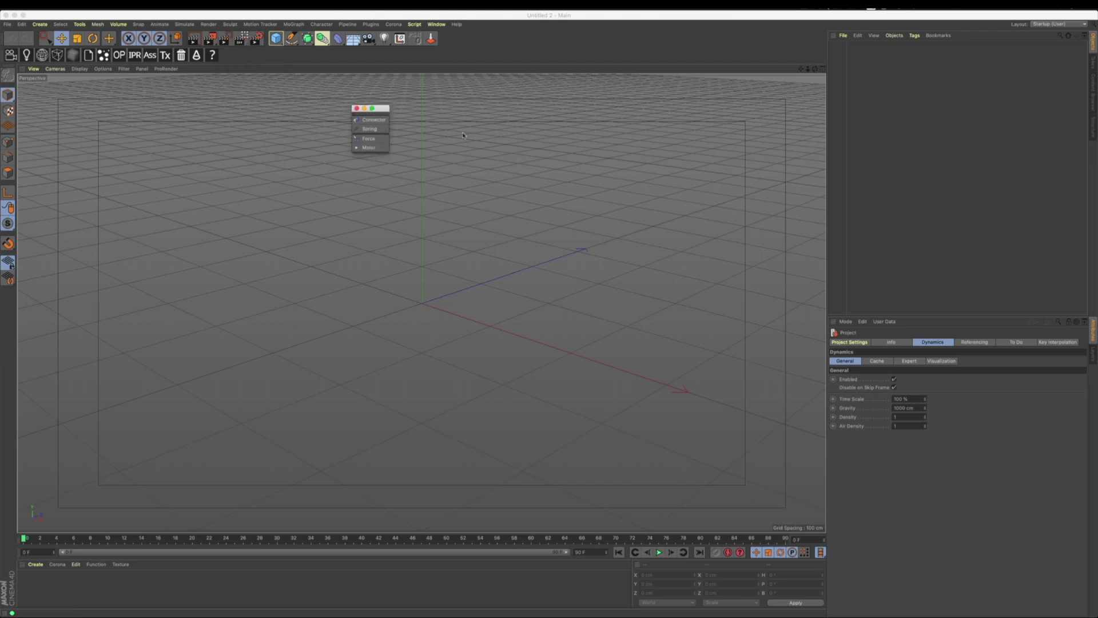
Step: Enlarge the icons of the floating palette with Connector, Spring, Force and Motor, and resize its window to fit them
right_click(685, 247)
mouse_move(709, 277)
left_click(807, 298)
left_click_drag(697, 258, 693, 281)
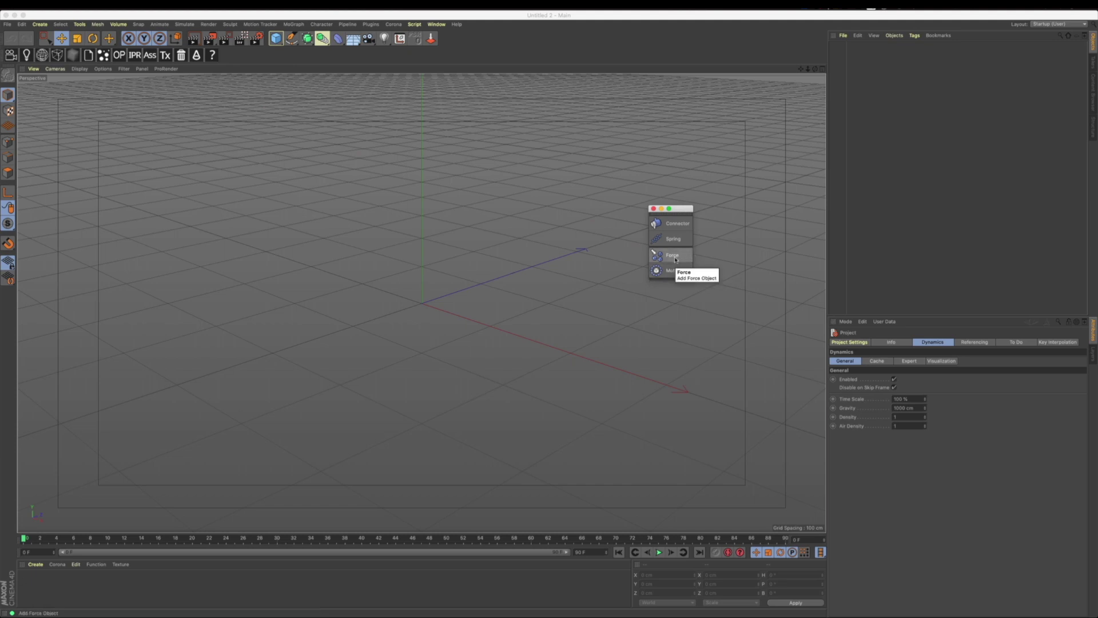
left_click(184, 24)
mouse_move(205, 59)
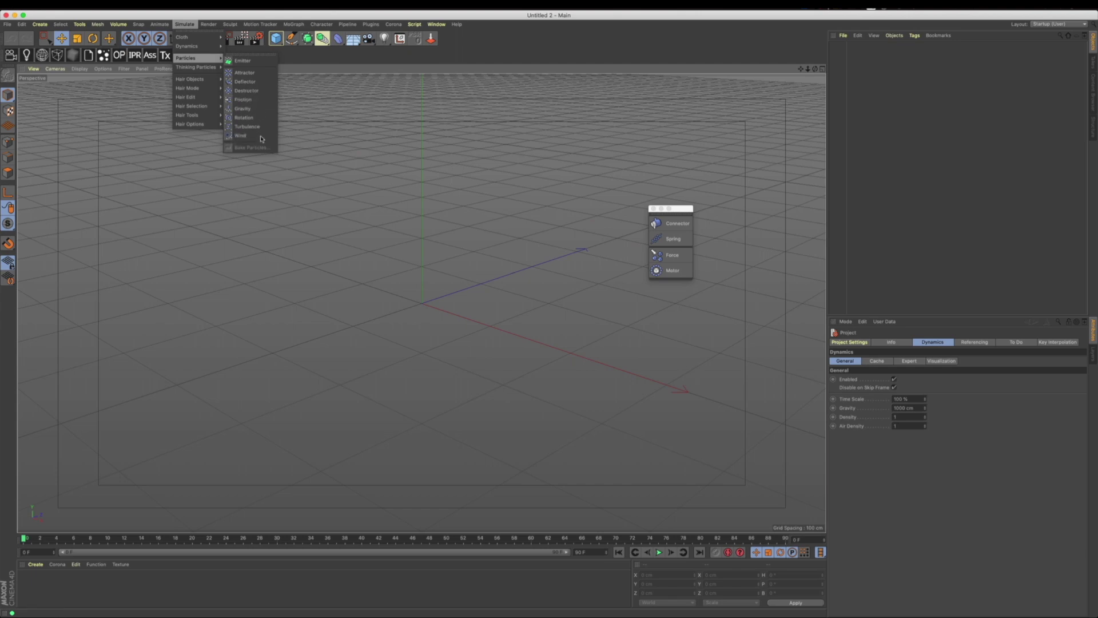
left_click(401, 180)
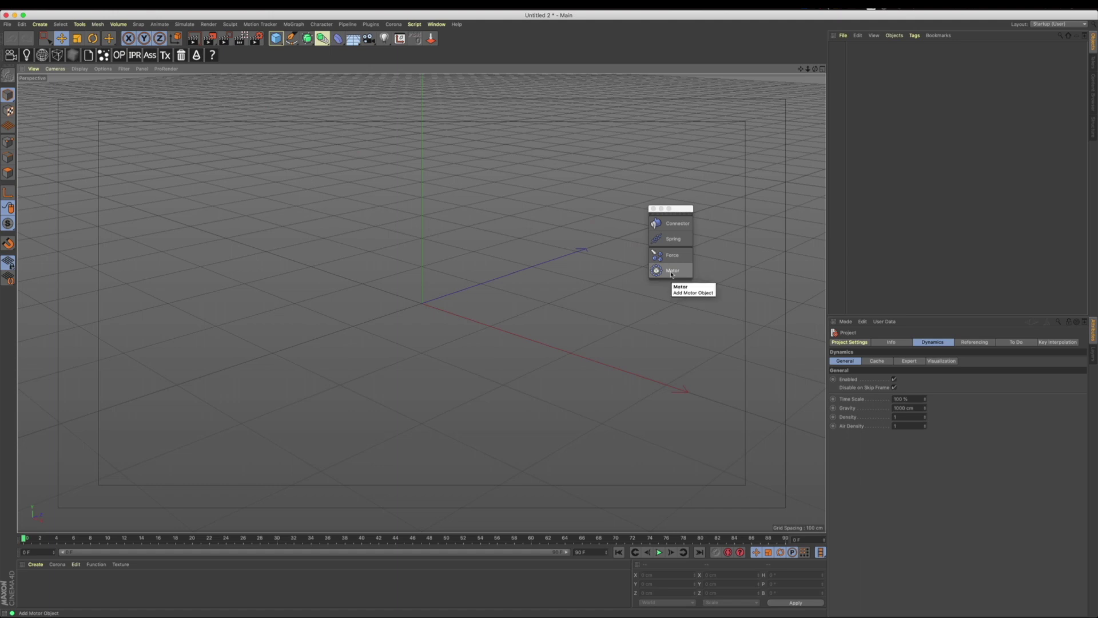
Step: Move the dynamics palette clear of the scene centre and add a Floor object
left_click_drag(681, 209, 748, 143)
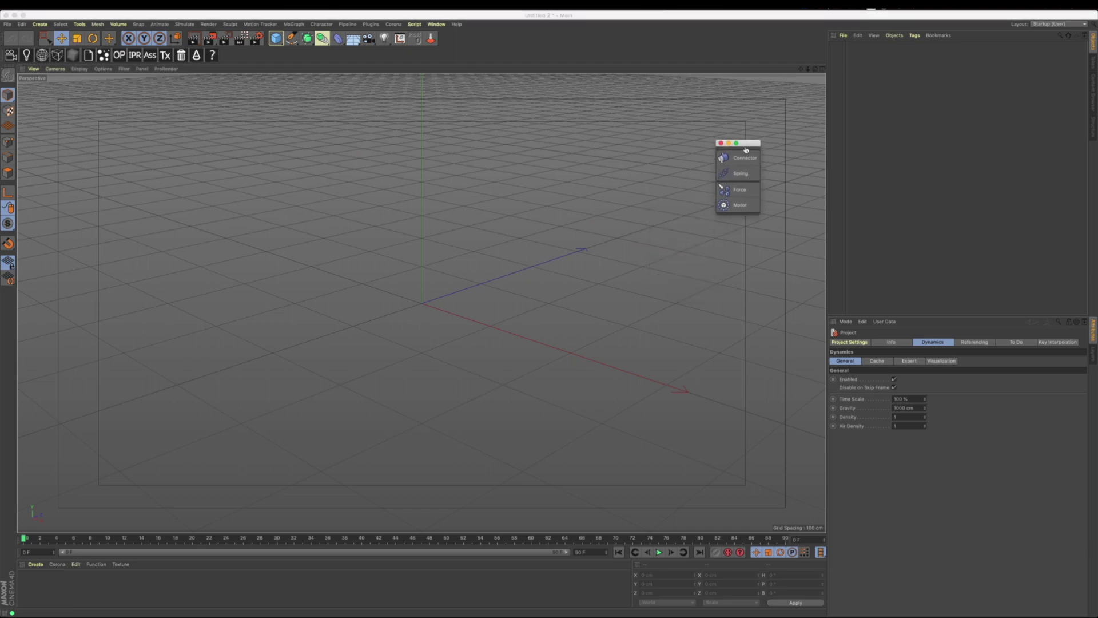
left_click(416, 297)
left_click(354, 39)
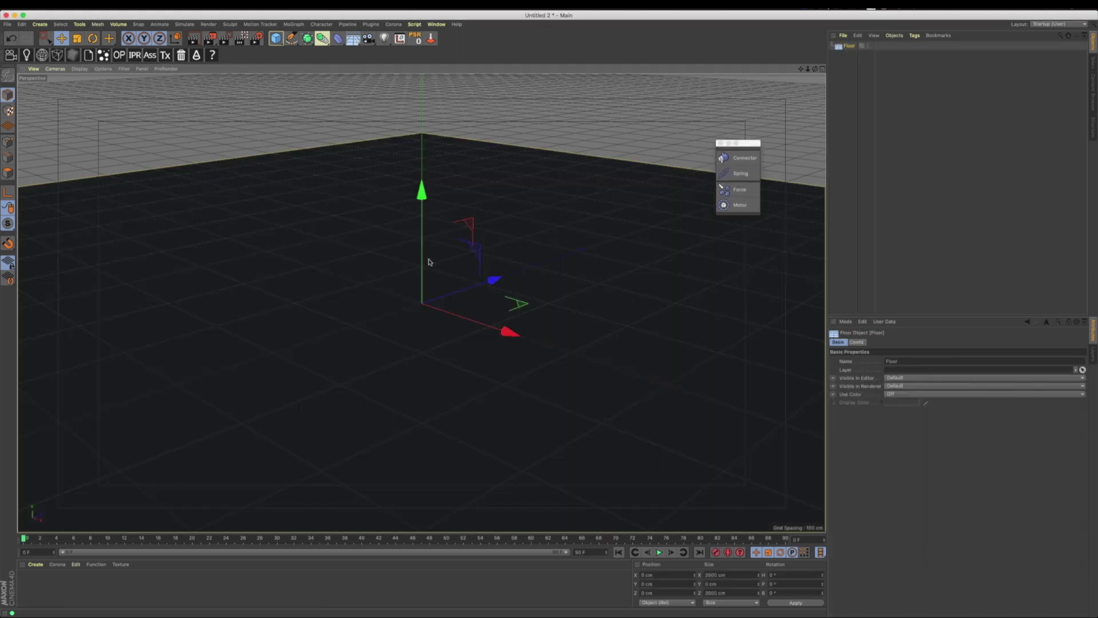
left_click_drag(377, 365, 412, 247, "alt")
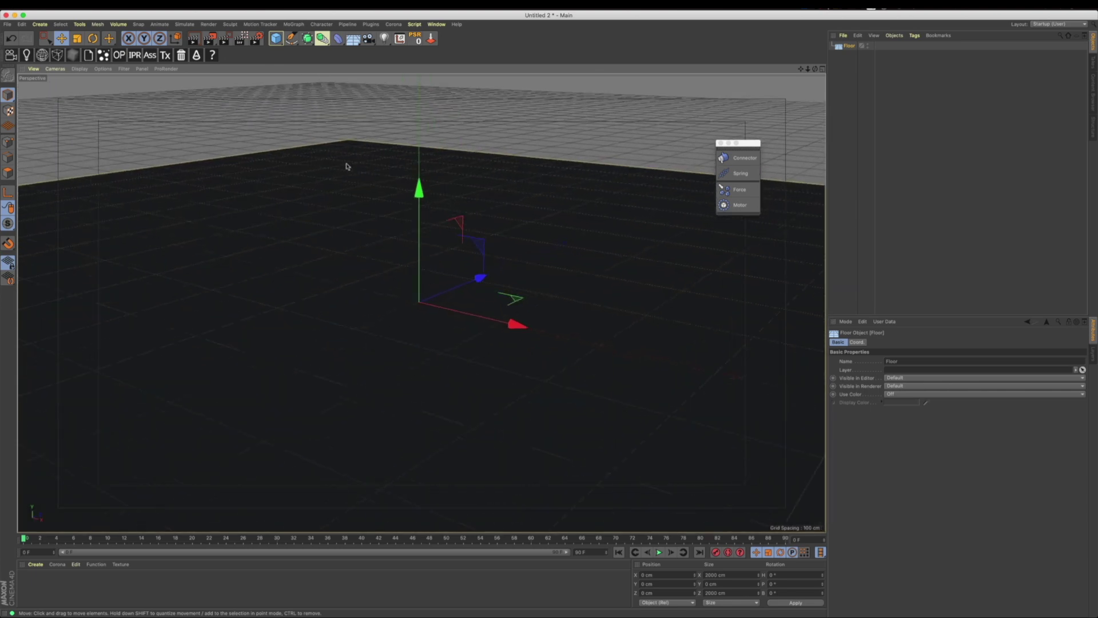
Step: Add a sphere at the origin and make a smaller copy with a radius of about 10.5 cm at about X 236 cm
left_click_drag(276, 39, 456, 67)
left_click_drag(443, 293, 437, 284, "alt")
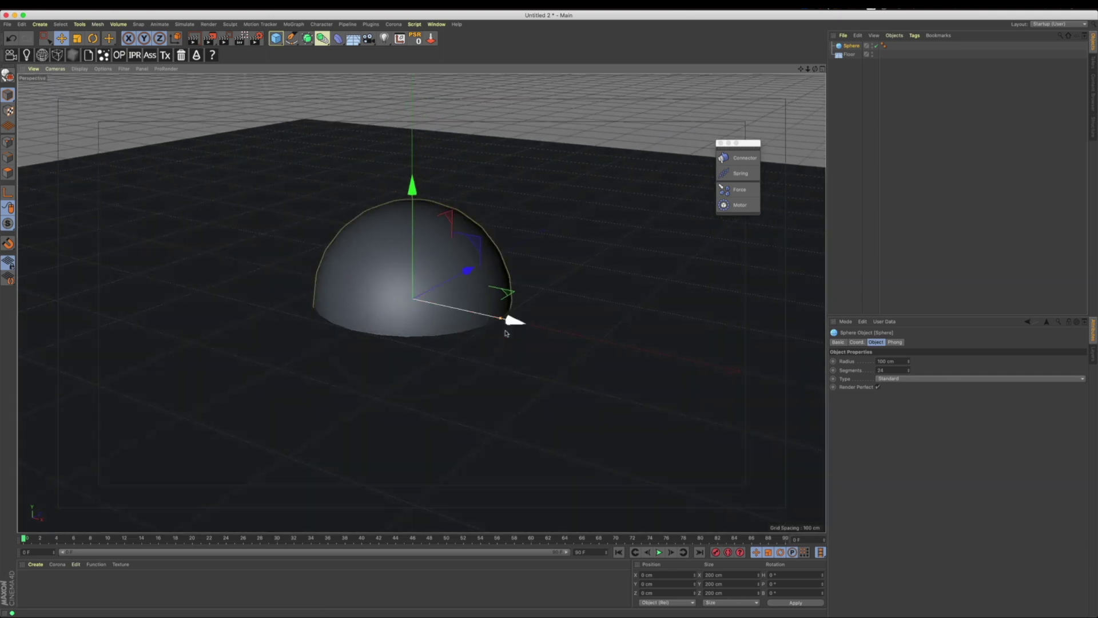
left_click_drag(852, 46, 854, 103, "ctrl")
left_click_drag(500, 318, 649, 296)
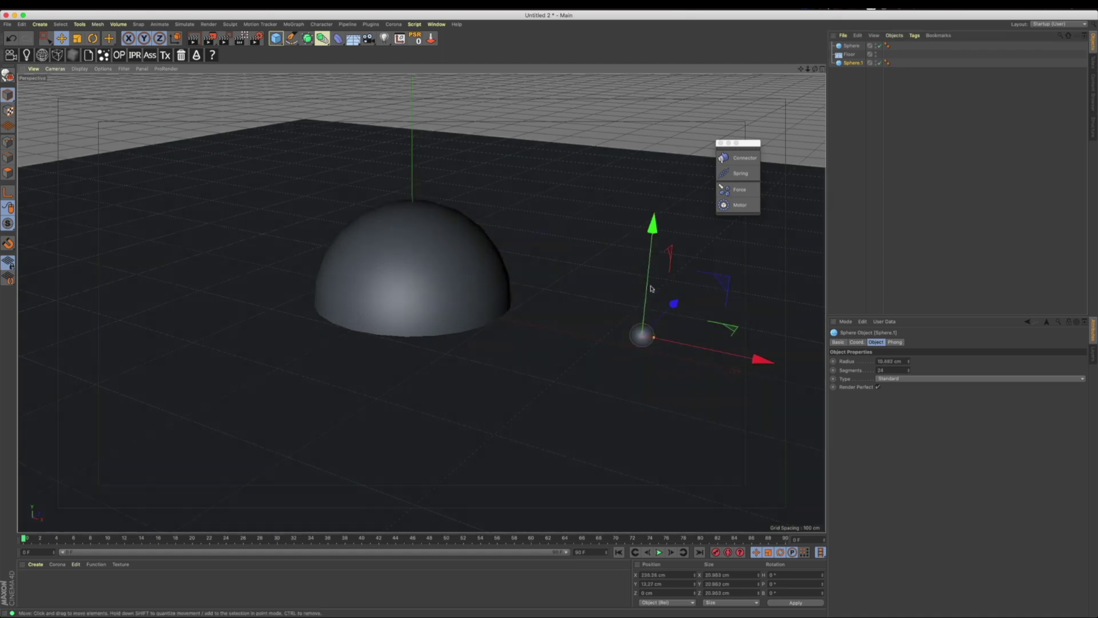
Step: Place the small sphere inside a Cloner set to Radial mode on the XZ plane
left_click_drag(655, 207, 480, 281, "alt")
middle_click_drag(481, 282, 492, 289, "alt")
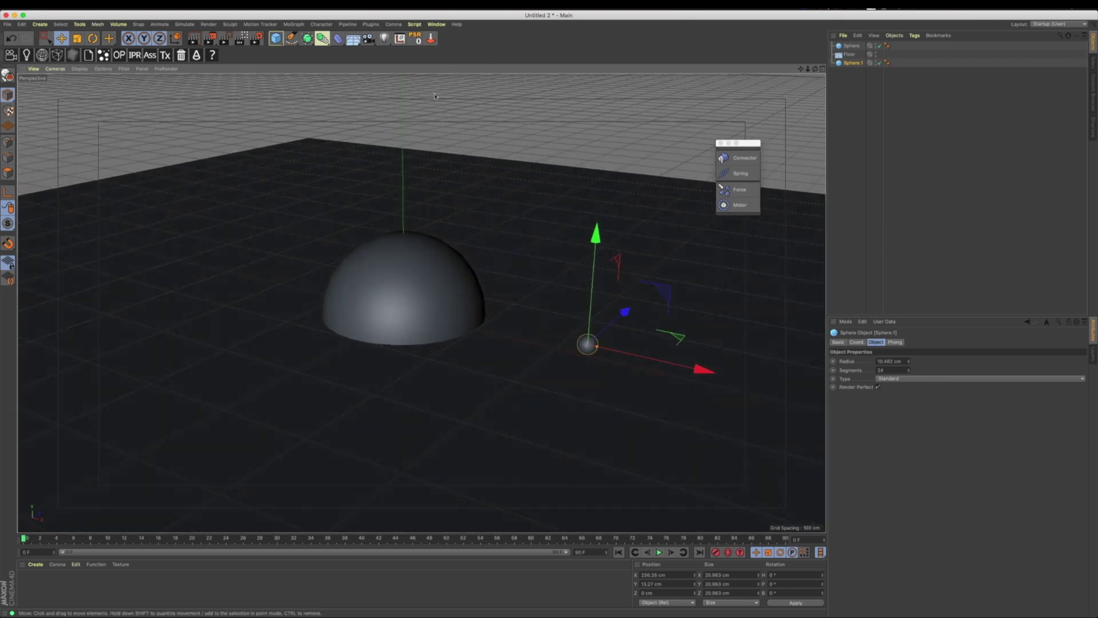
left_click(294, 24)
left_click(309, 129, "alt")
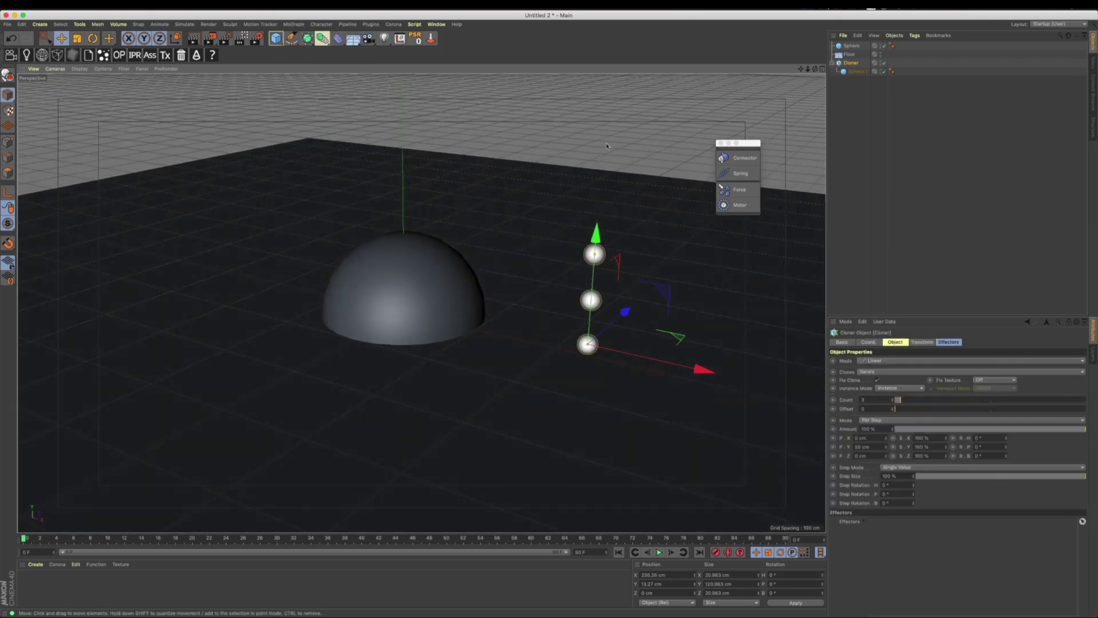
left_click(883, 363)
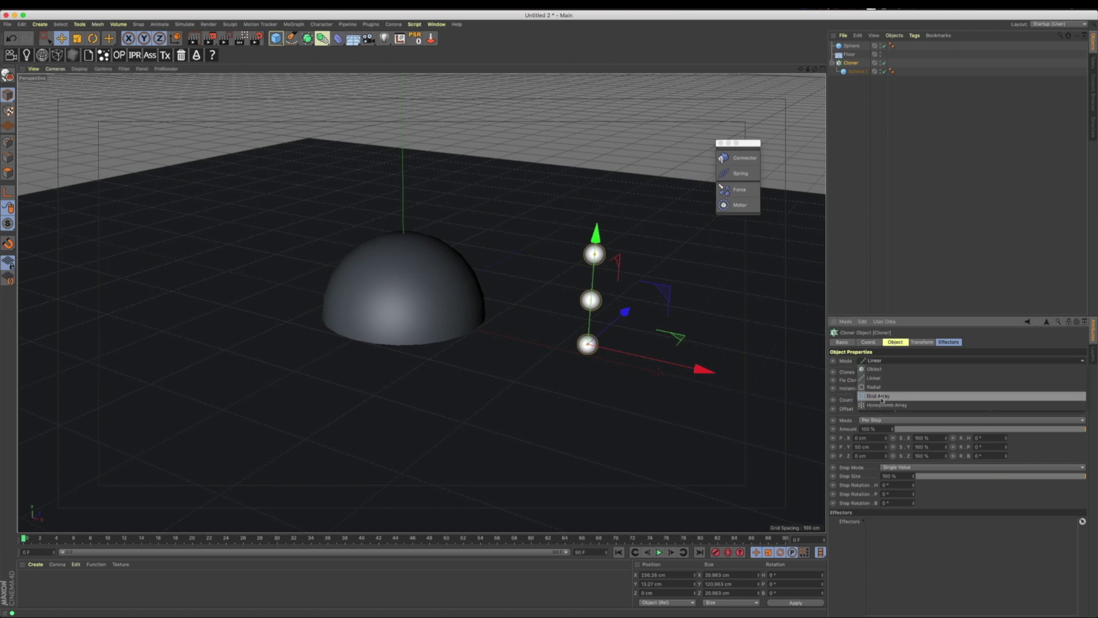
left_click(886, 387)
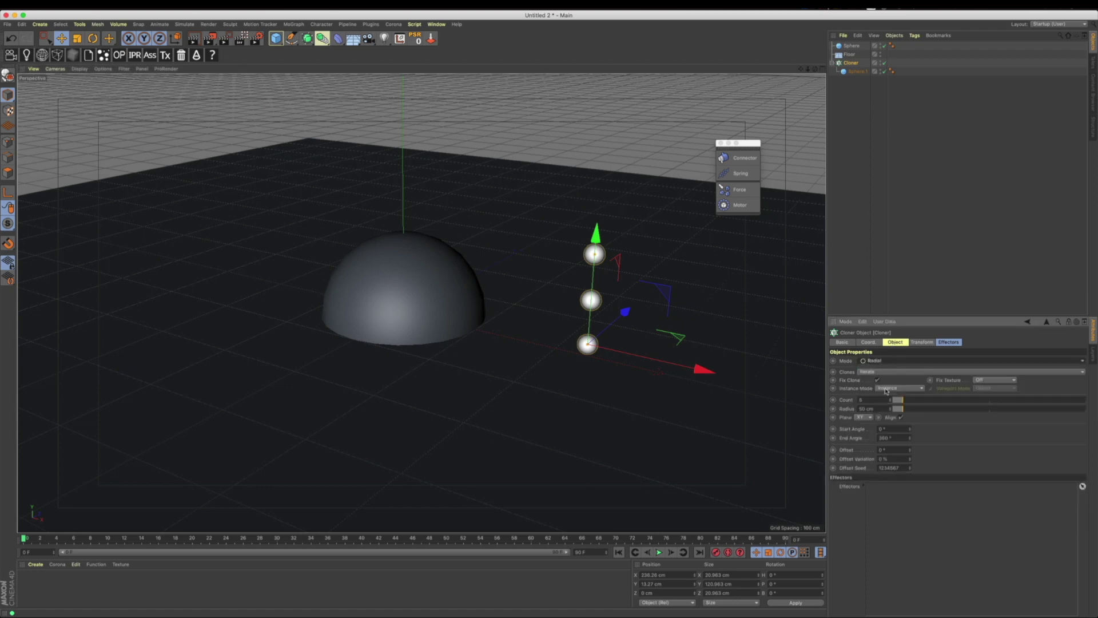
left_click(874, 417)
left_click(865, 436)
Step: Set the cloner's radius to about 337 cm with 29 clones and move the ring around the large sphere, to about X 22 cm
left_click_drag(902, 409, 959, 412)
left_click_drag(932, 401, 949, 401)
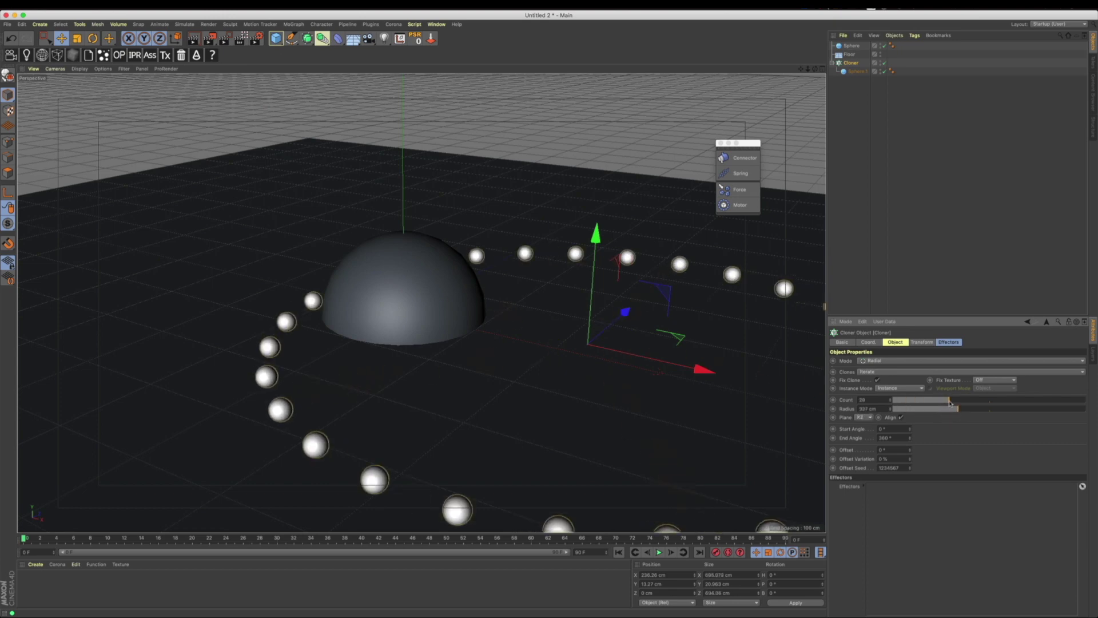
mouse_move(663, 360)
left_mouse_down()
mouse_move(469, 327)
mouse_move(488, 337)
mouse_move(480, 321)
left_mouse_up()
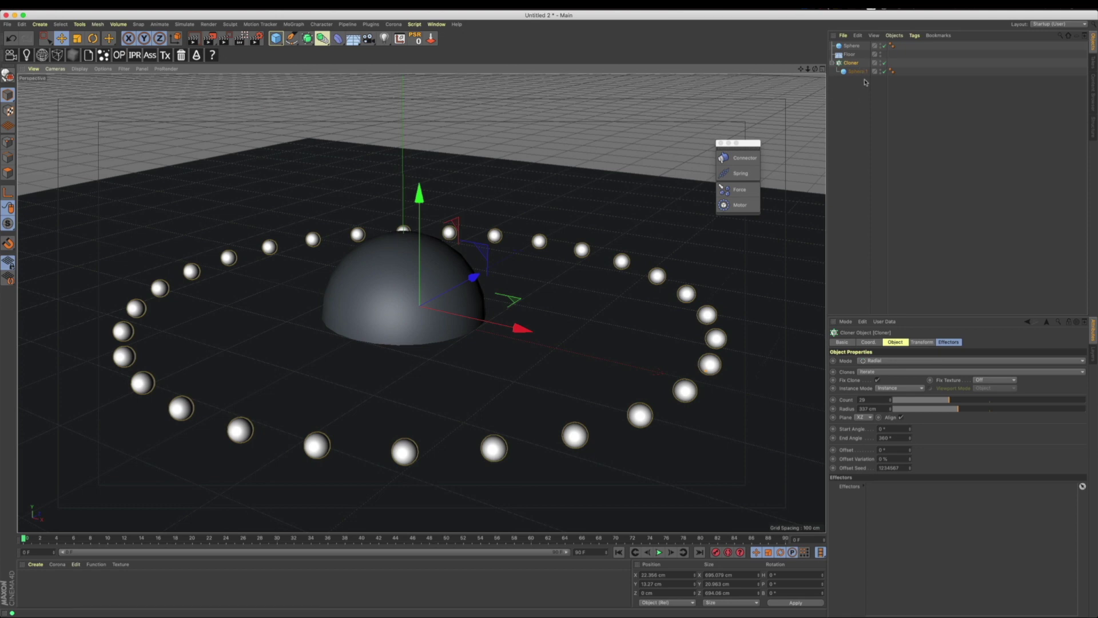
Step: Add a Collider Body tag to the Floor
left_click(852, 54)
right_click(855, 56)
mouse_move(939, 140)
left_click(995, 161)
Step: Give the Cloner a Rigid Body tag and set its Individual Elements collision option to All
right_click(851, 62)
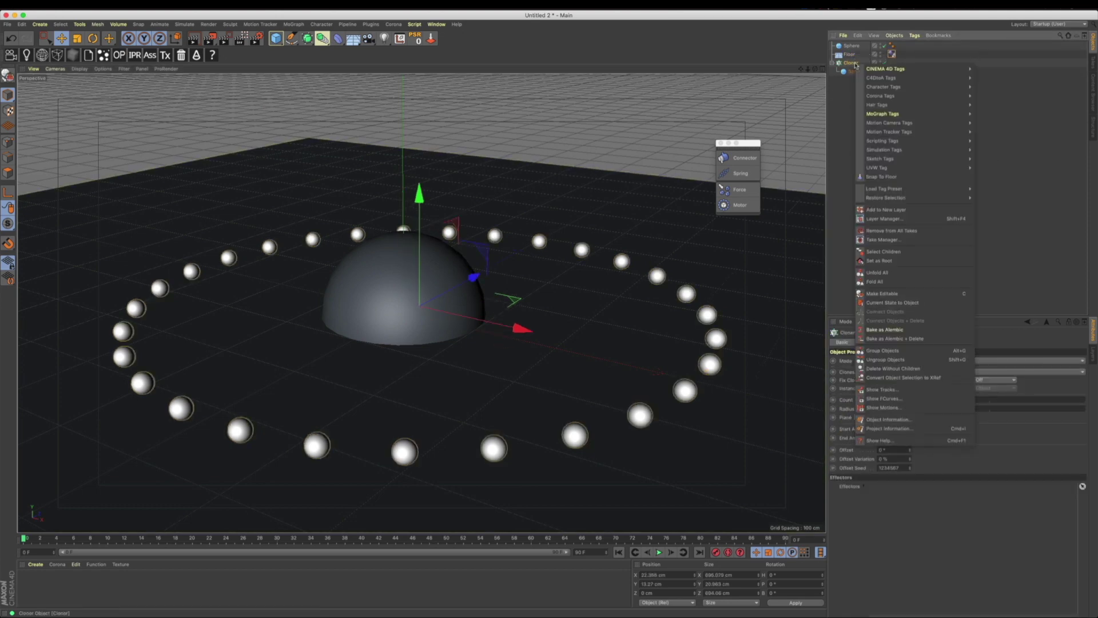
left_click(995, 149)
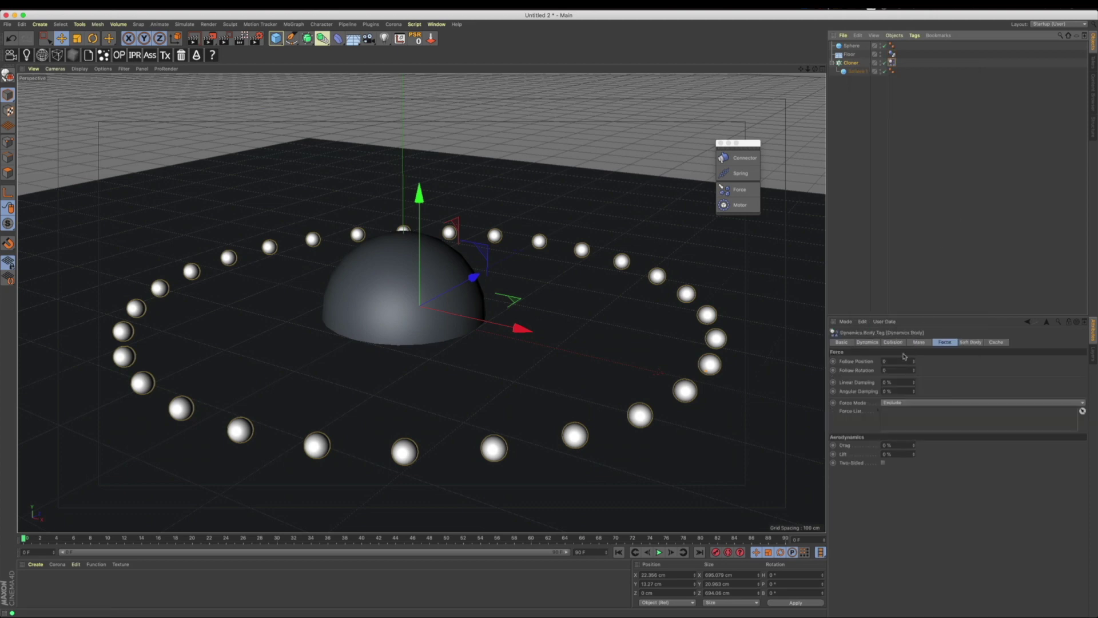
left_click(903, 343)
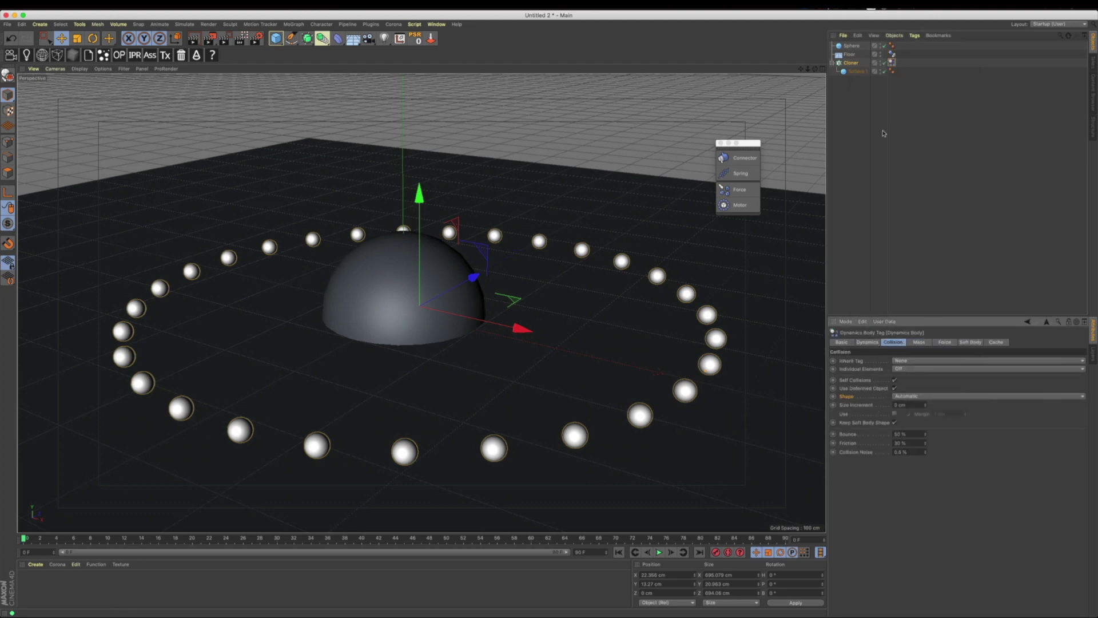
left_click(905, 373)
left_click(911, 396)
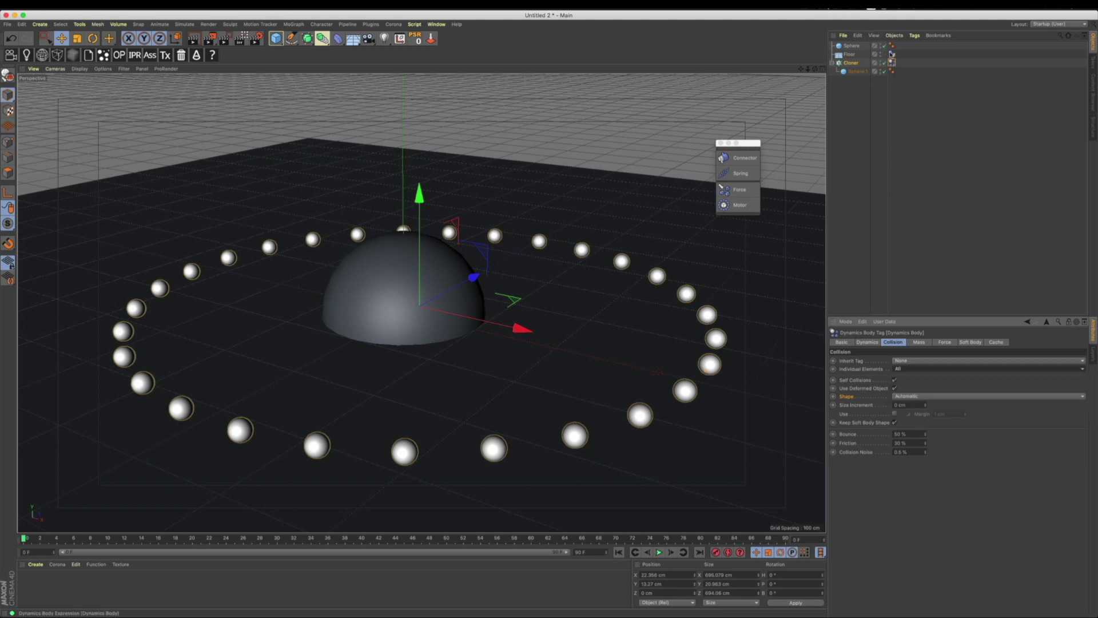
Step: Check the Floor's dynamics tag and add a Collider Body tag to the large sphere
left_click(892, 53)
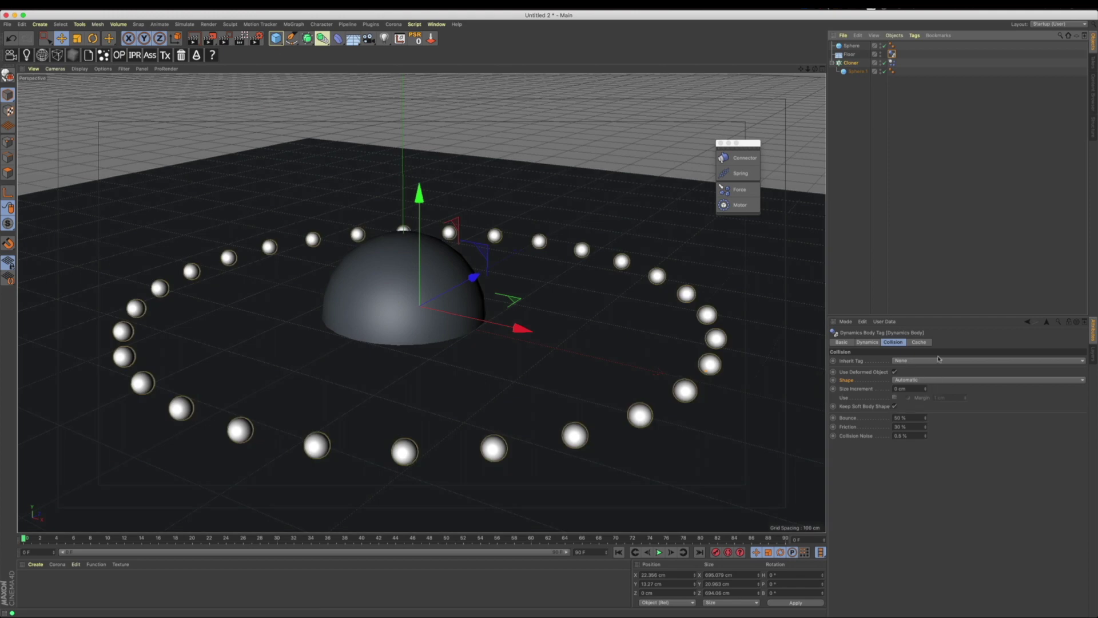
left_click(858, 45)
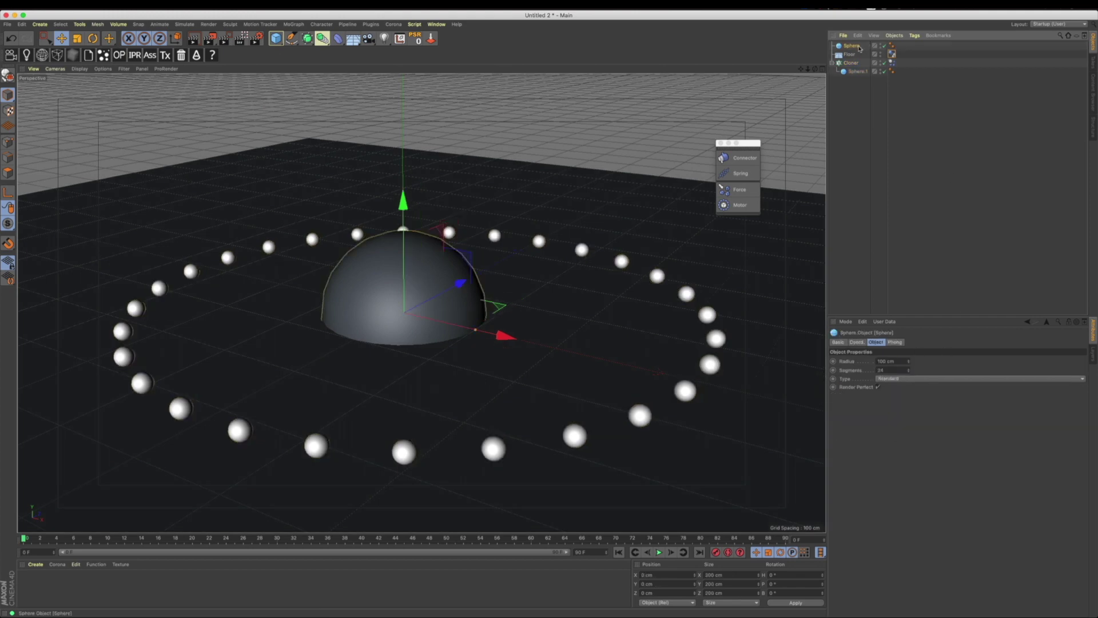
right_click(860, 46)
mouse_move(931, 169)
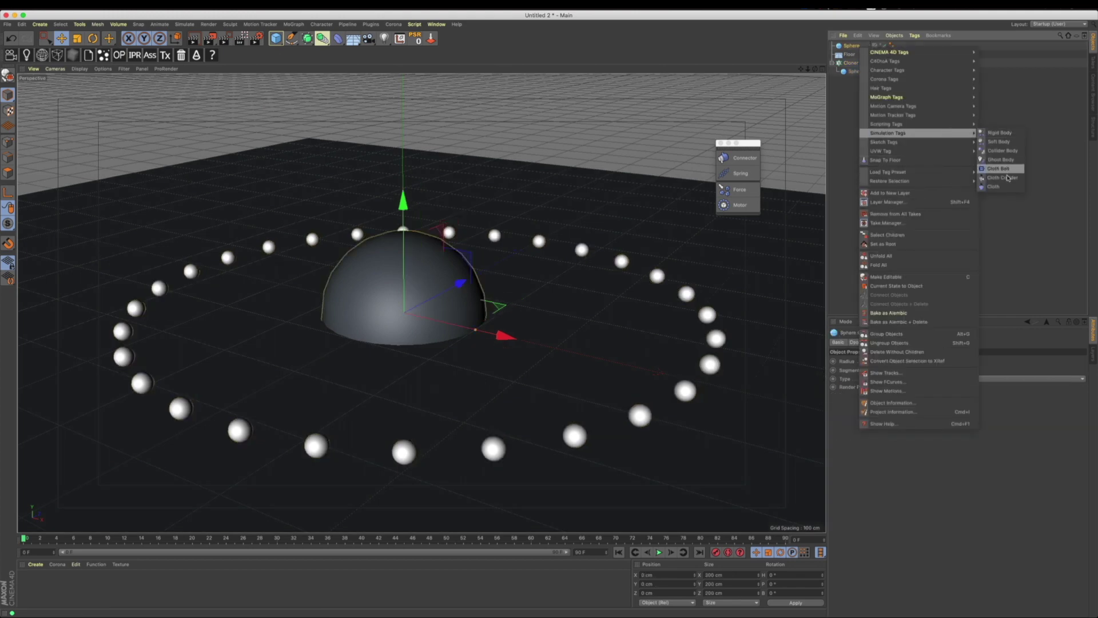
left_click(1000, 153)
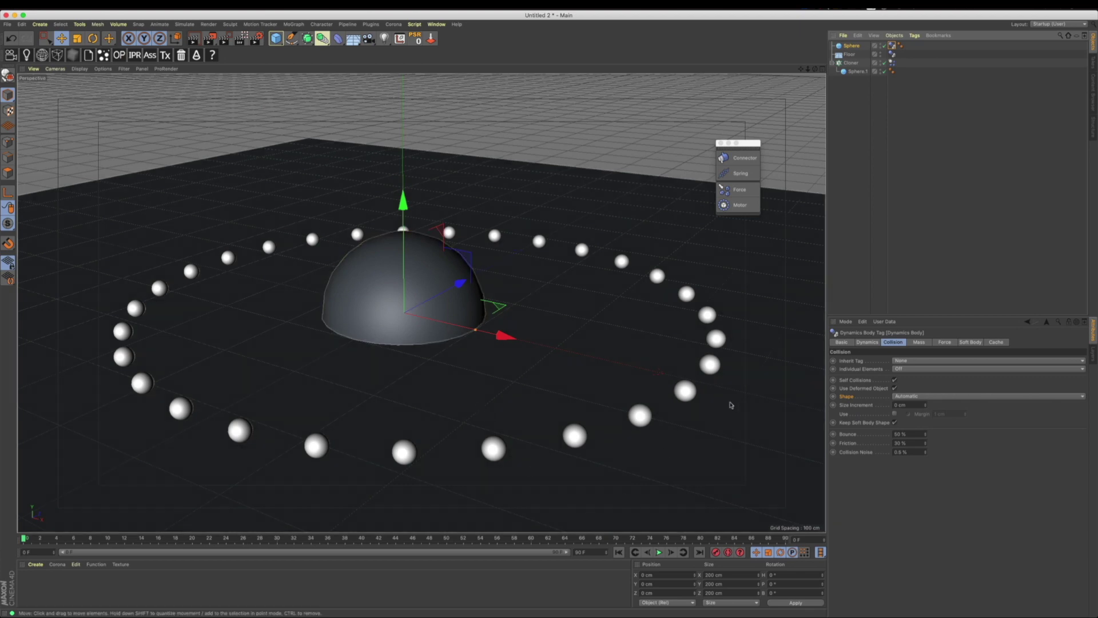
Step: Set the project's end frame to 150 and extend the preview range to the full timeline
left_click_drag(592, 552, 494, 538)
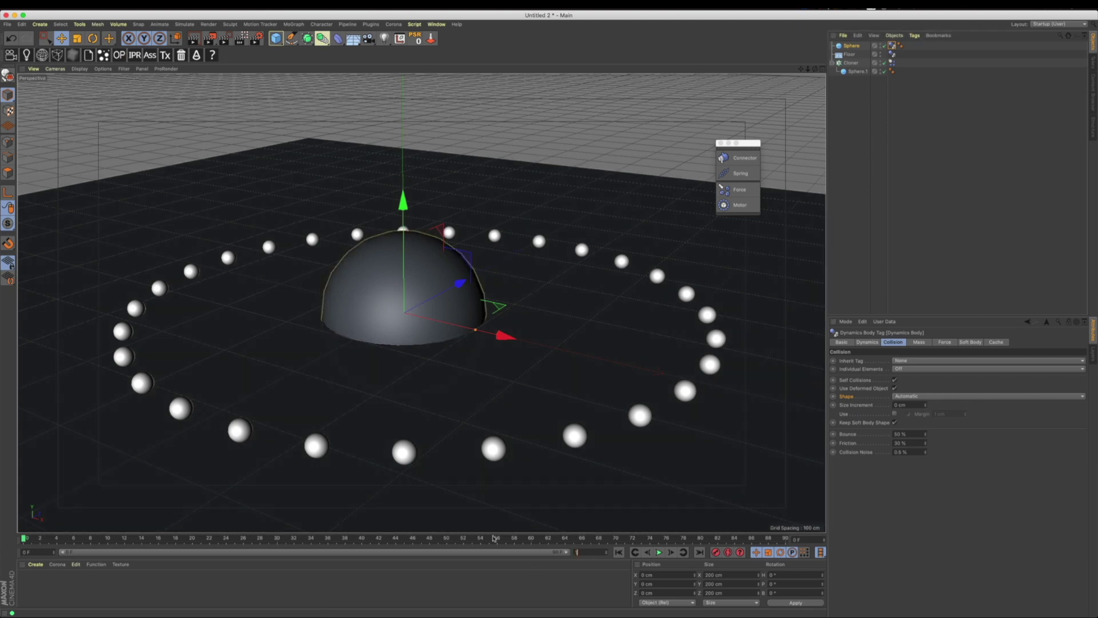
type("160")
key("Return")
left_click_drag(368, 552, 566, 553)
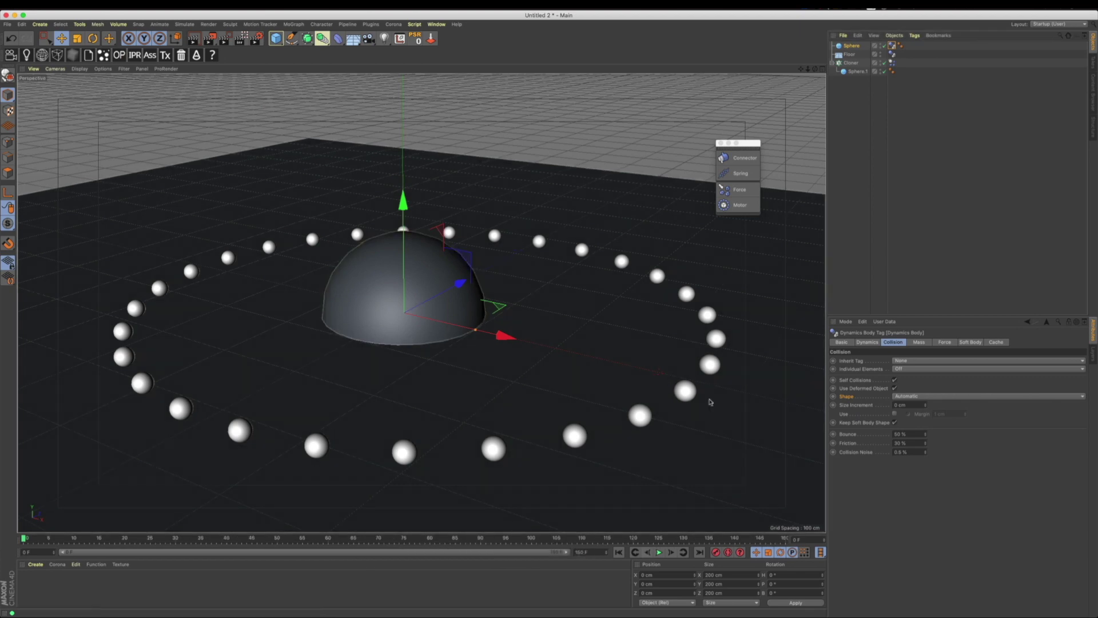
Step: Add a Force object at the origin and play the simulation to preview its default pull on the clones
left_click(756, 192)
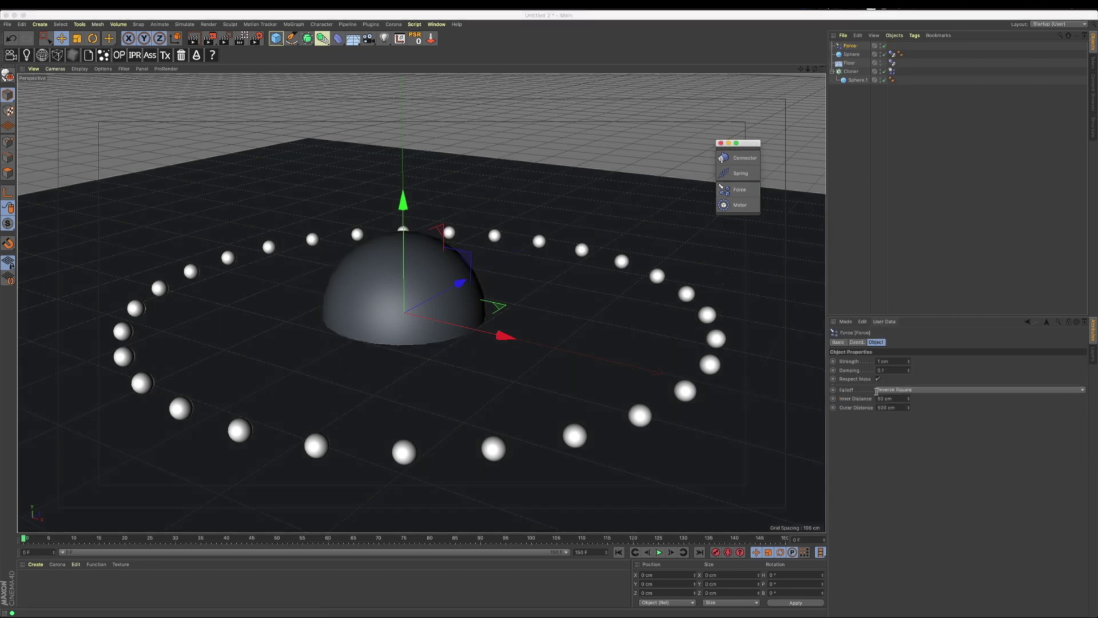
left_click(660, 552)
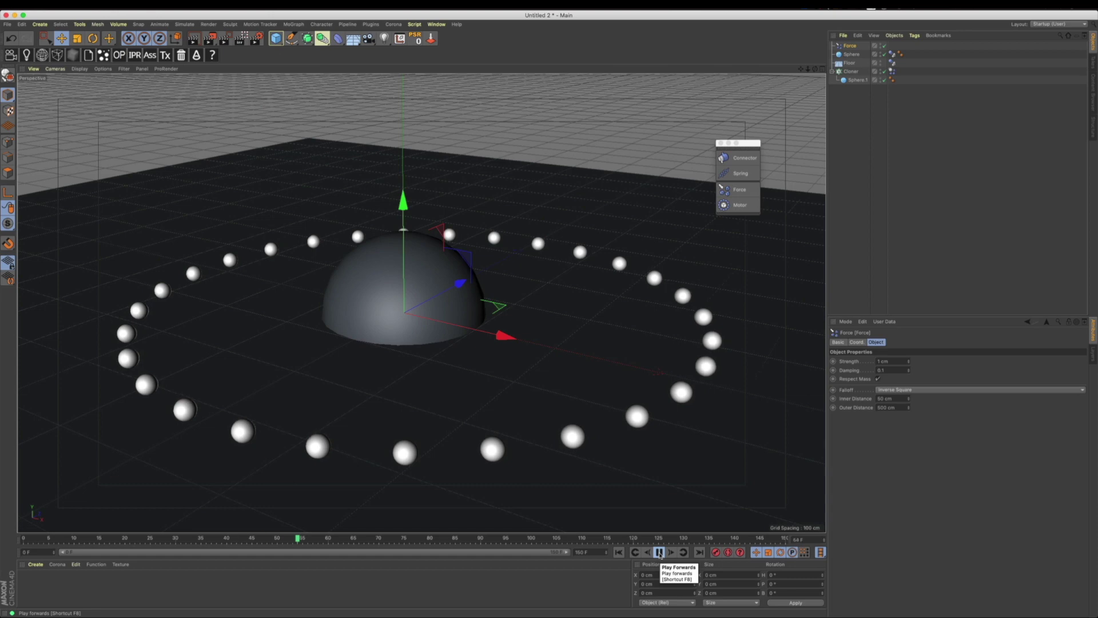
left_click(660, 552)
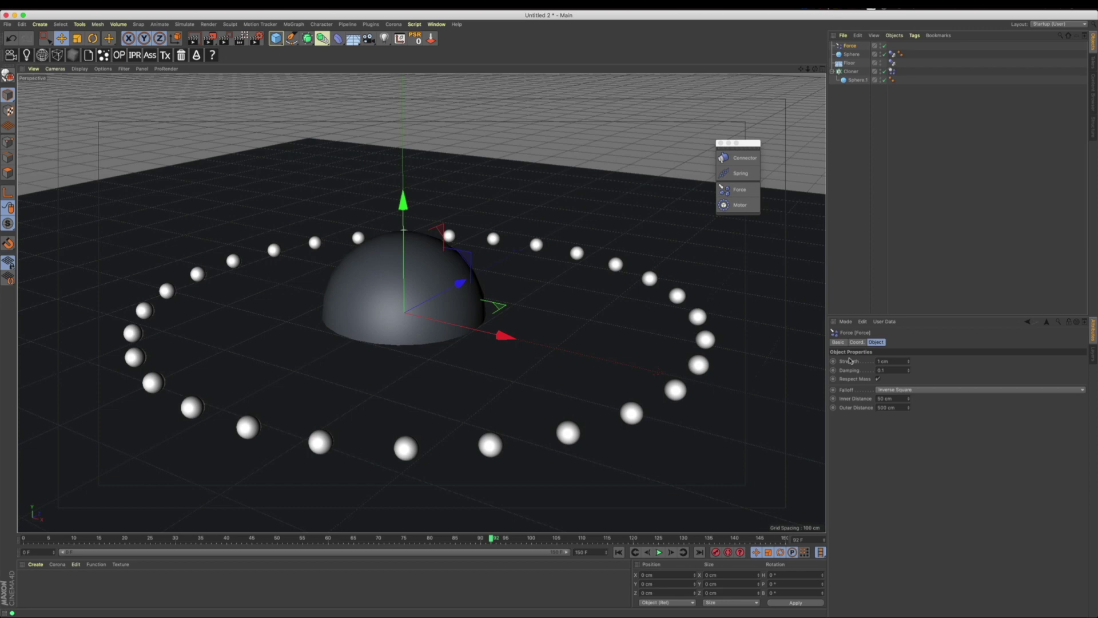
Step: Set the Force strength to 50 cm and replay the simulation from the first frame
left_click(898, 365)
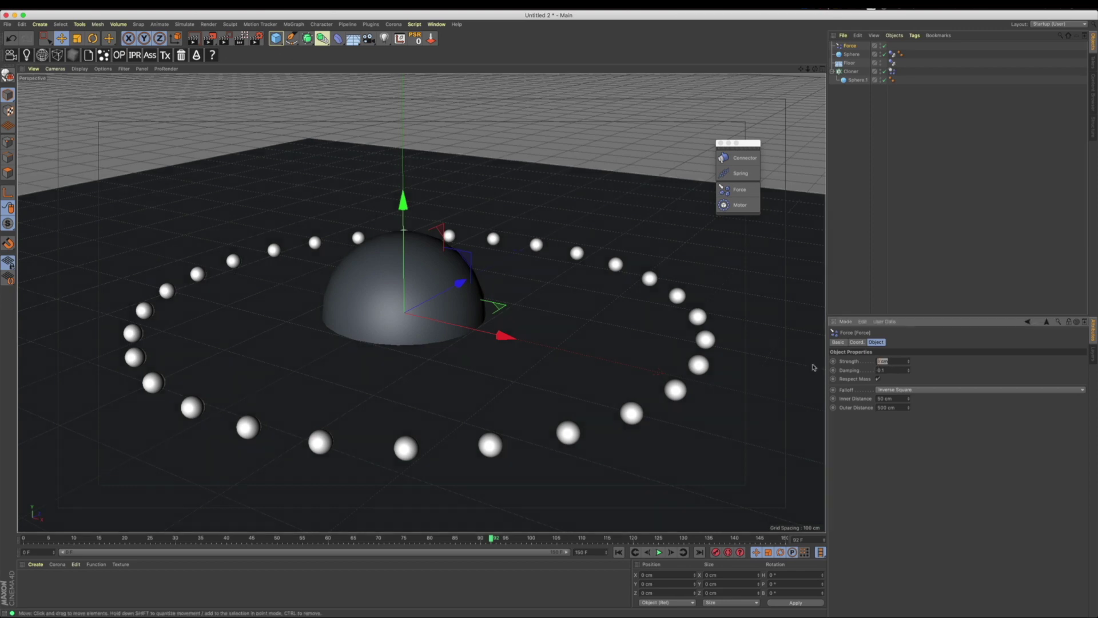
type("50")
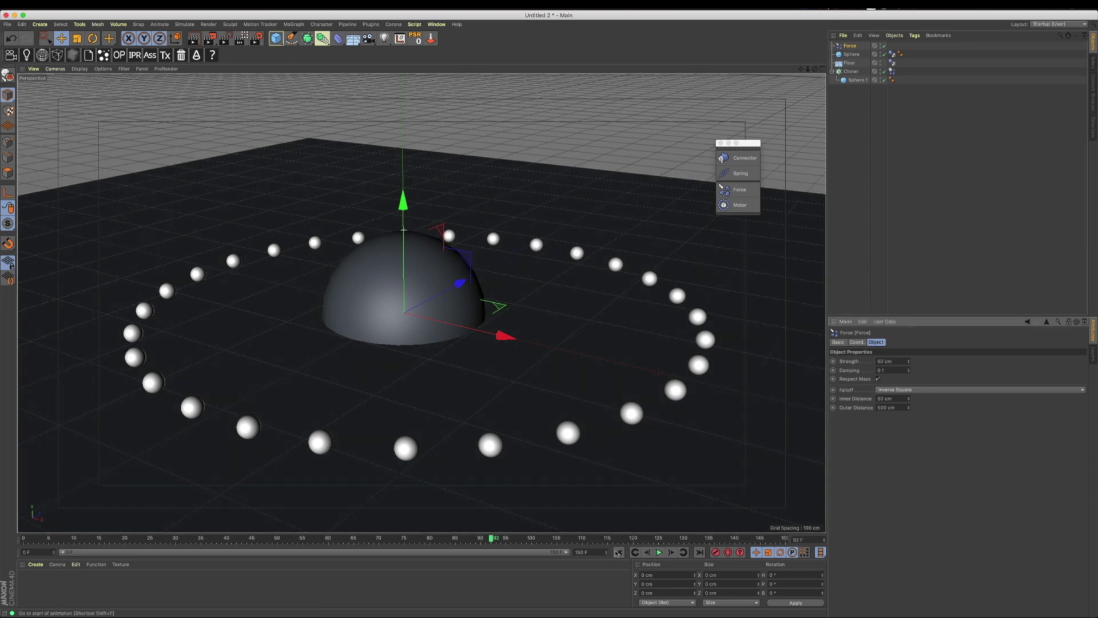
left_click(619, 553)
left_click(660, 552)
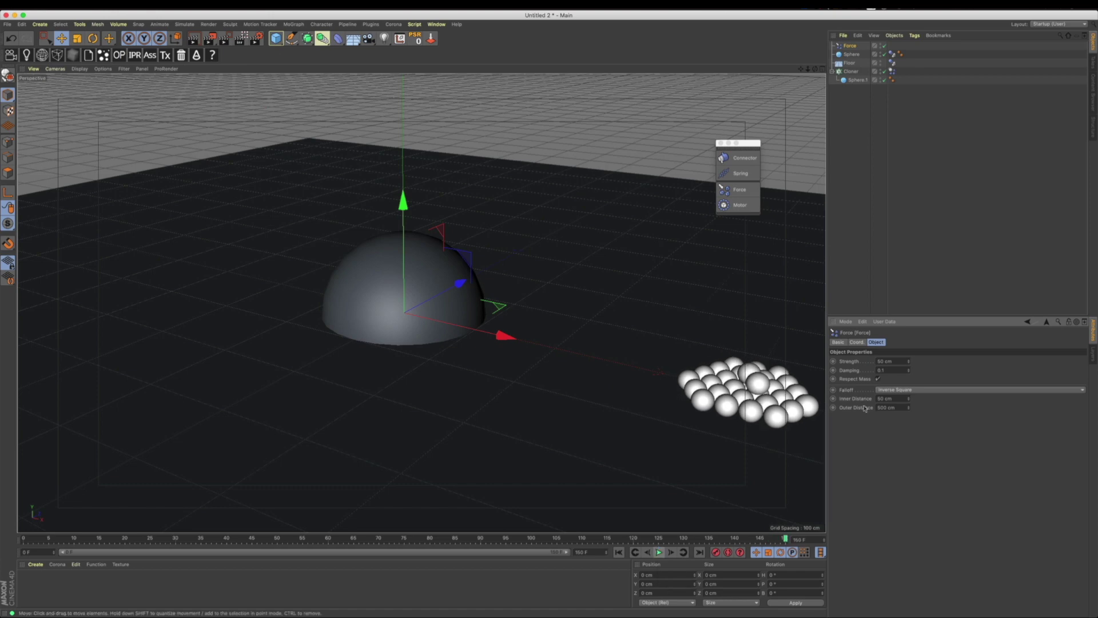
Step: Set the Force strength to 15 cm and its damping to 0.5, and play the simulation
left_click_drag(895, 363, 813, 366)
type("15")
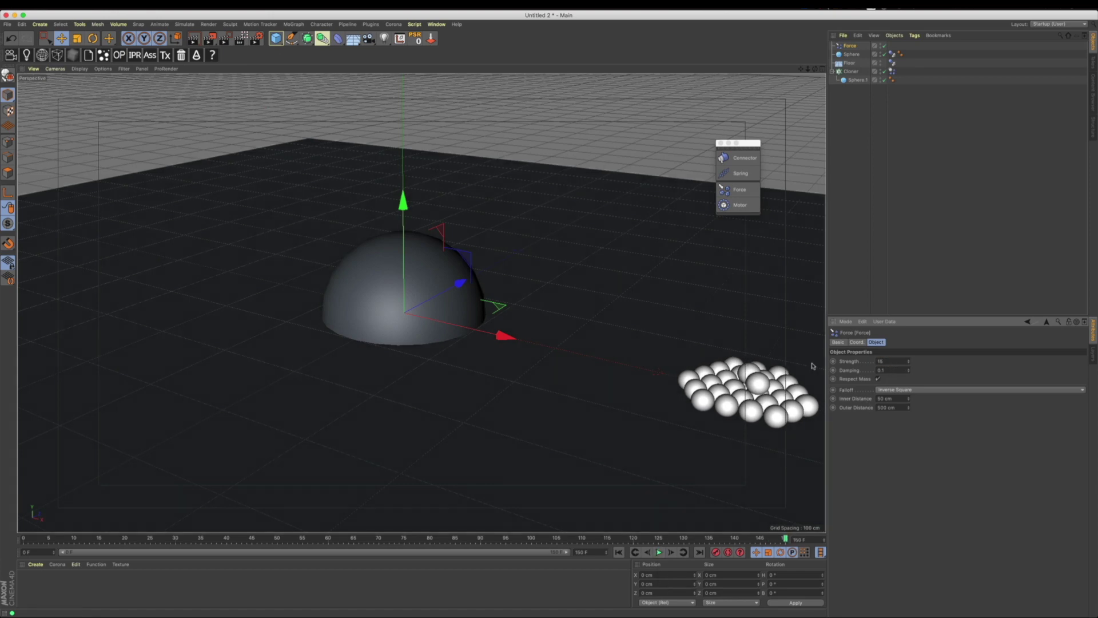
left_click_drag(896, 372, 855, 376)
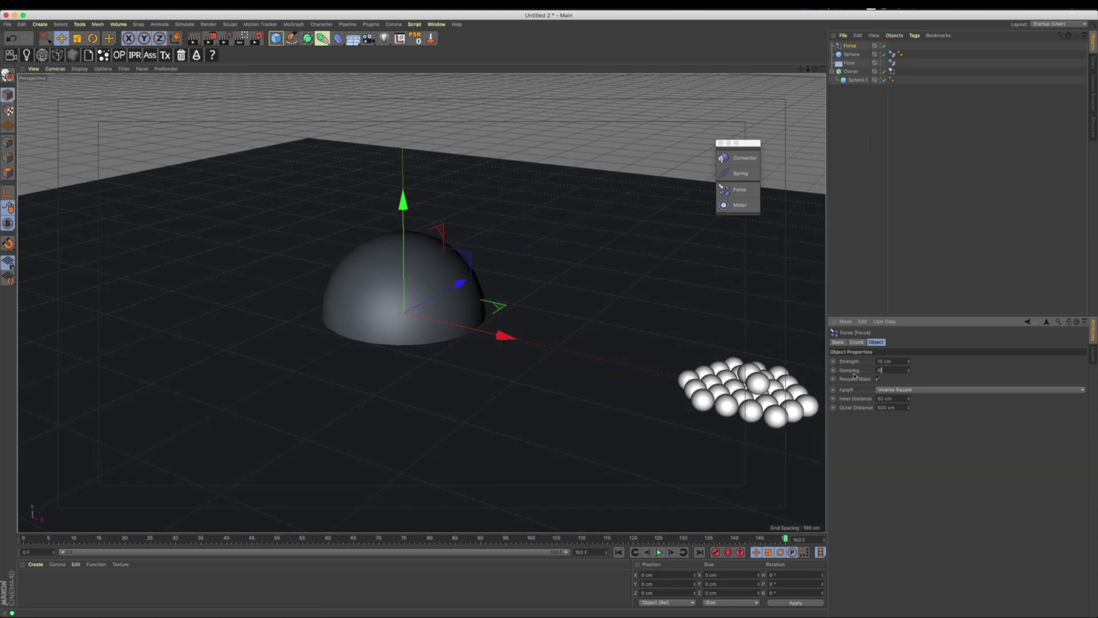
left_click(659, 552)
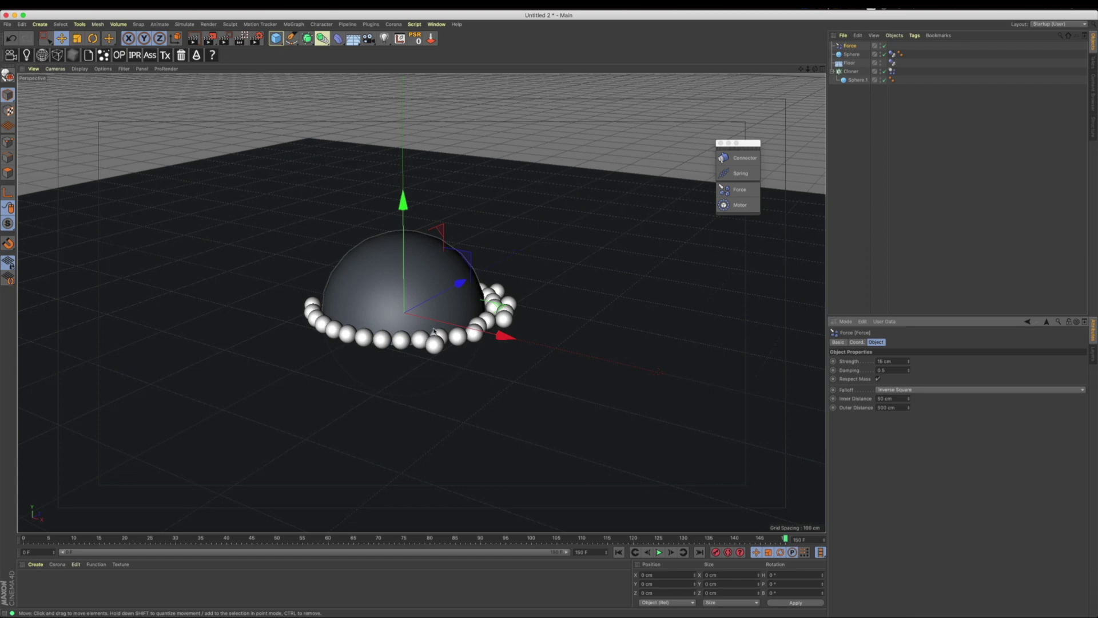
Step: Rewind to the first frame, keep the Force falloff at Inverse Square, set its inner distance to 0 cm and play the simulation
key("shift+f")
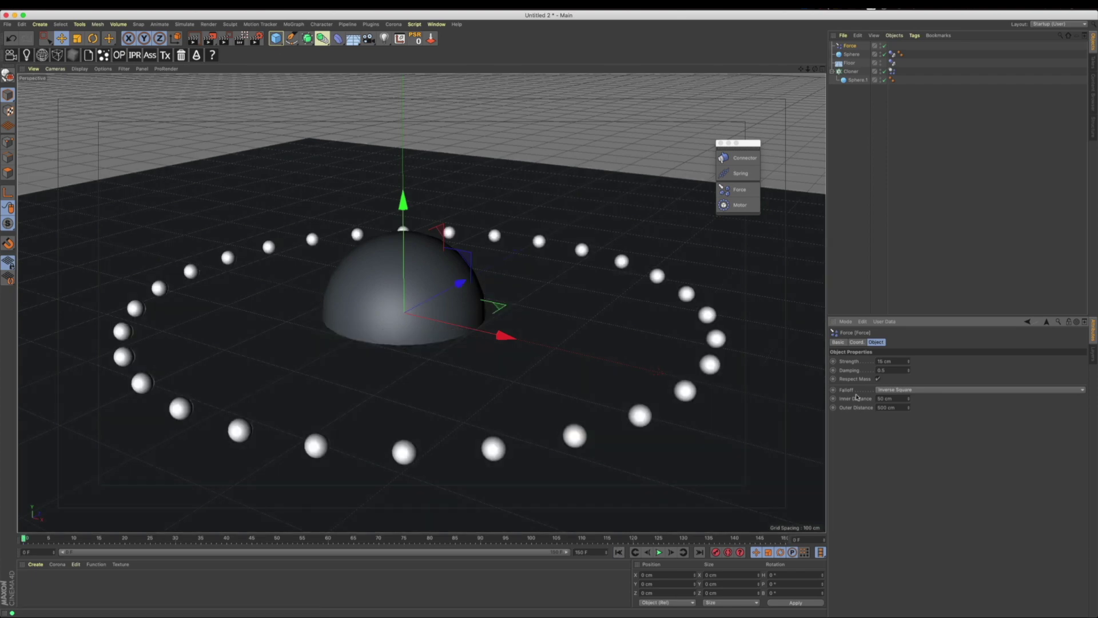
left_click(940, 391)
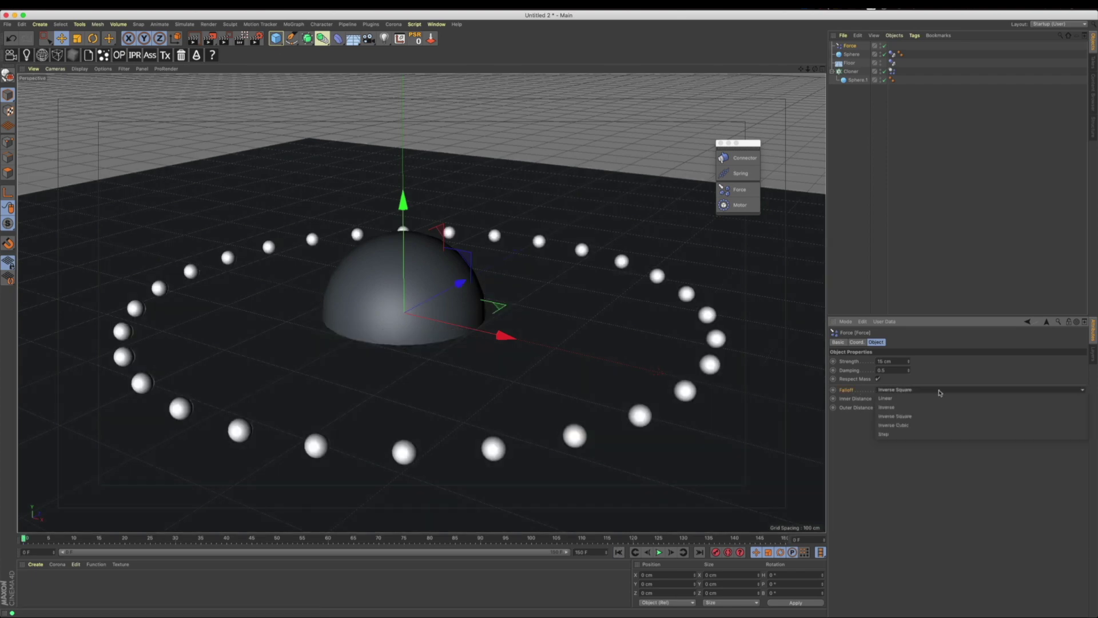
left_click(895, 416)
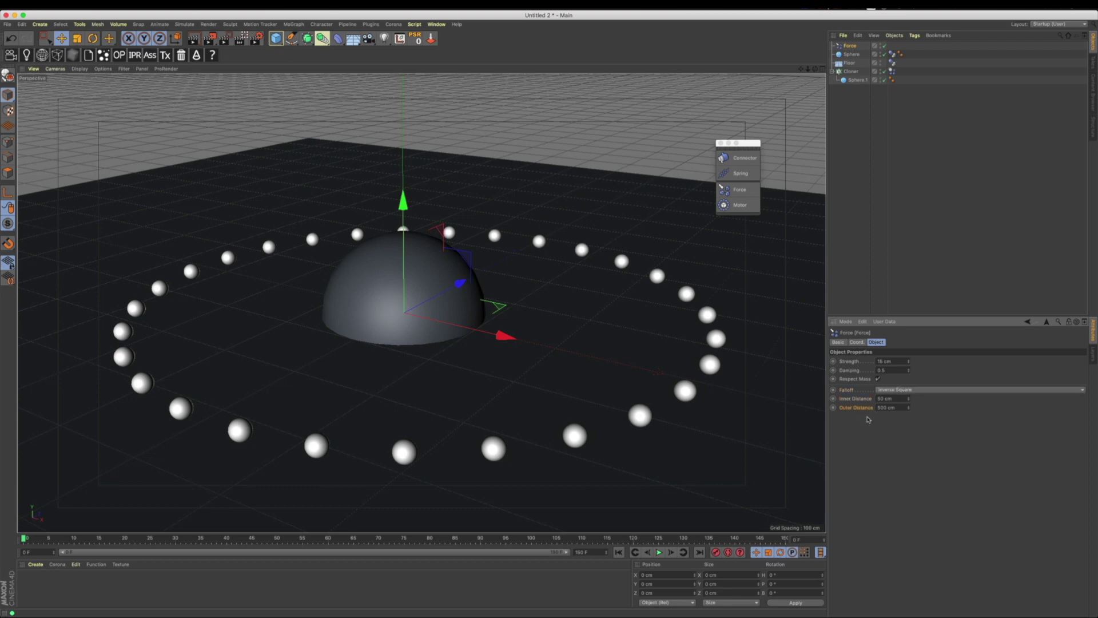
left_click(898, 399)
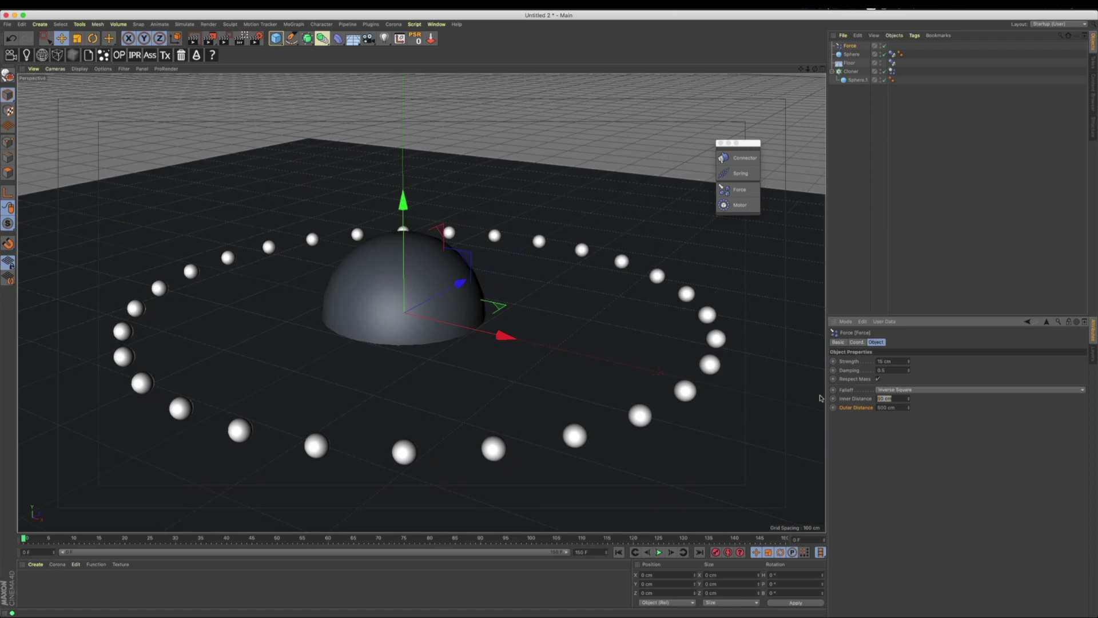
type("0")
key("Return")
left_click(659, 552)
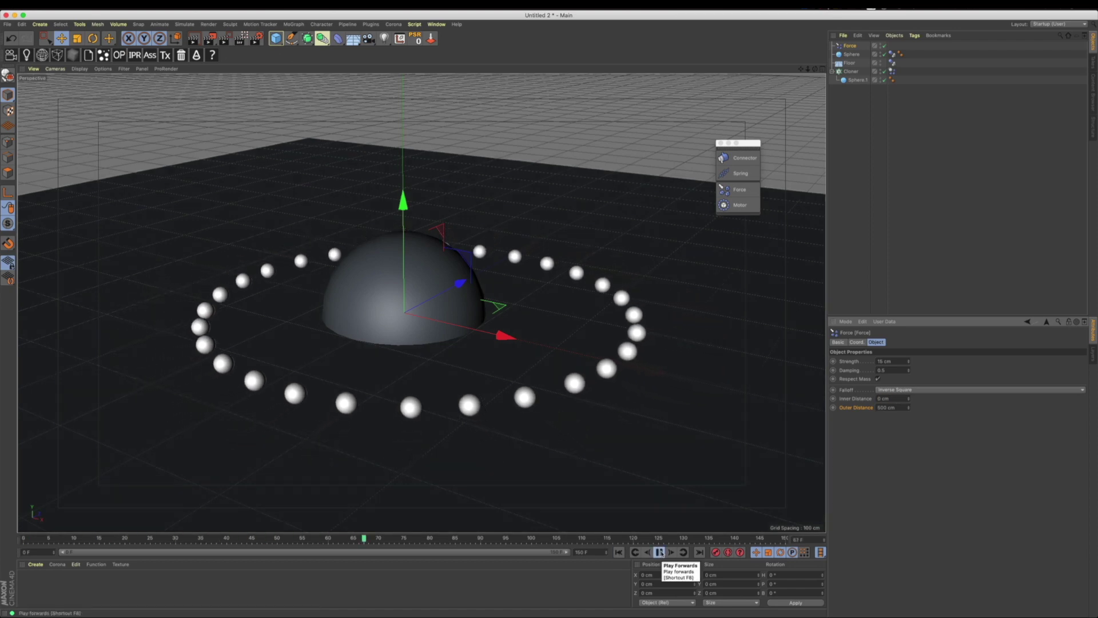
Step: Set the Force's inner distance to 500 cm while the simulation plays
left_click(890, 399)
type("500")
key("Return")
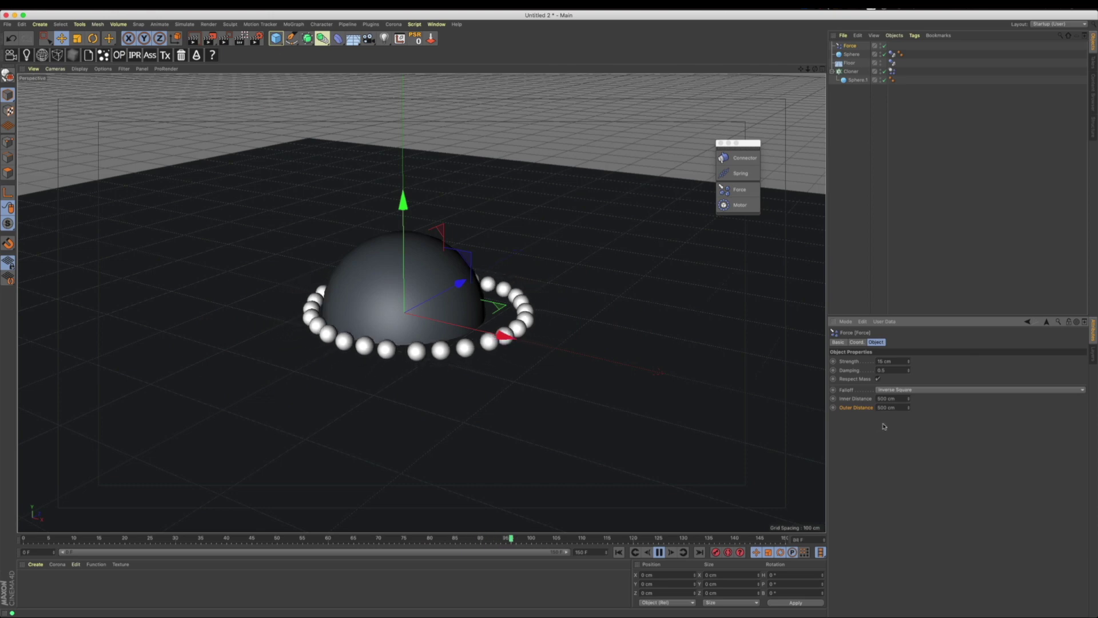
Step: Set the Force's inner distance to 0 cm and outer distance to 10 cm, and replay the simulation from the first frame
left_click(891, 398)
type("0")
key("Tab")
type("10")
key("Return")
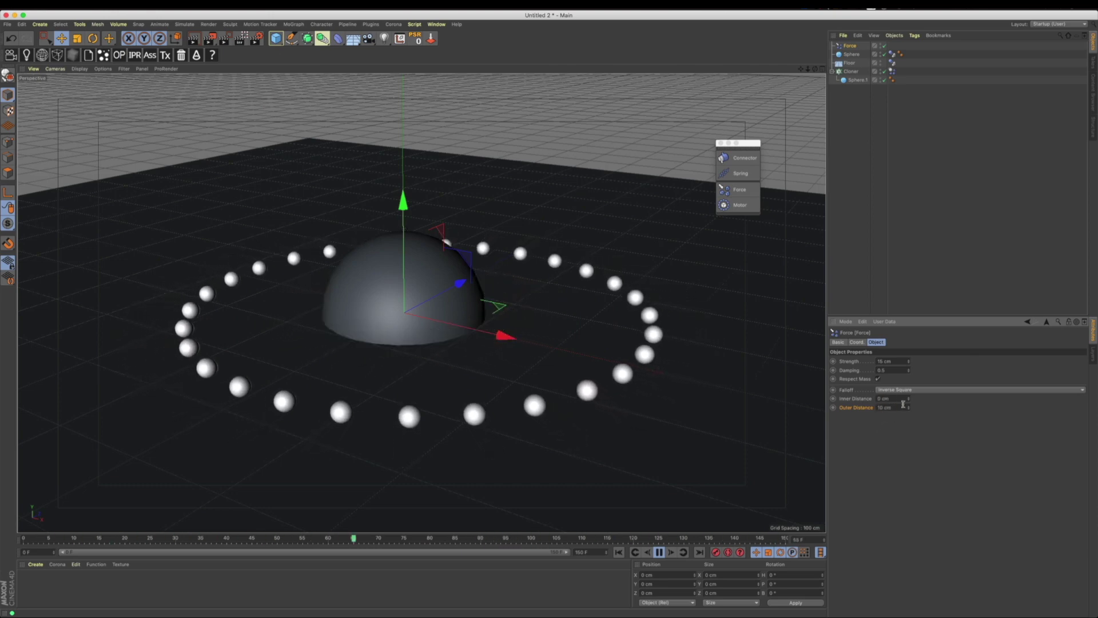
left_click(620, 552)
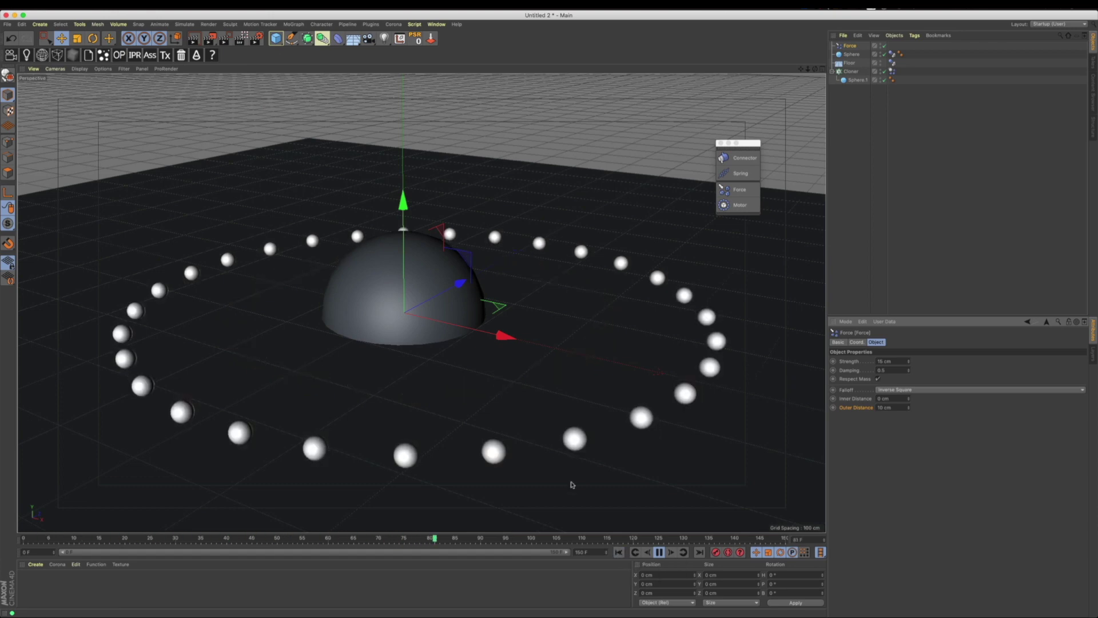
left_click(659, 552)
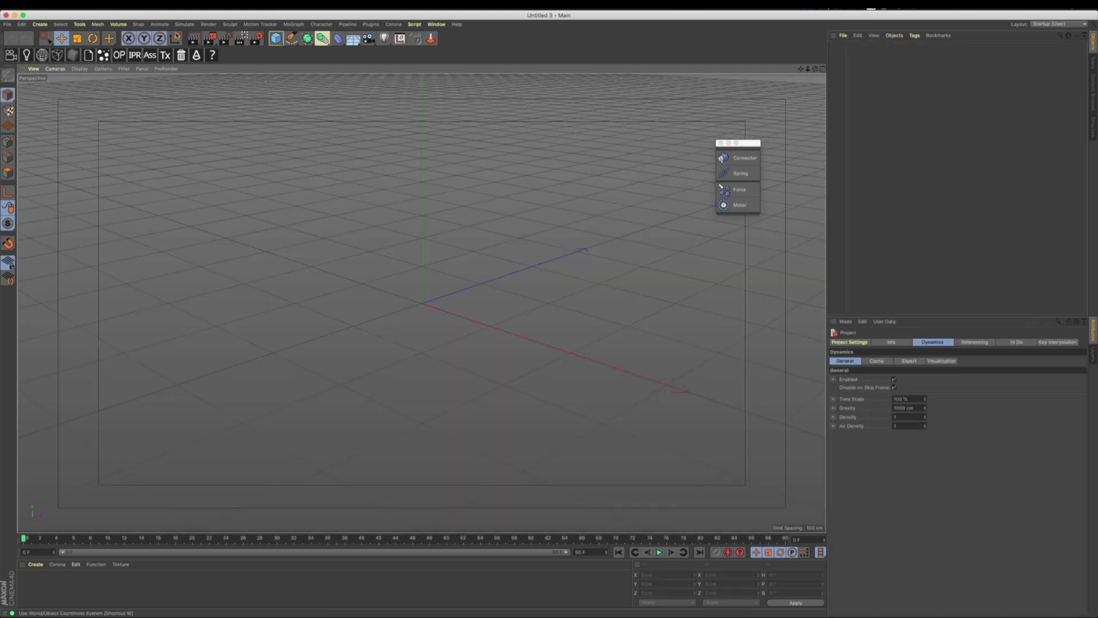
Step: Add a light to the empty project, make it a Spot and set its visible light to Visible
left_click(384, 39)
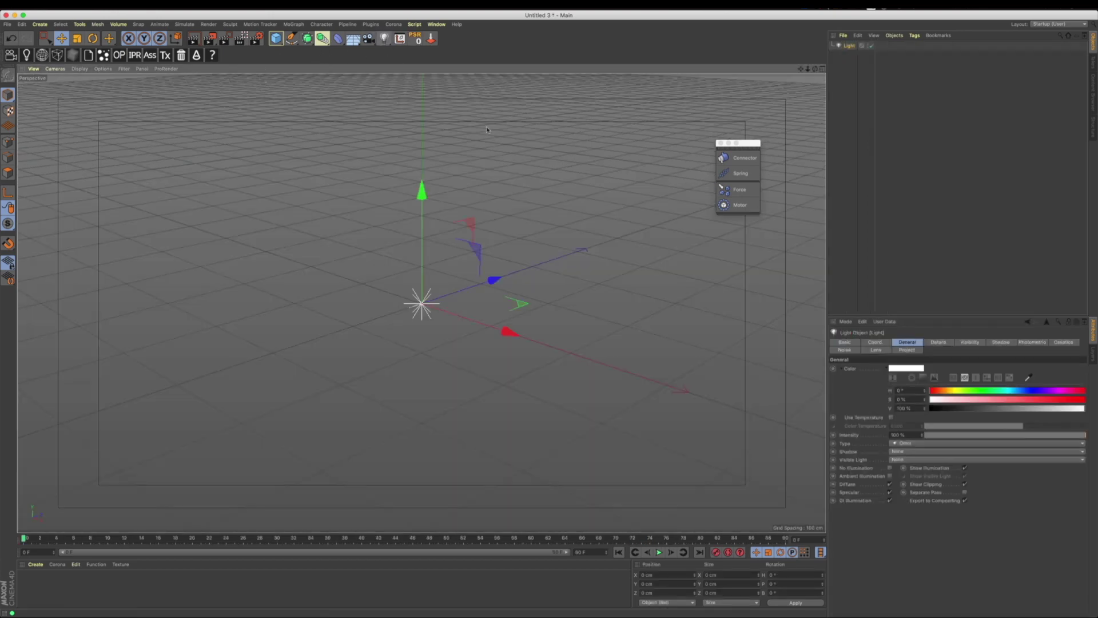
left_click(937, 342)
left_click(908, 343)
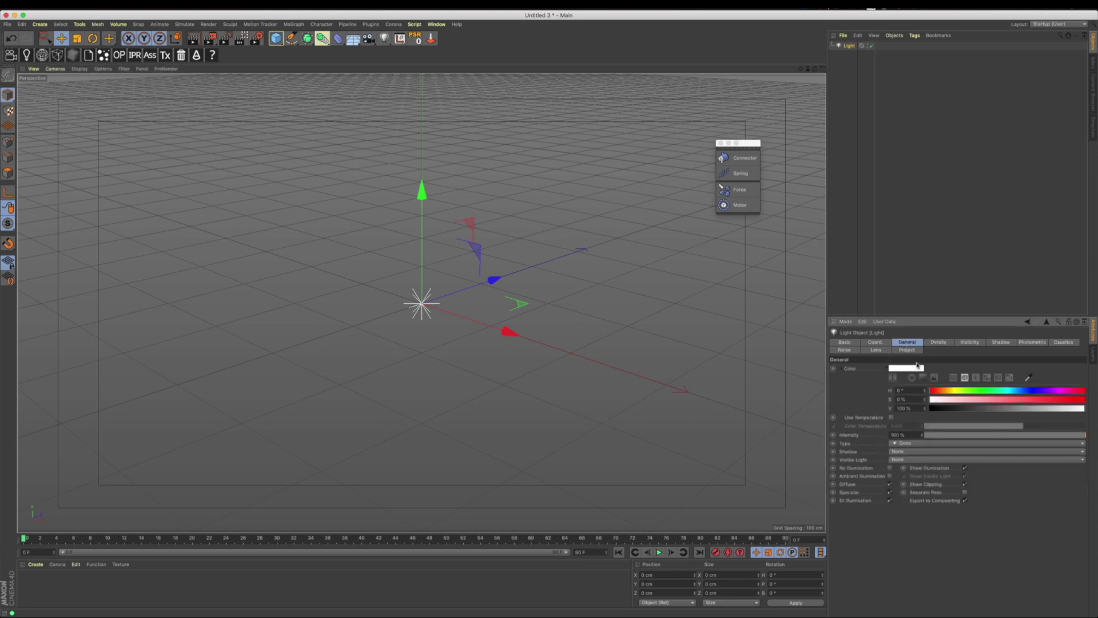
left_click(910, 445)
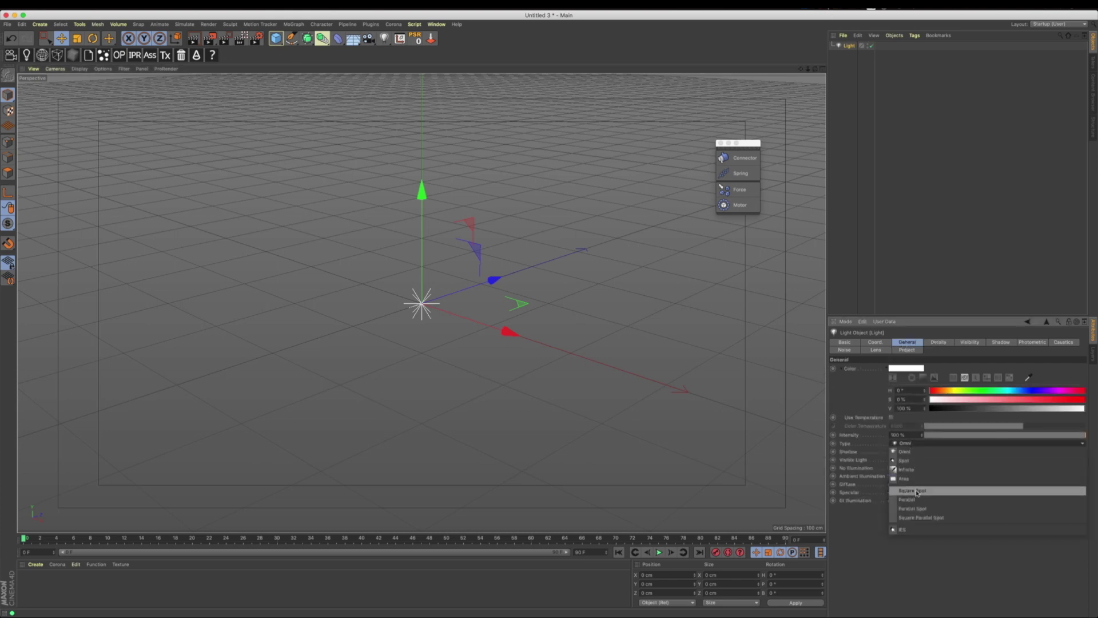
left_click(915, 460)
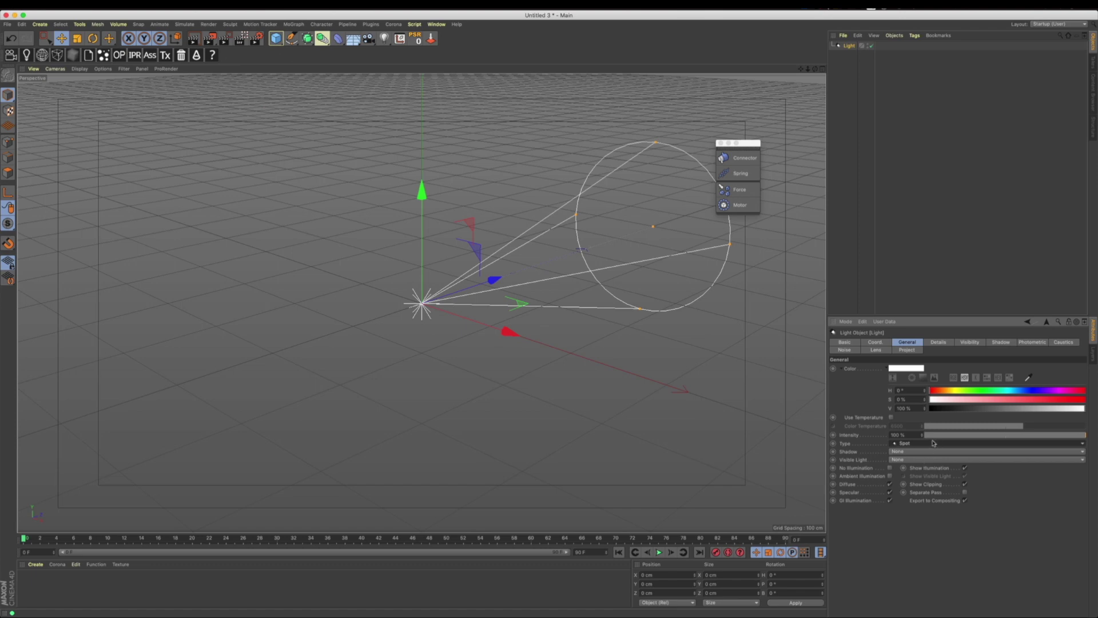
left_click(921, 459)
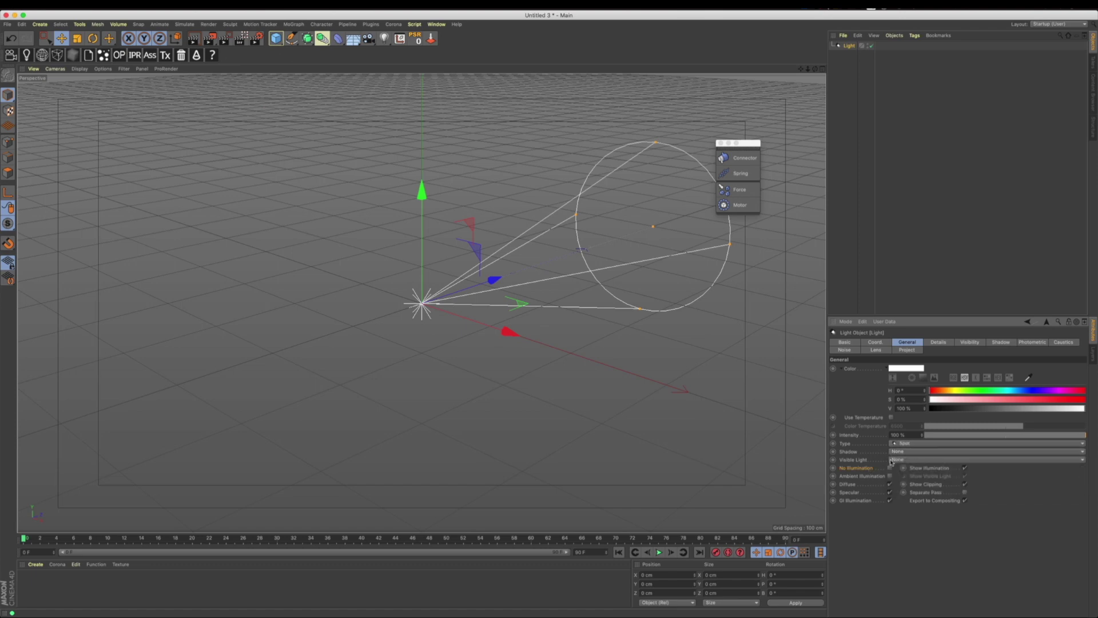
left_click(902, 478)
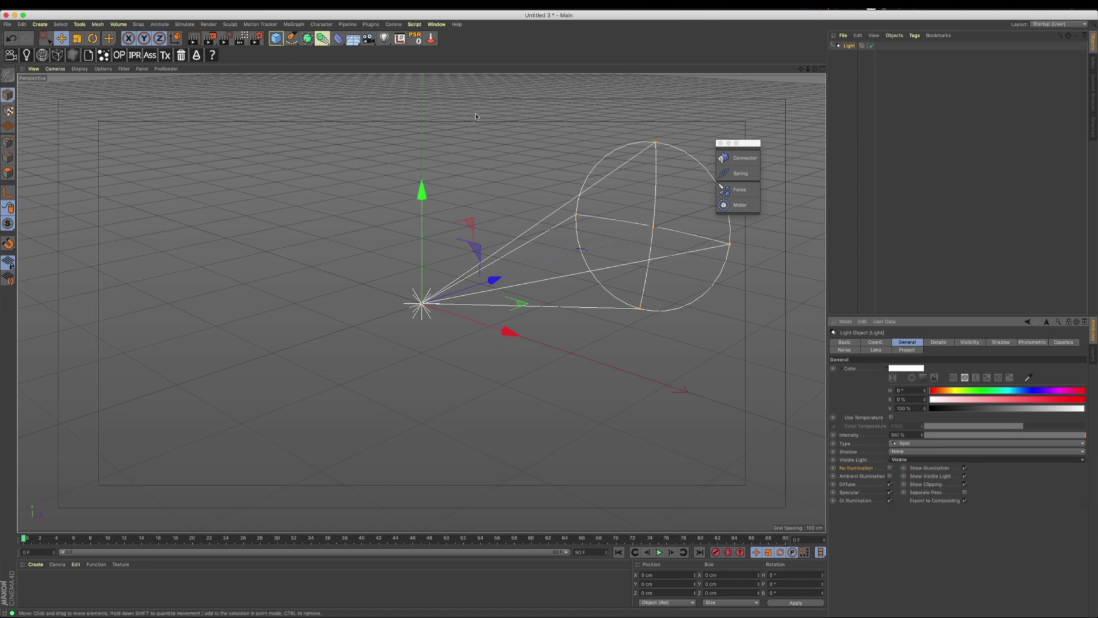
Step: Raise the spot light's inner angle to about 18° and outer angle to about 84°, rendering the view to preview the cone
left_click(193, 38)
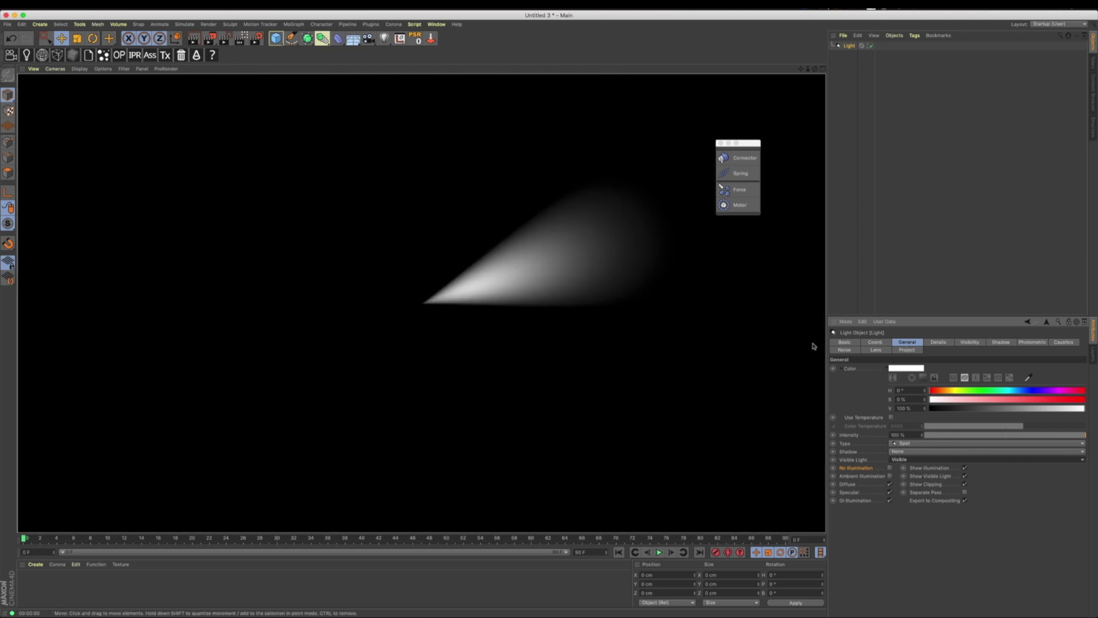
left_click(600, 279)
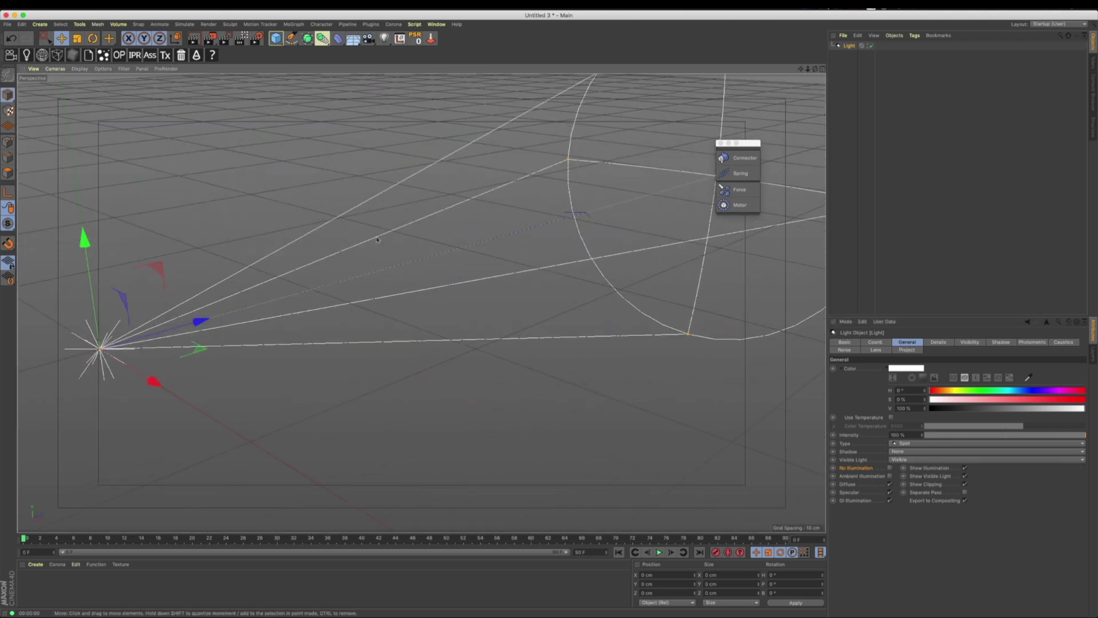
left_click(938, 342)
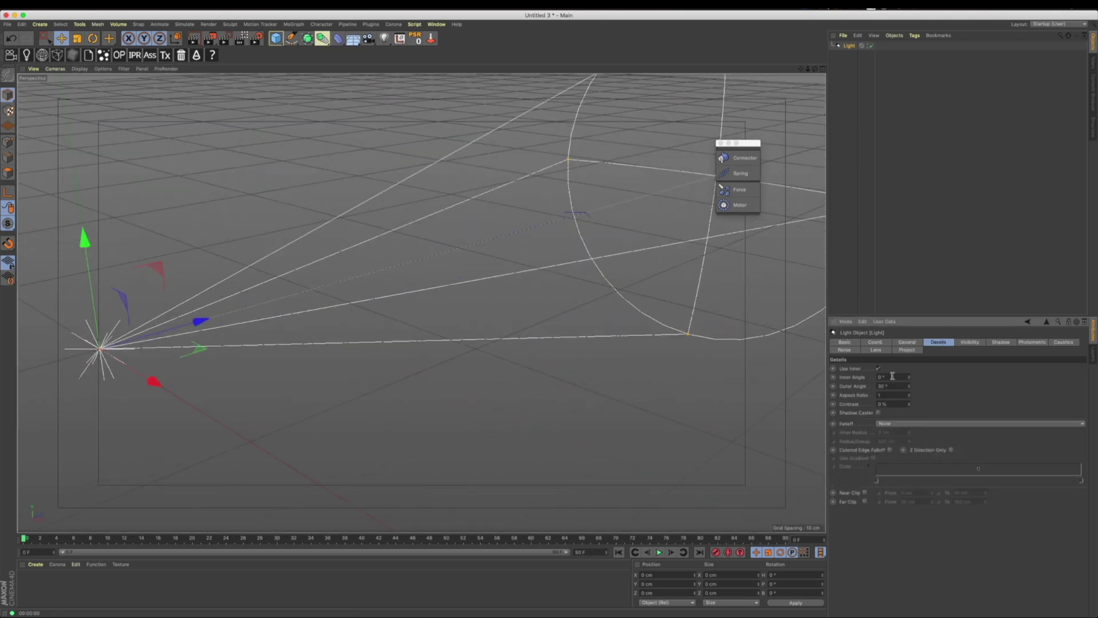
left_click_drag(905, 377, 904, 367)
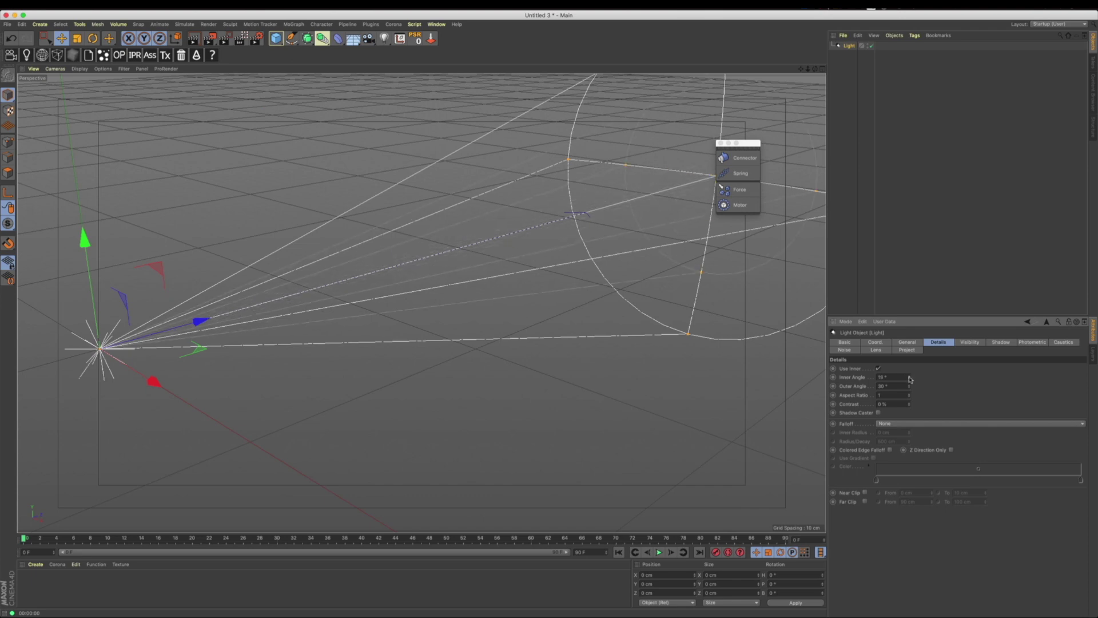
key("super+r")
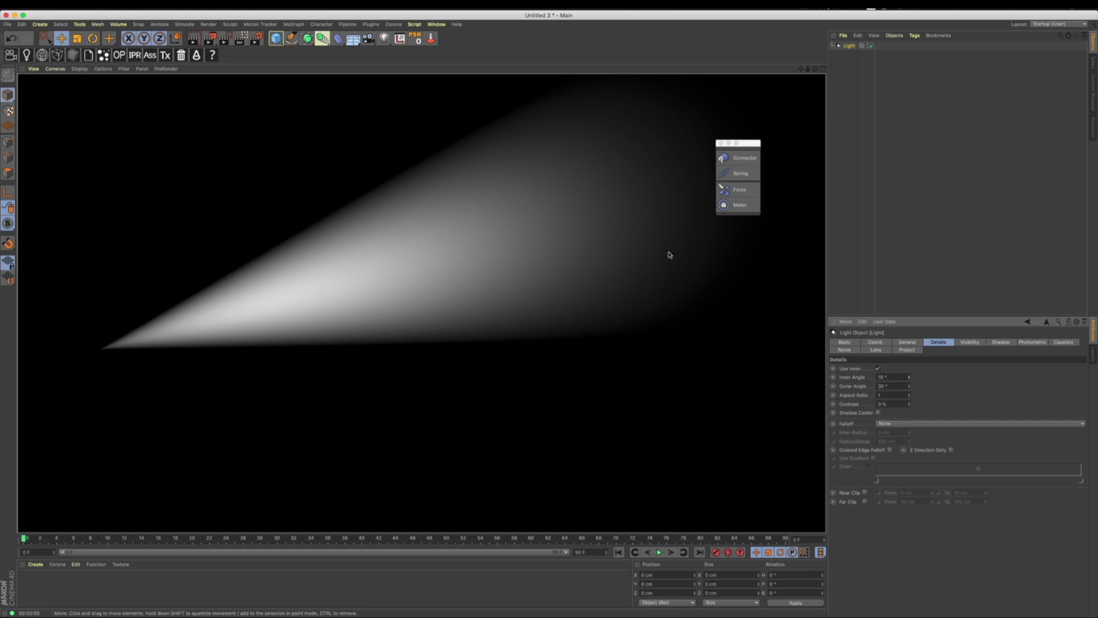
left_click_drag(906, 385, 906, 355)
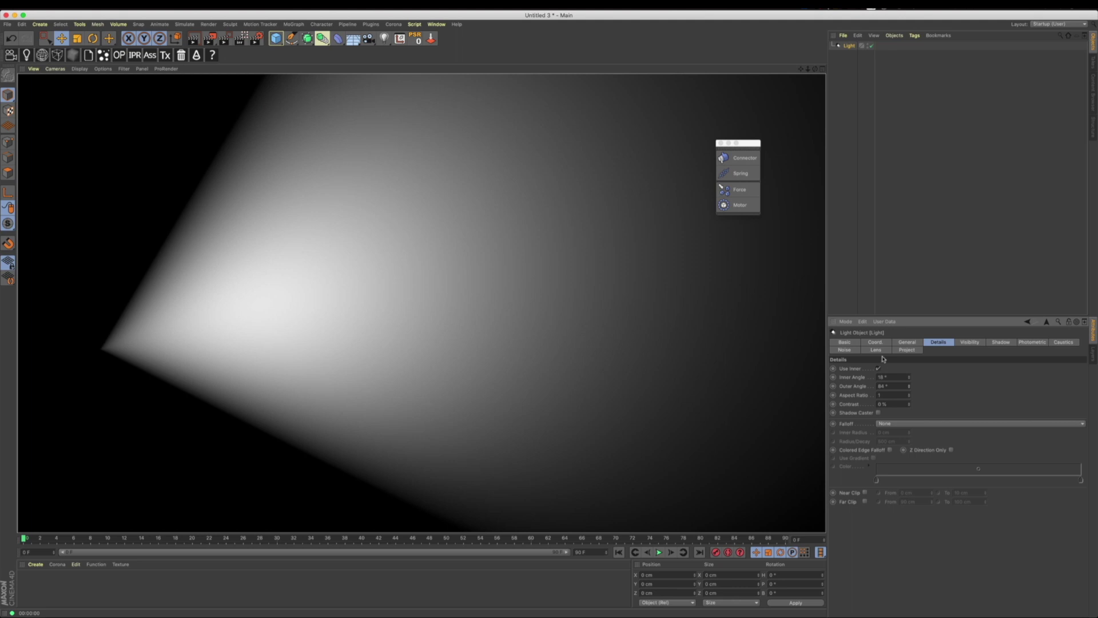
Step: Close the light test project without saving and select the Force object in the dynamics scene
key("super+w")
left_click(511, 202)
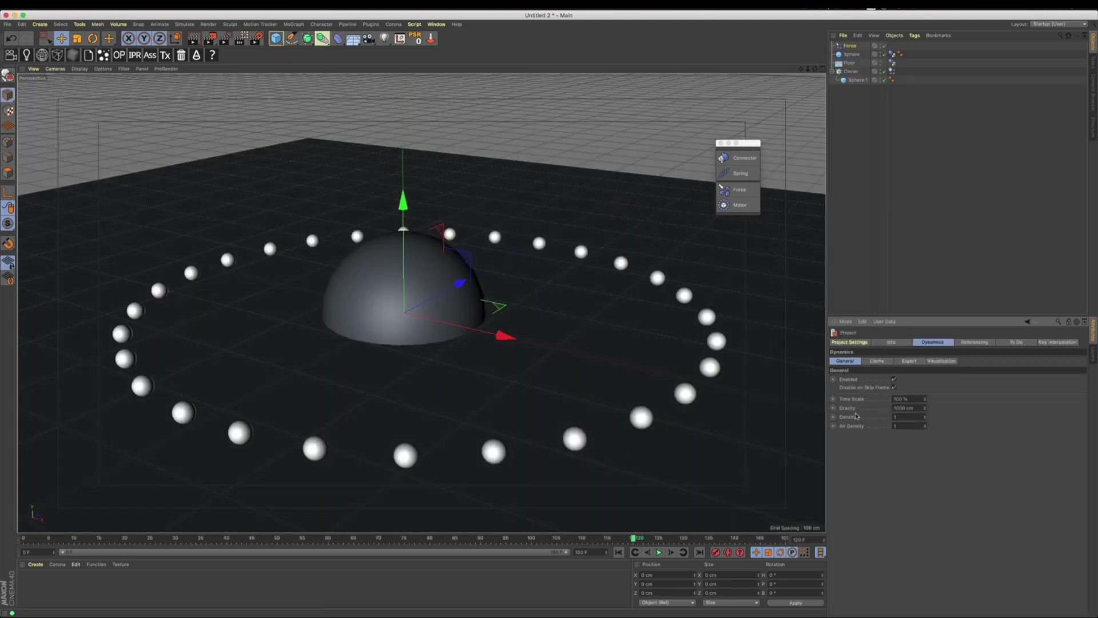
left_click(849, 47)
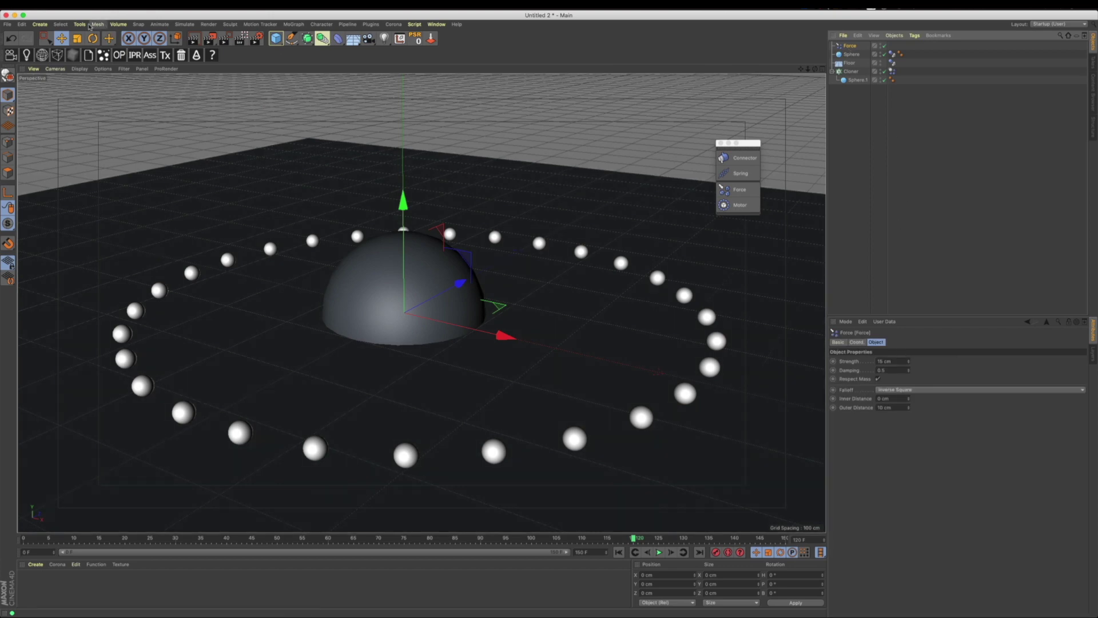
Step: Use Doodle Paint to circle the large sphere's base and sketch a crossed-out arc between it and the clone ring
left_click(79, 24)
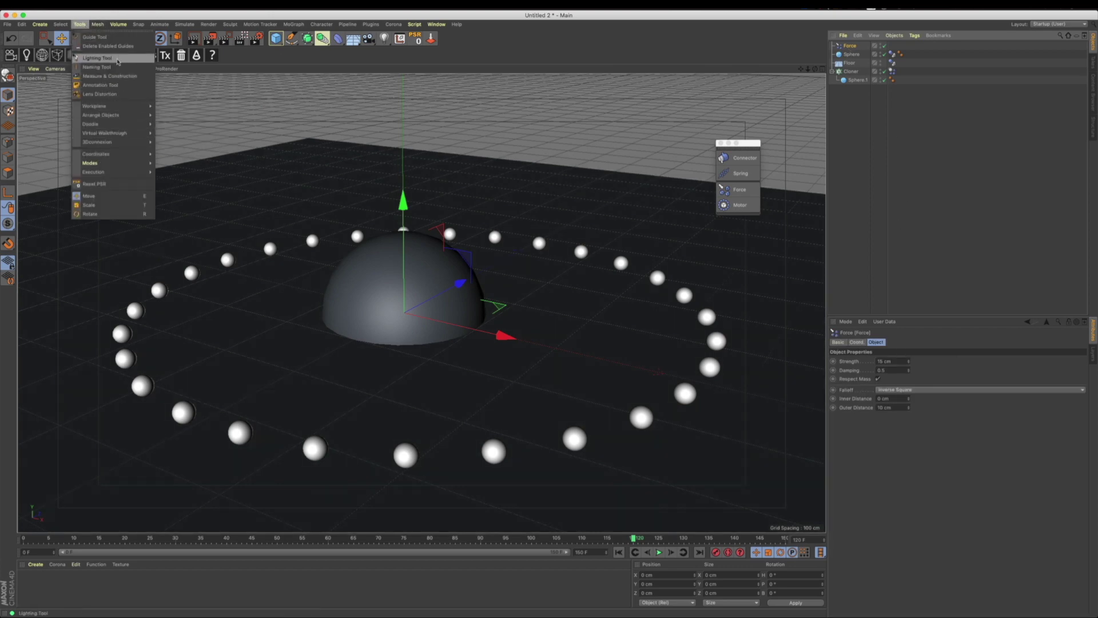
mouse_move(132, 124)
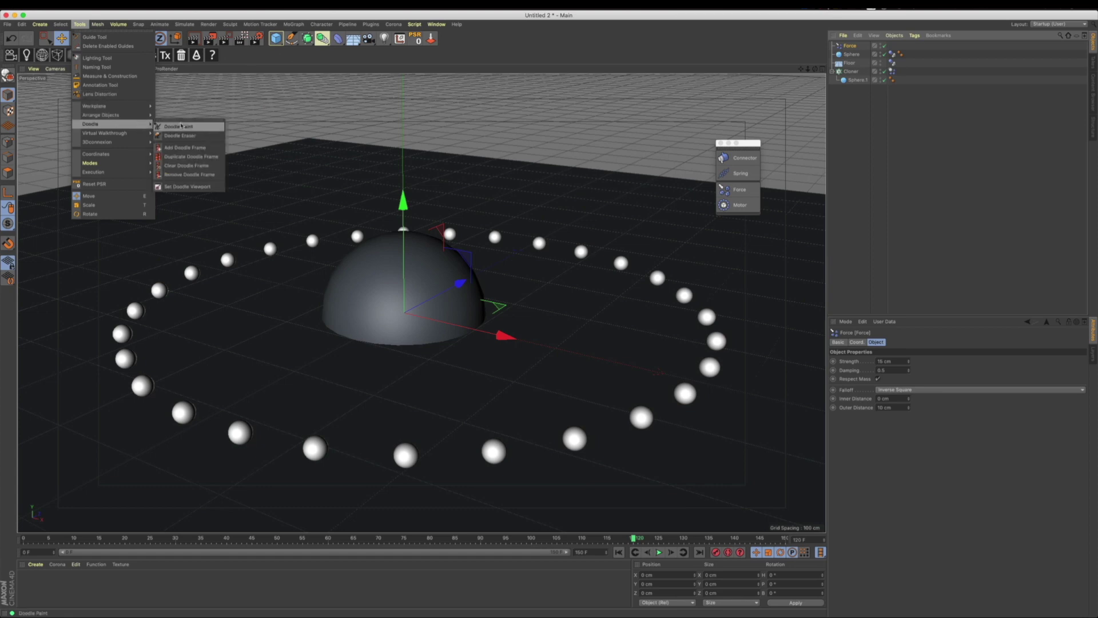
left_click(183, 127)
mouse_move(407, 302)
left_mouse_down()
mouse_move(357, 327)
mouse_move(426, 303)
mouse_move(440, 338)
mouse_move(475, 321)
mouse_move(400, 340)
mouse_move(395, 330)
left_mouse_up()
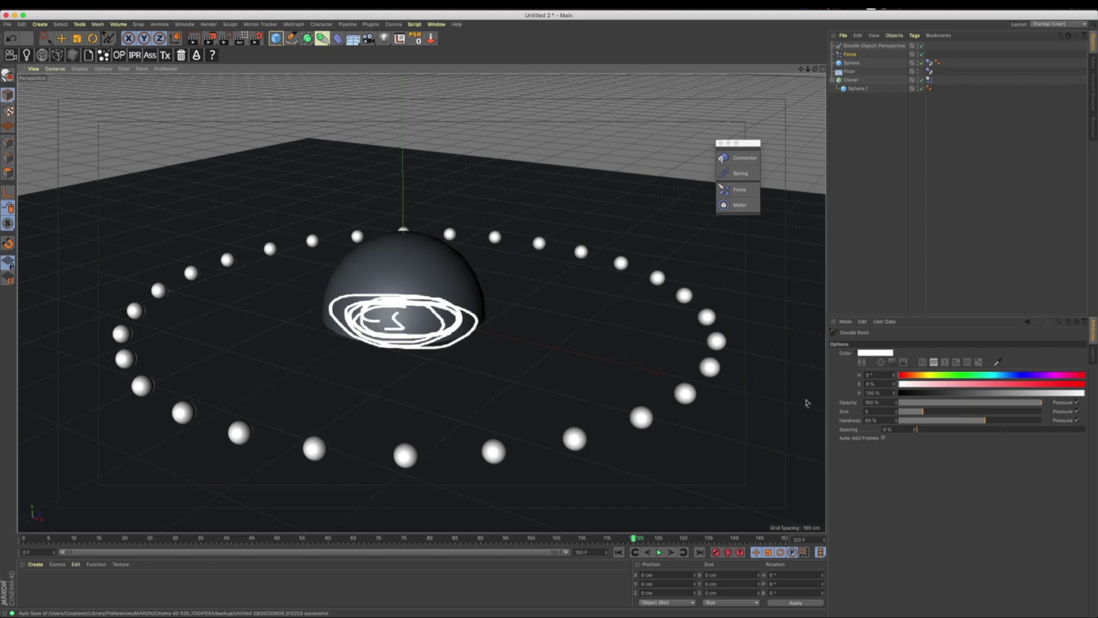
left_click(852, 55)
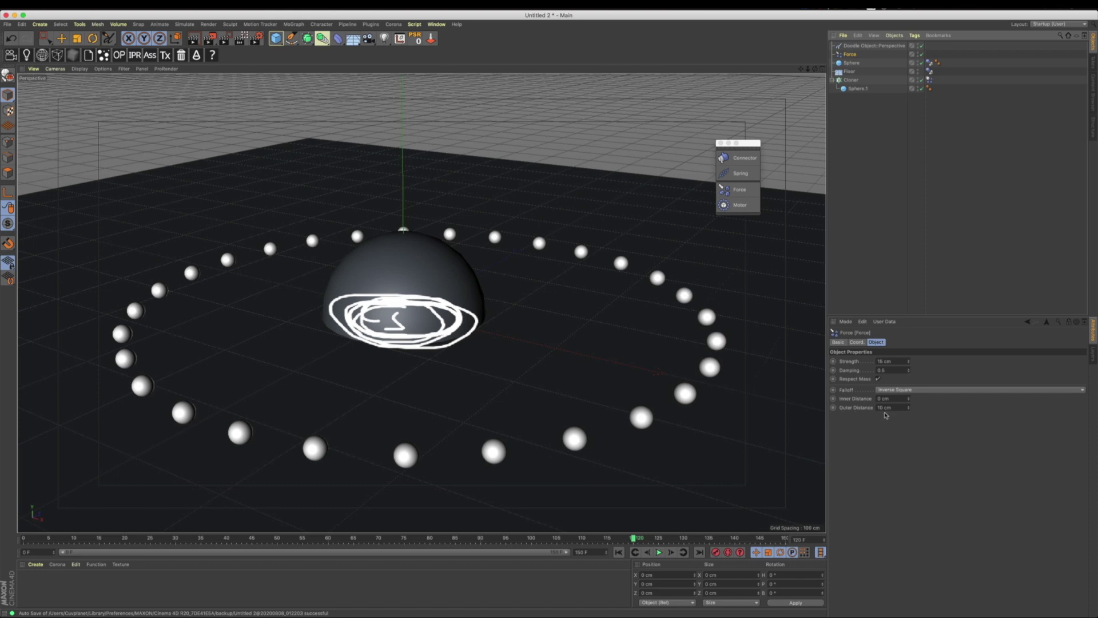
mouse_move(455, 326)
left_mouse_down()
mouse_move(506, 346)
mouse_move(658, 309)
left_mouse_up()
mouse_move(610, 316)
left_mouse_down()
mouse_move(641, 296)
mouse_move(662, 332)
left_mouse_up()
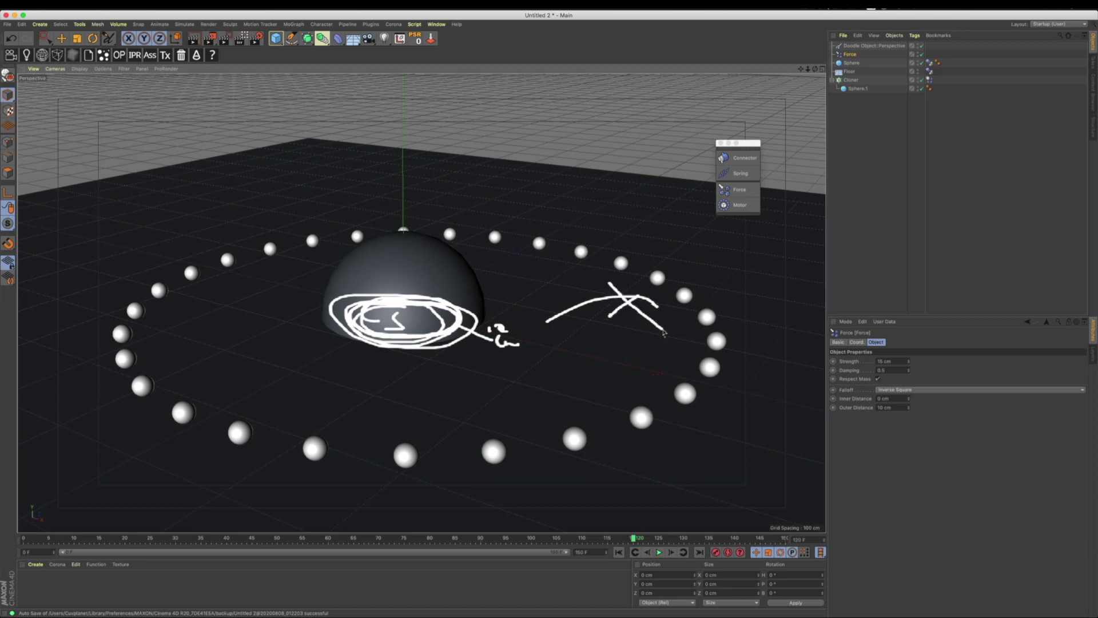
Step: Set the Force's outer distance to 500 cm, doodle an arrow outward from the sphere and play the simulation
left_click(893, 407)
type("50")
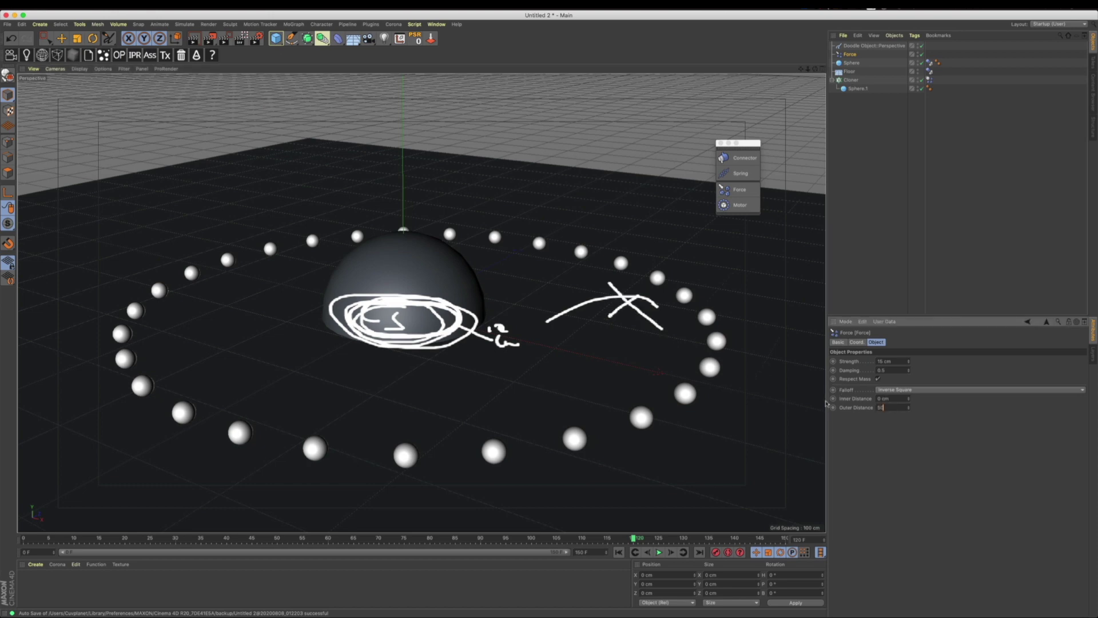
mouse_move(496, 313)
left_mouse_down()
mouse_move(701, 306)
mouse_move(693, 315)
left_mouse_up()
left_click(660, 552)
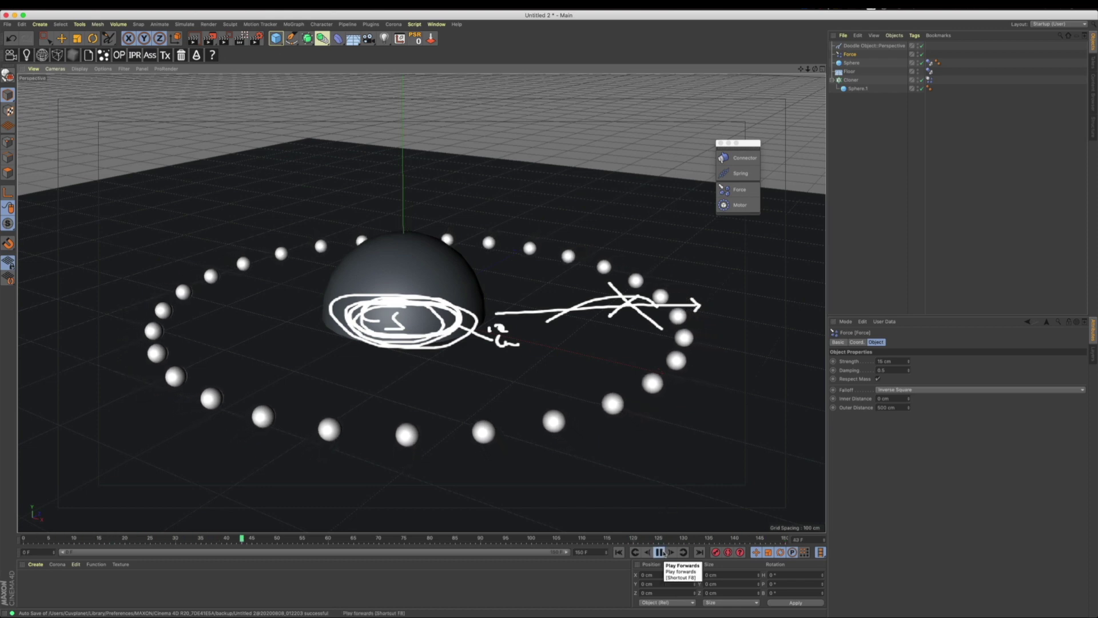
left_click(660, 552)
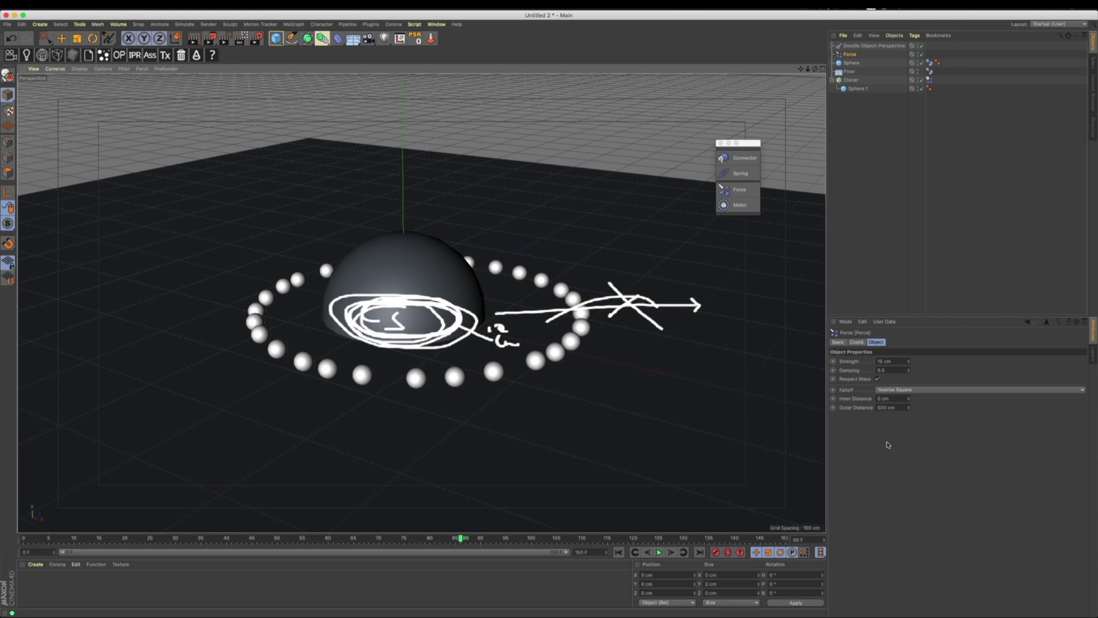
Step: Set the Force falloff to Step and replay the simulation from the first frame
left_click(880, 390)
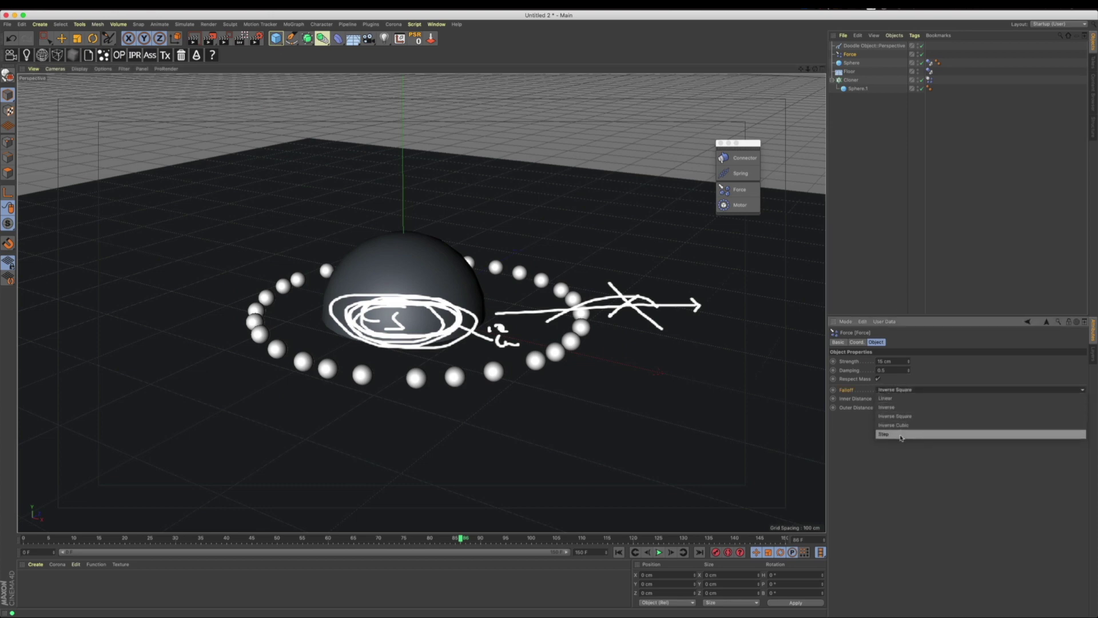
left_click(901, 435)
left_click(619, 552)
left_click(659, 552)
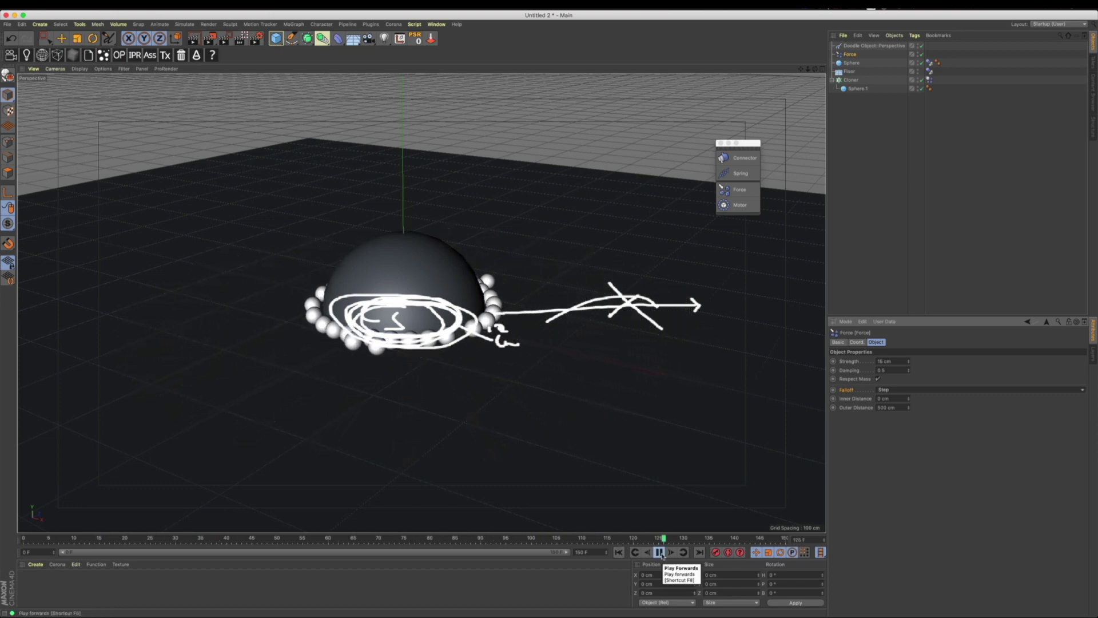
left_click(660, 552)
Step: Set the Force falloff to Inverse Cubic
left_click(919, 394)
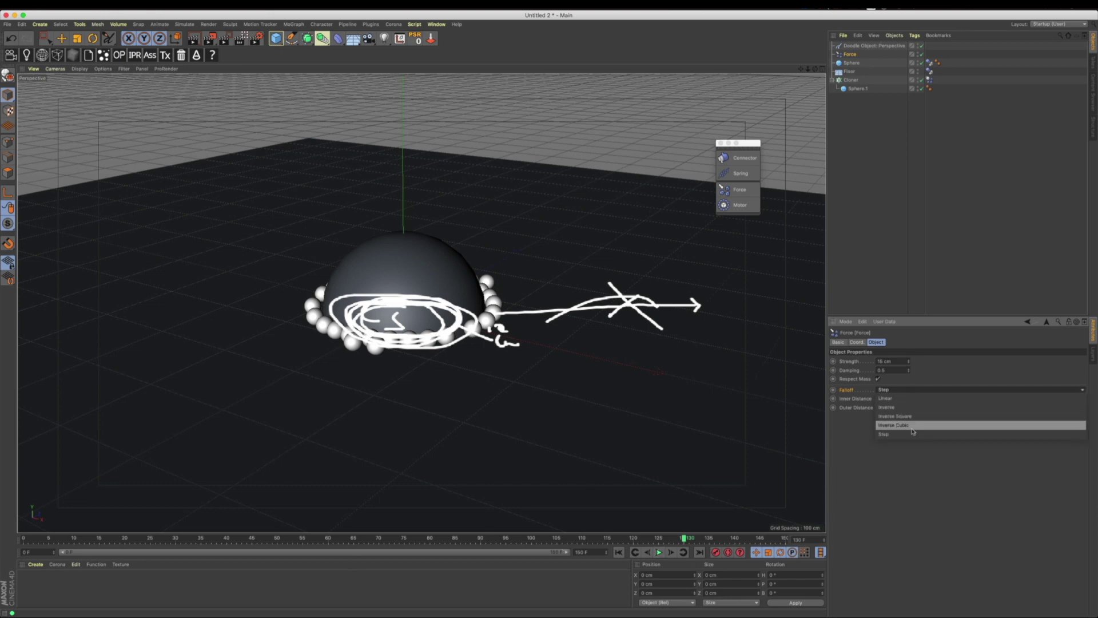
left_click(912, 427)
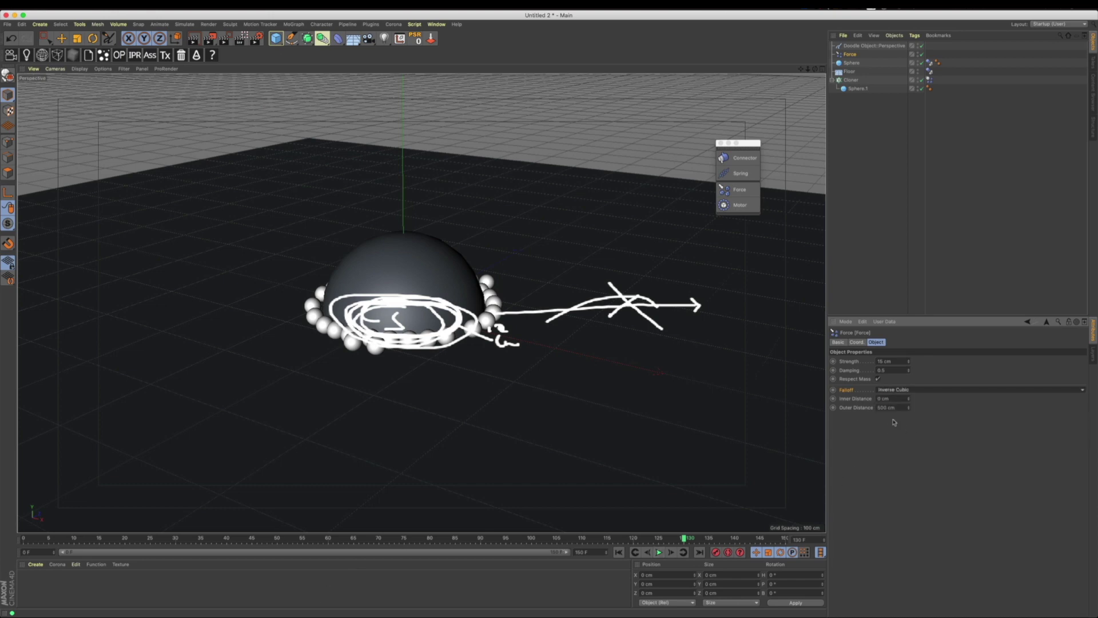
Step: Replay the simulation from the first frame and set the Force's outer distance to 5000 cm
left_click(619, 552)
left_click(659, 552)
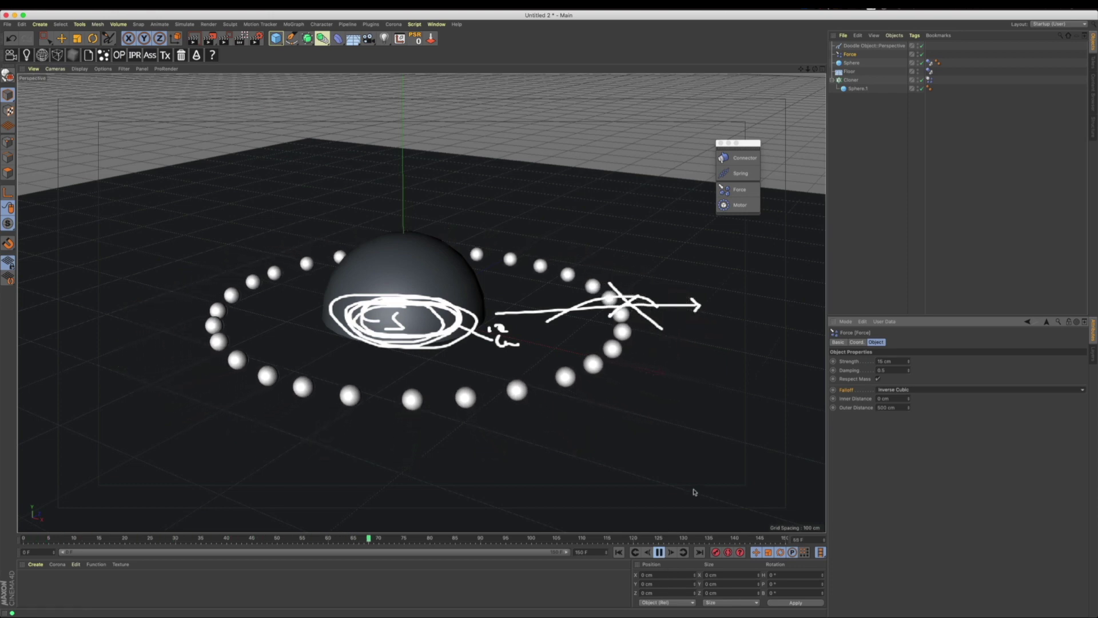
left_click(884, 407)
type("0")
key("Return")
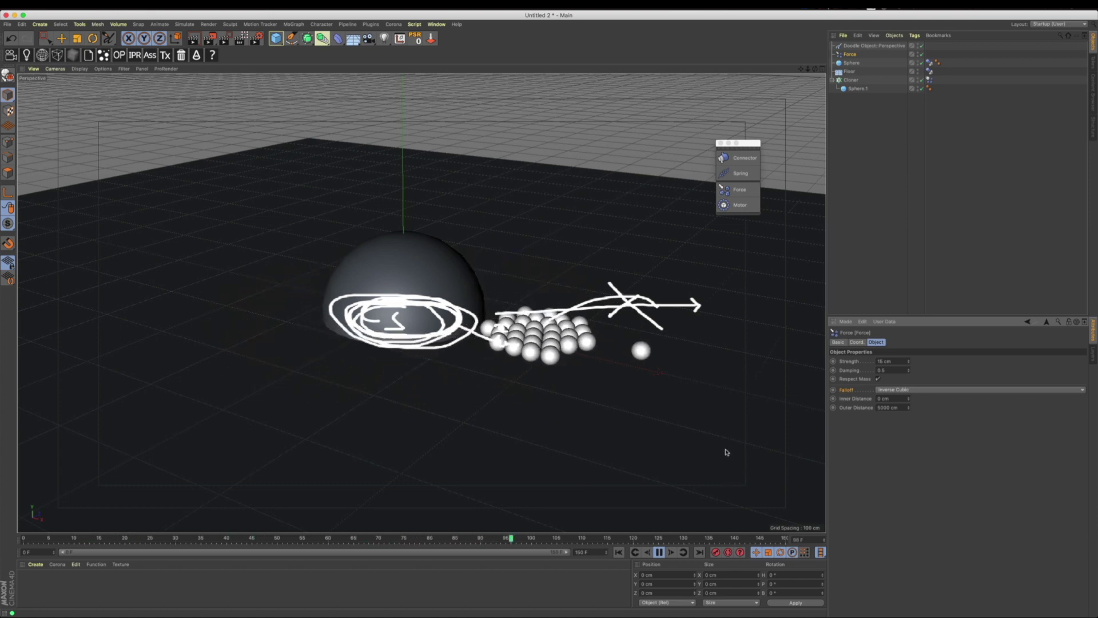
Step: Try the Inverse and then the Inverse Square falloff on the Force while the simulation runs, and stop playback
left_click(898, 389)
left_click(906, 407)
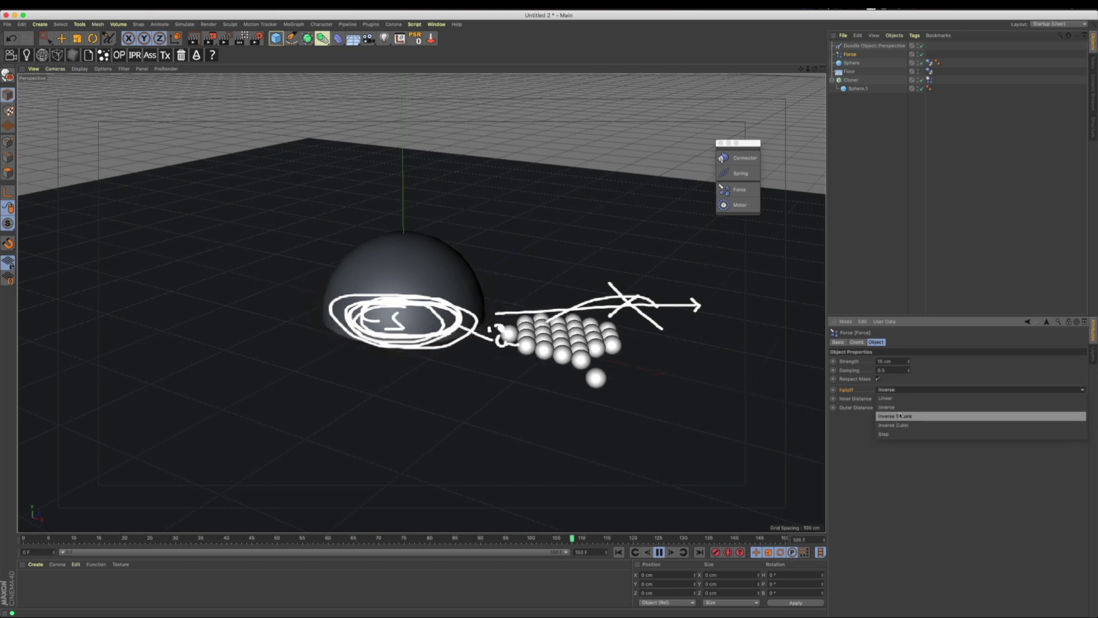
left_click(895, 415)
left_click(662, 554)
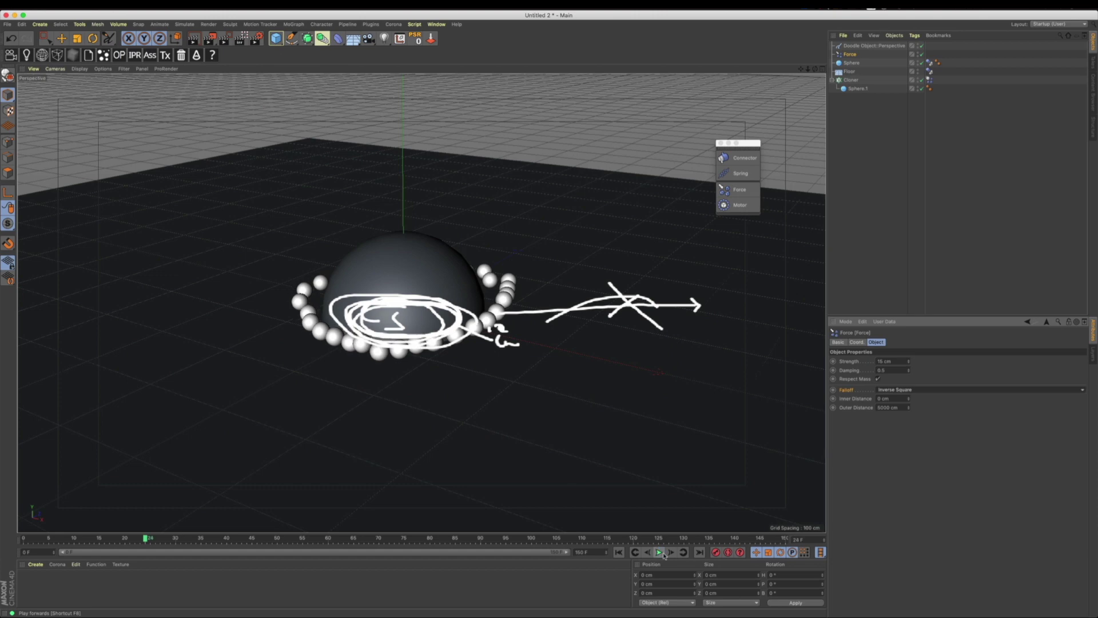
Step: Set the Force falloff to Inverse, replay the simulation from the first frame and stop it
left_click(899, 390)
left_click(899, 406)
left_click(619, 552)
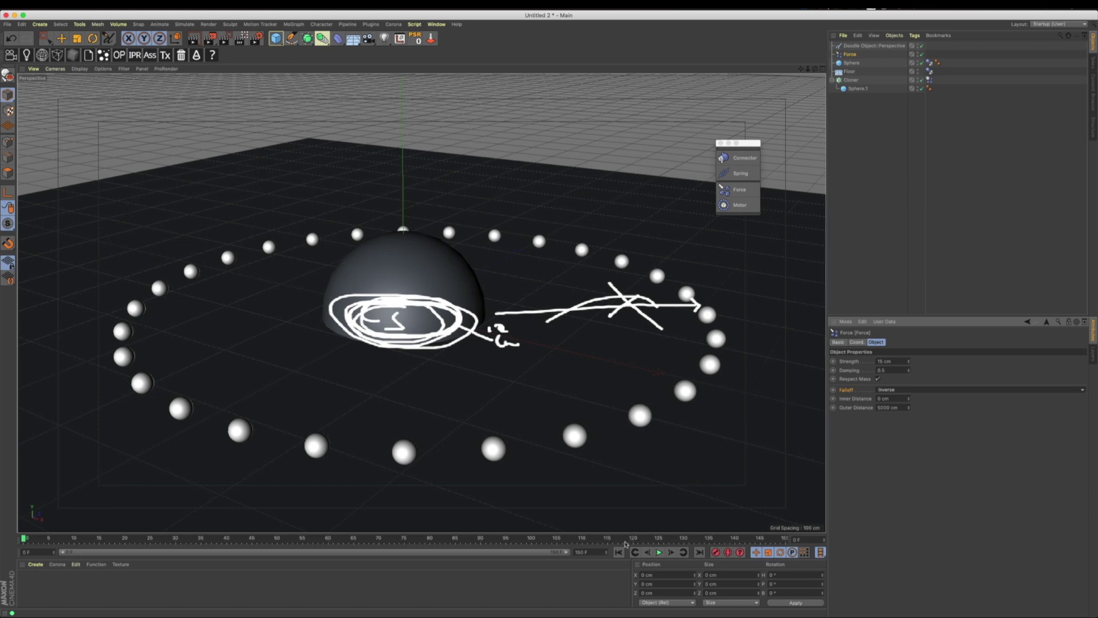
left_click(659, 552)
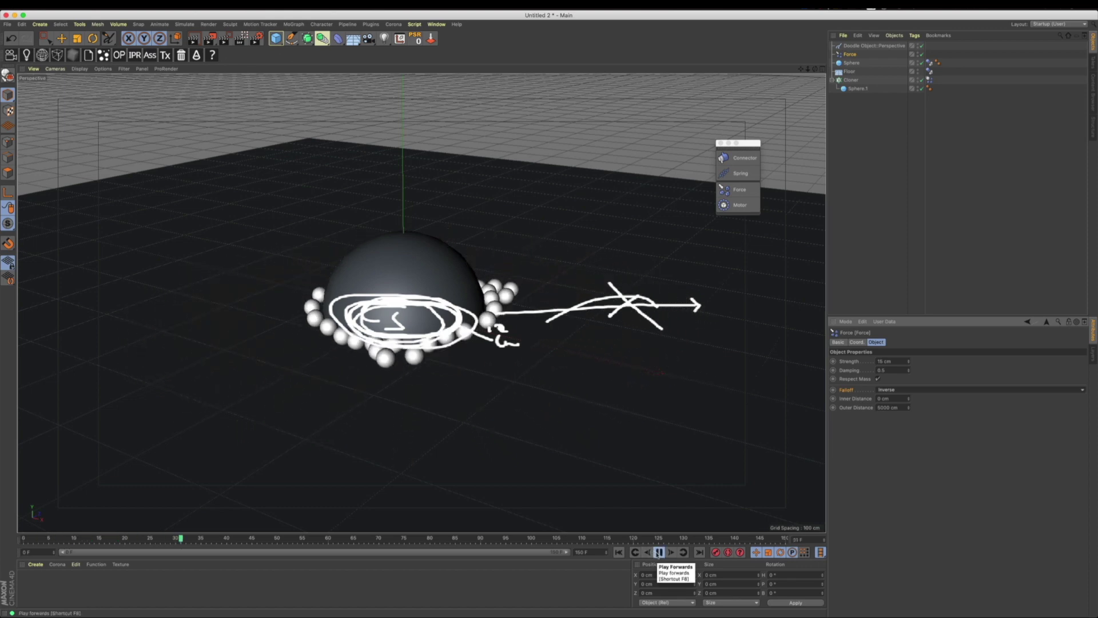
left_click(659, 552)
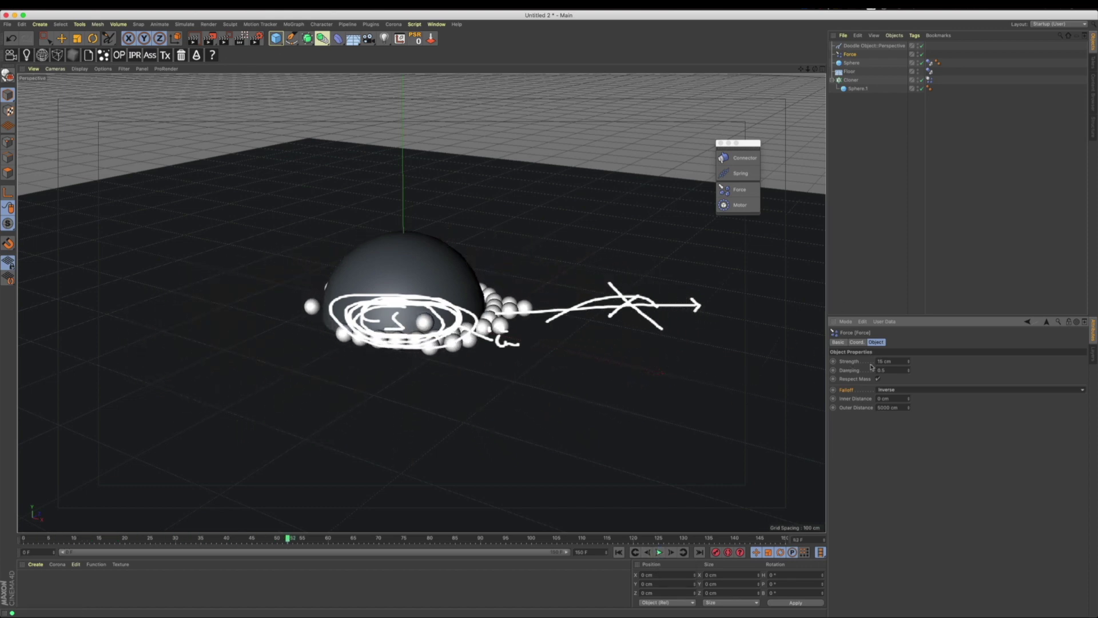
Step: Set the Force's strength to -20 cm and delete the Doodle object
left_click(892, 361)
key("BackSpace")
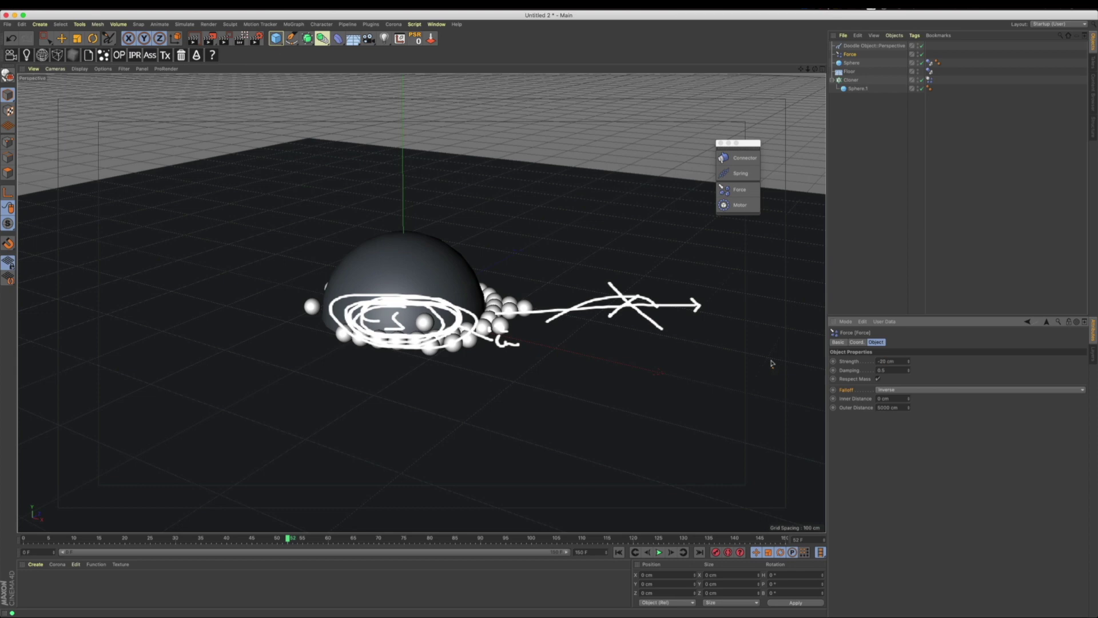
left_click(858, 46)
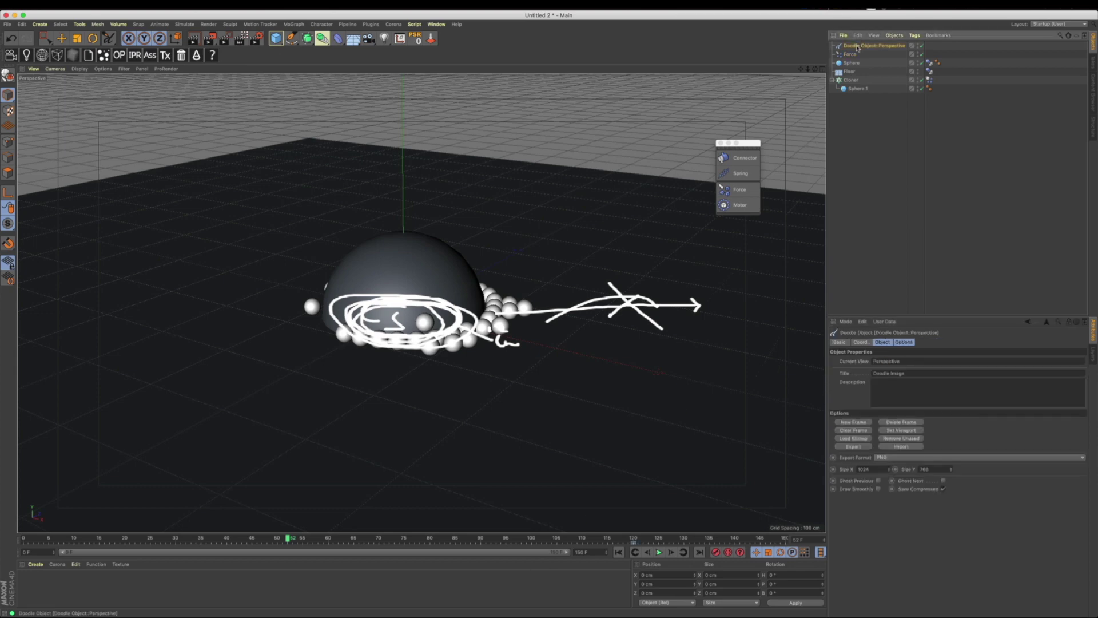
key("Delete")
Step: Play the simulation from the first frame and stop it once the spheres have moved off
left_click(635, 553)
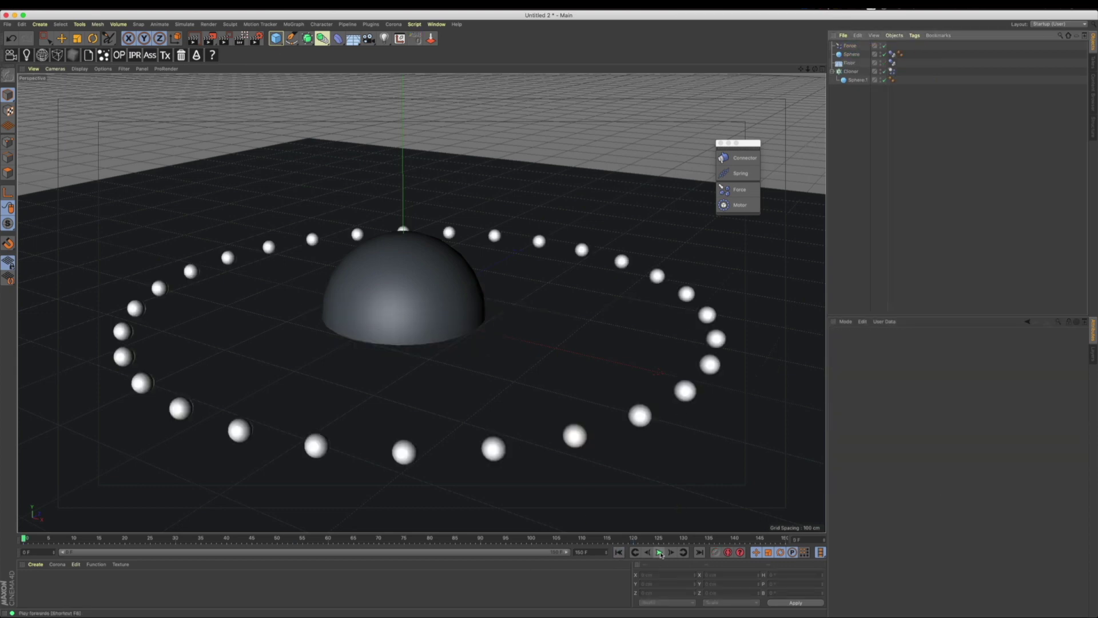
left_click(659, 553)
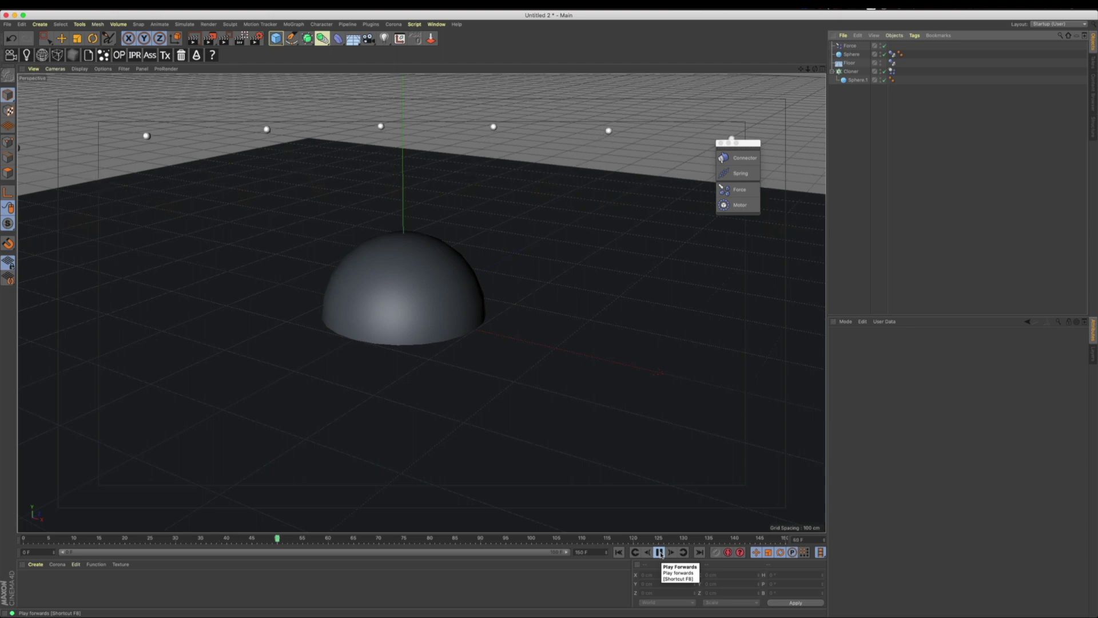
left_click(659, 553)
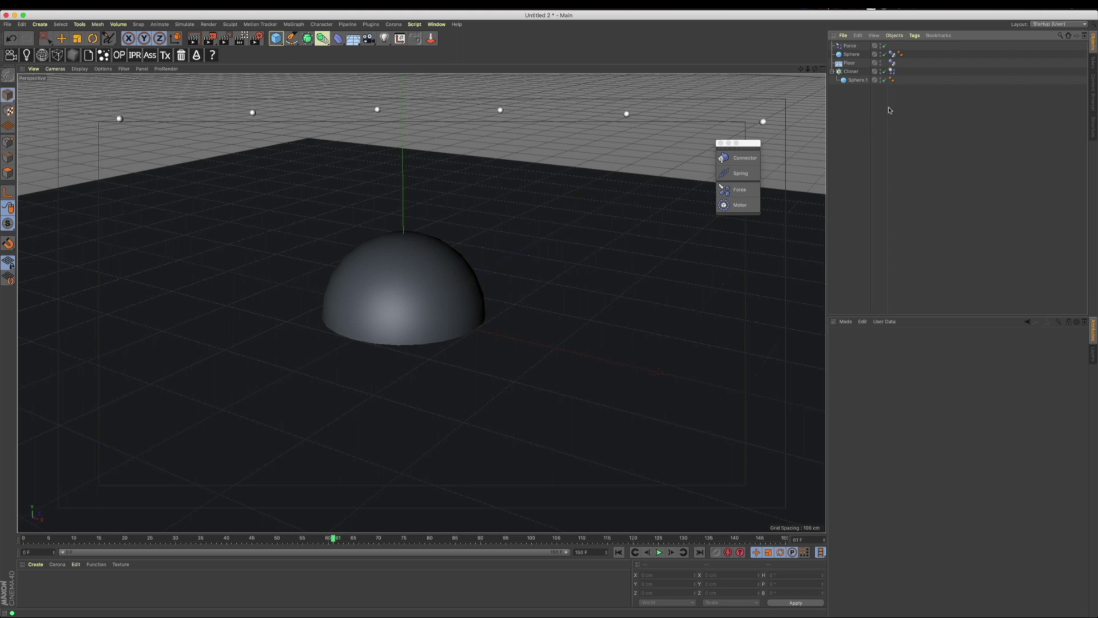
Step: Clear the whole scene and create two 200 cm cubes, the copy placed about 371 cm along X from the original
key("super+a")
key("Delete")
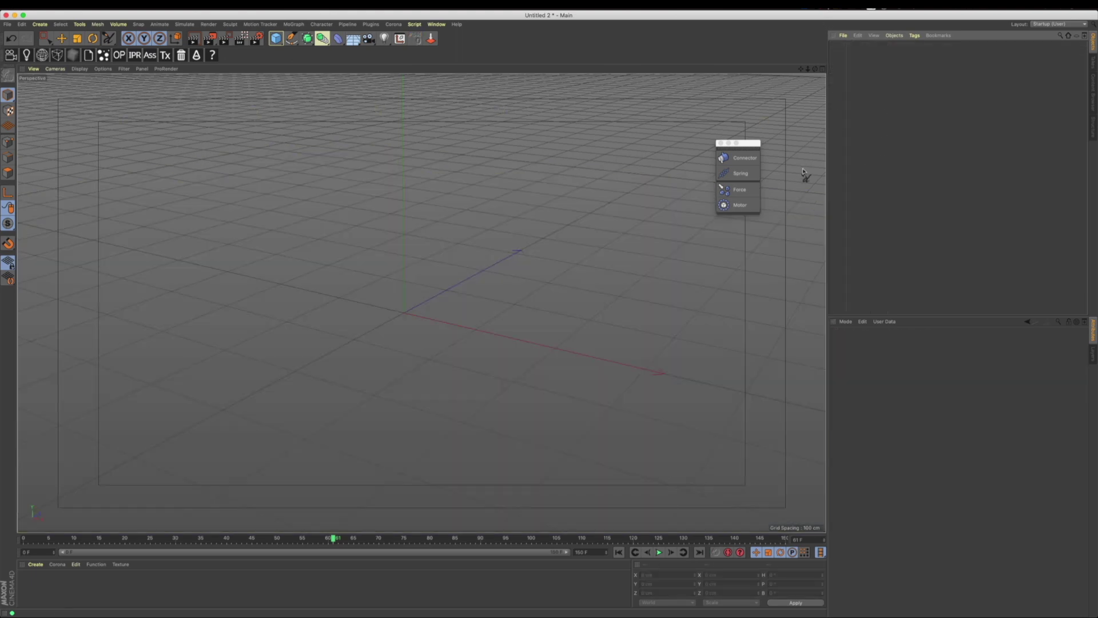
left_click(278, 39)
key("e")
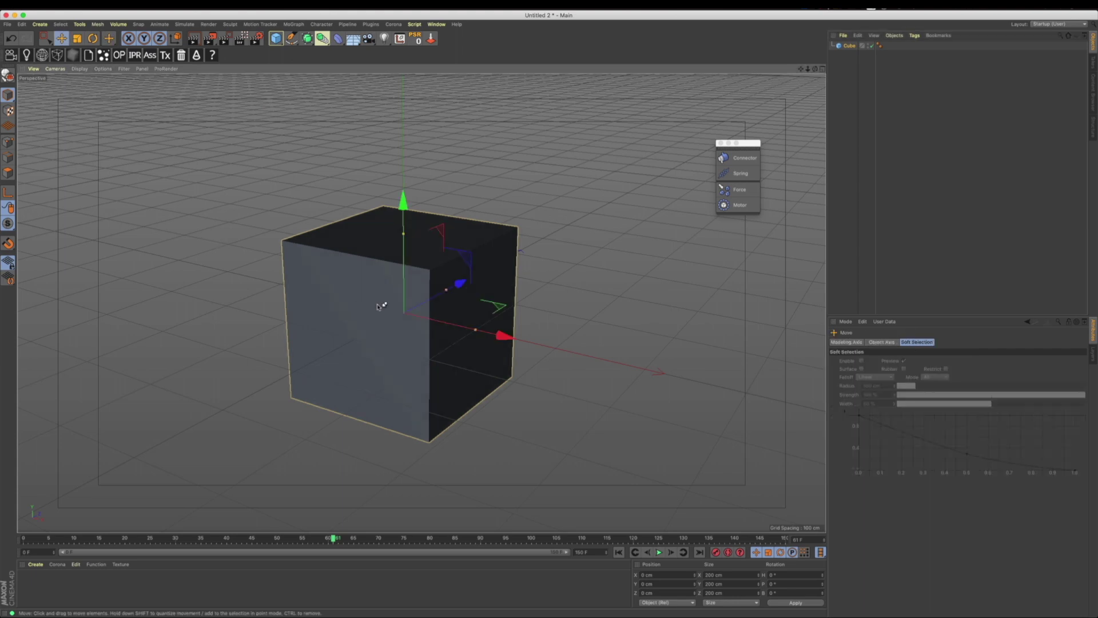
left_click_drag(335, 295, 689, 302, "alt")
left_click_drag(503, 334, 546, 310, "alt")
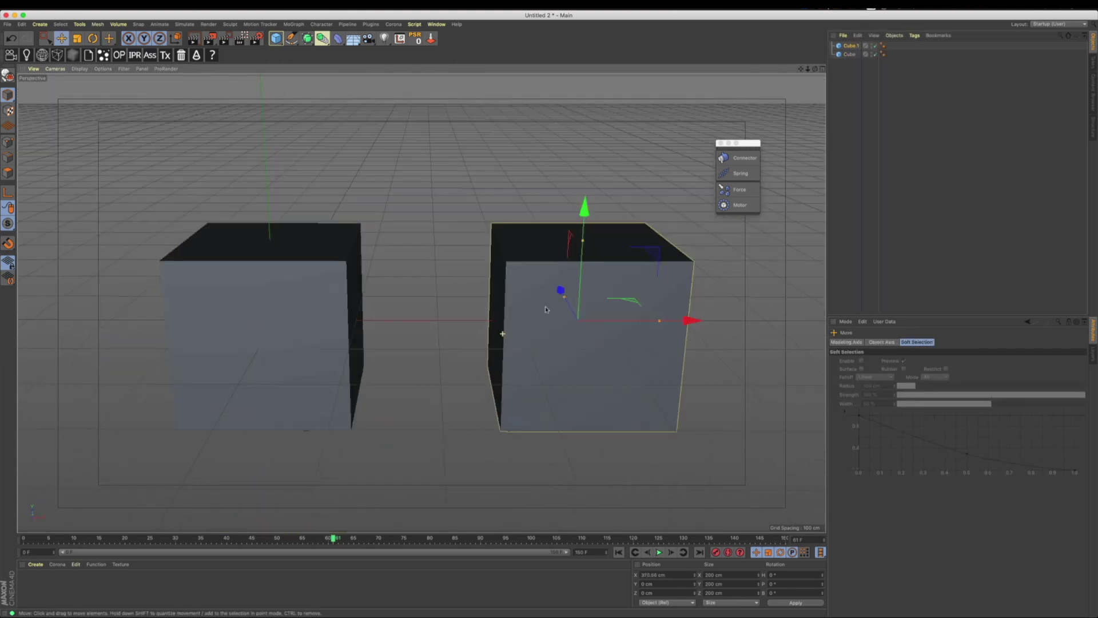
Step: Rename the duplicated cube to A and the original cube to B
double_click(853, 47)
type("A")
left_click(855, 139)
double_click(849, 55)
type("B")
left_click(862, 137)
Step: Add a Motor object, move it midway between the cubes along X and rotate its heading to -90°
left_click(740, 204)
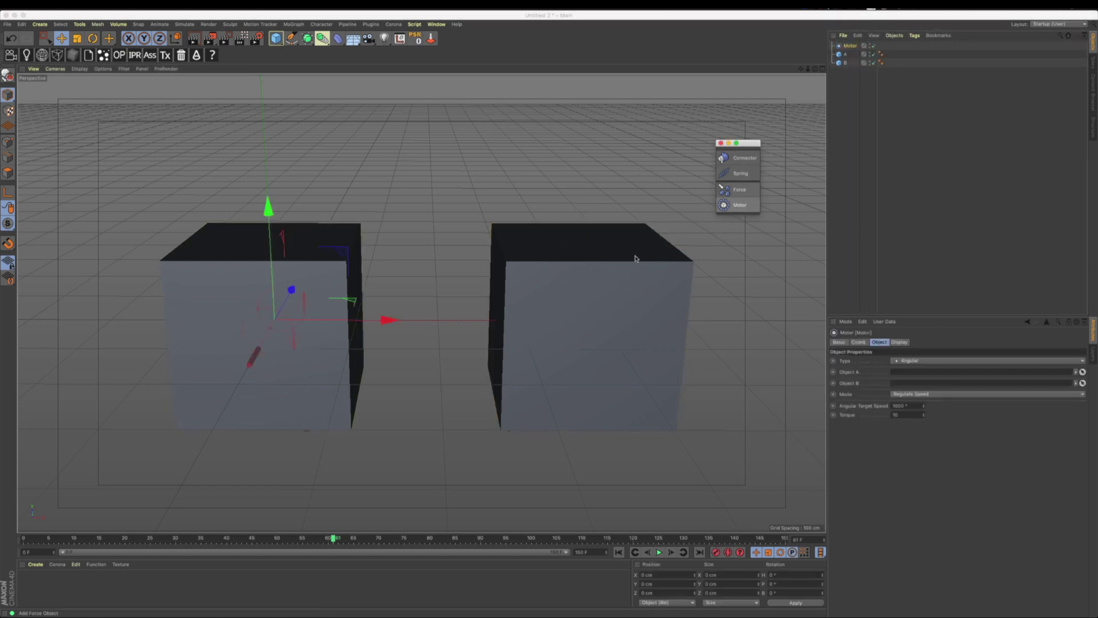
left_click_drag(388, 319, 321, 327)
left_click(92, 37)
left_click_drag(433, 305, 493, 367, "alt")
key("e")
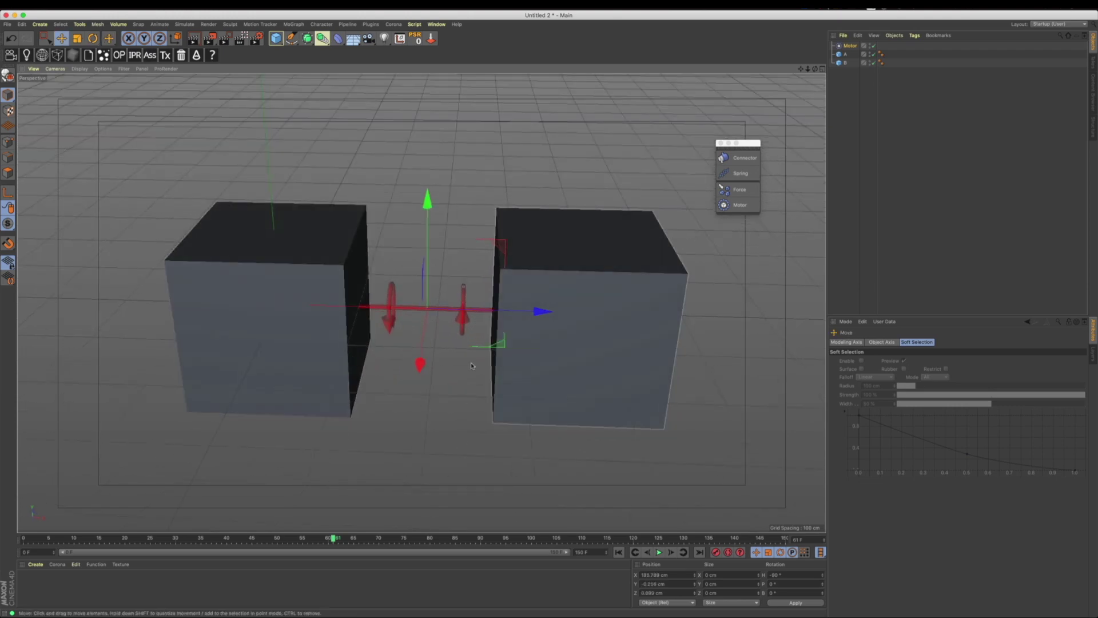
Step: Try the Motor's Linear type and its Linear and Angular type, and return it to Angular
left_click(848, 46)
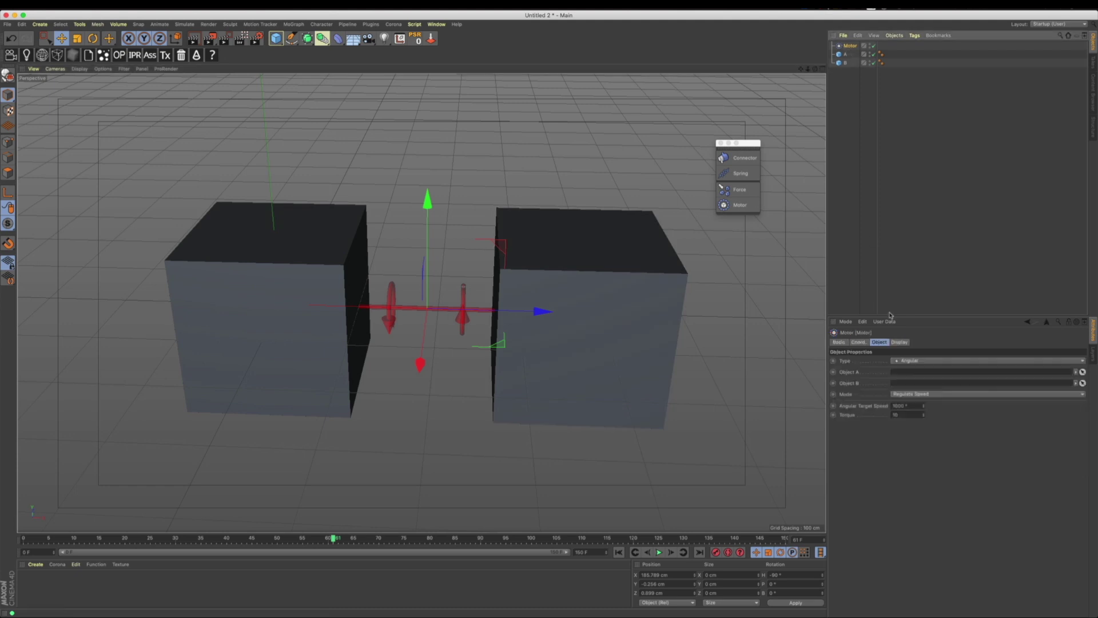
left_click(911, 361)
left_click(908, 369)
left_click(922, 362)
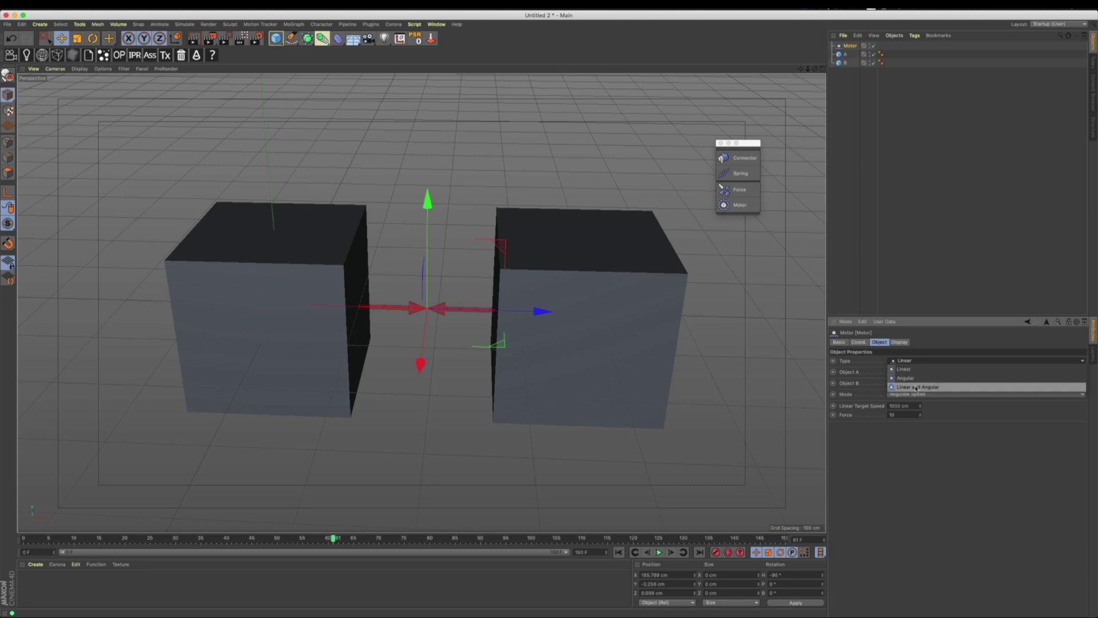
left_click(916, 388)
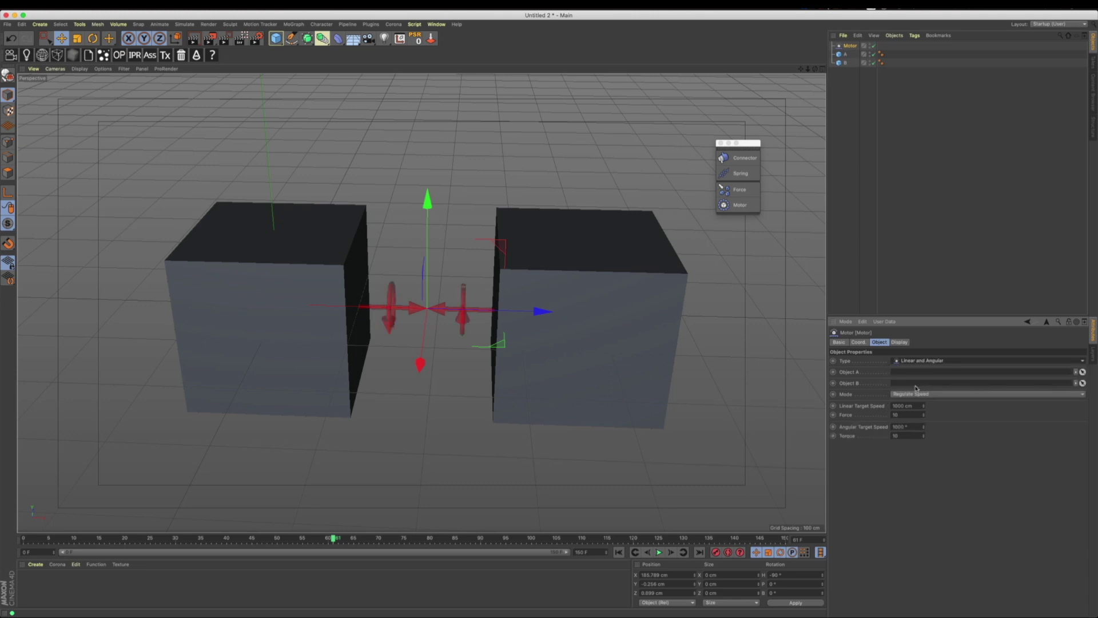
left_click(925, 361)
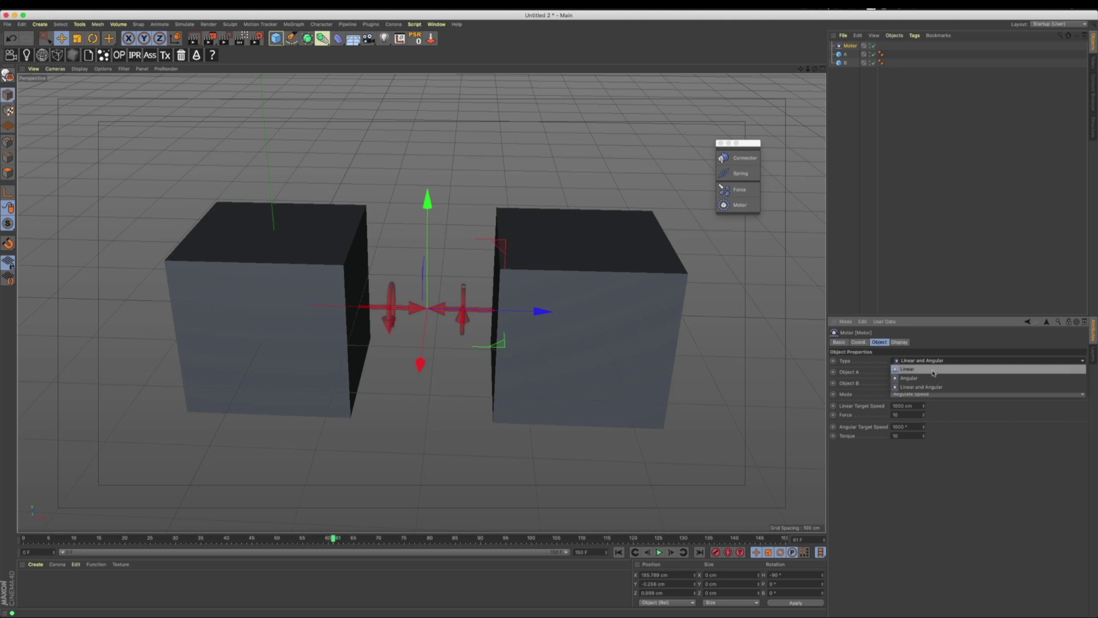
left_click(927, 347)
left_click(926, 360)
left_click(922, 369)
left_click(921, 379)
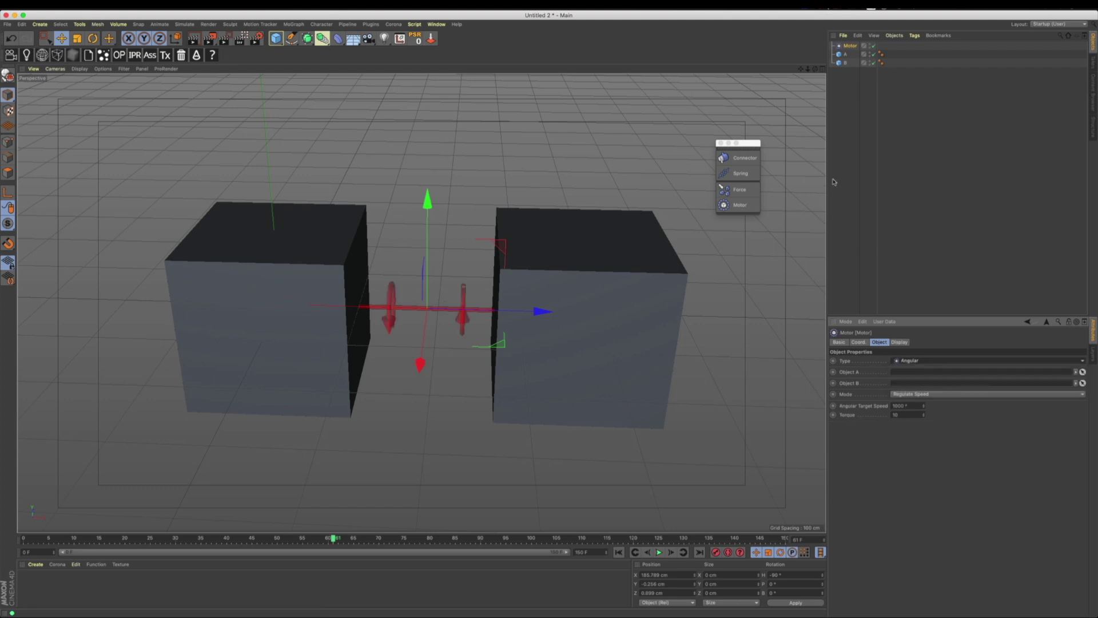
Step: Add a Connector object, move it between the cubes to about 173 cm along X and rotate its heading to -90°
left_click(752, 158)
left_click_drag(395, 307, 531, 311)
left_click(92, 39)
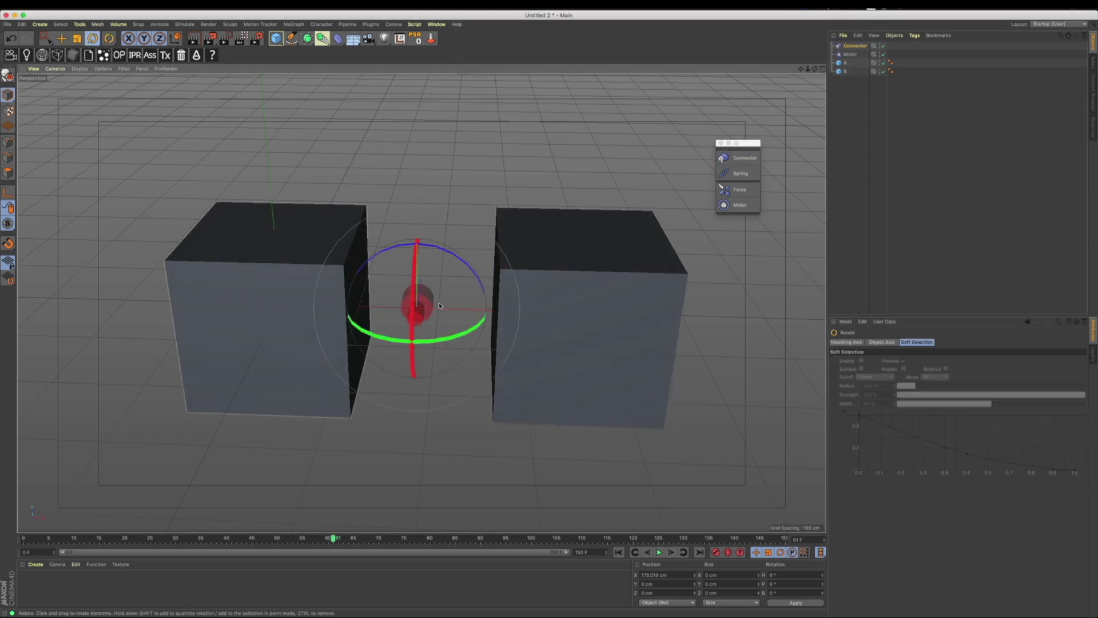
left_click_drag(456, 346, 339, 340)
key("super+z")
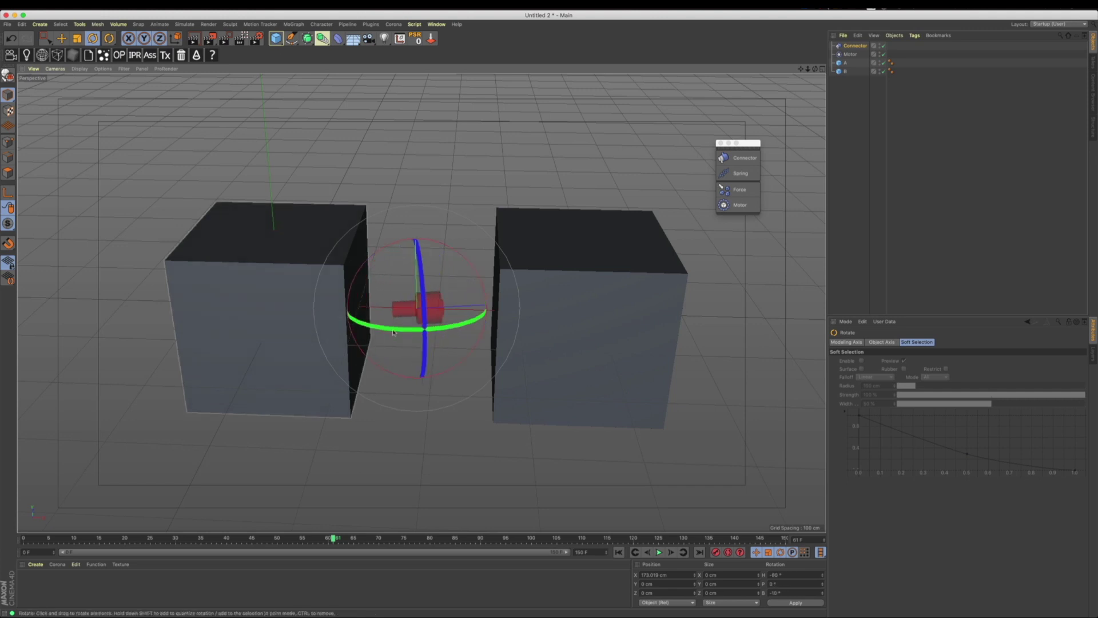
left_click_drag(450, 338, 365, 326)
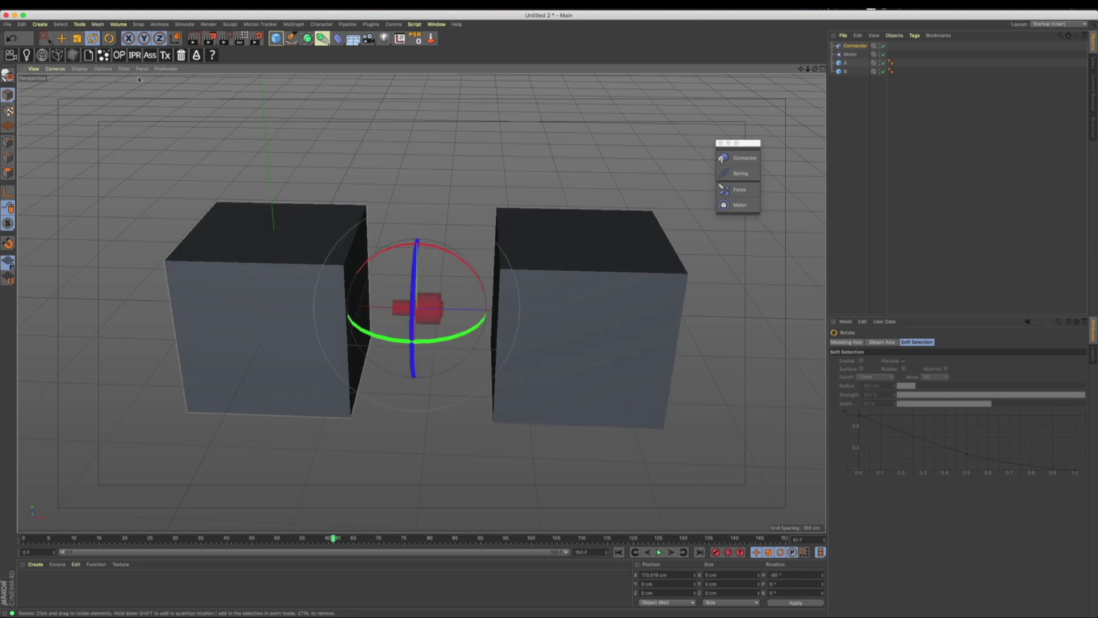
key("e")
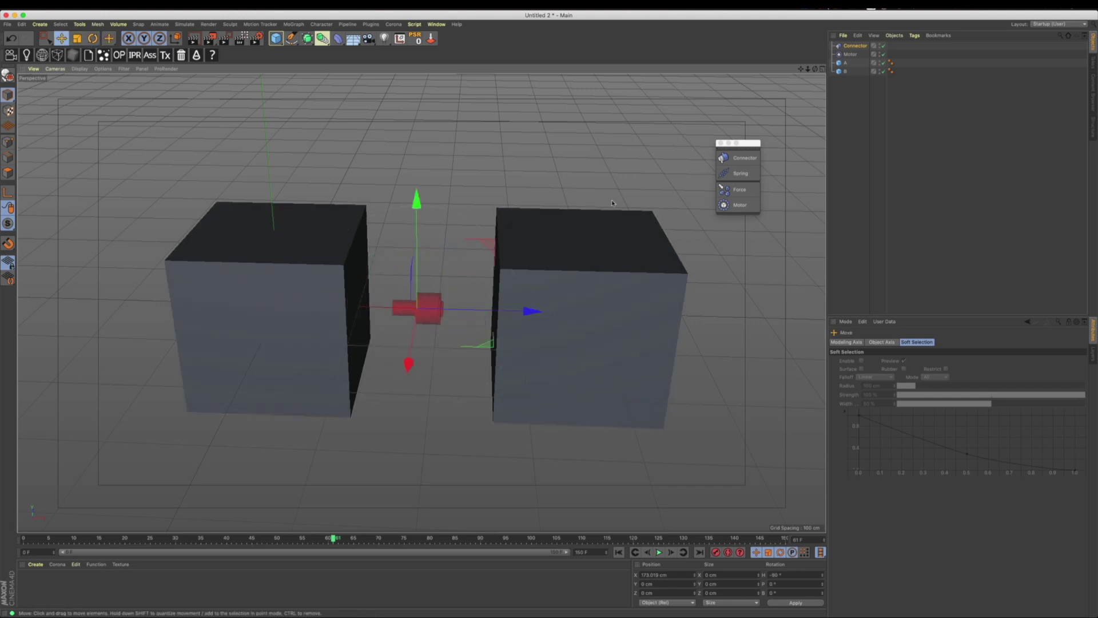
Step: Keep the Connector's type as Hinge and assign cube A as its Object A and cube B as its Object B
left_click(858, 47)
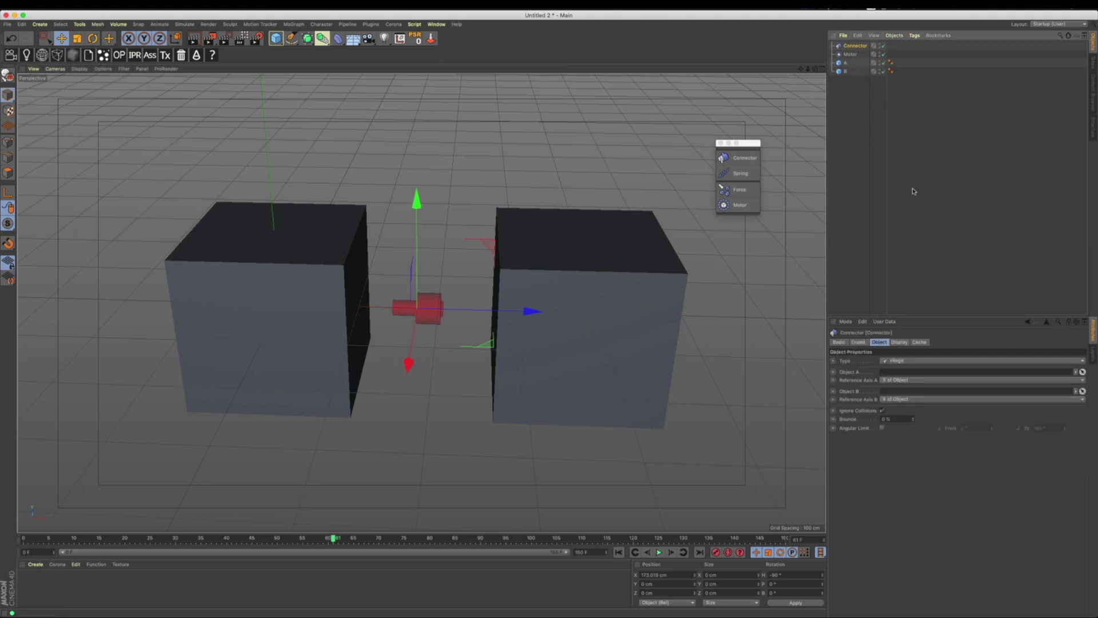
left_click(896, 361)
left_click(897, 369)
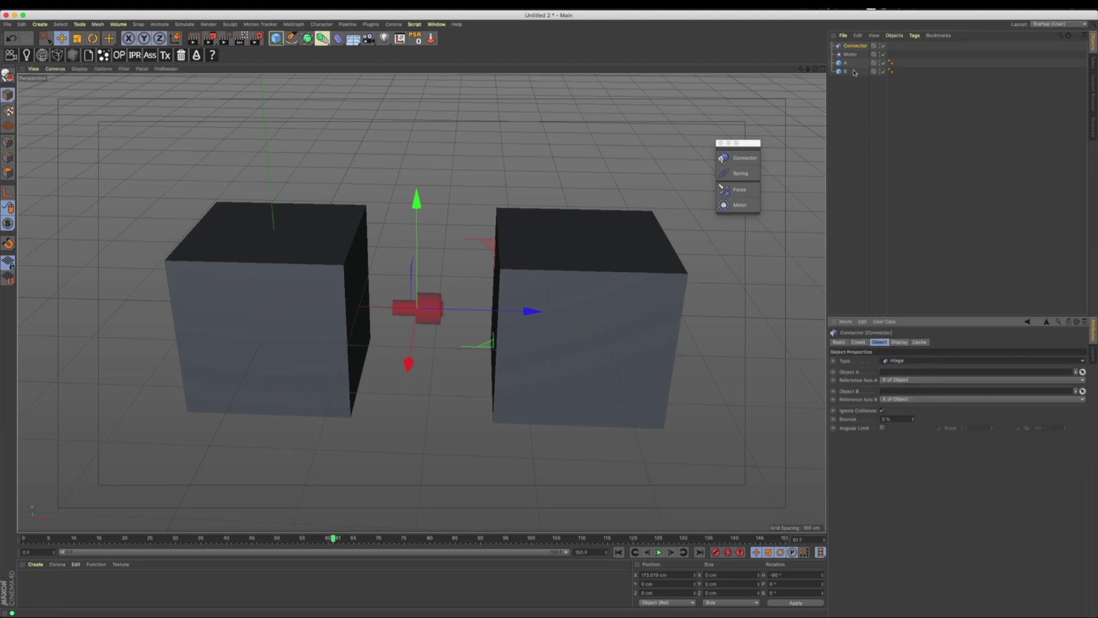
left_click_drag(844, 64, 875, 112)
left_click_drag(901, 402, 901, 399)
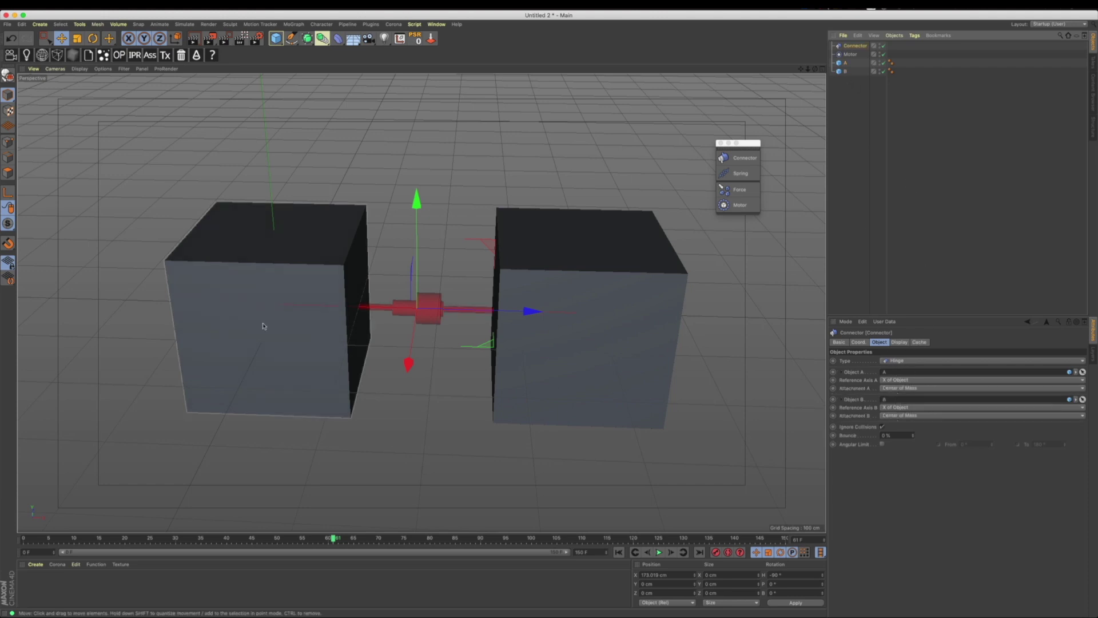
Step: Assign cube A as the Motor's Object A and cube B as its Object B
left_click(853, 55)
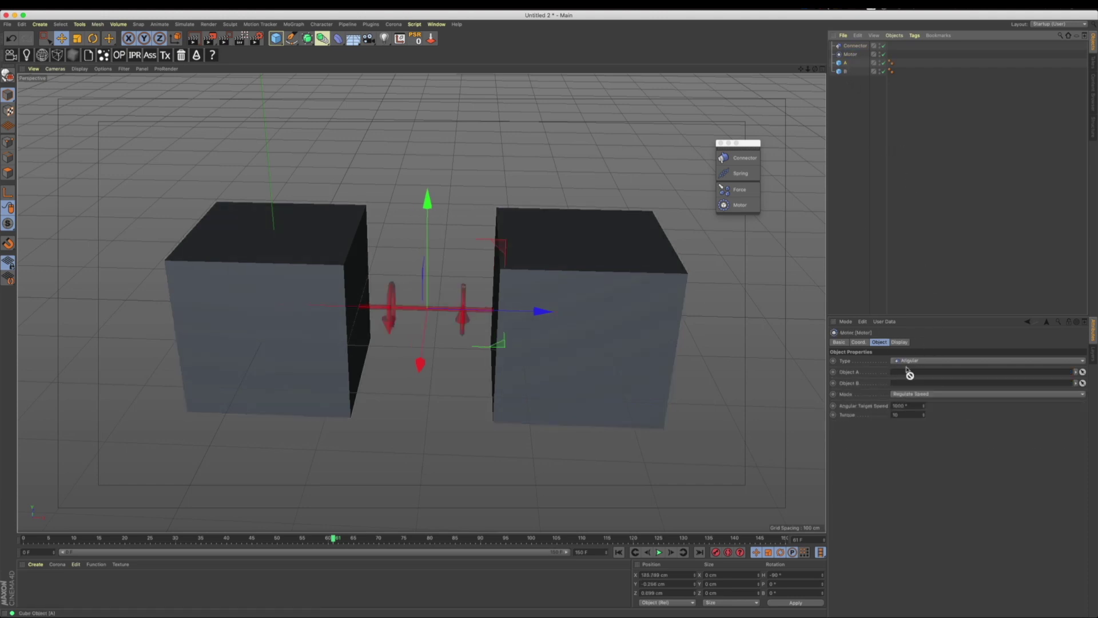
left_click_drag(909, 382, 906, 377)
left_click_drag(845, 63, 916, 240)
left_click_drag(903, 380, 901, 393)
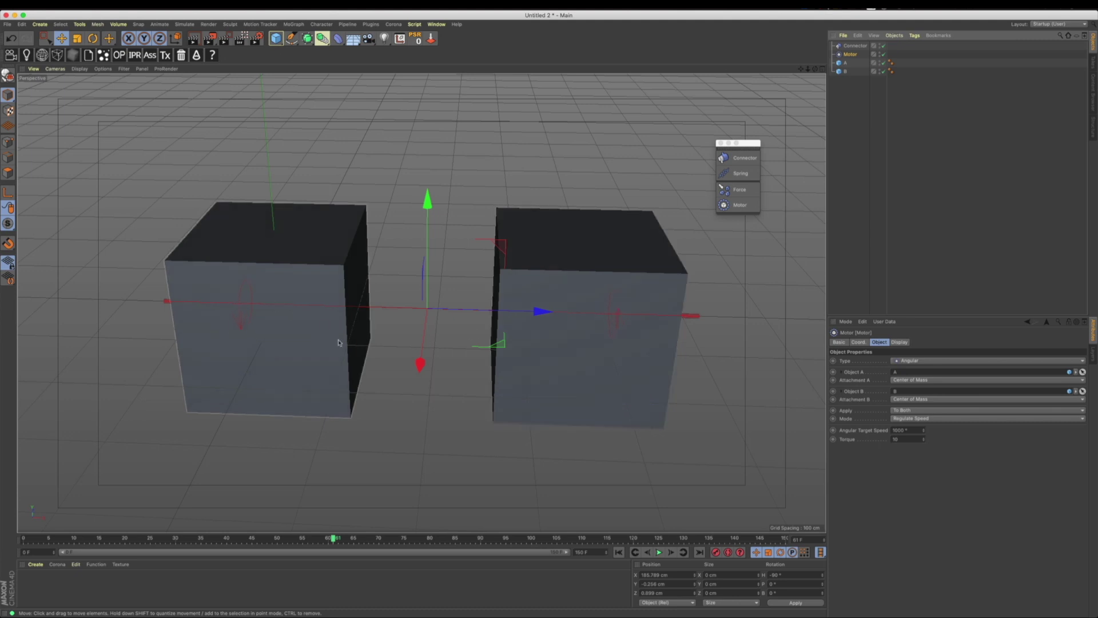
Step: Add a dynamics body simulation tag to cube B and a Rigid Body tag to cube A
left_click(848, 71)
right_click(848, 71)
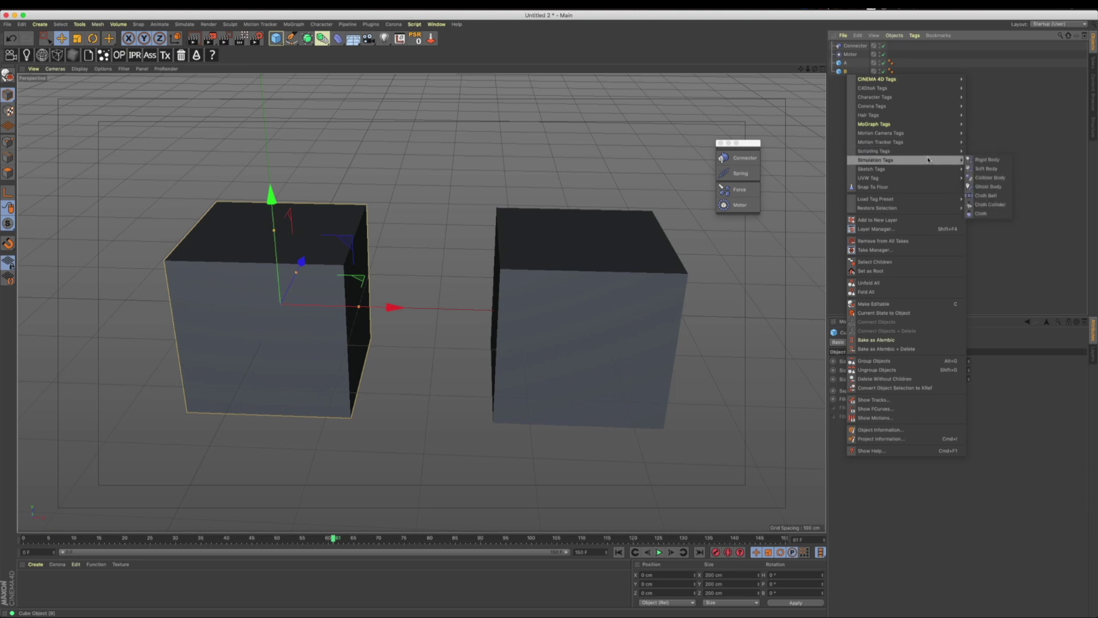
mouse_move(947, 165)
left_click(987, 169)
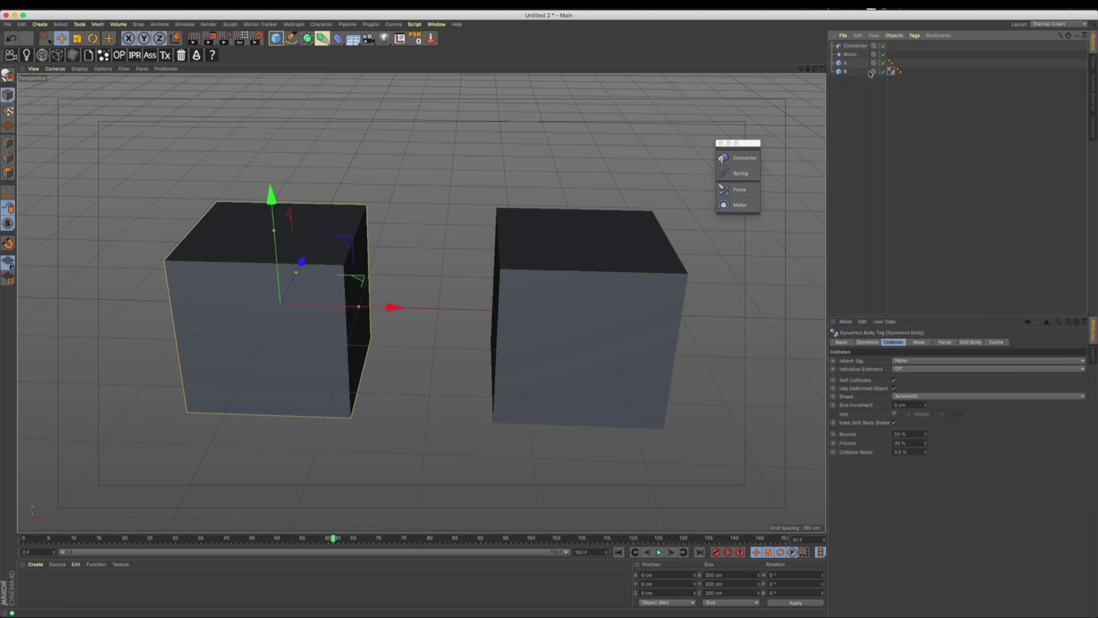
right_click(845, 63)
mouse_move(908, 150)
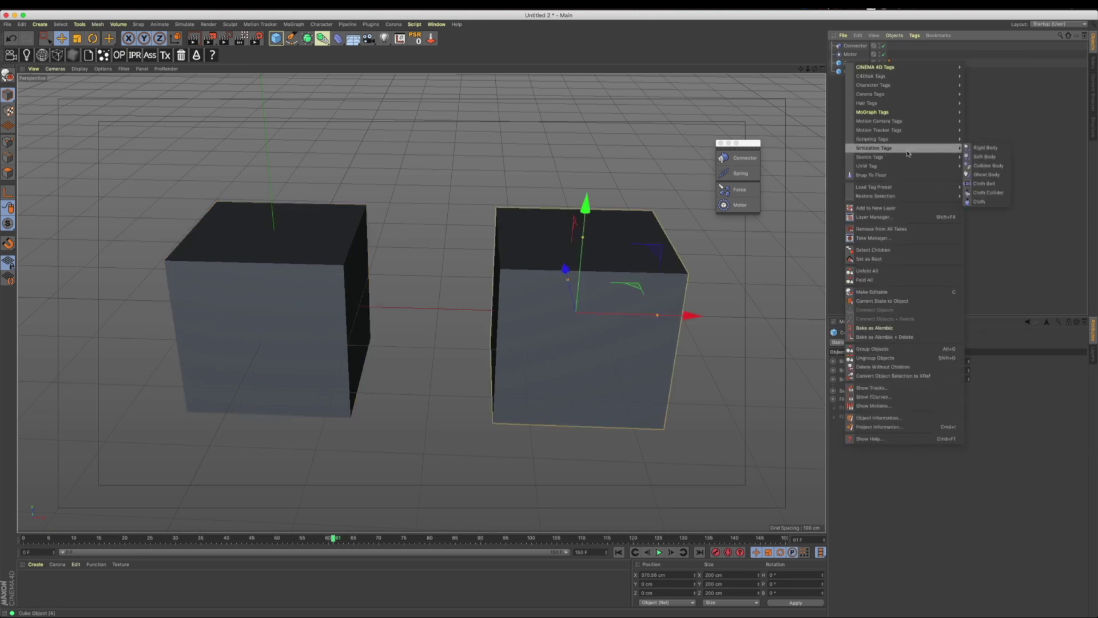
left_click(968, 150)
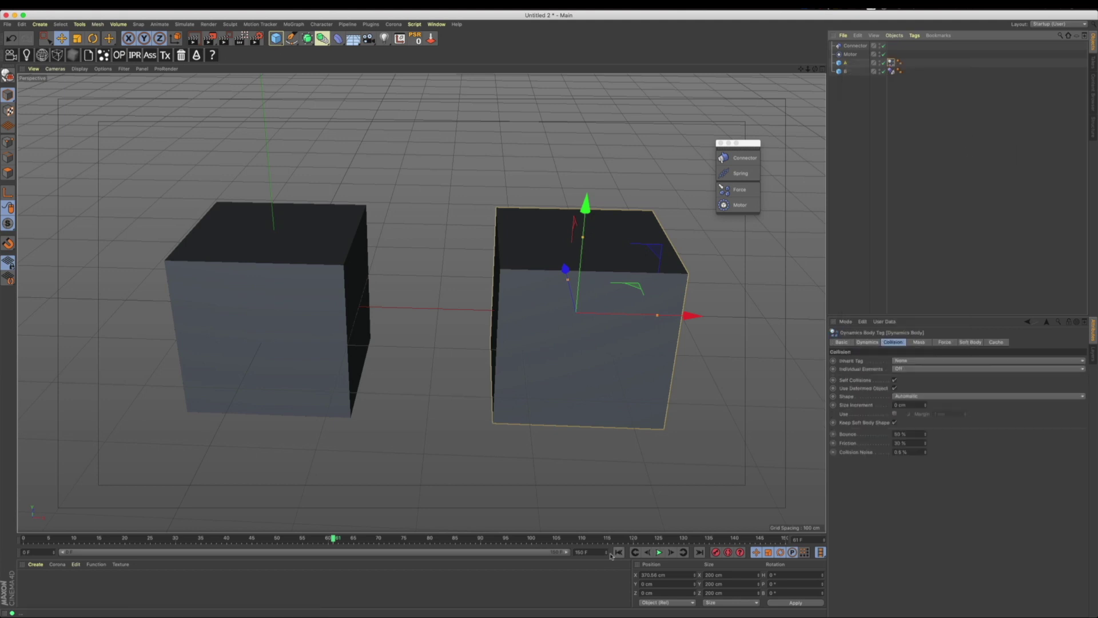
Step: Play the simulation to check how the hinge Connector and angular Motor rotate cube B
left_click(659, 552)
left_click(659, 552)
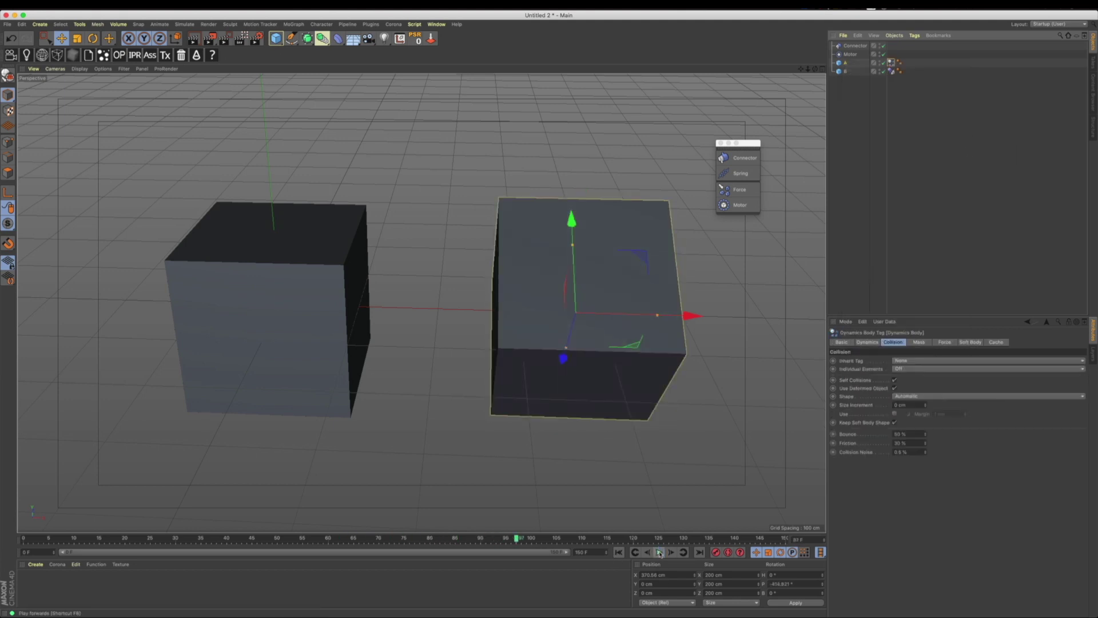
left_click(660, 552)
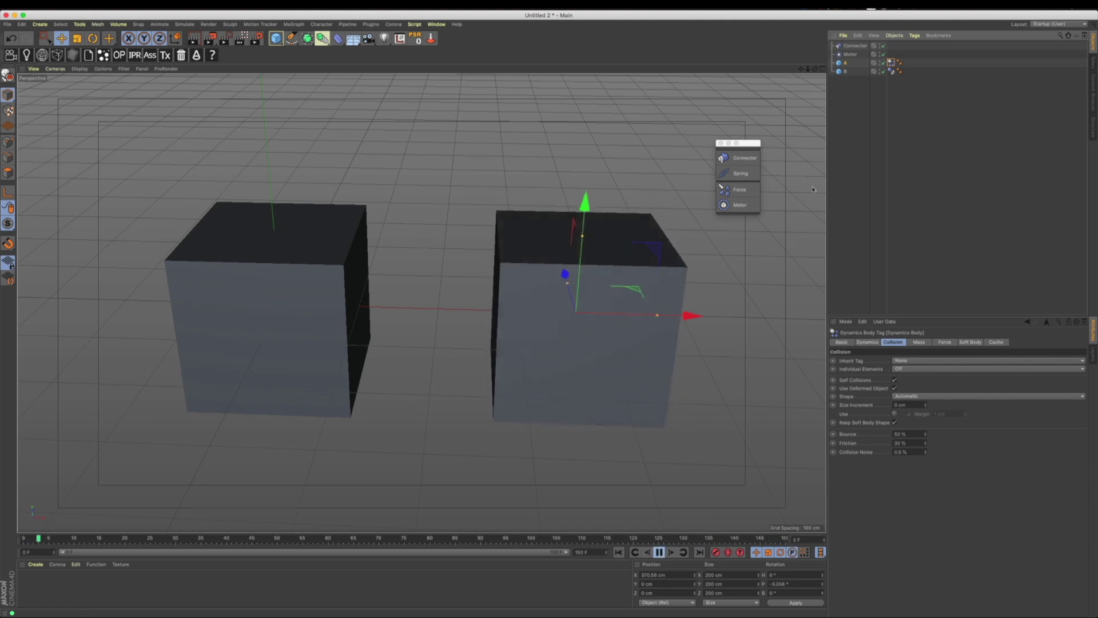
Step: Set the Motor's Angular Target Speed to 20° and replay the simulation from the first frame
left_click(853, 55)
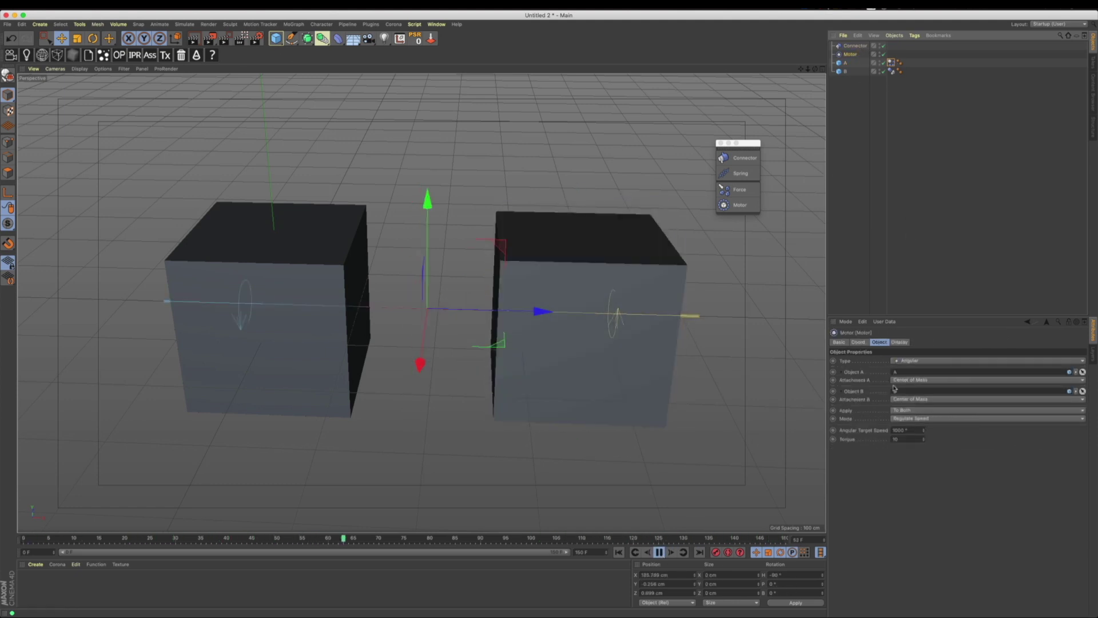
left_click(902, 440)
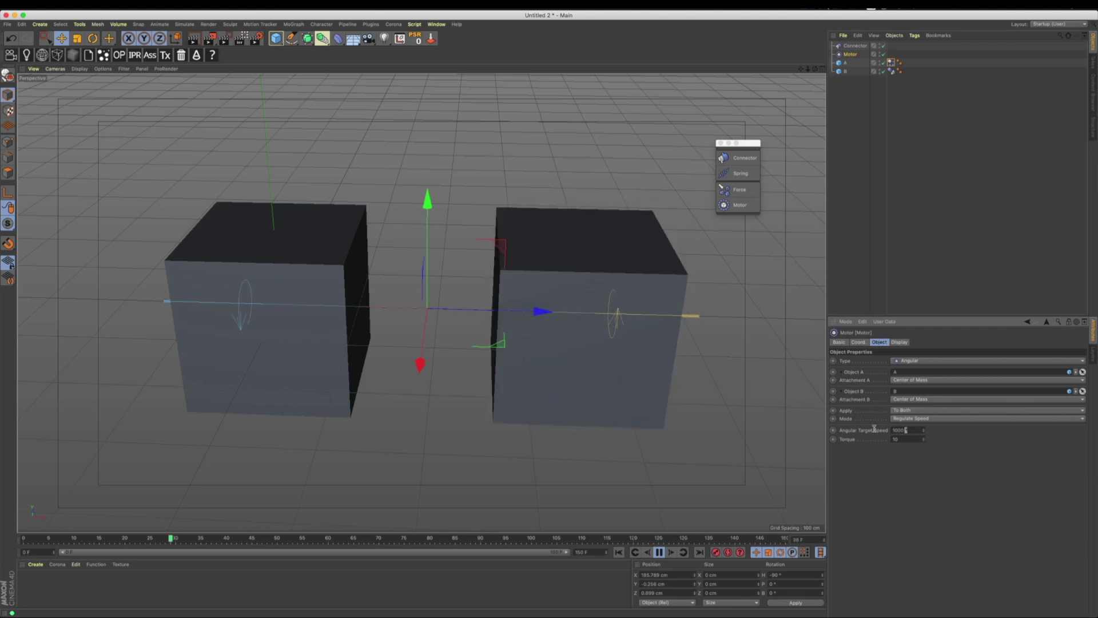
key("Return")
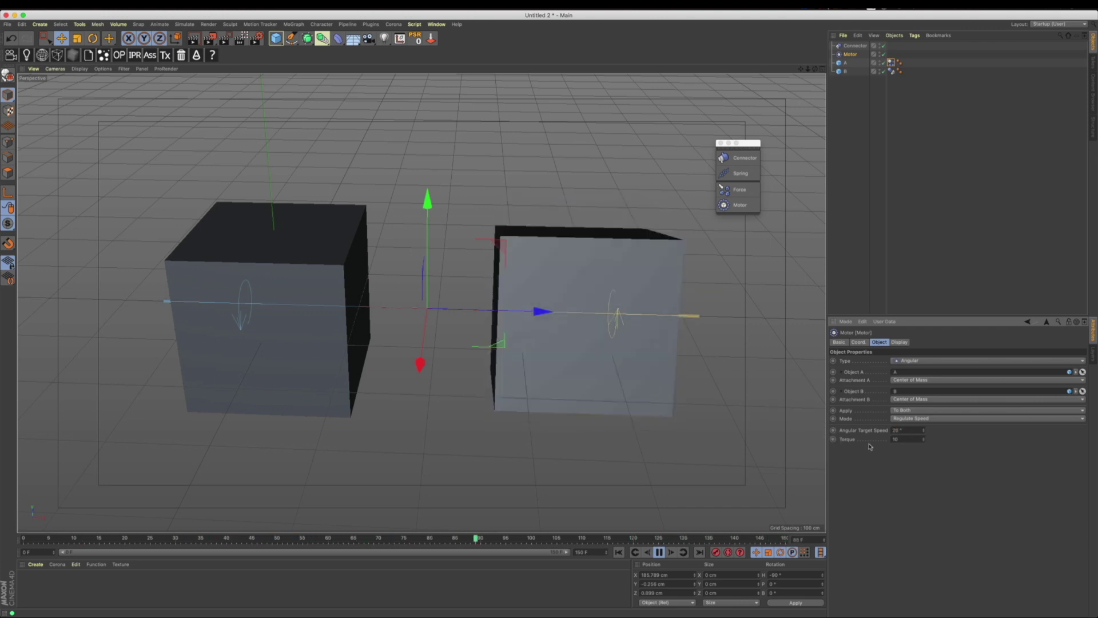
left_click(619, 552)
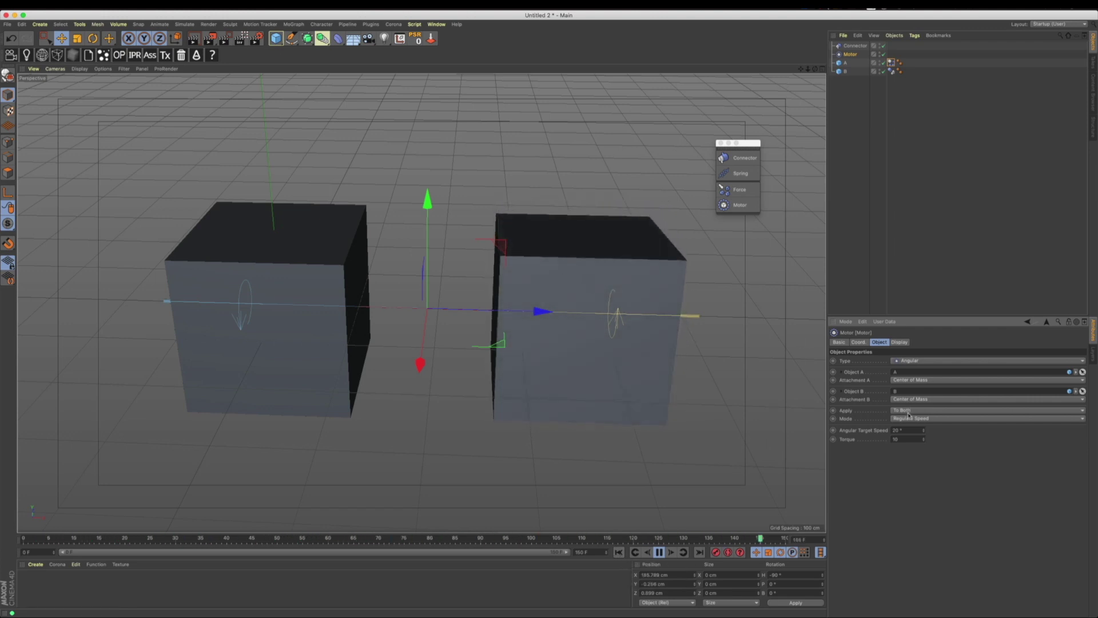
Step: Change the Motor's type to Linear and stop the playback
left_click(910, 362)
left_click(909, 369)
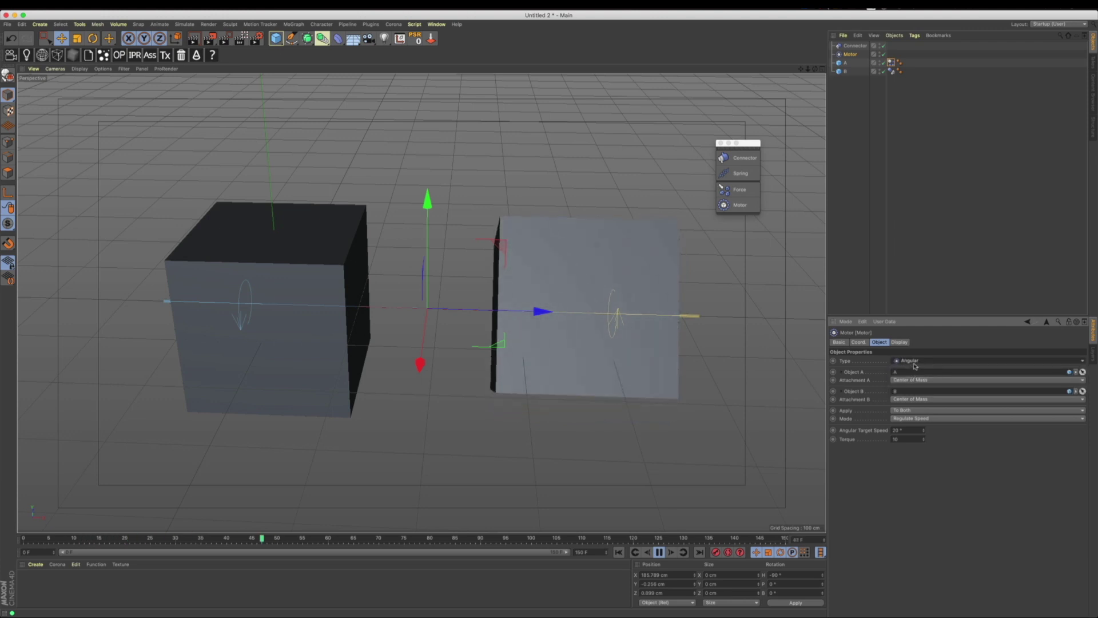
left_click(659, 552)
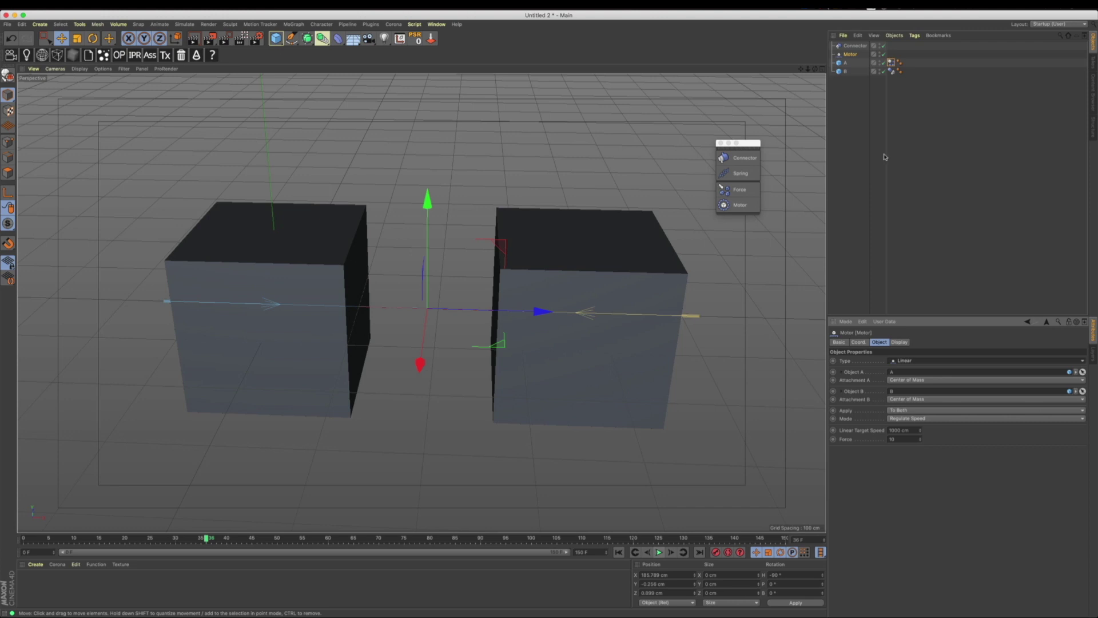
Step: Change the type of the Connector between the cubes to Slider
left_click(855, 48)
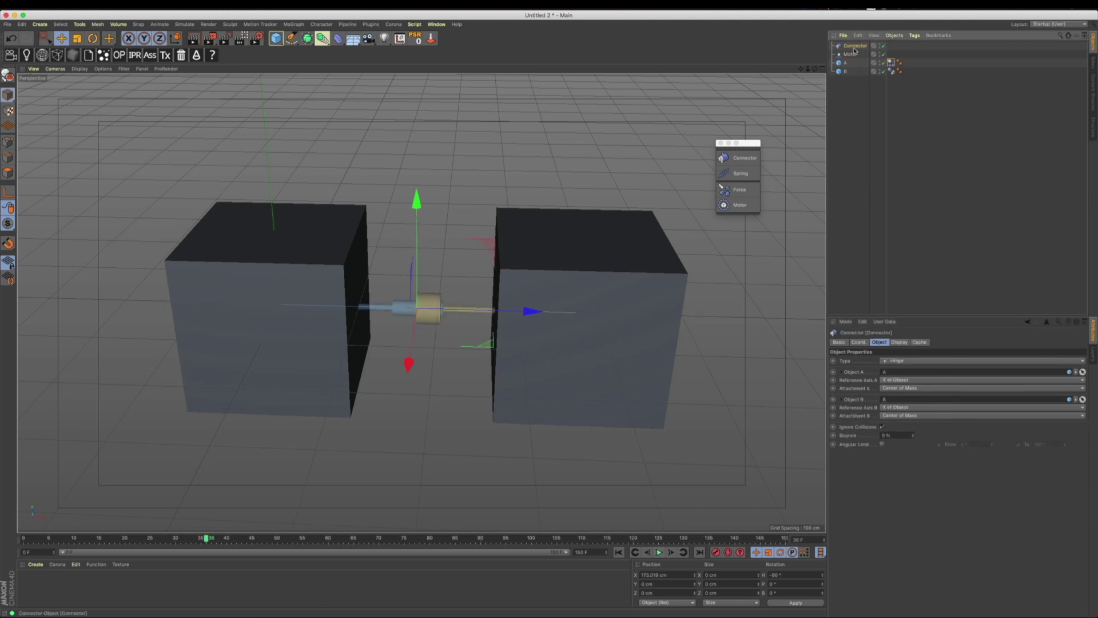
left_click(894, 362)
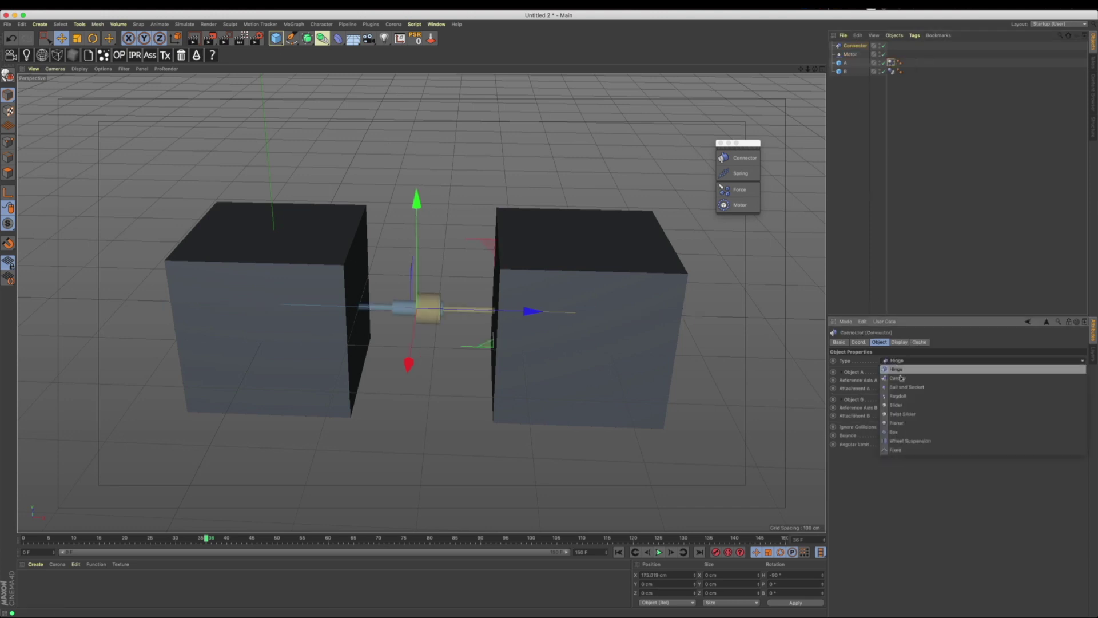
left_click(901, 409)
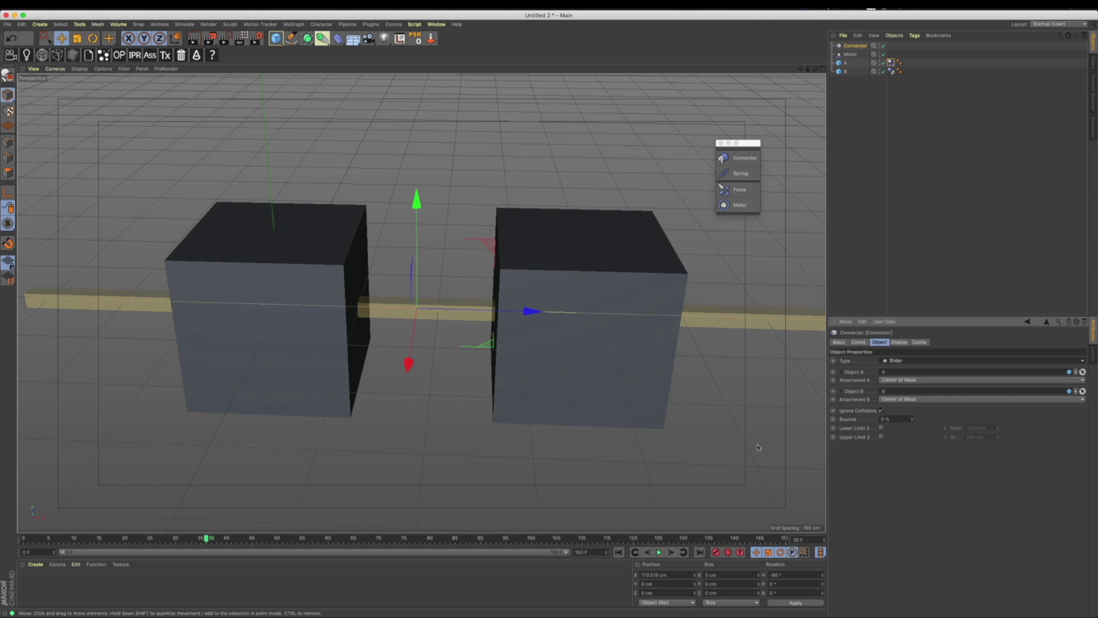
Step: Compare the slider simulation with the Motor disabled and with it enabled again, replaying from the first frame
left_click(884, 54)
left_click(619, 552)
left_click(659, 553)
left_click(659, 553)
left_click(619, 552)
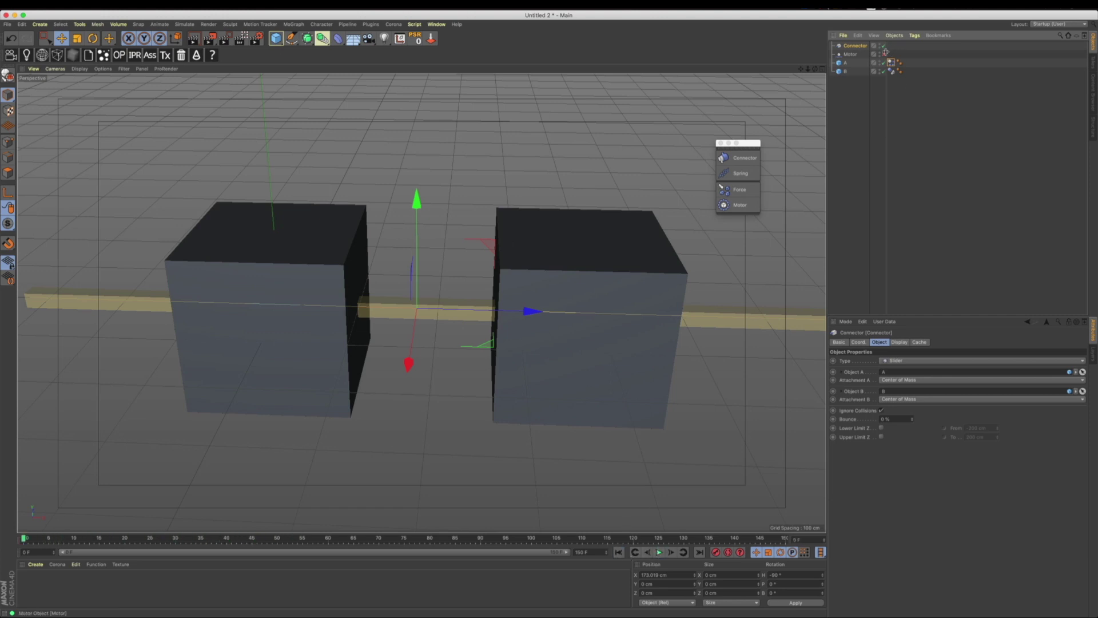
left_click(659, 553)
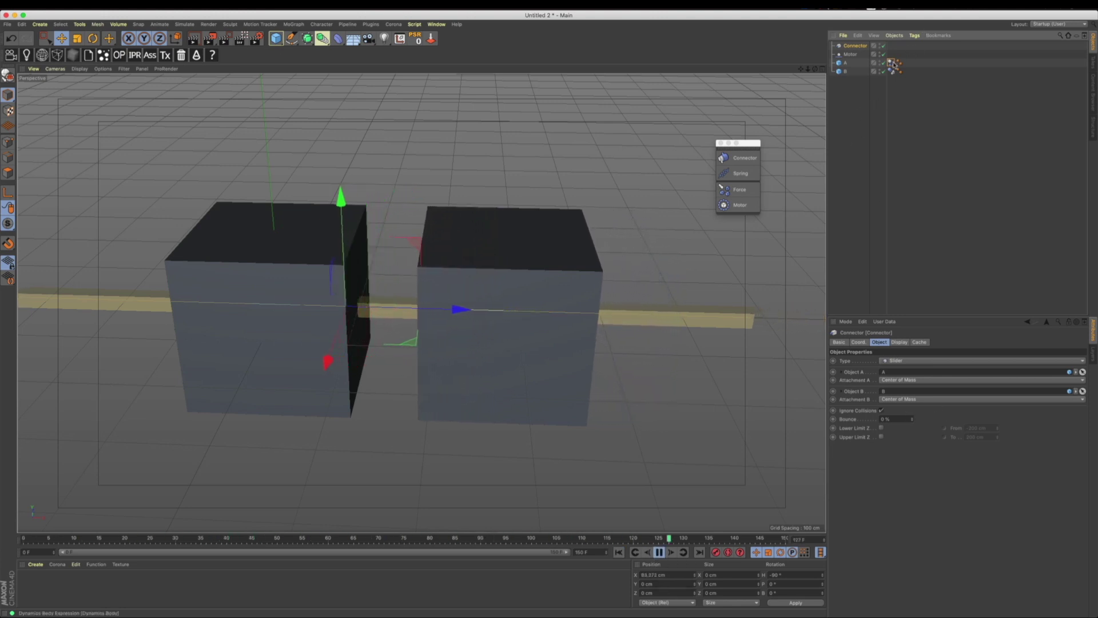
Step: Try a Linear Target Speed of 0 cm, restore 1000 cm, set the Motor's Force to 100 and rewind the simulation
left_click(851, 55)
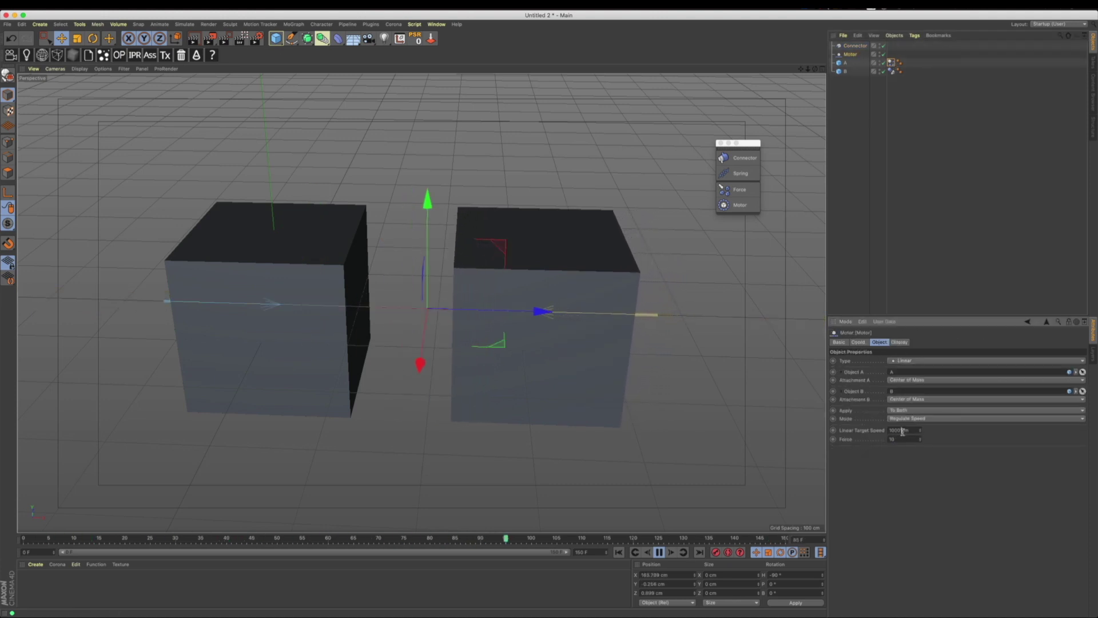
double_click(902, 431)
type("0")
key("Return")
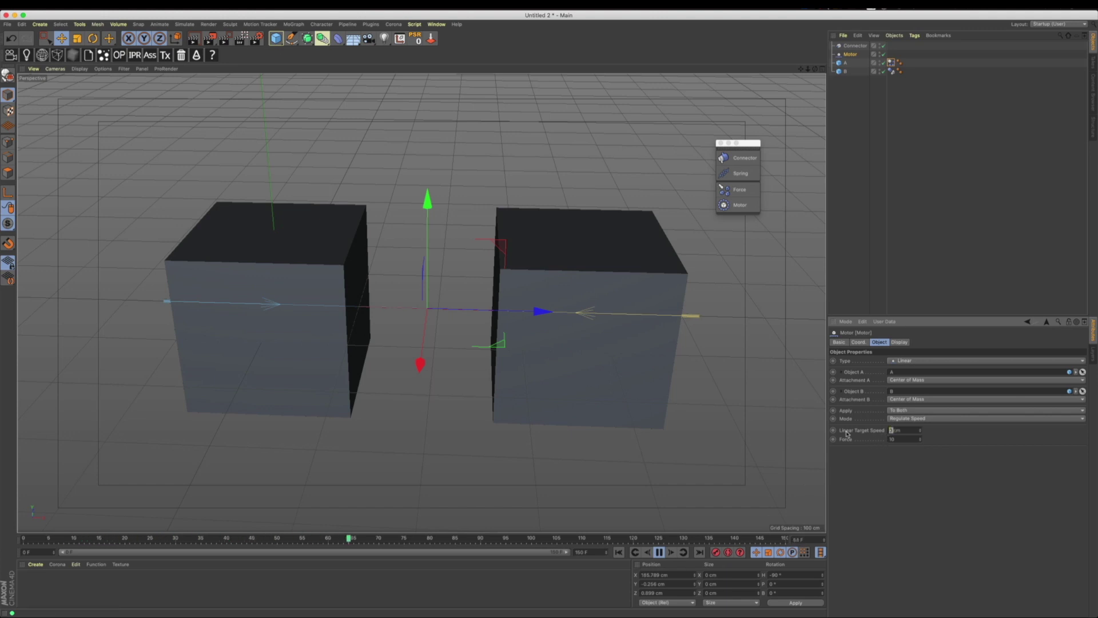
type("100")
key("Return")
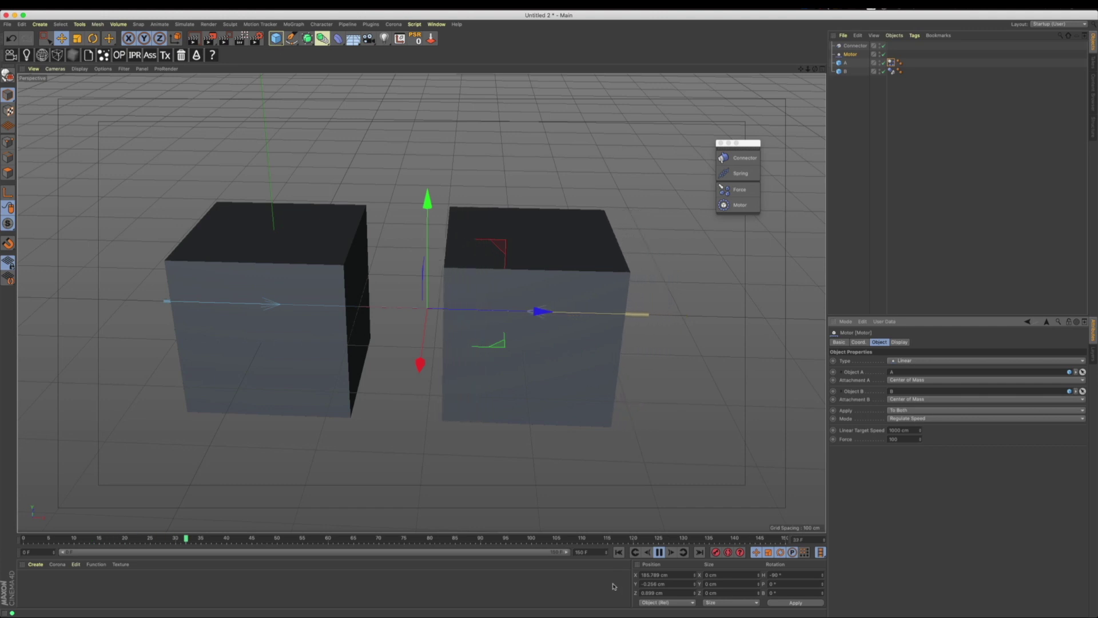
left_click(658, 552)
left_click(619, 552)
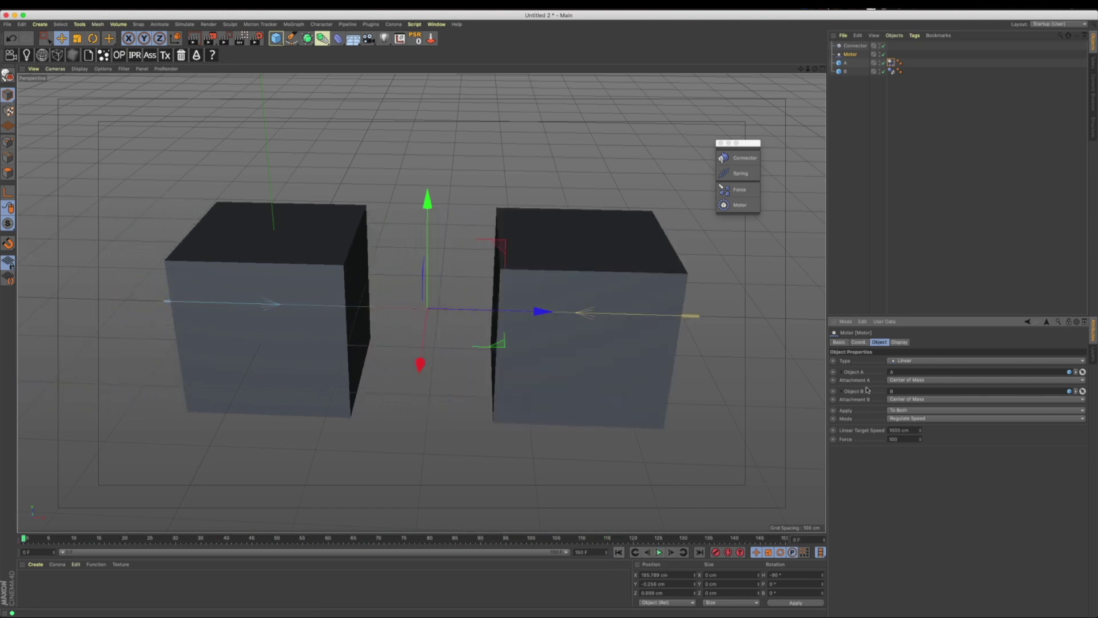
Step: Turn off Ignore Collisions on the slider Connector and play the simulation
left_click(858, 46)
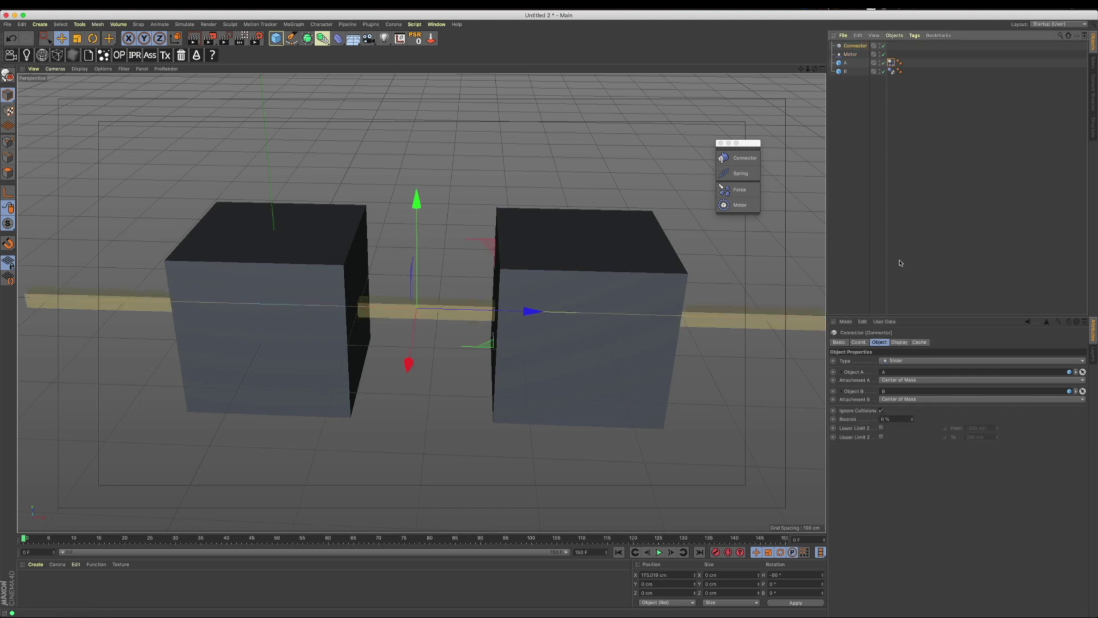
left_click(882, 411)
left_click(658, 552)
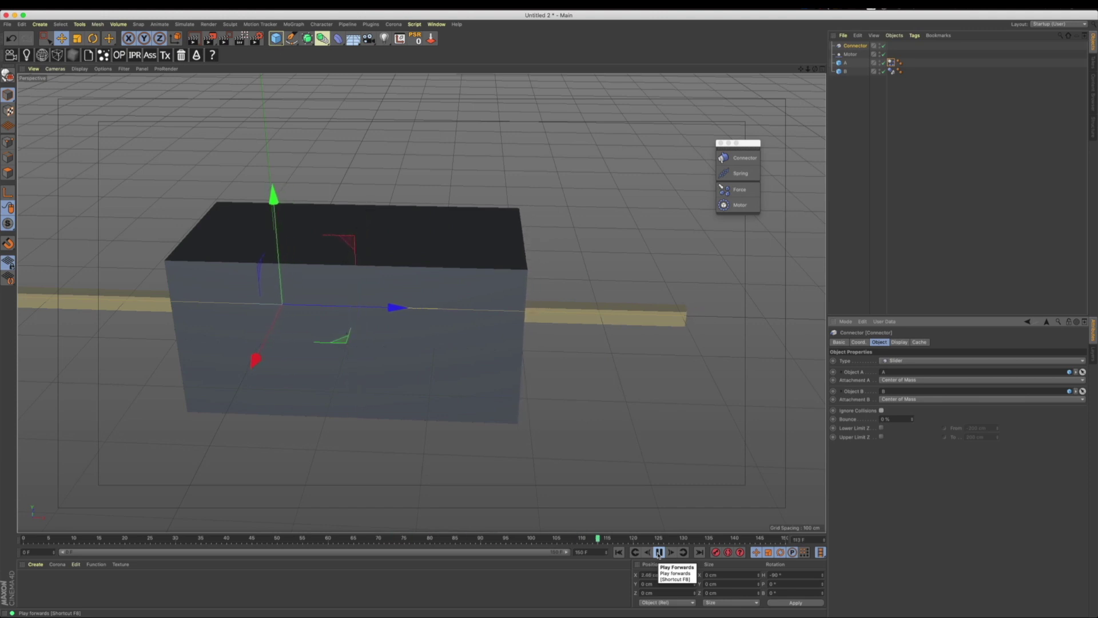
left_click(658, 552)
Step: Change the Motor's type to Linear and Angular and play the simulation
left_click(853, 54)
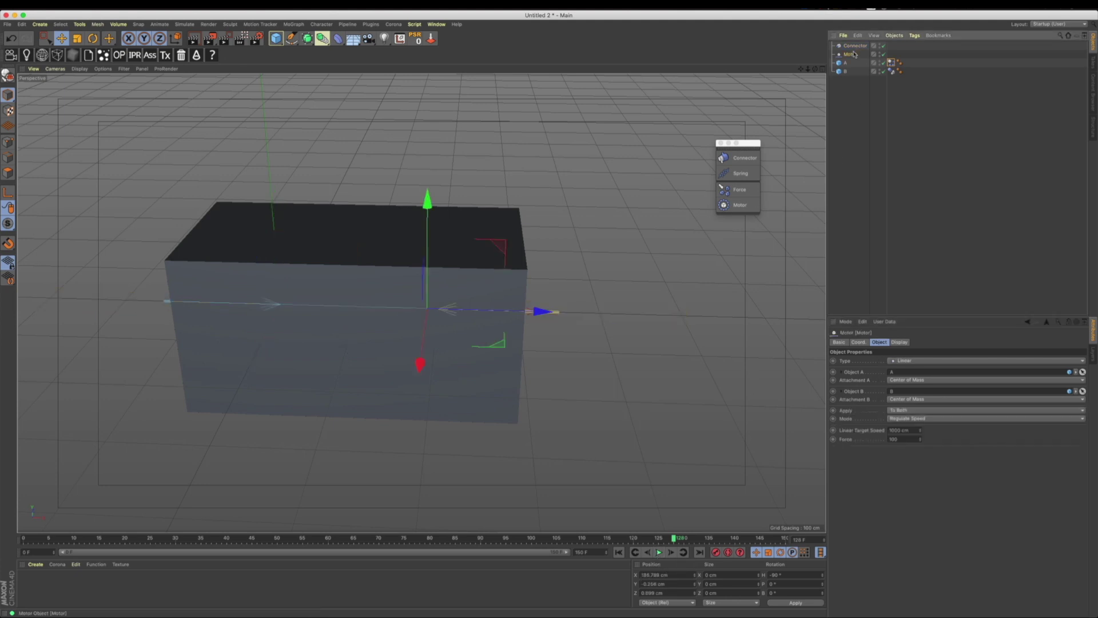
left_click(910, 359)
left_click(899, 388)
left_click(659, 552)
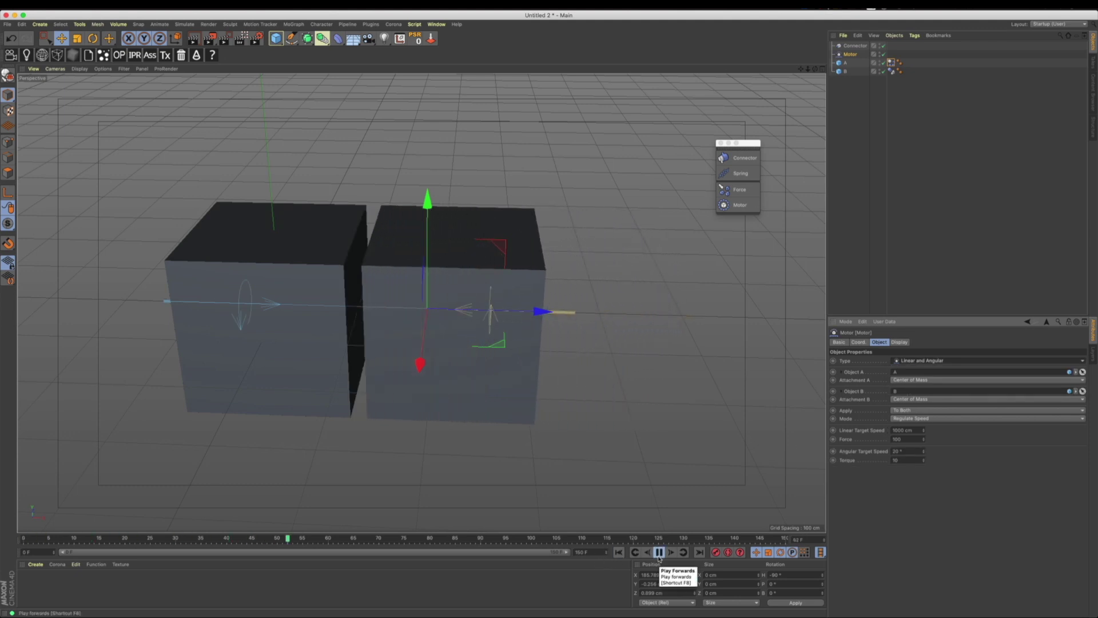
left_click(659, 552)
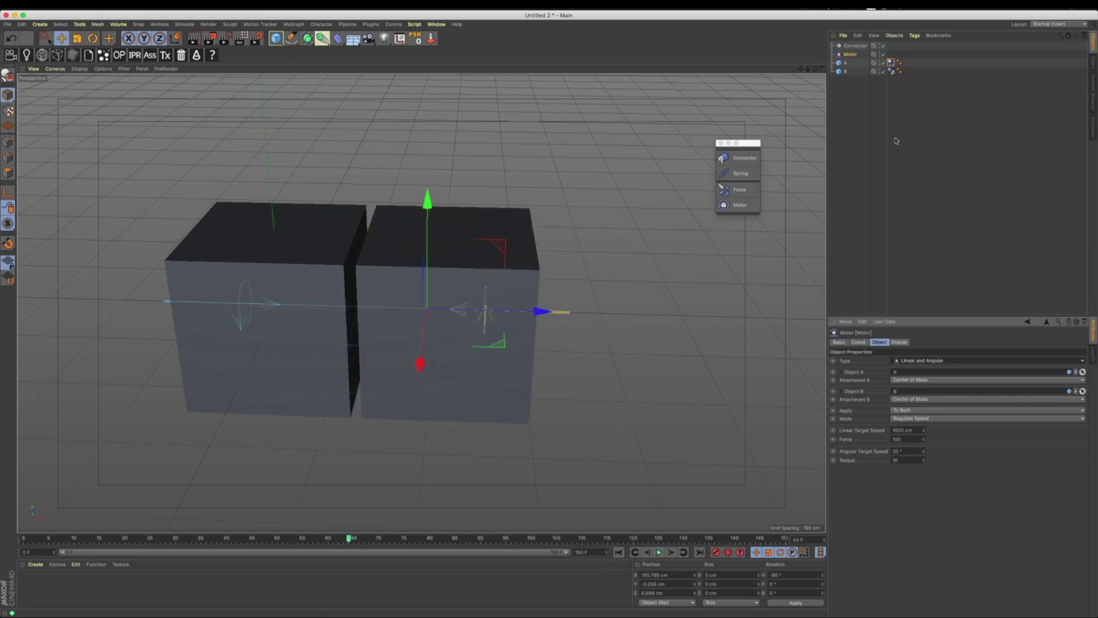
Step: Change the Connector's type to Hinge and replay the simulation from the first frame
left_click(856, 46)
left_click(915, 361)
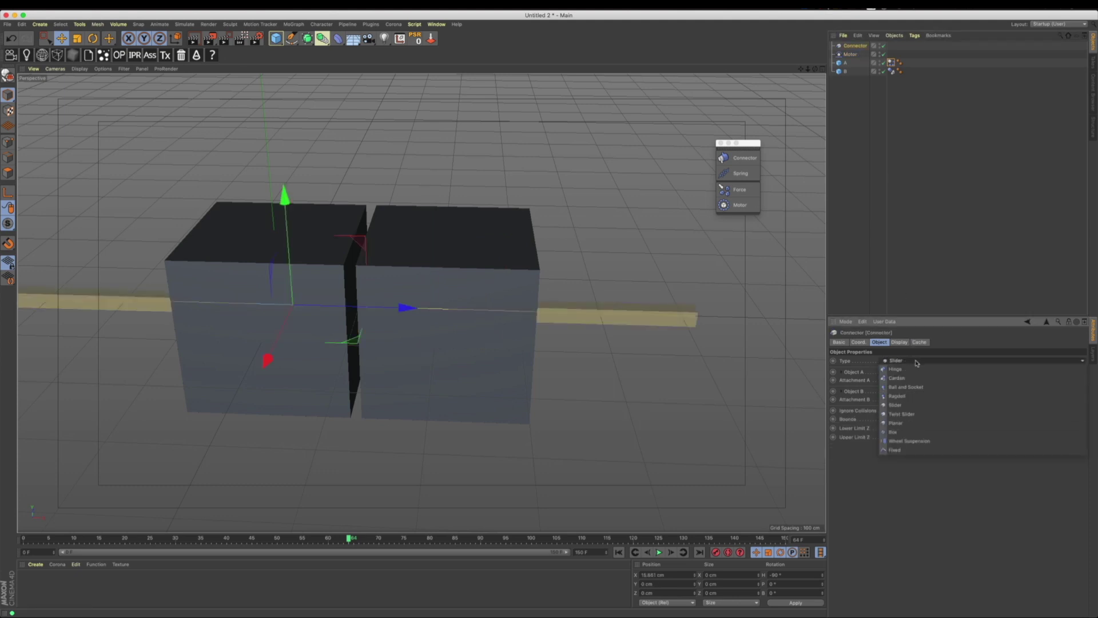
left_click(895, 369)
left_click(618, 553)
left_click(659, 553)
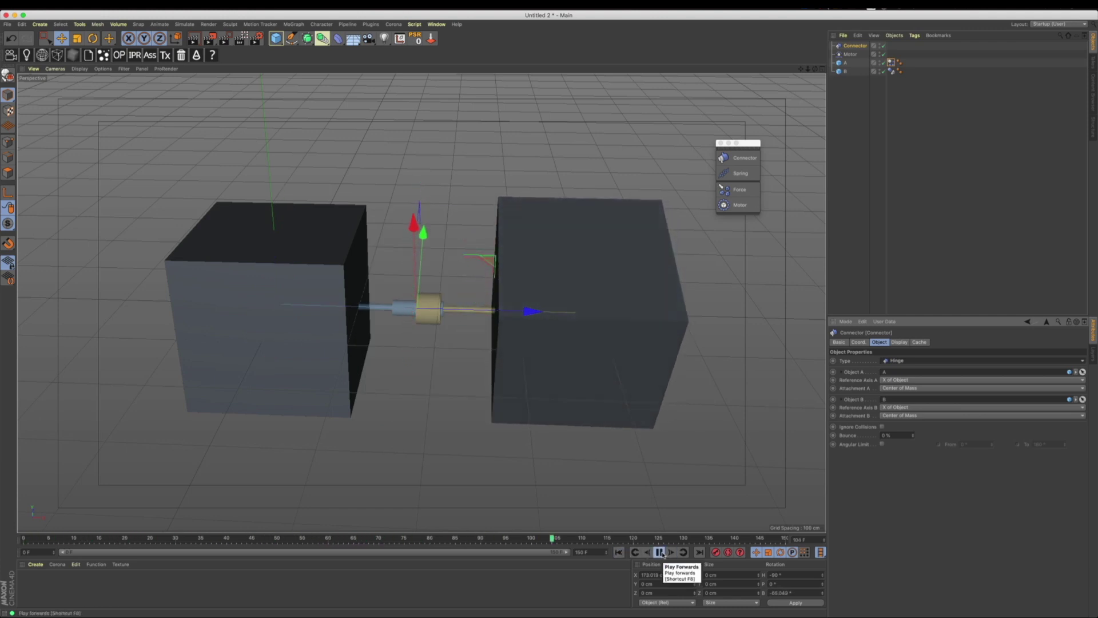
left_click(661, 552)
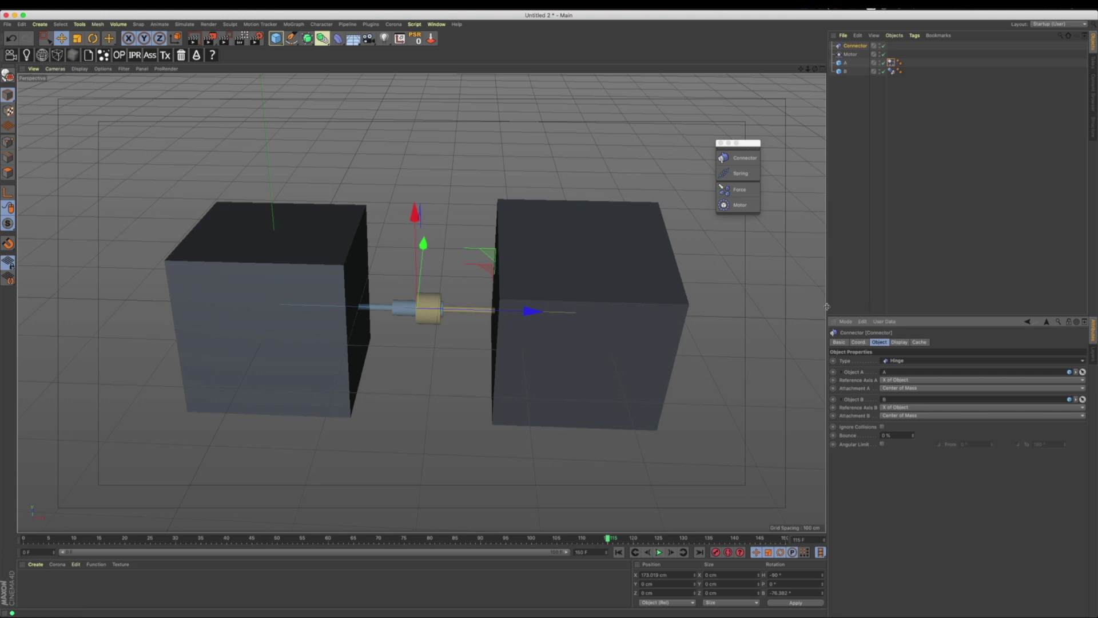
Step: Set the Motor's Angular Target Speed to 180° and Torque to 100, and replay the simulation from the start
left_click(852, 55)
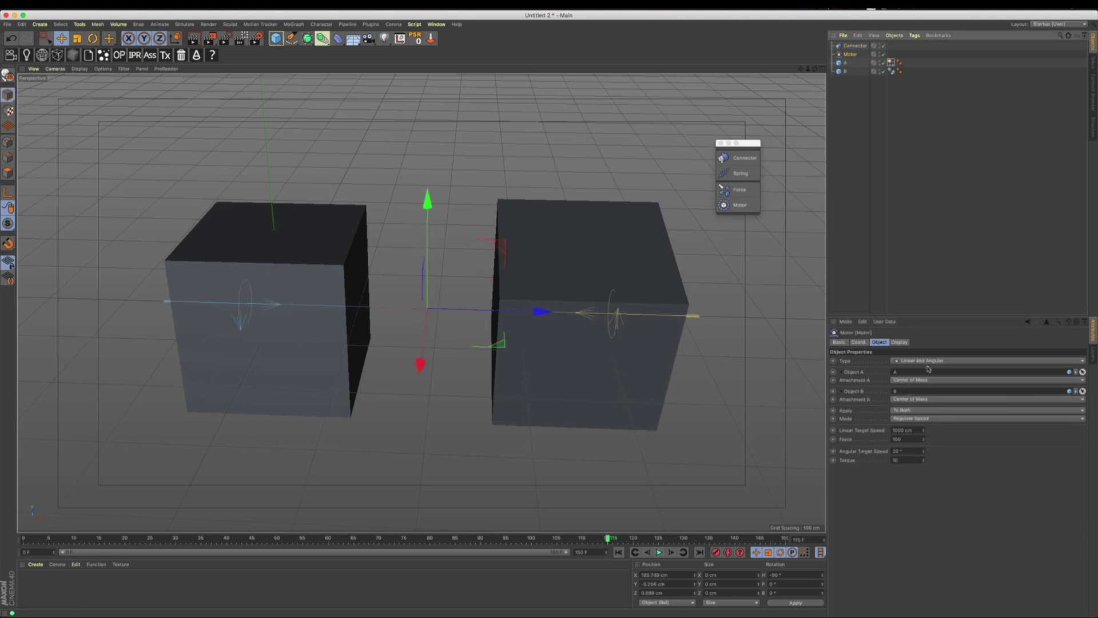
double_click(909, 459)
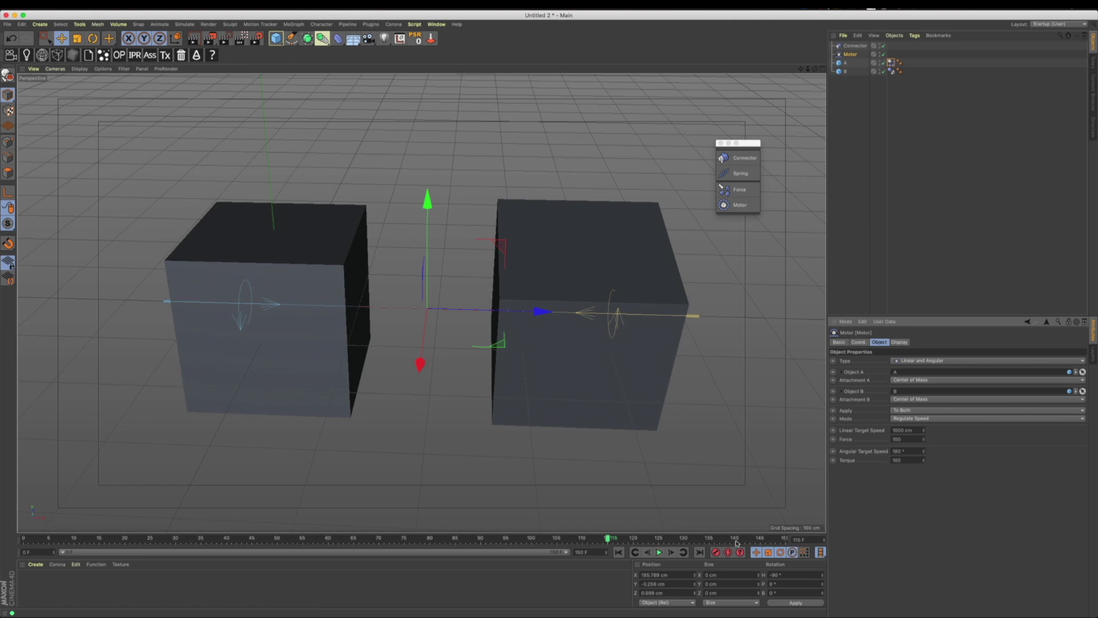
left_click(618, 552)
left_click(659, 553)
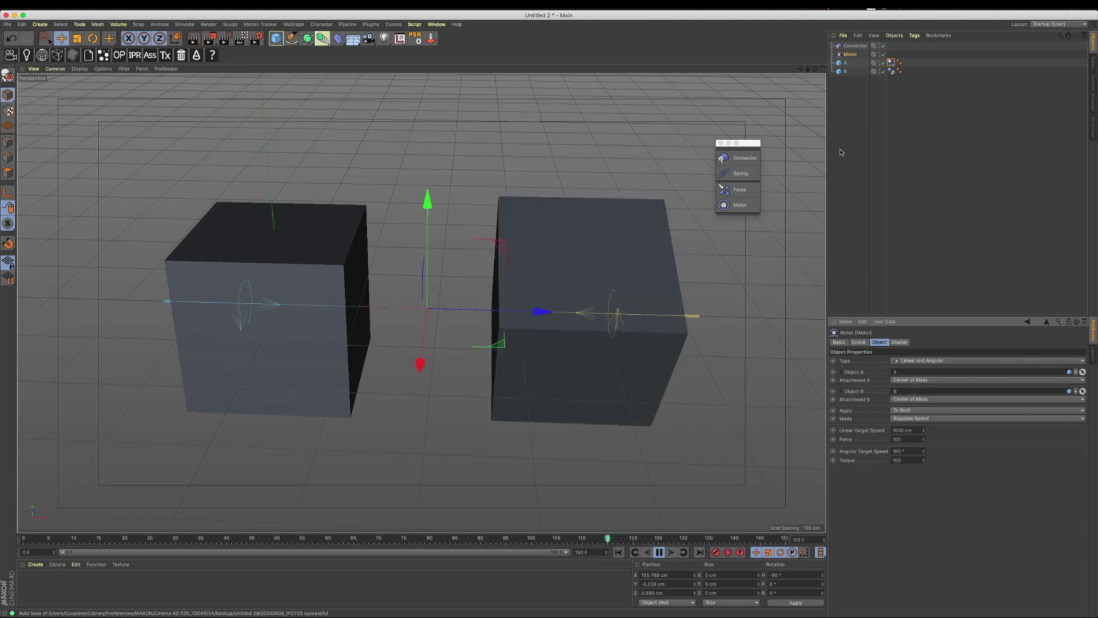
Step: Try the Connector types Ball and Socket, Ragdoll and Slider during playback, settle on Twist Slider and stop the simulation
left_click(854, 46)
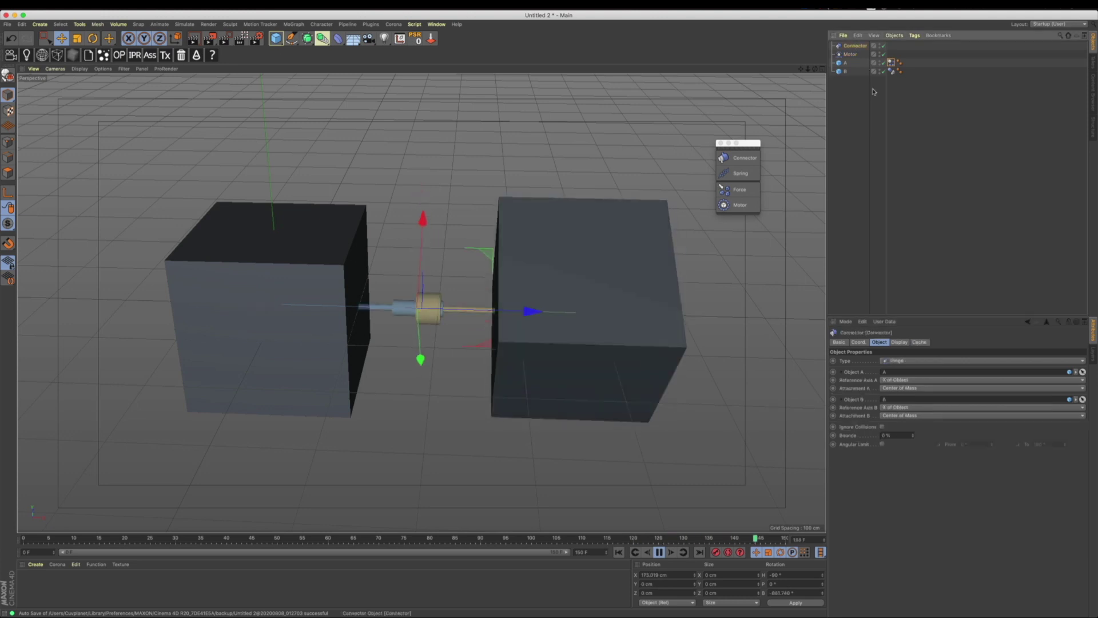
left_click(913, 362)
left_click(907, 386)
scroll(914, 361, "down", 1)
scroll(913, 362, "down", 1)
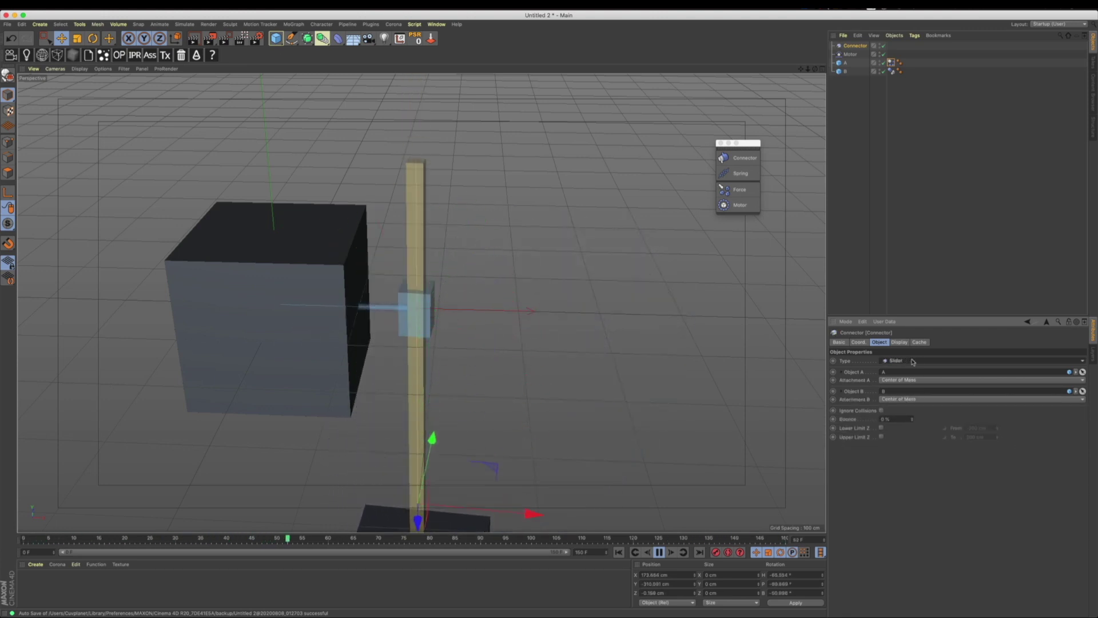
scroll(914, 361, "down", 1)
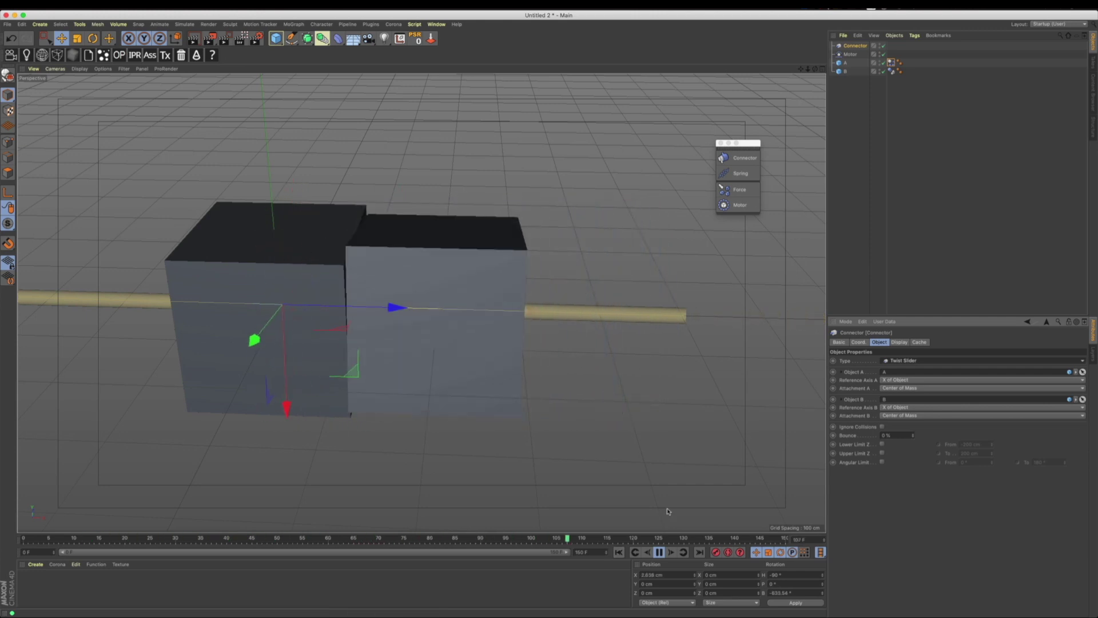
left_click(660, 552)
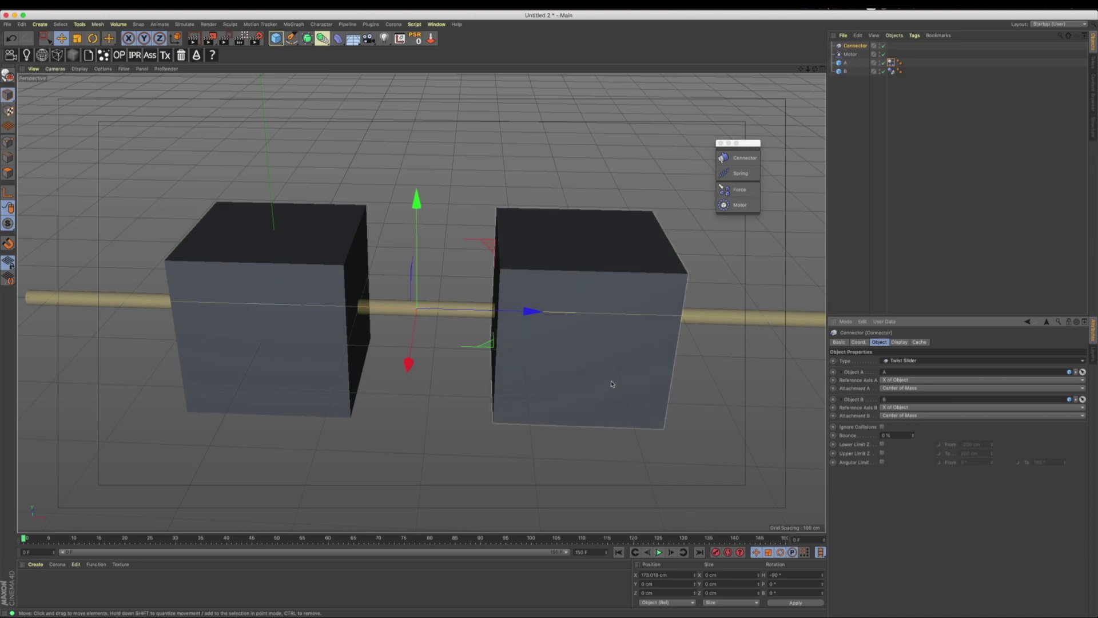
Step: Close the two-cube scene and switch to the car sample test.c4d scene
key("super+w")
left_click(523, 201)
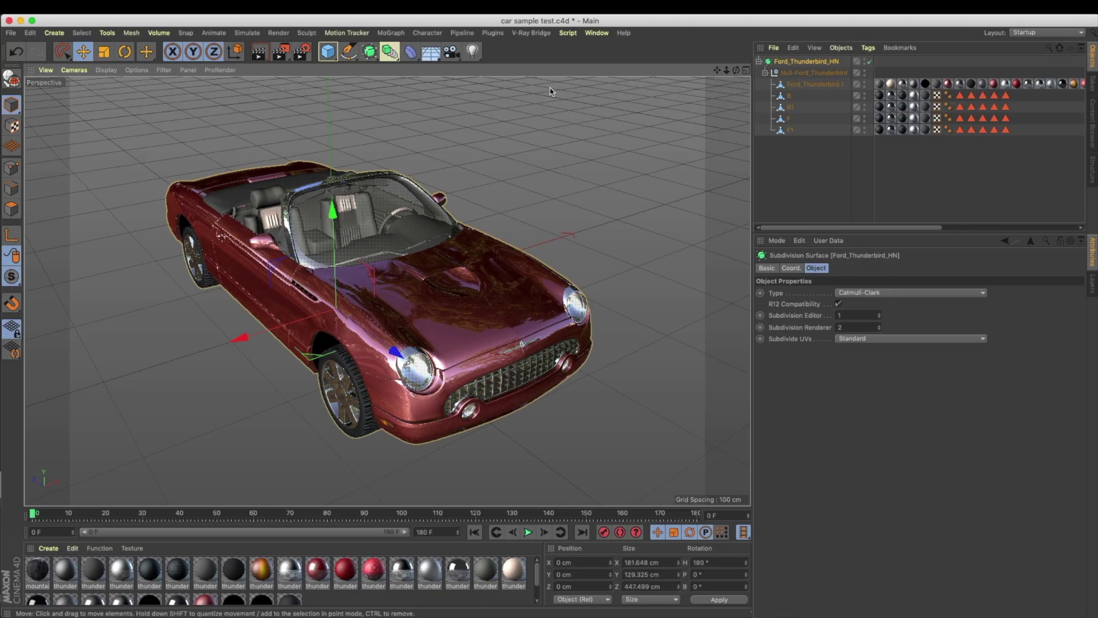
Step: Deselect the Ford Thunderbird and examine its body and wheels from several angles and distances
mouse_move(479, 256)
left_mouse_down("alt")
mouse_move(440, 258)
mouse_move(488, 253)
left_mouse_up("alt")
scroll(409, 252, "up", 3)
scroll(409, 252, "down", 3)
left_click_drag(421, 255, 410, 253, "alt")
left_click(469, 143)
left_click_drag(483, 166, 504, 202, "alt")
left_click_drag(432, 247, 452, 257, "alt")
scroll(452, 258, "down", 2)
scroll(452, 262, "up", 5)
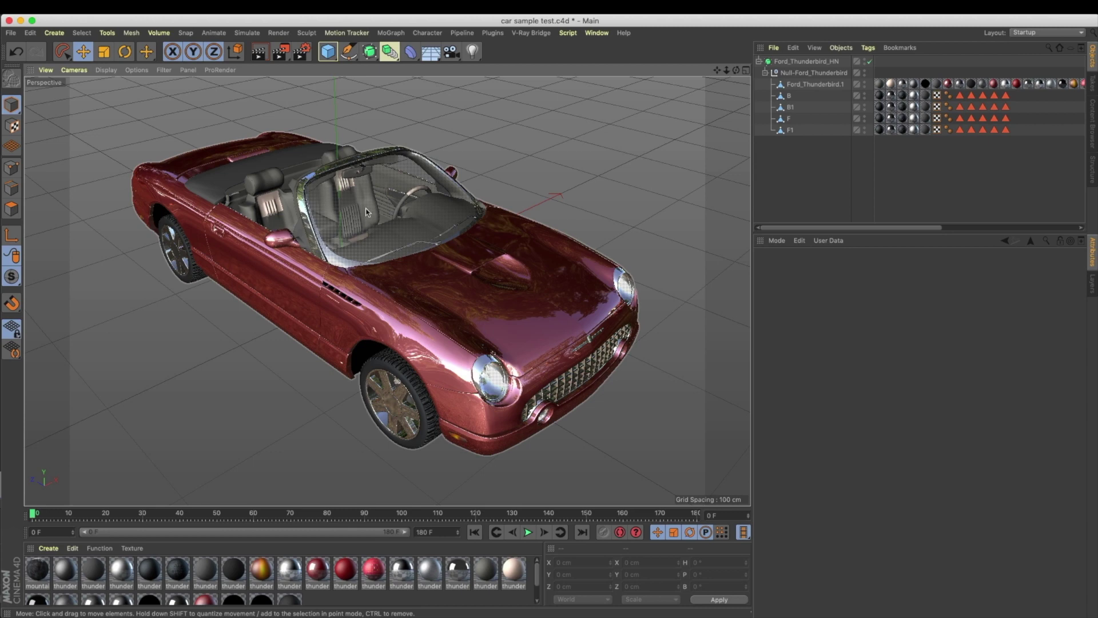
left_click_drag(450, 259, 476, 255, "alt")
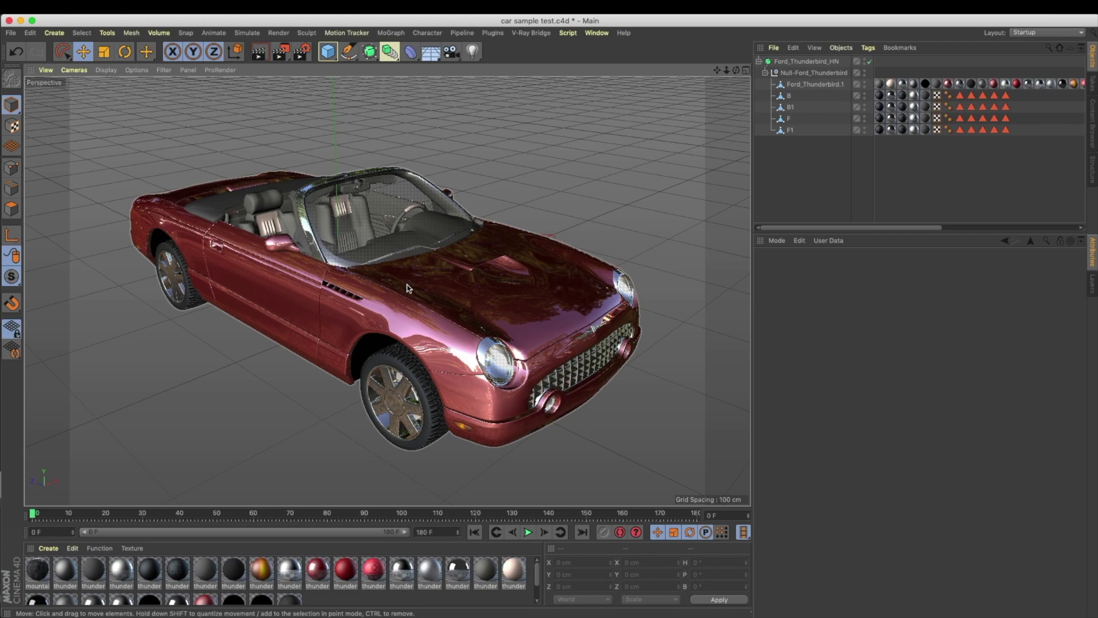
Step: Move the axis of the car body Ford_Thunderbird.1 to the center of all its points with Axis Center
left_click_drag(480, 297, 430, 292, "alt")
left_click_drag(532, 247, 572, 232, "alt")
left_click(807, 62)
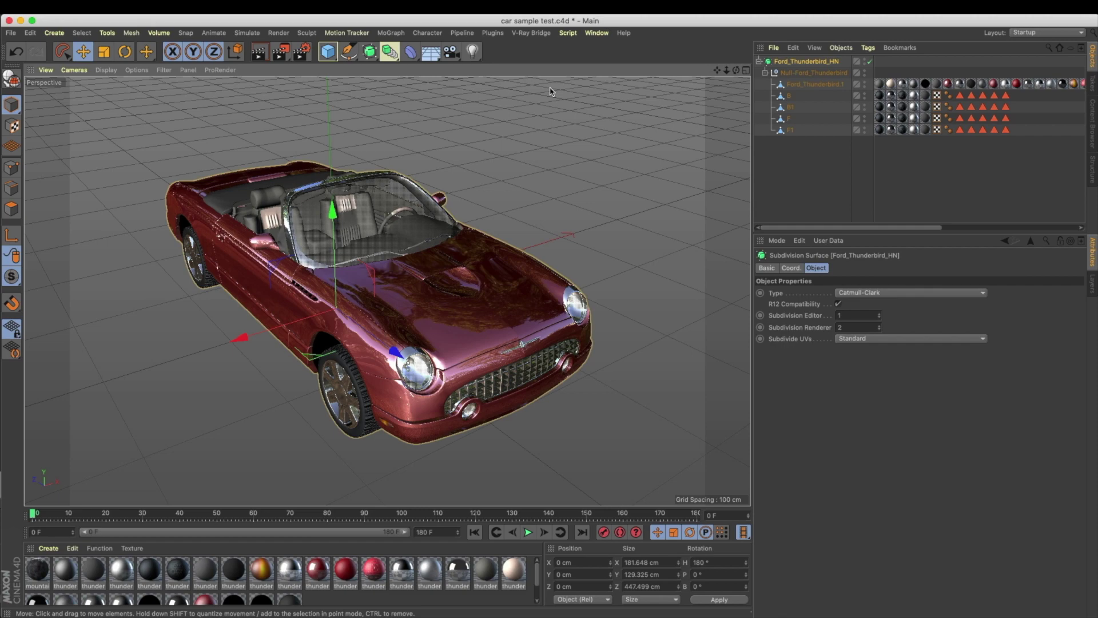
left_click(815, 85)
left_click_drag(437, 231, 166, 48, "alt")
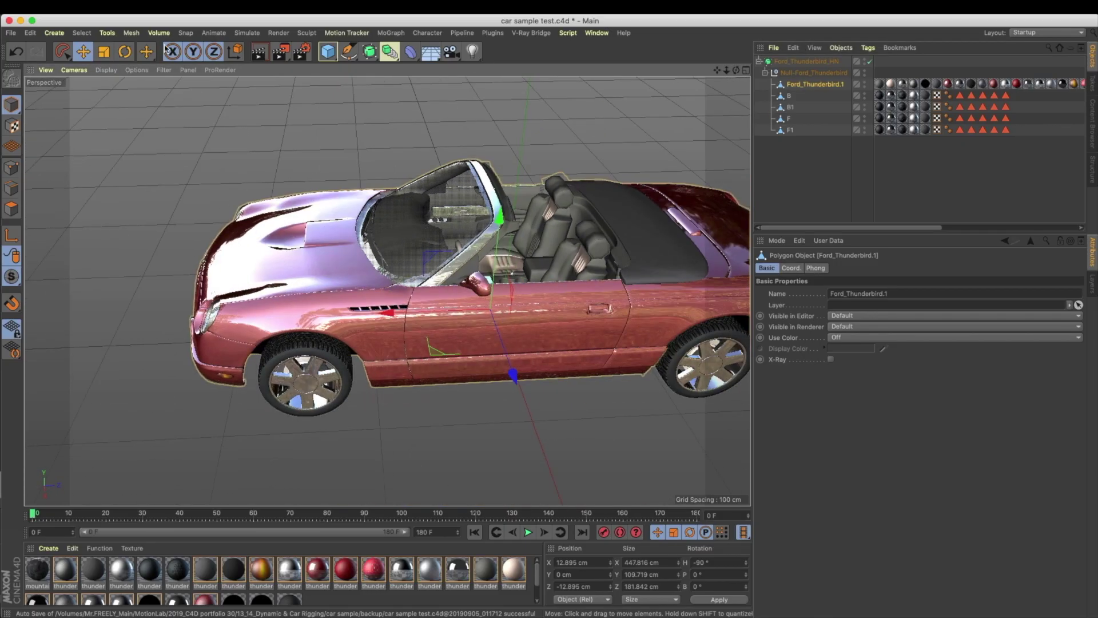
left_click(132, 32)
mouse_move(150, 142)
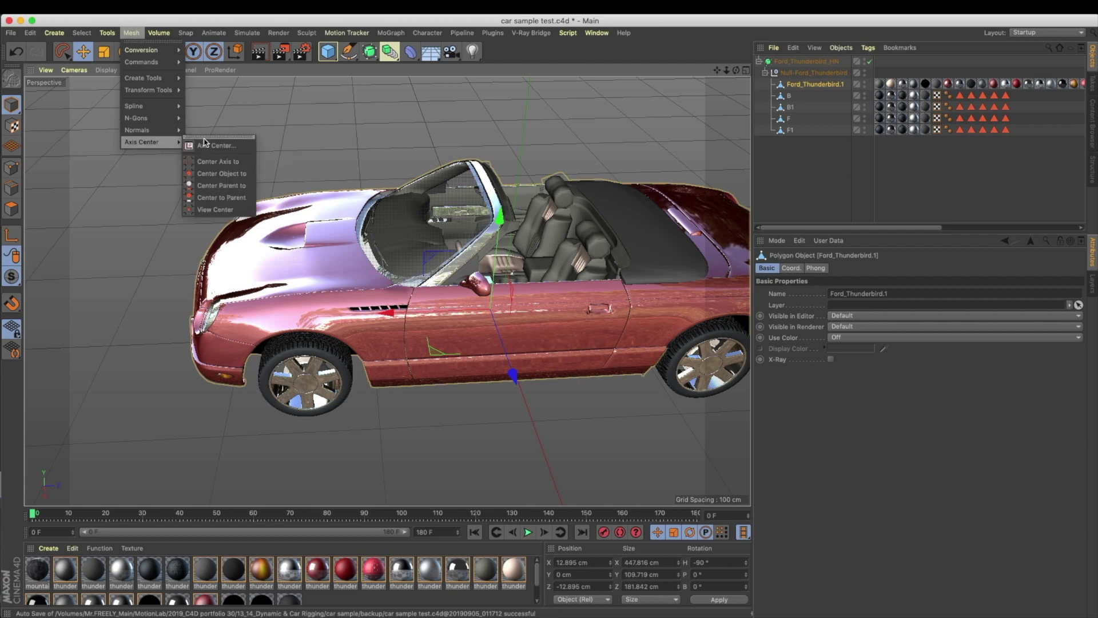
left_click(212, 145)
left_click(574, 173)
Step: Disable the Ford_Thunderbird_HN subdivision surface
left_click(563, 248)
left_click_drag(555, 225, 577, 173, "alt")
left_click(870, 61)
left_click_drag(515, 241, 593, 206, "alt")
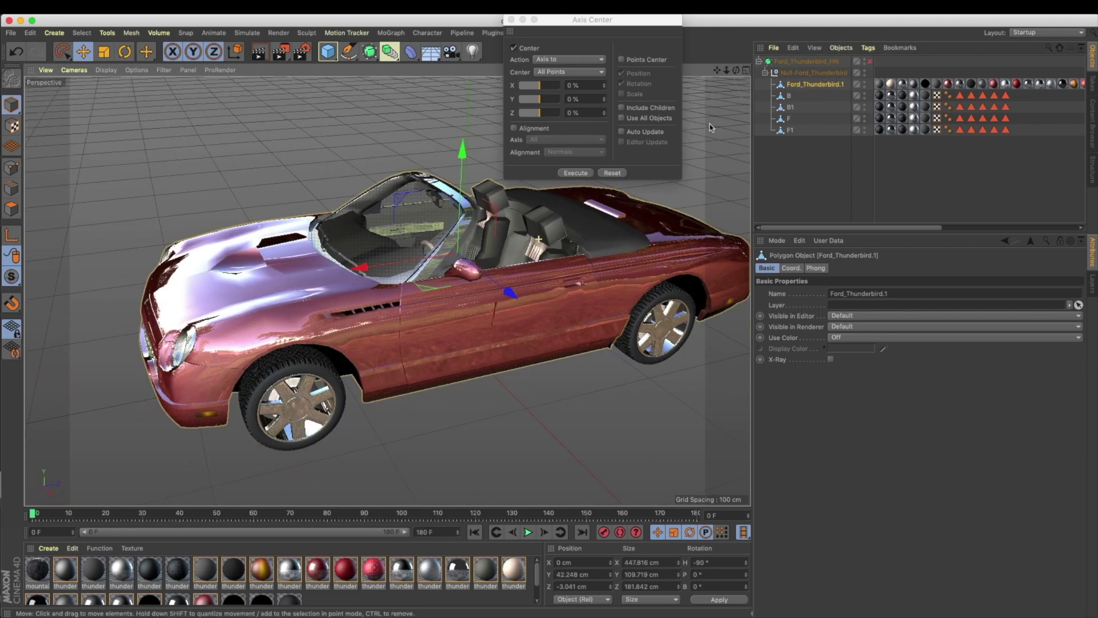
Step: Center the axis of wheel B on all its points
left_click(790, 96)
left_click_drag(629, 269, 558, 297, "alt")
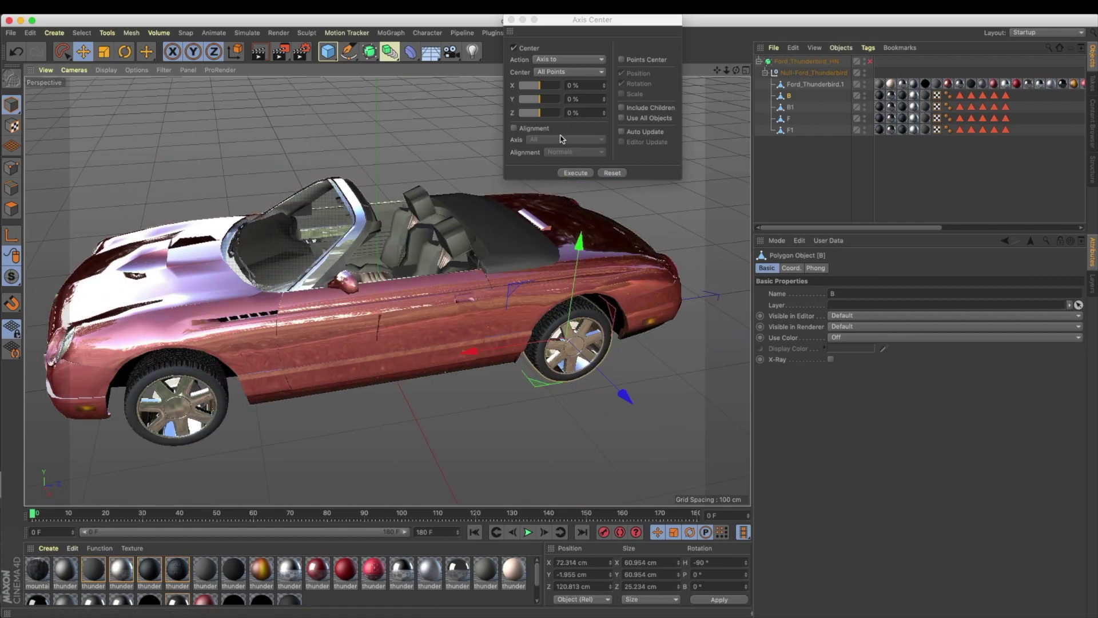
left_click(576, 173)
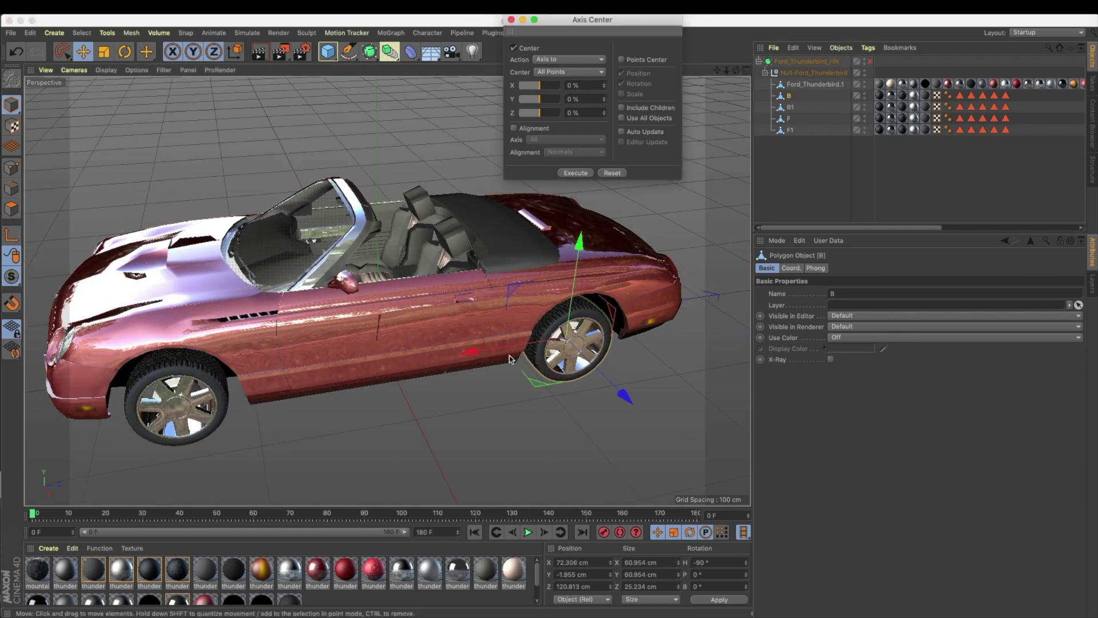
left_click_drag(513, 359, 541, 362, "alt")
Step: Examine the axis placement of wheels B1, F and F1
left_click(792, 108)
left_click_drag(517, 285, 80, 276, "alt")
left_click(789, 118)
key("o")
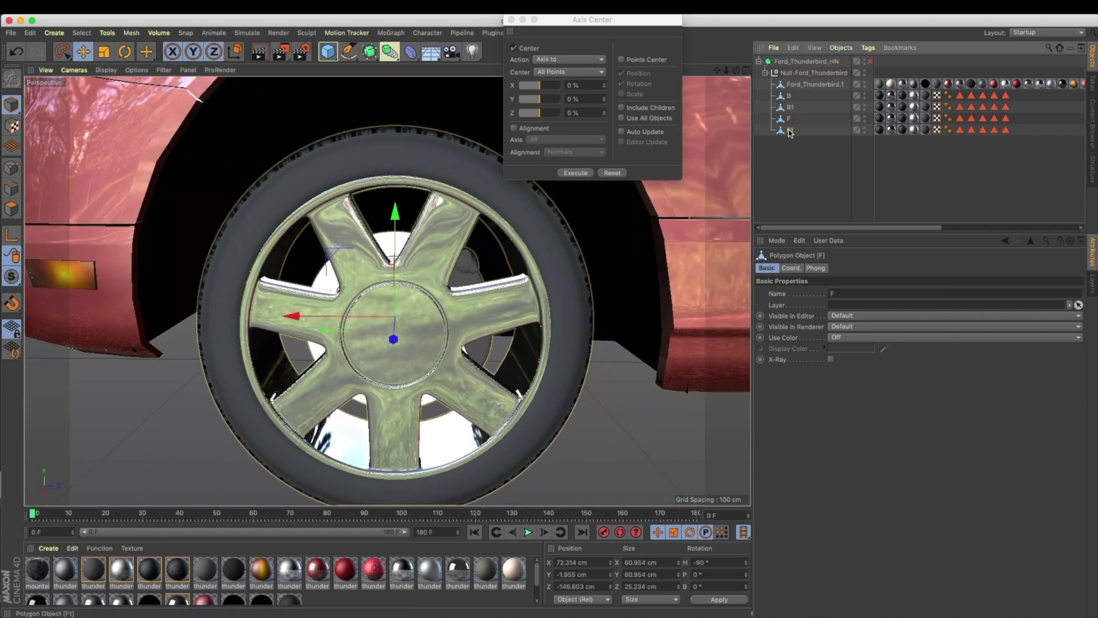
left_click(791, 130)
key("o")
right_click_drag(678, 294, 325, 375, "alt")
left_click_drag(361, 367, 348, 348, "alt")
right_click_drag(537, 341, 385, 378, "alt")
left_click_drag(385, 377, 228, 344, "alt")
left_click_drag(555, 349, 480, 366, "alt")
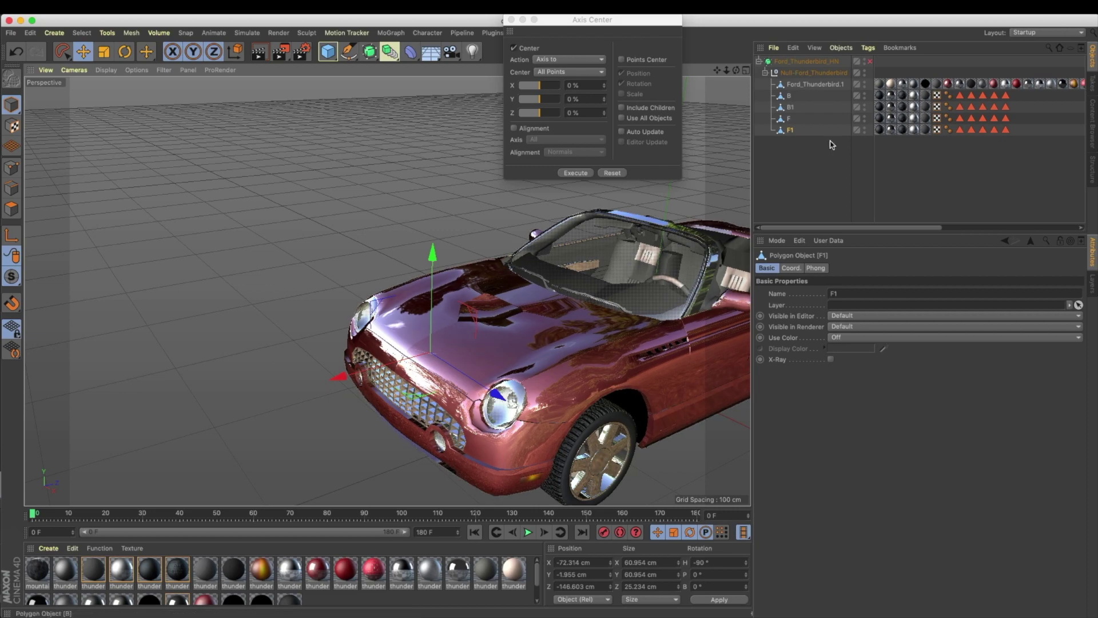
middle_click_drag(624, 320, 458, 316, "alt")
left_click_drag(458, 316, 473, 334, "alt")
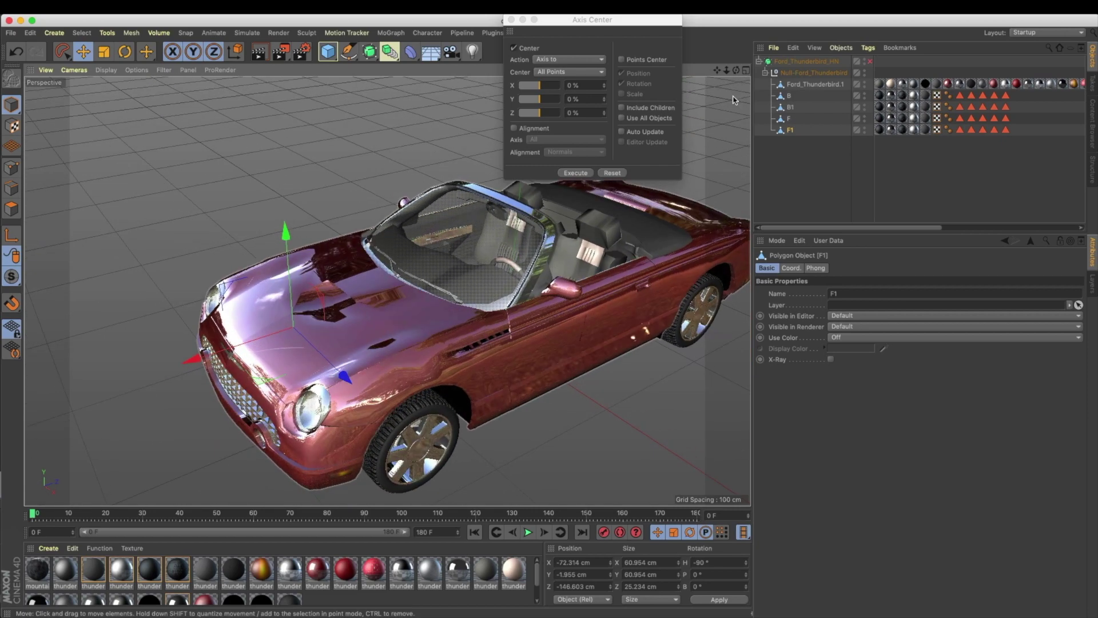
Step: Compare the car with the subdivision surface on and off, leave it off and set Subdivision Editor to 2
left_click(870, 61)
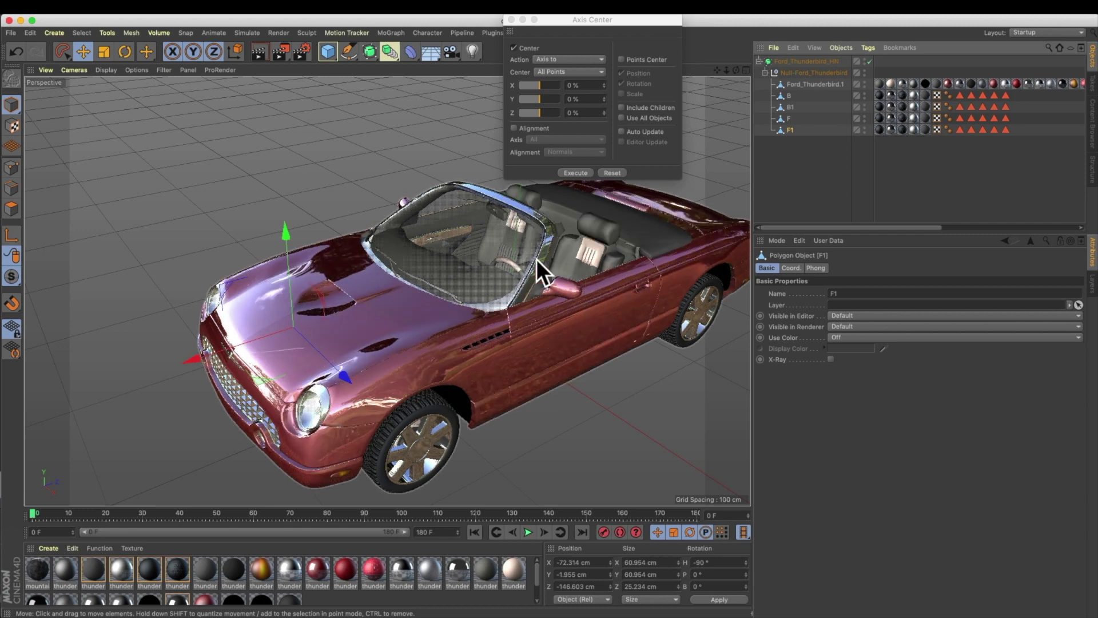
left_click(871, 61)
left_click(825, 61)
double_click(853, 315)
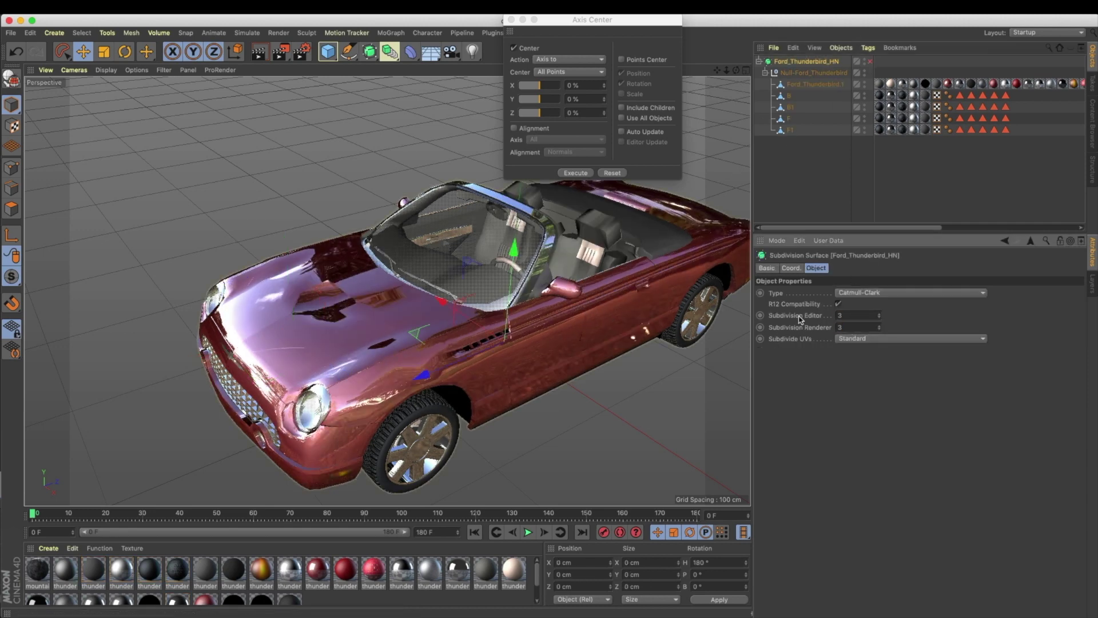
left_click_drag(852, 316, 759, 327)
left_click_drag(400, 286, 540, 286, "alt")
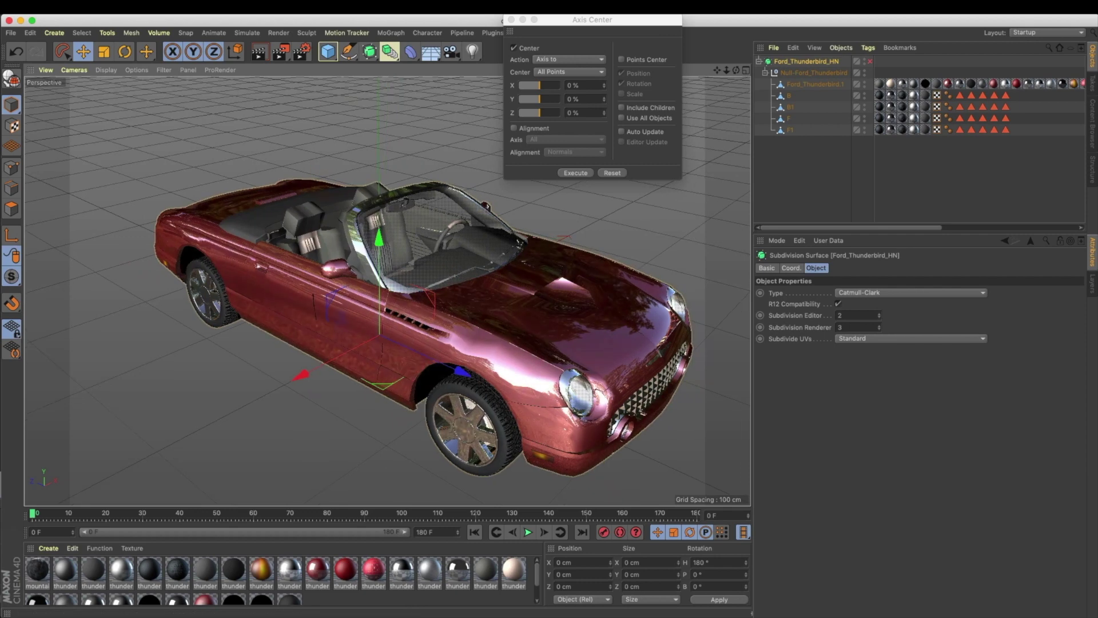
Step: Close the Axis Center settings and detach the Dynamics commands as a floating palette over the viewport
left_click(511, 20)
left_click(255, 35)
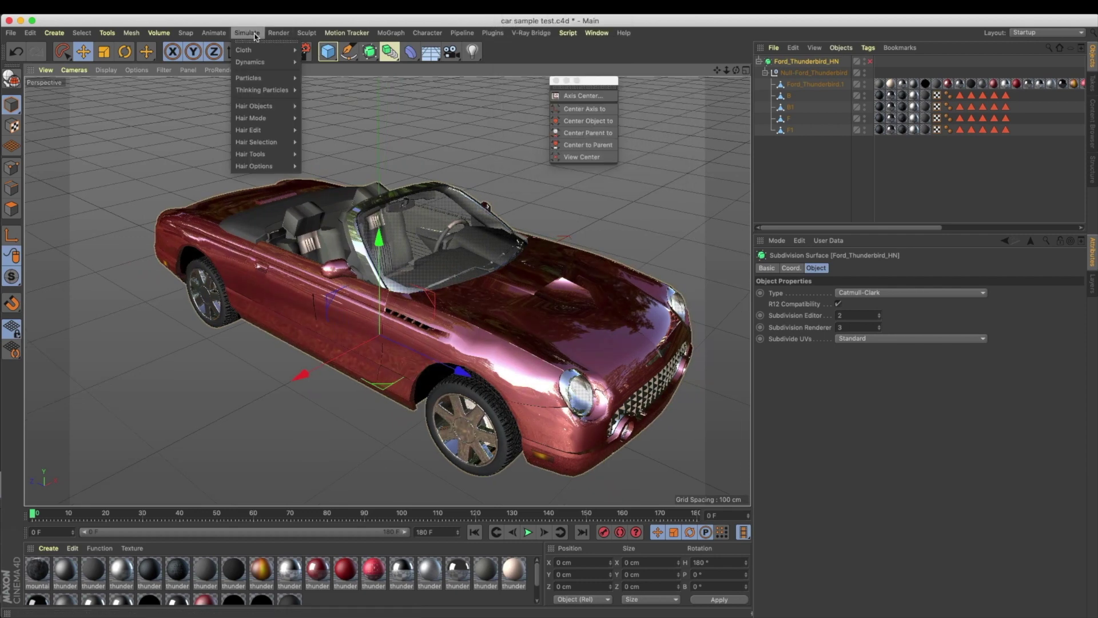
mouse_move(258, 62)
left_click(337, 57)
left_click_drag(337, 59, 690, 146)
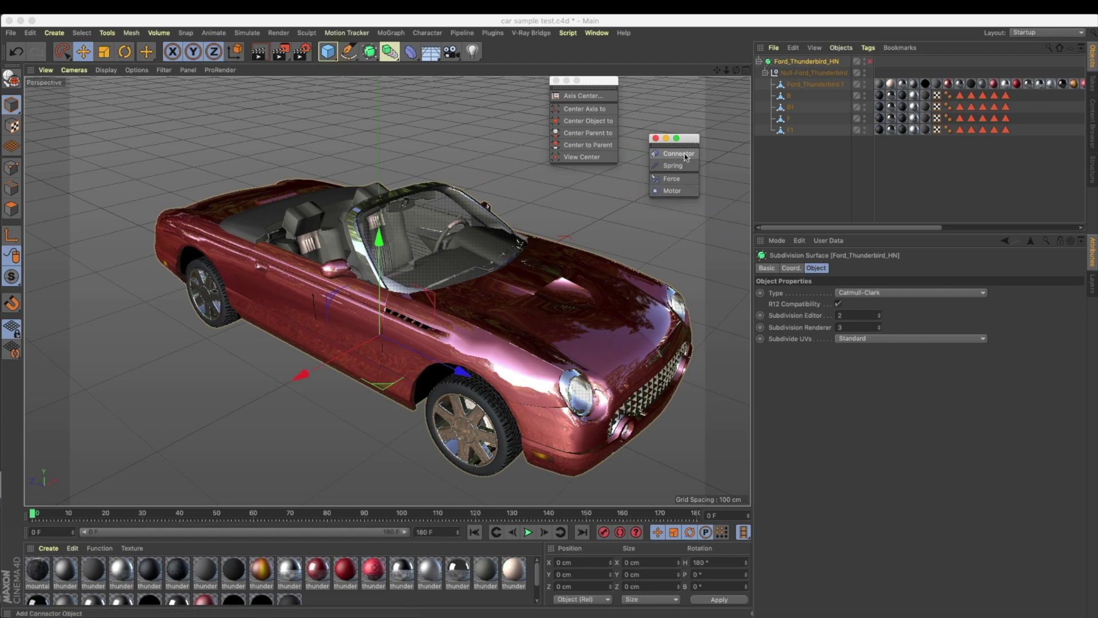
middle_click_drag(667, 240, 627, 240, "alt")
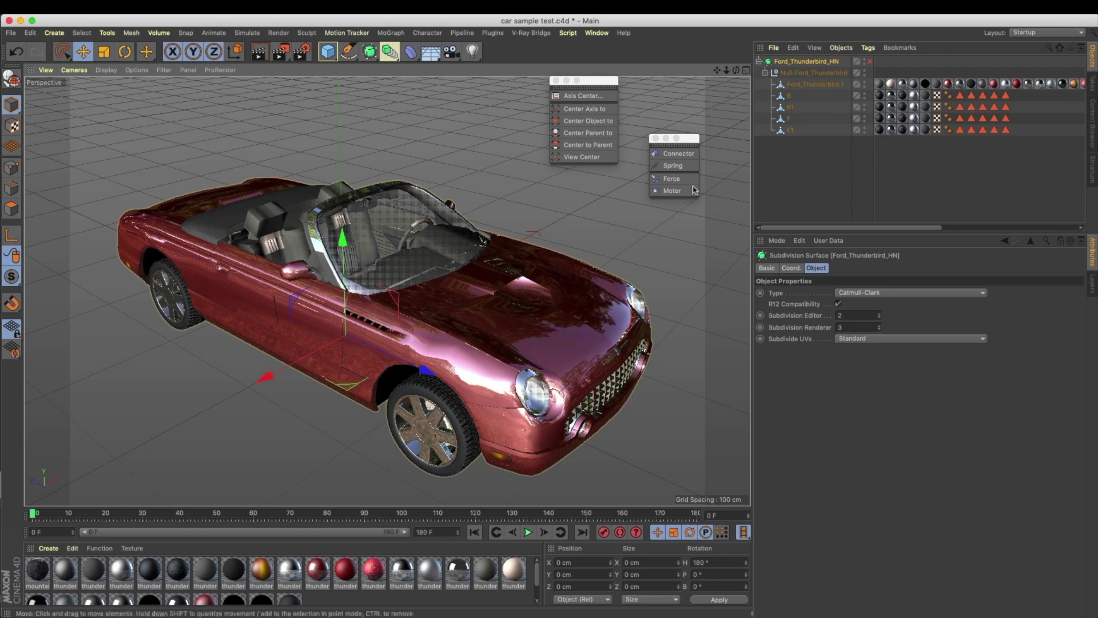
Step: Add a Connector to the scene, review its available types and keep Hinge
left_click(681, 154)
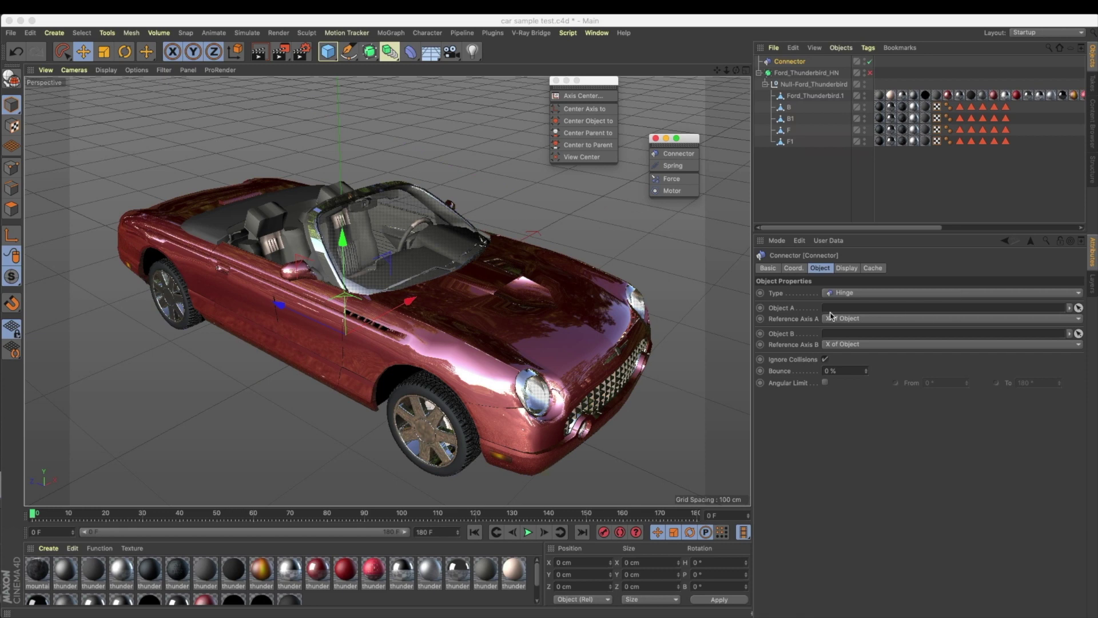
left_click(837, 294)
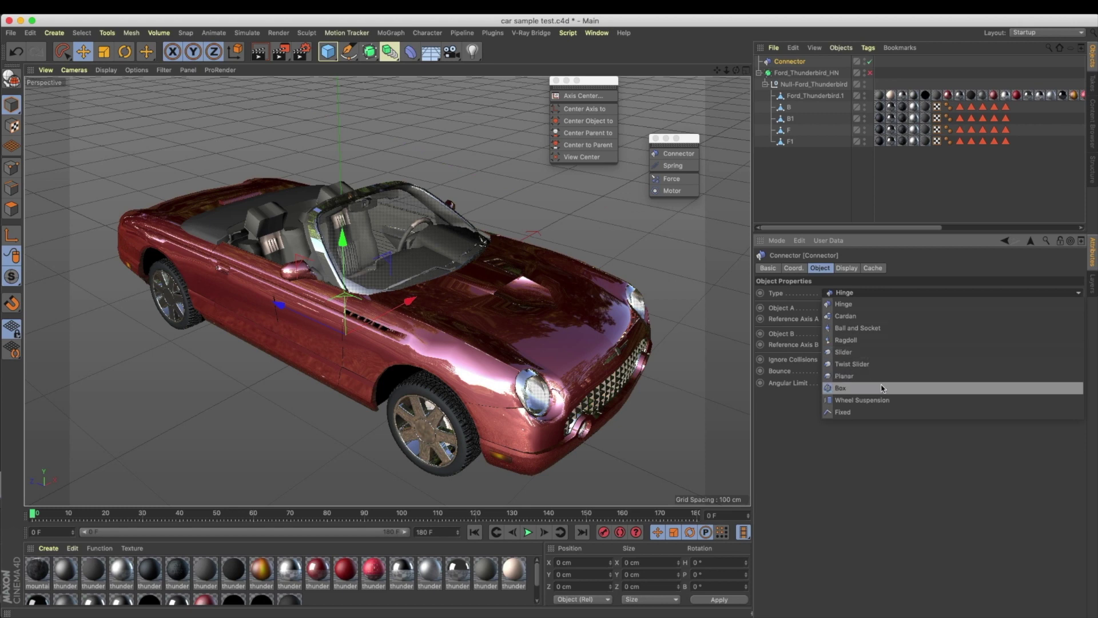
left_click(799, 65)
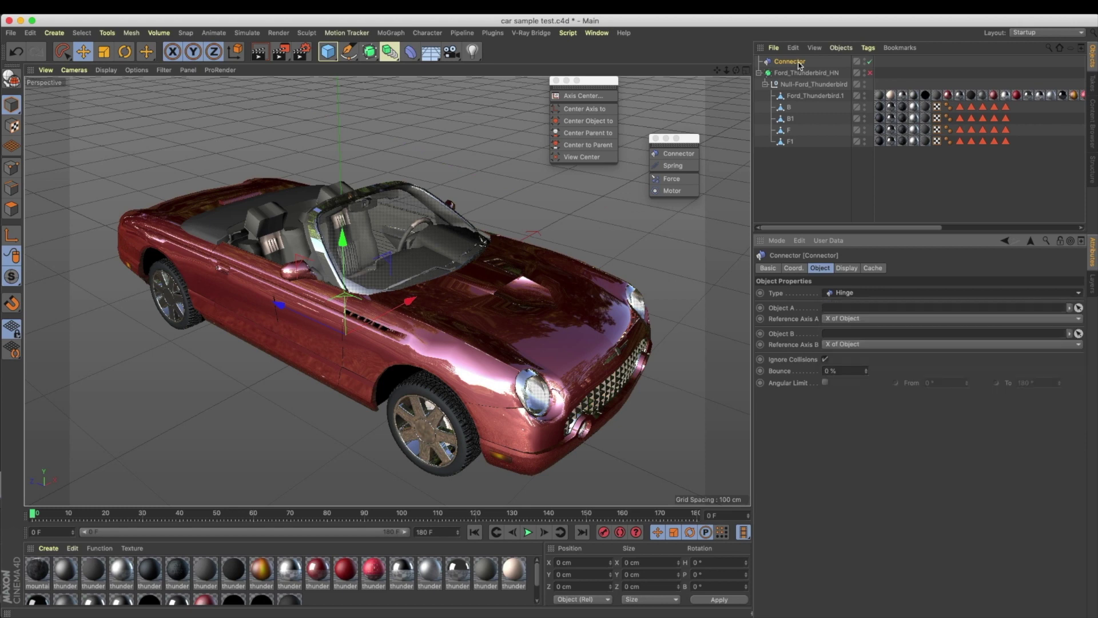
Step: Switch to the browser's Cinema 4D online help, review the Connector type illustrations, and return to Cinema 4D
key("super+Tab")
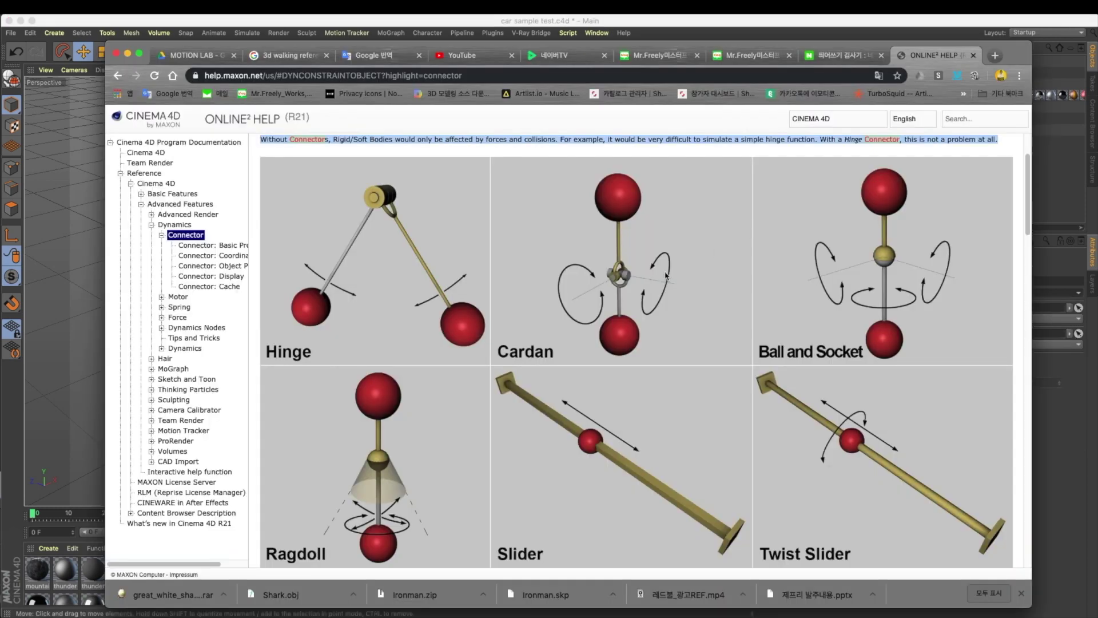
scroll(559, 332, "down", 2)
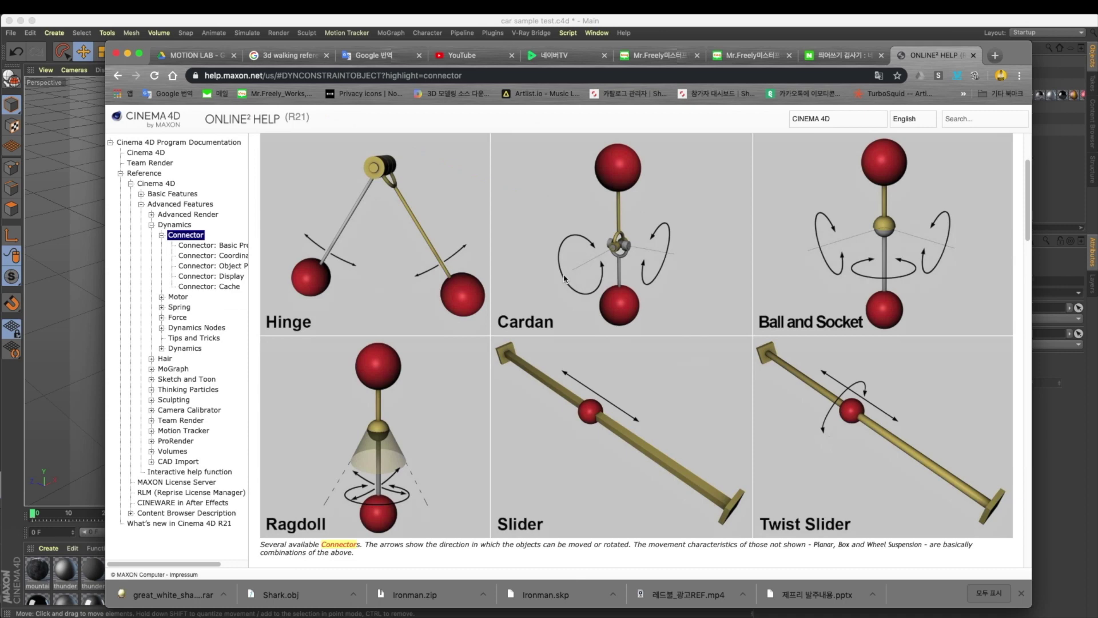
left_click(782, 33)
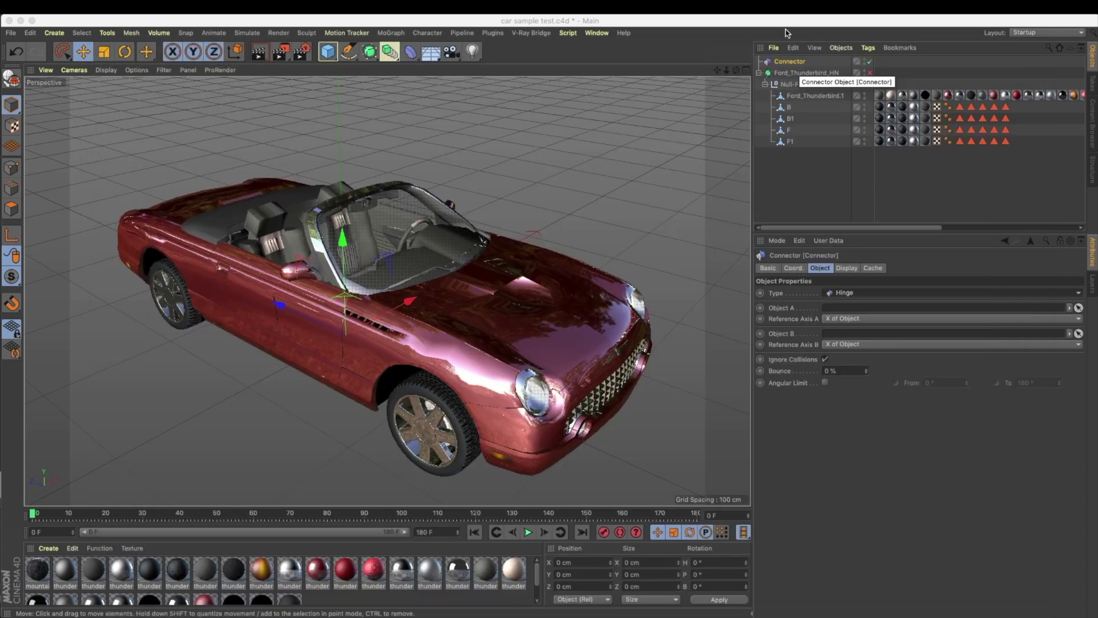
Step: Make the Connector a child of wheel B and align it to the wheel with Reset PSR
left_click(790, 108)
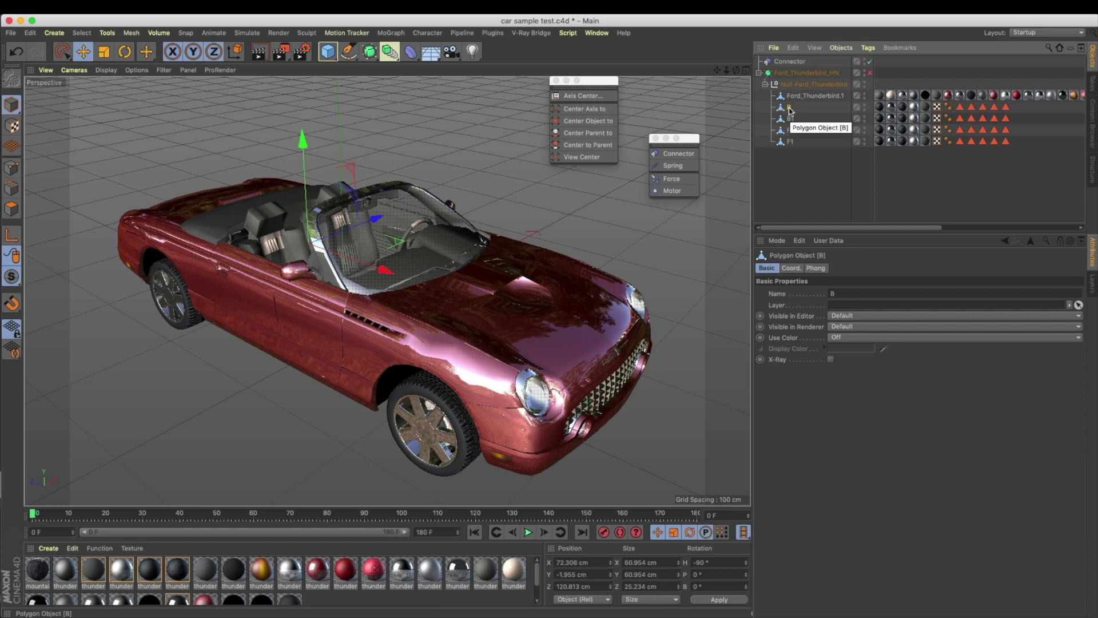
left_click_drag(789, 62, 788, 107)
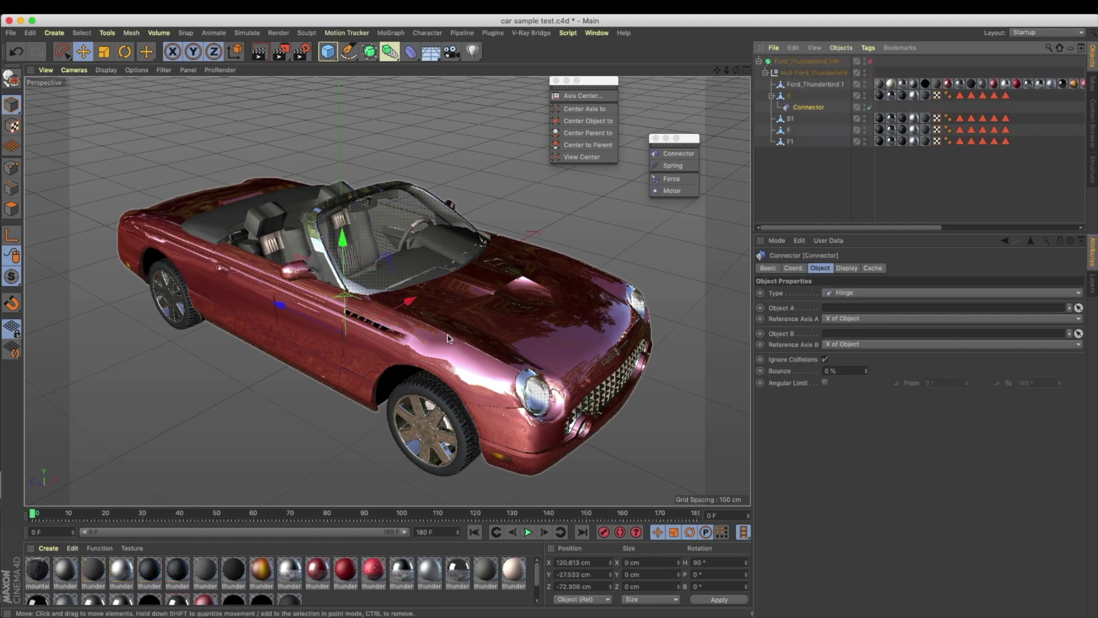
left_click_drag(444, 331, 366, 329, "alt")
middle_click_drag(618, 320, 420, 254, "alt")
left_click_drag(421, 254, 404, 270, "alt")
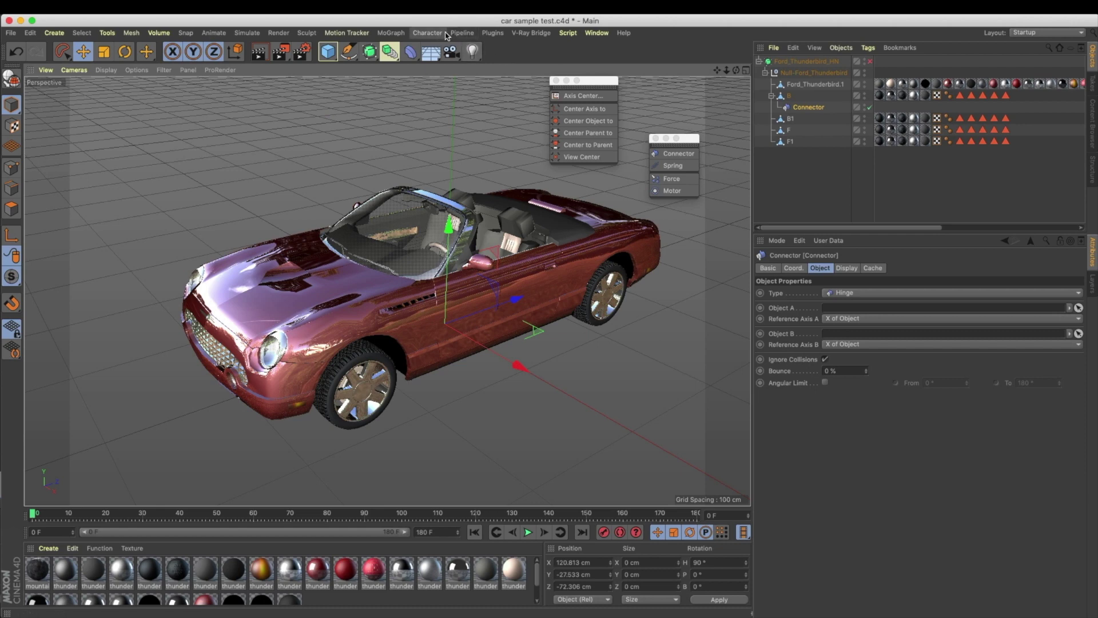
left_click(107, 33)
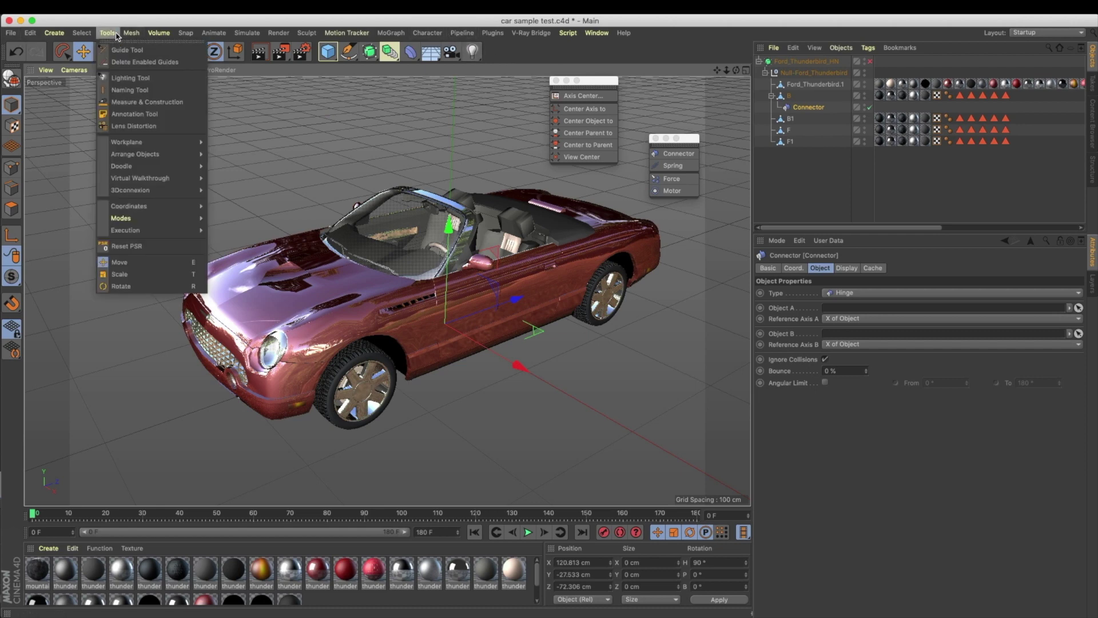
left_click(135, 247)
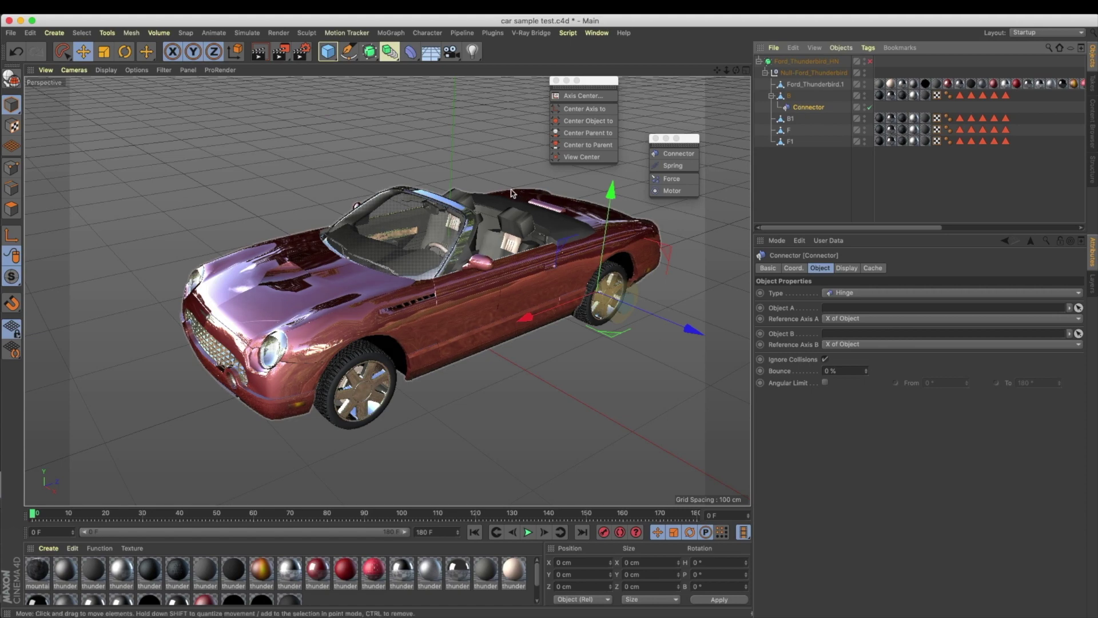
Step: Add a Hinge Connector as a child of wheel B1 and align it to the wheel with Reset PSR
left_click_drag(498, 230, 379, 220, "alt")
left_click_drag(617, 338, 667, 329, "alt")
left_click_drag(663, 220, 633, 366, "alt")
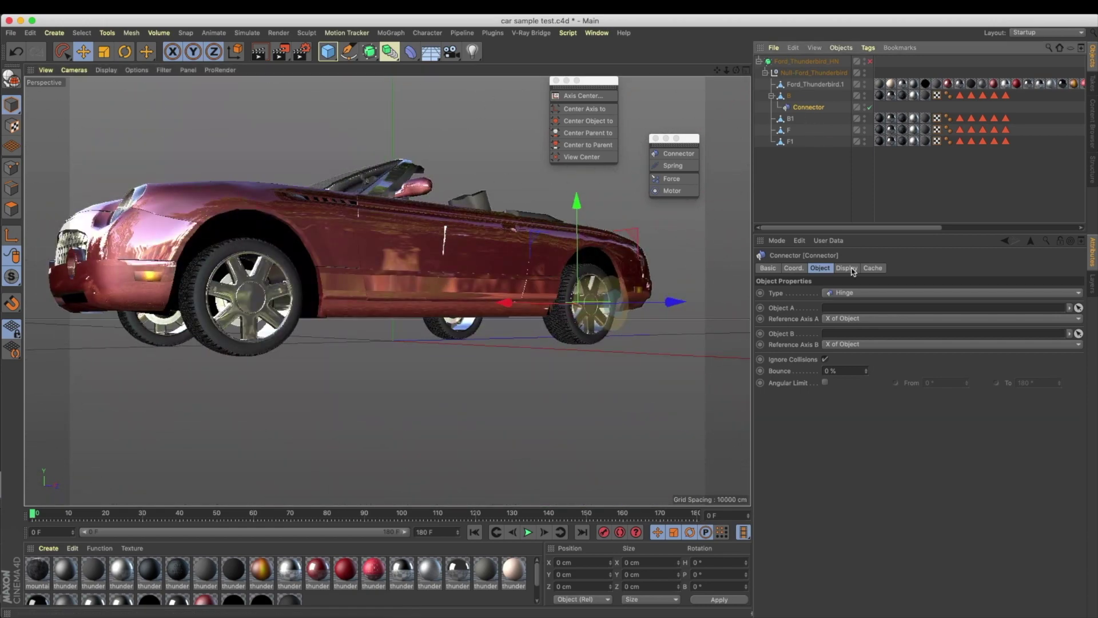
left_click(792, 120)
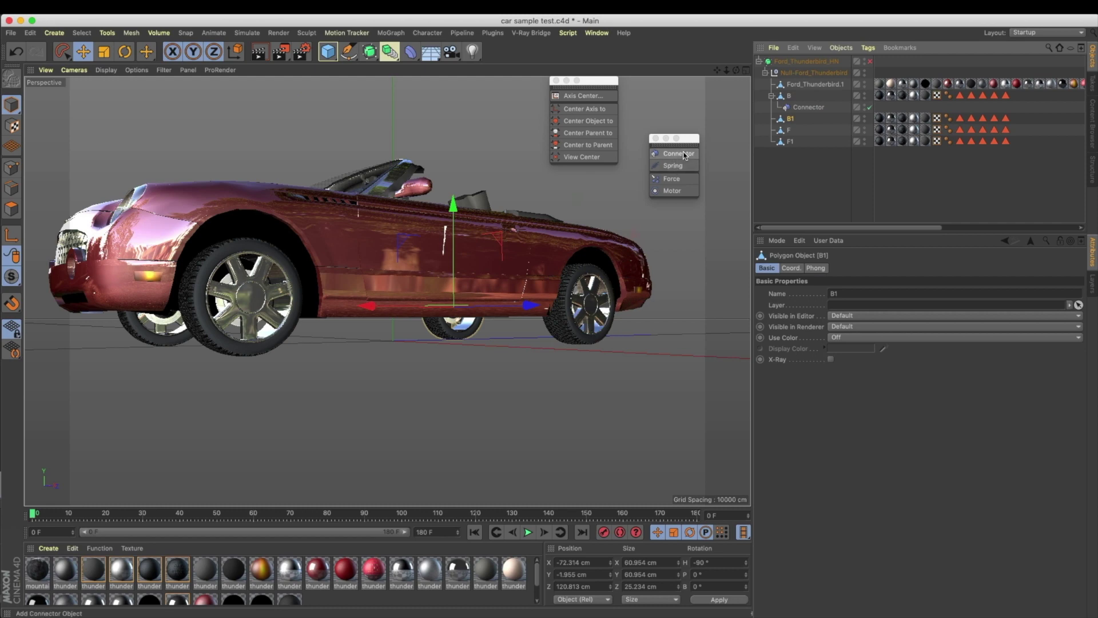
left_click(678, 153, "shift")
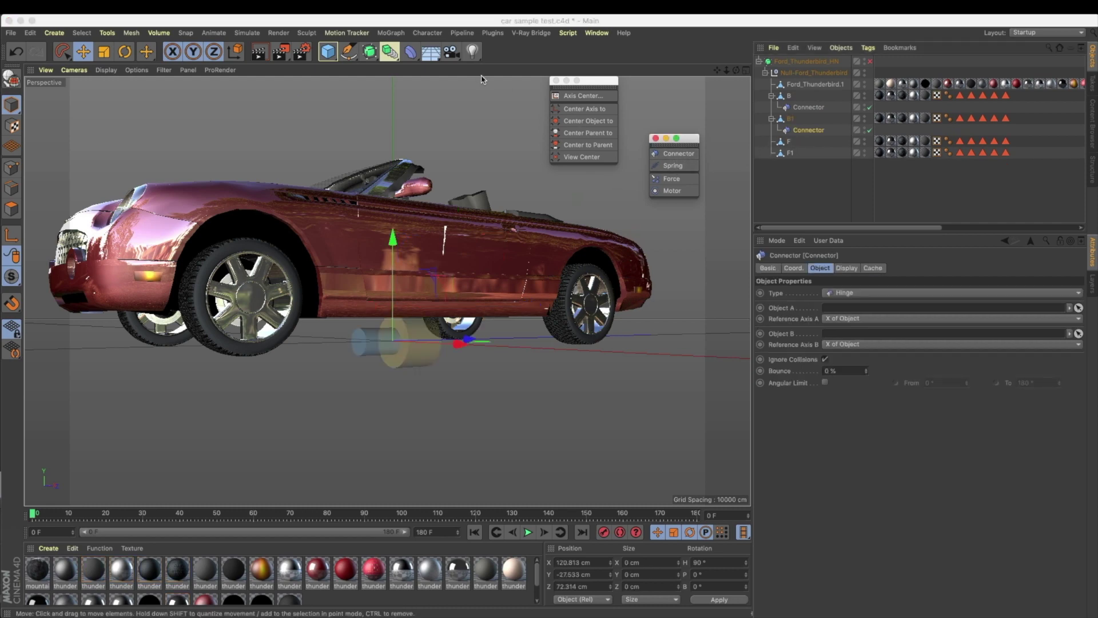
left_click(110, 34)
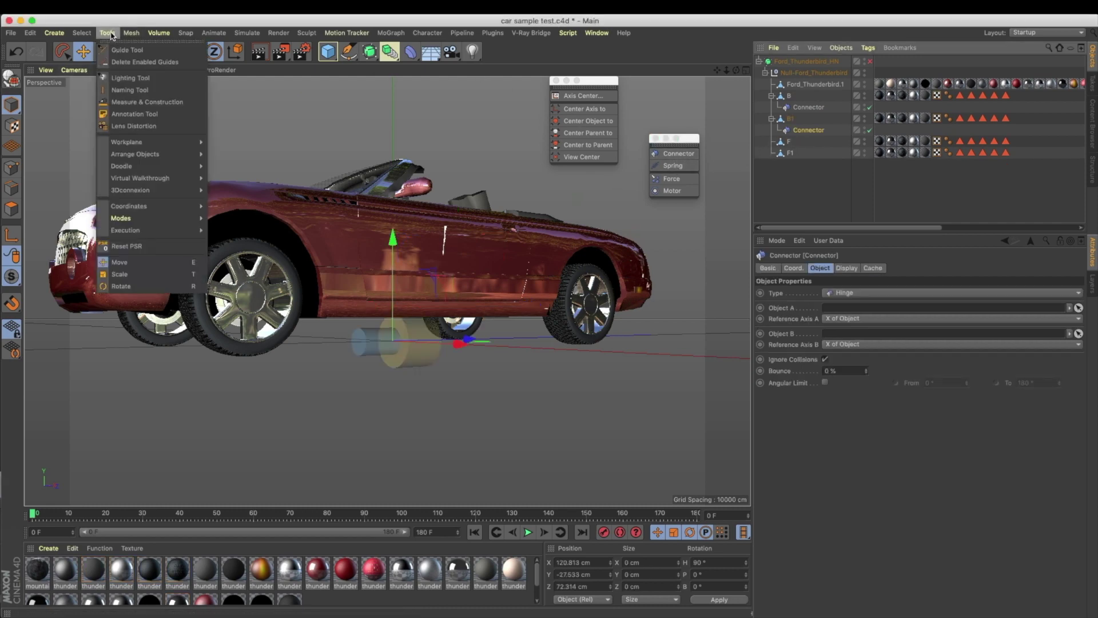
left_click(155, 247)
Step: Examine the Connectors of wheels B and B1 from underneath the car
left_click_drag(566, 212, 589, 210, "alt")
left_click(789, 143)
left_click_drag(542, 344, 559, 311, "alt")
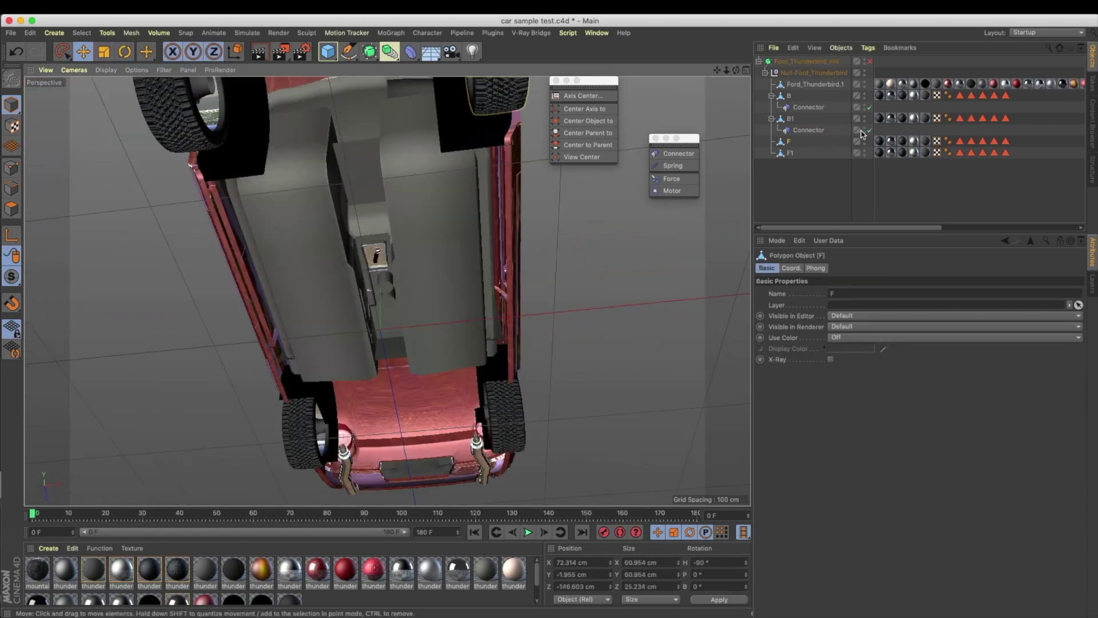
left_click(803, 132)
left_click(809, 108, "ctrl")
left_click_drag(476, 453, 482, 416, "alt")
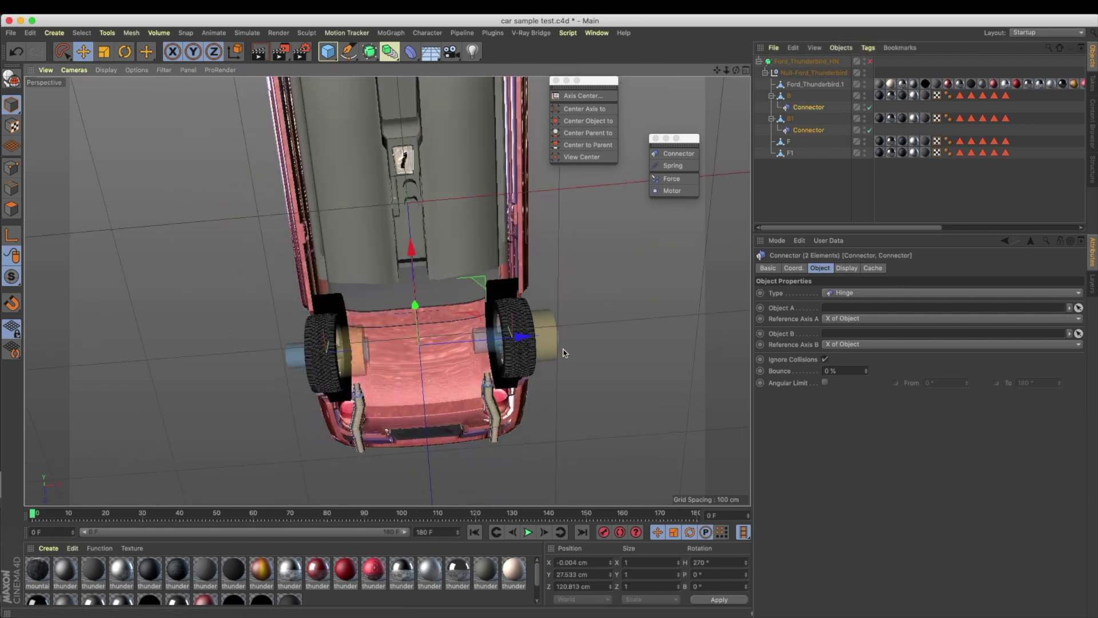
left_click(330, 368)
left_click(518, 352)
left_click(321, 356)
left_click_drag(501, 316, 480, 353, "alt")
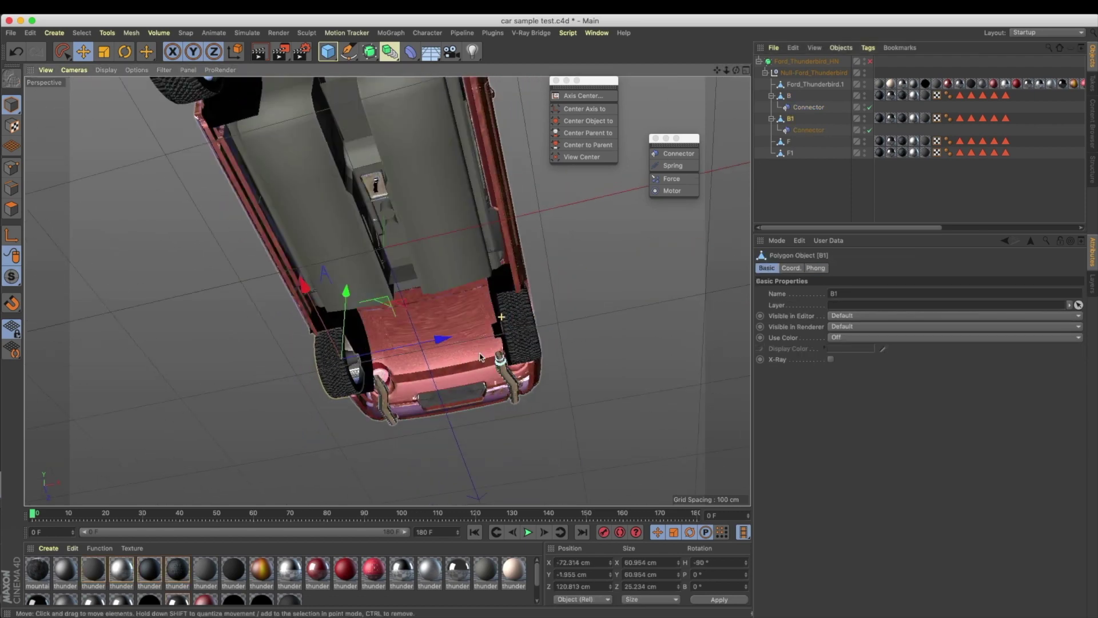
left_click(806, 108)
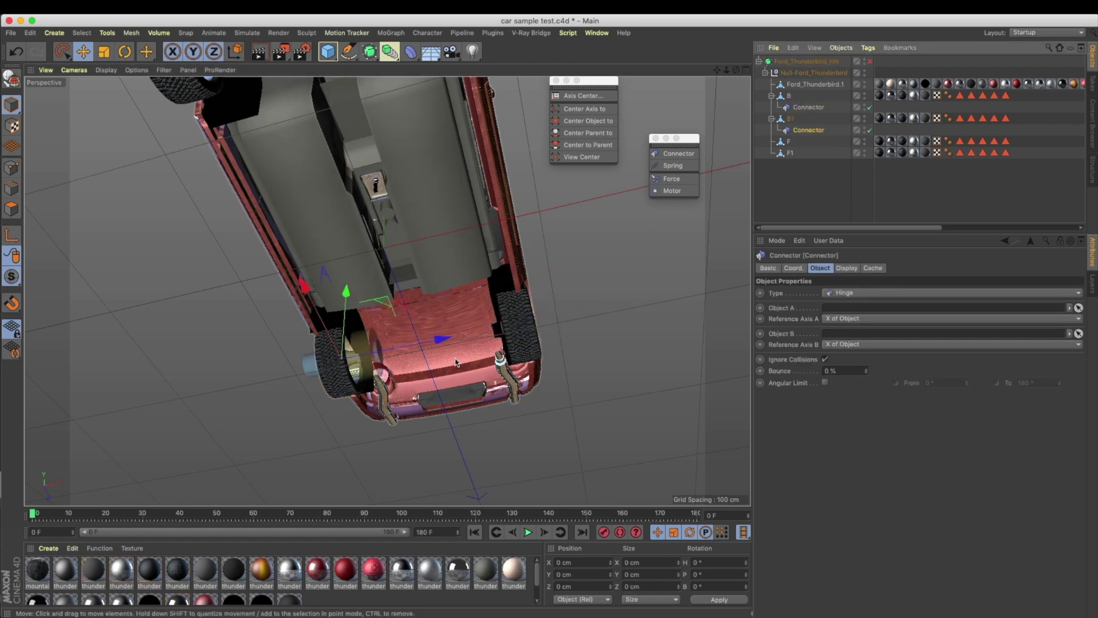
Step: Add a Hinge Connector as a child of wheel F and align it to the wheel with Reset PSR
left_click(789, 142)
left_click_drag(495, 213, 455, 220, "alt")
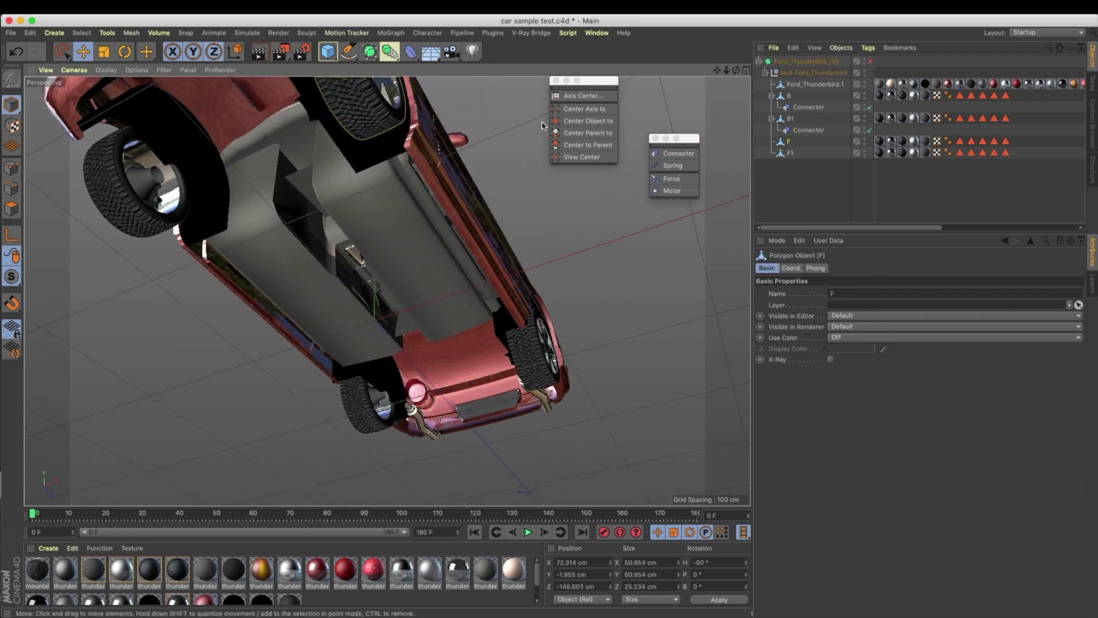
left_click(675, 153)
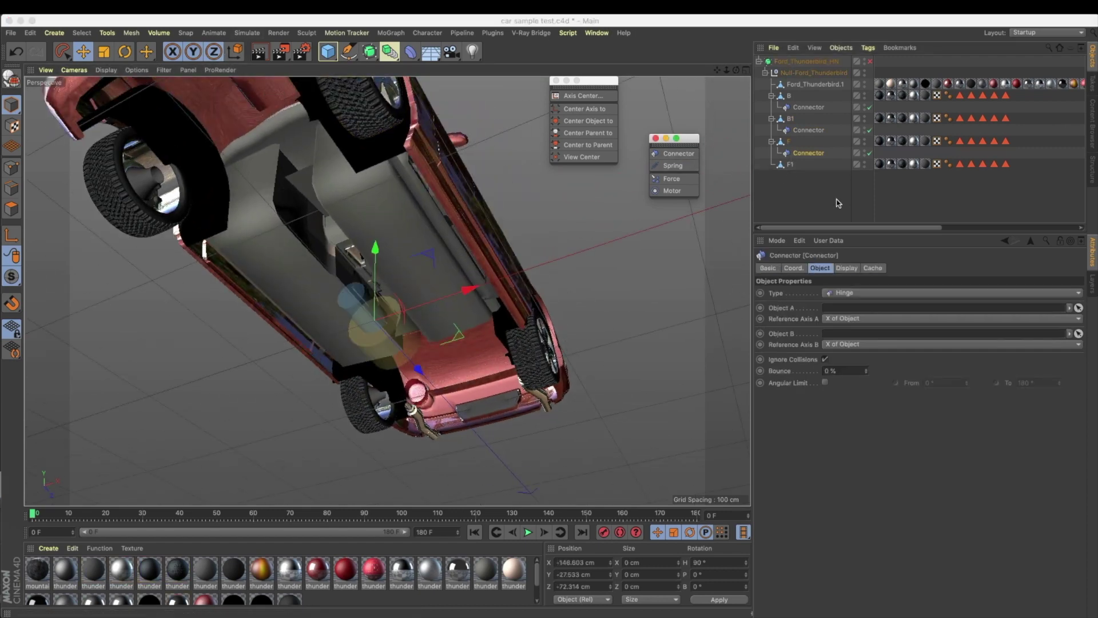
left_click(107, 33)
left_click(159, 252)
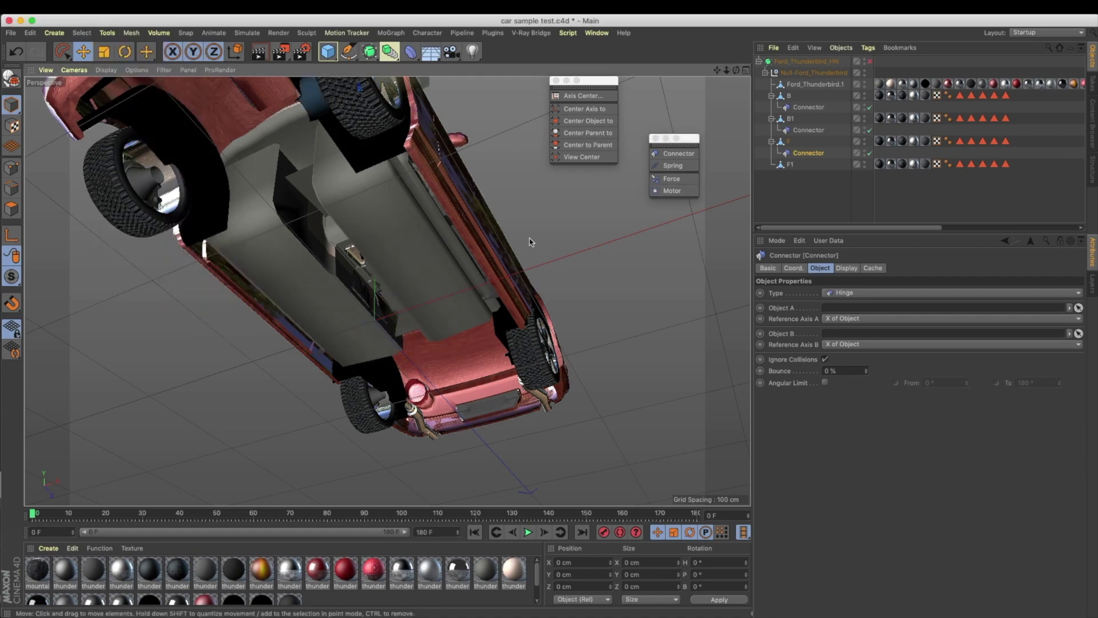
Step: Add a Hinge Connector as a child of wheel F1 and align it to the wheel with Reset PSR
middle_click_drag(537, 246, 604, 413, "alt")
left_click_drag(540, 246, 629, 232, "alt")
left_click(801, 166)
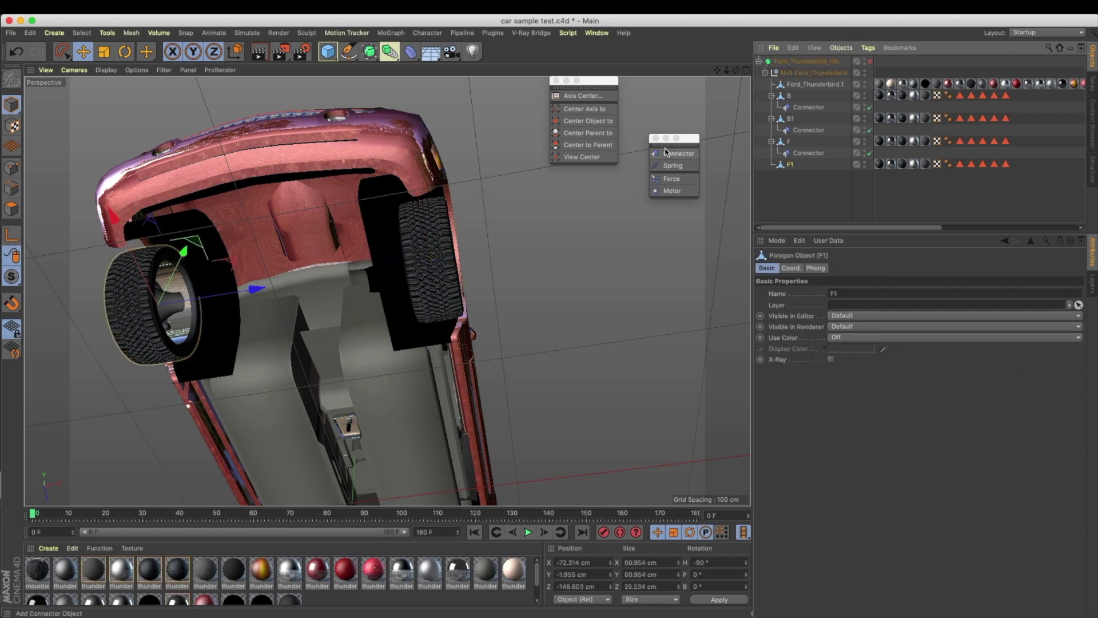
left_click(676, 153, "shift")
left_click(555, 80)
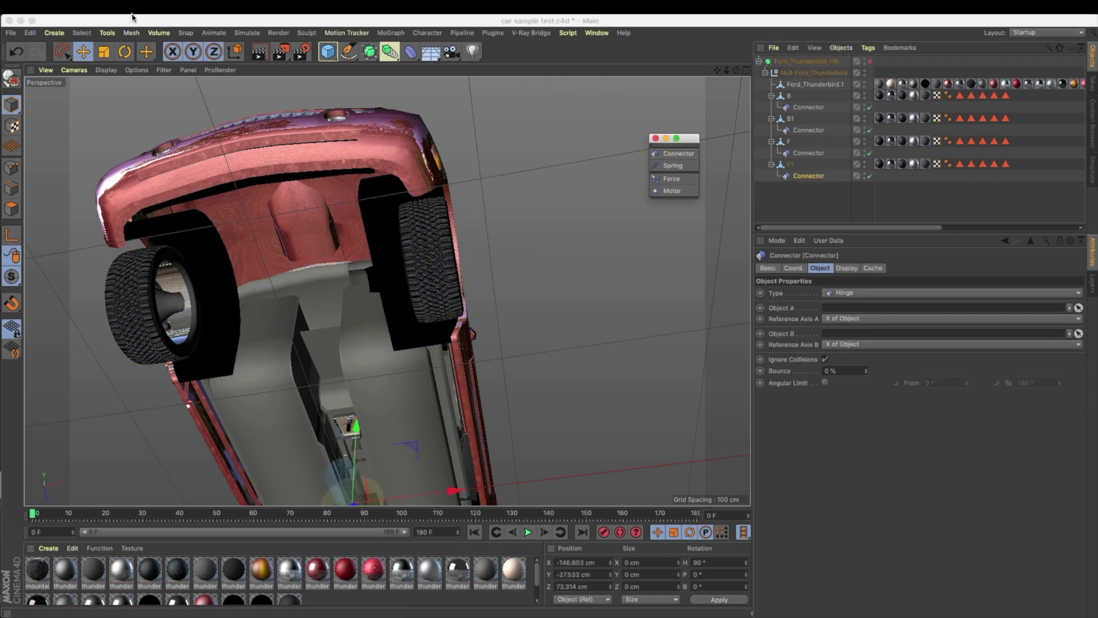
left_click(107, 33)
left_click(162, 246)
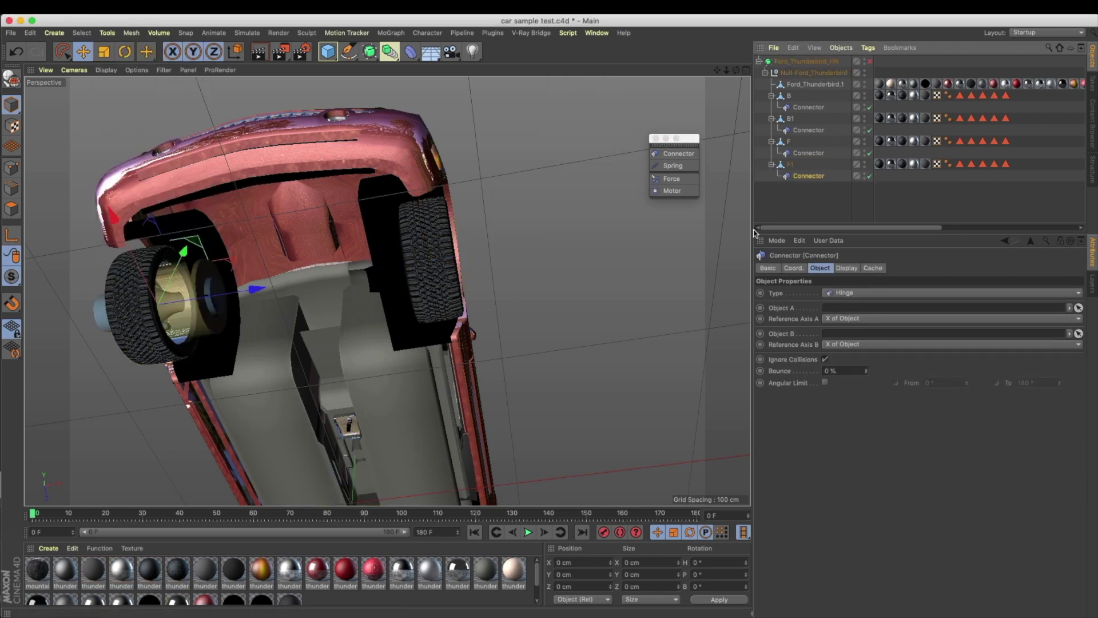
Step: Select the Connectors of all four wheels together and examine their placement on the car
middle_click_drag(438, 292, 448, 233, "alt")
scroll(448, 233, "down", 5)
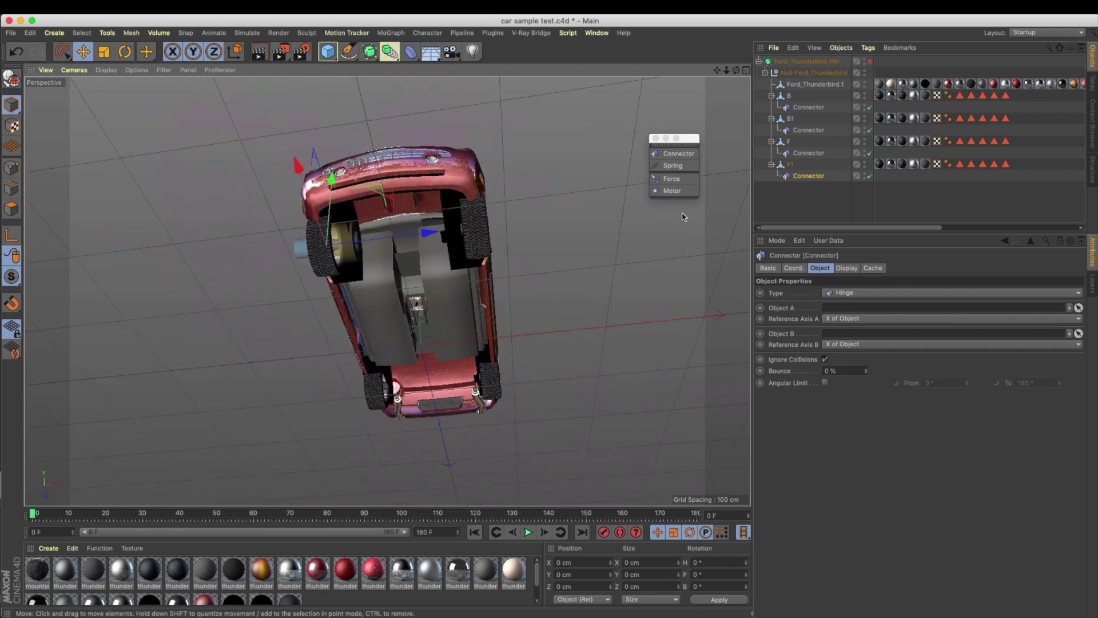
left_click(811, 154, "ctrl")
left_click(811, 131, "ctrl")
left_click(811, 108, "ctrl")
left_click_drag(572, 304, 569, 347, "alt")
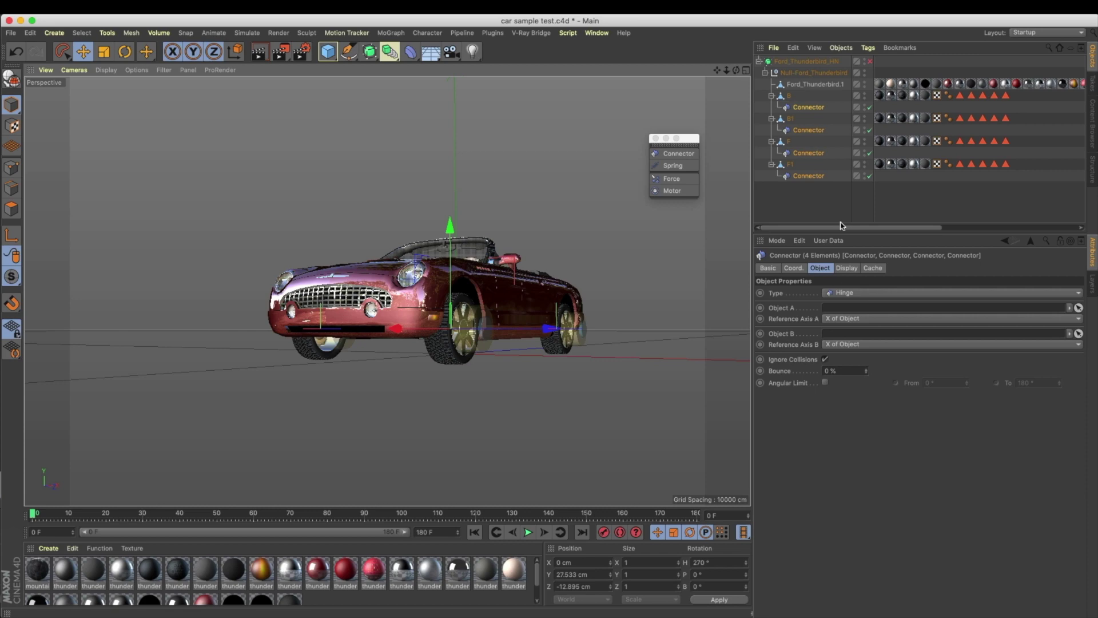
Step: For wheel B's Connector, assign B as Object A and Ford_Thunderbird.1 as Object B
left_click(809, 108)
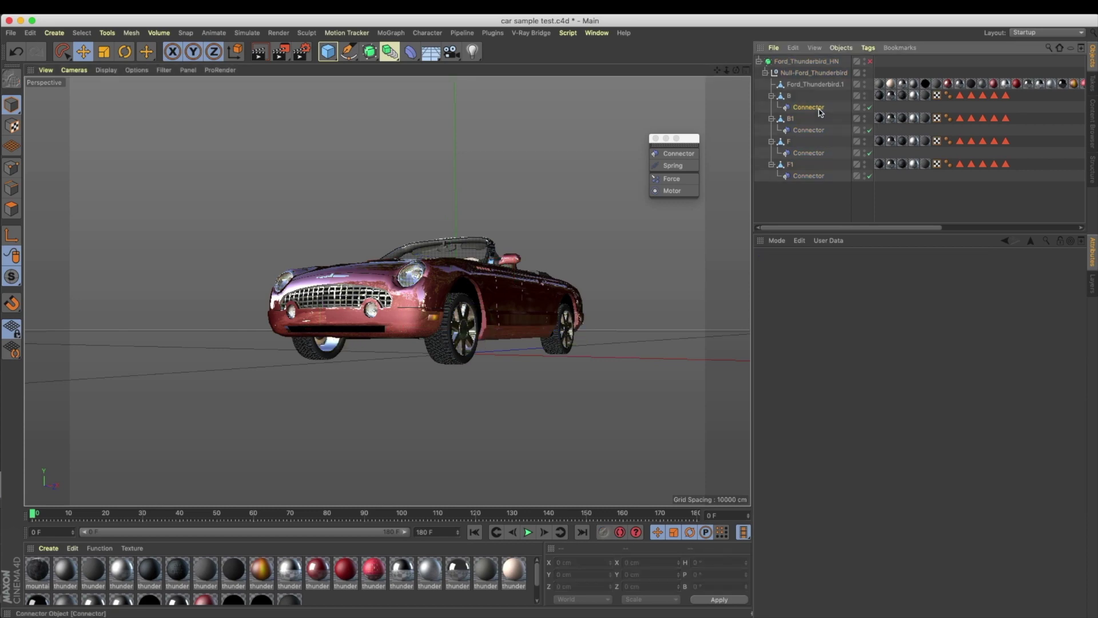
left_click_drag(789, 96, 858, 308)
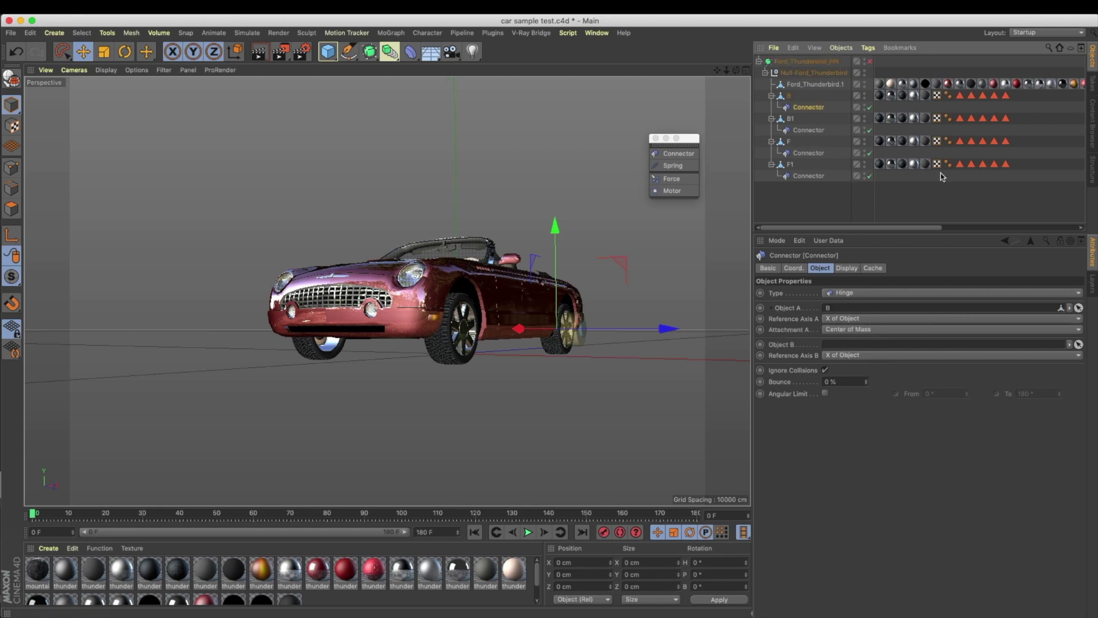
left_click_drag(813, 84, 864, 344)
Step: Examine wheel B's Connector from several angles and review the available Connector types
left_click_drag(683, 329, 538, 371, "alt")
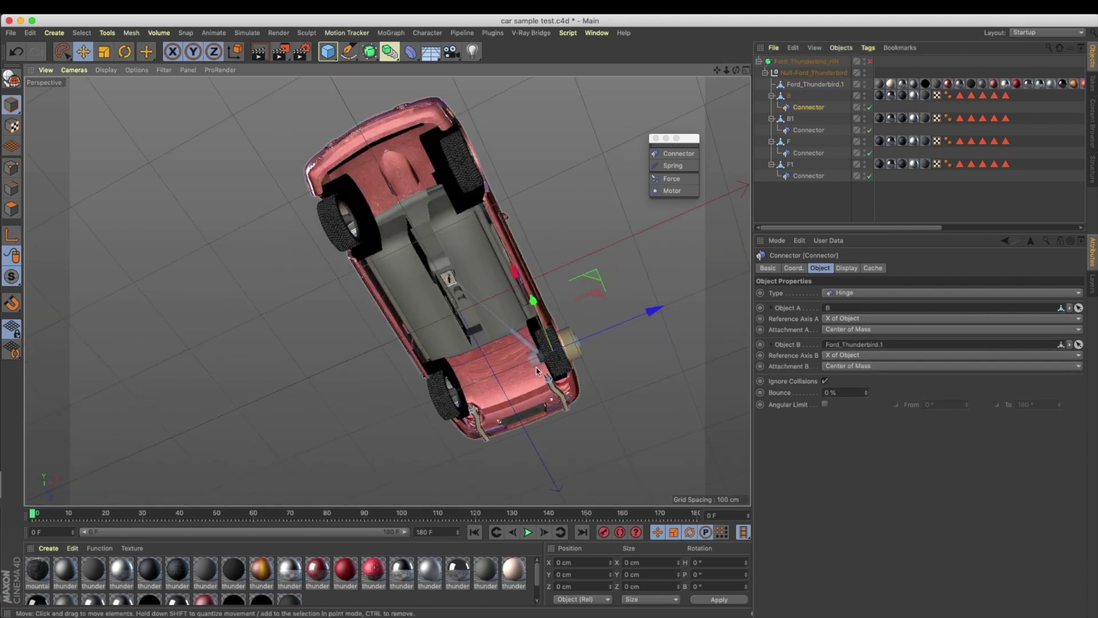
left_click_drag(534, 243, 514, 366, "alt")
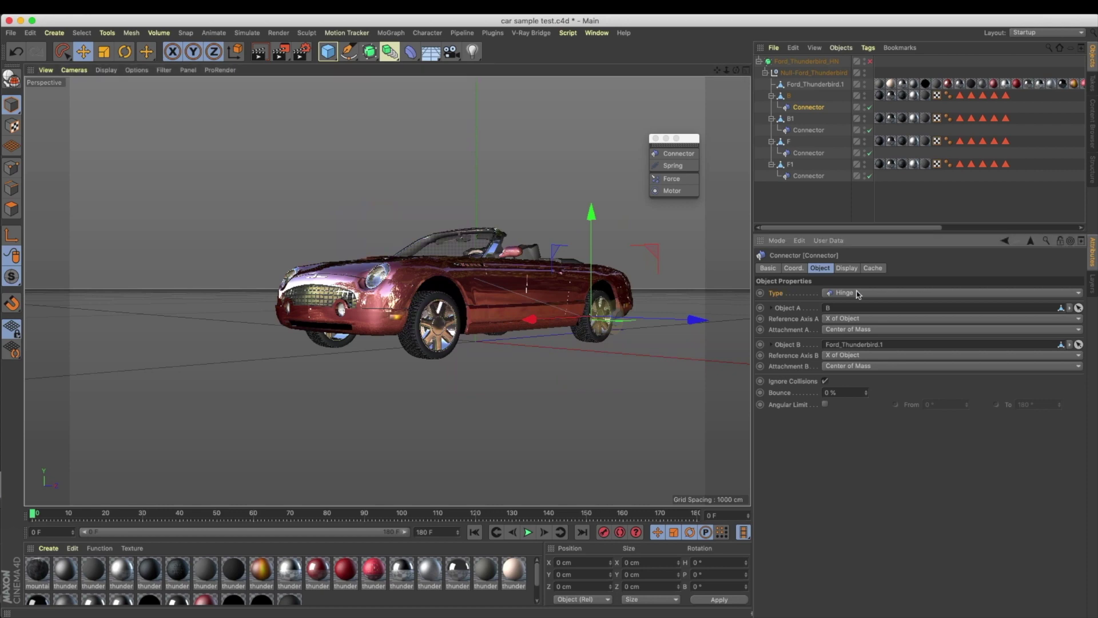
left_click(857, 294)
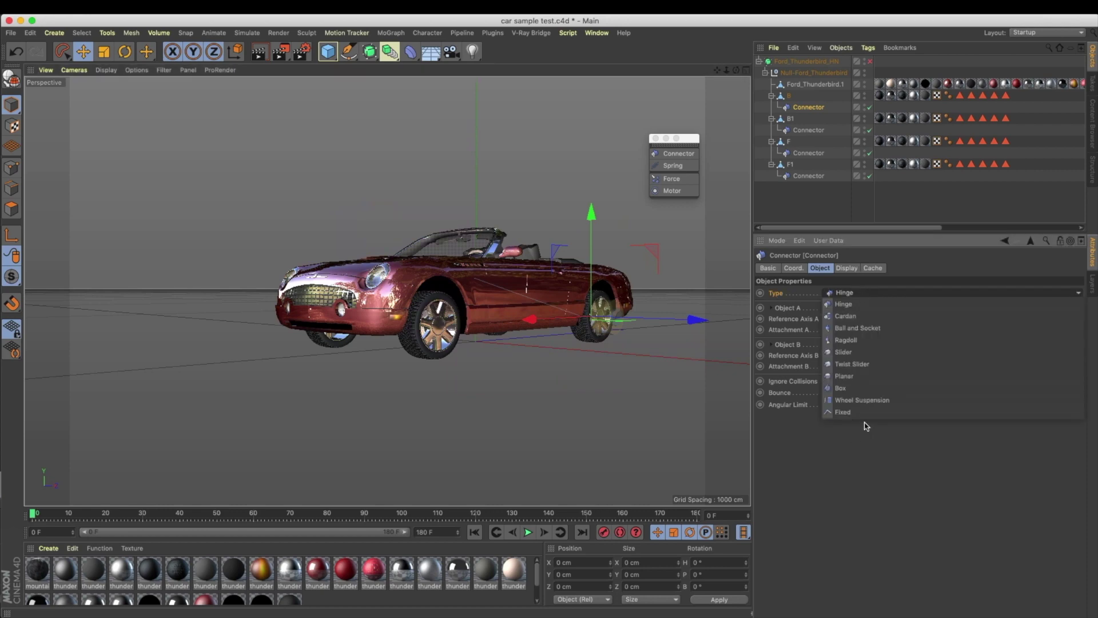
left_click(867, 464)
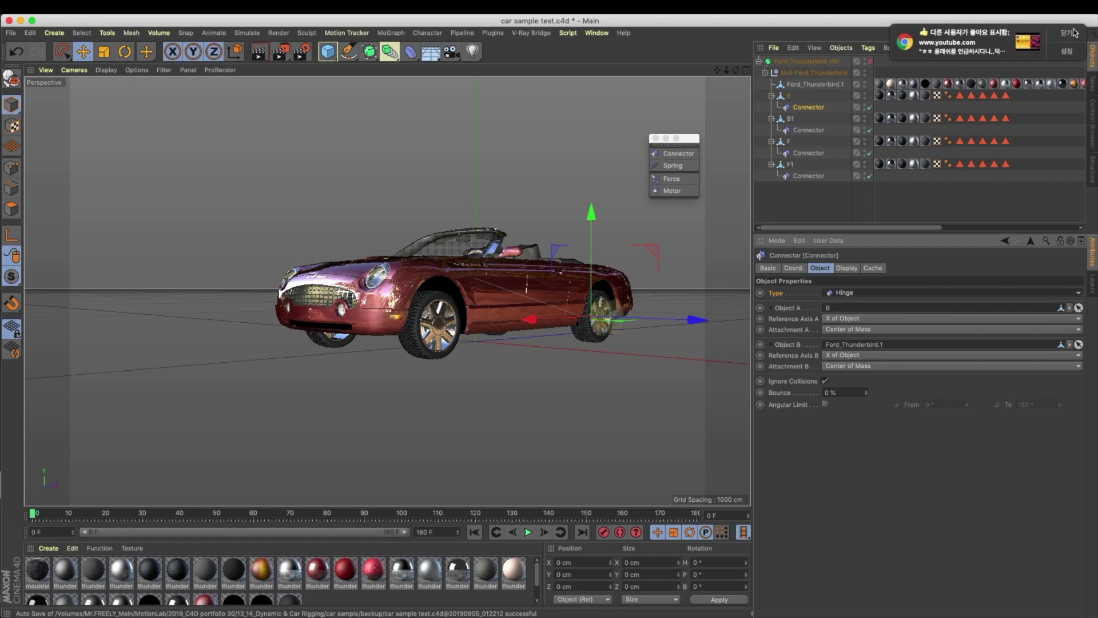
left_click_drag(572, 306, 537, 286, "alt")
scroll(552, 314, "down", 3)
scroll(551, 314, "up", 5)
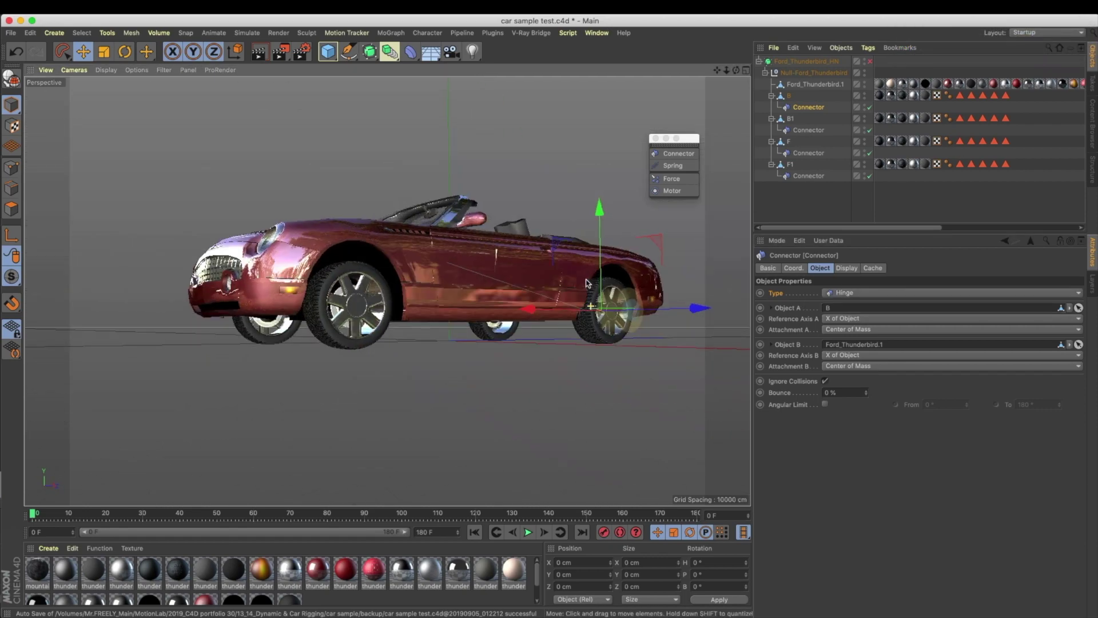
Step: For wheel B1's Connector, assign B1 as Object A and Ford_Thunderbird.1 as Object B
left_click(808, 130)
left_click_drag(606, 252, 573, 312, "alt")
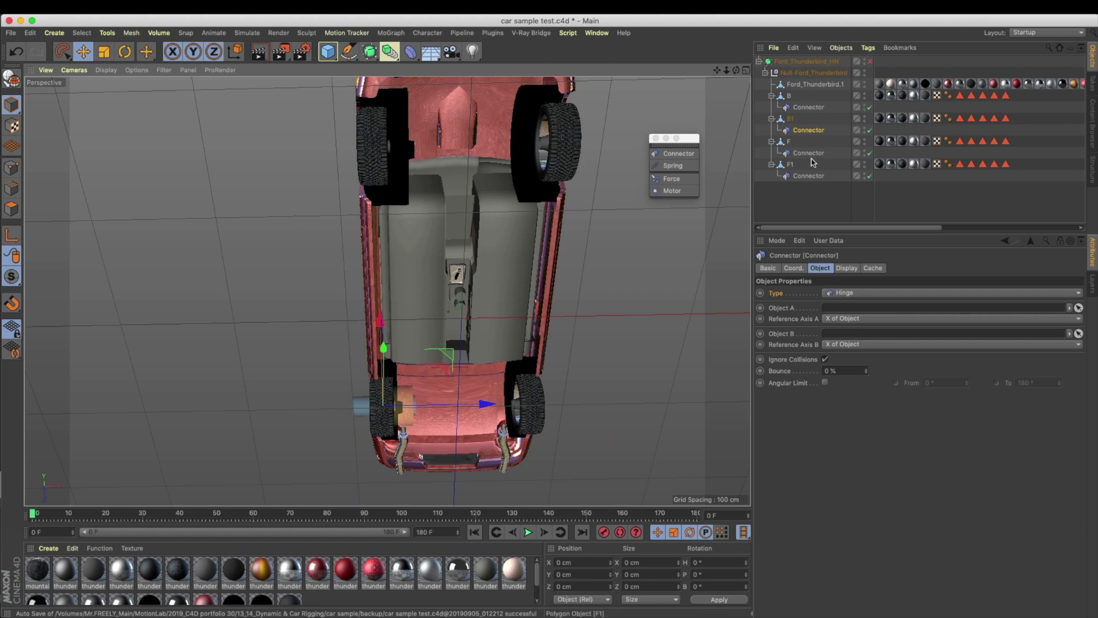
left_click_drag(783, 121, 846, 309)
left_click_drag(803, 86, 848, 346)
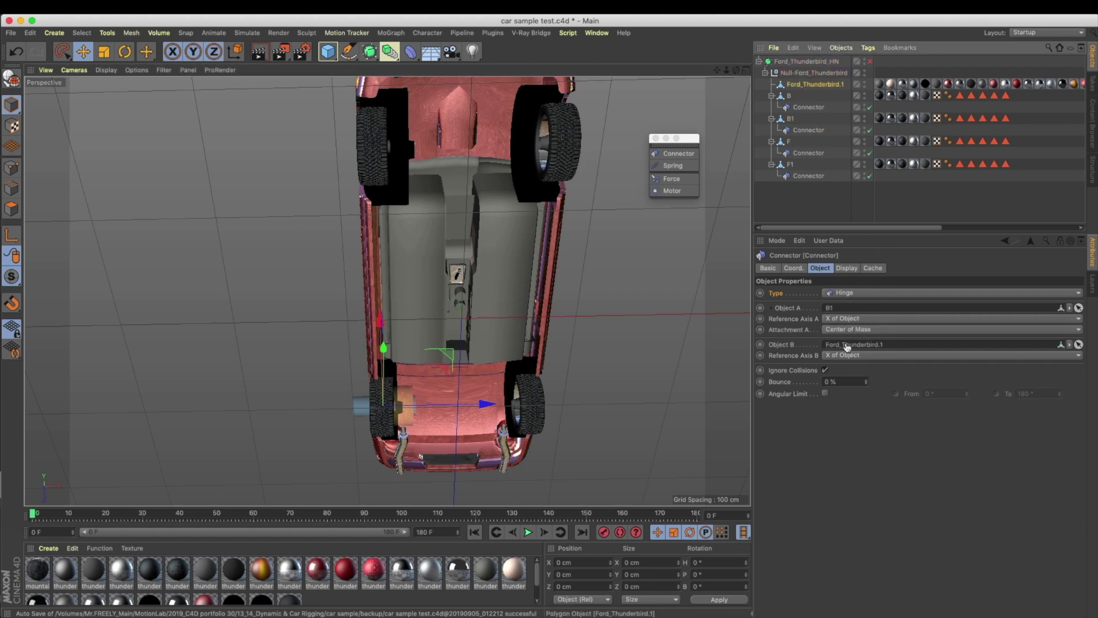
Step: For the Connectors of wheels F and F1, assign each one's own wheel as Object A and Ford_Thunderbird.1 as Object B
left_click(826, 153)
left_click_drag(816, 86, 862, 345)
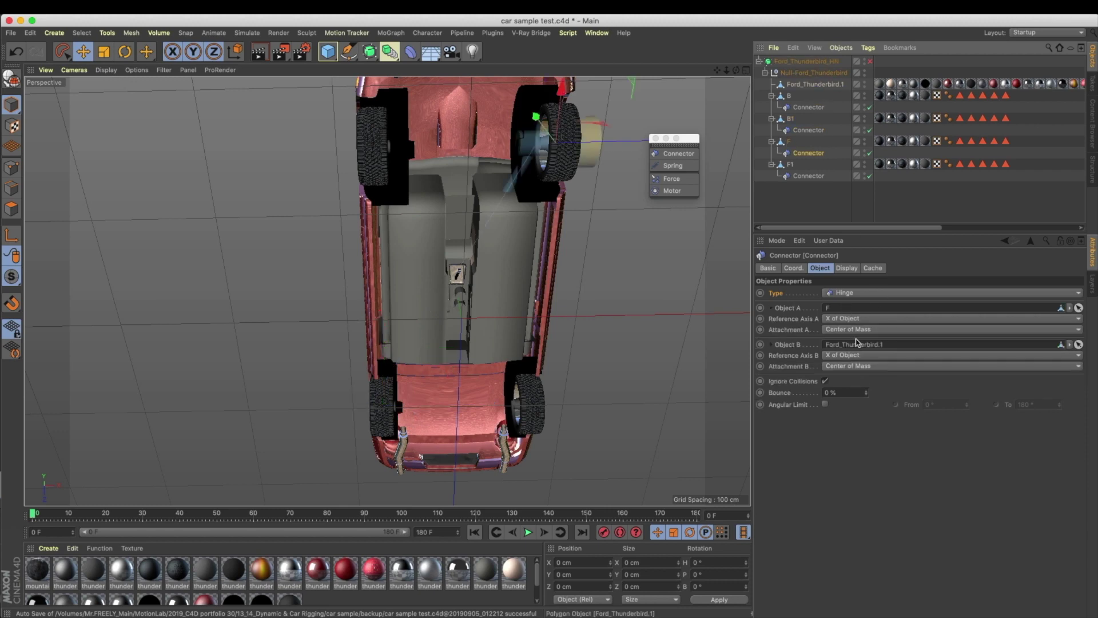
left_click(808, 175)
left_click_drag(791, 167, 844, 346)
Step: Examine the rigged car from underneath and from above its front corner
left_click_drag(458, 217, 444, 311, "alt")
left_click_drag(512, 300, 426, 343, "alt")
right_click_drag(595, 230, 559, 246, "alt")
left_click_drag(559, 246, 562, 253, "alt")
right_click_drag(562, 247, 600, 225, "alt")
mouse_move(564, 228)
left_mouse_down("alt")
mouse_move(554, 239)
mouse_move(548, 222)
left_mouse_up("alt")
right_click_drag(548, 222, 571, 243, "alt")
middle_click_drag(571, 243, 569, 260, "alt")
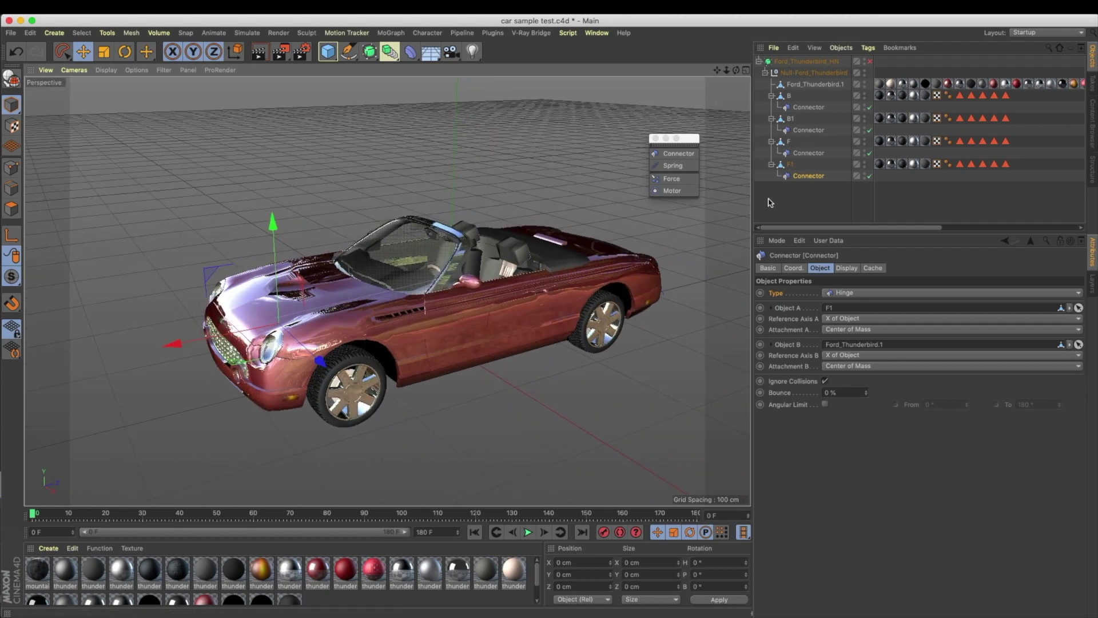
Step: Add four Motor objects as children of the car body Ford_Thunderbird.1
left_click(828, 86)
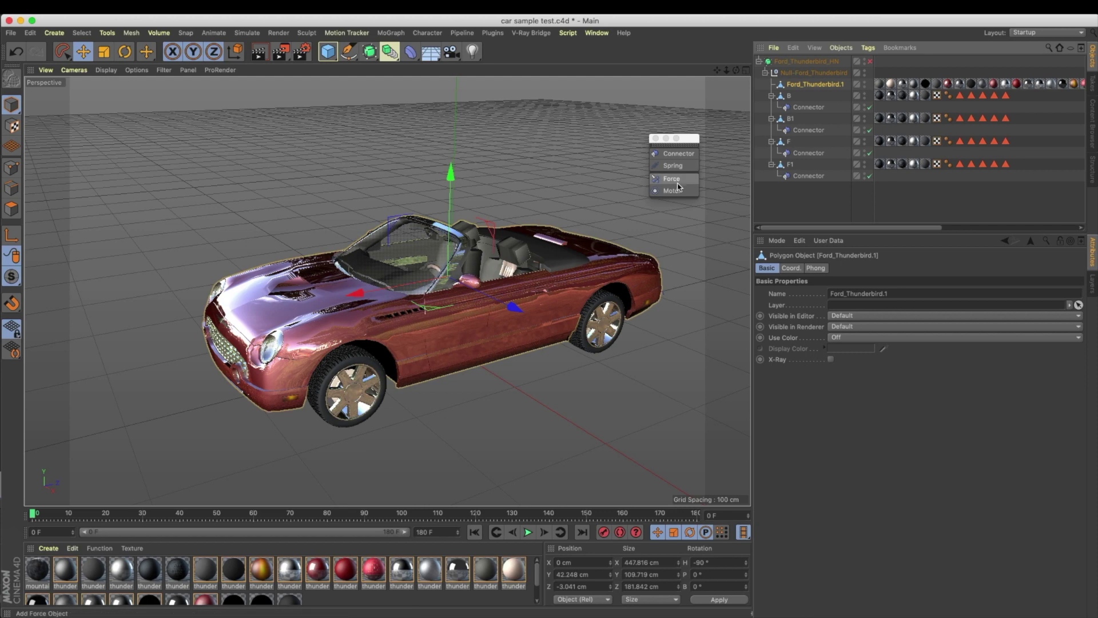
left_click(673, 192)
left_click(814, 84)
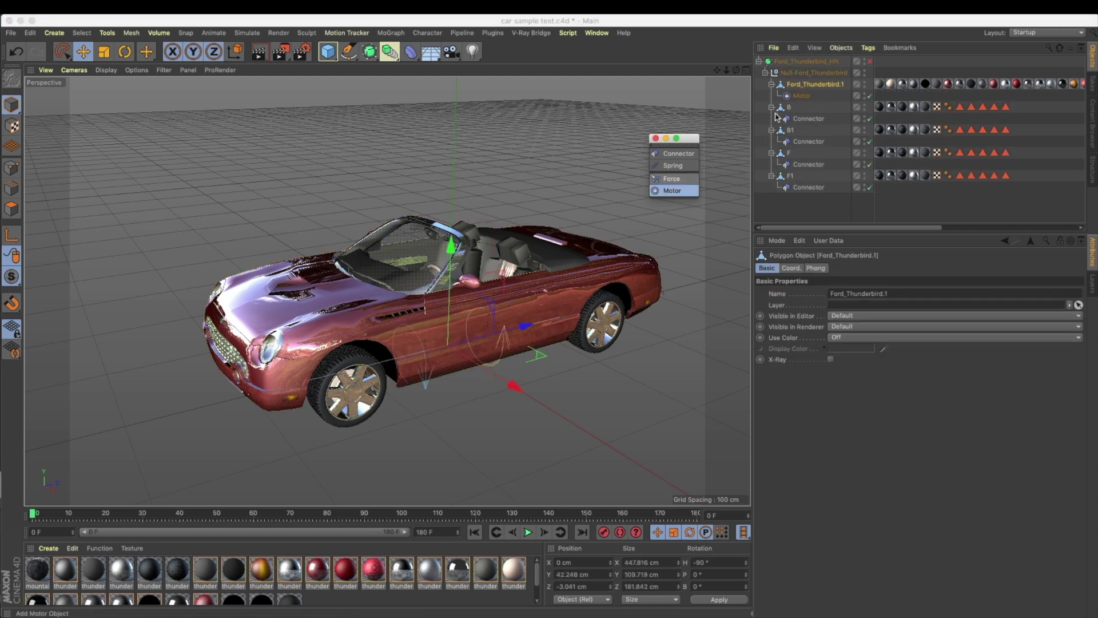
left_click(672, 191)
left_click(673, 191)
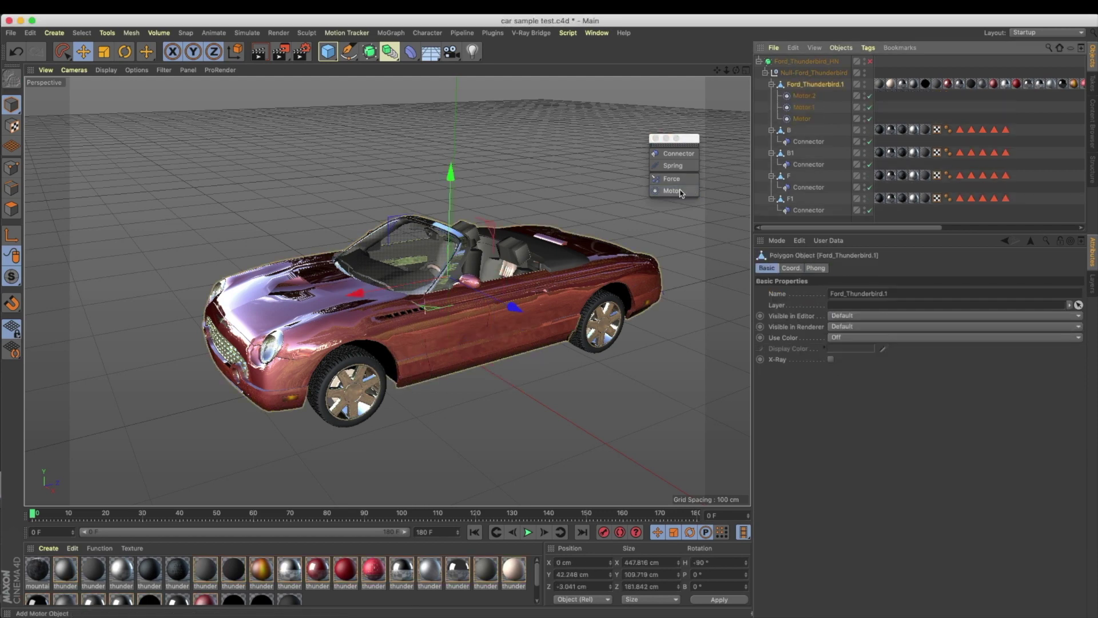
left_click(673, 191)
Step: Remove the number suffixes from the names Motor.3, Motor.2 and Motor.1 so each reads Motor
double_click(811, 96)
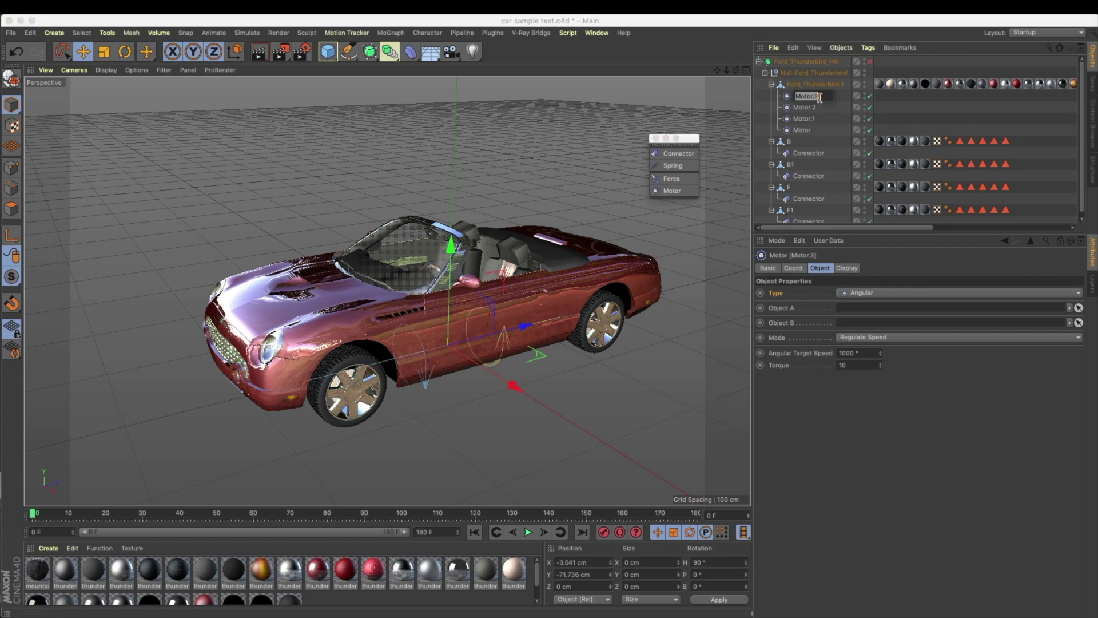
left_click(822, 98)
left_click(817, 98)
double_click(818, 97)
key("BackSpace")
key("BackSpace")
double_click(815, 108)
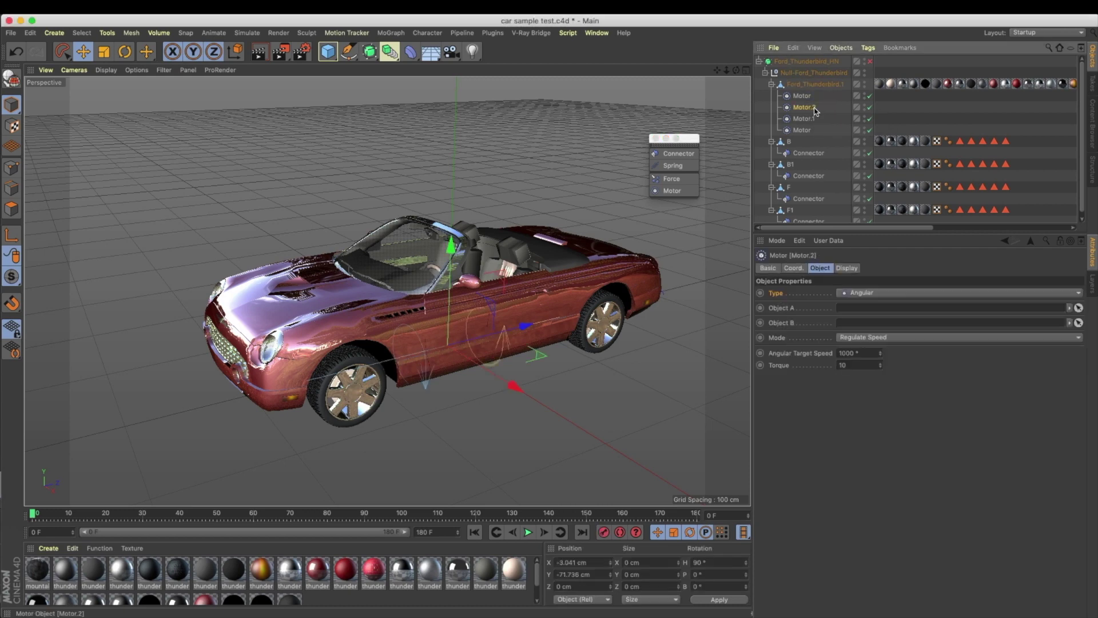
key("BackSpace")
key("BackSpace")
double_click(822, 119)
key("BackSpace")
key("BackSpace")
Step: Rename the four motors in order as B_Motor, B_1_Motor, F_Motor and F_1_Motor
left_click(810, 106)
double_click(808, 98)
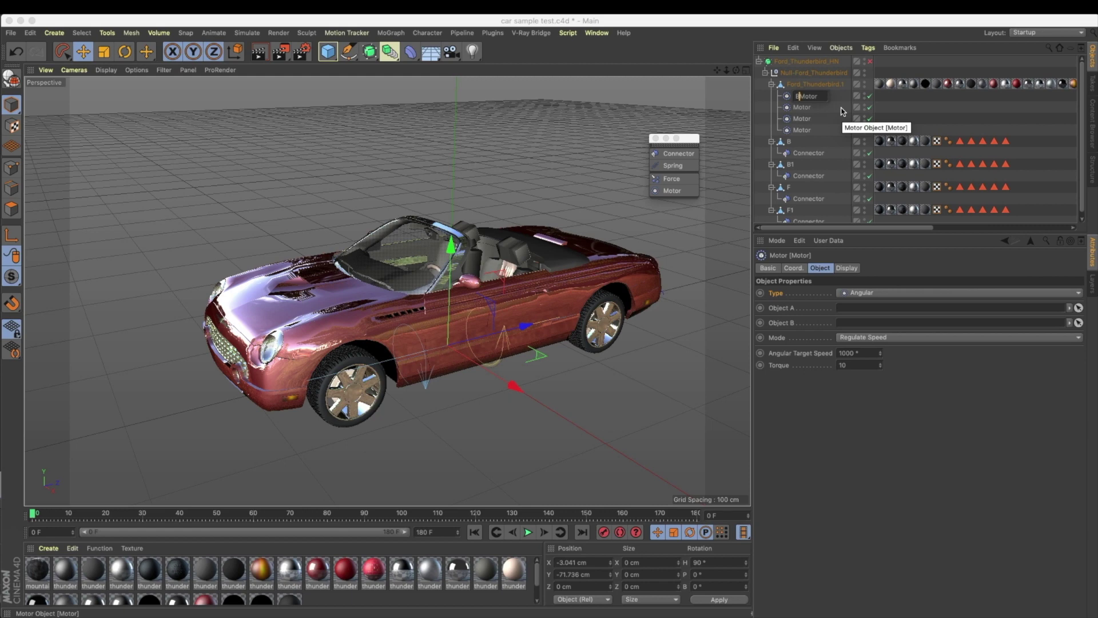
type("_")
key("Return")
key("Tab")
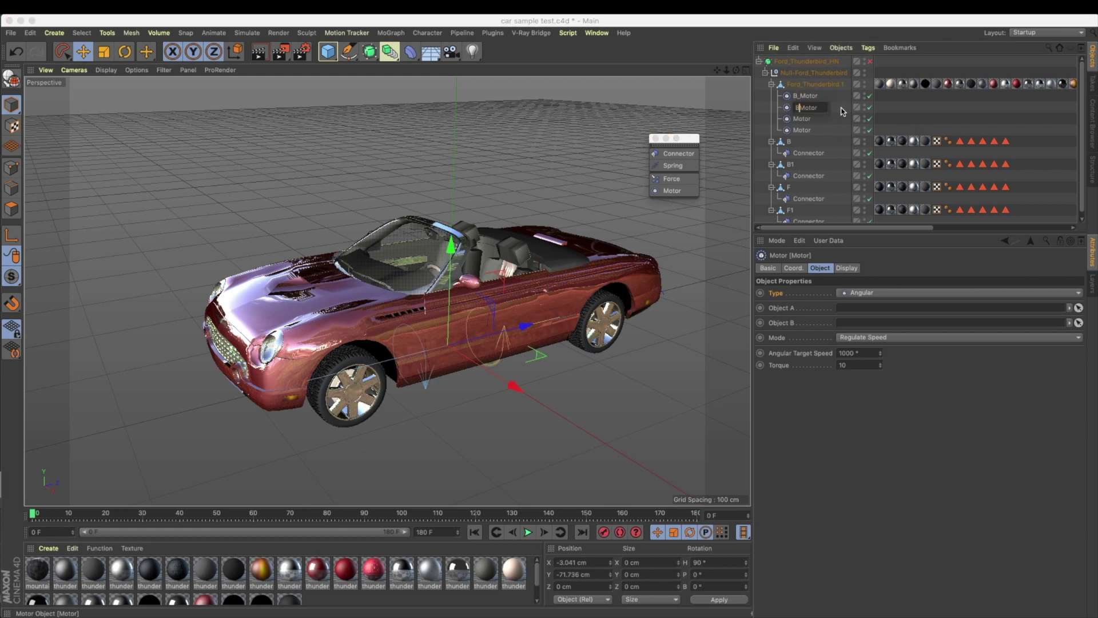
type("B_1_Motor")
key("Tab")
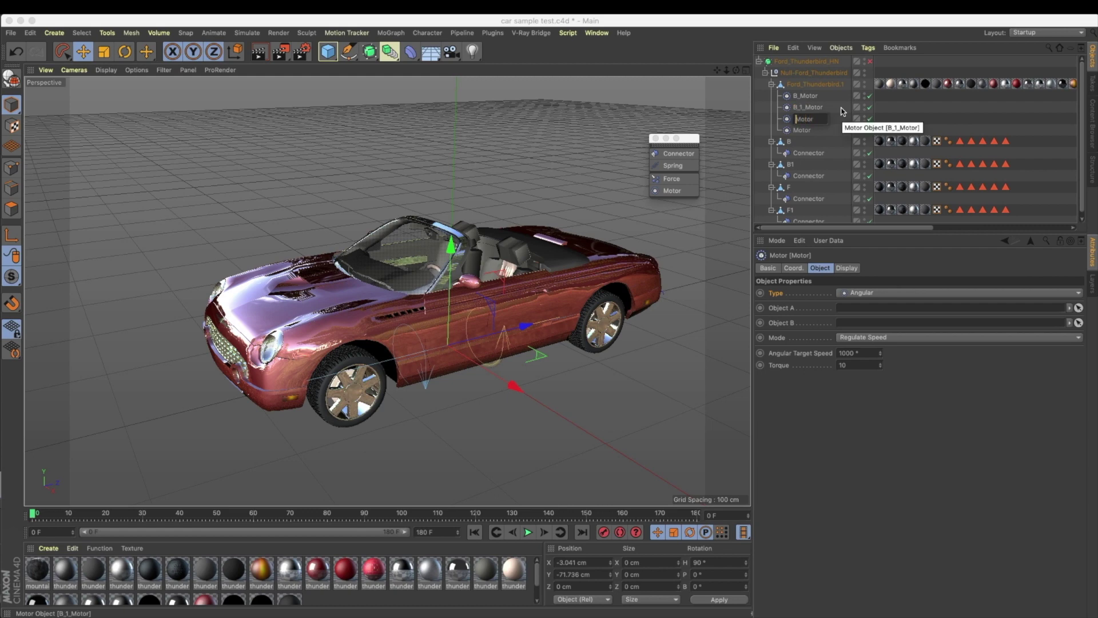
key("Tab")
key("Left")
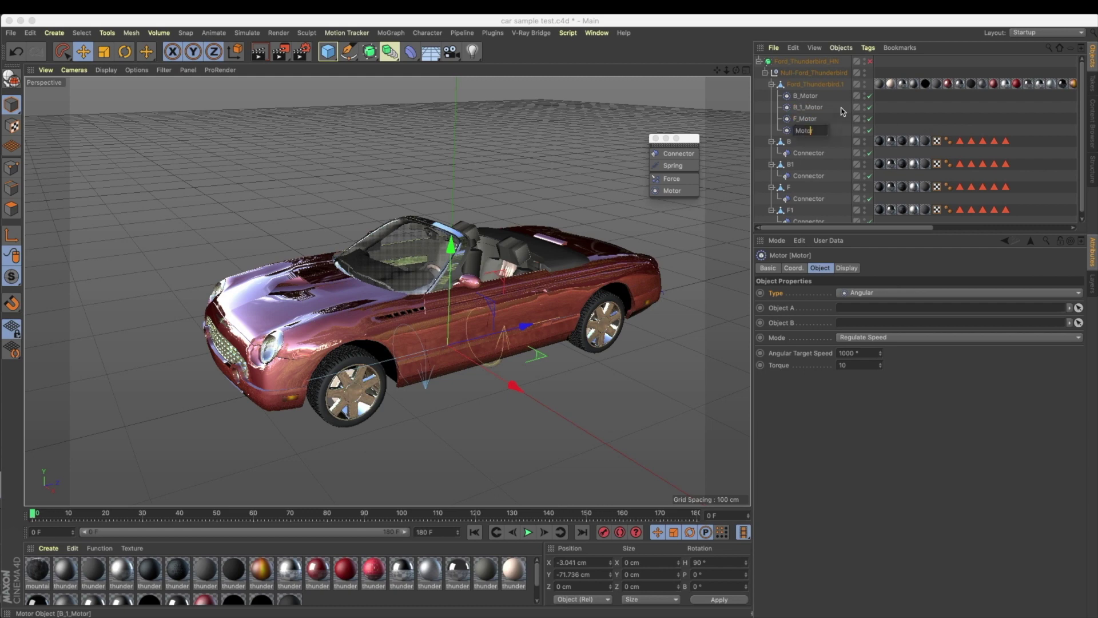
type("1_")
key("Return")
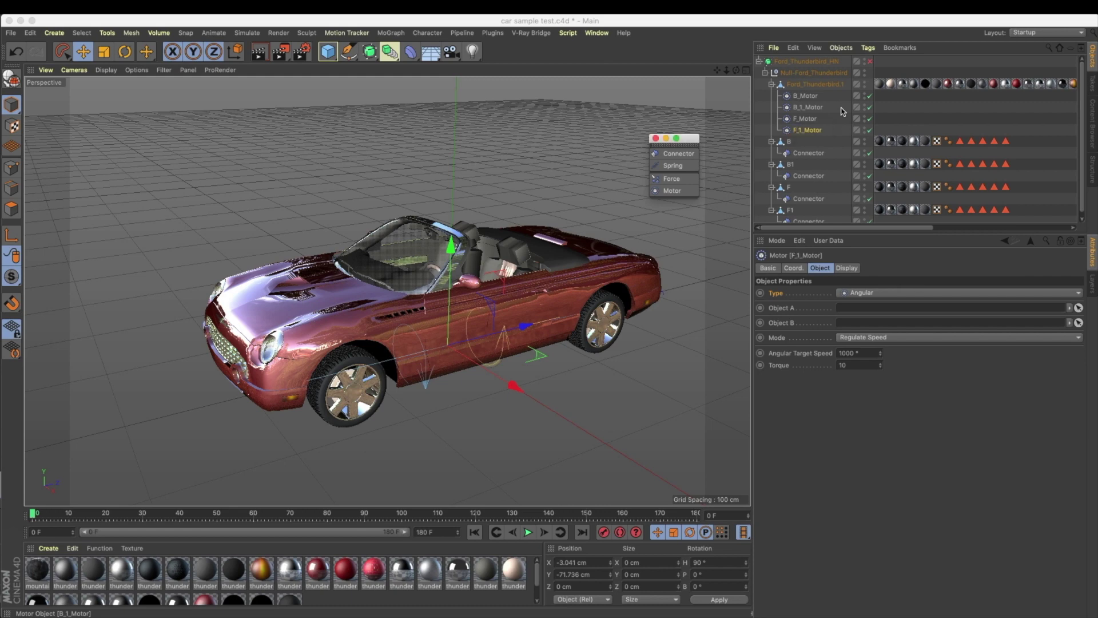
Step: Align B_Motor to the car body with Reset PSR and detach the tool list as a floating palette
left_click(817, 97)
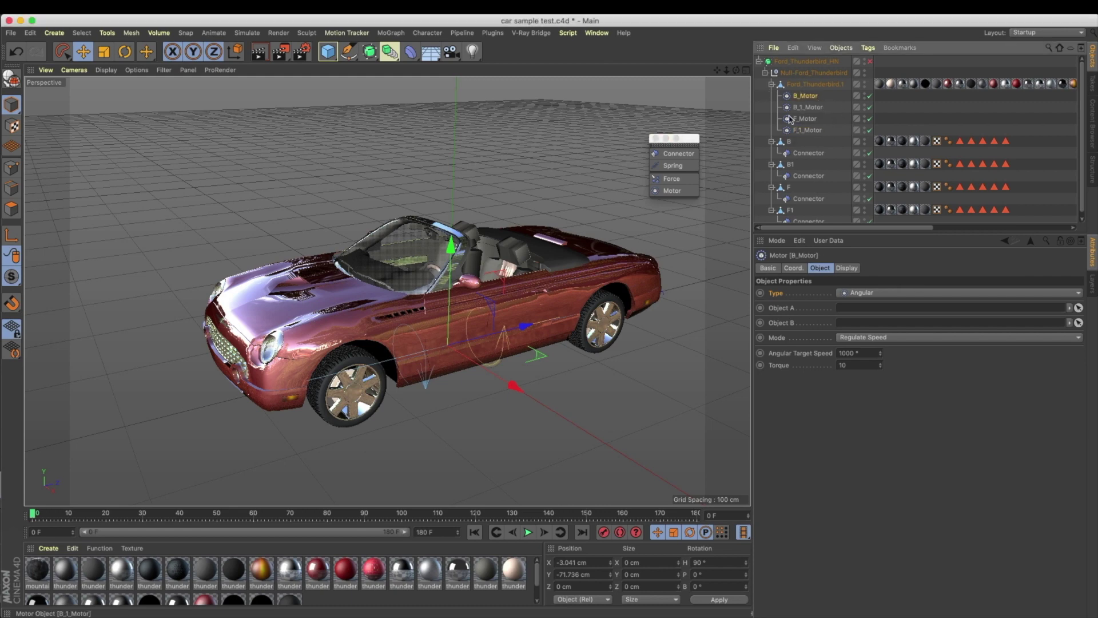
left_click(108, 34)
left_click(118, 42)
left_click(143, 234)
left_click_drag(149, 35, 650, 77)
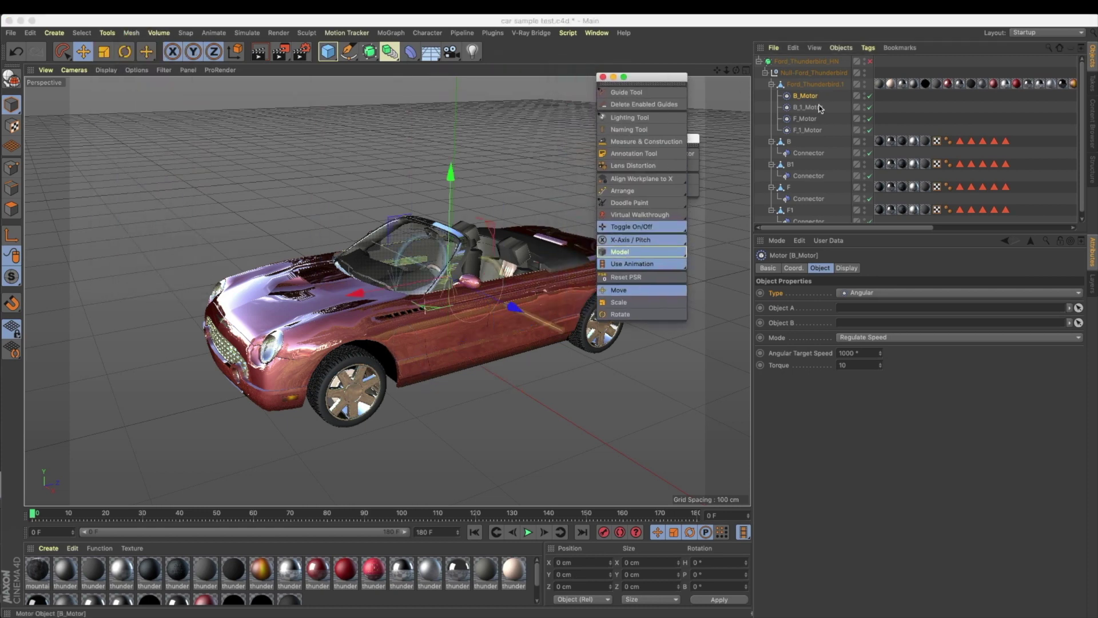
Step: Align B_1_Motor, F_Motor and F_1_Motor to the car body with Reset PSR and close the floating tool palette
left_click(812, 108)
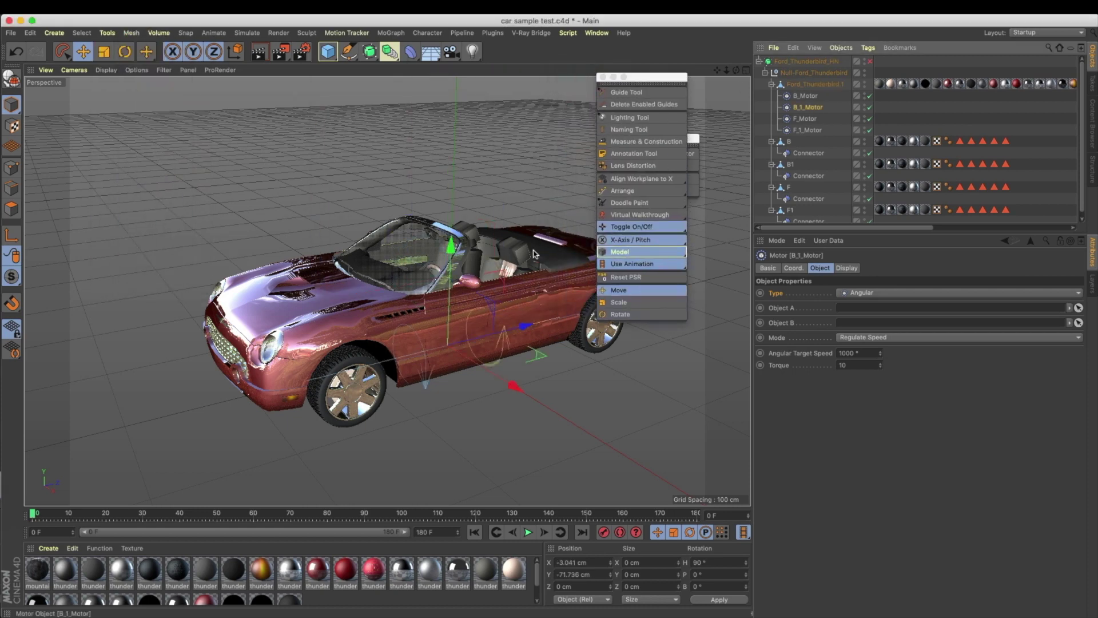
left_click(633, 278)
left_click(806, 118)
left_click(605, 278)
left_click(797, 131)
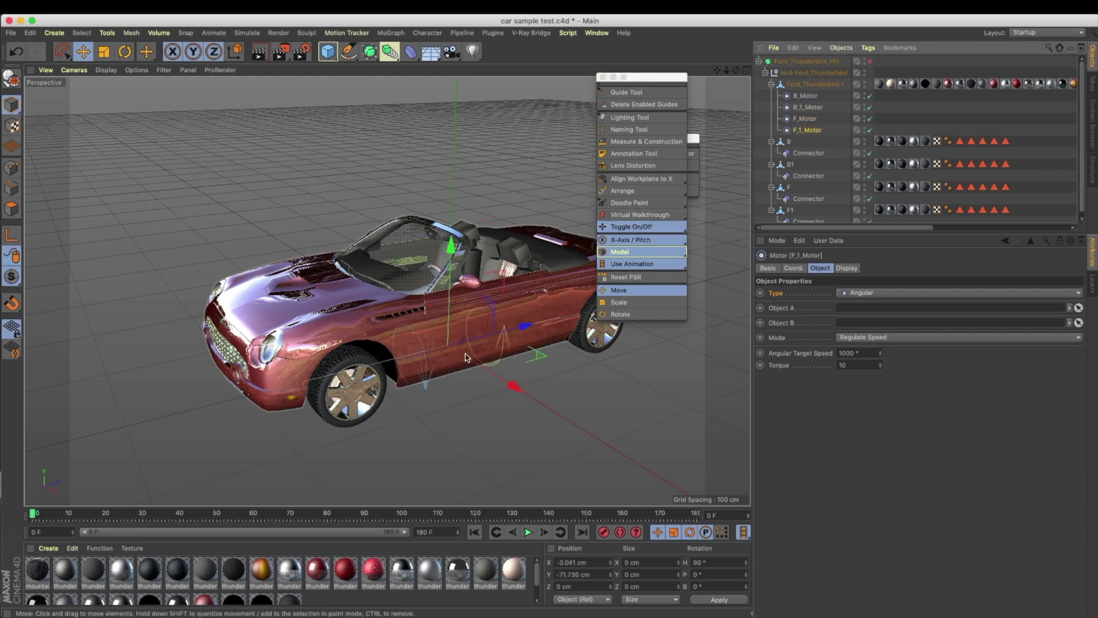
left_click(626, 277)
left_click(603, 77)
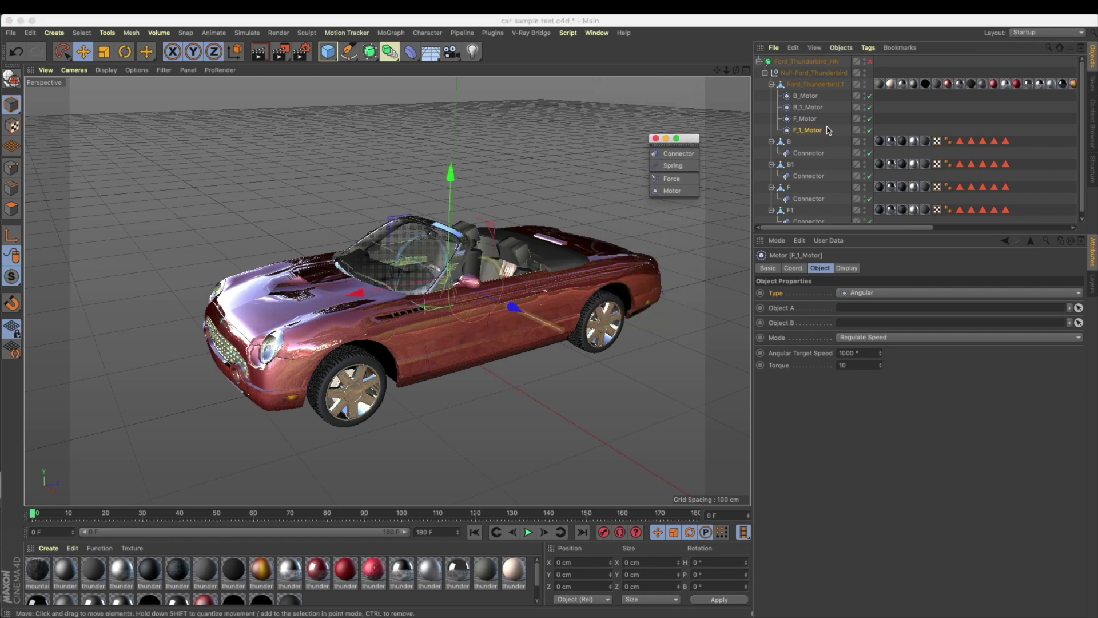
Step: Set B_Motor's Object A to the wheel B and its Object B to the body Ford_Thunderbird.1
left_click(808, 96)
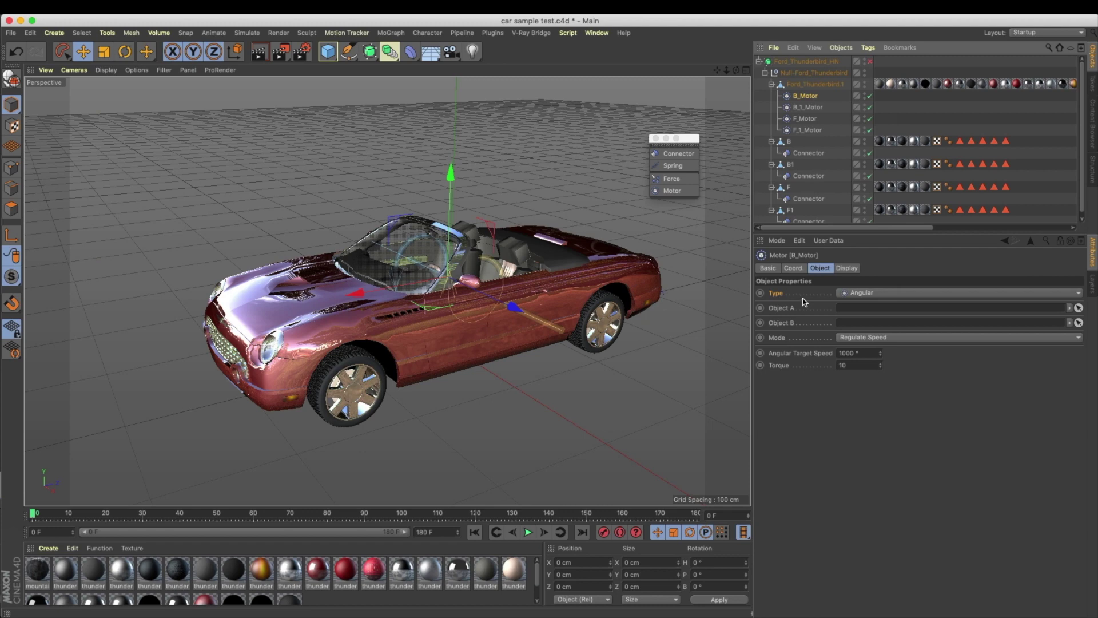
left_click(882, 294)
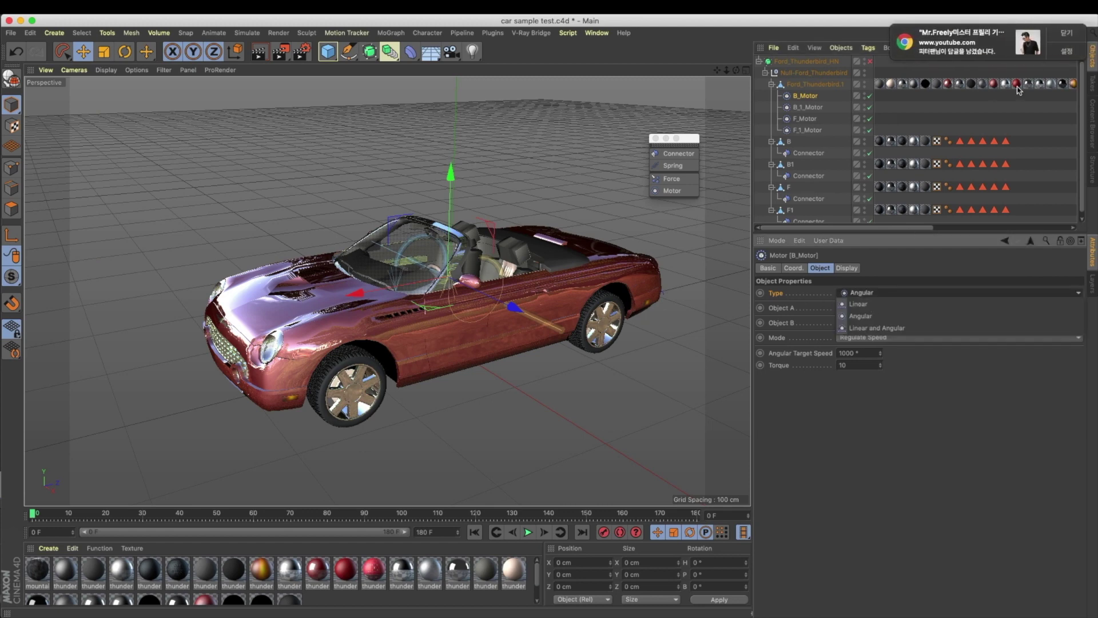
left_click(1068, 35)
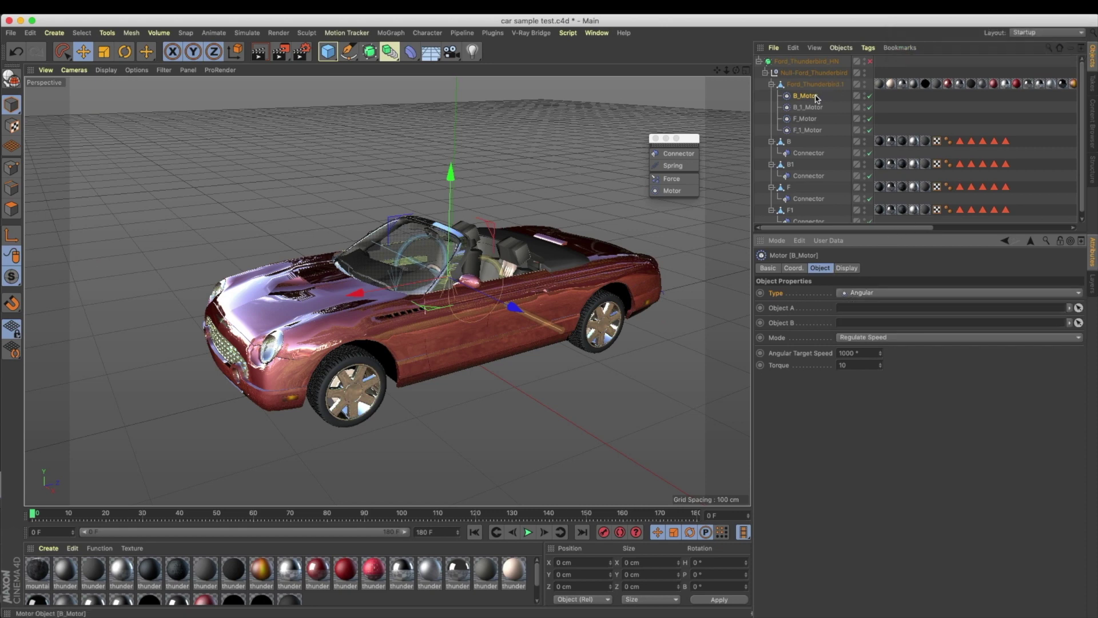
left_click_drag(790, 145, 885, 201)
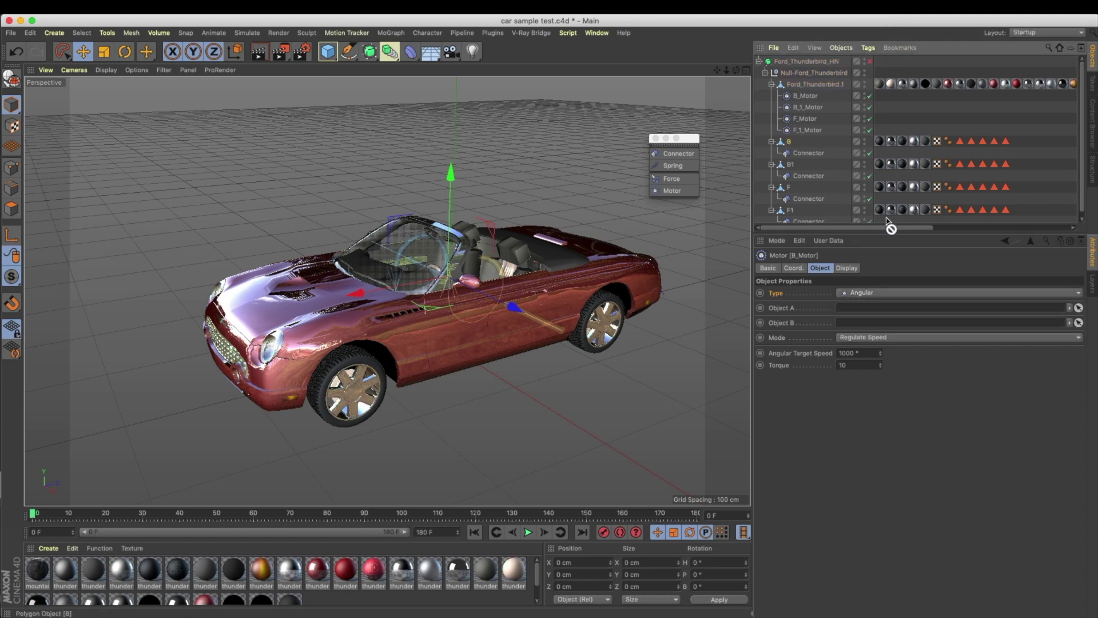
left_click_drag(868, 312, 869, 310)
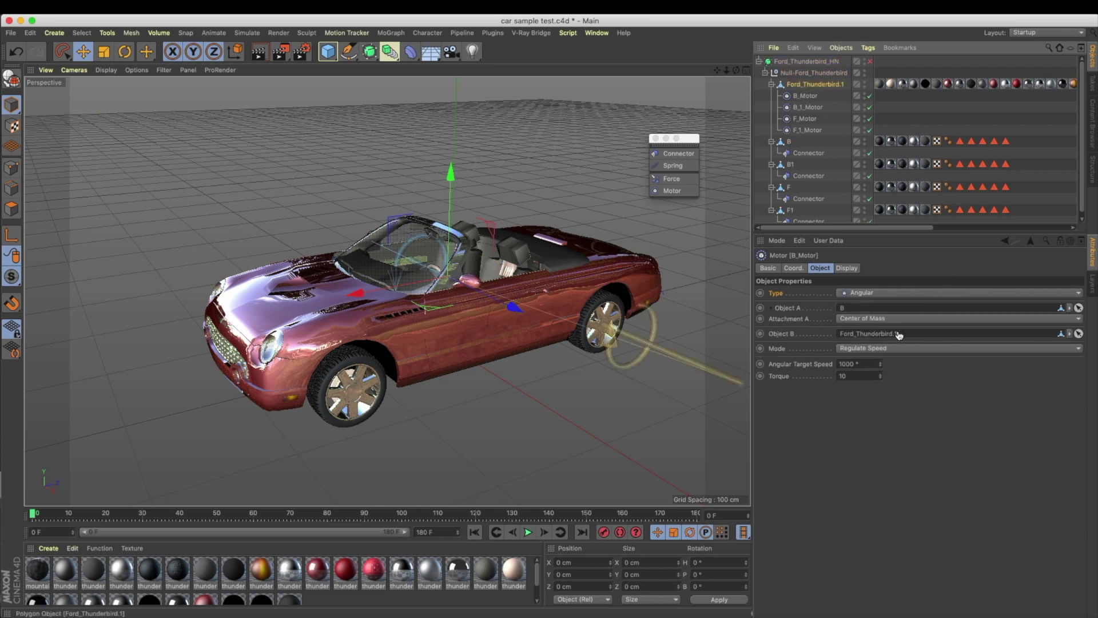
left_click_drag(899, 335, 898, 335)
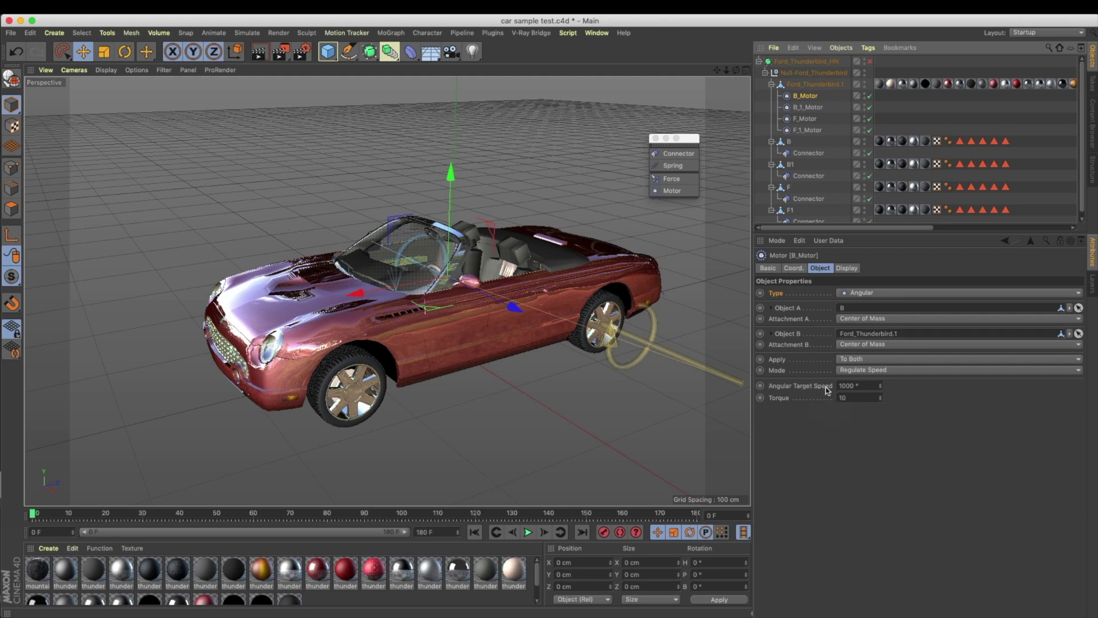
Step: Assign the matching wheel and car body as Objects A and B of B_1_Motor, and F and Ford_Thunderbird.1 for F_Motor
left_click(809, 108)
mouse_move(852, 325)
left_mouse_down()
mouse_move(853, 309)
mouse_move(854, 334)
left_mouse_up()
left_click(795, 197)
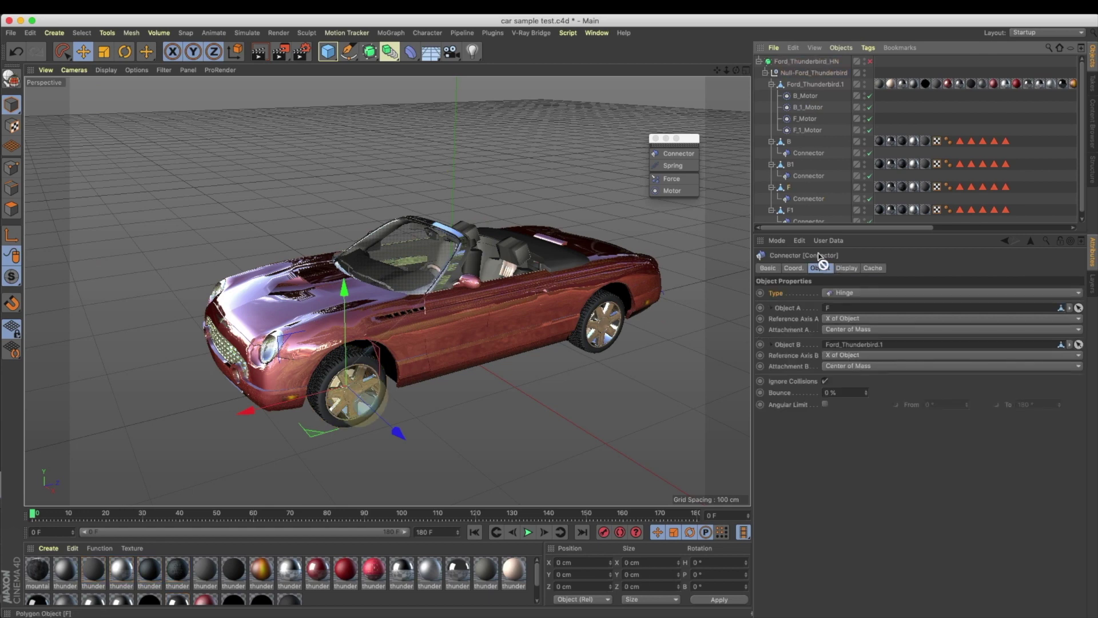
left_click(804, 117)
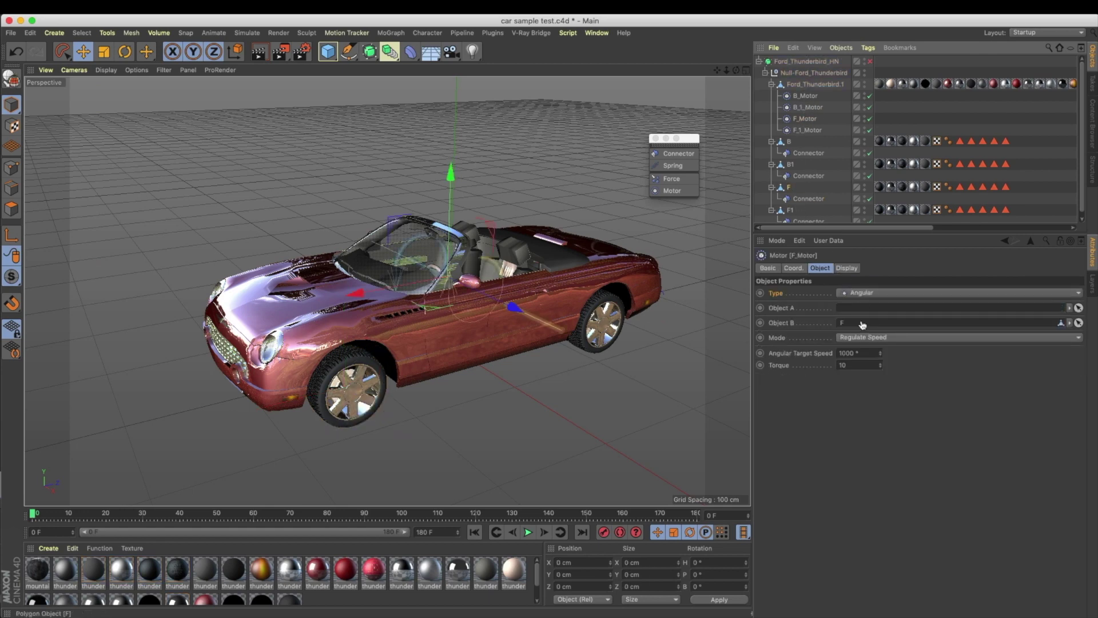
left_click_drag(862, 325, 858, 309)
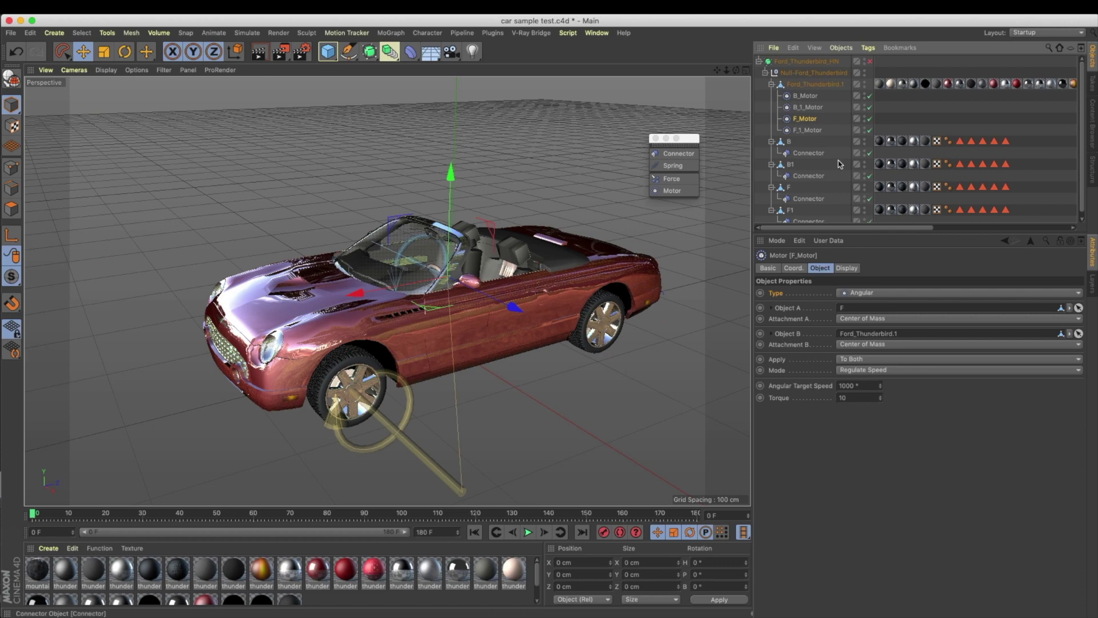
Step: Set F_1_Motor's Object A to F1 and Object B to Ford_Thunderbird.1, and select all four motors together
scroll(800, 215, "down", 1)
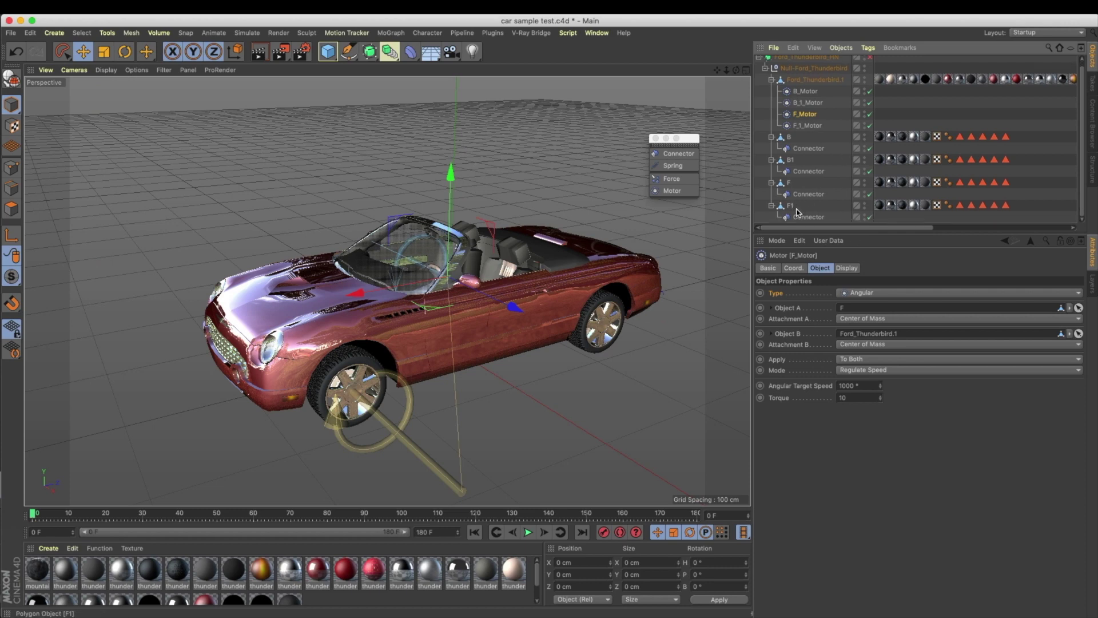
left_click(807, 125)
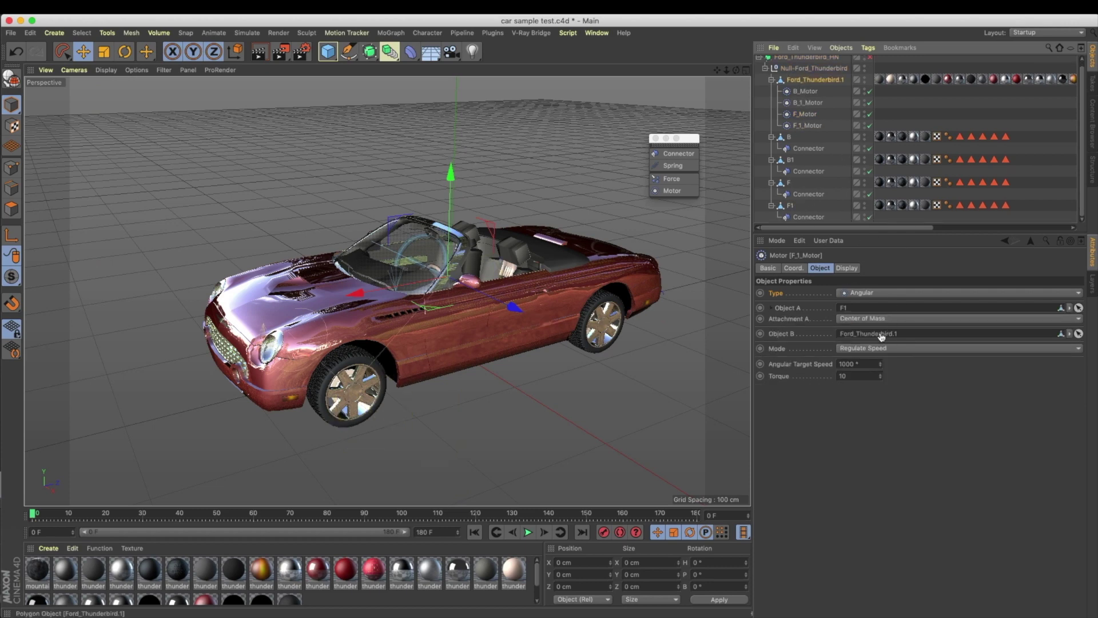
left_click(804, 115, "shift")
left_click(806, 103, "shift")
left_click(804, 91, "shift")
Step: Clear the motor selection and save the scene file
left_click_drag(469, 343, 581, 189, "alt")
left_click_drag(559, 326, 658, 317, "alt")
key("super+z")
left_click_drag(549, 183, 518, 320, "alt")
left_click(827, 183)
key("super+s")
Step: Add a Plane object and lower it beneath the car to about -149 cm in Y
left_click_drag(551, 236, 370, 204, "alt")
right_click_drag(344, 199, 440, 226, "alt")
left_click_drag(440, 226, 434, 270, "alt")
right_click_drag(434, 270, 463, 266, "alt")
left_click_drag(324, 52, 564, 109)
scroll(395, 243, "down", 5)
left_click_drag(394, 246, 393, 348)
Step: In the top view, enlarge the plane to about 5456 by 4781 cm and shift it to about -1406 cm in Z
key("F5")
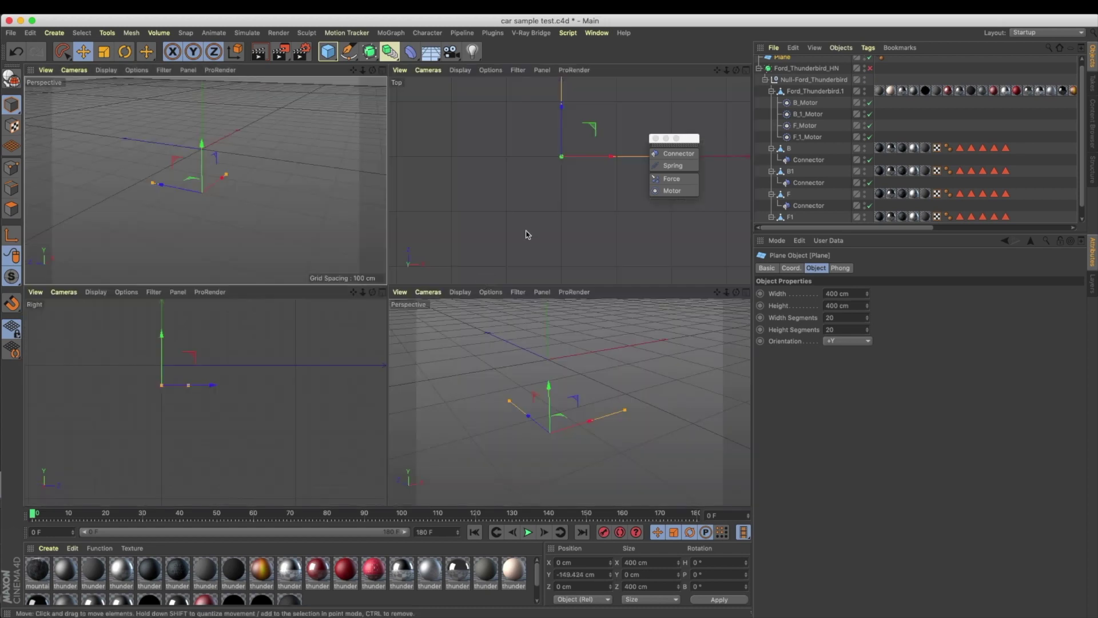
middle_click(541, 252)
scroll(521, 260, "down", 10)
left_click_drag(479, 315, 645, 315)
left_click_drag(455, 294, 456, 114)
left_click_drag(645, 314, 766, 314)
left_click_drag(455, 113, 456, 43)
left_click_drag(452, 210, 455, 372)
Step: Back in the perspective view, shift the ground plane along Z to about -974 cm
middle_click(255, 203)
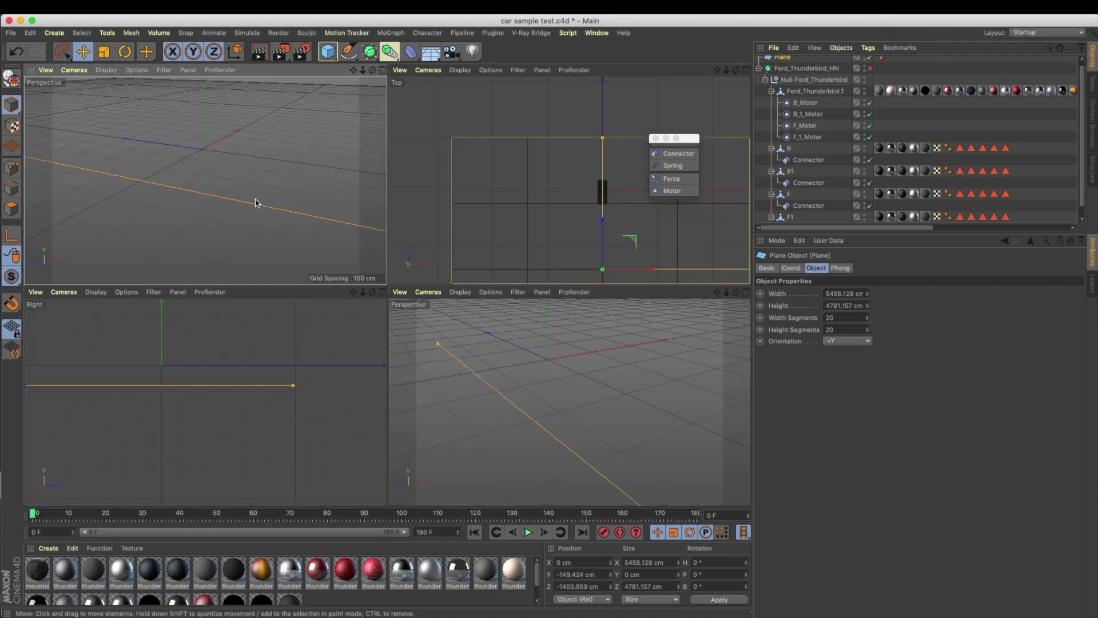
middle_click(256, 203)
mouse_move(397, 252)
left_mouse_down("alt")
mouse_move(422, 235)
mouse_move(366, 212)
mouse_move(364, 291)
left_mouse_up("alt")
middle_click_drag(515, 314, 387, 289, "alt")
mouse_move(387, 290)
left_mouse_down("alt")
mouse_move(380, 261)
mouse_move(376, 274)
left_mouse_up("alt")
scroll(519, 368, "down", 8)
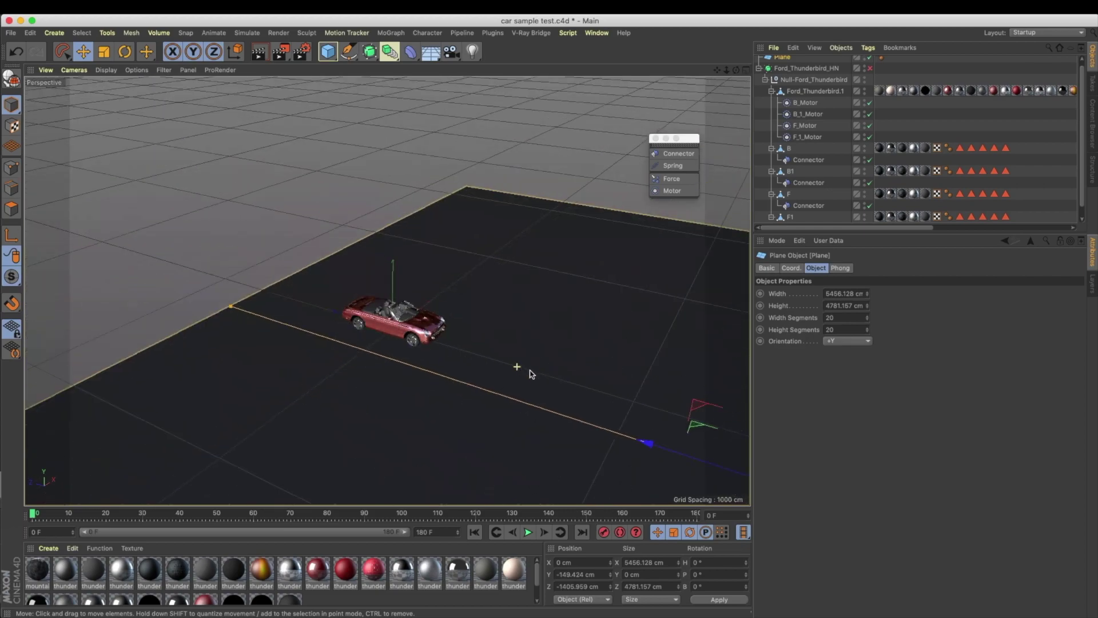
scroll(520, 367, "down", 2)
middle_click_drag(520, 367, 459, 341, "alt")
left_click_drag(599, 431, 374, 295)
scroll(433, 334, "up", 6)
mouse_move(433, 334)
left_mouse_down("alt")
mouse_move(430, 358)
mouse_move(414, 332)
left_mouse_up("alt")
scroll(415, 331, "down", 5)
left_click_drag(321, 292, 362, 309, "alt")
Step: Set the plane's width and height segments to 40 and display shaded objects with their polygon lines
left_click_drag(852, 317, 736, 318)
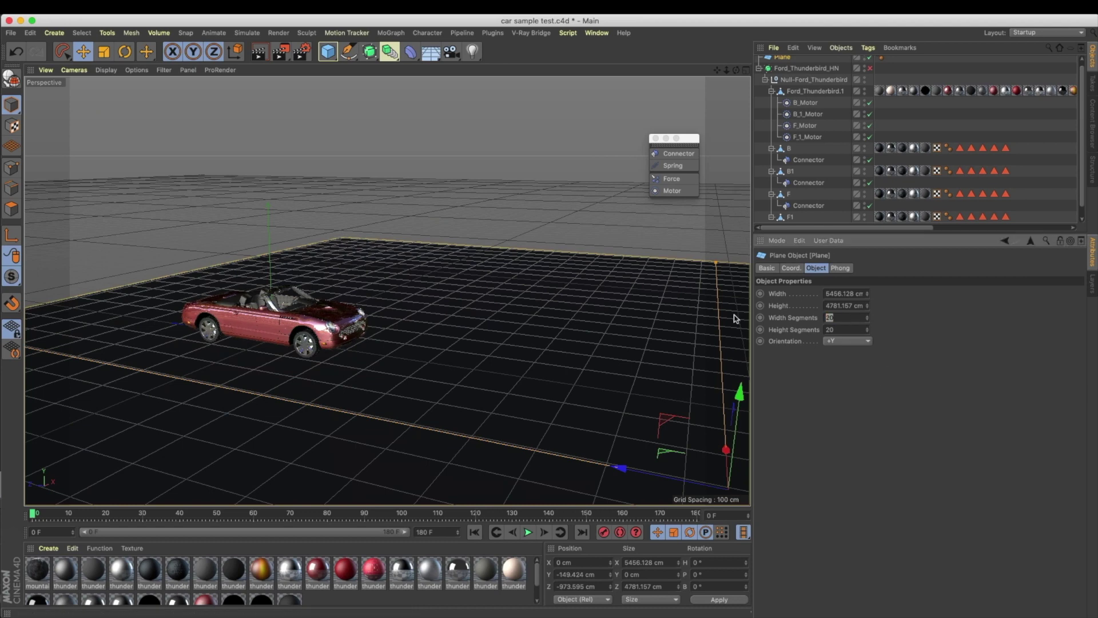
type("40")
key("Return")
left_click(102, 71)
left_click(113, 100)
left_click_drag(446, 242, 422, 313, "alt")
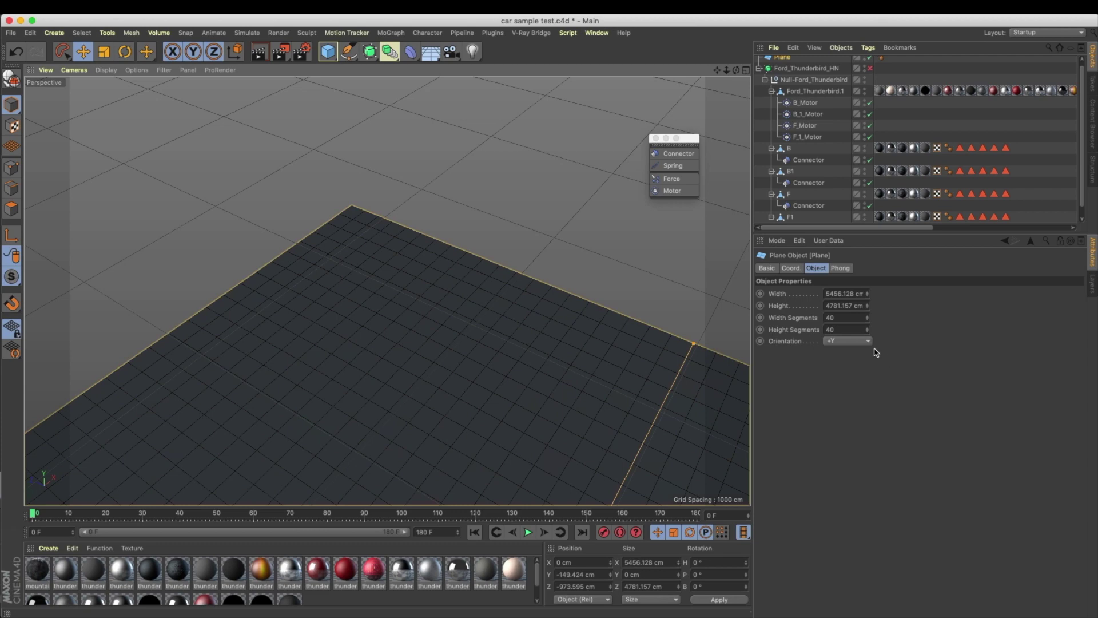
Step: Raise the plane's width and height segments to 100
left_click_drag(844, 317, 721, 307)
type("100")
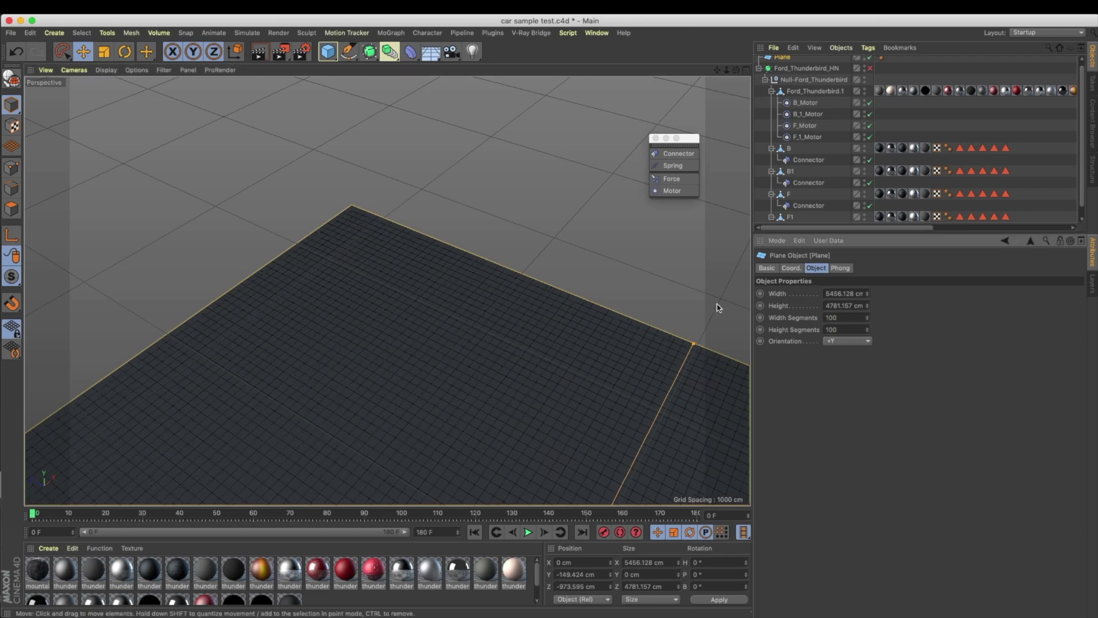
middle_click_drag(542, 376, 537, 324, "alt")
scroll(537, 324, "down", 3)
left_click_drag(537, 324, 458, 294, "alt")
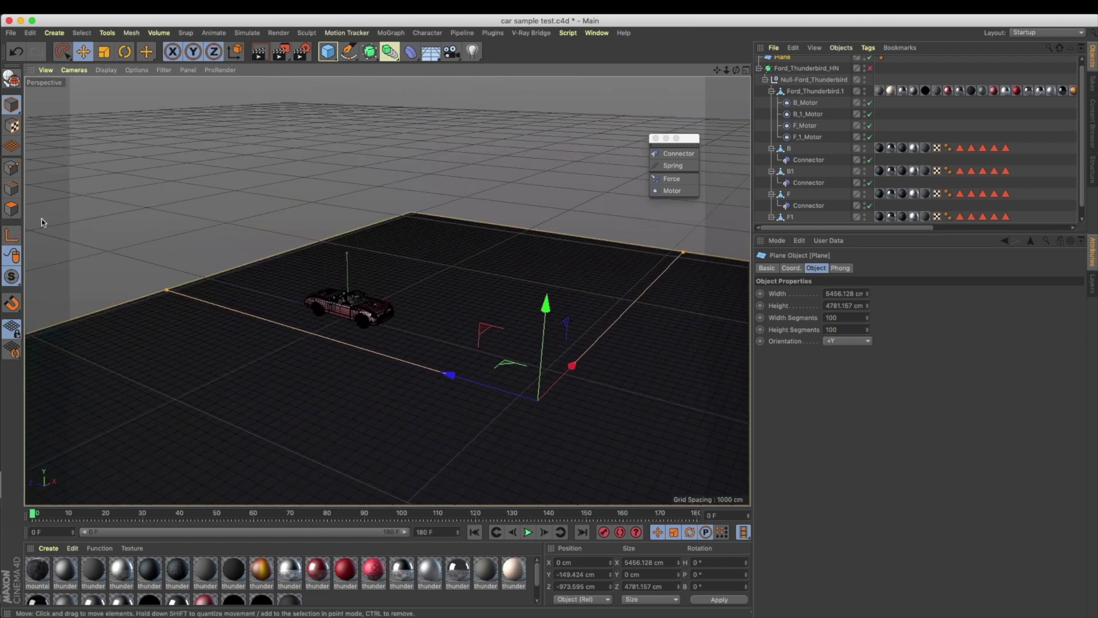
Step: Convert the plane into an editable polygon object and rename it landscape
left_click(11, 79)
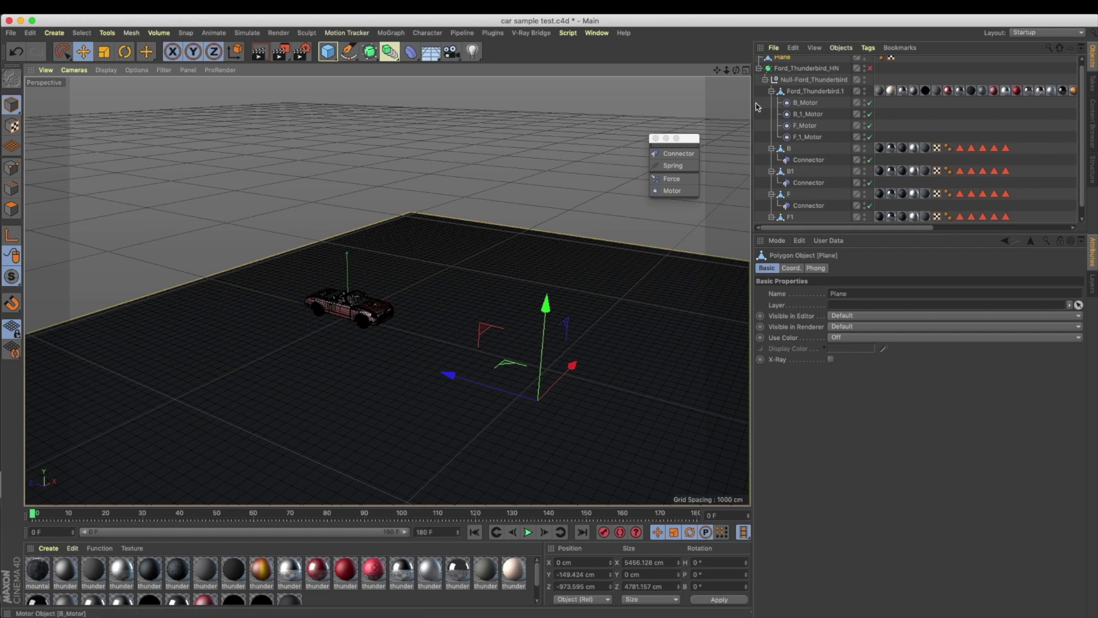
key("Return")
key("BackSpace")
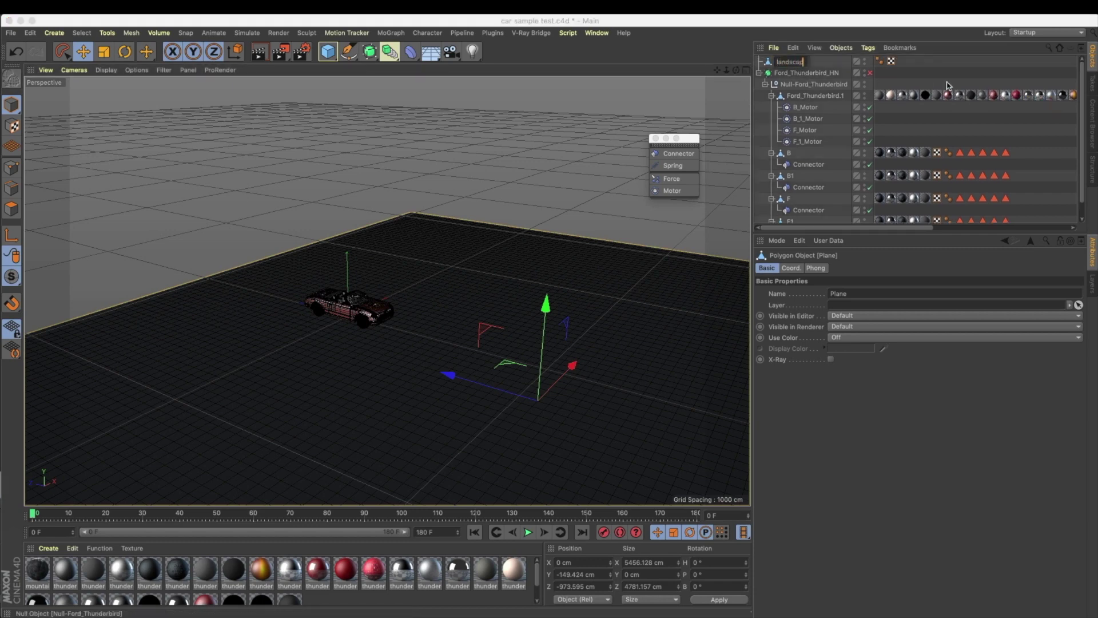
left_click(367, 292)
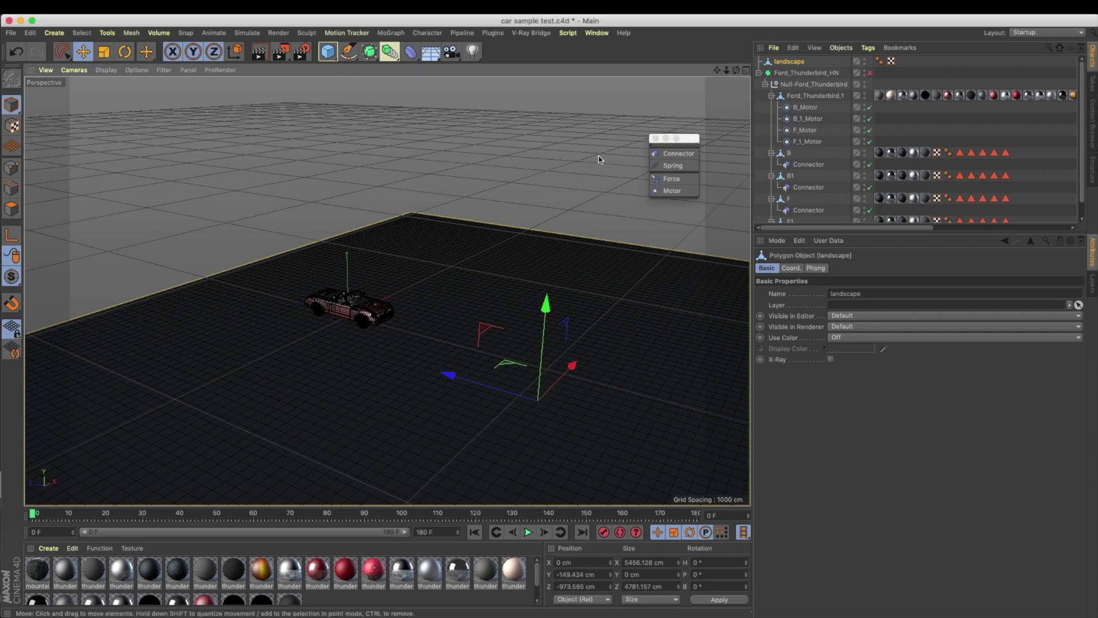
Step: Switch the landscape to point editing and activate the Brush tool
left_click_drag(327, 51, 361, 111)
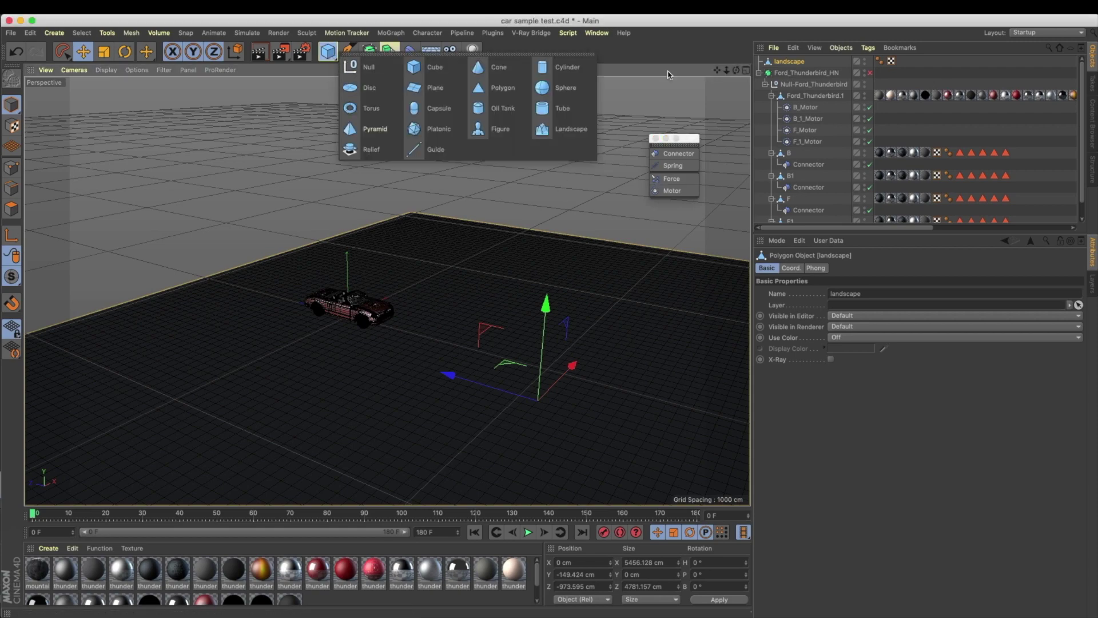
left_click(15, 172)
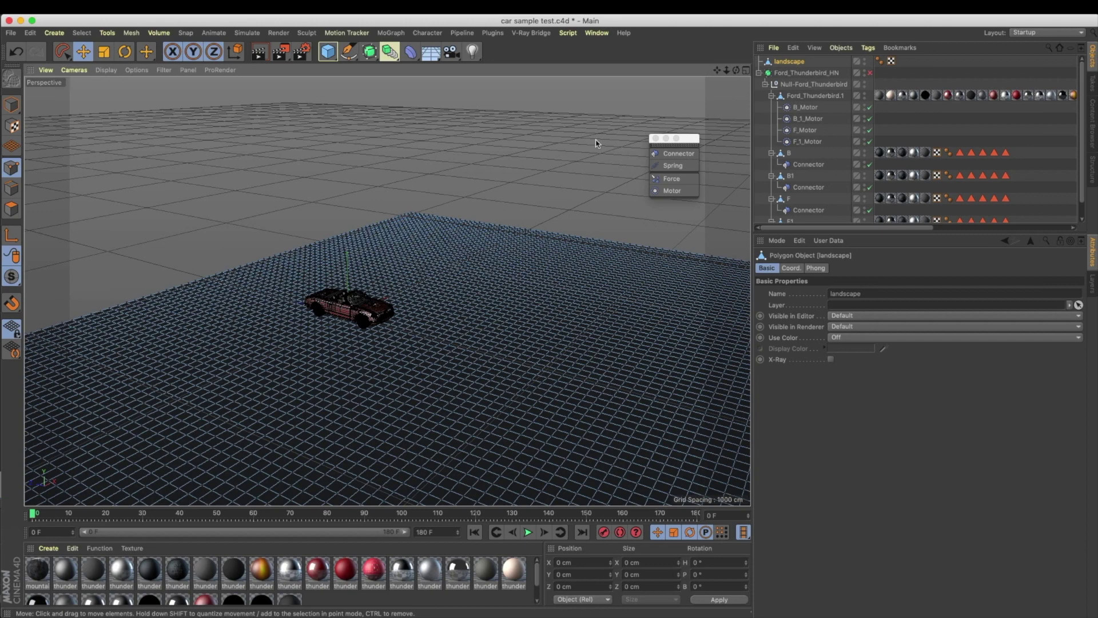
middle_click_drag(612, 200, 438, 138, "alt")
right_click(437, 138)
left_click(490, 187)
right_click(474, 152)
left_click(509, 226)
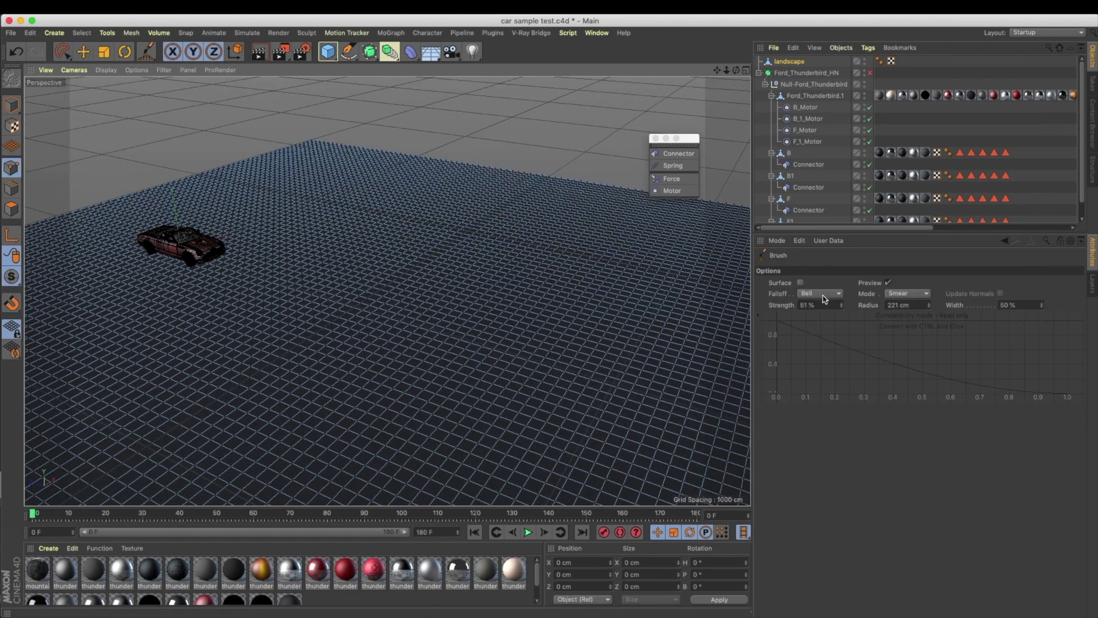
Step: Set the brush to Surface mode with 30 % strength and raise hills along the far edge of the landscape
left_click(899, 294)
left_click(900, 328)
left_click_drag(722, 325, 688, 323, "alt")
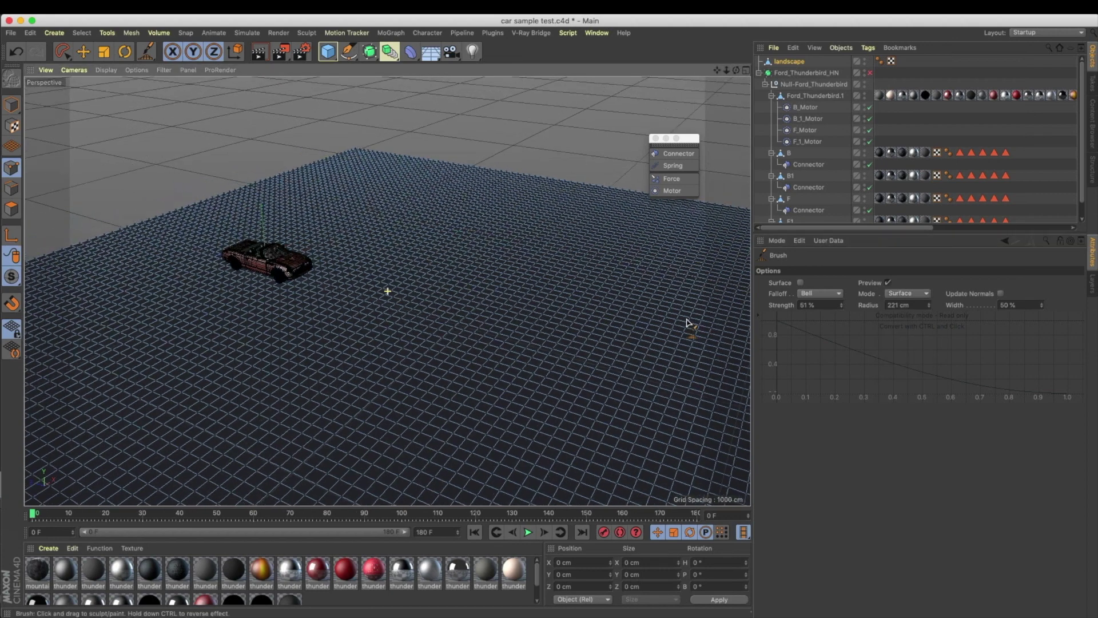
left_click(825, 306)
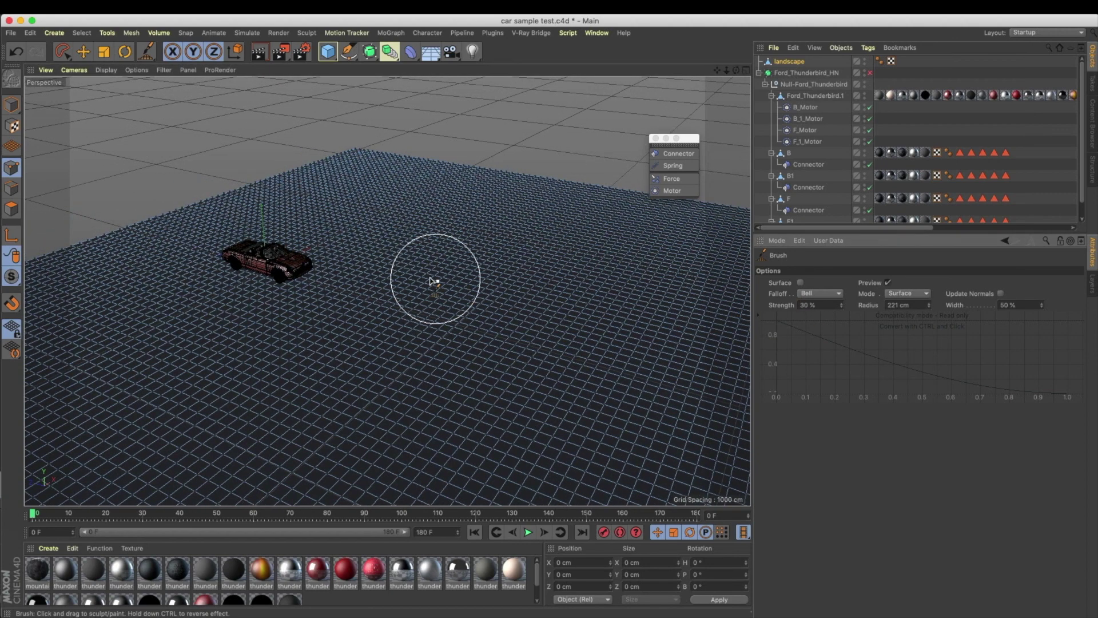
left_click_drag(367, 241, 321, 241, "alt")
mouse_move(265, 203)
left_mouse_down()
mouse_move(400, 134)
mouse_move(116, 236)
left_mouse_up()
mouse_move(400, 215)
left_mouse_down("alt")
mouse_move(438, 207)
mouse_move(453, 233)
mouse_move(568, 226)
left_mouse_up("alt")
left_click_drag(476, 256, 524, 234, "alt")
Step: Set the brush radius to 500 cm and sculpt broad hills around the remaining edges of the landscape
left_click(814, 303)
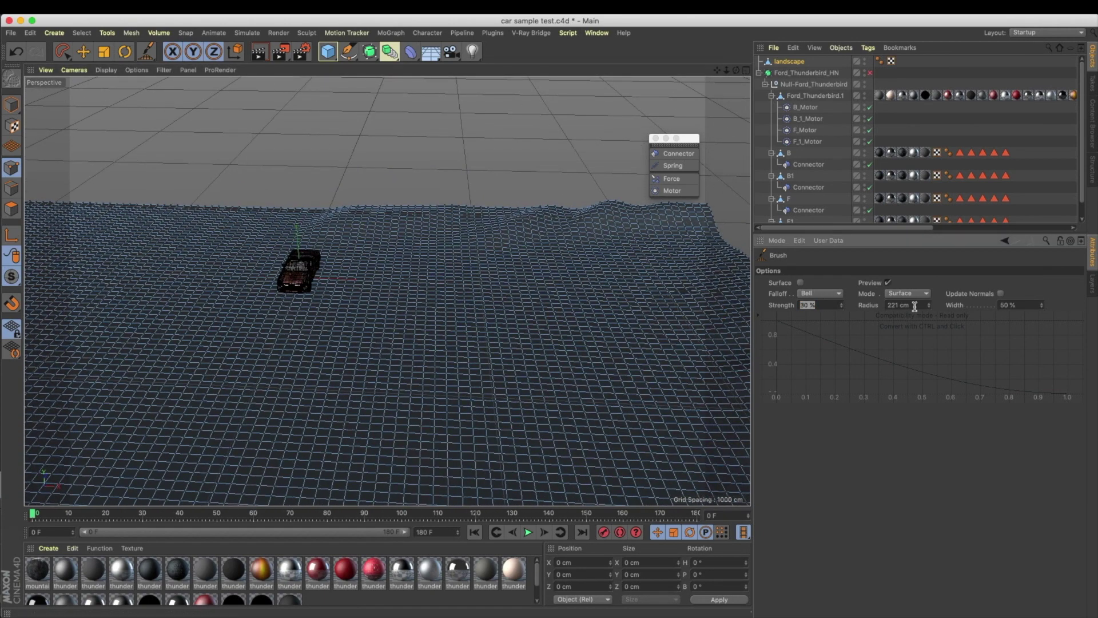
left_click_drag(179, 199, 504, 257, "alt")
mouse_move(203, 212)
left_mouse_down("alt")
mouse_move(502, 200)
mouse_move(449, 201)
left_mouse_up("alt")
mouse_move(319, 233)
left_mouse_down("alt")
mouse_move(274, 249)
mouse_move(309, 289)
mouse_move(201, 323)
mouse_move(377, 312)
mouse_move(321, 388)
left_mouse_up("alt")
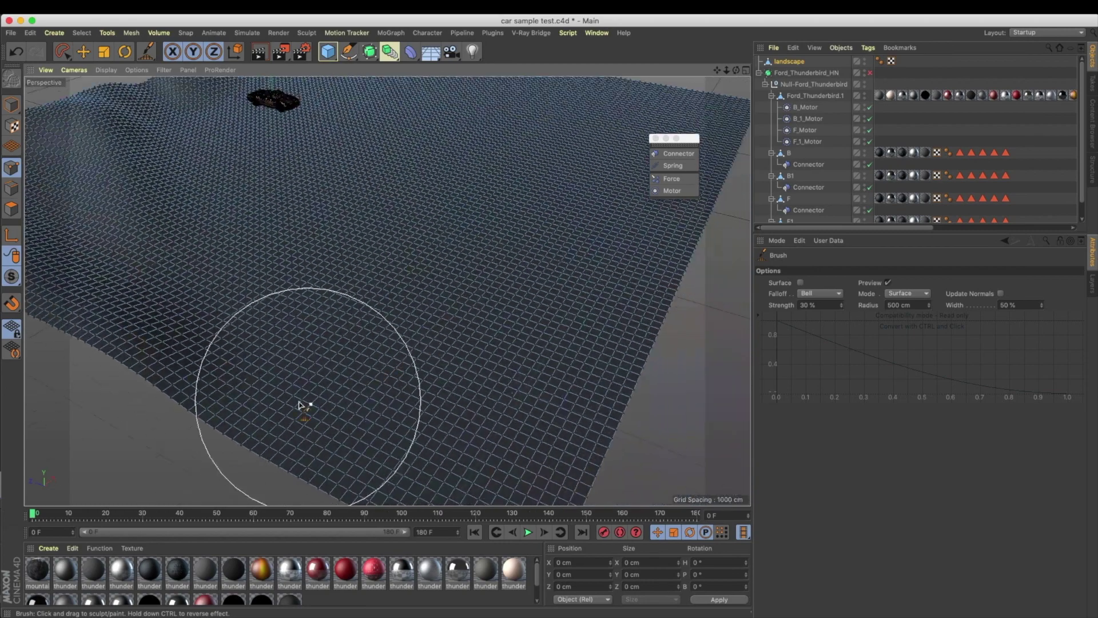
mouse_move(645, 314)
left_mouse_down("alt")
mouse_move(568, 307)
mouse_move(606, 275)
left_mouse_up("alt")
mouse_move(659, 195)
left_mouse_down("alt")
mouse_move(515, 138)
mouse_move(461, 167)
mouse_move(528, 241)
left_mouse_up("alt")
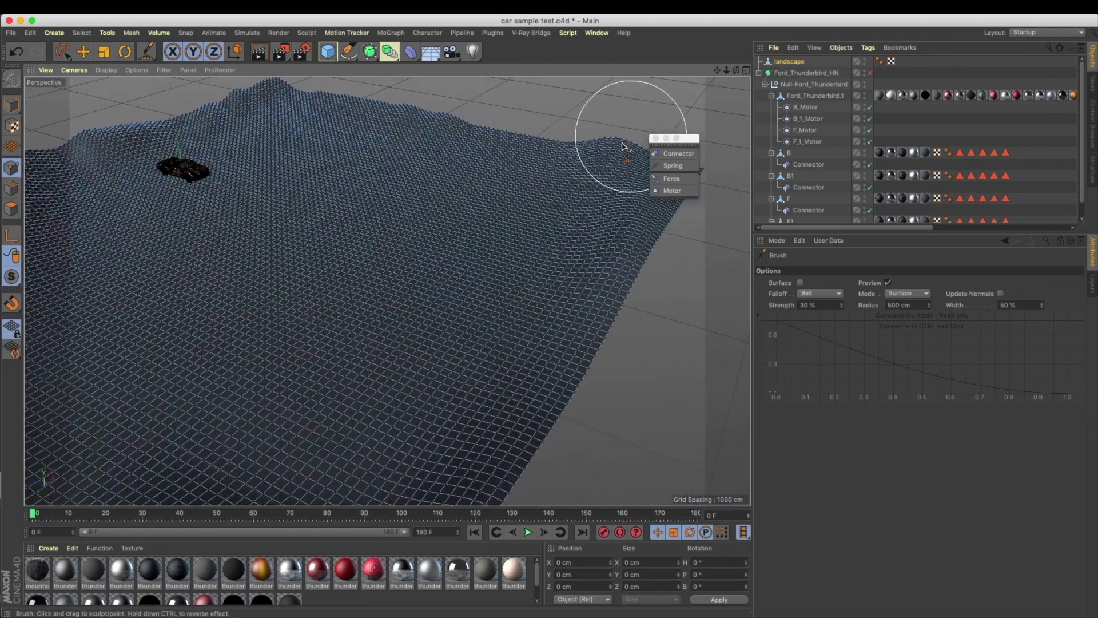
left_click_drag(287, 140, 309, 146, "alt")
left_click_drag(347, 208, 406, 212, "alt")
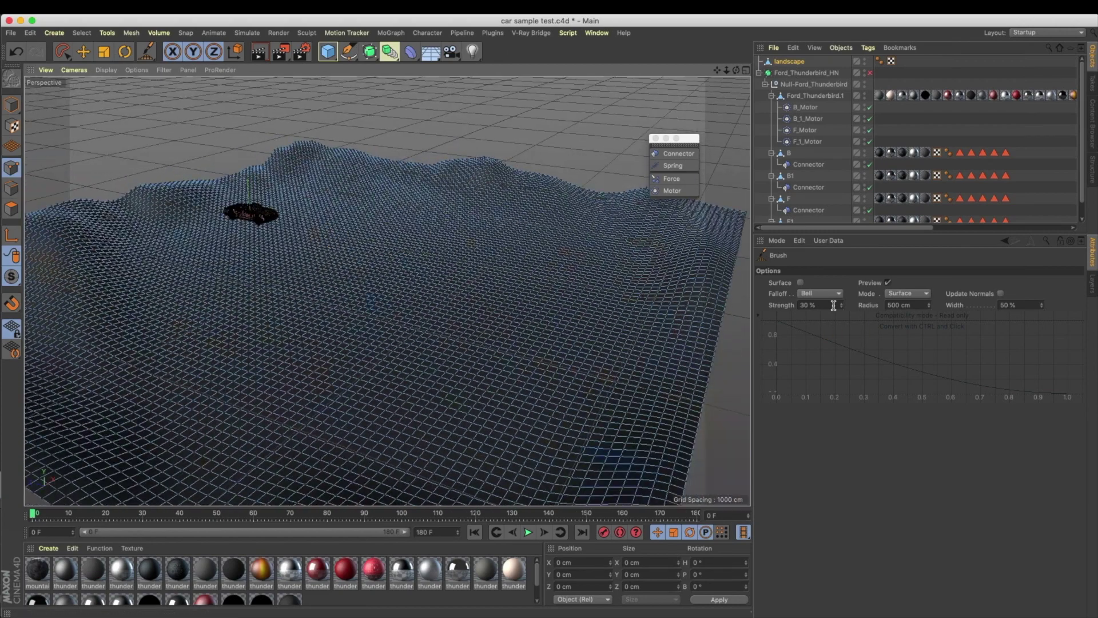
Step: Sculpt small bumps on the landscape with the brush at 20 % strength and 100 cm radius, and preview-render the view
left_click(834, 305)
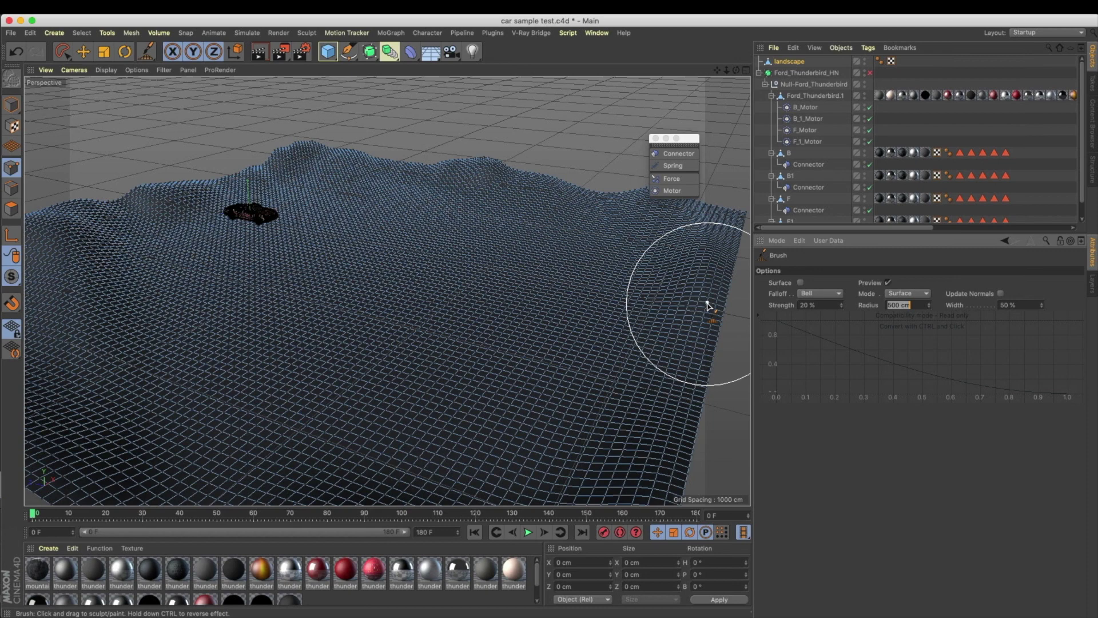
left_click_drag(623, 308, 436, 186, "alt")
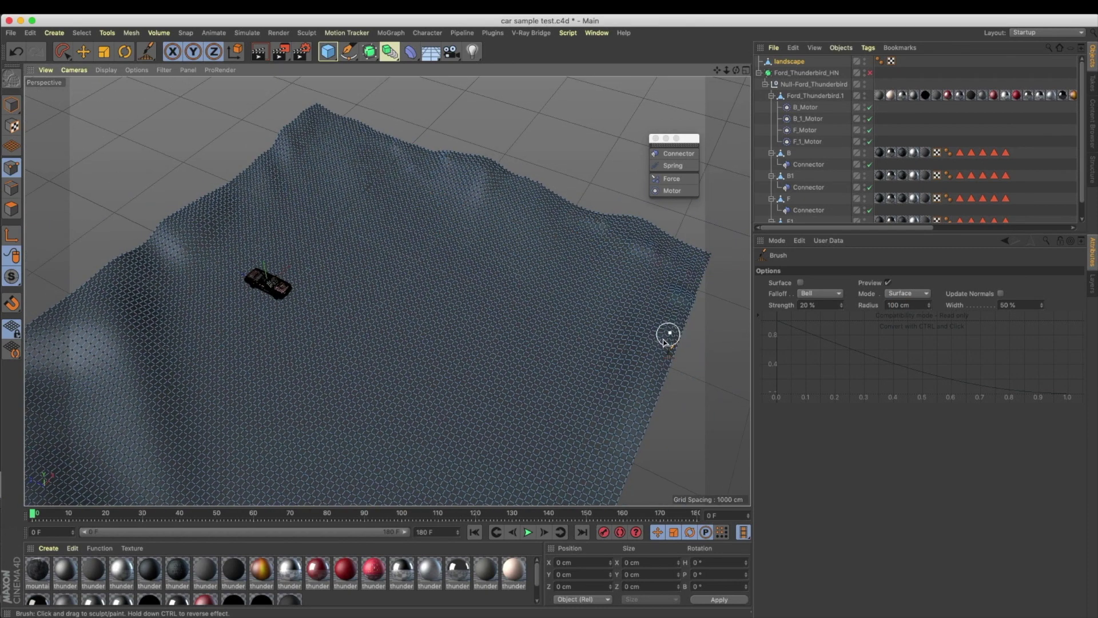
left_click_drag(668, 334, 645, 294, "alt")
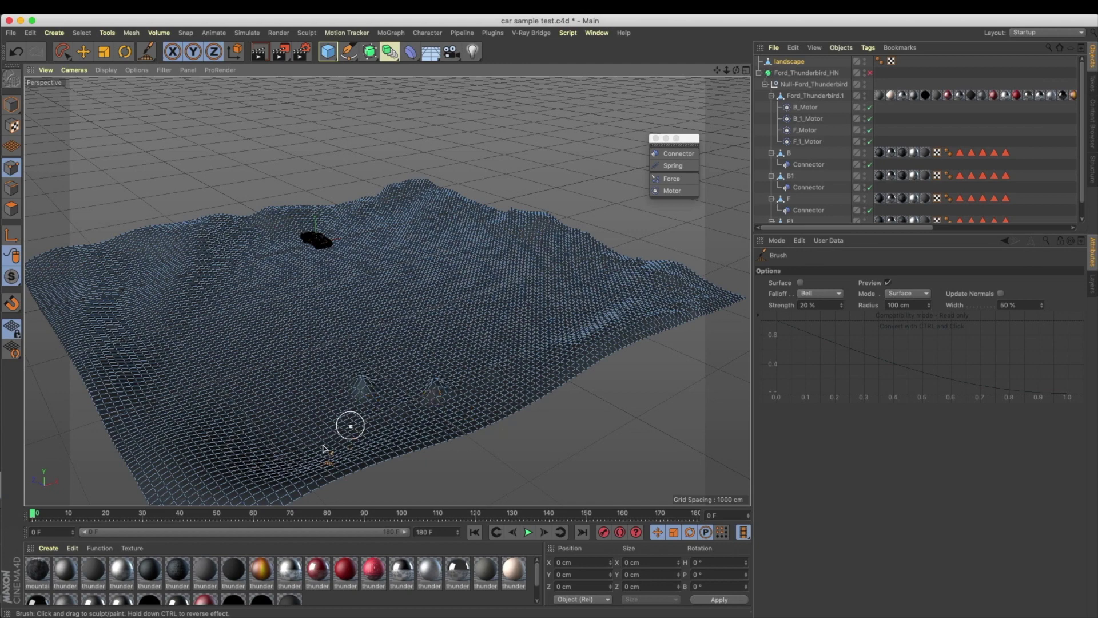
left_click_drag(152, 306, 278, 241, "alt")
key("ctrl+r")
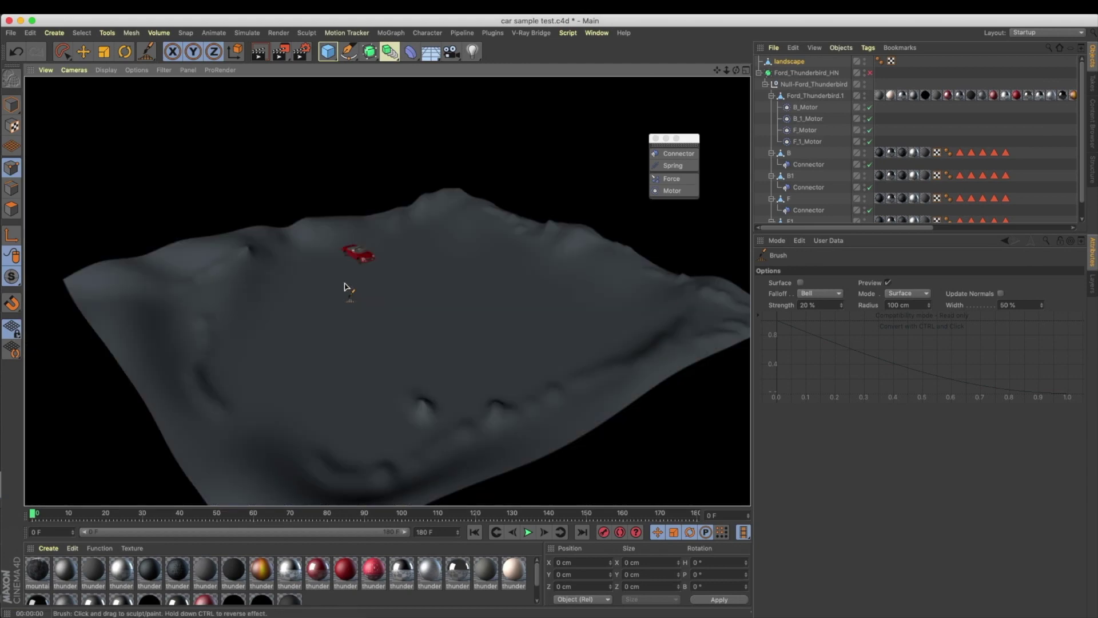
left_click_drag(232, 325, 219, 327, "alt")
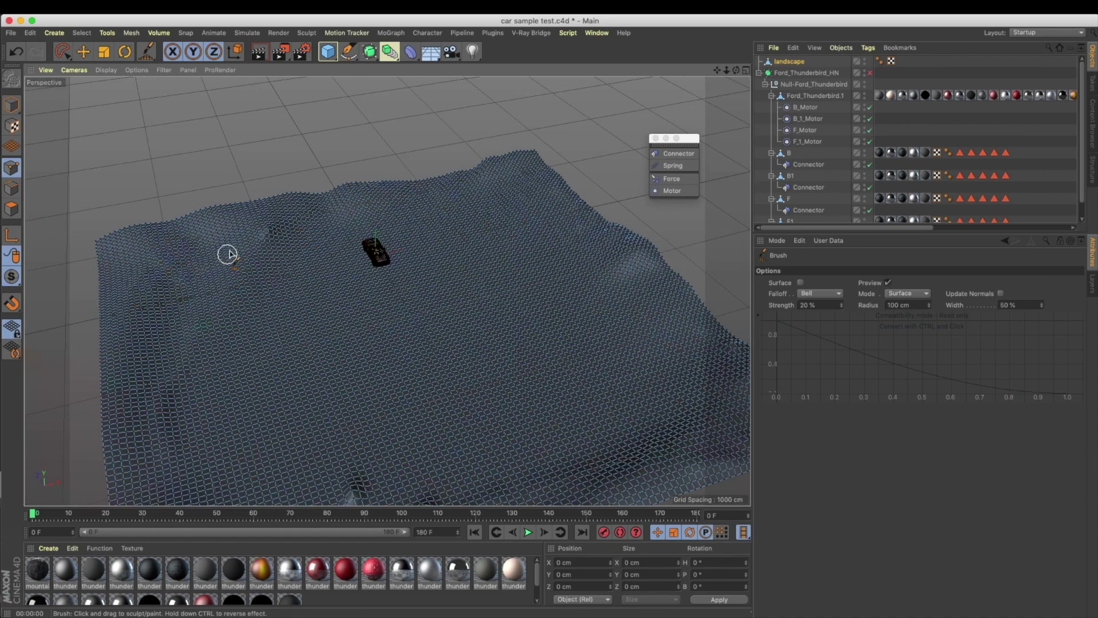
Step: Smooth the two sharp bumps near the landscape's front with the brush in Smooth mode at 88 % strength and 500 cm radius, and preview-render the view
left_click_drag(572, 226, 595, 240, "alt")
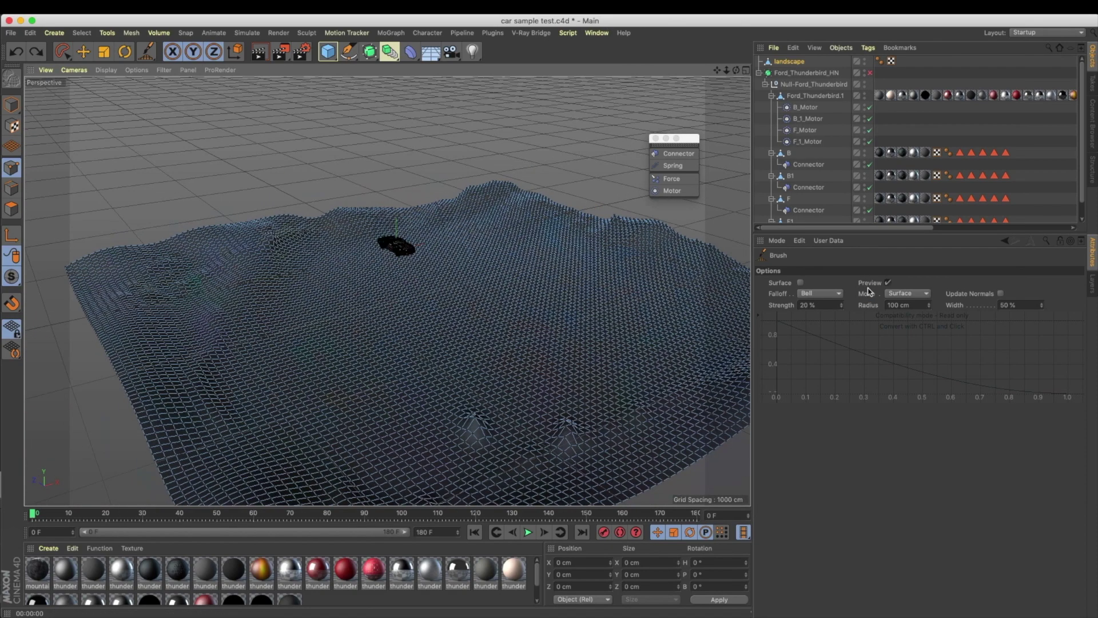
left_click(820, 293)
left_click(918, 296)
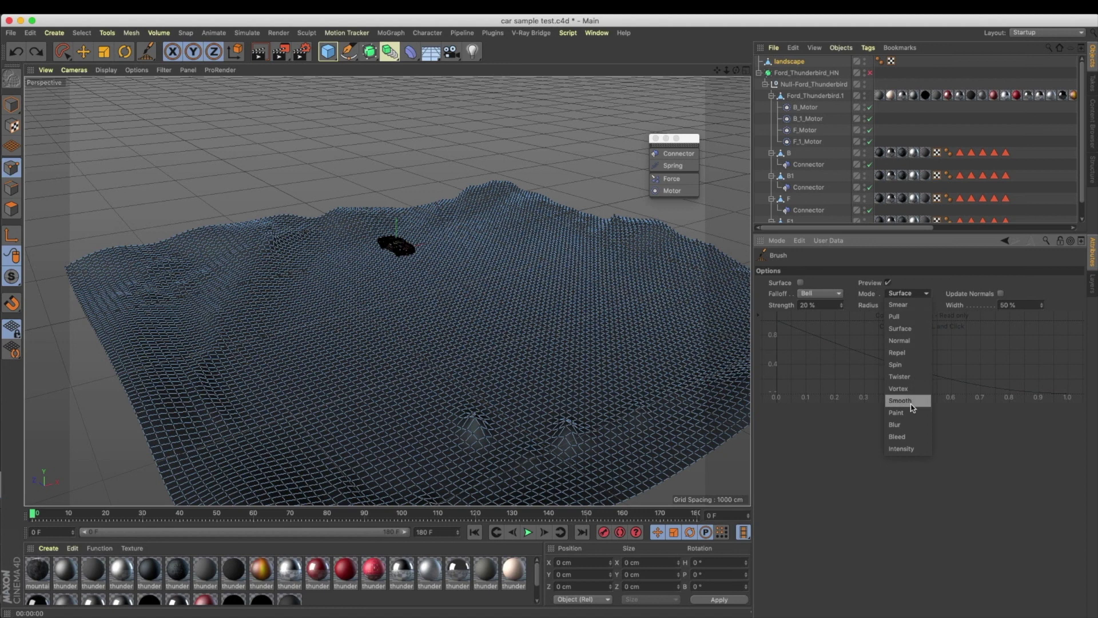
left_click(907, 401)
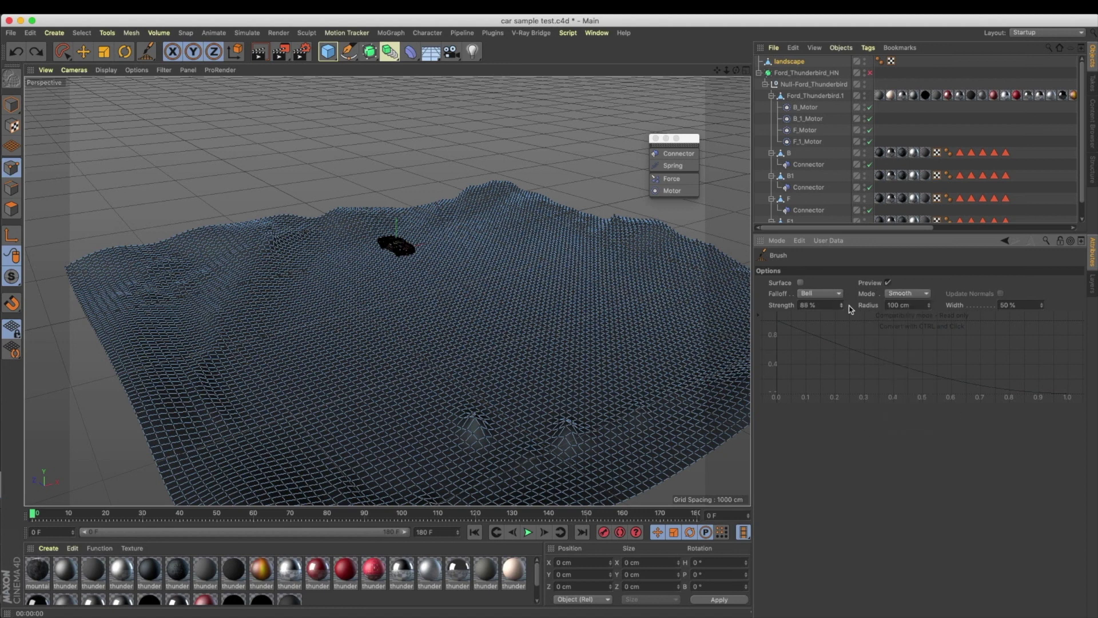
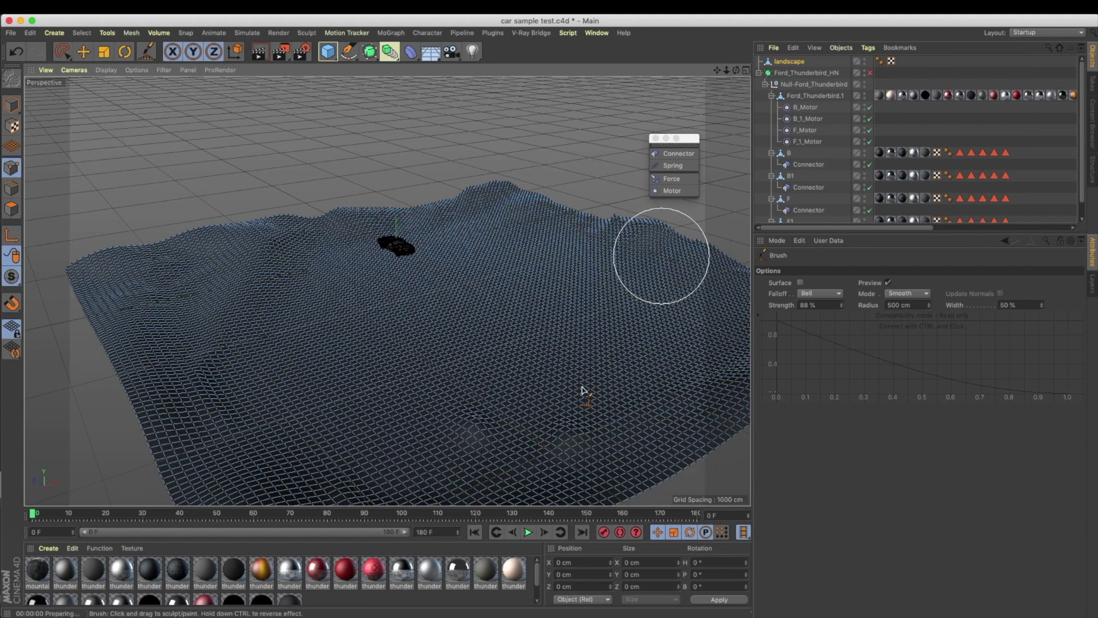
key("super+r")
left_click(608, 246)
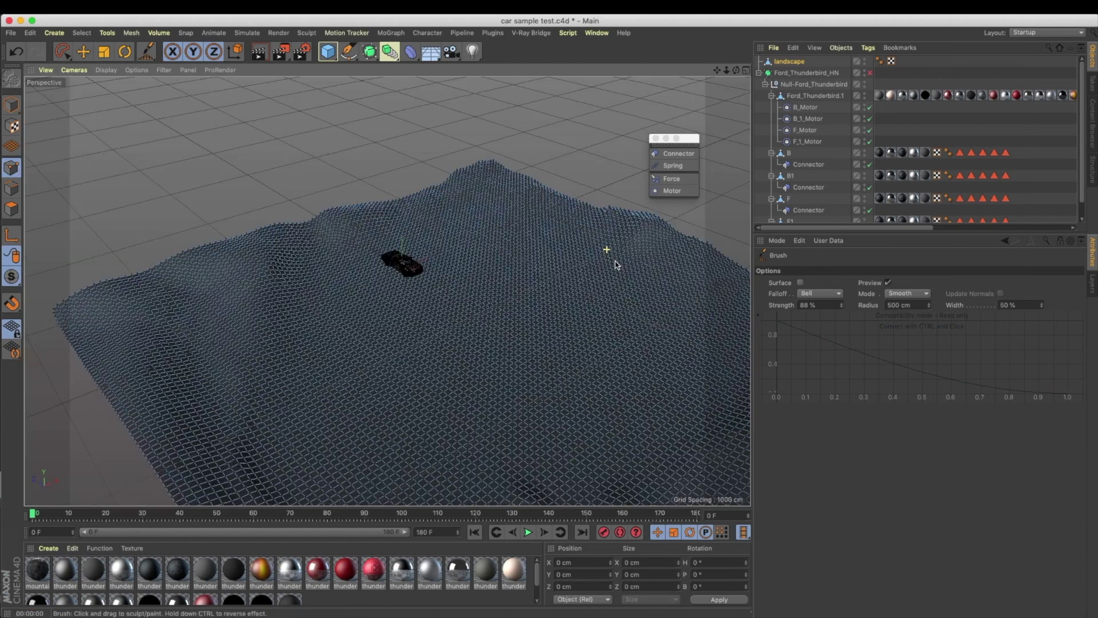
Step: Set the brush strength to 10 % and examine closely how the car's front wheel sits on the landscape
scroll(400, 280, "up", 5)
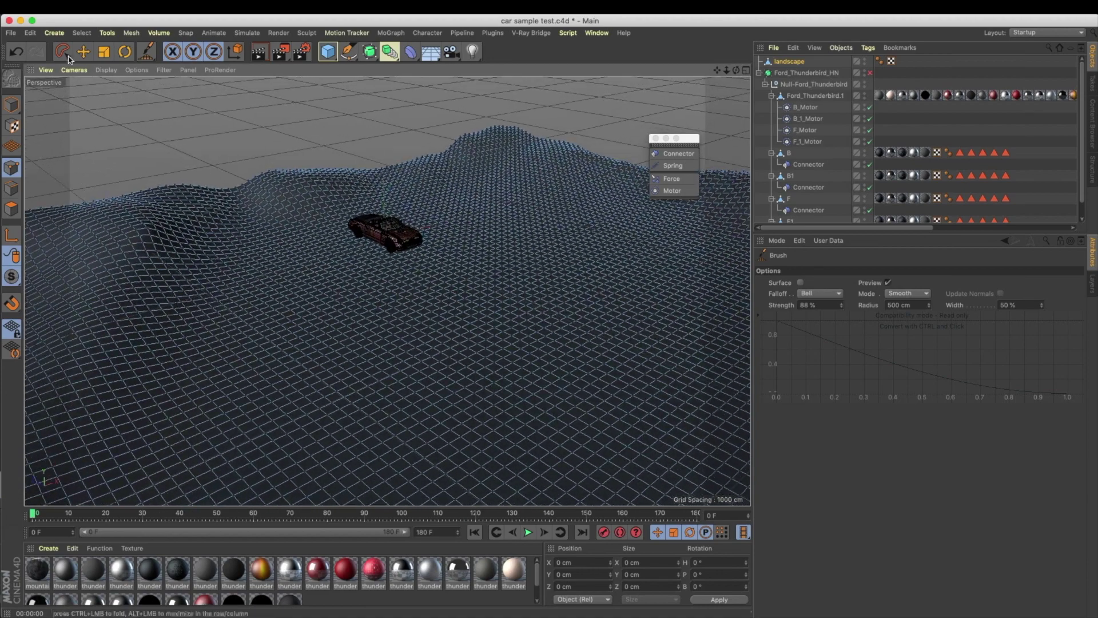
right_click_drag(388, 260, 450, 260, "alt")
mouse_move(449, 260)
left_mouse_down("alt")
mouse_move(449, 274)
mouse_move(449, 261)
left_mouse_up("alt")
left_click_drag(818, 305, 723, 309)
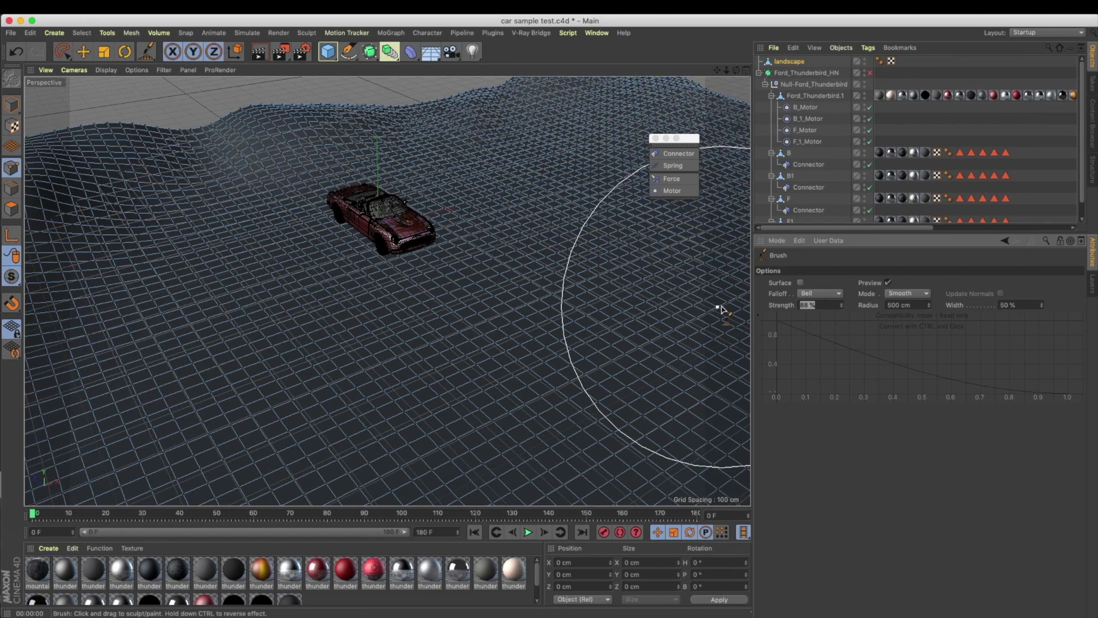
left_click_drag(391, 259, 417, 280, "alt")
right_click_drag(383, 252, 528, 245, "alt")
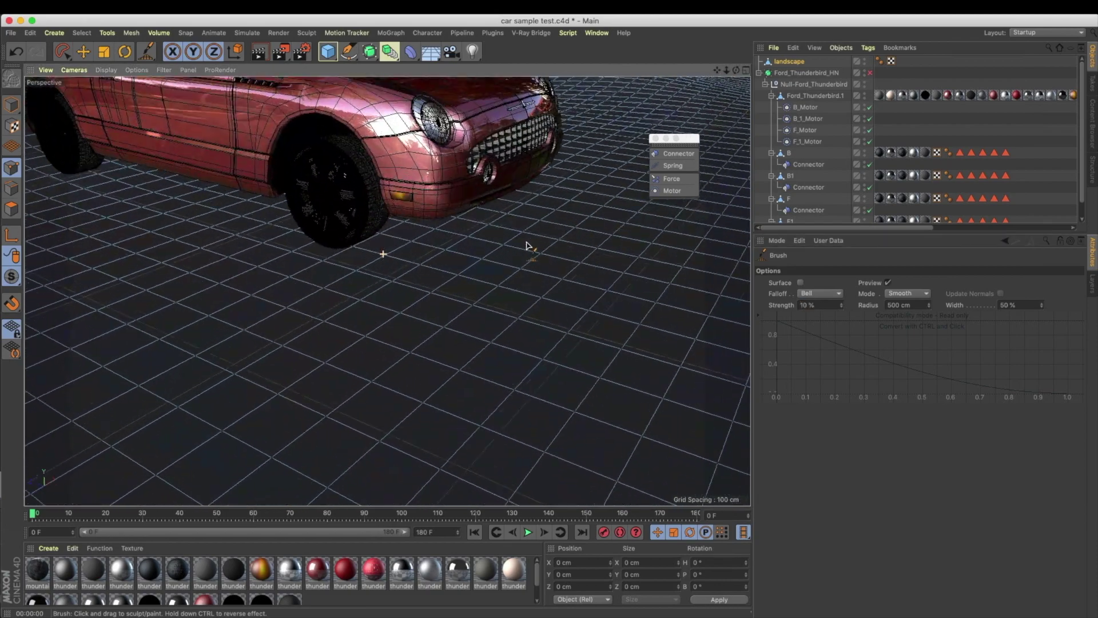
left_click_drag(379, 214, 413, 196, "alt")
left_click_drag(385, 238, 396, 211, "alt")
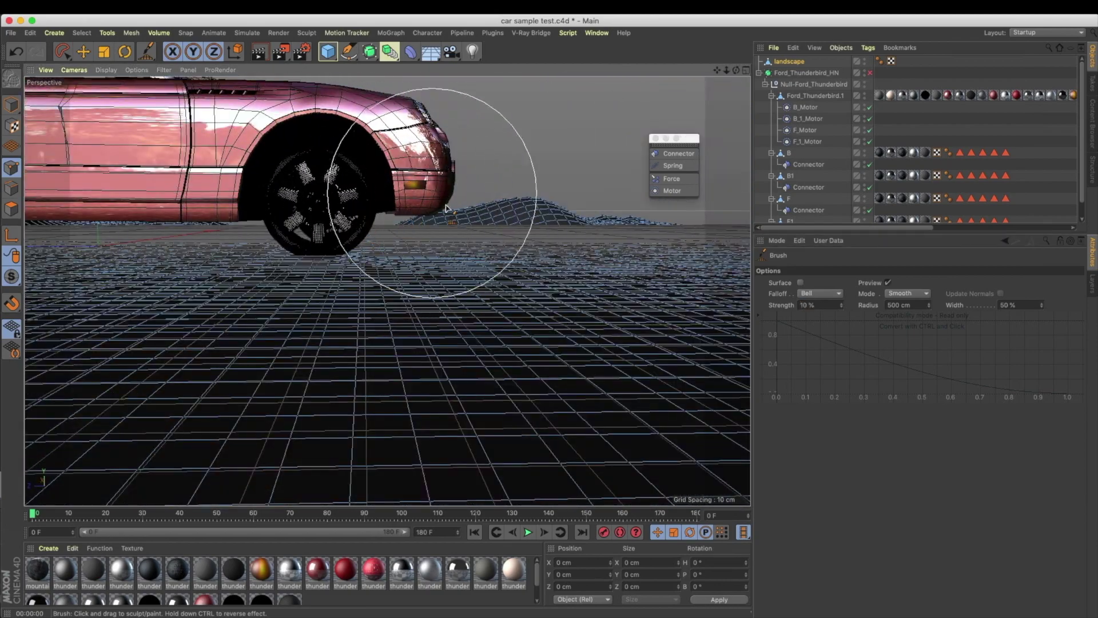
right_click_drag(585, 299, 539, 311, "alt")
mouse_move(539, 311)
left_mouse_down("alt")
mouse_move(554, 286)
mouse_move(524, 294)
left_mouse_up("alt")
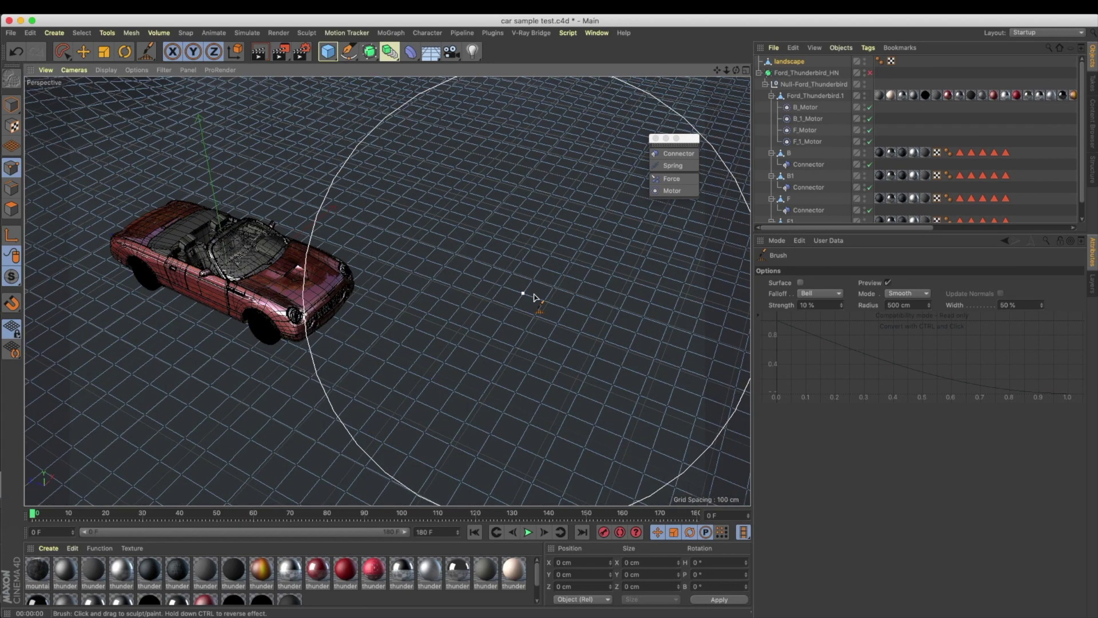
Step: Set the brush radius to 200 cm and undo the last trial stroke on the landscape
left_click(921, 305)
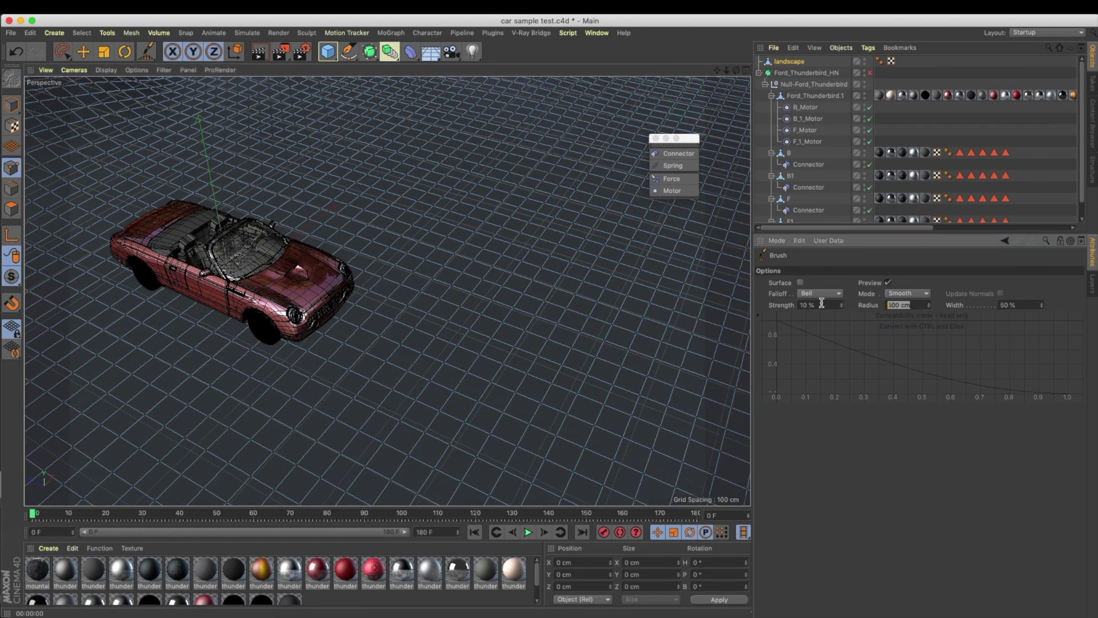
left_click_drag(565, 302, 515, 304, "alt")
right_click_drag(515, 304, 440, 322, "alt")
scroll(471, 278, "down", 3)
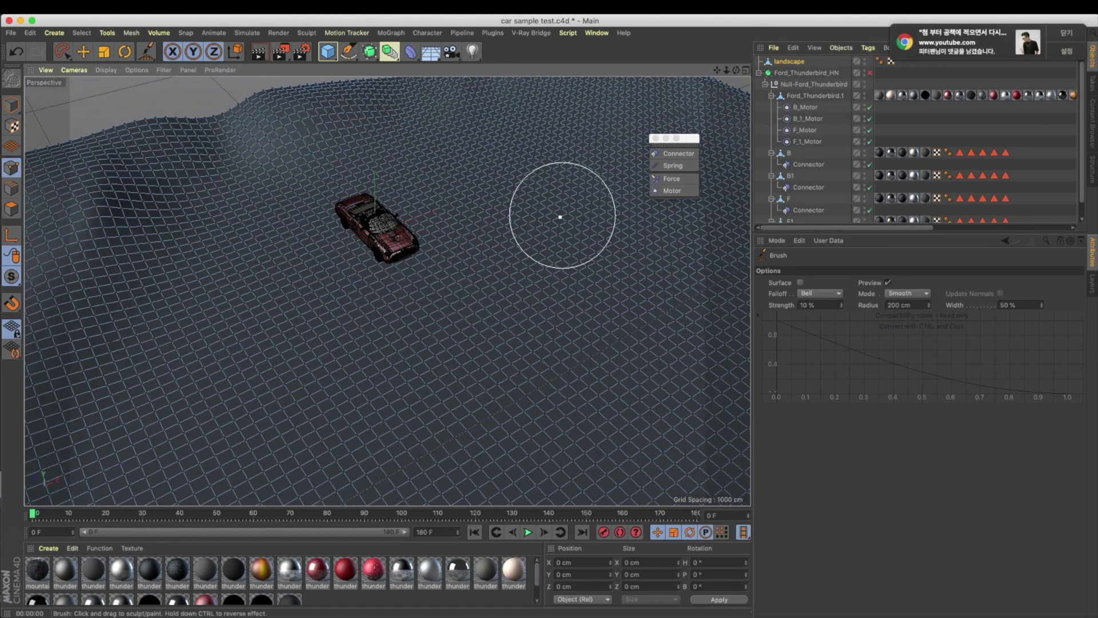
left_click(1062, 30)
mouse_move(565, 327)
left_mouse_down("alt")
mouse_move(523, 305)
mouse_move(544, 294)
left_mouse_up("alt")
key("super+z")
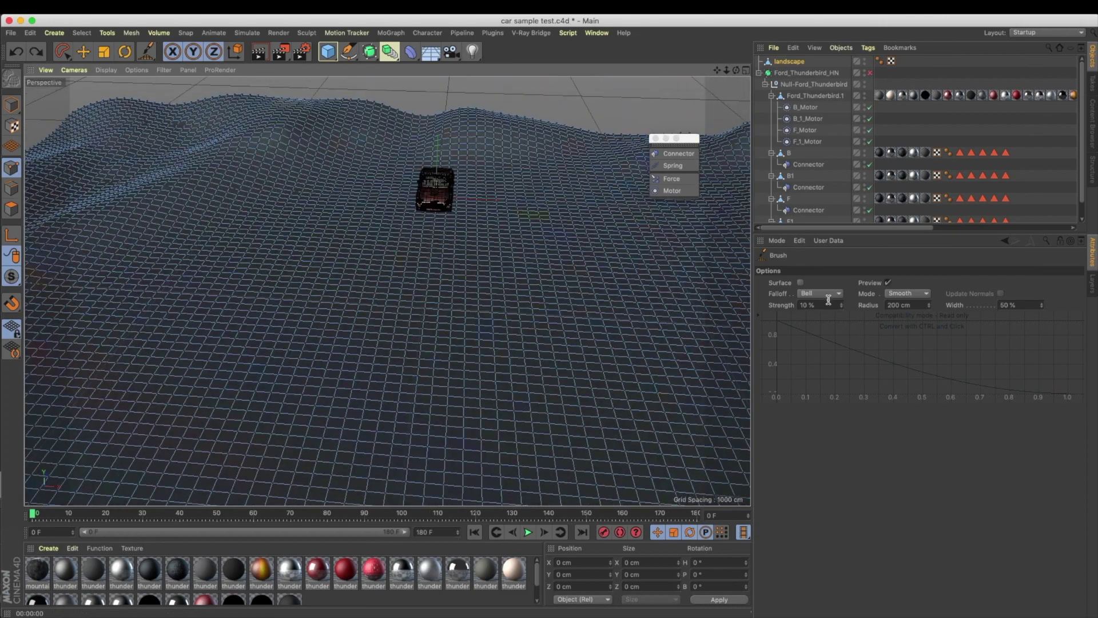
Step: Sculpt low mounds on the ground ahead of the car with the brush in Pull mode at 10 % strength, and preview-render the view
left_click(905, 294)
left_click(907, 329)
left_click_drag(615, 273, 630, 284, "alt")
left_click(914, 294)
left_click(902, 317)
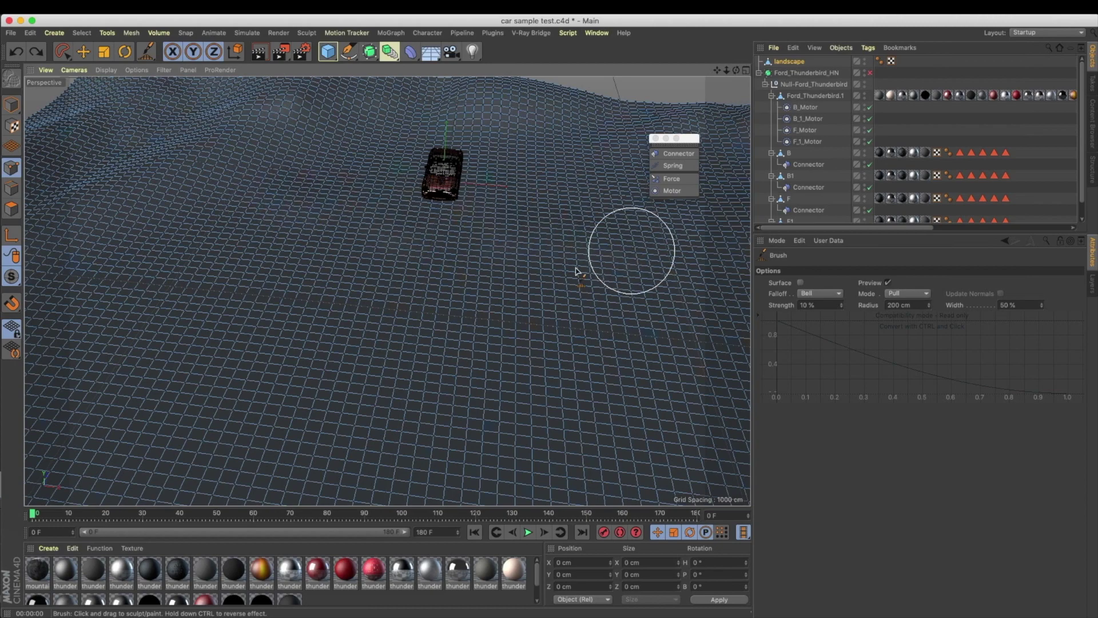
left_click_drag(628, 252, 568, 260, "alt")
mouse_move(593, 322)
left_mouse_down("alt")
mouse_move(610, 301)
mouse_move(519, 238)
mouse_move(588, 282)
left_mouse_up("alt")
middle_click_drag(640, 263, 540, 244, "alt")
middle_click_drag(486, 395, 616, 327, "alt")
scroll(617, 329, "down", 5)
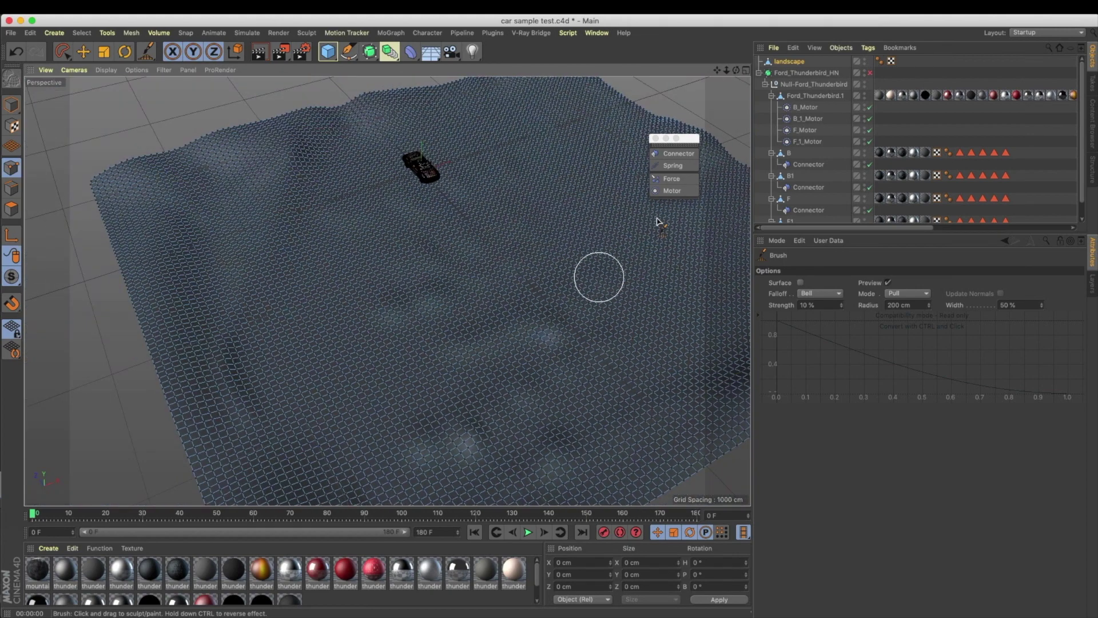
scroll(498, 216, "up", 4)
key("super+r")
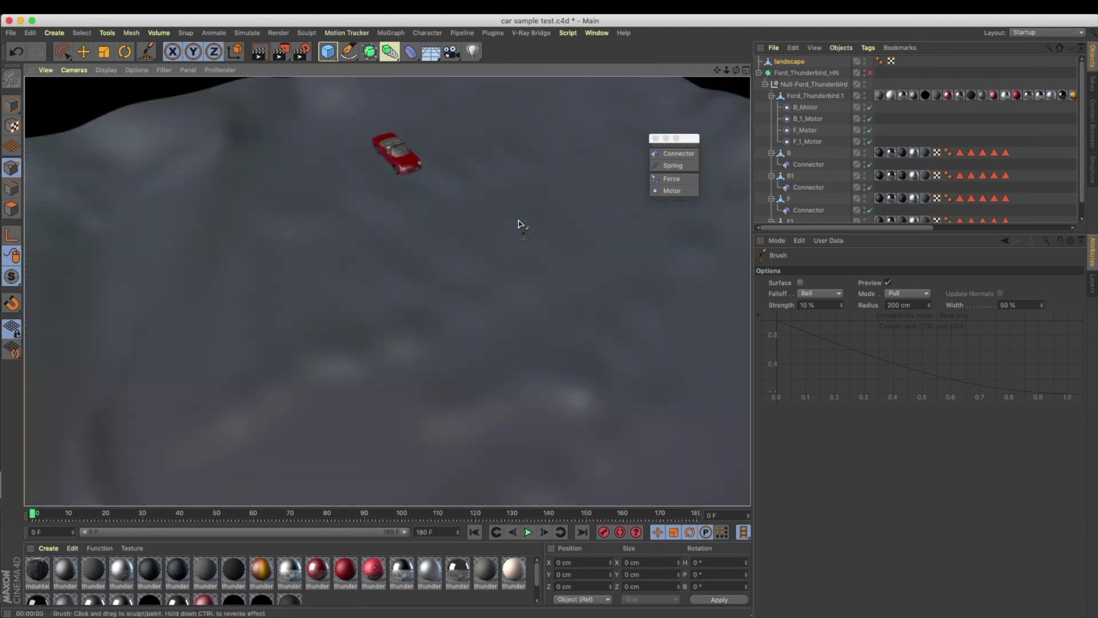
Step: Sculpt broader undulations across the landscape around the car with the brush in Surface mode at 20 % strength and 300 cm radius
left_click(907, 293)
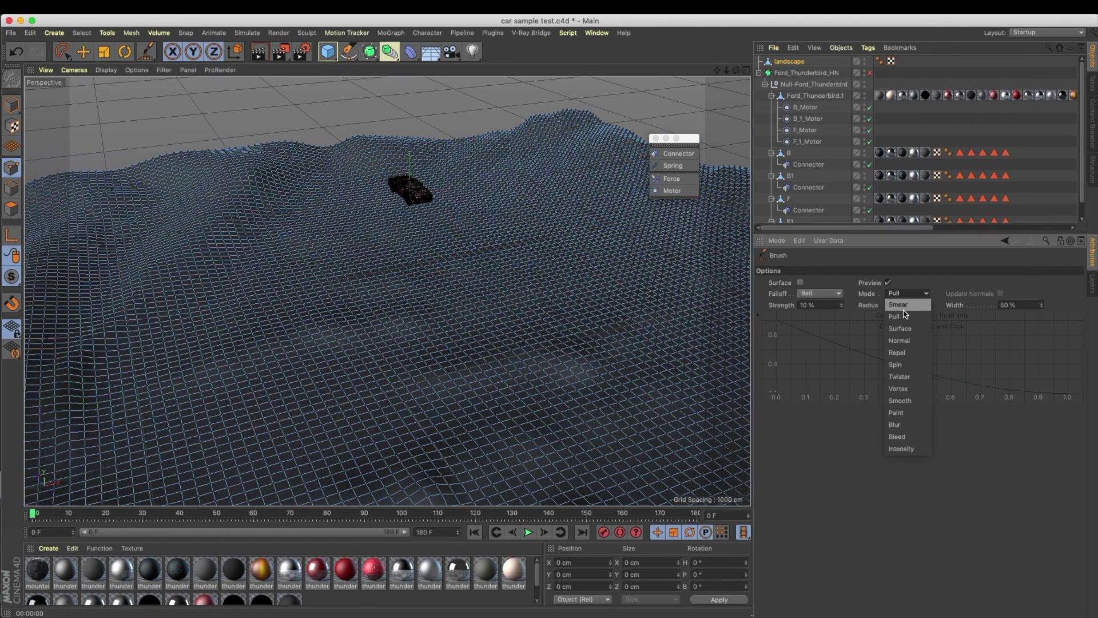
left_click(908, 329)
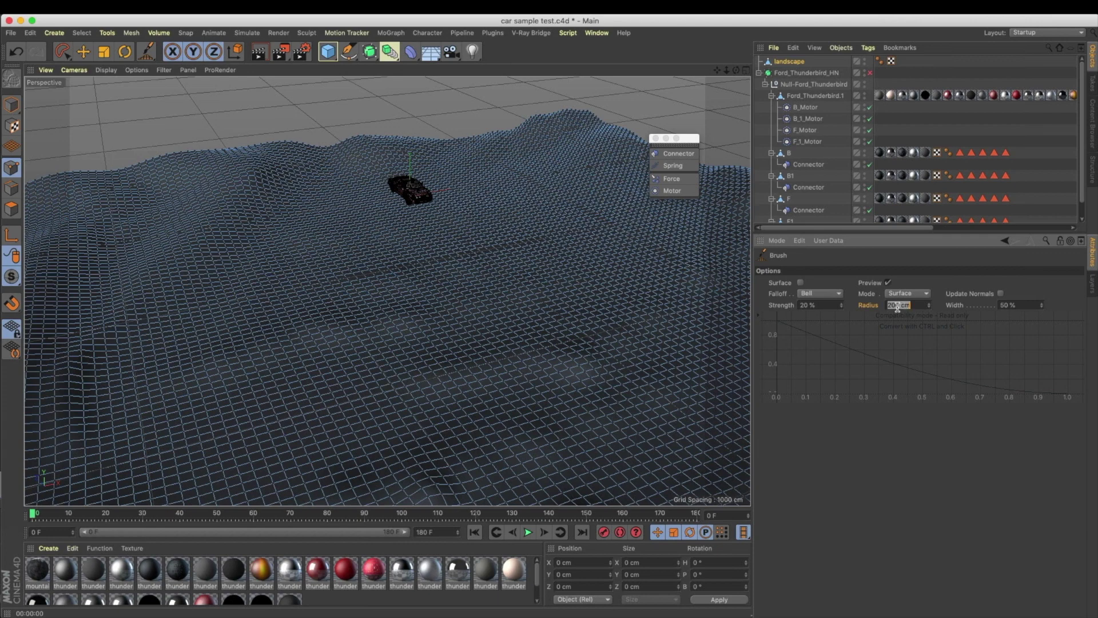
mouse_move(721, 241)
left_mouse_down()
mouse_move(147, 270)
mouse_move(661, 309)
mouse_move(368, 337)
left_mouse_up()
mouse_move(247, 289)
left_mouse_down("alt")
mouse_move(550, 229)
mouse_move(557, 246)
mouse_move(385, 292)
mouse_move(369, 247)
mouse_move(381, 253)
left_mouse_up("alt")
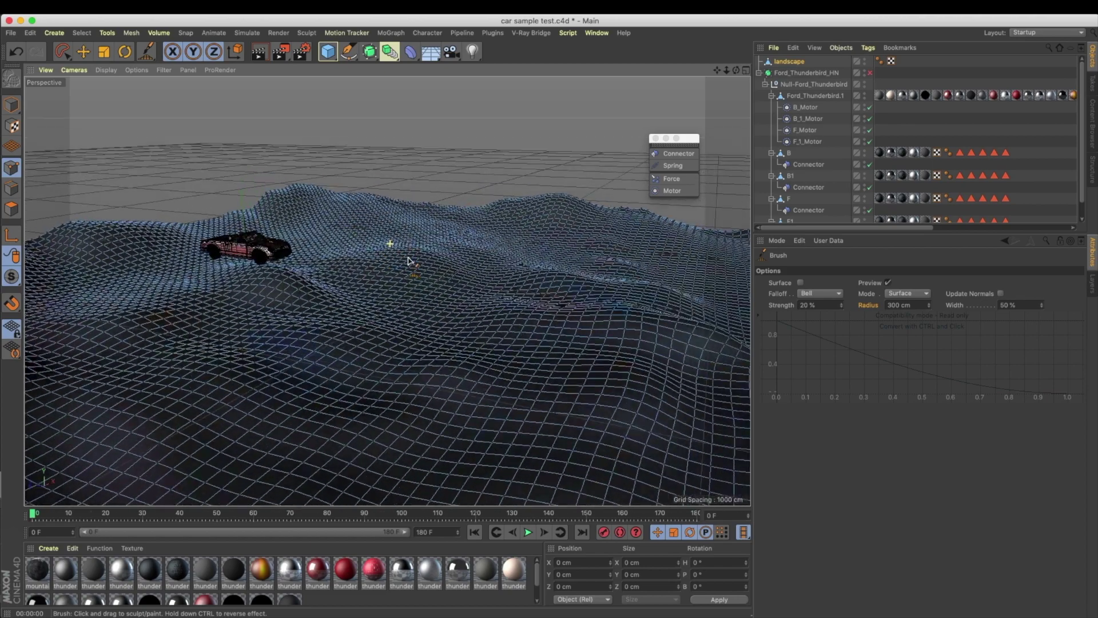
Step: Smooth the hills around the car with the brush in Smooth mode, first at 80 % and finally at 100 % strength
left_click(909, 294)
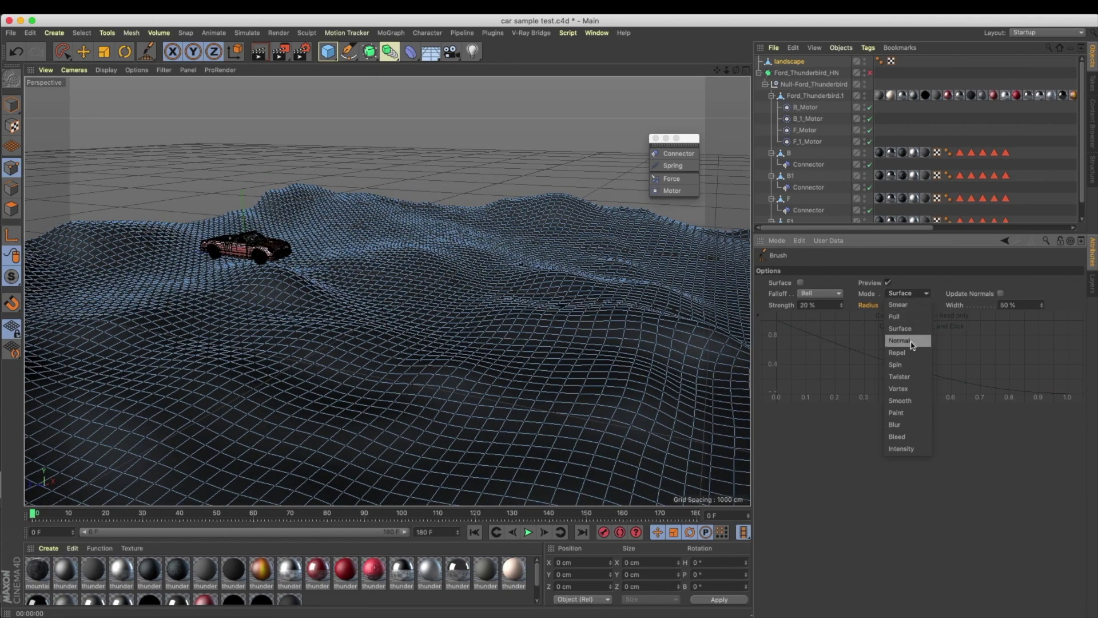
left_click(900, 400)
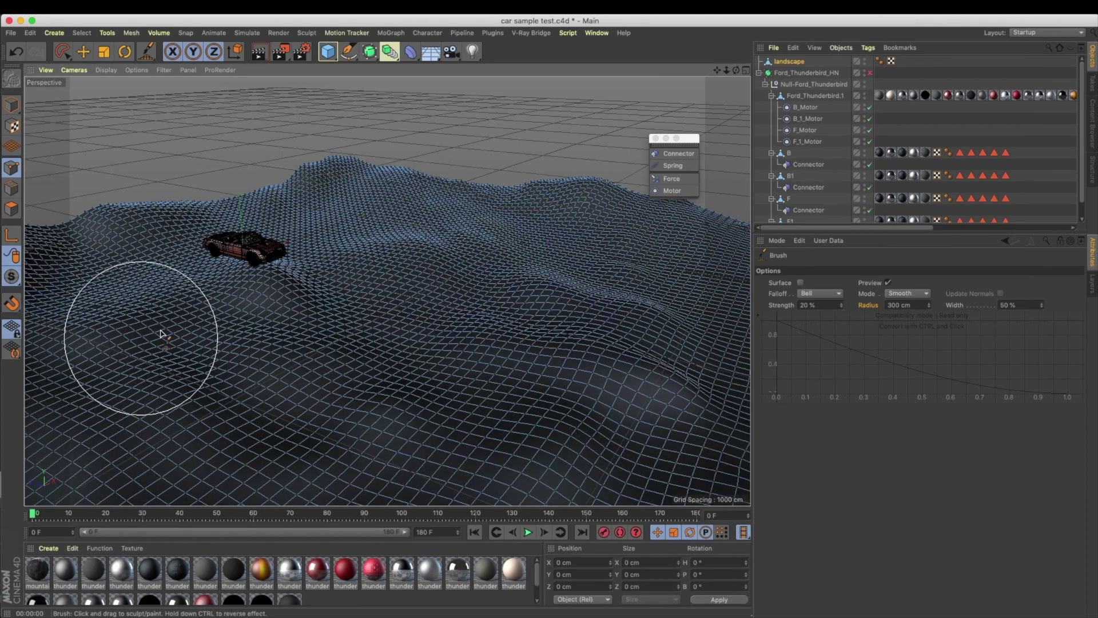
left_click_drag(842, 307, 841, 258)
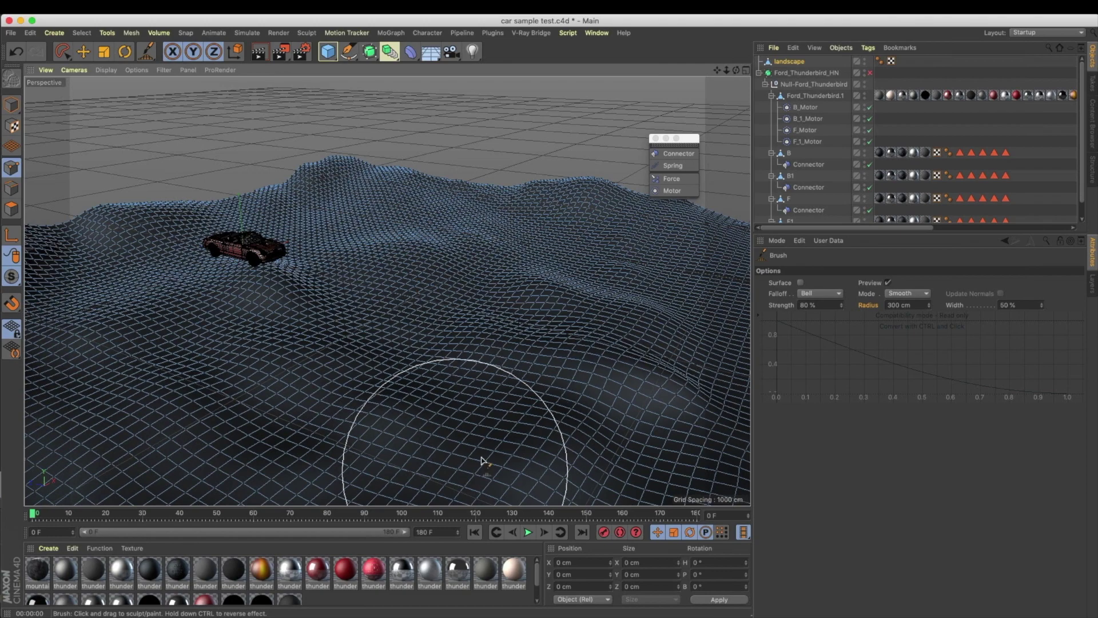
left_click_drag(336, 299, 338, 313)
scroll(336, 313, "down", 2)
mouse_move(372, 379)
left_mouse_down("alt")
mouse_move(407, 348)
mouse_move(385, 290)
mouse_move(378, 320)
mouse_move(372, 313)
mouse_move(359, 331)
left_mouse_up("alt")
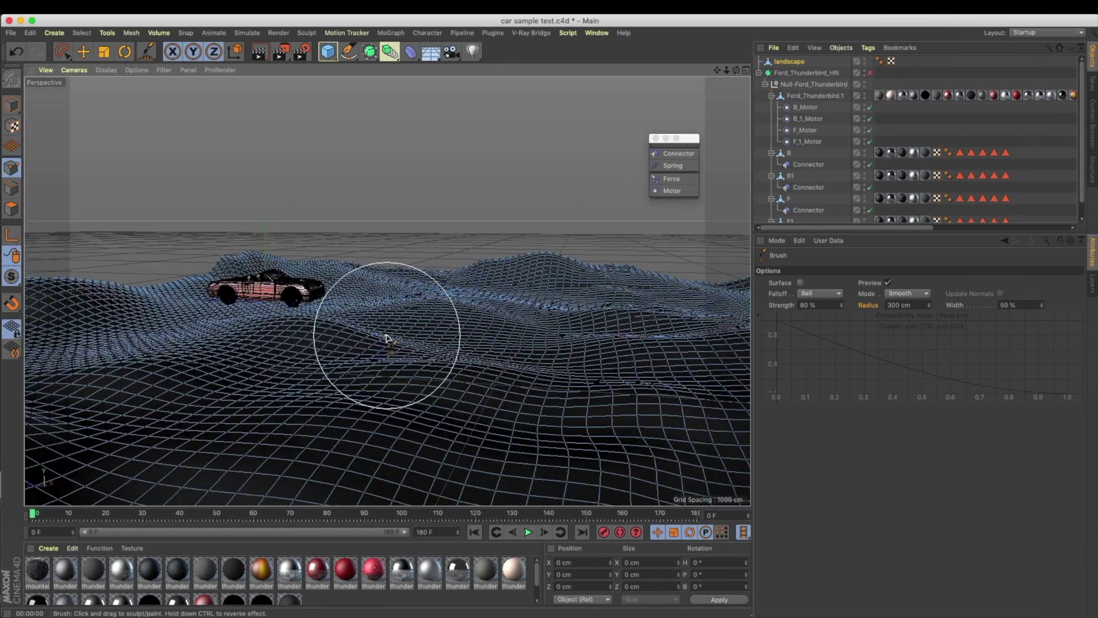
left_click_drag(831, 307, 771, 314)
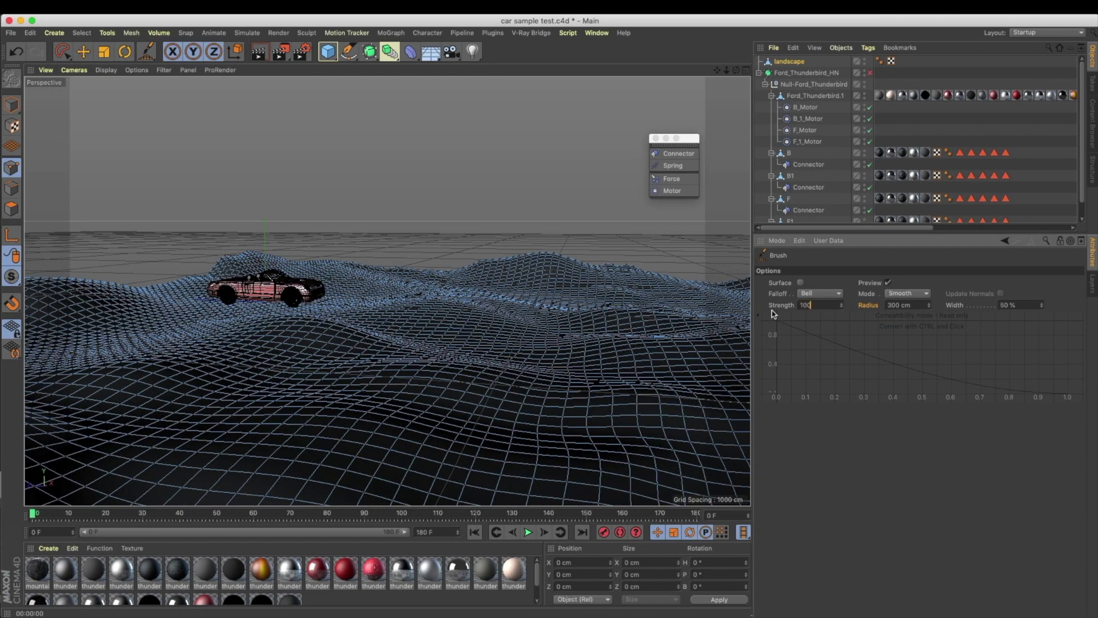
left_click_drag(645, 314, 297, 328, "alt")
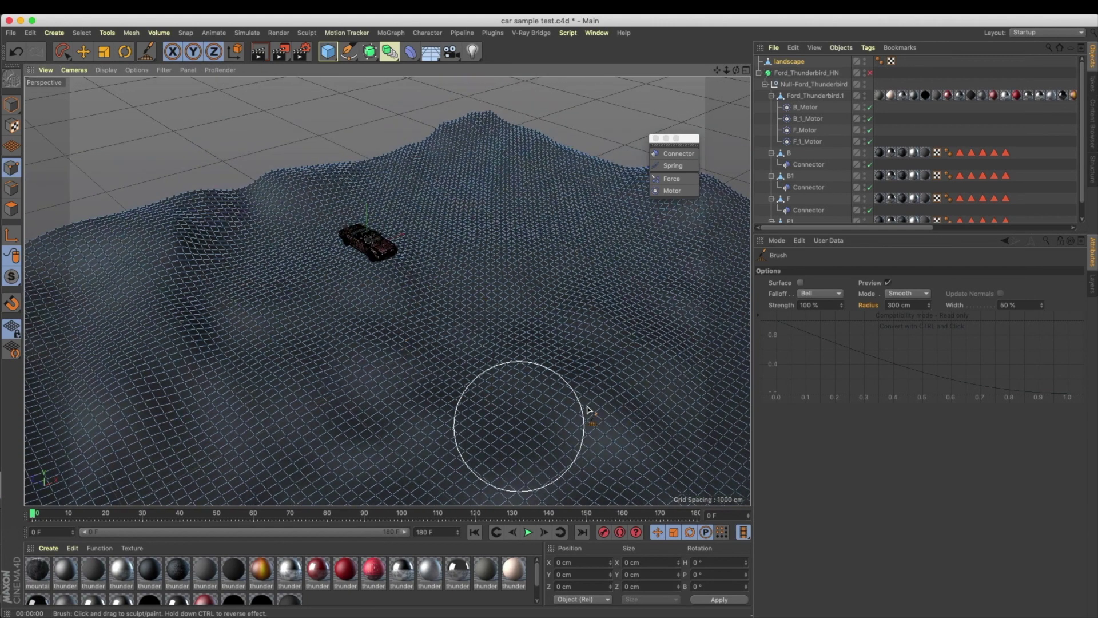
Step: Examine the landscape's profile under the car in the Right view and its surface from several angles in the perspective view
middle_click(230, 400)
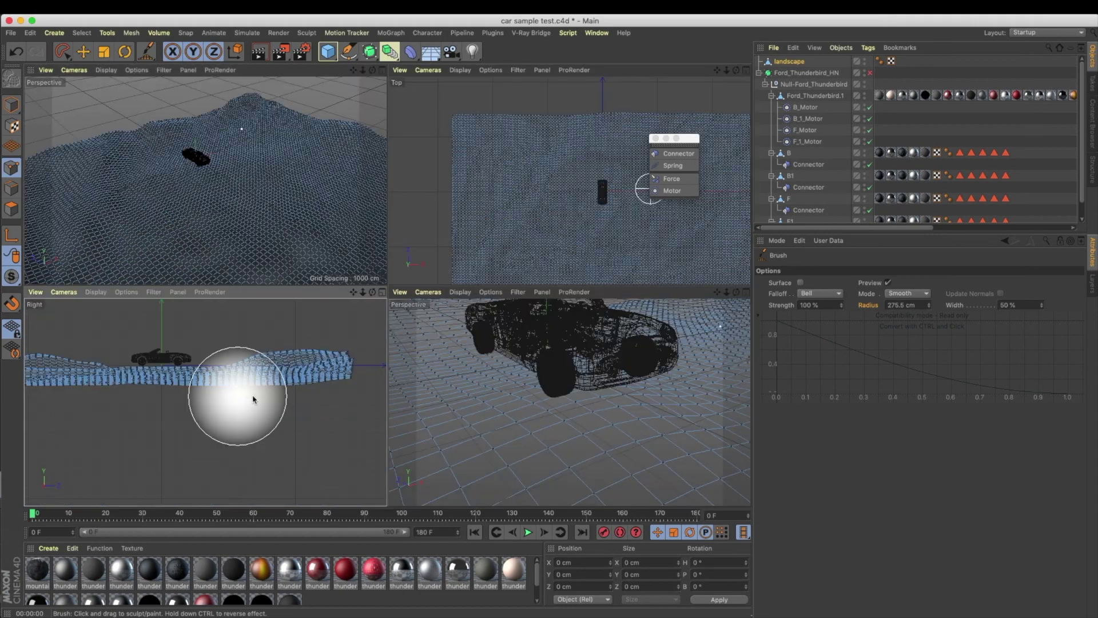
middle_click(255, 392)
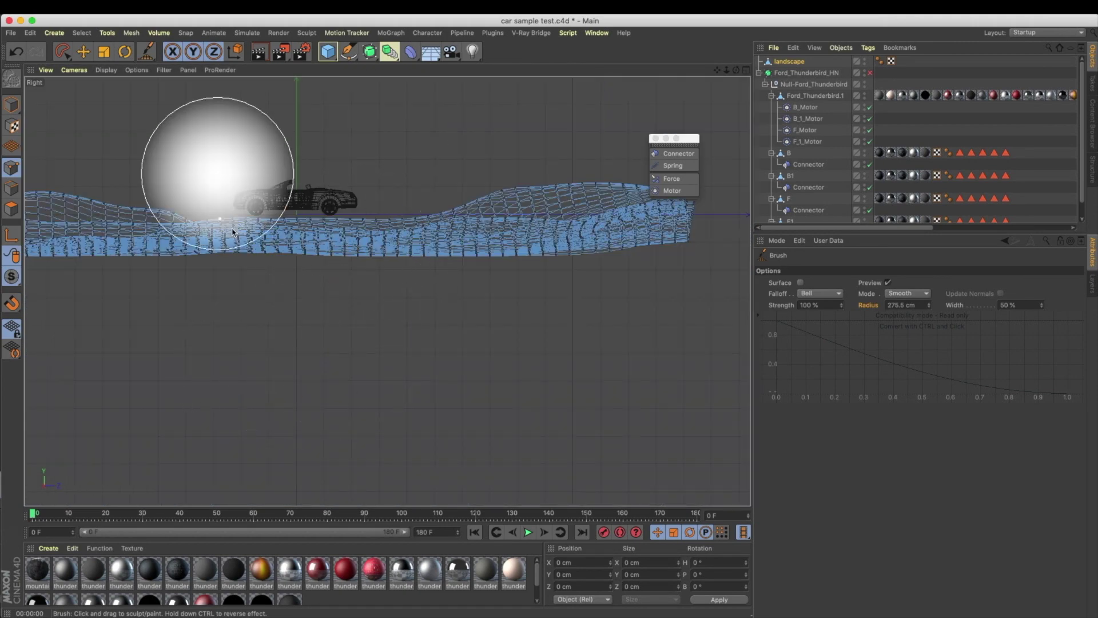
middle_click(221, 166)
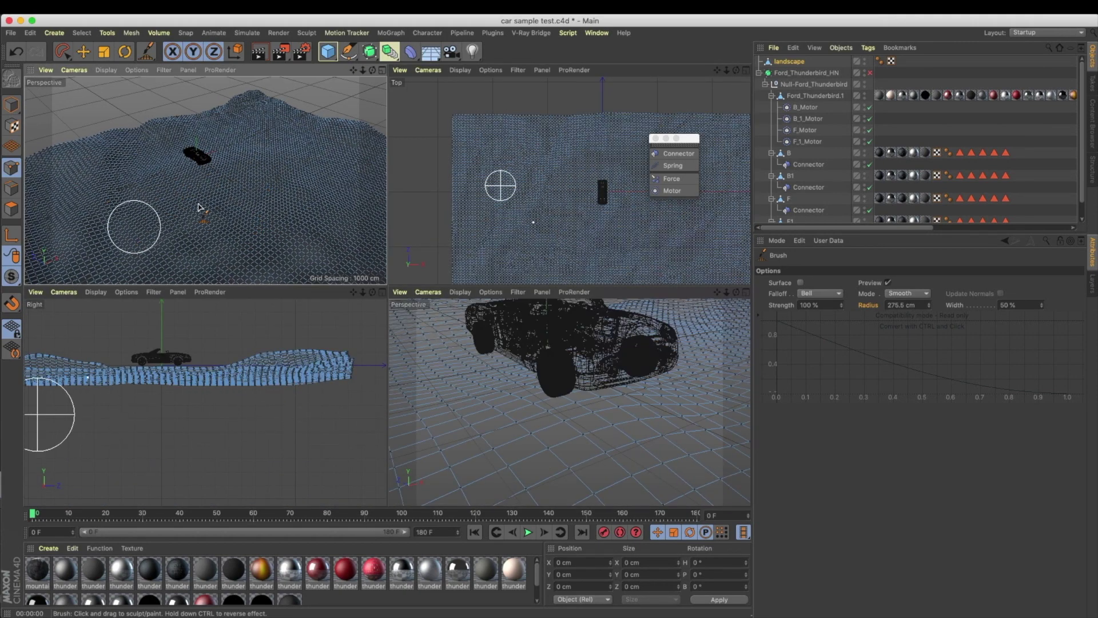
left_click_drag(232, 155, 222, 222, "alt")
right_click_drag(222, 222, 223, 164, "alt")
mouse_move(223, 164)
left_mouse_down("alt")
mouse_move(270, 140)
mouse_move(252, 157)
mouse_move(286, 211)
left_mouse_up("alt")
scroll(259, 183, "down", 5)
mouse_move(253, 137)
left_mouse_down("alt")
mouse_move(257, 179)
mouse_move(241, 172)
mouse_move(314, 206)
left_mouse_up("alt")
mouse_move(162, 252)
left_mouse_down("alt")
mouse_move(213, 172)
mouse_move(245, 177)
left_mouse_up("alt")
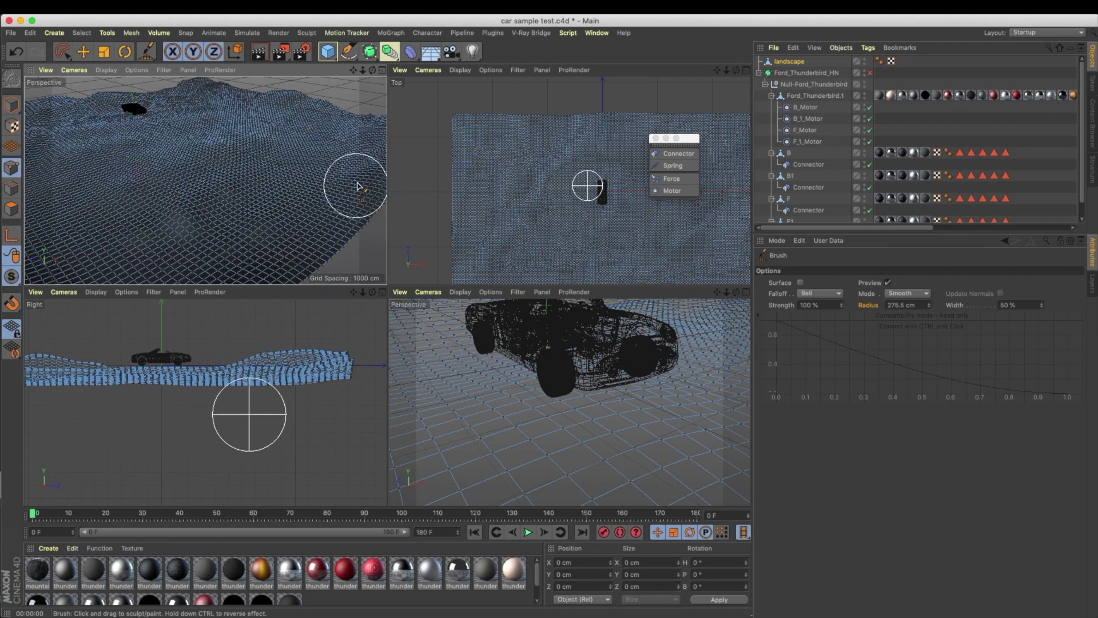
Step: Return the landscape to point editing, set the brush to Pull mode with 30 % strength and 100 cm radius, and maximize the perspective view
left_click(11, 105)
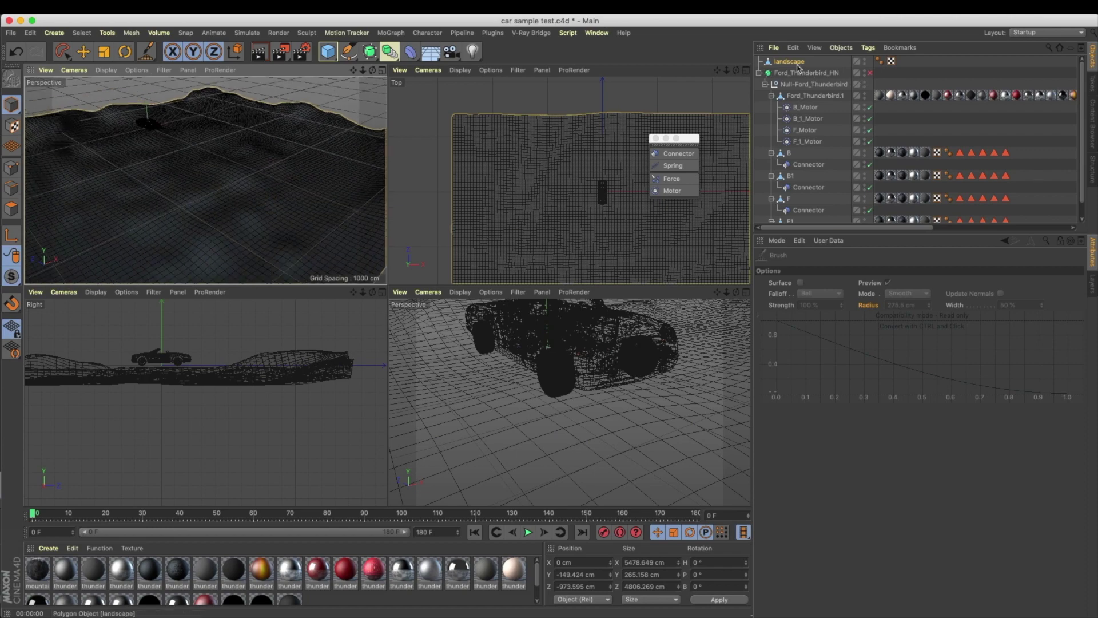
left_click(12, 169)
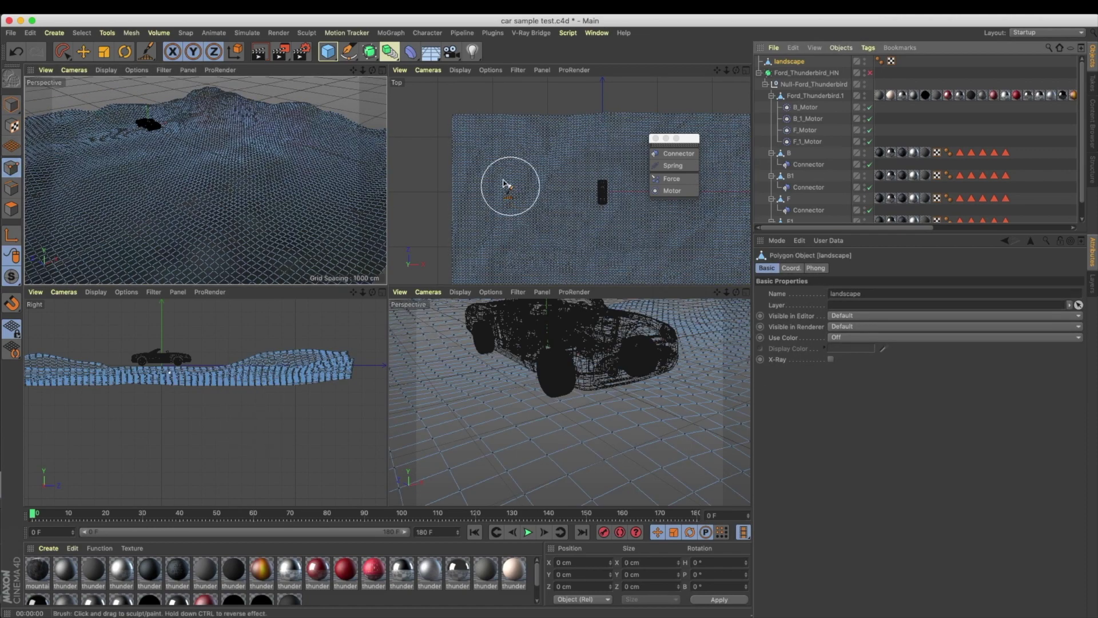
right_click(442, 121)
left_click(504, 184)
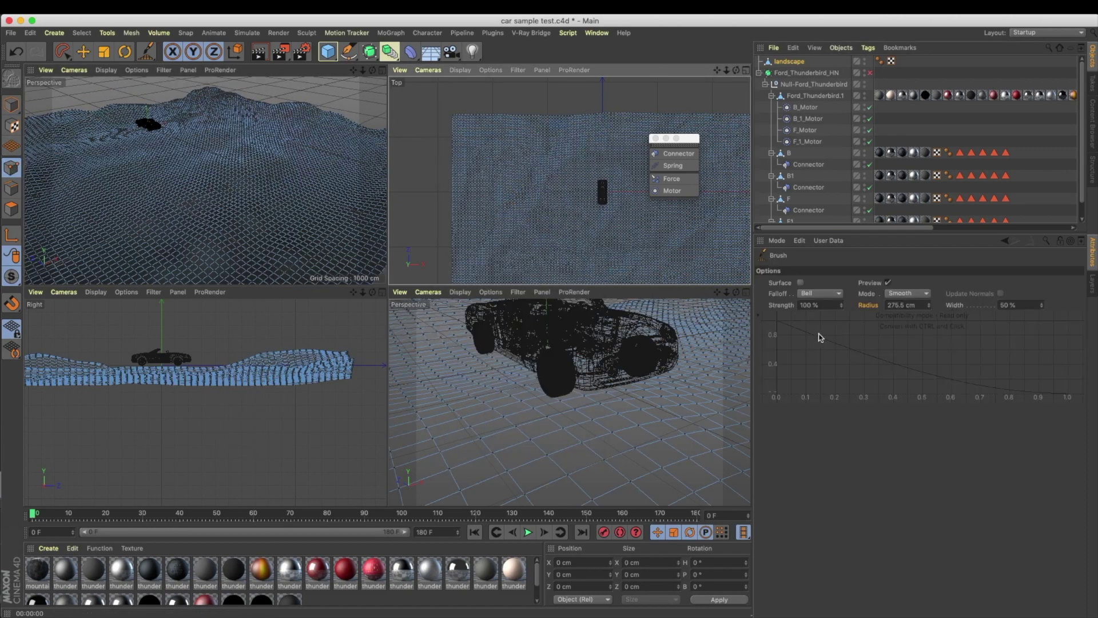
left_click(923, 294)
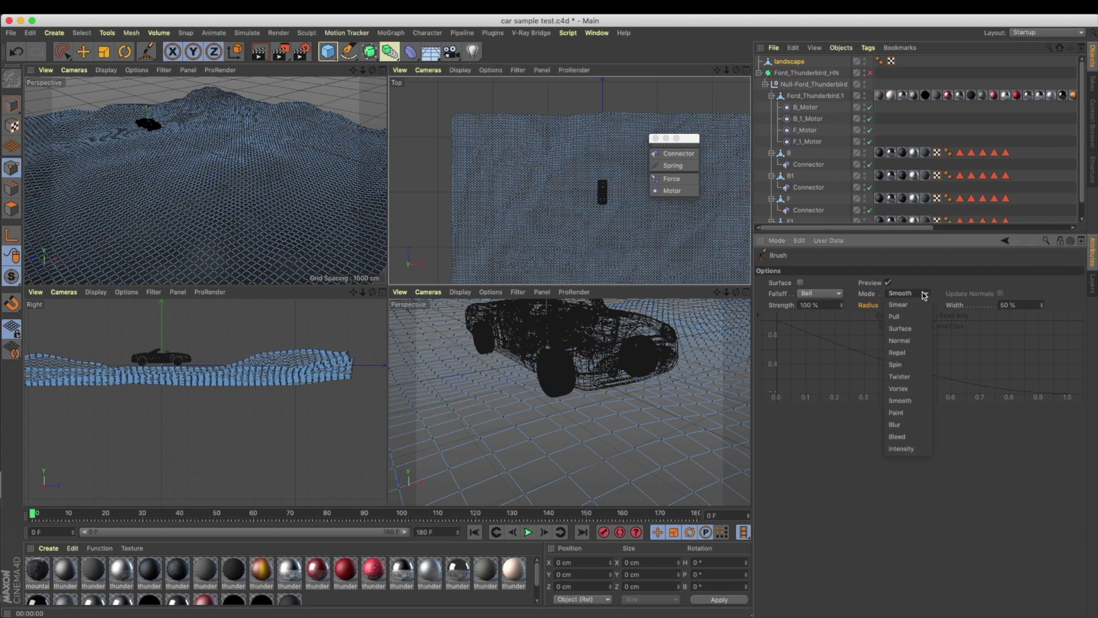
left_click(914, 321)
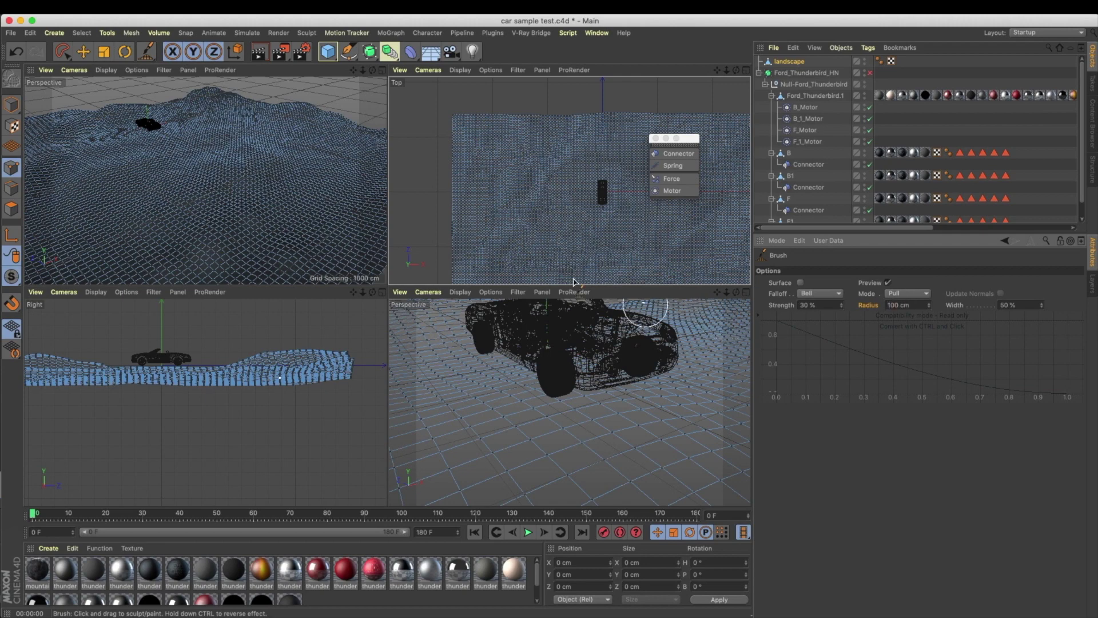
middle_click(284, 223)
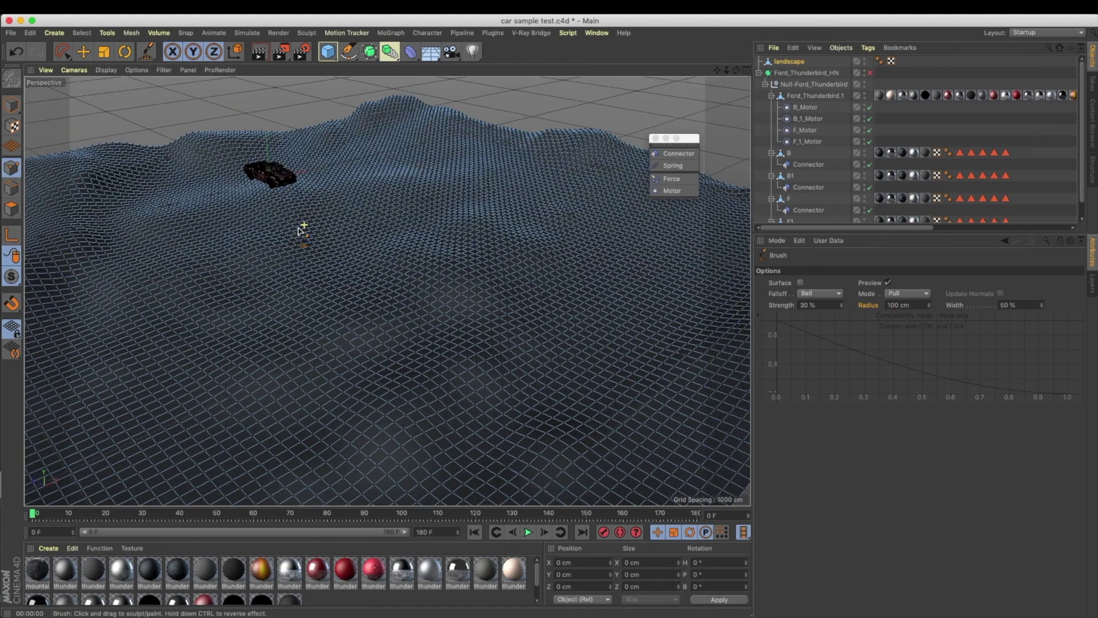
mouse_move(503, 260)
left_mouse_down()
mouse_move(105, 509)
mouse_move(615, 449)
mouse_move(223, 315)
mouse_move(581, 277)
mouse_move(601, 246)
mouse_move(578, 270)
left_mouse_up()
key("super+z")
key("super+z")
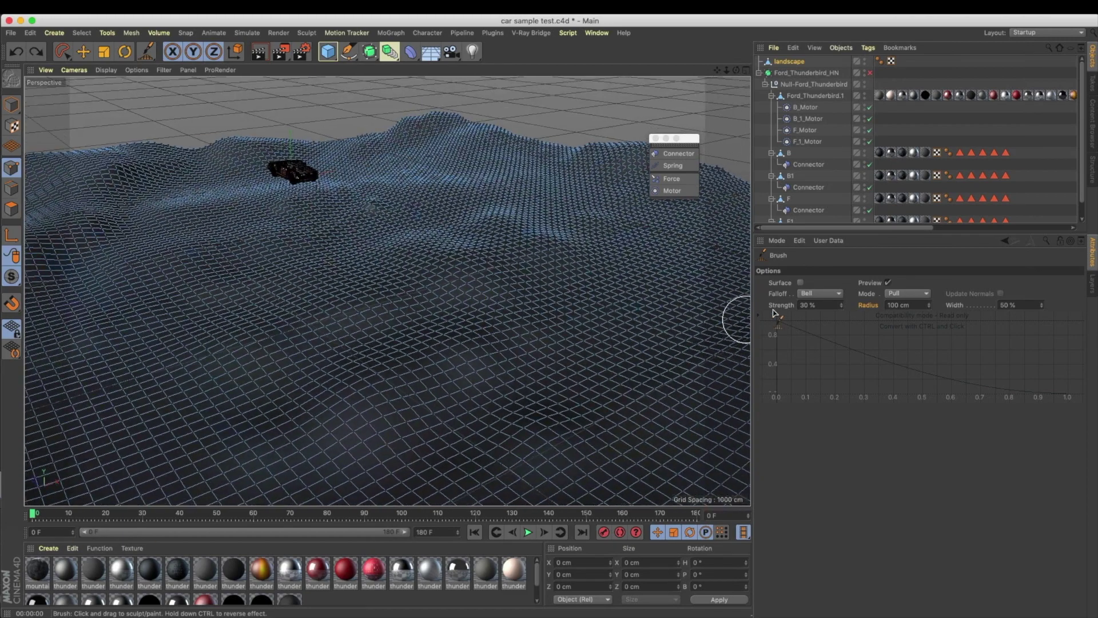
Step: Pull gentle bumps across the landscape in front of the car at 10 % brush strength and check them in Model mode
left_click_drag(818, 306, 785, 308)
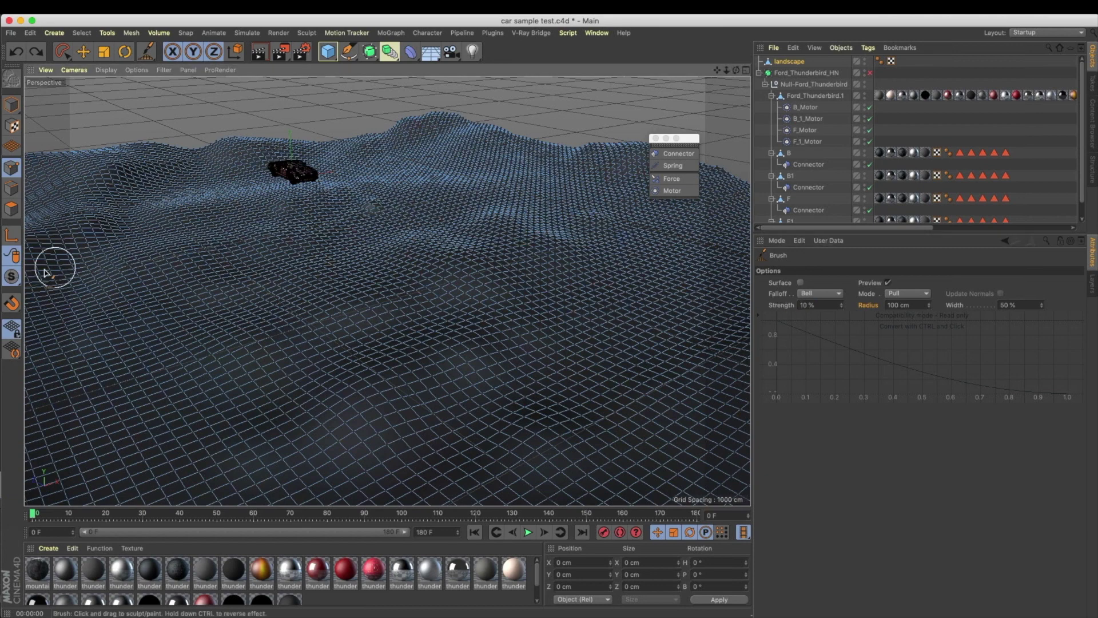
mouse_move(222, 294)
left_mouse_down()
mouse_move(170, 254)
mouse_move(540, 407)
mouse_move(539, 215)
left_mouse_up()
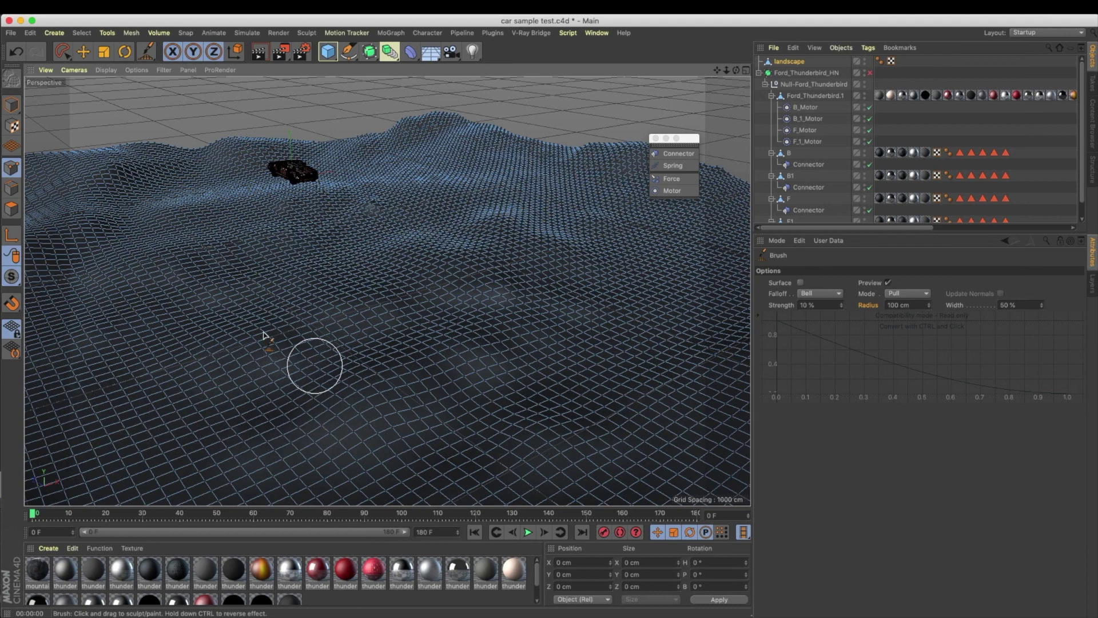
left_click(12, 105)
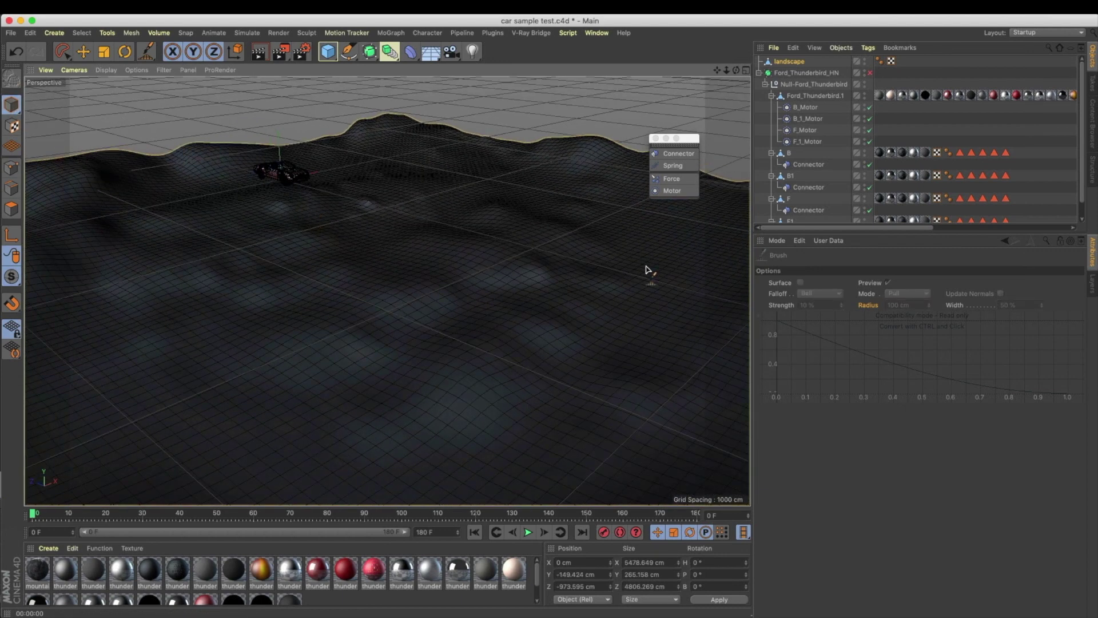
Step: Smooth the landscape around the car in point editing with the brush in Smooth mode, first at 50 % and finally at 100 % strength
left_click(11, 171)
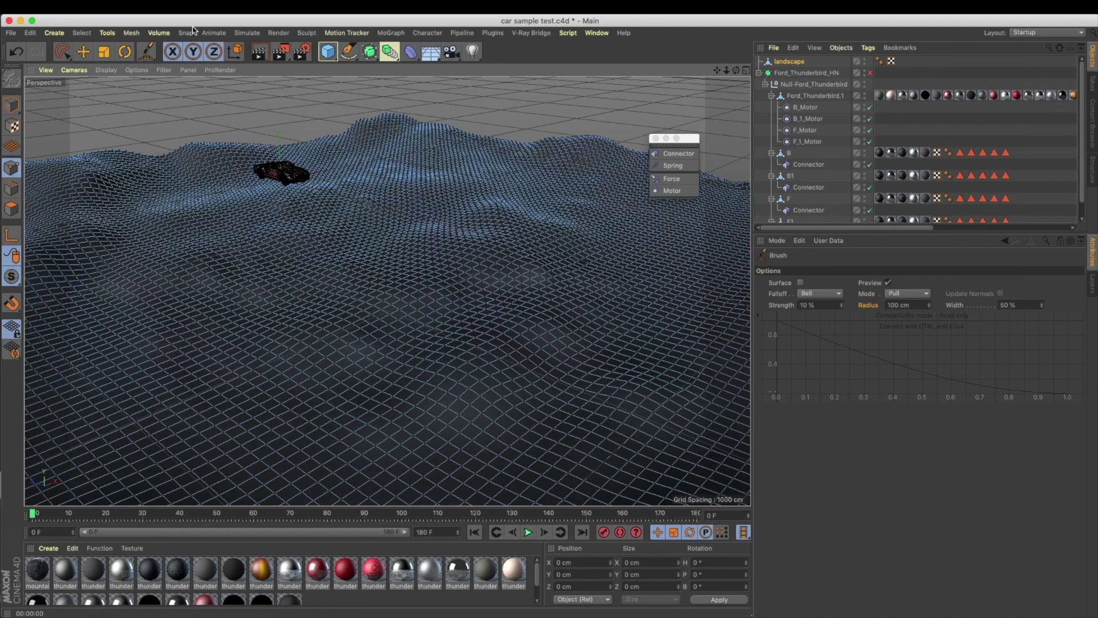
left_click(907, 294)
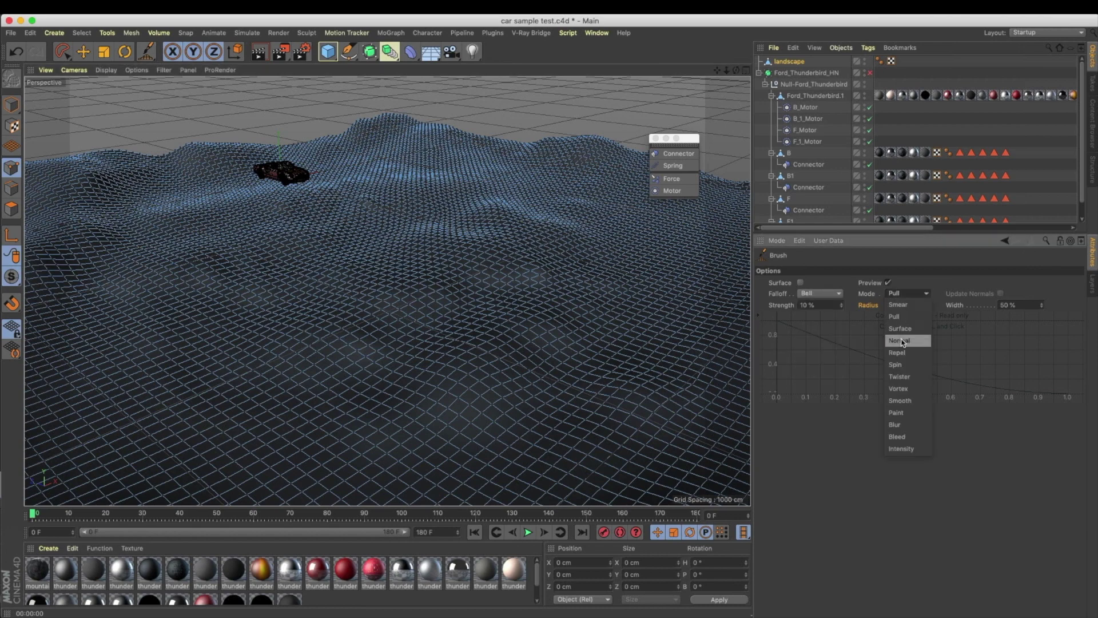
left_click(910, 400)
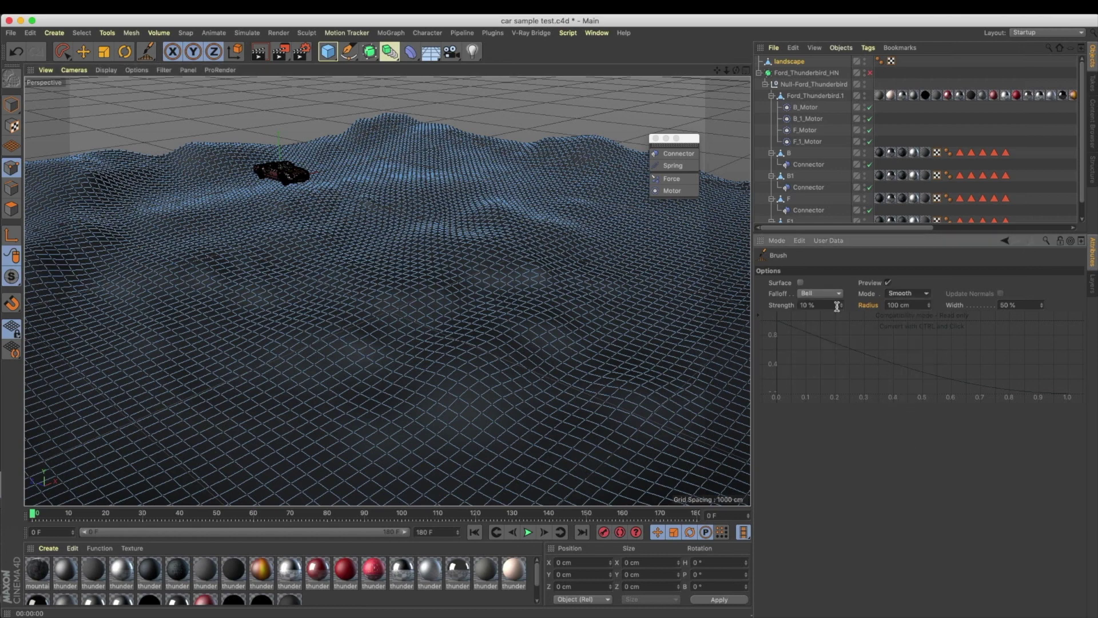
left_click_drag(397, 208, 372, 198, "alt")
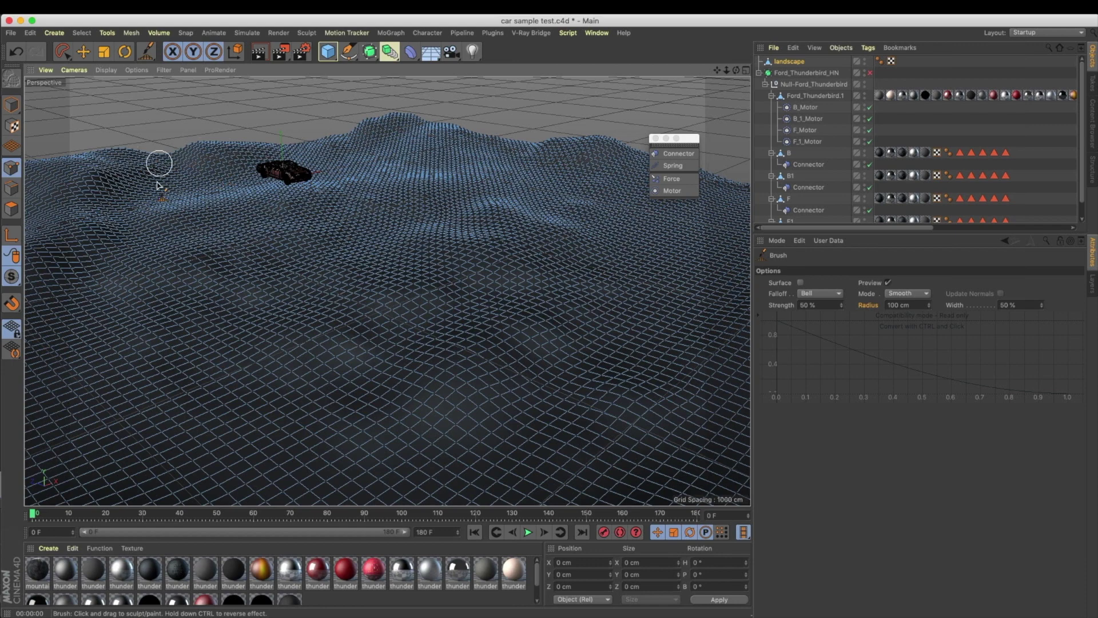
left_click_drag(826, 306, 700, 303)
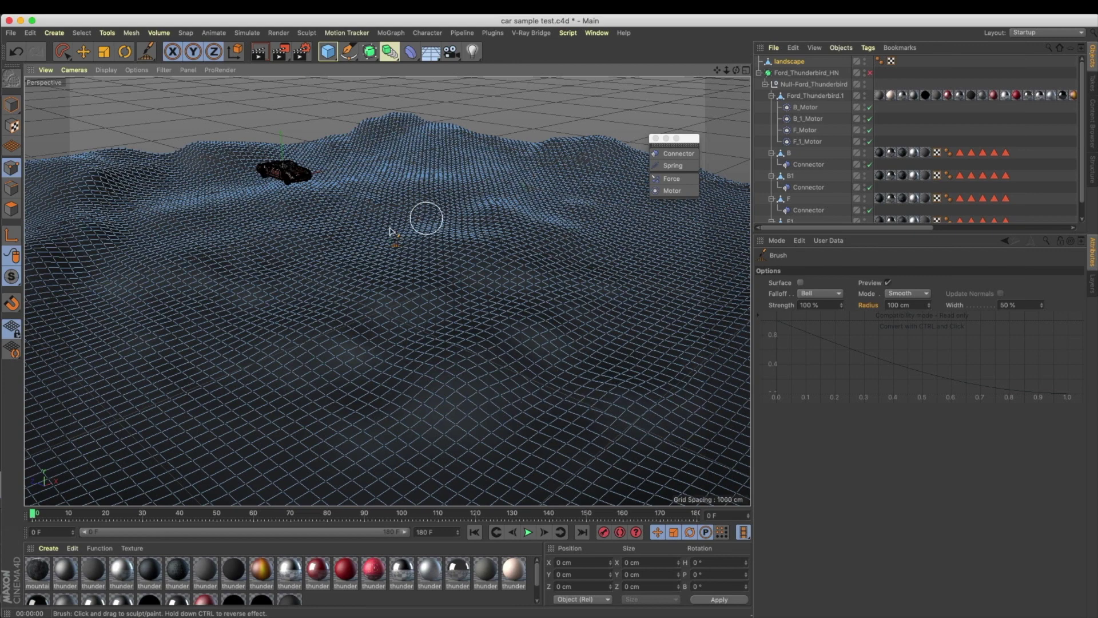
Step: Return the landscape to Model mode, activate the Move tool and frame the car closely in the perspective view
left_click(18, 107)
mouse_move(334, 240)
left_mouse_down("alt")
mouse_move(361, 213)
mouse_move(246, 232)
mouse_move(343, 226)
left_mouse_up("alt")
scroll(331, 208, "up", 3)
left_click(89, 55)
scroll(387, 289, "up", 5)
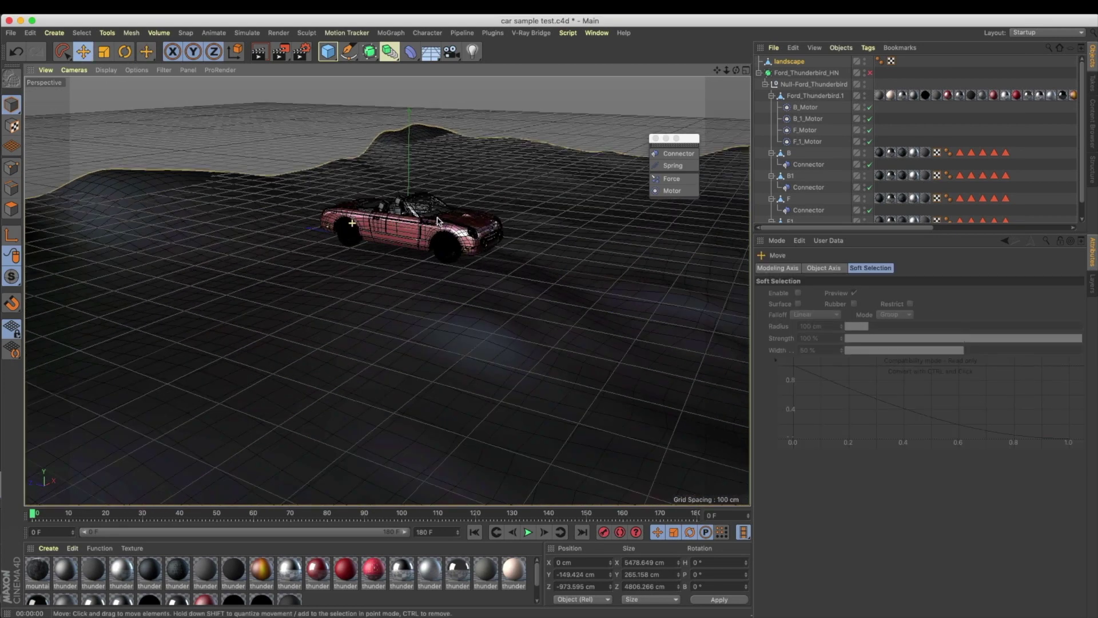
middle_click_drag(387, 289, 309, 294, "alt")
Step: Play the animation briefly, rewind to frame 0 and extend the preview range to 300 frames
left_click(532, 536)
left_click(475, 533)
left_click_drag(280, 532, 407, 533)
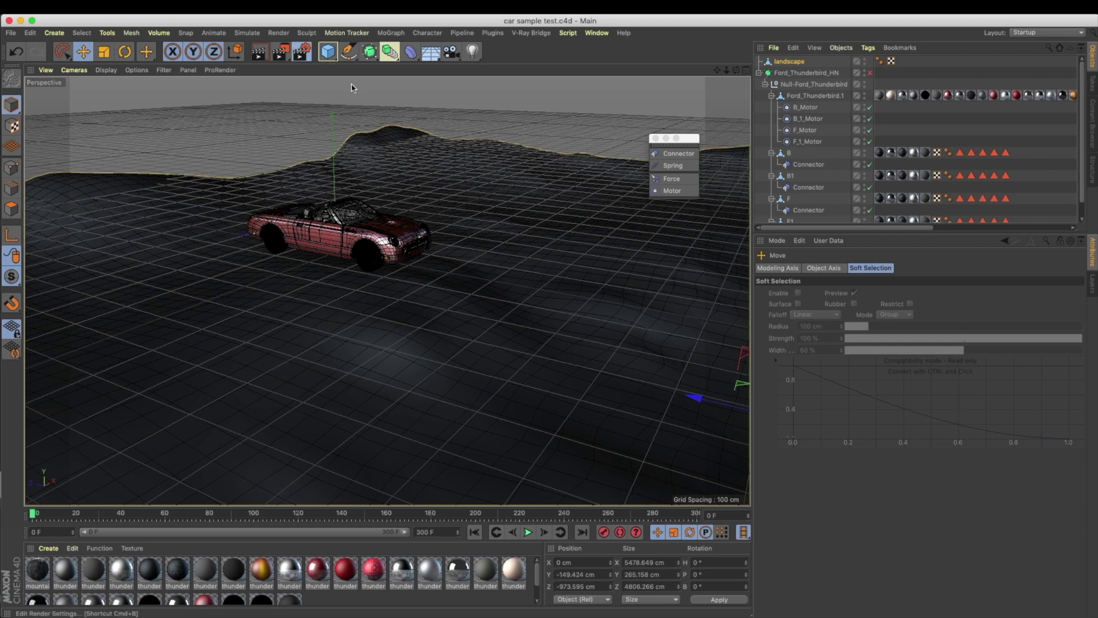
Step: Turn off Adapt Data Rate and set the render output size to 1920 x 1080 pixels in the render settings
left_click(339, 89)
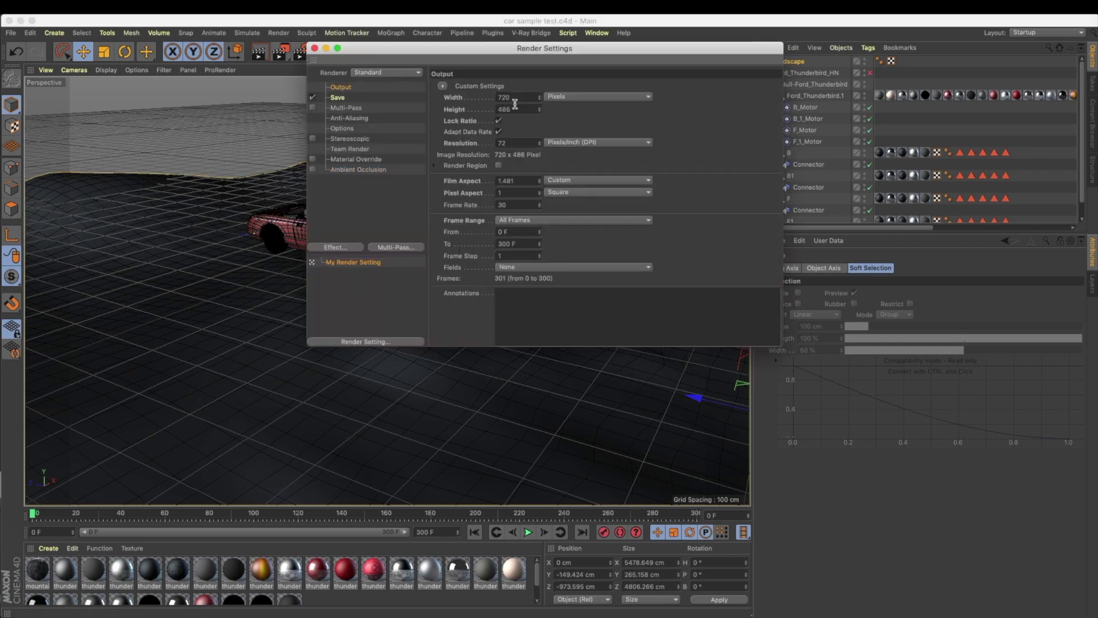
left_click(499, 132)
left_click_drag(514, 98, 455, 99)
type("192")
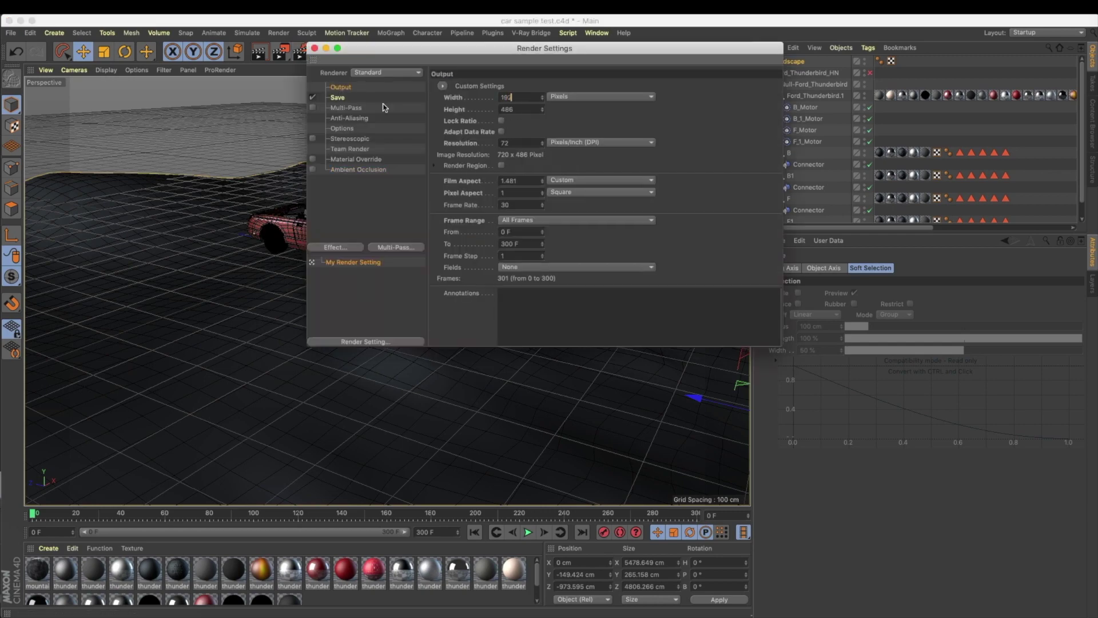
type("0")
key("Tab")
type("1080")
key("Return")
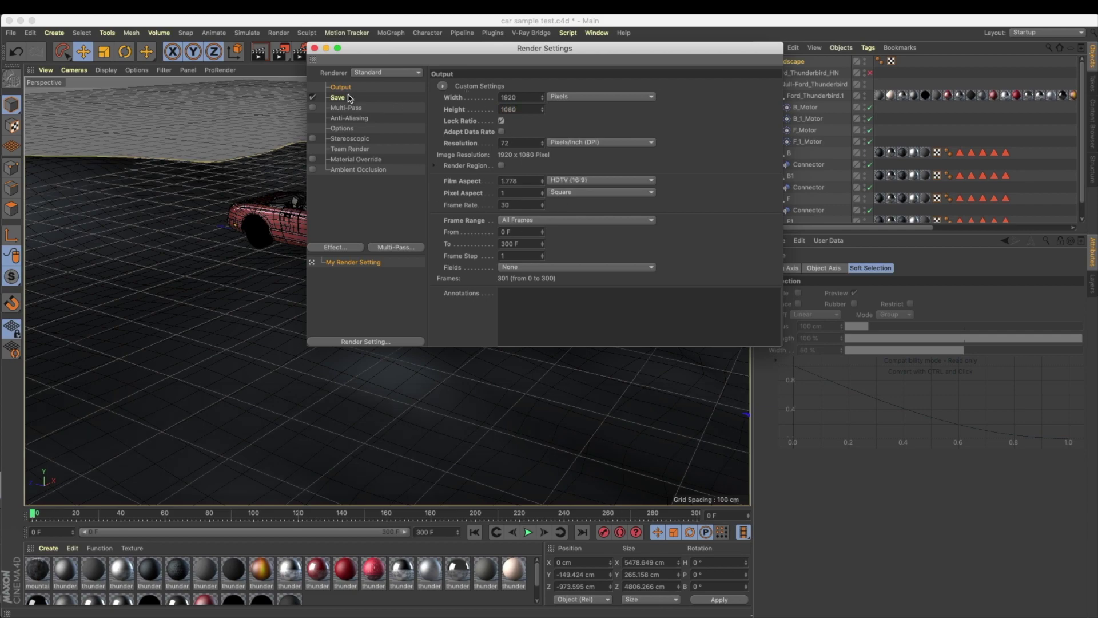
left_click(314, 49)
Step: Select the car body and render a preview of the perspective view around it
left_click_drag(388, 290, 381, 228, "alt")
left_click(424, 255)
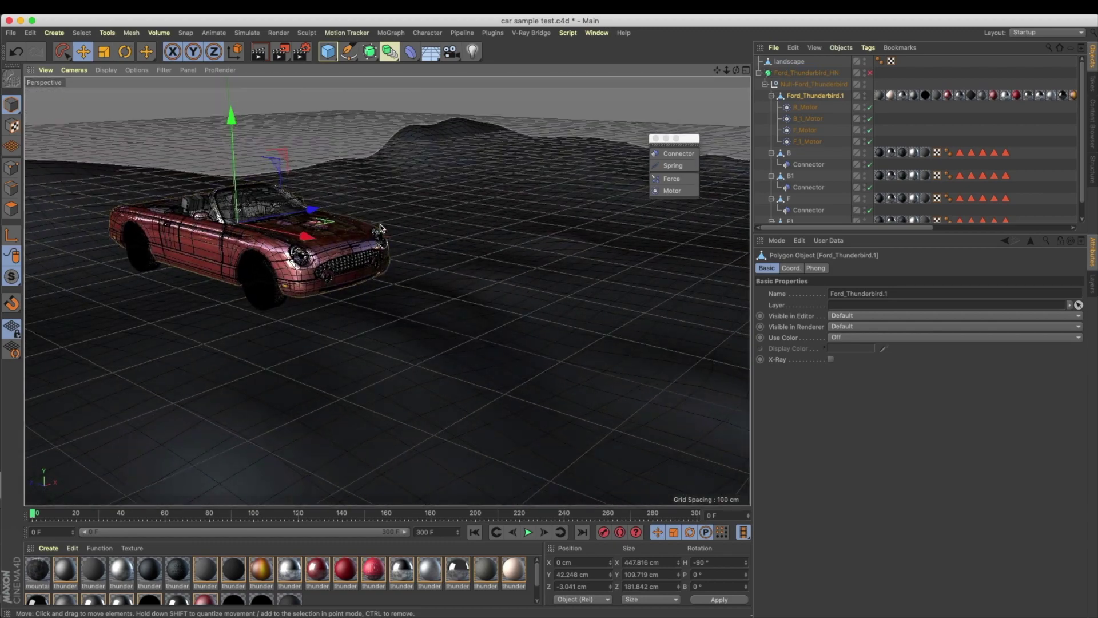
key("ctrl+r")
mouse_move(397, 228)
left_mouse_down("alt")
mouse_move(432, 239)
mouse_move(421, 221)
mouse_move(398, 220)
left_mouse_up("alt")
Step: Select the landscape for point editing and set the Brush to Surface mode with 50 % strength
left_click(235, 215)
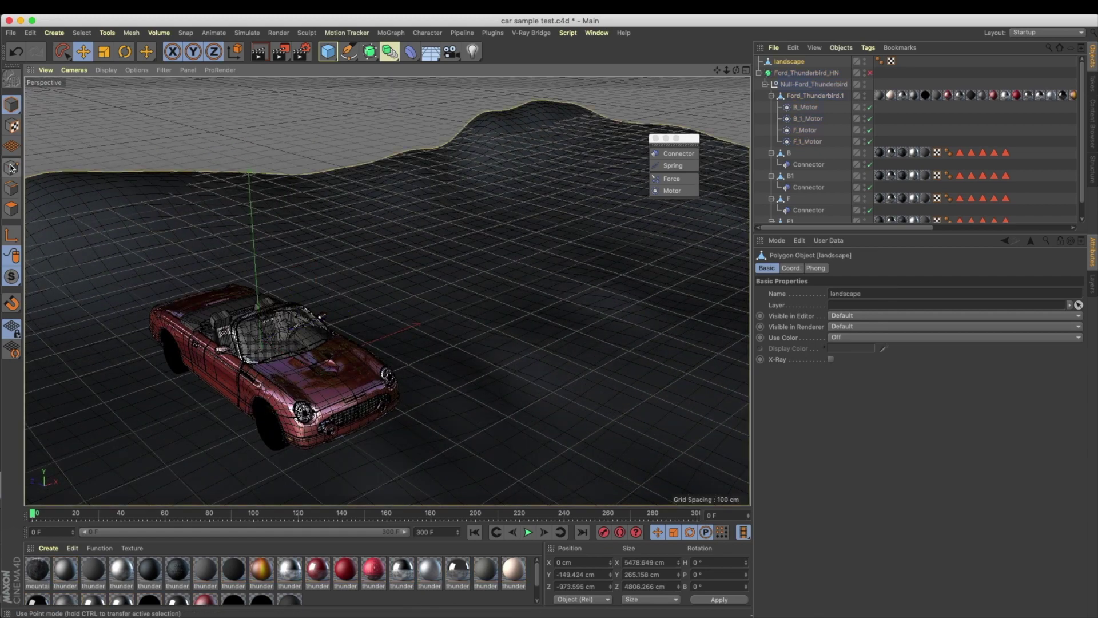
left_click(11, 168)
right_click(353, 172)
right_click(335, 123)
right_click(334, 123)
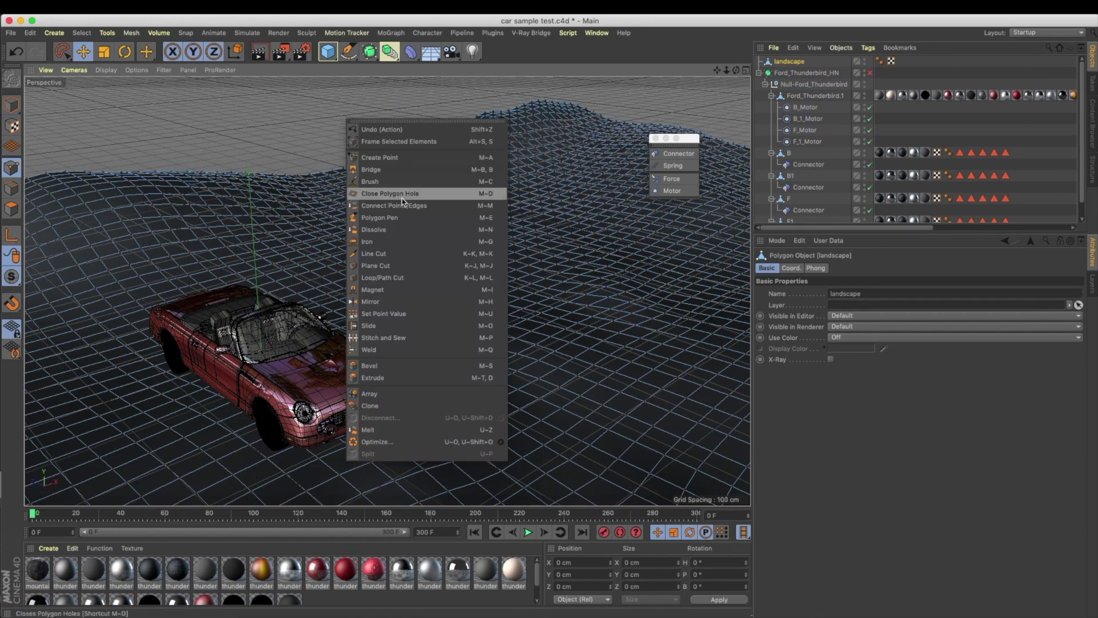
left_click(439, 182)
left_click(906, 293)
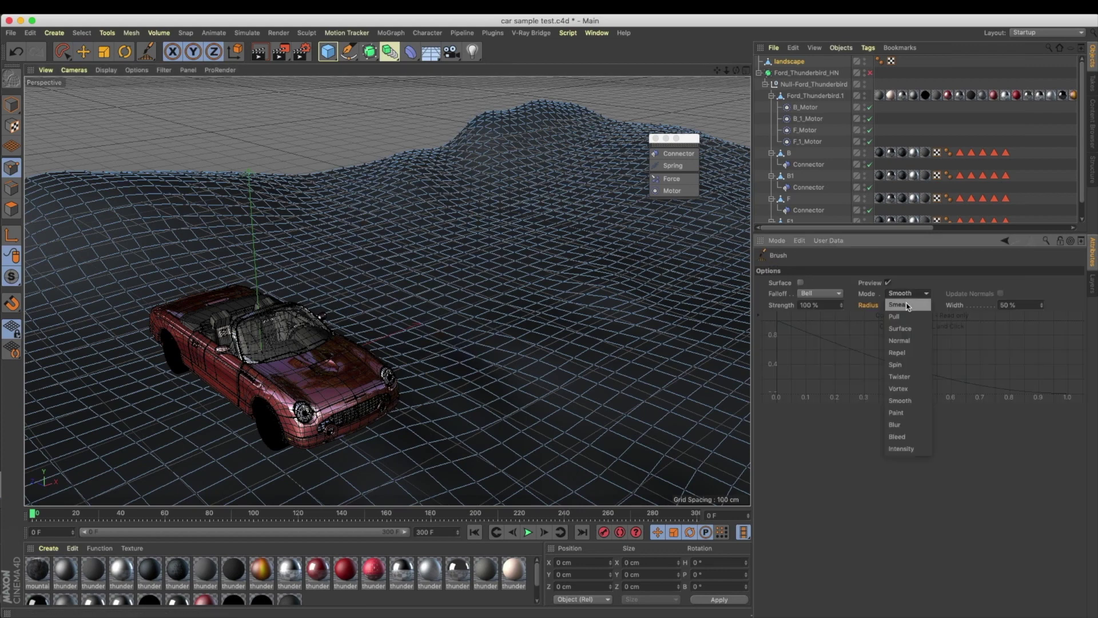
left_click(910, 329)
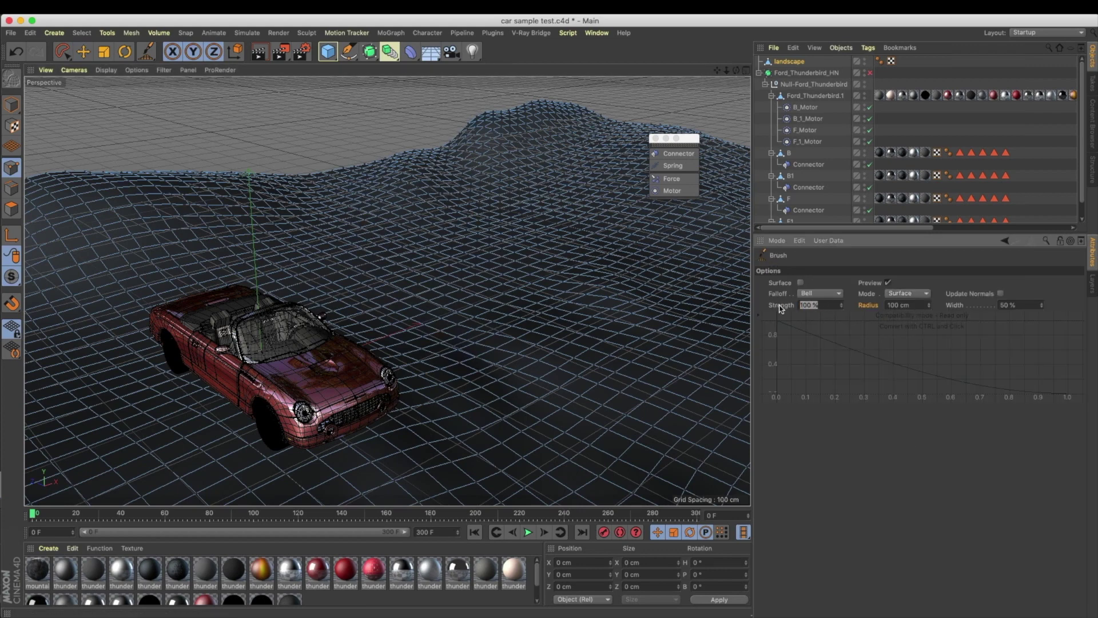
key("Return")
Step: Sculpt larger hills across the landscape around the car with the Surface brush at 400 cm radius, undoing an unwanted stroke
mouse_move(238, 141)
left_mouse_down()
mouse_move(366, 153)
mouse_move(314, 155)
mouse_move(309, 170)
mouse_move(512, 197)
left_mouse_up()
key("super+z")
scroll(294, 186, "down", 5)
mouse_move(348, 188)
left_mouse_down("alt")
mouse_move(224, 183)
mouse_move(527, 182)
mouse_move(485, 149)
left_mouse_up("alt")
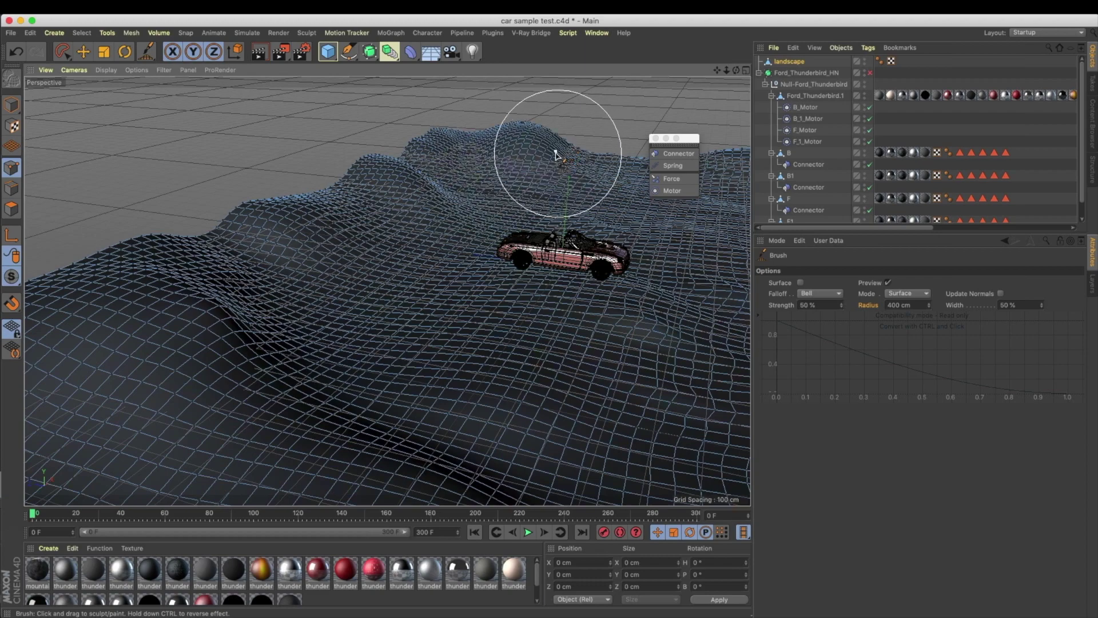
left_click_drag(562, 155, 258, 76, "alt")
Step: Return to Model mode with the Move tool, bring the car into close view and save the scene
left_click(88, 54)
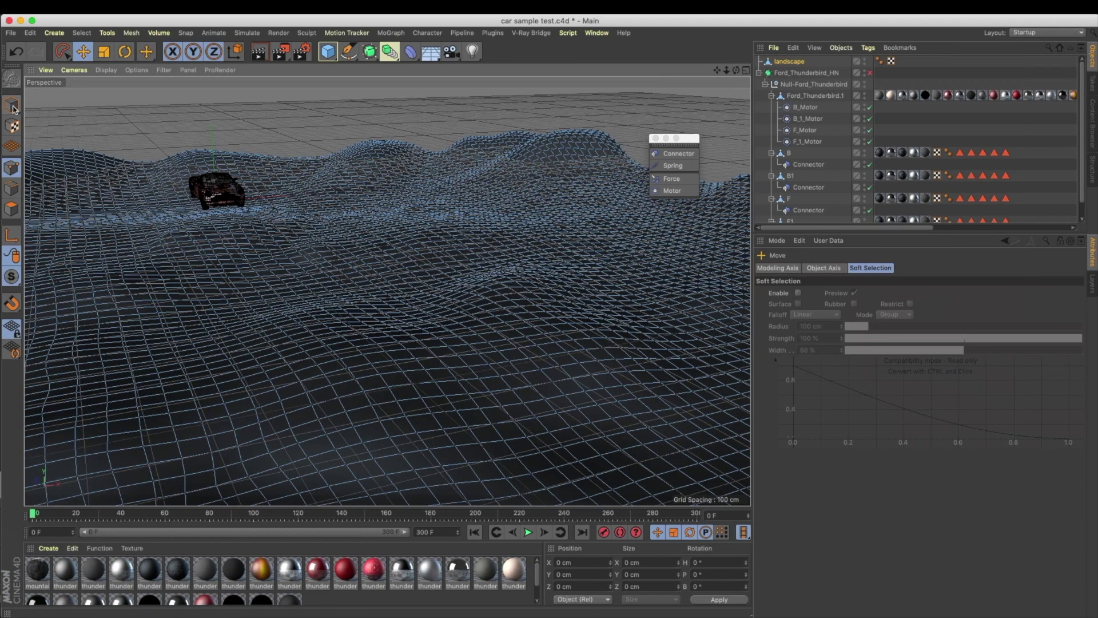
left_click(13, 107)
left_click_drag(296, 188, 325, 184, "alt")
scroll(325, 182, "up", 5)
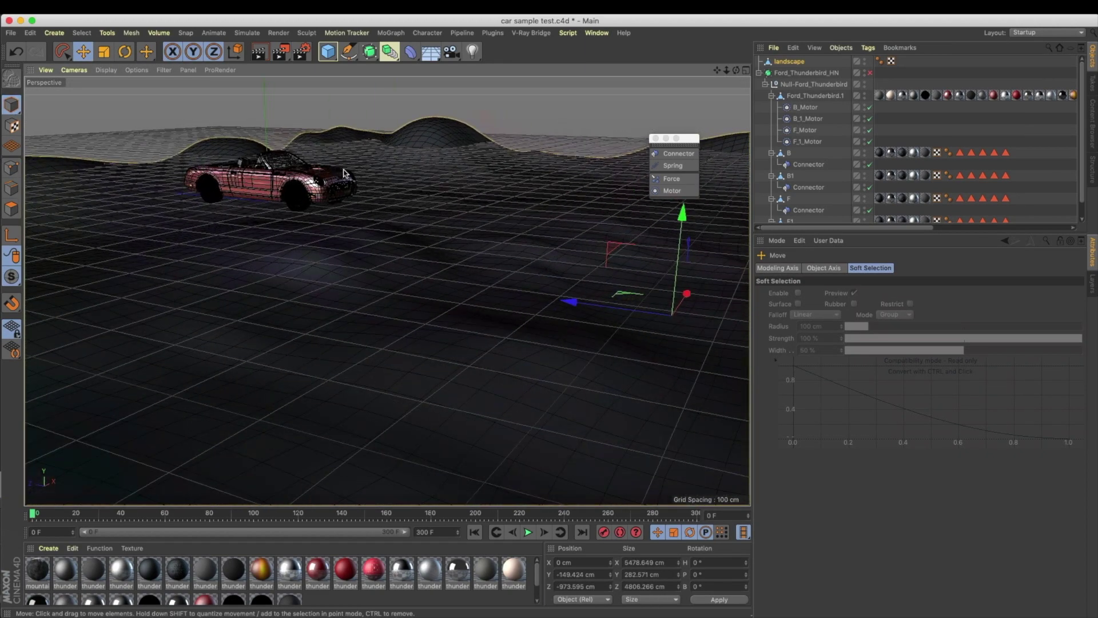
scroll(345, 182, "up", 6)
scroll(343, 180, "up", 4)
scroll(344, 181, "left", 4)
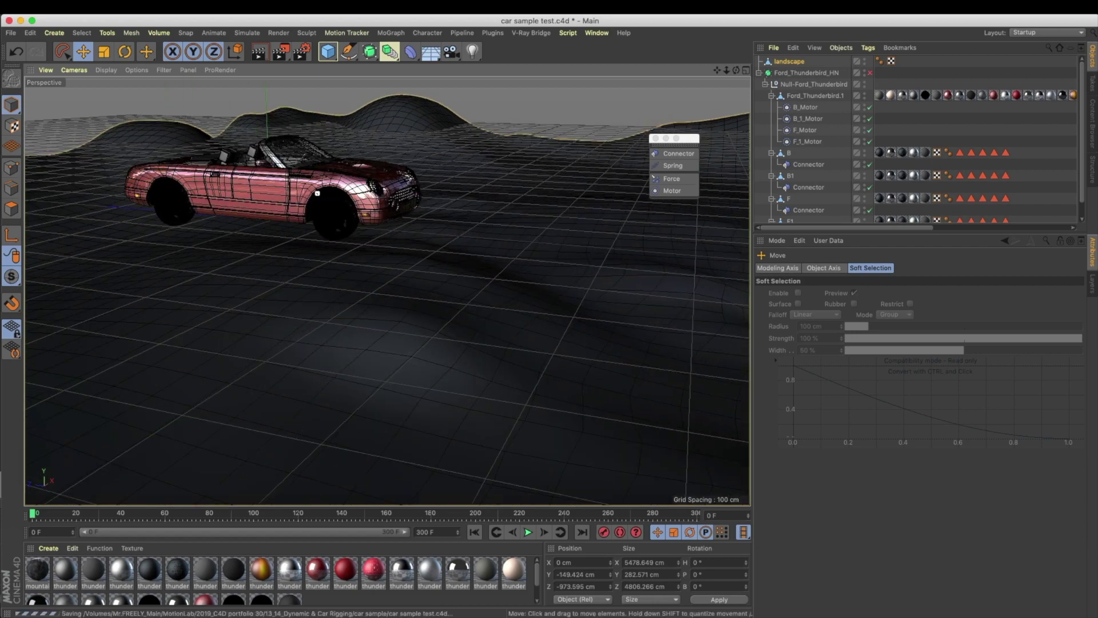
Step: Switch the perspective view to smooth shading without wireframe lines and view the car from slightly above
left_click(137, 71)
left_click(126, 89)
mouse_move(366, 140)
left_mouse_down("alt")
mouse_move(338, 186)
mouse_move(428, 185)
left_mouse_up("alt")
left_click_drag(320, 219, 349, 223, "alt")
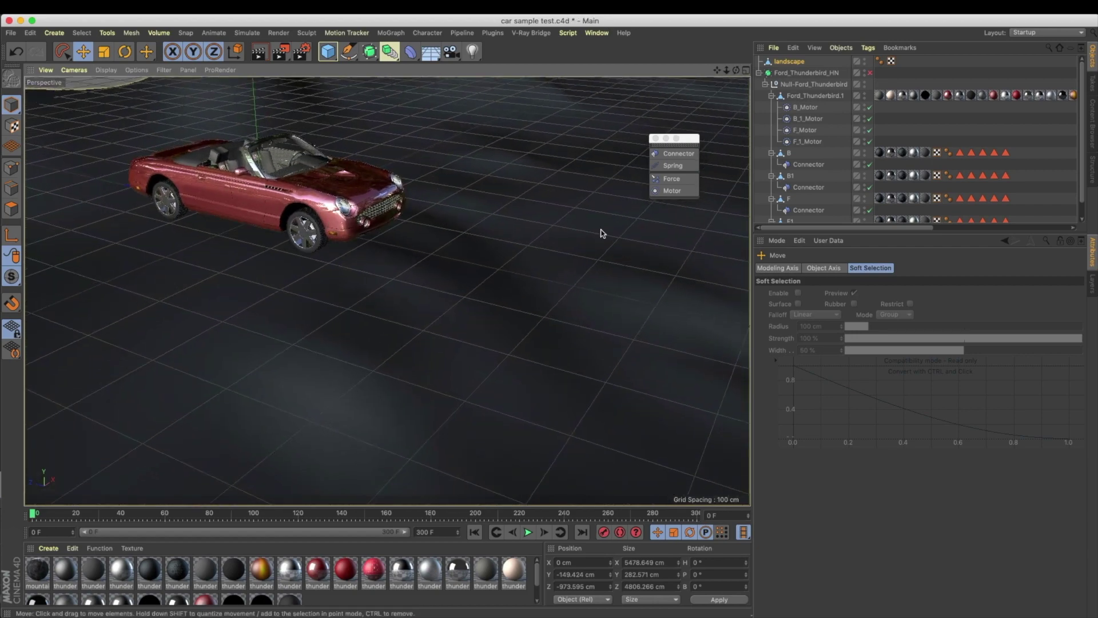
Step: Apply Rigid Body simulation tags to the Ford_Thunderbird.1 body and the wheels B, B1, F and F1 together
left_click(816, 96)
left_click(789, 153, "shift")
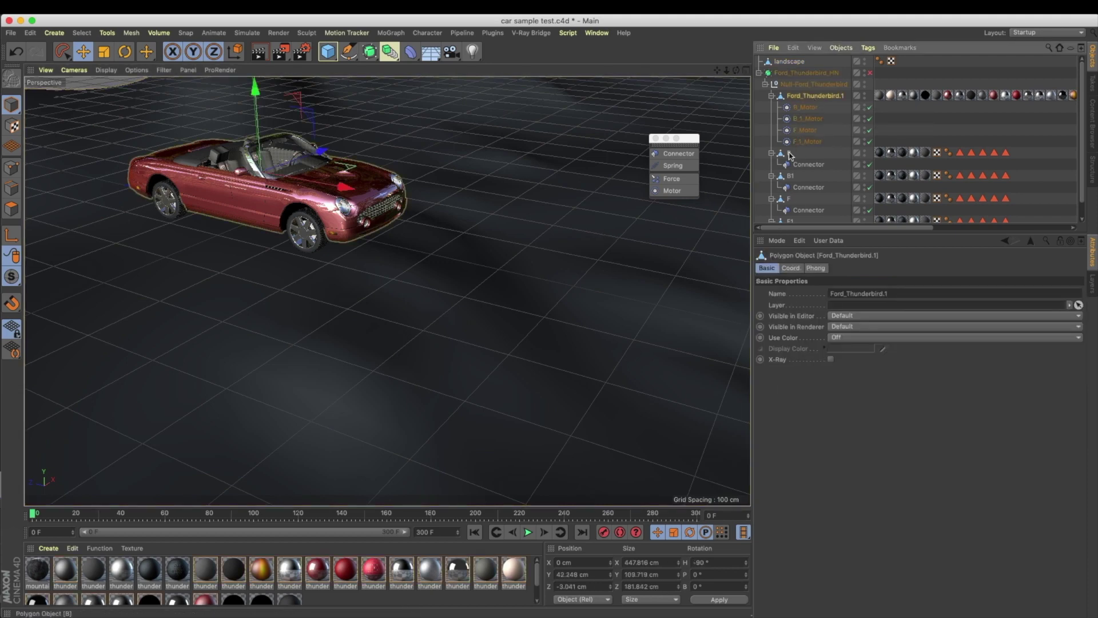
left_click(792, 176, "shift")
left_click(790, 199, "shift")
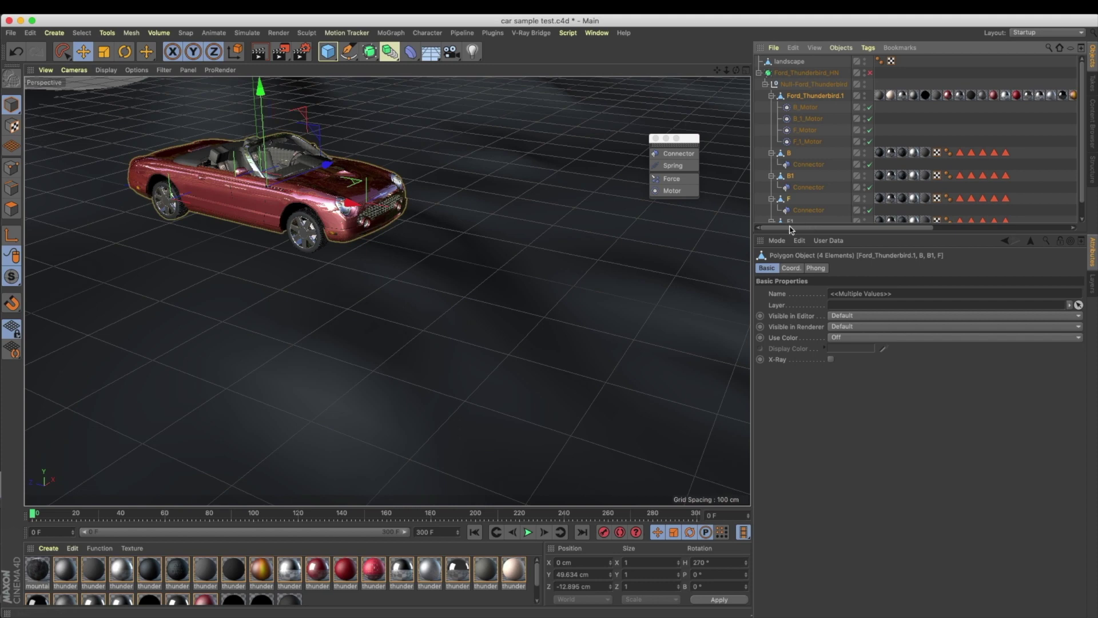
scroll(791, 221, "down", 1)
right_click(818, 93)
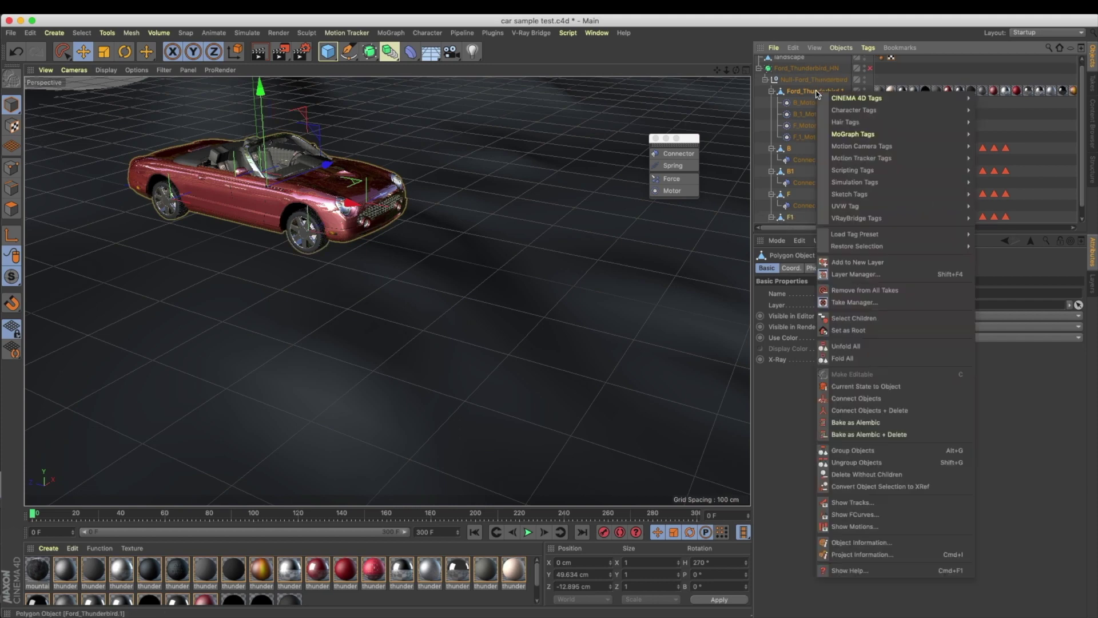
mouse_move(945, 114)
mouse_move(940, 185)
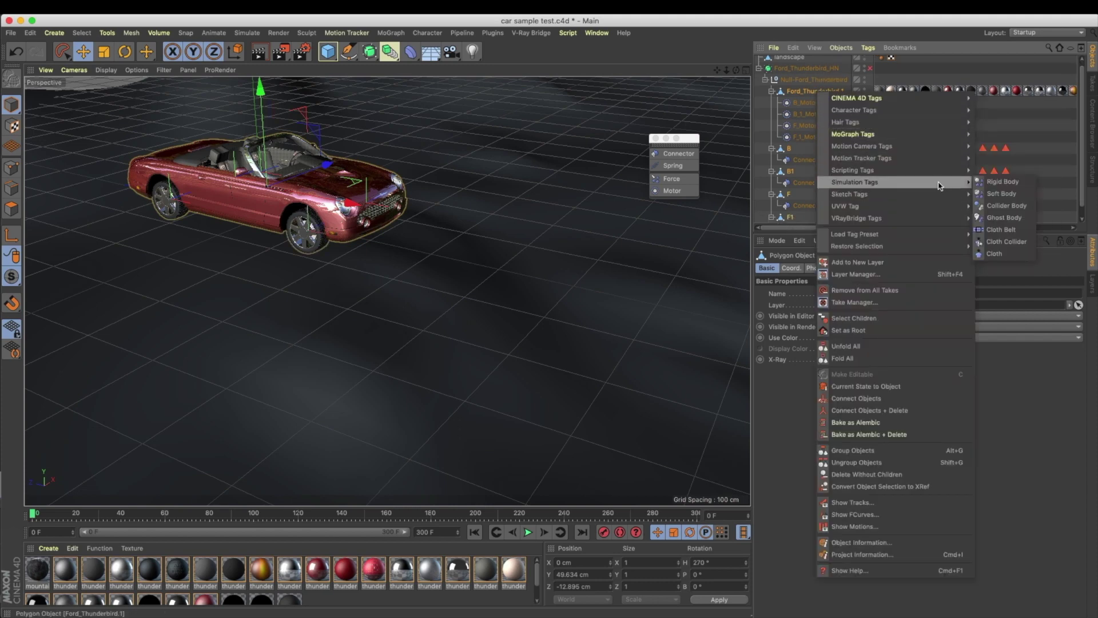
left_click(991, 184)
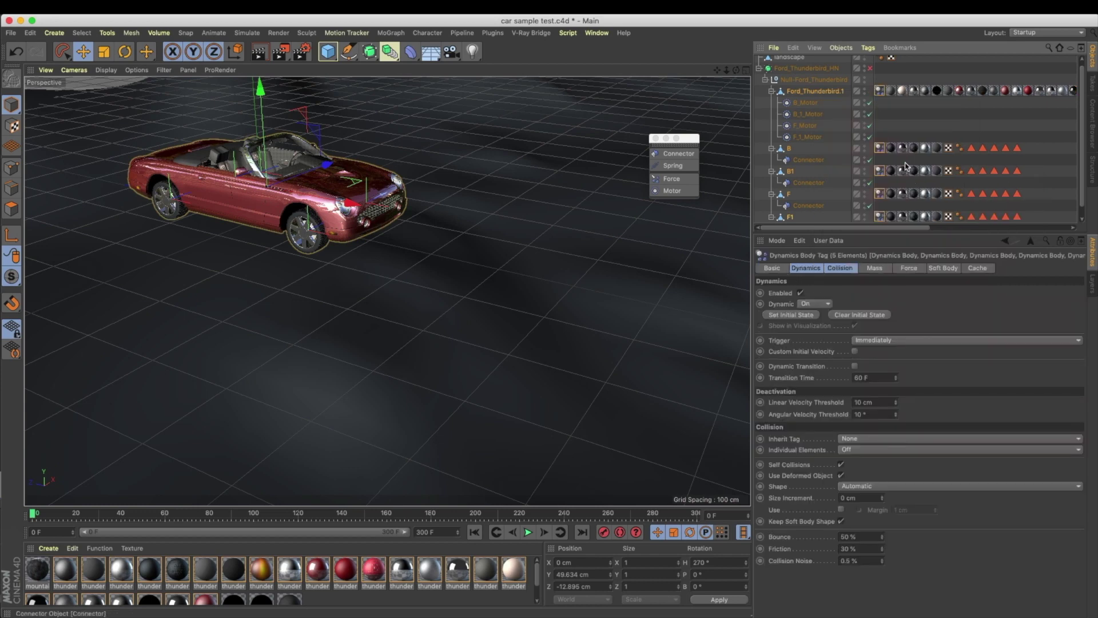
Step: Apply a Collider Body simulation tag to the landscape
right_click_drag(452, 168, 439, 206, "alt")
left_click(795, 60)
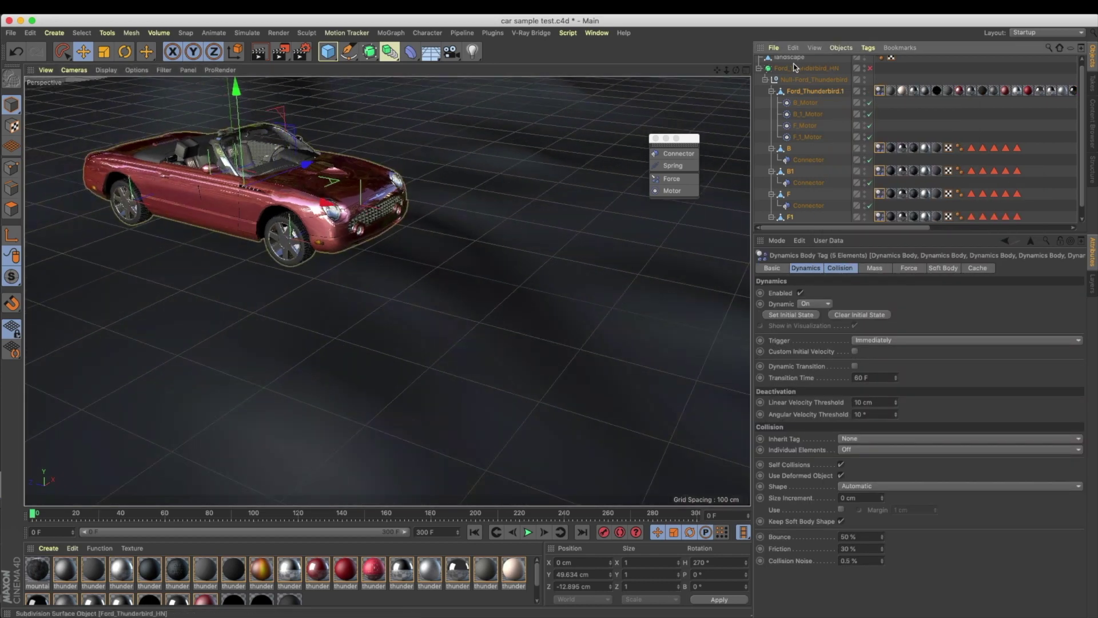
right_click(798, 63)
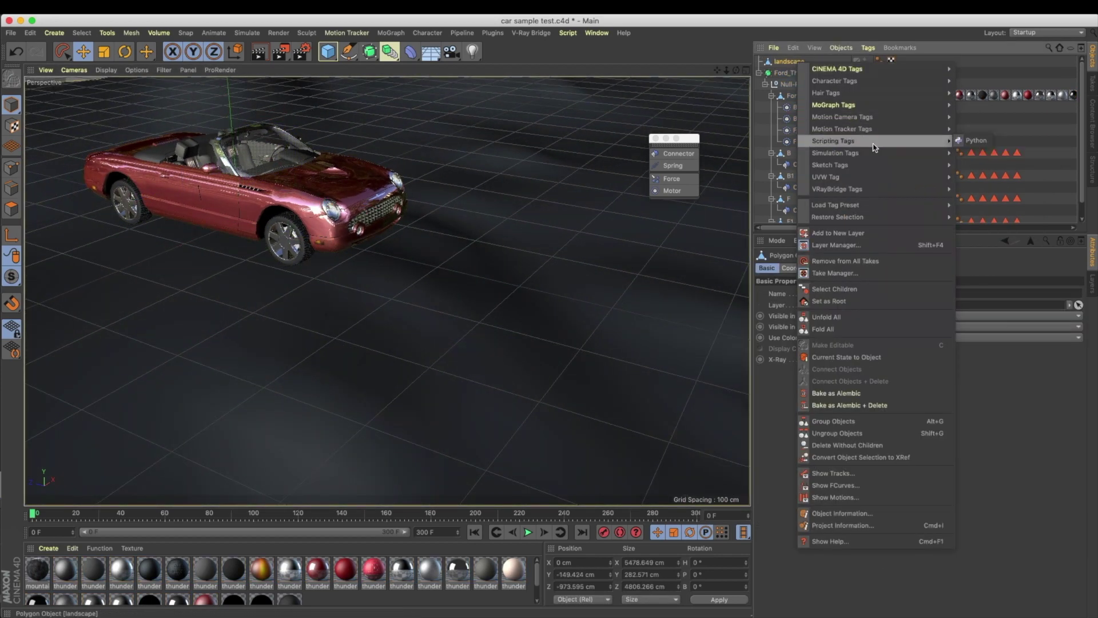
mouse_move(892, 153)
left_click(986, 176)
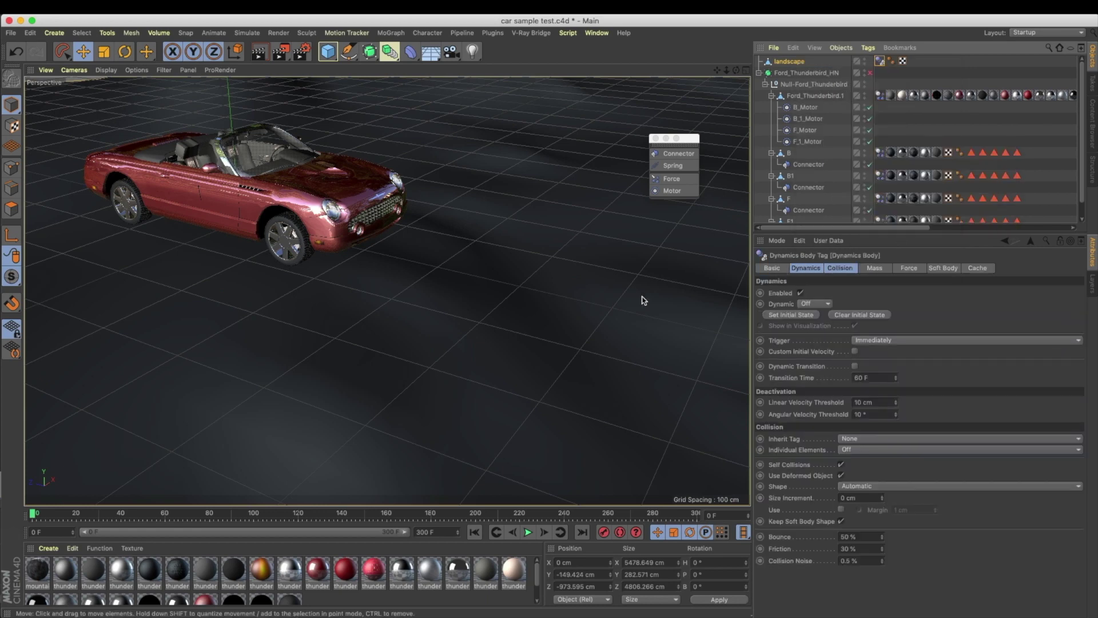
Step: Play the dynamics simulation twice from the start, rewind it and examine the car's position on the landscape from the side
middle_click_drag(515, 316, 561, 341, "alt")
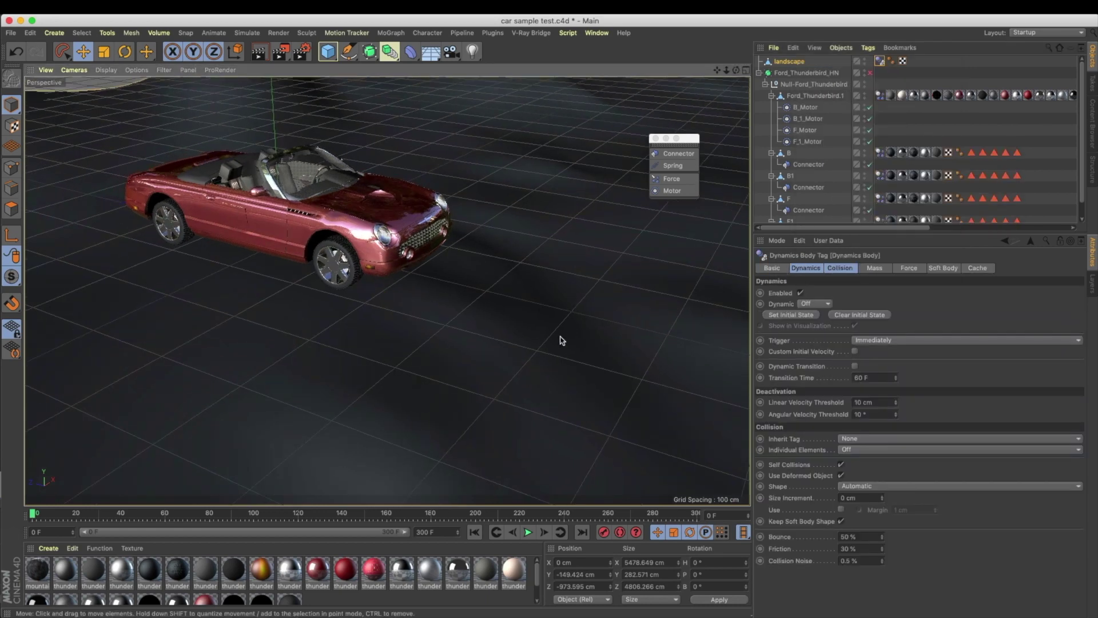
left_click(528, 534)
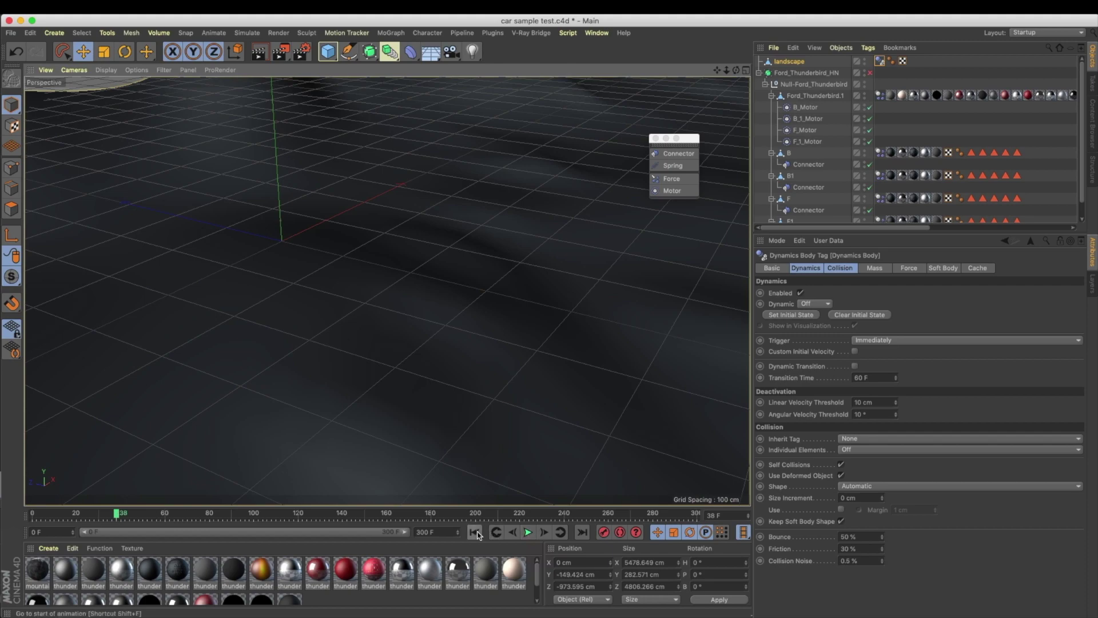
left_click(528, 534)
left_click(474, 533)
left_click_drag(440, 311, 576, 191, "alt")
middle_click_drag(387, 290, 394, 250, "alt")
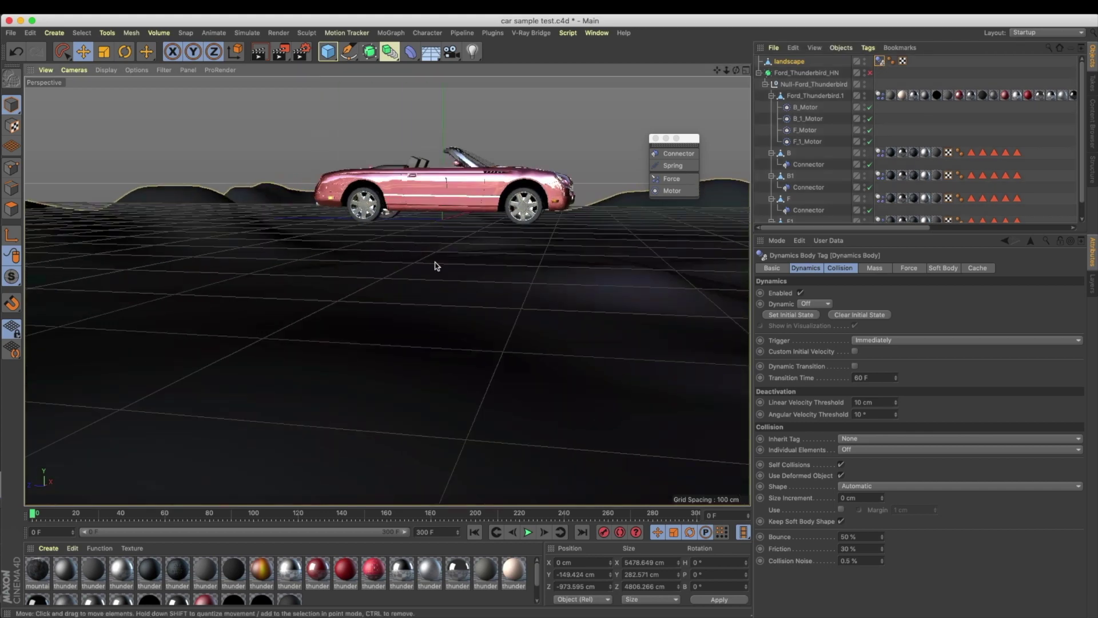
Step: Examine the landscape tag's Collision settings, including the Shape options, and how the car sits above the terrain in the right view
left_click(841, 269)
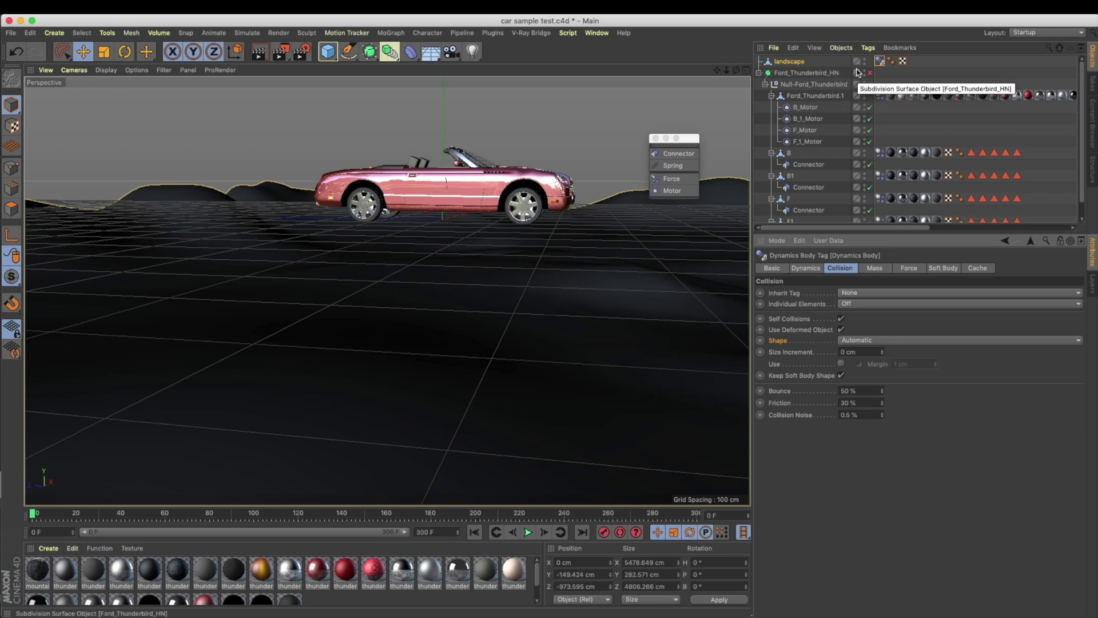
left_click_drag(505, 264, 531, 256, "alt")
right_click_drag(531, 256, 445, 278, "alt")
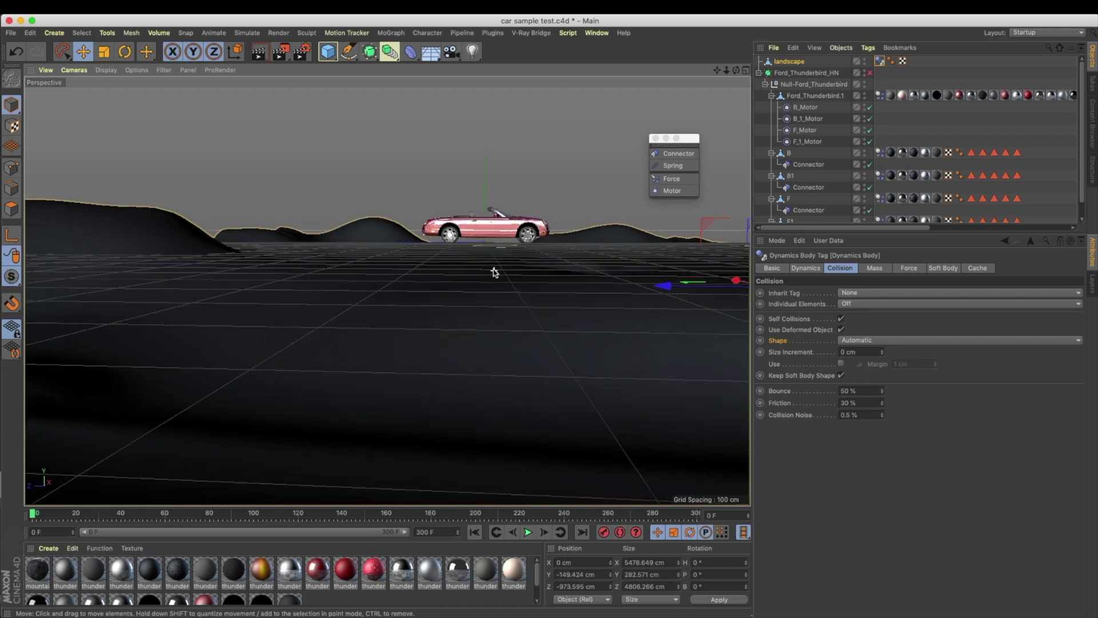
middle_click(496, 273)
middle_click(291, 338)
right_click_drag(464, 270, 374, 304, "alt")
right_click_drag(431, 275, 557, 284, "alt")
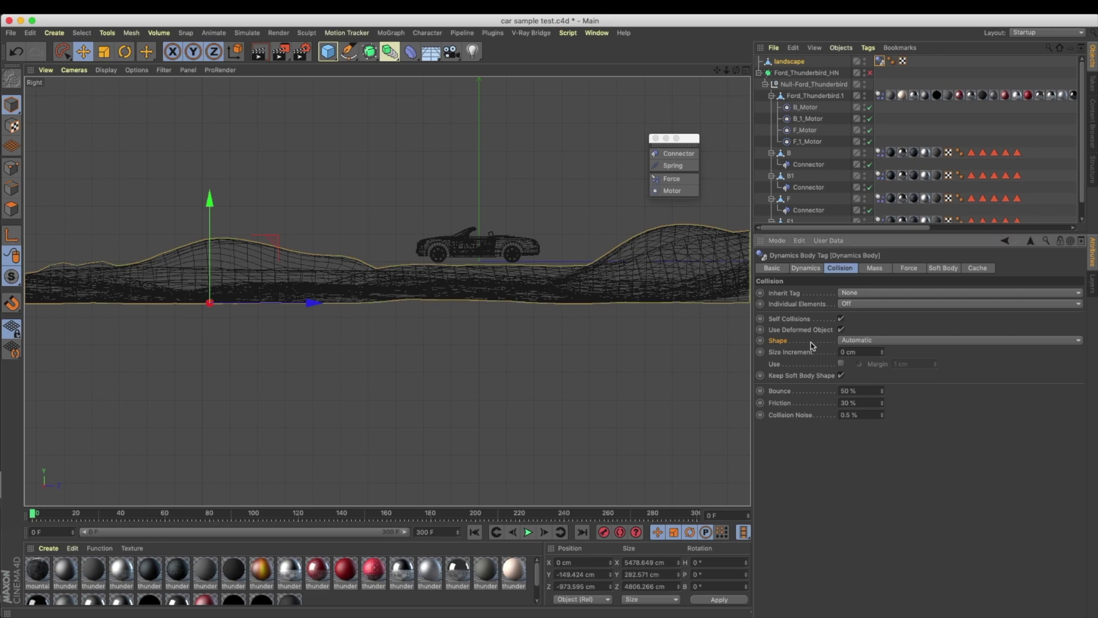
left_click(858, 340)
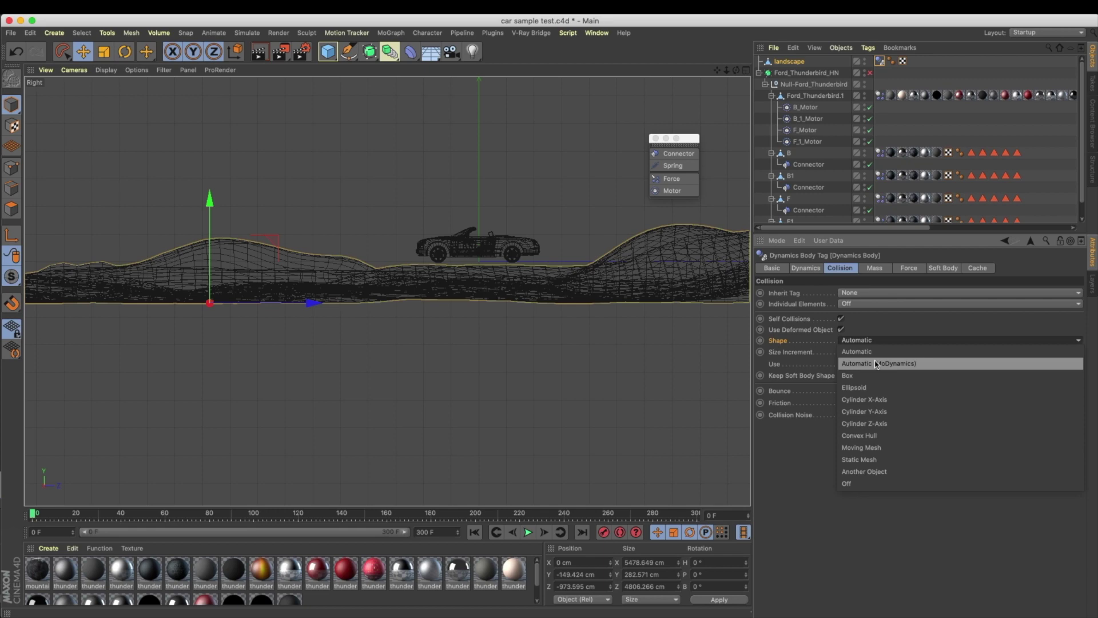
left_click(798, 343)
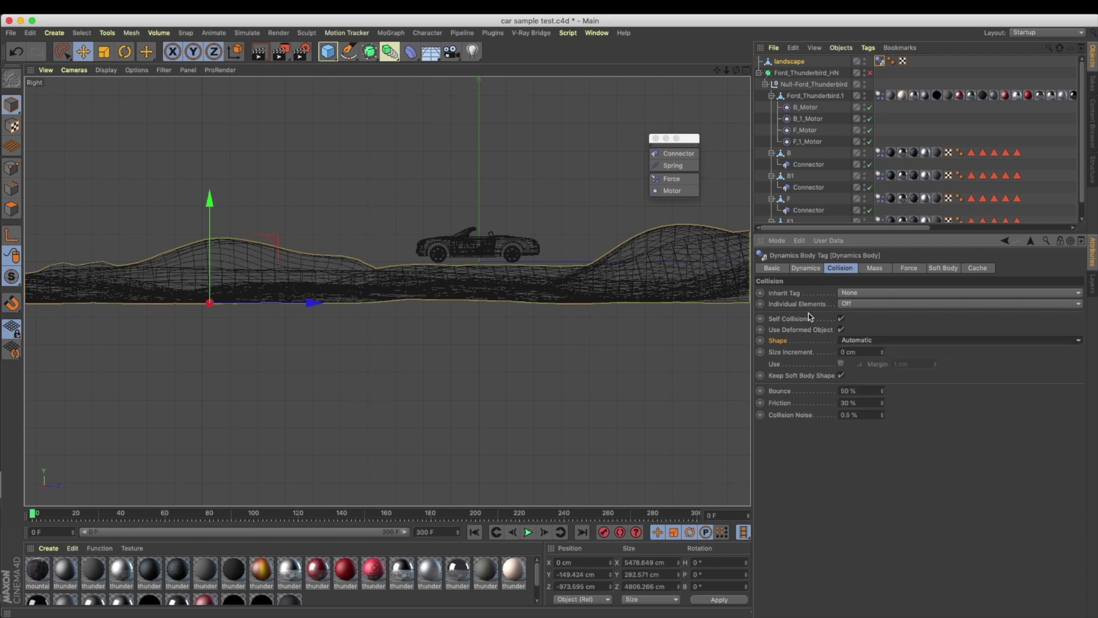
scroll(523, 321, "down", 5)
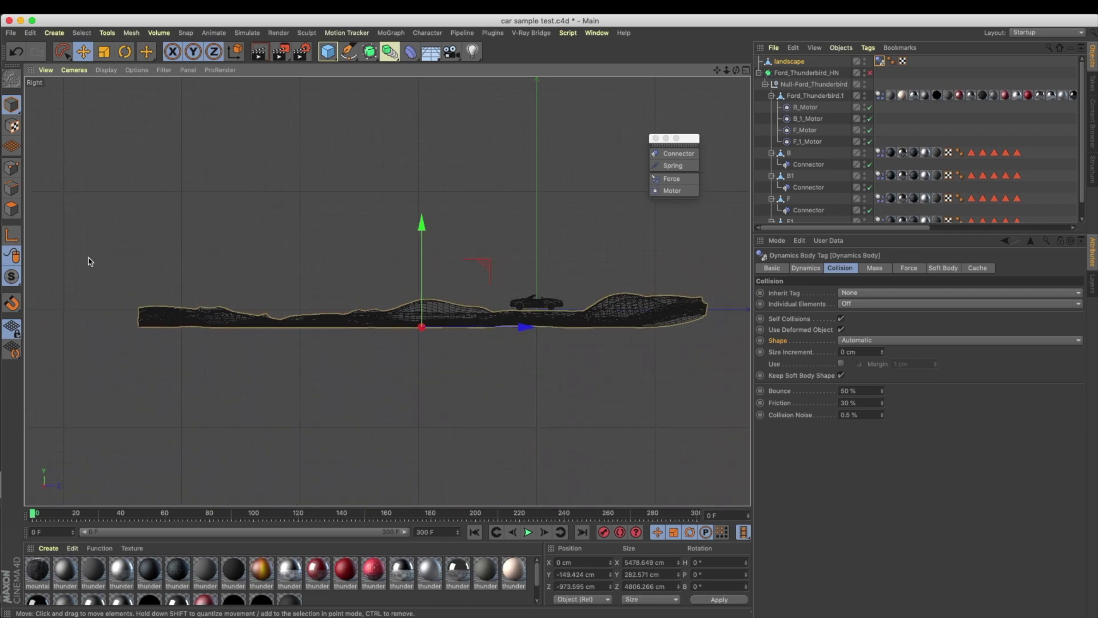
Step: Outline the landscape's full extent as a closed box in the right view with Doodle Paint
left_click(132, 33)
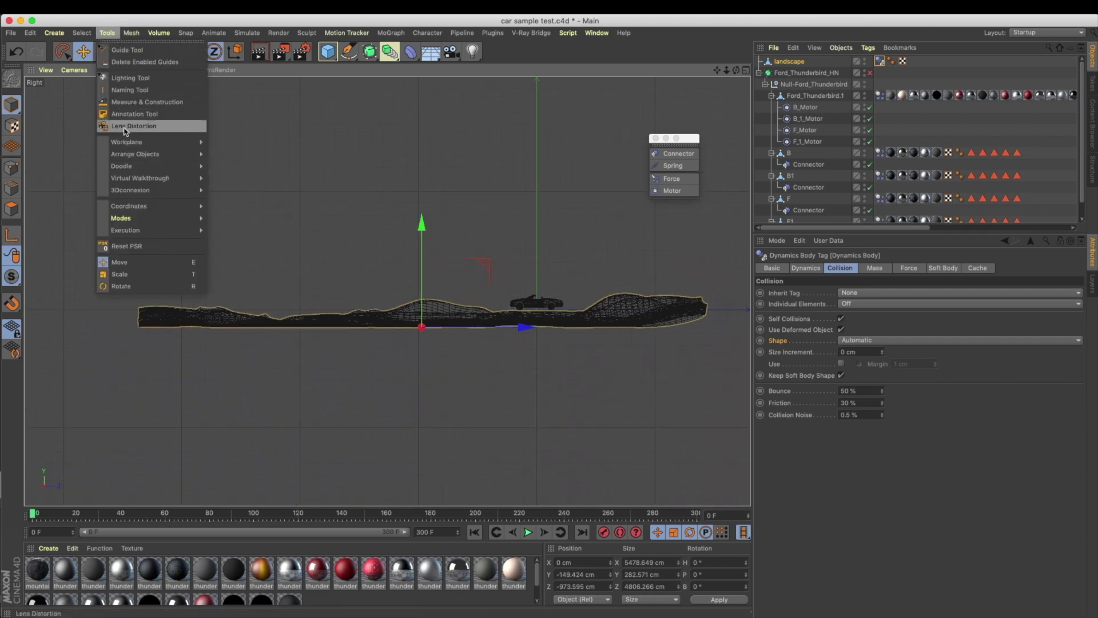
mouse_move(160, 168)
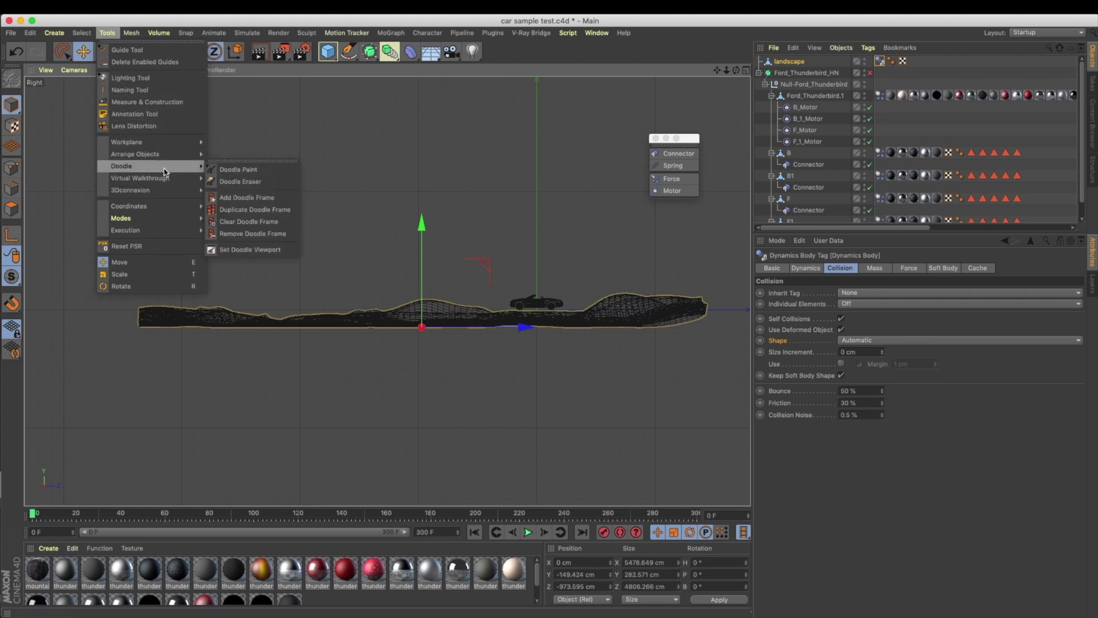
left_click(229, 170)
mouse_move(139, 296)
left_mouse_down()
mouse_move(142, 331)
mouse_move(597, 328)
mouse_move(695, 305)
left_mouse_up()
left_click_drag(609, 302, 174, 303)
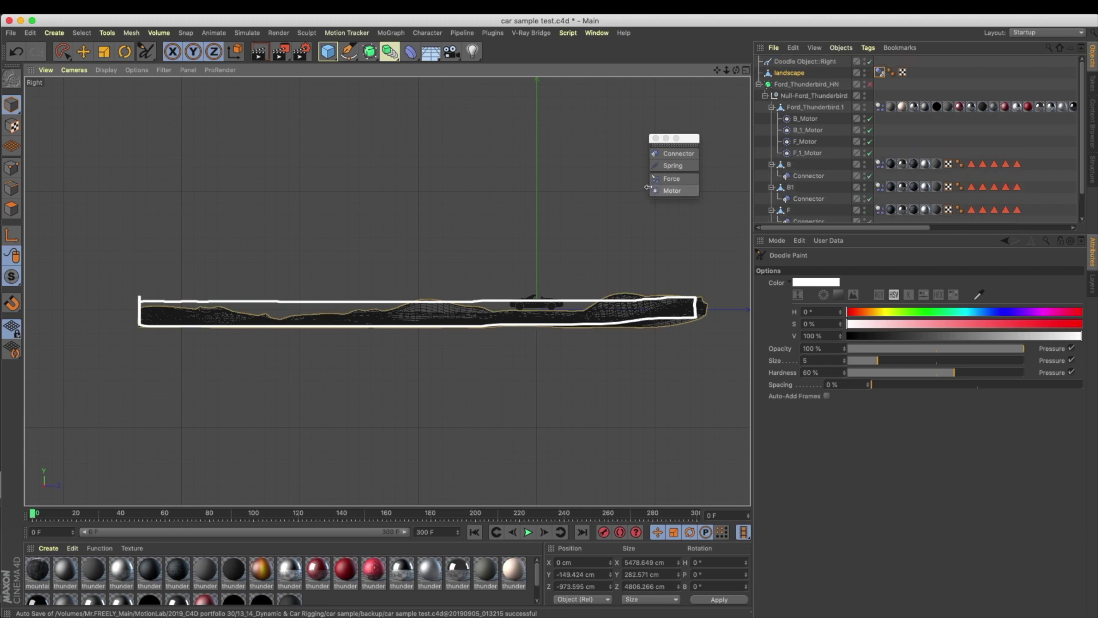
Step: Check the landscape tag's collision Shape options and doodle the hilly surface contour with marks pointing at the car
left_click(880, 72)
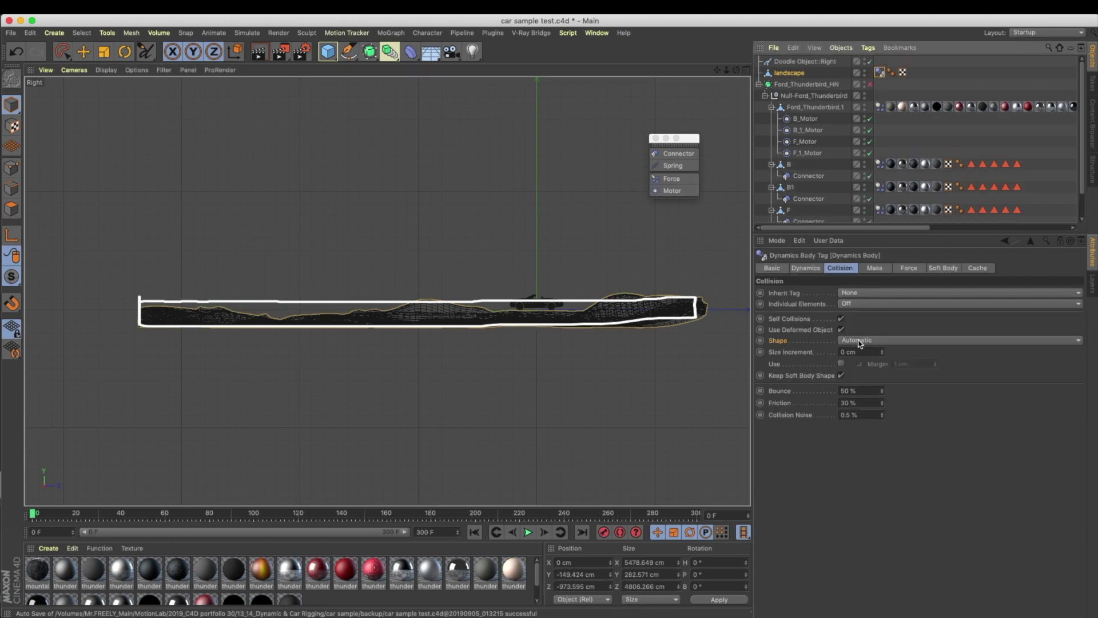
left_click(858, 341)
left_click(767, 318)
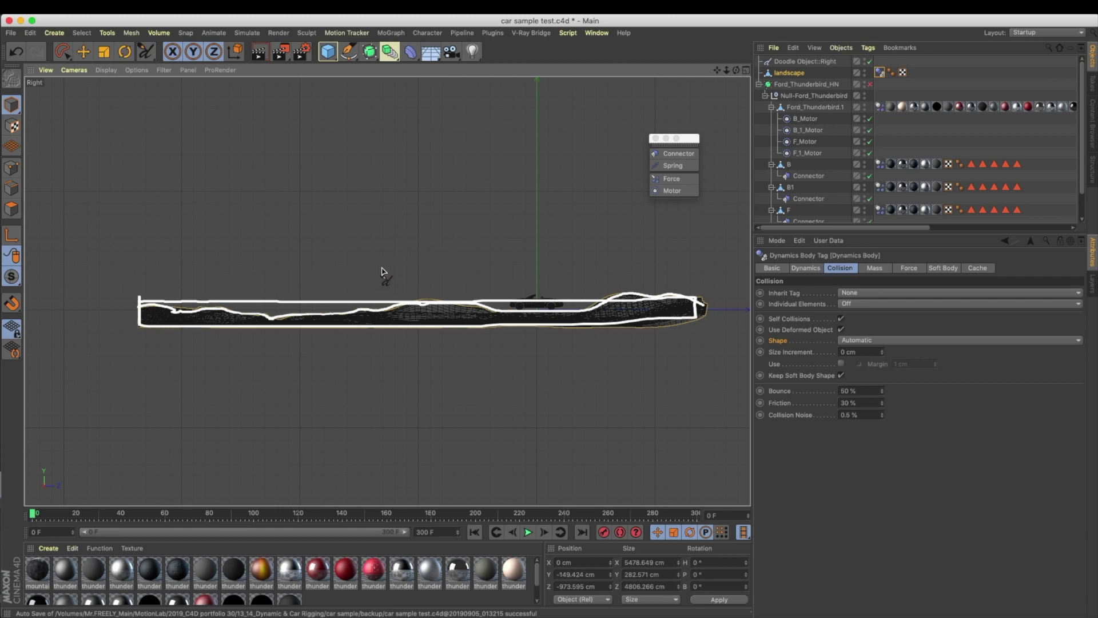
left_click_drag(574, 312, 566, 303)
left_click_drag(477, 194, 533, 293)
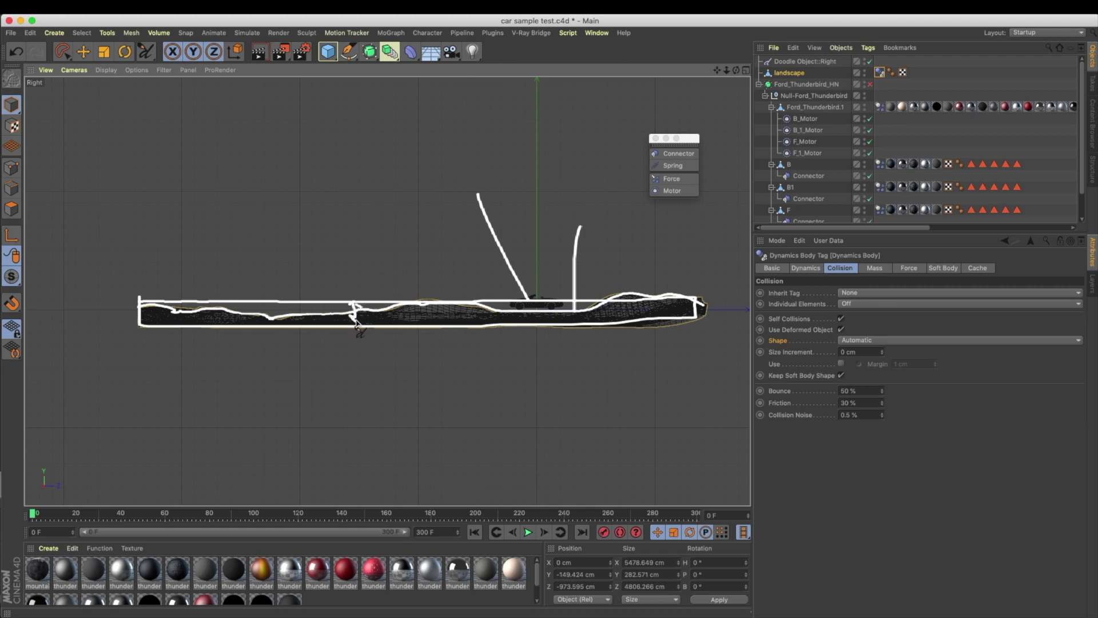
Step: Leave Doodle Paint and delete the doodle object from the scene
left_click(82, 51)
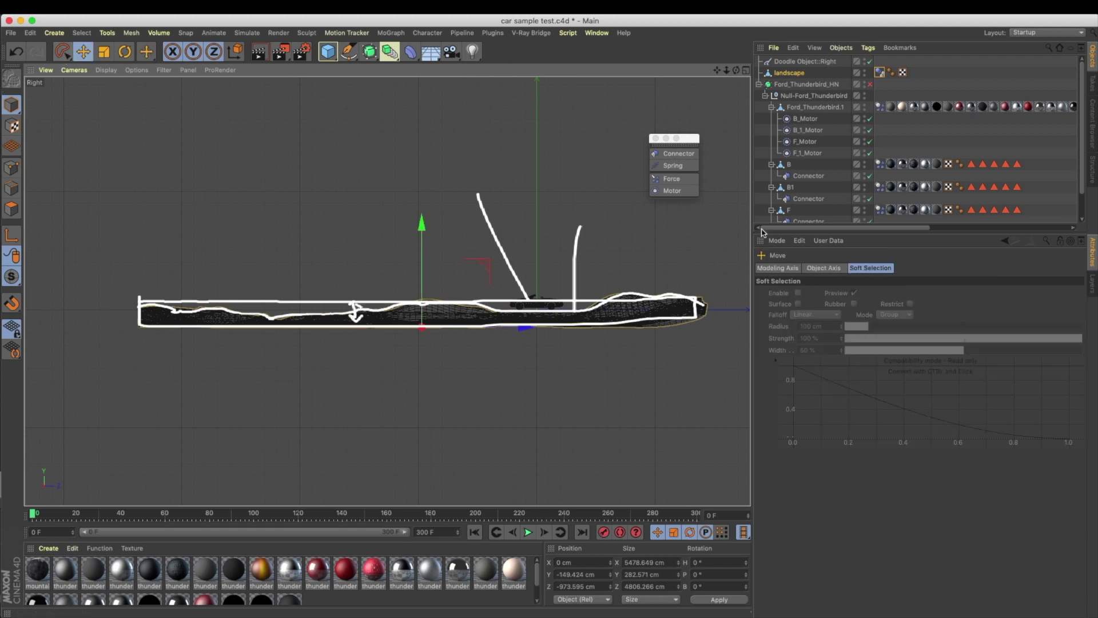
left_click(823, 61)
key("Delete")
Step: Set the collision Shape of the landscape's collider tag to Automatic (MoDynamics)
left_click(880, 61)
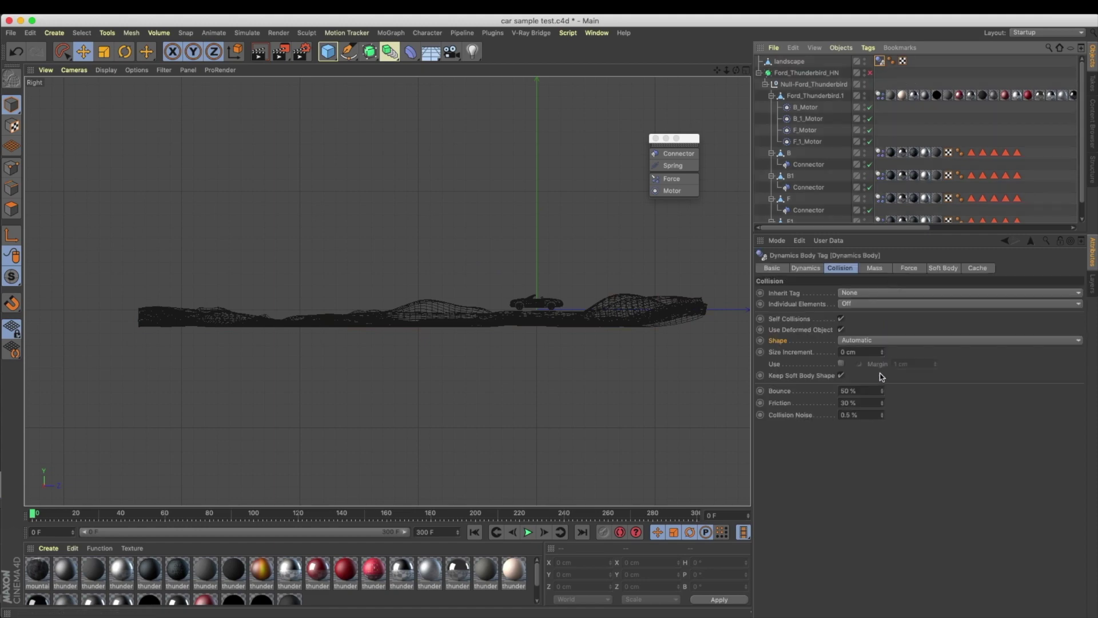
left_click(879, 341)
left_click(889, 364)
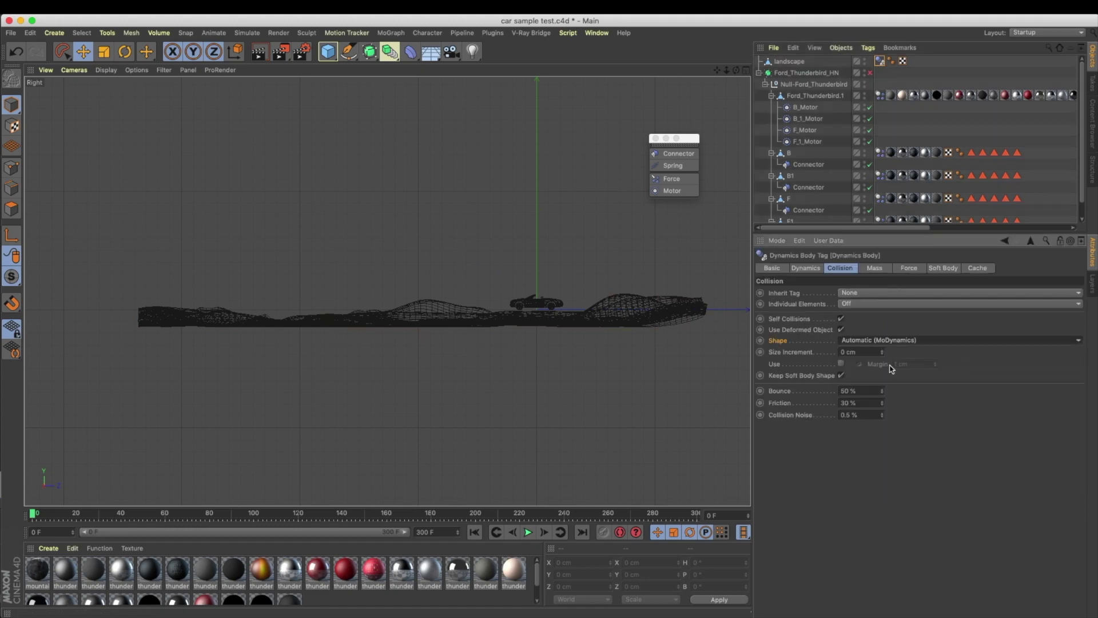
Step: Play the dynamics simulation in the perspective view and watch how the car drives over the landscape
middle_click(454, 444)
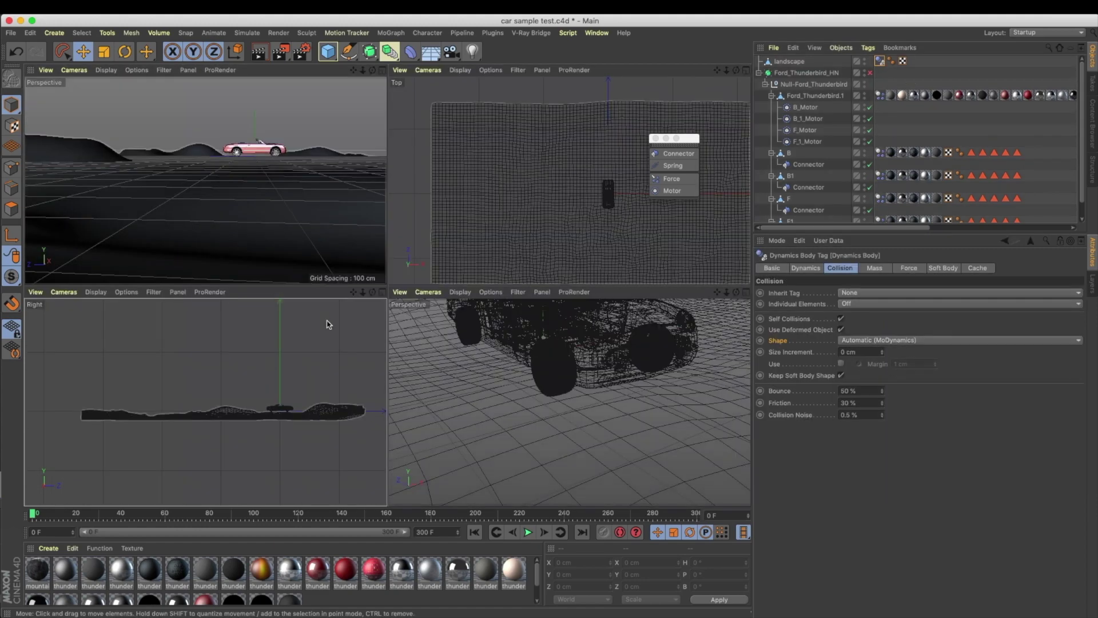
key("F1")
left_click_drag(378, 332, 343, 287, "alt")
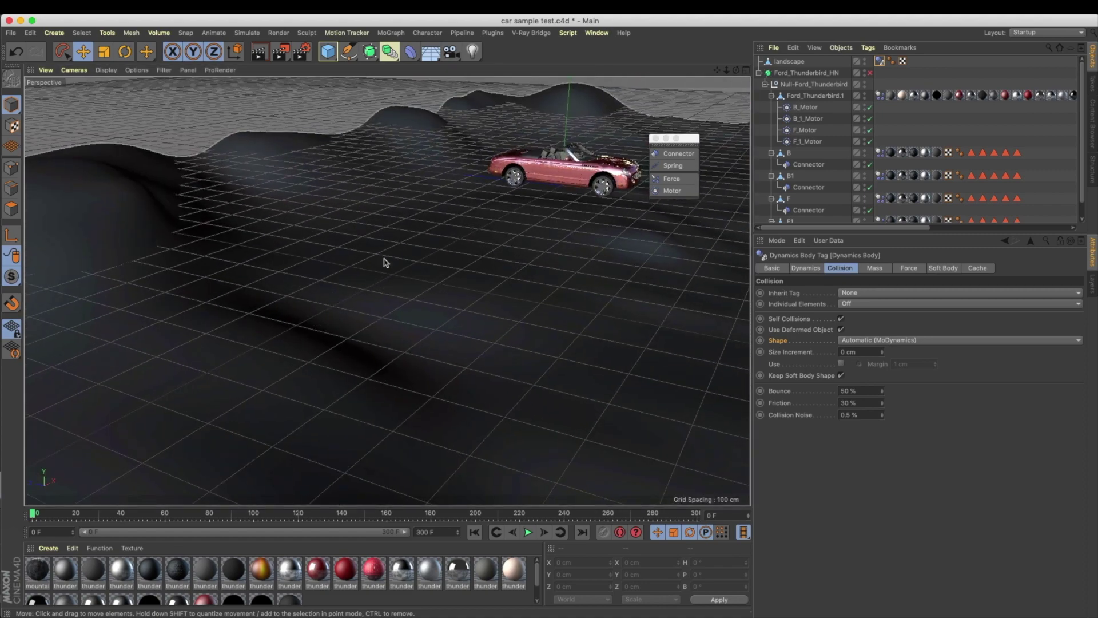
left_click_drag(517, 184, 552, 170, "alt")
middle_click_drag(552, 172, 348, 261, "alt")
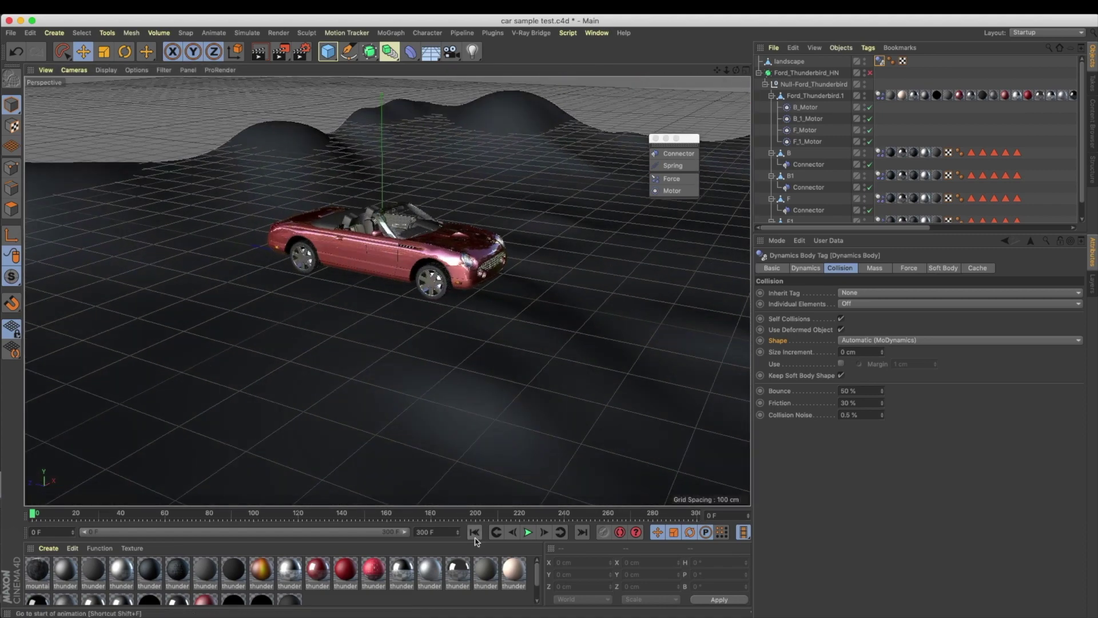
left_click(529, 534)
left_click_drag(355, 326, 418, 340, "alt")
left_click(532, 532)
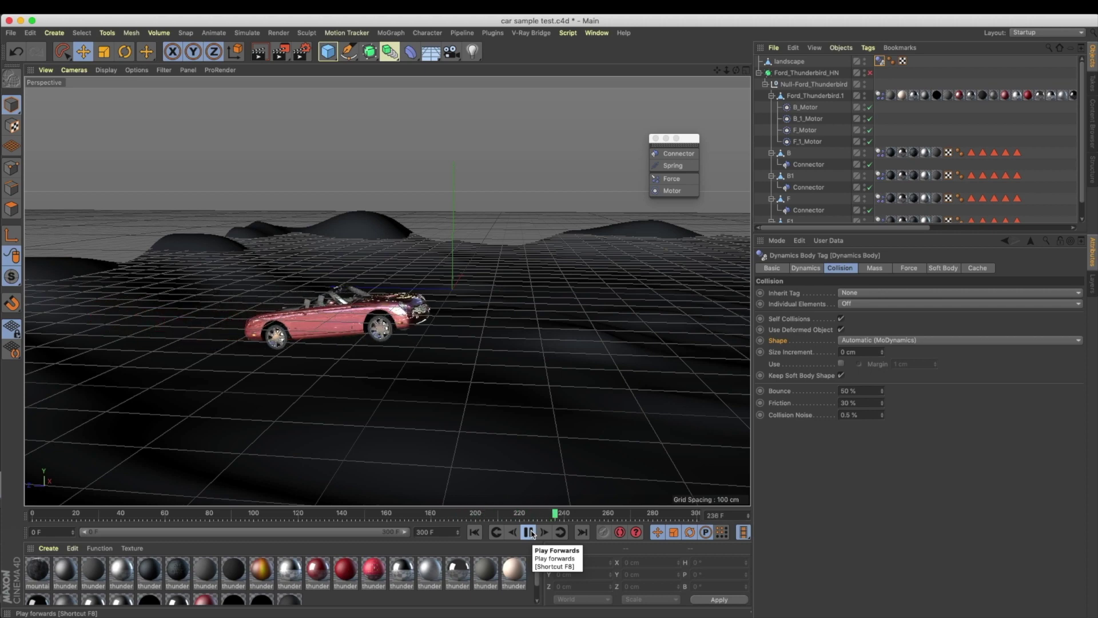
left_click(529, 532)
left_click(529, 533)
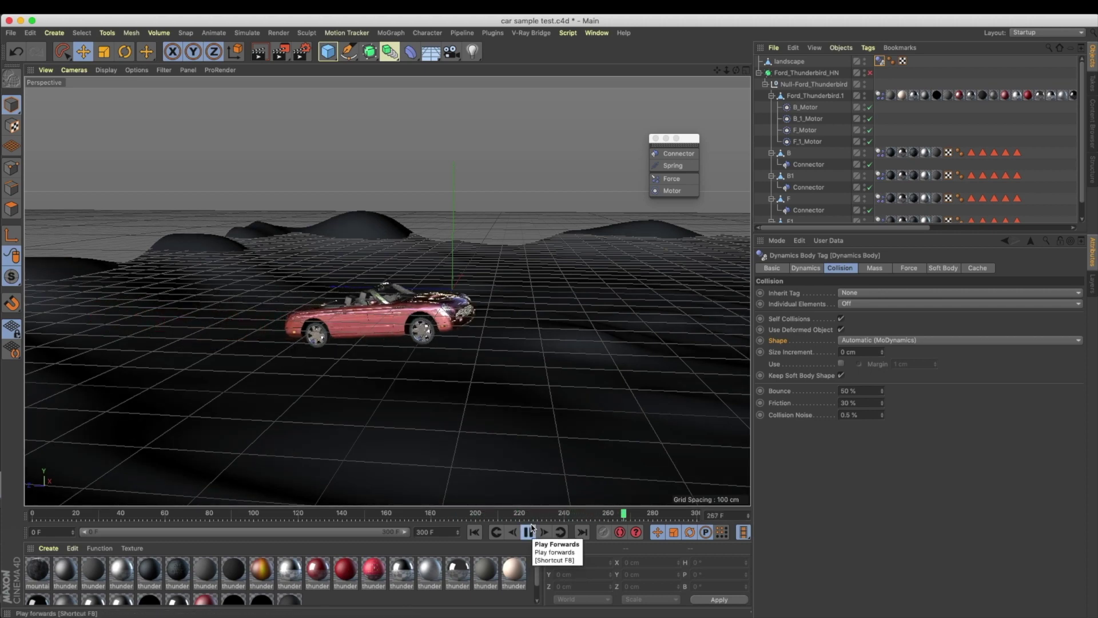
left_click(532, 528)
left_click_drag(457, 357, 470, 389, "alt")
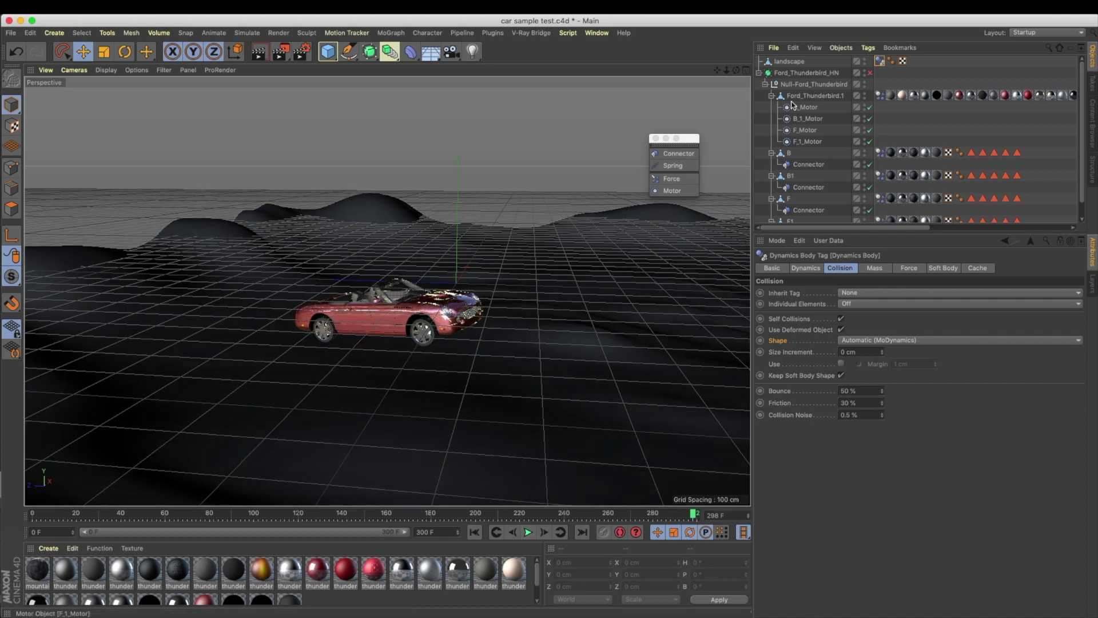
Step: Activate the Brush tool on the landscape's points with a 200 cm radius and try a stroke in front of the car
left_click(797, 63)
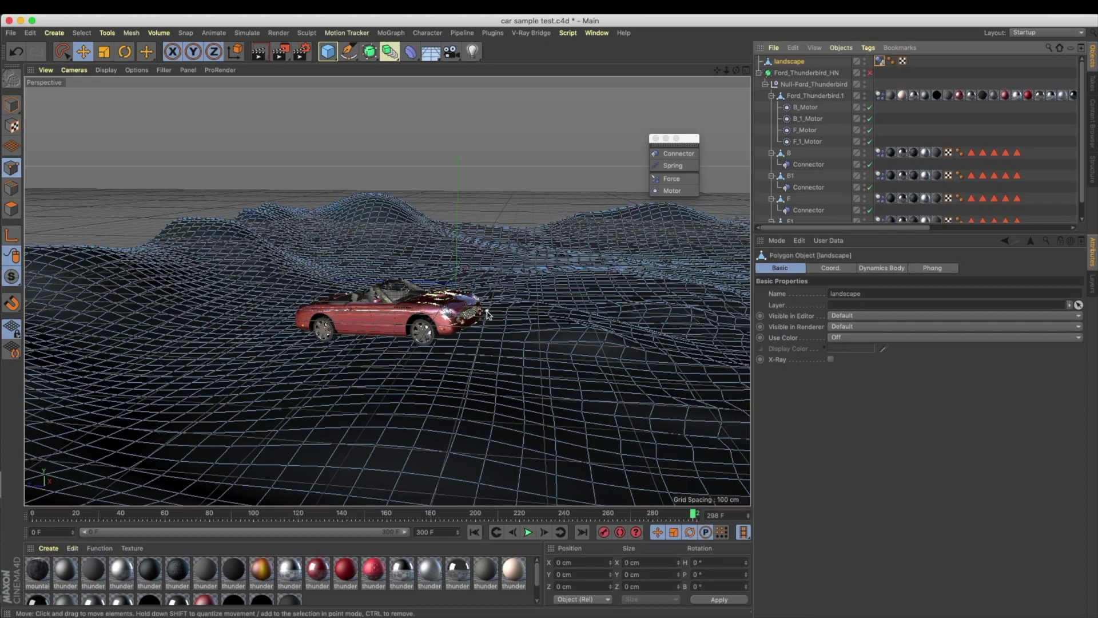
right_click(512, 154)
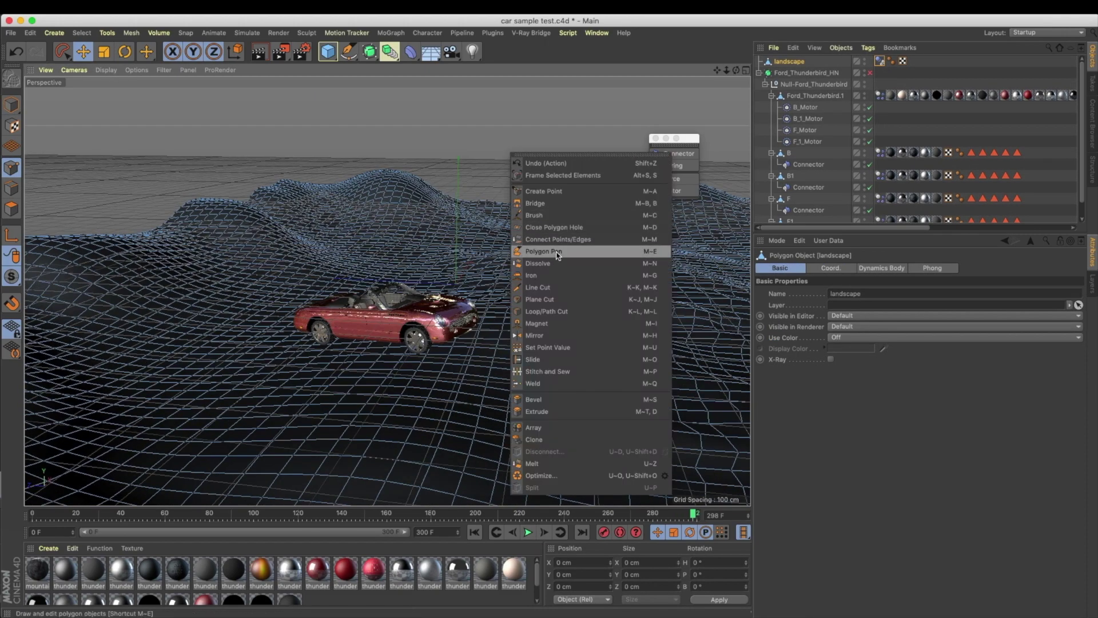
left_click(572, 219)
type("200")
key("Return")
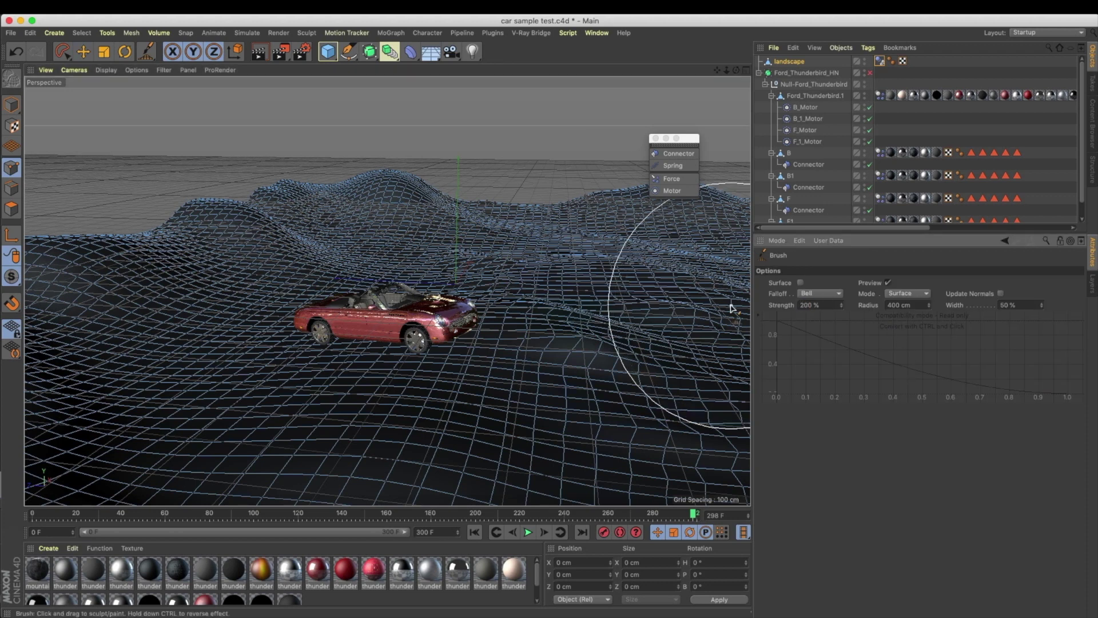
mouse_move(533, 371)
left_mouse_down()
mouse_move(481, 348)
mouse_move(520, 328)
left_mouse_up()
key("super+z")
Step: Switch the Brush mode to Smooth and smooth the terrain in front of the car
left_click(904, 295)
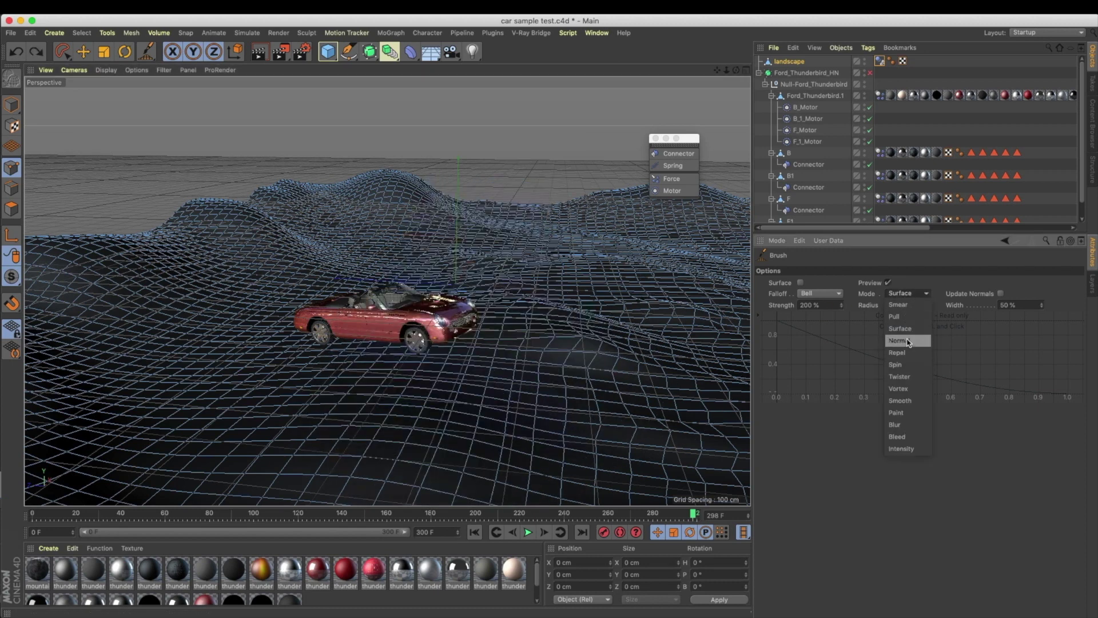
left_click(909, 400)
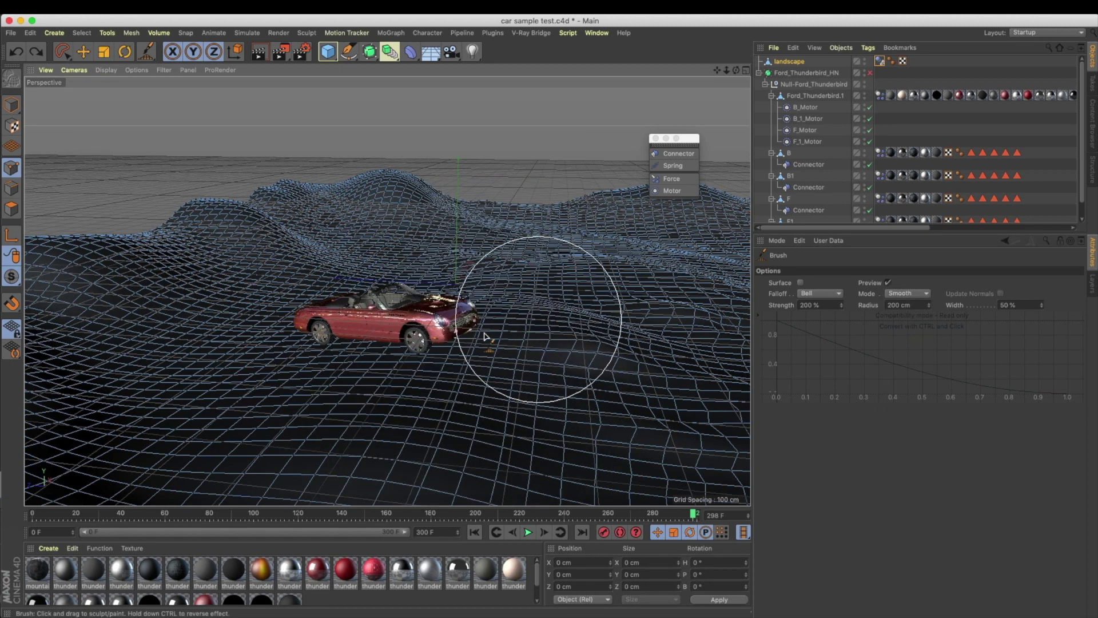
mouse_move(613, 323)
left_mouse_down()
mouse_move(579, 353)
mouse_move(584, 332)
left_mouse_up()
left_click_drag(510, 349, 489, 378, "alt")
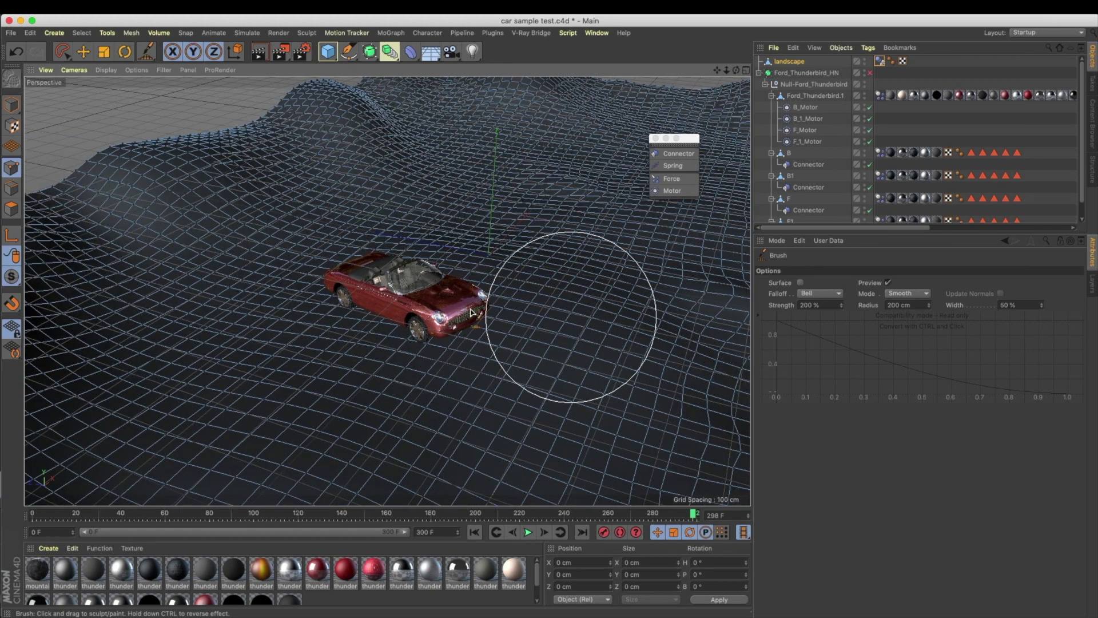
Step: Set the Brush mode to Surface
left_click(911, 299)
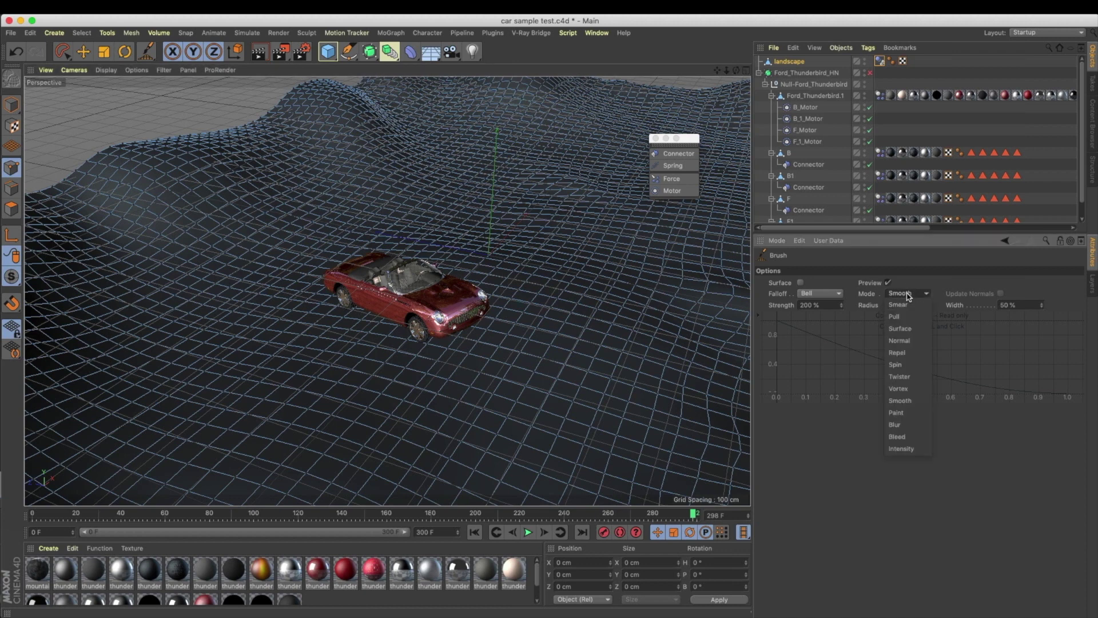
left_click(907, 331)
left_click(910, 299)
left_click(910, 330)
left_click(908, 296)
left_click(909, 318)
left_click(908, 294)
left_click(907, 329)
Step: Try sculpting the terrain in front of the car with the Brush strength at -50%
left_click_drag(832, 306, 793, 305)
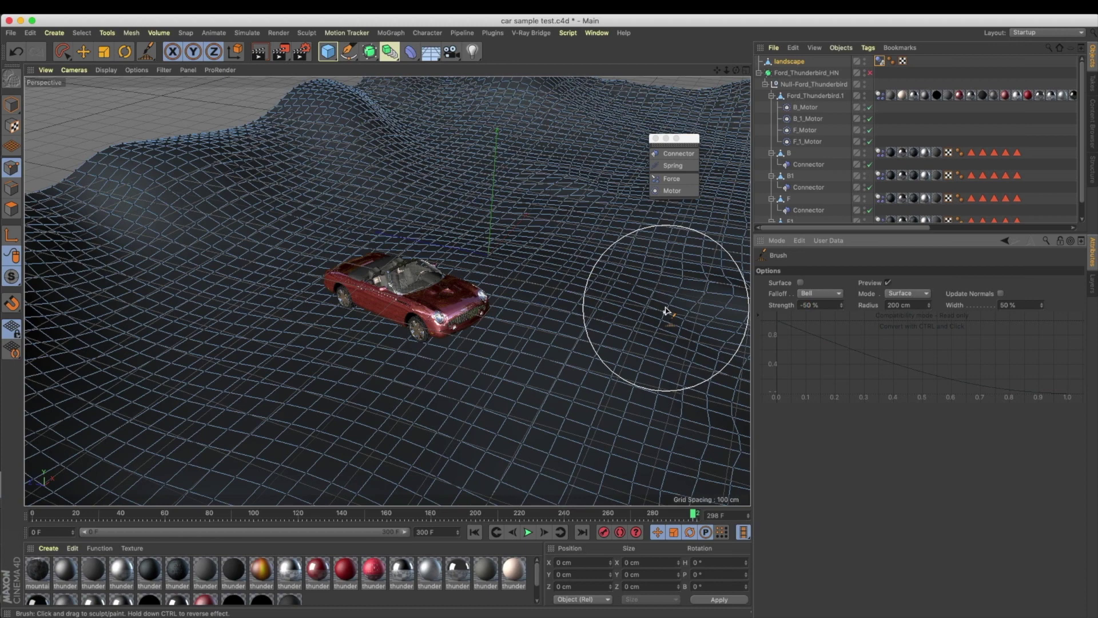
left_click_drag(528, 291, 598, 312)
key("super+z")
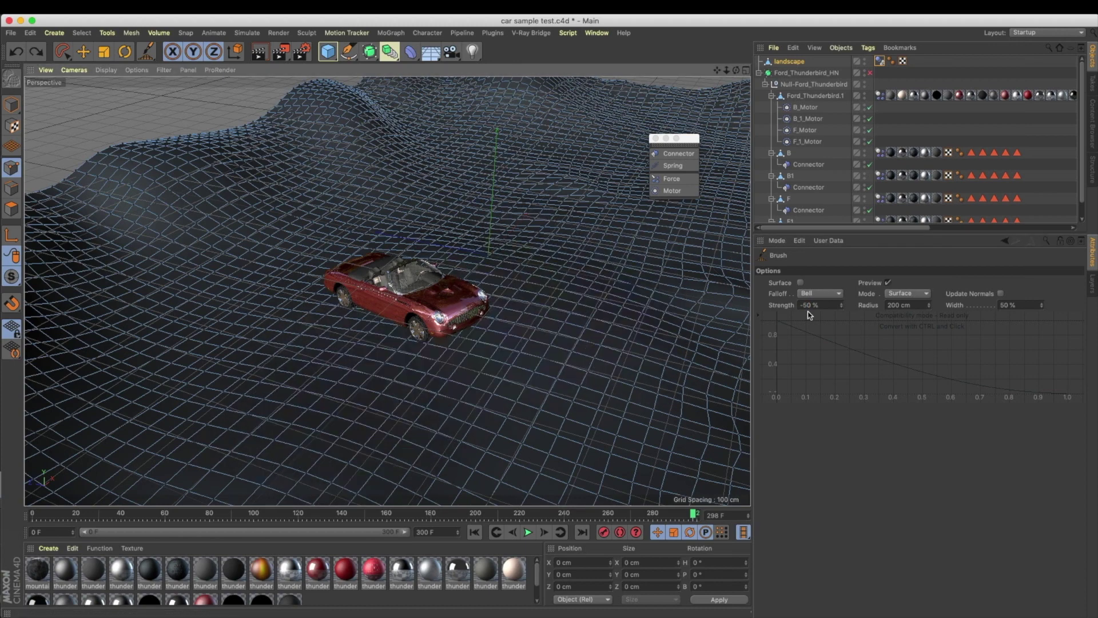
Step: Set the Brush strength to -5% and sculpt the terrain around and ahead of the car
left_click_drag(822, 306, 793, 306)
mouse_move(355, 341)
left_mouse_down()
mouse_move(293, 382)
mouse_move(490, 443)
mouse_move(634, 393)
left_mouse_up()
middle_click_drag(593, 327, 436, 280, "alt")
left_click_drag(638, 361, 326, 286, "alt")
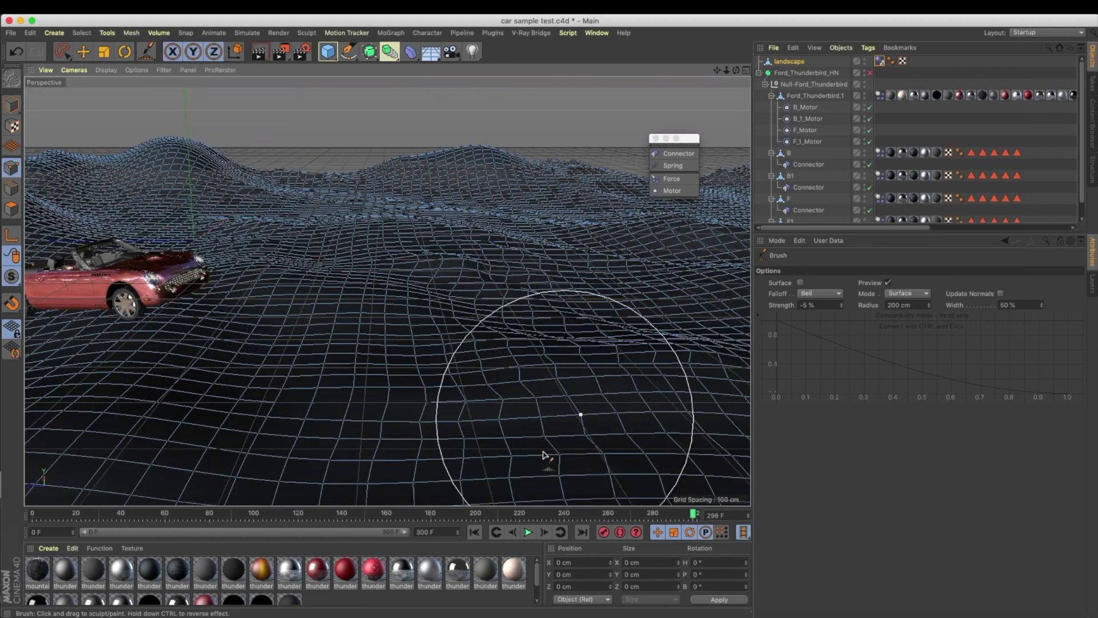
Step: Rewind the dynamics simulation and replay it from a low side view to watch the car cross the reshaped terrain
left_click(528, 533)
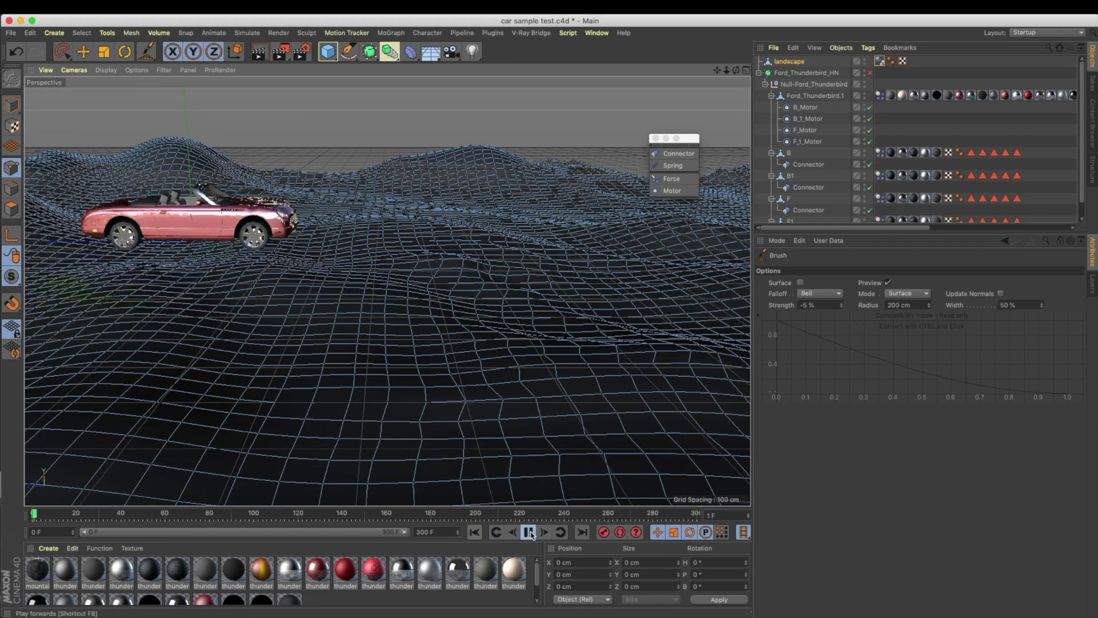
left_click(530, 533)
left_click(475, 532)
left_click_drag(414, 300, 395, 334, "alt")
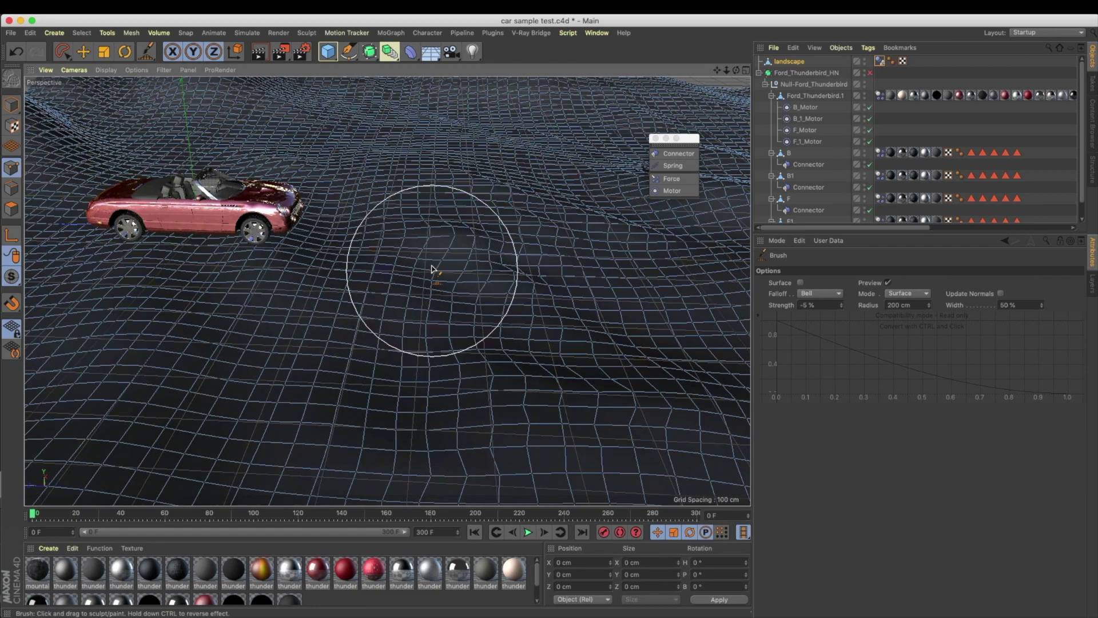
mouse_move(522, 380)
left_mouse_down("alt")
mouse_move(544, 280)
mouse_move(514, 356)
left_mouse_up("alt")
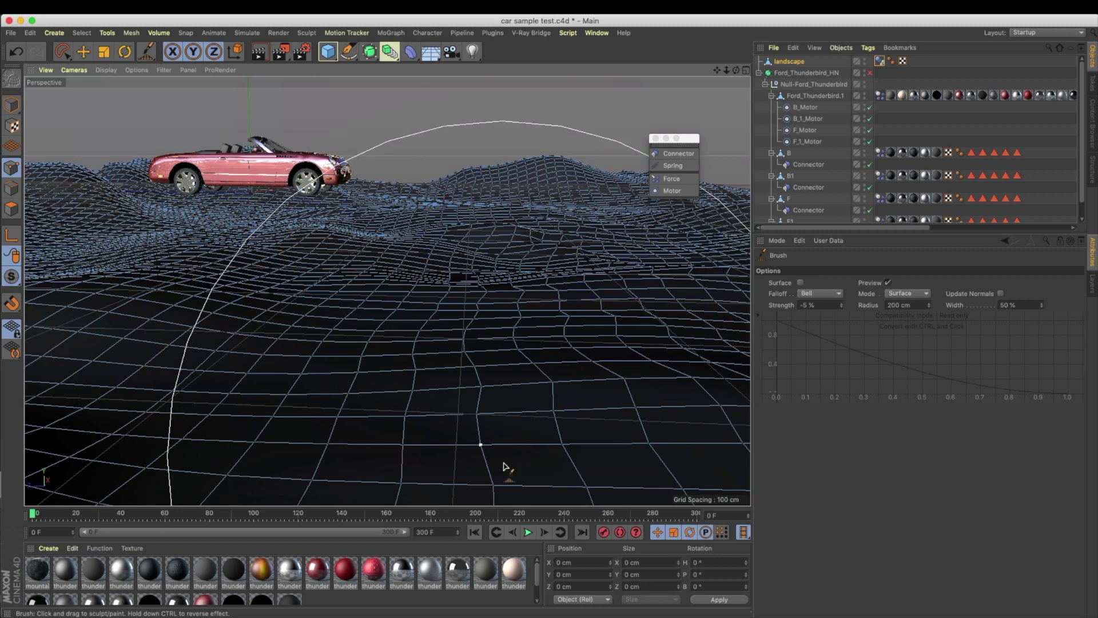
left_click(529, 533)
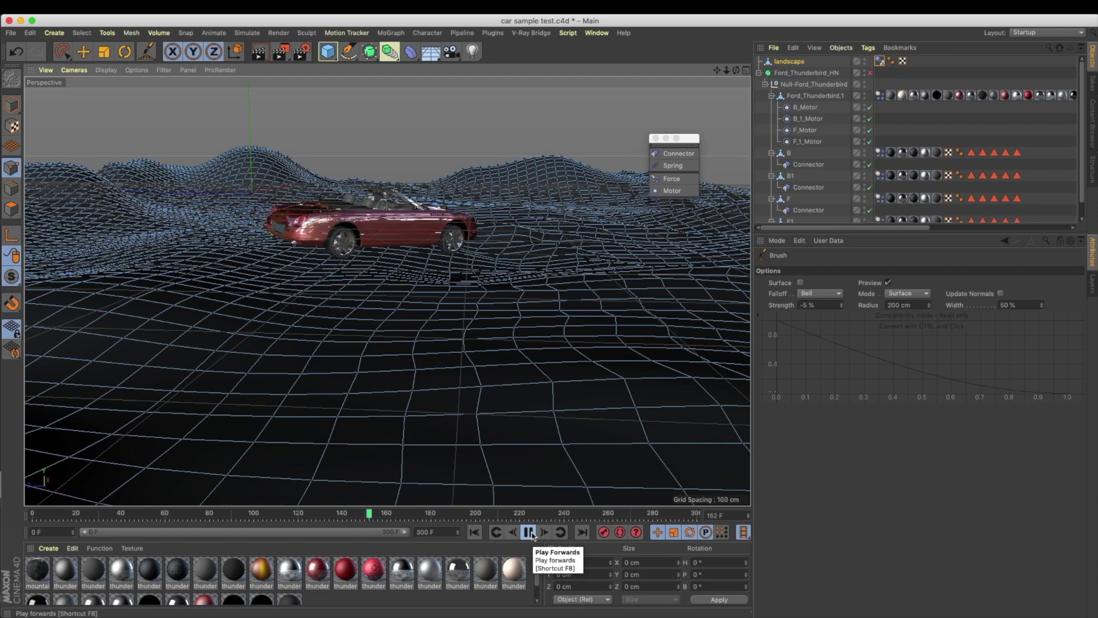
Step: Stop the simulation, return to Model mode and activate the Move tool in place of the terrain Brush
left_click(530, 533)
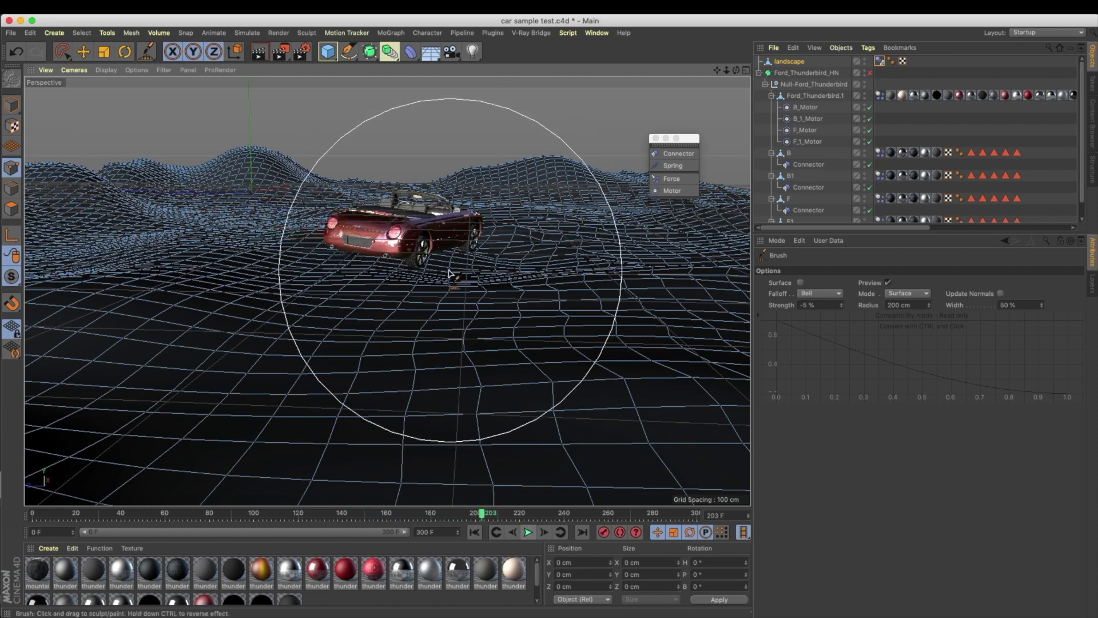
left_click(12, 105)
left_click(83, 52)
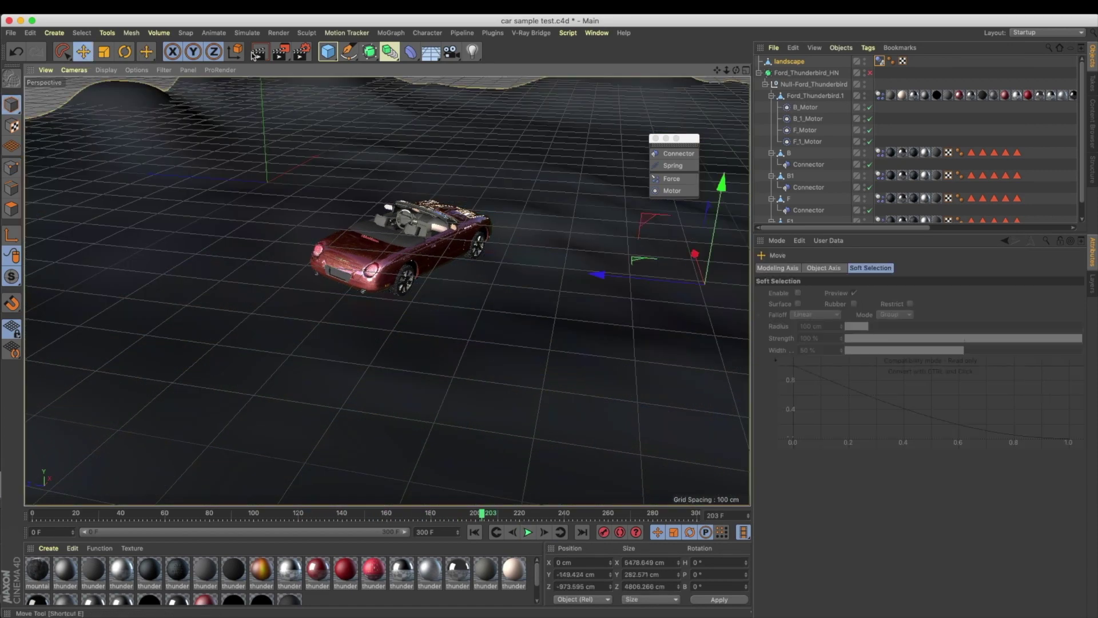
left_click(247, 32)
mouse_move(261, 79)
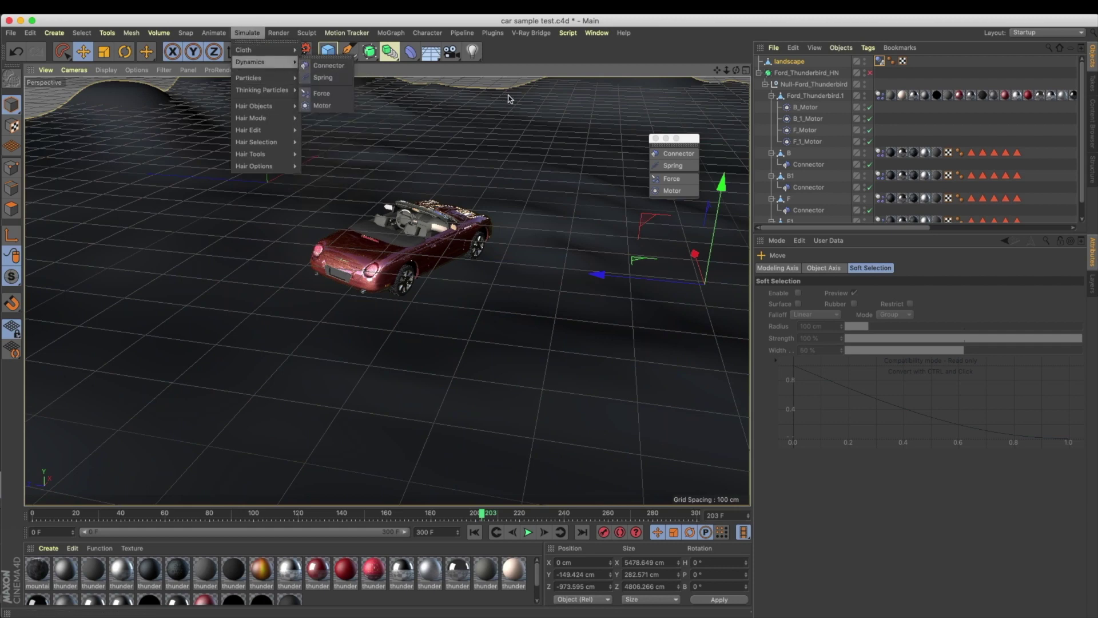
left_click(552, 50)
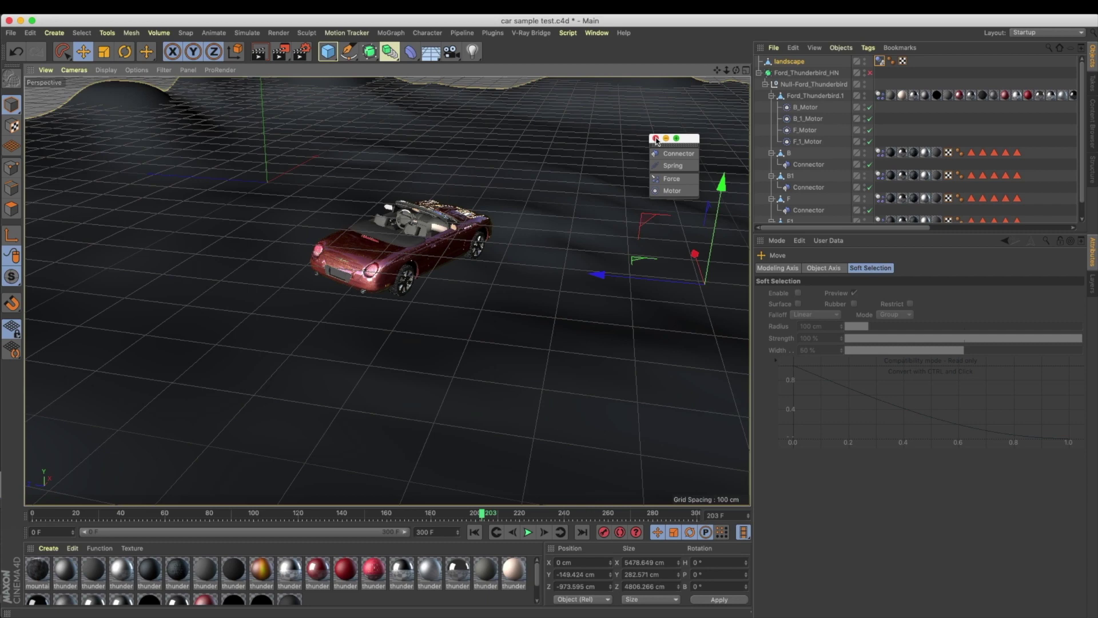
left_click(290, 36)
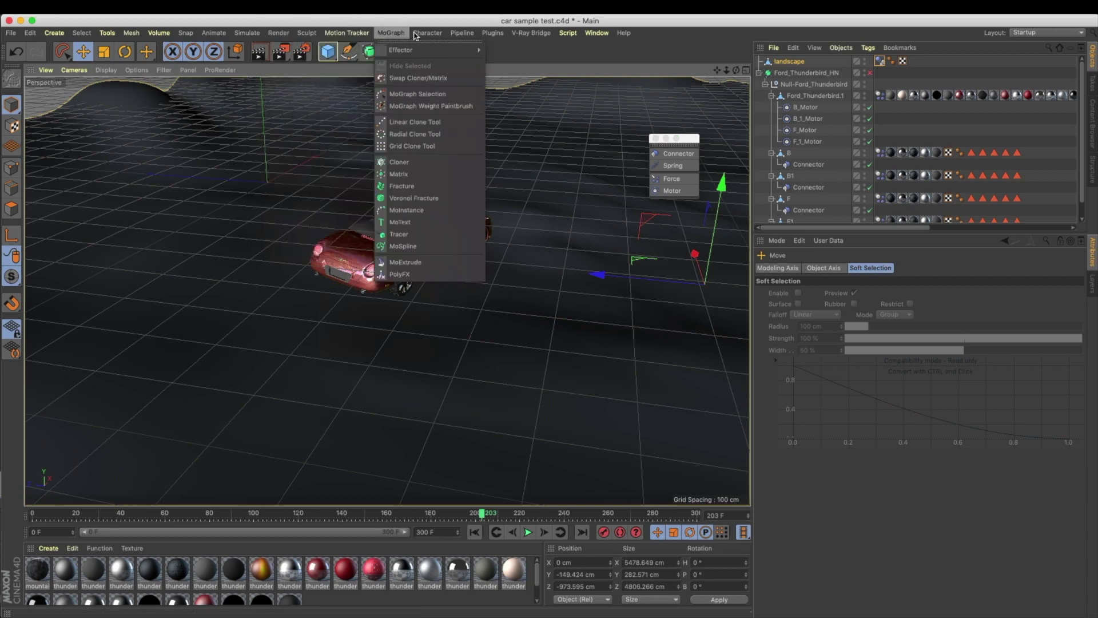
mouse_move(267, 103)
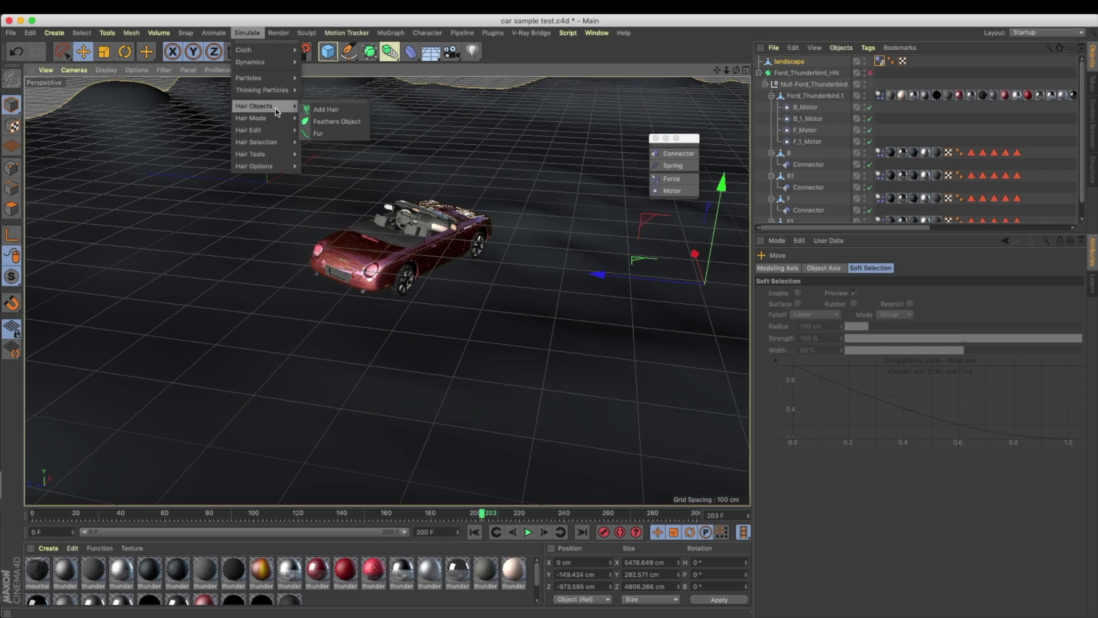
mouse_move(257, 133)
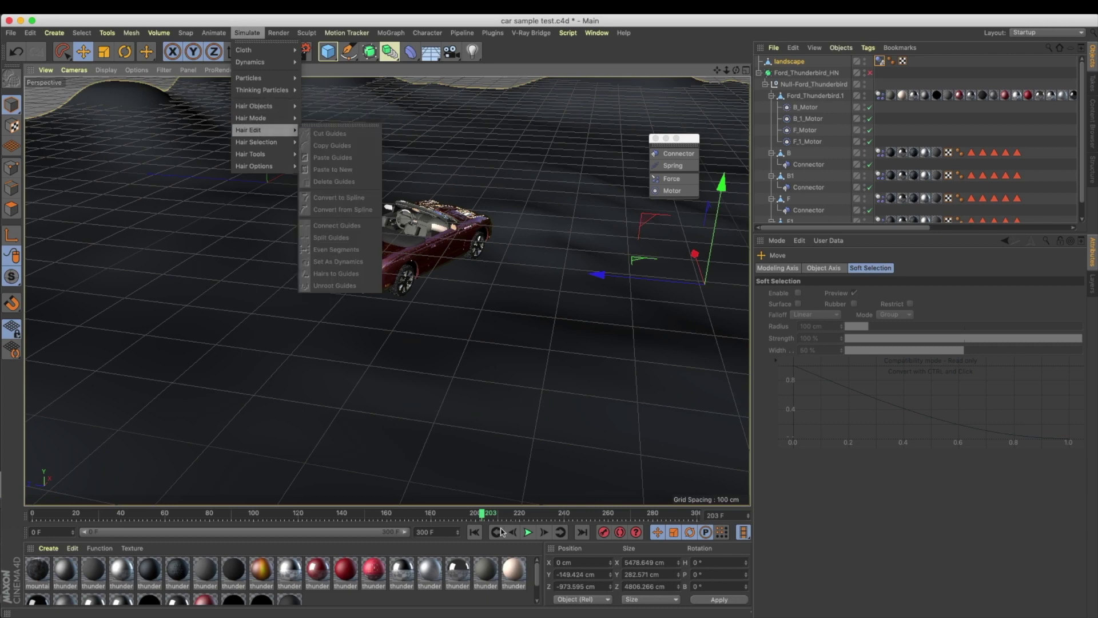
Step: Rewind the dynamics simulation and replay it from a raised side view of the car on the landscape
left_click(475, 534)
mouse_move(417, 228)
left_mouse_down("alt")
mouse_move(396, 243)
mouse_move(423, 266)
mouse_move(351, 273)
mouse_move(284, 255)
left_mouse_up("alt")
mouse_move(433, 264)
left_mouse_down("alt")
mouse_move(426, 276)
mouse_move(303, 285)
left_mouse_up("alt")
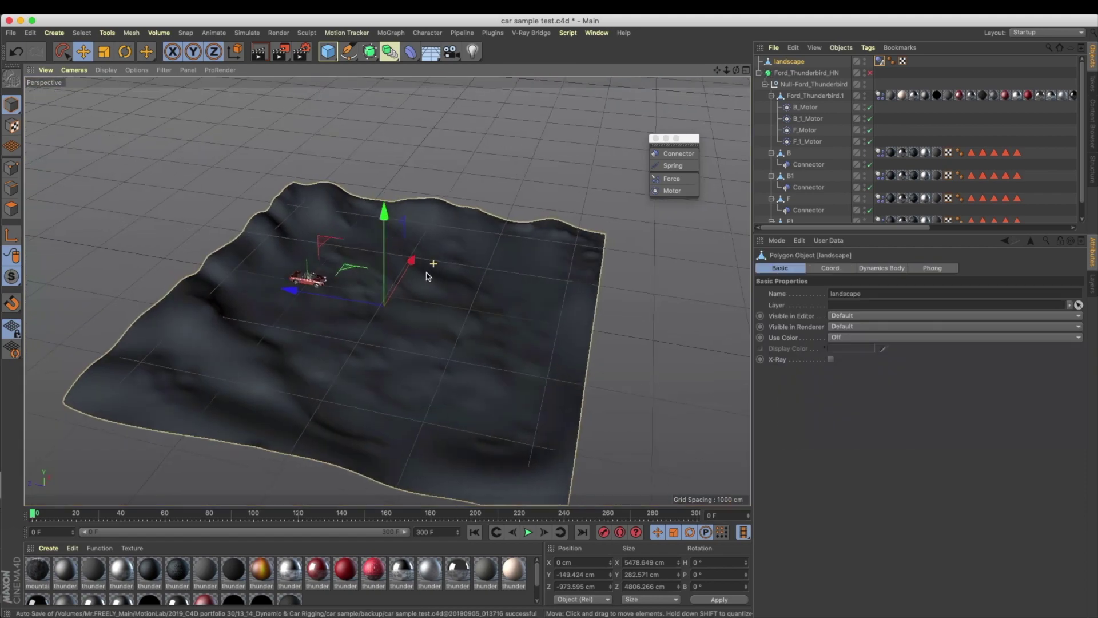
right_click_drag(303, 285, 455, 305, "alt")
left_click_drag(455, 306, 417, 291, "alt")
left_click(477, 536)
right_click_drag(417, 291, 516, 310, "alt")
left_click(530, 532)
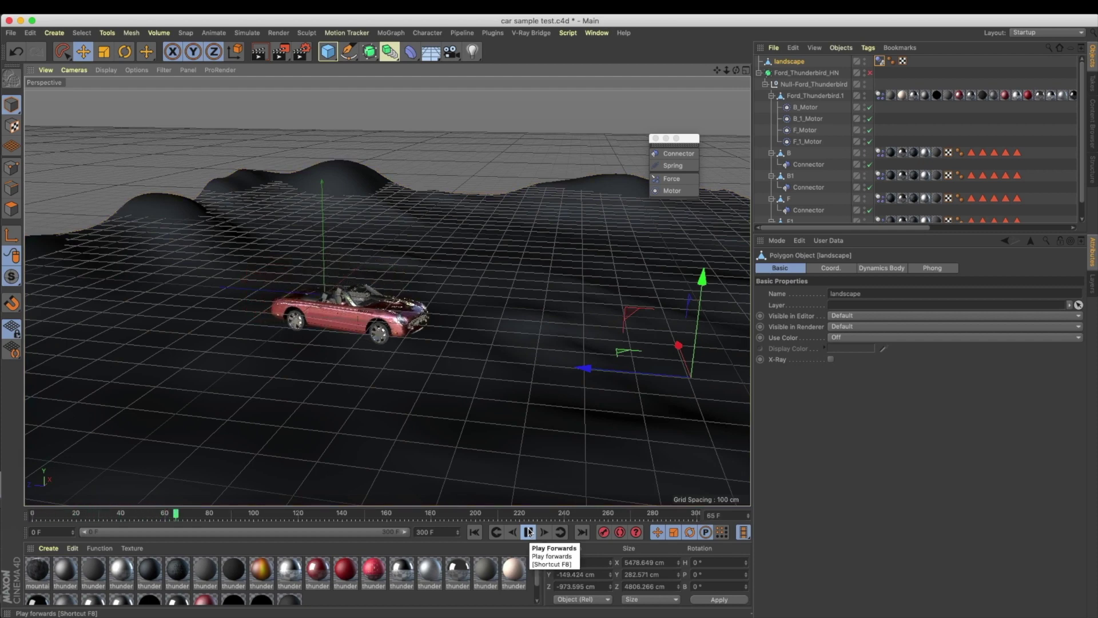
left_click(529, 532)
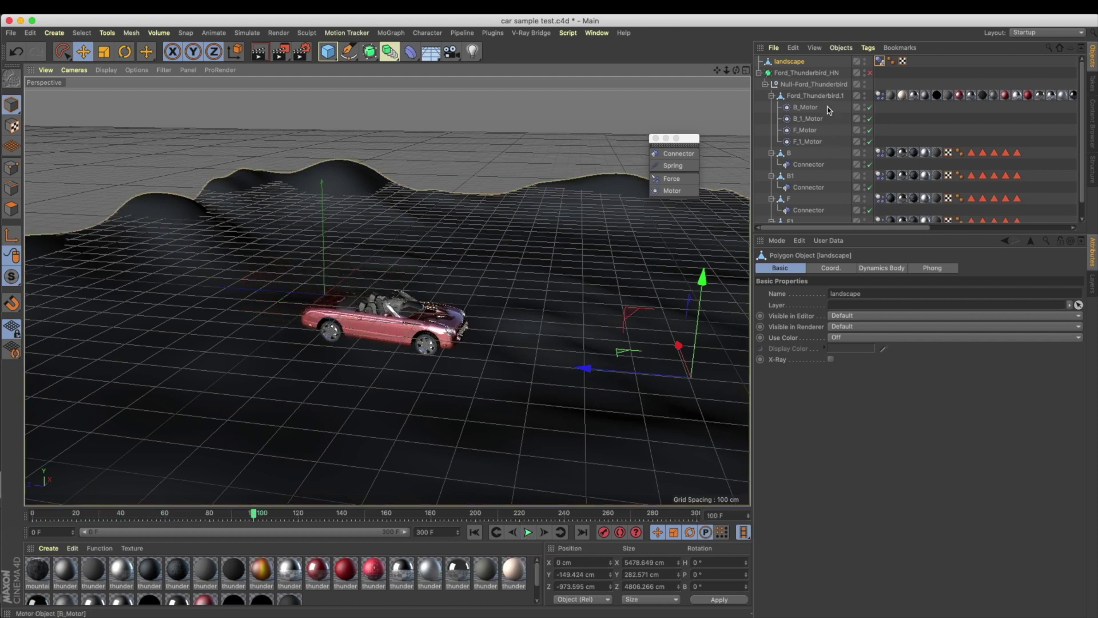
Step: Set the Torque of all four wheel motors to 100 and replay the simulation from the first frame
left_click_drag(829, 112, 829, 143)
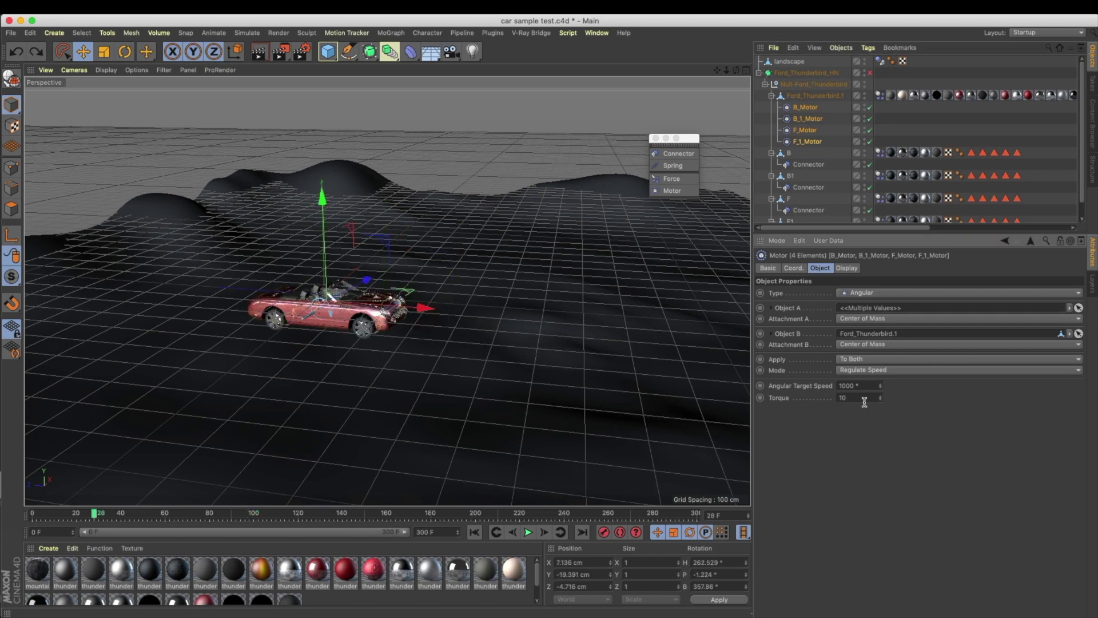
left_click(865, 399)
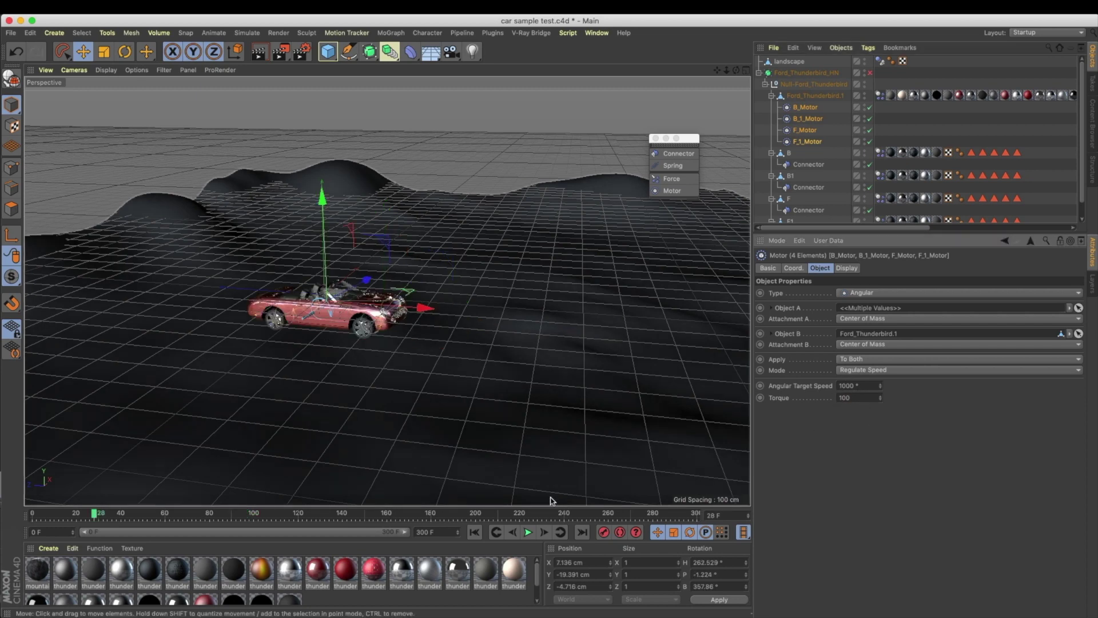
left_click(475, 532)
left_click(529, 532)
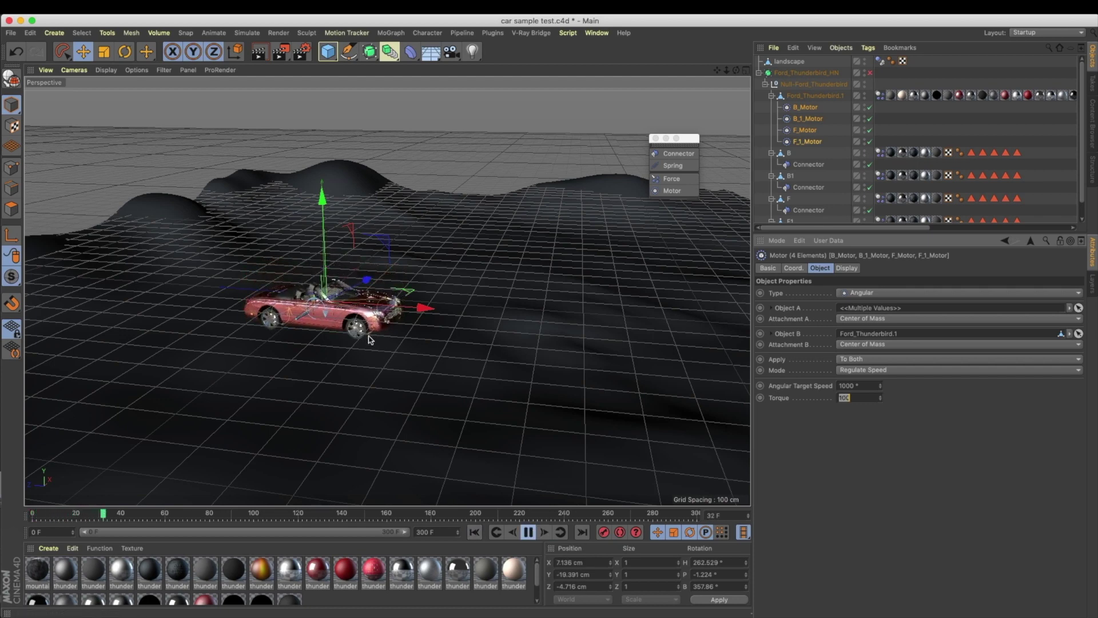
left_click(528, 532)
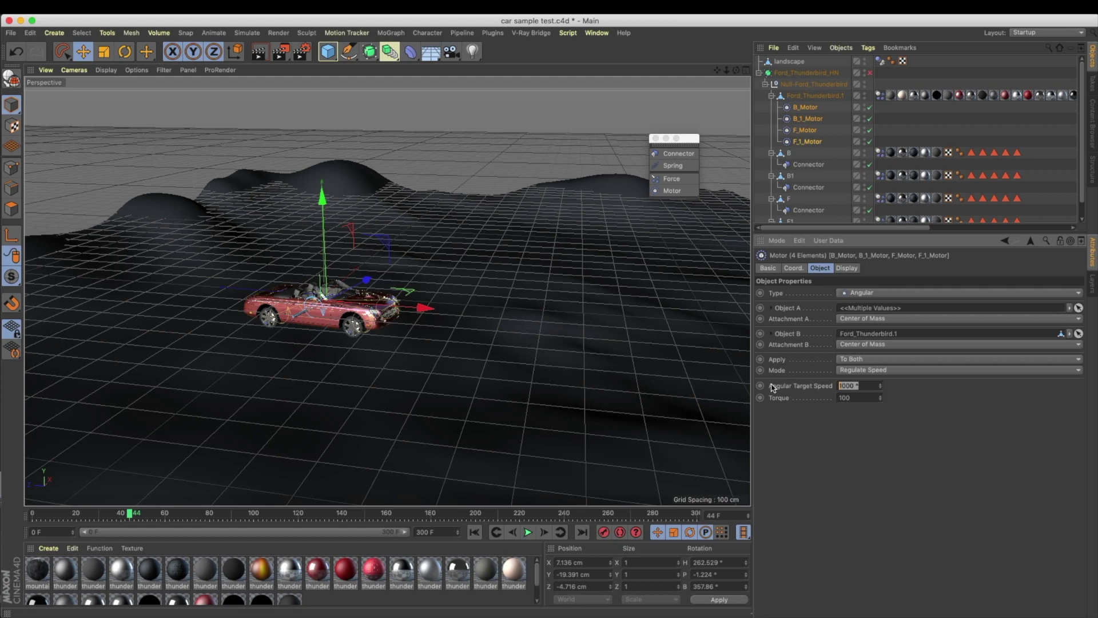
Step: Set the Angular Target Speed of all four wheel motors to -200°
key("Return")
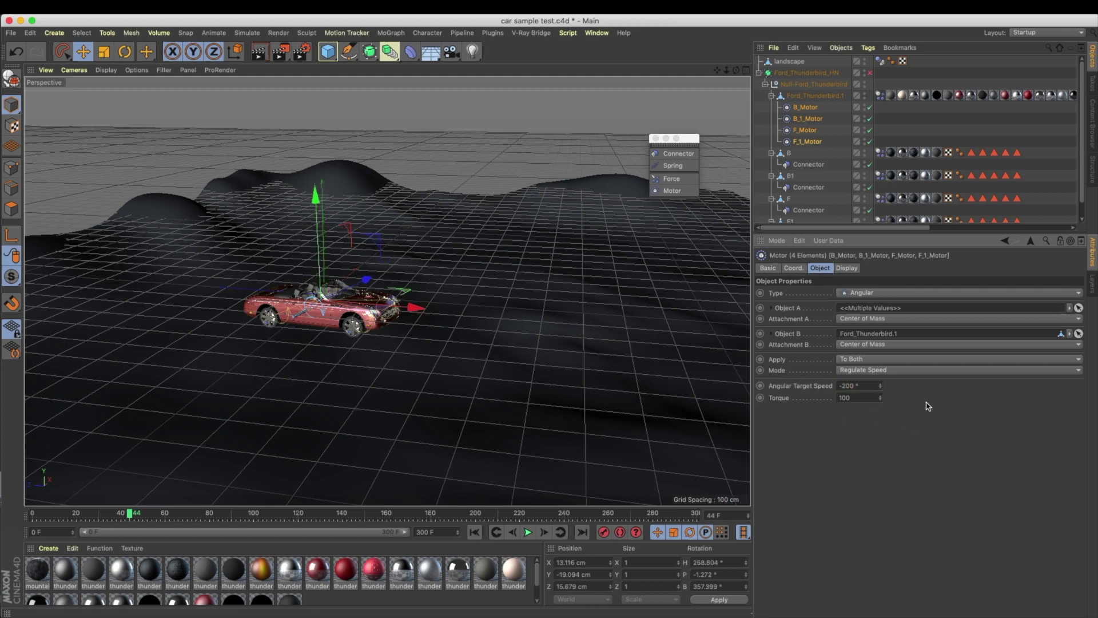
Step: Set the four motors' angular target speed to -2000° and play the simulation from frame 0 to watch the car drive, then rewind it
left_click(475, 534)
left_click(528, 533)
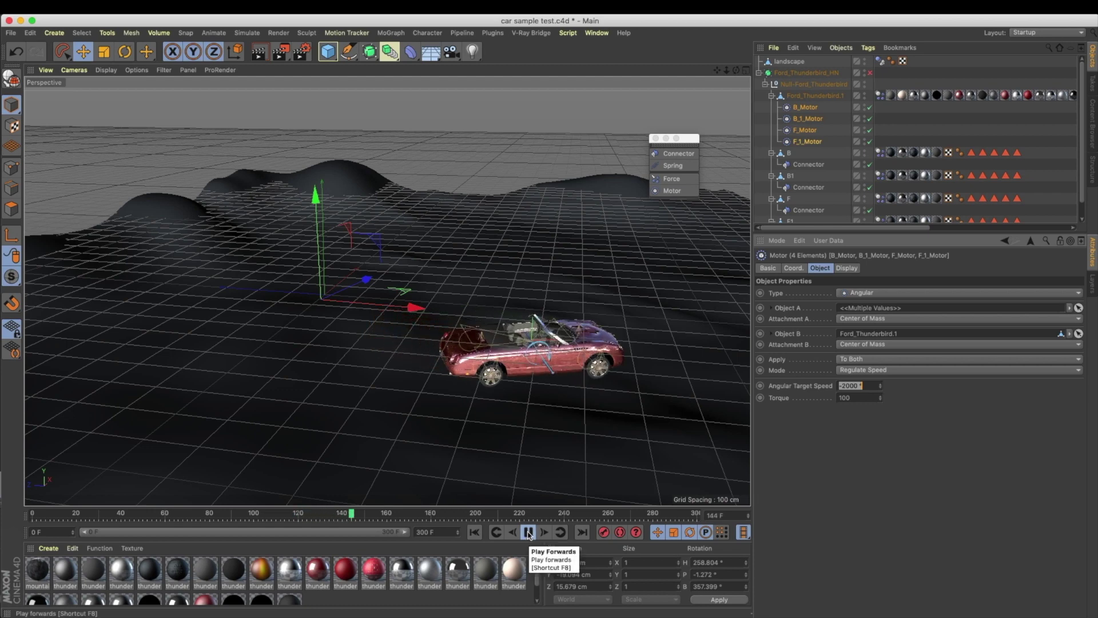
scroll(517, 325, "down", 3)
scroll(518, 325, "down", 5)
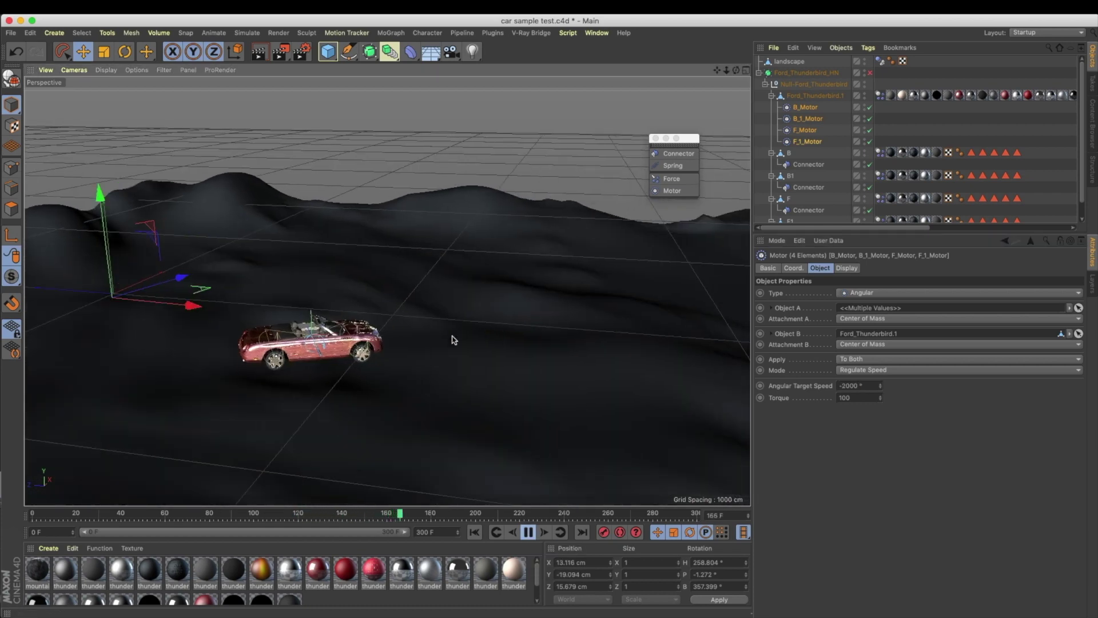
scroll(526, 351, "up", 5)
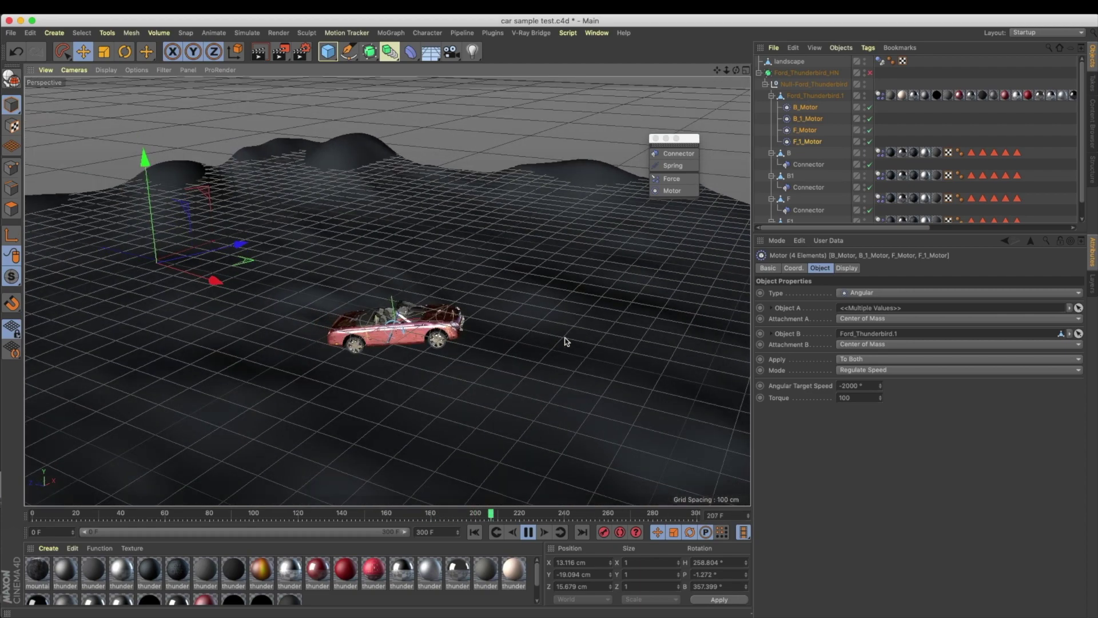
scroll(565, 338, "up", 4)
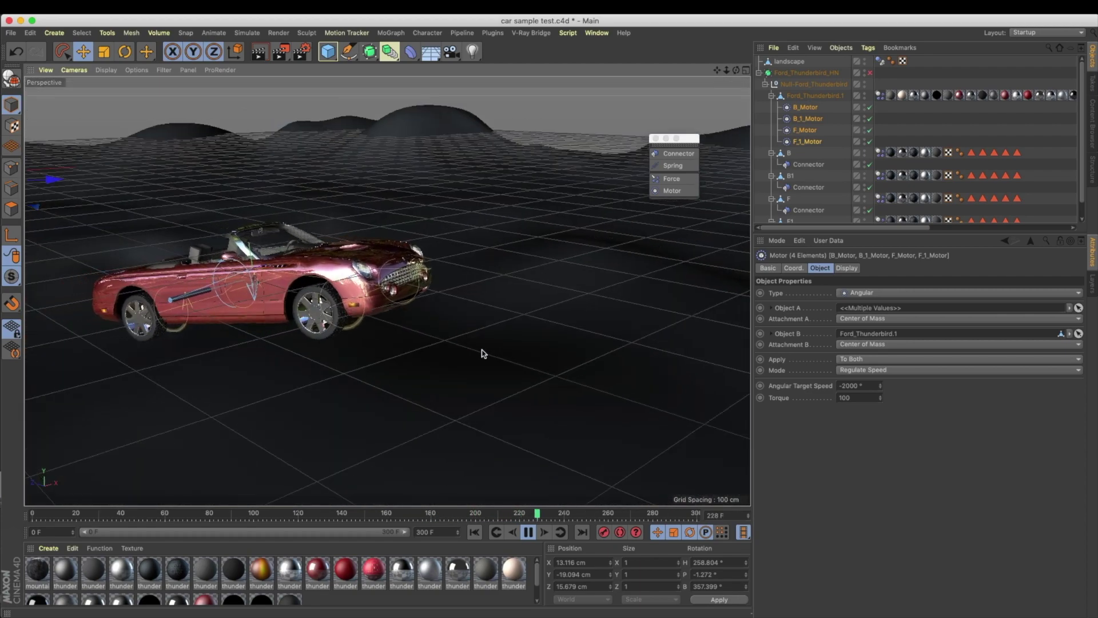
left_click_drag(406, 351, 501, 466, "alt")
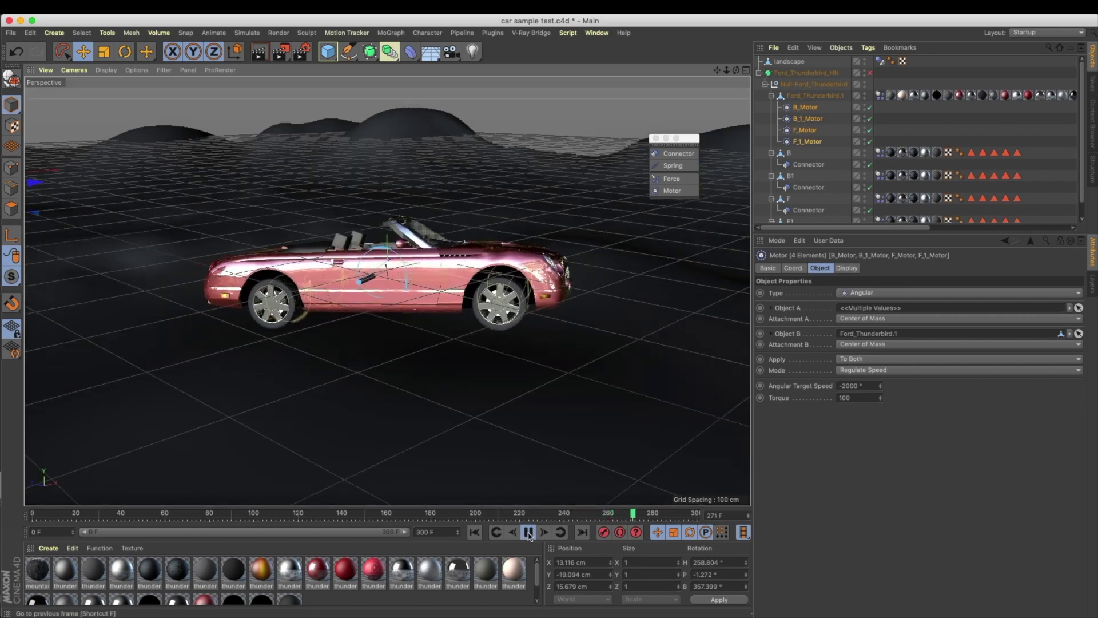
left_click(474, 532)
Step: Save the scene file and clear the selection of the four motors
left_click_drag(481, 290, 541, 463, "alt")
right_click_drag(542, 463, 320, 328, "alt")
left_click_drag(334, 263, 358, 285, "alt")
key("super+s")
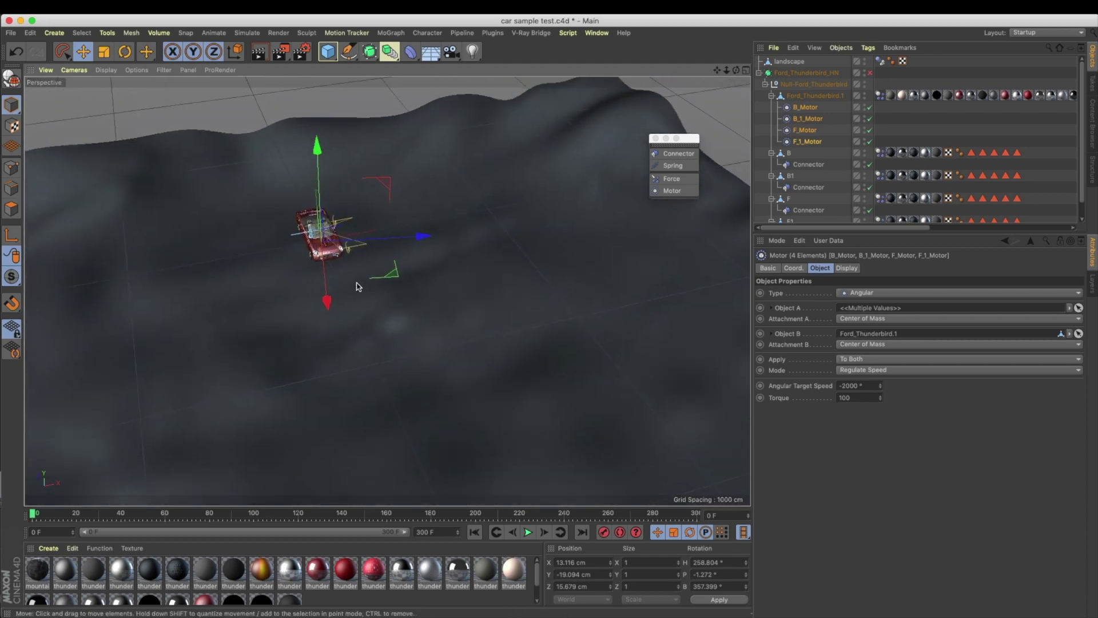
left_click(879, 142)
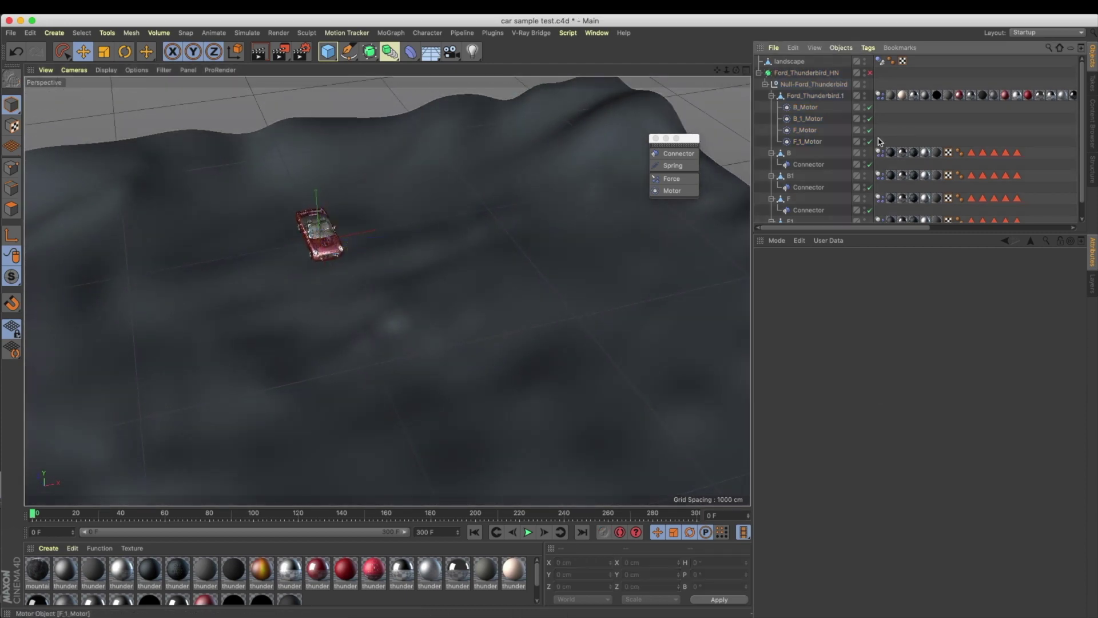
Step: Draw an S-curved Bezier spline with the Pen tool in the top view, starting beside the car, about 1062 cm wide and 4261 cm long
left_click(349, 53)
middle_click(454, 216)
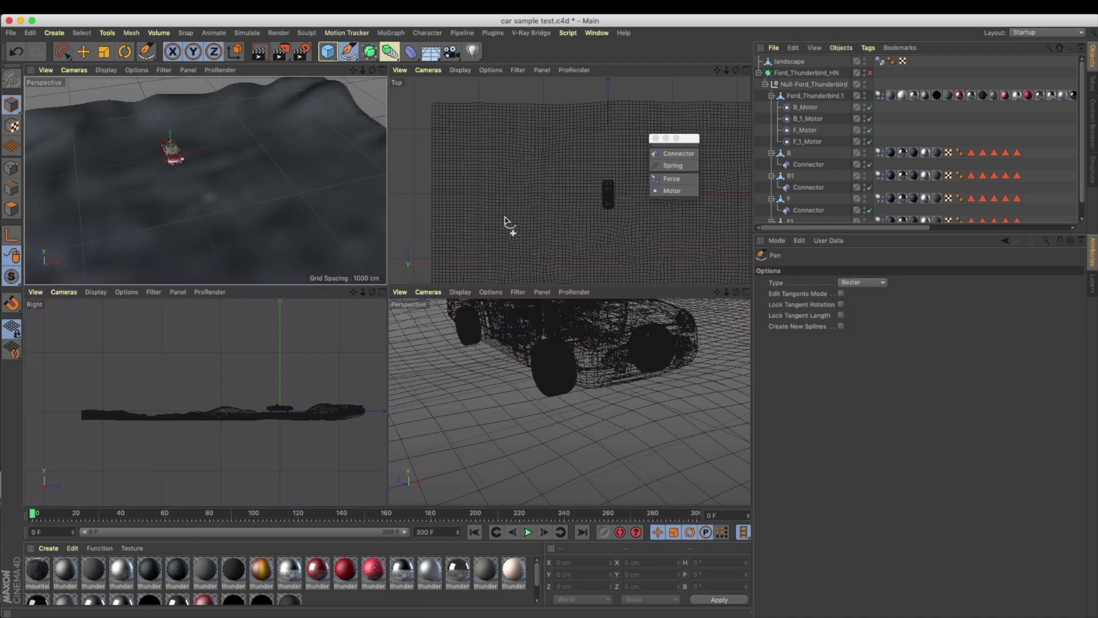
middle_click(491, 230)
middle_click_drag(514, 334, 528, 205, "alt")
right_click_drag(529, 205, 548, 220, "alt")
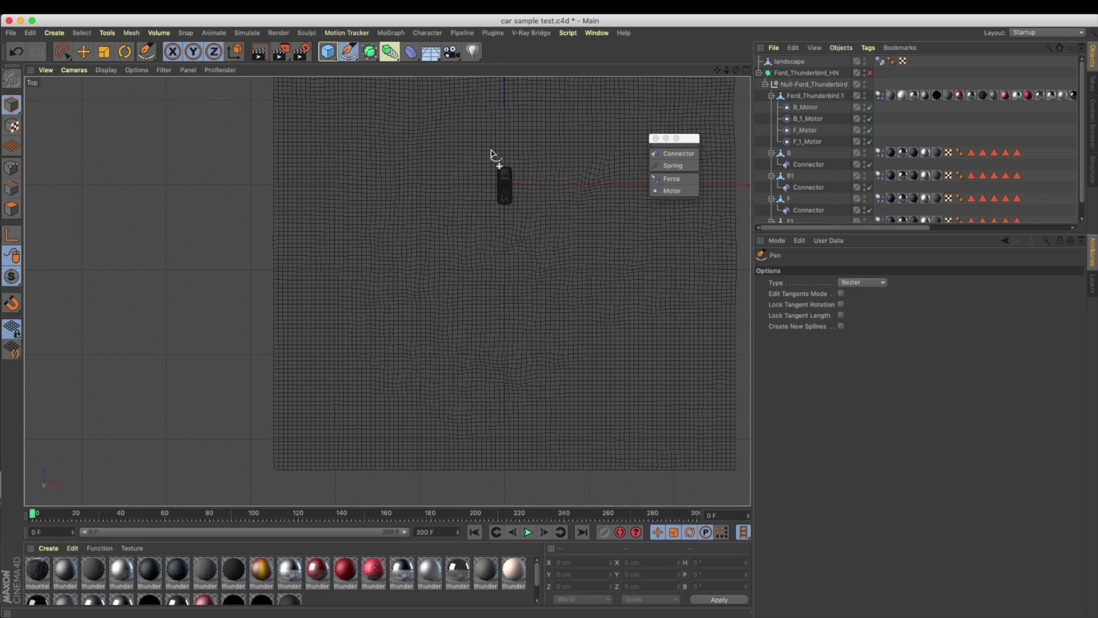
left_click(493, 141)
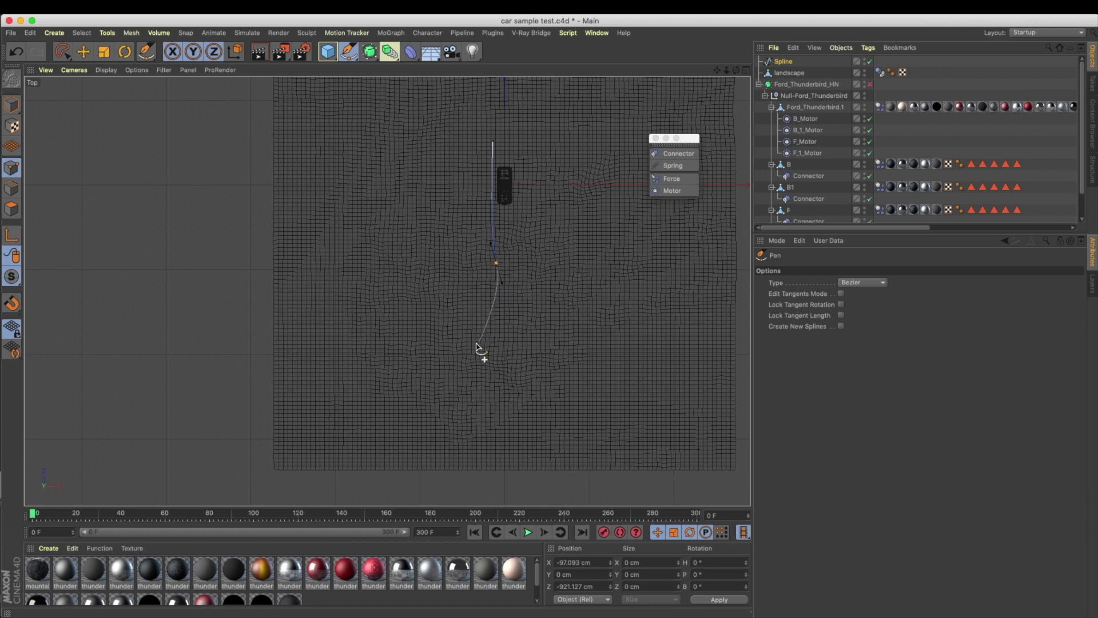
key("super+z")
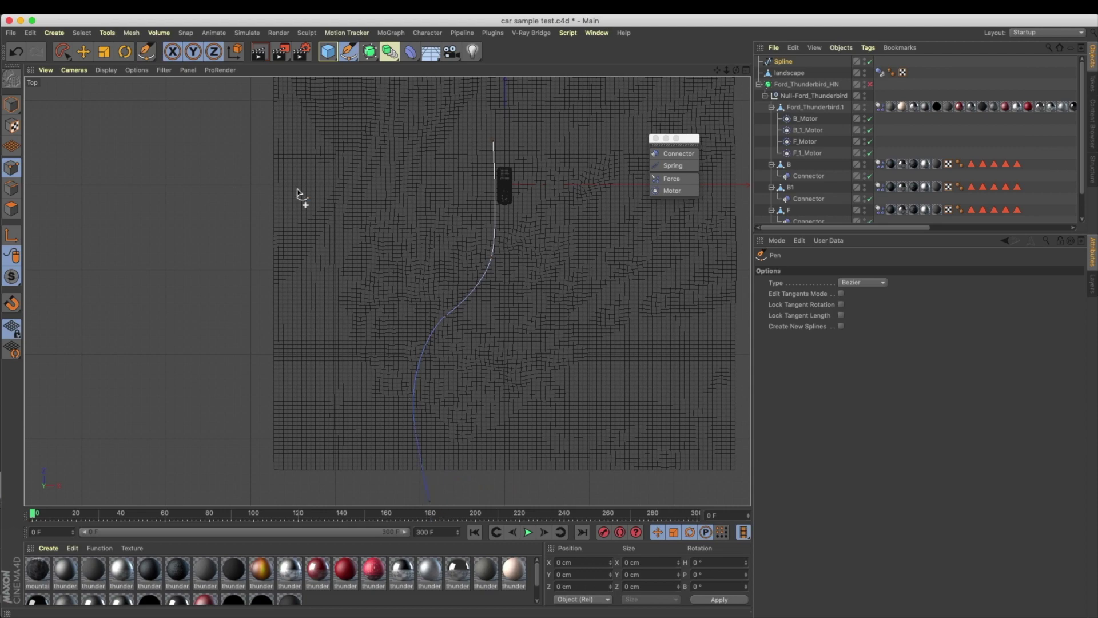
Step: Duplicate the whole spline and raise the copy about 239 cm above the original
left_click(11, 105)
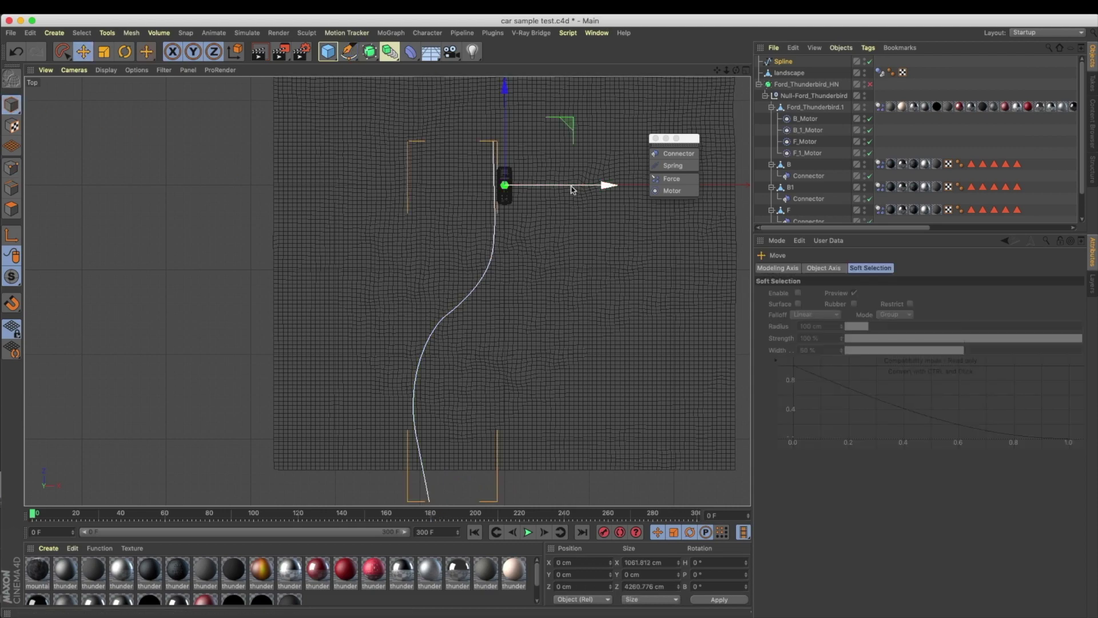
middle_click(573, 192)
middle_click(296, 185)
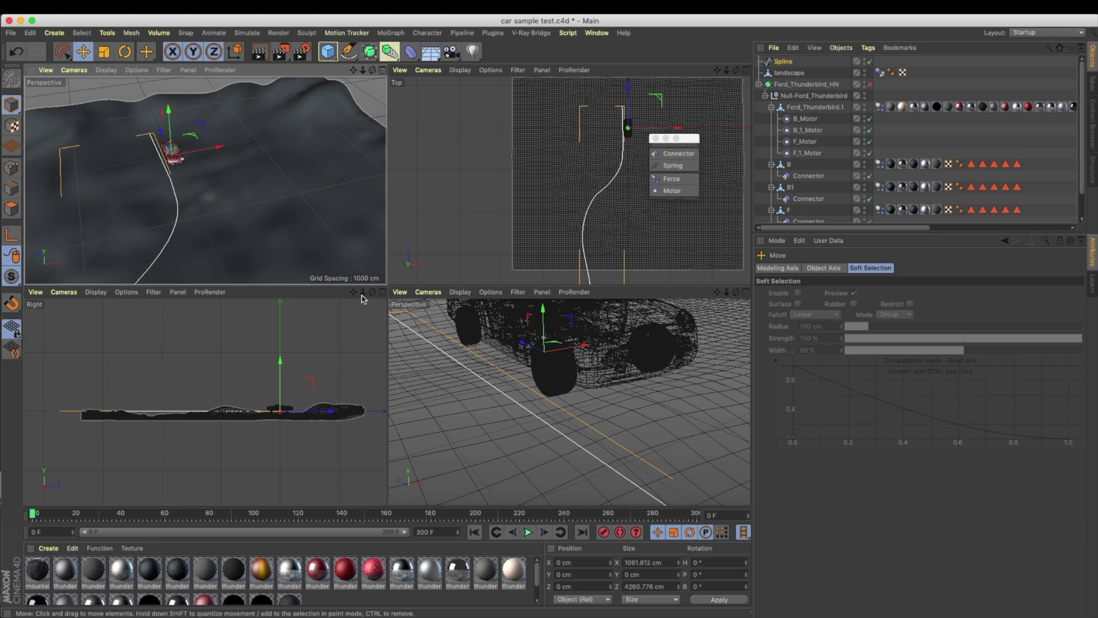
left_click_drag(371, 299, 478, 243, "alt")
left_click_drag(289, 195, 286, 150)
left_click_drag(410, 299, 318, 308, "alt")
Step: Create a Loft object and place both splines under it to form a wall
left_click(783, 73)
left_click(789, 84, "shift")
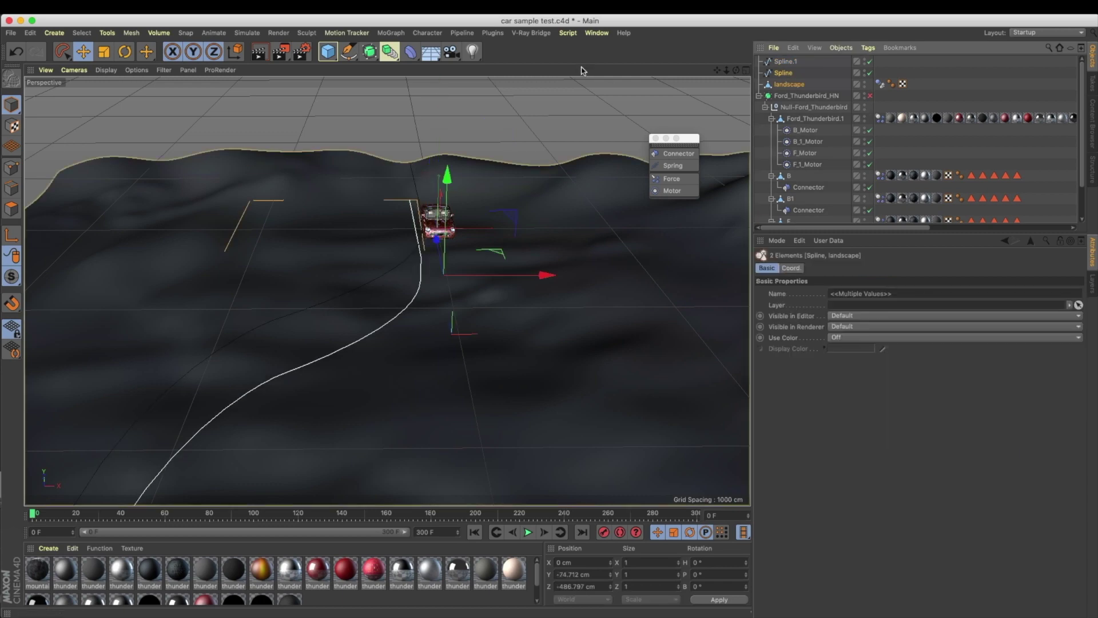
left_click(370, 53)
left_click(522, 88)
left_click_drag(778, 65, 782, 81)
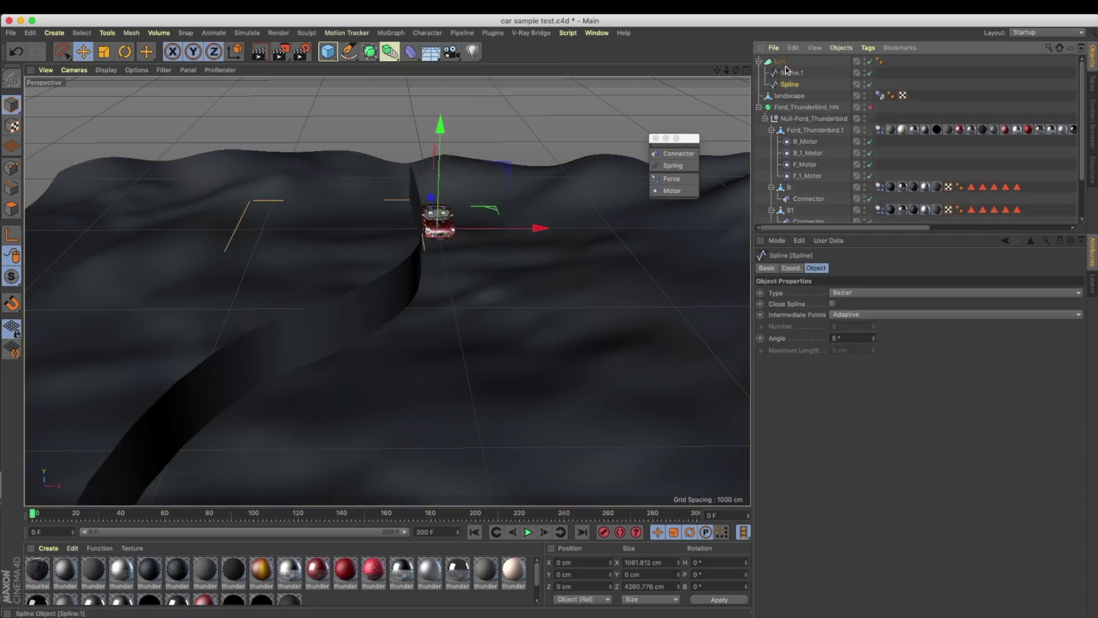
Step: Duplicate the Loft and move the copy about 228 cm along X to the other side of the car
left_click(779, 61)
key("super+c")
key("super+v")
left_click_drag(539, 229, 583, 229)
left_click_drag(383, 258, 531, 194, "alt")
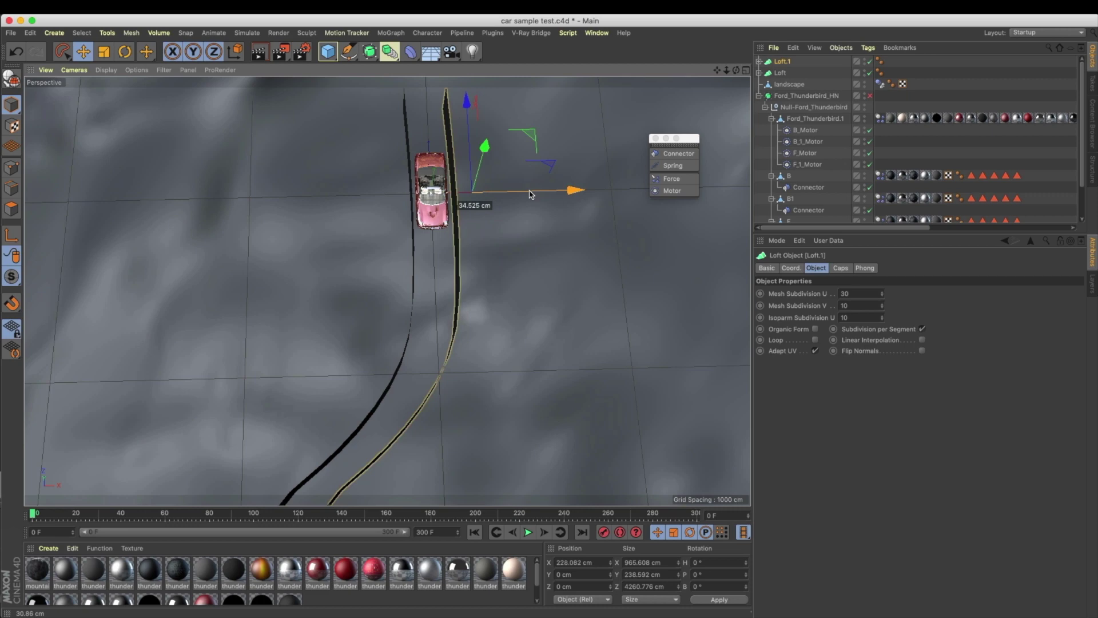
Step: Select all four splines of both lofts and switch to point editing with the Rectangle Selection tool
middle_click_drag(431, 335, 499, 224, "alt")
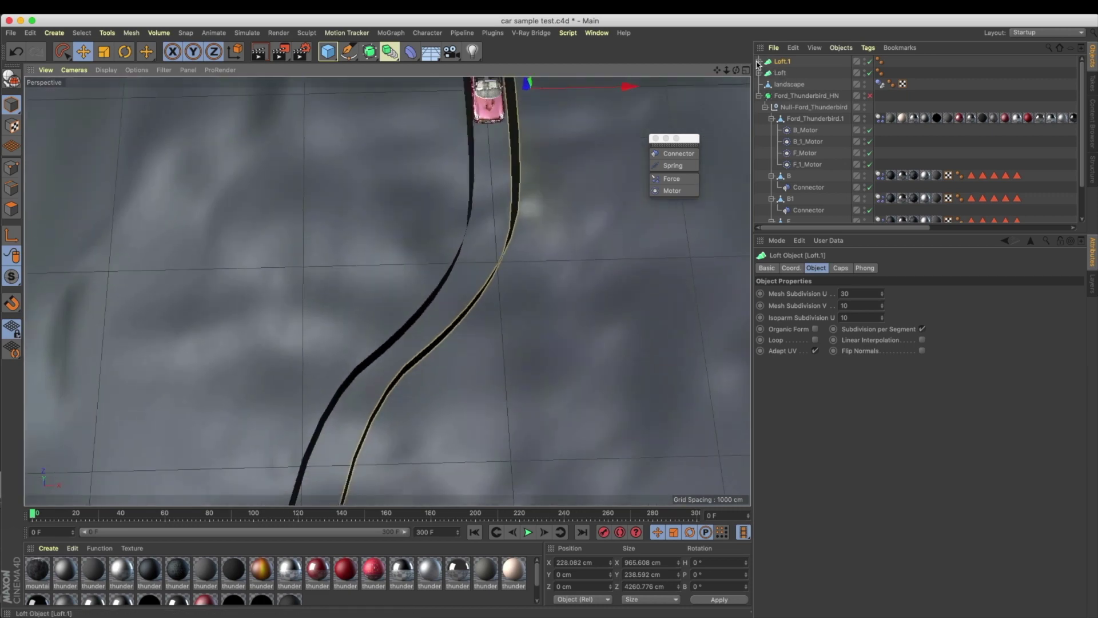
left_click(760, 62)
left_click(789, 86)
middle_click_drag(711, 142, 722, 113, "alt")
left_click(792, 75)
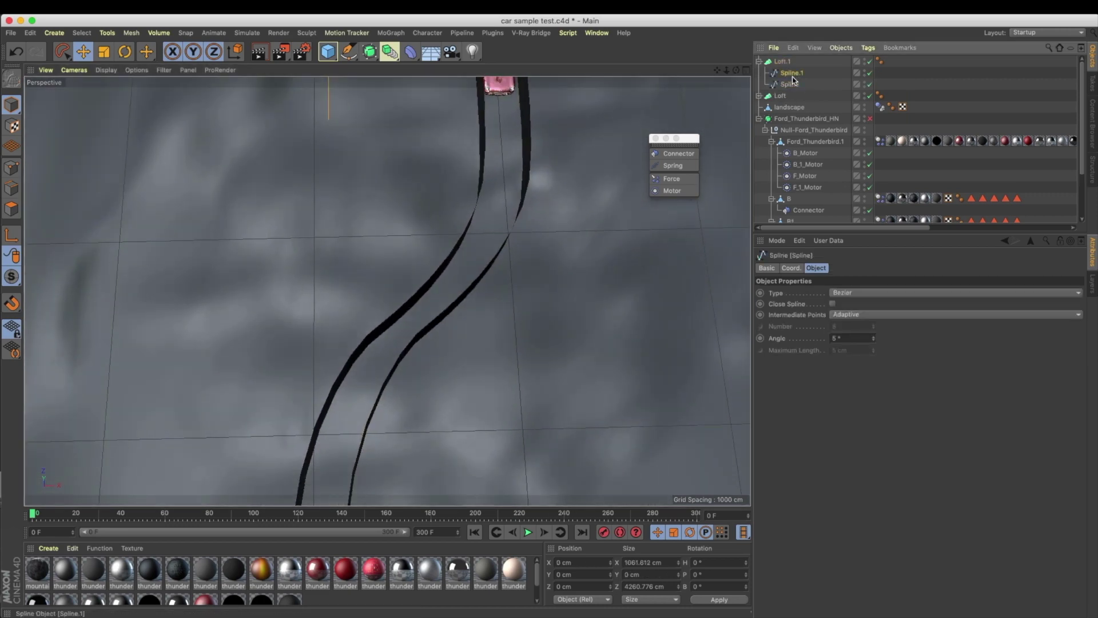
left_click(792, 86, "shift")
left_click(759, 96)
left_click(789, 119, "shift")
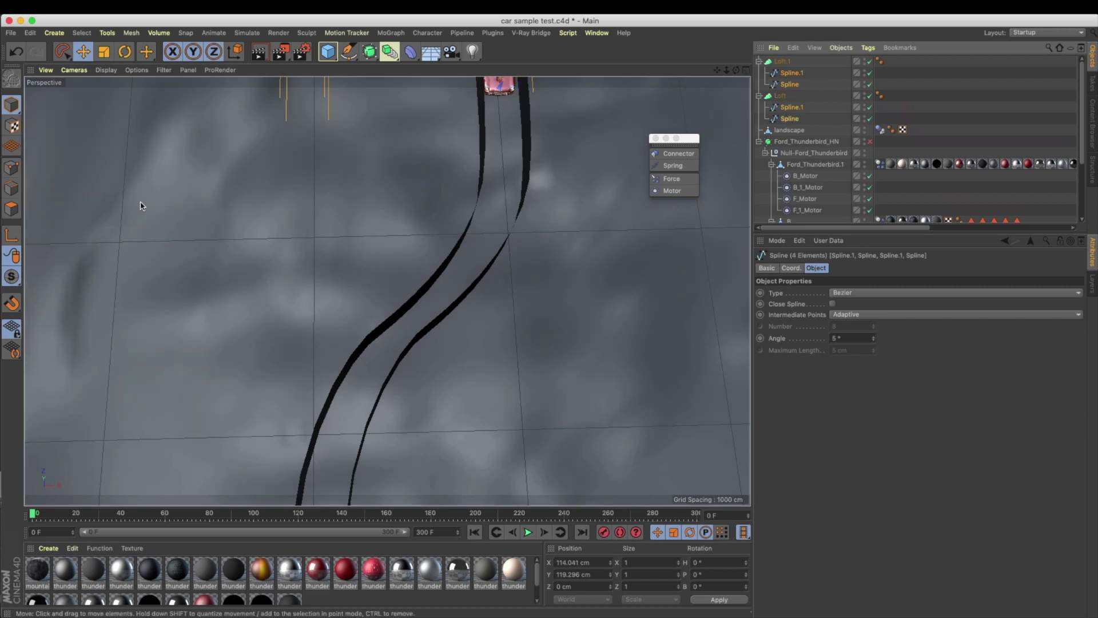
left_click_drag(62, 52, 137, 88)
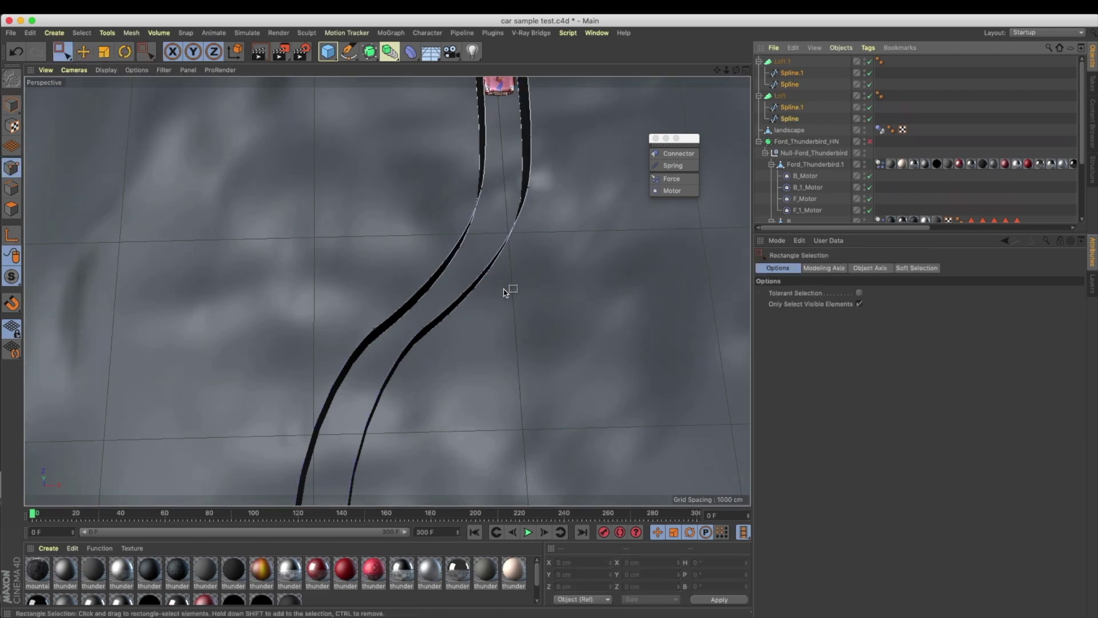
Step: In the top view, disable Only Select Visible Elements and shift the second wall's lower bend points about 88 cm along X
middle_click(548, 269)
middle_click(523, 266)
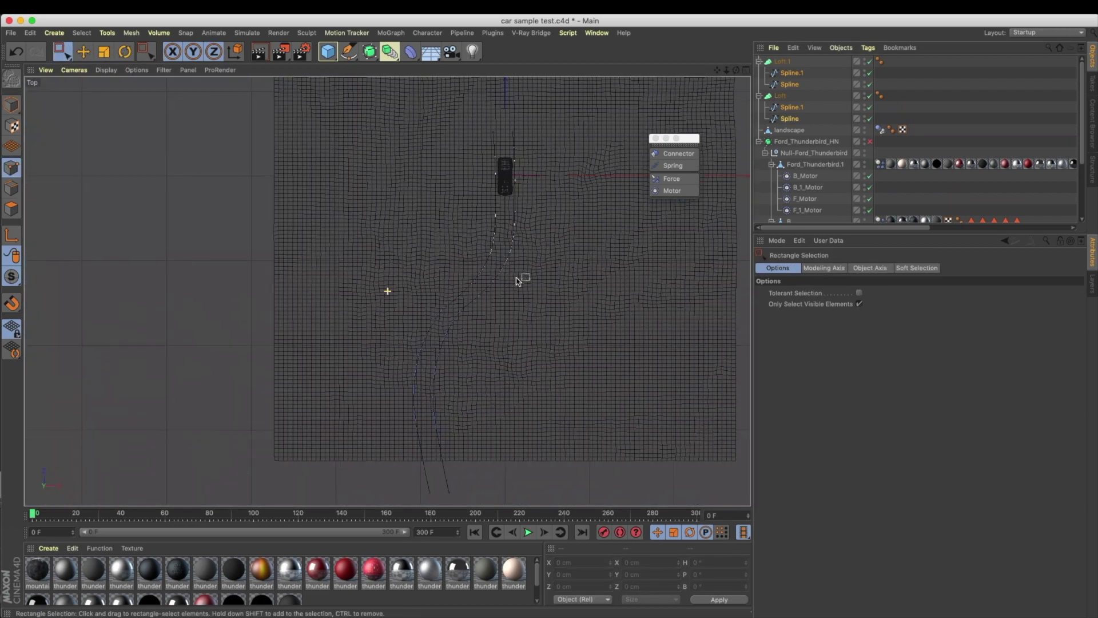
left_click_drag(243, 92, 698, 382)
middle_click_drag(572, 112, 547, 187, "alt")
middle_click_drag(473, 330, 484, 311, "alt")
left_click_drag(416, 303, 478, 374)
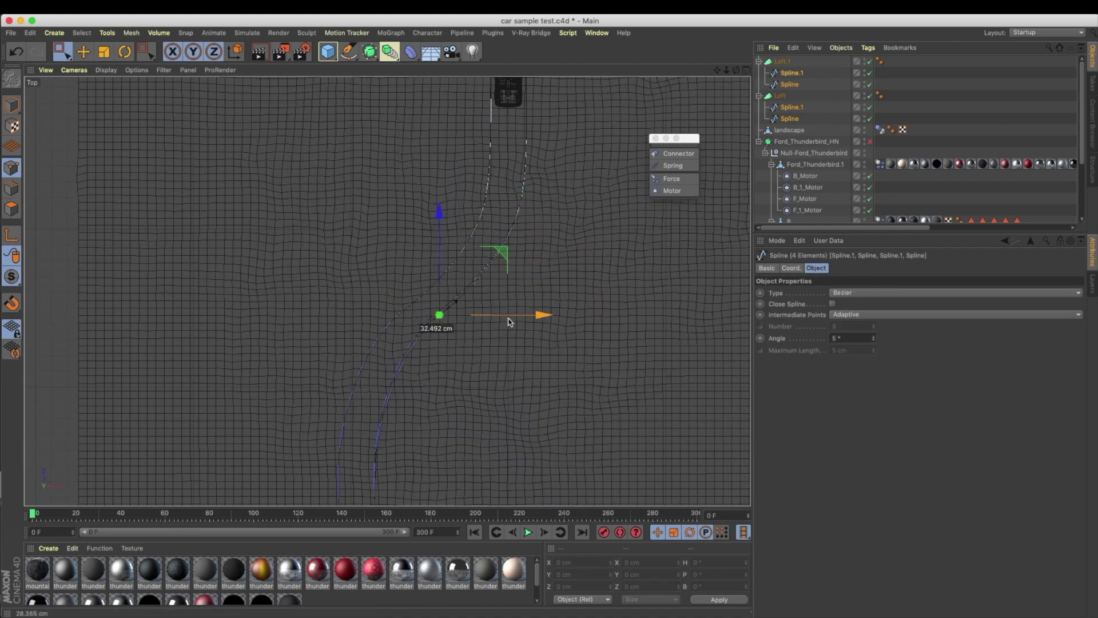
key("super+z")
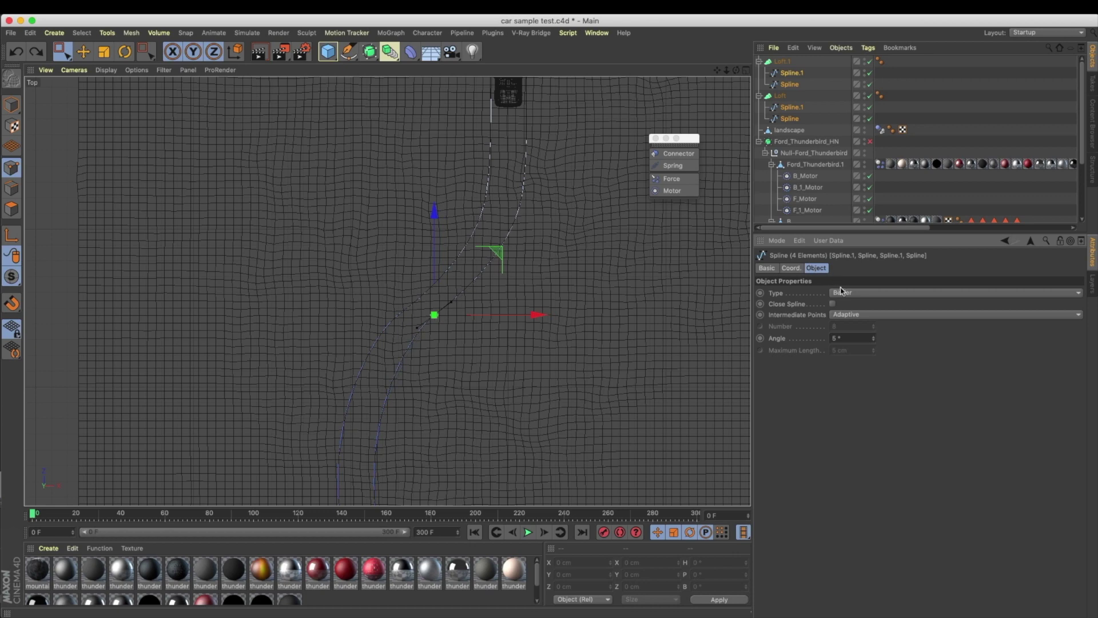
left_click(147, 53)
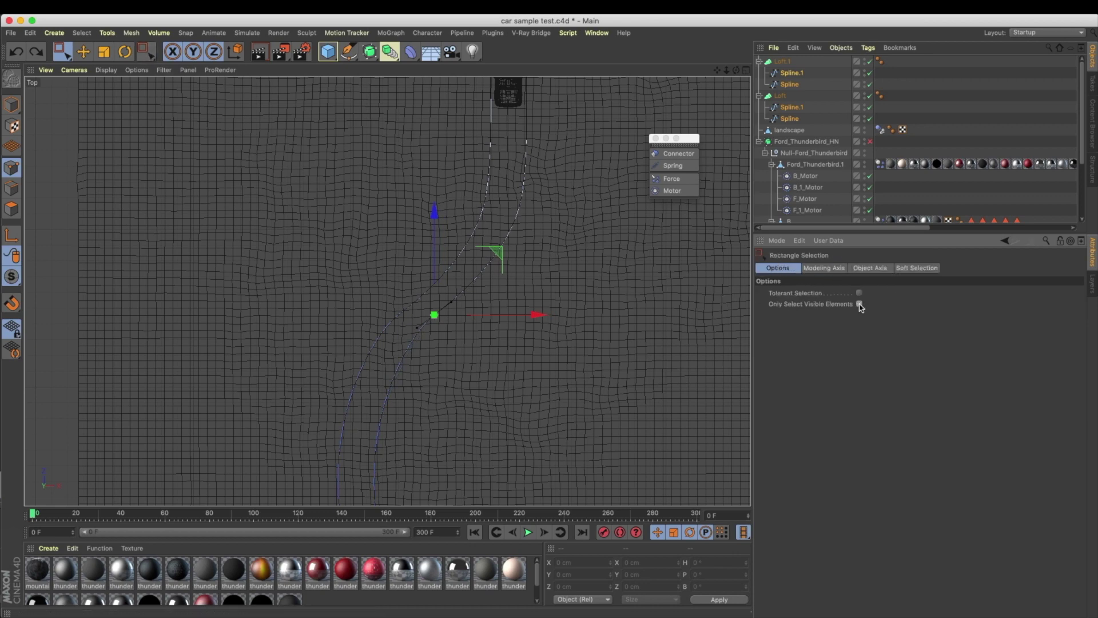
left_click_drag(493, 318, 507, 320)
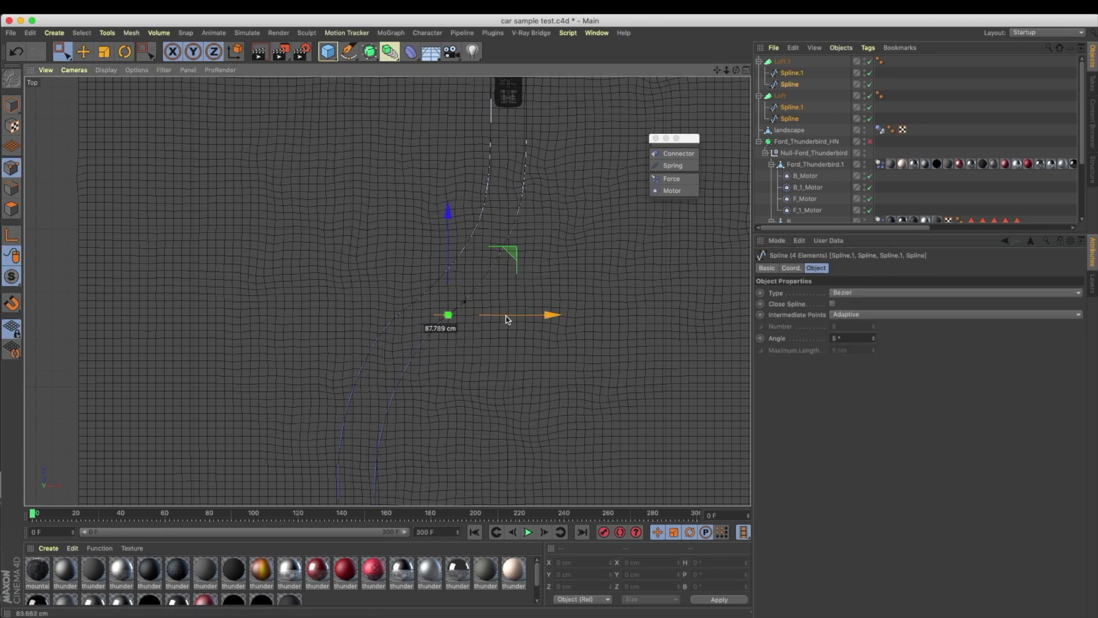
left_click_drag(449, 275, 449, 280)
Step: Select the first wall's lower bend points and nudge them along X and Z to adjust the spacing between the walls
middle_click_drag(495, 357, 505, 336, "alt")
left_click_drag(367, 240, 426, 319)
middle_click_drag(439, 306, 448, 292, "alt")
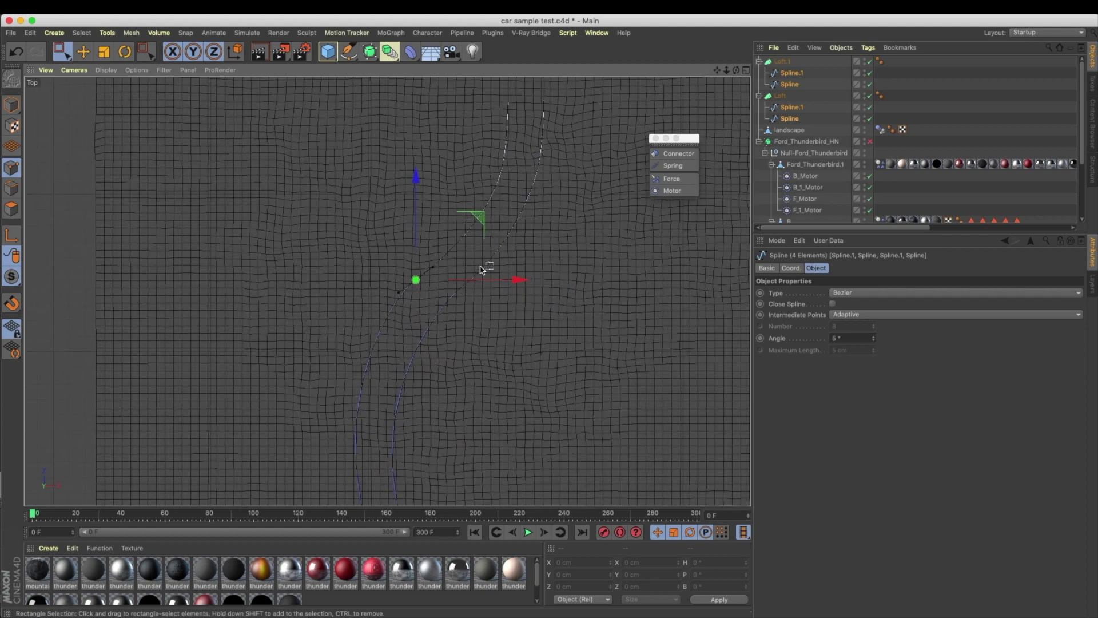
left_click_drag(490, 282, 493, 282)
left_click_drag(389, 251, 427, 286)
left_click_drag(420, 243, 421, 238)
middle_click_drag(452, 252, 461, 235, "alt")
middle_click_drag(428, 318, 440, 344, "alt")
left_click_drag(483, 368, 488, 370)
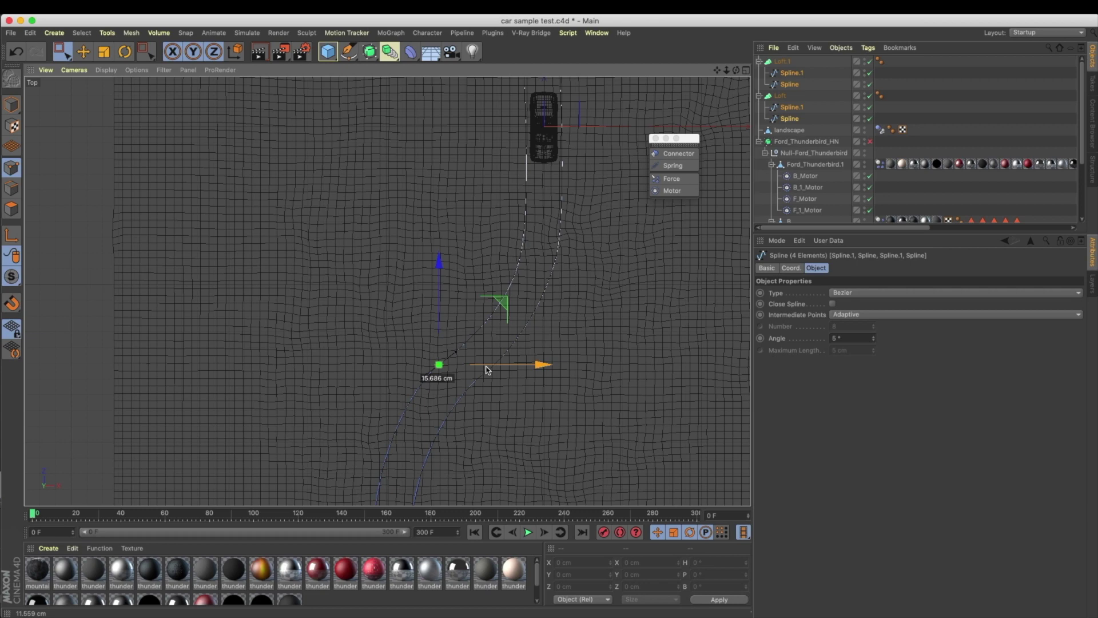
Step: Shift the second wall's end points near the car about 8 cm along X and return to whole-object editing with the Move tool
left_click_drag(451, 192, 501, 259)
left_click_drag(495, 184, 538, 285)
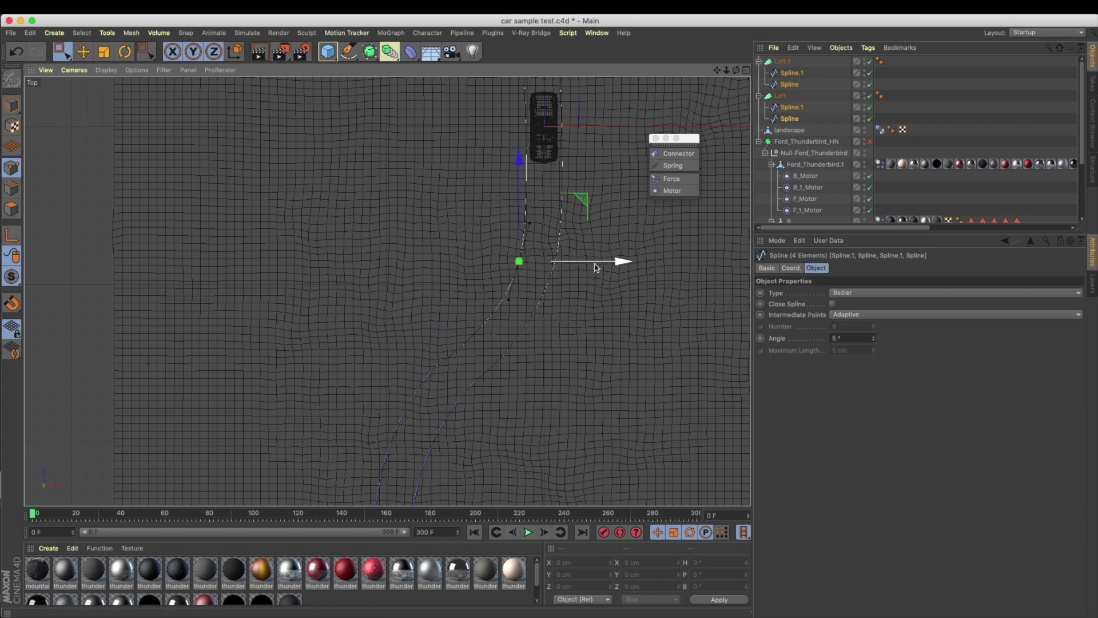
middle_click_drag(554, 89, 545, 173, "alt")
left_click_drag(468, 108, 551, 225)
left_click_drag(587, 137, 624, 135)
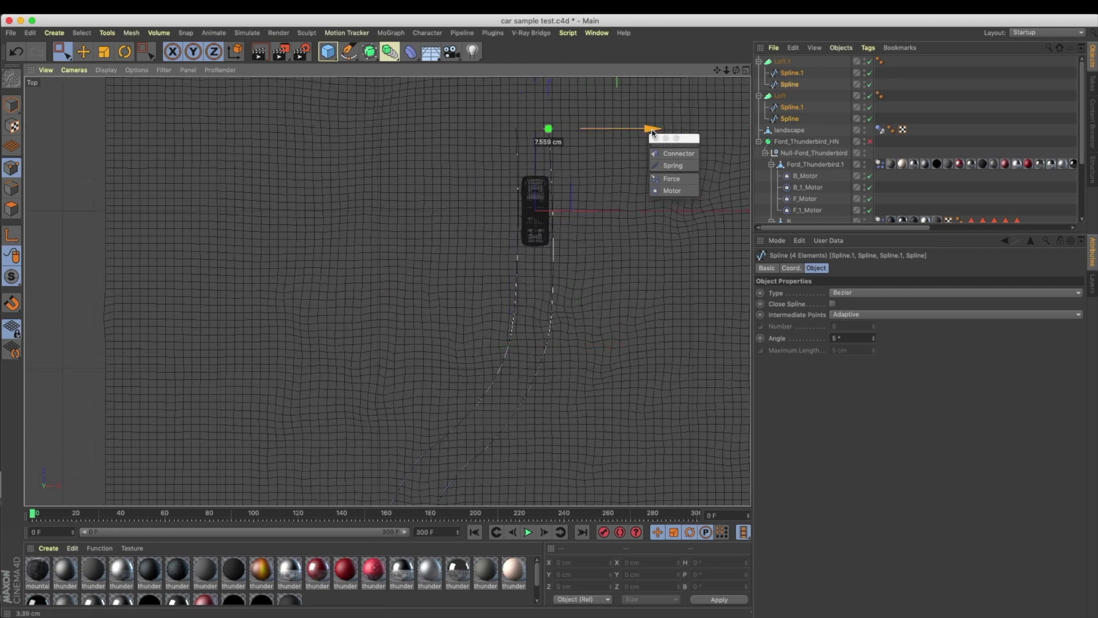
left_click(12, 105)
left_click(84, 53)
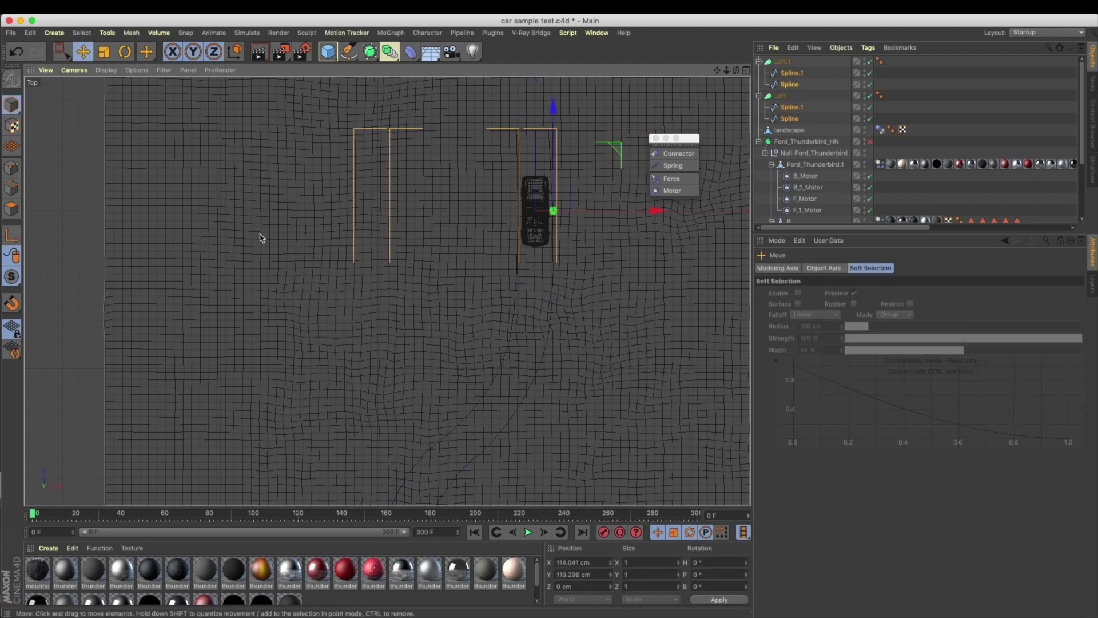
Step: Check both walls in the perspective view and group the two Loft objects under a null
middle_click(261, 238)
middle_click(351, 288)
left_click_drag(351, 287, 428, 293, "alt")
scroll(366, 263, "up", 5)
mouse_move(366, 262)
left_mouse_down("alt")
mouse_move(374, 288)
mouse_move(371, 274)
left_mouse_up("alt")
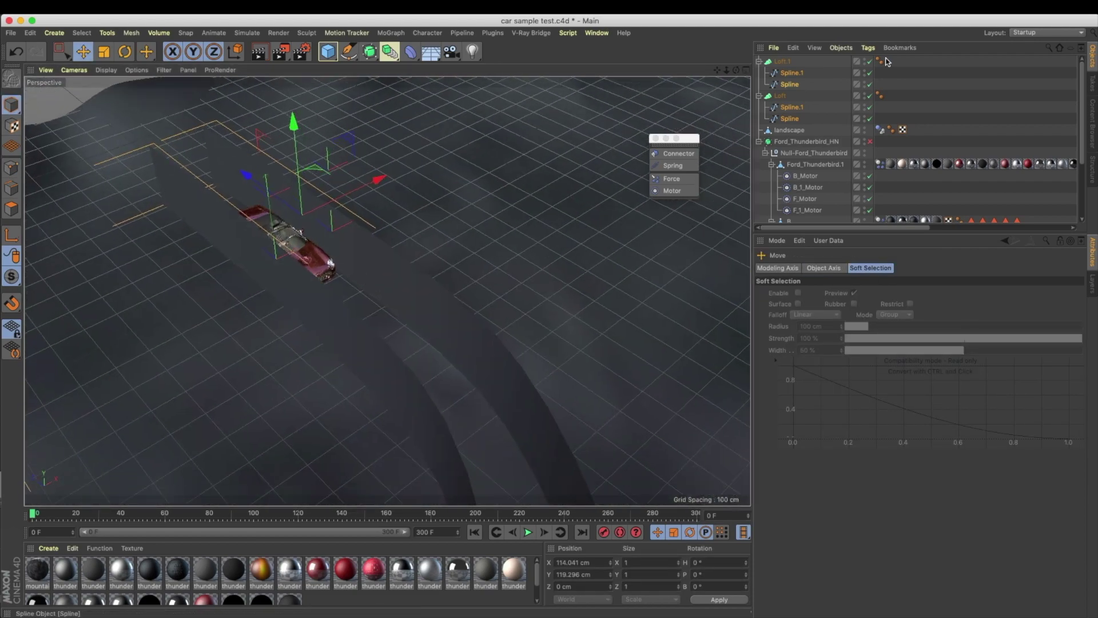
left_click(781, 61)
left_click(780, 96, "ctrl")
key("alt+g")
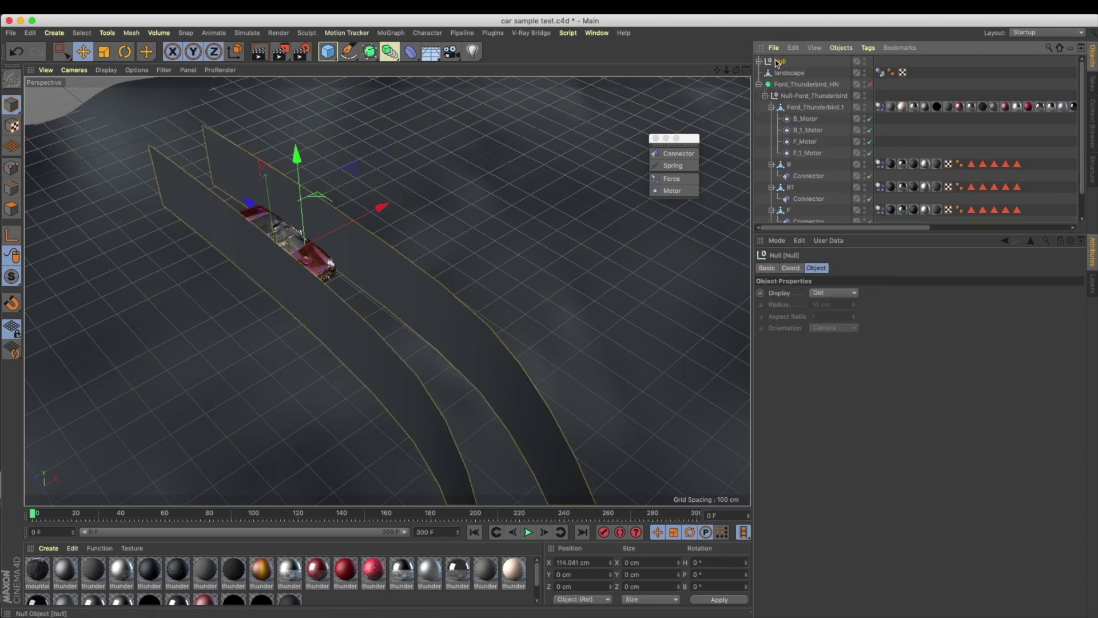
Step: Expand the new null and rename it "Wall dummy"
left_click(759, 61)
key("Return")
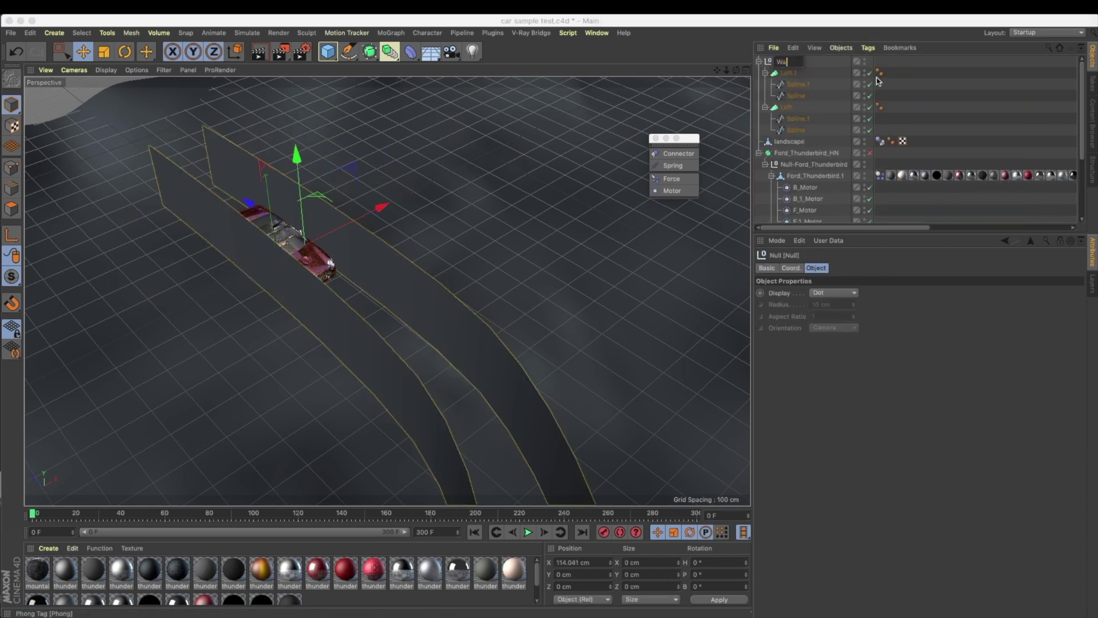
type("Wall dummy")
key("Return")
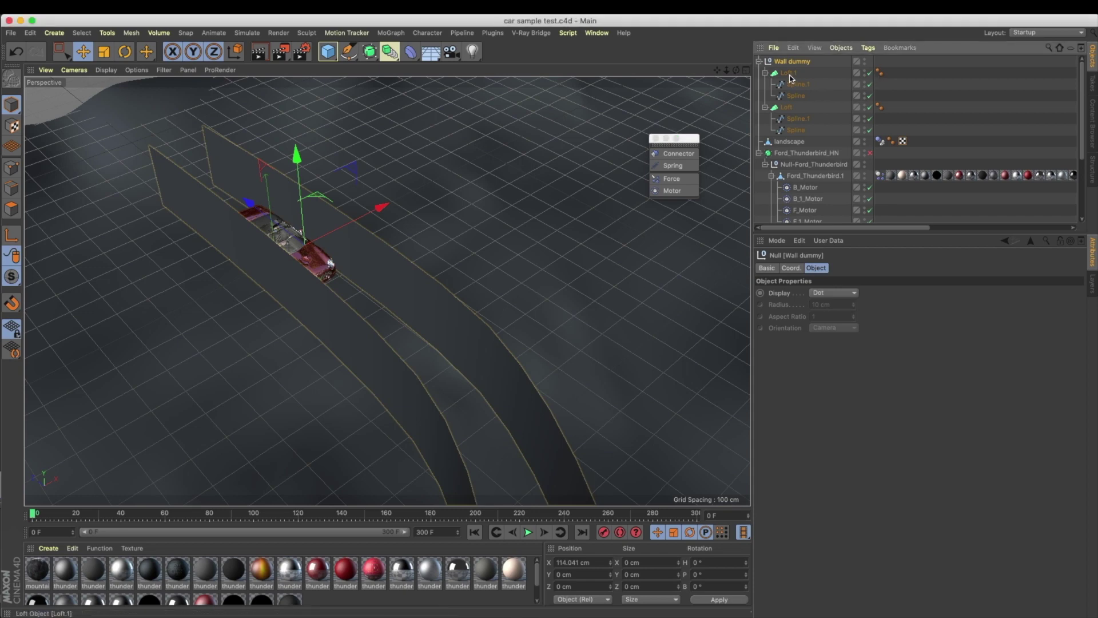
Step: Rename the first Loft object under Wall dummy as R_wall_Loft
left_click(791, 73)
double_click(792, 74)
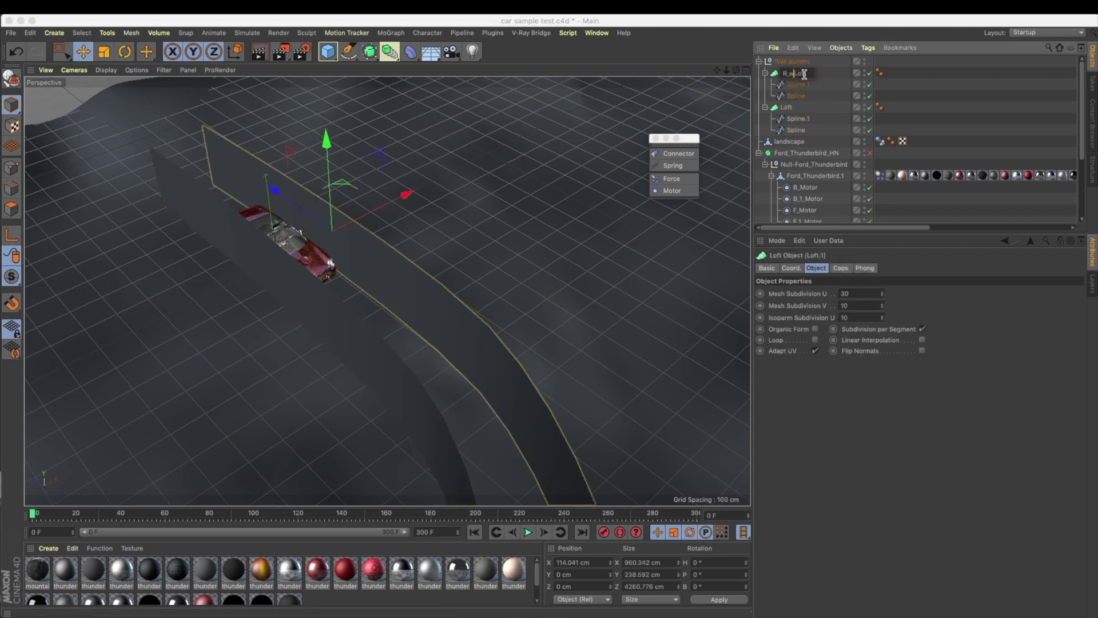
type("R_wall_")
key("Return")
Step: Rename the second Loft object under Wall dummy as L_wall_Loft
key("Down")
key("Down")
key("Down")
key("Down")
key("Return")
key("Up")
key("Return")
key("Down")
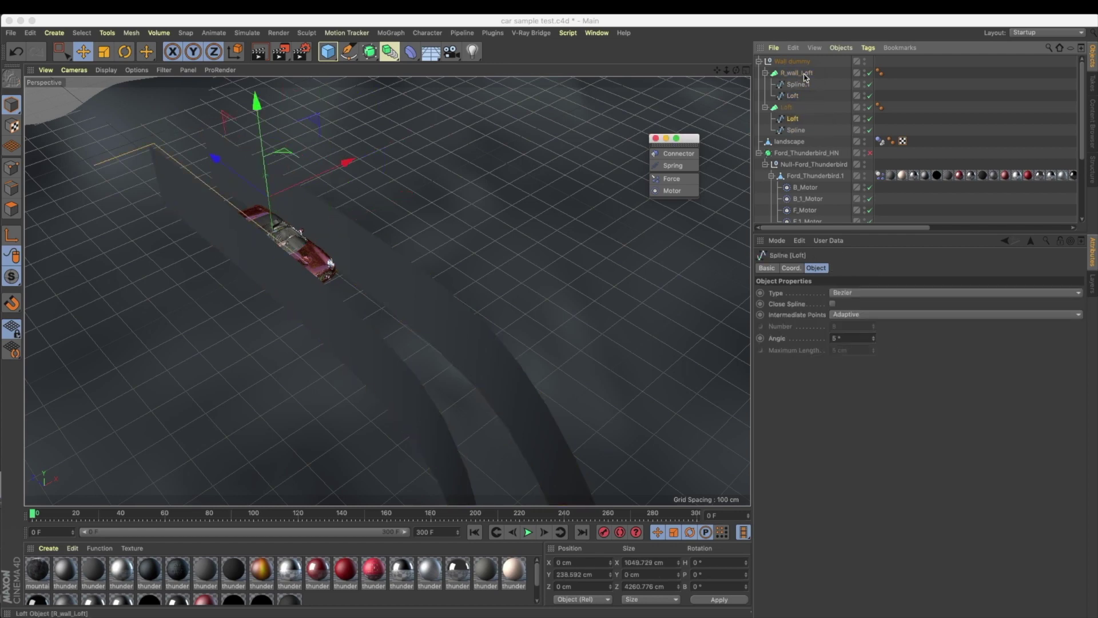
key("Up")
key("Return")
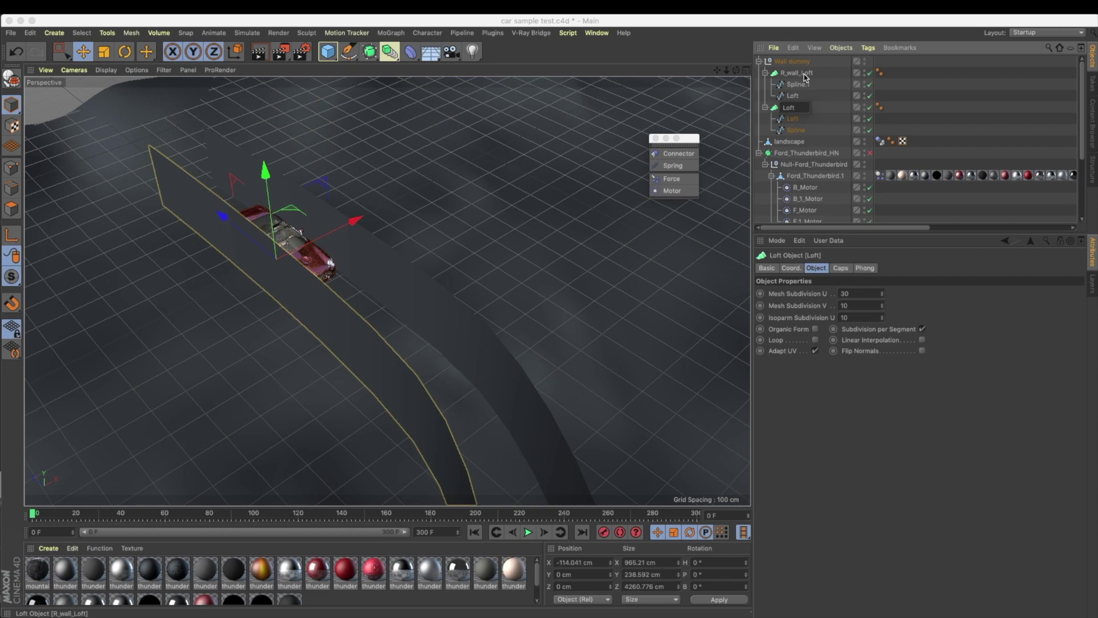
key("BackSpace")
key("BackSpace")
key("BackSpace")
key("BackSpace")
type("wall_")
key("Return")
Step: Select R_wall_Loft and L_wall_Loft together and make both collider bodies with a simulation tag
left_click(804, 73)
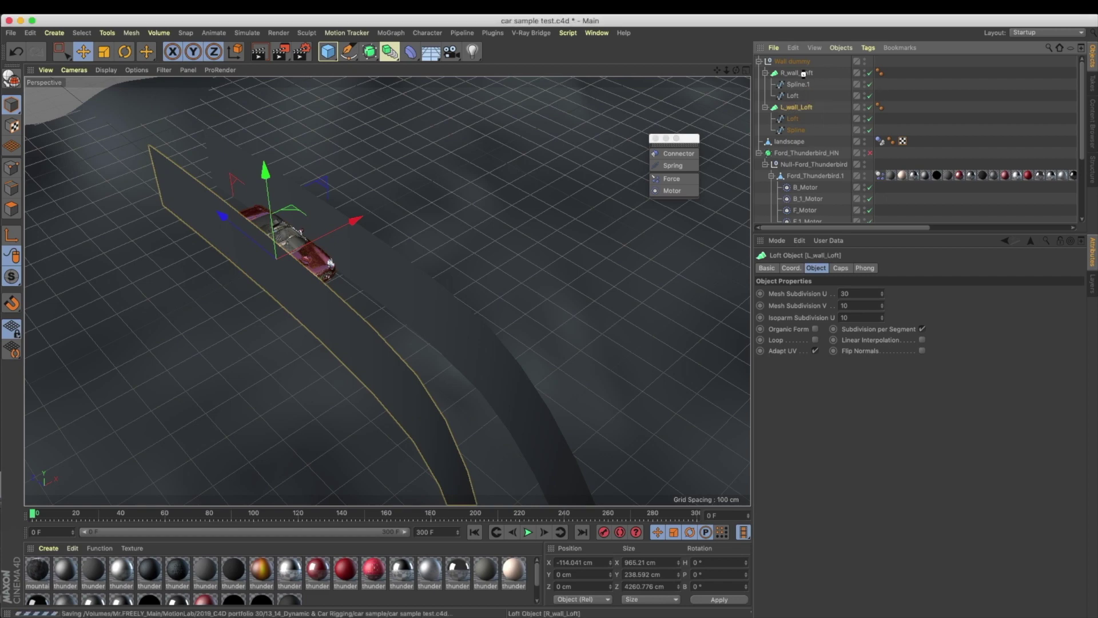
left_click(804, 108, "super")
right_click(804, 107)
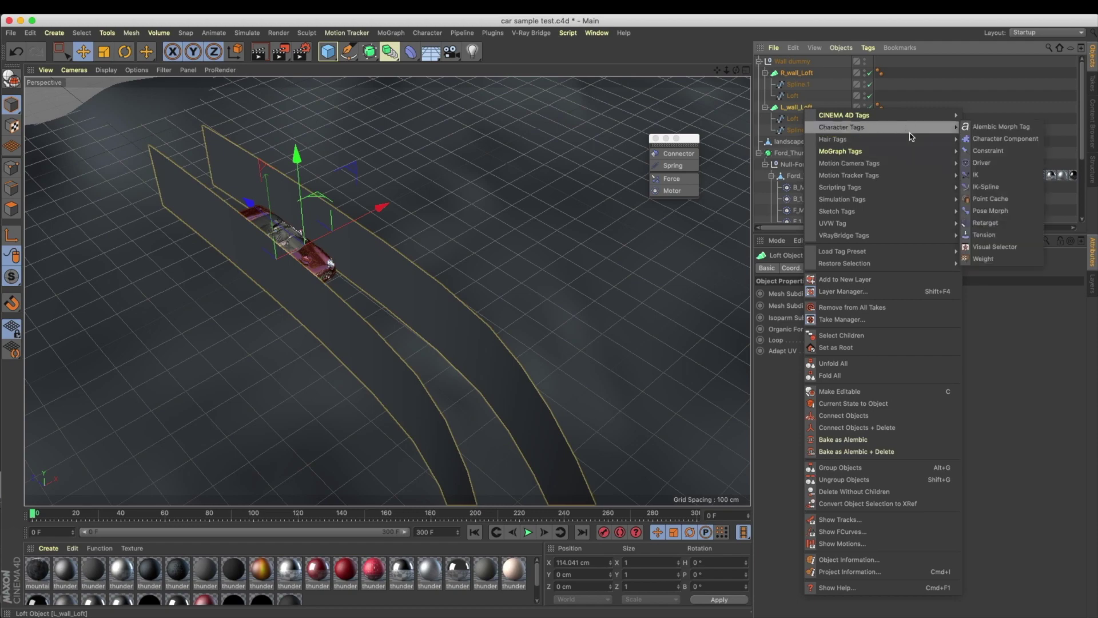
mouse_move(923, 200)
left_click(995, 223)
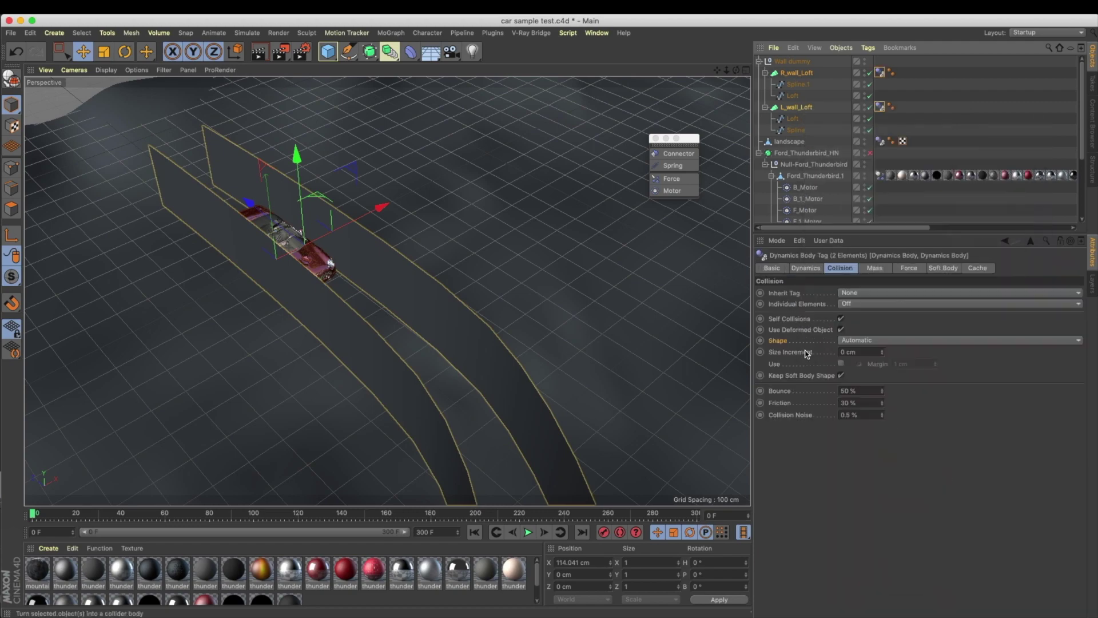
Step: Play the simulation briefly to check how the car behaves between the collider walls, and rewind to the first frame
left_click_drag(552, 343, 498, 341, "alt")
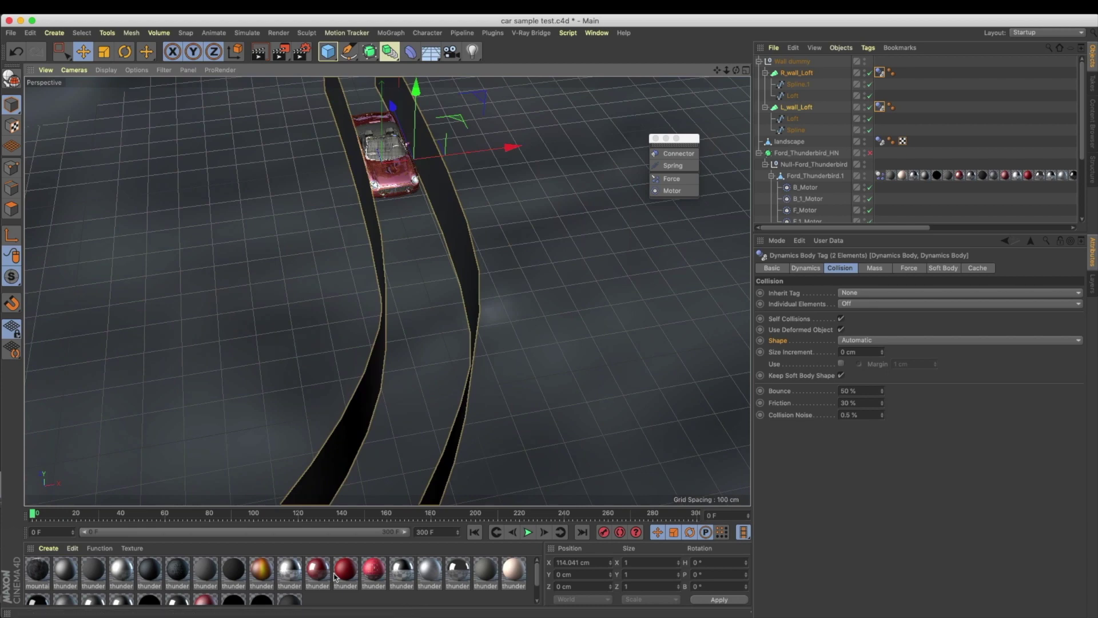
left_click(529, 533)
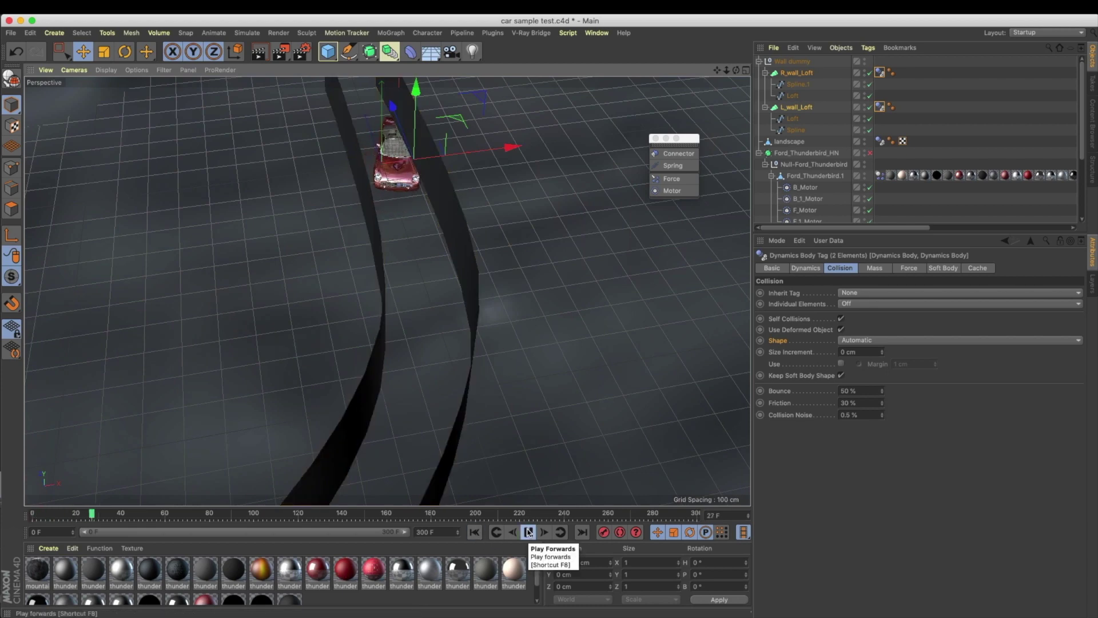
left_click(475, 533)
left_click_drag(496, 363, 292, 461, "alt")
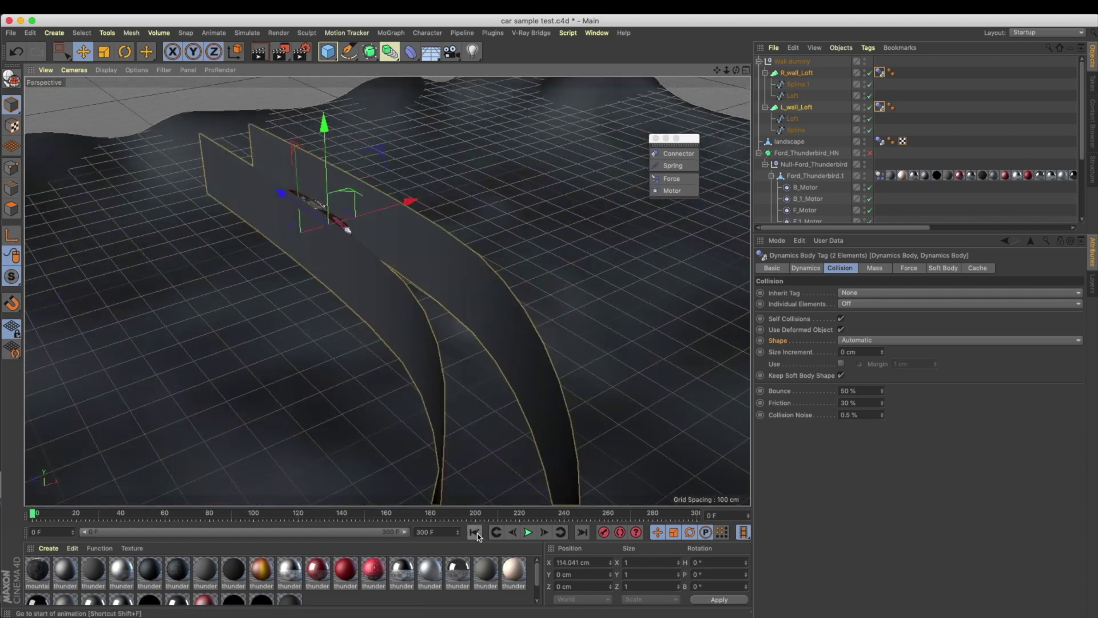
Step: Set the collision shape of both walls to Automatic (MoDynamics), test the simulation and rewind to the start
left_click(961, 339)
left_click(876, 363)
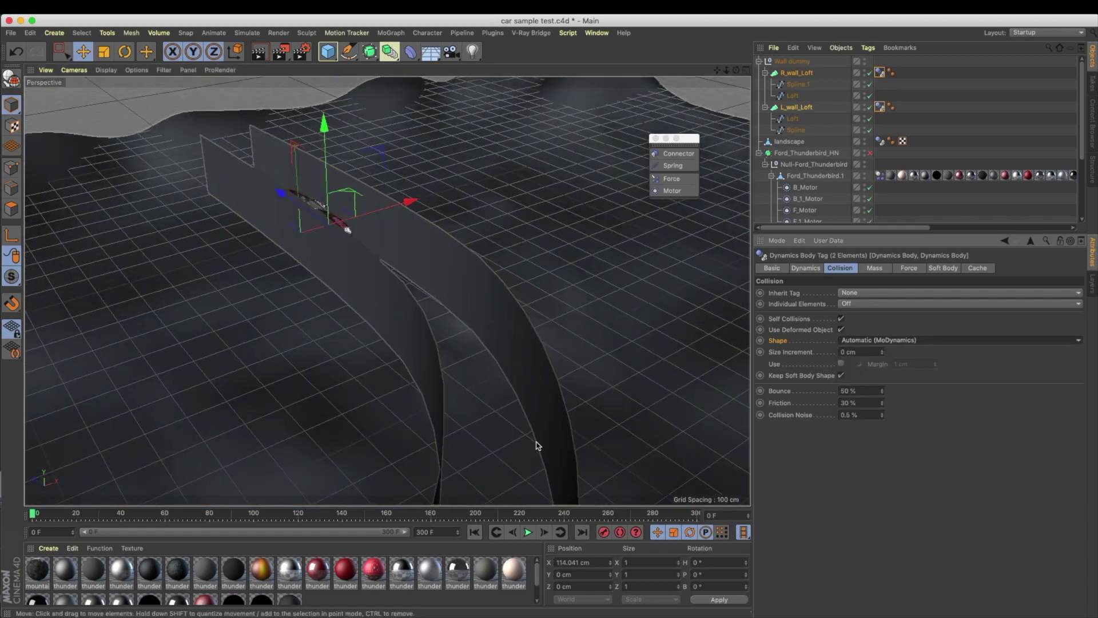
left_click(529, 532)
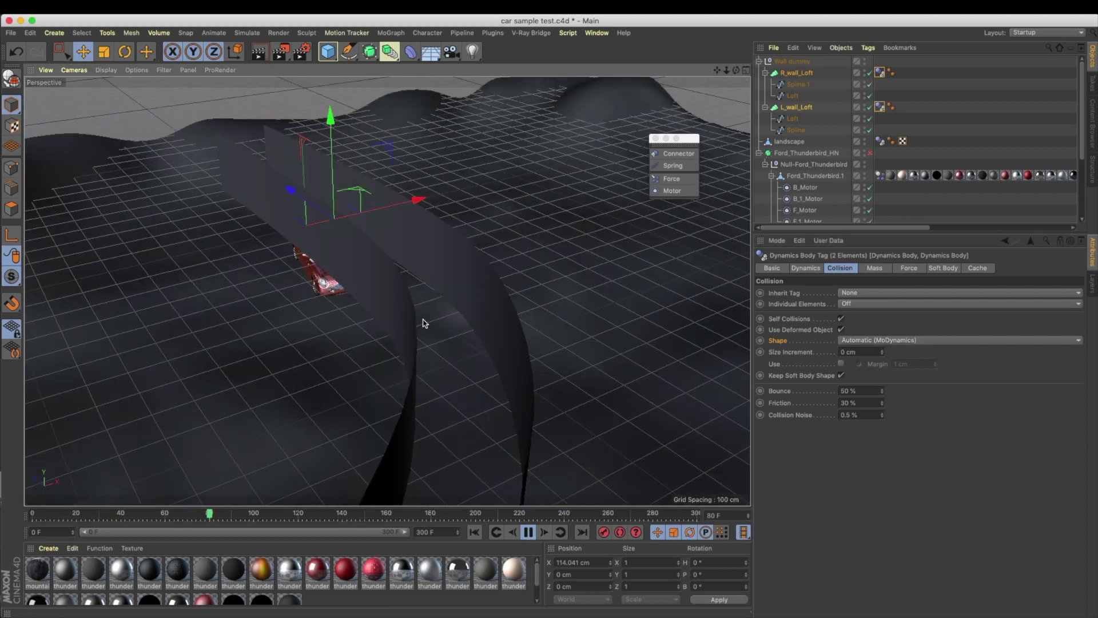
left_click(528, 533)
left_click(474, 533)
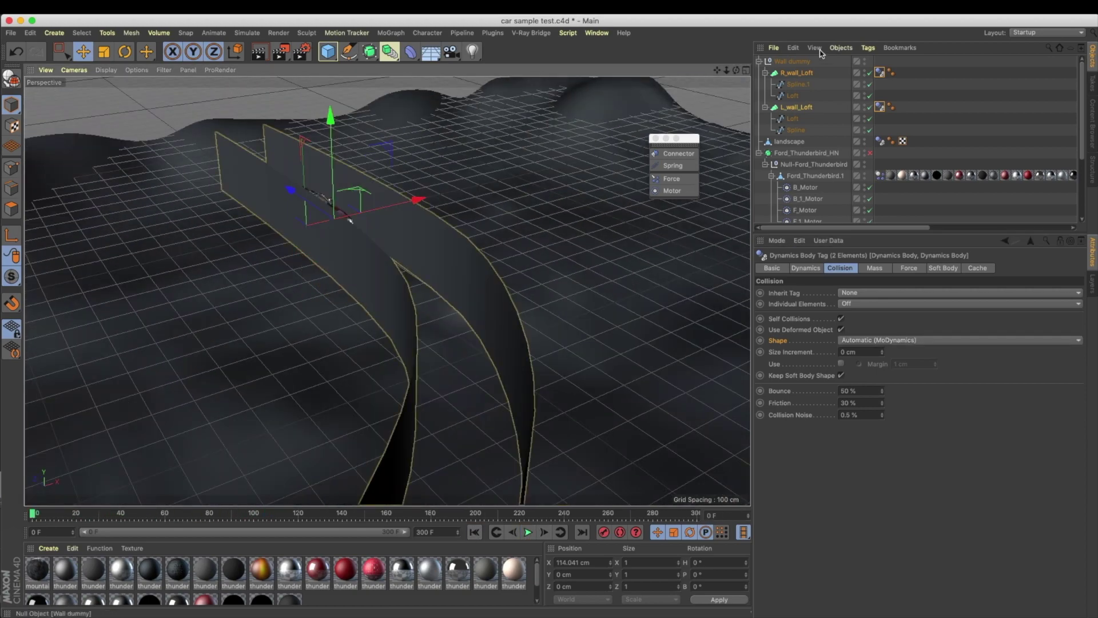
Step: Lower the Wall dummy about 120 cm along Y and play the simulation to see how the car follows the walls
left_click(798, 61)
left_click_drag(331, 116, 333, 149)
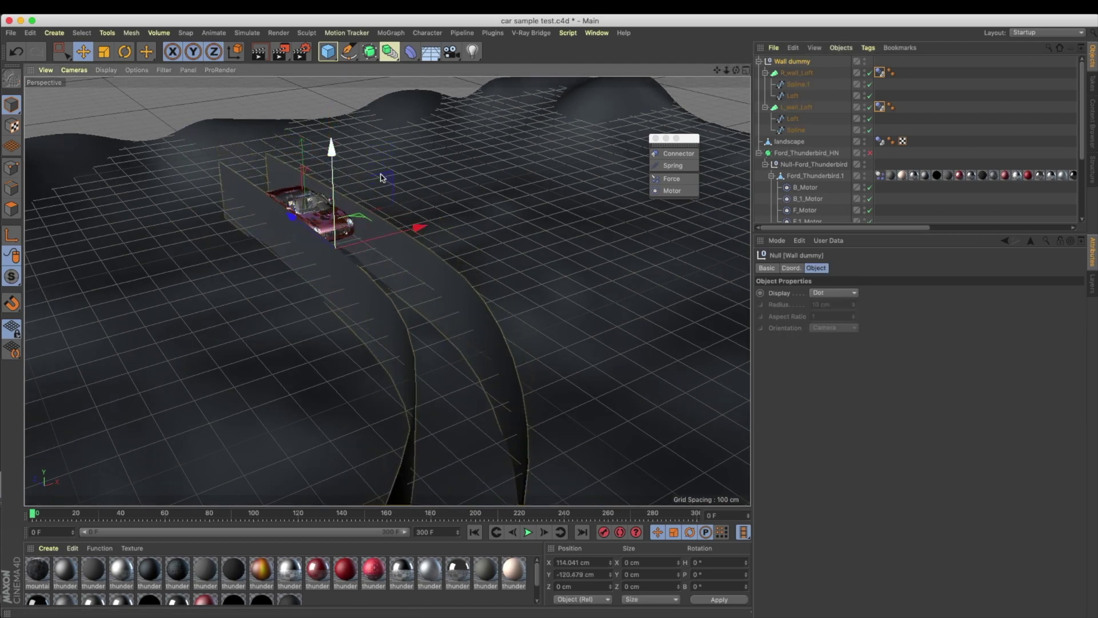
left_click_drag(502, 331, 465, 341, "alt")
scroll(452, 351, "down", 8)
middle_click_drag(446, 358, 448, 309, "alt")
left_click_drag(504, 261, 468, 293, "alt")
left_click(527, 532)
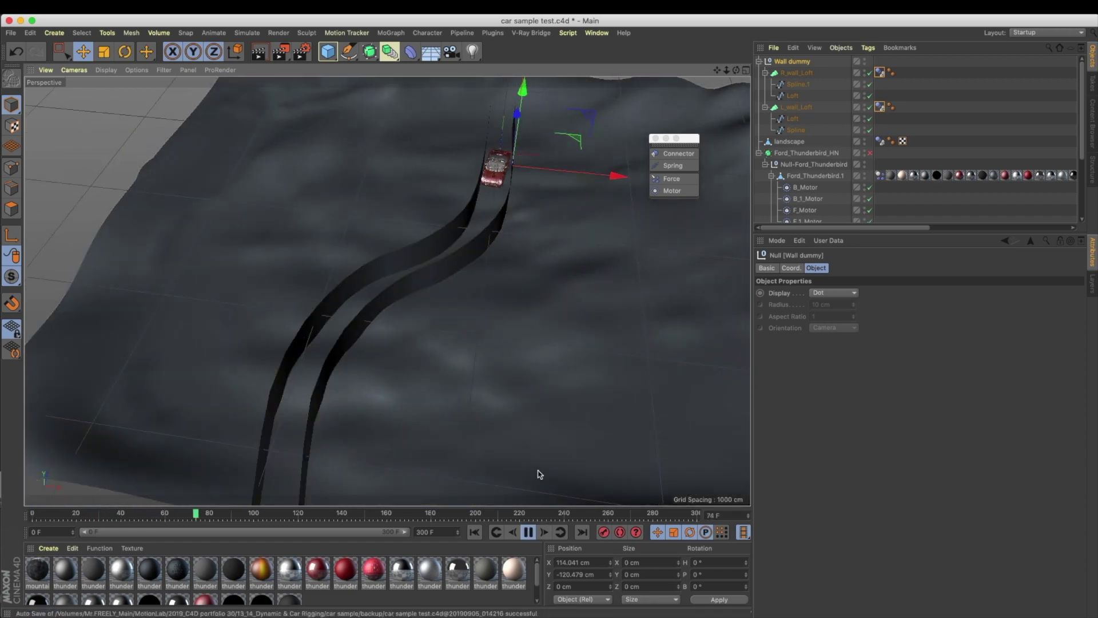
left_click_drag(483, 284, 399, 292, "alt")
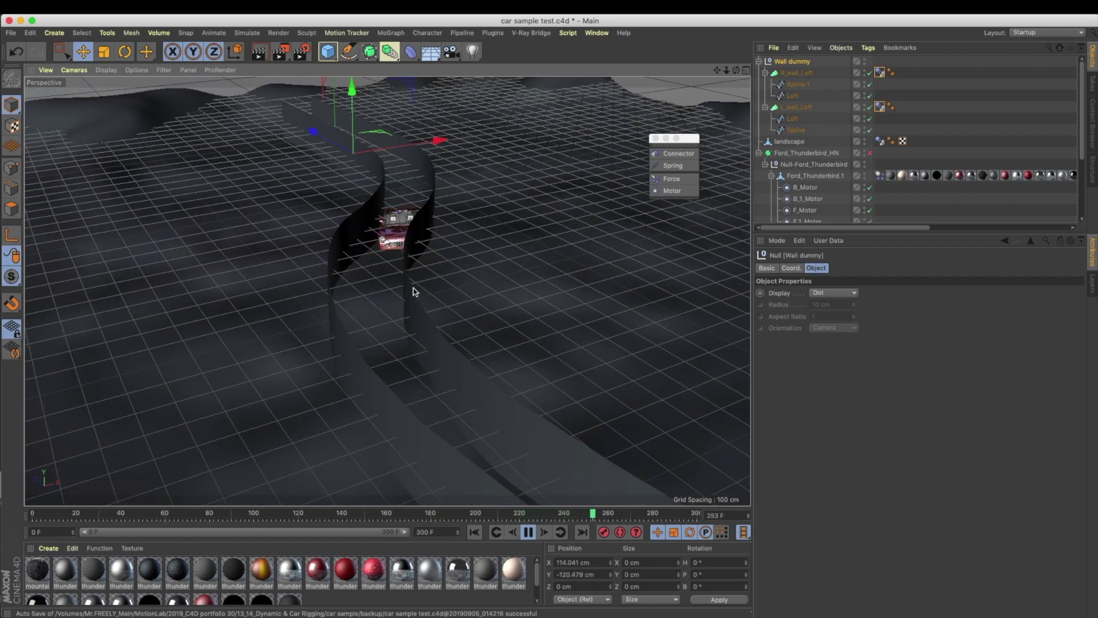
right_click_drag(398, 289, 512, 289, "alt")
left_click_drag(404, 298, 427, 296, "alt")
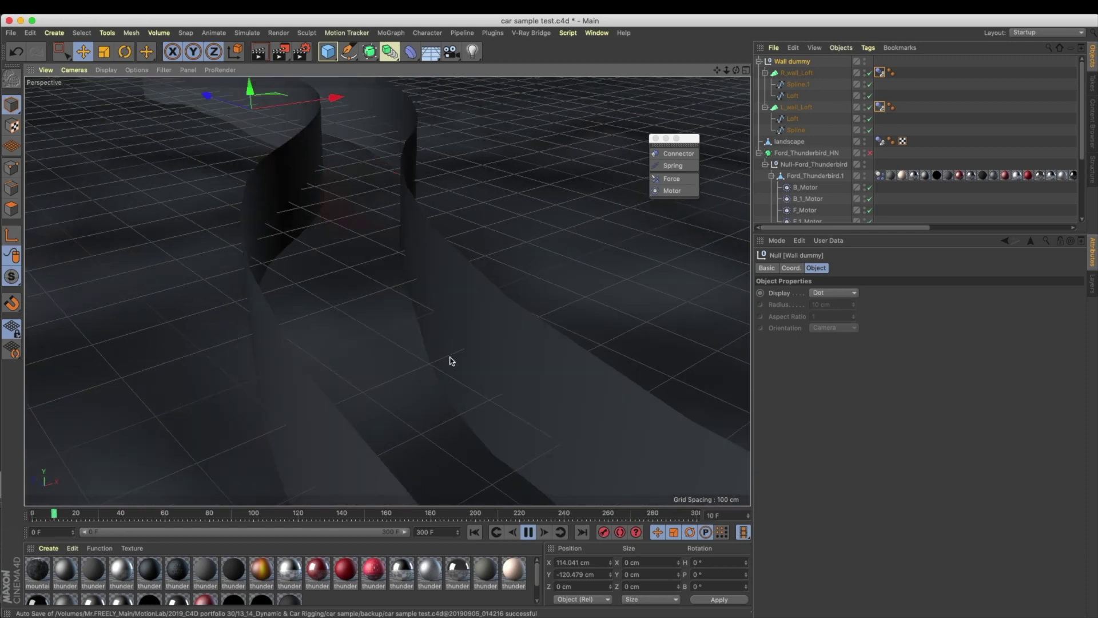
left_click(532, 532)
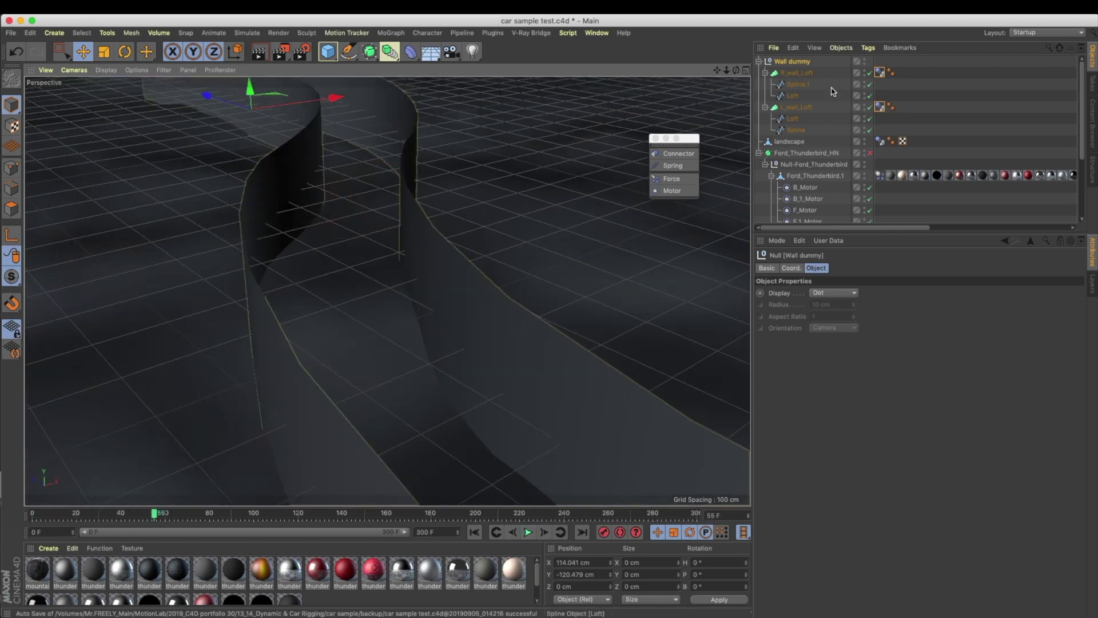
Step: Set the torque of all four wheel motors to 1000 and replay the simulation from the start until the car reaches the bend
left_click(828, 188)
scroll(819, 190, "down", 3)
left_click_drag(820, 195, 805, 150)
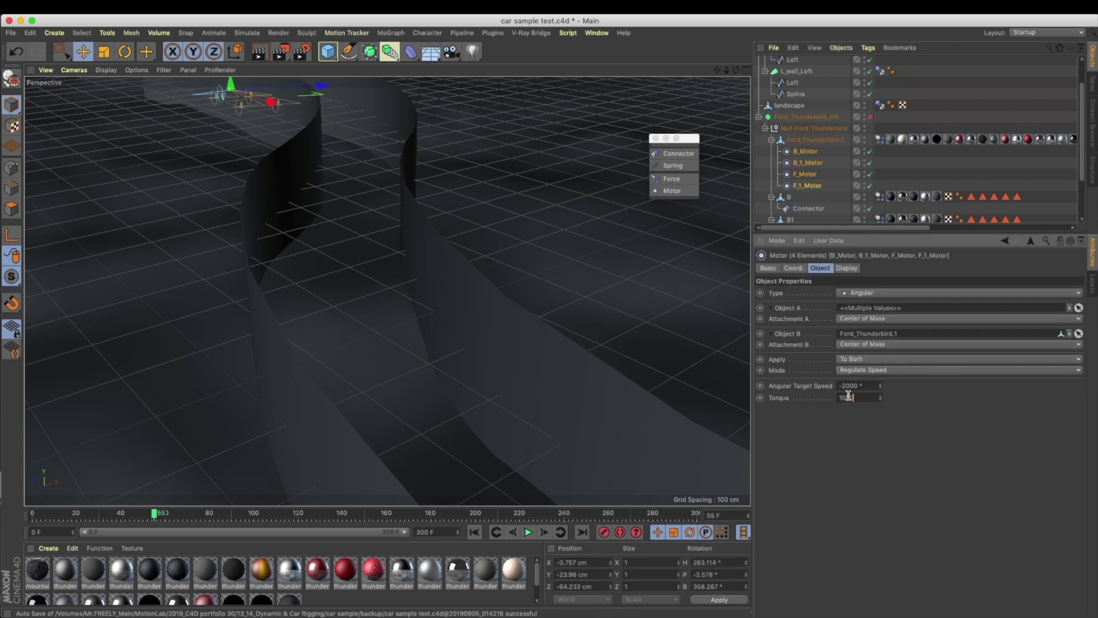
left_click(475, 532)
left_click(528, 533)
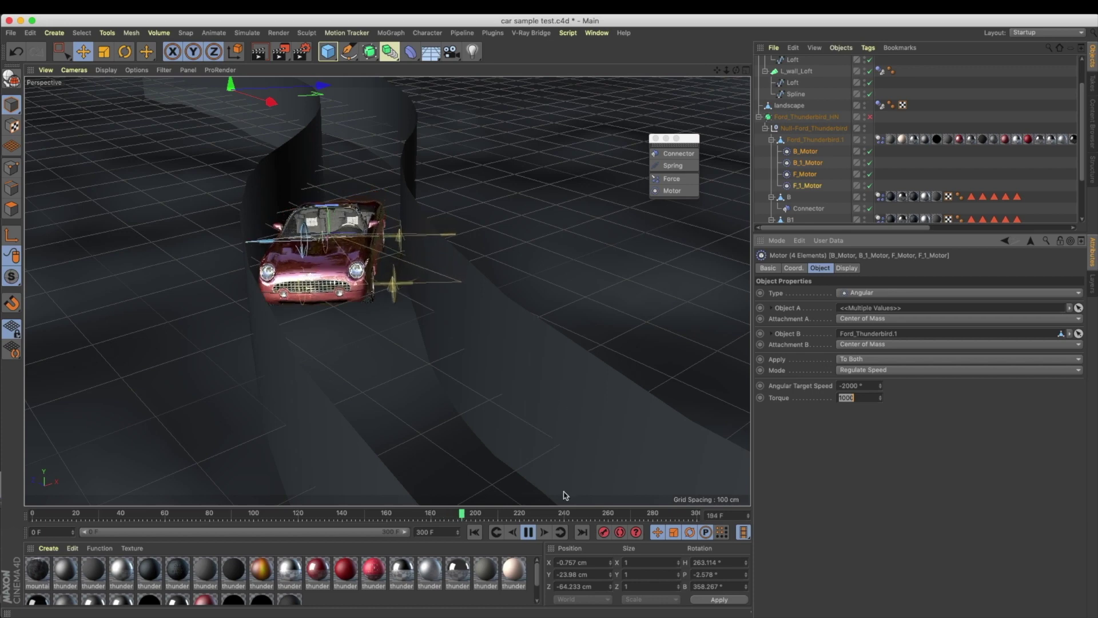
left_click(530, 532)
Step: Select all four splines of the two walls and prepare them for rectangle point selection in the top view
left_click_drag(422, 351, 391, 411, "alt")
scroll(391, 410, "down", 5)
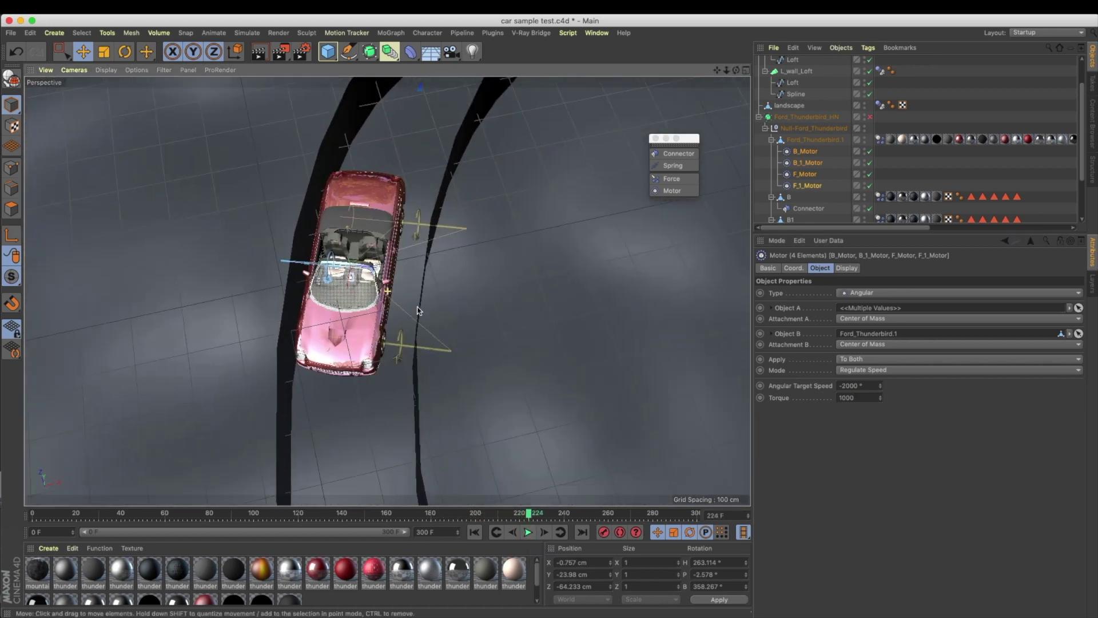
left_click(793, 94)
left_click(795, 94, "shift")
scroll(824, 101, "up", 2)
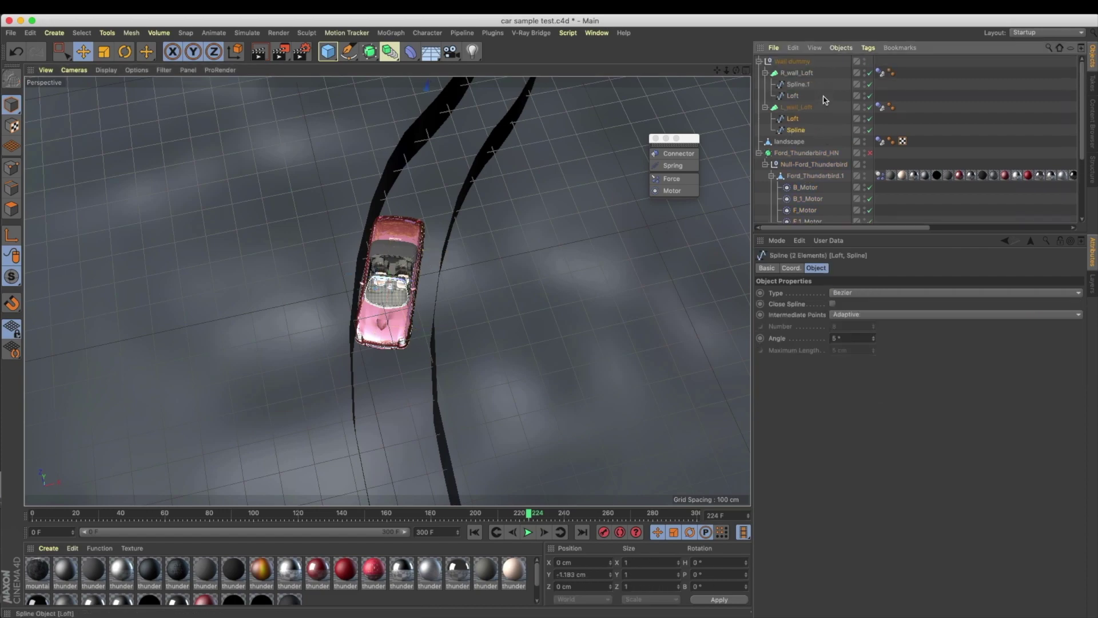
left_click(798, 84, "shift")
left_click(793, 96, "shift")
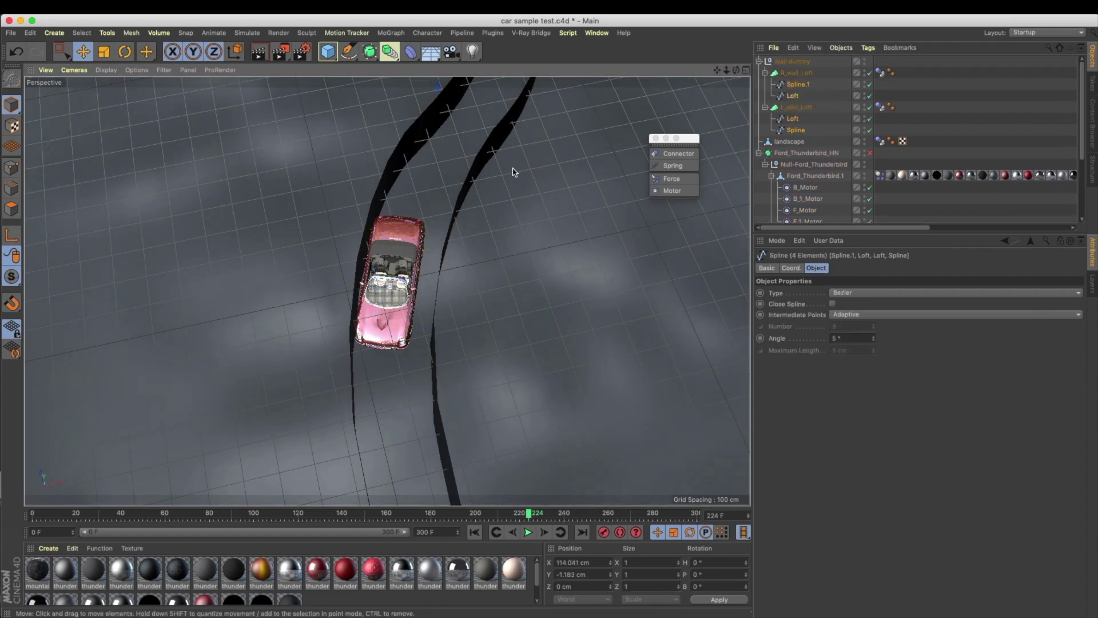
middle_click(512, 189)
middle_click(511, 230)
middle_click_drag(444, 401, 465, 162, "alt")
left_click(11, 168)
left_click(61, 51)
Step: Select the wall spline points around the bends and adjust the point ahead of the car along X
left_click_drag(302, 162, 549, 435)
left_click(495, 187)
left_click_drag(586, 198, 586, 194)
middle_click_drag(516, 321, 514, 279, "alt")
left_click_drag(407, 294, 503, 443)
left_click_drag(351, 137, 567, 263)
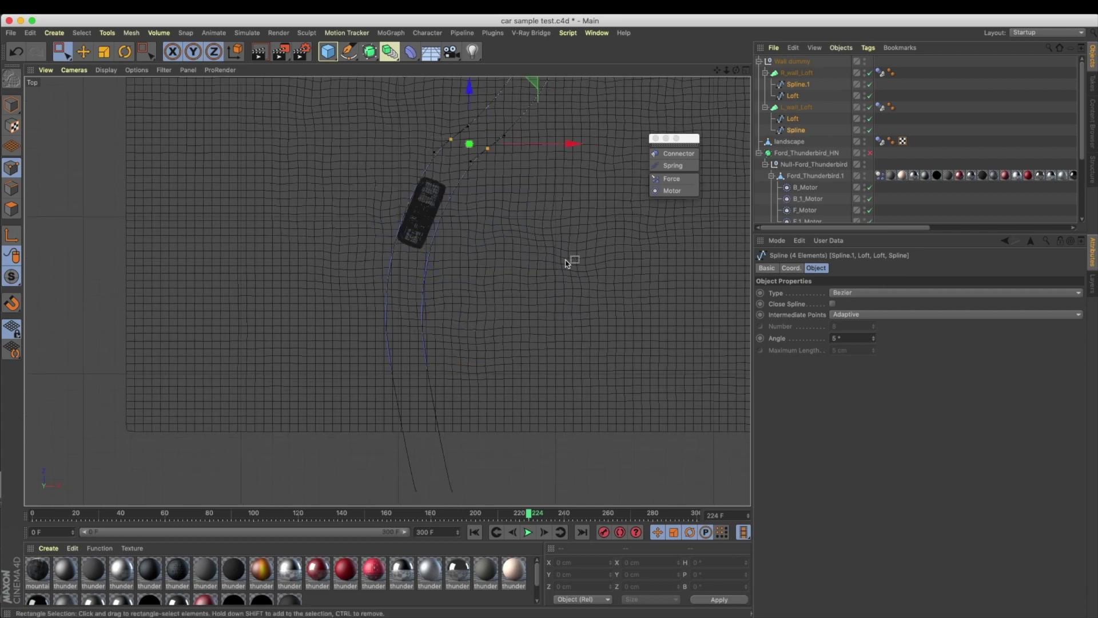
left_click_drag(418, 352, 436, 375)
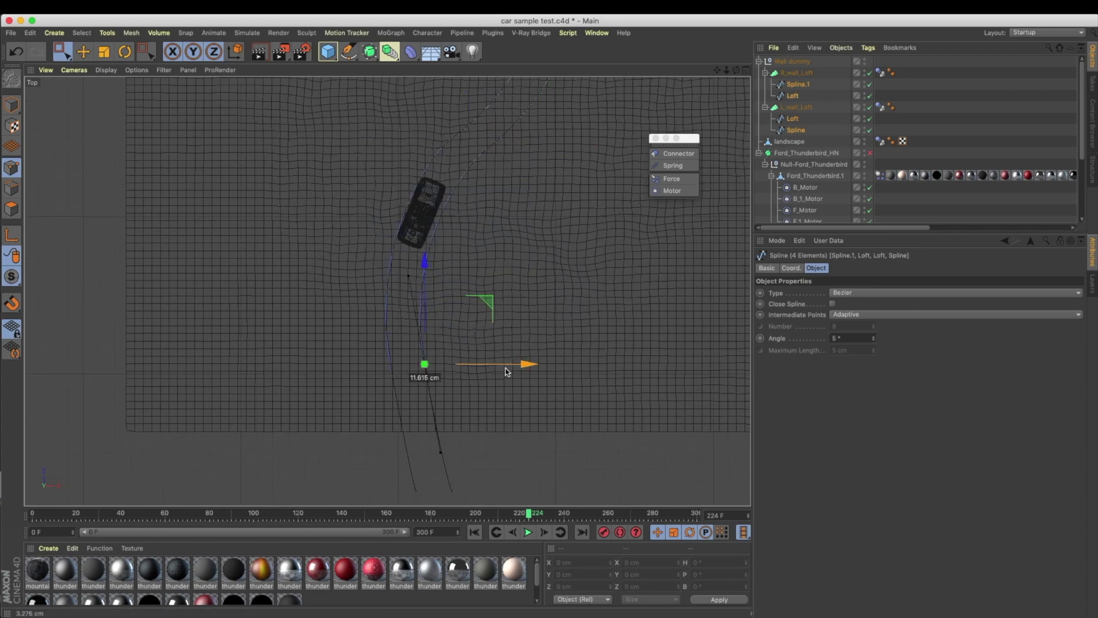
Step: Resume the simulation past the adjusted bend, return to whole-object editing in the perspective view with the Move tool, and clear the selection
left_click(529, 532)
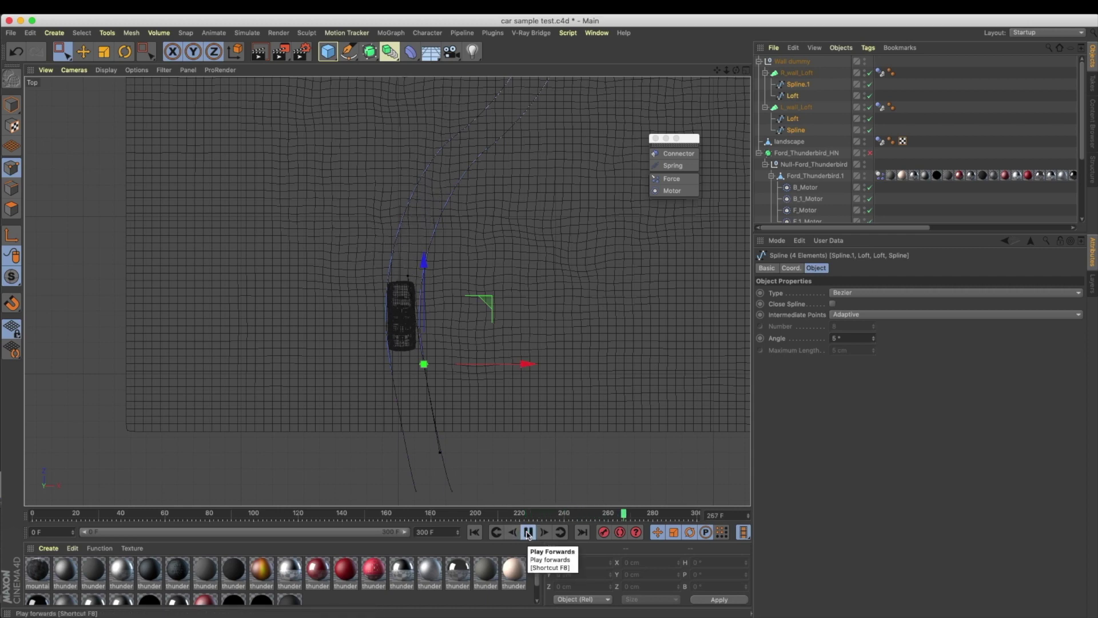
left_click(528, 532)
left_click(11, 104)
middle_click(241, 212)
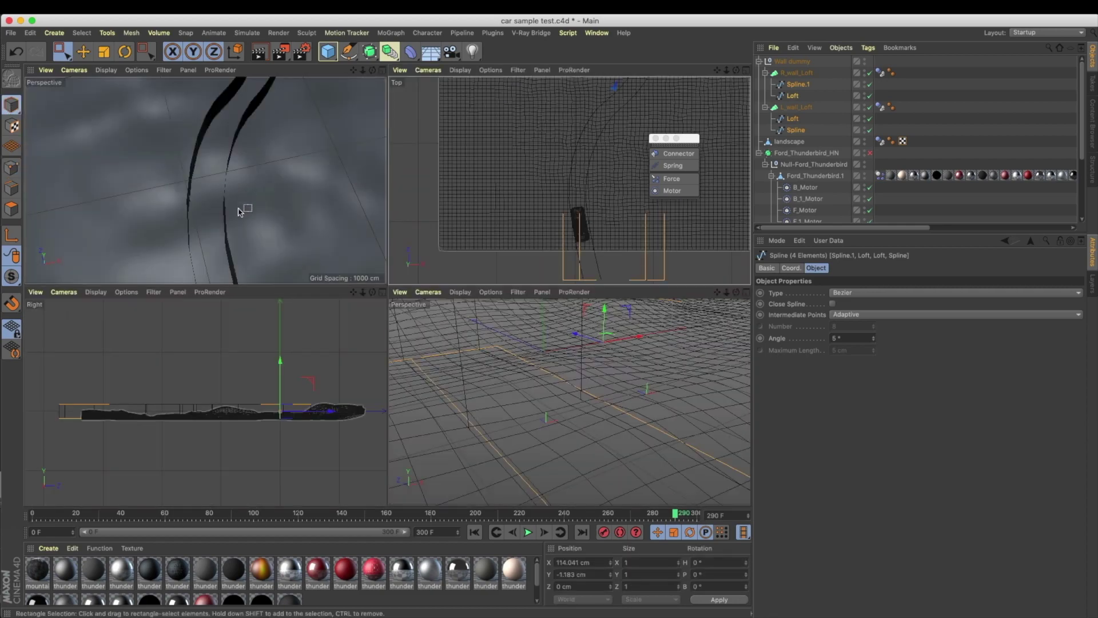
middle_click(313, 262)
left_click_drag(388, 263, 435, 189, "alt")
left_click(83, 51)
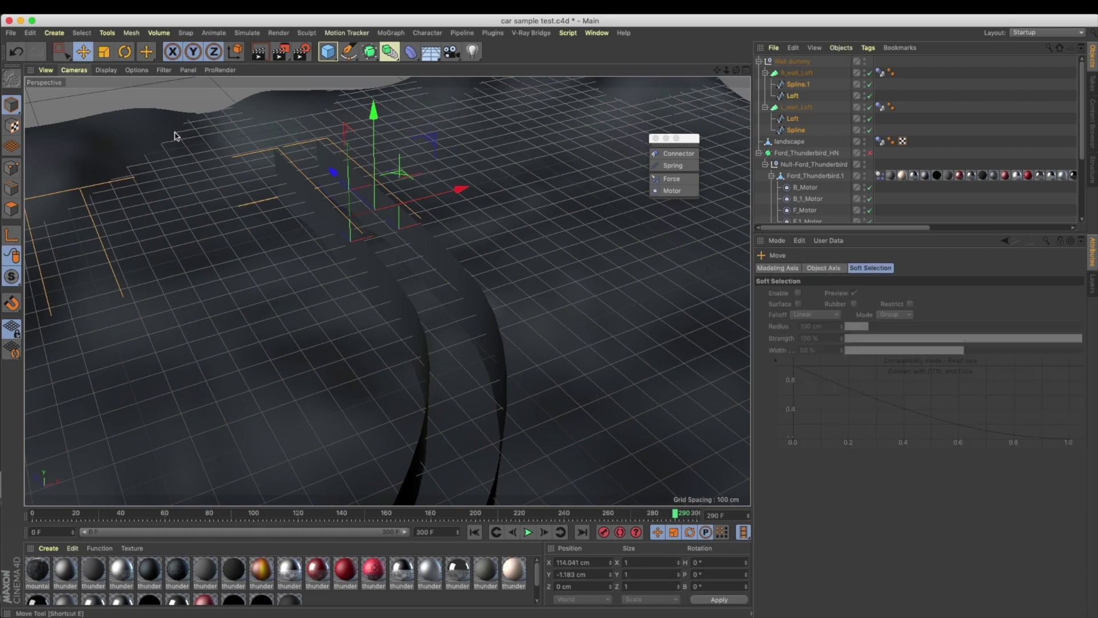
middle_click_drag(294, 140, 301, 215, "alt")
left_click(279, 121)
left_click_drag(378, 286, 351, 274, "alt")
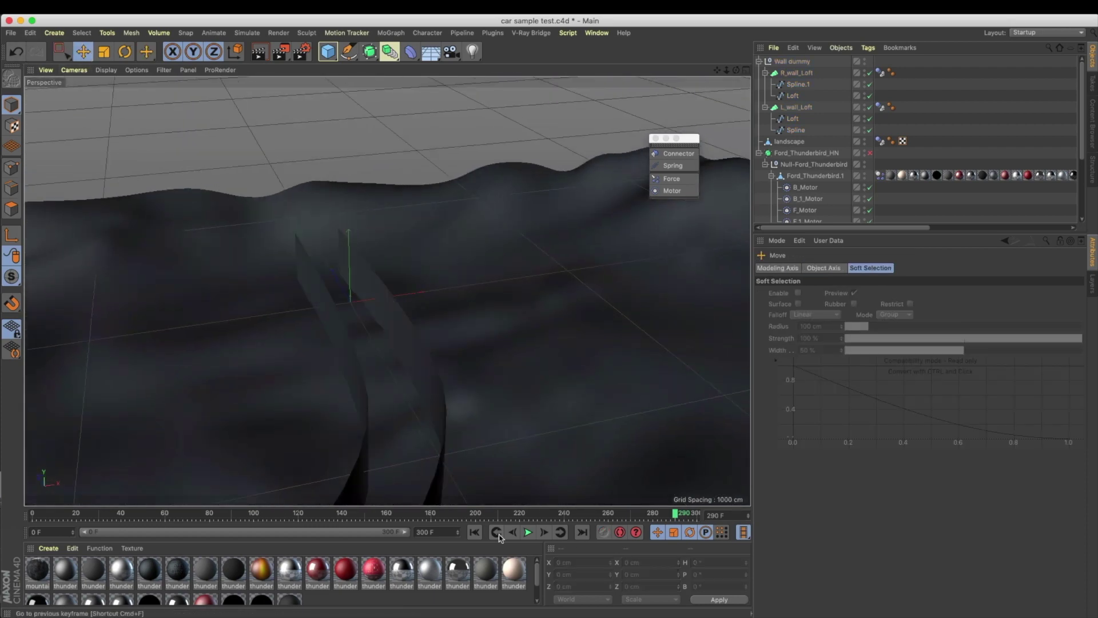
Step: Rewind to the first frame and replay the opening part of the simulation to check the car's start
left_click(474, 532)
left_click_drag(429, 373, 497, 293, "alt")
left_click(529, 533)
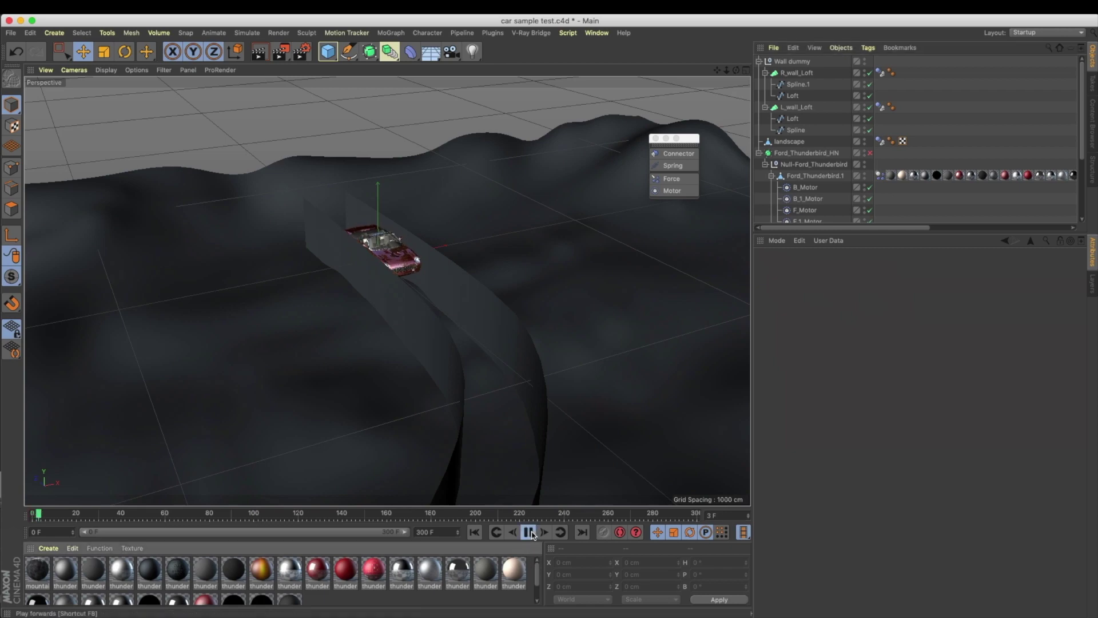
left_click(529, 533)
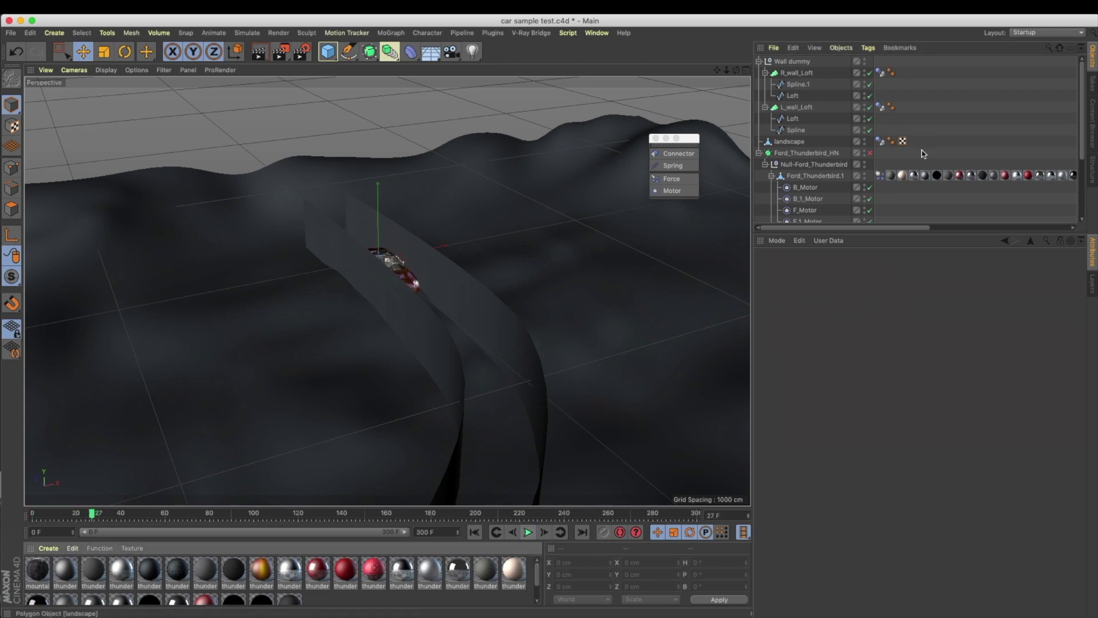
Step: Select the four wheel motors, review their torque setting and continue the simulation a little further
scroll(847, 166, "down", 3)
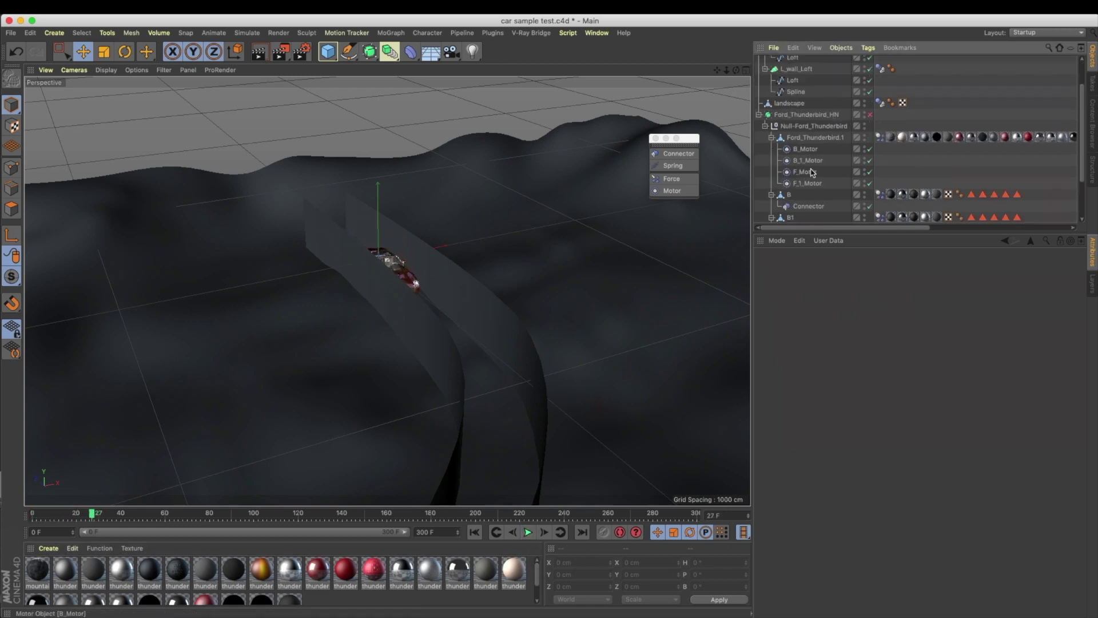
left_click_drag(841, 150, 794, 188)
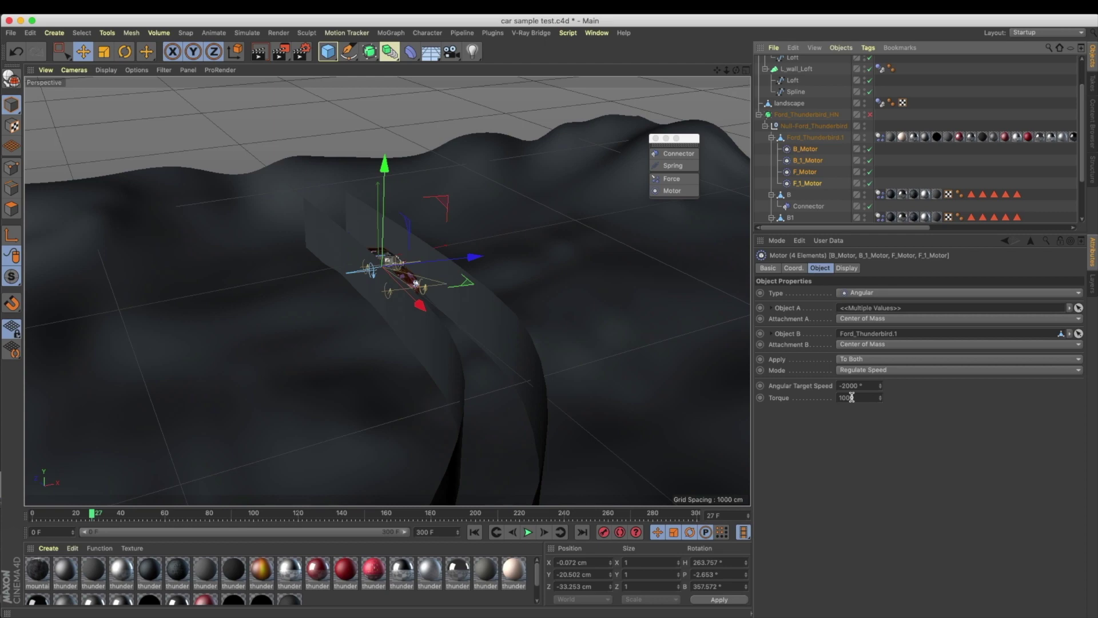
left_click(528, 531)
left_click(528, 532)
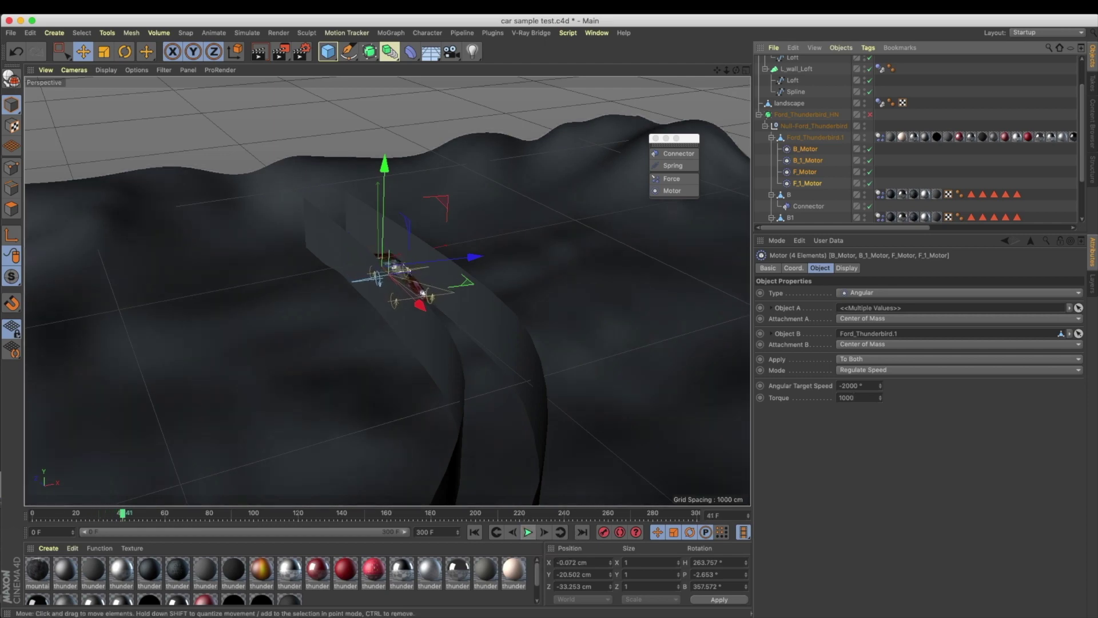
Step: Fold the R_wall_Loft and L_wall_Loft hierarchies, select both lofts and hide them in the viewport
scroll(830, 118, "up", 2)
left_click(766, 73)
left_click(766, 84)
left_click(797, 84)
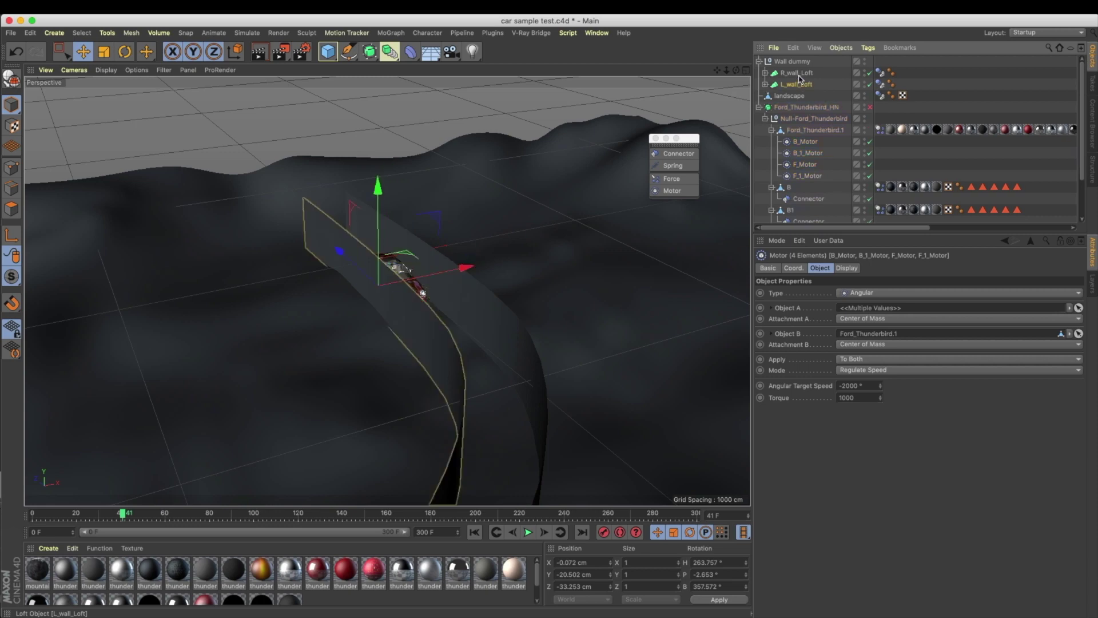
left_click(799, 74, "shift")
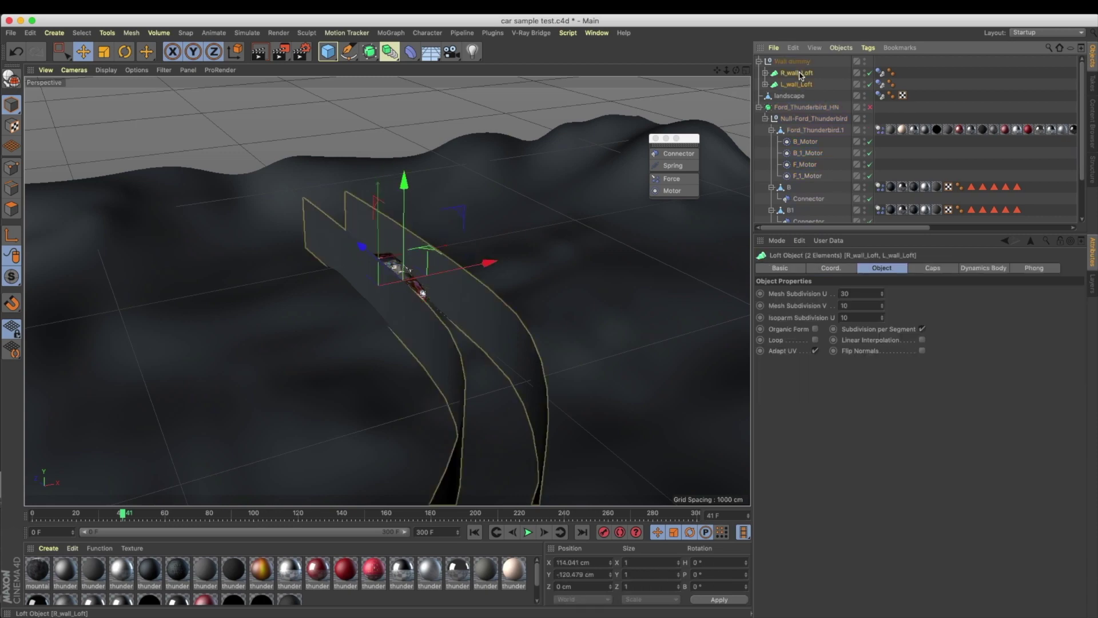
left_click(865, 82)
left_click(865, 82)
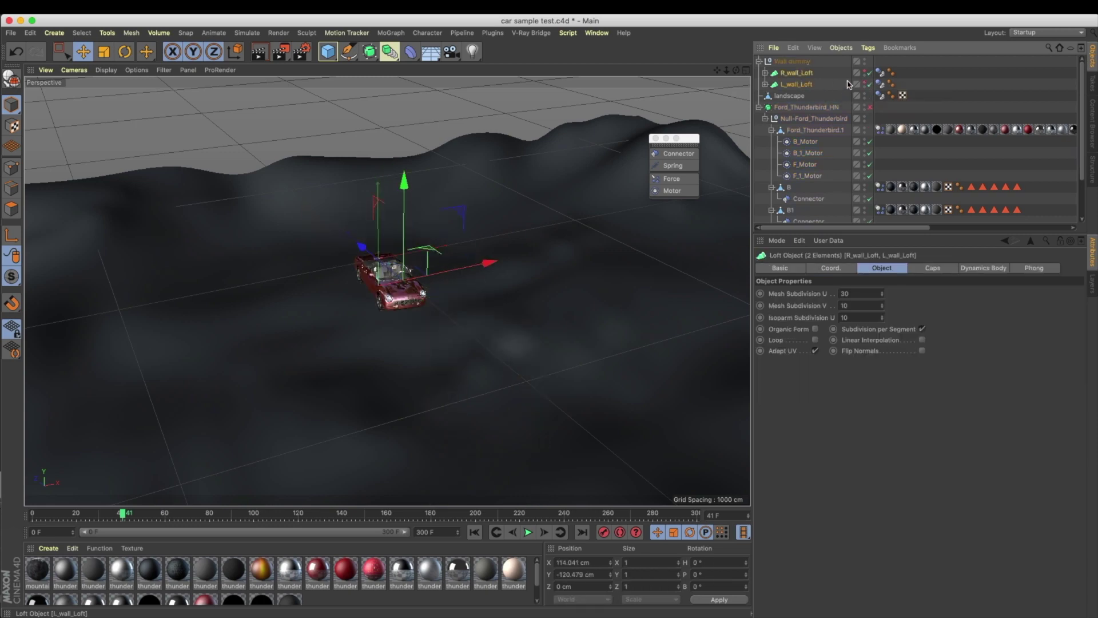
Step: Add Compositing tags to both wall lofts with Cast Shadows, Receive Shadows and Seen by Camera off, and test-render the view
right_click(817, 87)
mouse_move(921, 93)
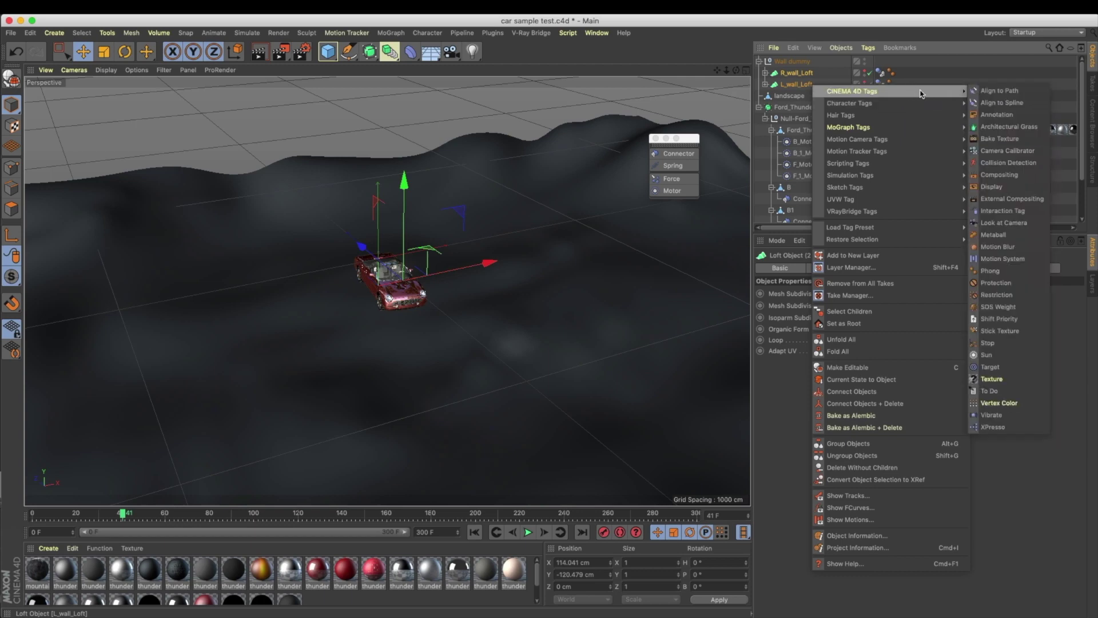
left_click(990, 174)
left_click(828, 316)
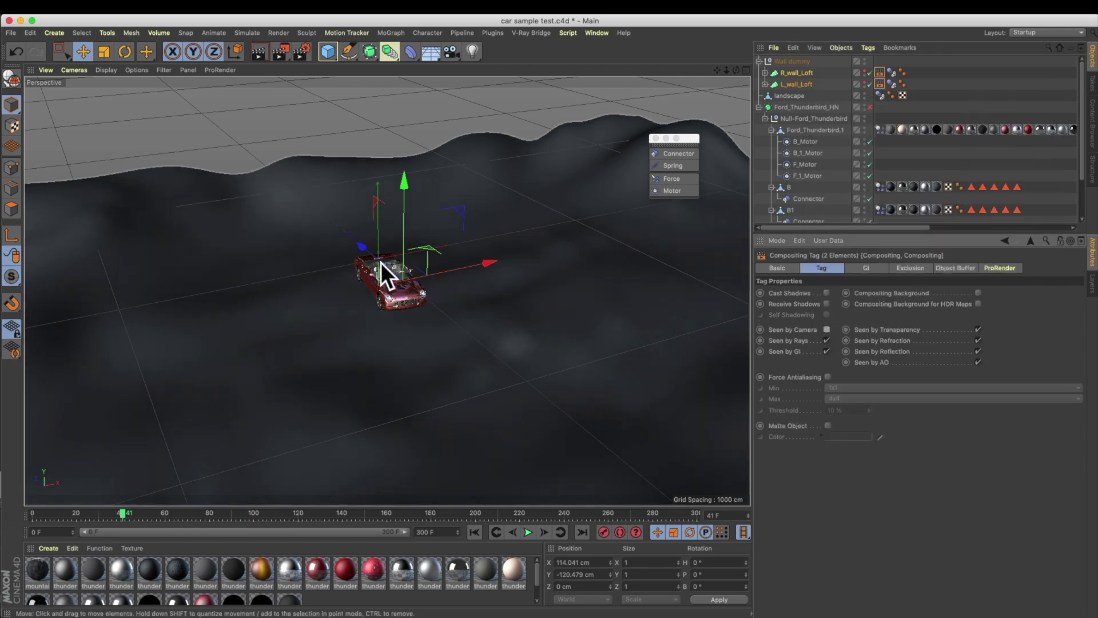
left_click(259, 52)
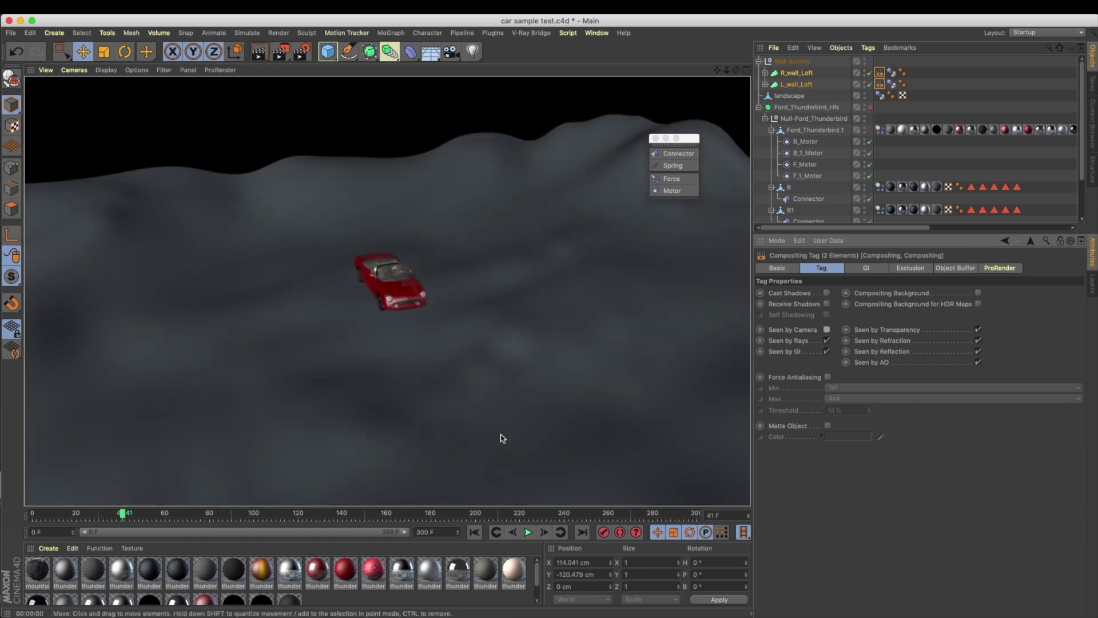
Step: Play the simulation with the guide walls hidden, watch the car cross the landscape, and rewind to the first frame
left_click(528, 532)
left_click_drag(586, 393, 524, 319, "alt")
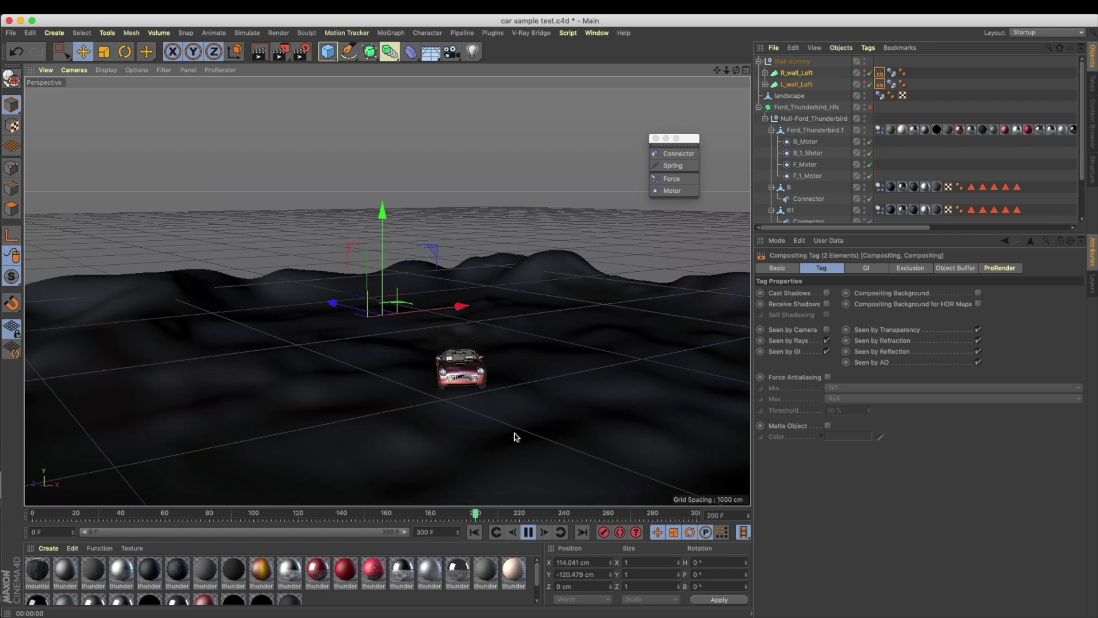
left_click(527, 532)
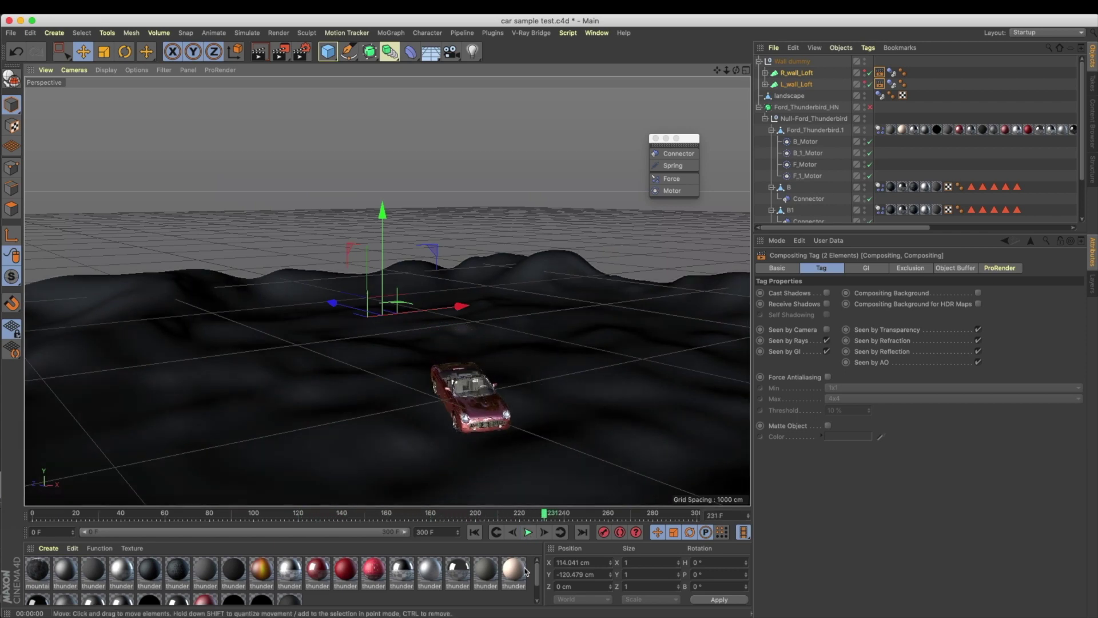
left_click(475, 532)
Step: Fold the whole Wall dummy hierarchy and select the Ford_Thunderbird_HN car object
left_click(765, 84)
left_click(765, 72)
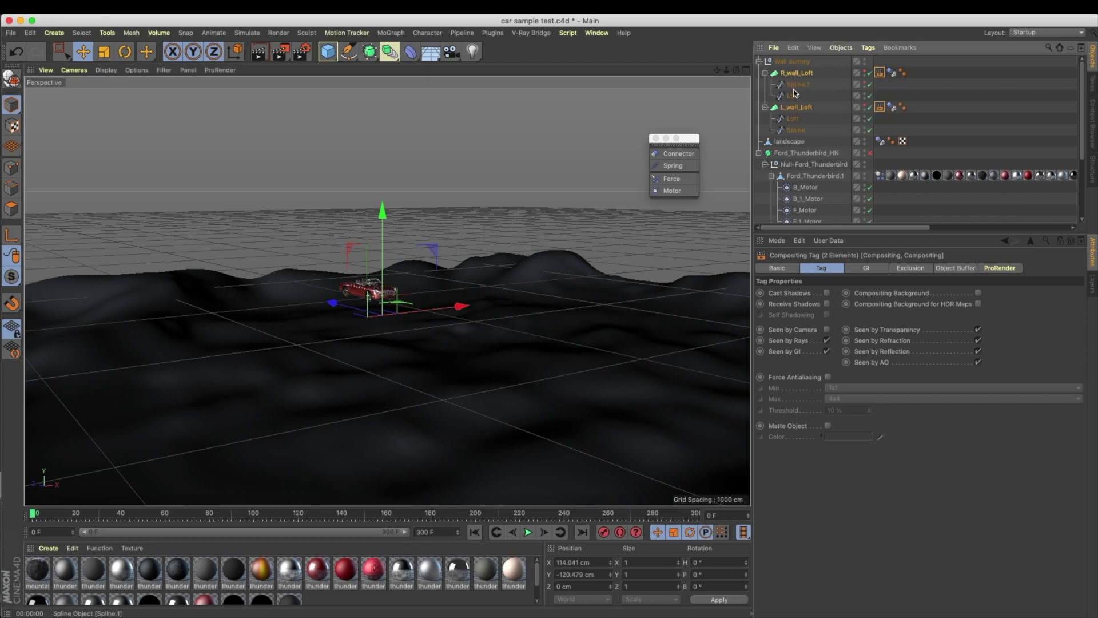
left_click(765, 73)
left_click(765, 84)
left_click(760, 61)
left_click(786, 61)
left_click(782, 72)
left_click(816, 83)
Step: Examine the car at its starting position on the terrain up close and select the landscape object
left_click_drag(385, 265, 381, 292, "alt")
right_click_drag(391, 298, 427, 324, "alt")
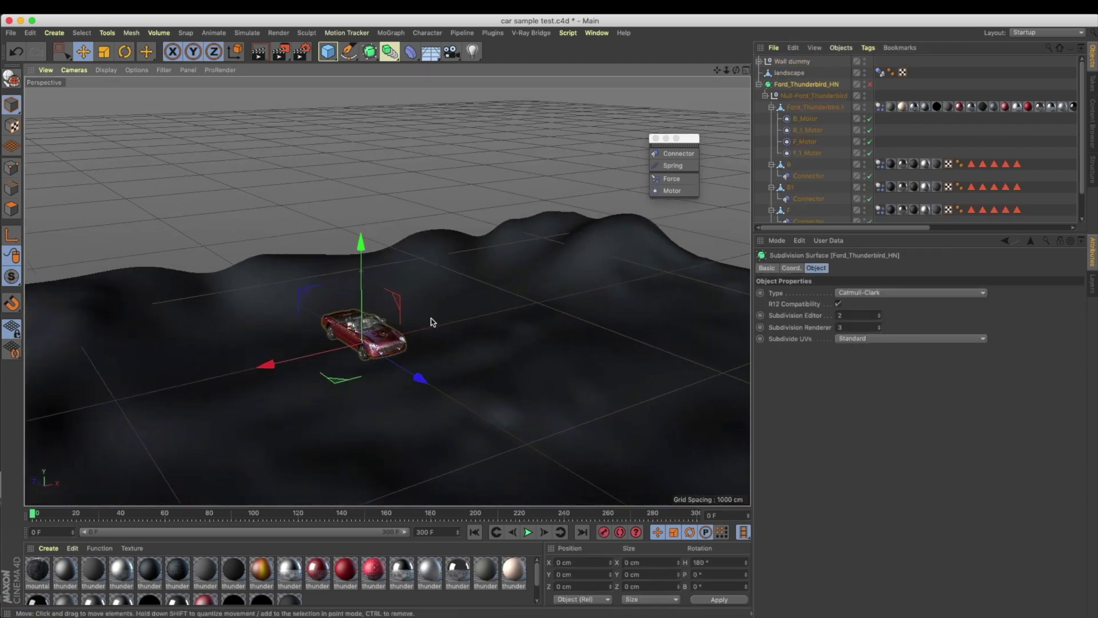
left_click_drag(391, 298, 378, 324, "alt")
right_click_drag(378, 325, 483, 314, "alt")
left_click_drag(482, 314, 388, 281, "alt")
right_click_drag(388, 282, 500, 297, "alt")
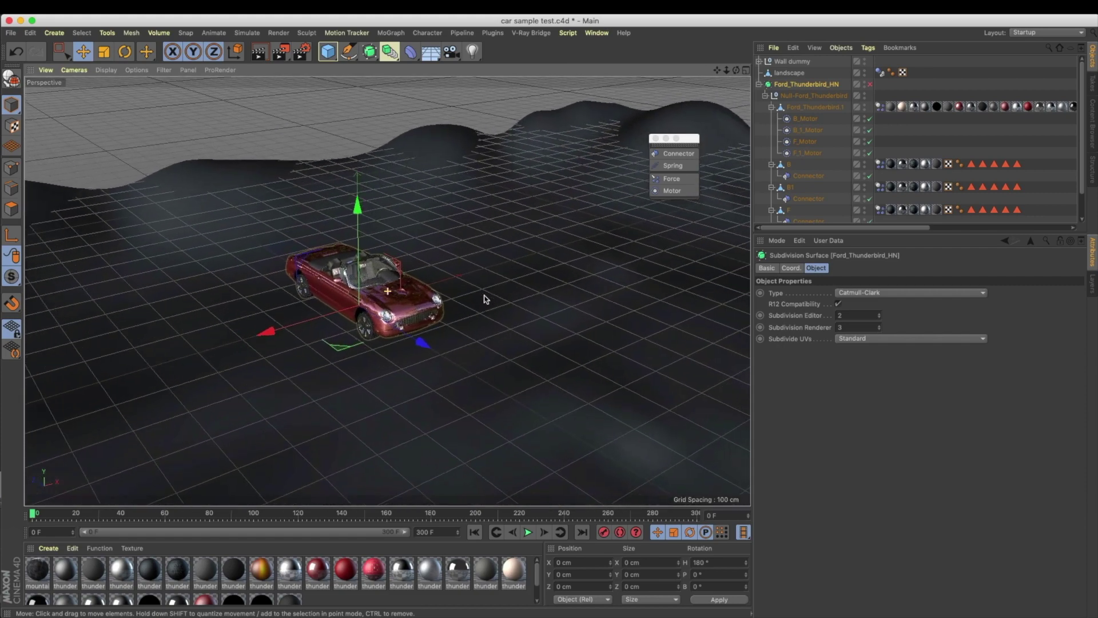
left_click_drag(500, 297, 402, 242, "alt")
middle_click_drag(401, 242, 418, 233, "alt")
left_click(12, 168)
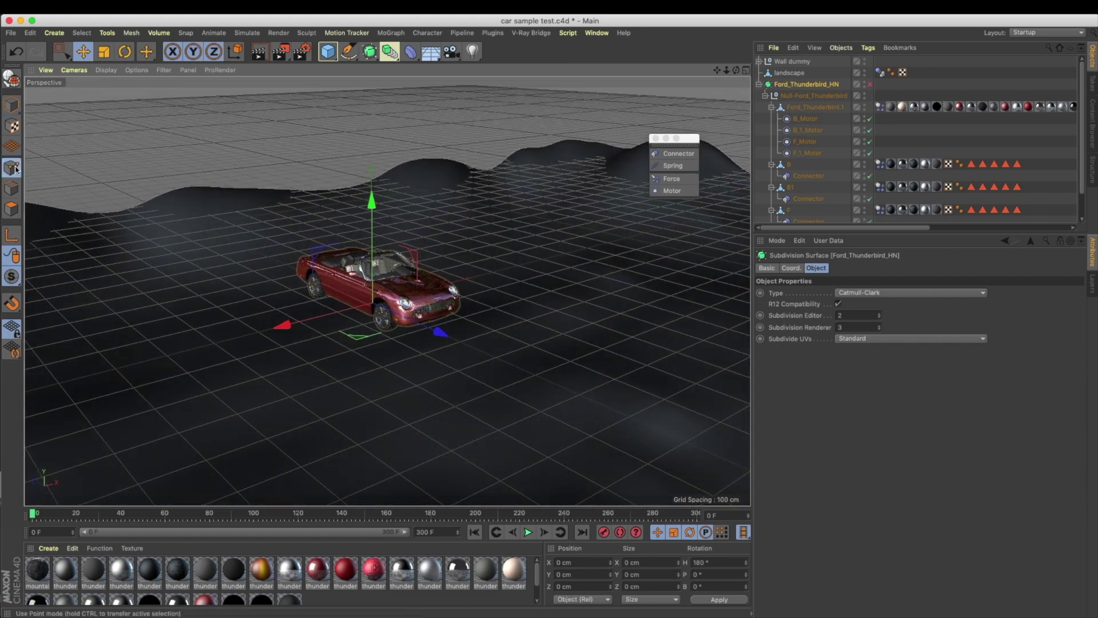
left_click(12, 105)
left_click(789, 72)
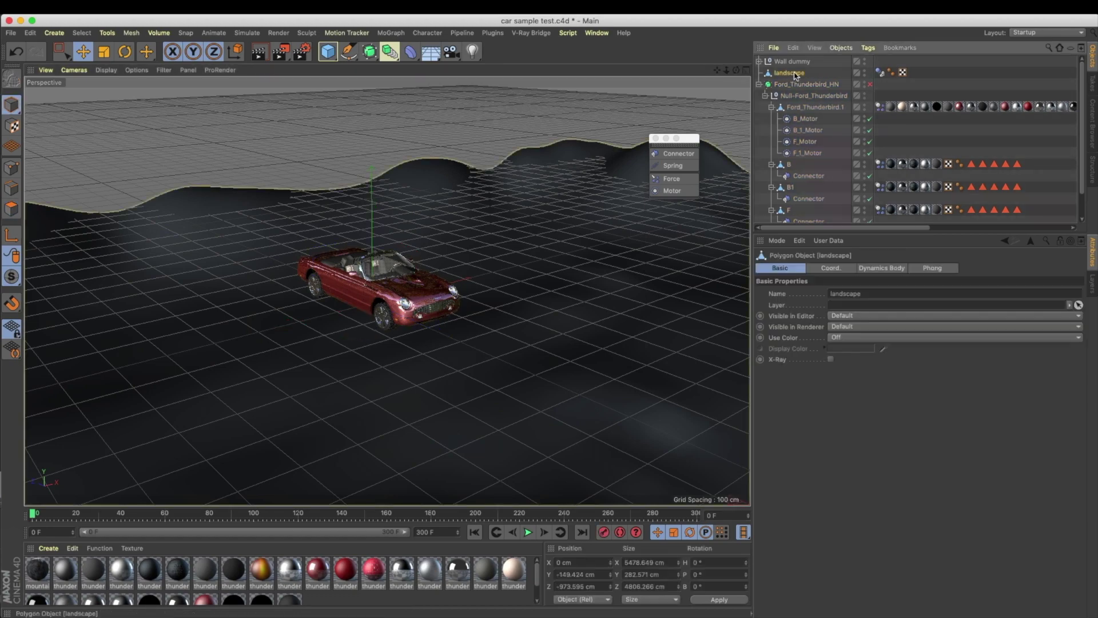
Step: Frame the car from a low front three-quarter angle, add a camera from this view and look through it
left_click_drag(473, 201, 489, 234, "alt")
right_click_drag(489, 233, 348, 308, "alt")
left_click_drag(404, 255, 460, 246, "alt")
right_click_drag(446, 255, 557, 247, "alt")
middle_click_drag(458, 238, 414, 349, "alt")
left_click_drag(415, 349, 412, 323, "alt")
right_click_drag(404, 304, 514, 311, "alt")
left_click_drag(515, 312, 424, 304, "alt")
right_click_drag(437, 293, 487, 303, "alt")
left_click_drag(488, 303, 481, 147, "alt")
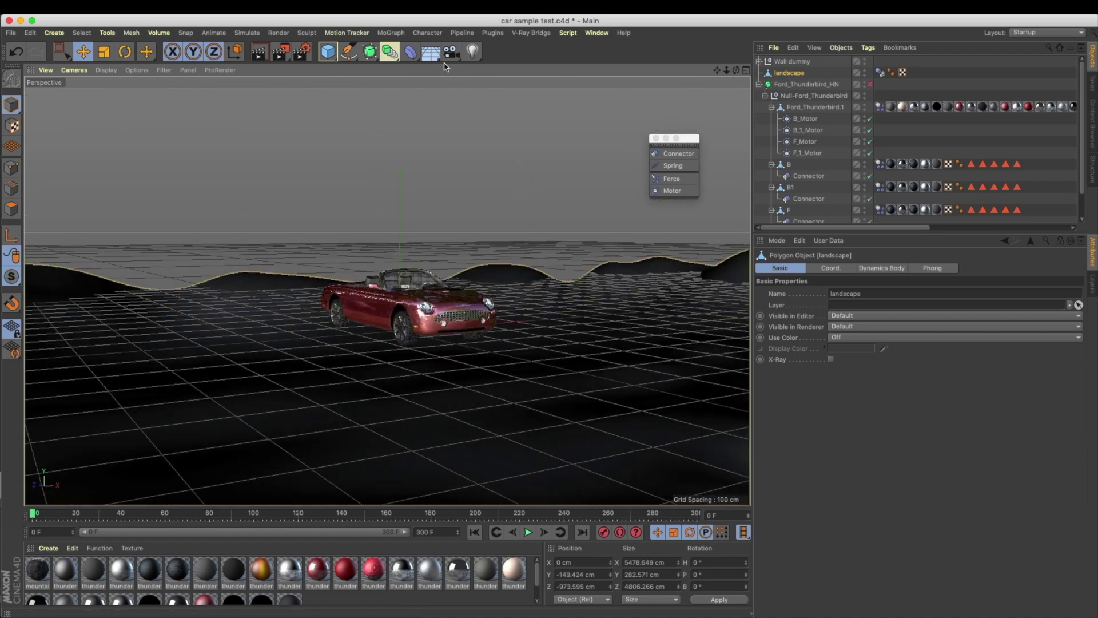
left_click(452, 52)
left_click(870, 62)
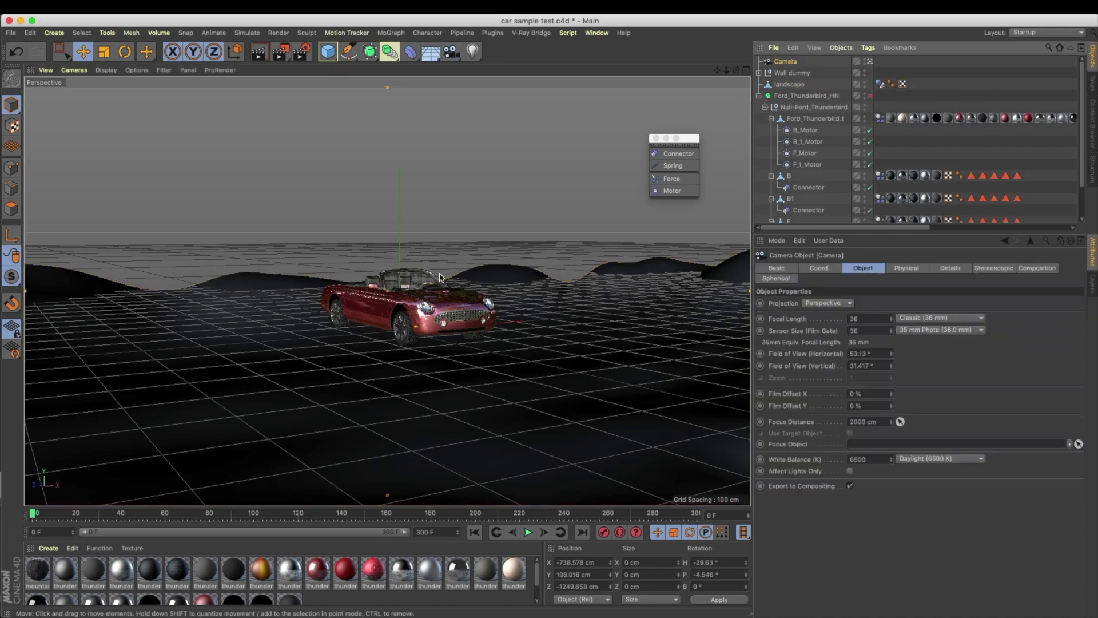
Step: Reframe the camera closer and lower in front of the car at frame 0 and enable automatic keyframing
left_click_drag(425, 282, 424, 293, "alt")
middle_click_drag(424, 293, 375, 294, "alt")
left_click_drag(375, 294, 372, 313, "alt")
right_click_drag(372, 314, 452, 320, "alt")
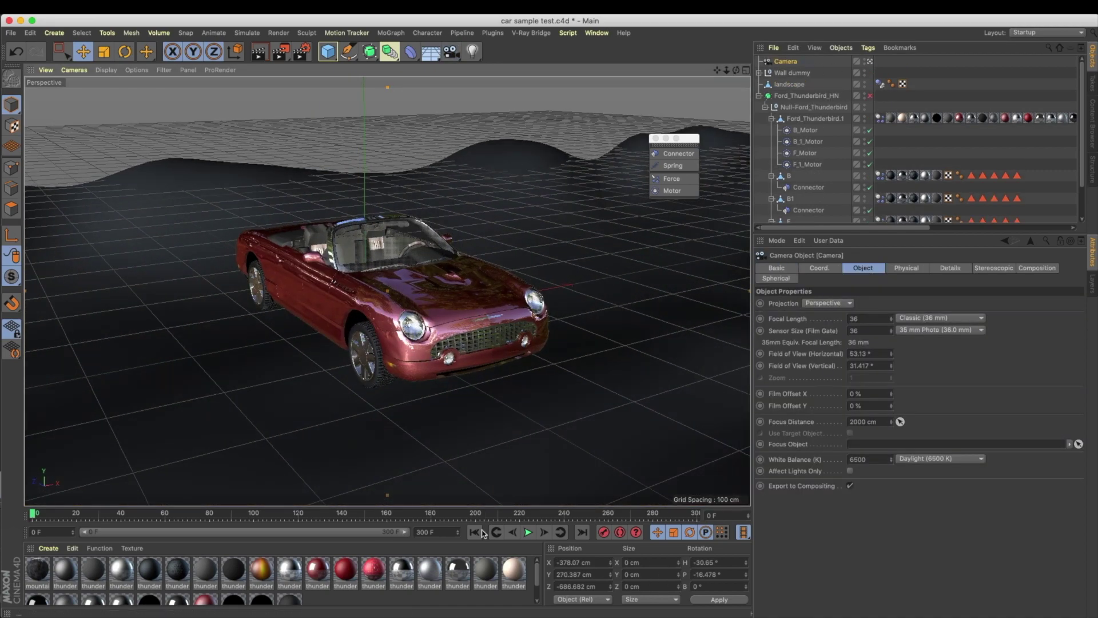
left_click_drag(474, 472, 372, 312, "alt")
left_click(620, 533)
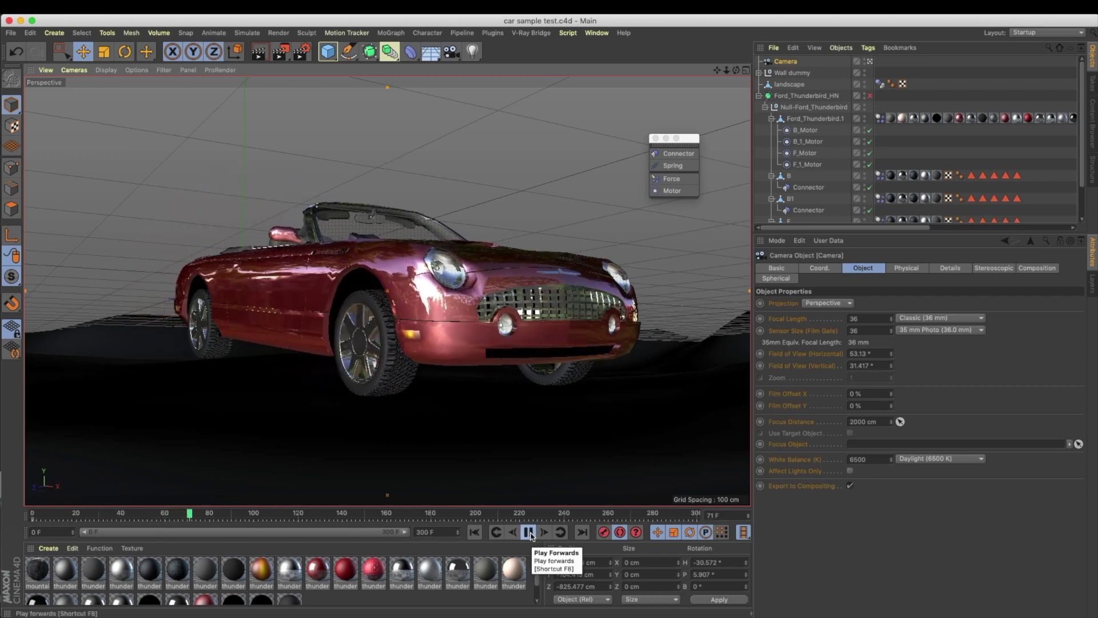
Step: Stop playback at frame 93, orbit the camera to a high rear three-quarter view, and replay from the first frame
left_click(529, 532)
left_click_drag(342, 305, 361, 482, "alt")
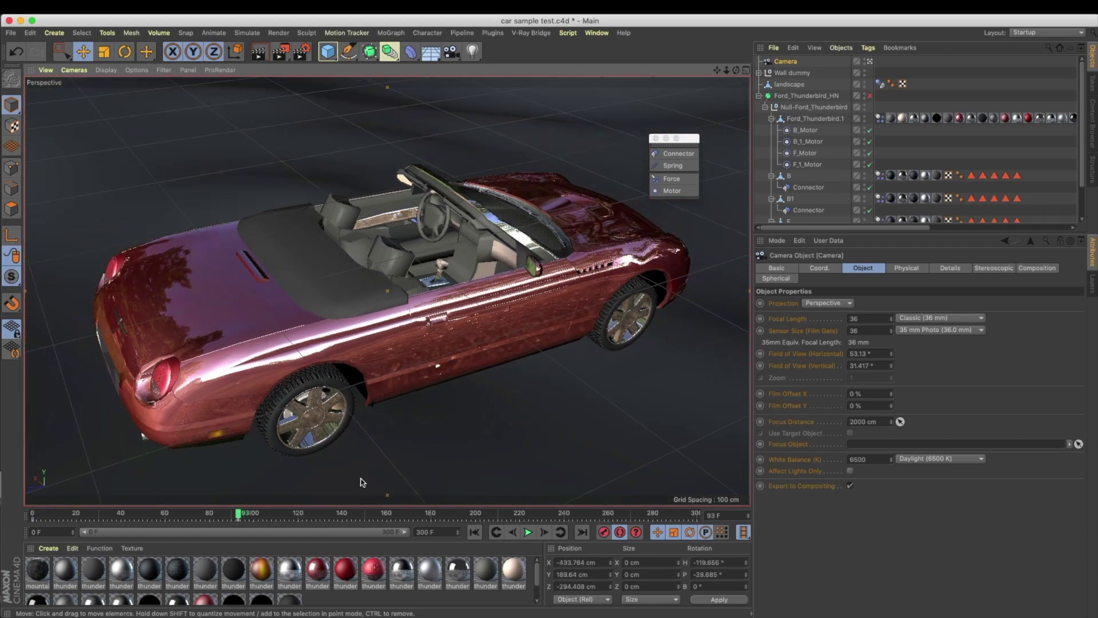
left_click(475, 533)
left_click(527, 532)
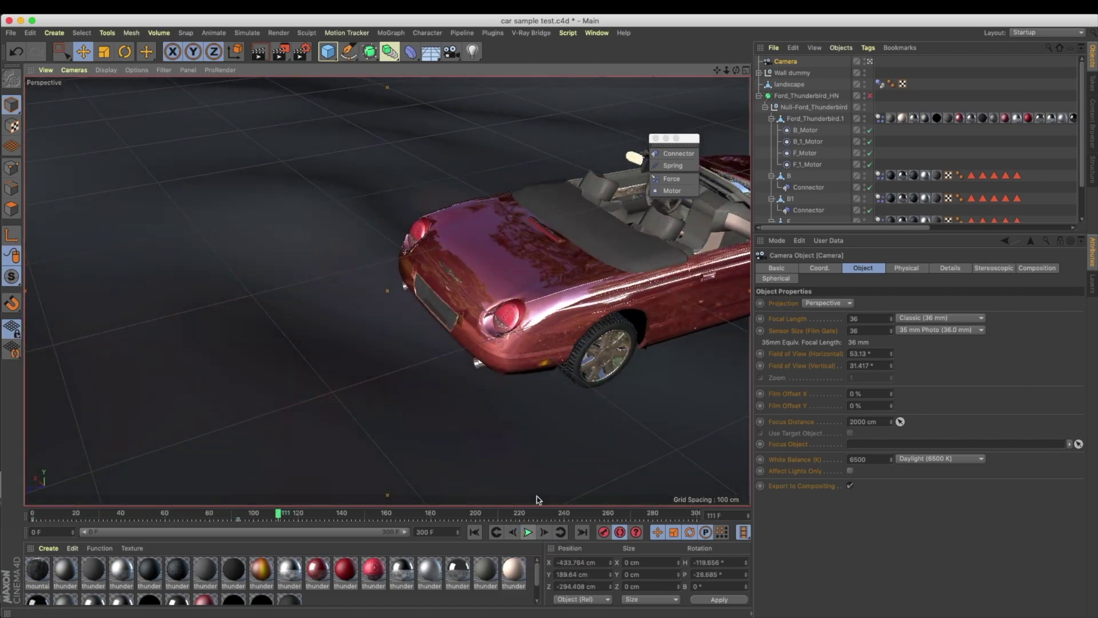
Step: Stop playback at frame 154 and reframe the camera to a close, low view behind the car for another keyframe
left_click(530, 532)
right_click_drag(609, 216, 704, 214, "alt")
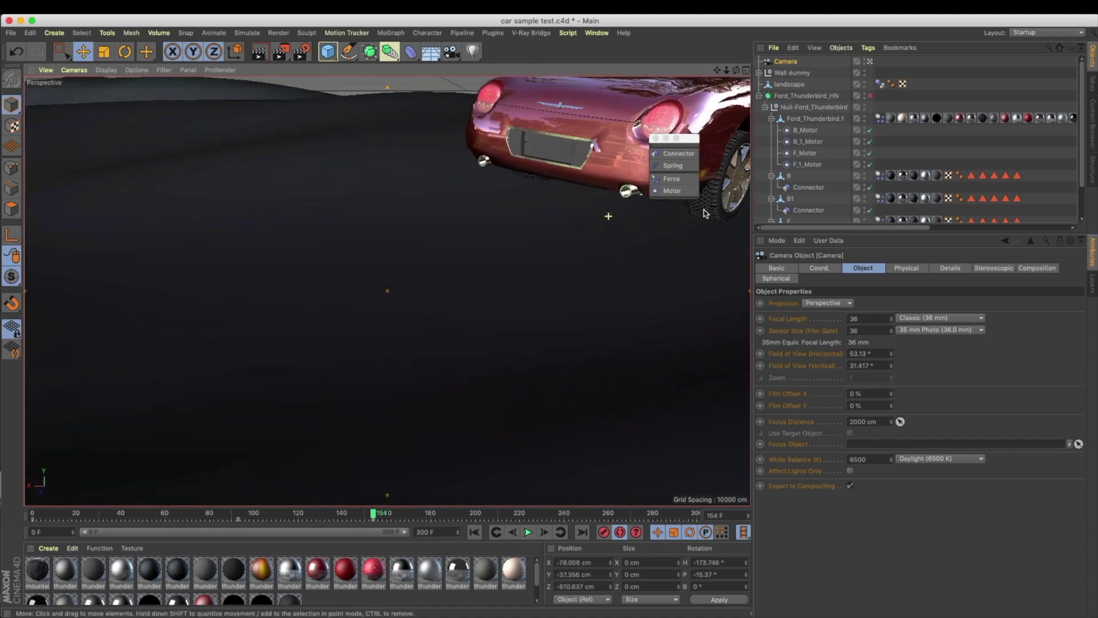
middle_click_drag(516, 302, 387, 292, "alt")
left_click_drag(480, 243, 503, 249, "alt")
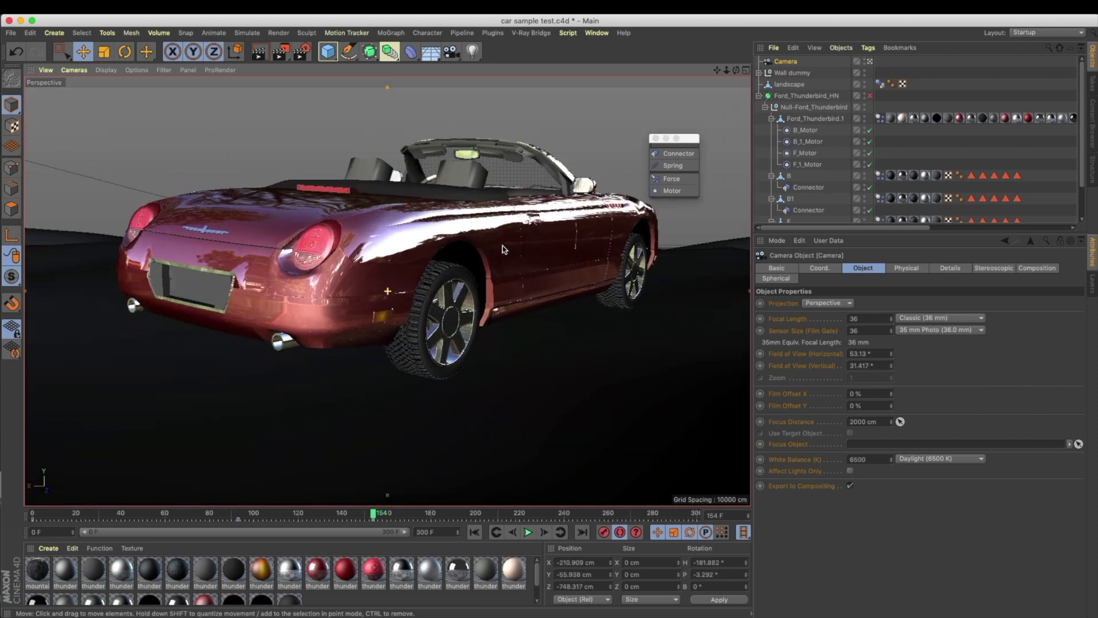
middle_click_drag(503, 246, 502, 248, "alt")
Step: Continue playback to frame 221 and reframe the camera to a low side view of the whole car
left_click(489, 533)
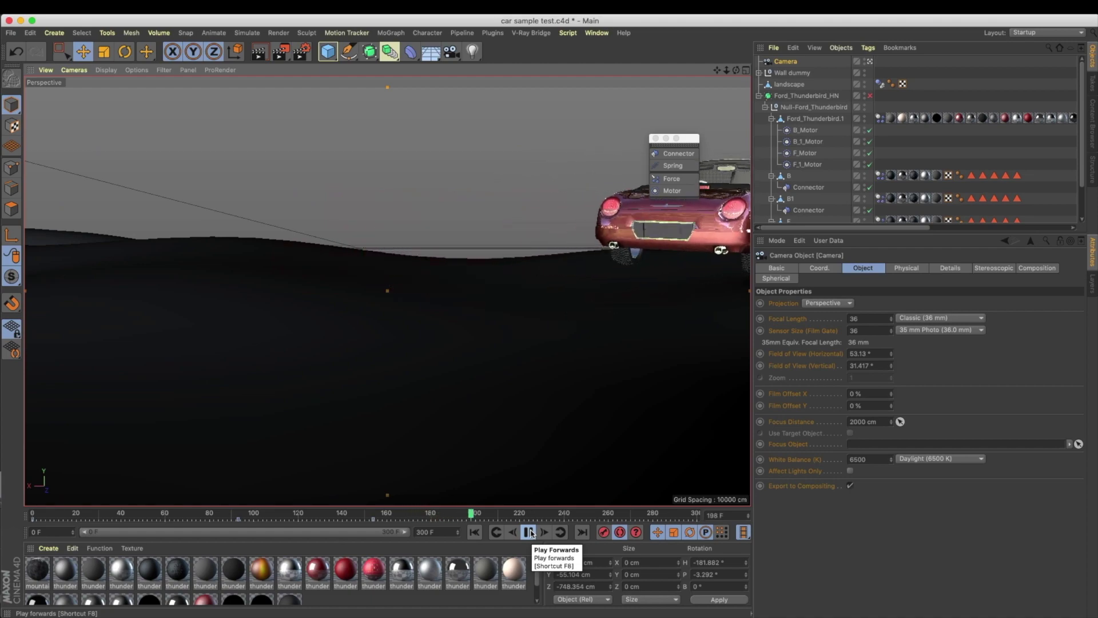
middle_click_drag(641, 260, 292, 331, "alt")
left_click_drag(291, 331, 429, 310, "alt")
right_click_drag(429, 310, 573, 318, "alt")
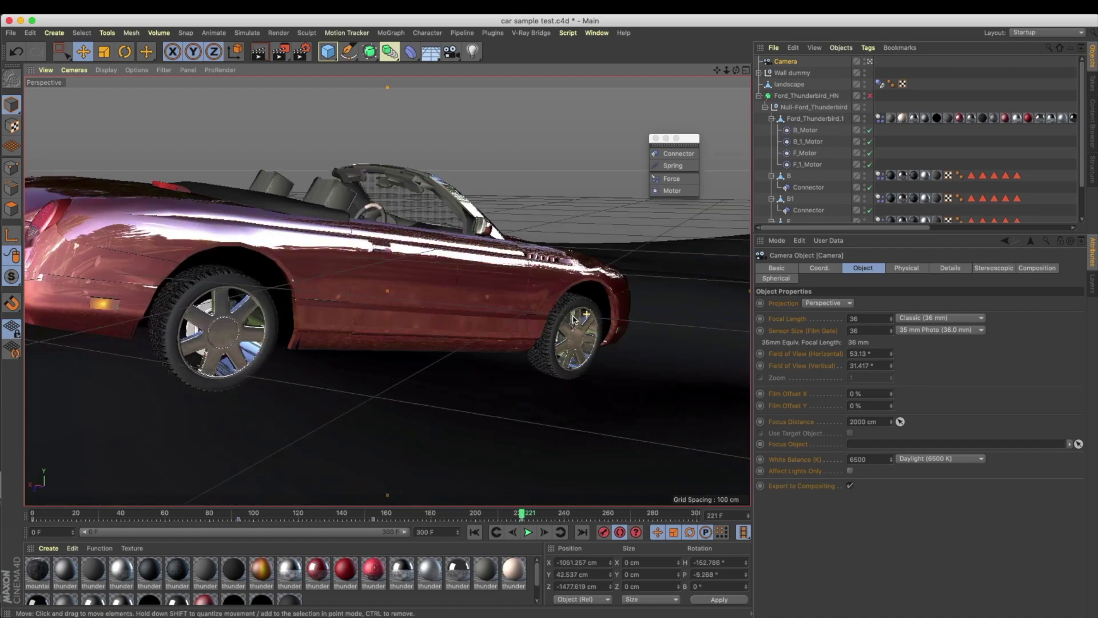
left_click_drag(557, 322, 511, 311, "alt")
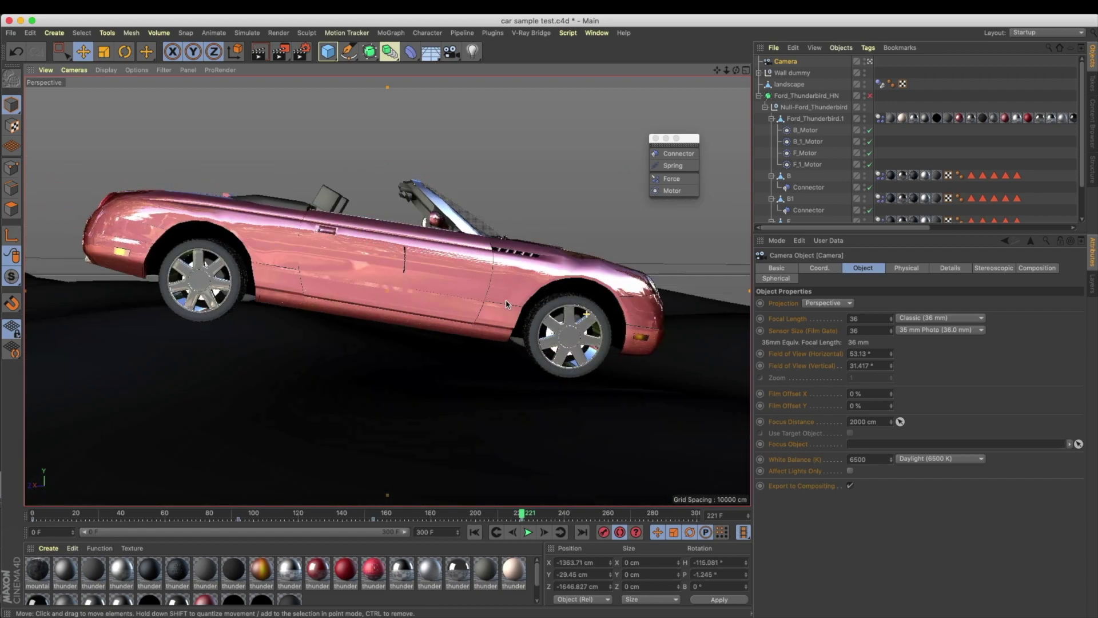
Step: Replay the camera animation from the first frame, turn off automatic keyframing at frame 0 and save the scene
left_click(476, 533)
left_click(528, 533)
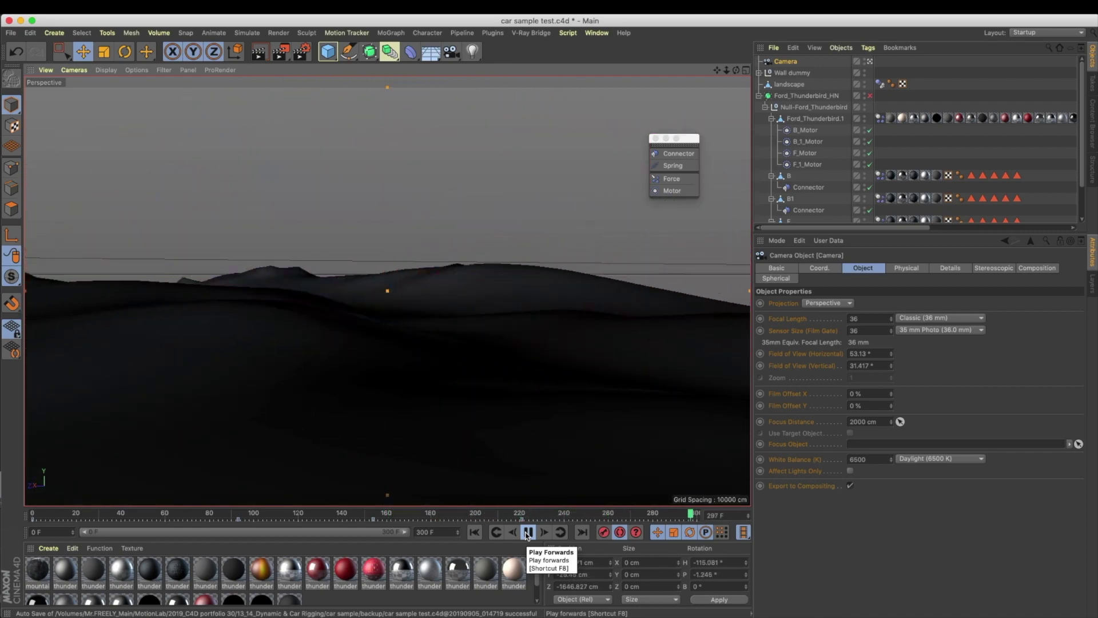
left_click(528, 533)
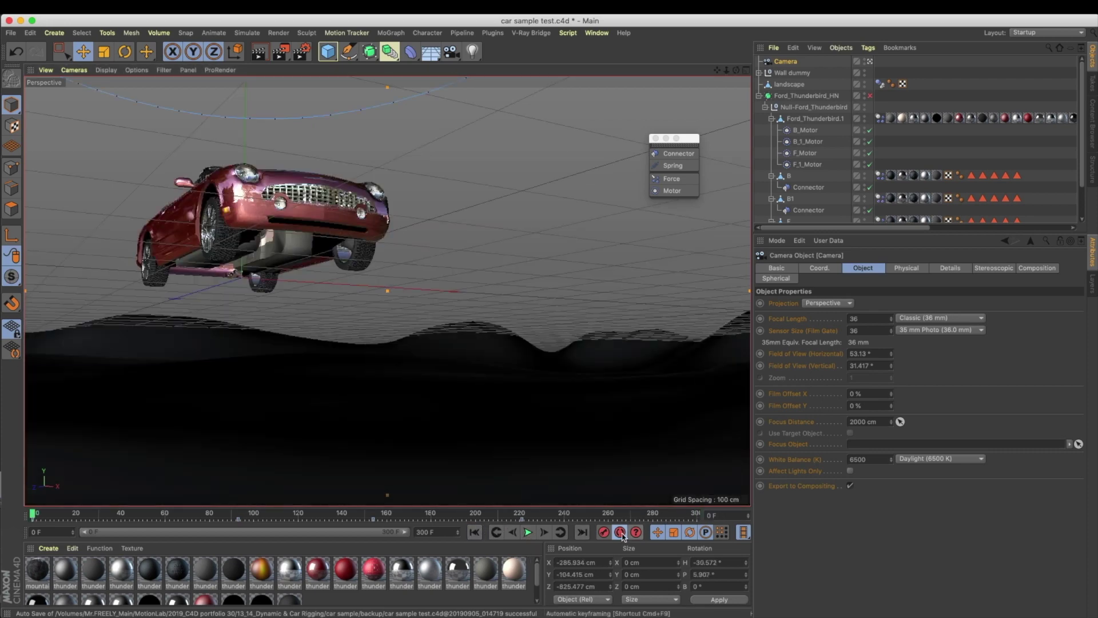
key("super+s")
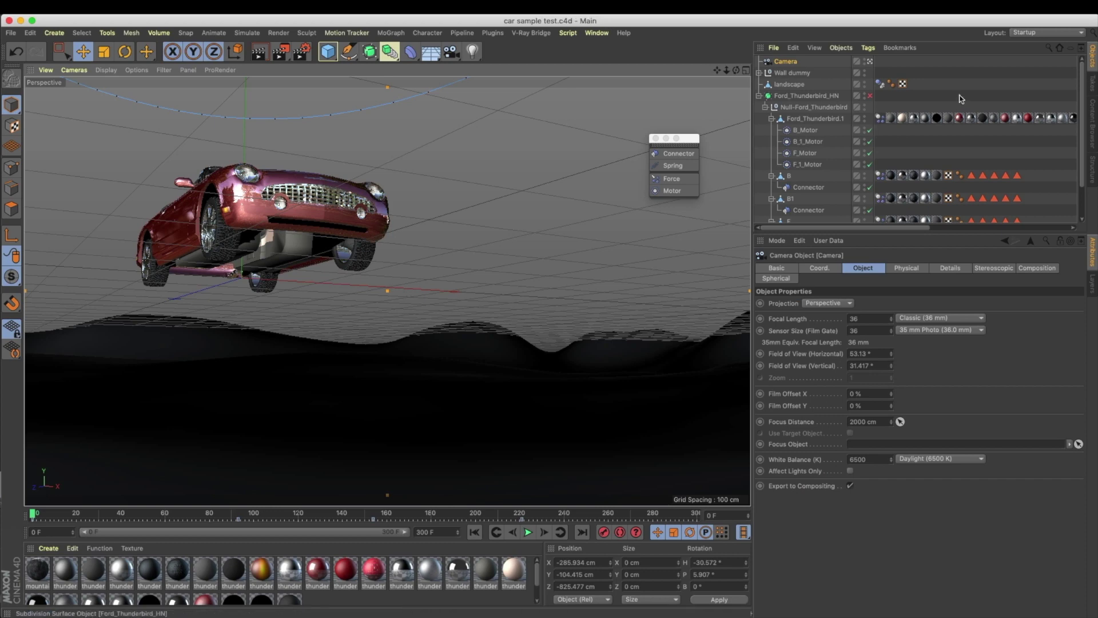
Step: Select the Dynamics Body tags of the car body and four wheels and bake their simulation into the object cache
scroll(880, 133, "down", 1)
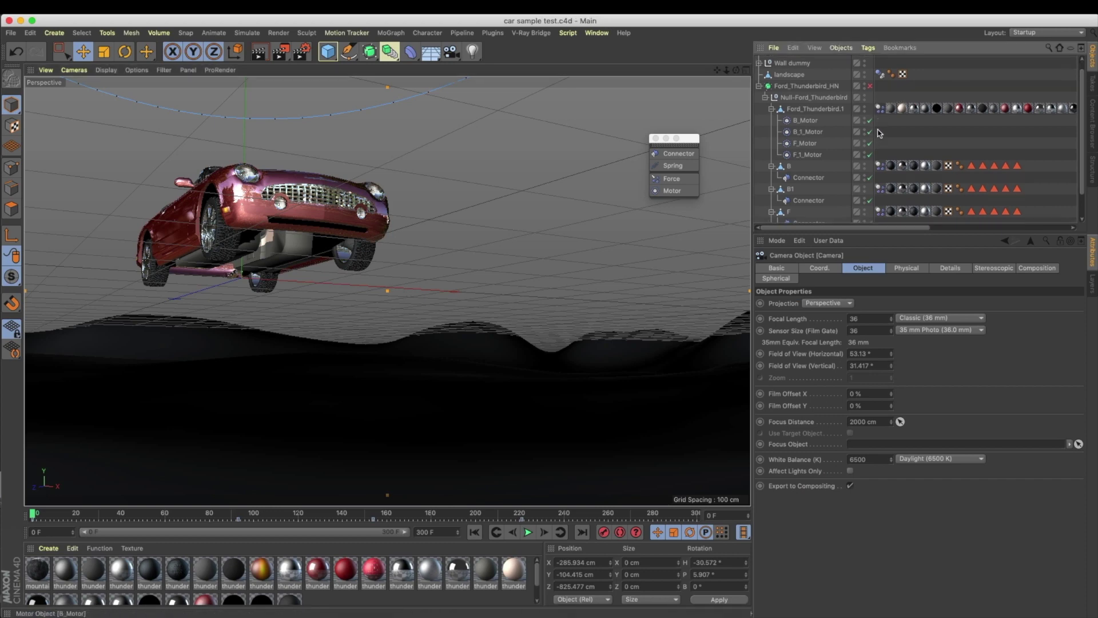
left_click(880, 109)
scroll(882, 209, "down", 3)
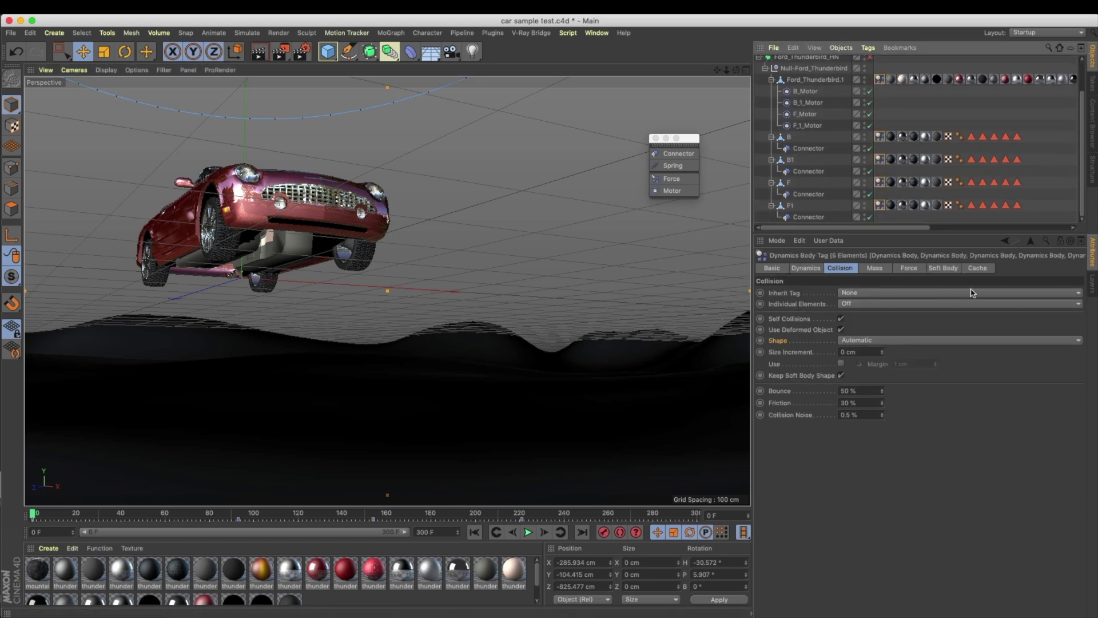
left_click(978, 268)
left_click(821, 316)
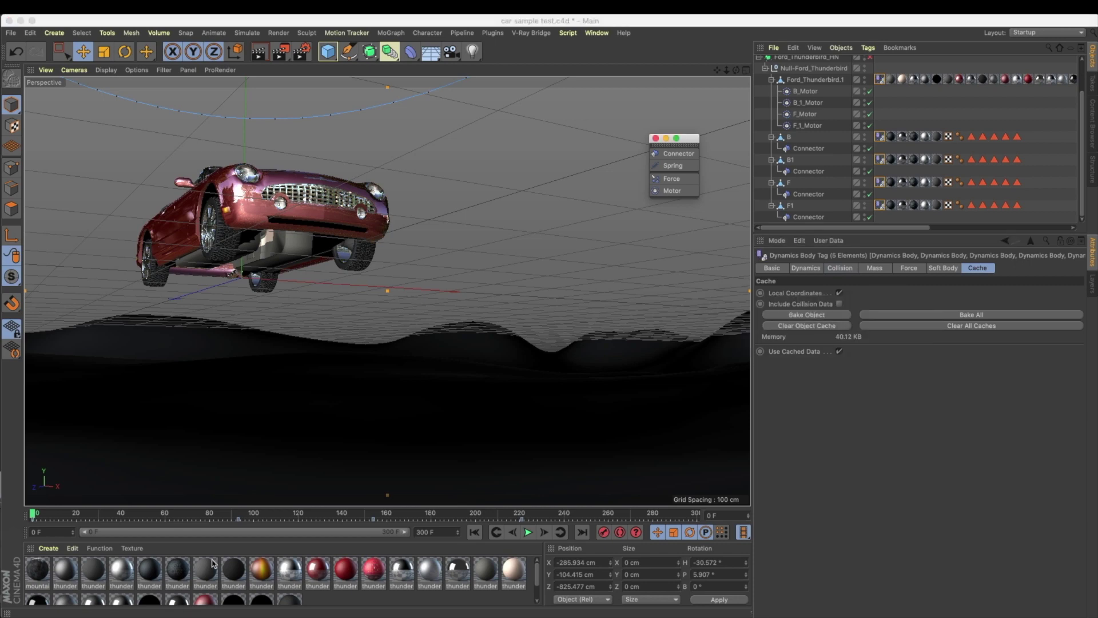
Step: Scrub to frame 300, select the camera and reframe it to a close, low front view of the car for a keyframe
left_click_drag(252, 513, 657, 534)
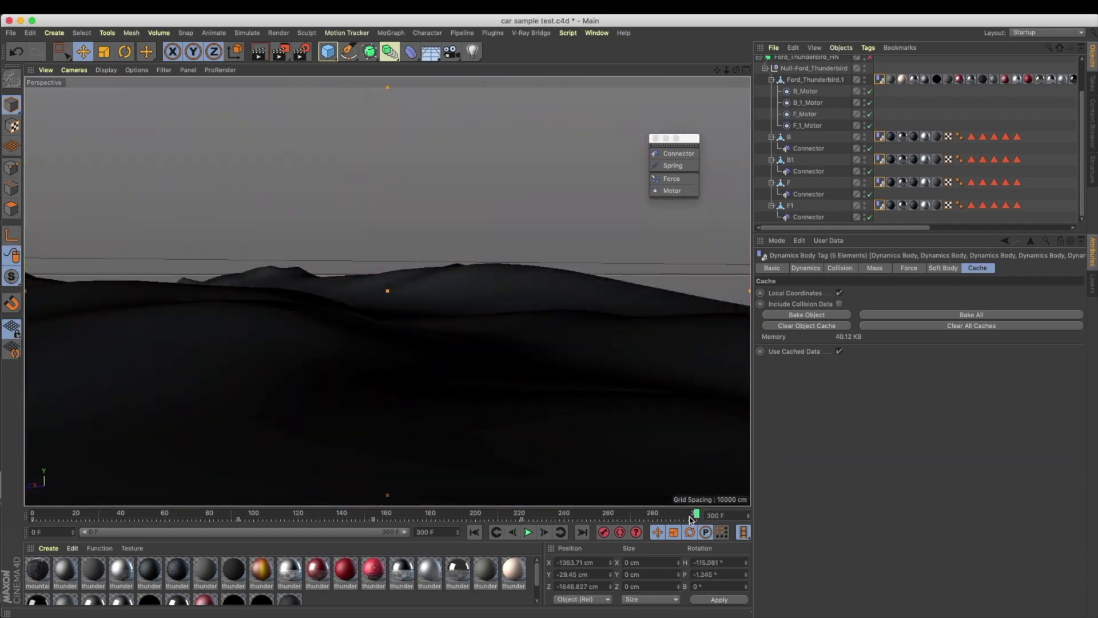
scroll(815, 97, "up", 3)
left_click(790, 62)
left_click_drag(630, 229, 259, 272, "alt")
right_click_drag(260, 272, 483, 265, "alt")
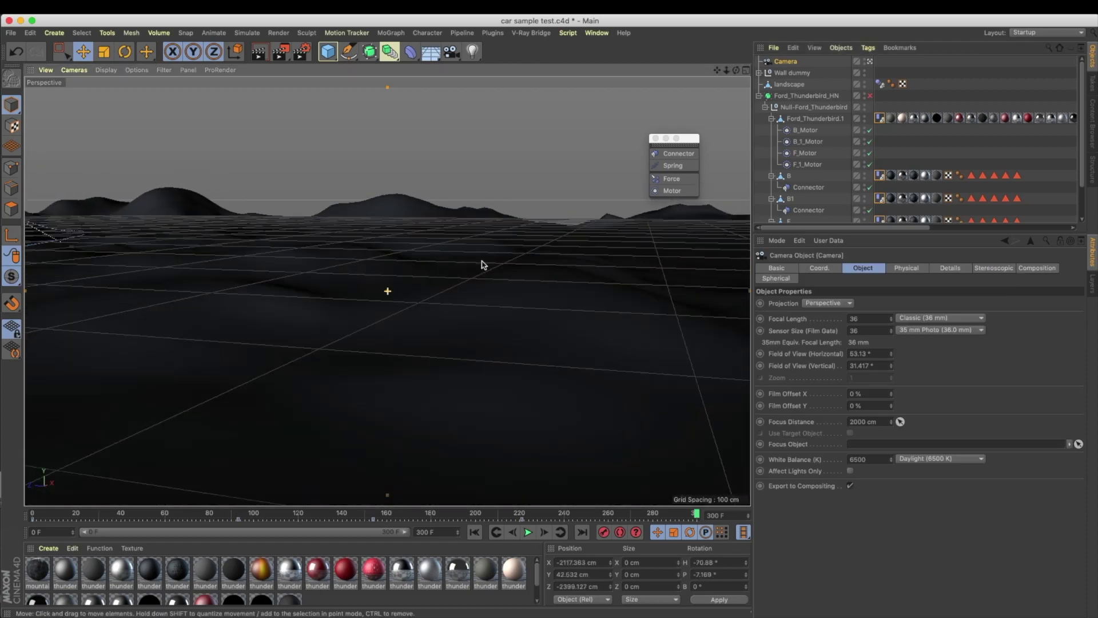
middle_click_drag(483, 265, 393, 280, "alt")
left_click_drag(393, 279, 320, 299, "alt")
right_click_drag(320, 299, 508, 301, "alt")
left_click_drag(508, 300, 308, 240, "alt")
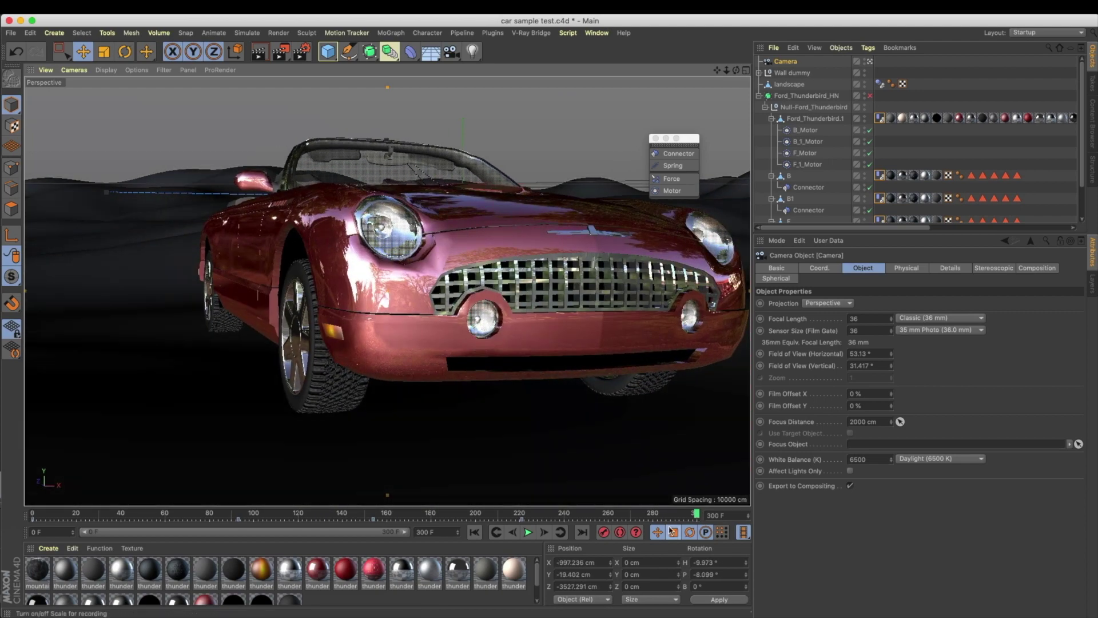
Step: Reframe the camera on the car's front three-quarter at frame 271, record a keyframe and play back the closing section
left_click_drag(503, 518, 634, 526)
middle_click_drag(429, 337, 565, 289, "alt")
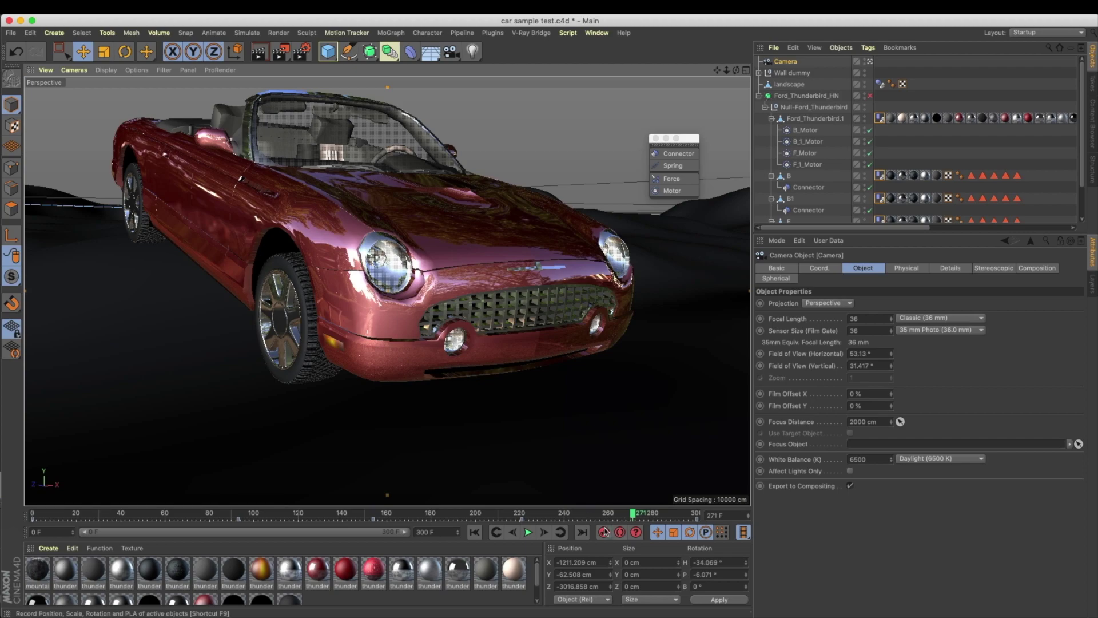
left_click(502, 514)
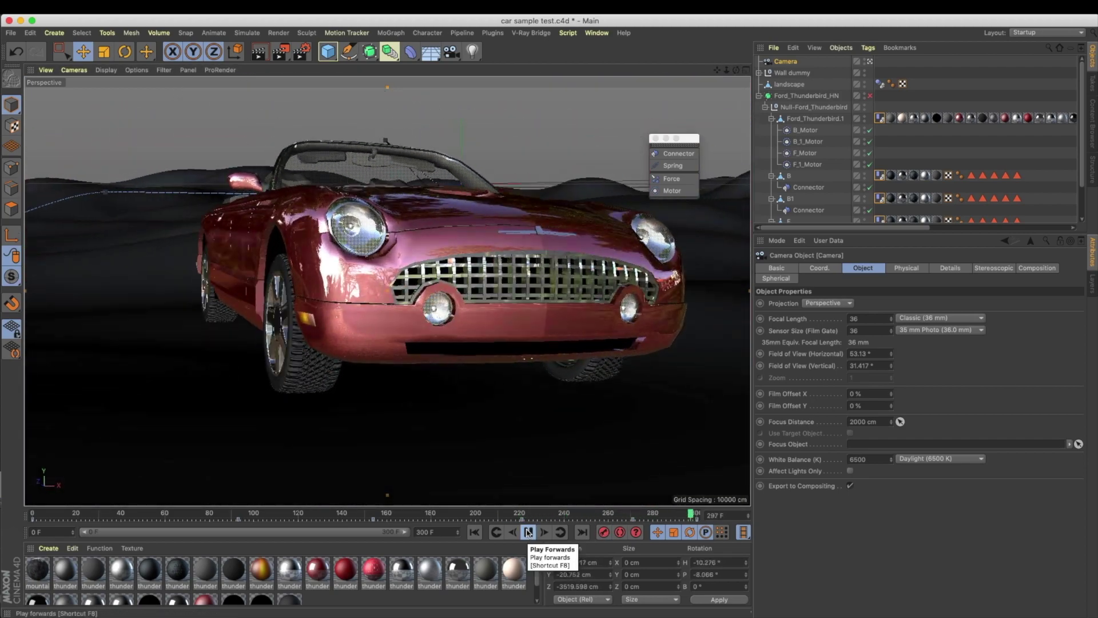
Step: Rewind the animation to the first frame, select the landscape and bring it fully into the Top view
left_click(527, 533)
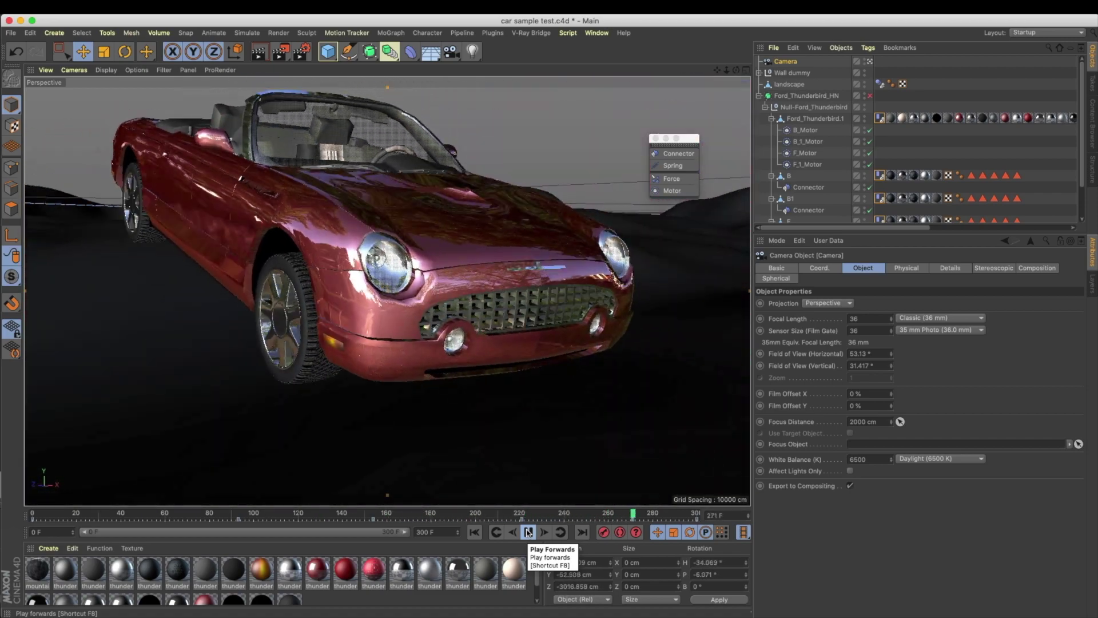
left_click(476, 532)
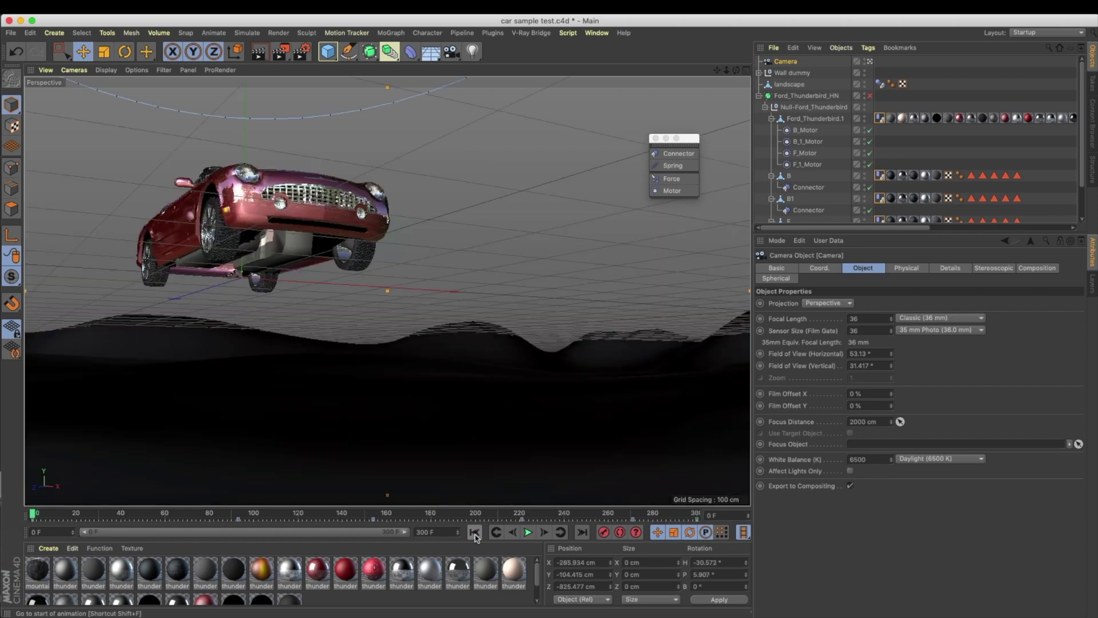
left_click(790, 84)
middle_click(630, 262)
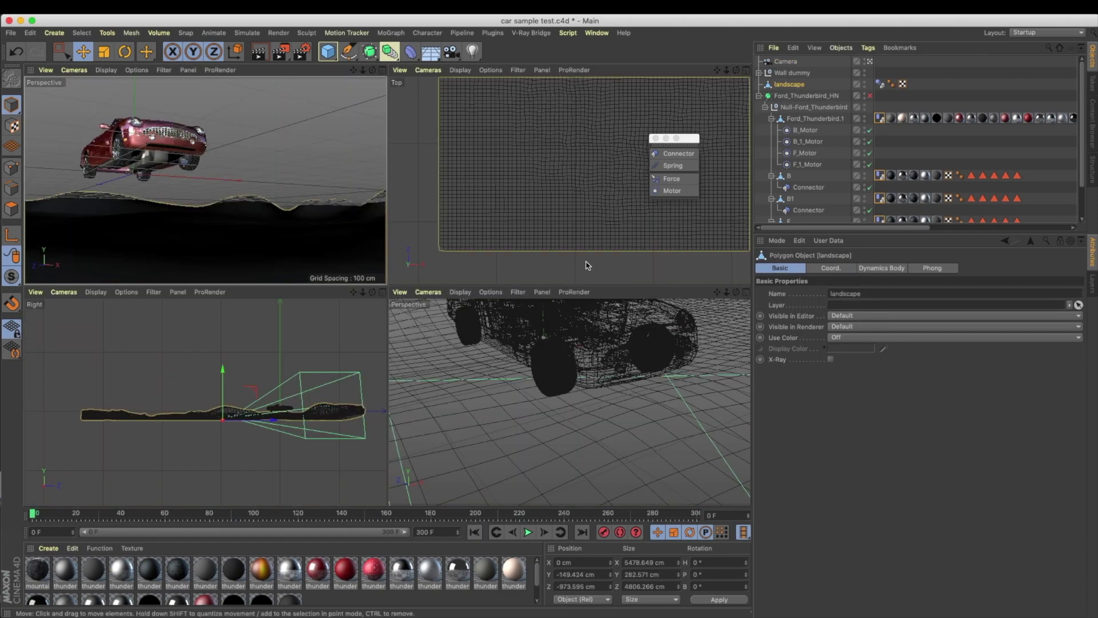
middle_click(447, 233)
middle_click_drag(476, 205, 466, 265, "alt")
right_click_drag(465, 264, 389, 286, "alt")
middle_click_drag(422, 256, 405, 275, "alt")
right_click_drag(458, 222, 530, 224, "alt")
scroll(530, 225, "down", 5)
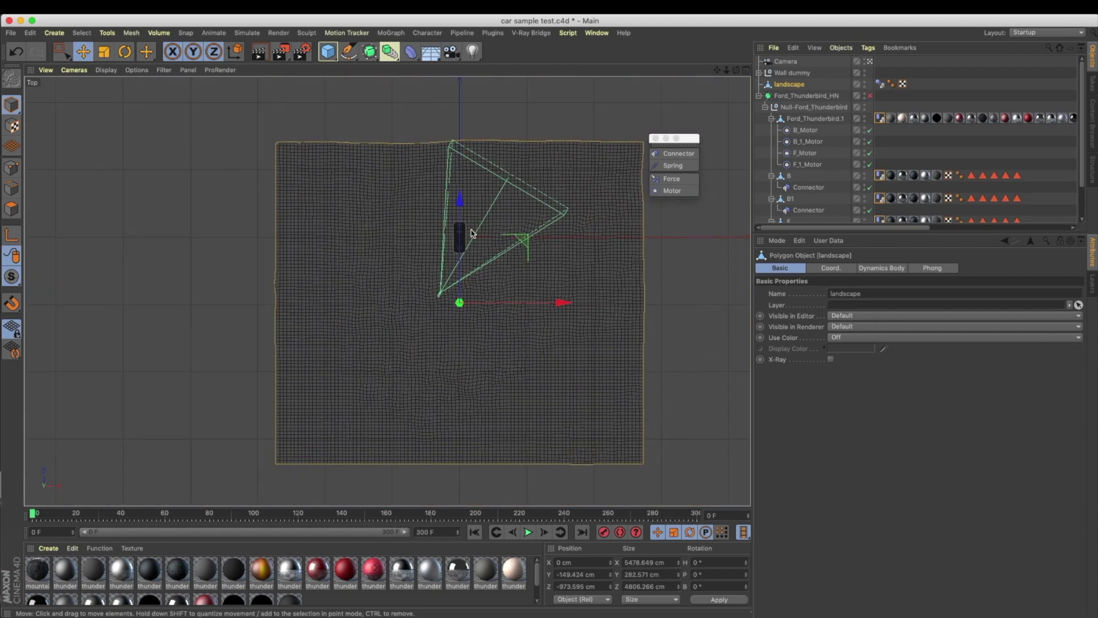
Step: In polygon mode, set the Live Selection radius and paint a selection over the landscape polygons around the car
left_click(11, 212)
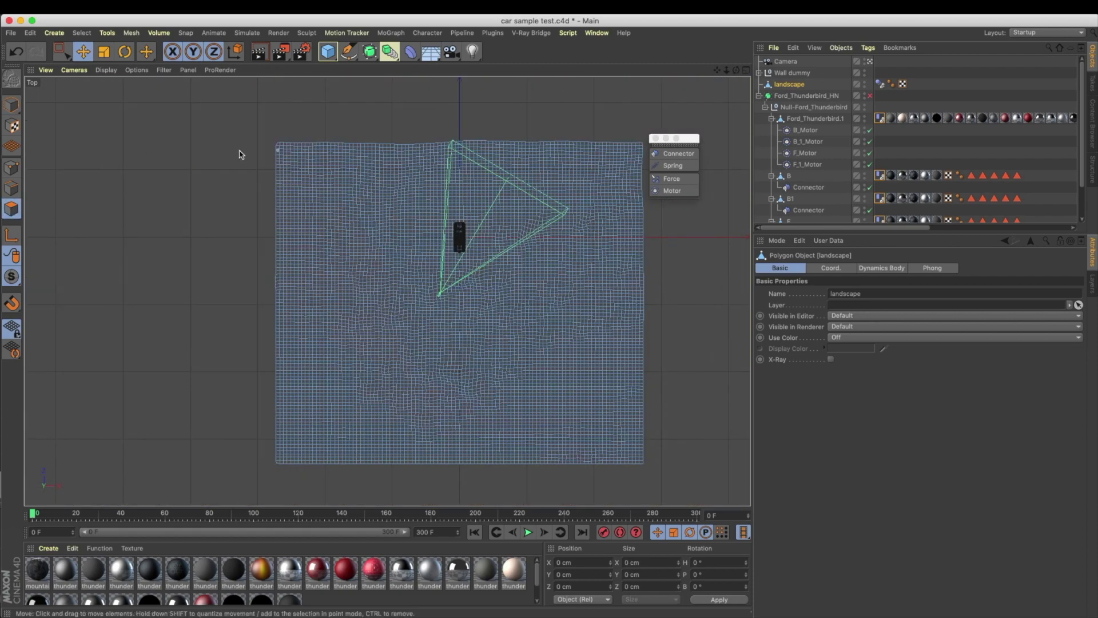
left_click(67, 57)
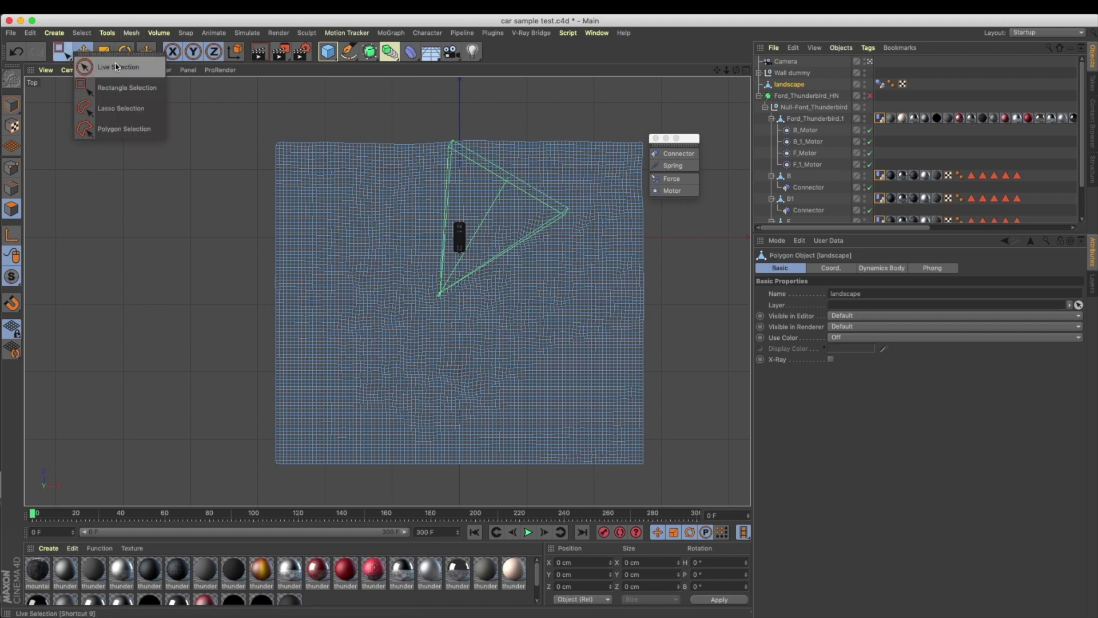
left_click(117, 67)
double_click(893, 292)
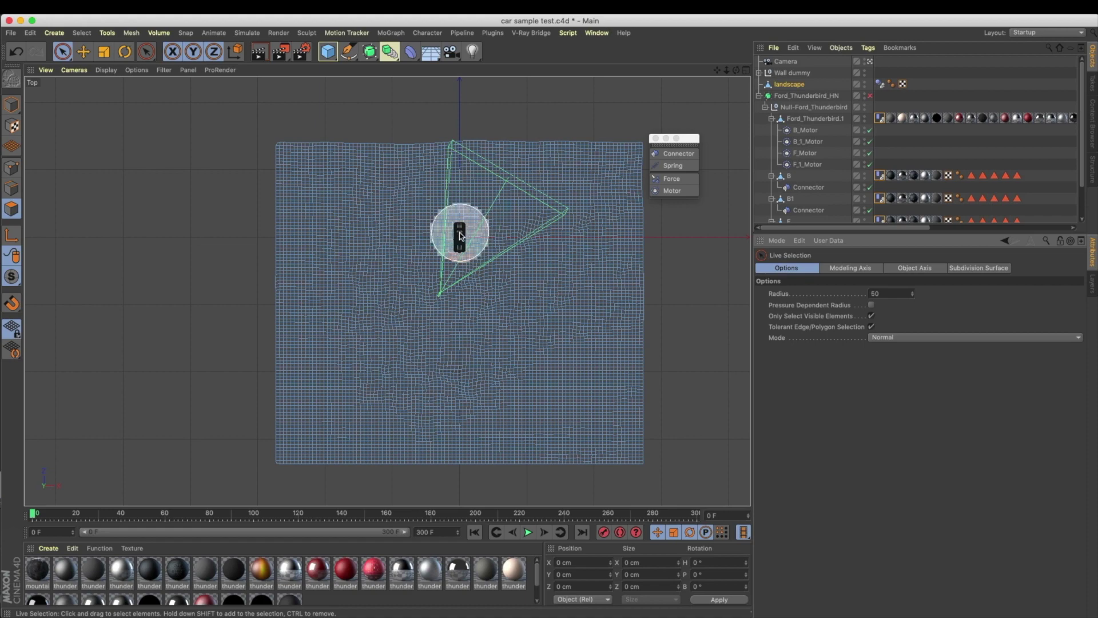
left_click_drag(459, 233, 468, 246)
Step: In the camera view at frame 0, turn off Only Select Visible Elements and add all landscape polygons in view to the selection
middle_click(302, 181)
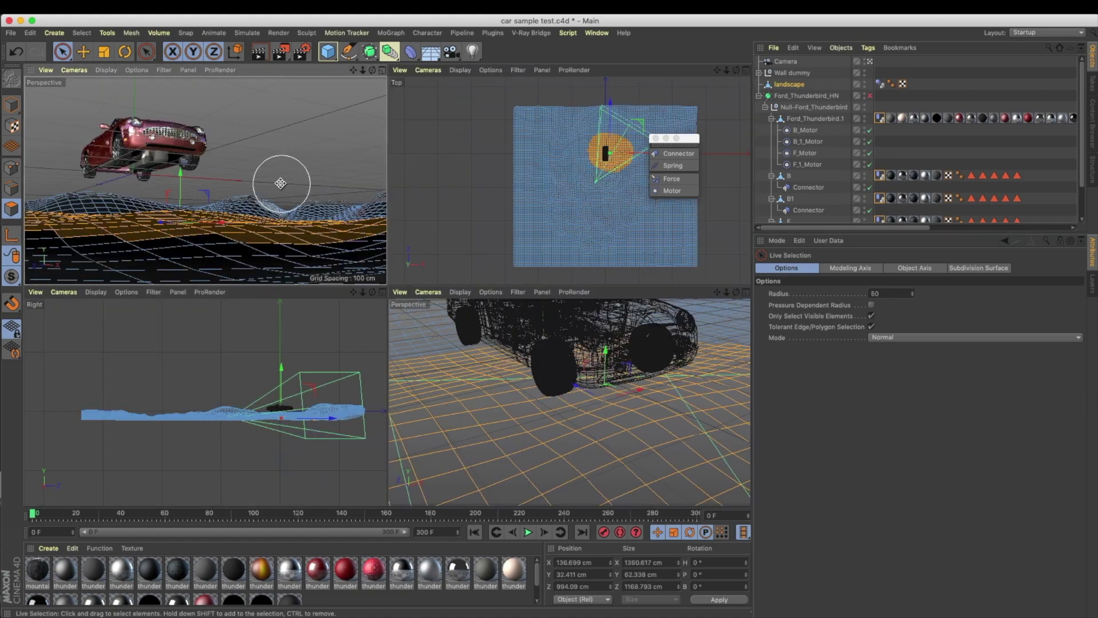
middle_click(280, 228)
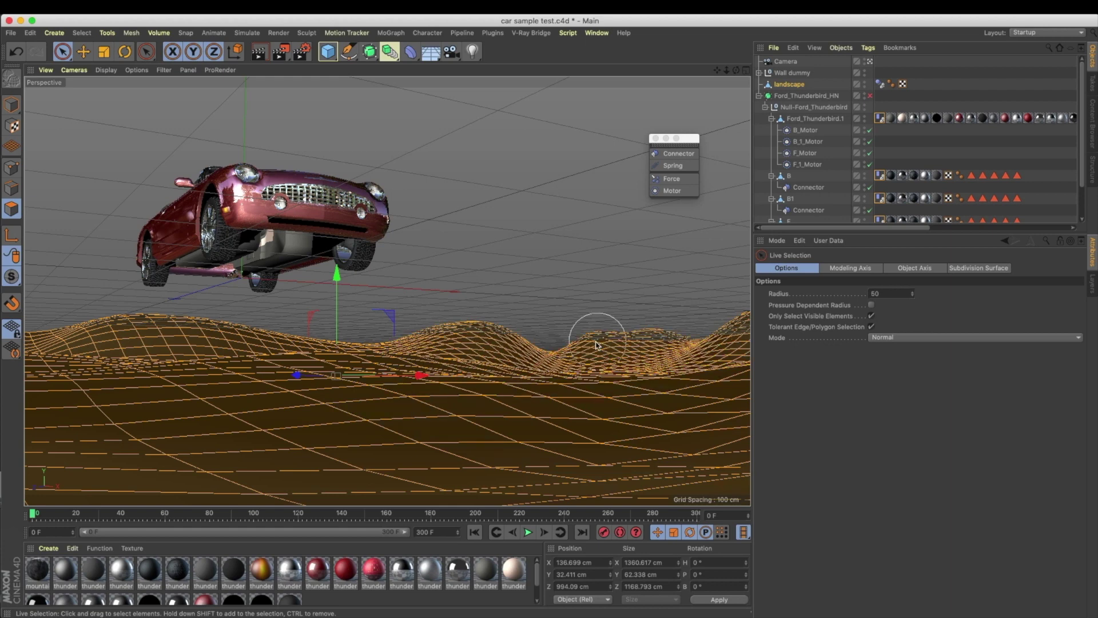
left_click(872, 317)
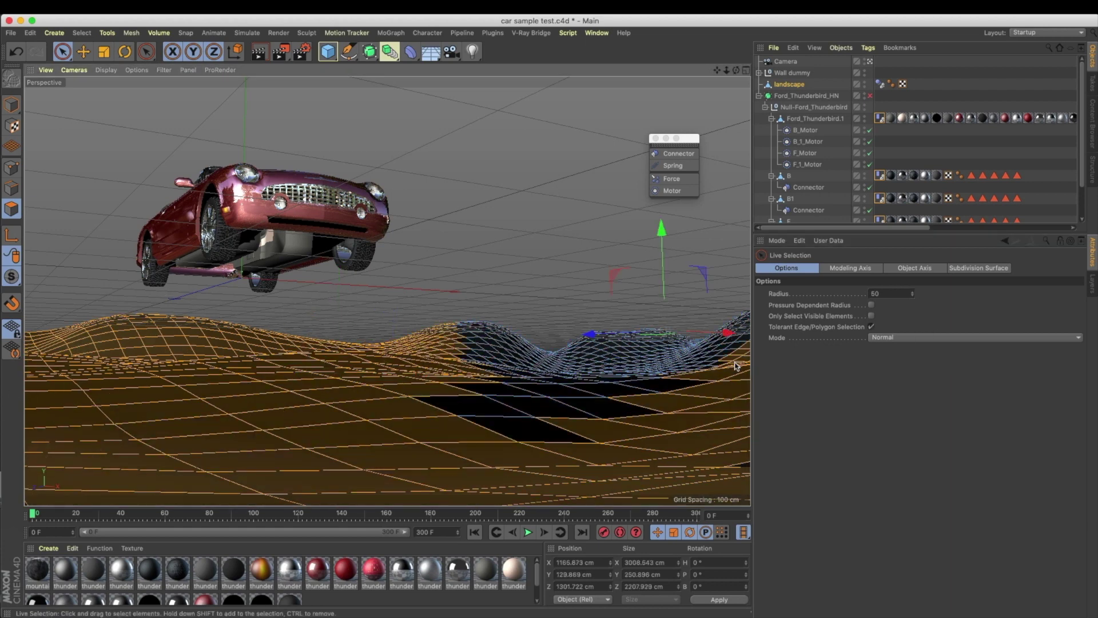
left_click_drag(466, 334, 231, 371)
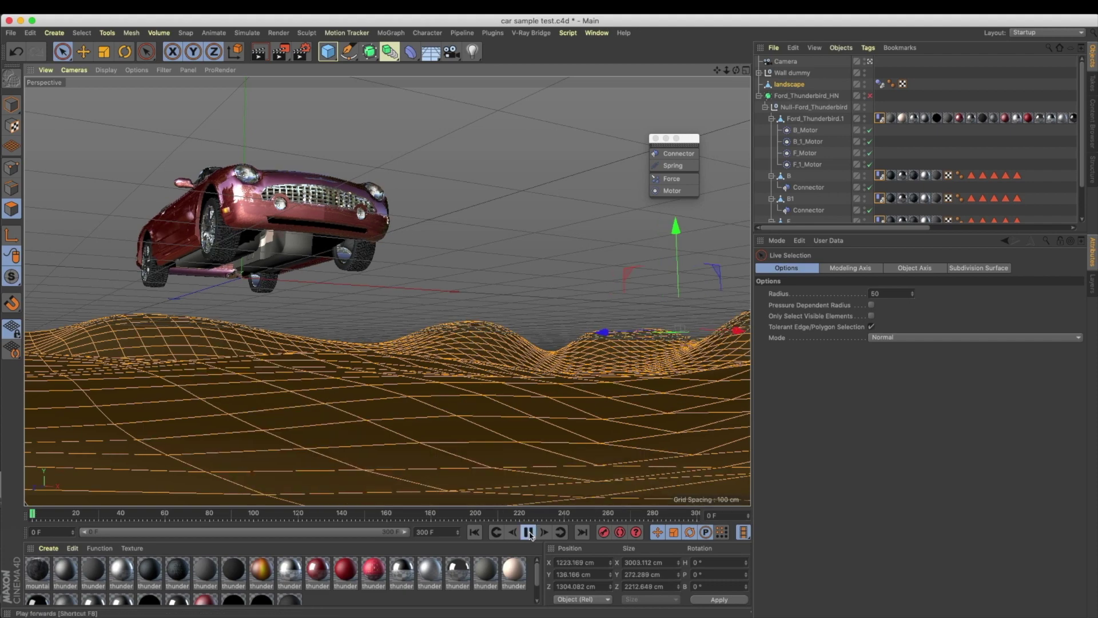
Step: Play ahead past frames 29 and 61, adding the landscape polygons entering the camera view to the selection, and scrub back to frame 57
left_click(529, 532)
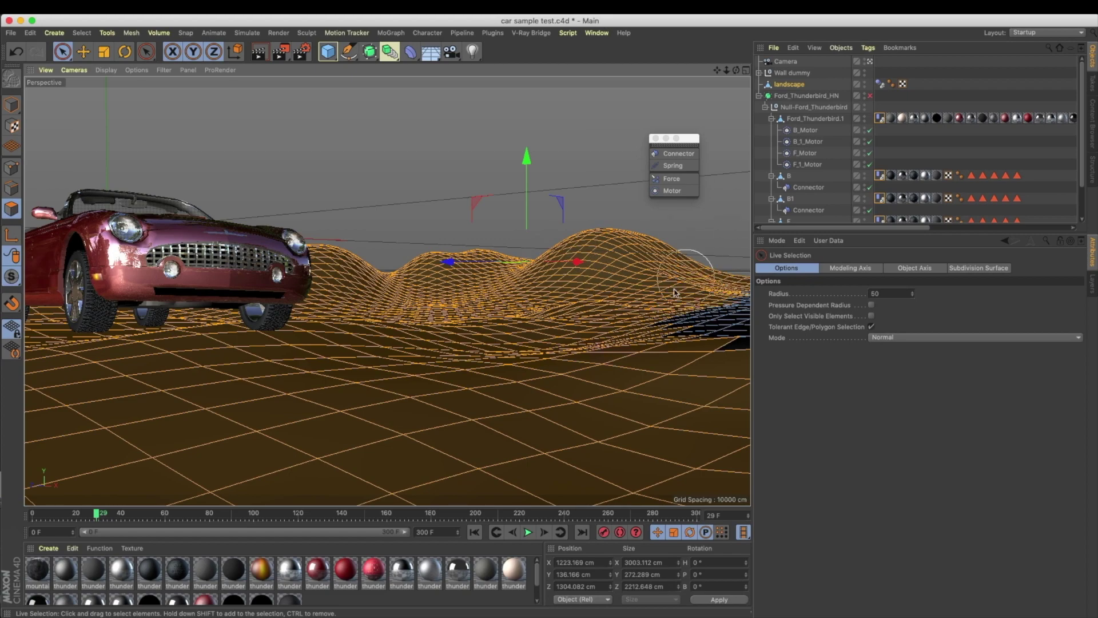
left_click(528, 532)
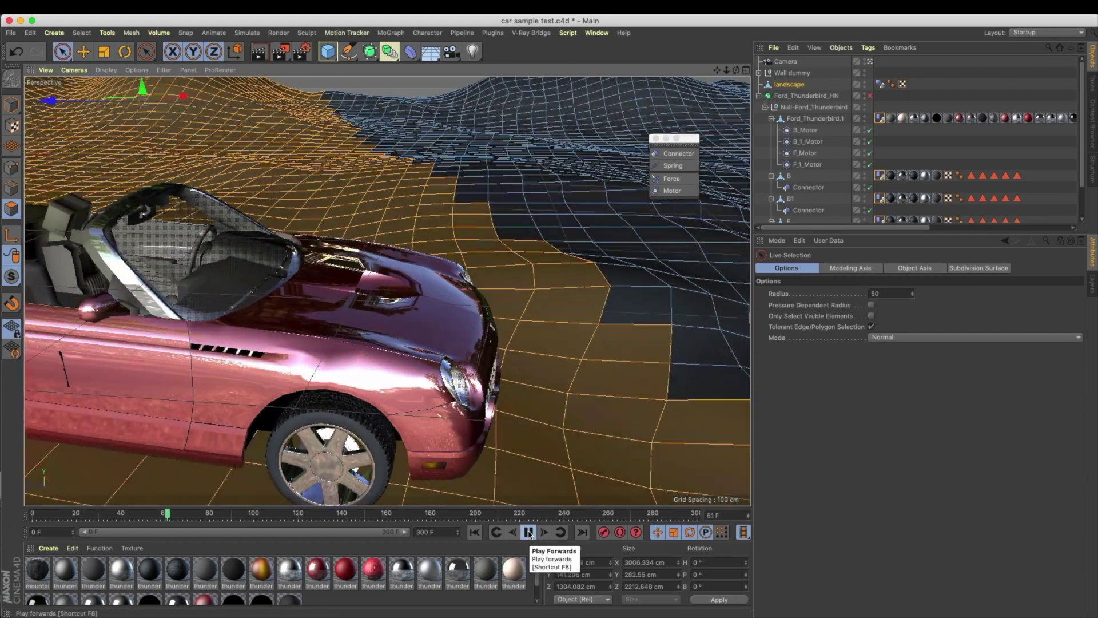
left_click(528, 533)
mouse_move(524, 213)
left_mouse_down()
mouse_move(486, 126)
mouse_move(549, 103)
mouse_move(578, 167)
mouse_move(737, 227)
mouse_move(678, 389)
left_mouse_up()
left_click_drag(756, 341, 722, 338)
left_click_drag(175, 515, 158, 515)
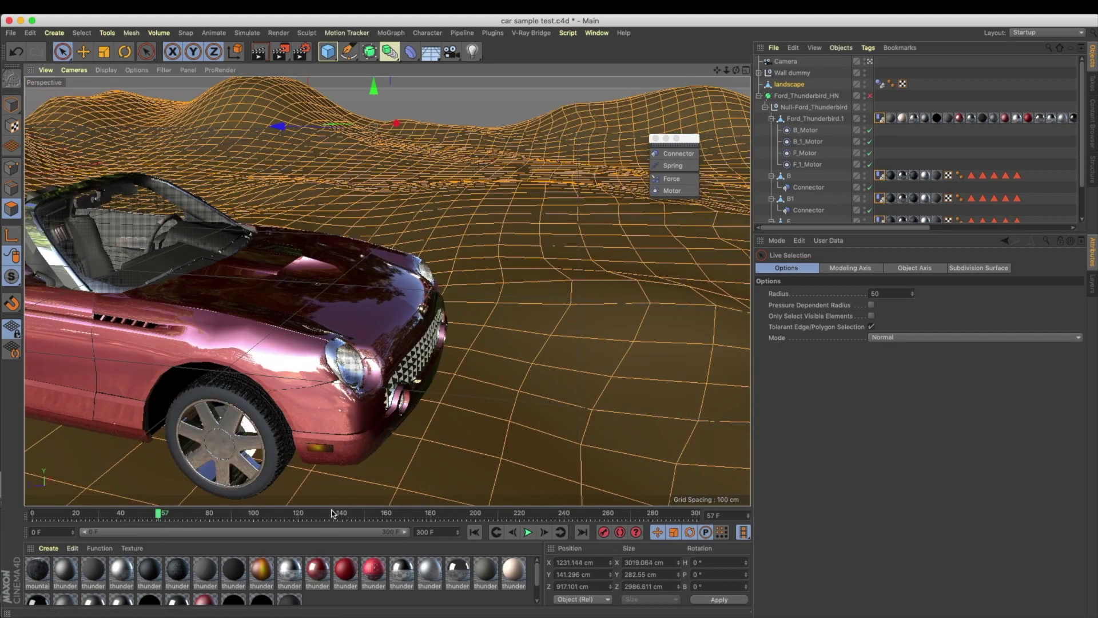
Step: Advance the animation to frame 76 and add the unselected landscape polygons beyond the car to the selection
left_click(527, 532)
left_click(527, 532)
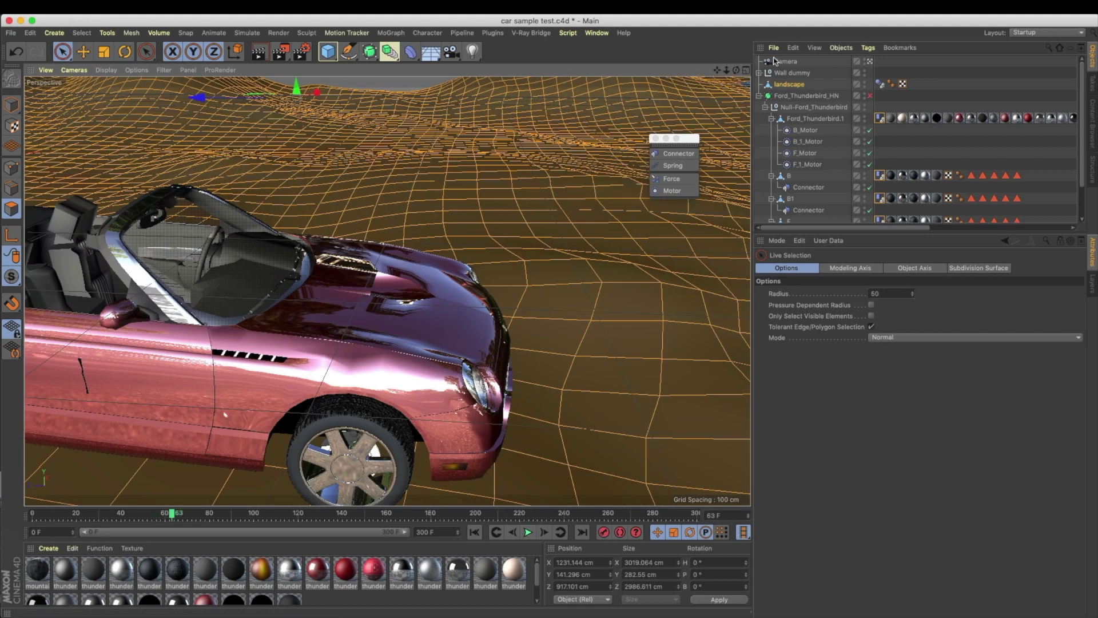
left_click_drag(172, 515, 165, 514)
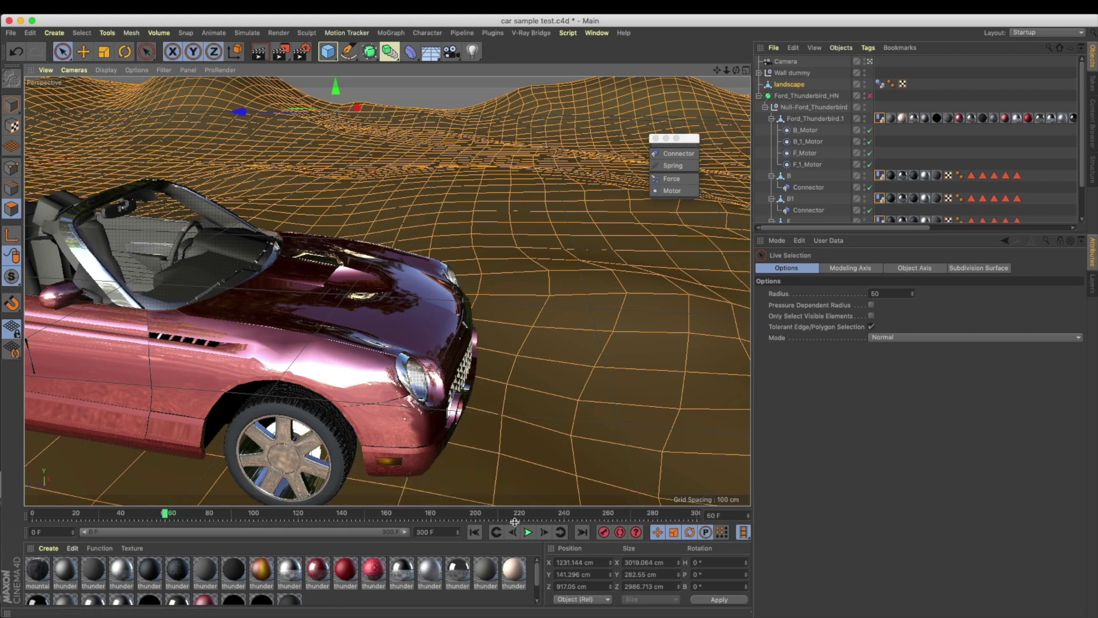
left_click(530, 533)
left_click(529, 532)
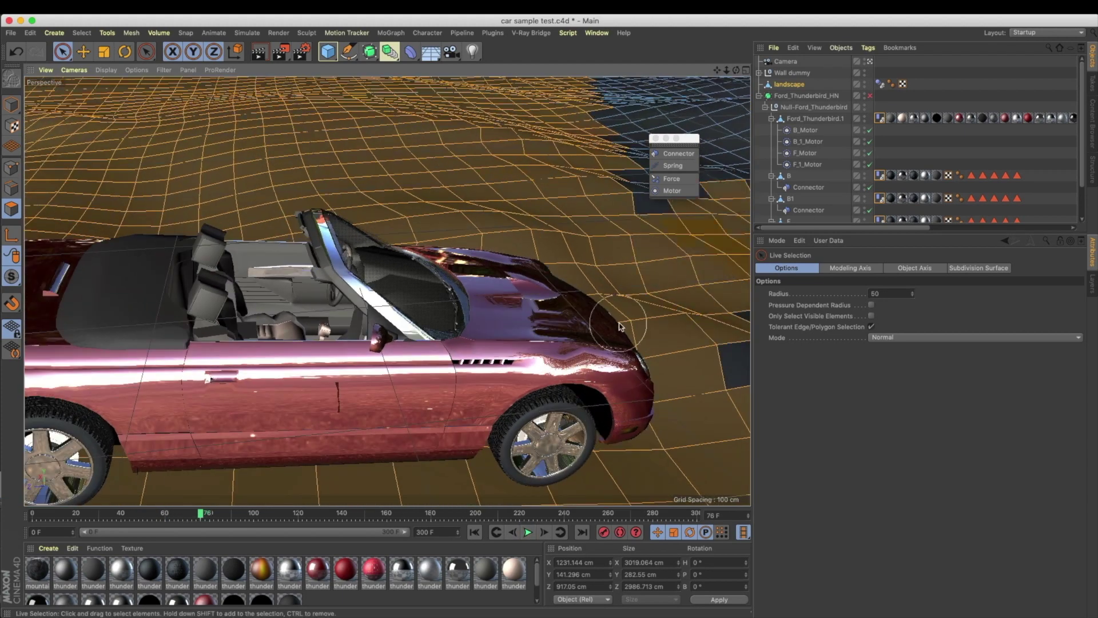
left_click_drag(649, 194, 708, 74)
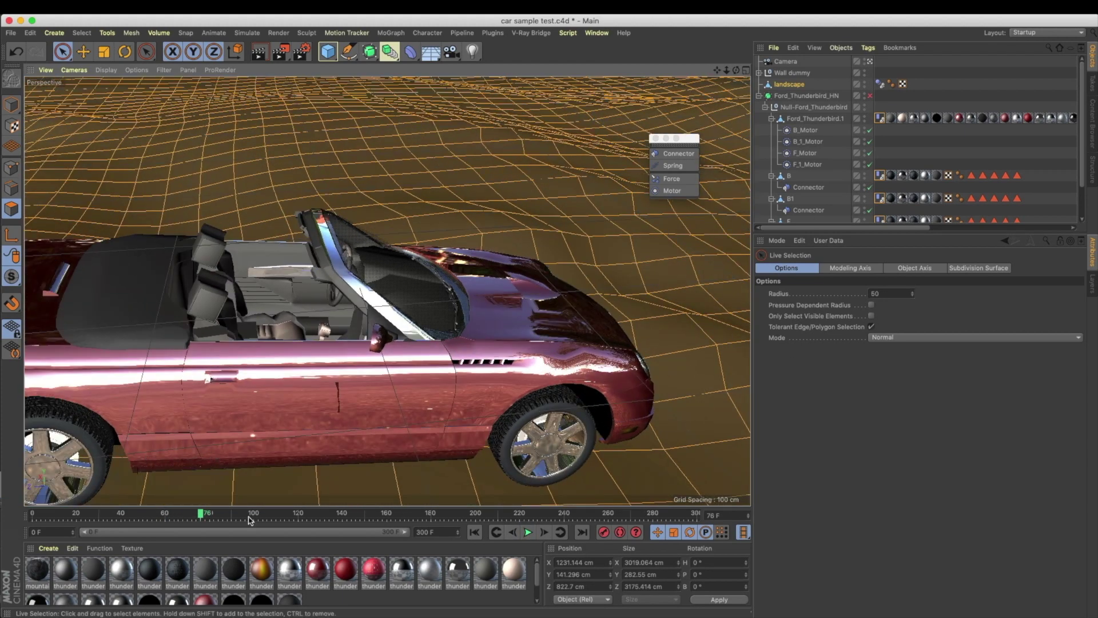
Step: Step back to frame 66, adding the missed landscape polygons at the edge of the camera view to the selection
left_click(513, 533)
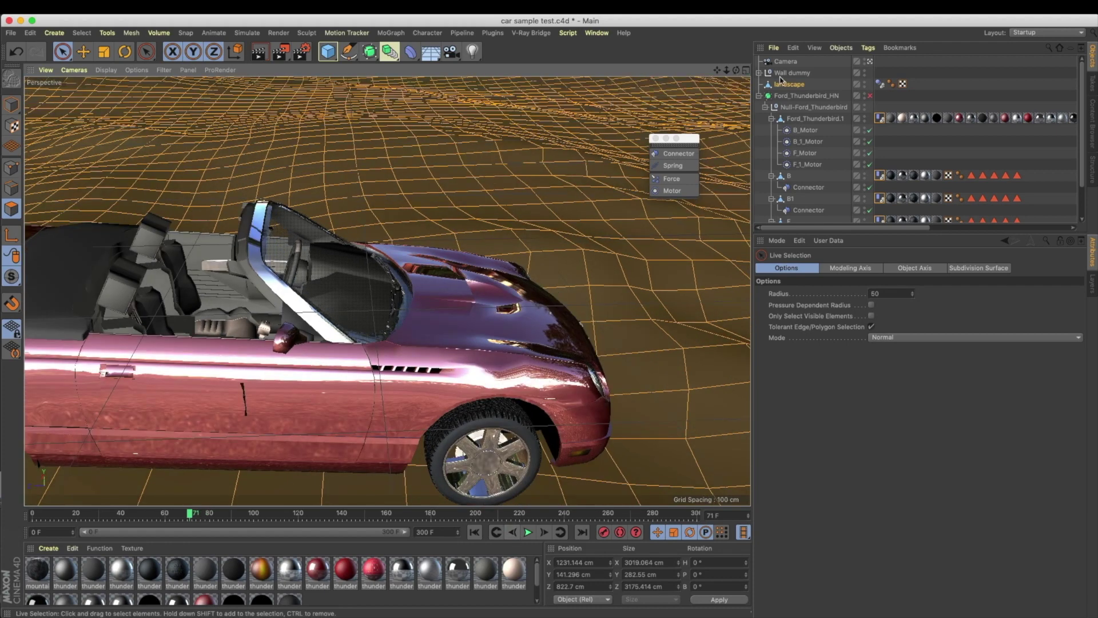
left_click(513, 532)
left_click(513, 532)
left_click(514, 533)
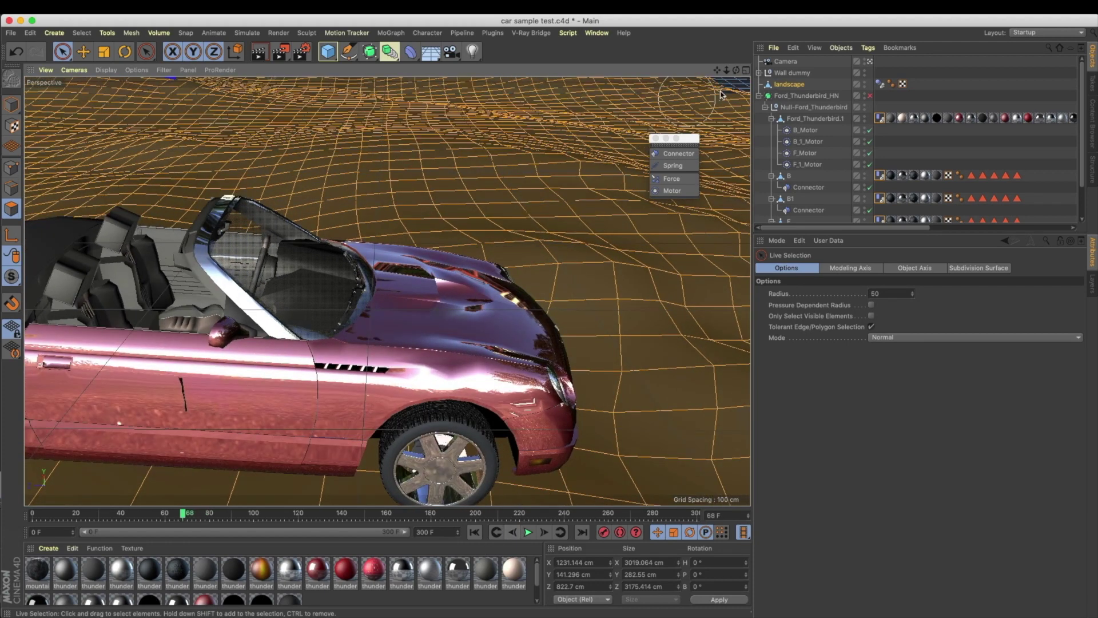
left_click(513, 533)
left_click(514, 532)
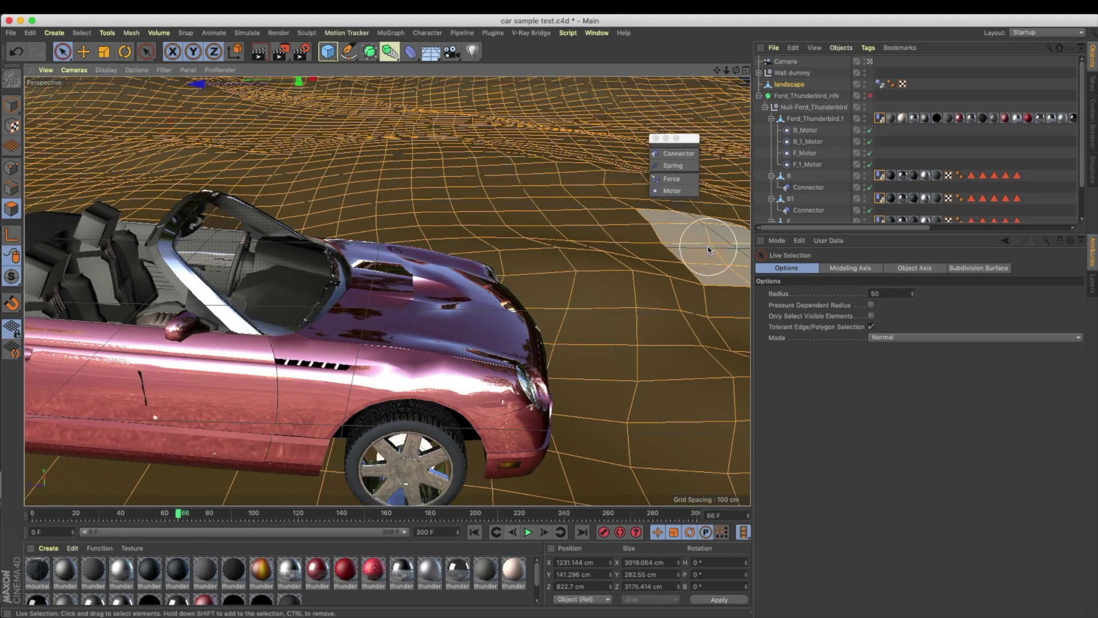
Step: Replay the animation from the first frame to frame 66 and step back to frame 64, checking for unselected landscape polygons
left_click(476, 533)
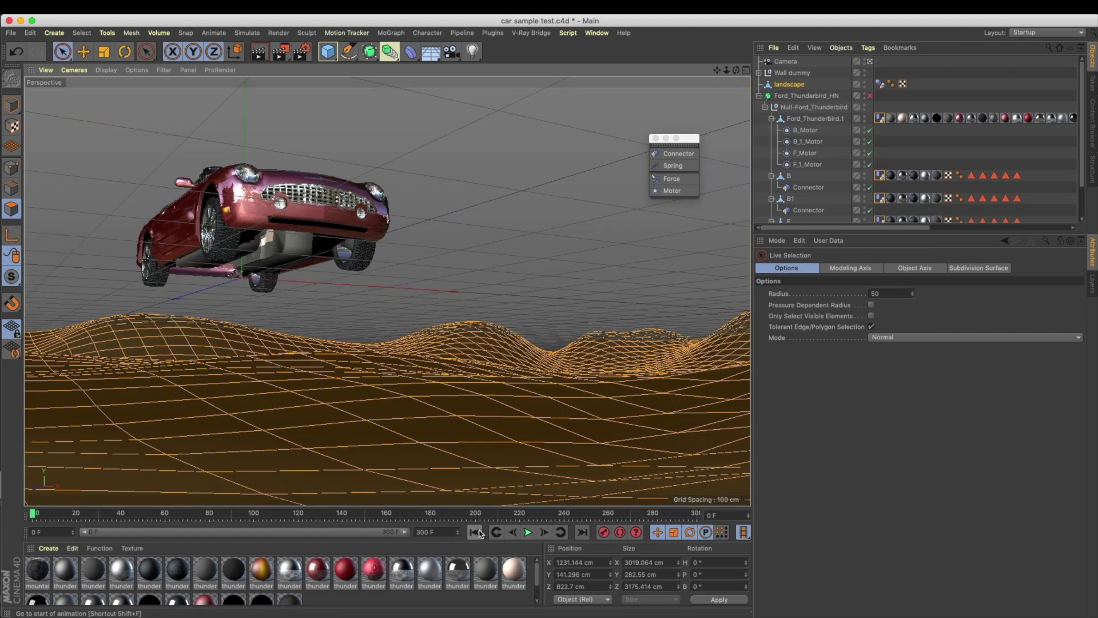
left_click(526, 533)
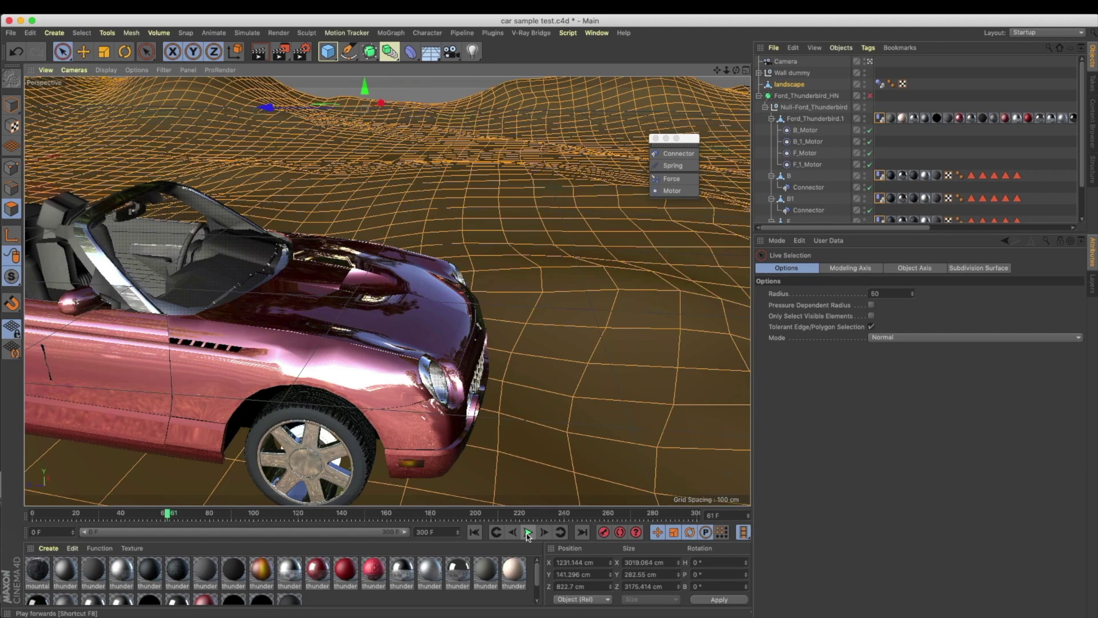
left_click(545, 532)
left_click(545, 533)
left_click(545, 533)
left_click(545, 533)
left_click(544, 533)
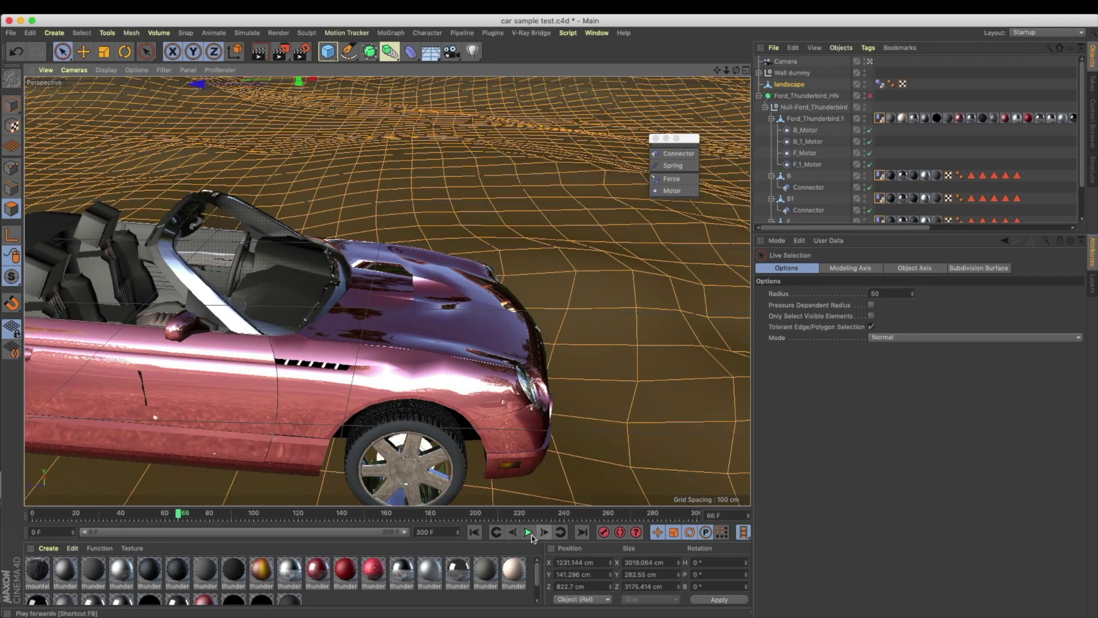
left_click(512, 533)
left_click(513, 532)
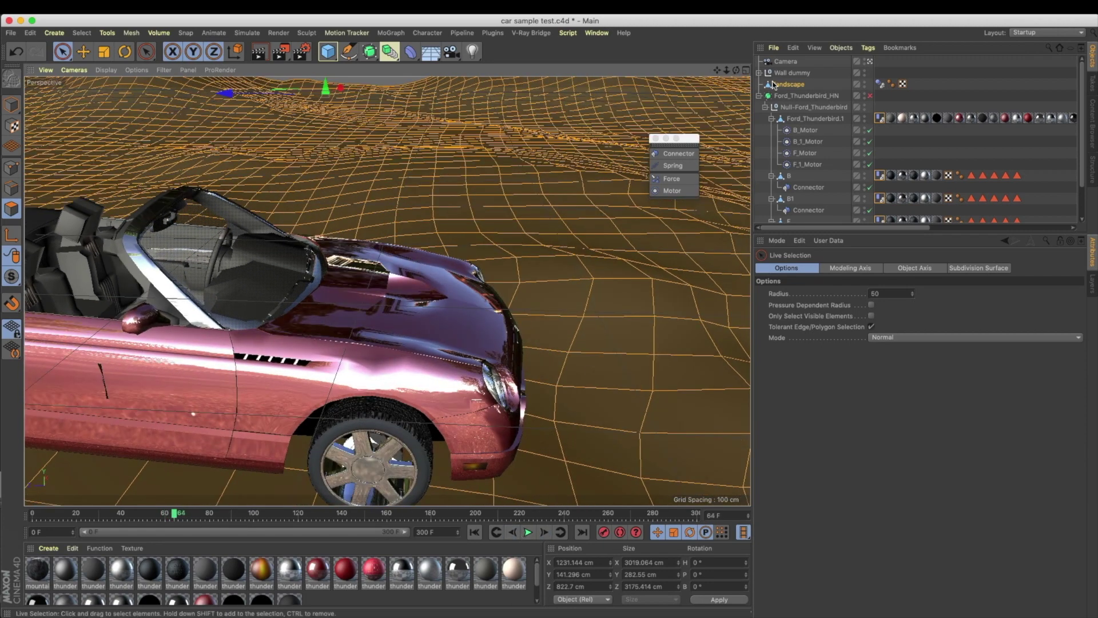
Step: Play on to frame 73 and step back to around frame 69, painting over missed landscape polygons in the camera view
left_click(530, 533)
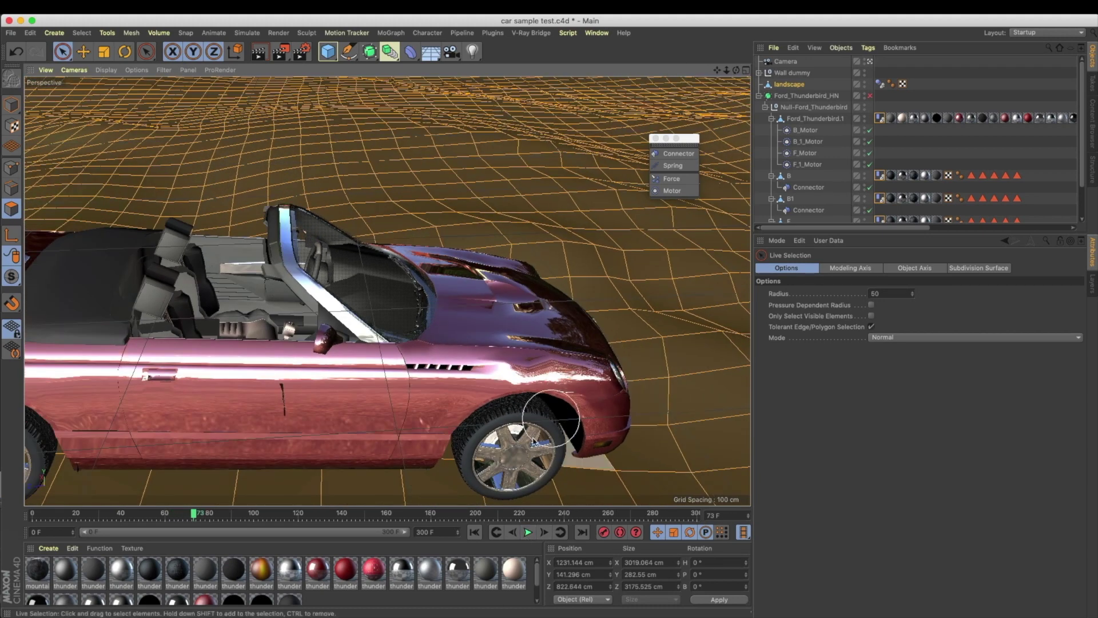
key("comma")
key("comma")
key("comma")
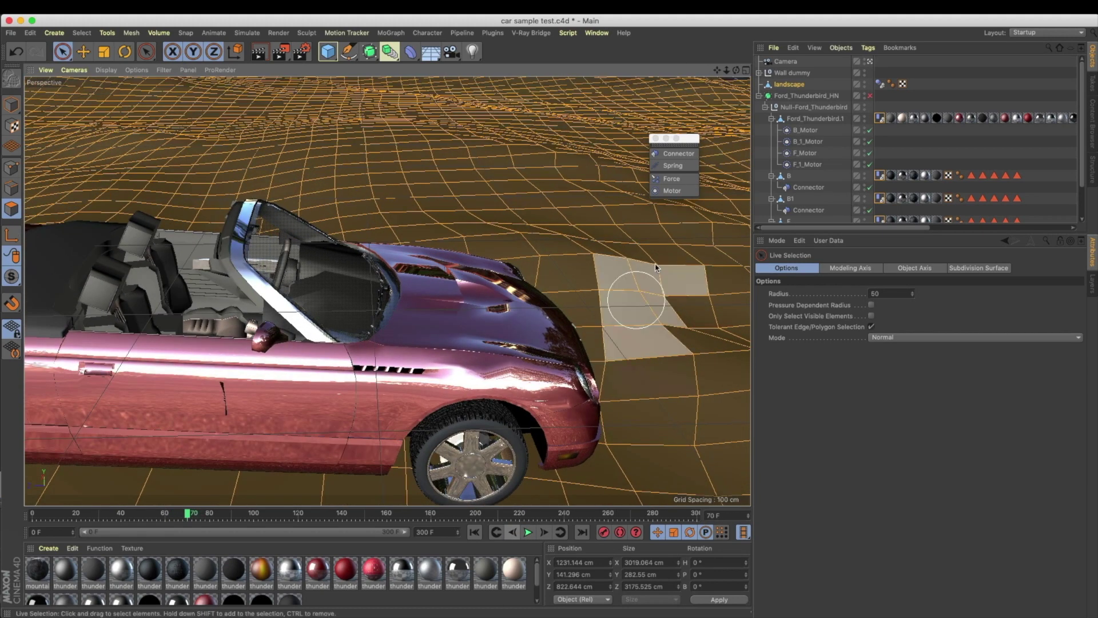
left_click(514, 533)
left_click(513, 533)
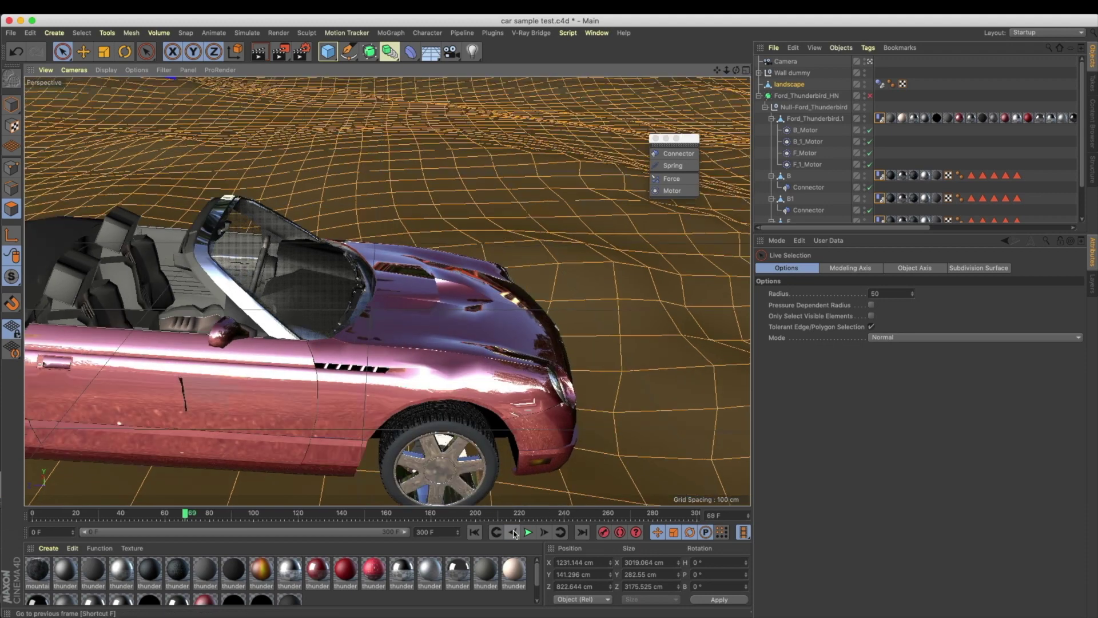
left_click(545, 535)
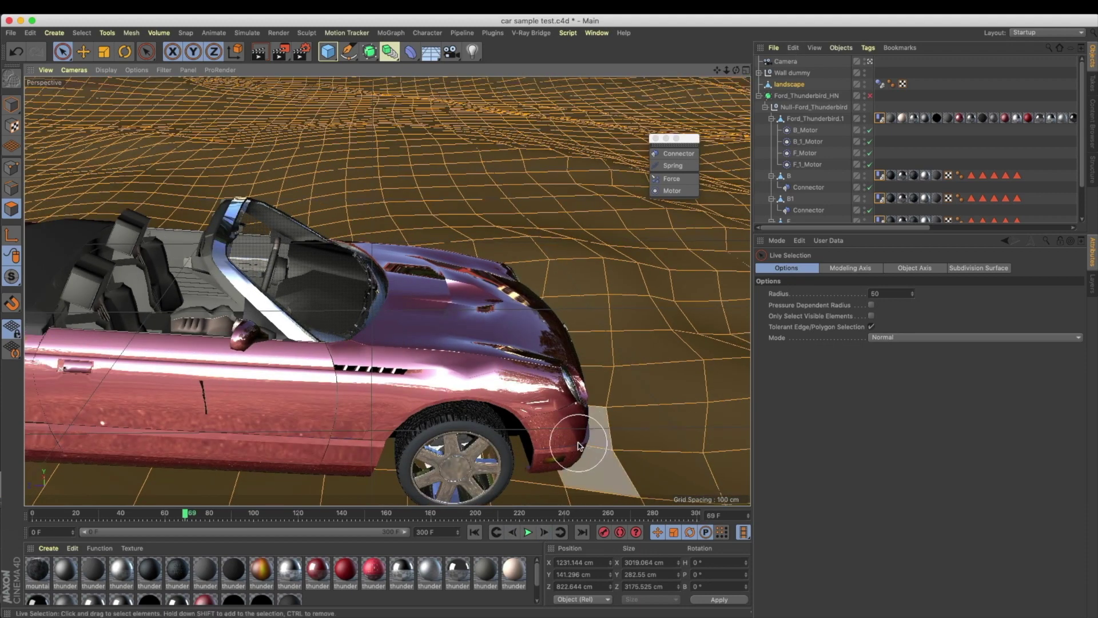
Step: Step back and forth between frames 69 and 77, painting over any remaining unselected landscape polygons in view
left_click(546, 533)
left_click(545, 533)
left_click(545, 533)
left_click(545, 533)
left_click(545, 533)
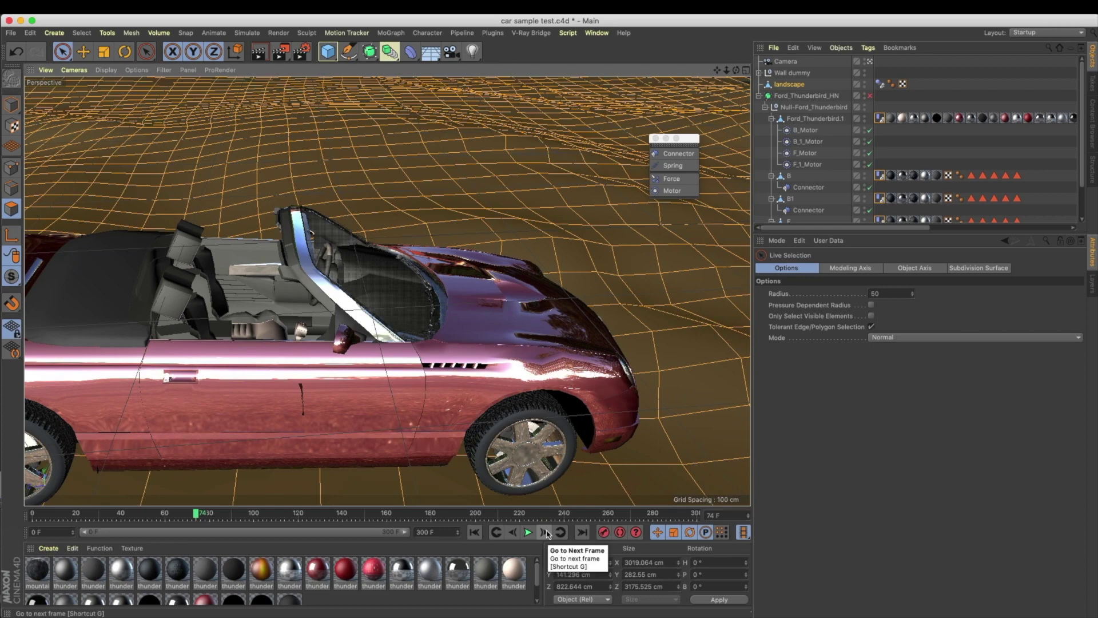
left_click(517, 533)
left_click(518, 533)
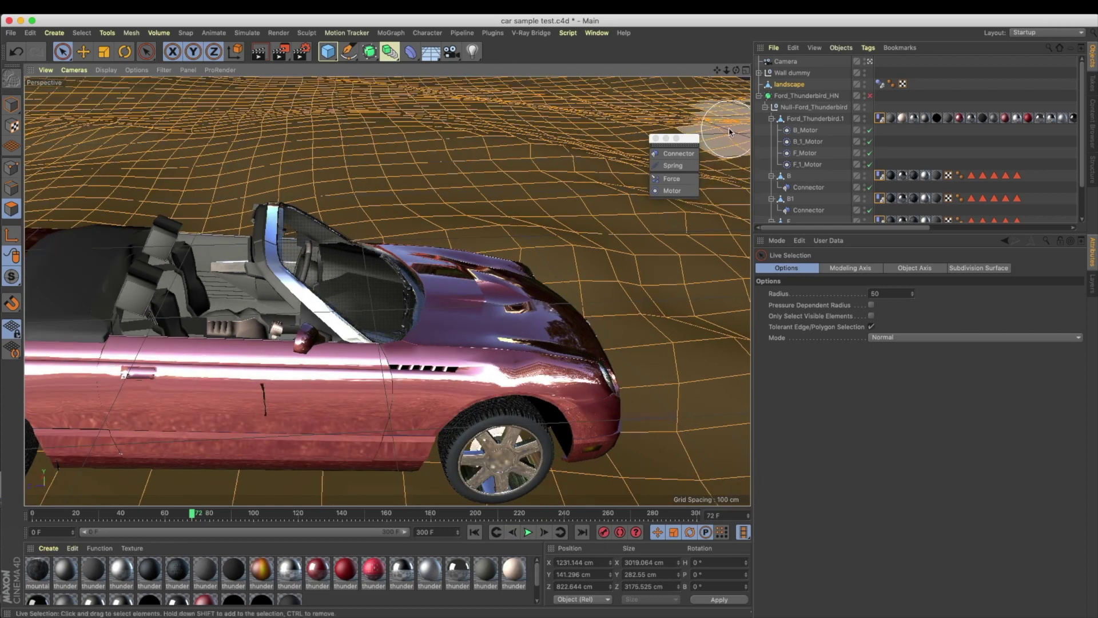
left_click(545, 533)
left_click(545, 533)
left_click(545, 533)
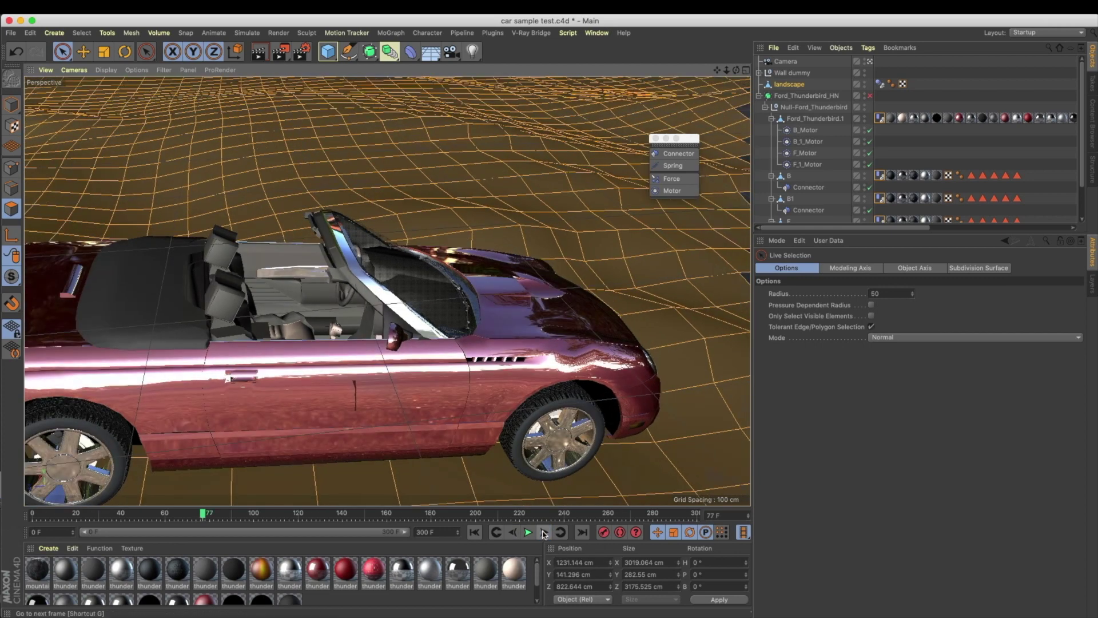
Step: Step forward frame by frame from 77 to 82, painting over the missed landscape polygons ahead of the car
left_click(545, 533)
left_click(545, 533)
left_click(546, 534)
left_click(545, 533)
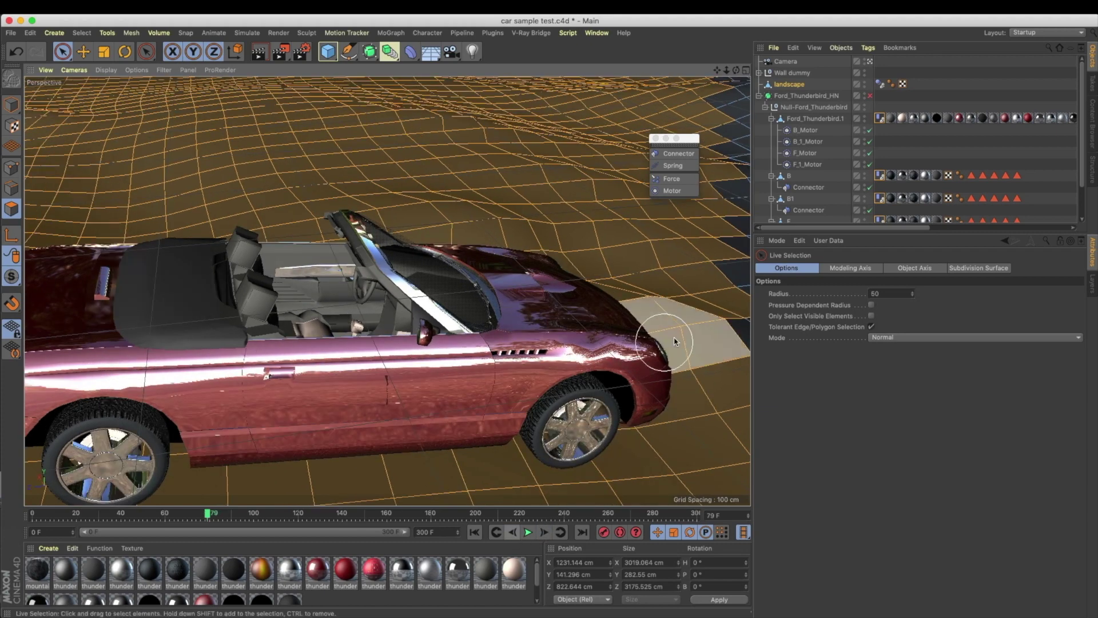
left_click(545, 533)
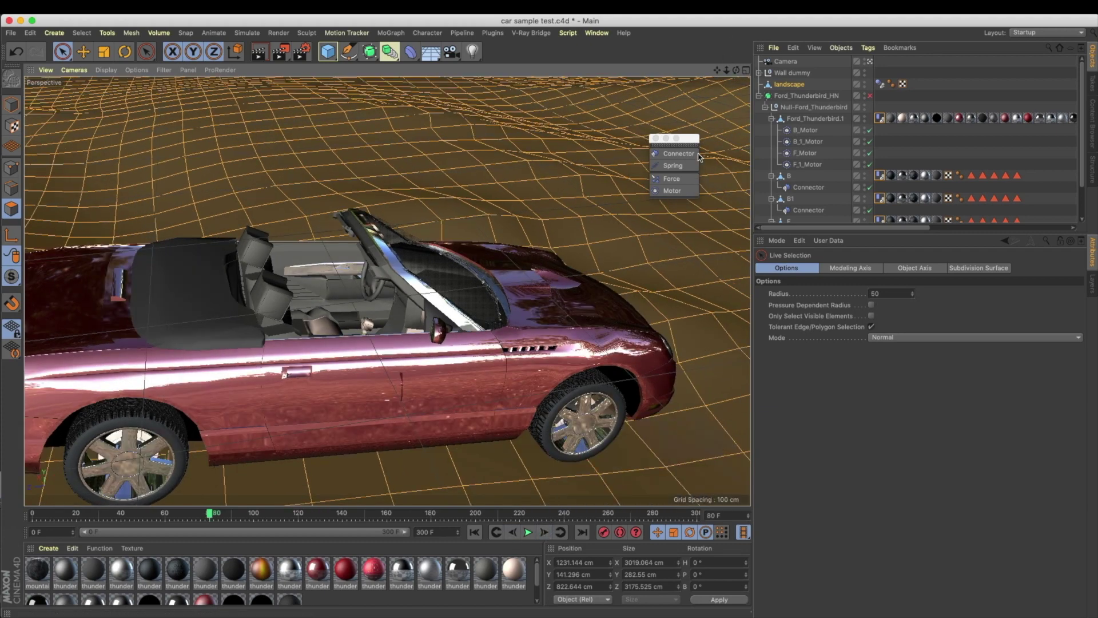
left_click(541, 533)
left_click(541, 533)
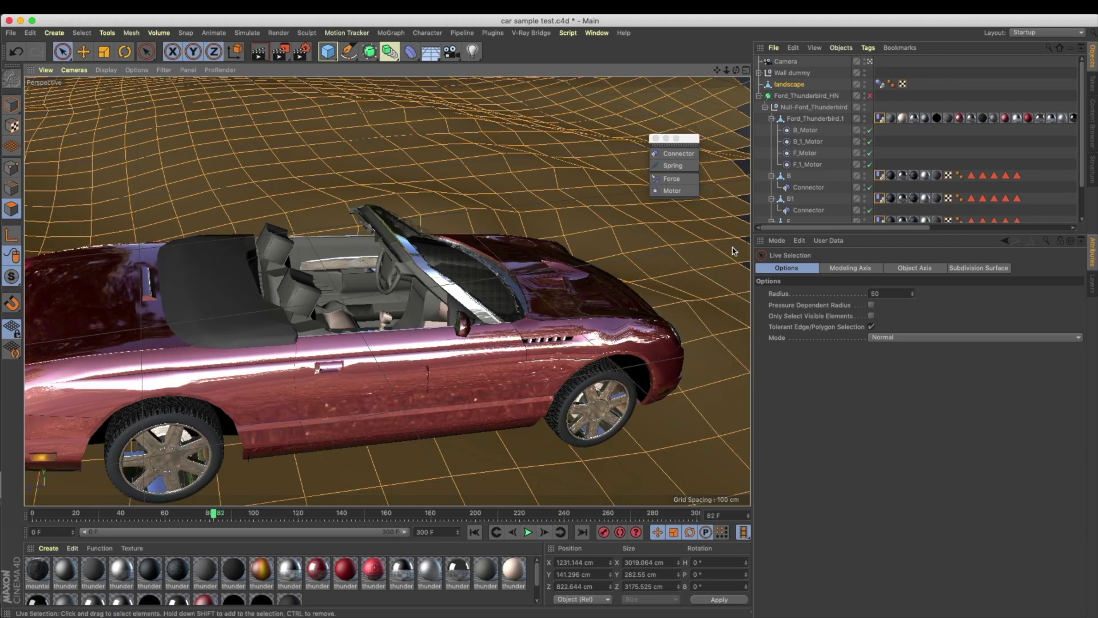
Step: Play on in short stretches to frame 103, adding missed landscape polygons in the camera view at frame 90
left_click(529, 532)
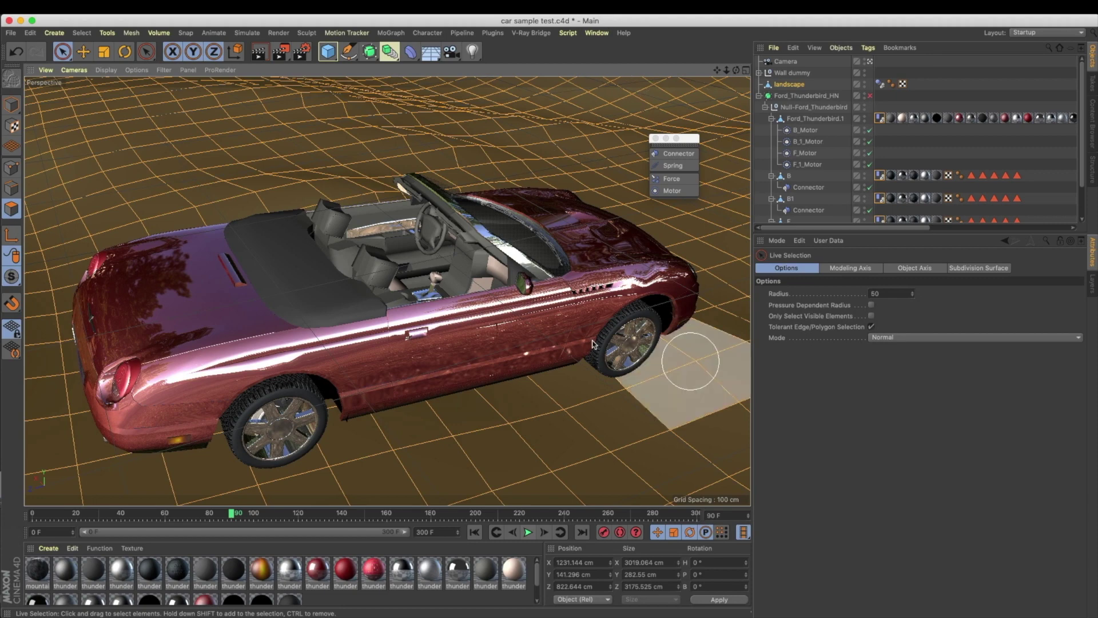
left_click(529, 533)
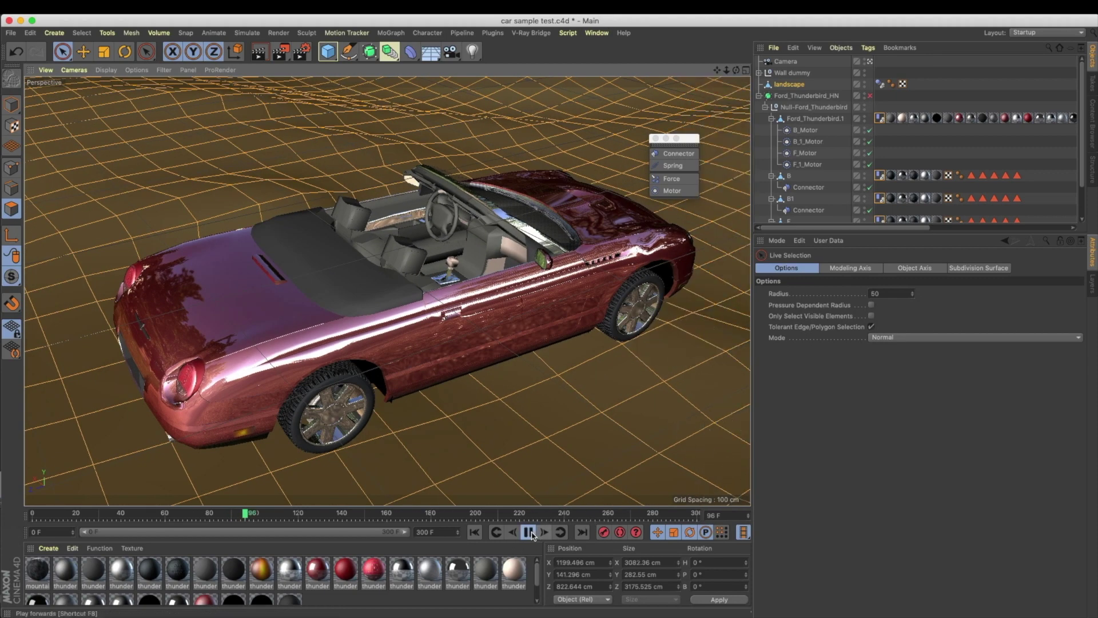
left_click(529, 533)
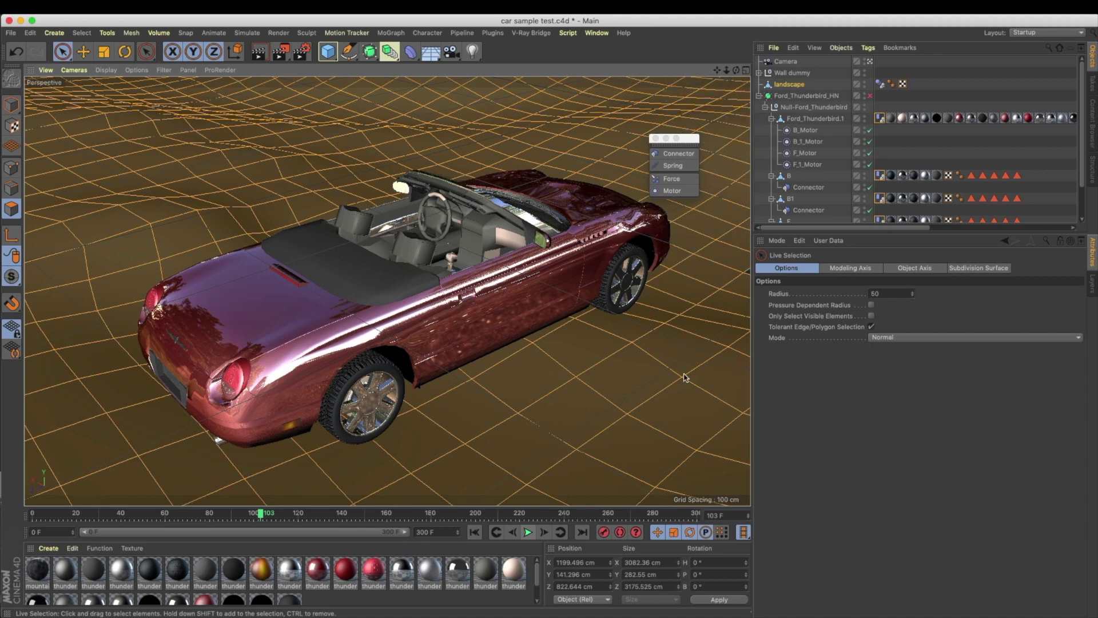
Step: Advance to frames 117 and 125, adding the unselected landscape polygons in the distant hills and beside the car to the selection
left_click(528, 533)
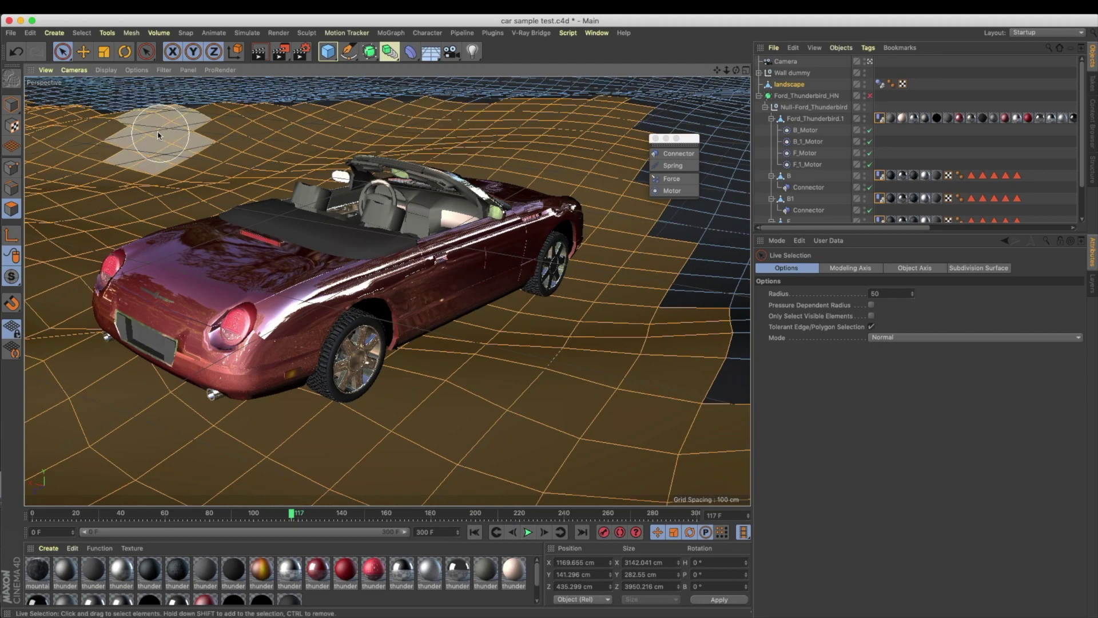
mouse_move(99, 85)
left_mouse_down()
mouse_move(627, 71)
mouse_move(757, 119)
mouse_move(680, 414)
mouse_move(782, 290)
left_mouse_up()
left_click(528, 532)
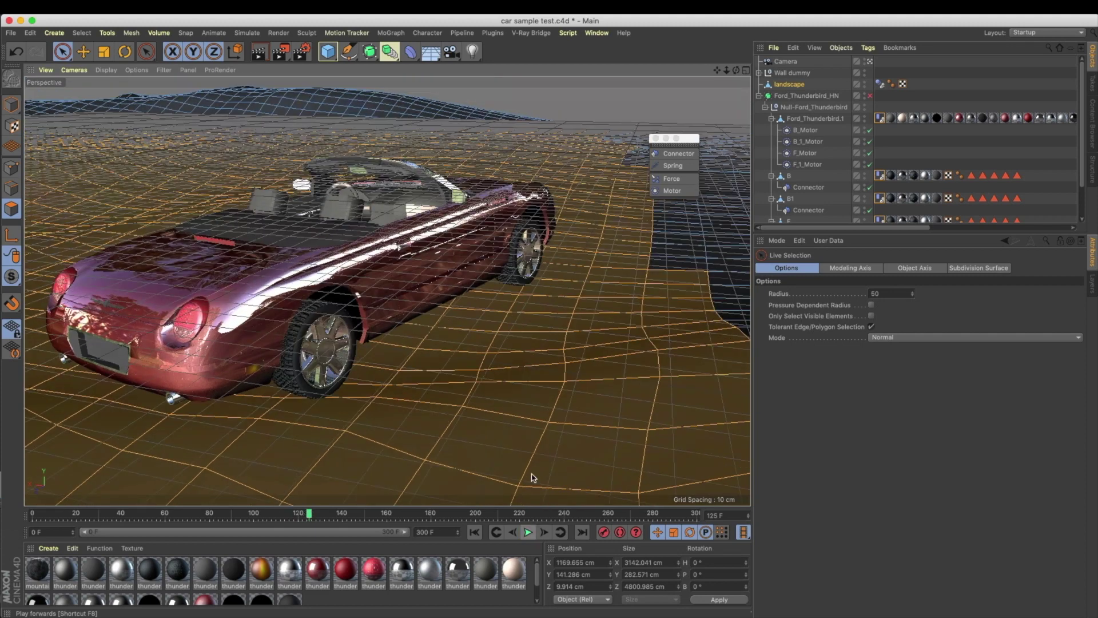
left_click_drag(340, 87, 38, 146)
left_click_drag(678, 78, 597, 159)
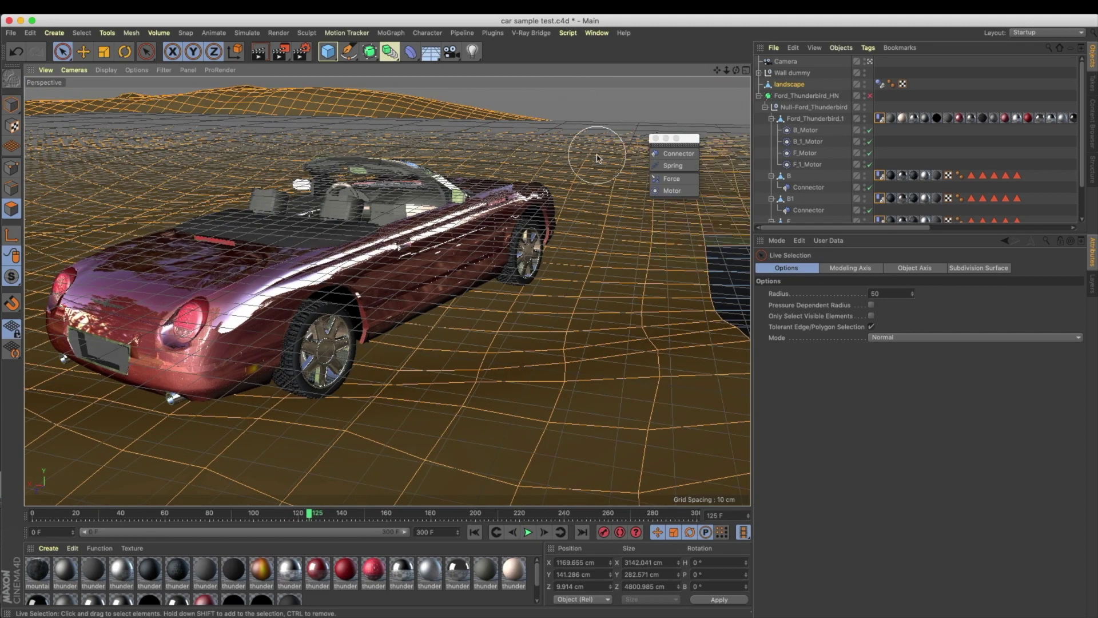
left_click_drag(255, 266, 635, 430)
mouse_move(647, 182)
left_mouse_down("shift")
mouse_move(763, 313)
mouse_move(756, 382)
left_mouse_up("shift")
Step: Play on from frame 125 to 188 in stretches, painting over missed landscape polygons, including the foreground patch at frame 180
left_click(528, 533)
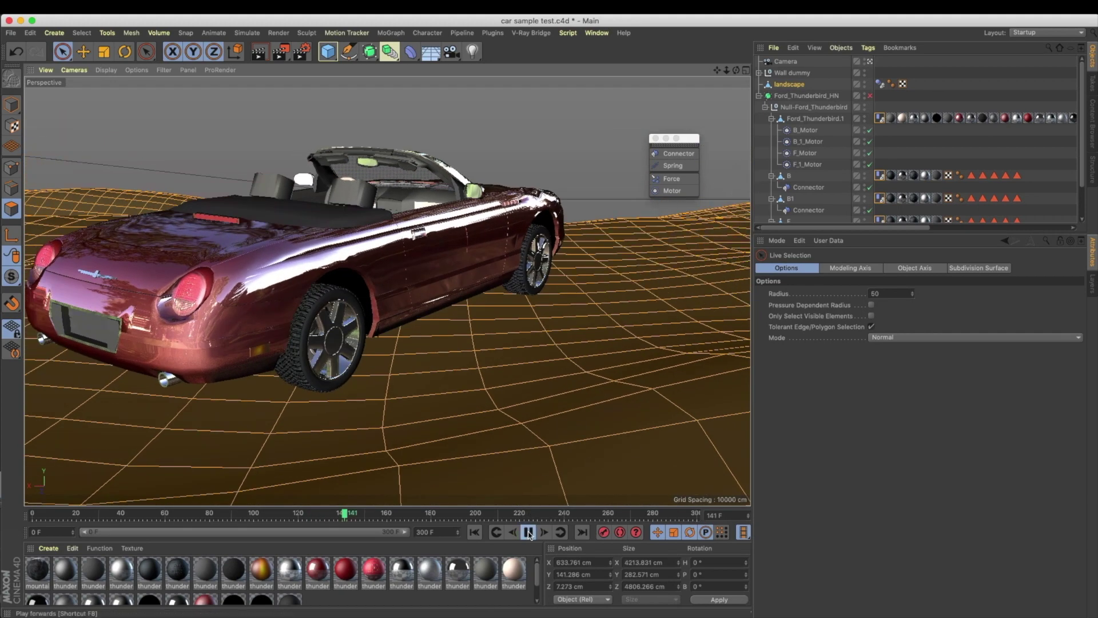
left_click_drag(746, 236, 735, 253, "shift")
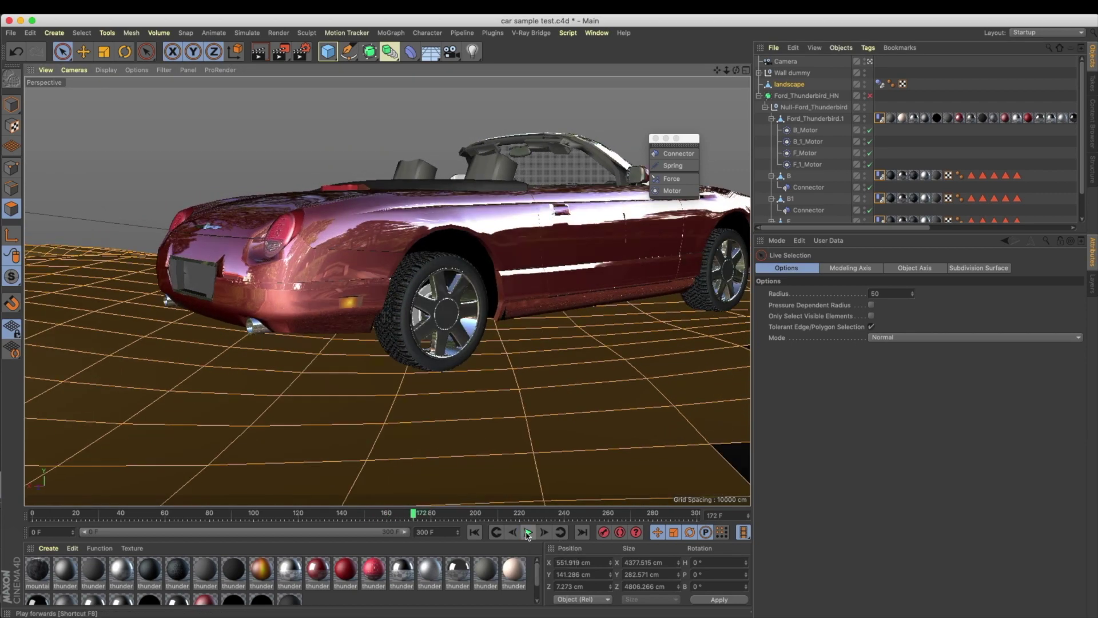
left_click(526, 533)
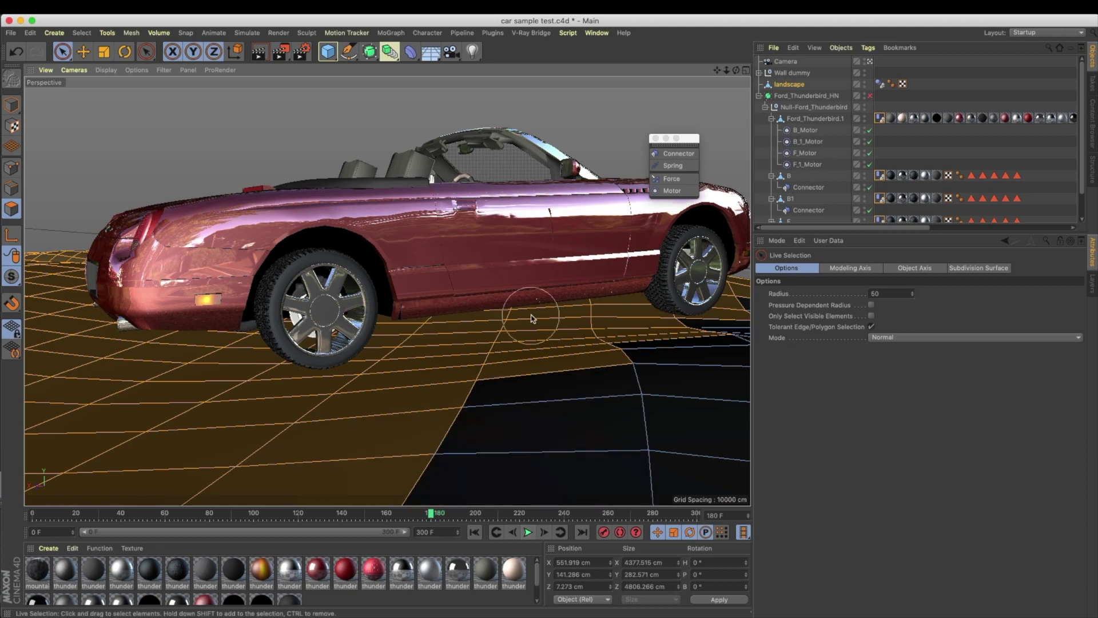
left_click(528, 533)
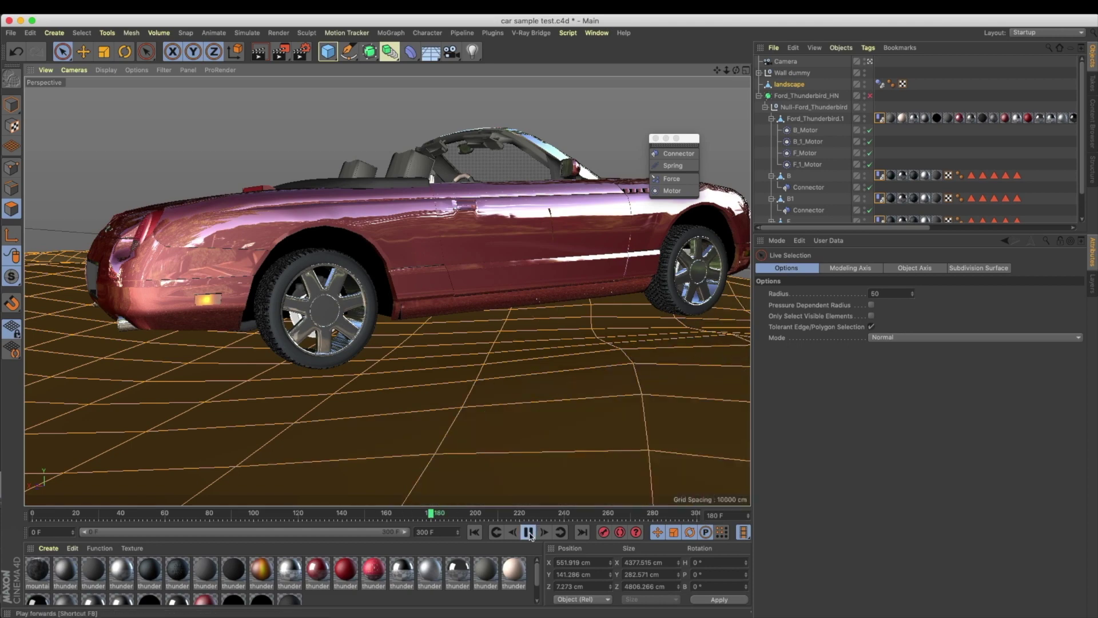
left_click(528, 533)
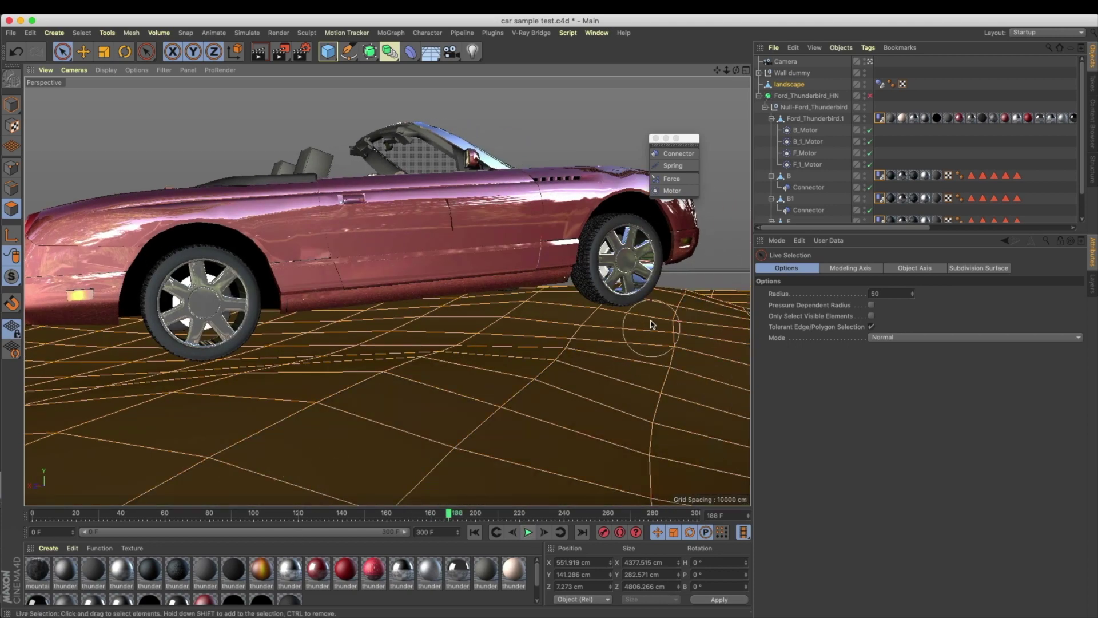
Step: Play on from frame 188 to 228 in short stretches, adding the missed foreground landscape polygons at frames 207 and 216
left_click(528, 532)
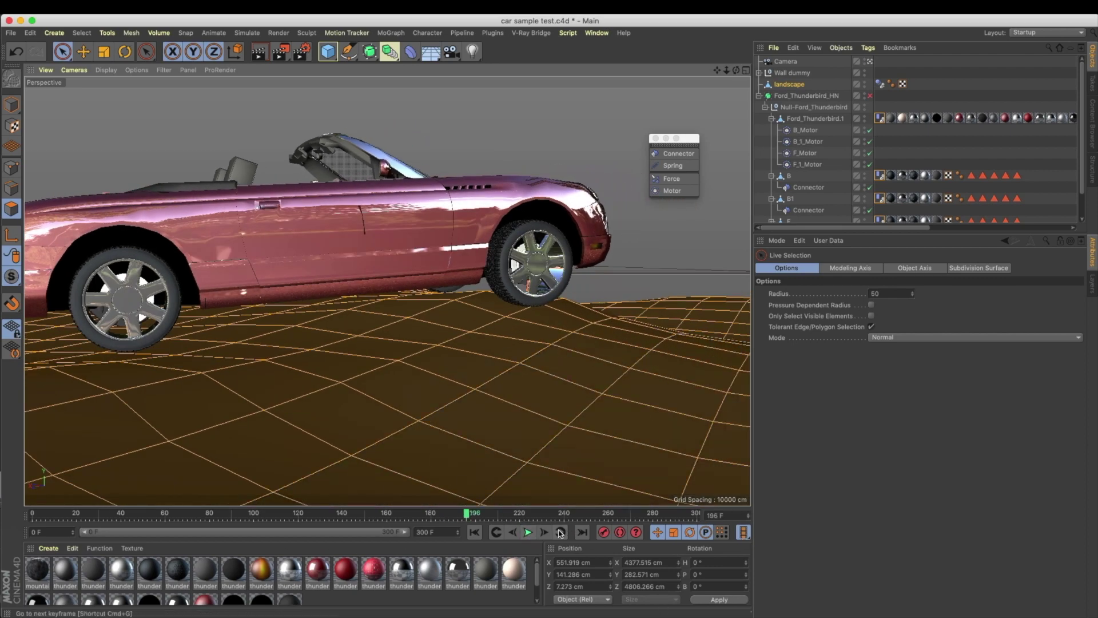
left_click(529, 533)
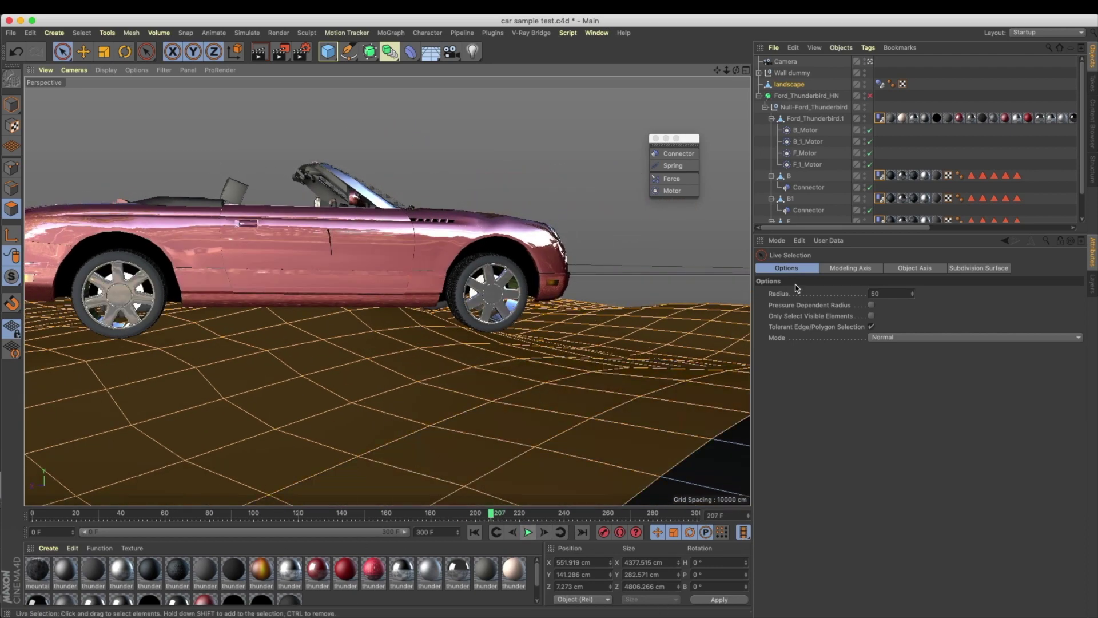
left_click(529, 533)
left_click(528, 533)
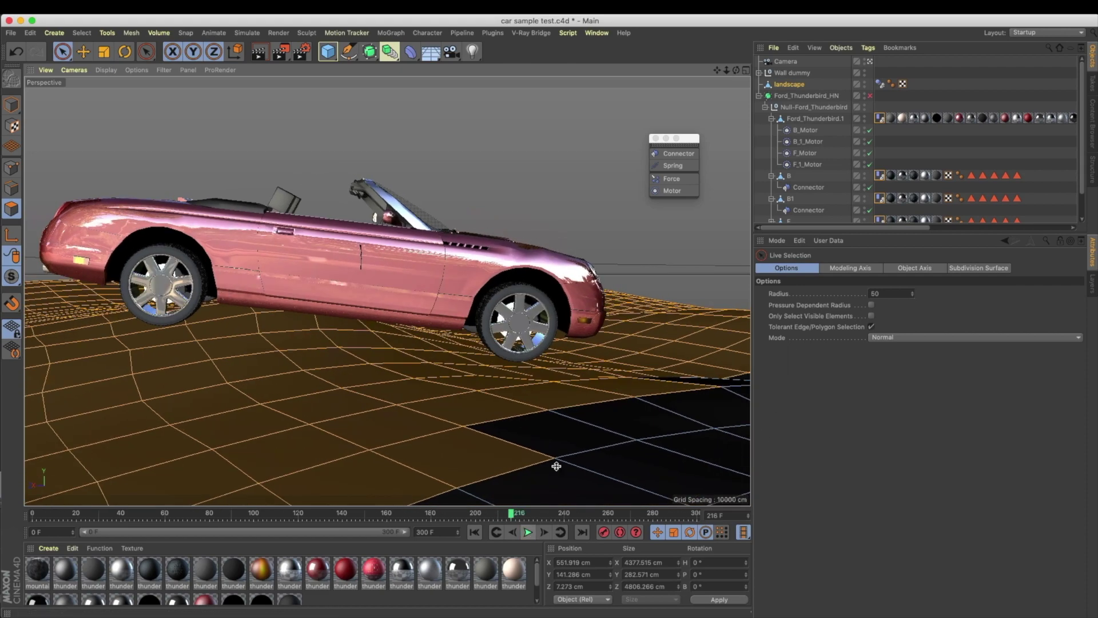
left_click(528, 532)
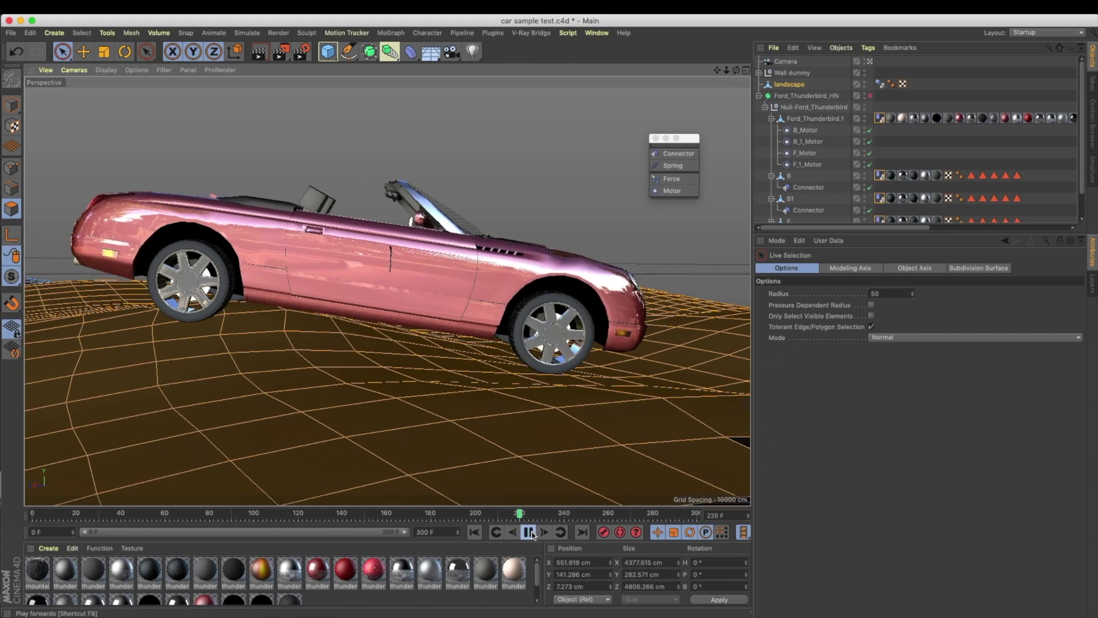
left_click(528, 532)
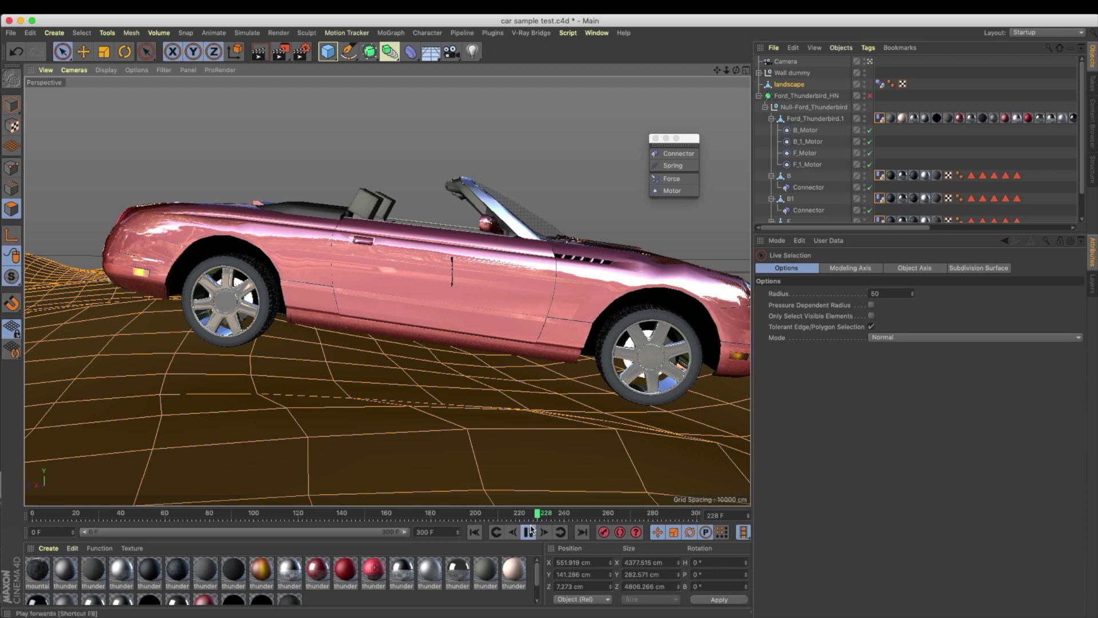
Step: Continue playback from frame 228 to 266, painting over missed landscape polygons at frames 243 and 251
left_click(528, 533)
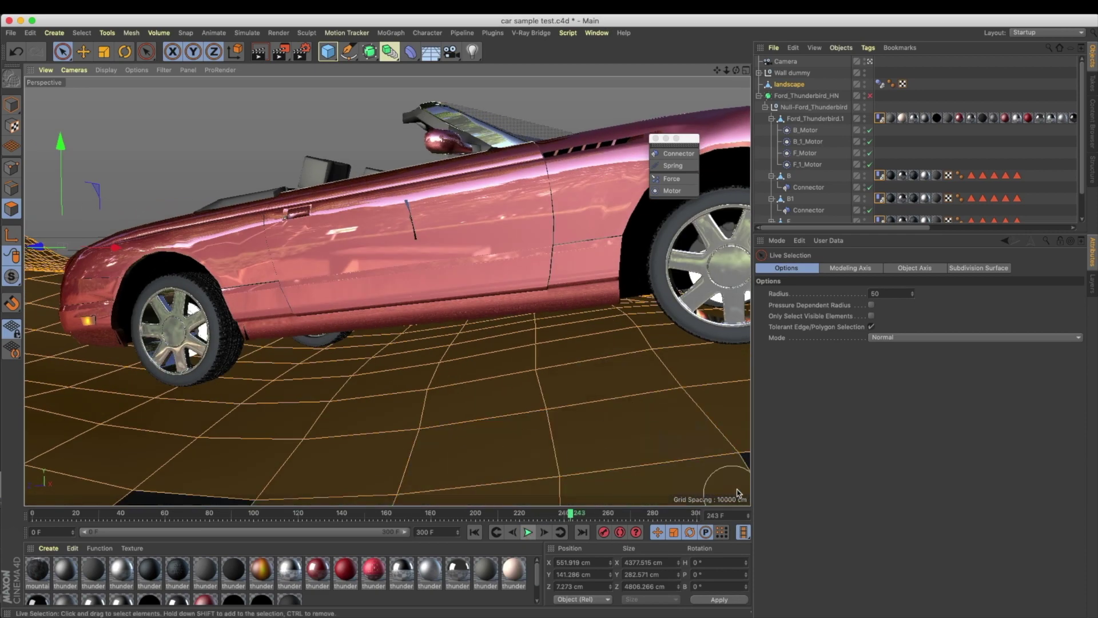
left_click(529, 533)
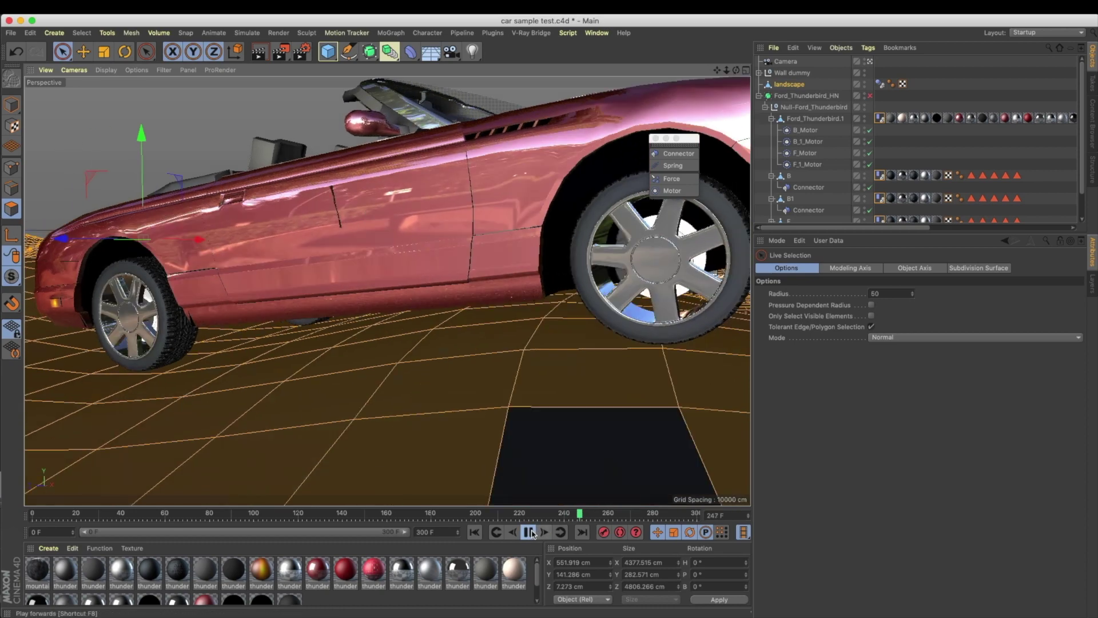
left_click(530, 533)
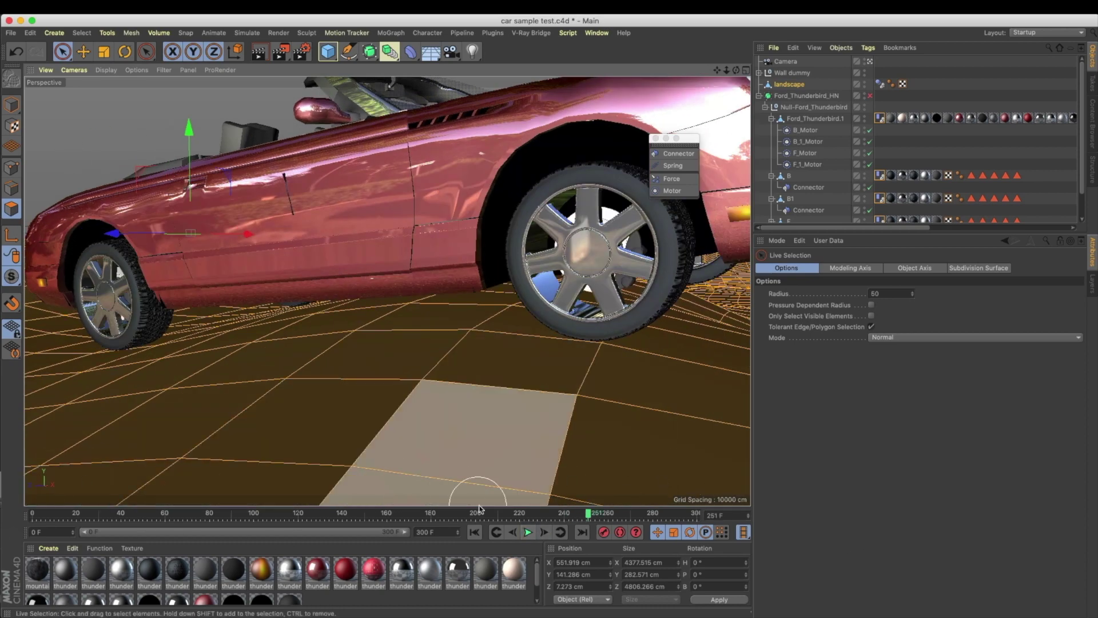
left_click(527, 533)
left_click(528, 533)
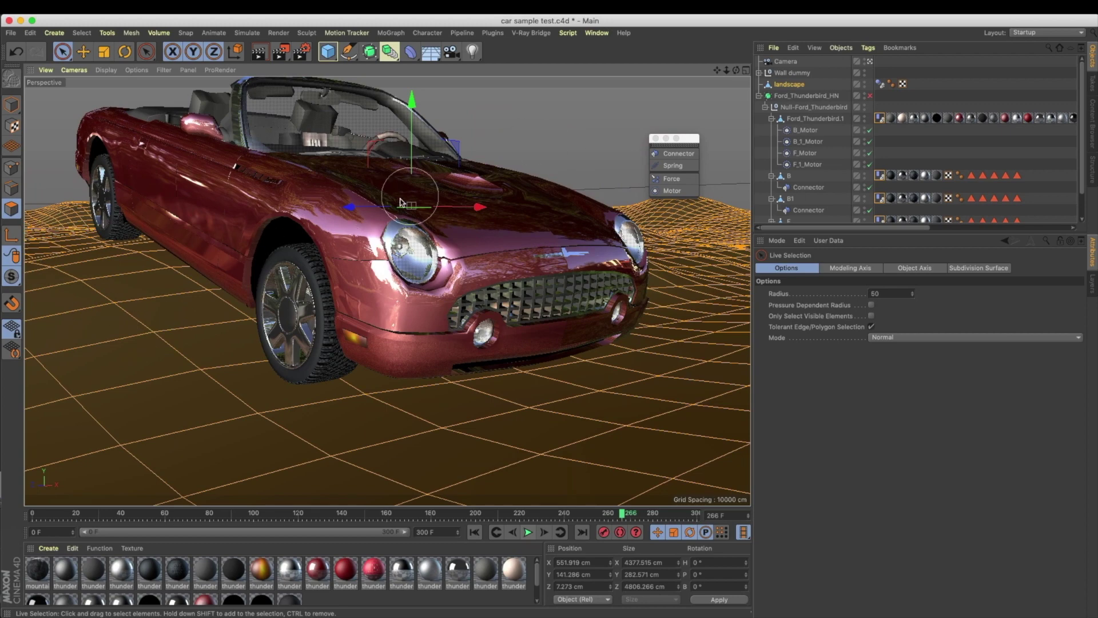
Step: Continue playback from frame 266 to 288, adding the unselected background landscape polygons behind the car at frame 271
left_click(527, 532)
left_click(527, 532)
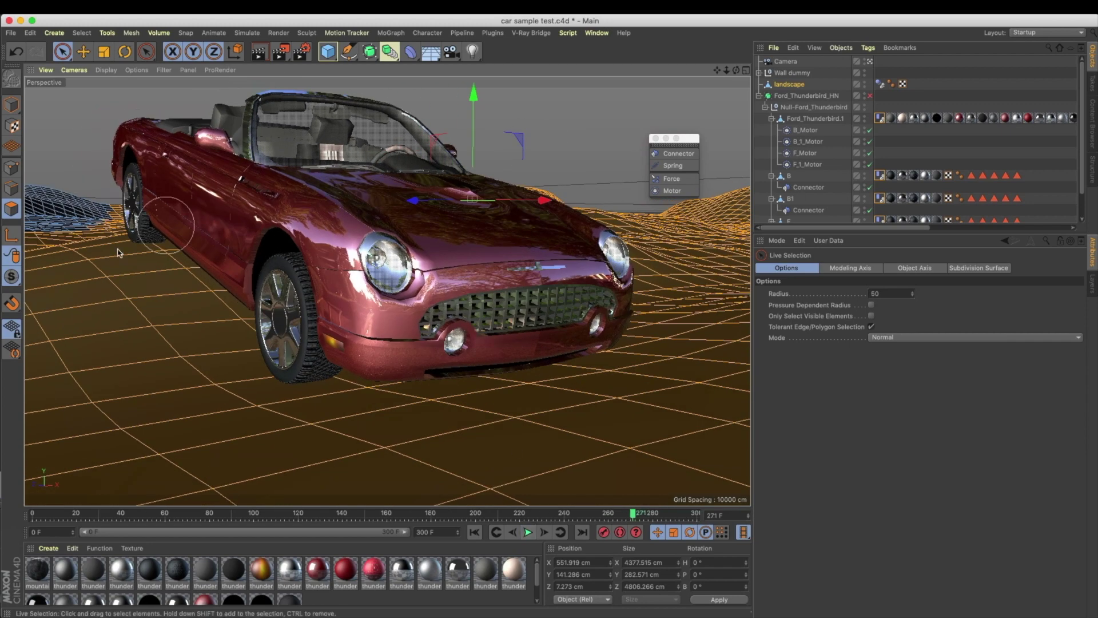
left_click(529, 533)
left_click(529, 532)
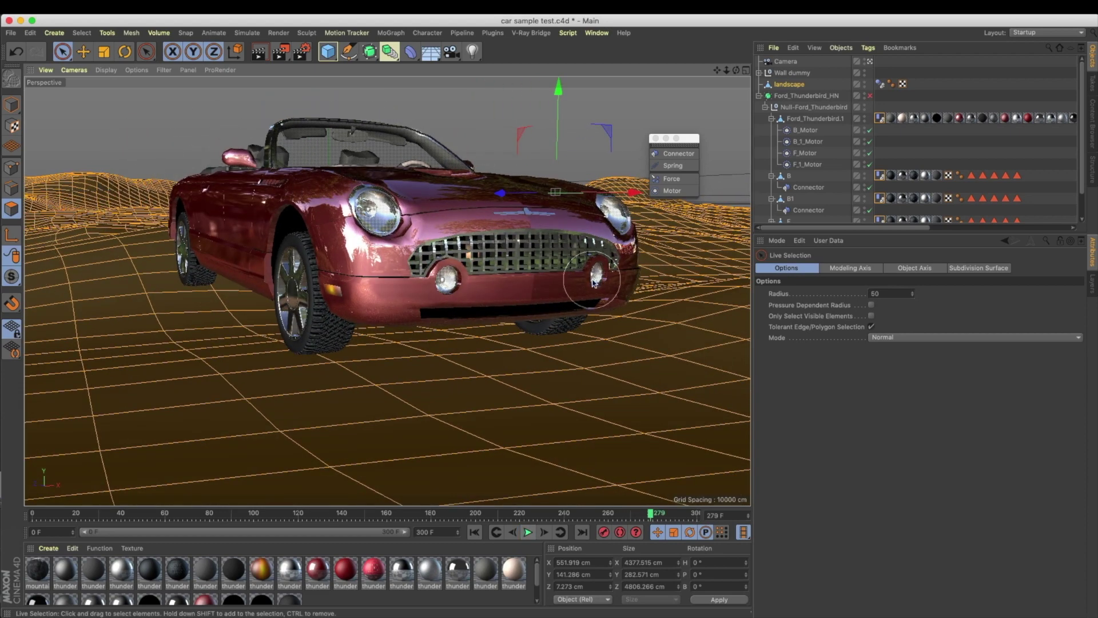
left_click(527, 533)
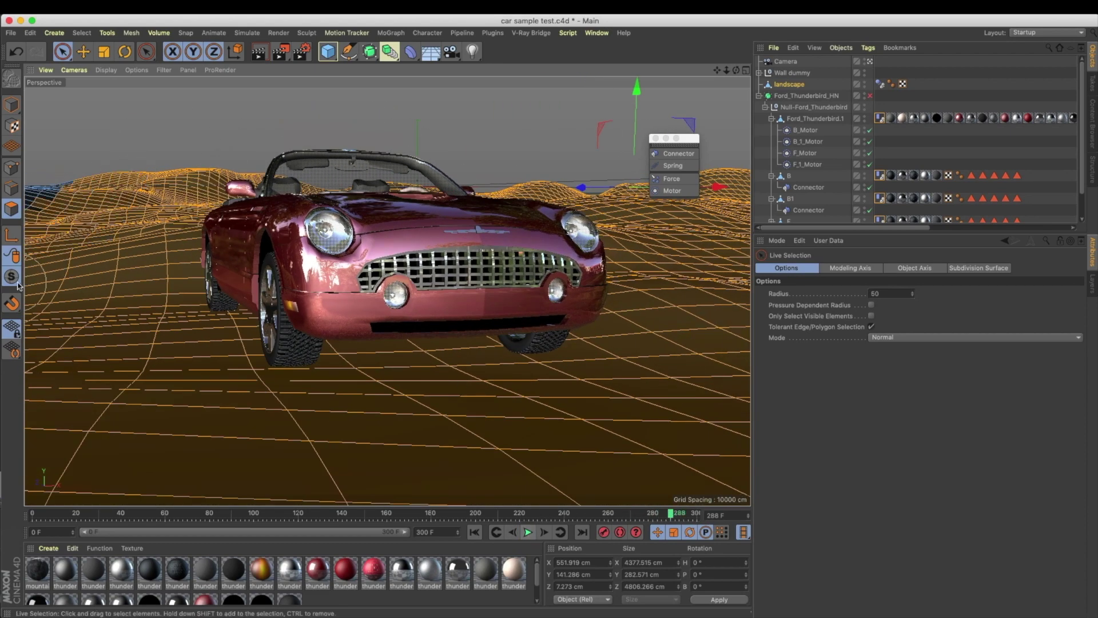
Step: Add the missed background polygons at frame 296, and replay the whole animation to check the landscape selection
left_click(528, 533)
left_click(529, 534)
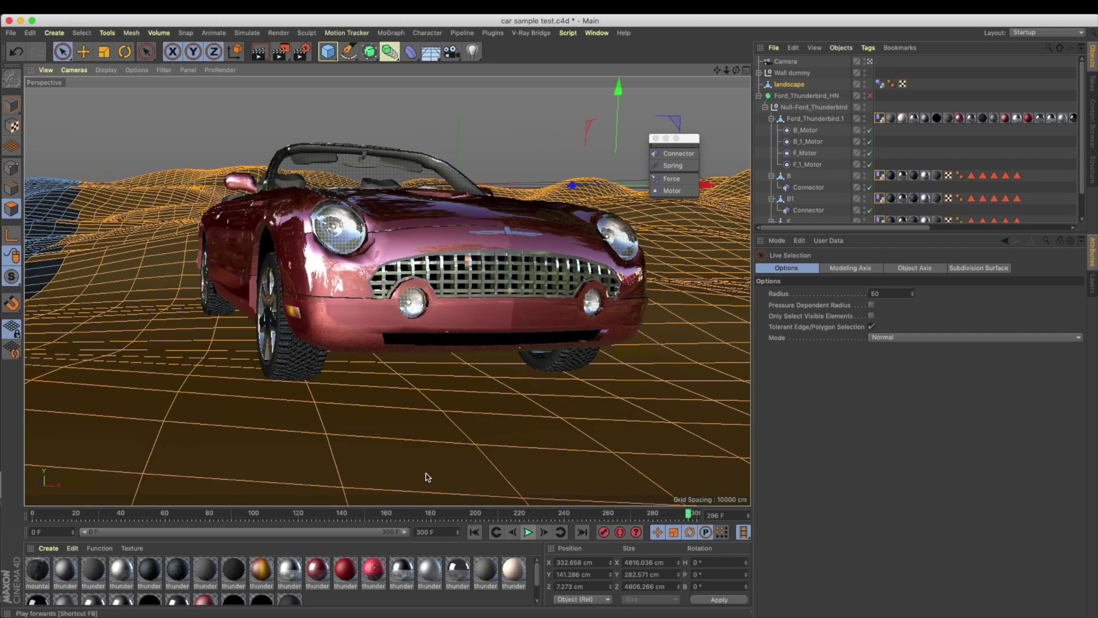
left_click(528, 533)
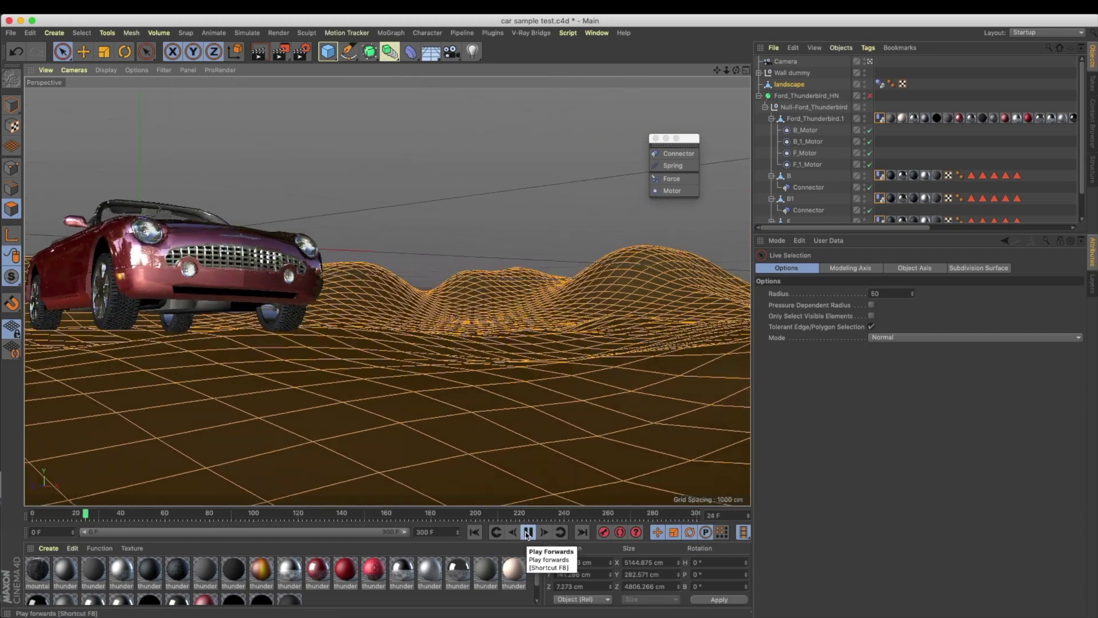
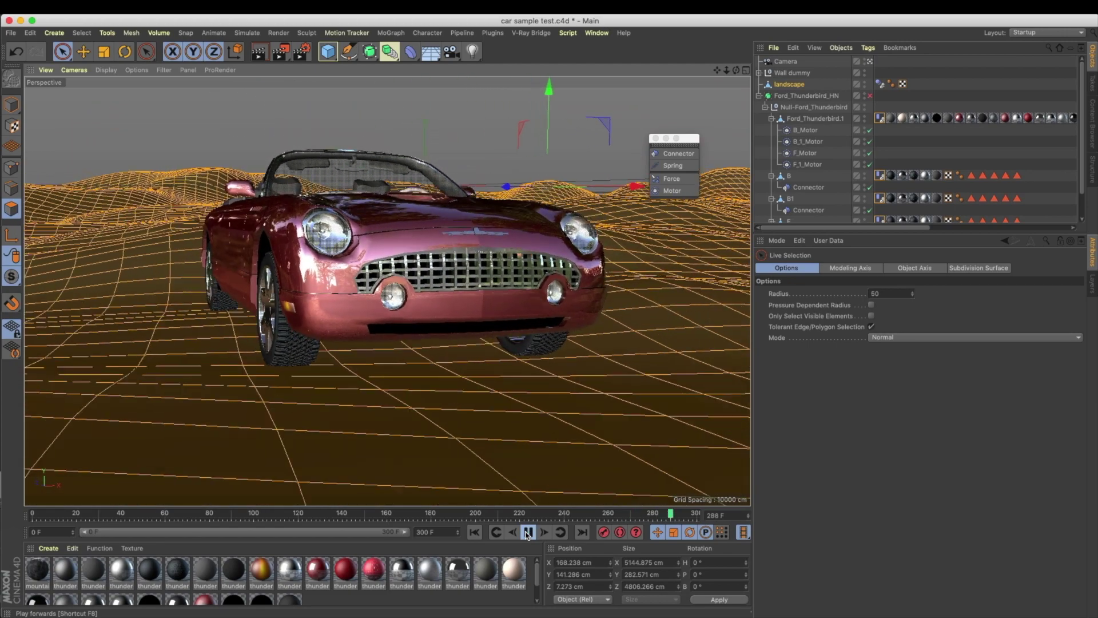
left_click(527, 534)
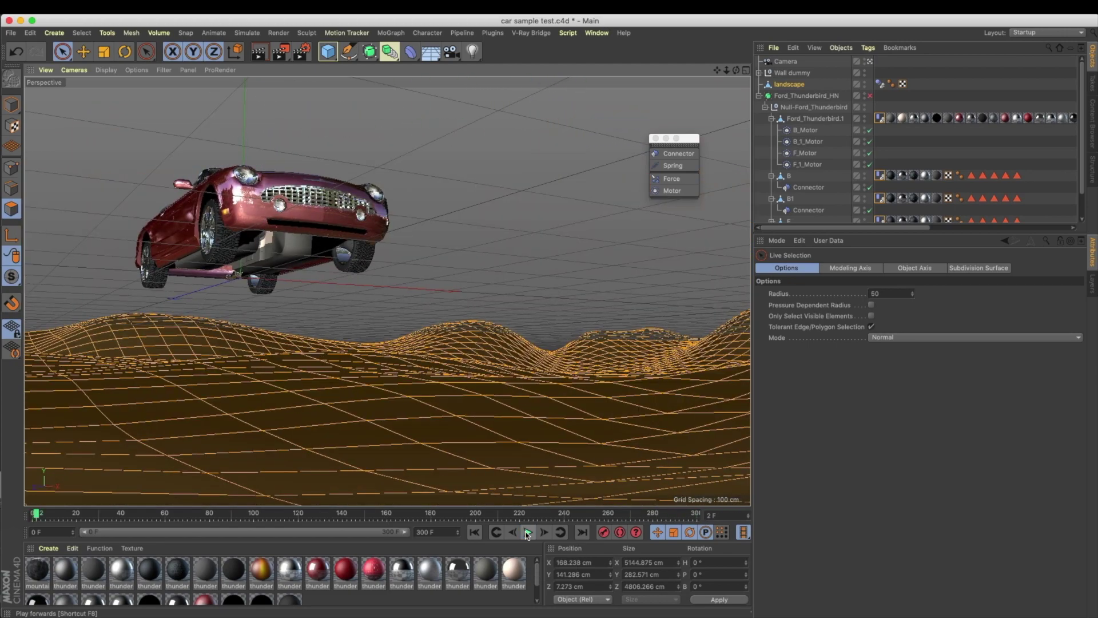
Step: Show the landscape in the top view and store the selected polygons as a Polygon Selection tag
middle_click(565, 218)
middle_click(559, 211)
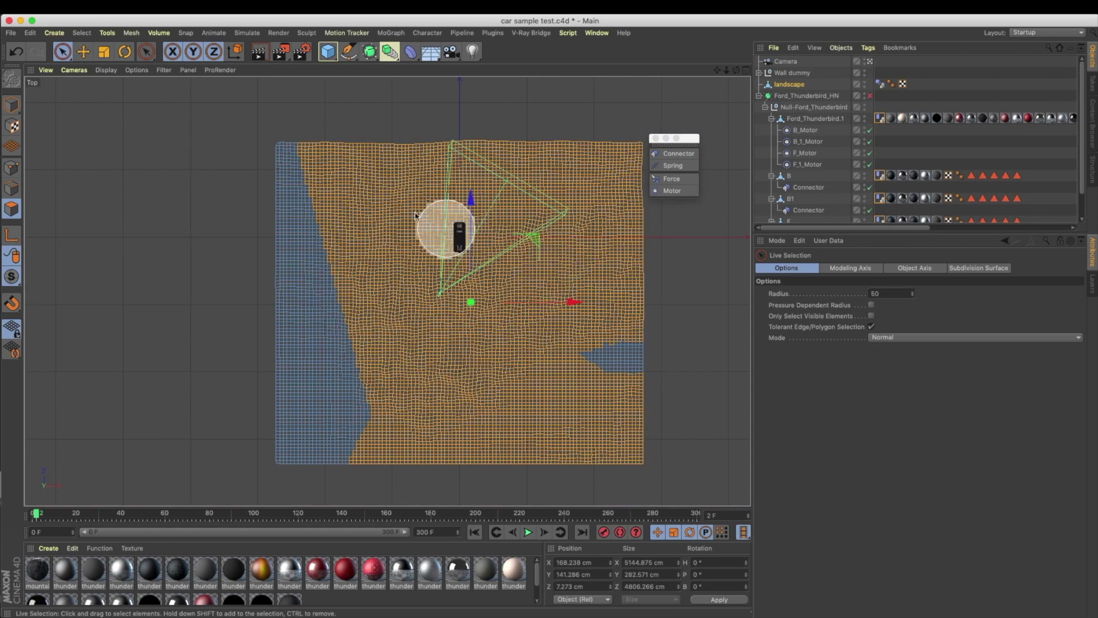
left_click(54, 35)
left_click(105, 335)
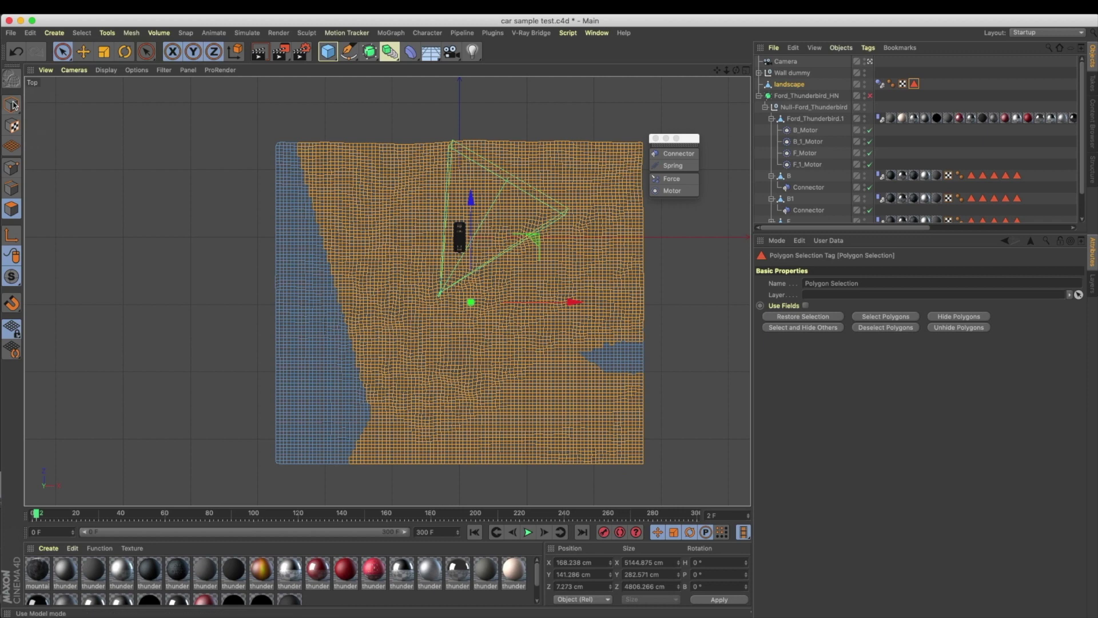
Step: Switch to Model mode with the Move tool, return to the maximized camera view and save the scene
left_click(11, 104)
left_click(84, 52)
middle_click(131, 146)
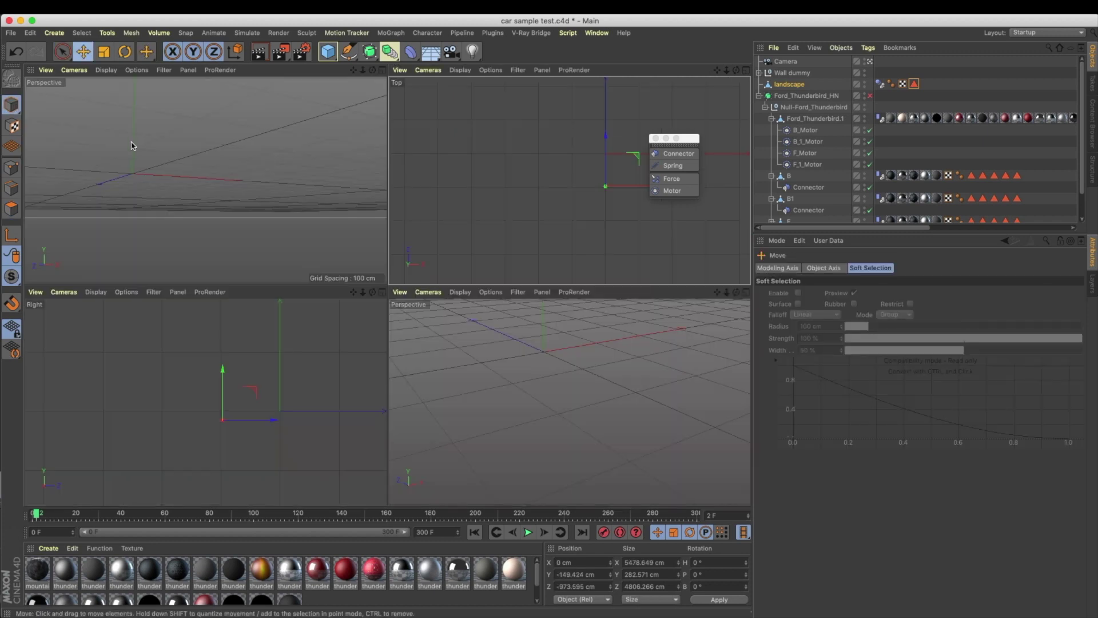
middle_click(254, 211)
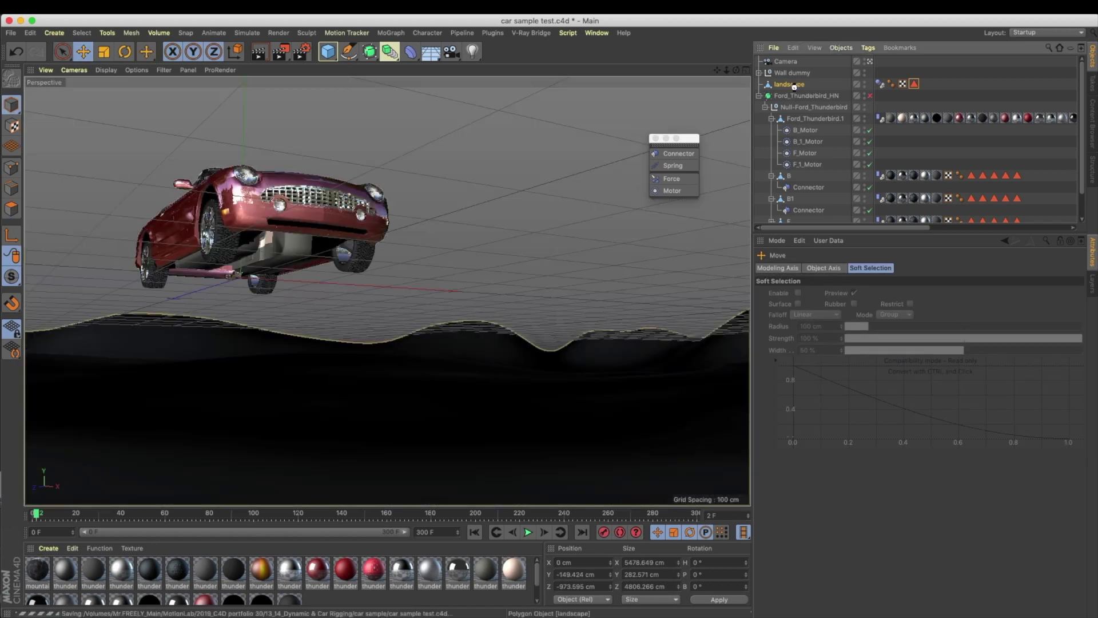
Step: Add a Hair object to the landscape's stored polygon selection
left_click(798, 84)
left_click(279, 32)
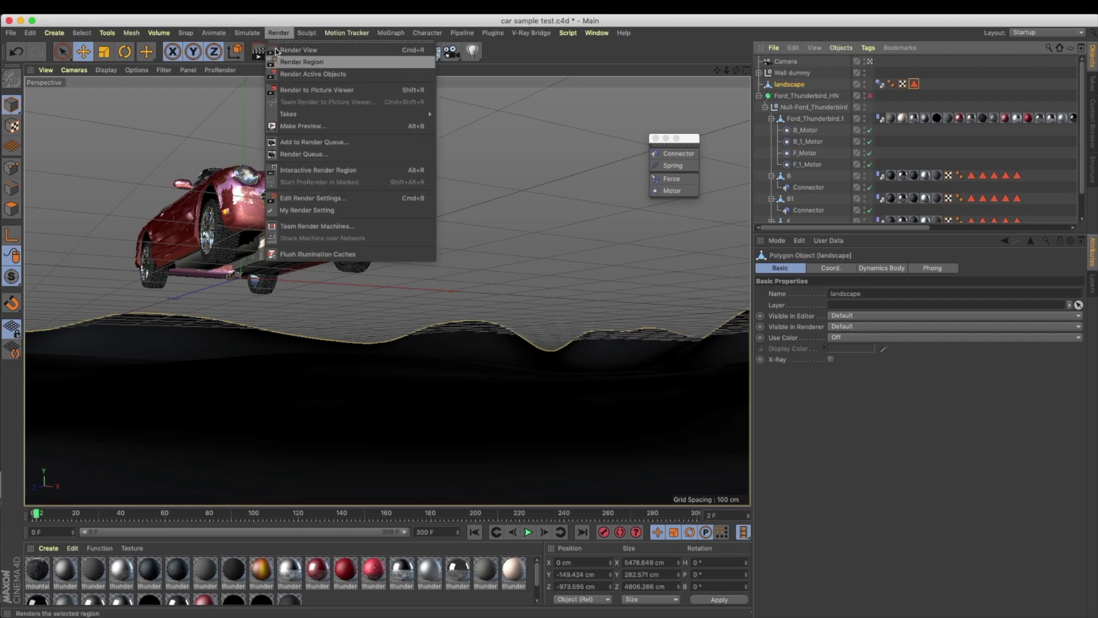
mouse_move(247, 33)
mouse_move(284, 120)
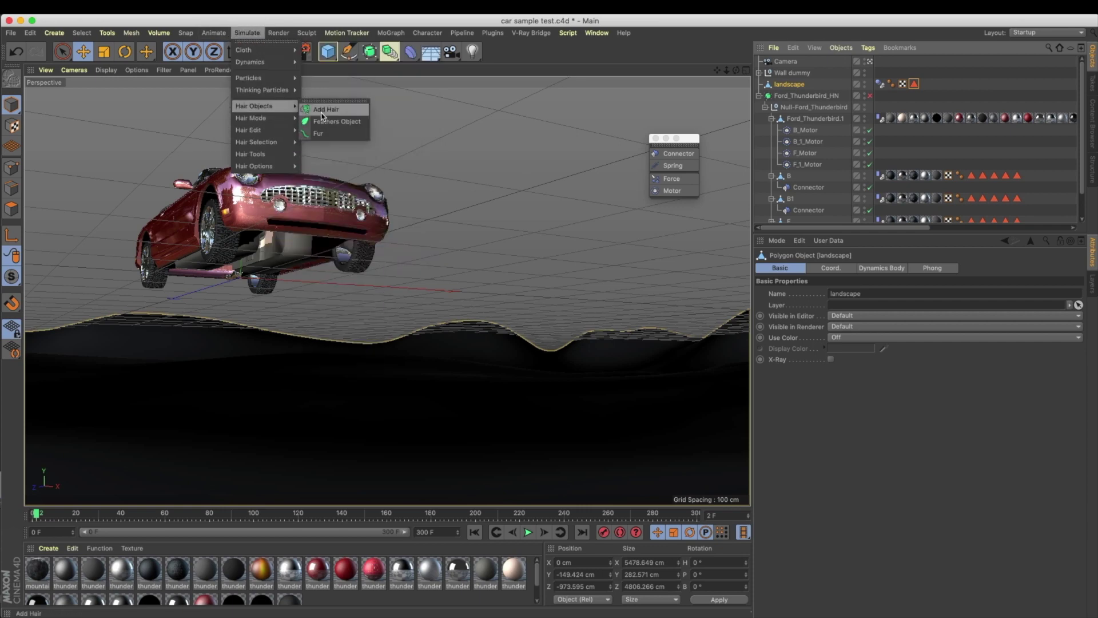
left_click(323, 109)
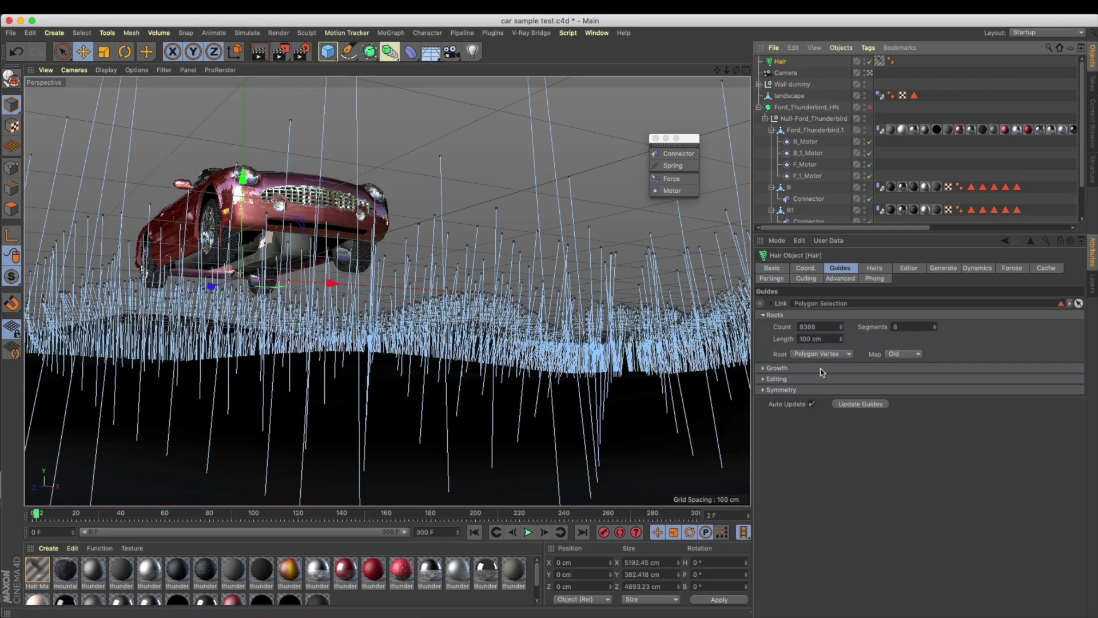
Step: Expand the hair guide settings, and rename the landscape's selection tag "hair Polygon Selection"
left_click(780, 389)
left_click(807, 379)
left_click(808, 368)
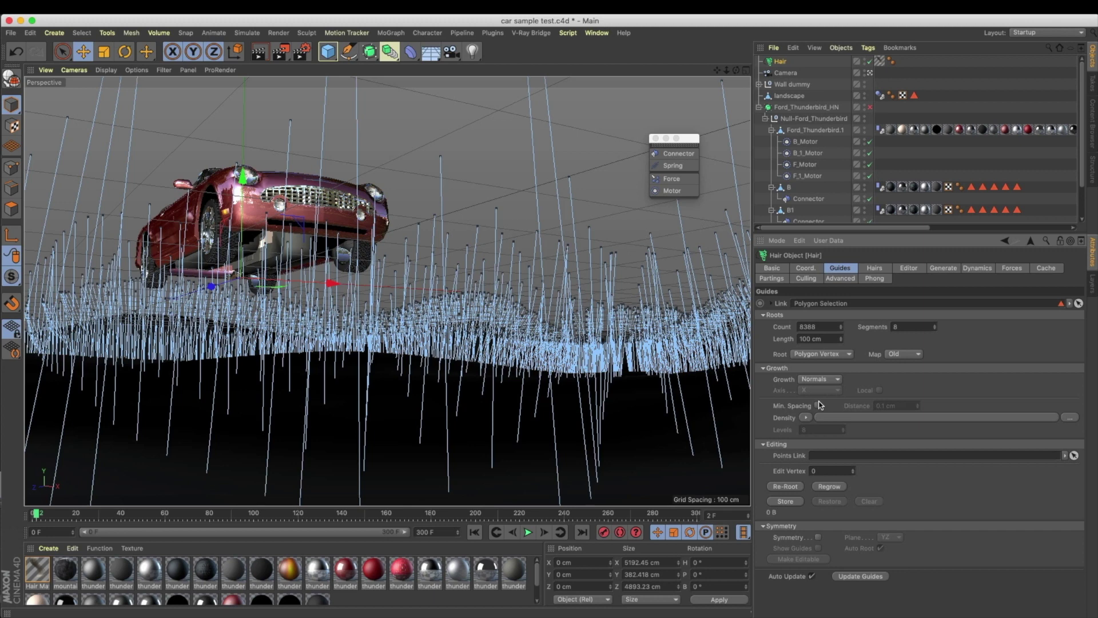
left_click(918, 97)
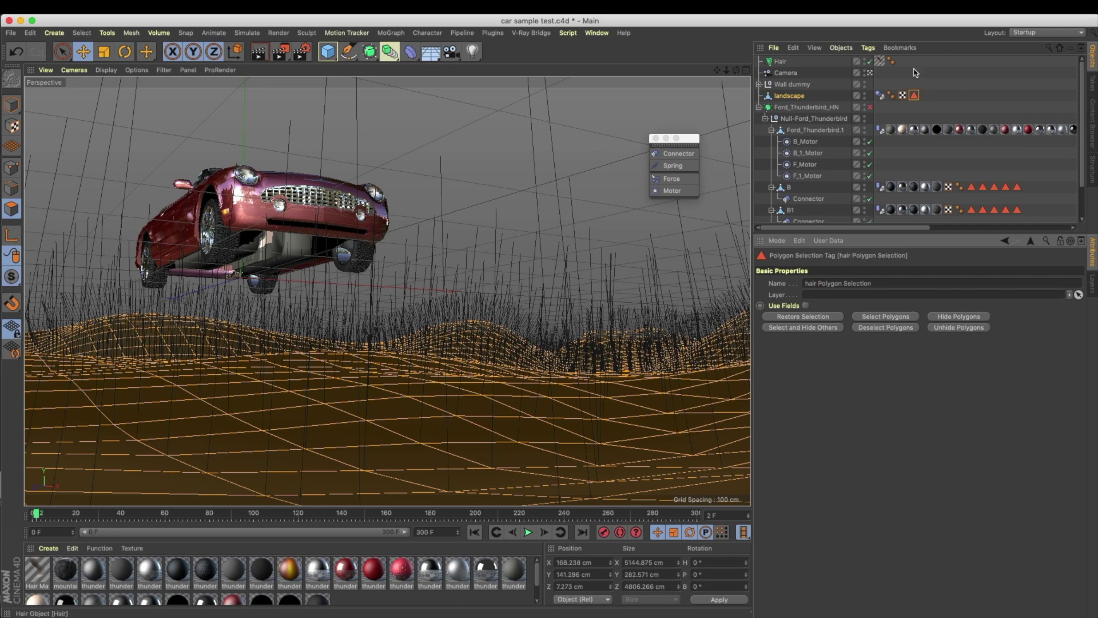
left_click(932, 70)
left_click(782, 62)
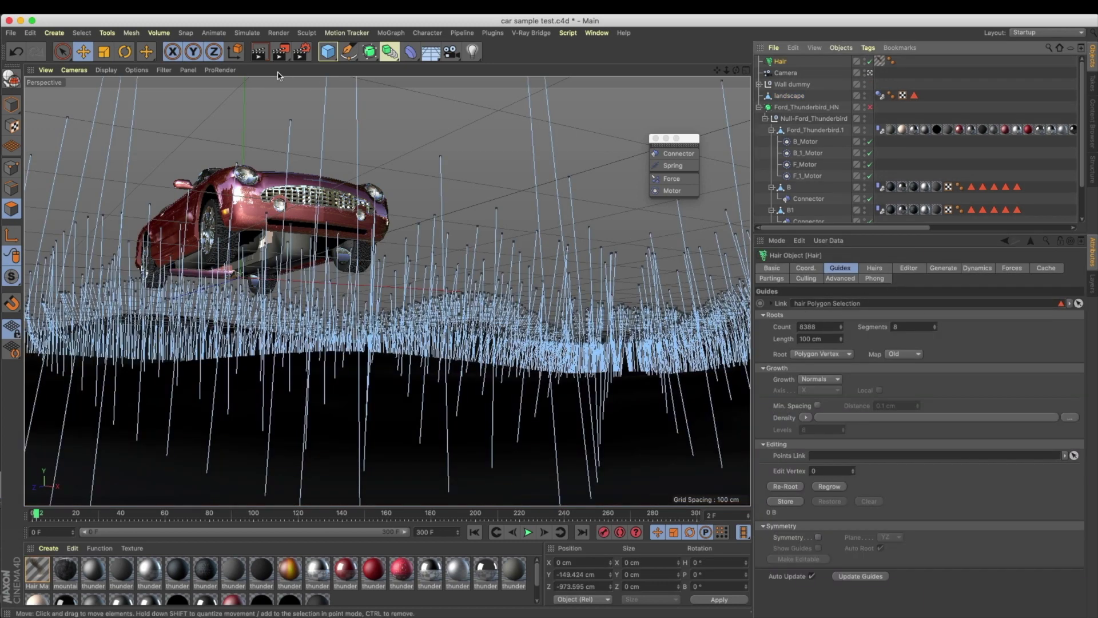
Step: Test-render the view and shorten the hair guides to 14 cm
left_click(259, 51)
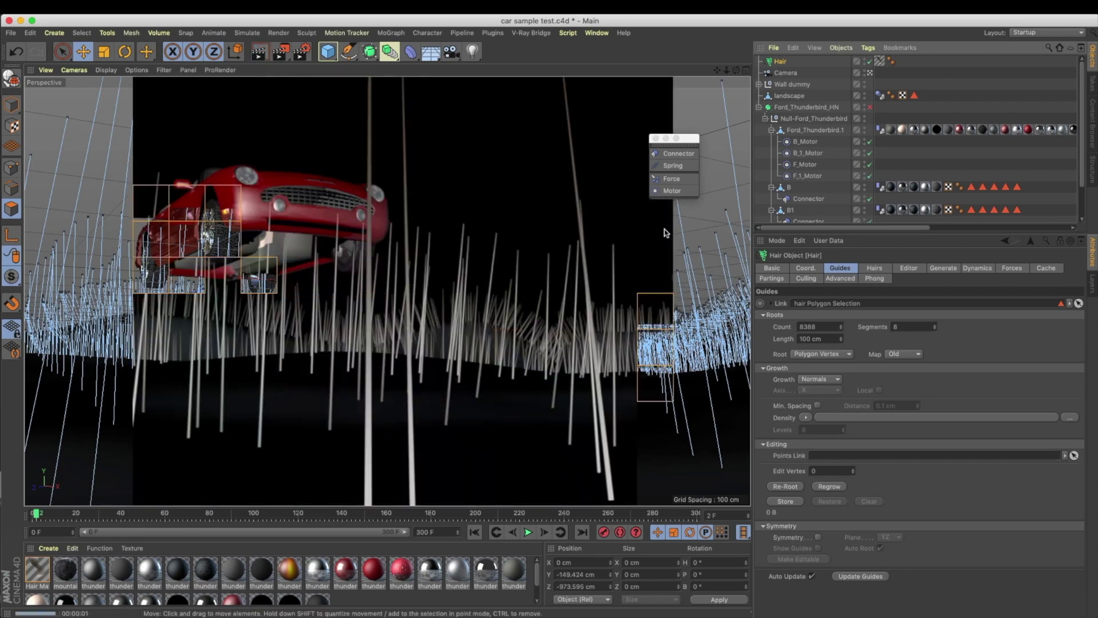
mouse_move(841, 339)
left_mouse_down()
mouse_move(841, 403)
mouse_move(842, 333)
left_mouse_up()
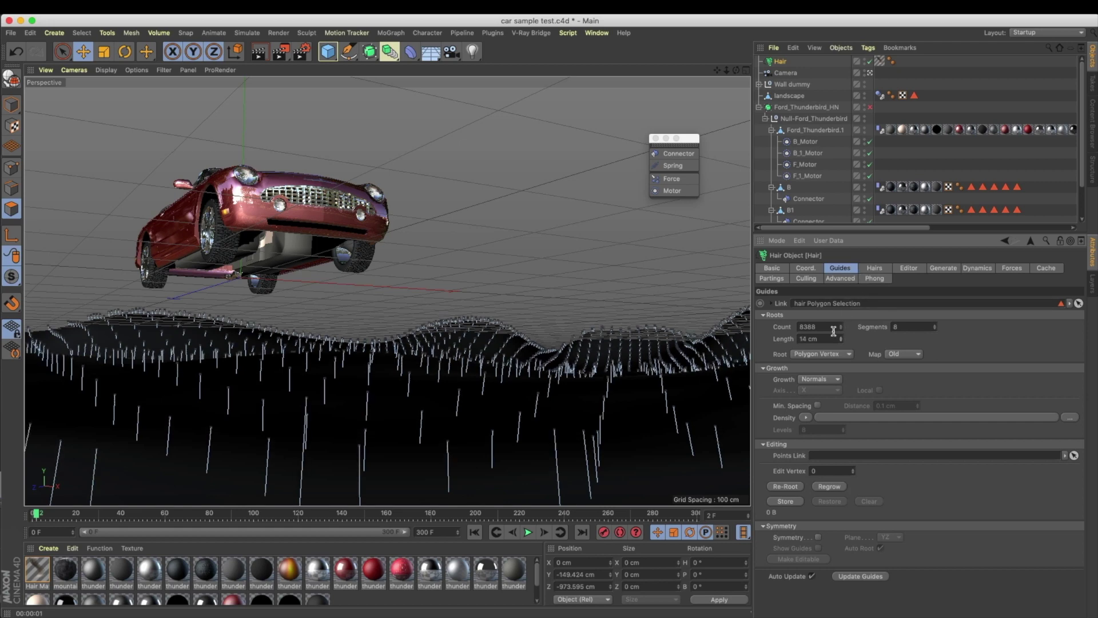
left_click(874, 268)
left_click(776, 316)
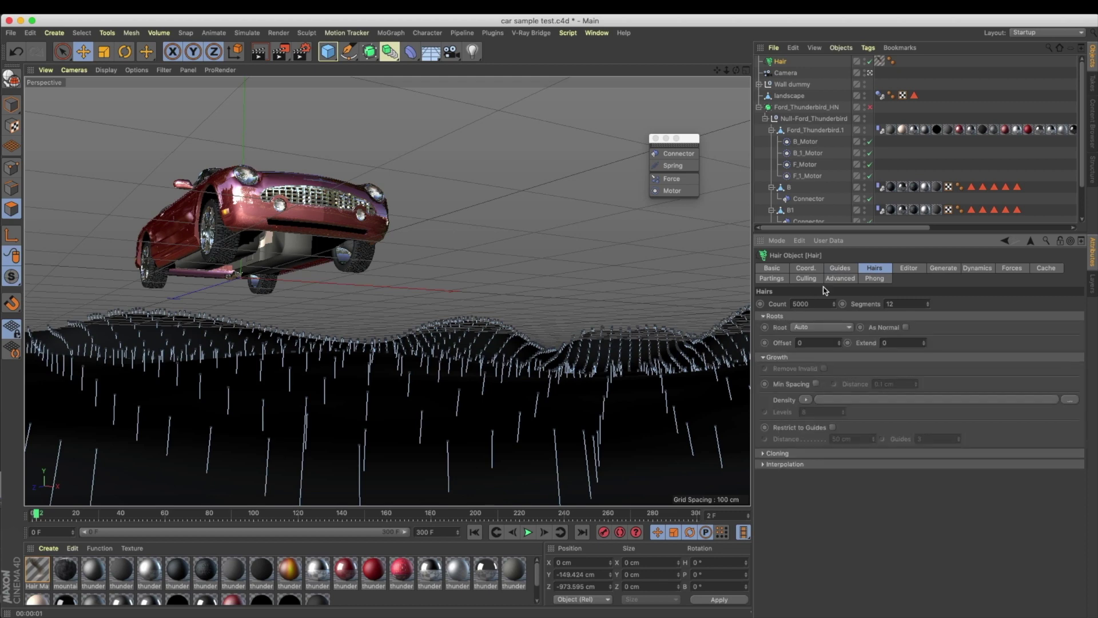
left_click(840, 269)
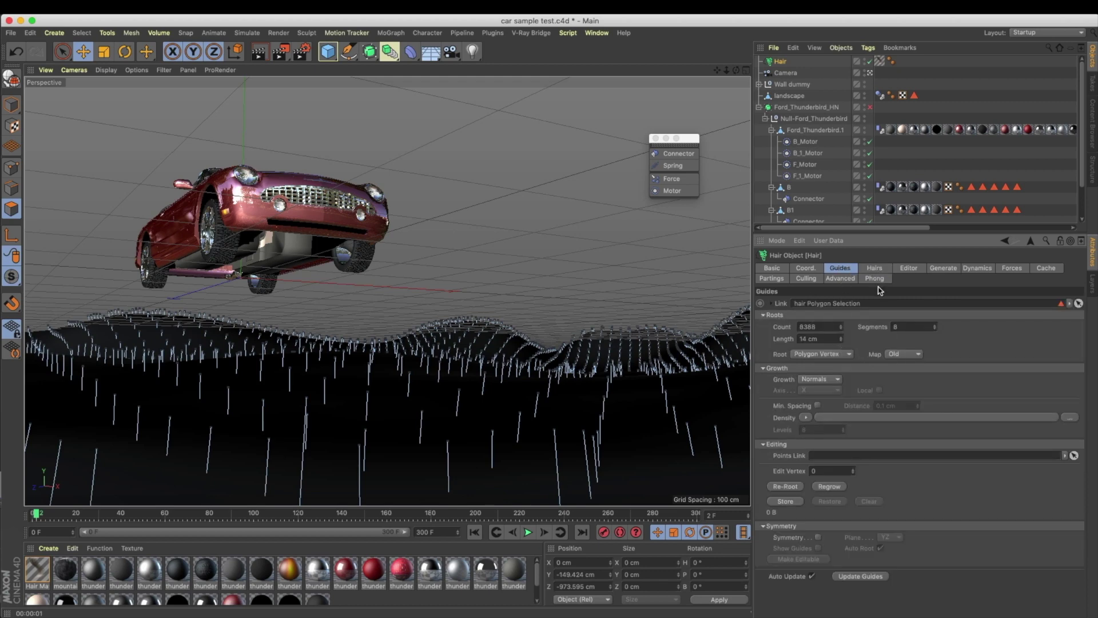
Step: Set the hair count to 50000, and replay the animation from the first frame to check how the hairs behave
left_click(875, 269)
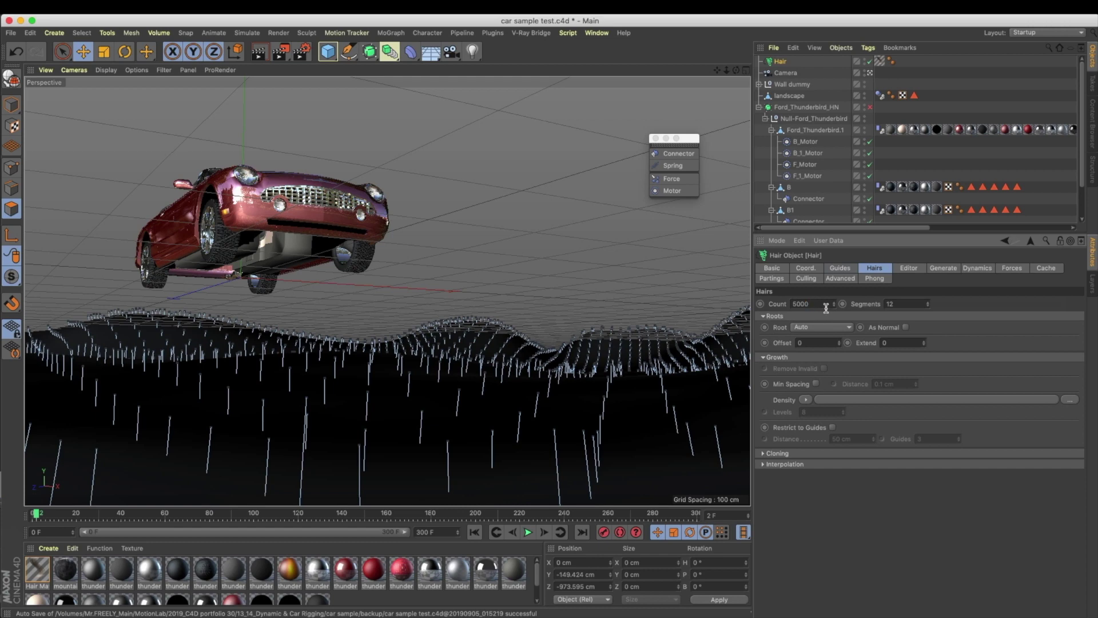
left_click(474, 532)
left_click(527, 533)
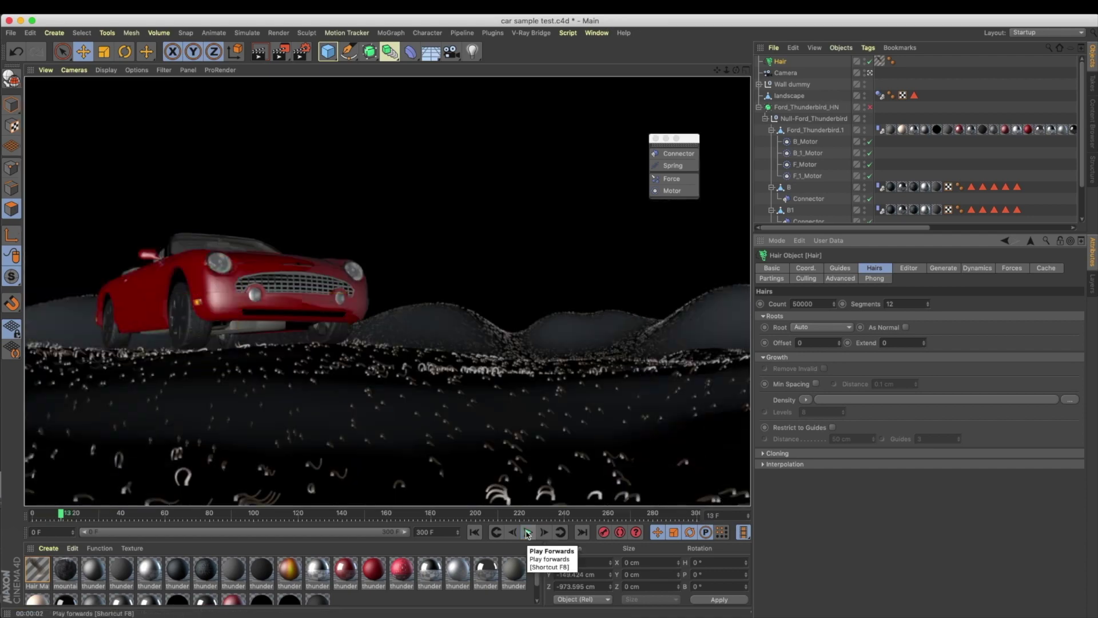
left_click(527, 534)
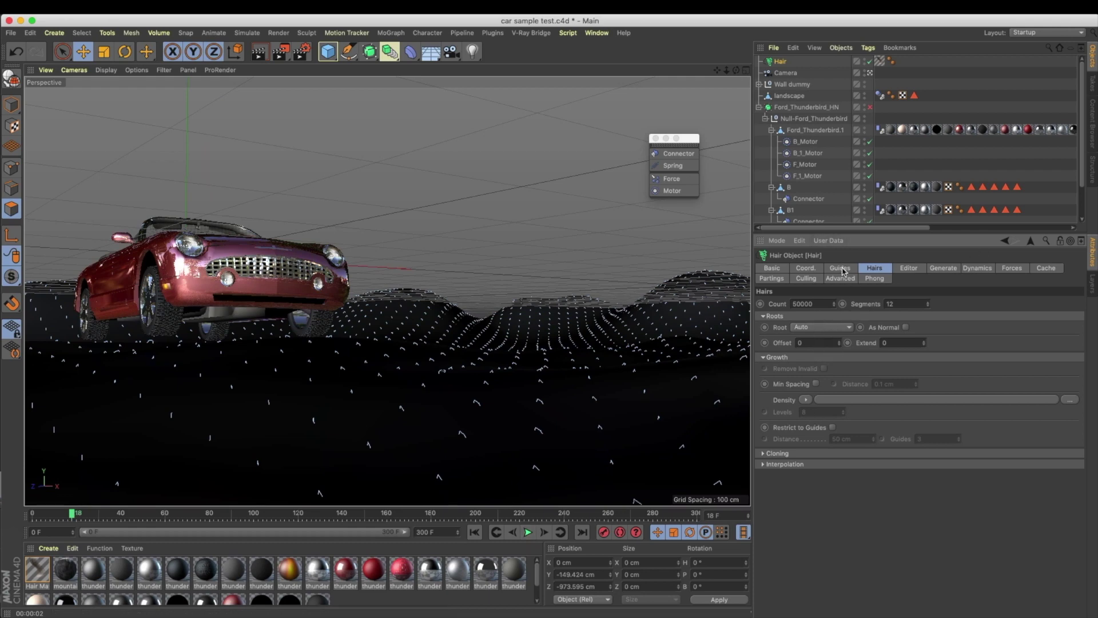
left_click(474, 532)
left_click(529, 532)
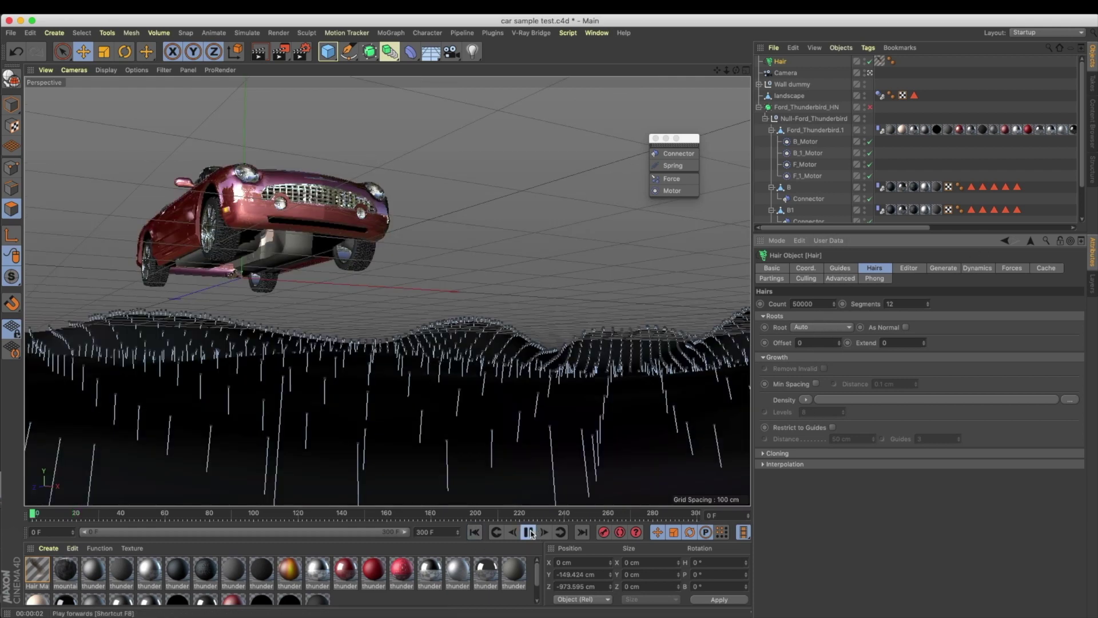
left_click(529, 533)
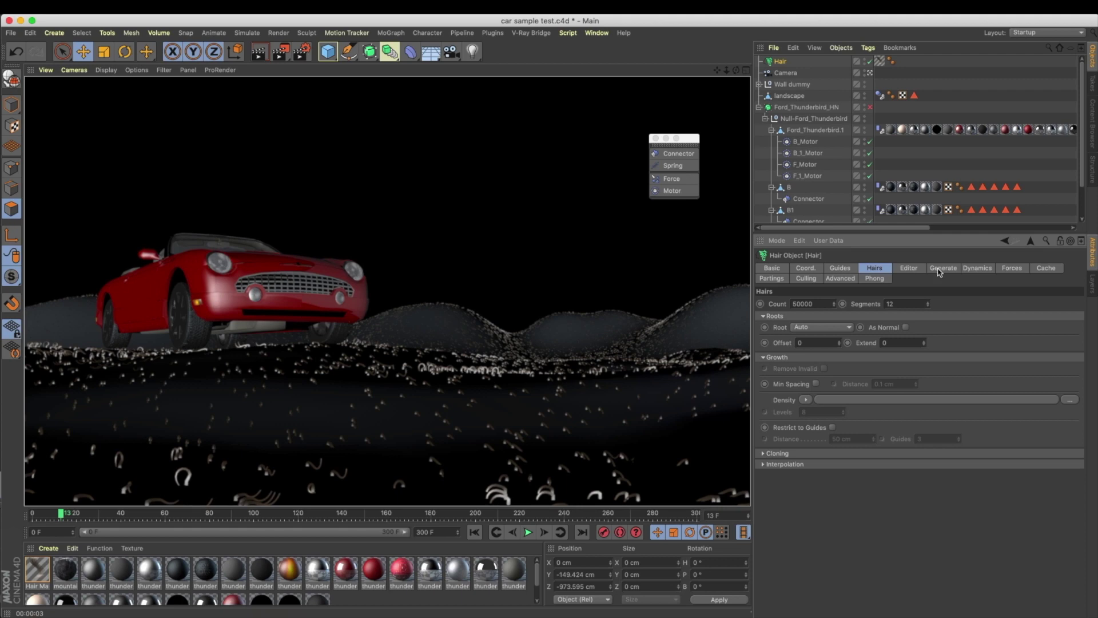
Step: Set the hair's gravity force to 0 and return the animation to frame 0
left_click(1012, 268)
left_click(840, 315)
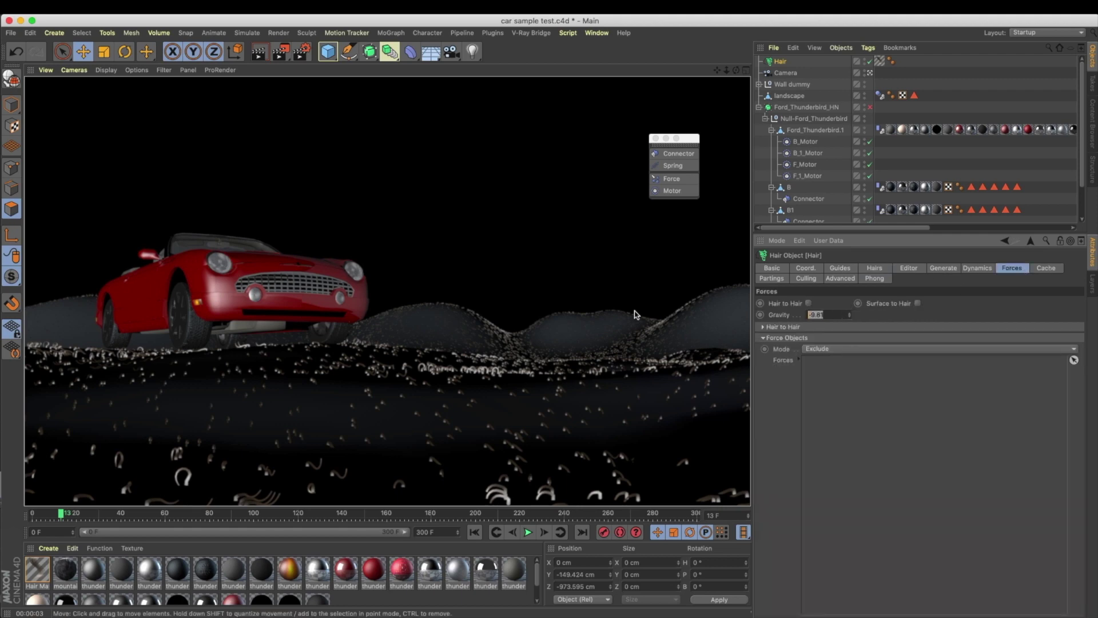
key("Return")
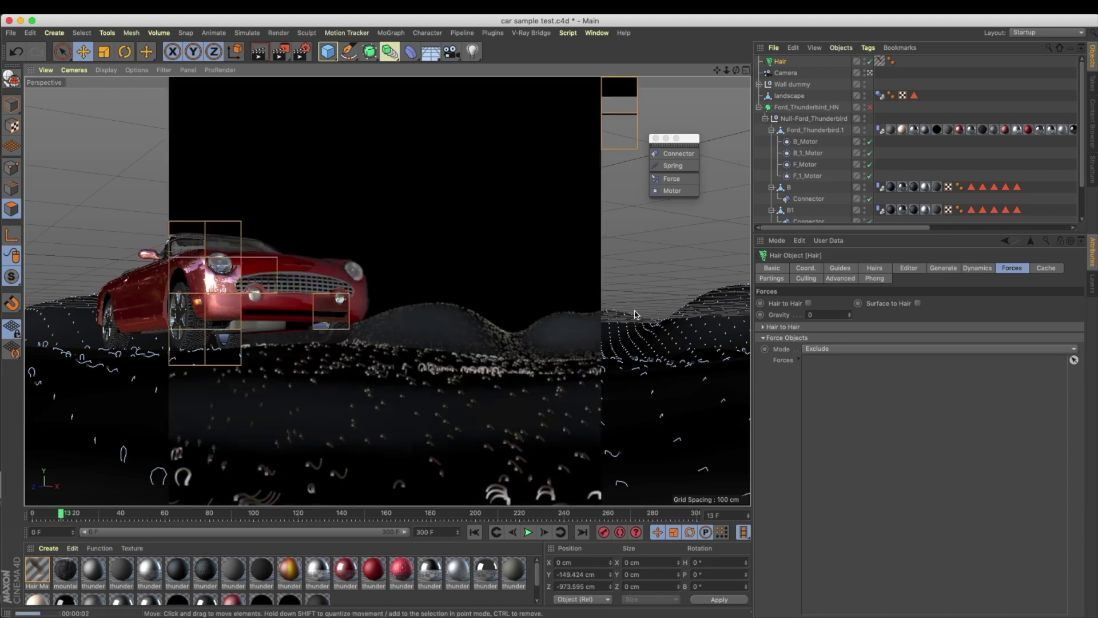
left_click(474, 532)
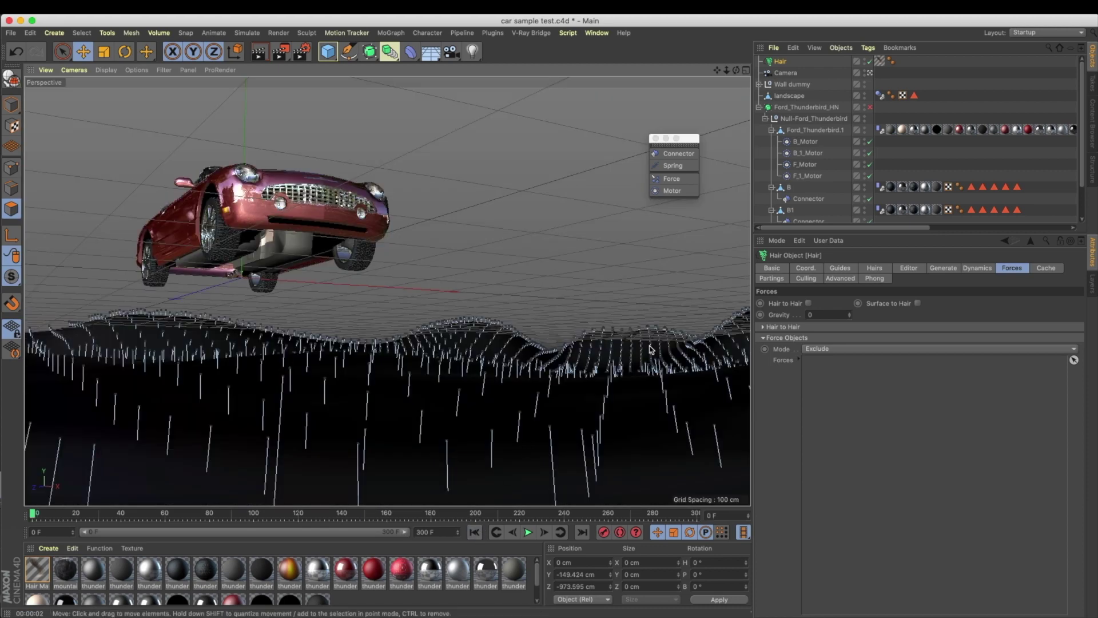
Step: Enable the Surface to Hair and Hair to Hair forces, playing the animation up to frame 11
left_click(919, 304)
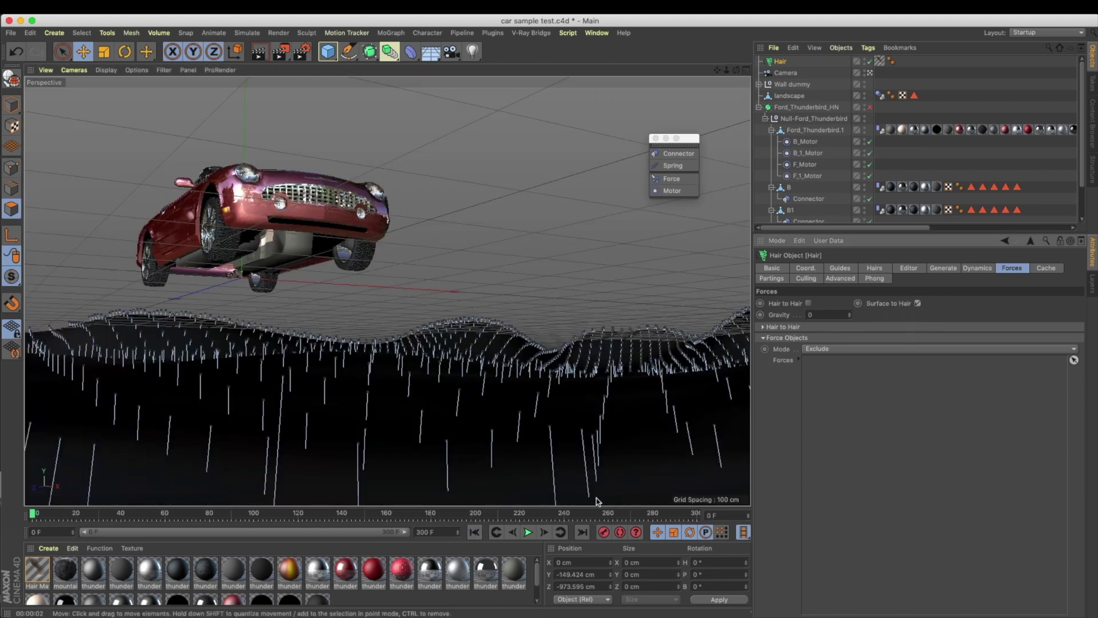
left_click(527, 533)
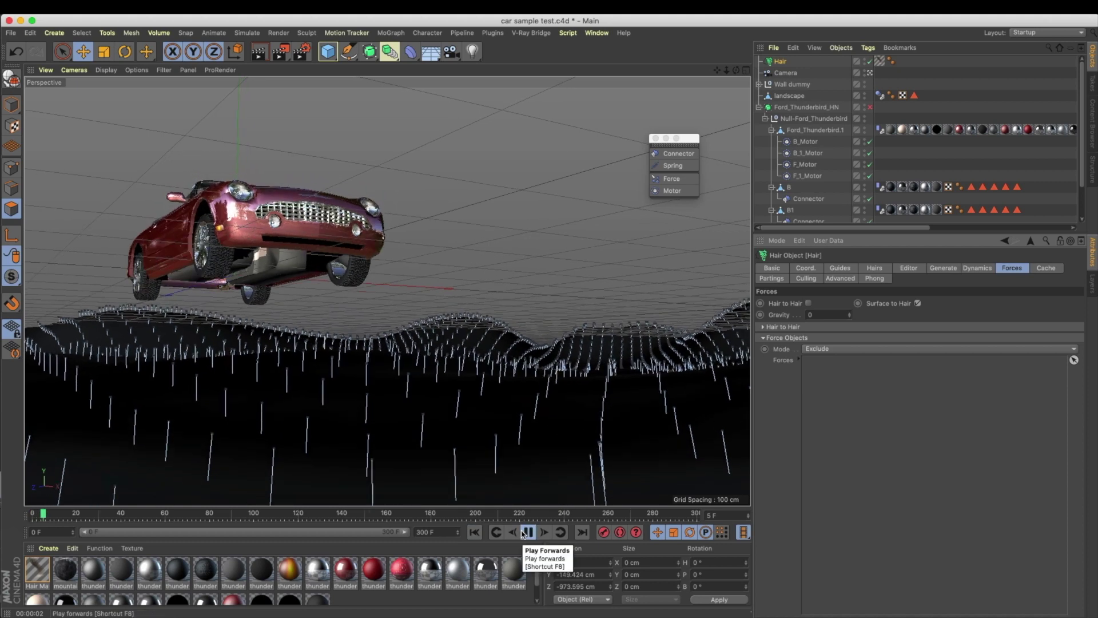
left_click(526, 532)
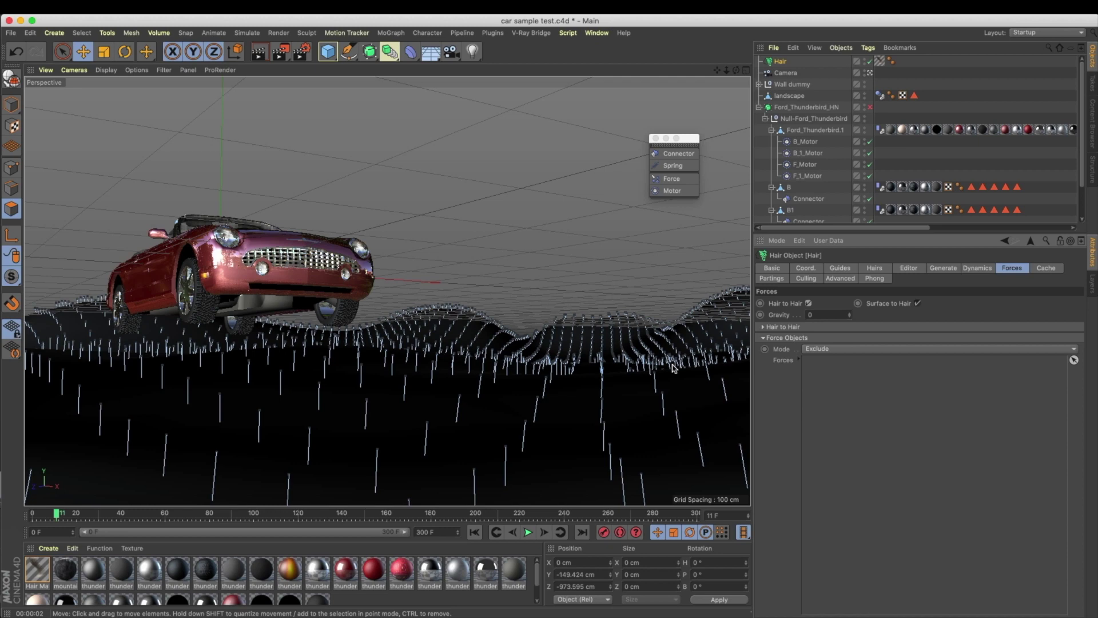
Step: Raise the hair count to 100000 and render the view
left_click(840, 268)
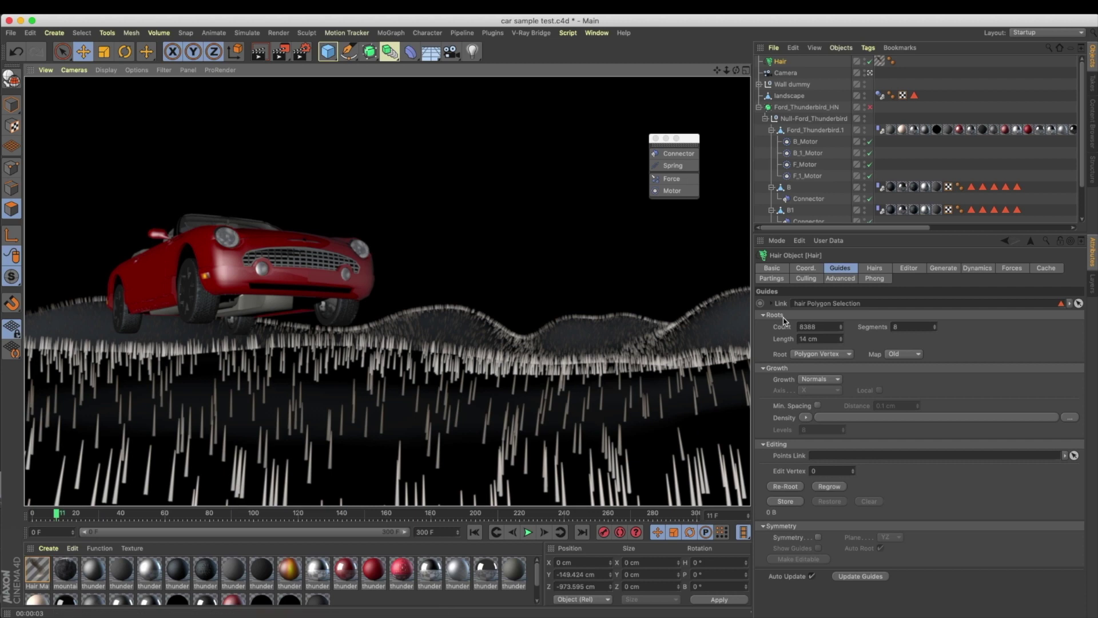
left_click(874, 269)
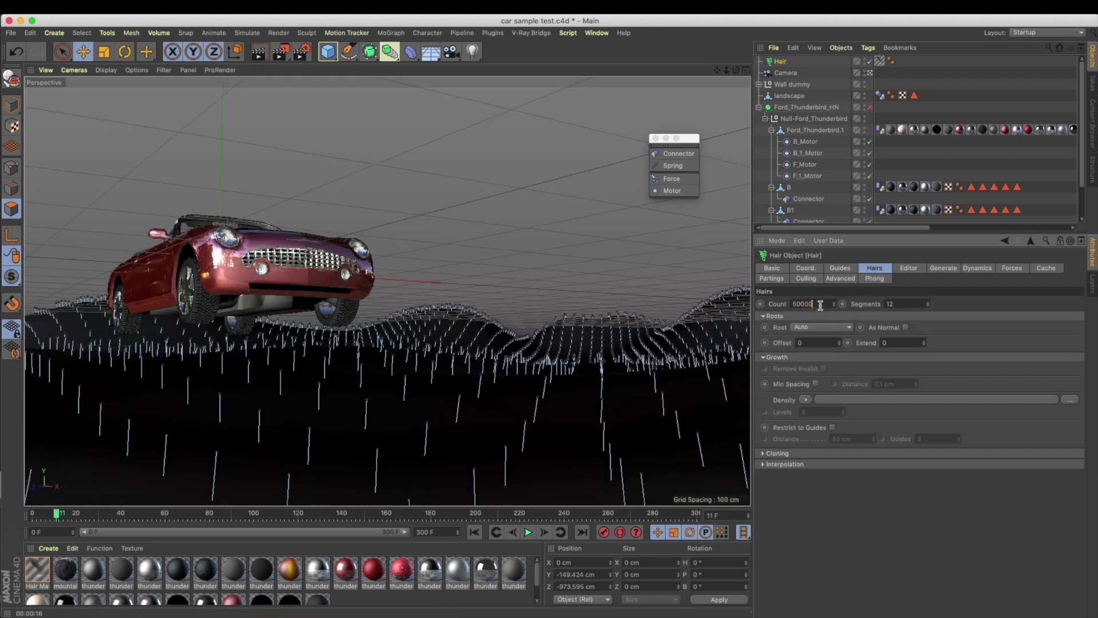
key("Return")
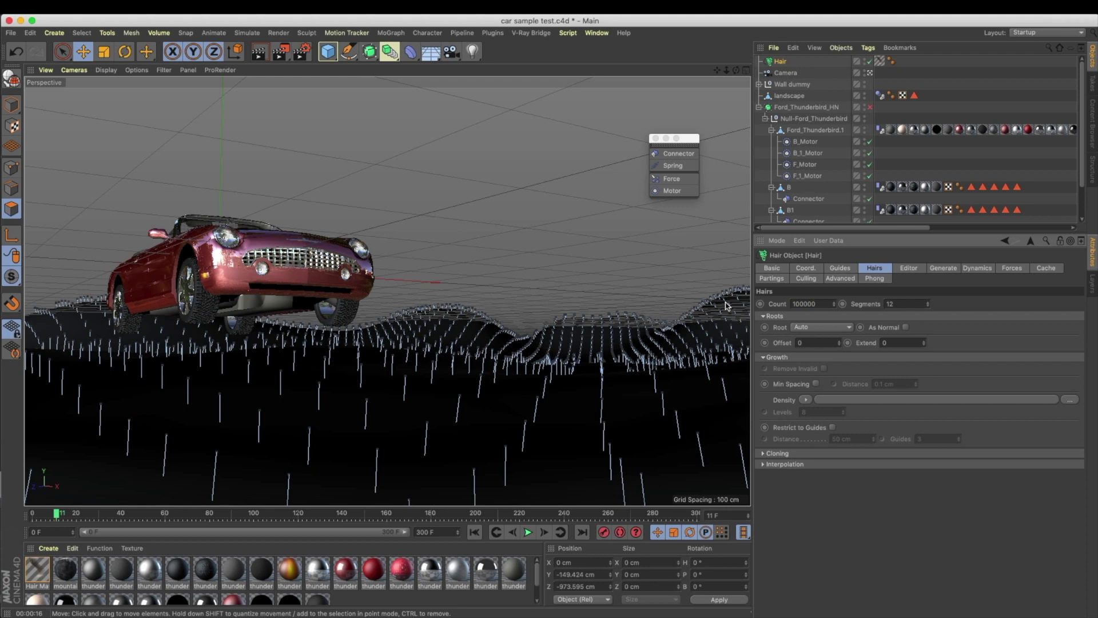
left_click(261, 53)
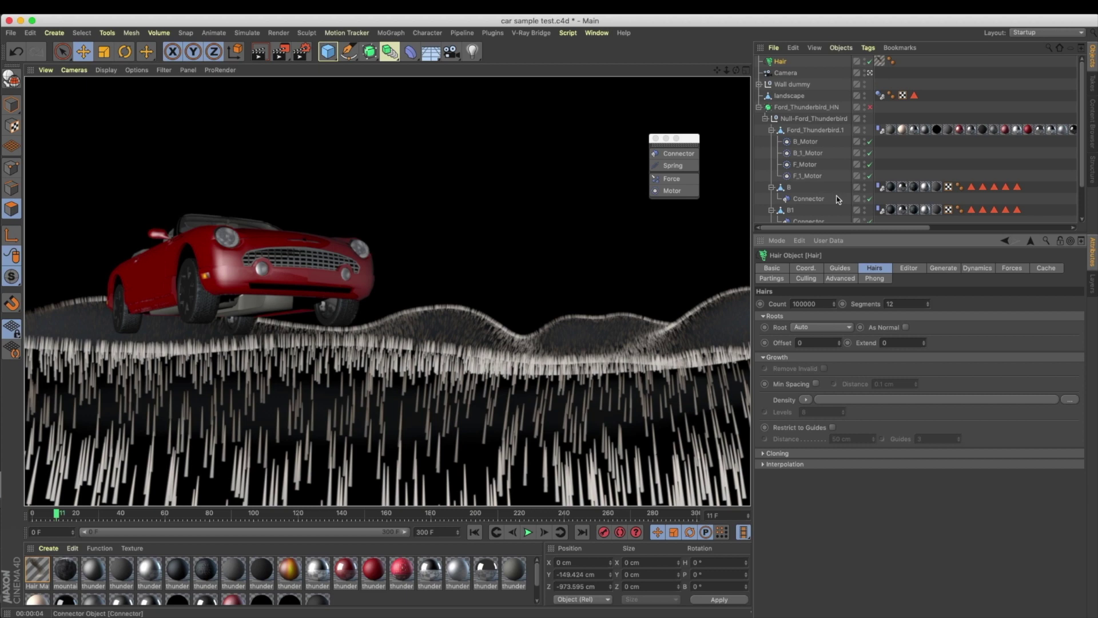
Step: Open the Hair Mat material and set its color gradient's 0% knot to dark green, H 151°, S 79%, V 35%
double_click(51, 575)
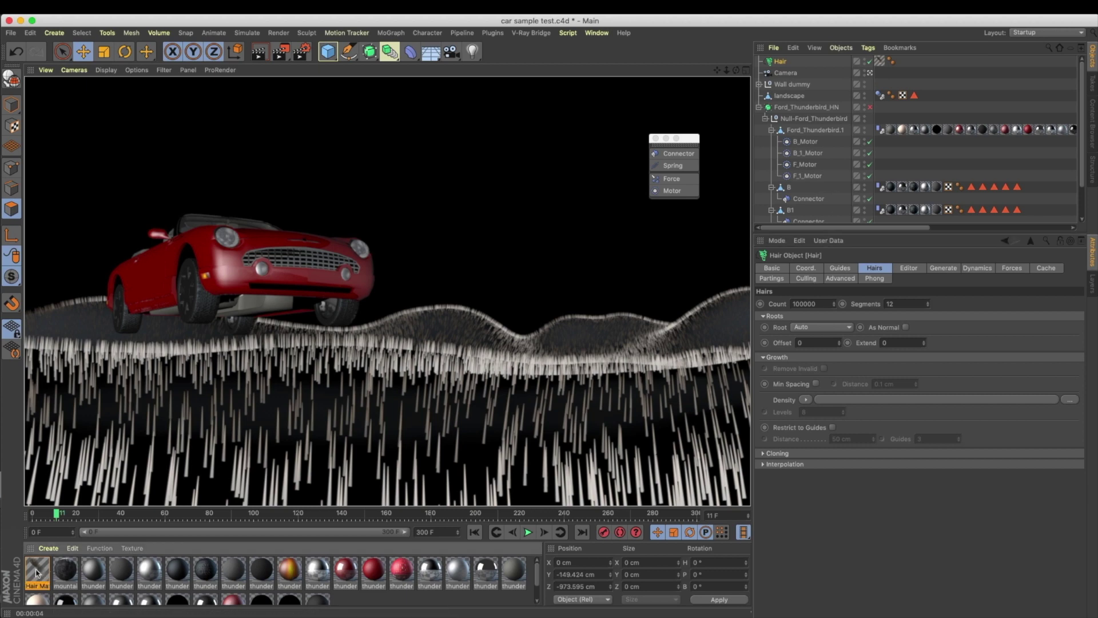
left_click_drag(404, 79, 856, 270)
double_click(778, 329)
left_click(776, 340)
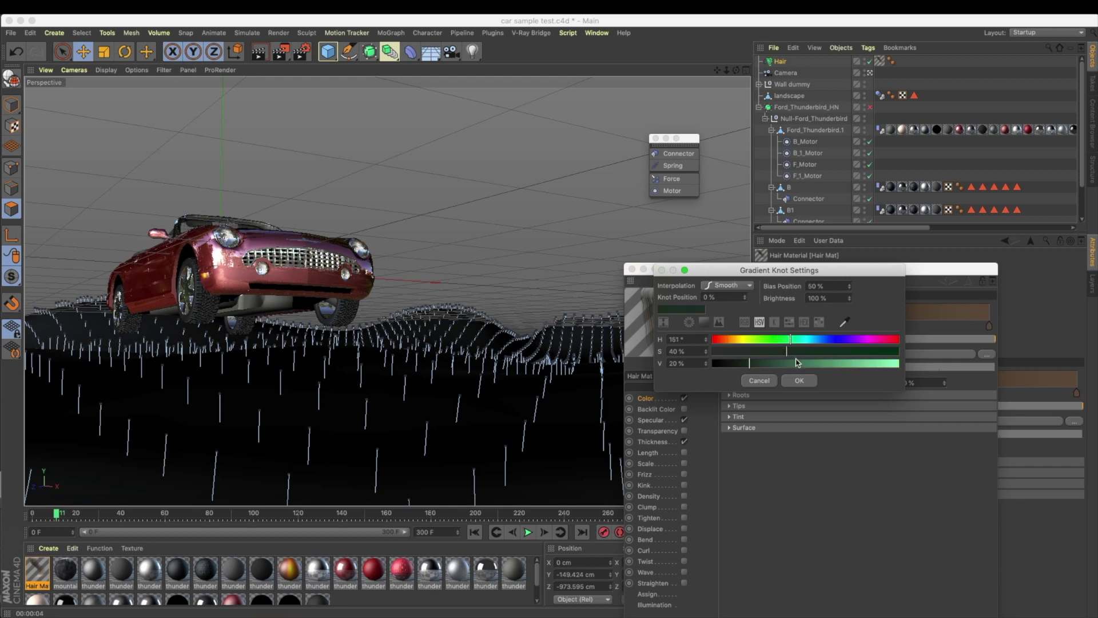
left_click_drag(797, 362, 899, 362)
left_click(858, 351)
left_click_drag(829, 363, 777, 363)
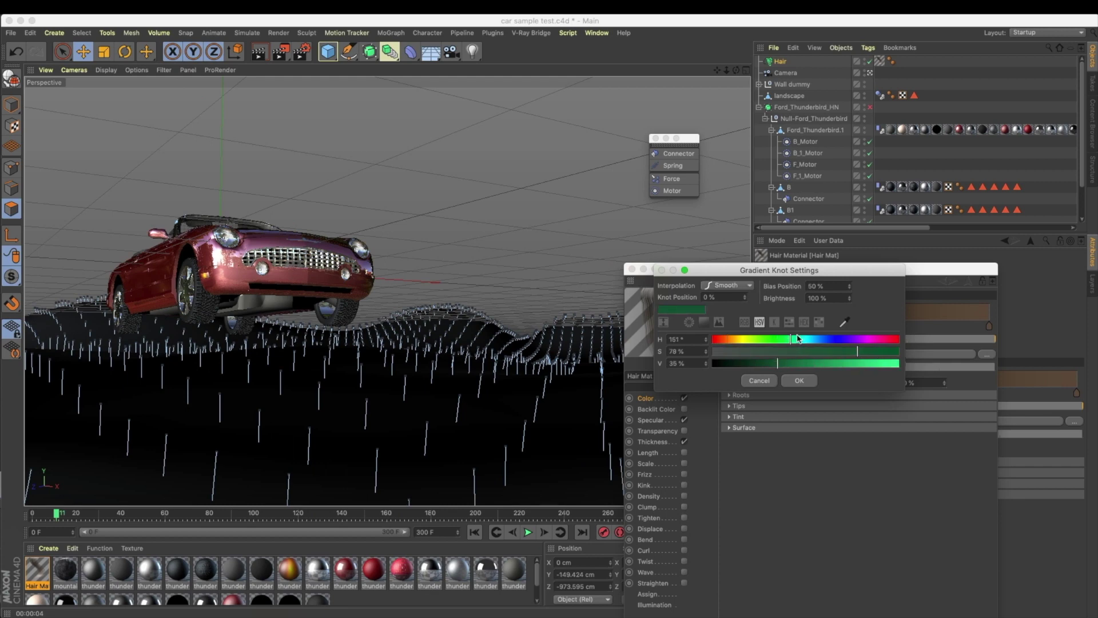
left_click(797, 381)
Step: Set the 100% knot of the hair color gradient to bright green, H 133°, S 100%, V 100%
double_click(990, 326)
left_click_drag(927, 339, 1091, 351)
left_click(1088, 362)
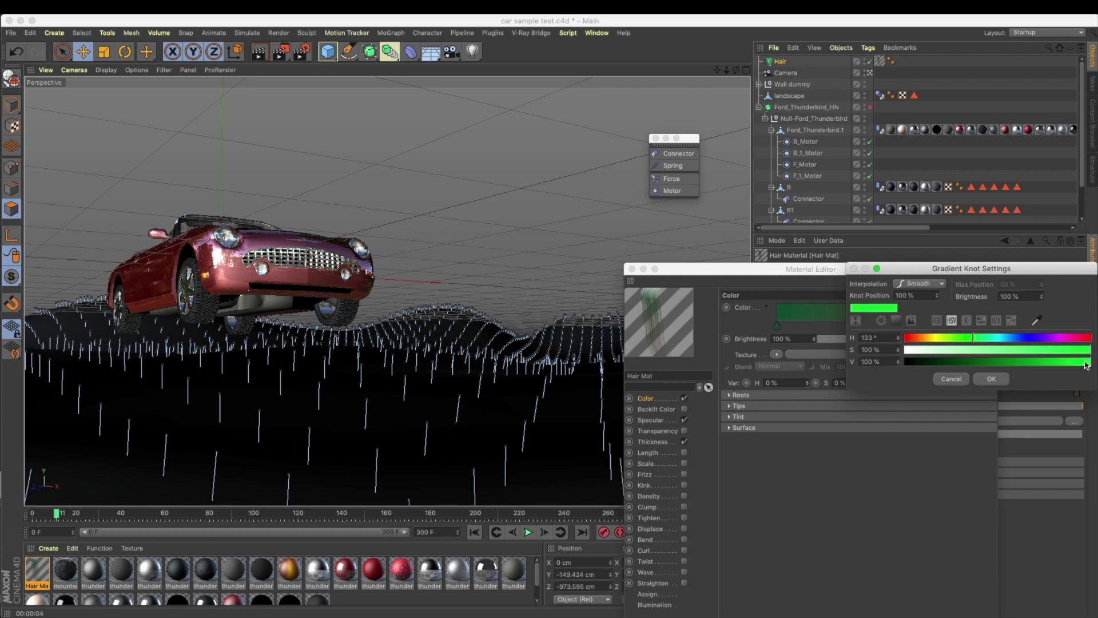
left_click(995, 380)
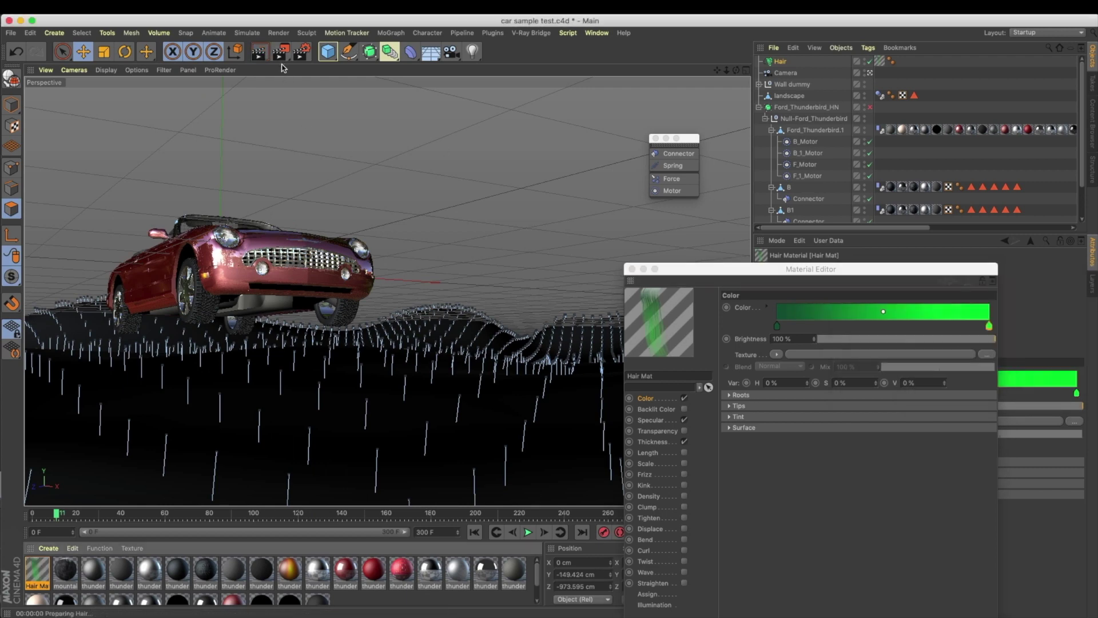
Step: Hide the Ford_Thunderbird_HN car and render the view to check the green hair
left_click(864, 107)
left_click(260, 53)
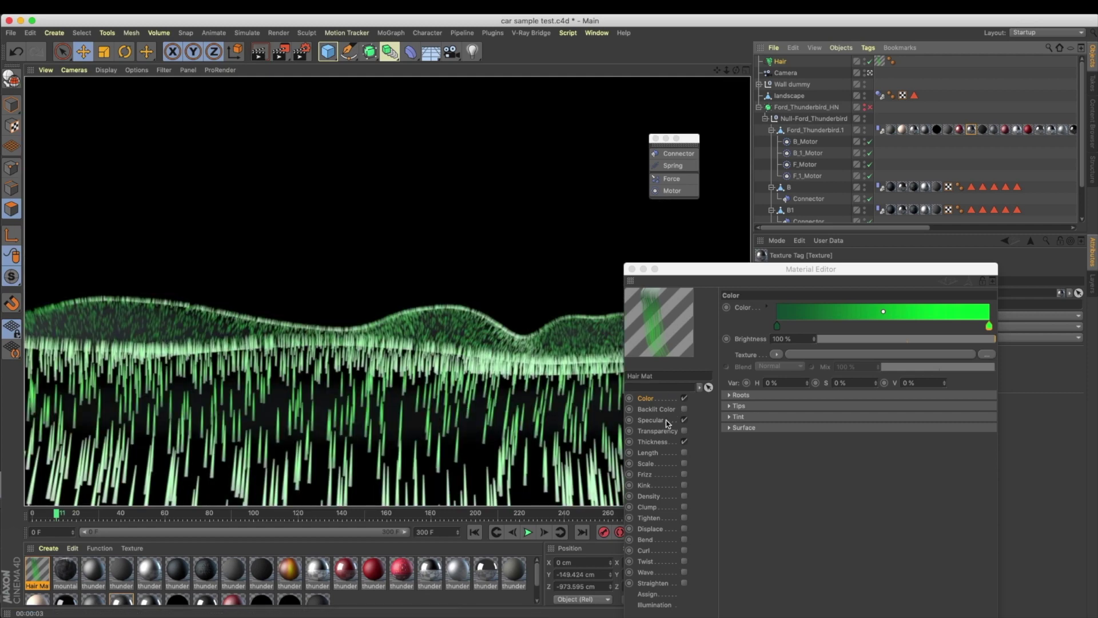
Step: Set the hair material's primary specular color to green, H 100°, S 100%, V 100%
left_click(652, 420)
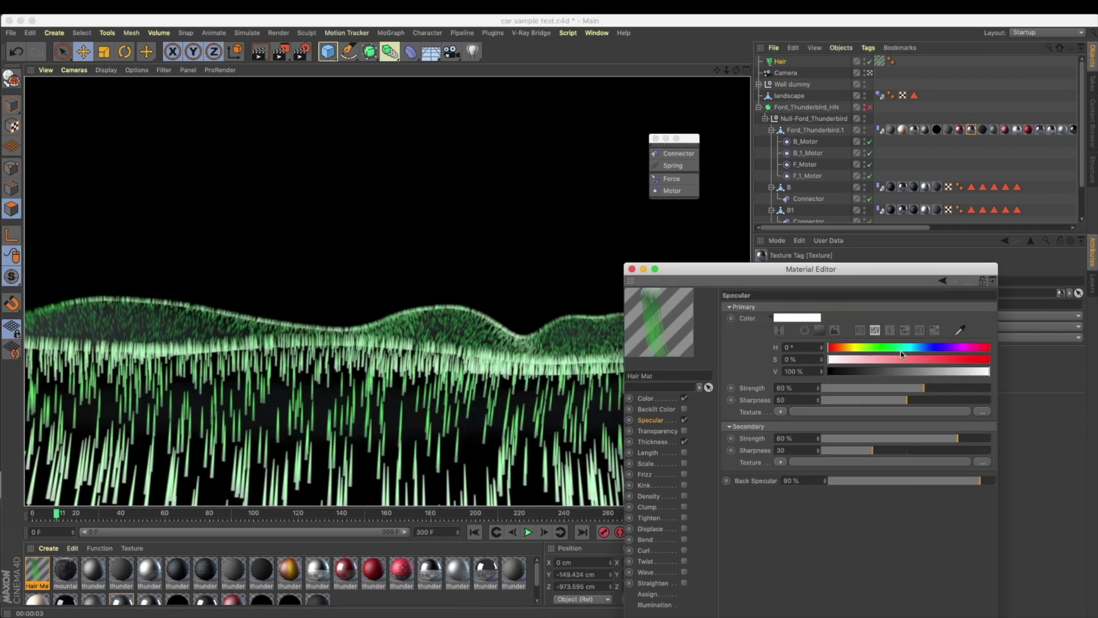
left_click(798, 314)
left_click(789, 315)
left_click_drag(793, 326, 920, 327)
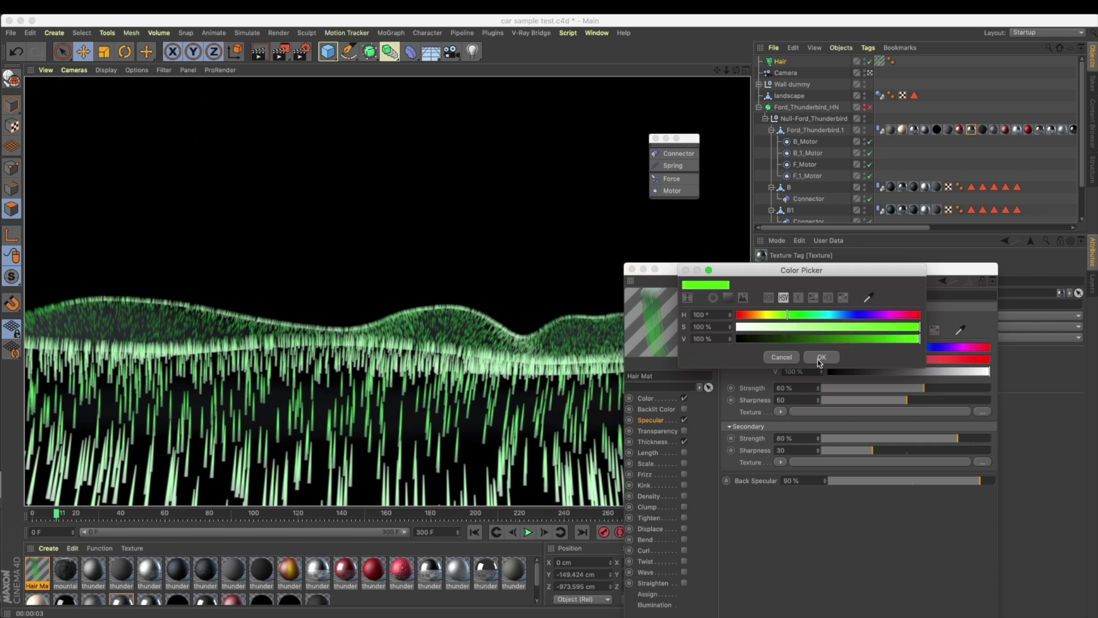
left_click(822, 357)
Step: Set the hair material's root thickness to 3 cm
left_click(653, 442)
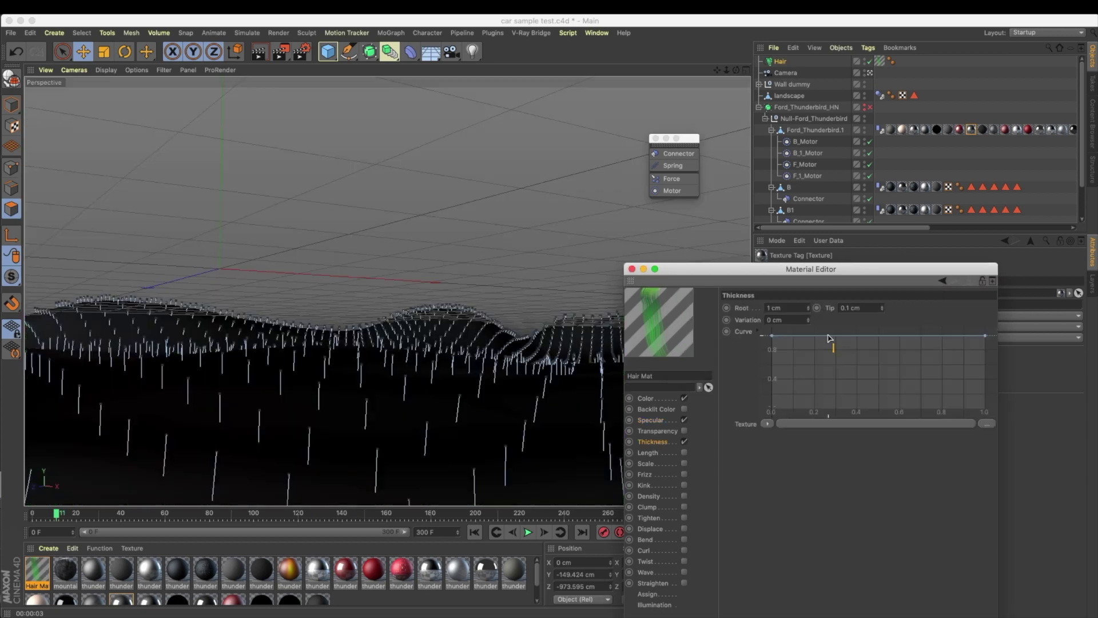
left_click(795, 310)
type("2")
key("Return")
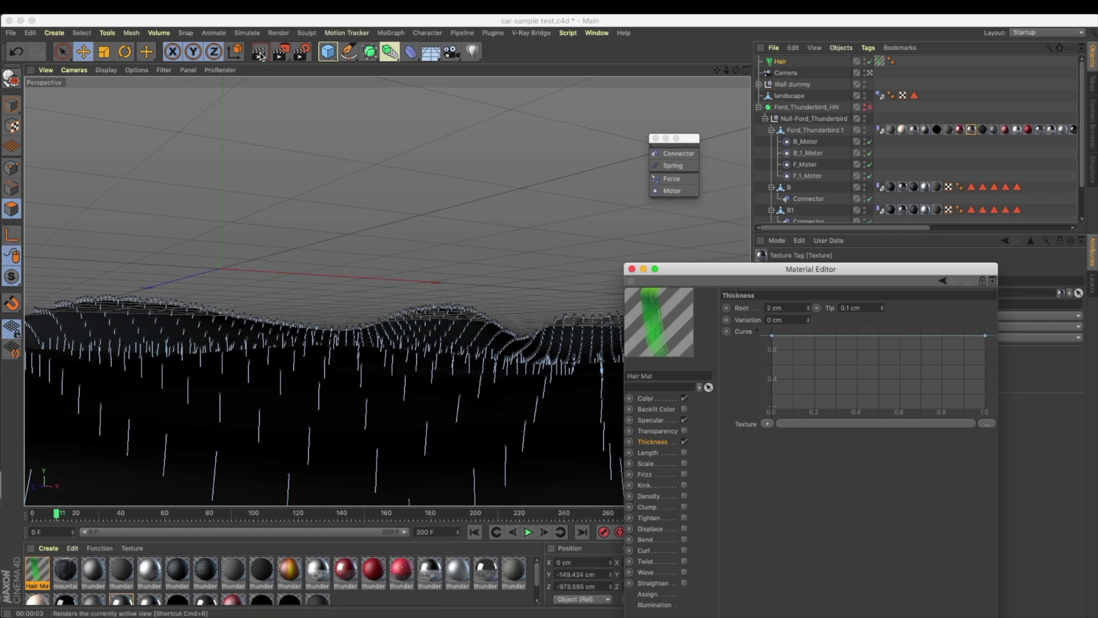
Step: Set the hair material's thickness to root 2 cm, tip 0.5 cm and variation 1 cm, and render the view
left_click(492, 288)
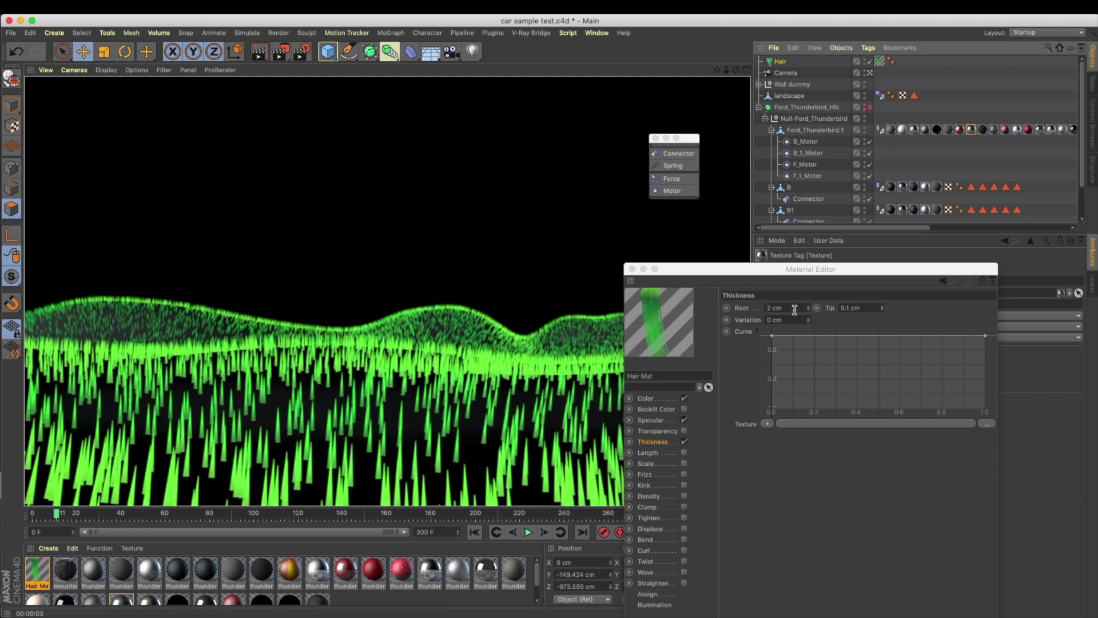
left_click_drag(864, 309, 804, 307)
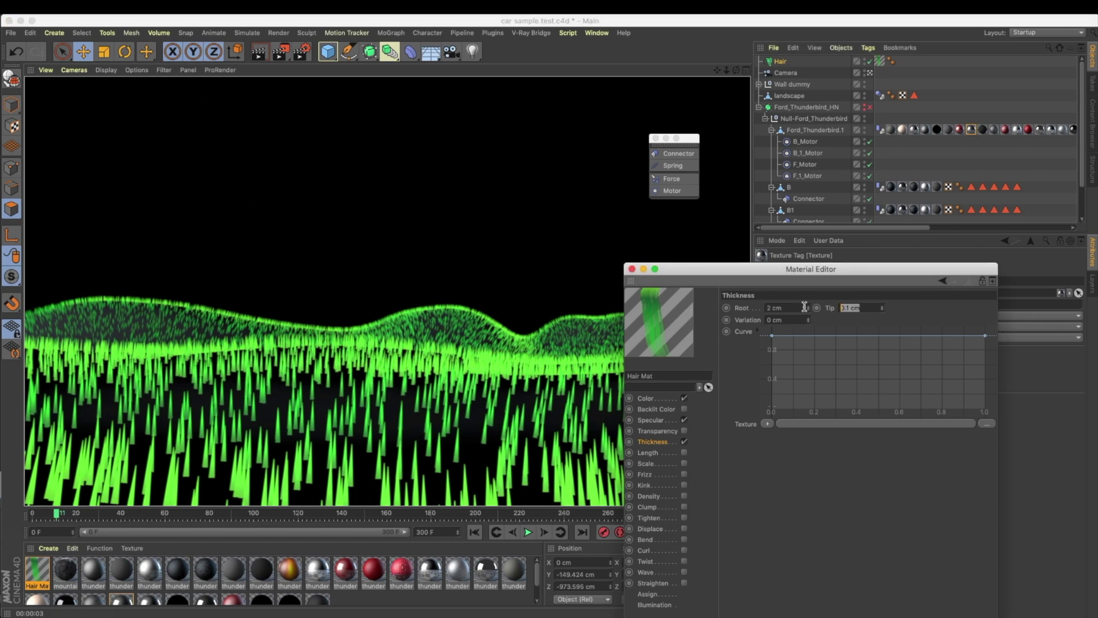
type("0.5")
key("Tab")
type("1")
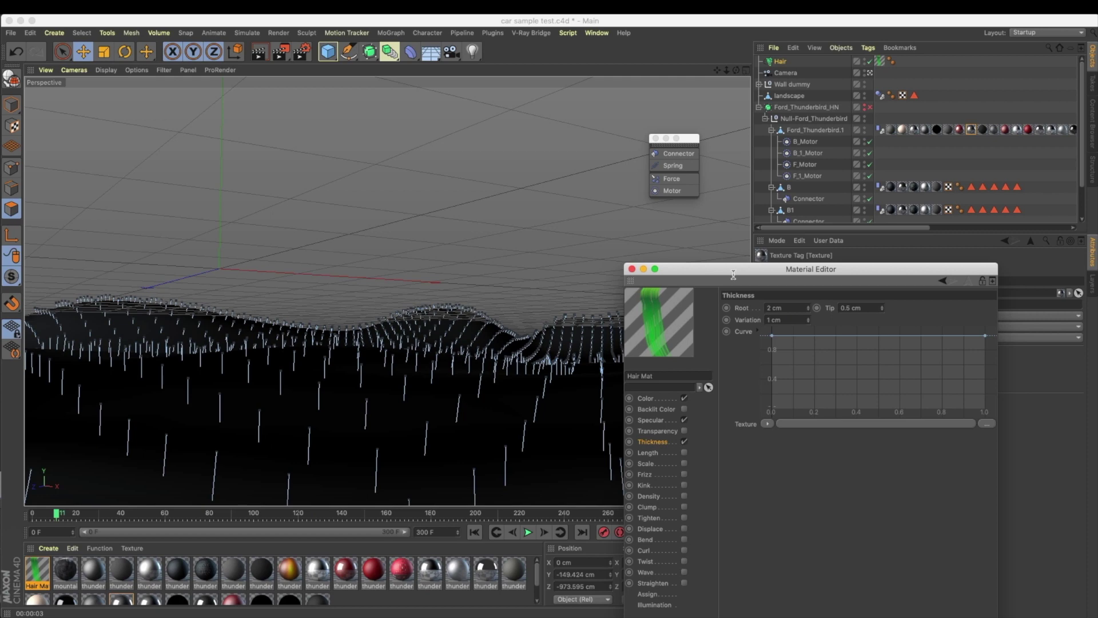
left_click(259, 52)
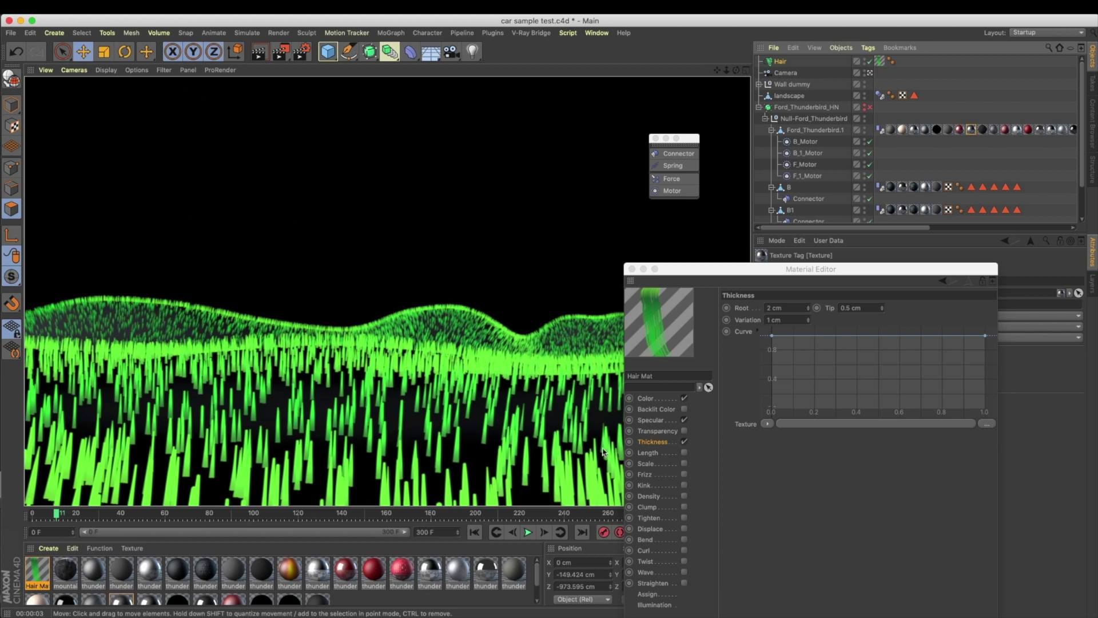
Step: Enable Length in the hair material, test-render the view, and set the length variation to 100%
left_click(684, 452)
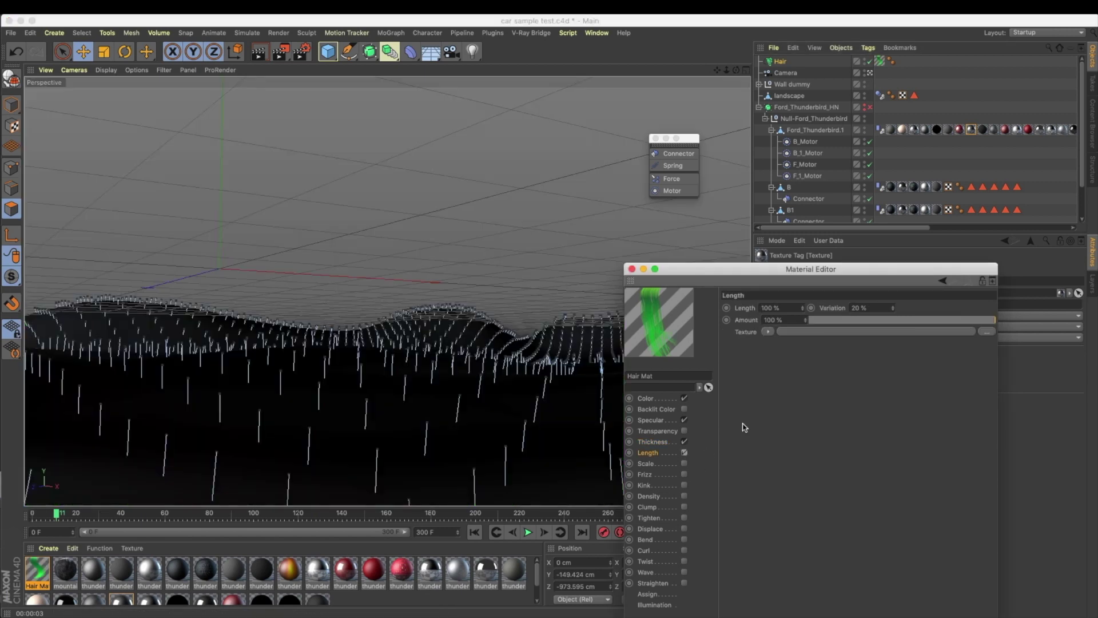
left_click(281, 75)
key("ctrl+r")
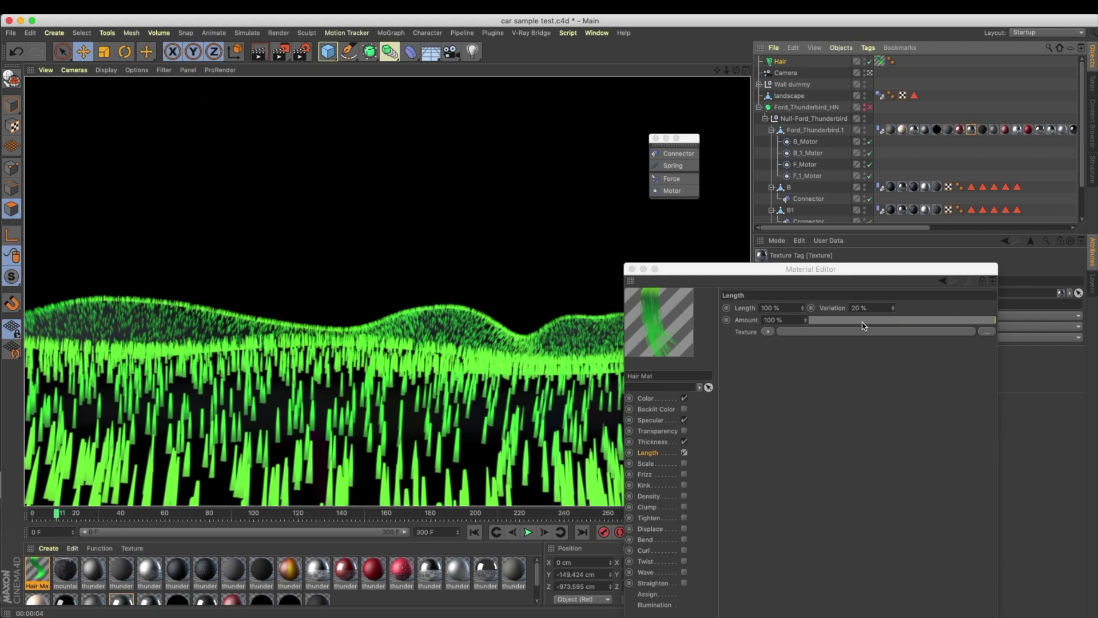
left_click_drag(869, 309, 839, 311)
type("100")
key("Return")
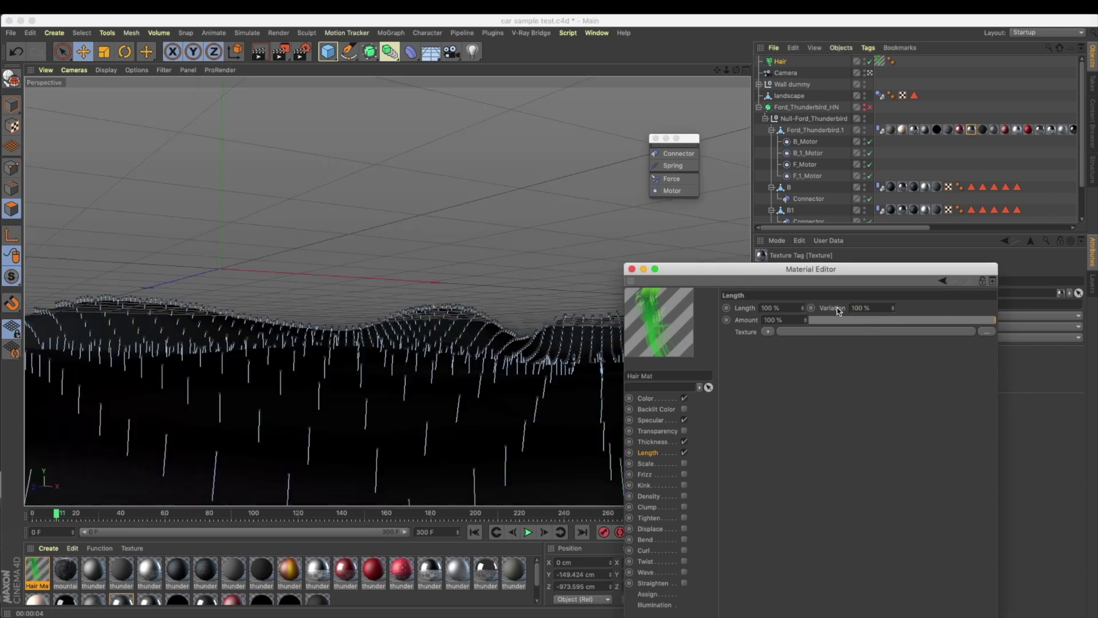
Step: Enable Kink in the hair material, set it to 5%, and render a region of the grass
left_click(669, 486)
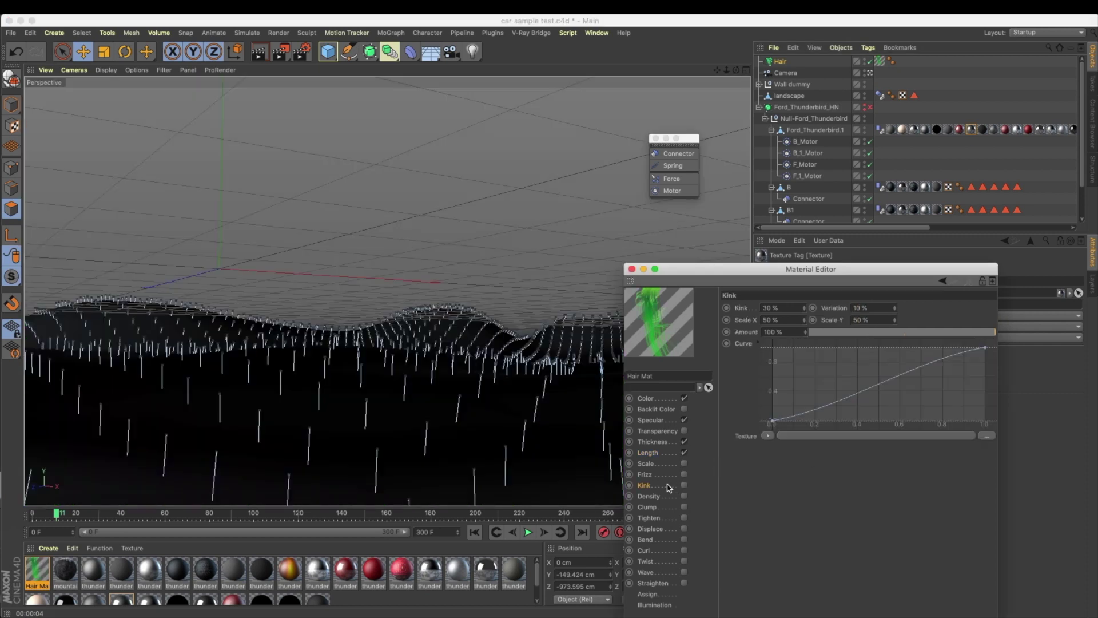
left_click(685, 486)
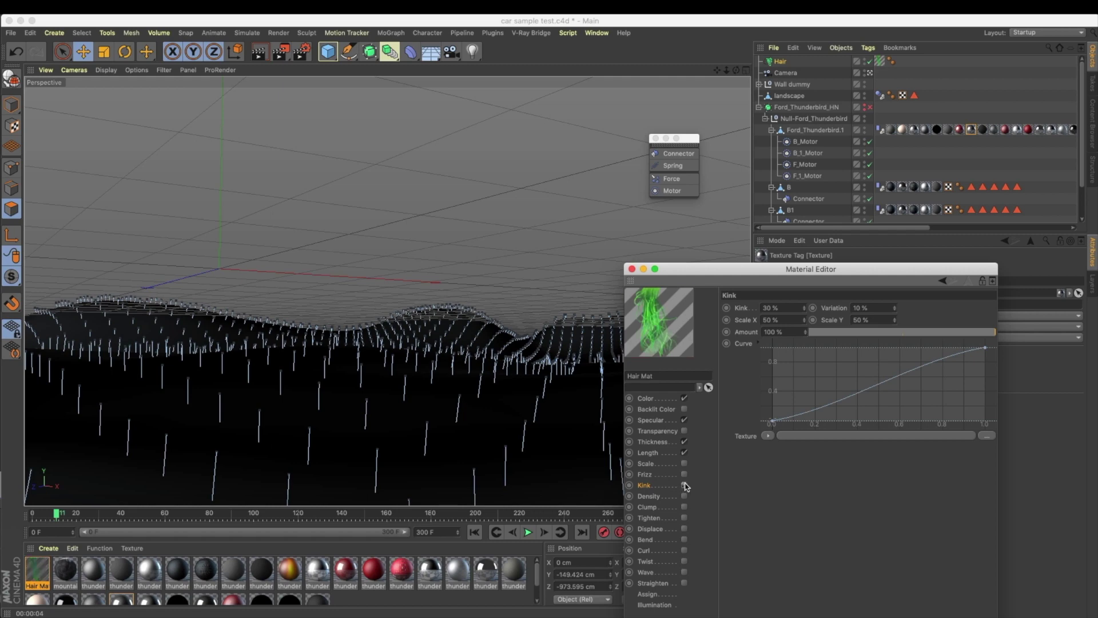
left_click(258, 60)
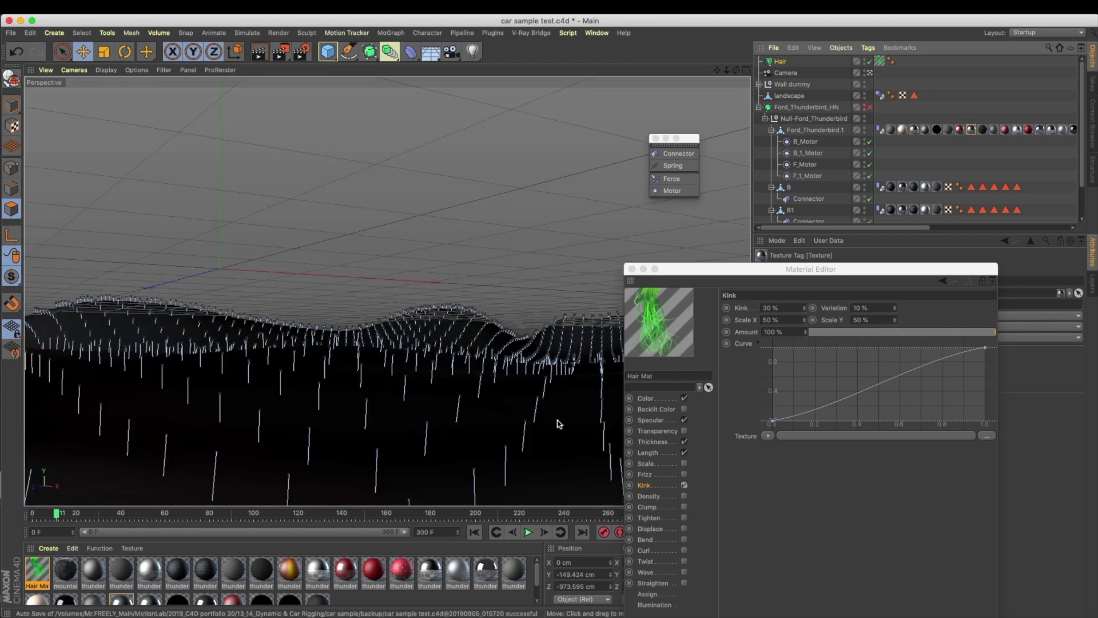
left_click(785, 308)
type("5")
key("Return")
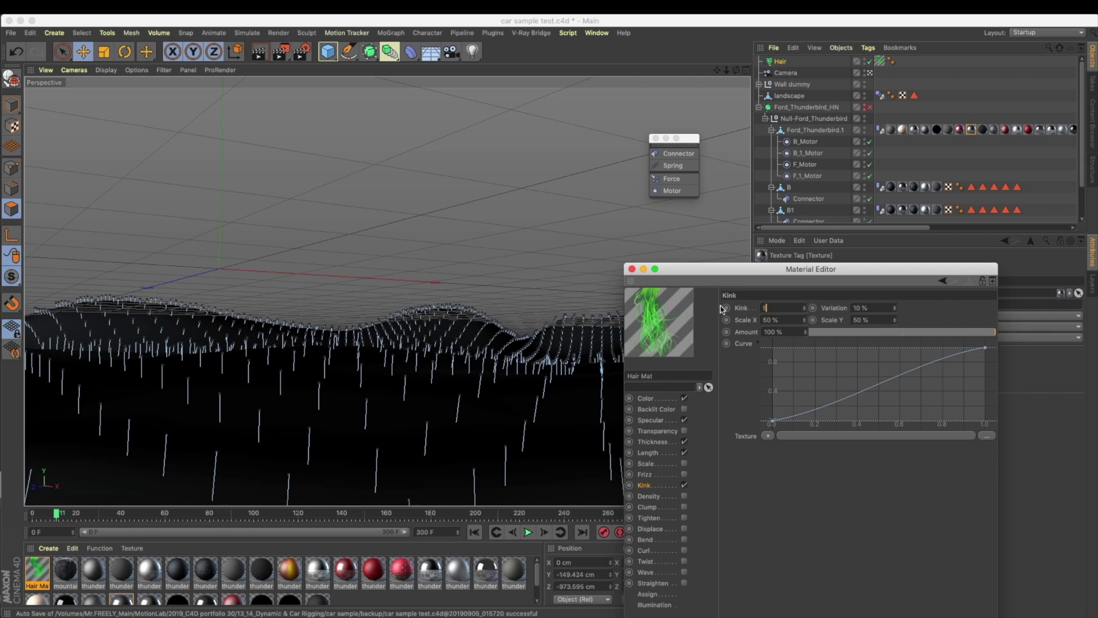
left_click_drag(282, 56, 309, 71)
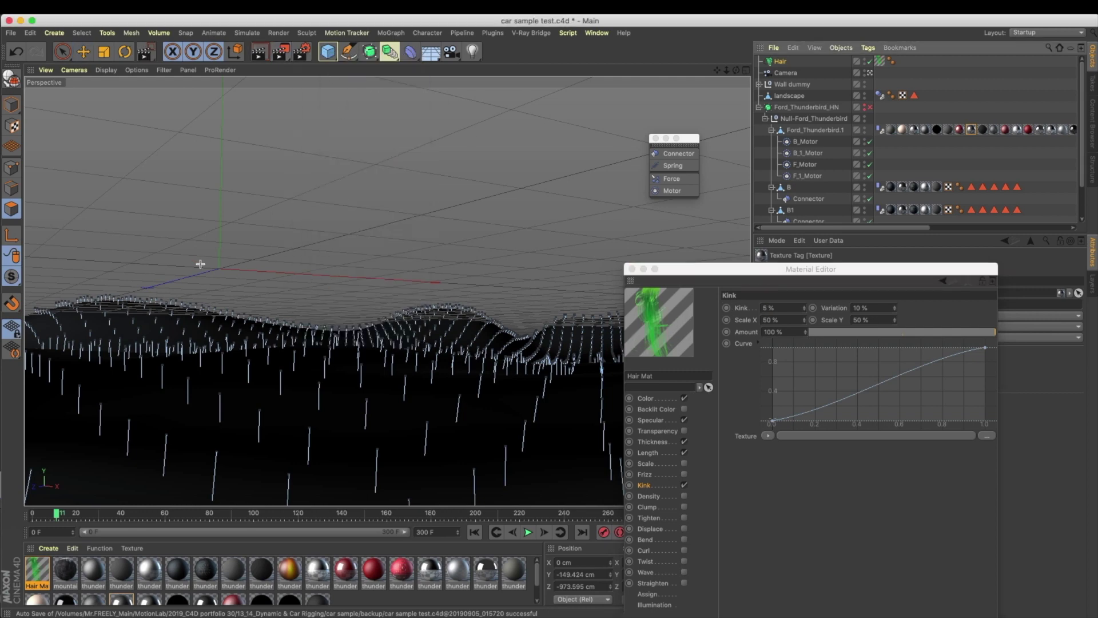
left_click_drag(183, 265, 684, 514)
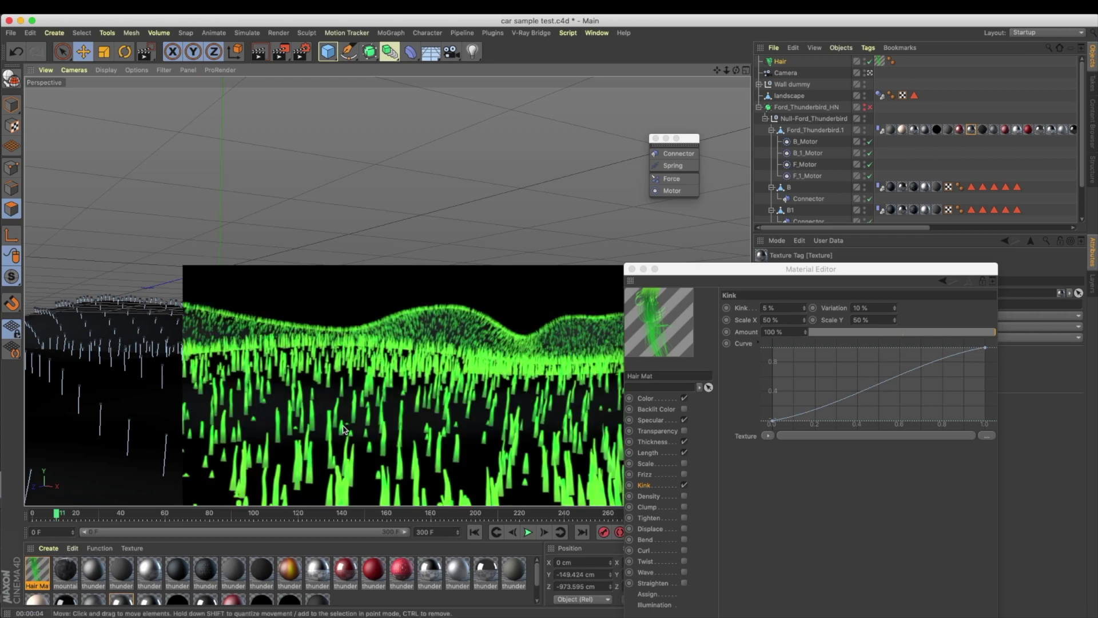
Step: Enable Frizz in the hair material at 20% and render a region of the grass
left_click(684, 474)
left_click(790, 310)
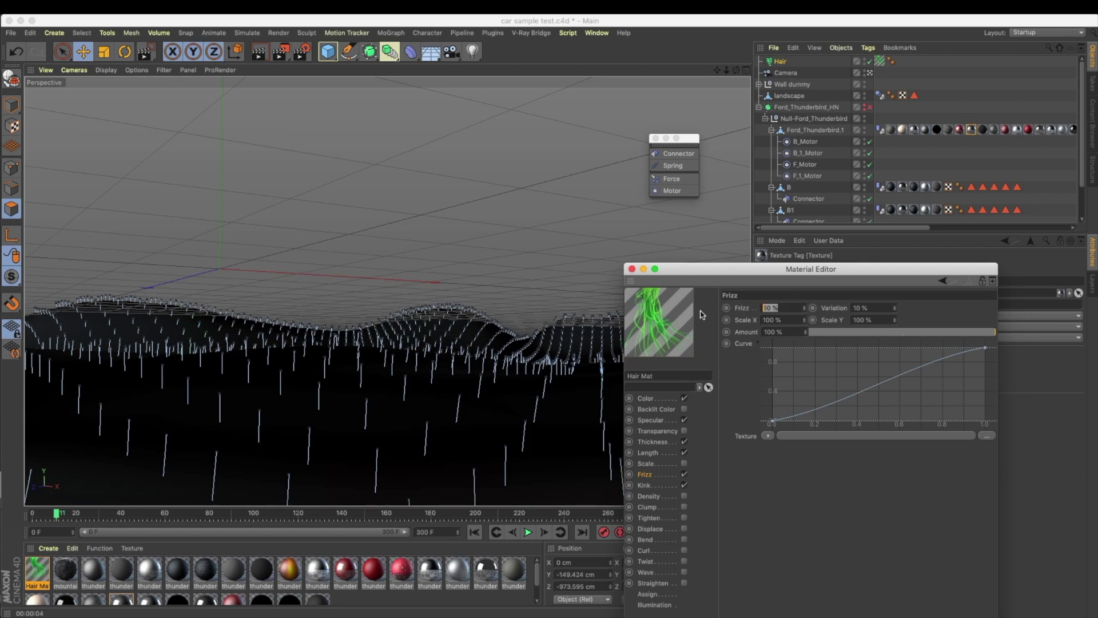
type("20")
key("Return")
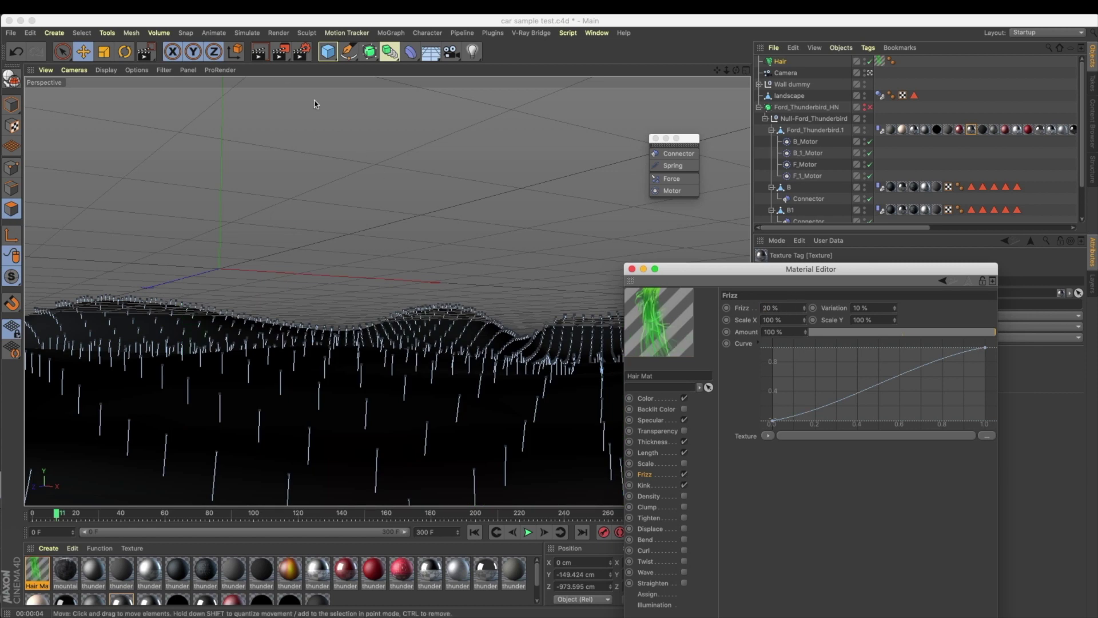
left_click(281, 52)
left_click_drag(204, 279, 506, 448)
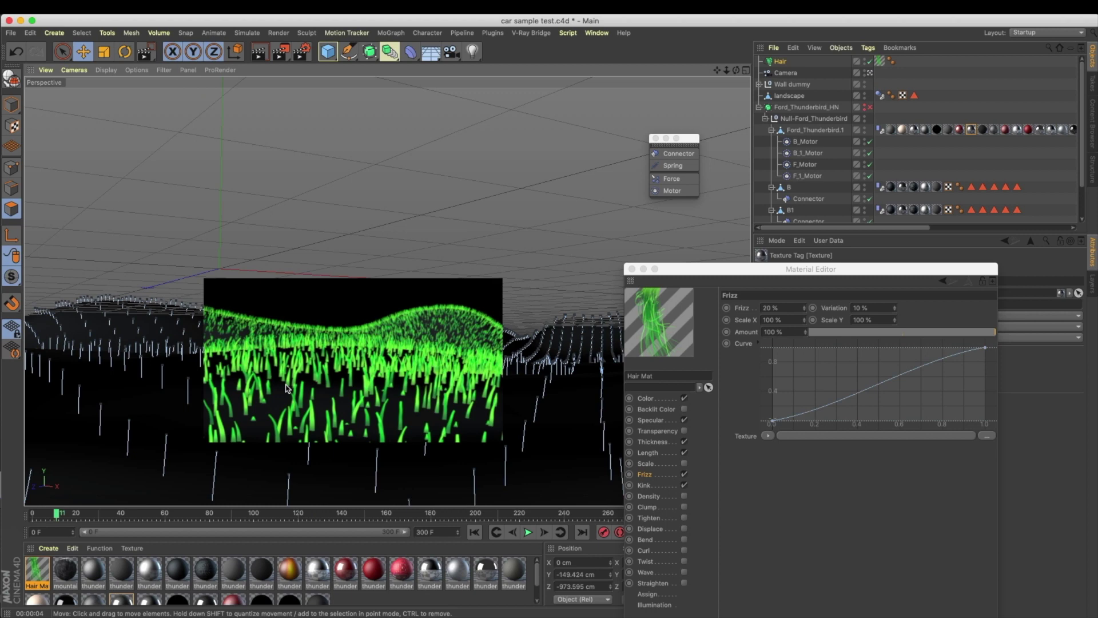
Step: Enable Bend in the hair material at 30% and render a region of the grass
left_click(685, 540)
double_click(773, 307)
type("30")
key("Return")
left_click(284, 55)
left_click(327, 68)
left_click_drag(189, 260, 612, 478)
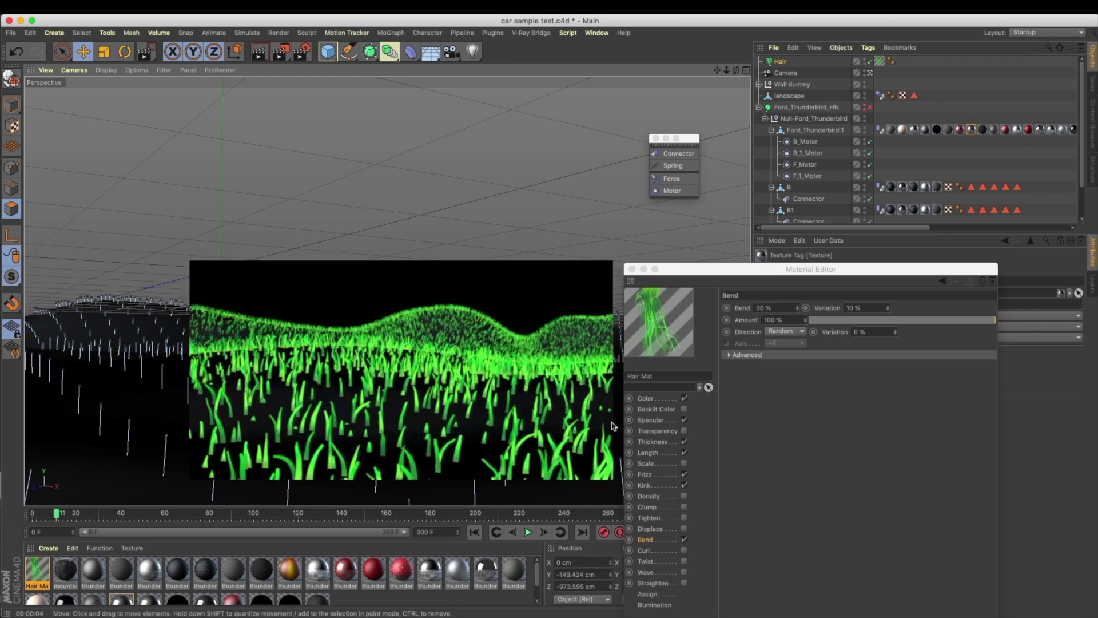
Step: Set the hair material's bend to 15% with 20% variation
left_click(764, 308)
type("15")
key("Tab")
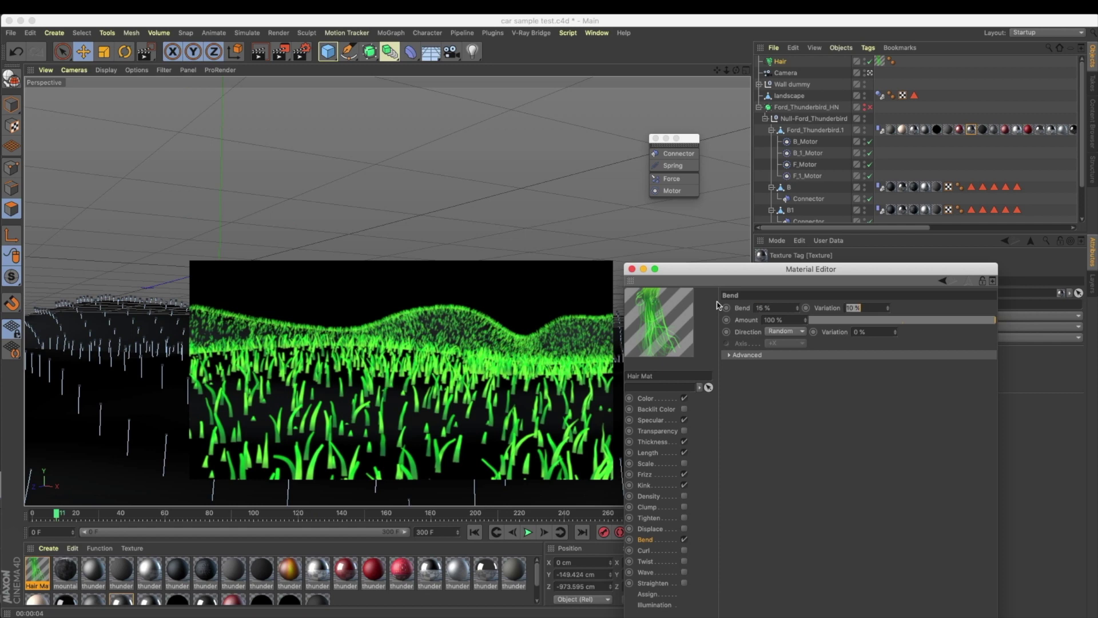
type("20")
key("Return")
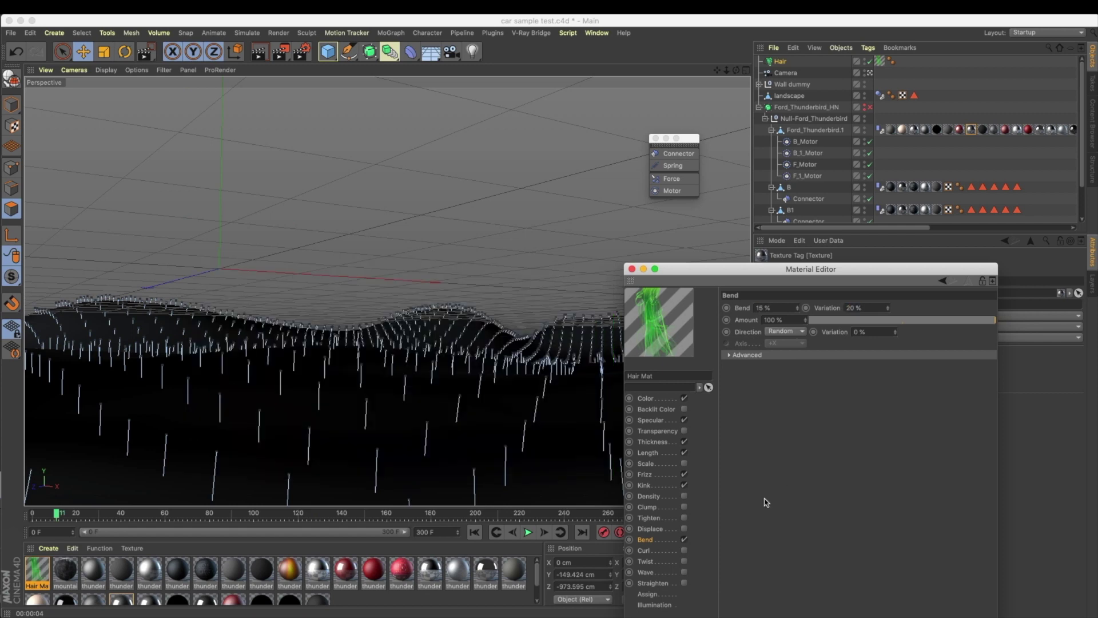
Step: Enable Curl in the hair material at 10° and render a region of the grass
left_click(685, 551)
double_click(773, 307)
key("Return")
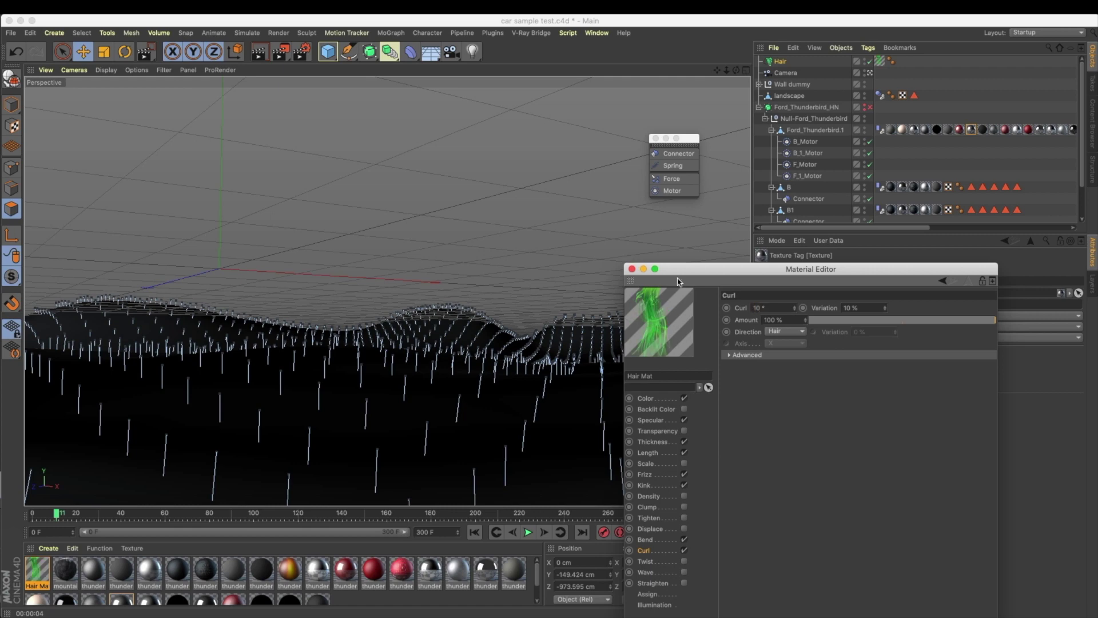
left_click(243, 207)
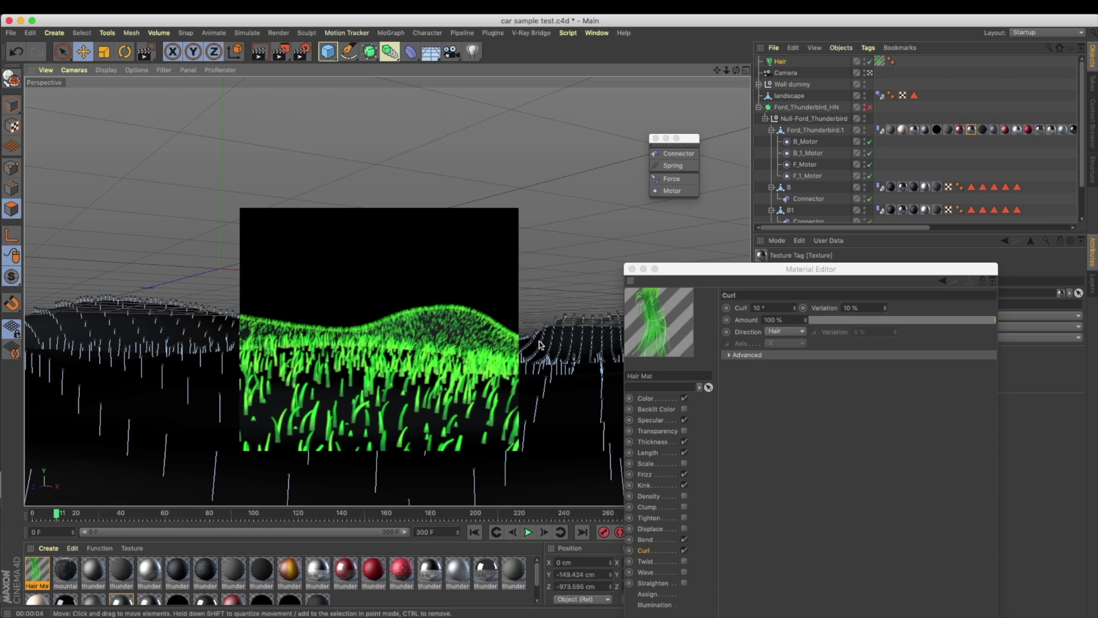
Step: Close the hair material's settings, save the scene, and render the full view
left_click(632, 269)
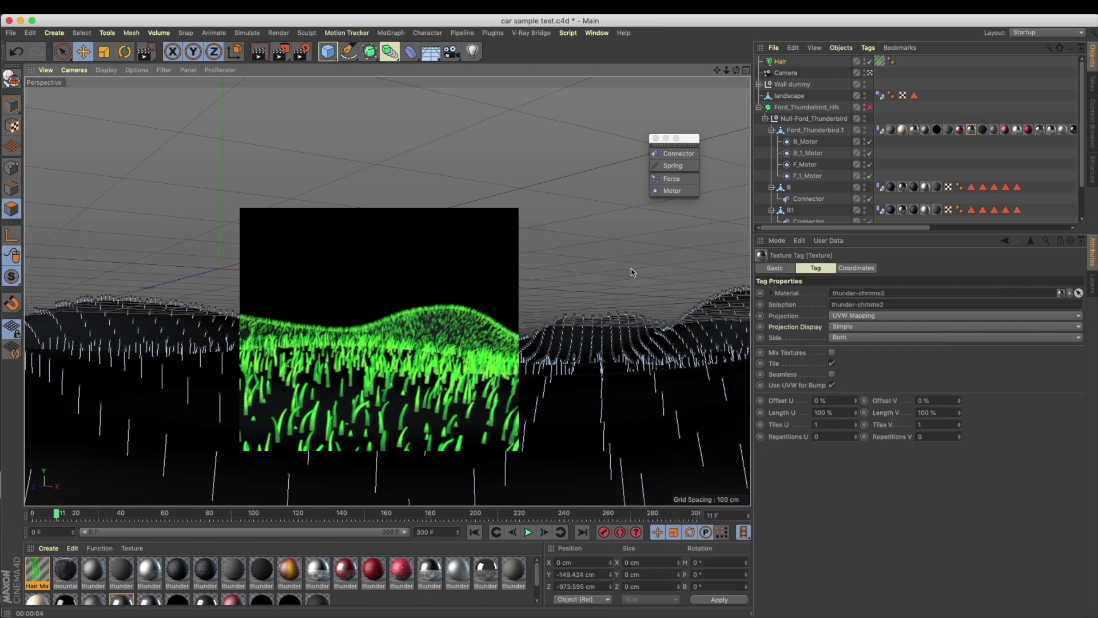
left_click(1005, 90)
key("super+s")
left_click(259, 53)
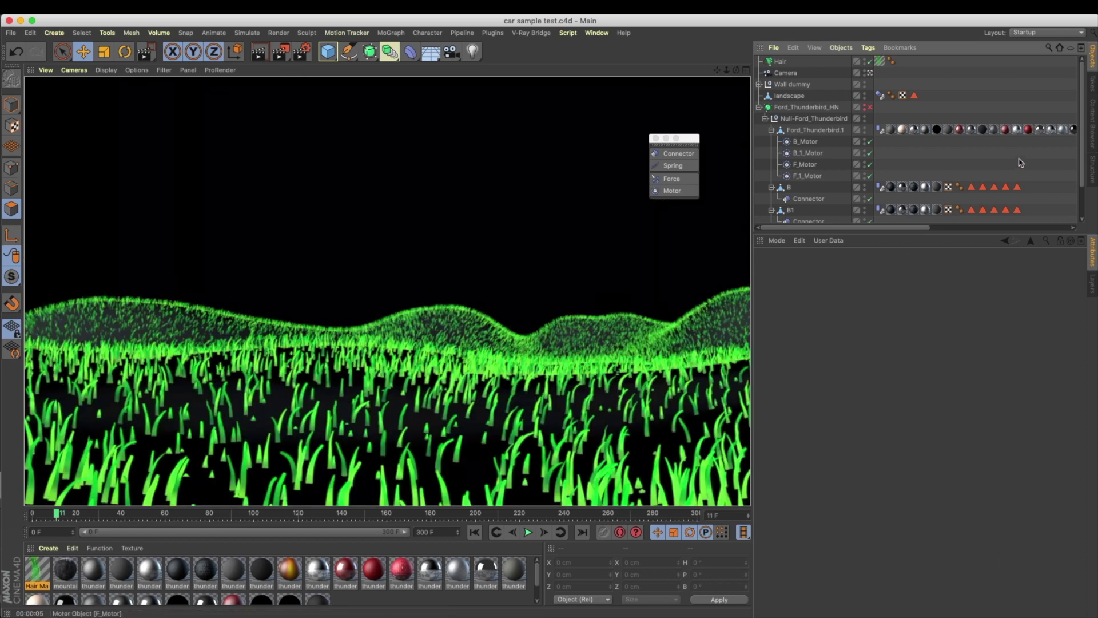
Step: Search the content library presets for "grass" and enlarge the results area
left_click(1093, 123)
left_click(1071, 51)
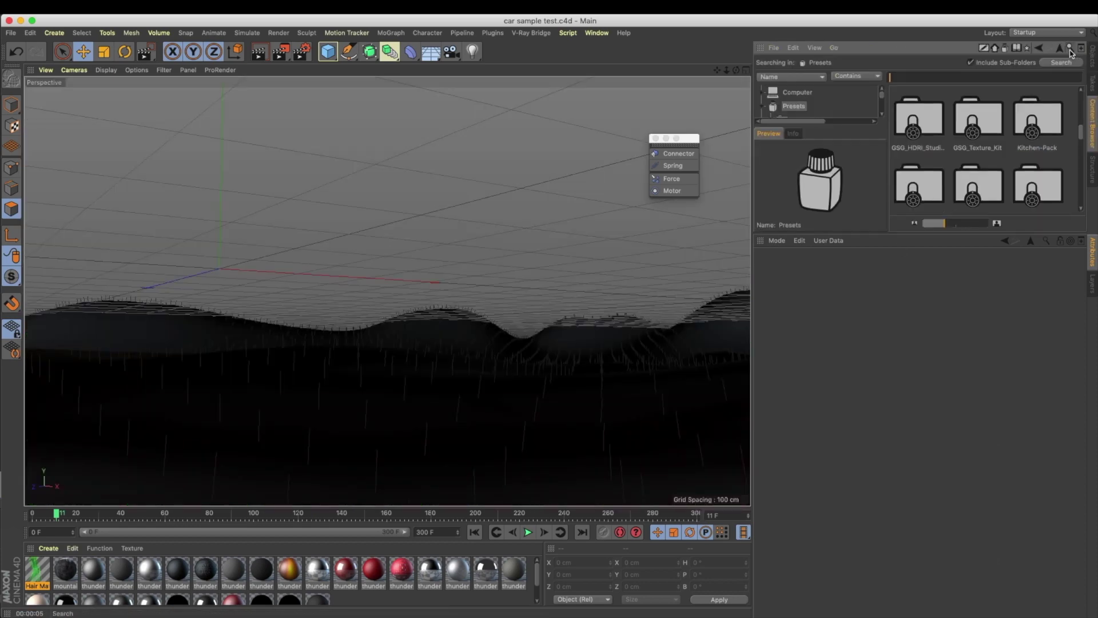
type("grass")
key("Return")
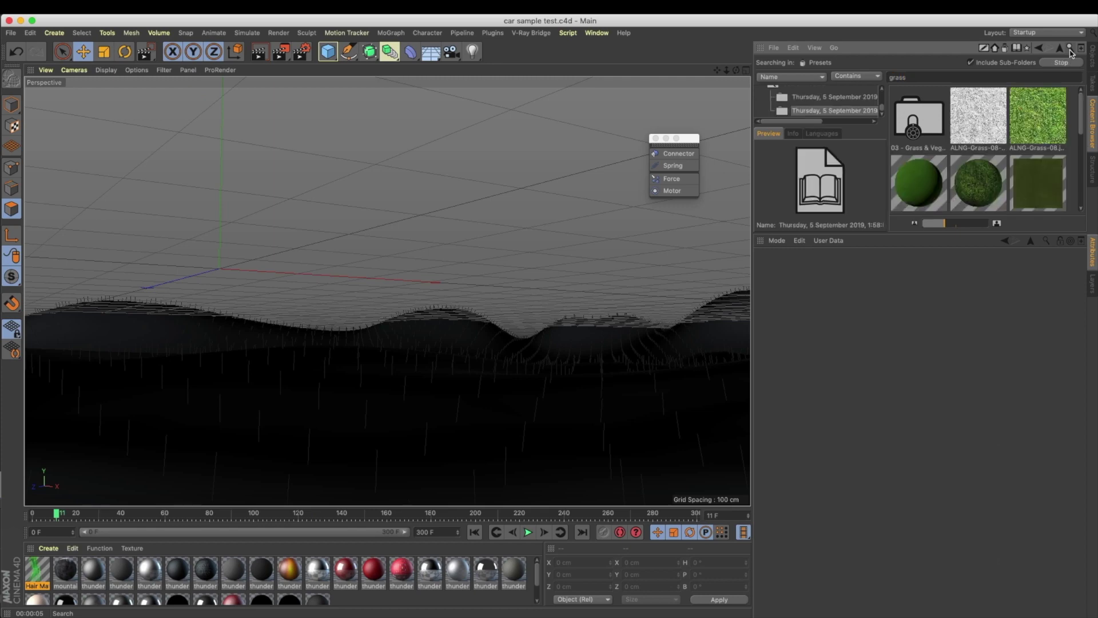
left_click_drag(934, 234, 934, 449)
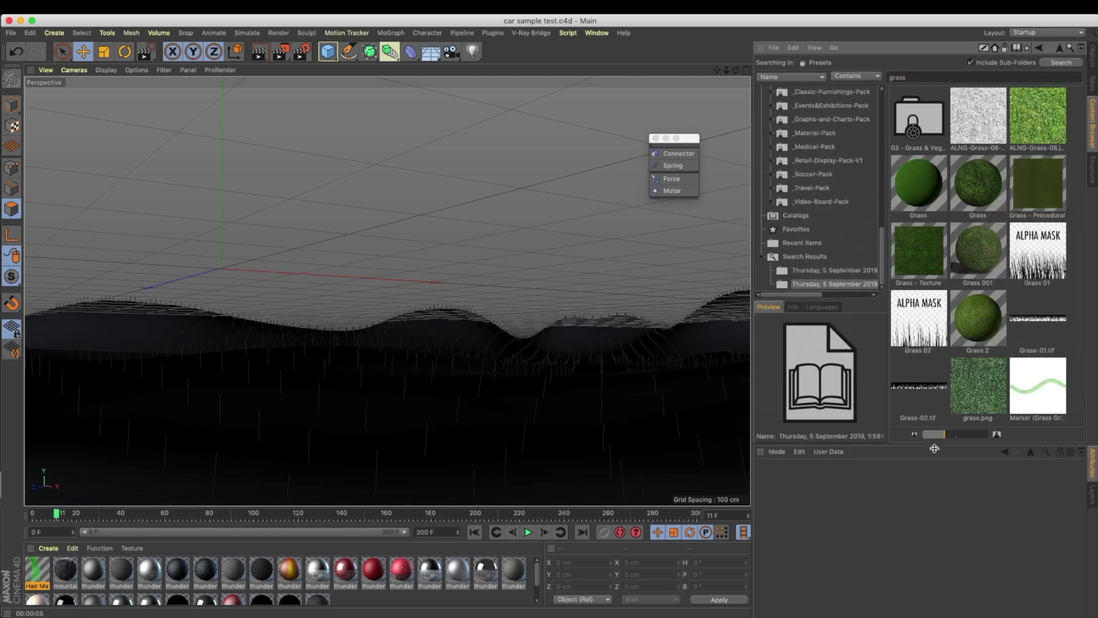
Step: Preview the grass materials and add Grass, Grass 001 and Grass 2 to the scene's materials
left_click(988, 203)
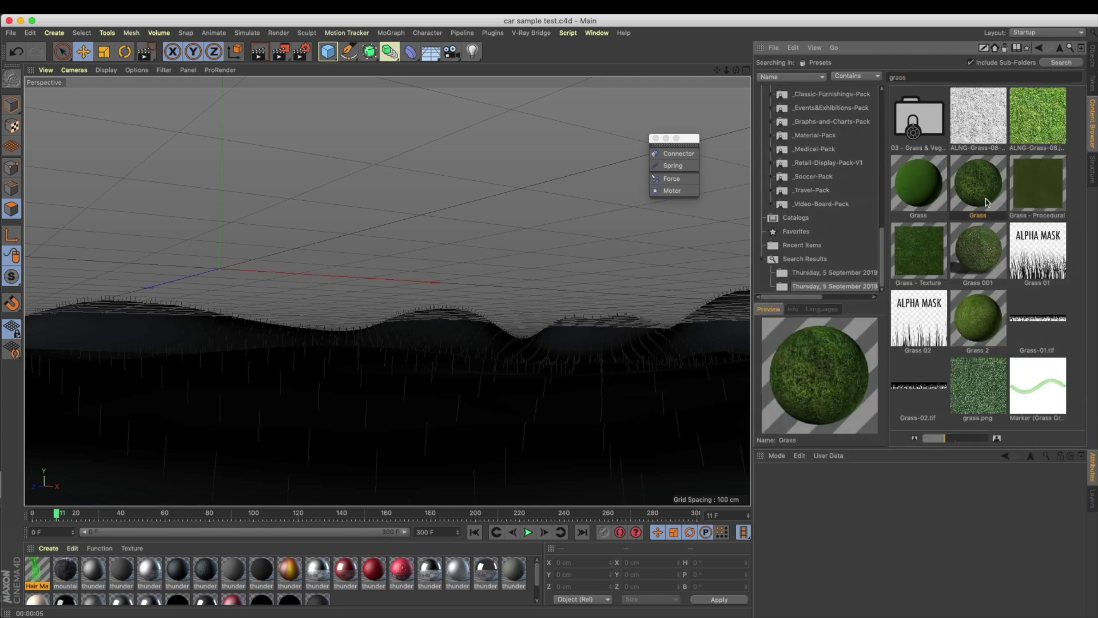
left_click(984, 247)
left_click(980, 308)
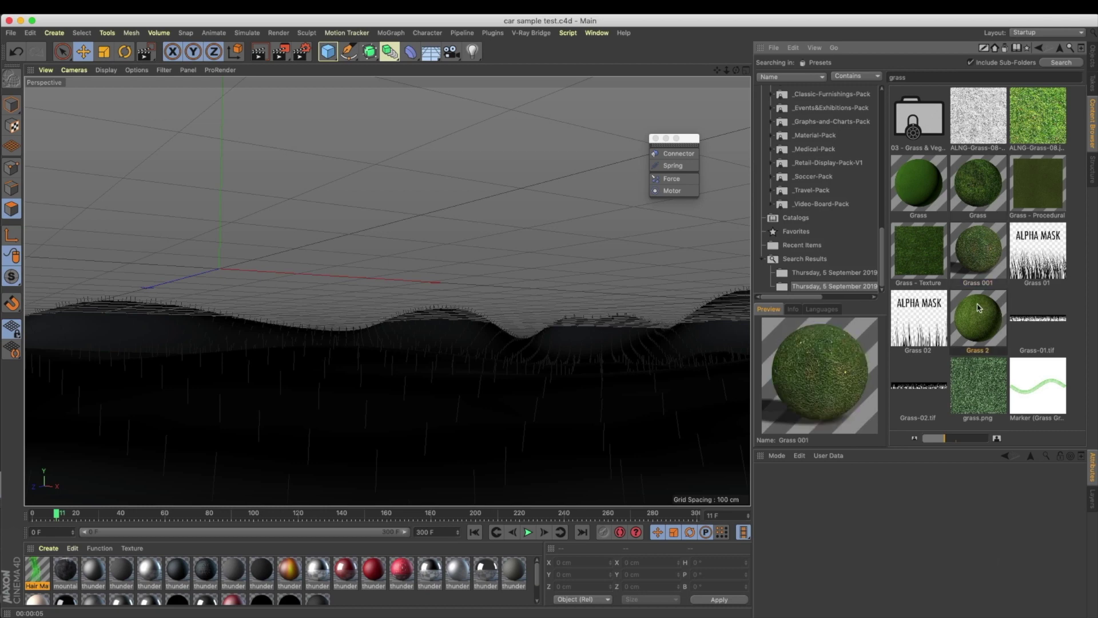
left_click(987, 175)
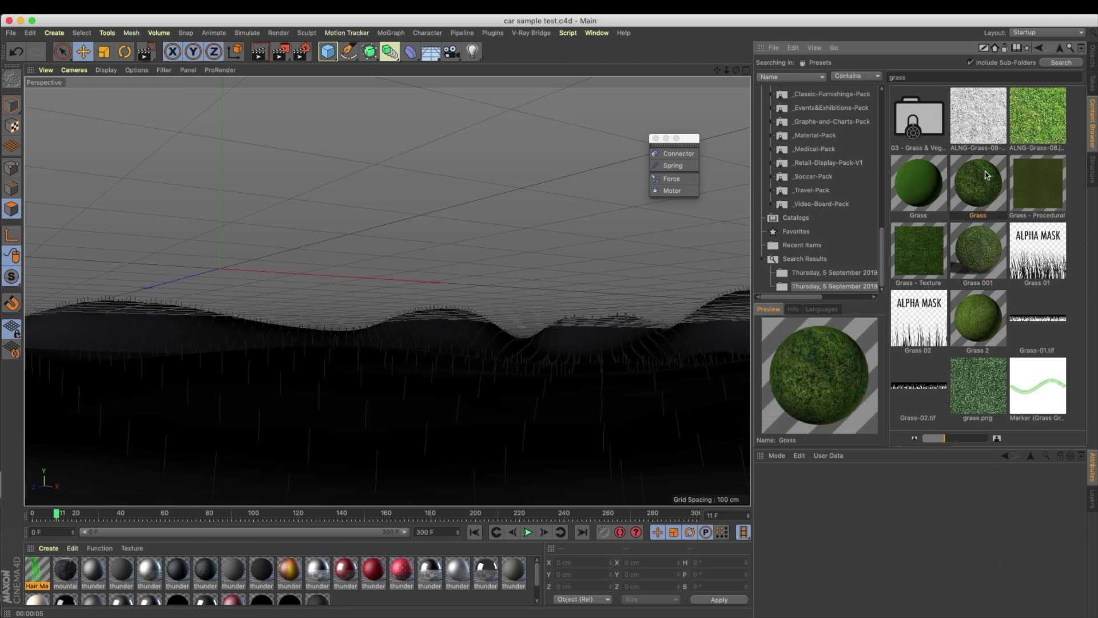
left_click_drag(986, 180, 491, 600)
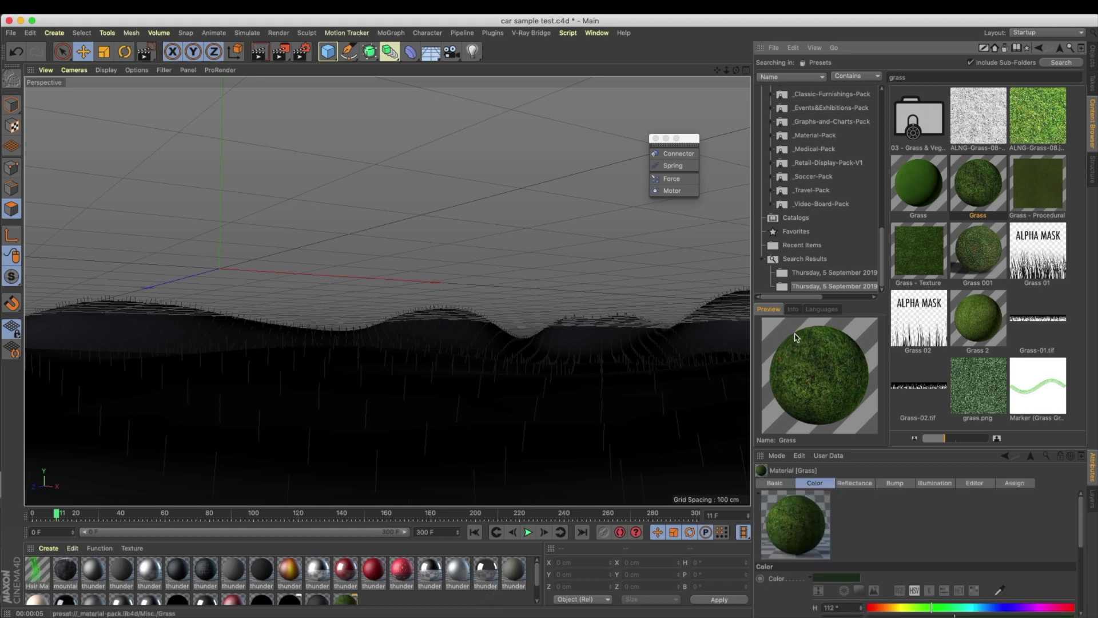
left_click_drag(970, 255, 425, 593)
left_click_drag(986, 319, 452, 602)
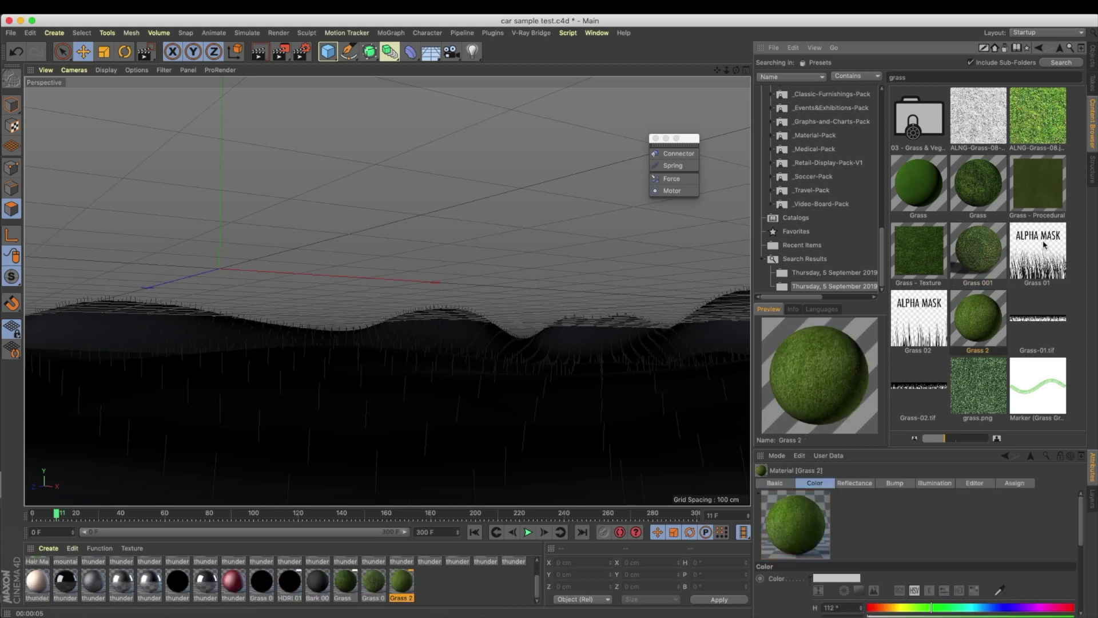
Step: Apply the Grass material to the landscape and render the view
left_click(1094, 64)
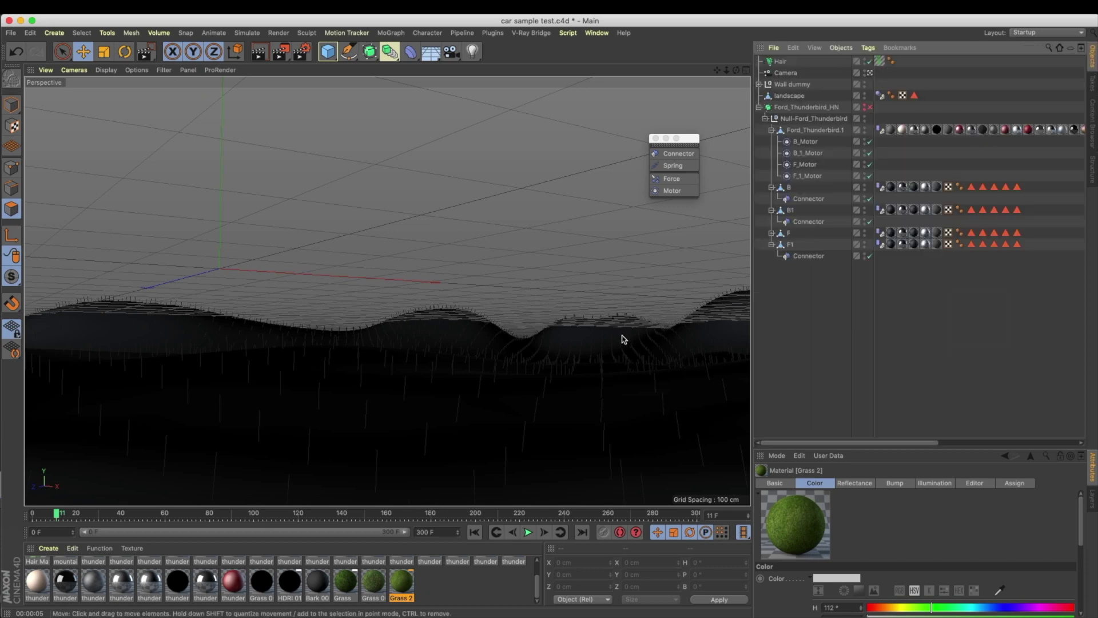
left_click_drag(583, 343, 798, 96)
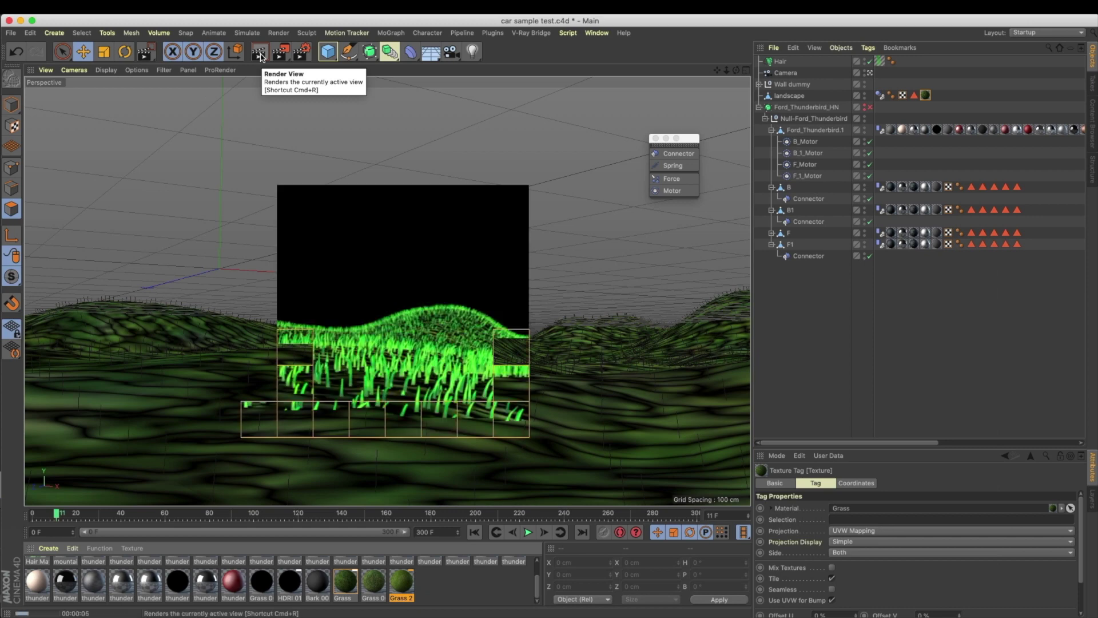
left_click_drag(912, 575, 900, 359)
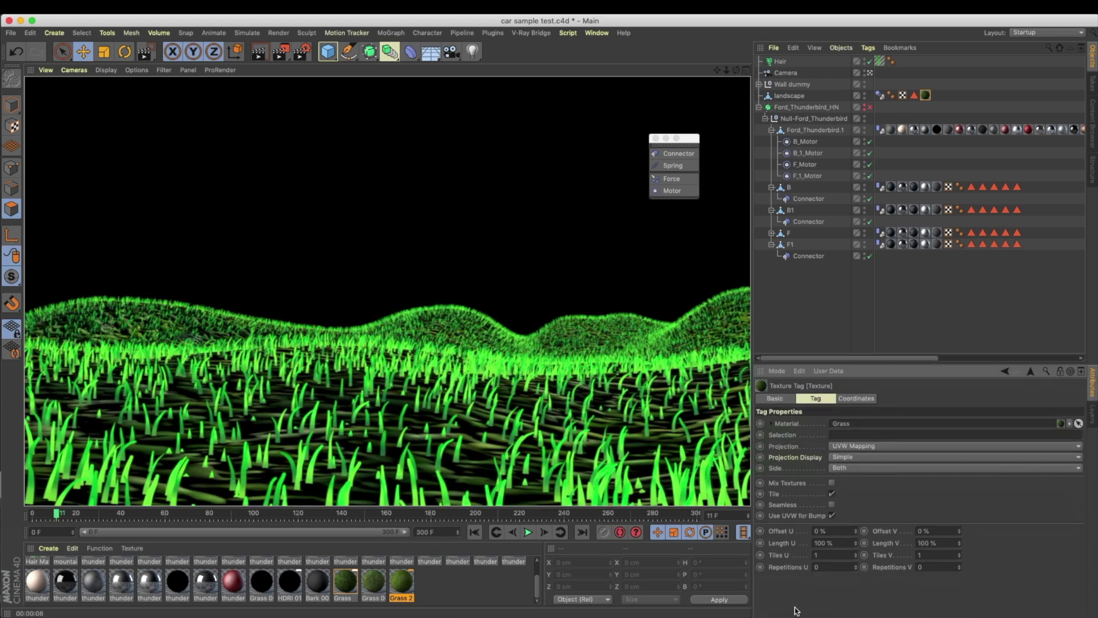
Step: Try texture lengths of 50% and 30% in both U and V for the landscape's Grass material
left_click_drag(840, 544, 761, 540)
type("50")
key("Tab")
type("50")
key("Return")
left_click_drag(843, 543, 743, 547)
type("30")
key("Tab")
type("30")
key("Return")
Step: Set the landscape's Grass texture Length U and Length V to 10%
left_click_drag(822, 546, 748, 549)
type("10")
key("Tab")
type("10")
key("Return")
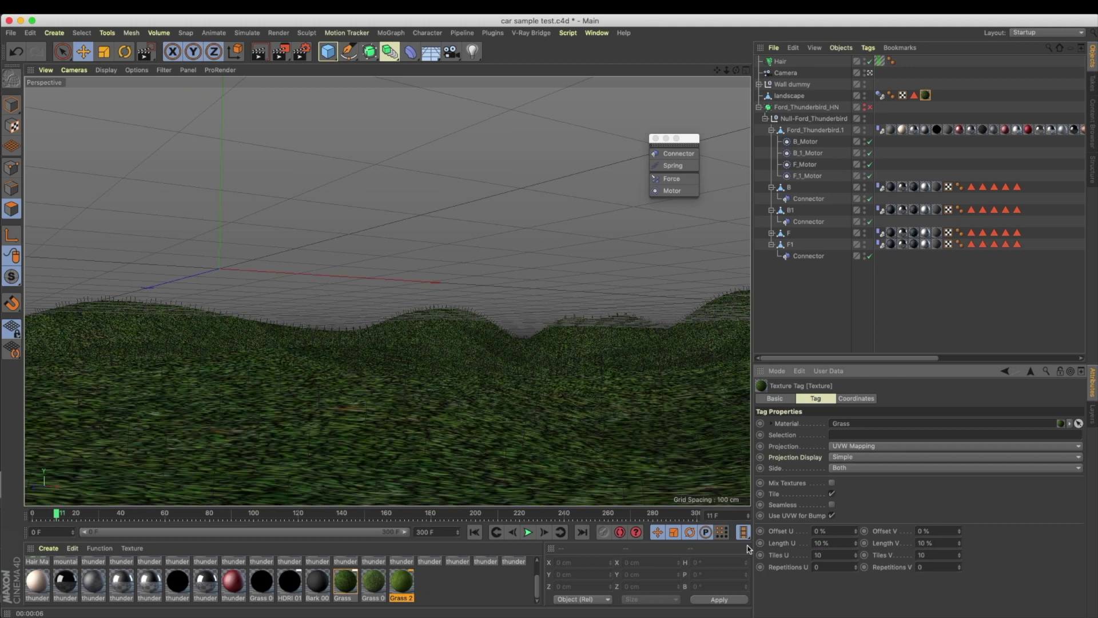
Step: Compare region renders of the landscape with the Grass material and with Grass 001 in its place
left_click_drag(280, 53, 333, 68)
left_click_drag(285, 249, 590, 486)
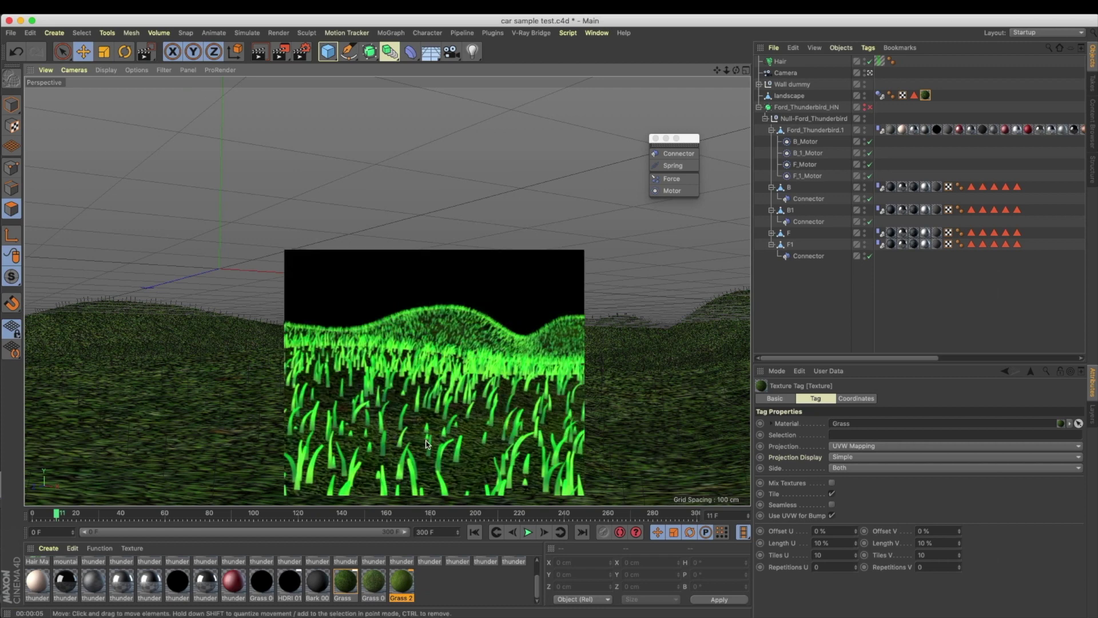
left_click_drag(376, 584, 925, 95)
left_click_drag(280, 52, 334, 67)
left_click_drag(309, 252, 483, 439)
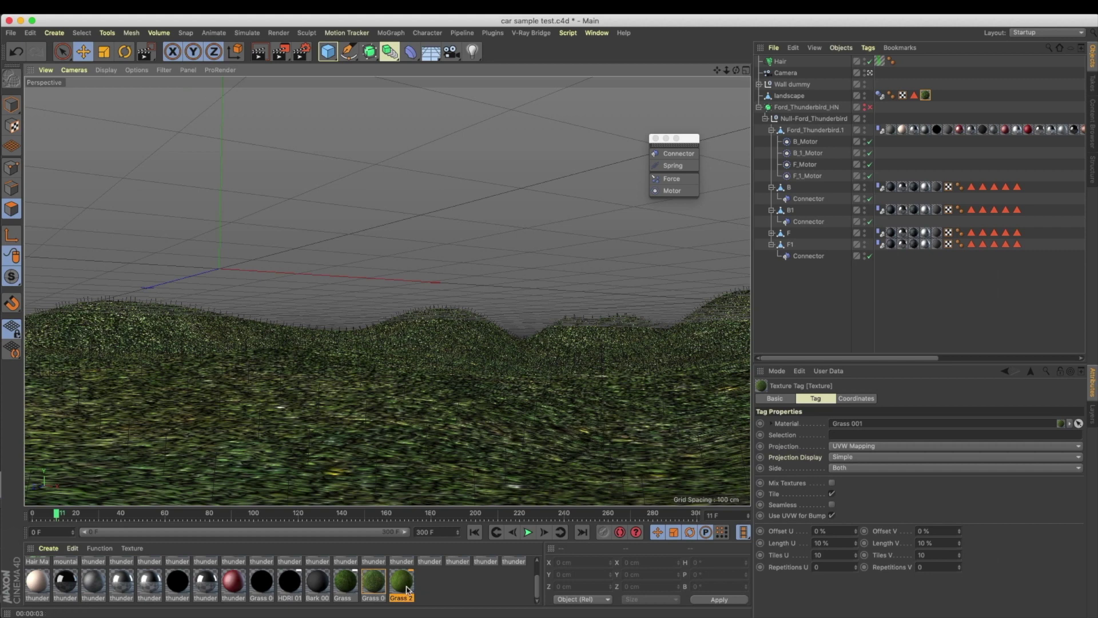
Step: Try the Grass 2 material on the landscape and switch its texture tag back to Grass
left_click_drag(412, 592, 925, 100)
left_click_drag(928, 98, 926, 96)
left_click(278, 33)
left_click(329, 304)
key("e")
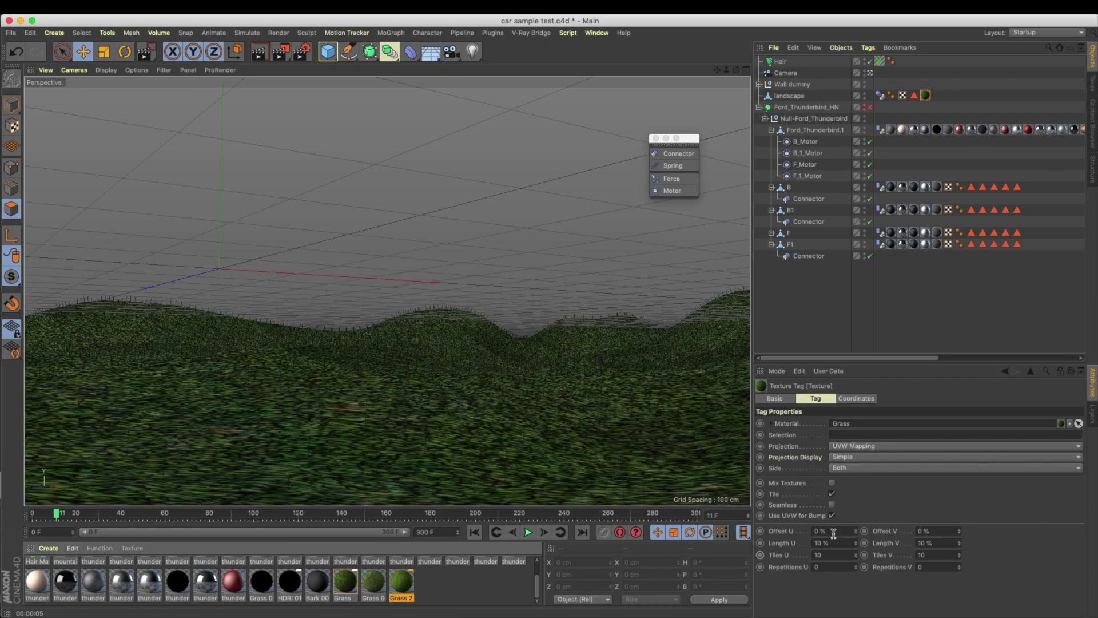
Step: Set the landscape's Grass texture Length U and Length V to 8% and render a region to check it
left_click_drag(836, 542, 739, 517)
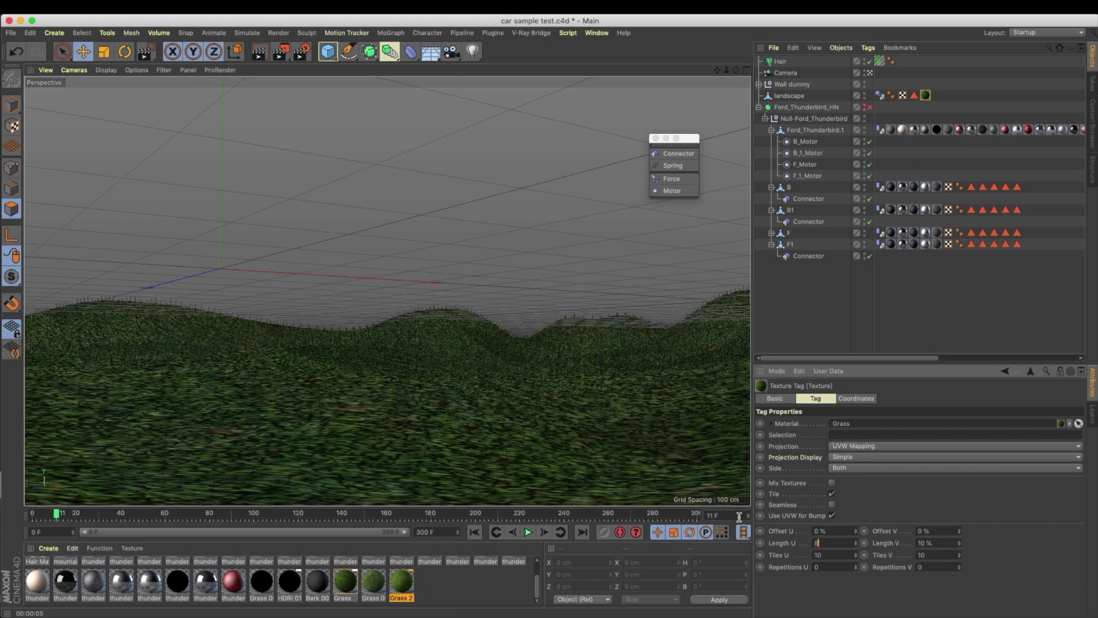
key("Return")
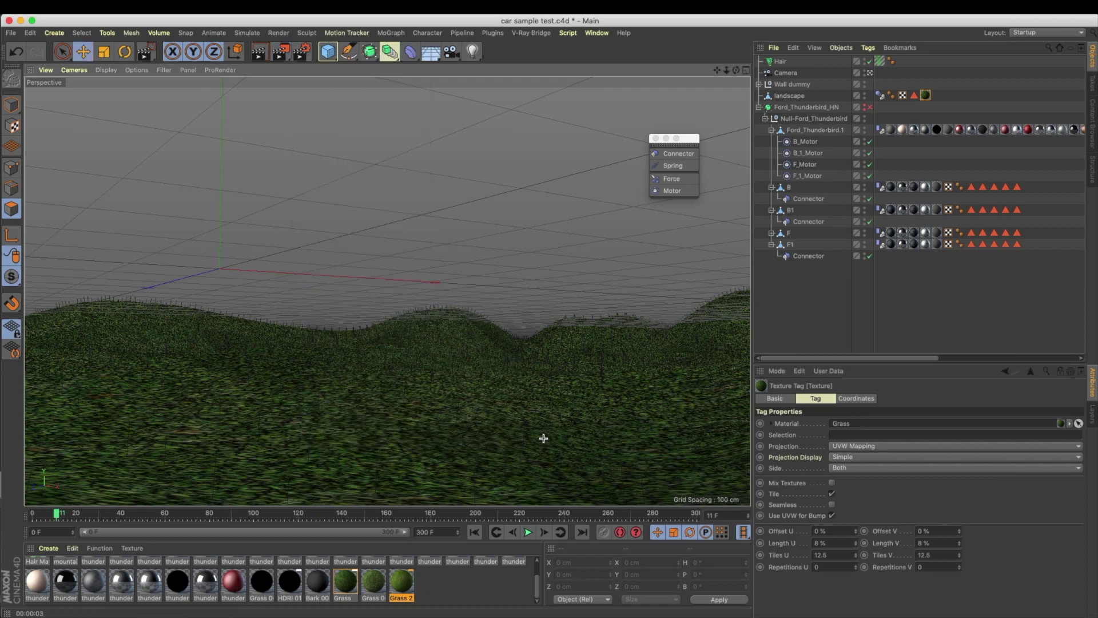
key("ctrl+r")
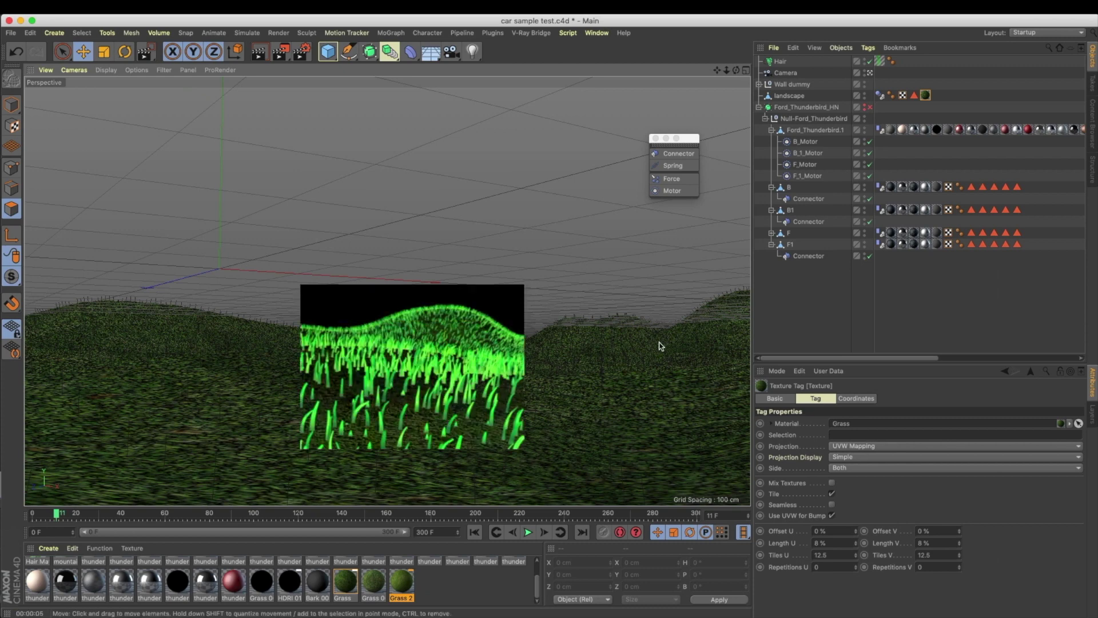
left_click(792, 289)
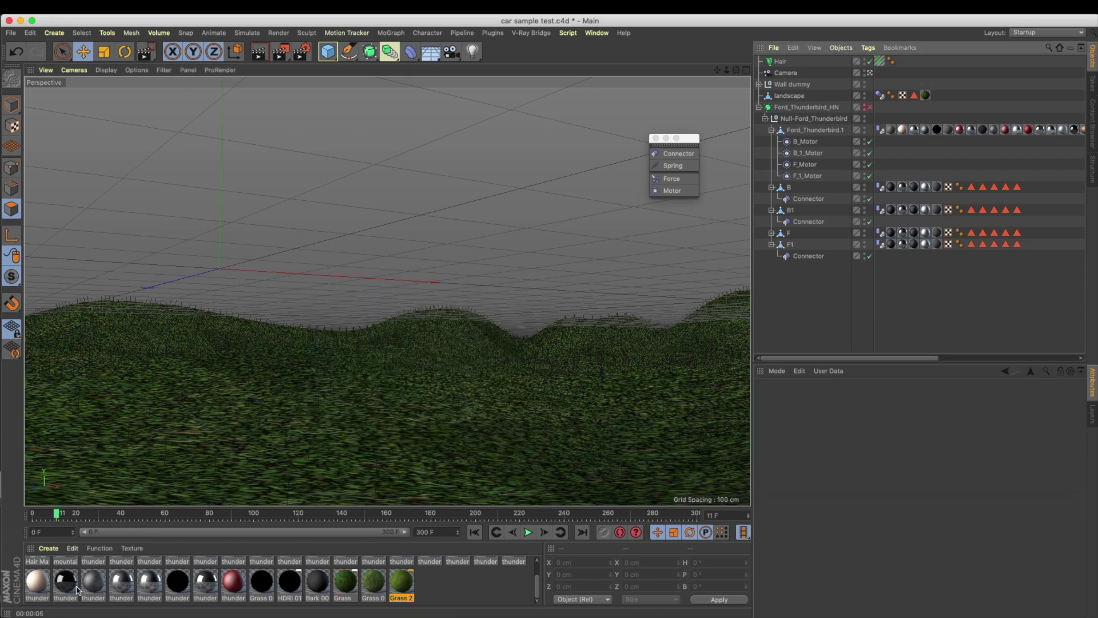
Step: Darken the starting green knot of the Hair Mat material's color gradient
scroll(78, 578, "up", 1)
double_click(37, 570)
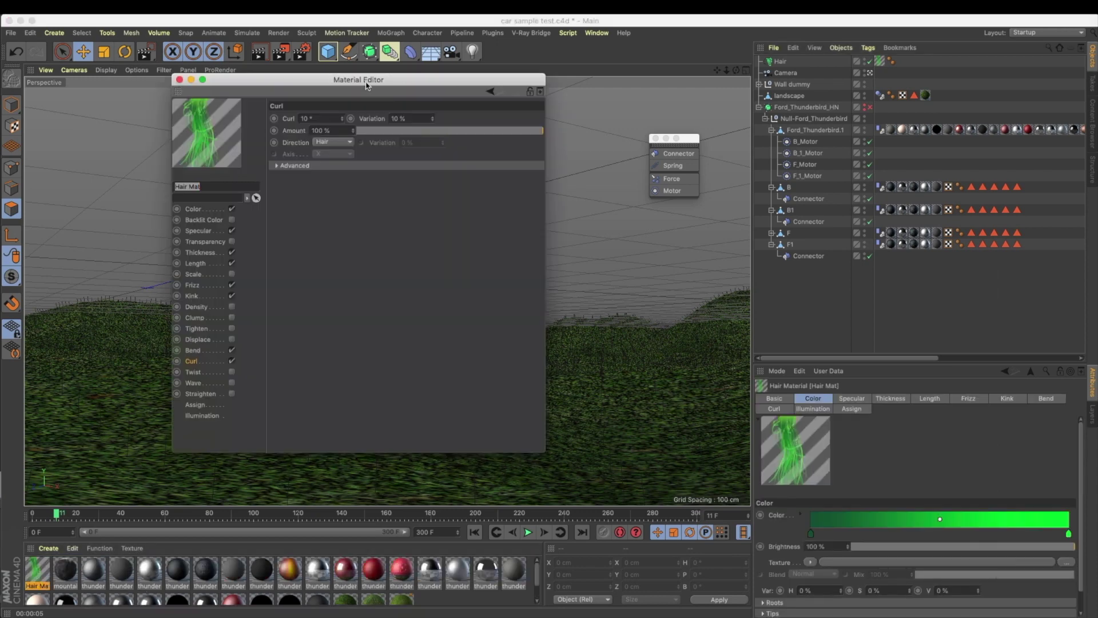
left_click_drag(366, 86, 950, 207)
left_click(799, 331)
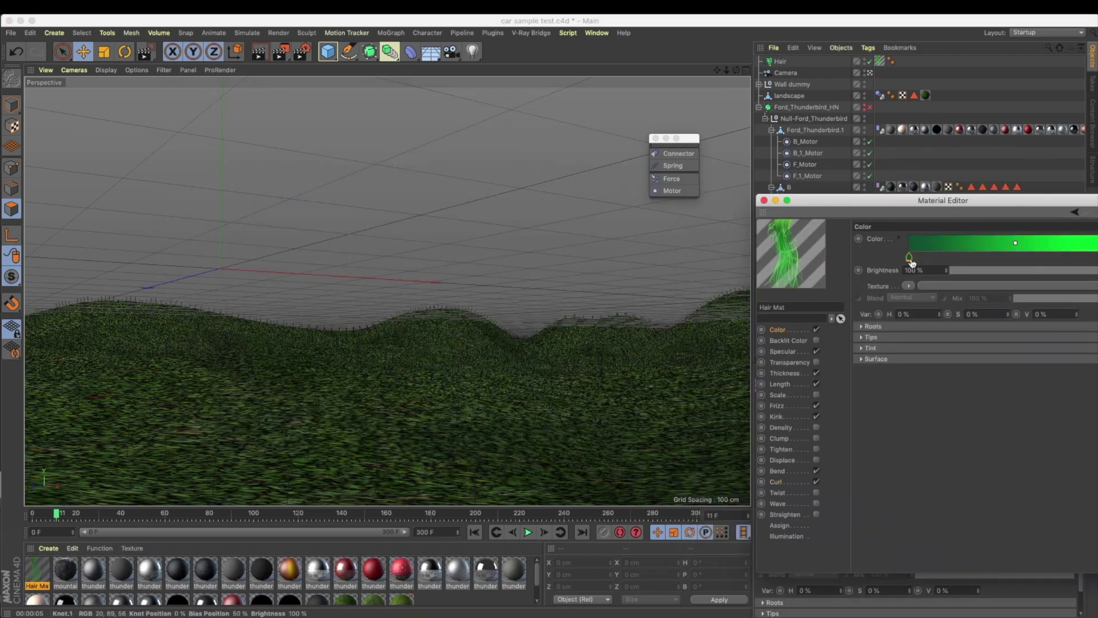
double_click(910, 259)
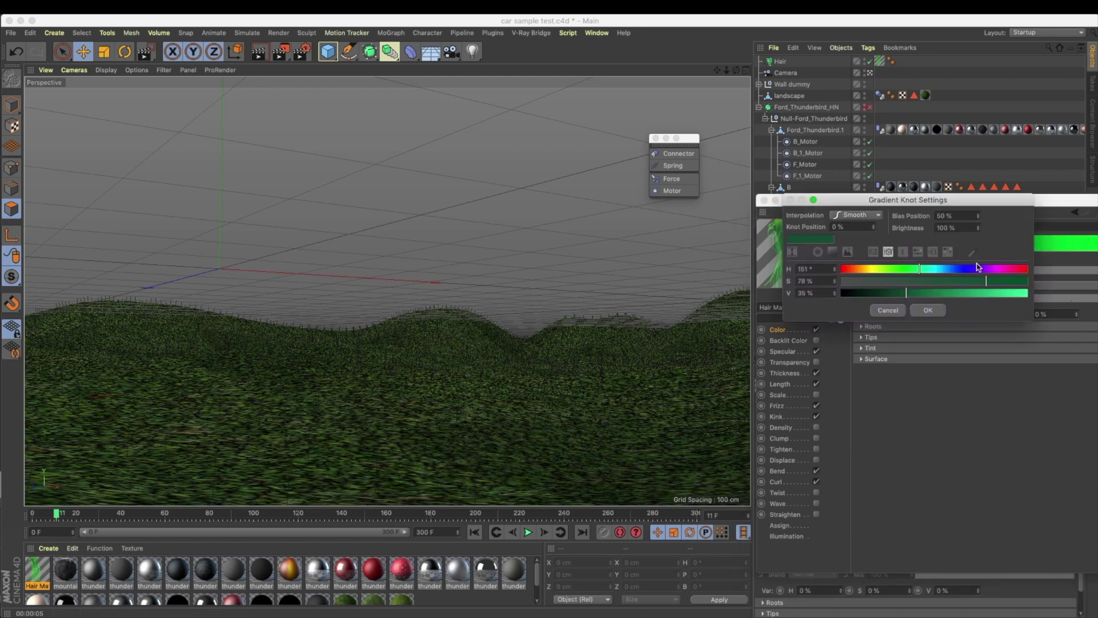
left_click_drag(906, 292, 886, 293)
left_click(928, 310)
Step: Darken the bright green end knot of the Hair Mat color gradient, keeping only two knots
left_click_drag(908, 203, 730, 205)
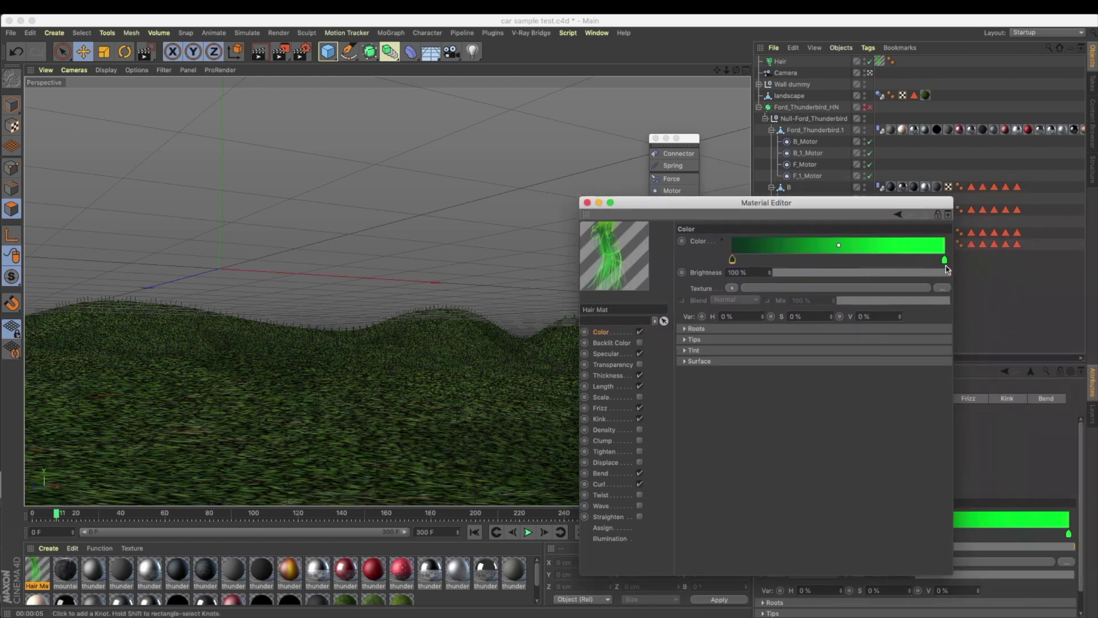
double_click(941, 259)
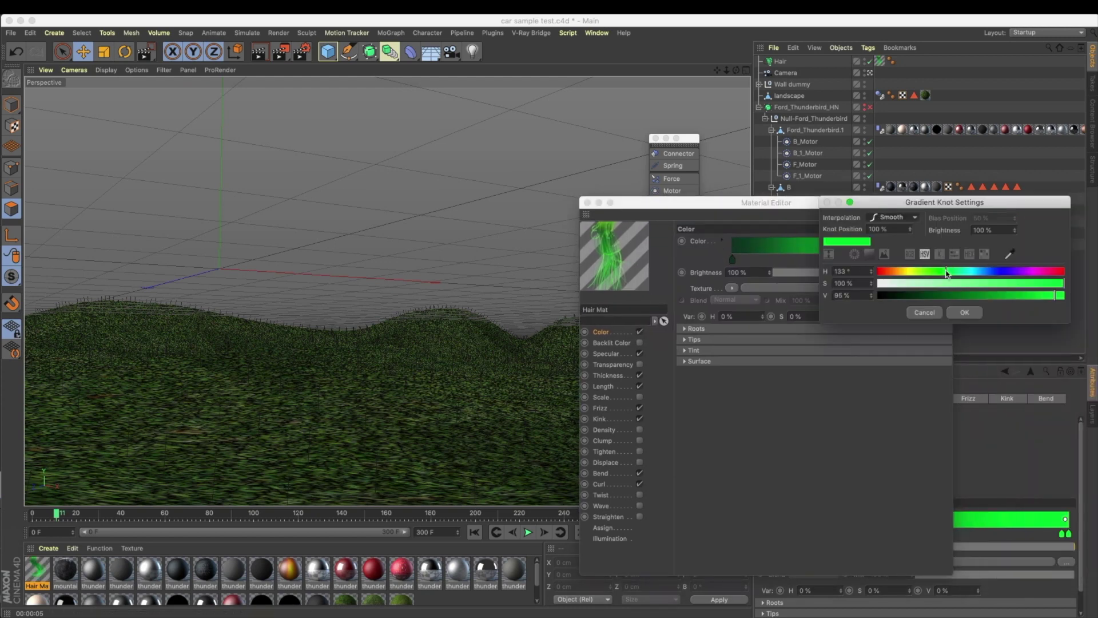
left_click(965, 312)
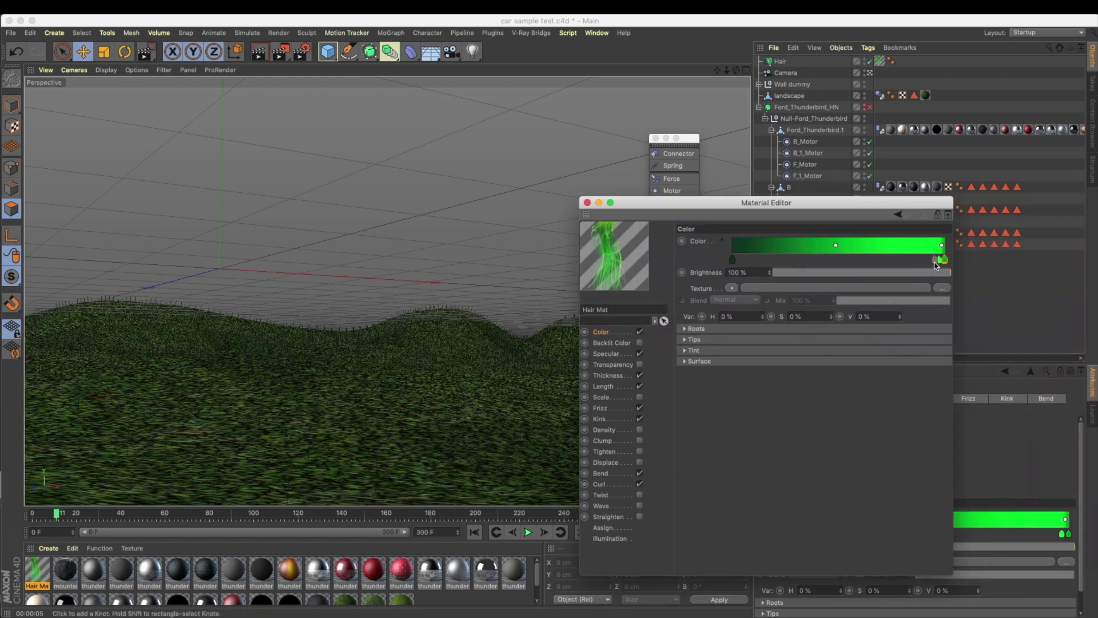
left_click_drag(815, 204, 912, 204)
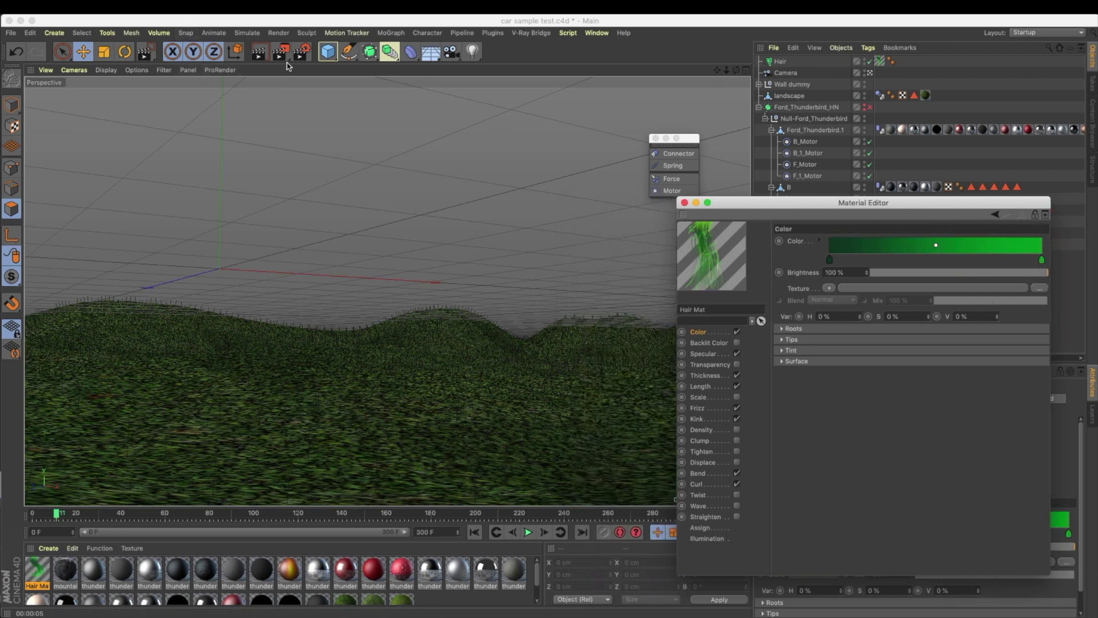
Step: Render a region of the grass to check the new hair colors and save the scene
left_click(322, 87)
left_click_drag(246, 191, 500, 369)
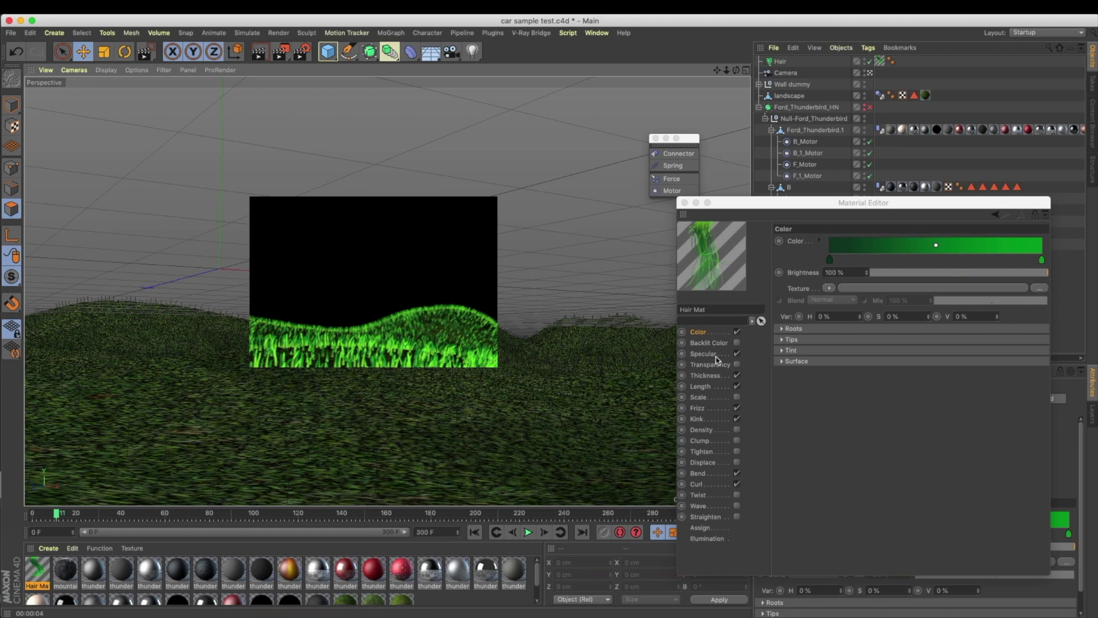
left_click(684, 203)
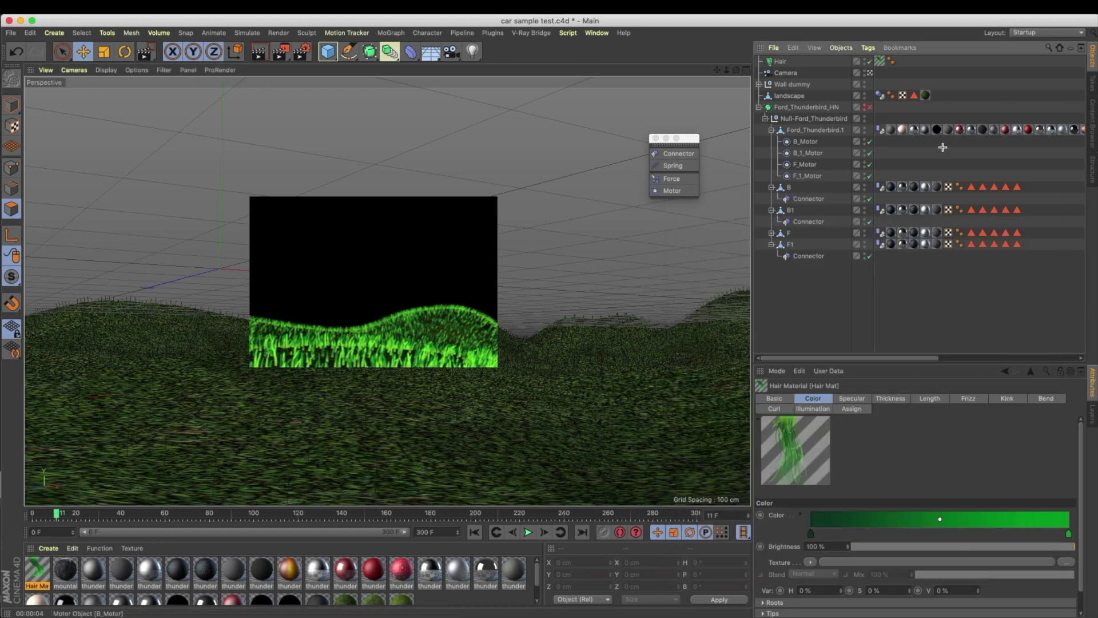
key("super+s")
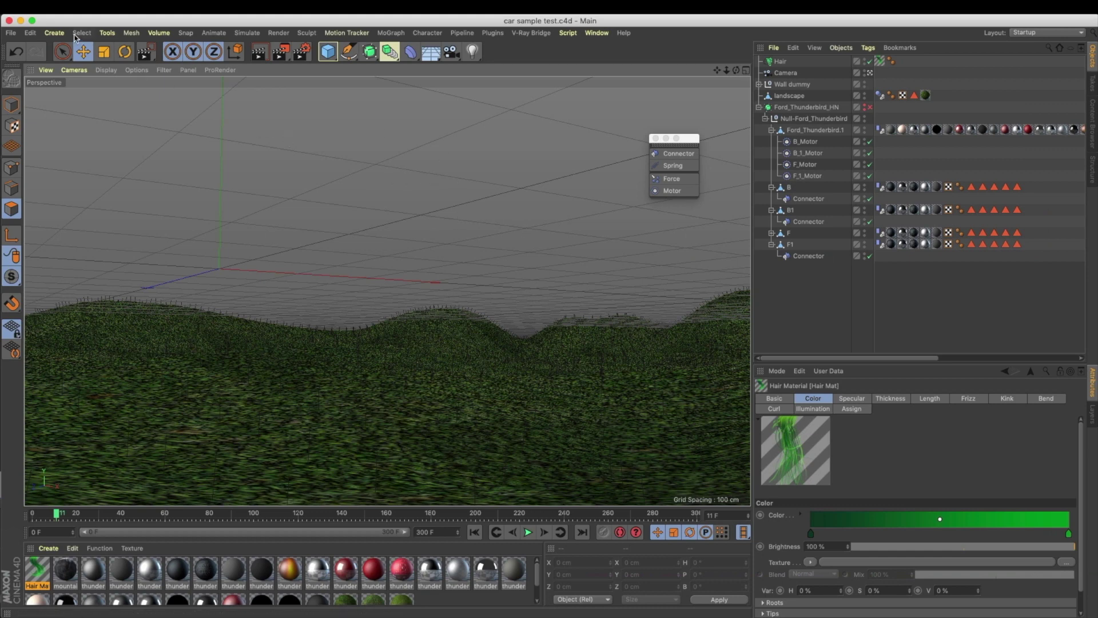
Step: Add a Physical Sky to the scene and set its time to 18:21
left_click(54, 33)
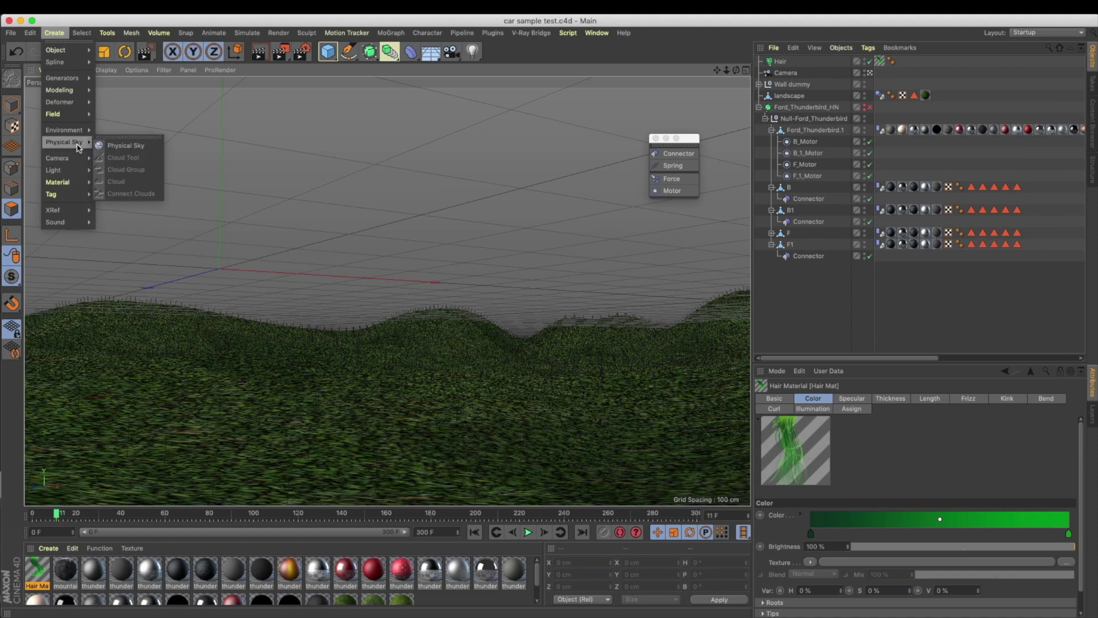
left_click(115, 144)
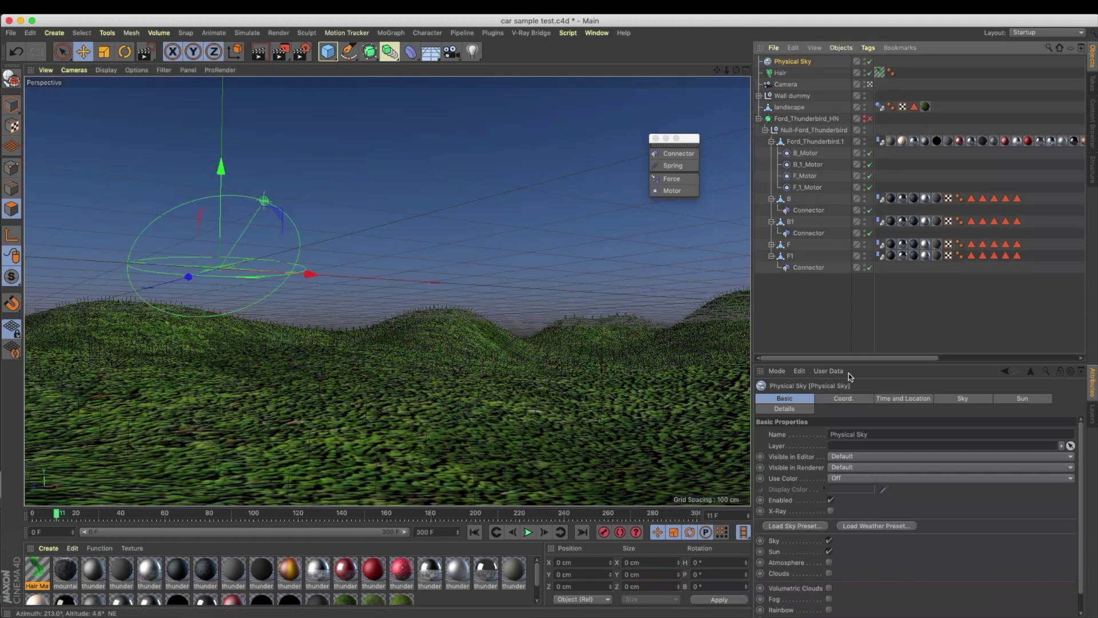
left_click_drag(853, 362, 852, 298)
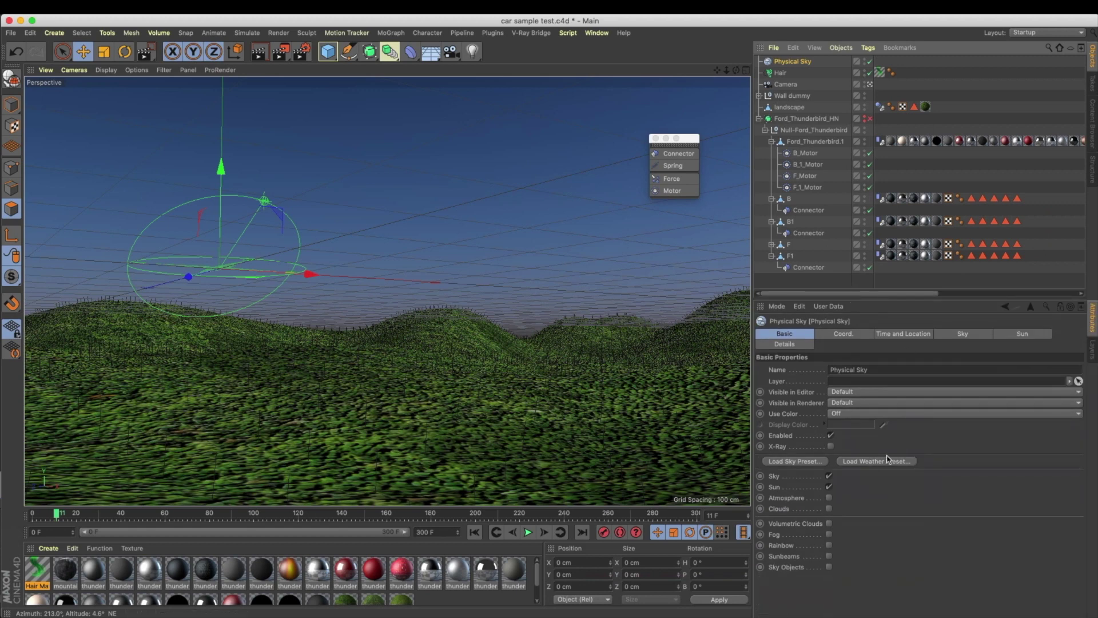
left_click(914, 335)
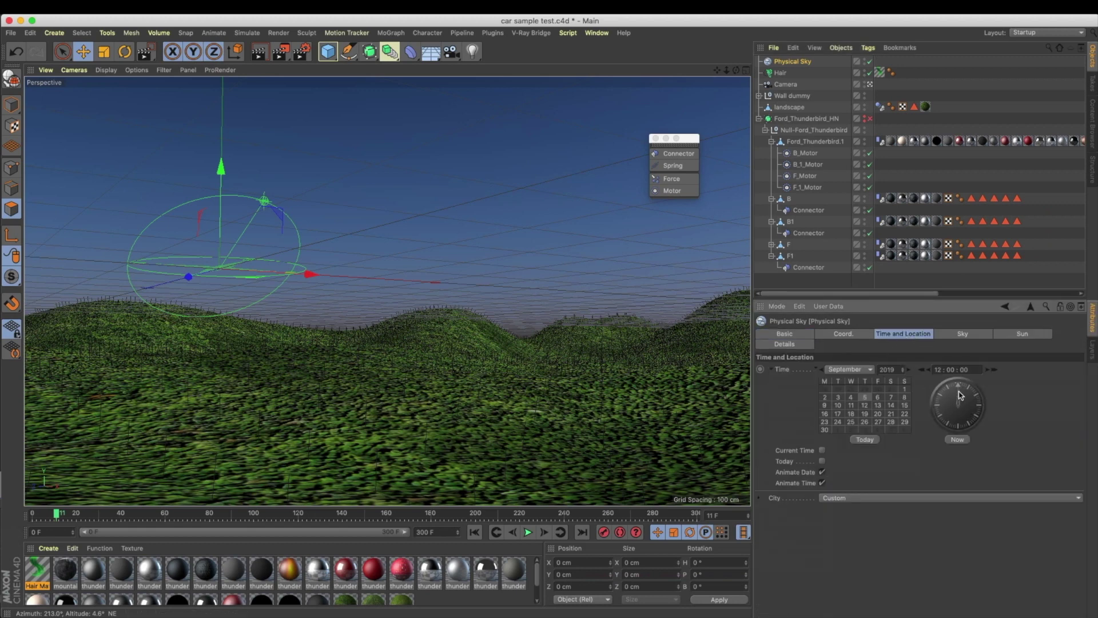
left_click_drag(959, 391, 964, 421)
Step: Render the view to check the grass under the evening sky lighting
left_click(257, 56)
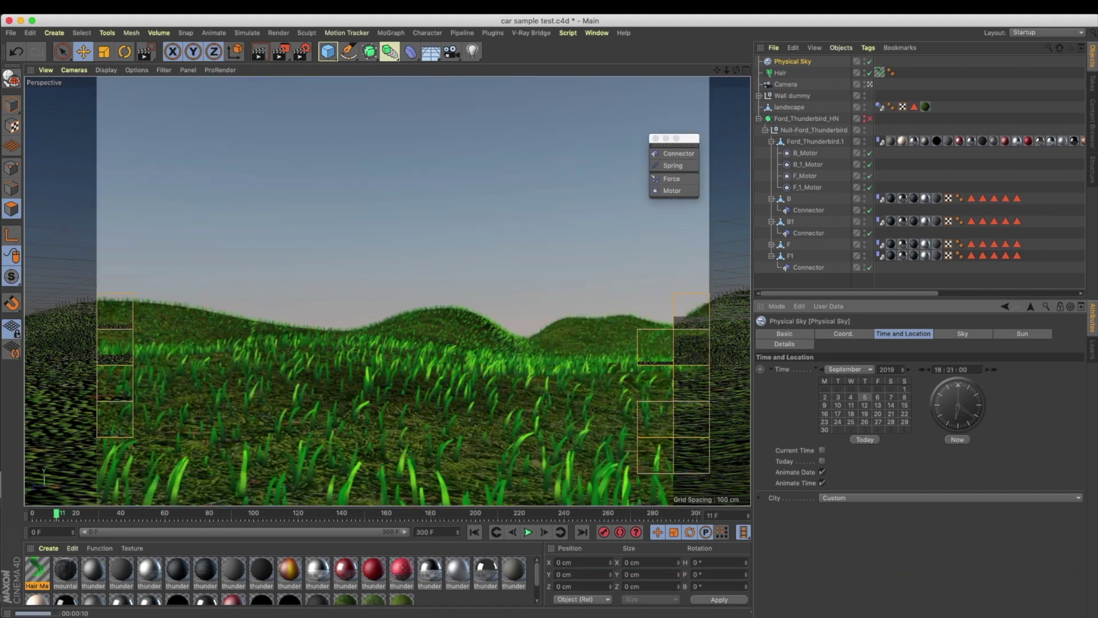
left_click(701, 343)
left_click(263, 57)
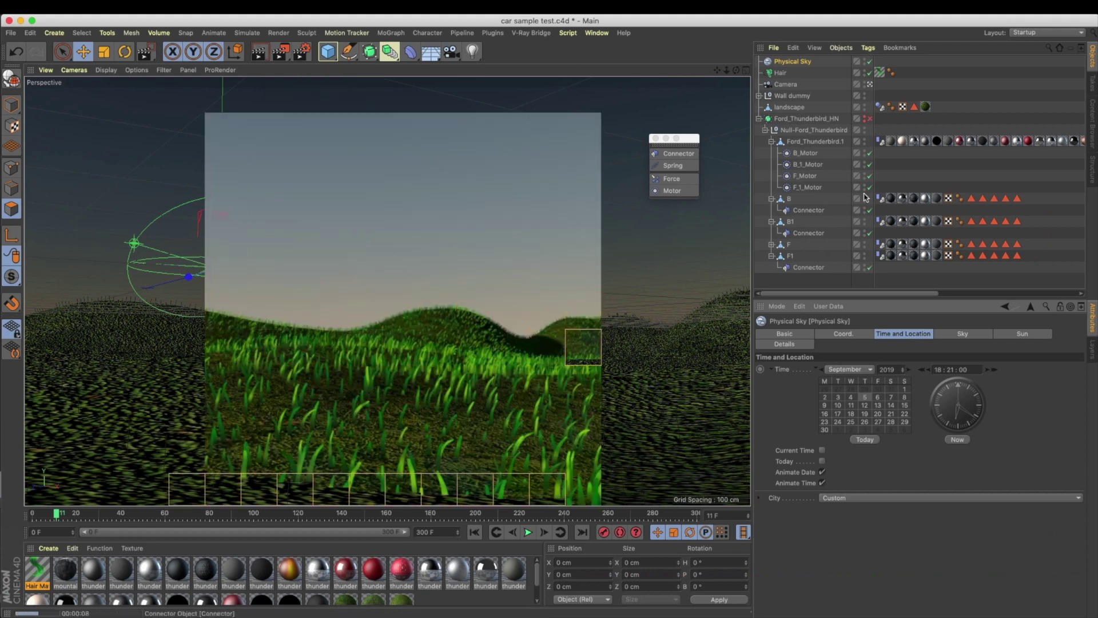
Step: Make the Ford_Thunderbird_HN car visible again, save the scene and render the view
left_click(949, 104)
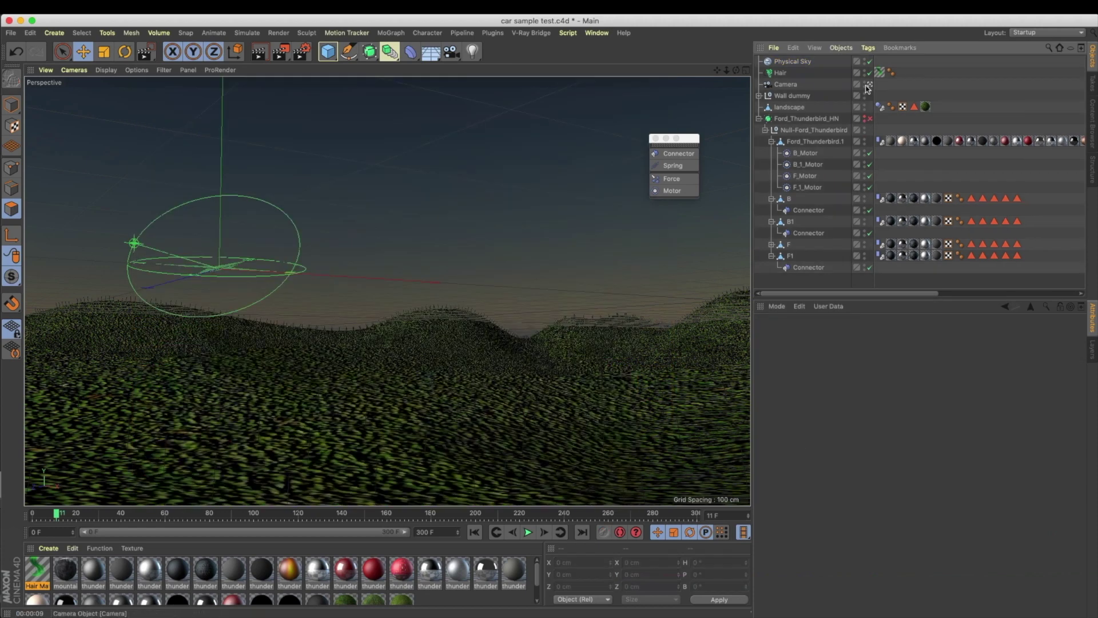
left_click(865, 121)
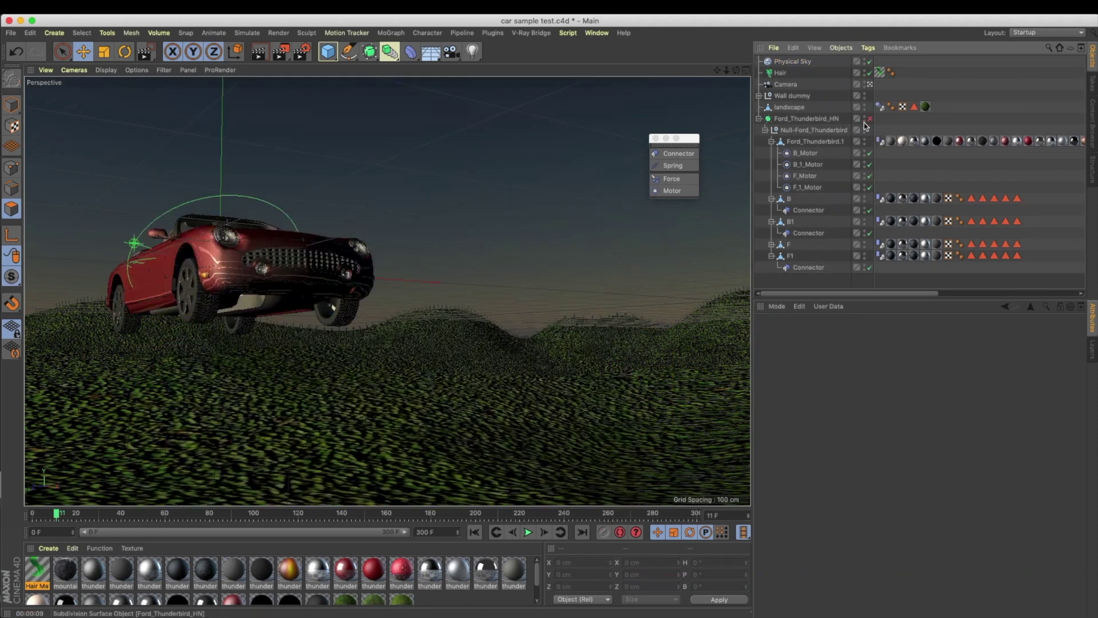
key("super+s")
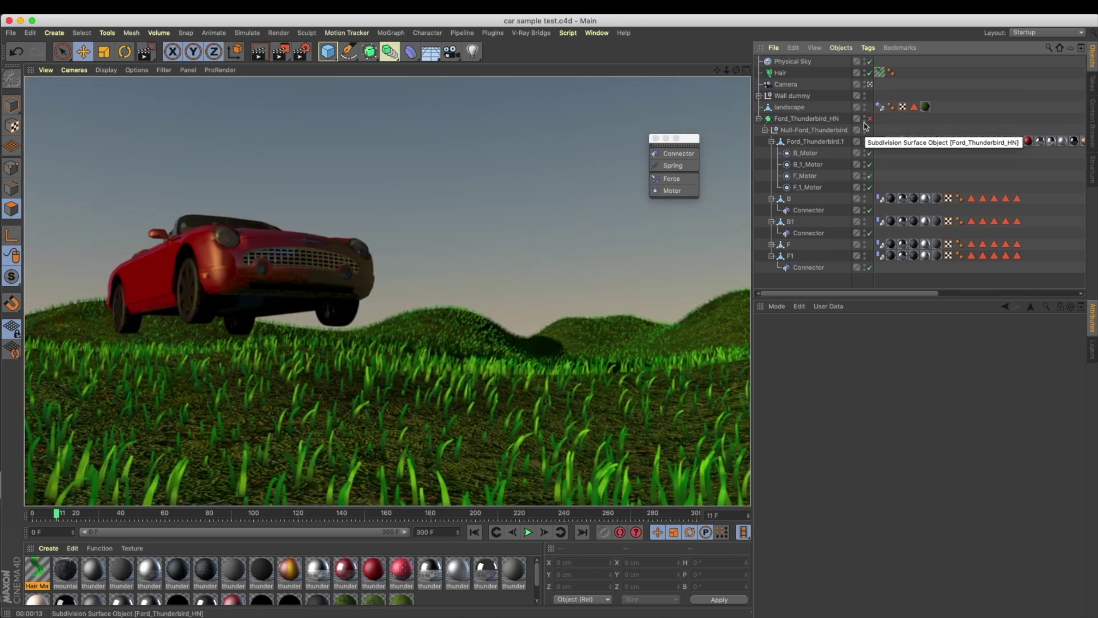
left_click(903, 141)
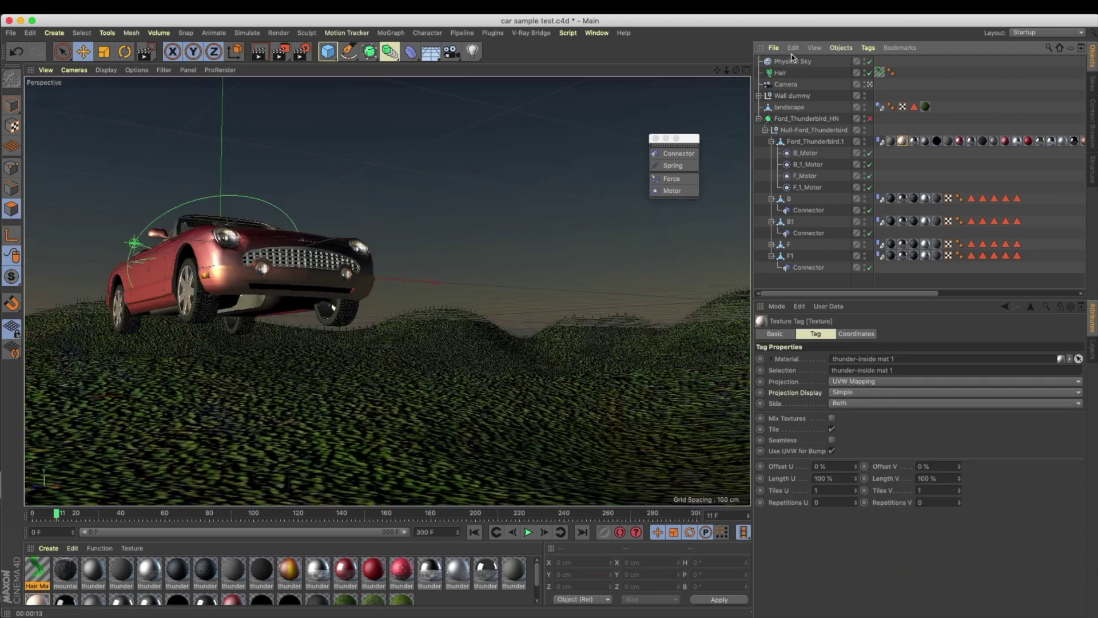
Step: Move the Physical Sky's clock to a morning time at 55 minutes past the hour and render the car at frame 300
left_click(793, 61)
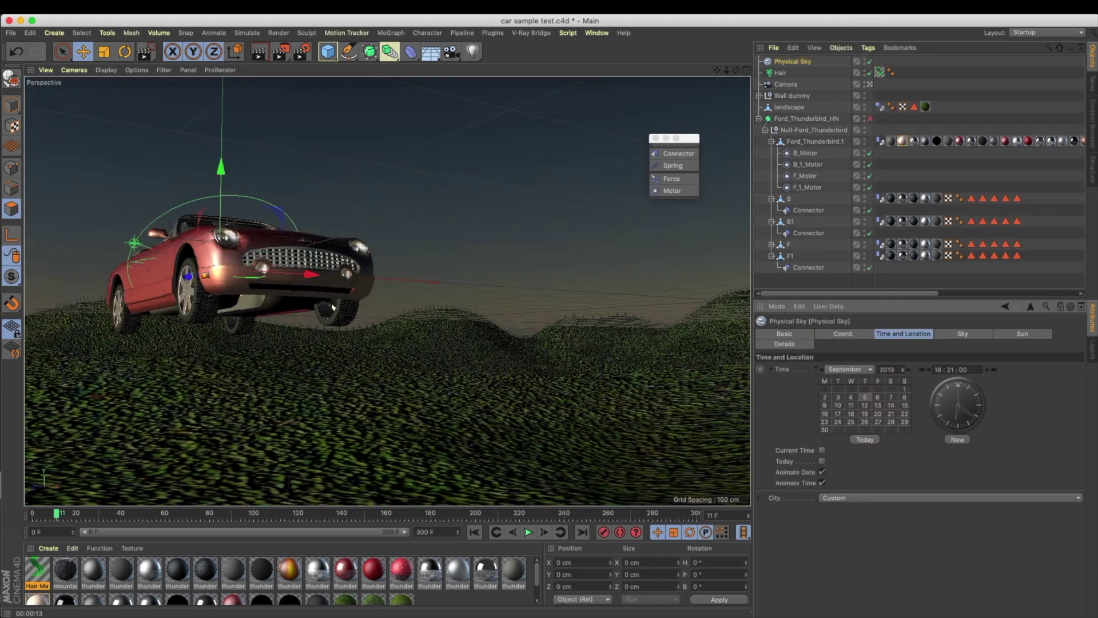
left_click_drag(949, 396, 951, 416)
left_click(262, 55)
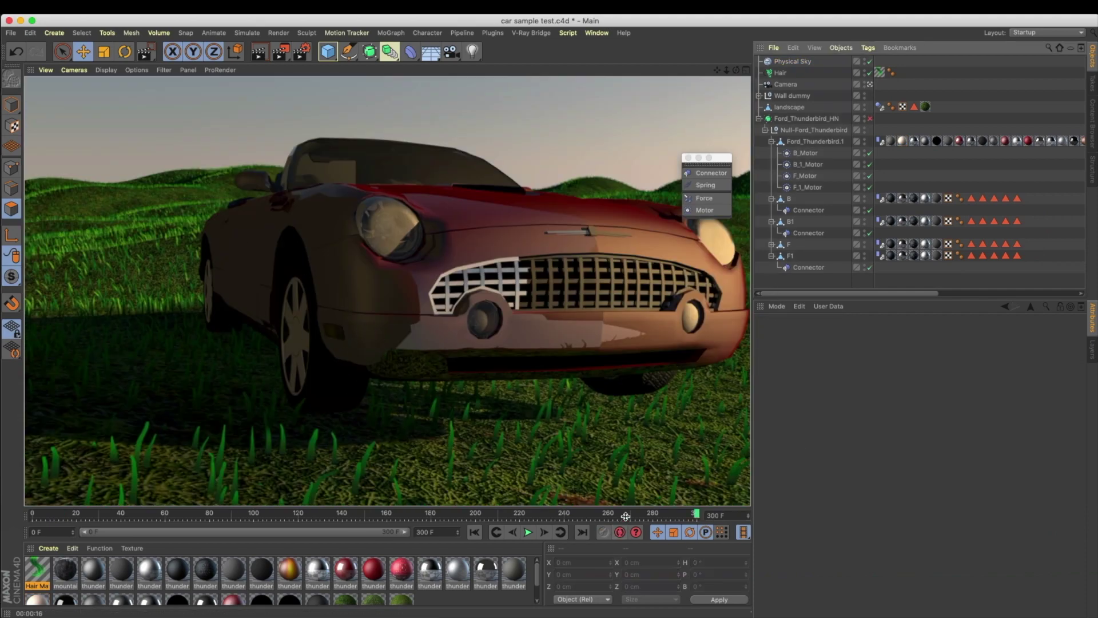
Step: Try 18:55 as the Physical Sky's time and render the car under it
left_click(793, 61)
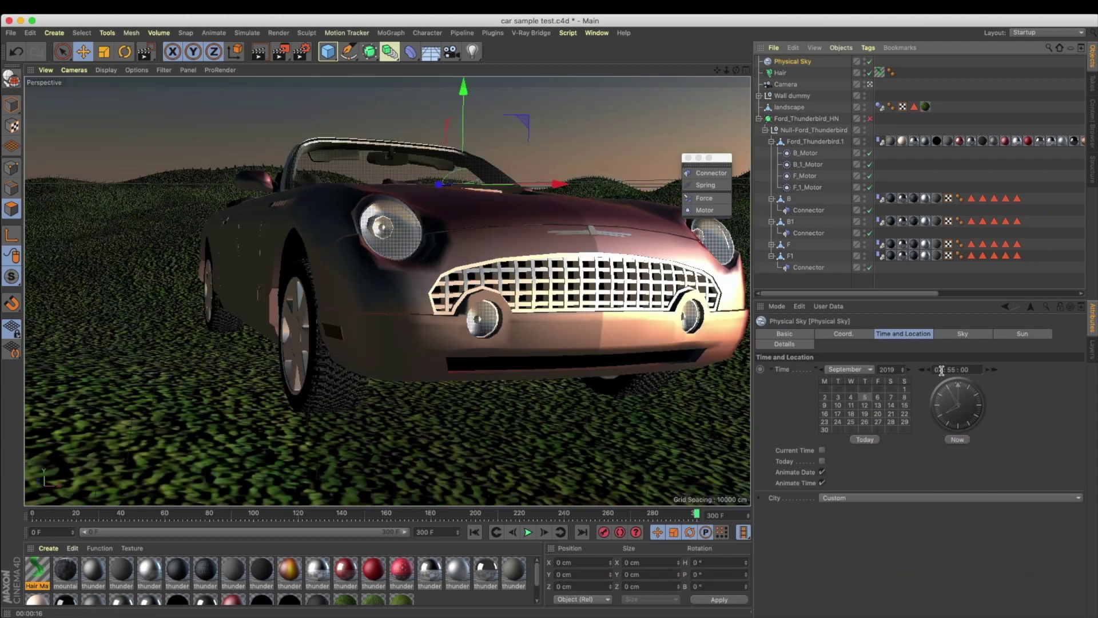
left_click(942, 370)
type("18")
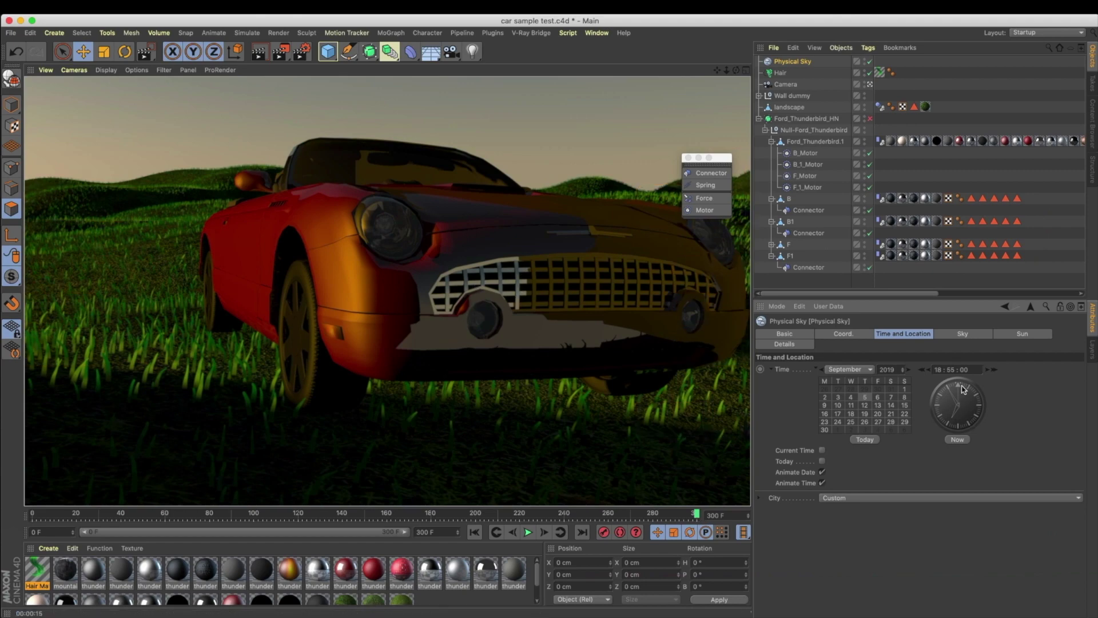
Step: Try other hours for the Physical Sky's time, including 11:55
left_click_drag(943, 370, 890, 368)
type("0")
key("Return")
left_click_drag(945, 370, 882, 373)
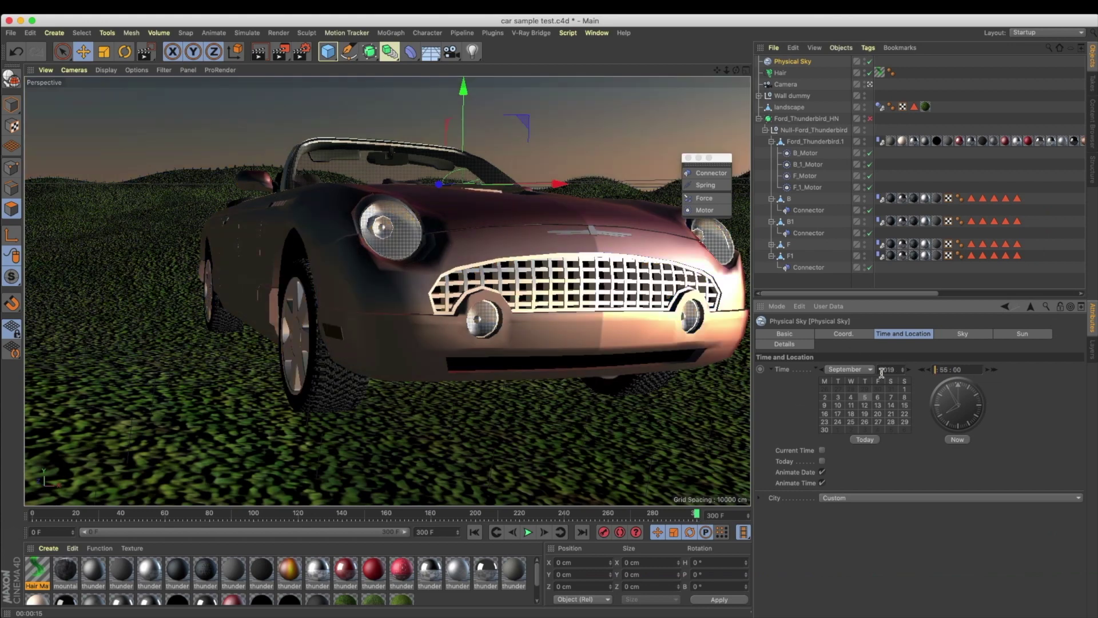
type("11")
key("Return")
Step: Set the Physical Sky's time to 08:55, render the view and return the timeline to frame 0
left_click_drag(940, 371, 906, 369)
type("09")
key("Return")
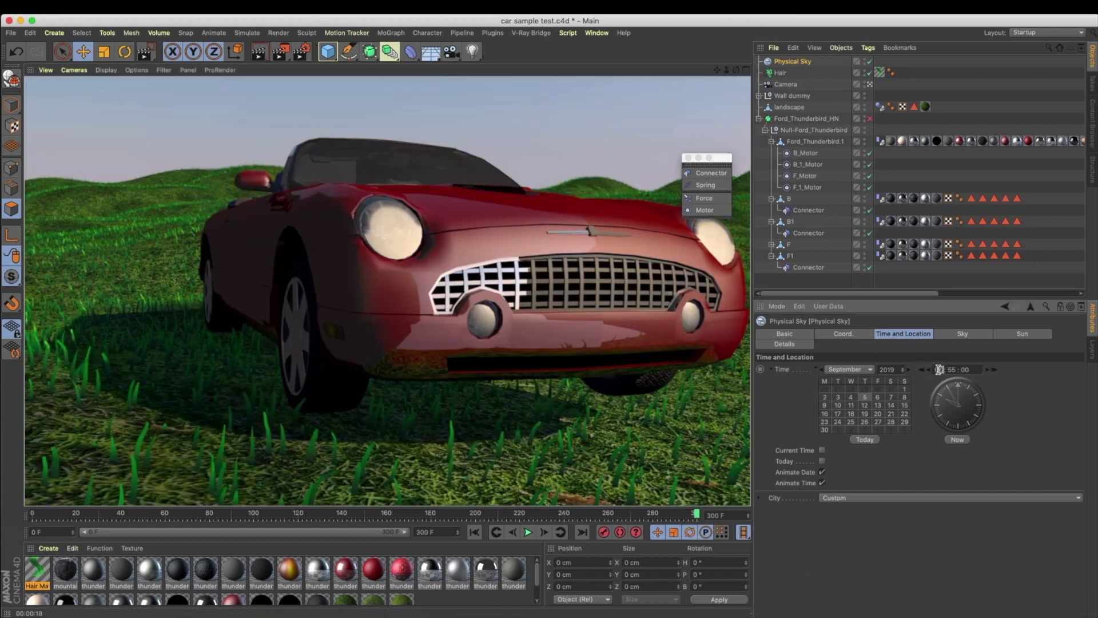
key("Return")
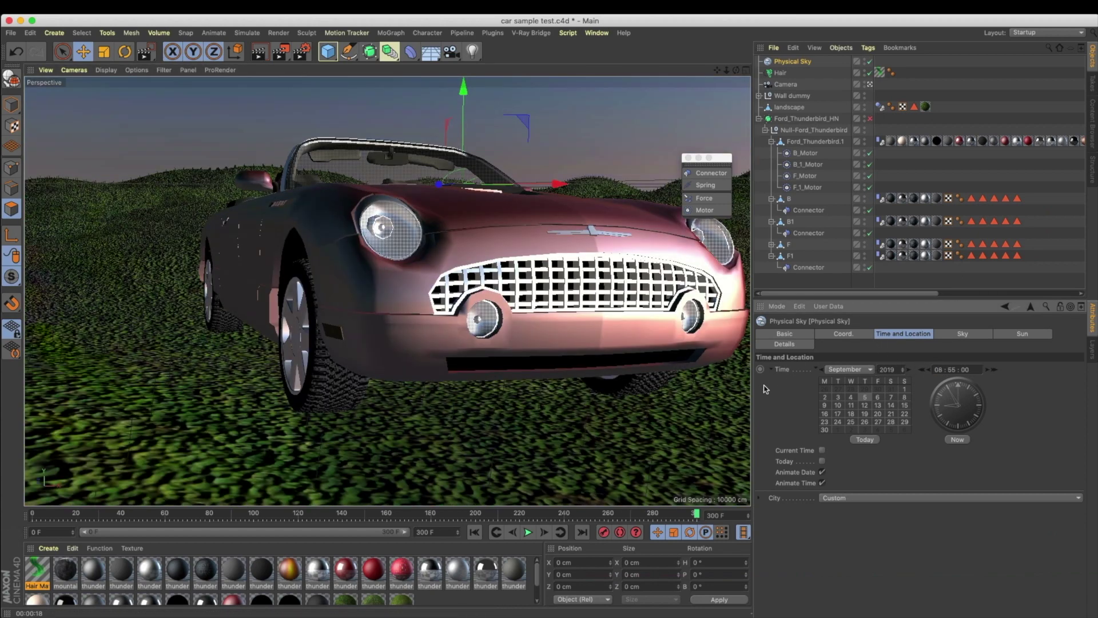
left_click(483, 533)
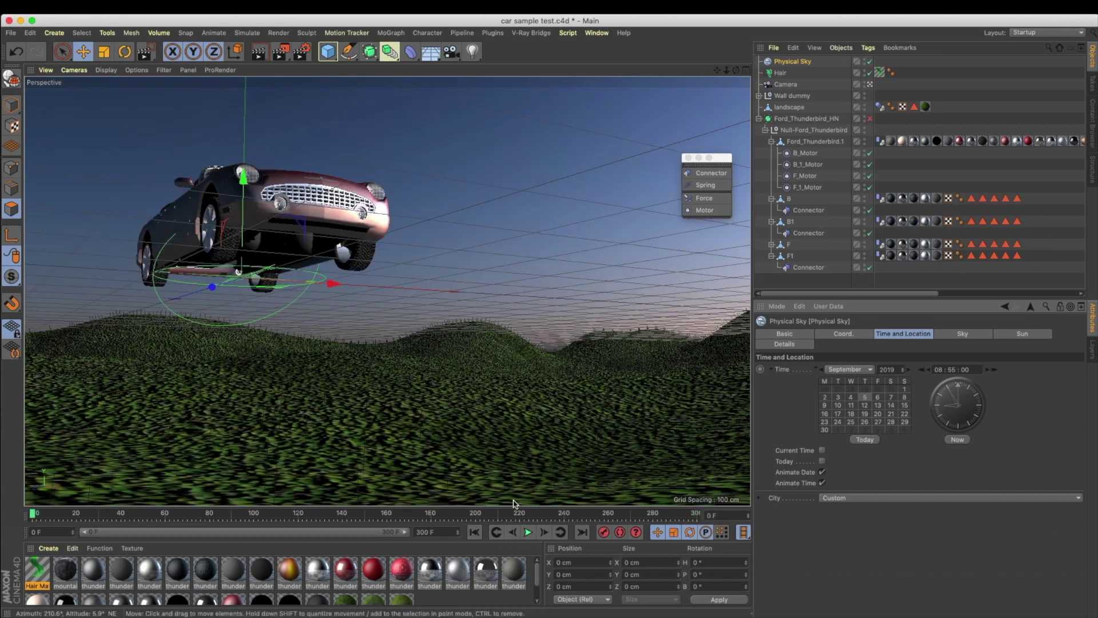
Step: Save the scene and set the Hair object's hair count to 10000
key("super+s")
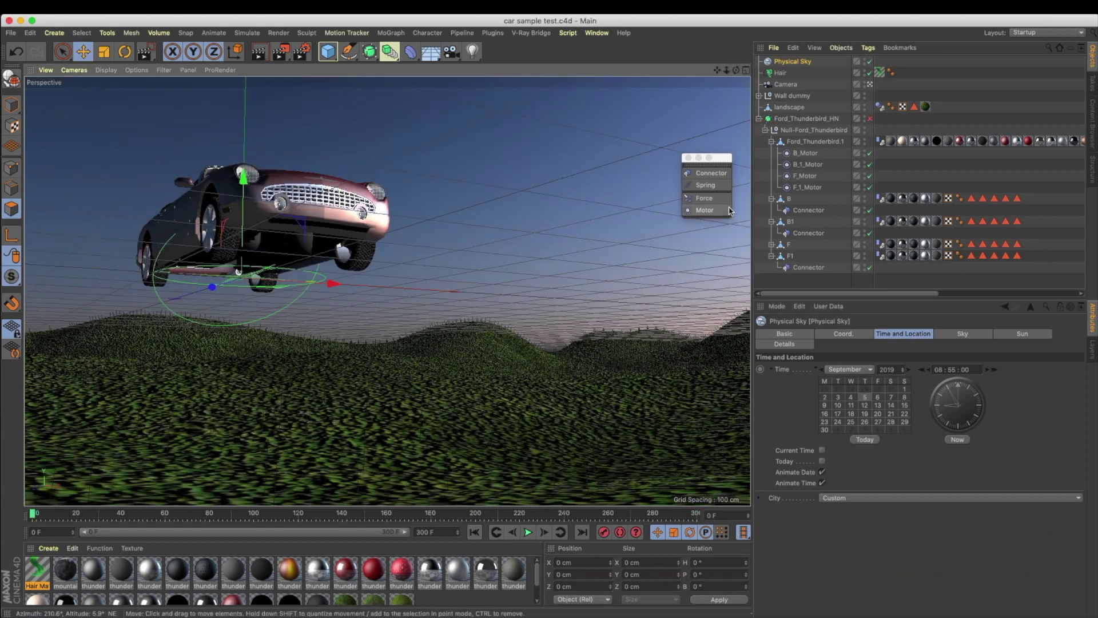
left_click(801, 72)
left_click_drag(817, 370, 779, 371)
type("10000")
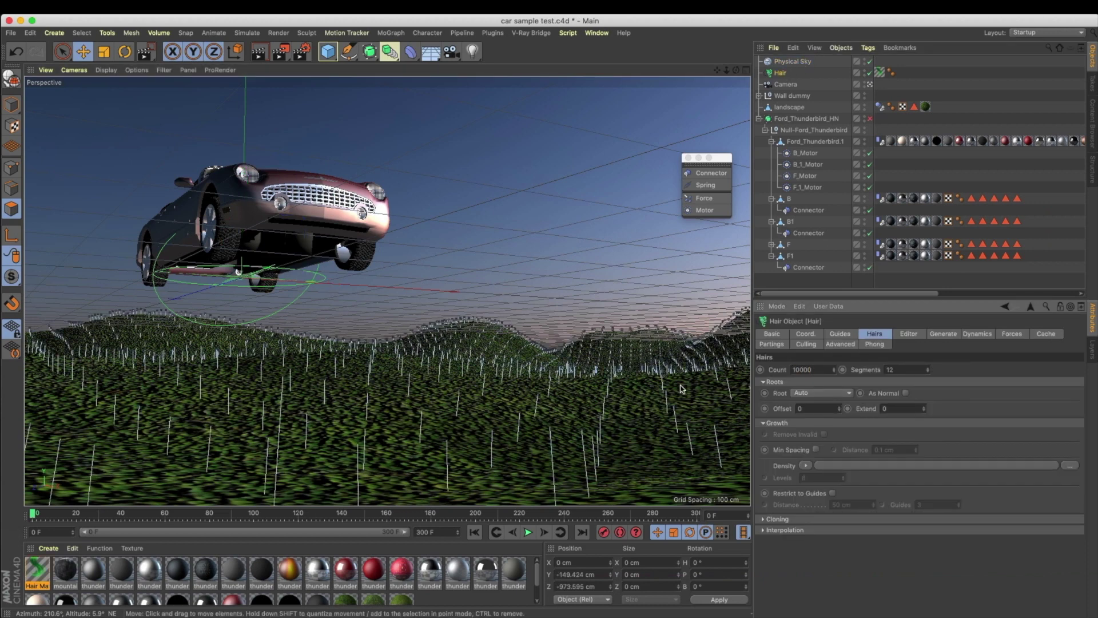
Step: Disable the Hair object and play the animation through to frame 225
left_click(529, 533)
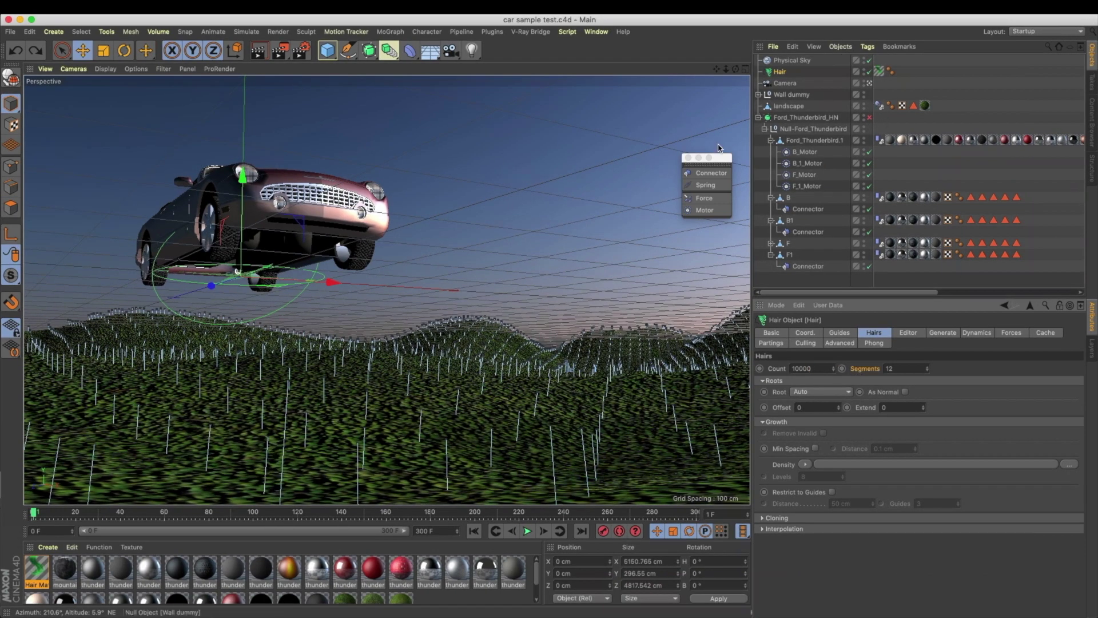
left_click(869, 72)
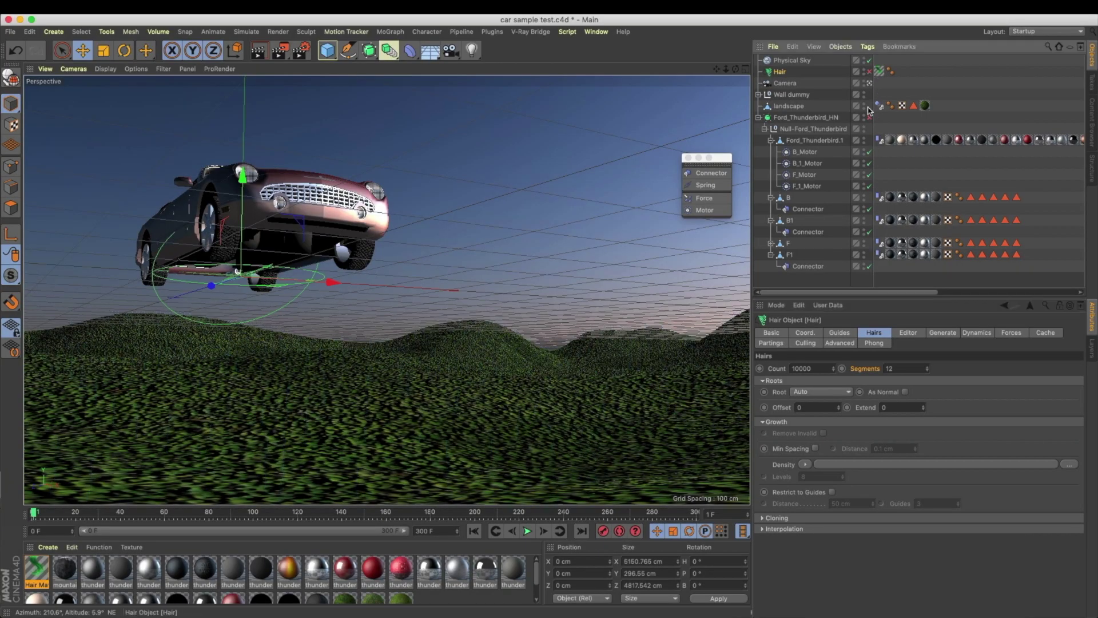
left_click(527, 531)
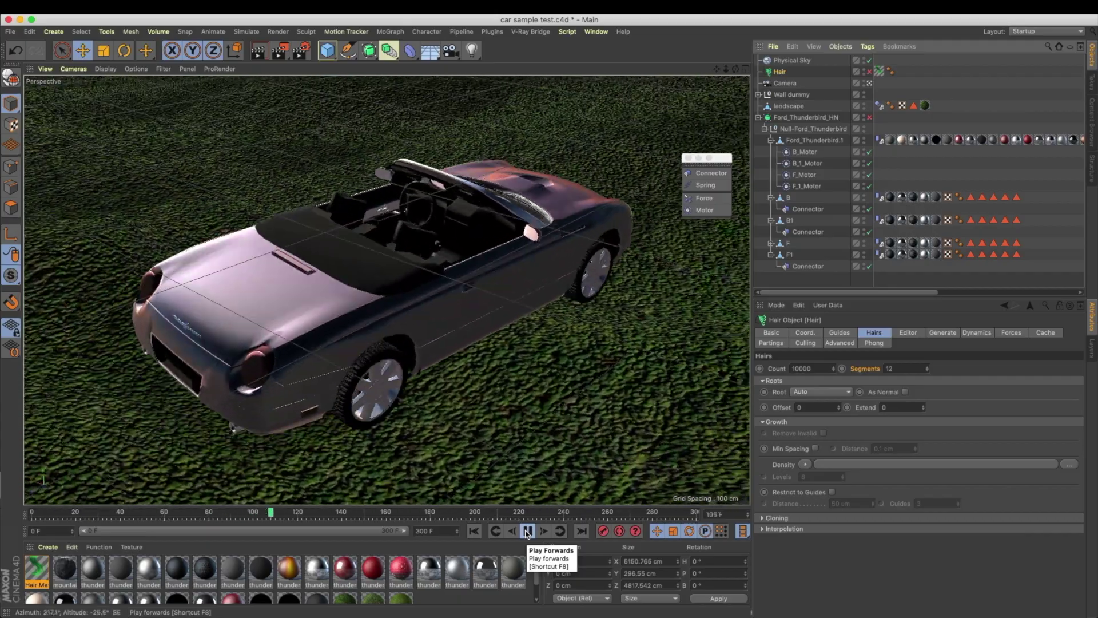
left_click(527, 531)
left_click(527, 532)
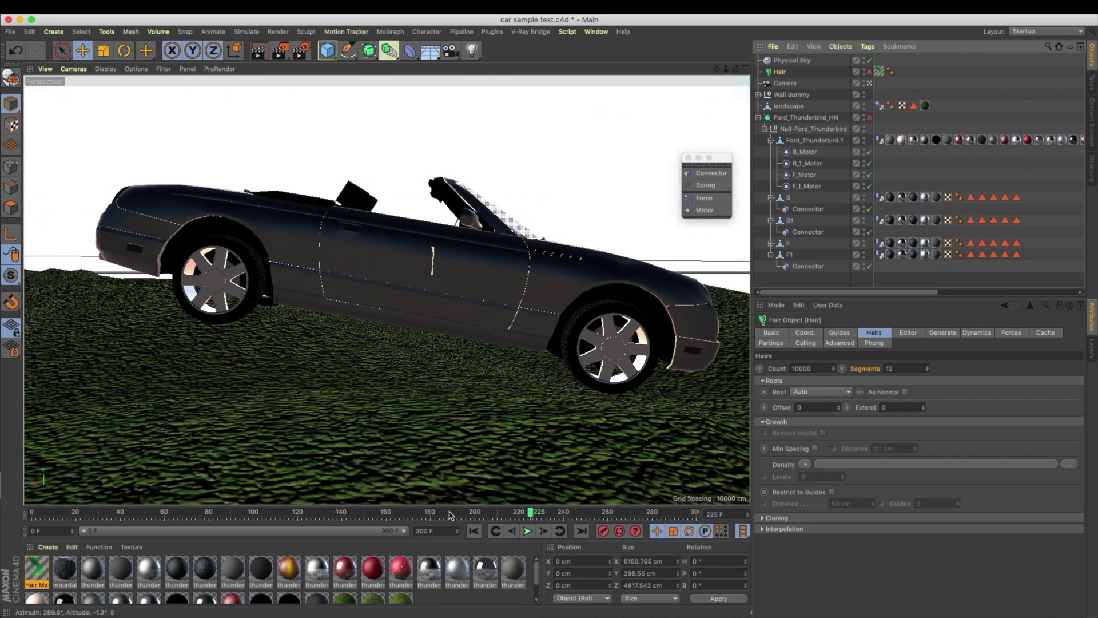
Step: Select the landscape polygons beneath the car with Live Selection and store them as a polygon selection
left_click(790, 107)
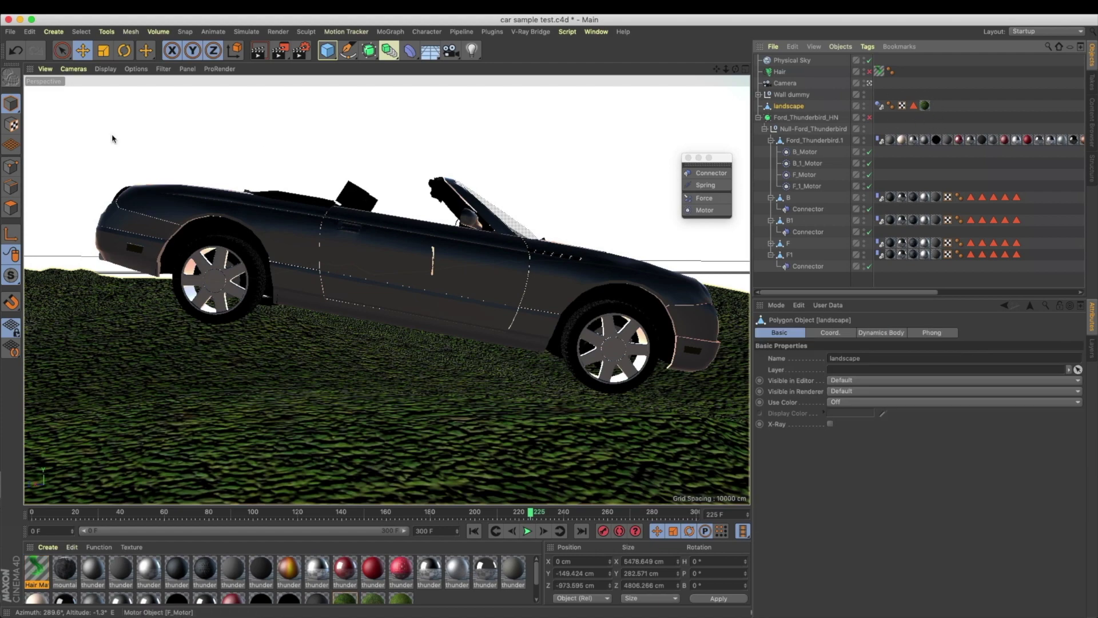
left_click(11, 207)
left_click(63, 51)
mouse_move(220, 312)
left_mouse_down()
mouse_move(234, 320)
mouse_move(146, 329)
mouse_move(658, 395)
mouse_move(710, 446)
left_mouse_up()
left_click(81, 31)
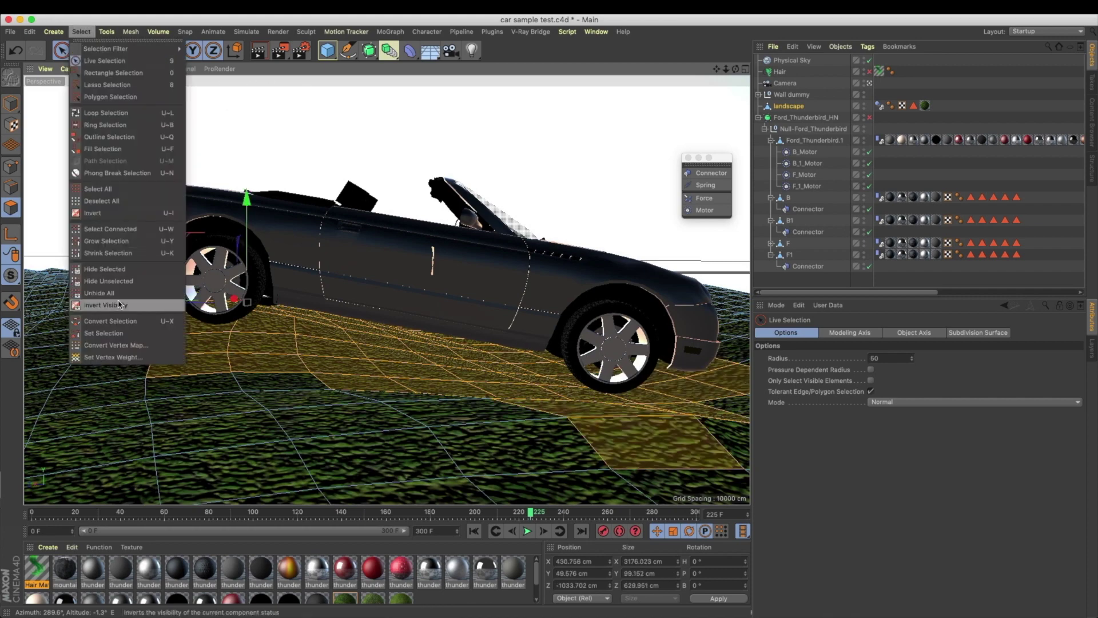
left_click(103, 333)
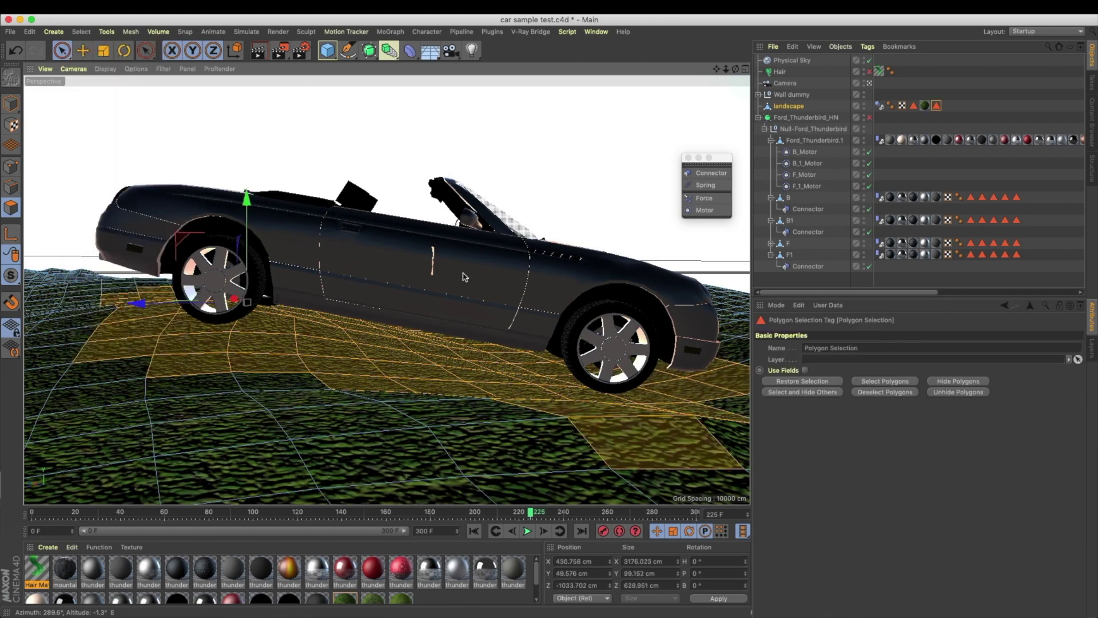
Step: Rename the new selection tag as Hair test Polygon Selection
left_click(806, 348)
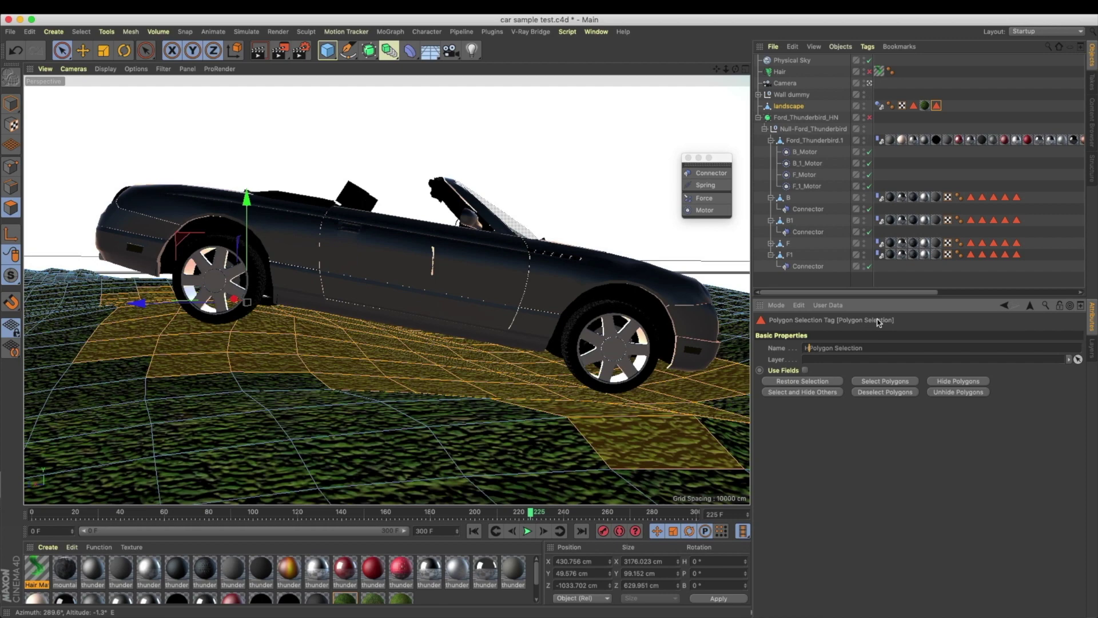
type("Hair test")
key("Return")
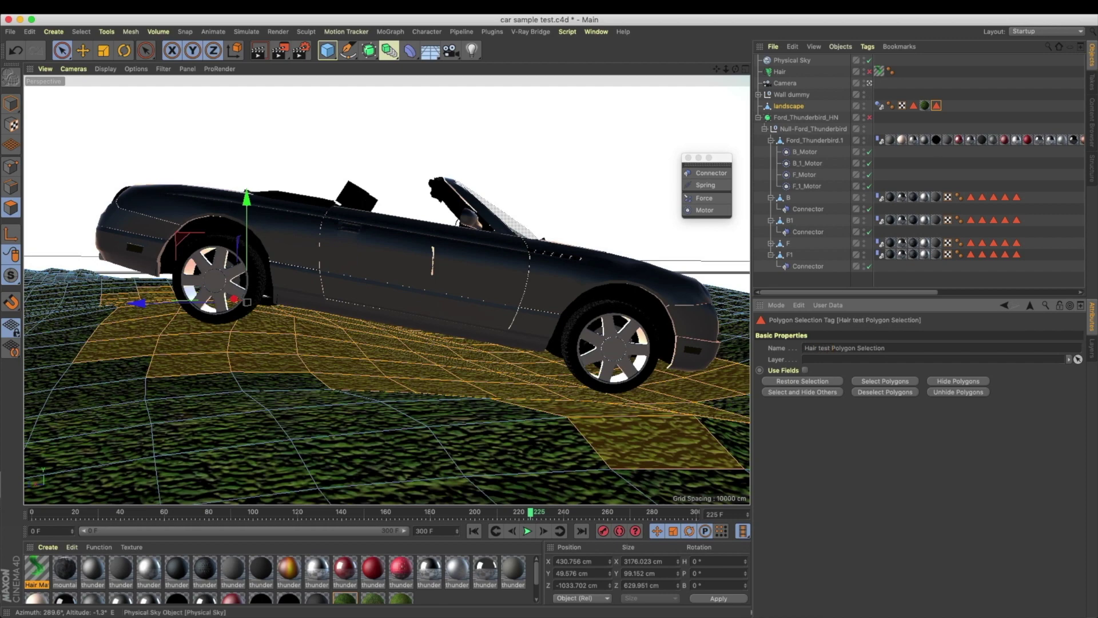
Step: Link the Hair guides to Hair test Polygon Selection and root them at Polygon Center
left_click(803, 72)
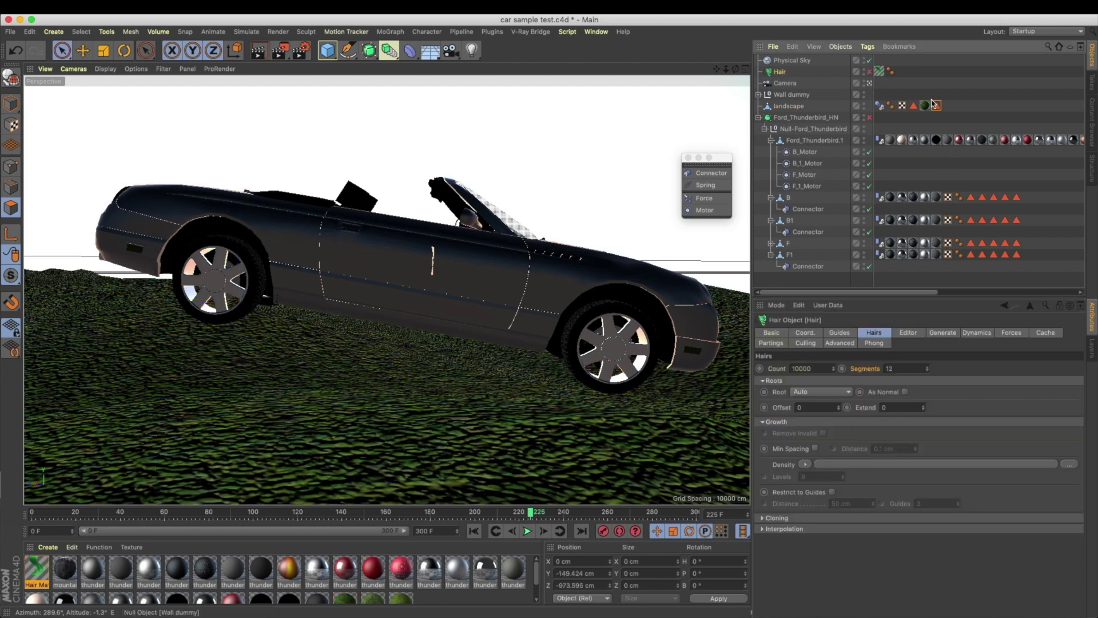
left_click(841, 333)
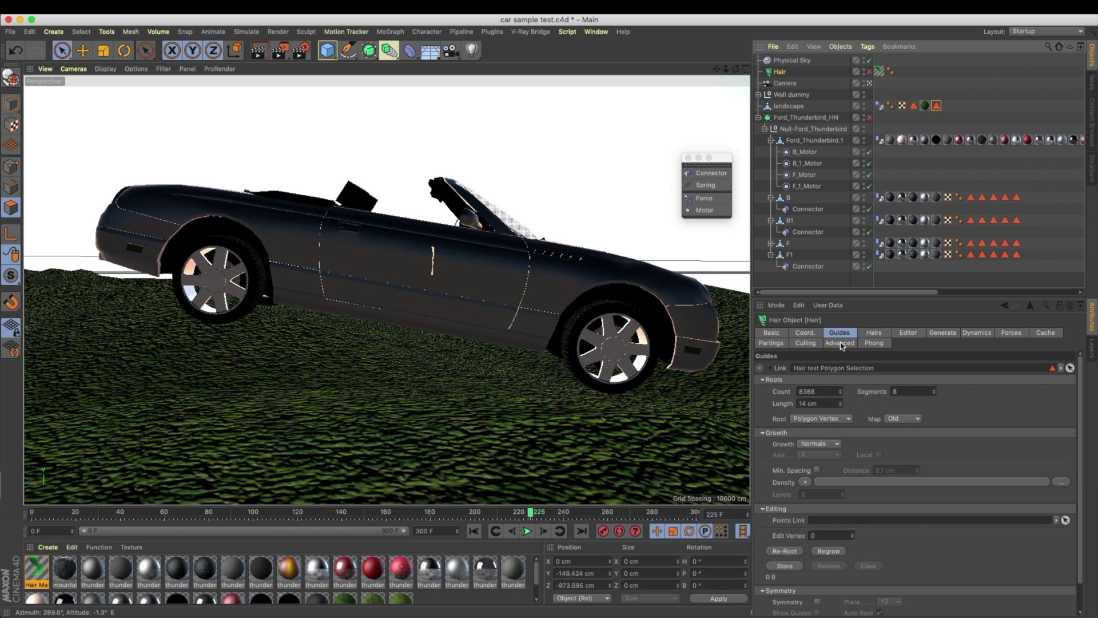
left_click(824, 419)
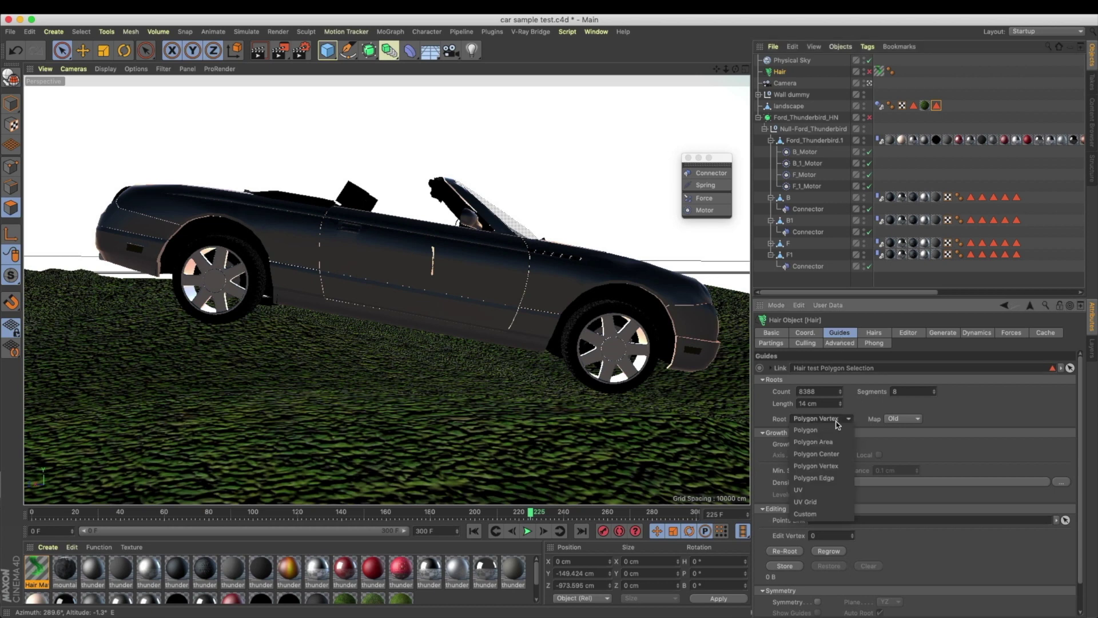
left_click(827, 454)
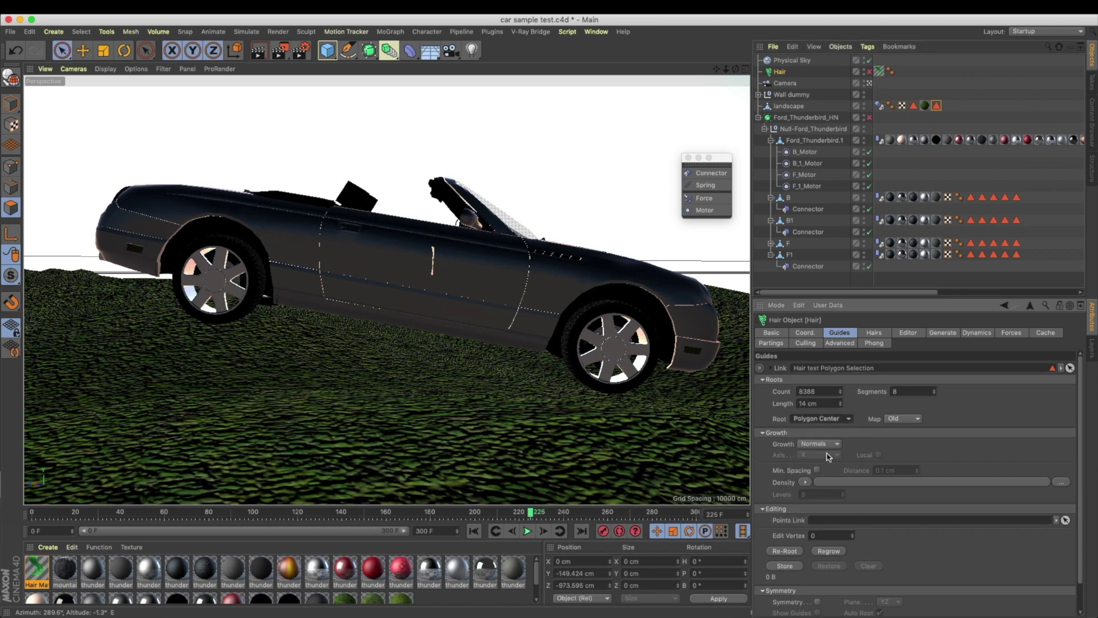
left_click(83, 51)
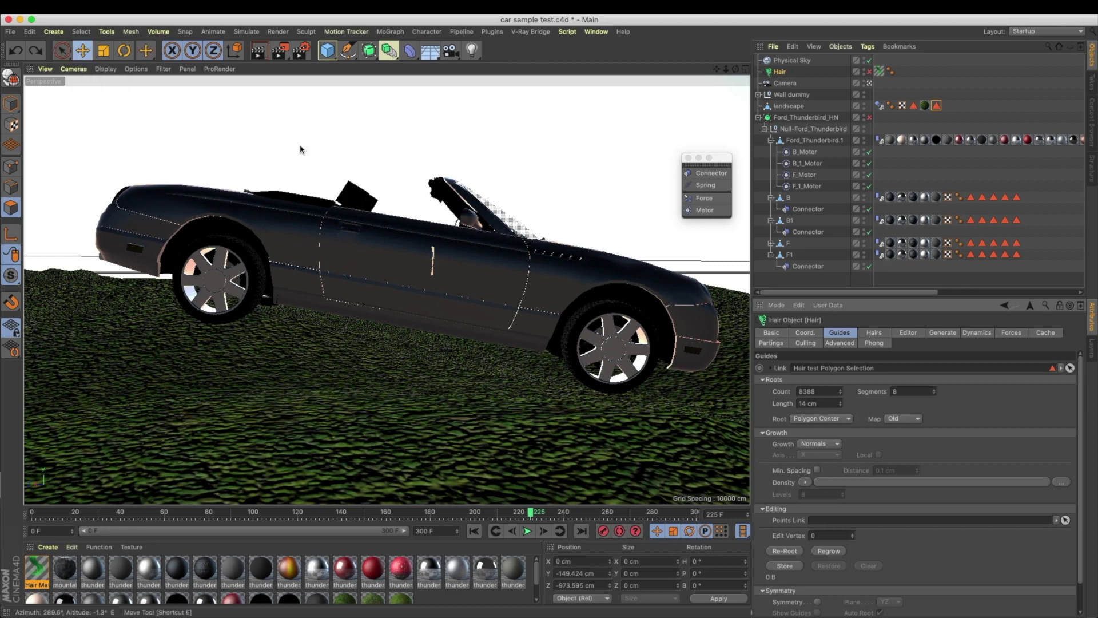
Step: Set the Hair object's hair count to 1000
left_click(781, 72)
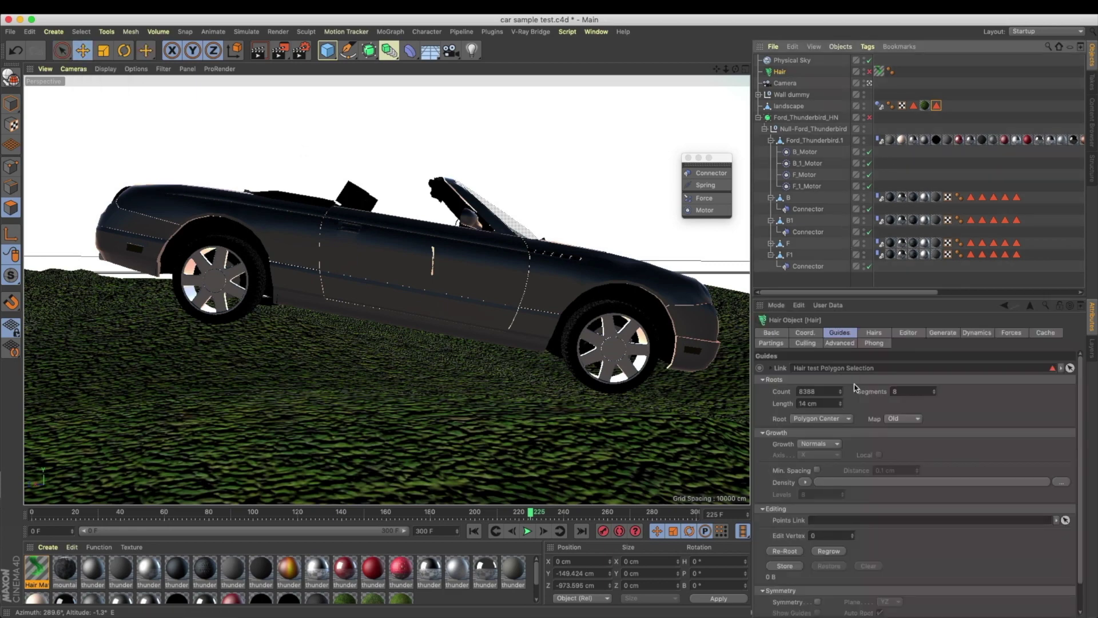
left_click(874, 333)
left_click_drag(790, 368, 717, 380)
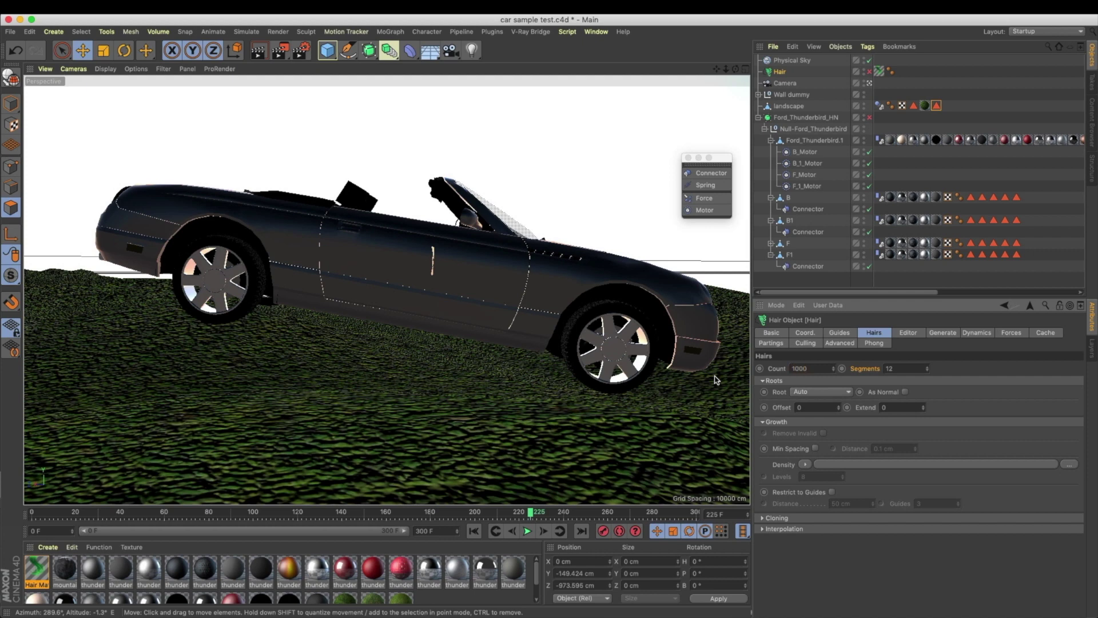
left_click(840, 333)
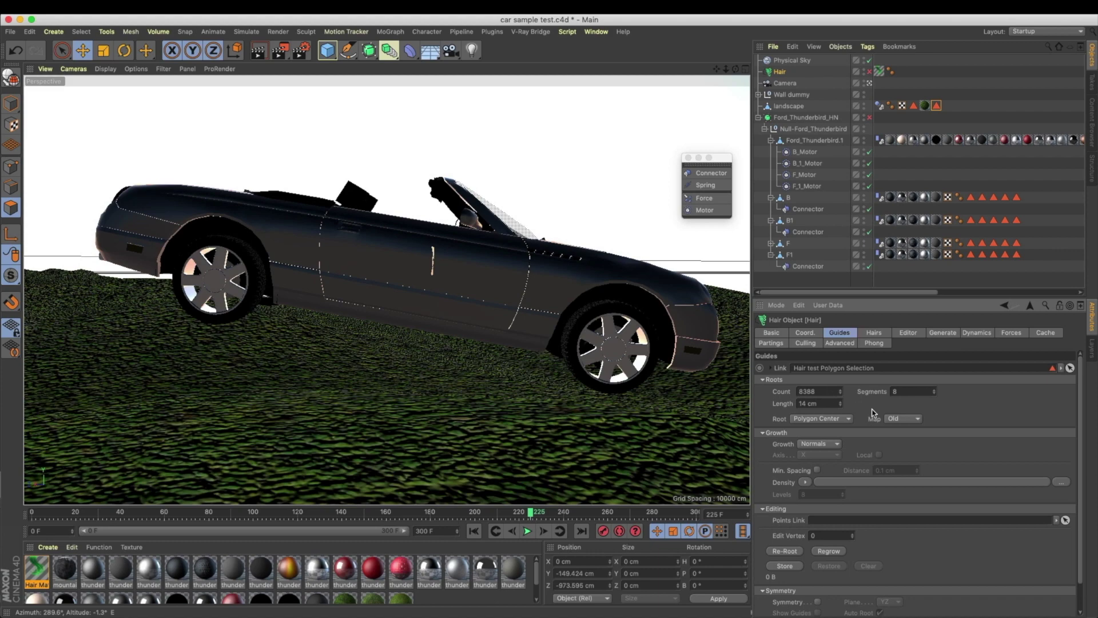
left_click(874, 333)
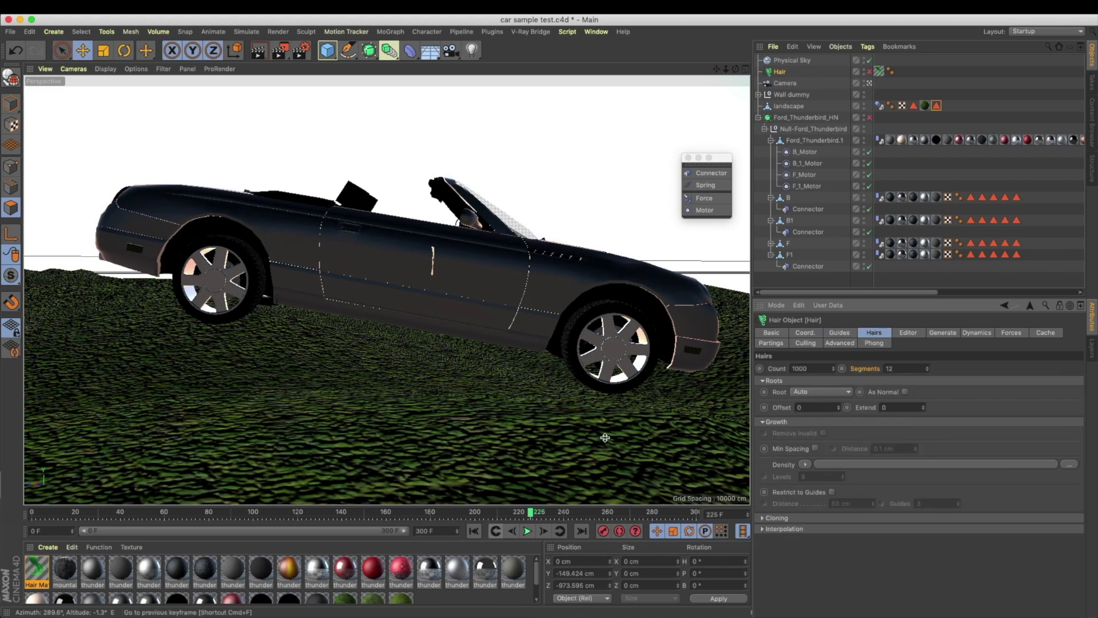
Step: Re-enable the Hair object and review its Dynamics and Forces settings in an enlarged object list
left_click(869, 71)
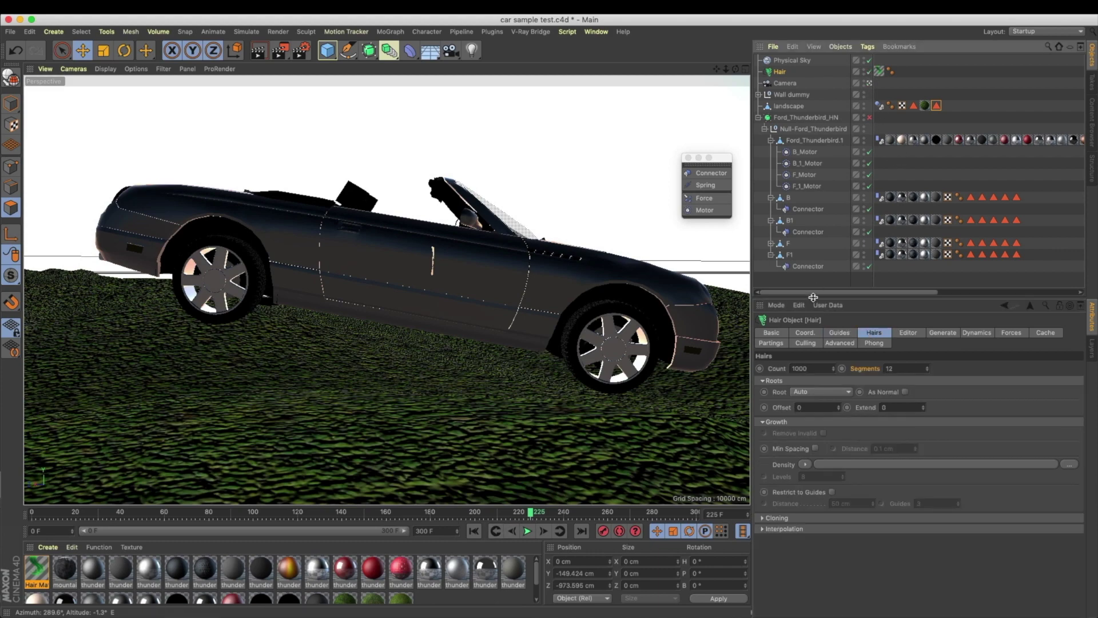
left_click_drag(921, 297, 921, 320)
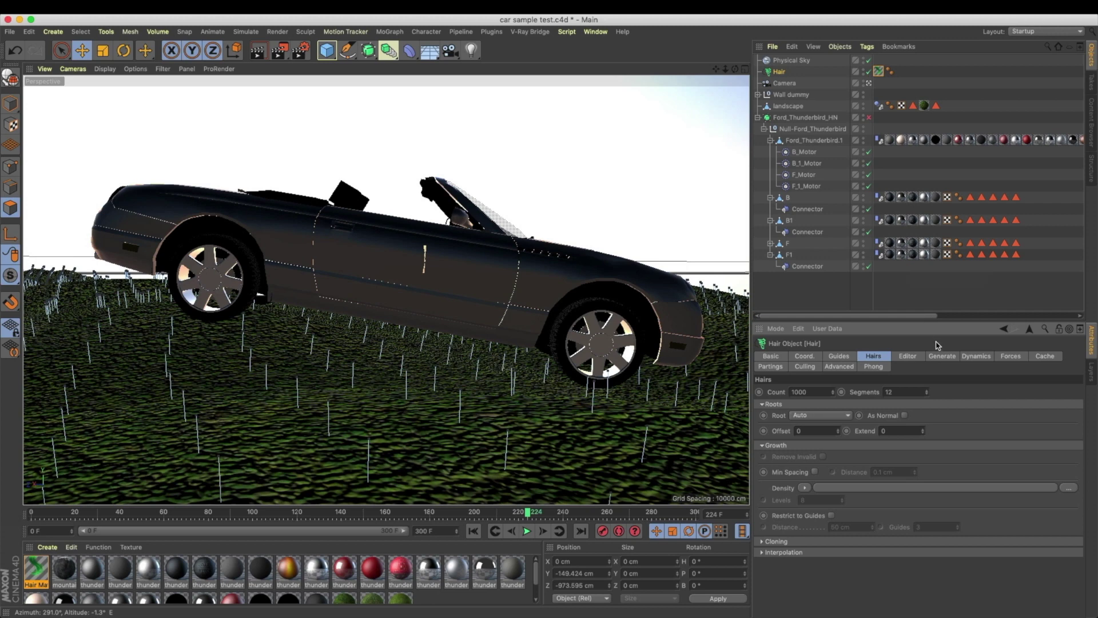
left_click(976, 357)
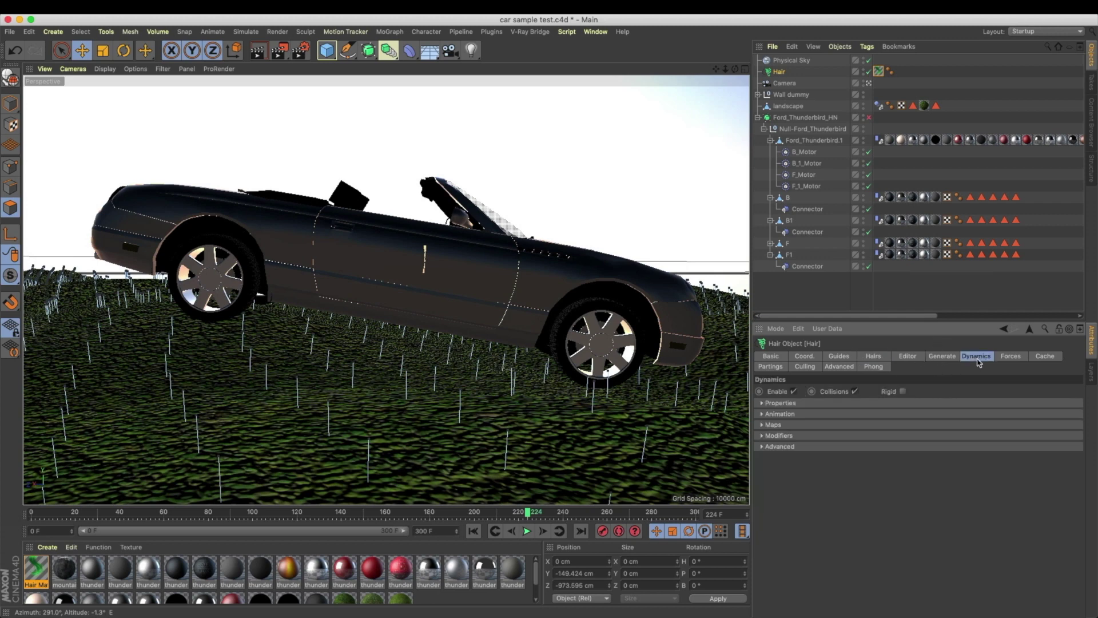
left_click(1011, 358)
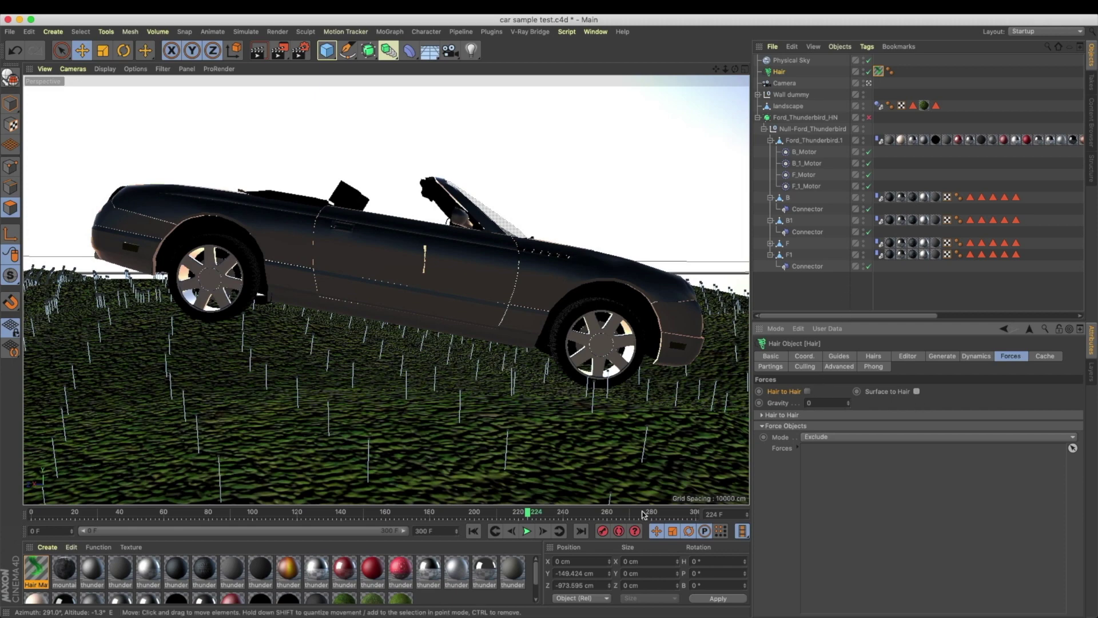
Step: Play the grass animation from the start to frame 31 and open the polygon selection linked in the Hair guides
left_click(474, 531)
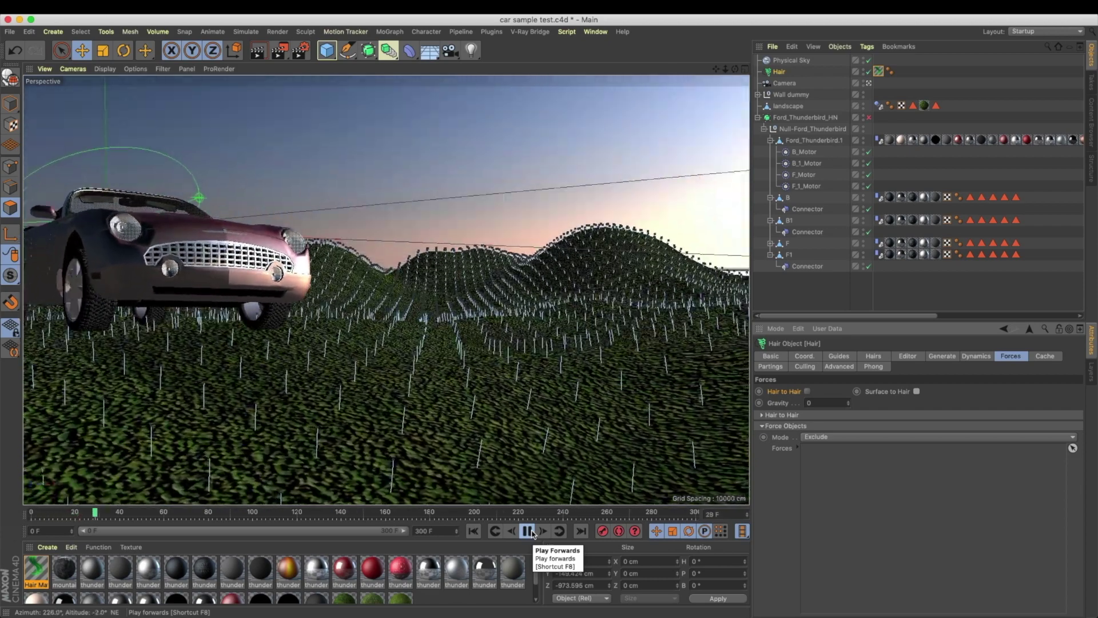
left_click(529, 532)
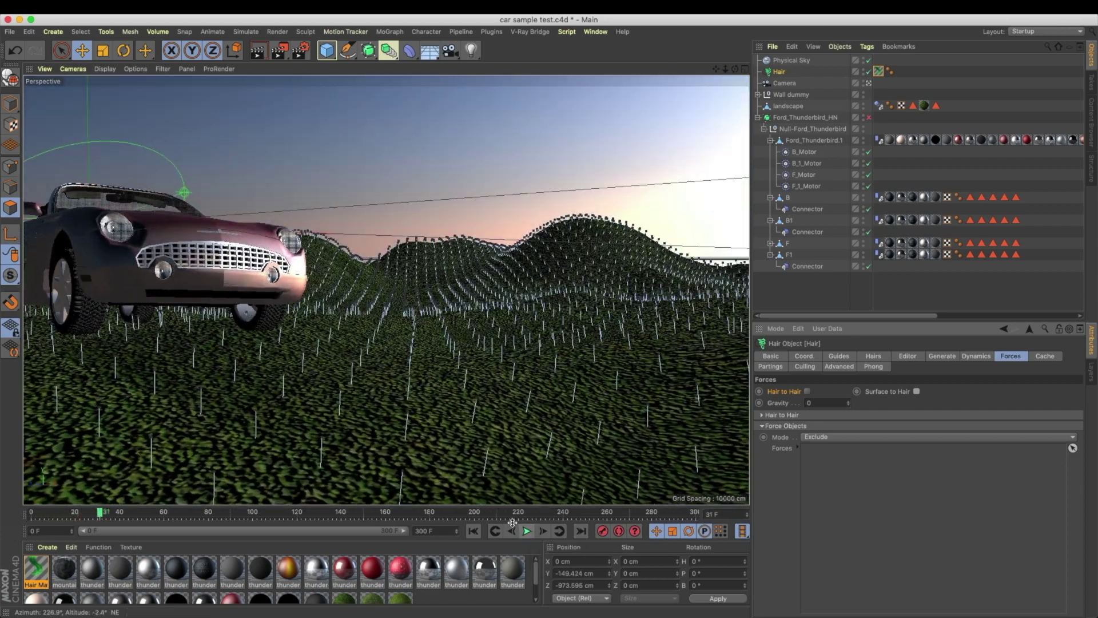
left_click(879, 73)
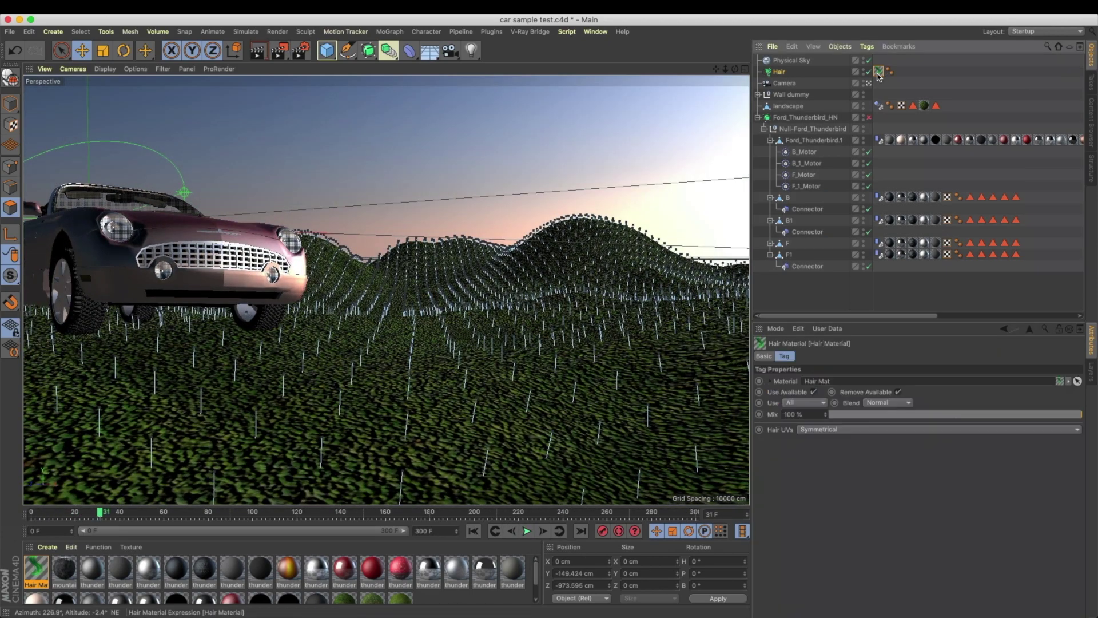
left_click(782, 72)
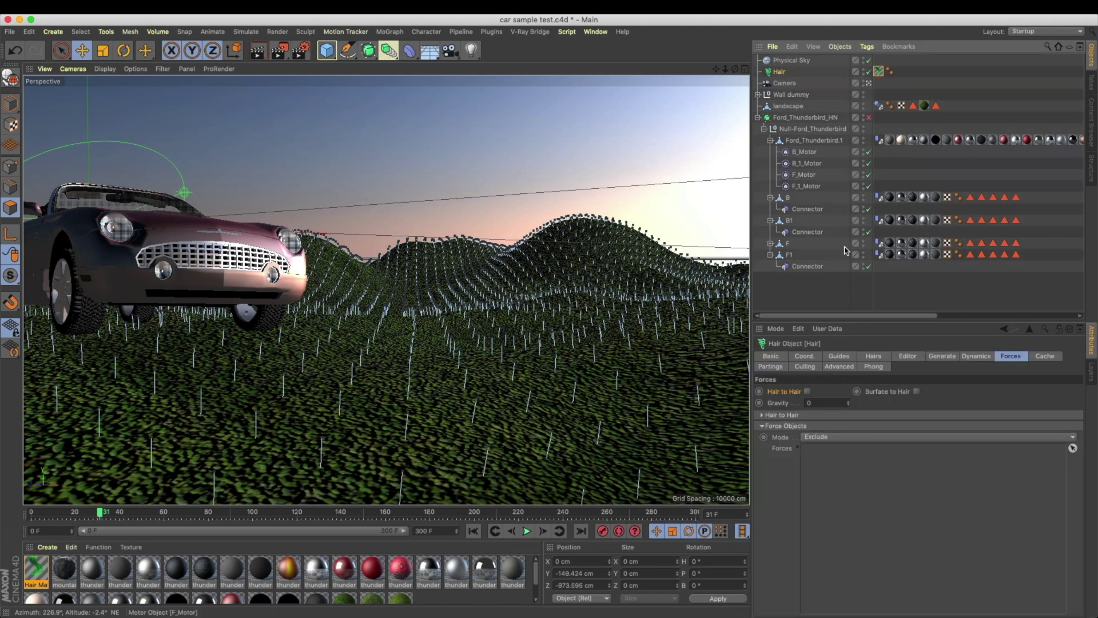
left_click(846, 357)
double_click(847, 393)
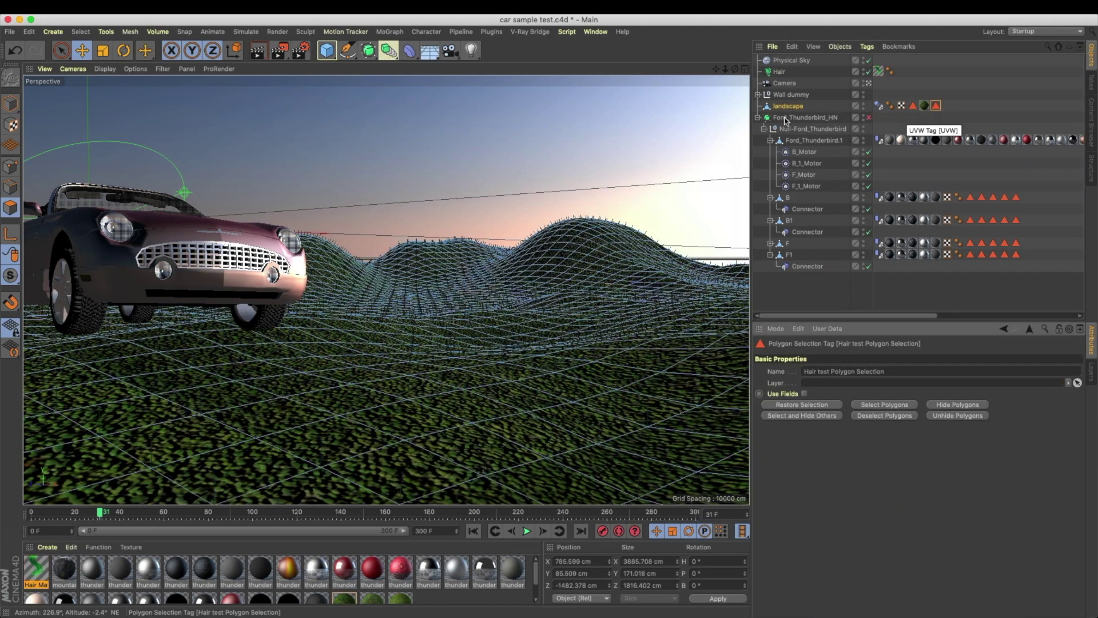
Step: Play and scrub the animation to frame 213 and show the landscape's Hair test Polygon Selection beneath the car
left_click(12, 105)
left_click(82, 51)
left_click(528, 531)
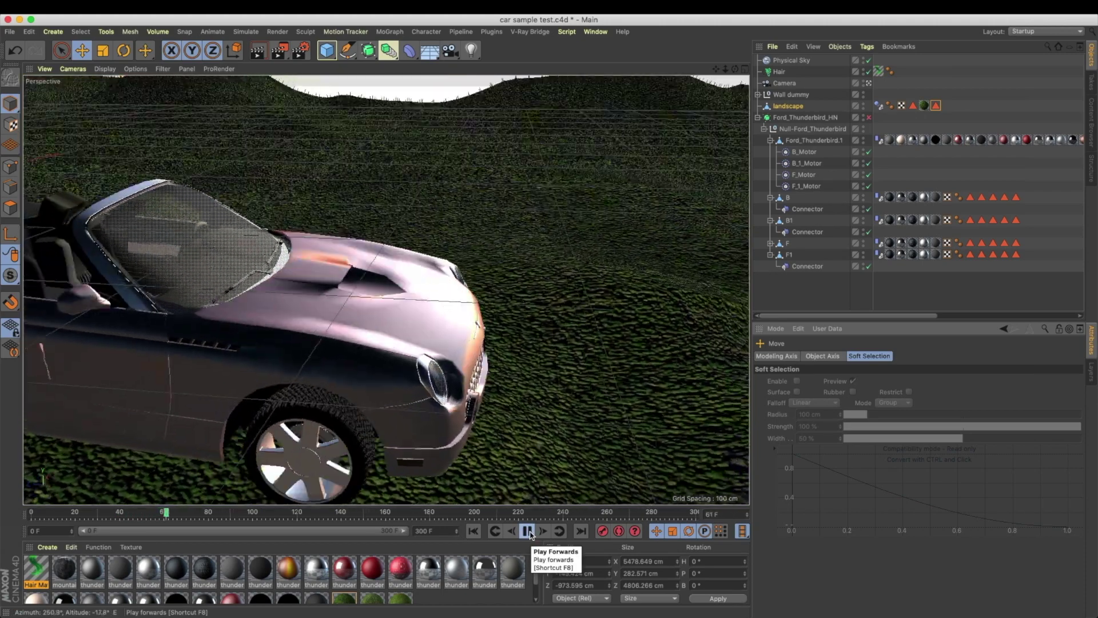
left_click(528, 531)
left_click_drag(419, 513, 433, 514)
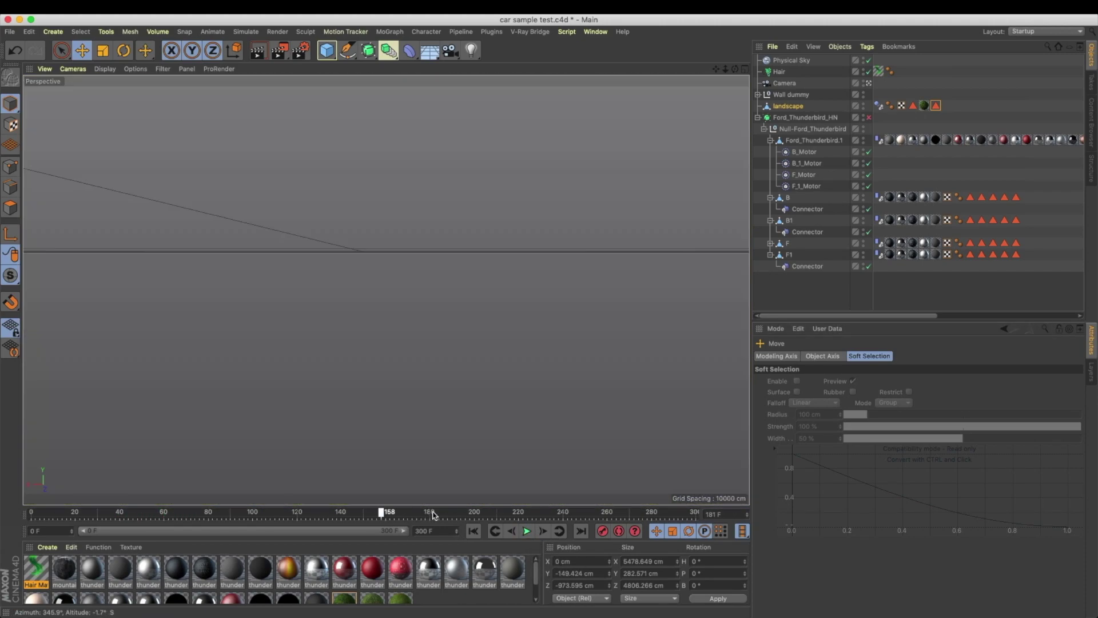
left_click(433, 513)
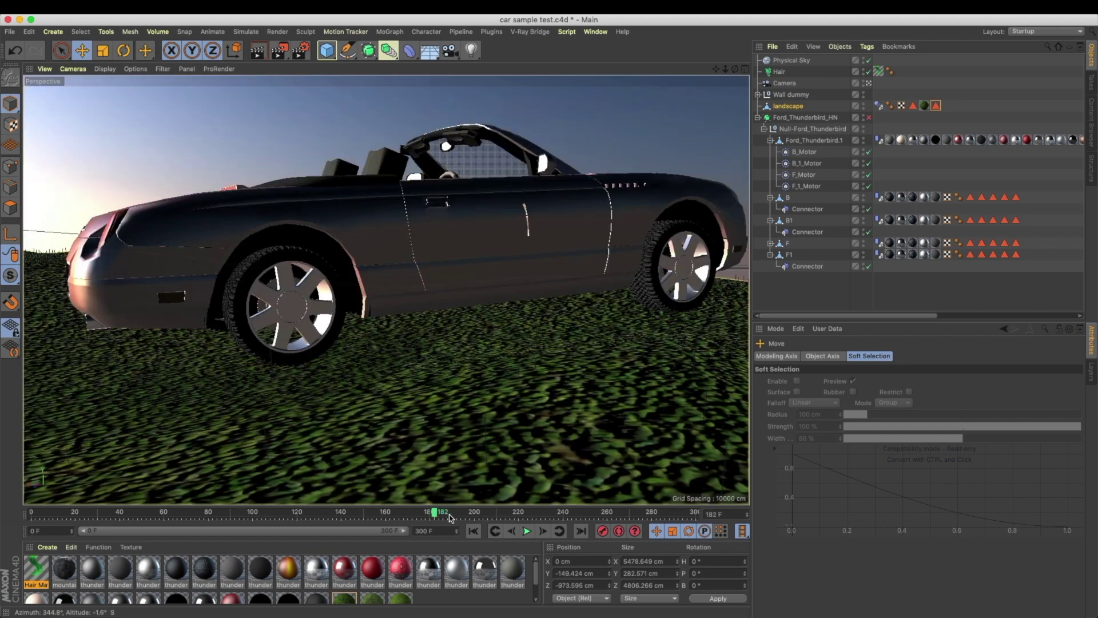
left_click(514, 517)
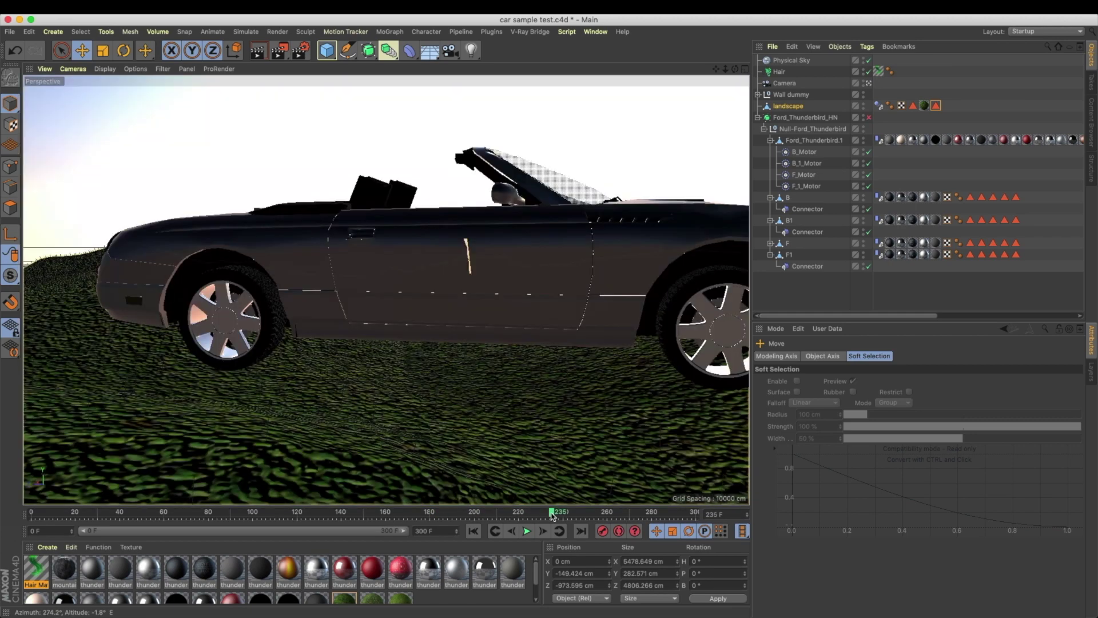
left_click(504, 515)
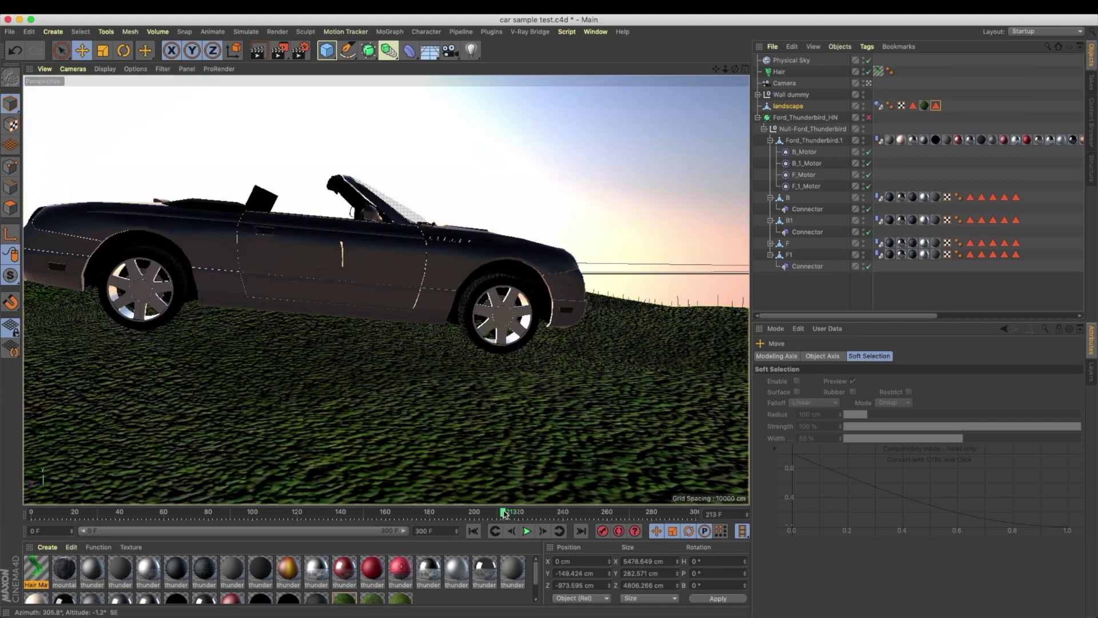
left_click(936, 105)
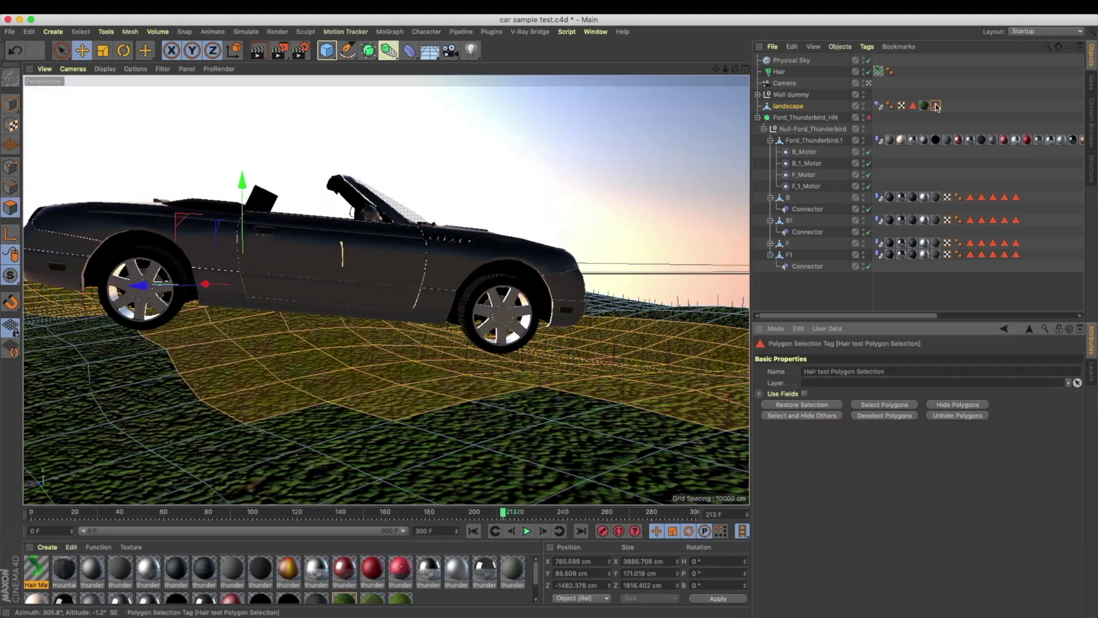
Step: Render a preview of the camera view at frame 232 and return to Model mode
left_click(490, 515)
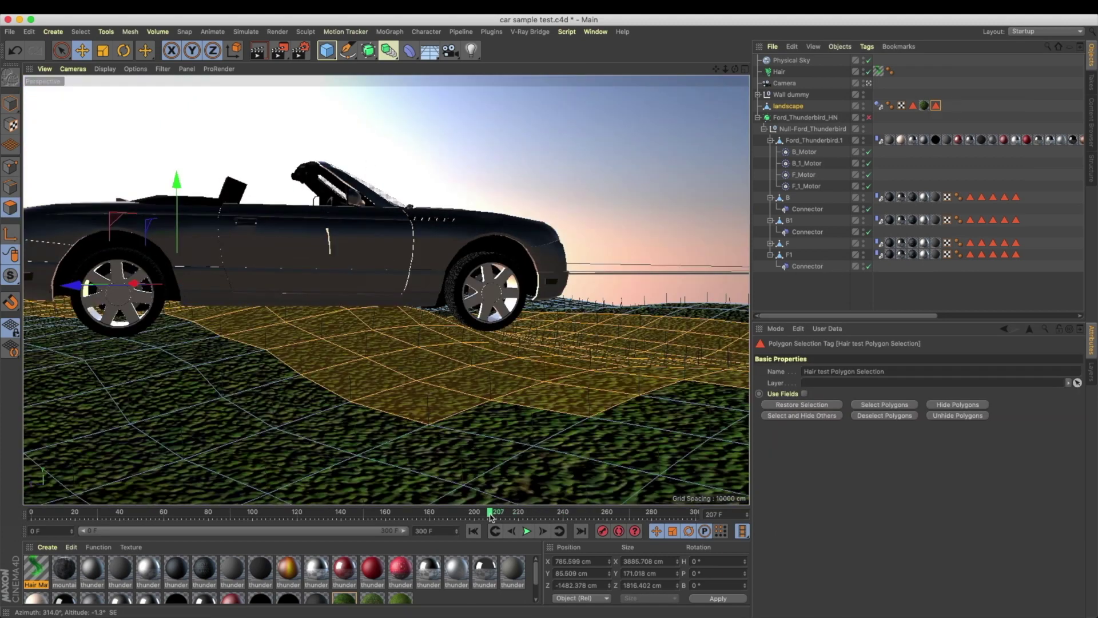
left_click(546, 515)
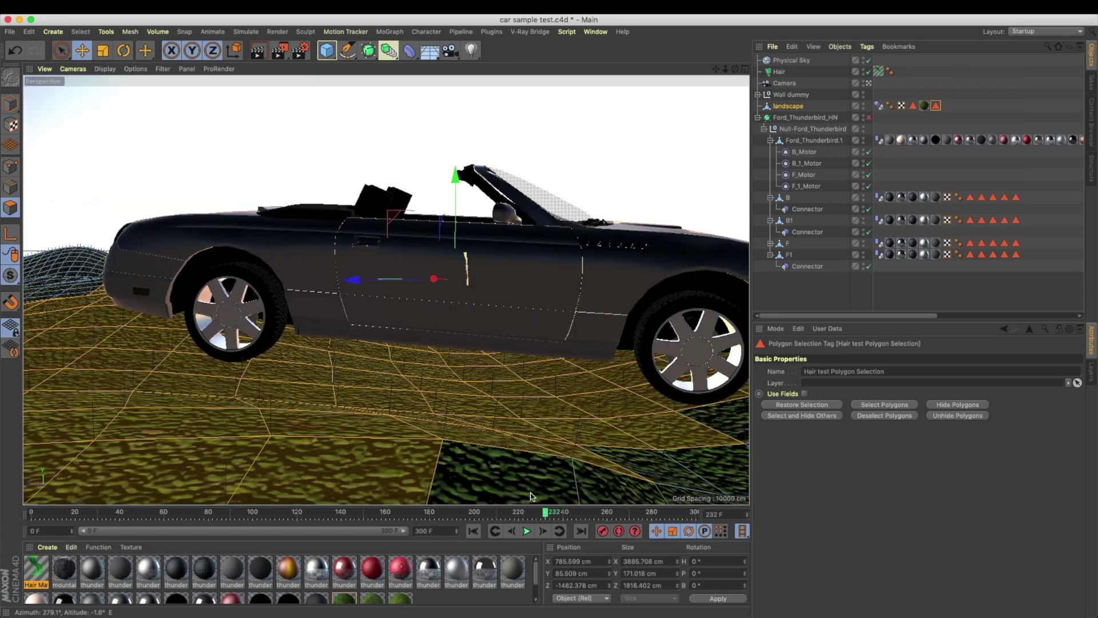
left_click(258, 52)
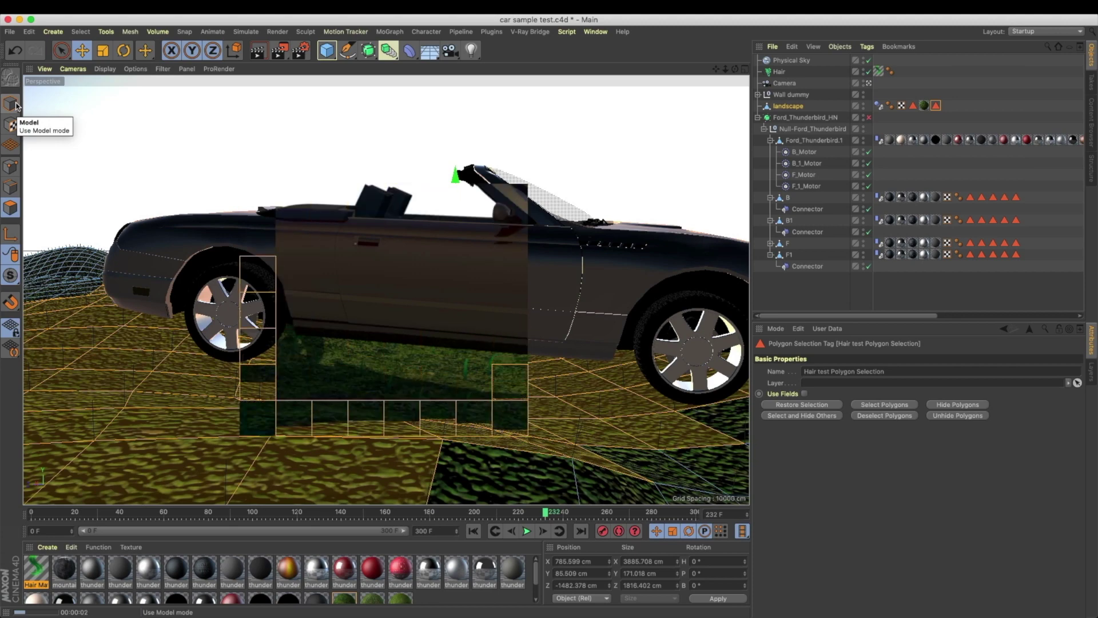
left_click(16, 106)
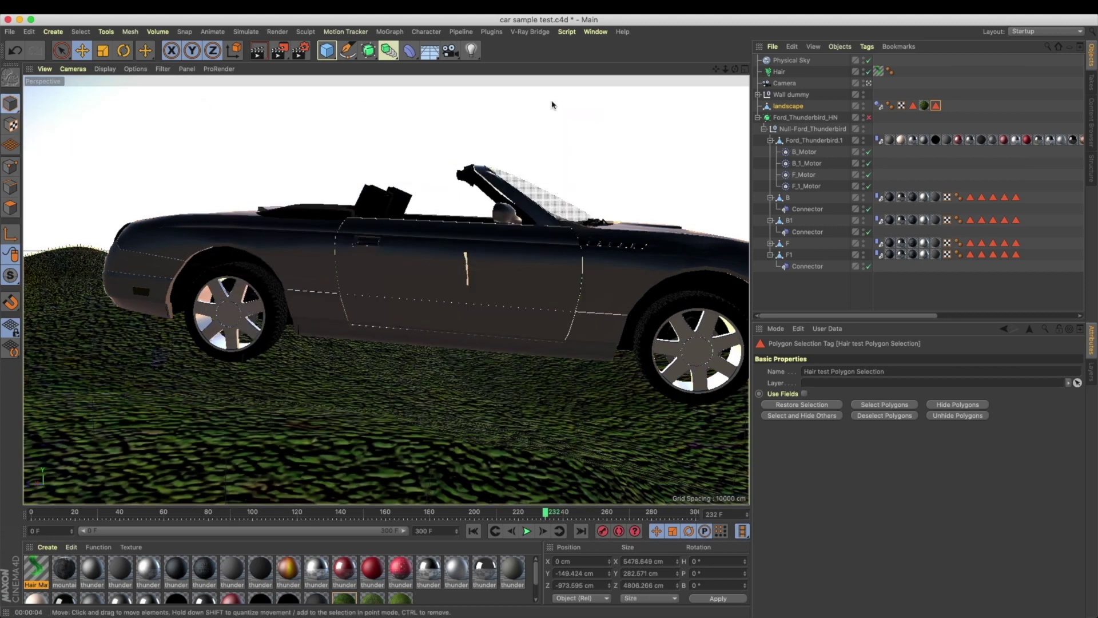
Step: Open the Hair object's hair count and root settings and render the camera view to check the grass
left_click(779, 71)
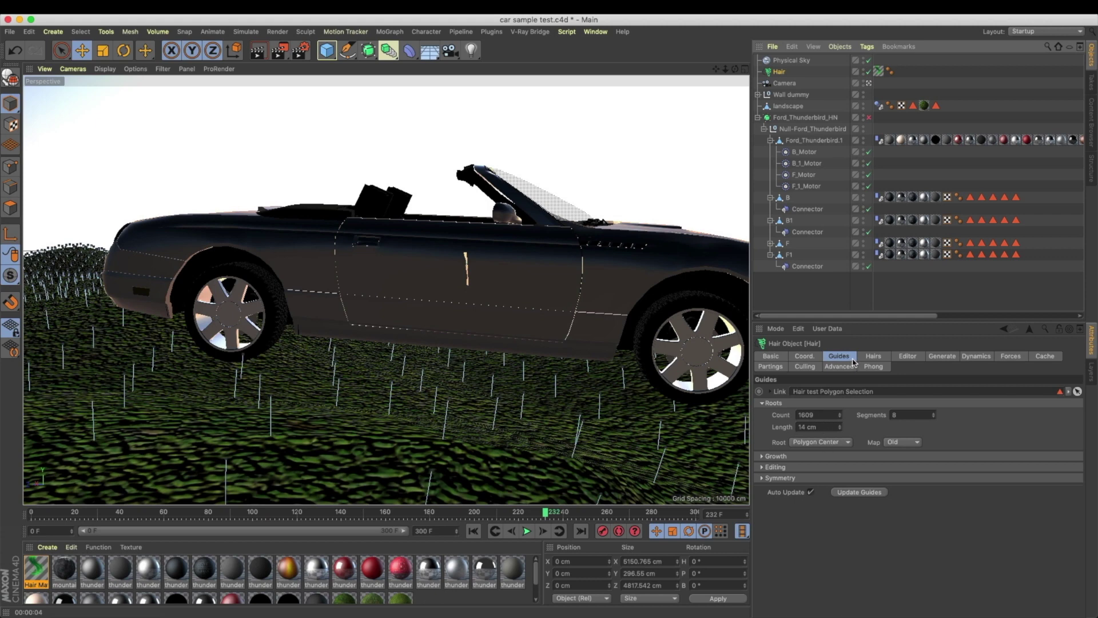
left_click(873, 356)
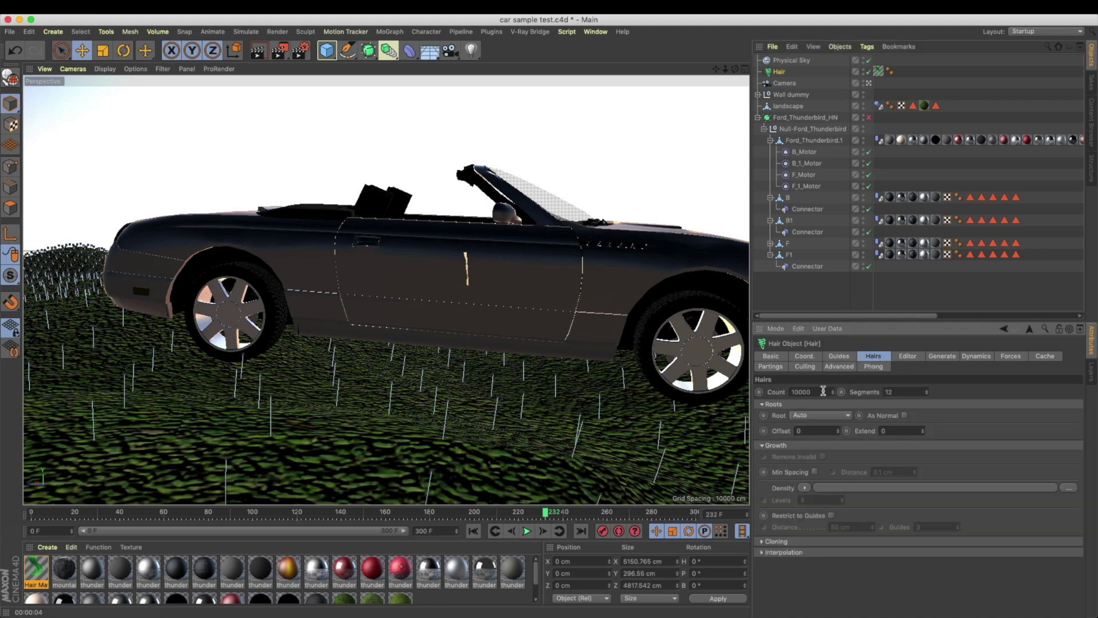
left_click(259, 52)
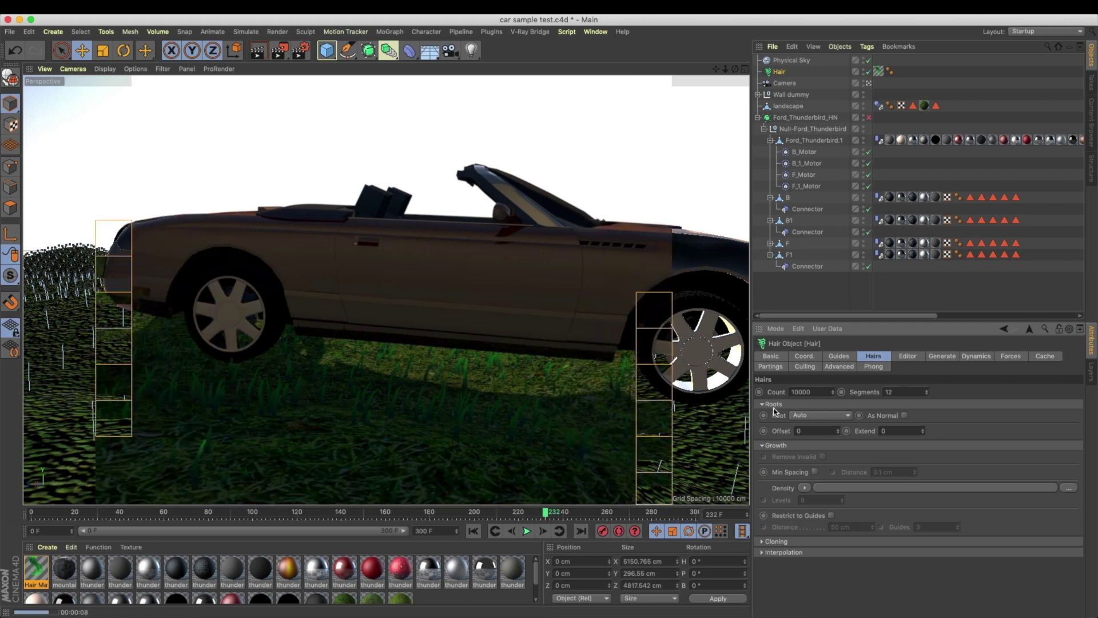
Step: Set the Hair guides' length to 25 cm and render the camera view again
left_click(849, 357)
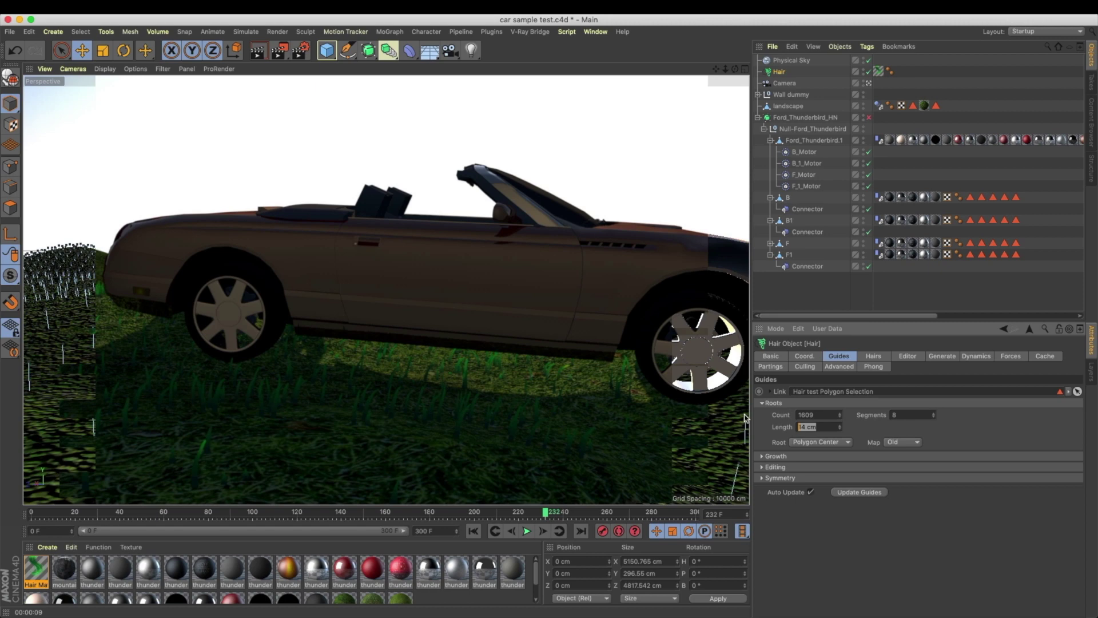
key("Return")
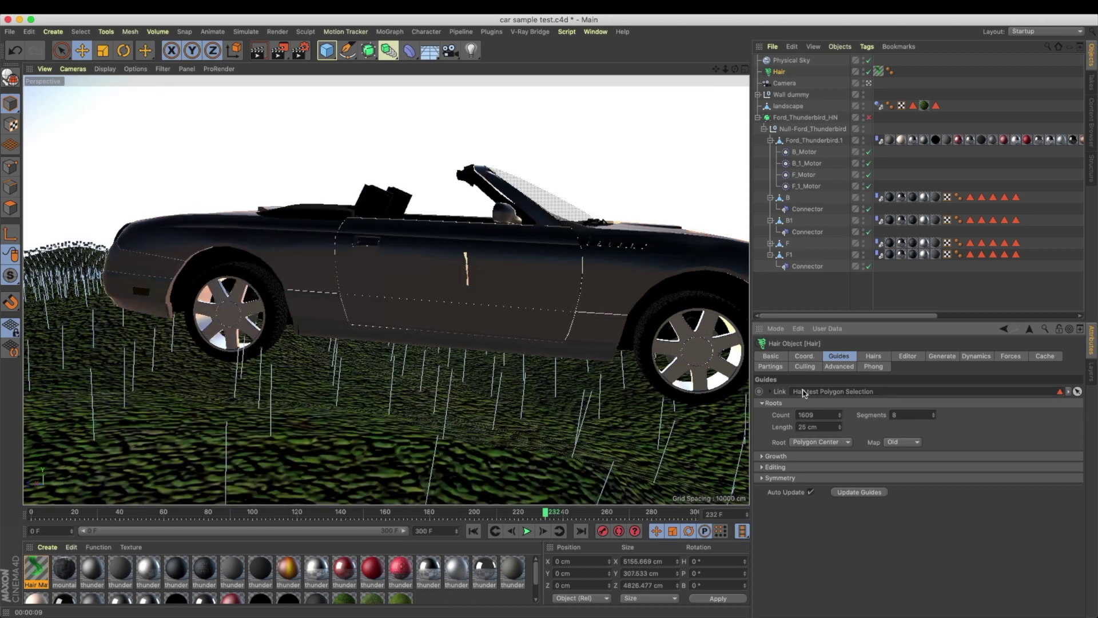
left_click(869, 356)
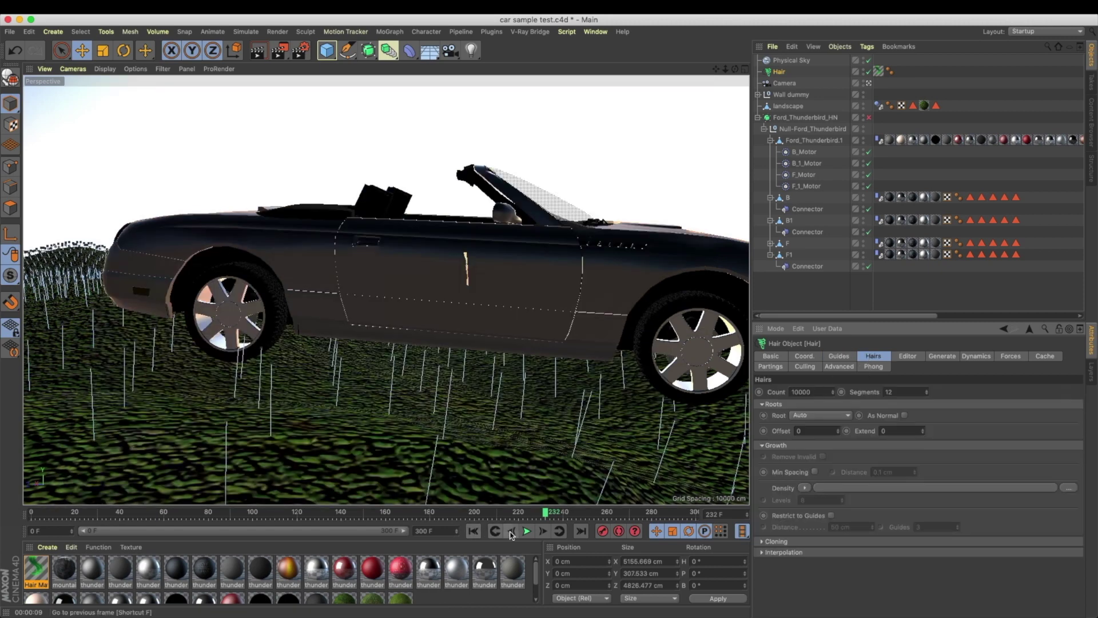
left_click(258, 52)
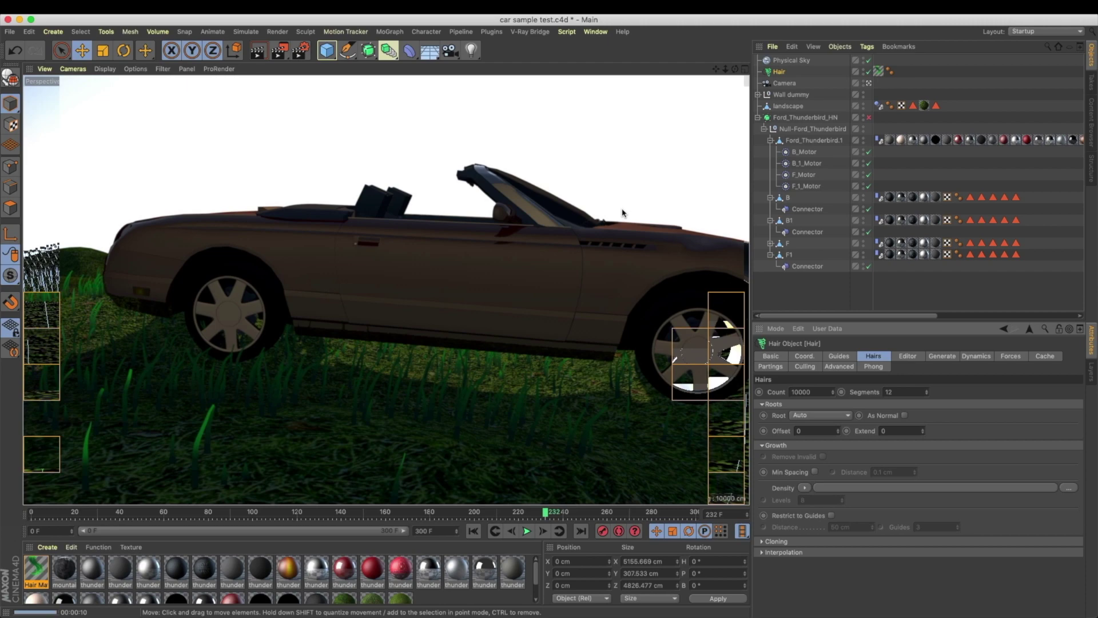
Step: Show all four views and set the second perspective view's display to Gouraud Shading
middle_click(583, 322)
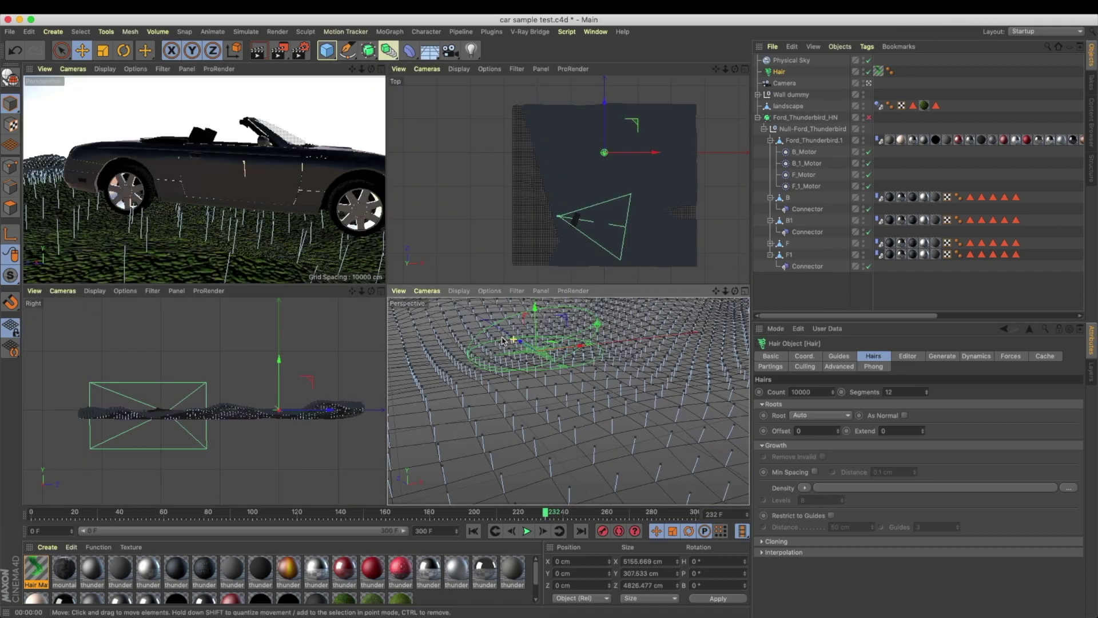
left_click(459, 290)
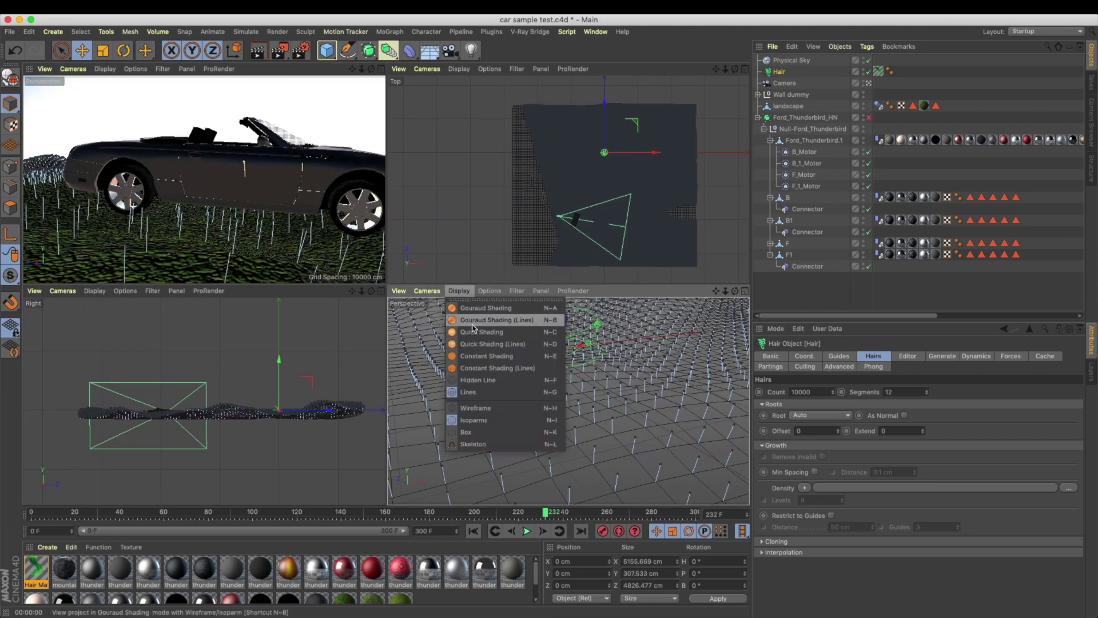
left_click(486, 314)
left_click(459, 292)
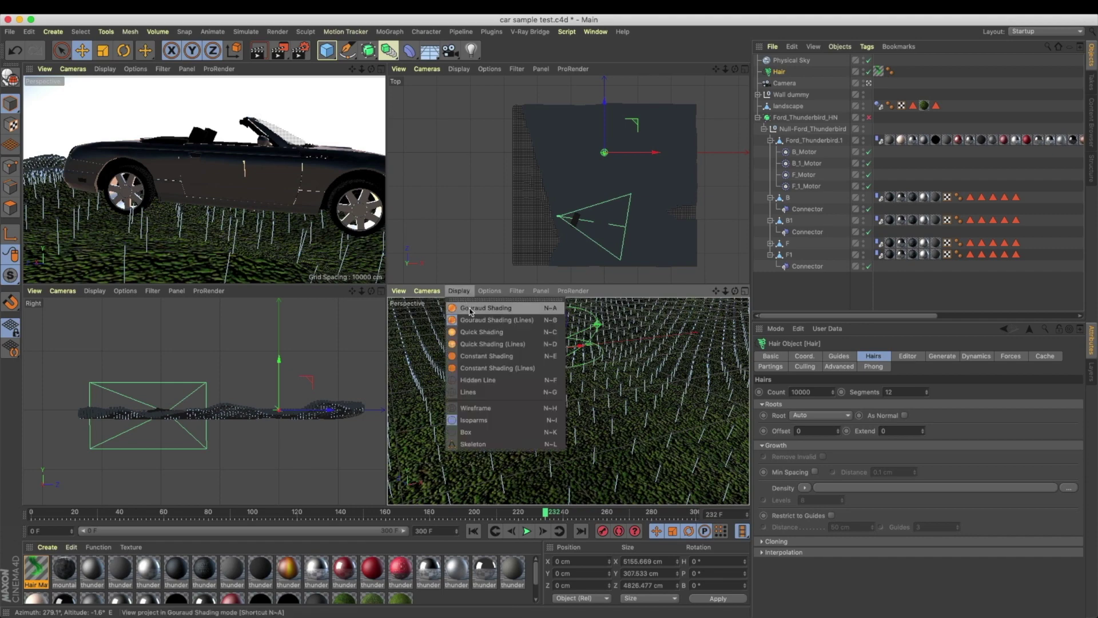
left_click(466, 308)
Step: Frame the Ford_Thunderbird_HN car's wheel close up in the second perspective view and render the grass around it
right_click_drag(582, 396, 542, 408, "alt")
left_click_drag(541, 407, 580, 382, "alt")
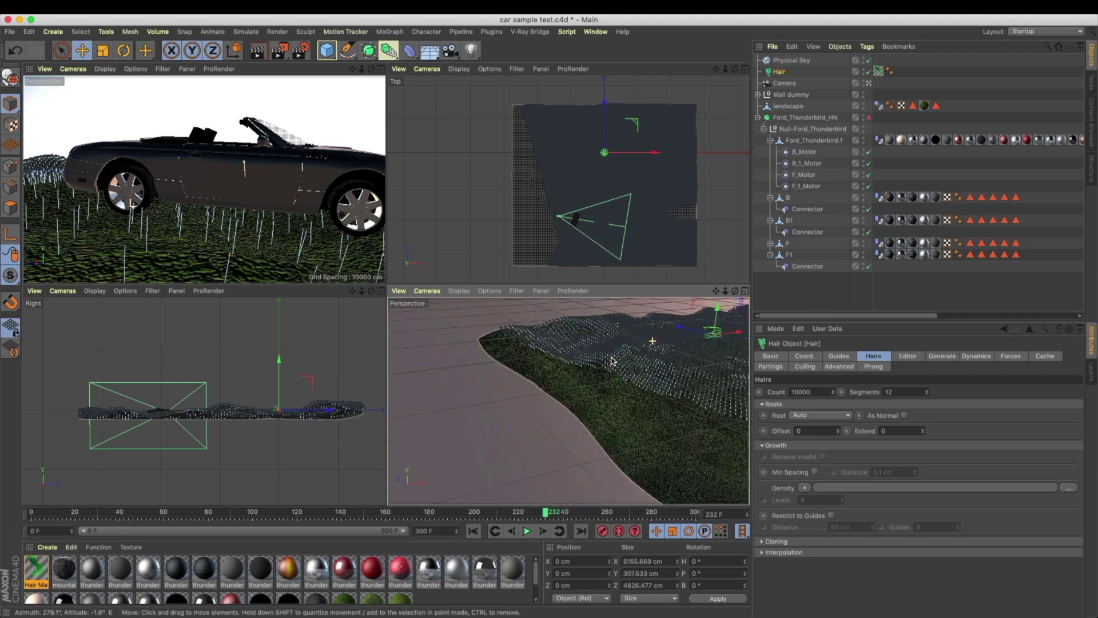
left_click_drag(399, 465, 568, 358, "alt")
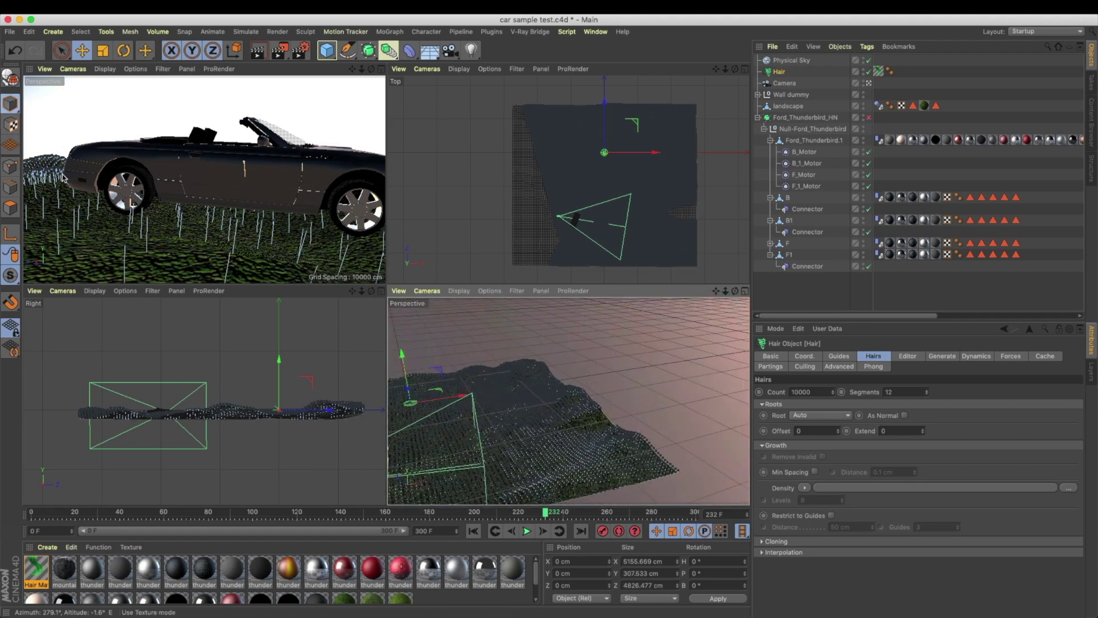
right_click_drag(552, 374, 559, 402, "alt")
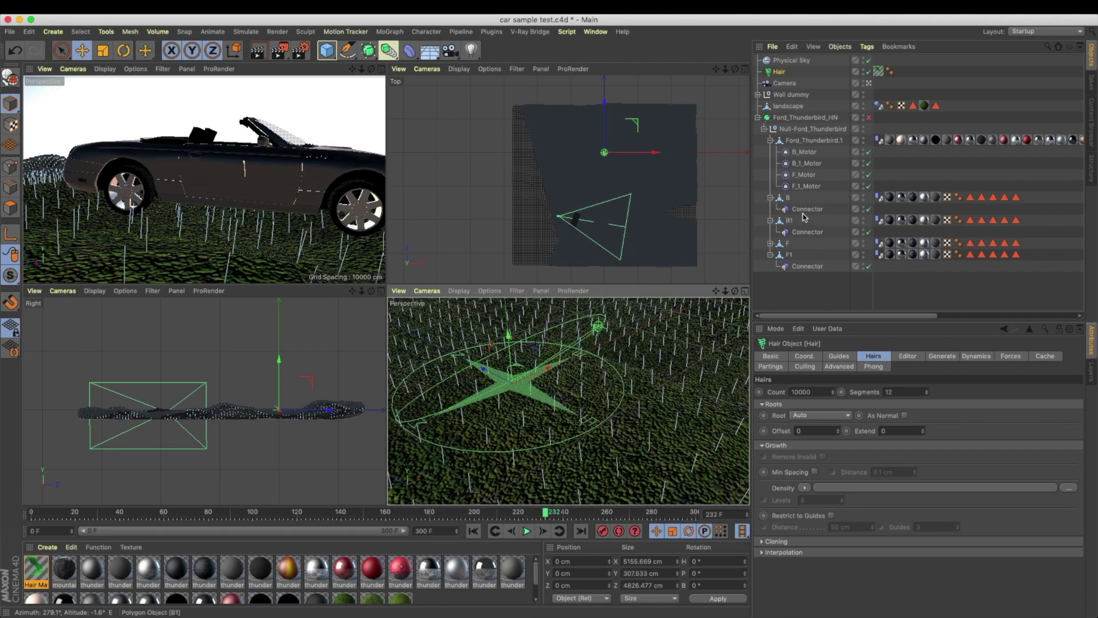
left_click(801, 117)
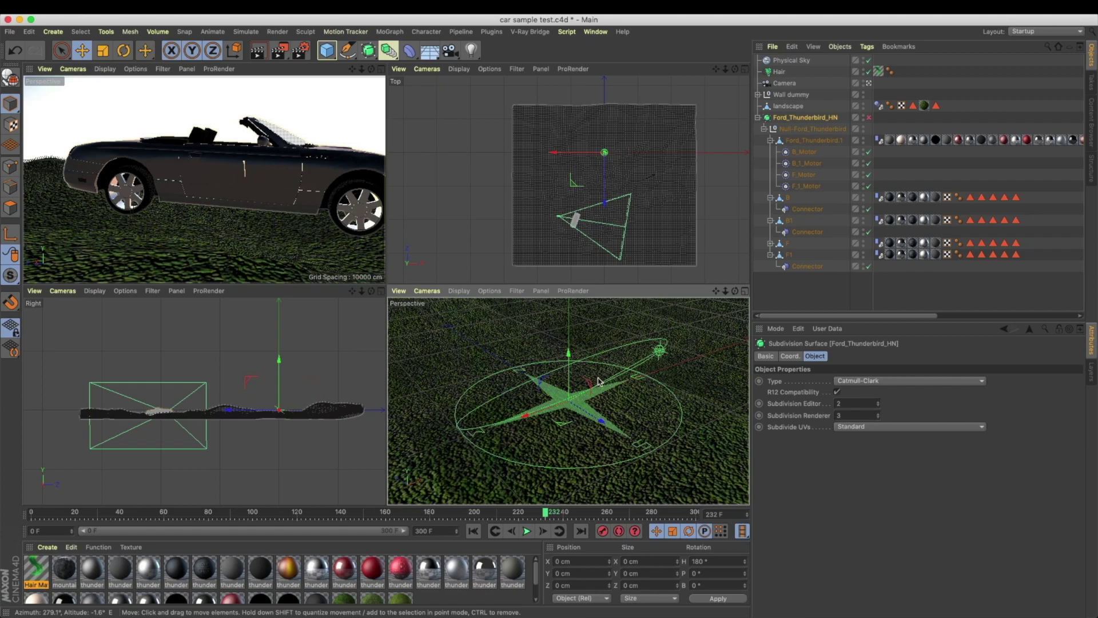
right_click_drag(575, 410, 478, 436, "alt")
left_click_drag(478, 436, 523, 397, "alt")
right_click_drag(522, 397, 549, 408, "alt")
mouse_move(549, 407)
left_mouse_down("alt")
mouse_move(581, 395)
mouse_move(562, 402)
left_mouse_up("alt")
right_click_drag(561, 403, 617, 410, "alt")
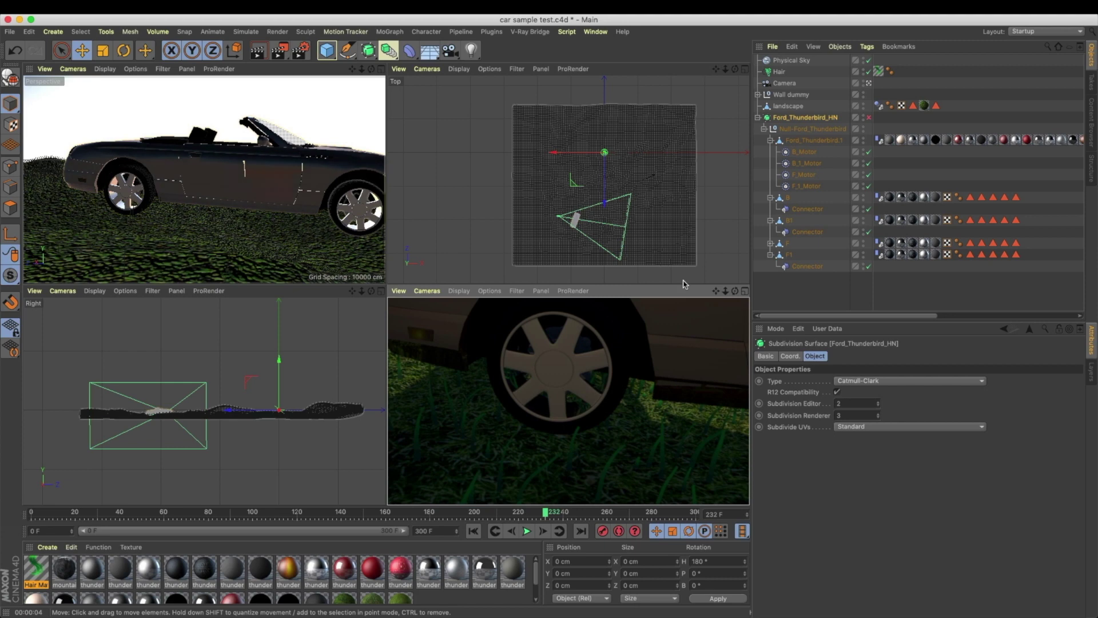
Step: Set the Hair guides' root to Polygon with a count of 20000 and render the wheel close-up
left_click(780, 72)
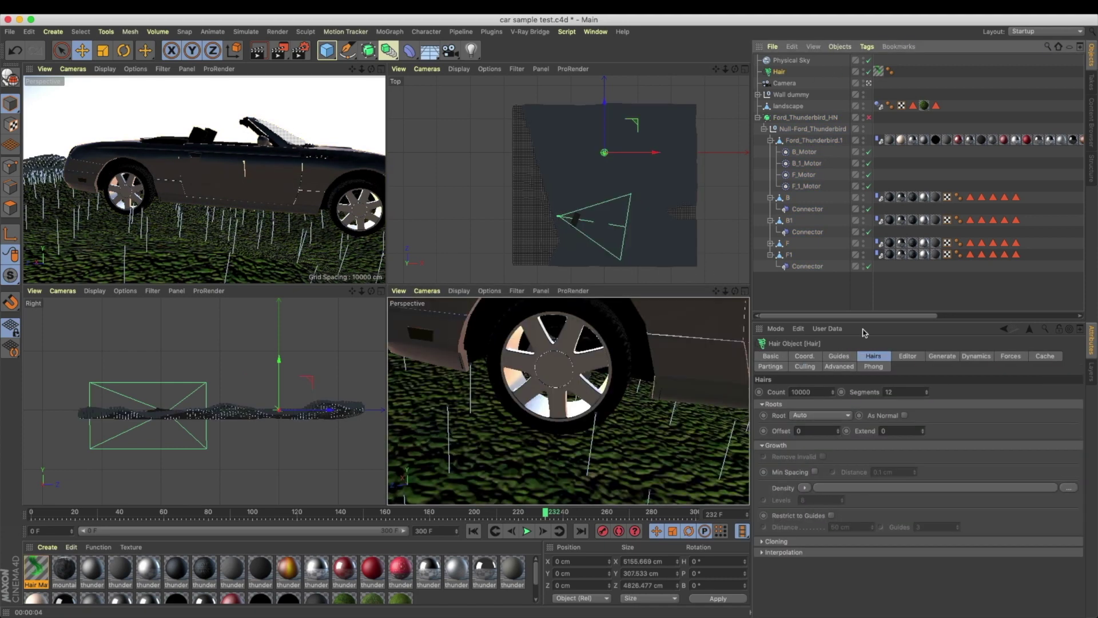
left_click(840, 356)
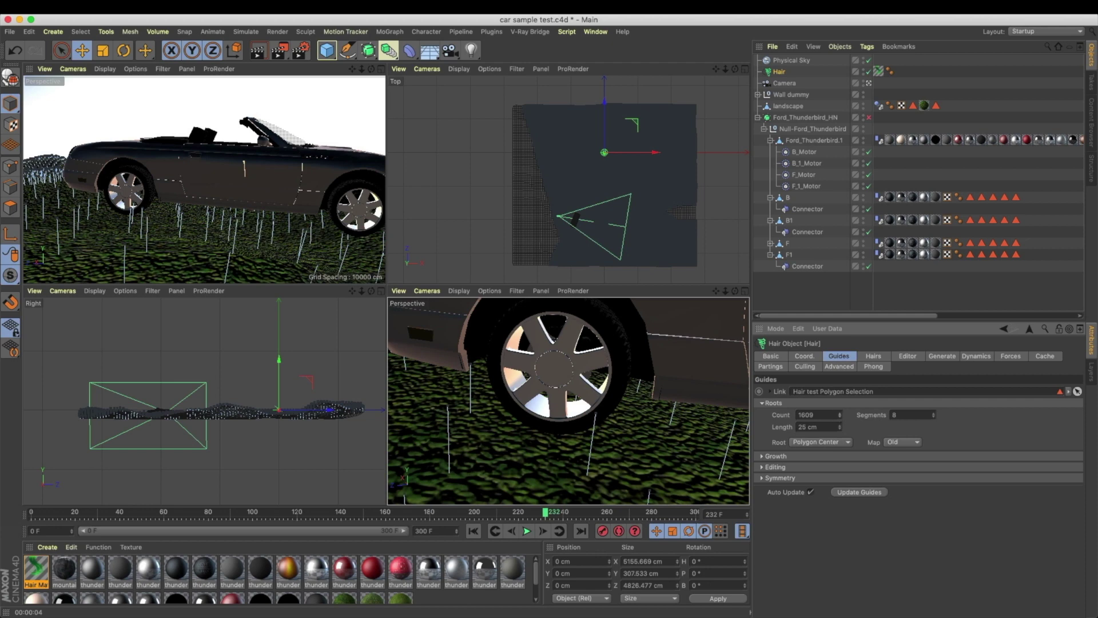
left_click(833, 443)
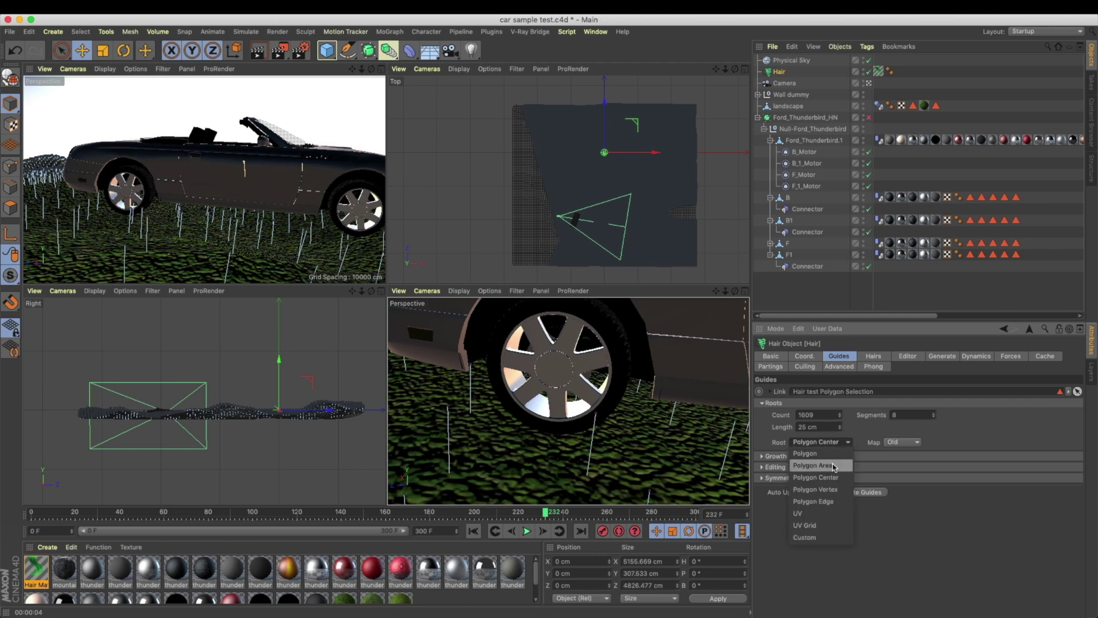
left_click(825, 454)
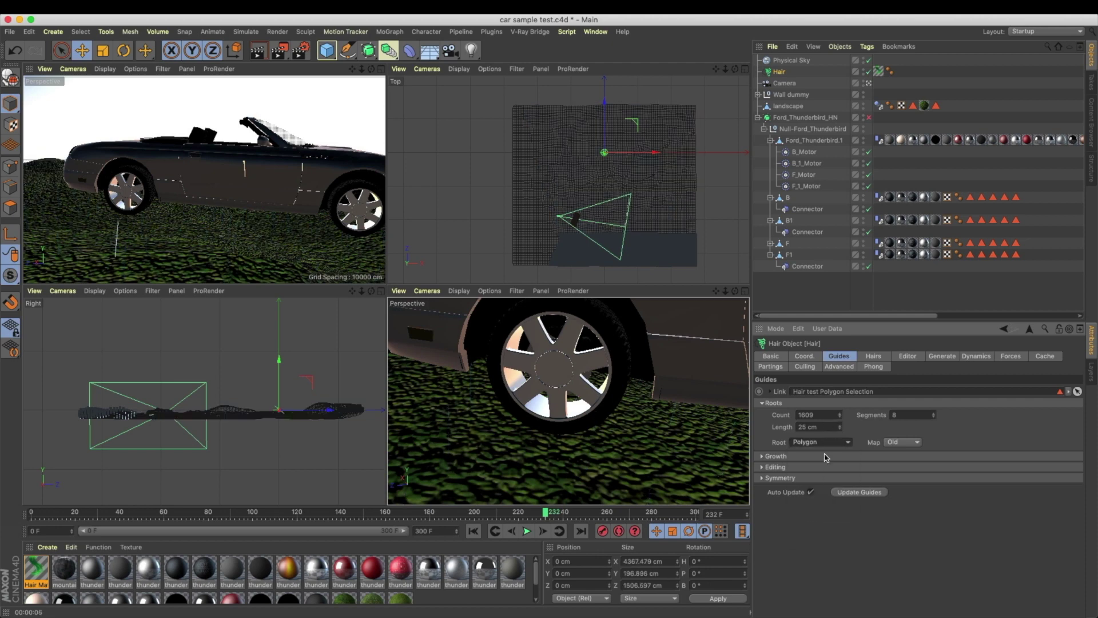
left_click_drag(823, 414, 752, 412)
type("20000")
key("Return")
left_click(258, 51)
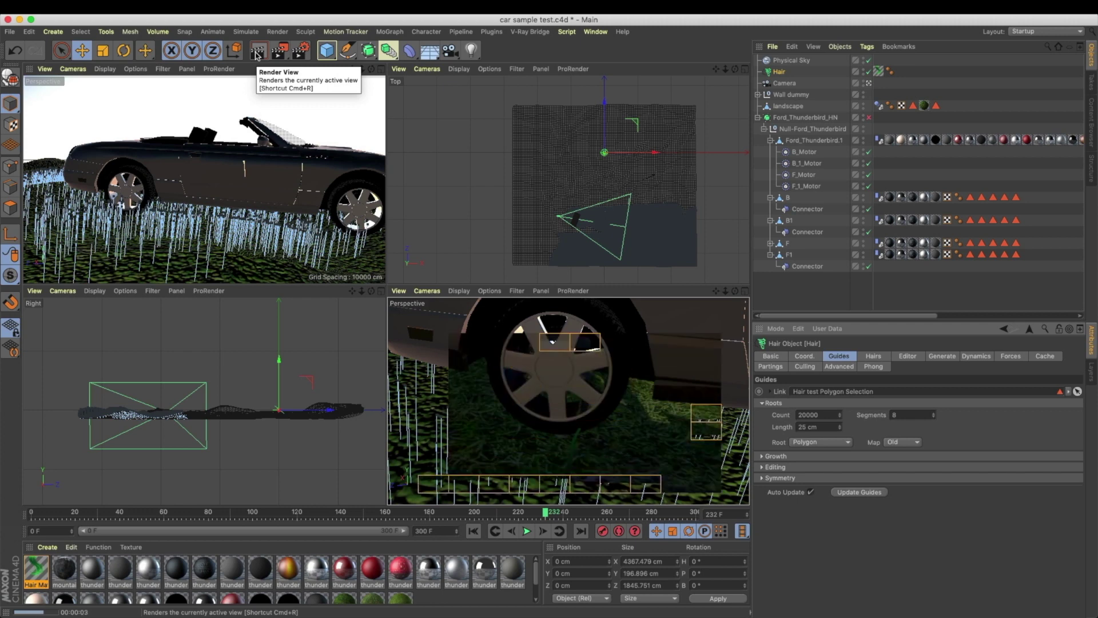
Step: Set the Hair object's hair count to 20000 and render the wheel close-up
left_click(874, 356)
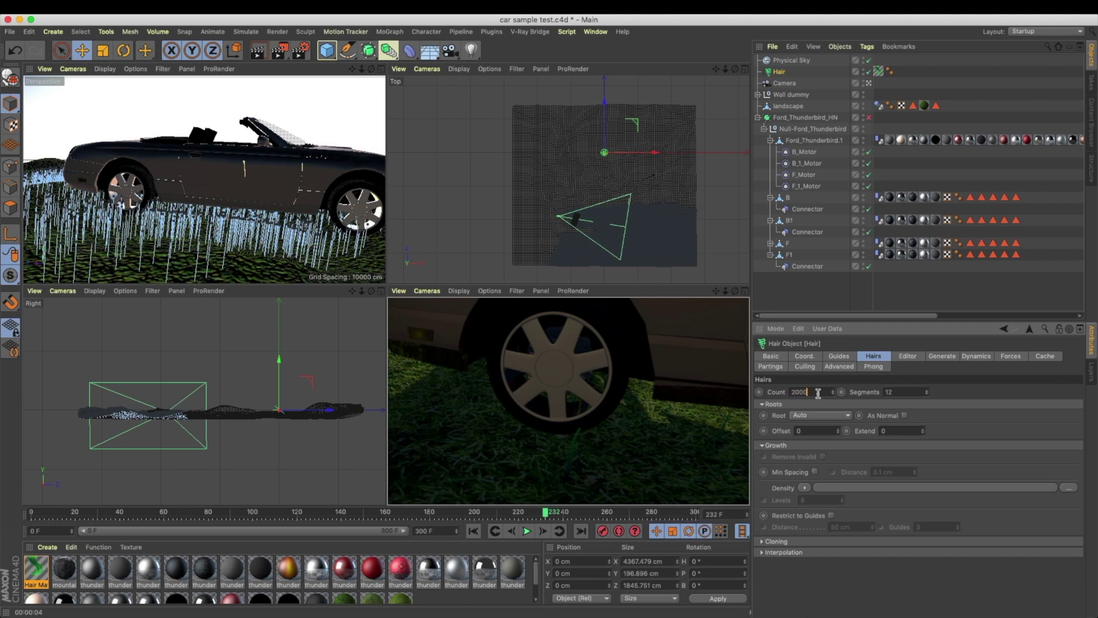
key("Return")
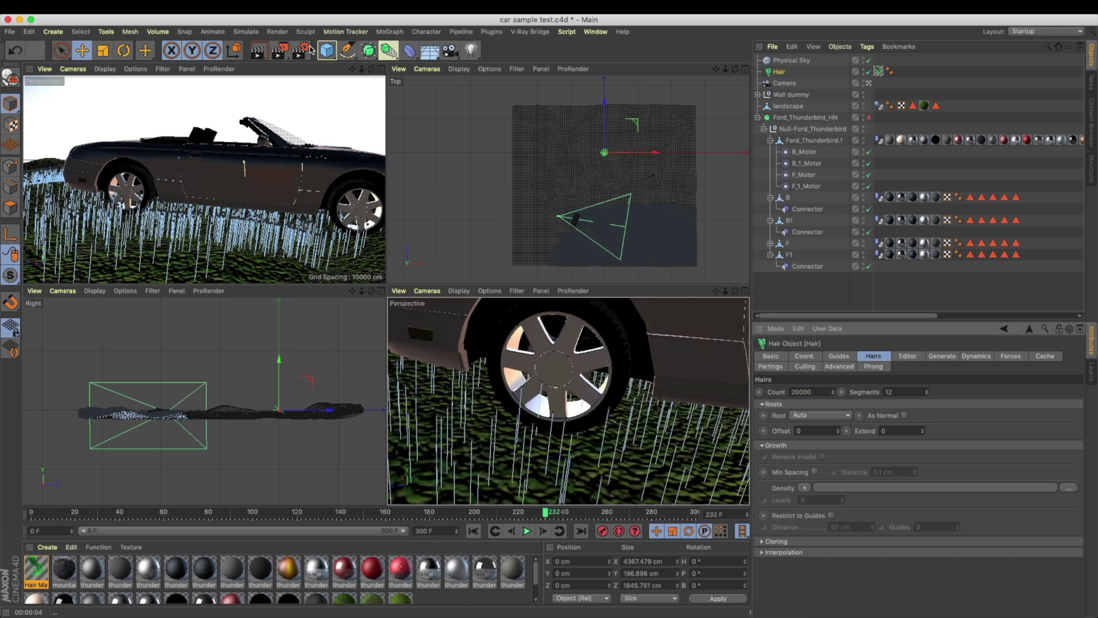
left_click(255, 57)
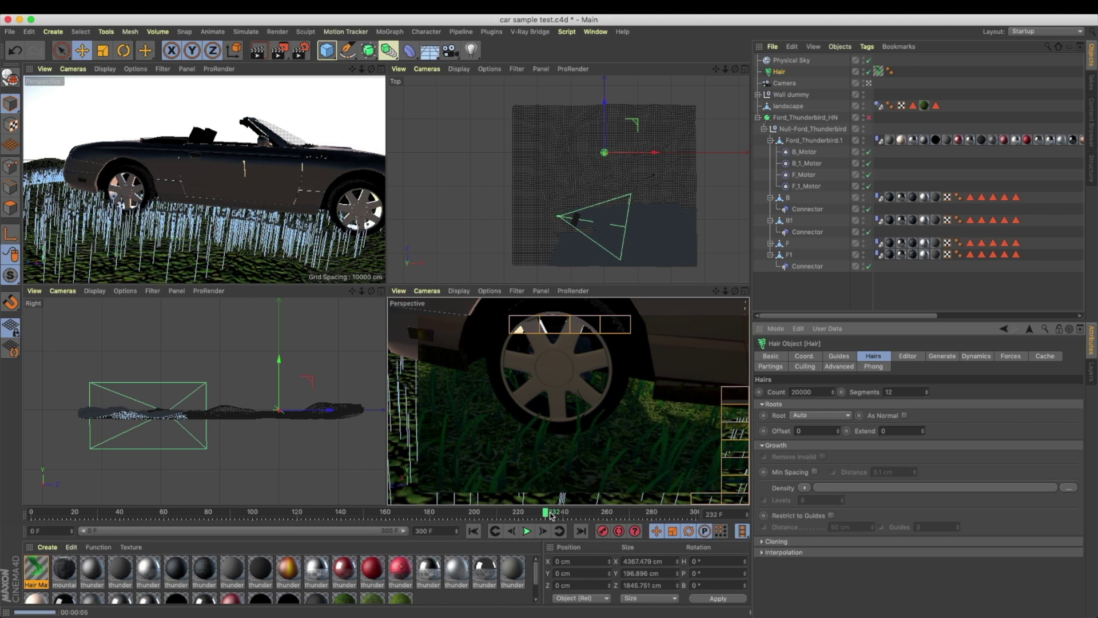
Step: Move the animation to frame 234 and render the wheel close-up with the landscape selected
left_click(668, 423)
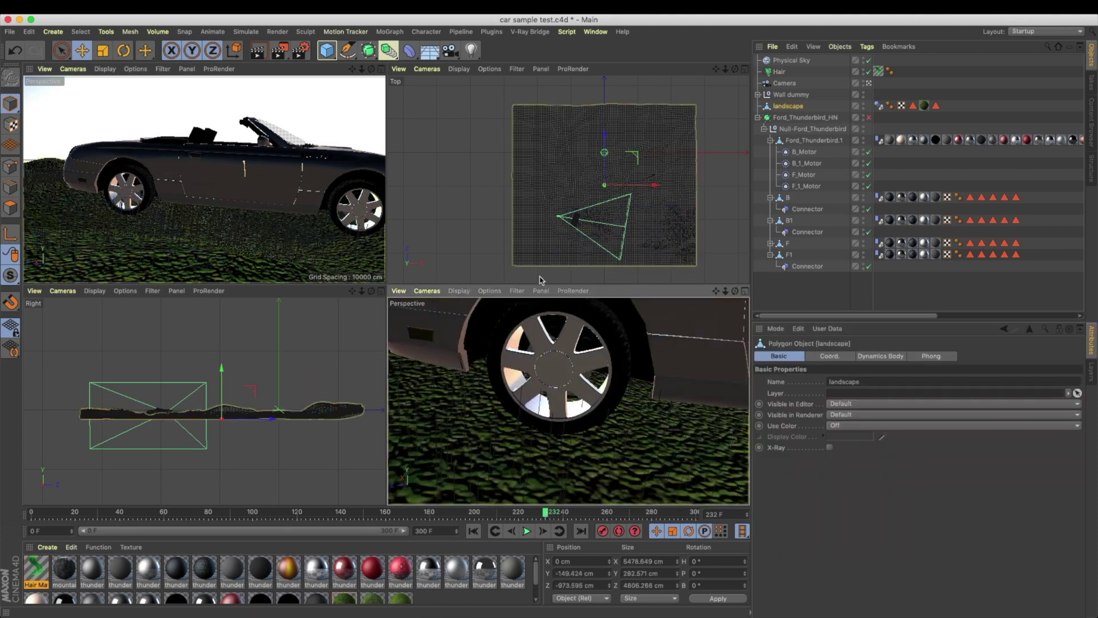
left_click_drag(548, 518, 538, 518)
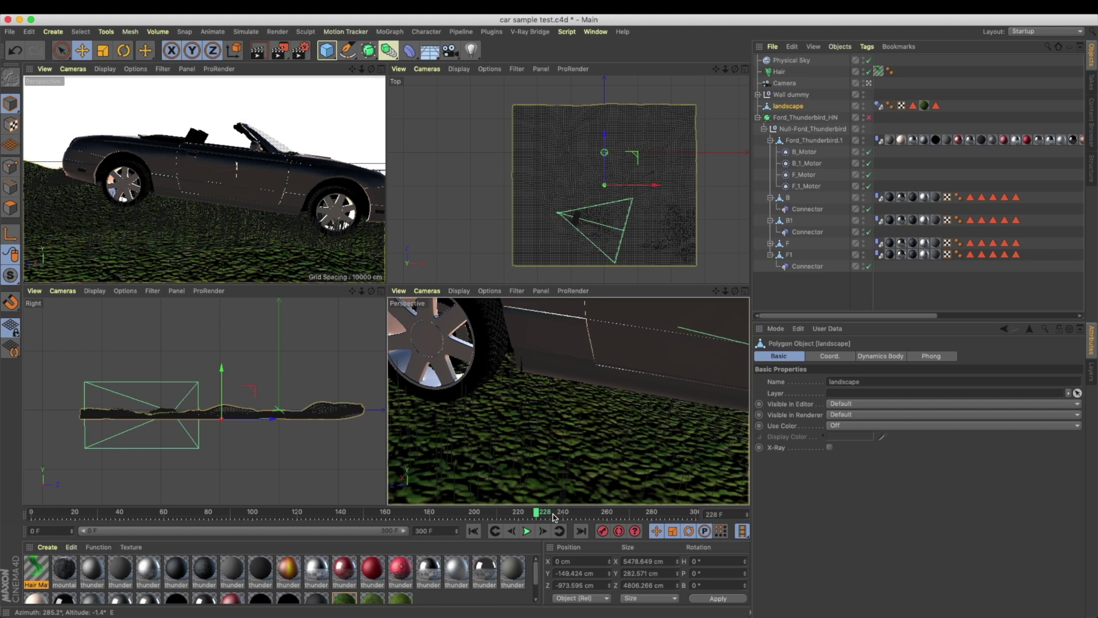
left_click(550, 513)
left_click(255, 51)
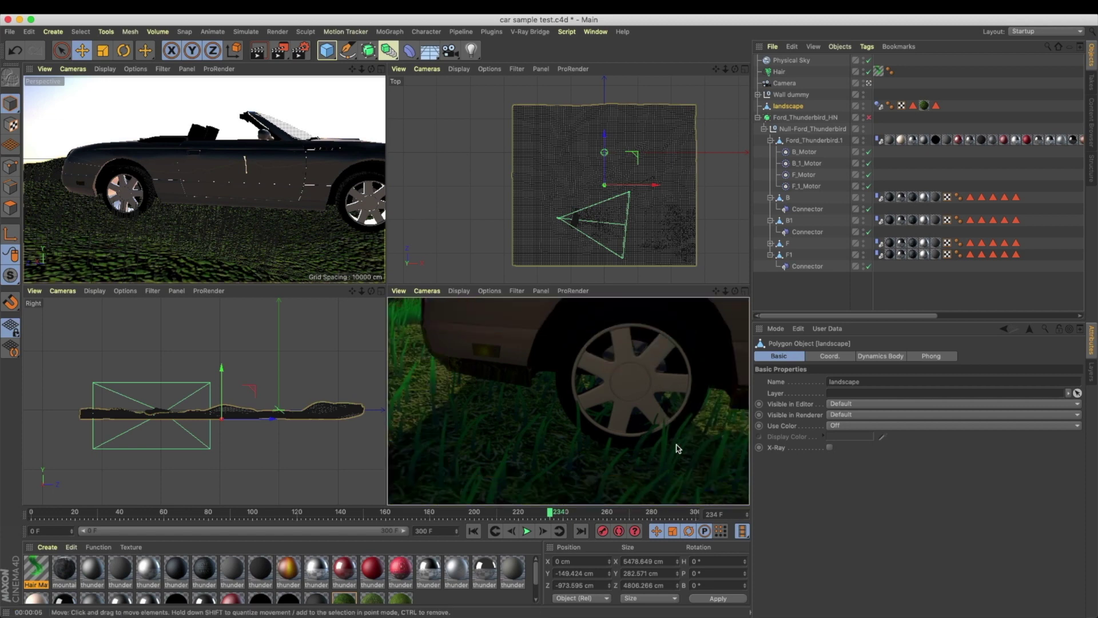
Step: Select the Ford_Thunderbird_HN car and inspect the grass around its wheel up close and from farther away
left_click(794, 118)
mouse_move(616, 370)
left_mouse_down("alt")
mouse_move(609, 391)
mouse_move(576, 367)
mouse_move(615, 384)
left_mouse_up("alt")
scroll(615, 384, "up", 10)
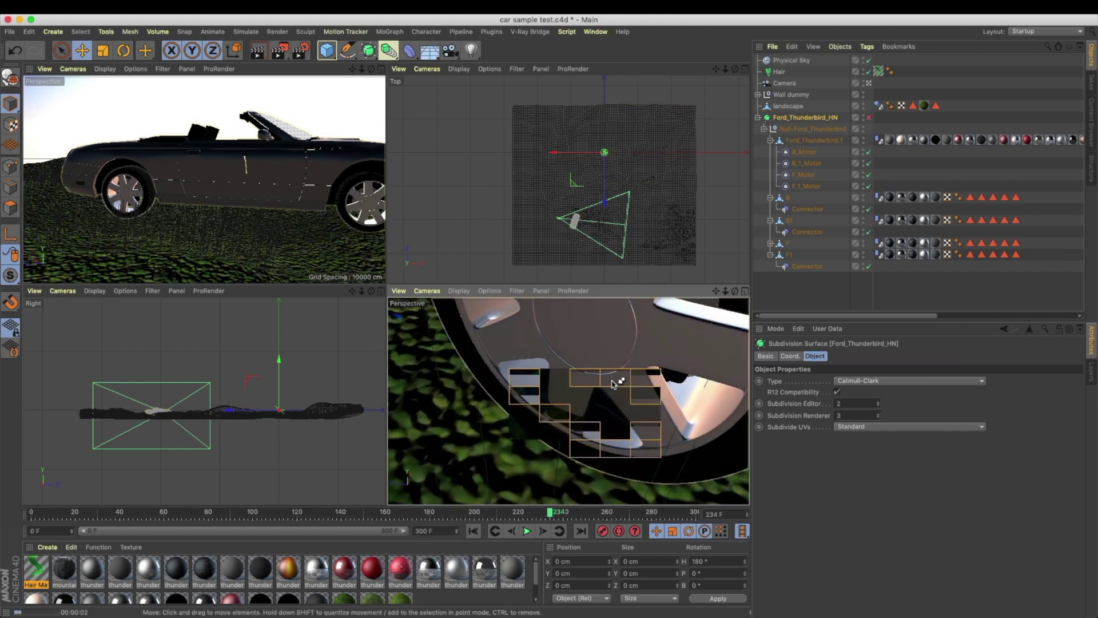
left_click_drag(615, 380, 529, 404, "alt")
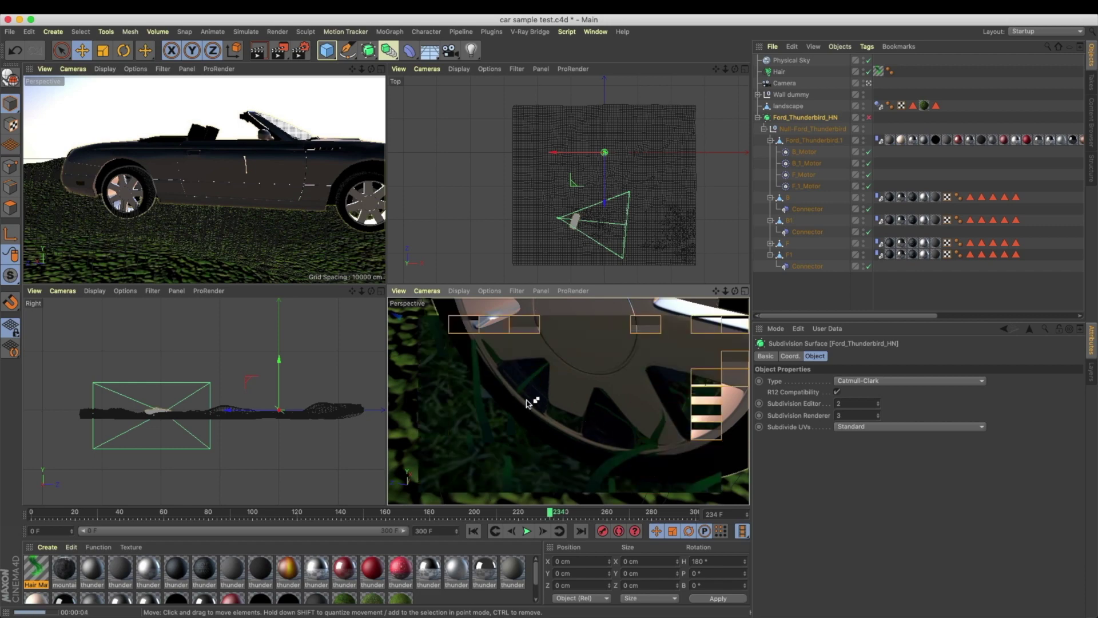
scroll(630, 378, "down", 10)
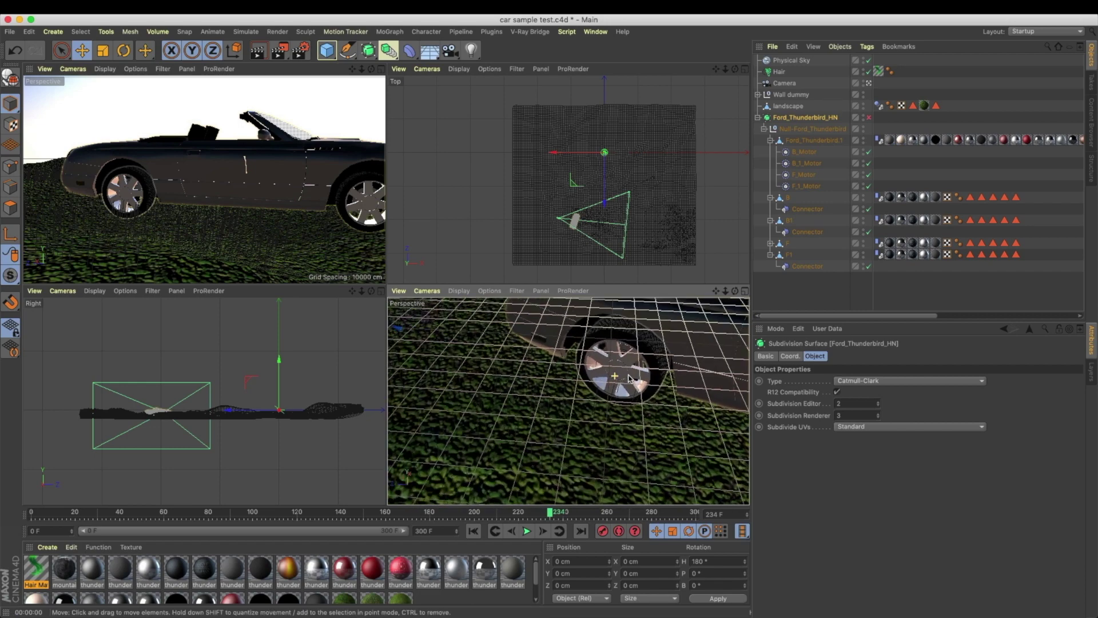
Step: Open the cache settings of the car body's and wheels' Dynamics Body tags together and save the project
left_click(883, 183)
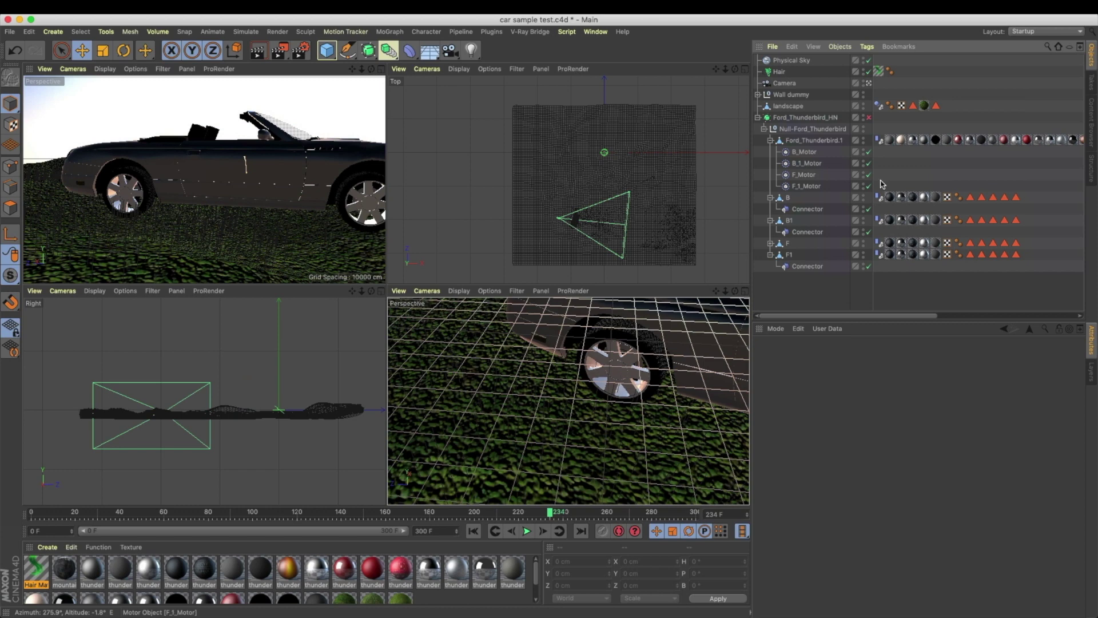
double_click(880, 220)
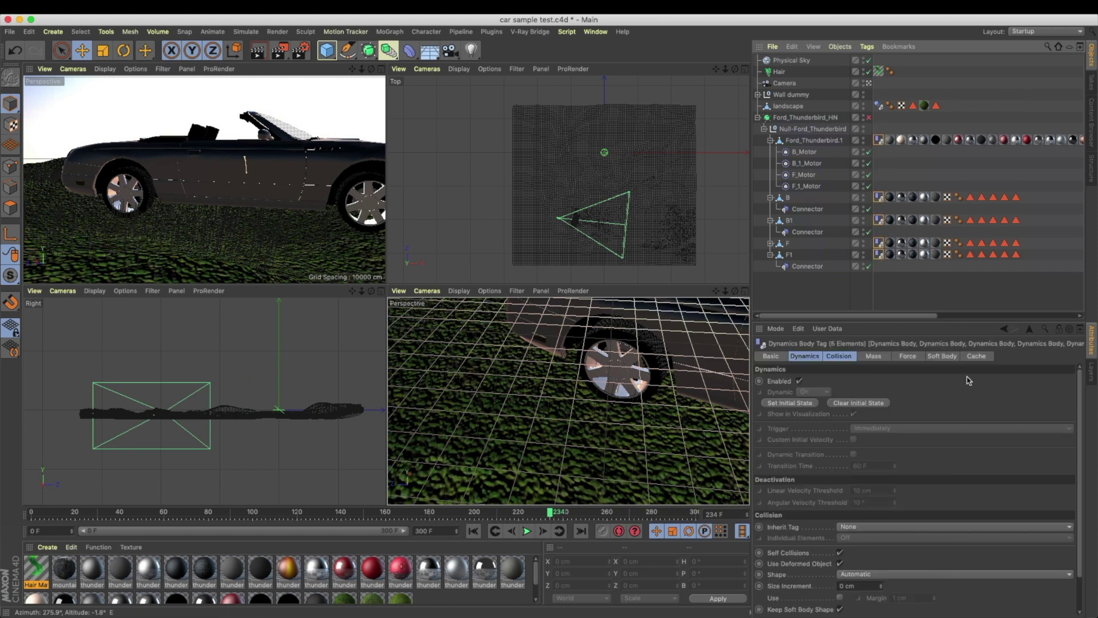
left_click(975, 356)
left_click(839, 414)
left_click(976, 173)
key("super+s")
Step: Add Hair Collider tags to the car body Ford_Thunderbird.1 and the four wheels B, B1, F and F1
left_click(788, 255)
left_click(787, 244, "super")
left_click(788, 221, "super")
left_click(787, 199, "super")
left_click(818, 143, "super")
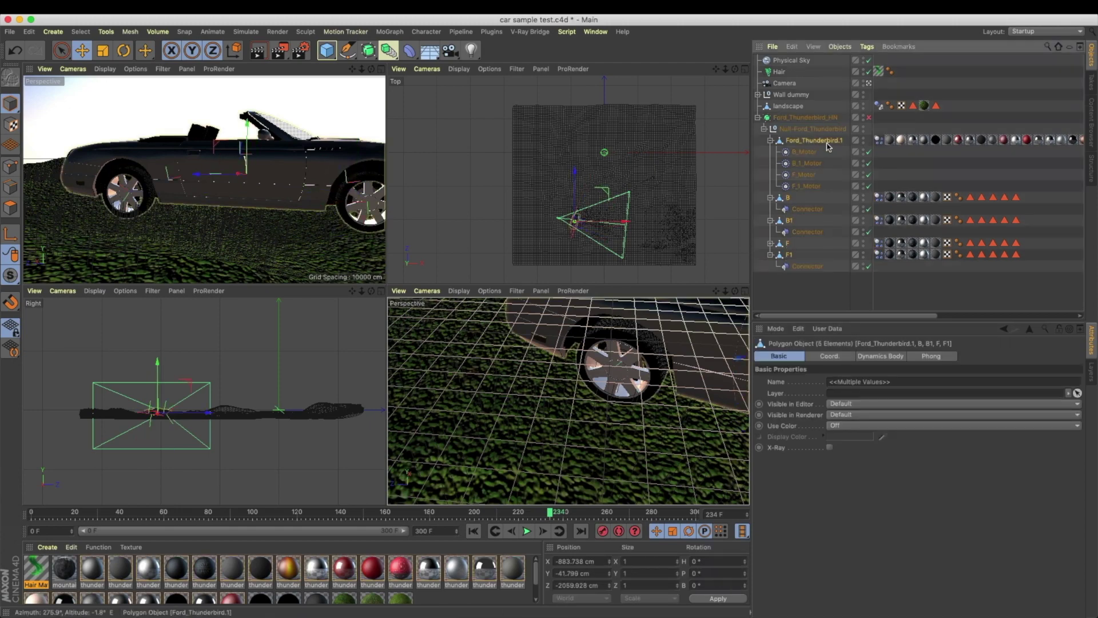
right_click(826, 147)
mouse_move(893, 162)
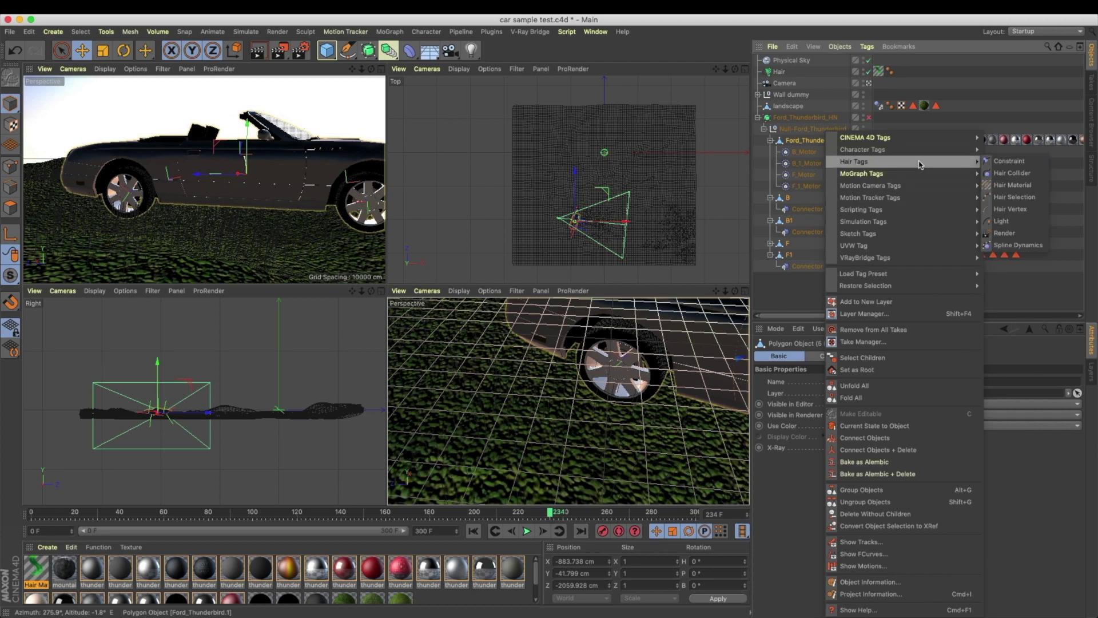
left_click(1017, 172)
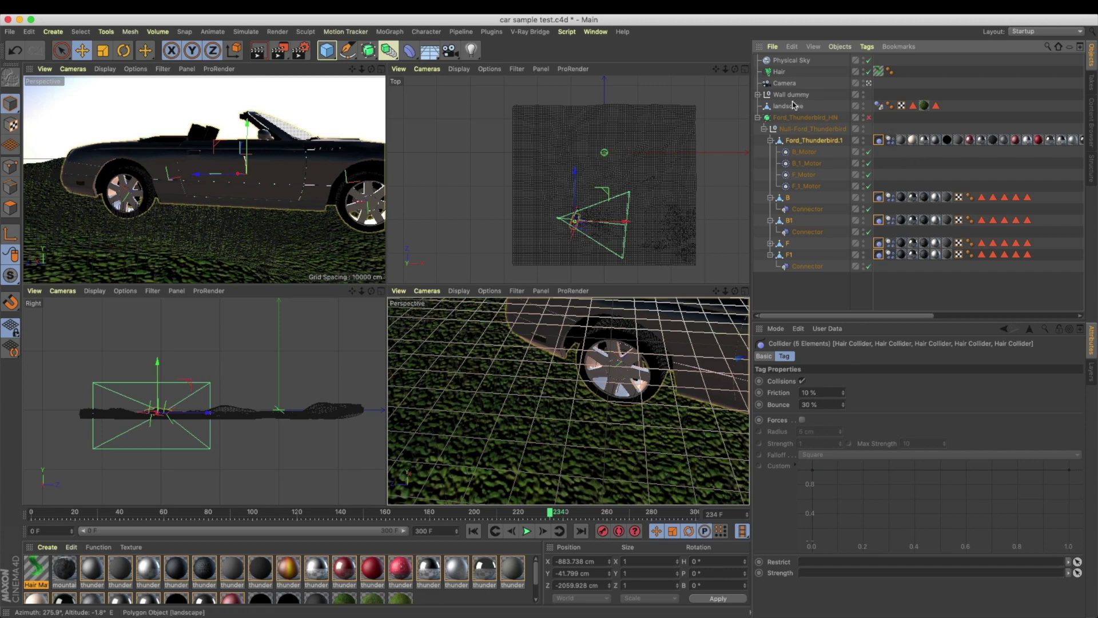
Step: Examine the car body's Hair Collider tag, the Hair object's partings, forces and editor settings, and the guides around the wheel
left_click(904, 170)
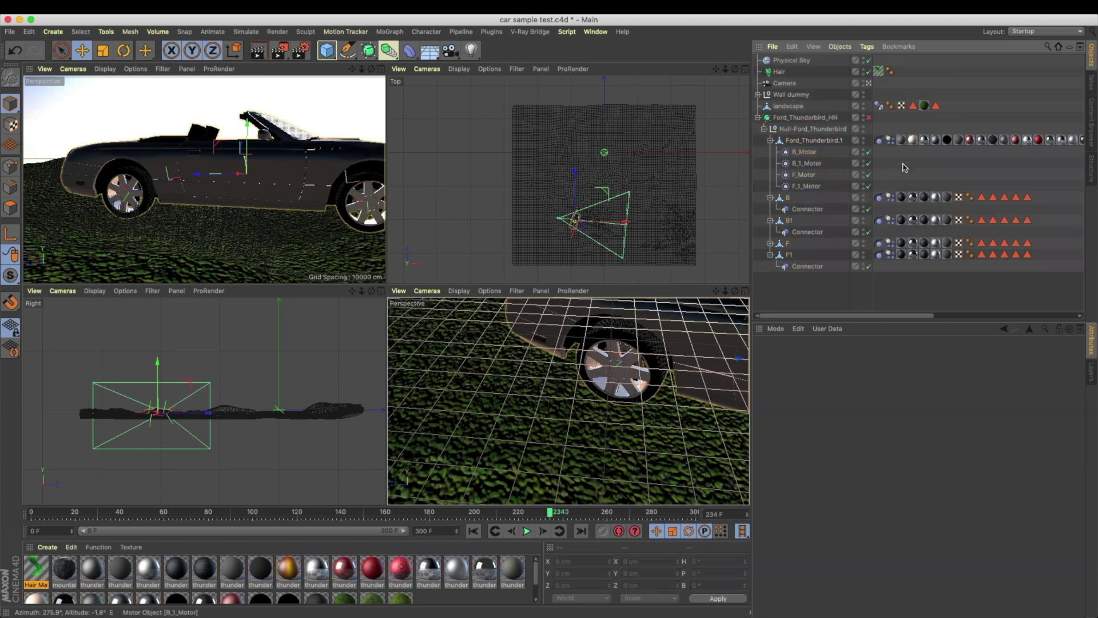
left_click(879, 141)
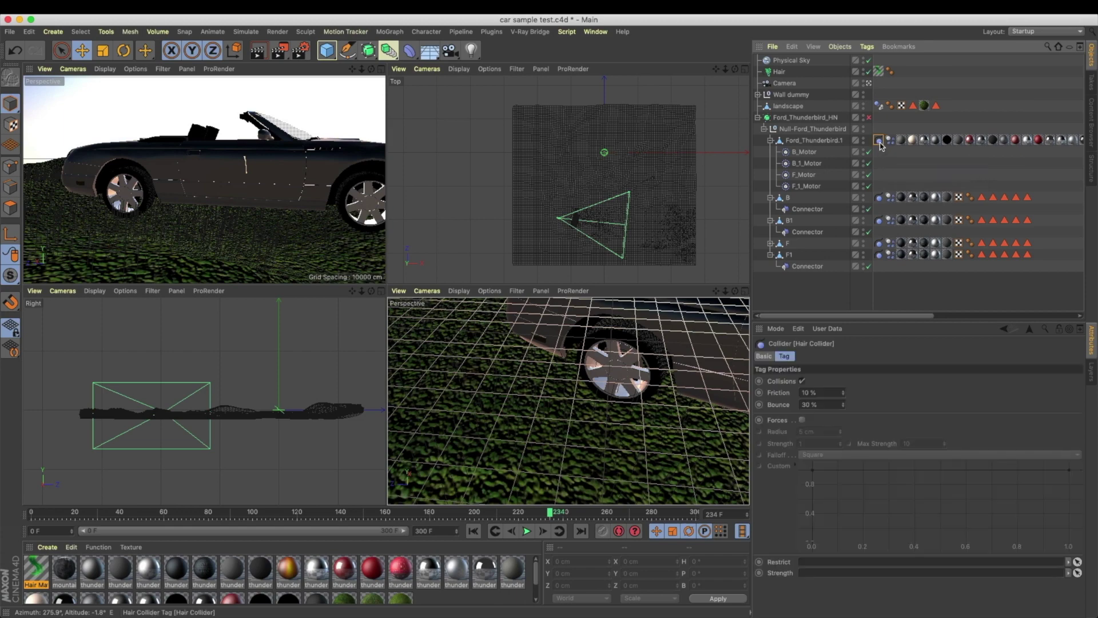
left_click(911, 163)
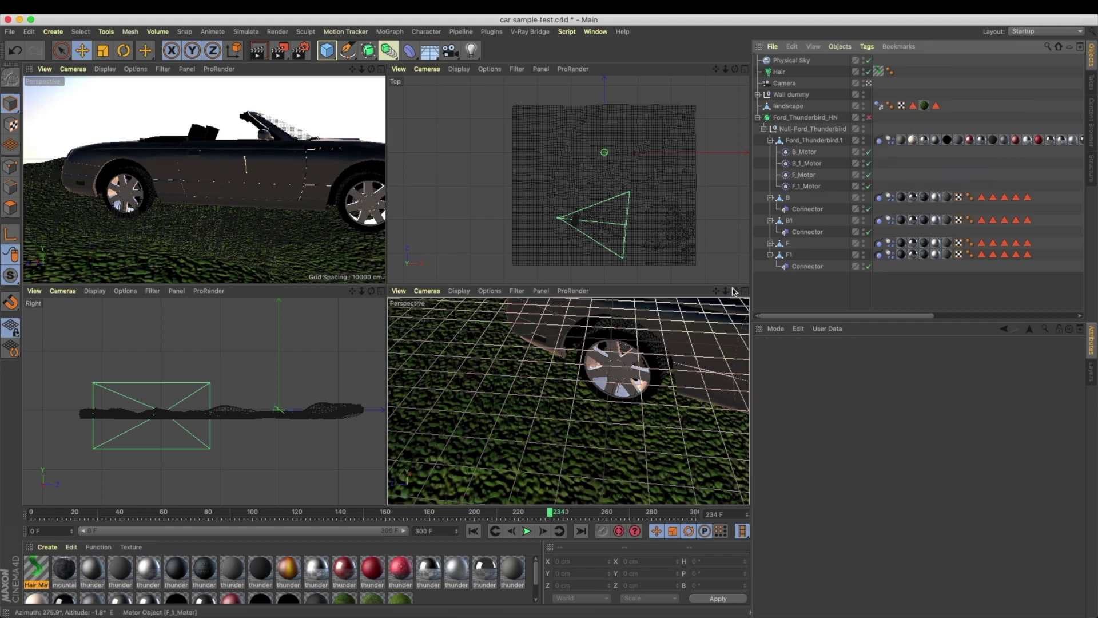
scroll(634, 358, "up", 10)
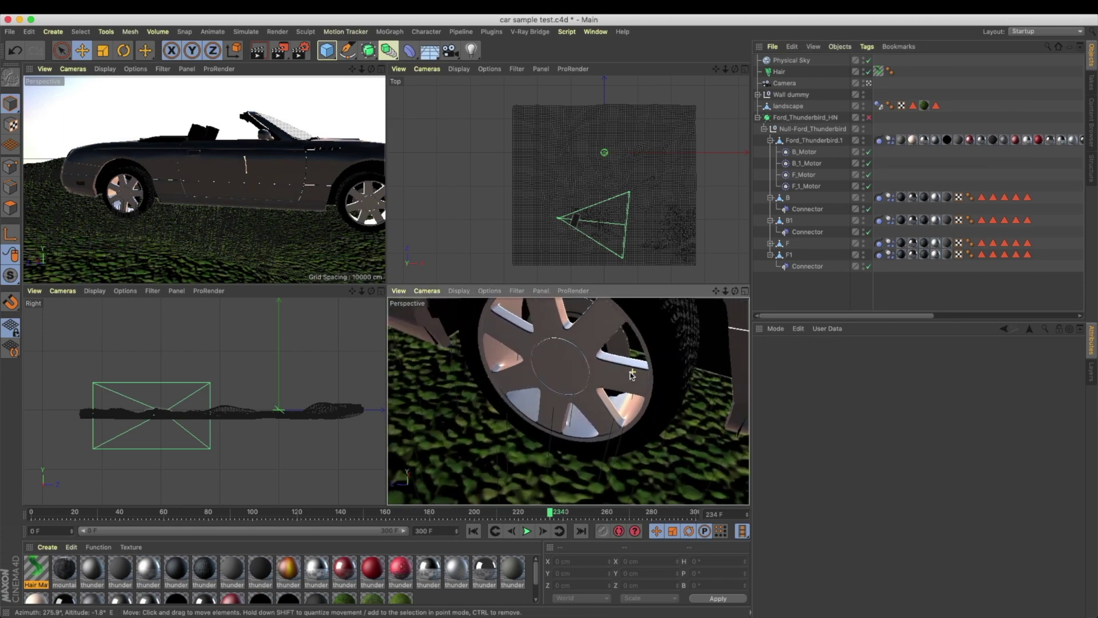
left_click(780, 71)
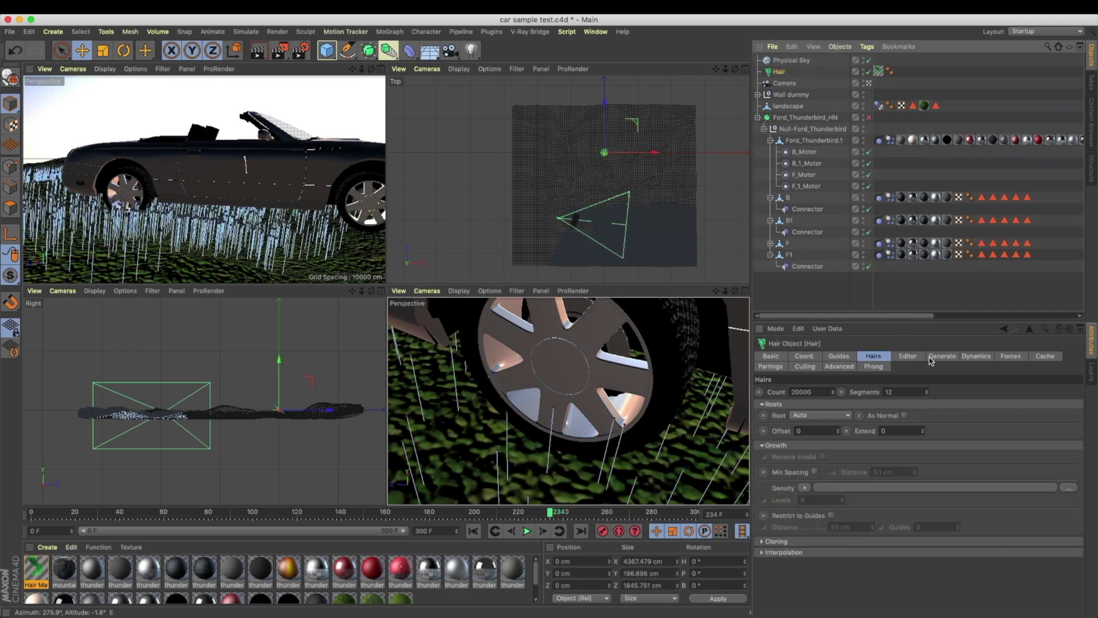
left_click(1044, 356)
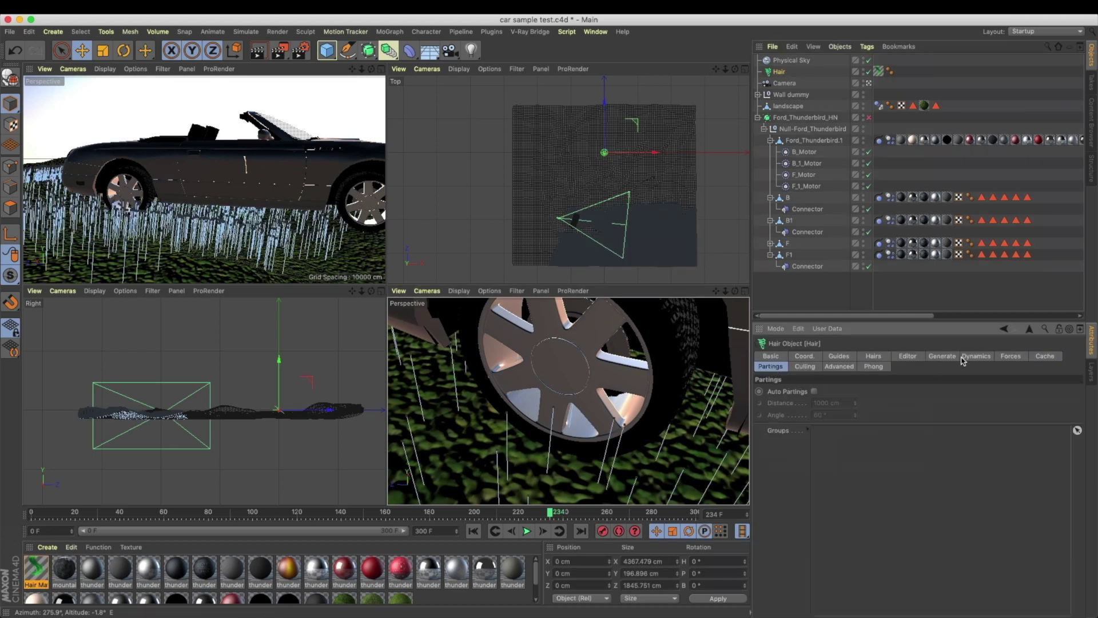
left_click(1010, 356)
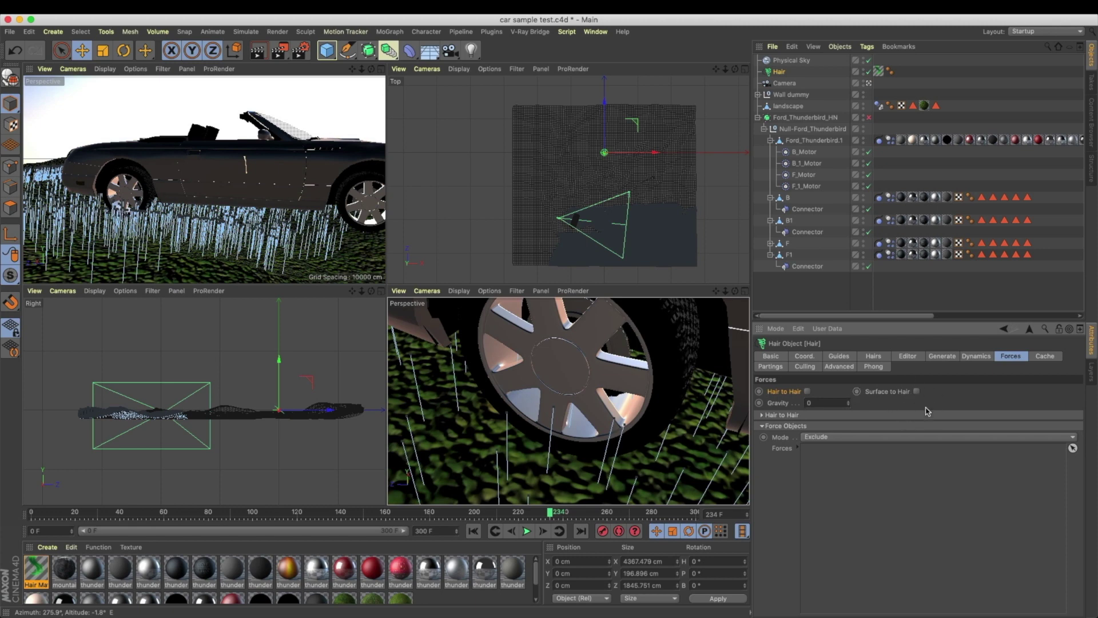
left_click(908, 356)
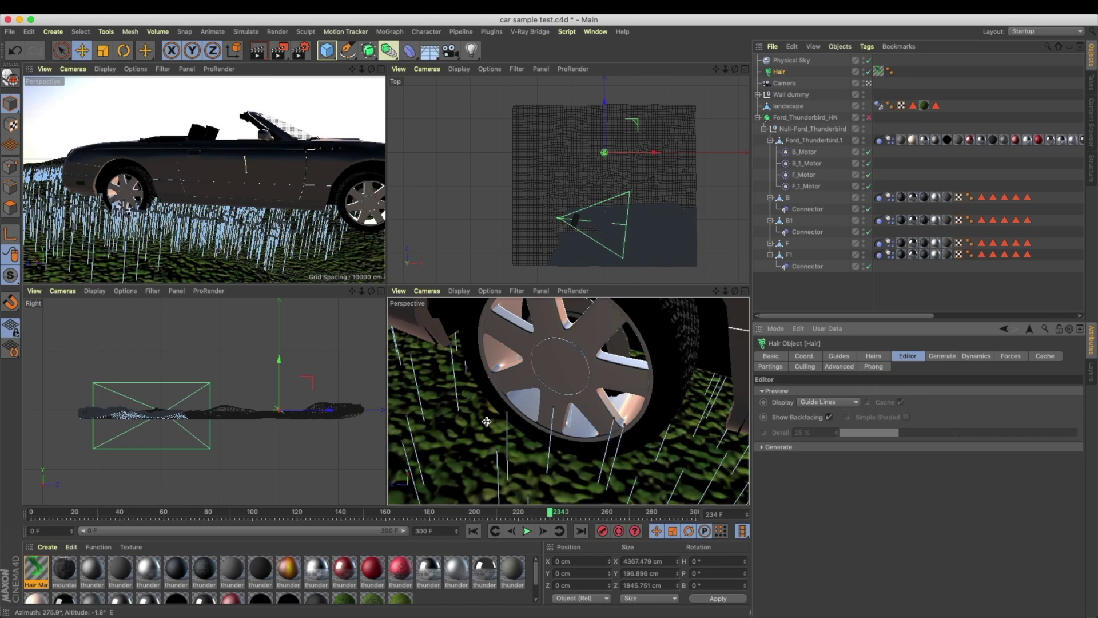
scroll(514, 406, "down", 5)
left_click_drag(562, 387, 615, 376, "alt")
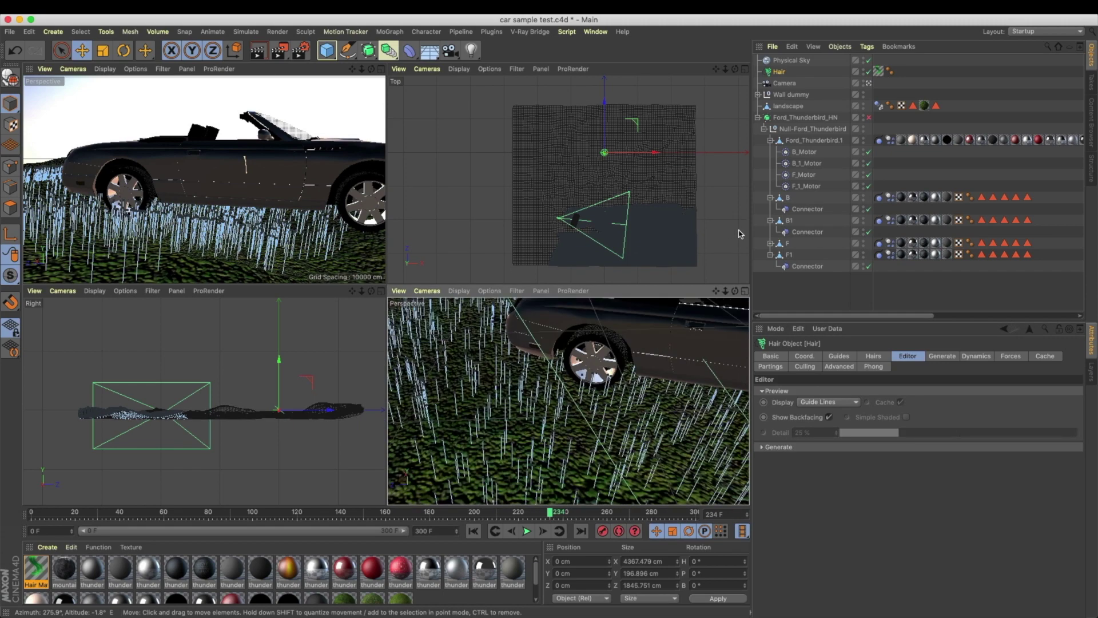
Step: Hide the Ford_Thunderbird_HN car in the viewport and play the animation
left_click(864, 115)
left_click(527, 531)
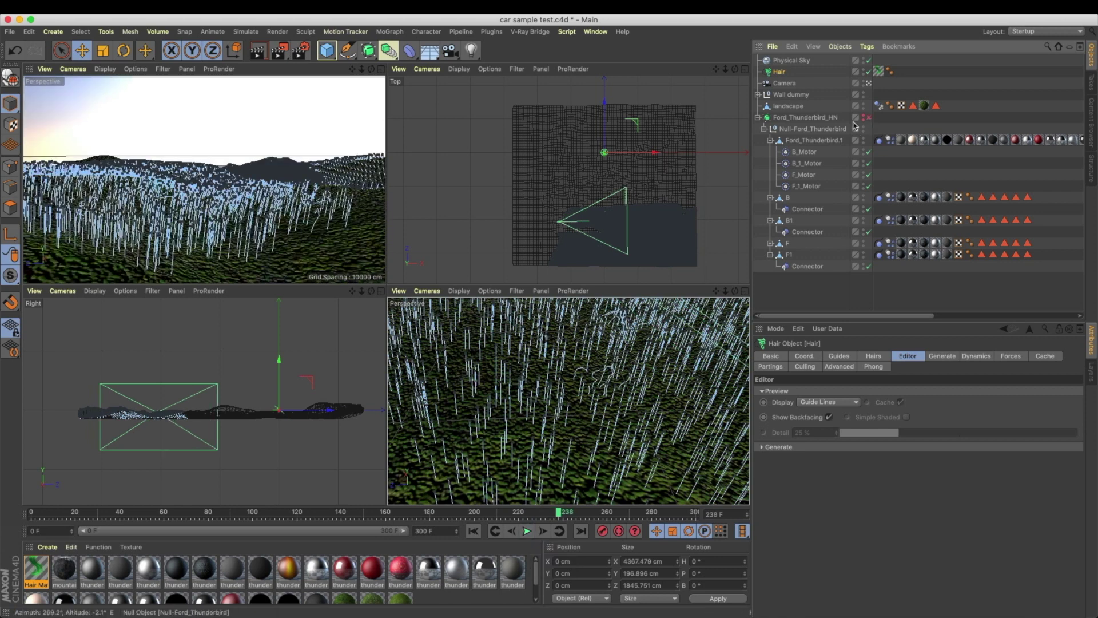
Step: Reduce the Hair object's hair count to 10000 and further to 5000
left_click(1011, 357)
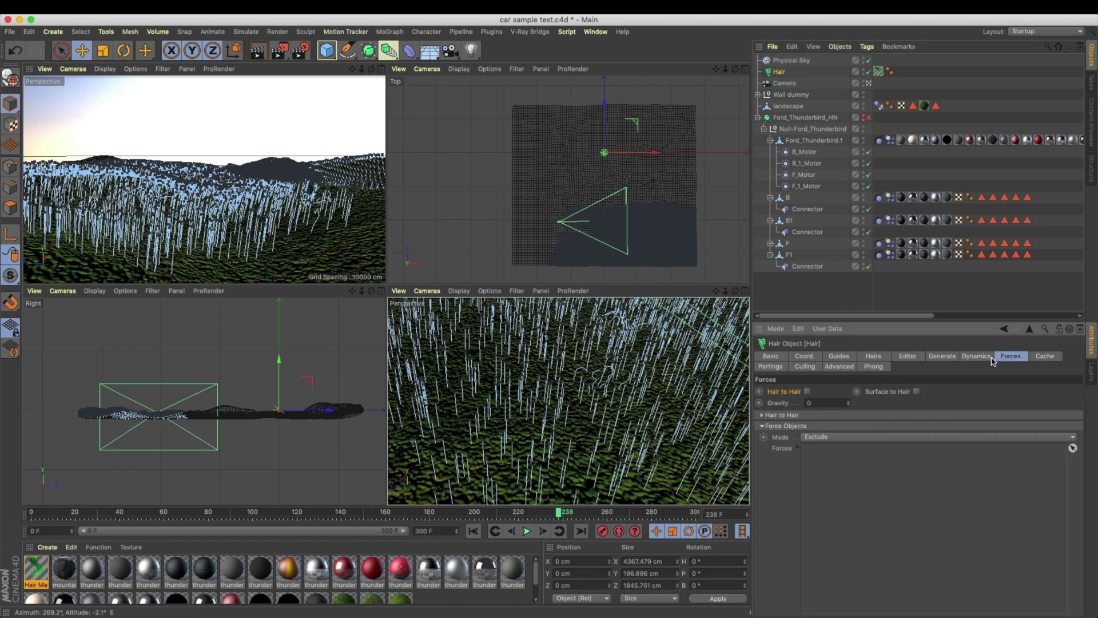
left_click(964, 357)
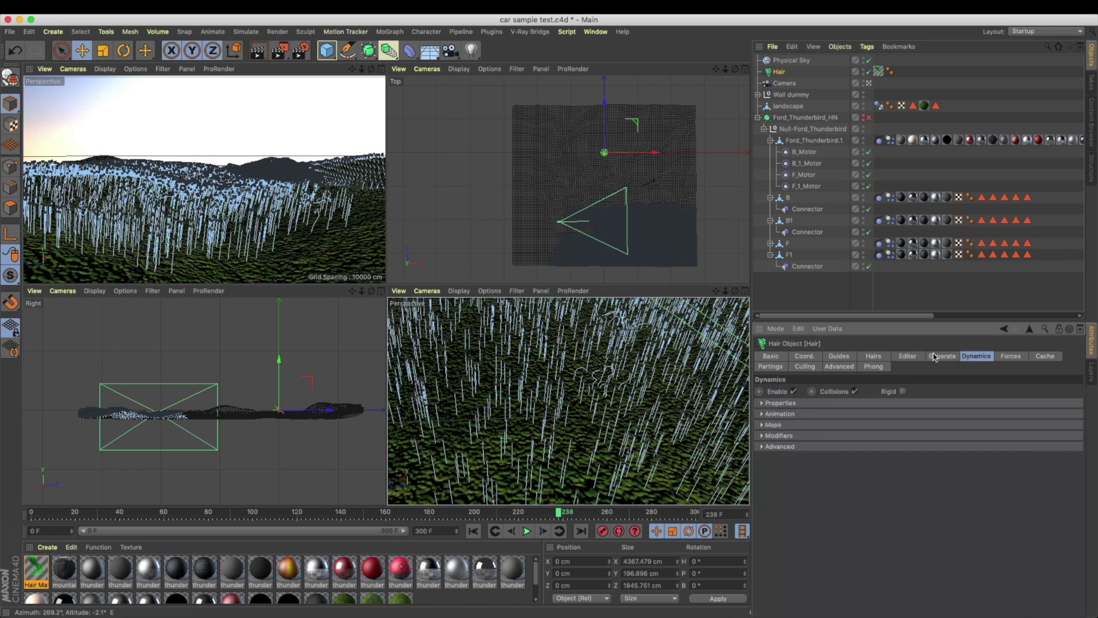
left_click(876, 357)
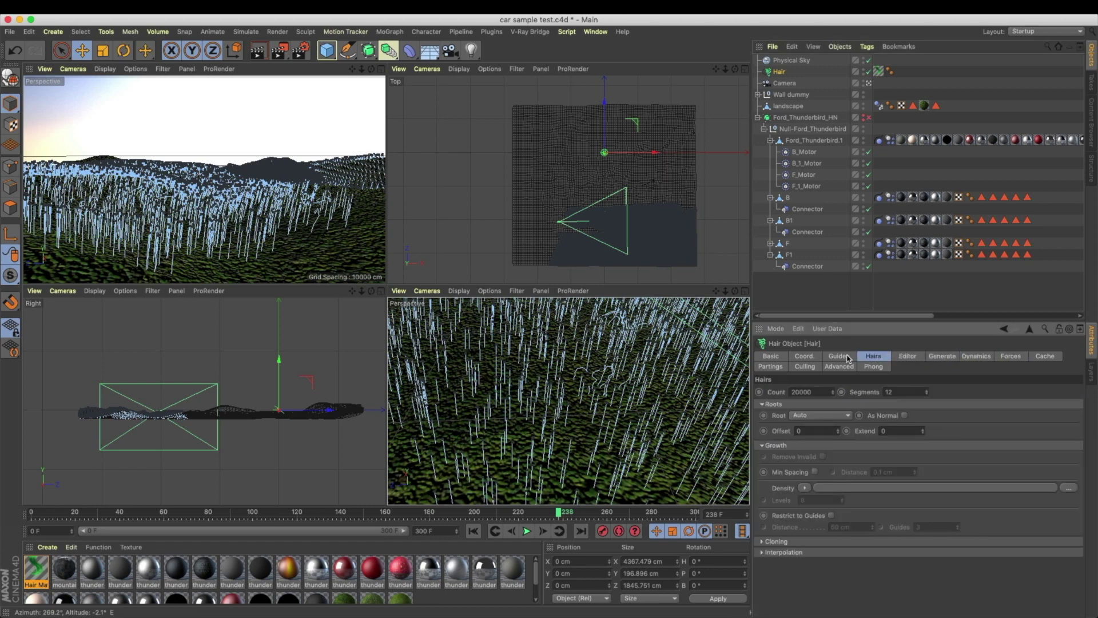
double_click(821, 392)
type("1")
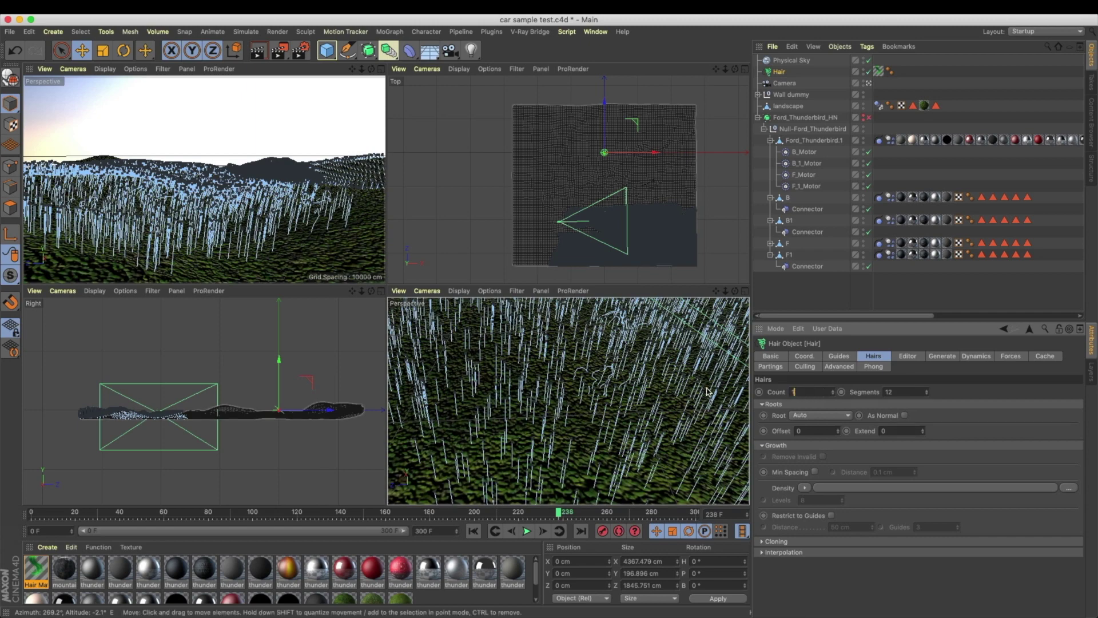
key("Return")
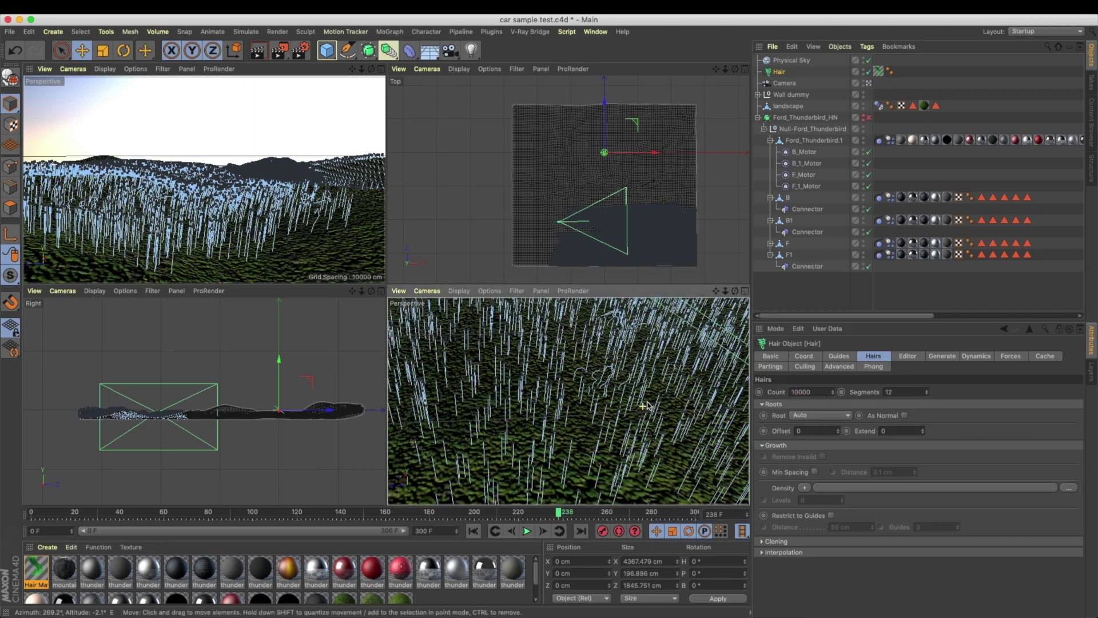
type("50")
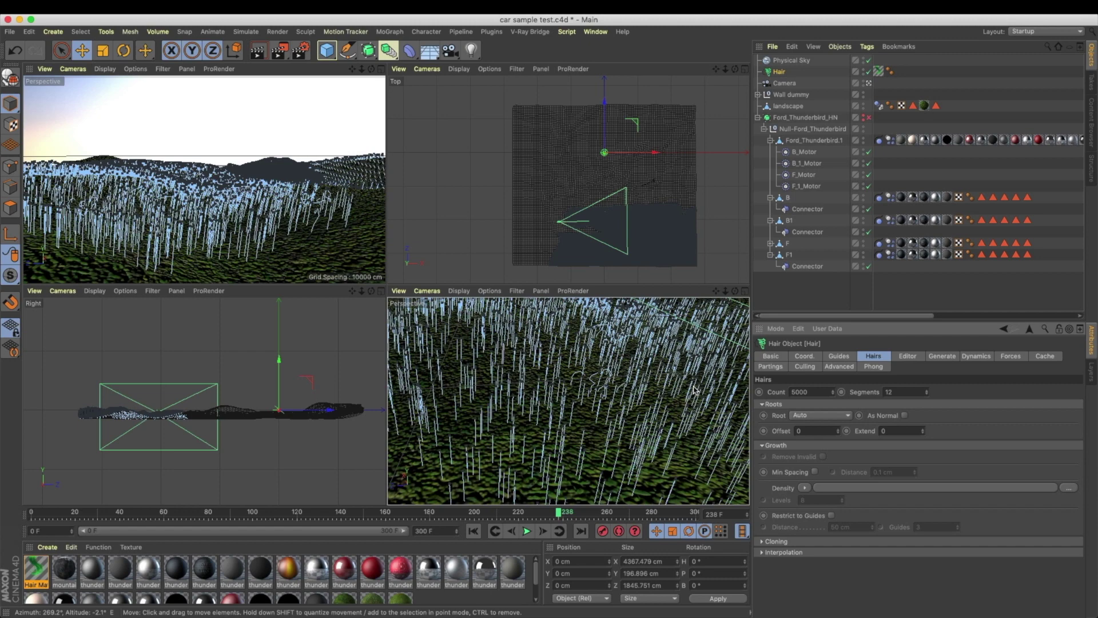
Step: Set the Hair object's guide count to 5000 and play the animation briefly to check it
left_click(530, 532)
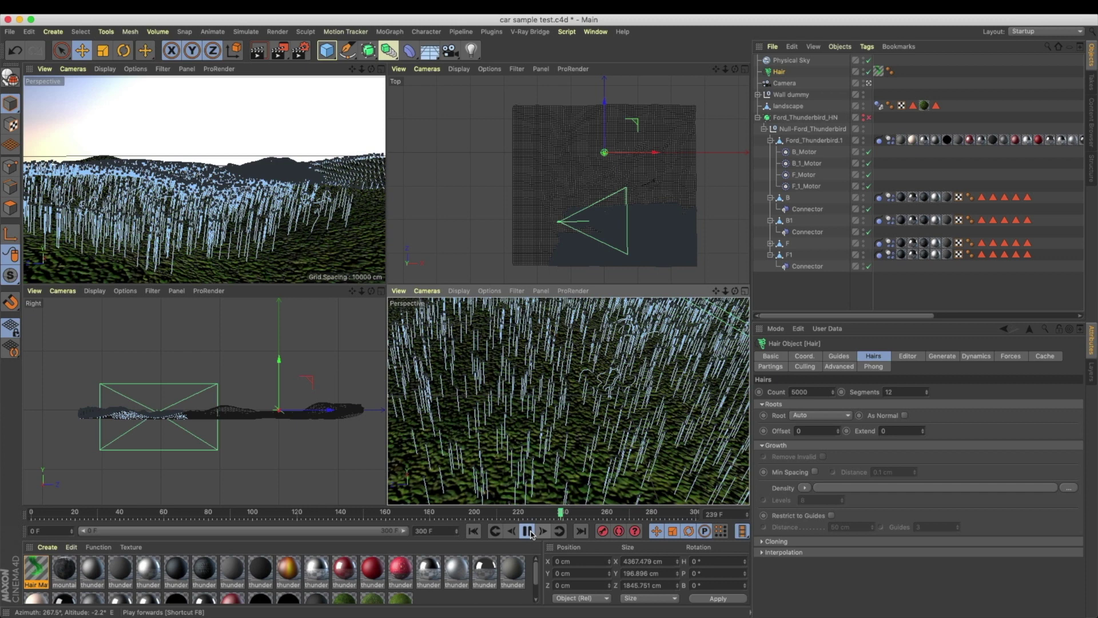
left_click(846, 358)
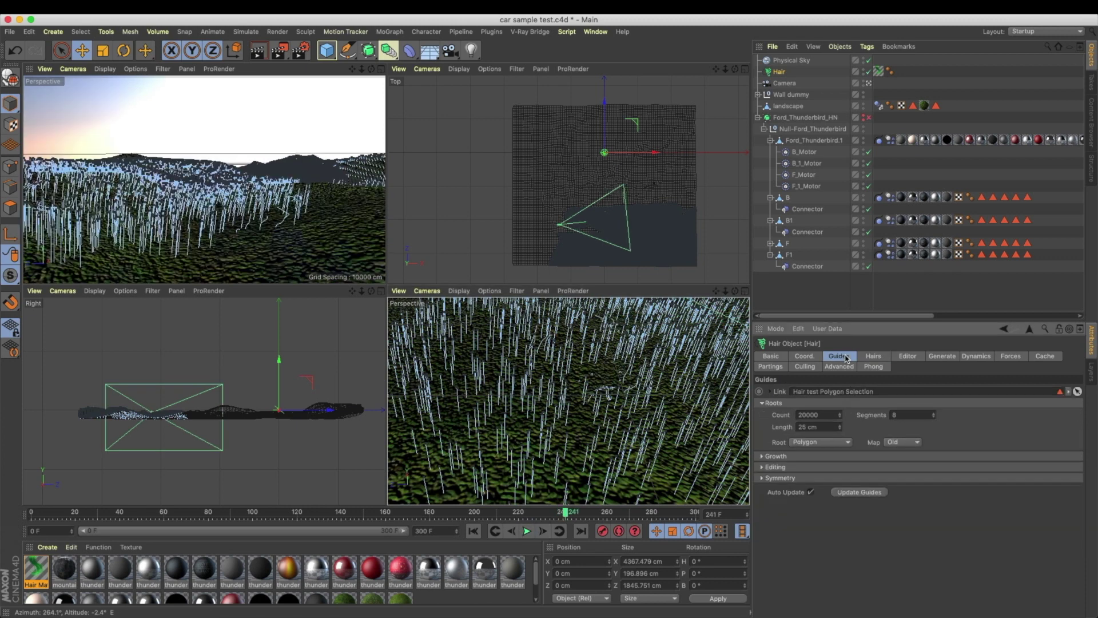
double_click(817, 415)
type("5")
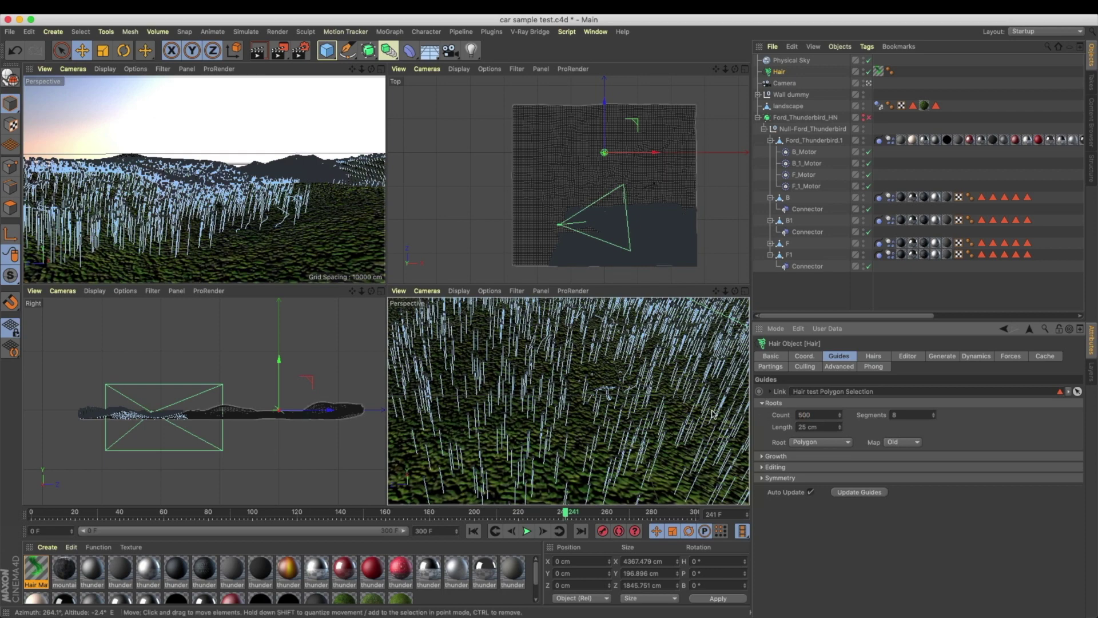
left_click(527, 532)
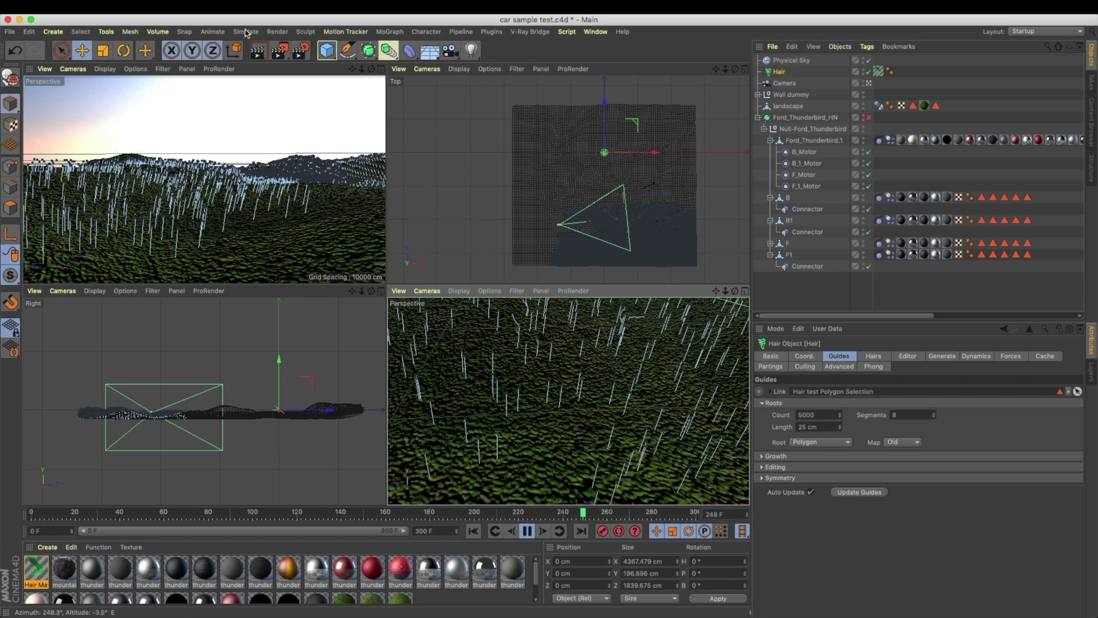
left_click(528, 533)
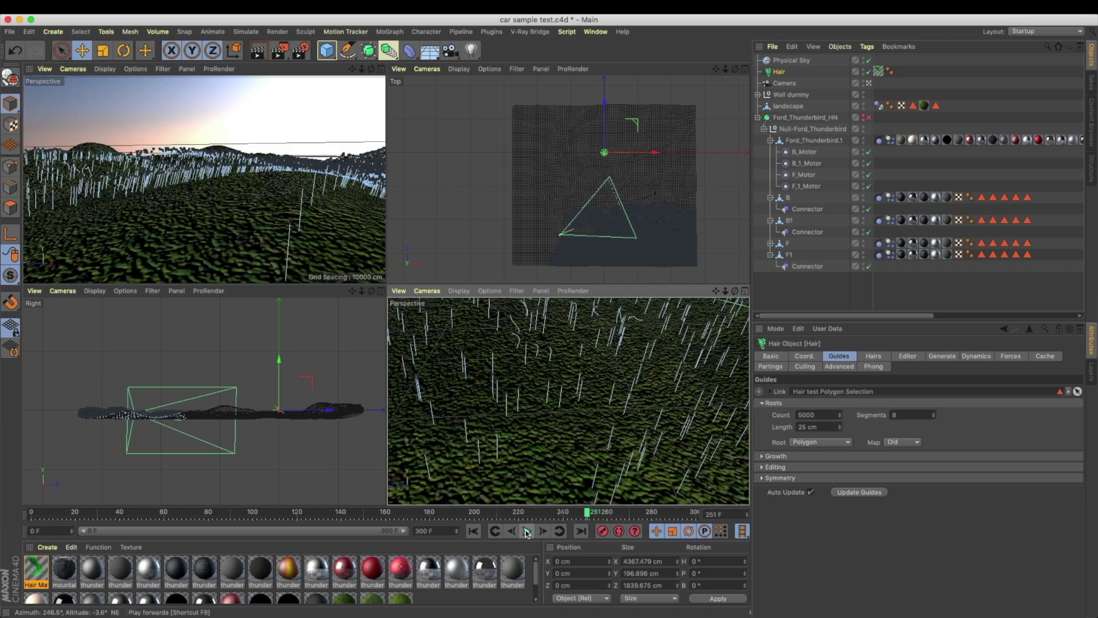
Step: Add a Turbulence particle force and place it directly below the Hair object in the object hierarchy
left_click(246, 31)
mouse_move(266, 78)
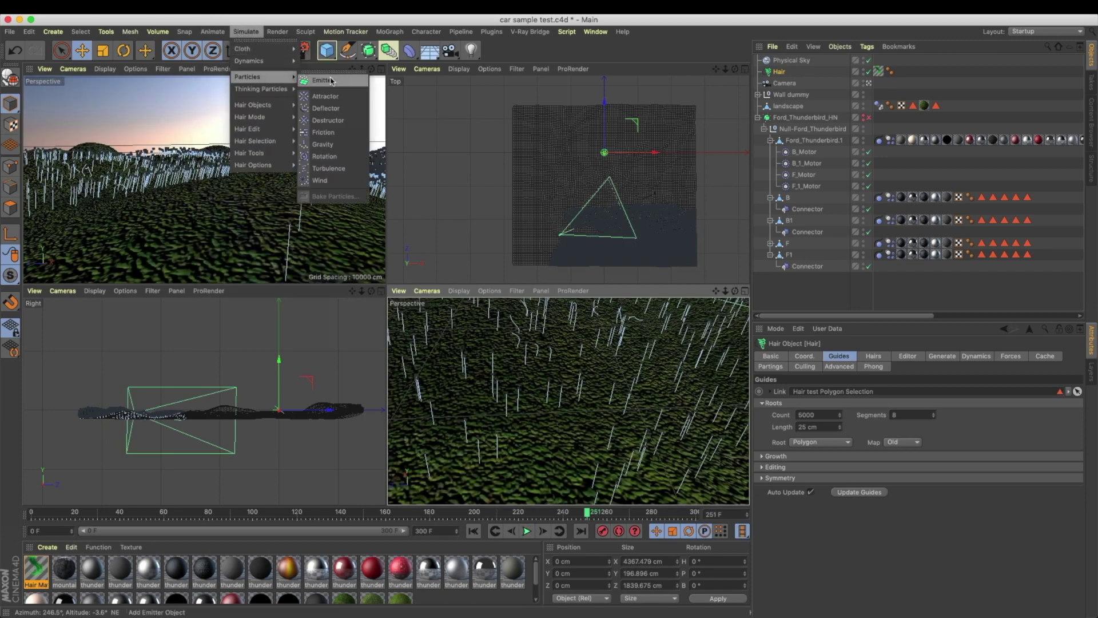
left_click(332, 165)
left_click_drag(789, 60, 783, 91)
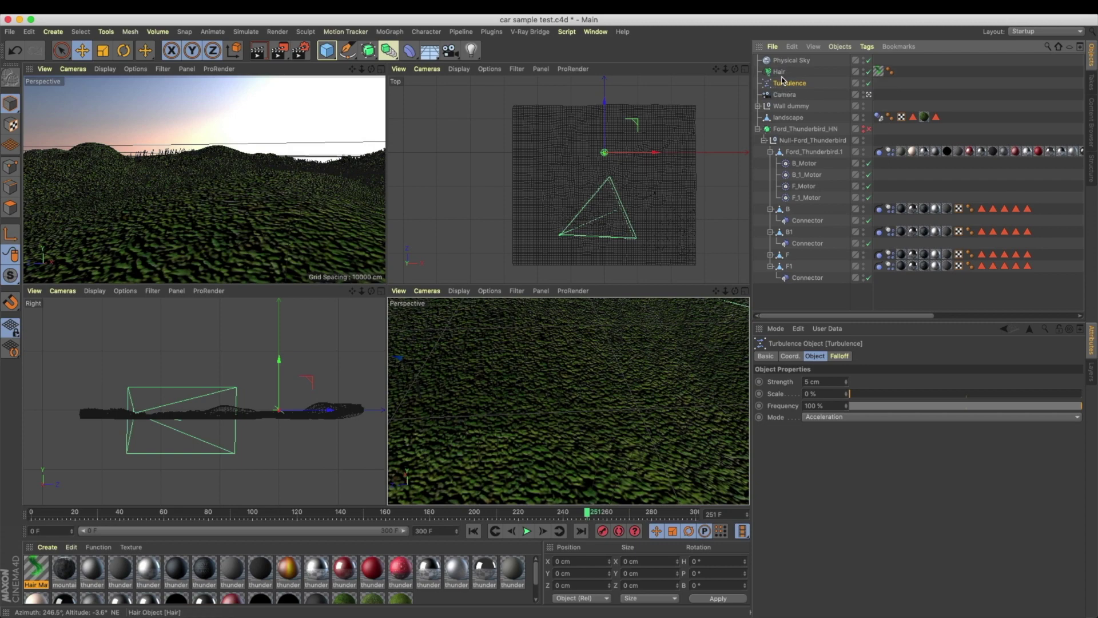
Step: Set the Turbulence force's strength to 10 cm and its scale to 50%
left_click(826, 382)
type("10")
key("Tab")
type("50")
key("Return")
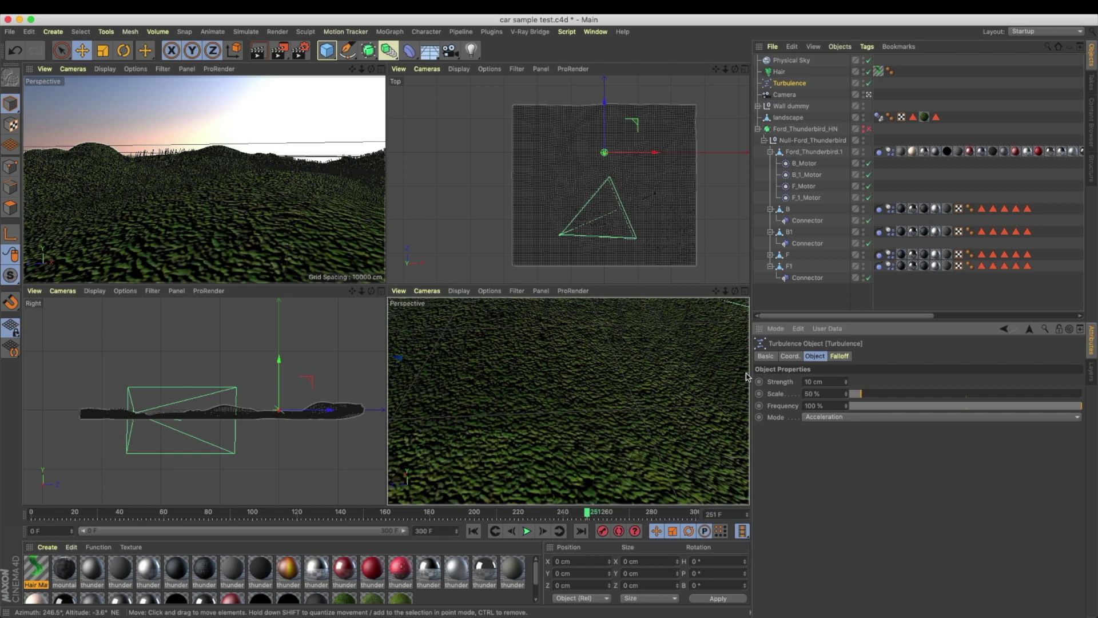
Step: Include the Turbulence object in the Hair object's list of affecting forces
left_click(779, 72)
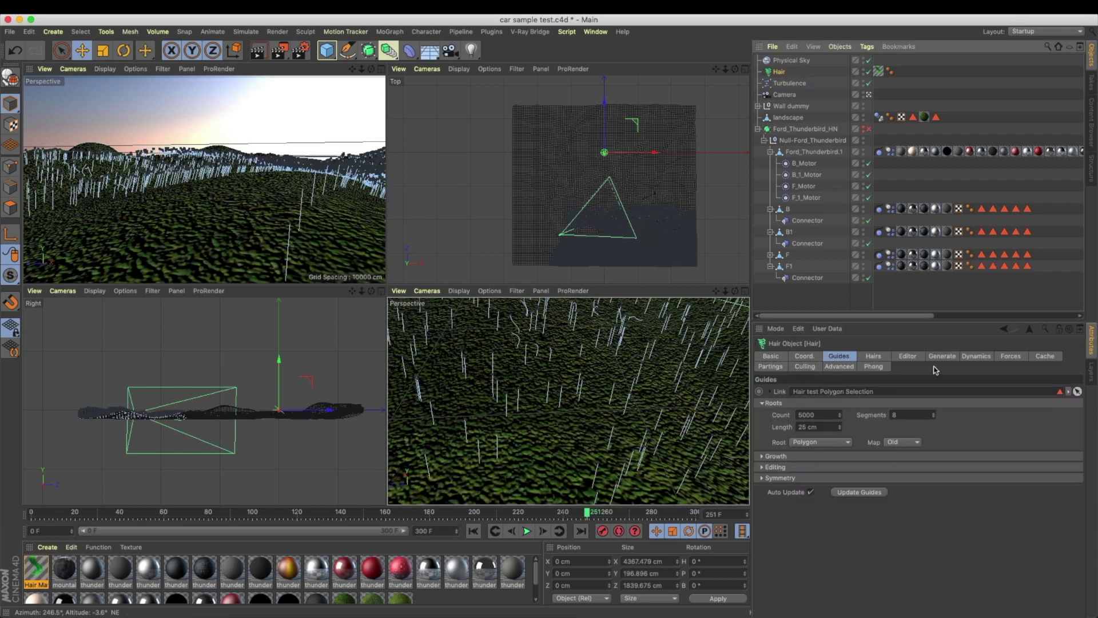
left_click(1011, 357)
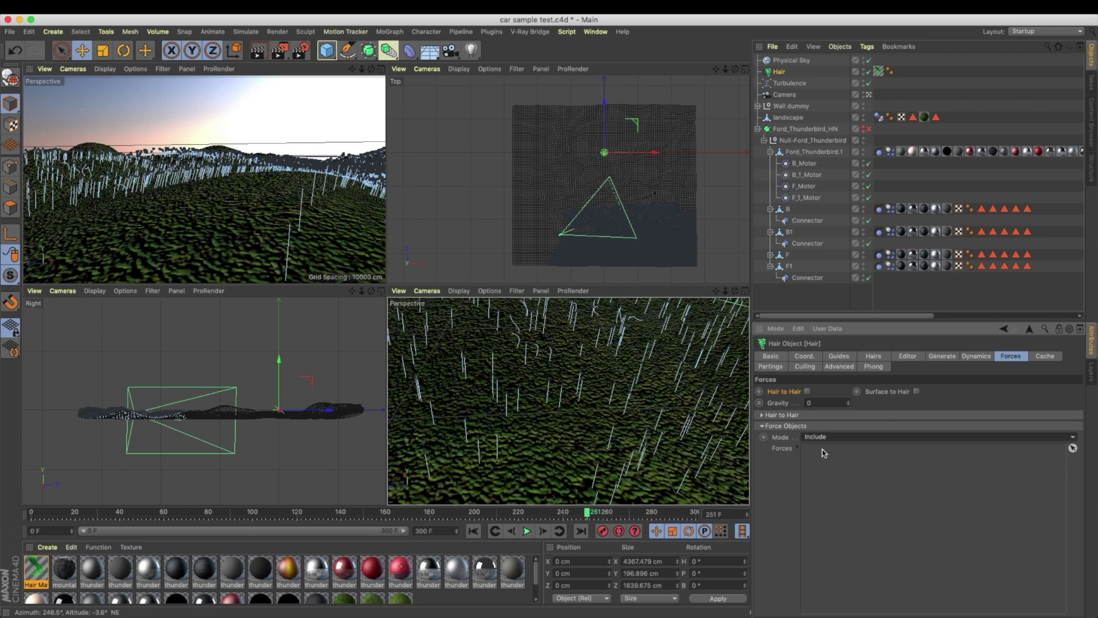
left_click_drag(789, 84, 824, 451)
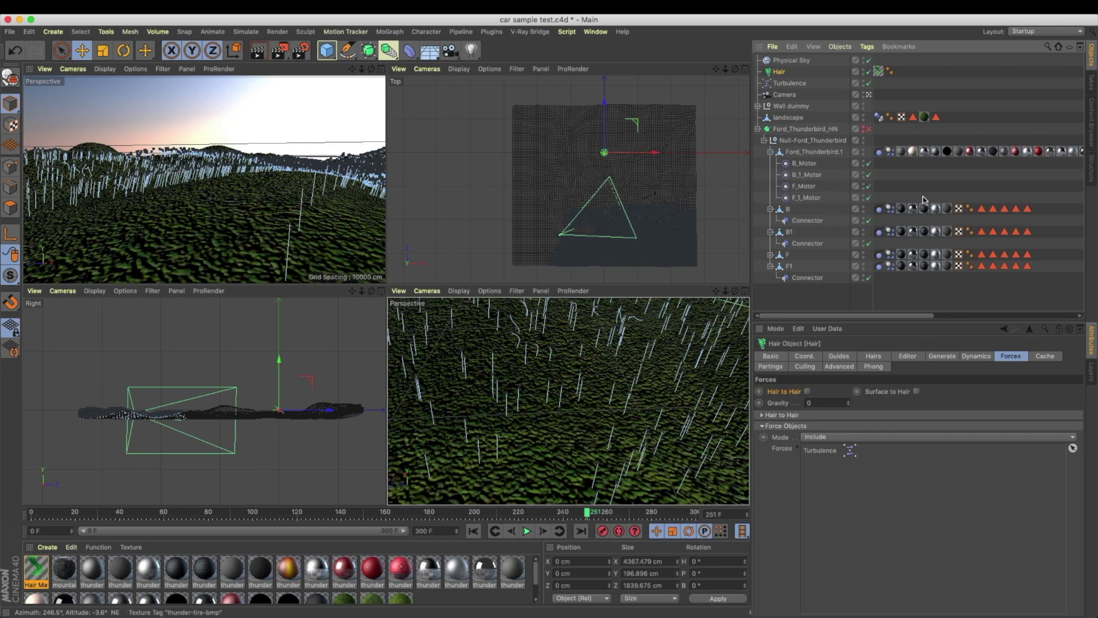
Step: Reduce both the guide count and the hair count of the Hair object to 100
left_click(839, 355)
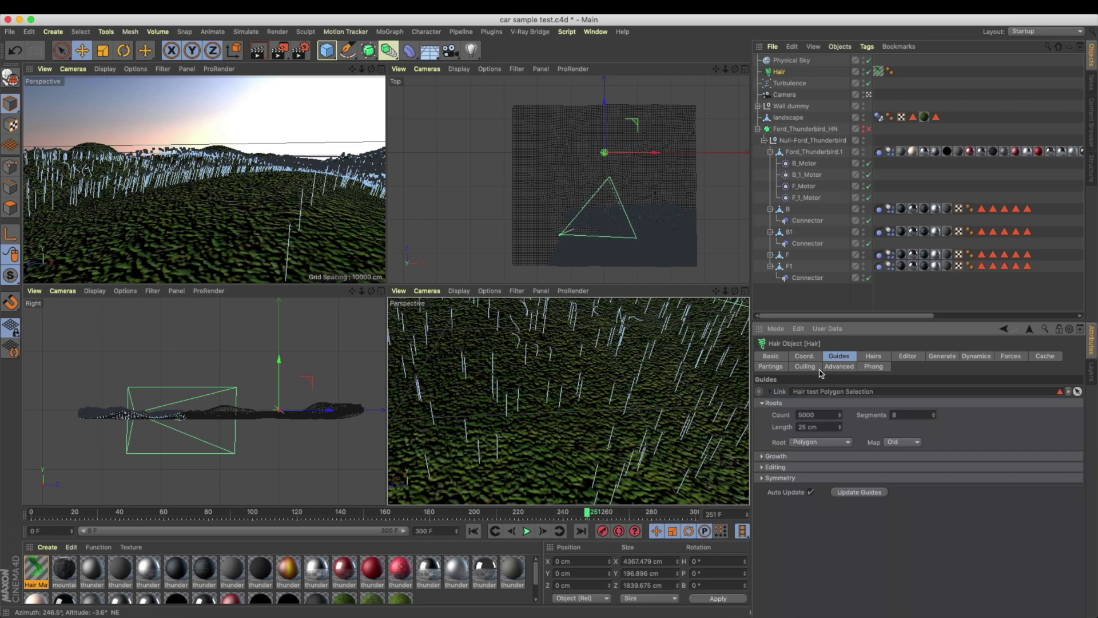
left_click(810, 415)
type("100")
key("Return")
left_click(870, 357)
left_click_drag(811, 390, 735, 393)
type("1")
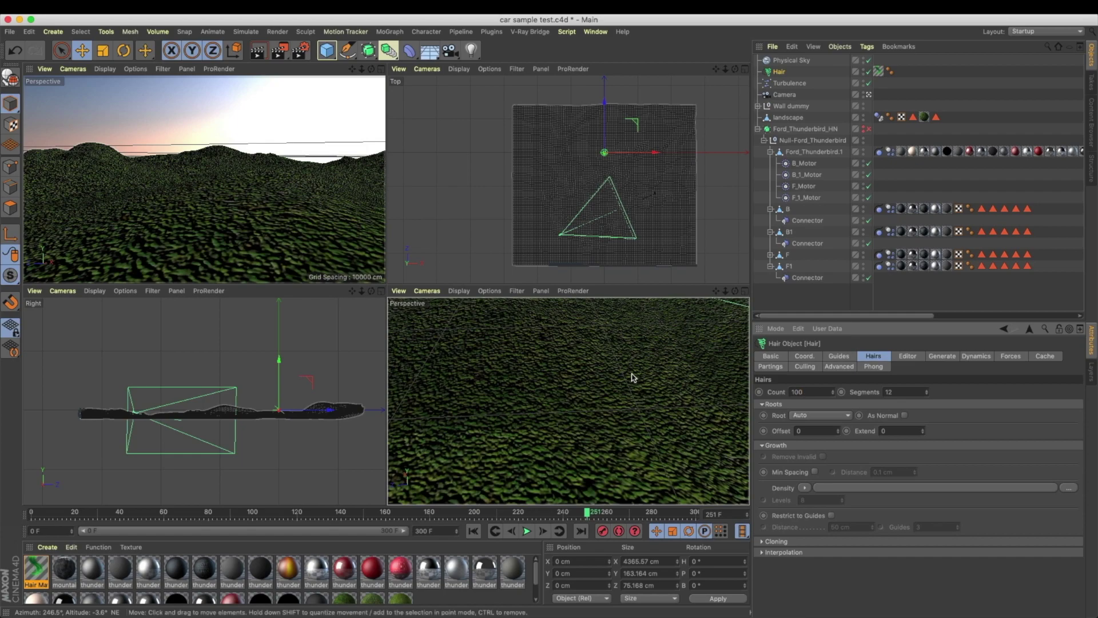
Step: Try rooting the hair guides at Polygon Center, check the landscape, and undo the root change
scroll(635, 385, "down", 10)
scroll(561, 444, "up", 10)
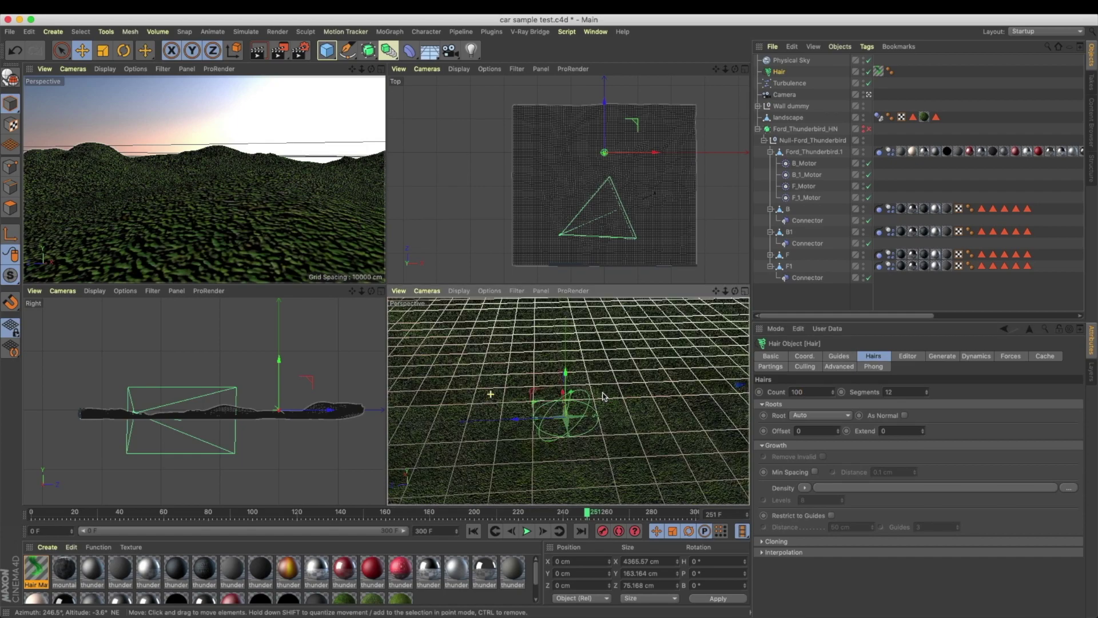
left_click(838, 356)
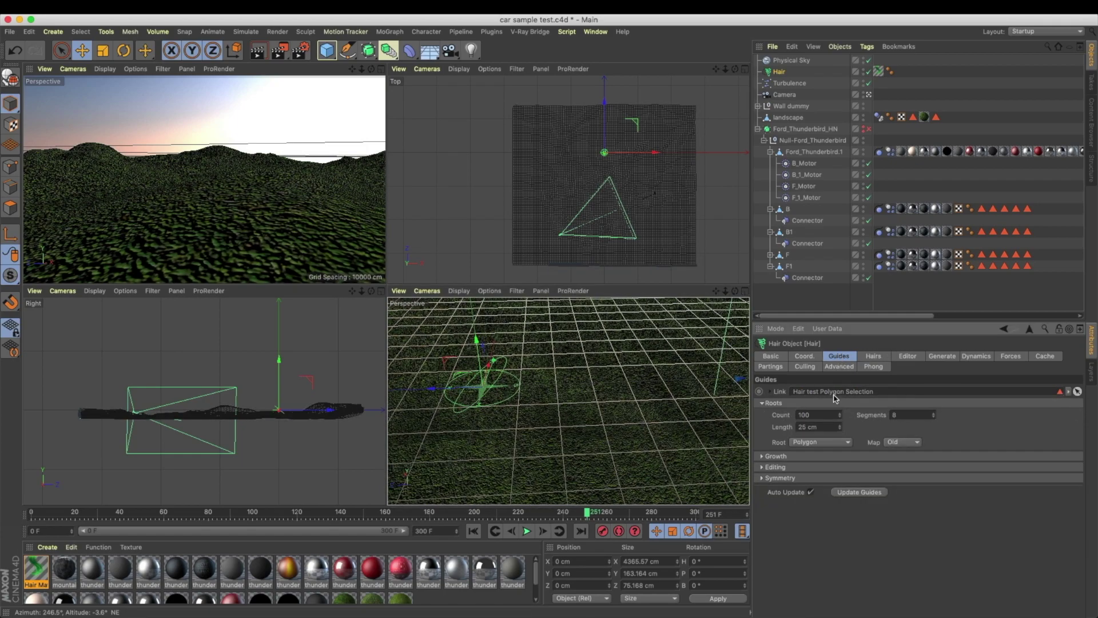
left_click(819, 443)
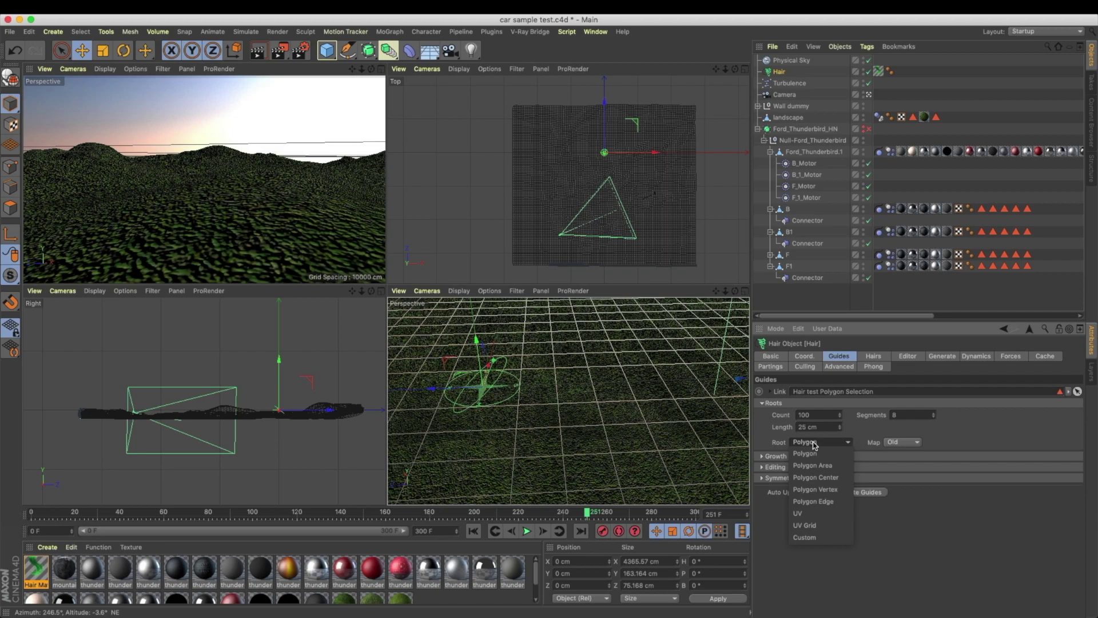
left_click(837, 481)
scroll(667, 405, "down", 10)
left_click_drag(667, 405, 590, 415, "alt")
key("super+z")
scroll(641, 419, "up", 5)
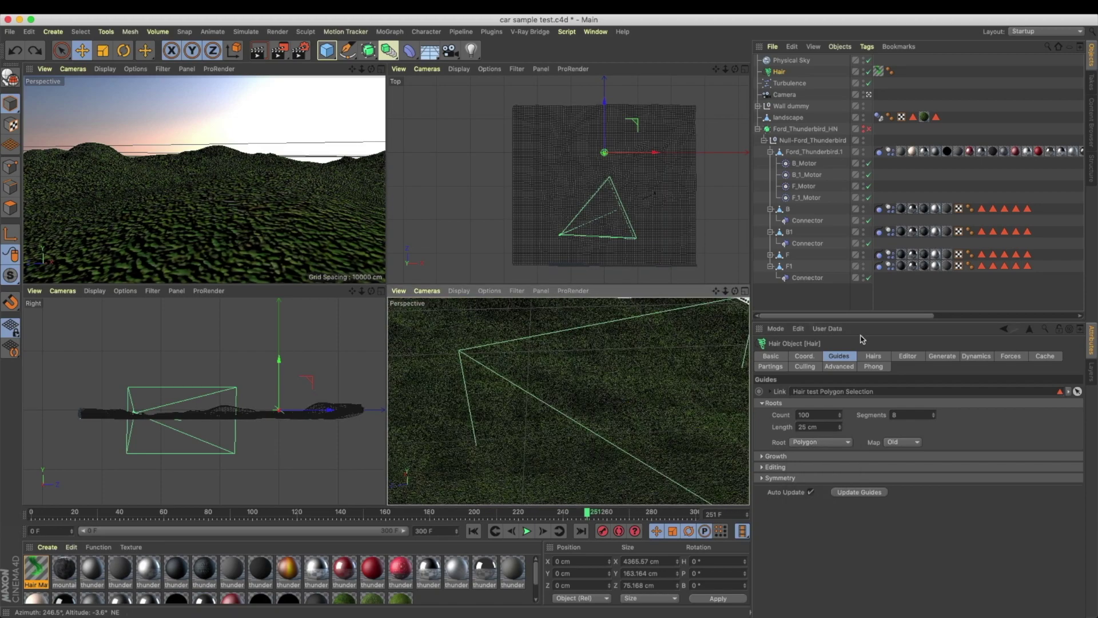
Step: Set the Hair object's guide count to 1000 and inspect the guides on the landscape up close
left_click(830, 413)
type("0")
key("Return")
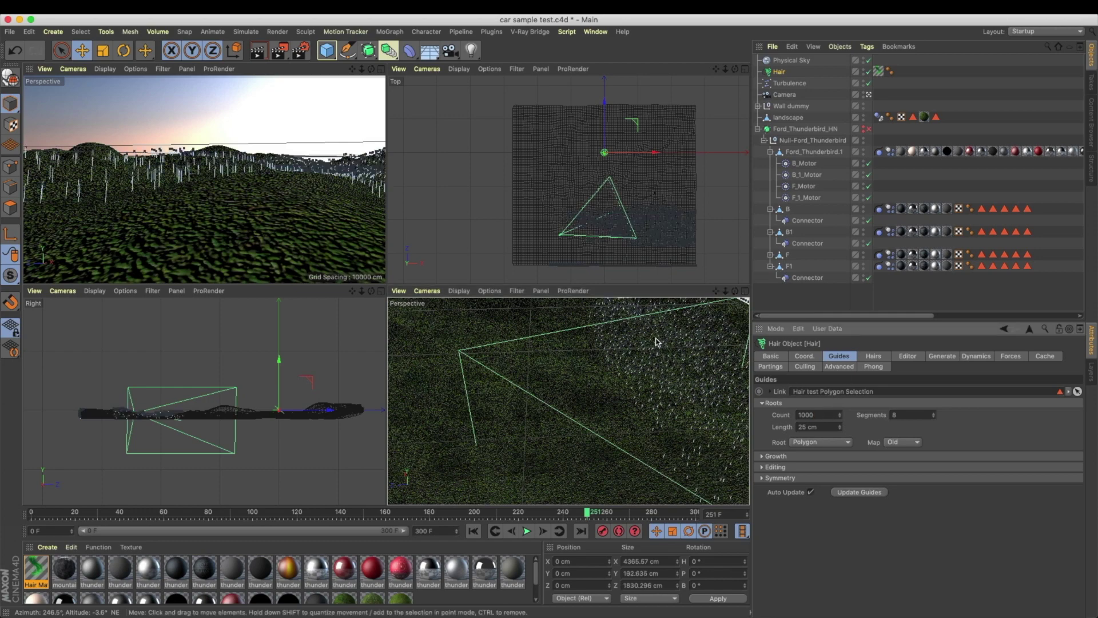
scroll(677, 380, "up", 10)
left_click_drag(678, 381, 620, 400, "alt")
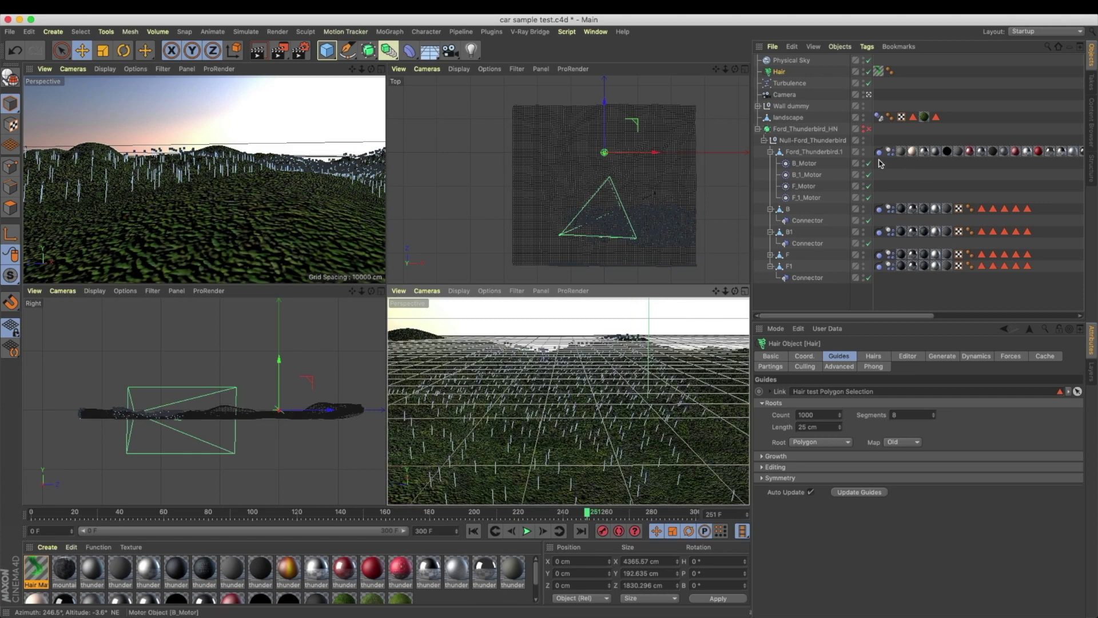
Step: Calculate the Hair object's dynamics cache and preview the cached motion on the timeline
left_click(878, 118)
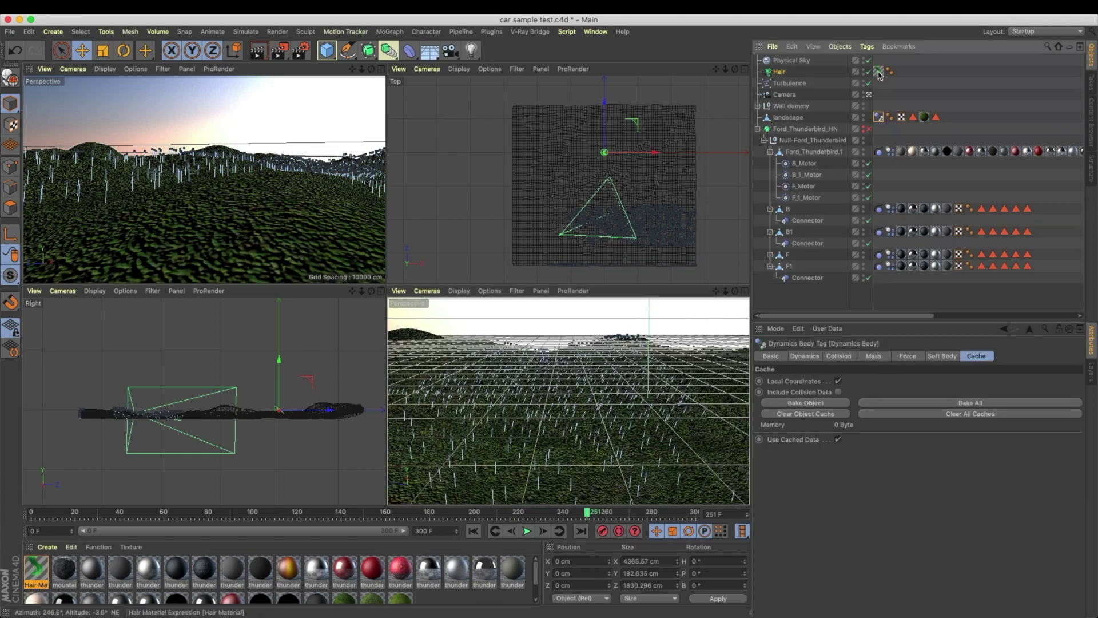
left_click(879, 72)
left_click(779, 72)
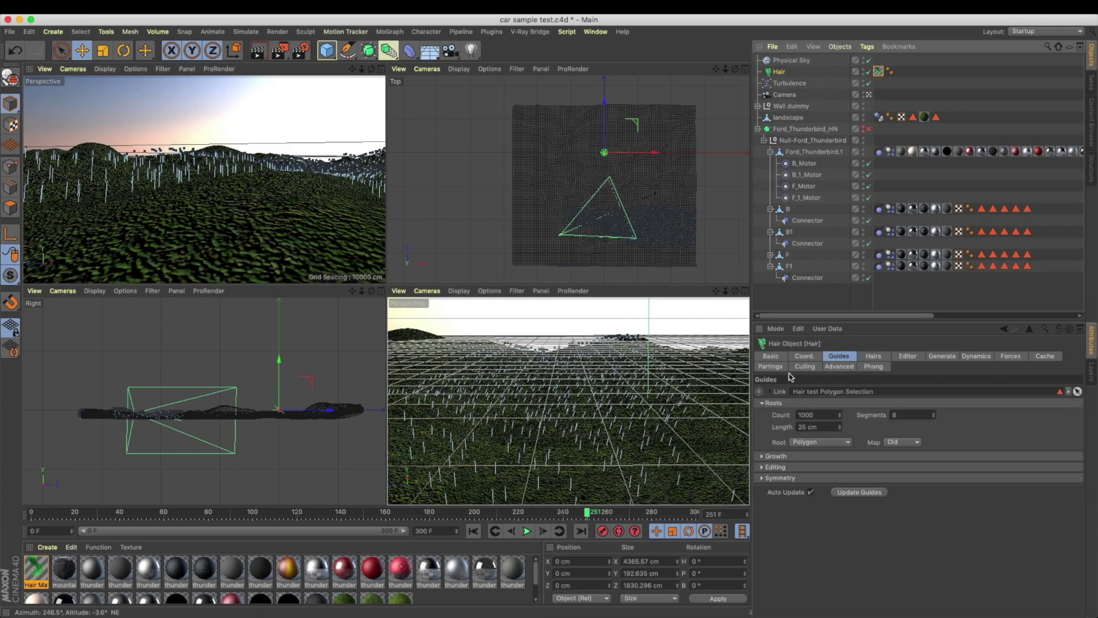
left_click(1045, 356)
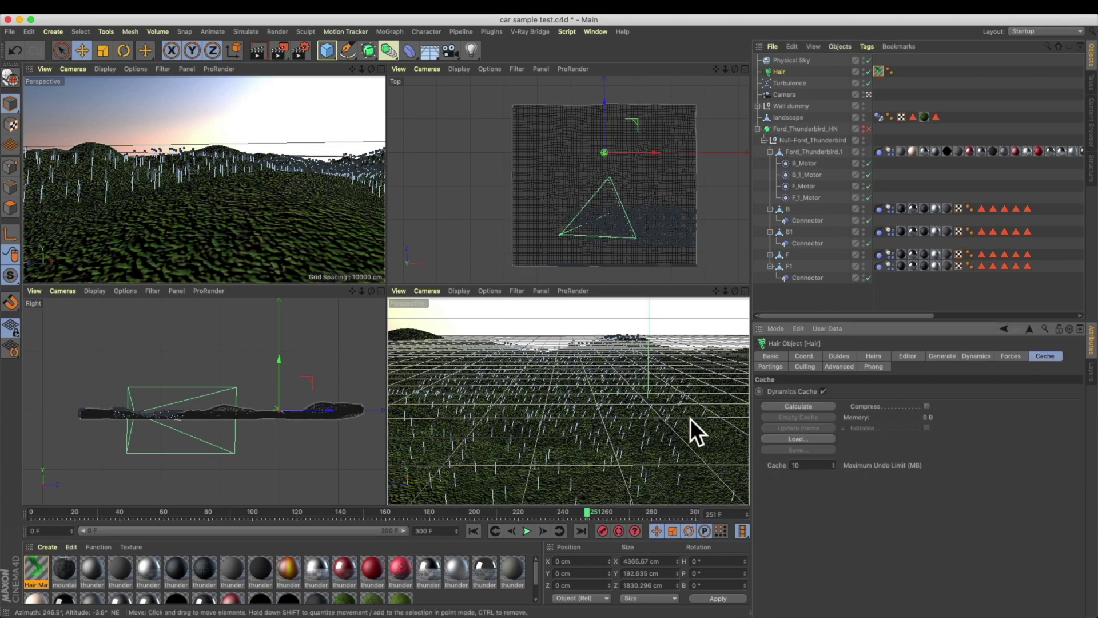
left_click(826, 407)
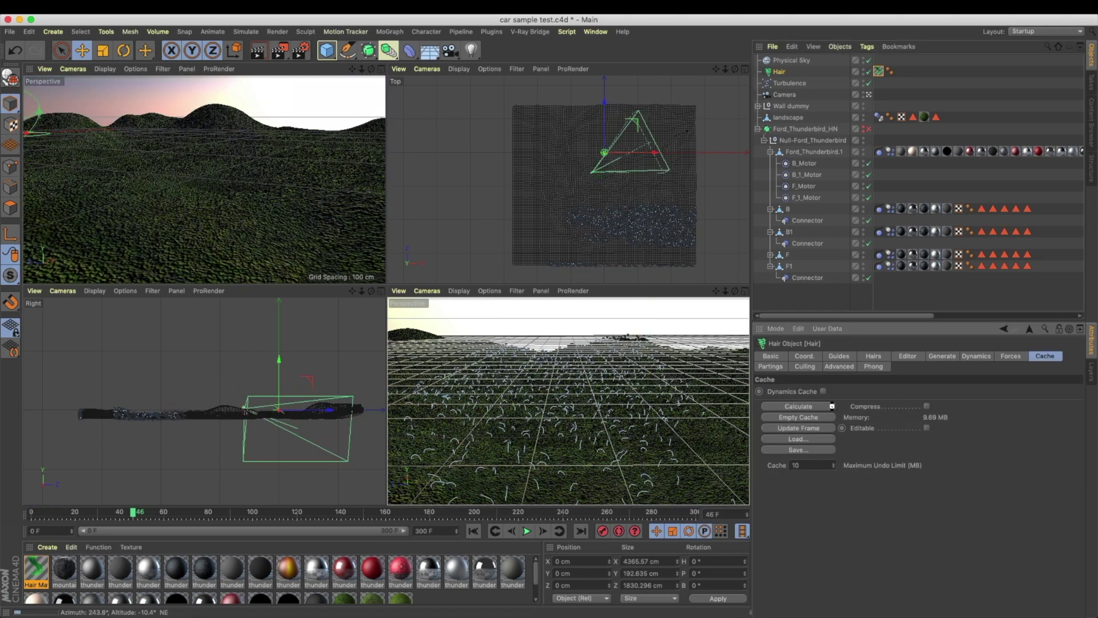
left_click_drag(107, 512, 68, 516)
left_click(526, 532)
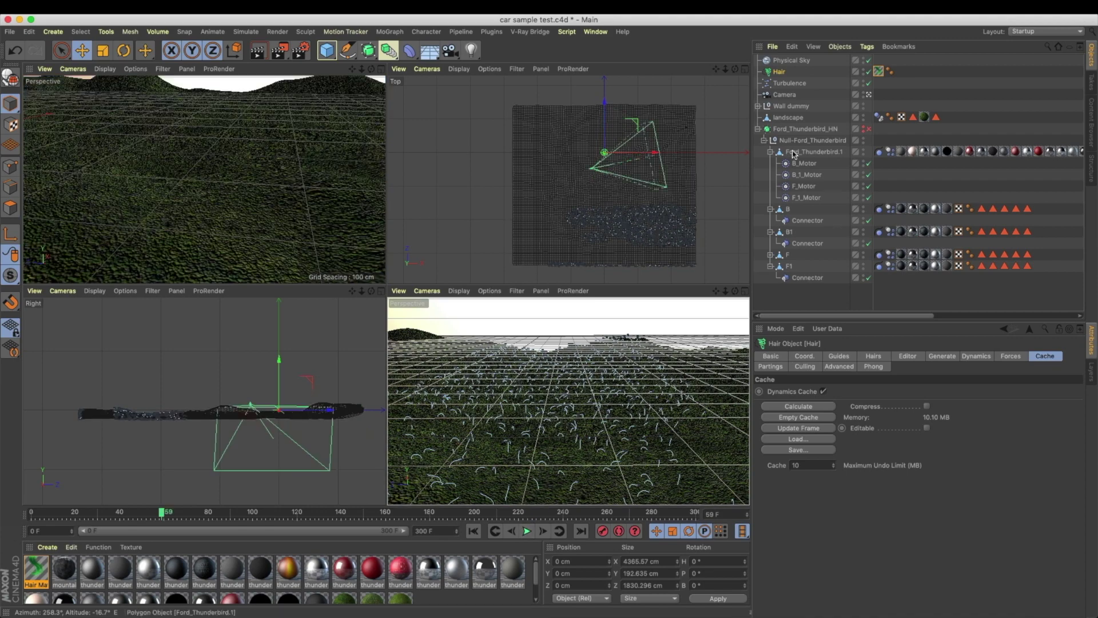
Step: Set the Turbulence force's strength to 5 cm and its scale to 300%
left_click(793, 84)
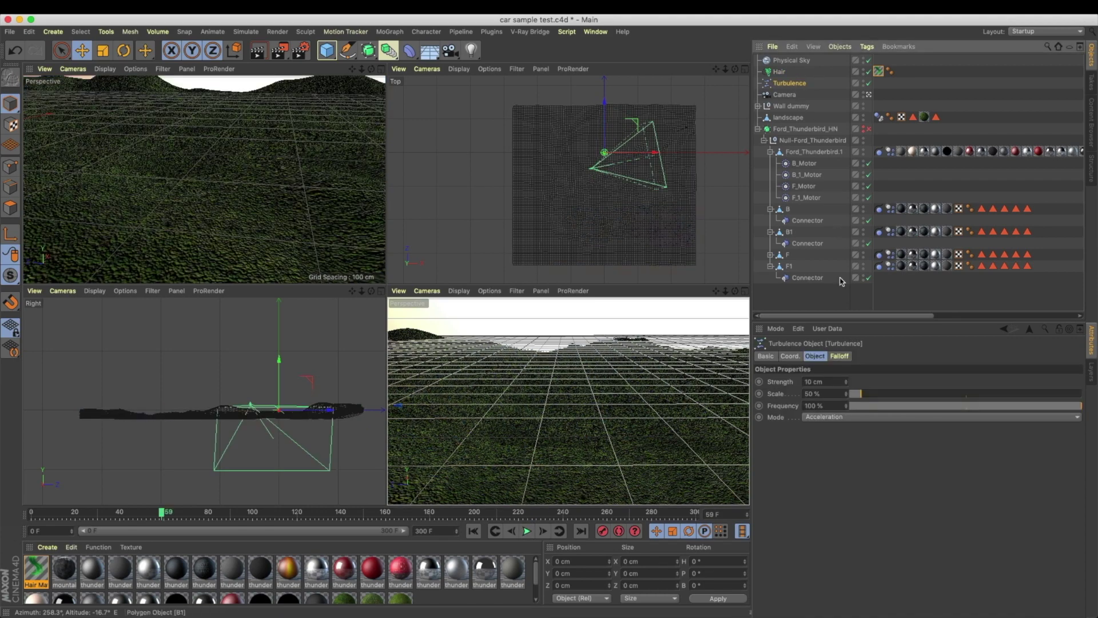
left_click(827, 381)
type("3")
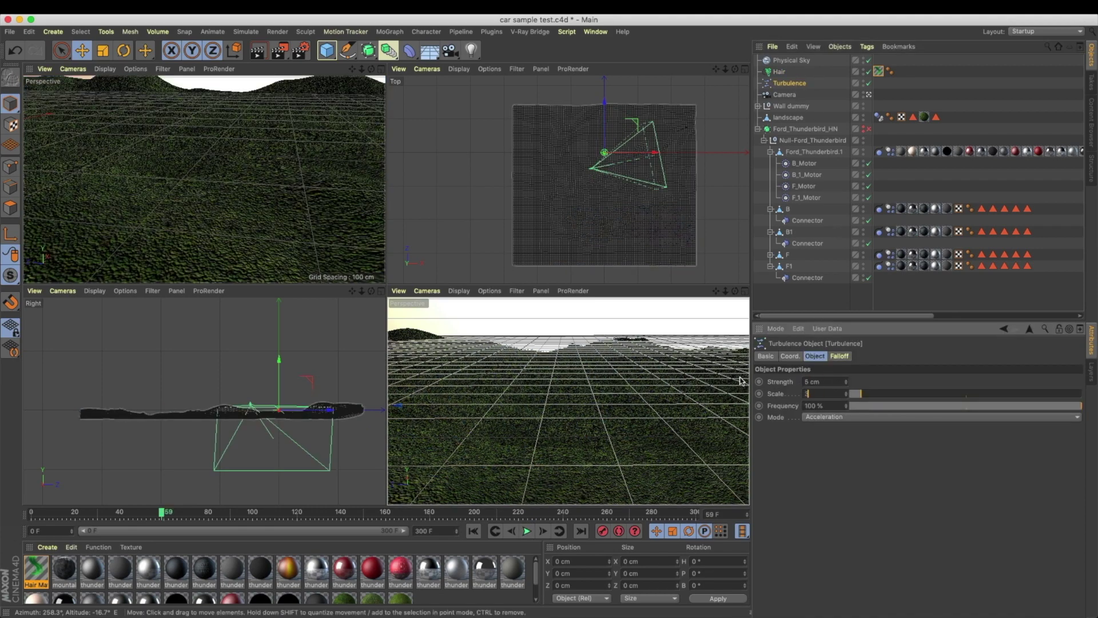
type("00")
key("Return")
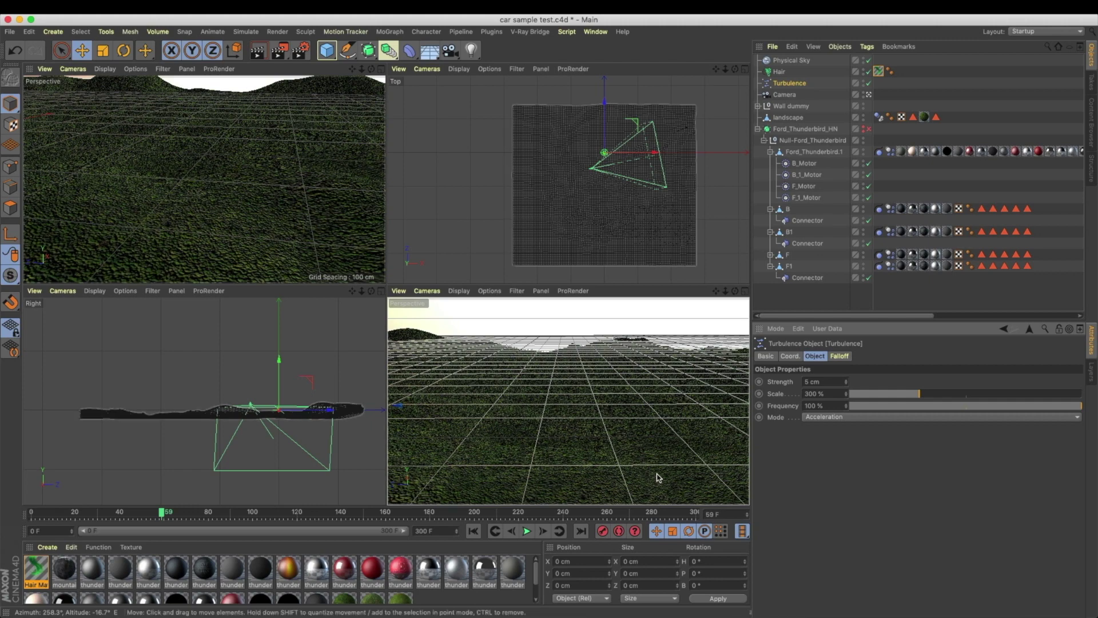
Step: From the first frame, empty and recalculate the hair's dynamics cache, stop the calculation early, preview the playback and rewind
left_click(473, 531)
left_click(878, 71)
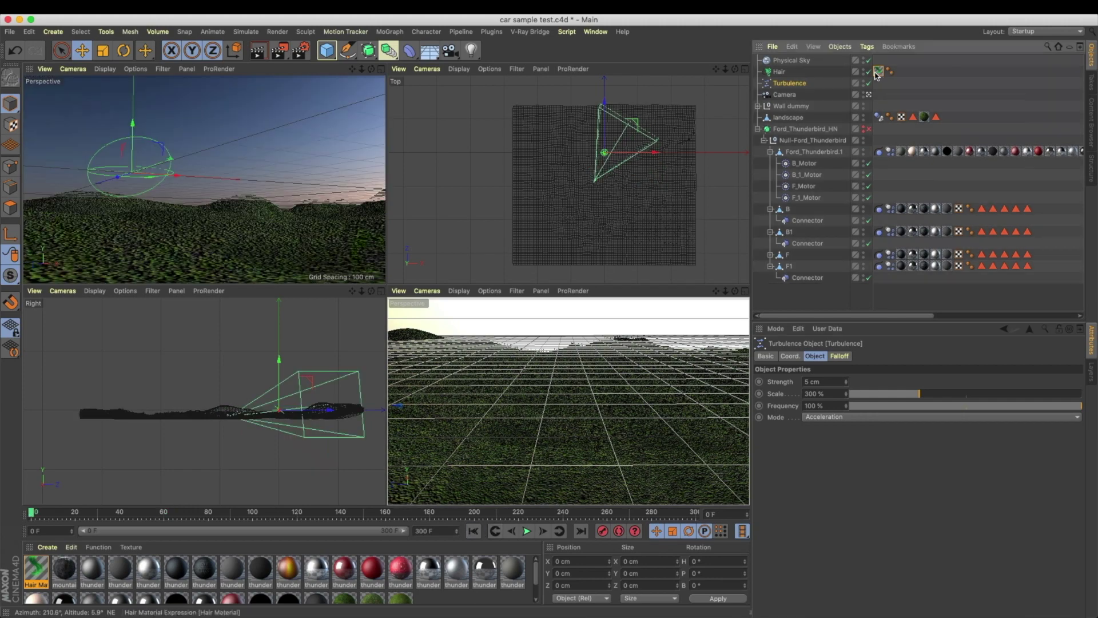
left_click(807, 73)
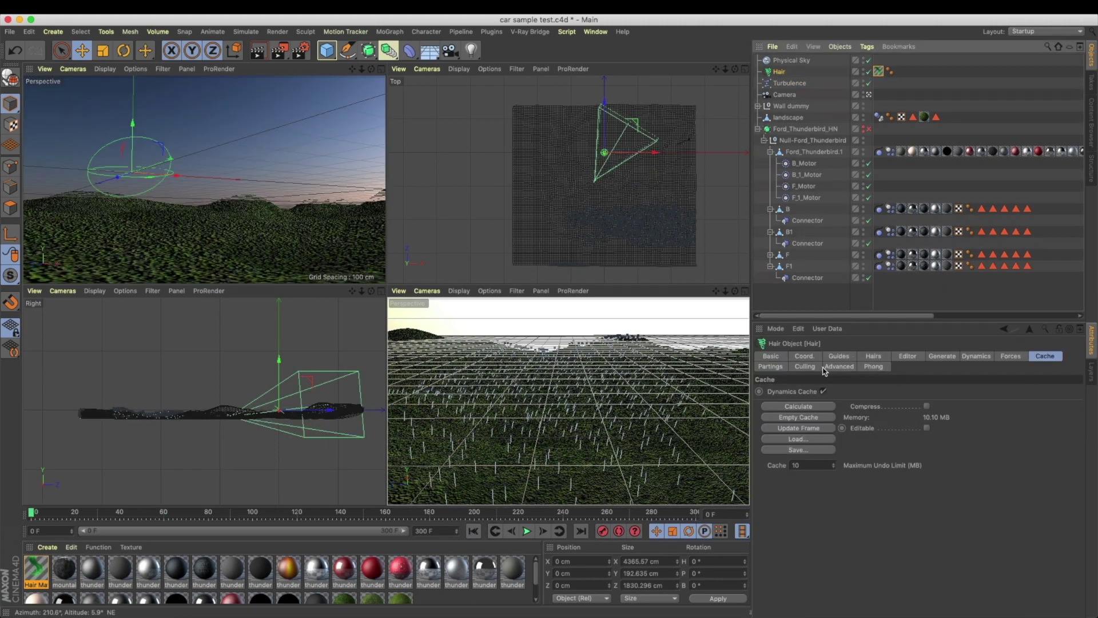
left_click(804, 419)
left_click(811, 406)
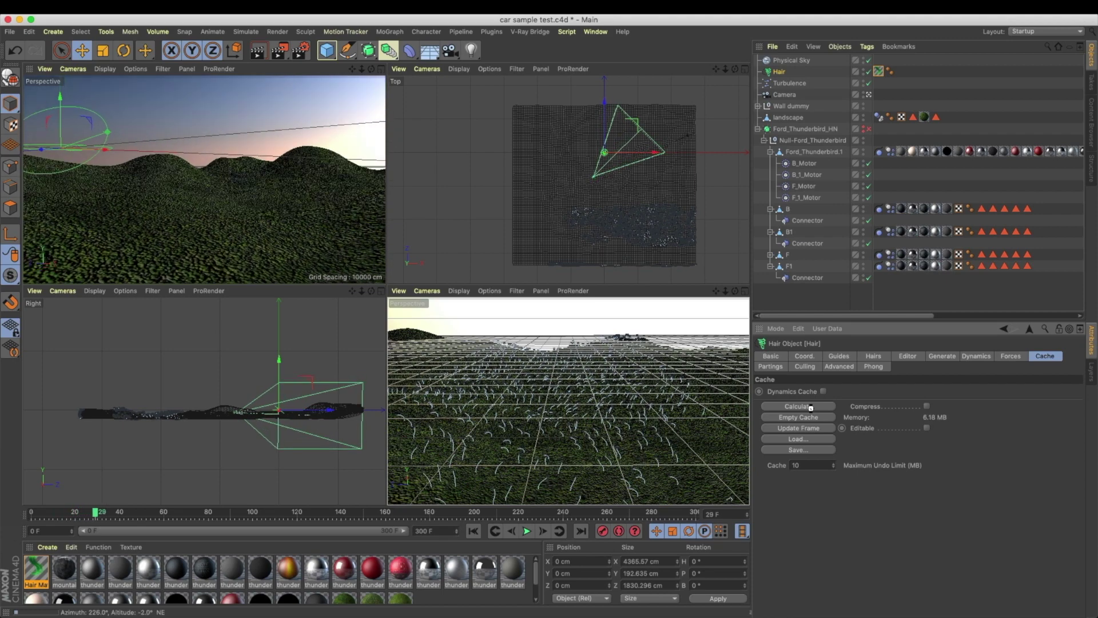
key("Escape")
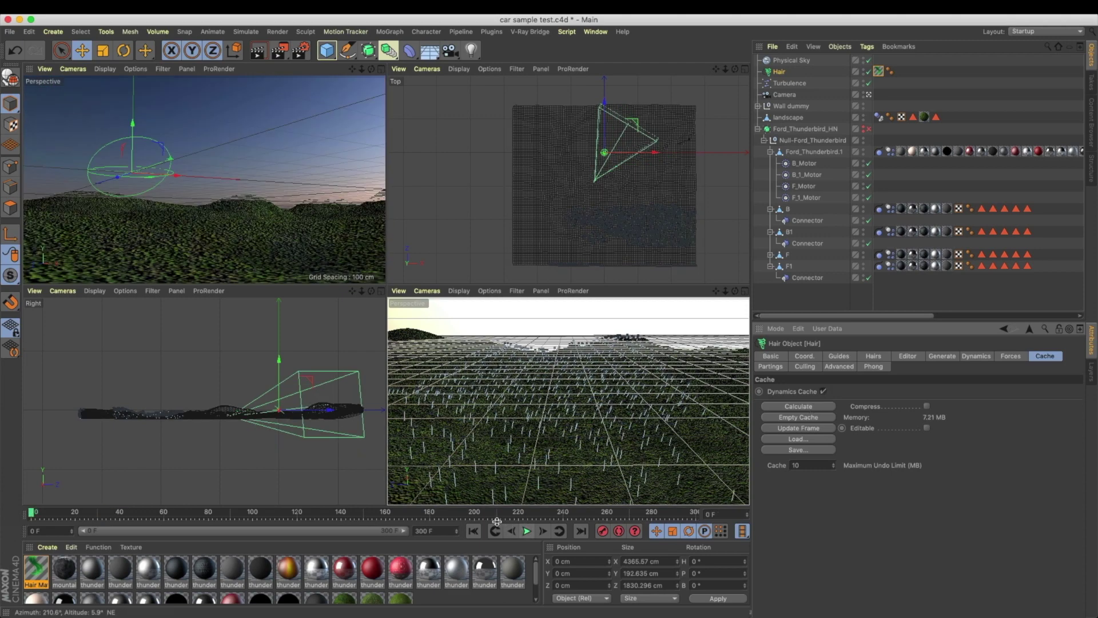
left_click(526, 531)
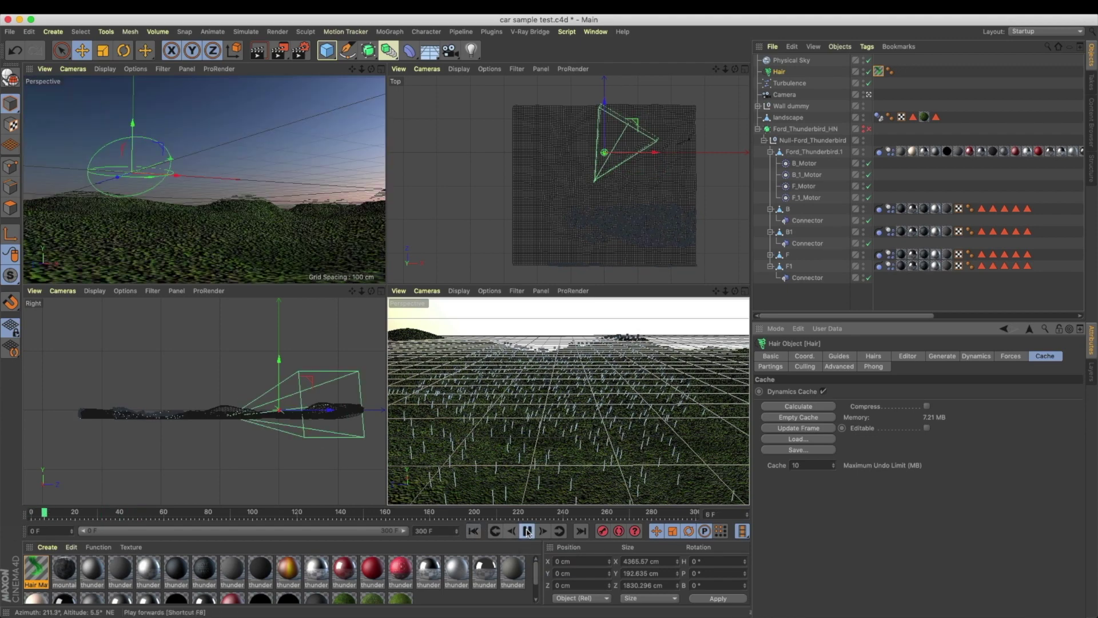
left_click(527, 531)
left_click(474, 531)
Step: Set the Turbulence force's strength to 2 cm and its scale to 1000%
left_click(791, 60)
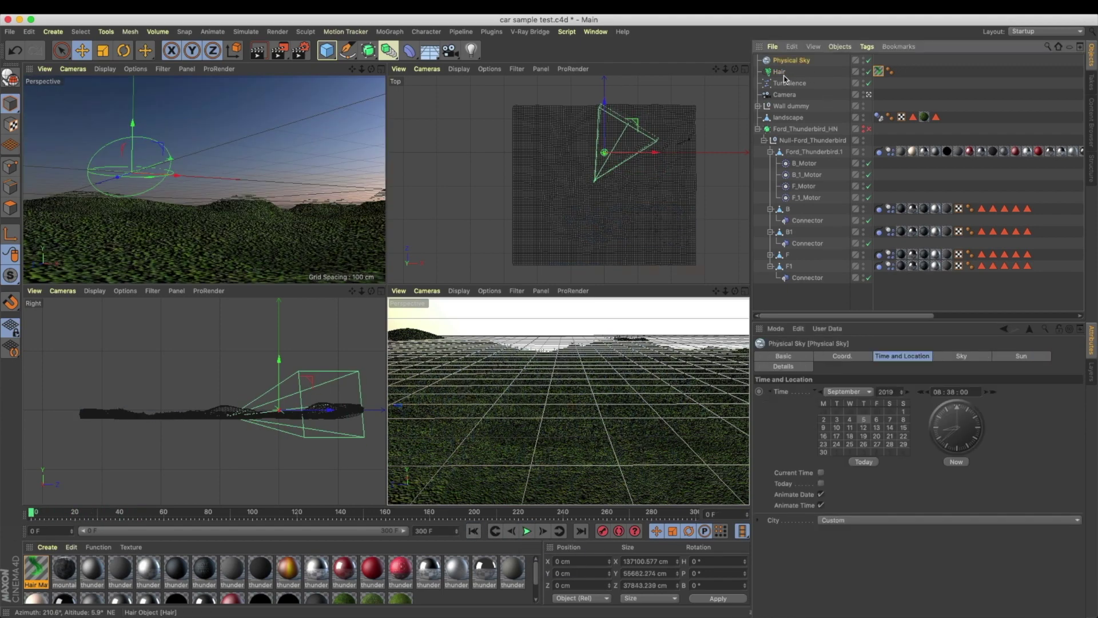
left_click(788, 83)
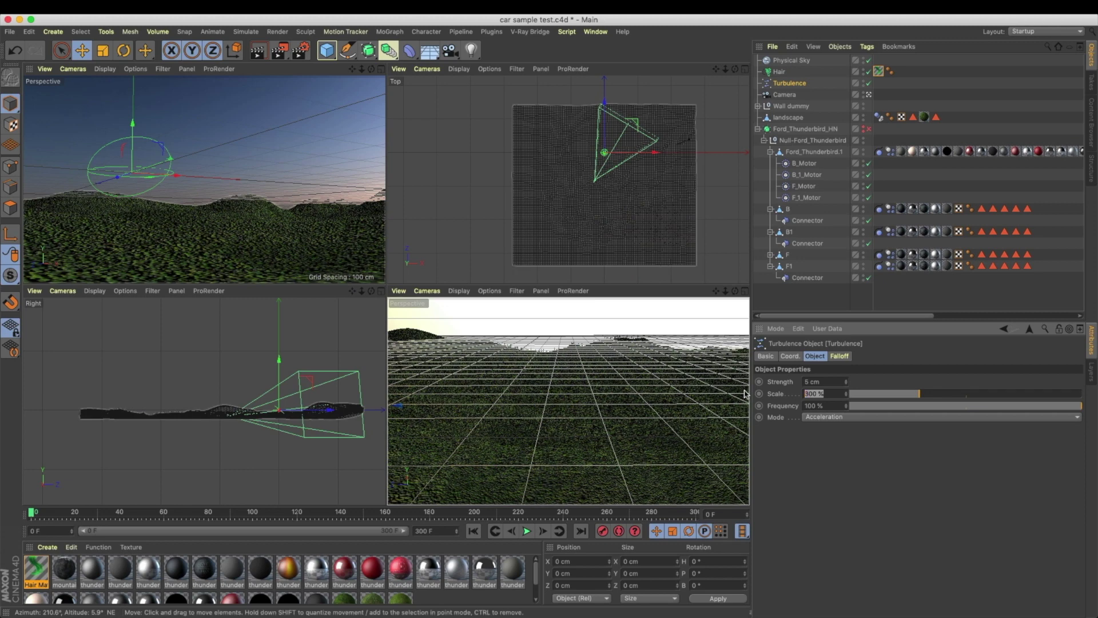
left_click(825, 379)
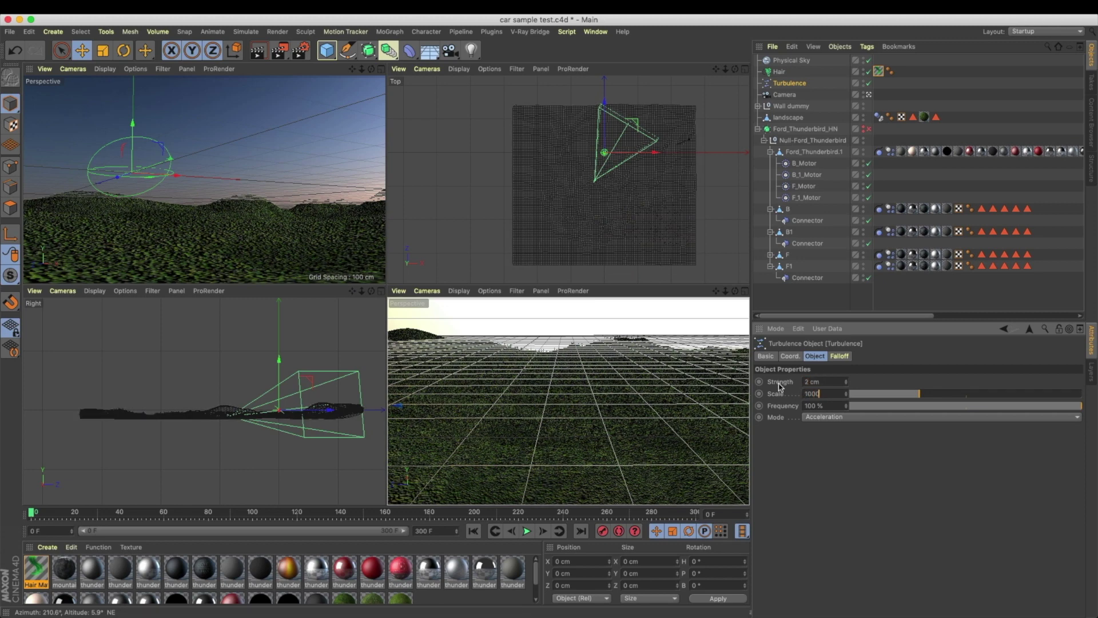
key("Return")
Step: Empty and recalculate the Hair object's dynamics cache and play the cached motion briefly
left_click(780, 74)
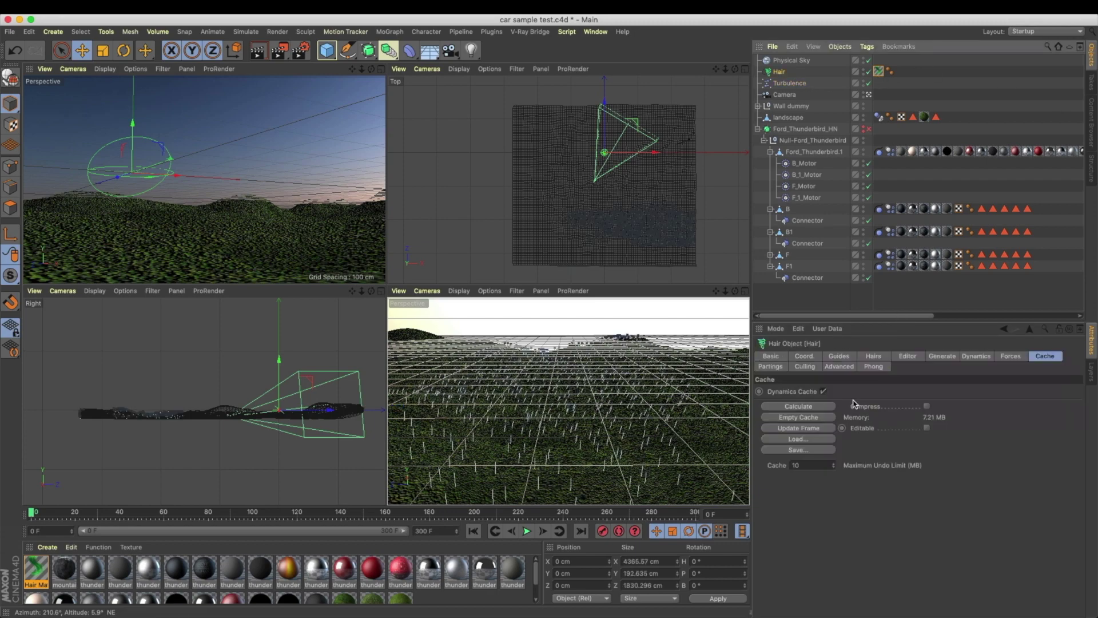
left_click(817, 418)
left_click(819, 407)
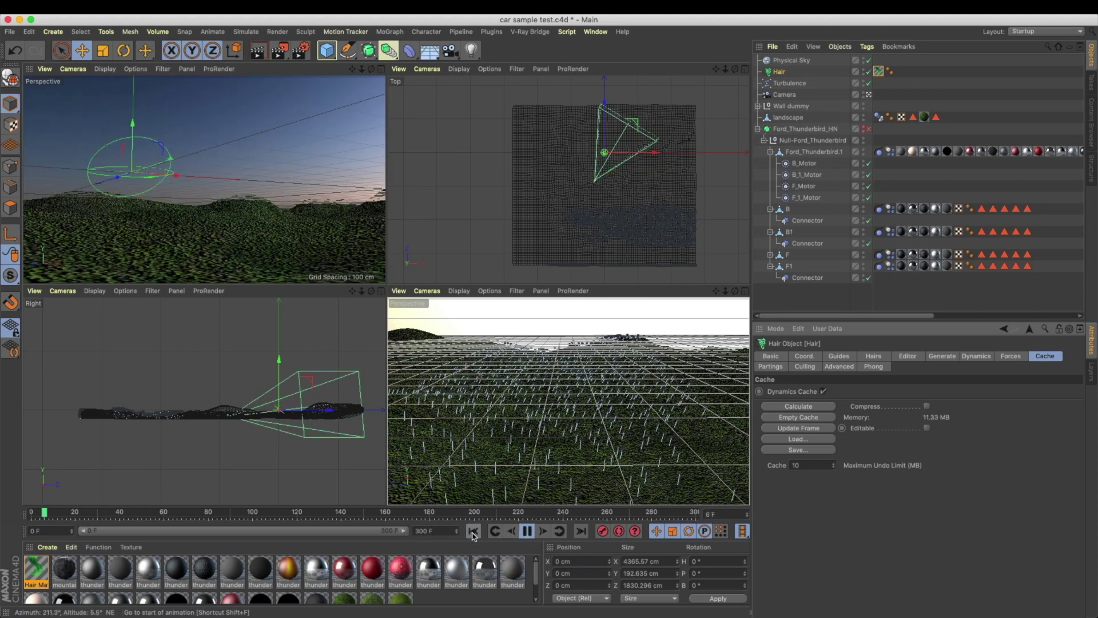
left_click(529, 535)
Step: Set the Turbulence force's strength to 1 cm
left_click(786, 84)
left_click(783, 72)
left_click(794, 83)
left_click(827, 382)
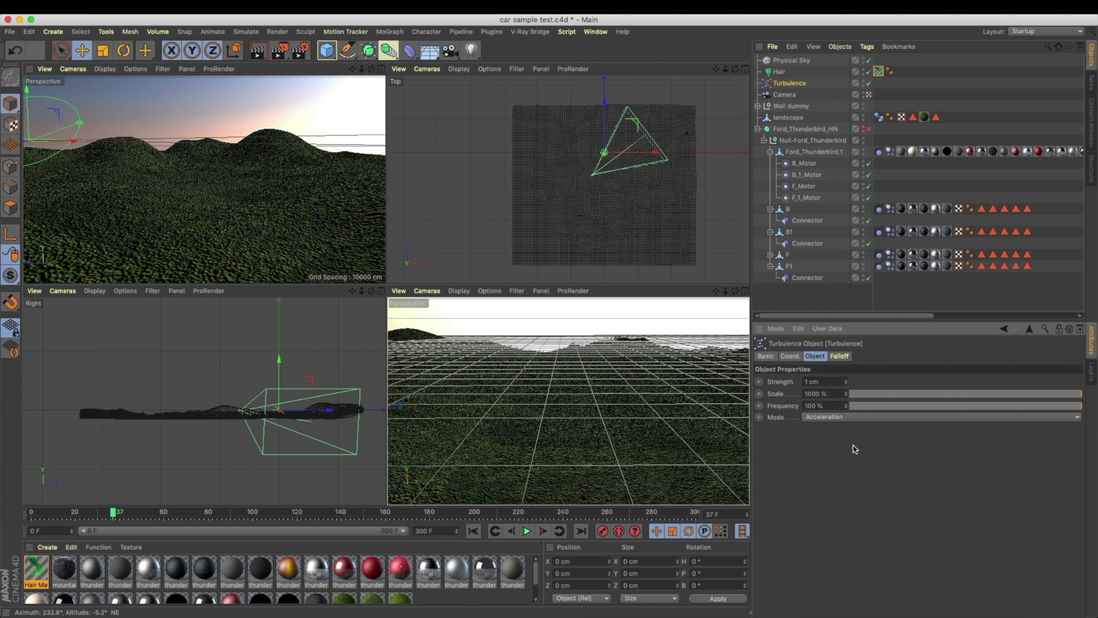
Step: Rebuild the Hair object's dynamics cache with the current turbulence, preview the sway twice from the first frame and rewind
left_click(779, 72)
left_click(807, 418)
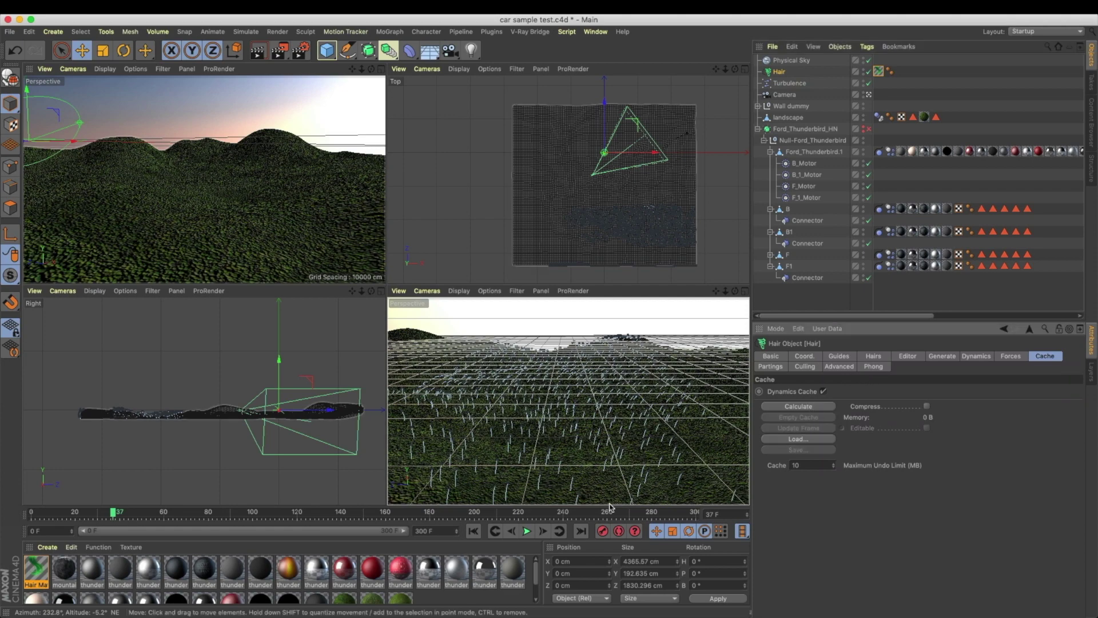
left_click(795, 407)
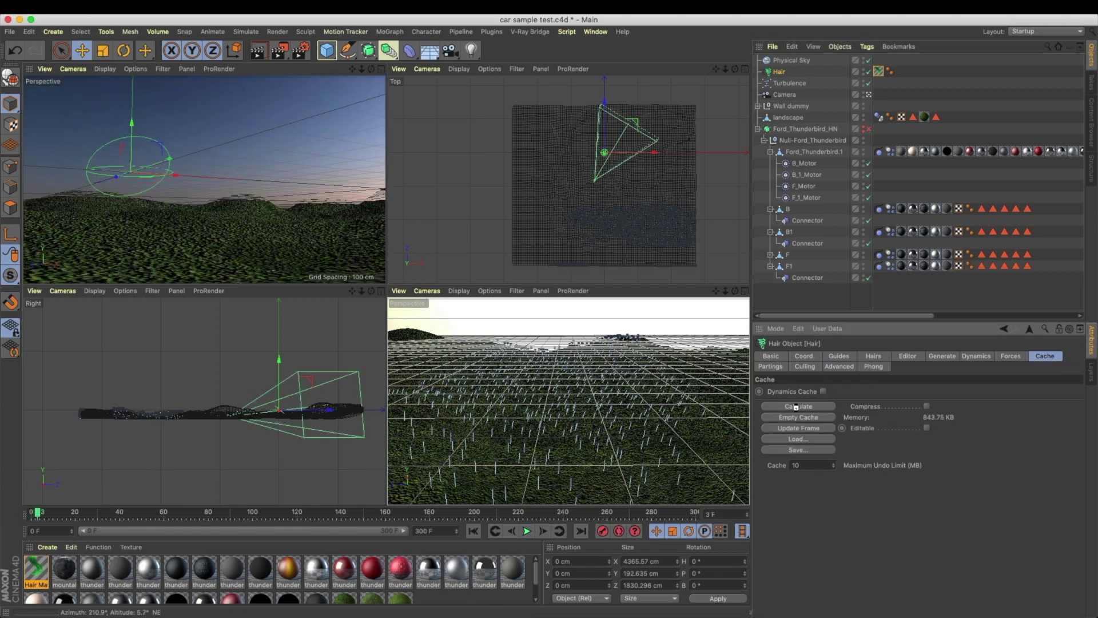
left_click(473, 531)
left_click(527, 531)
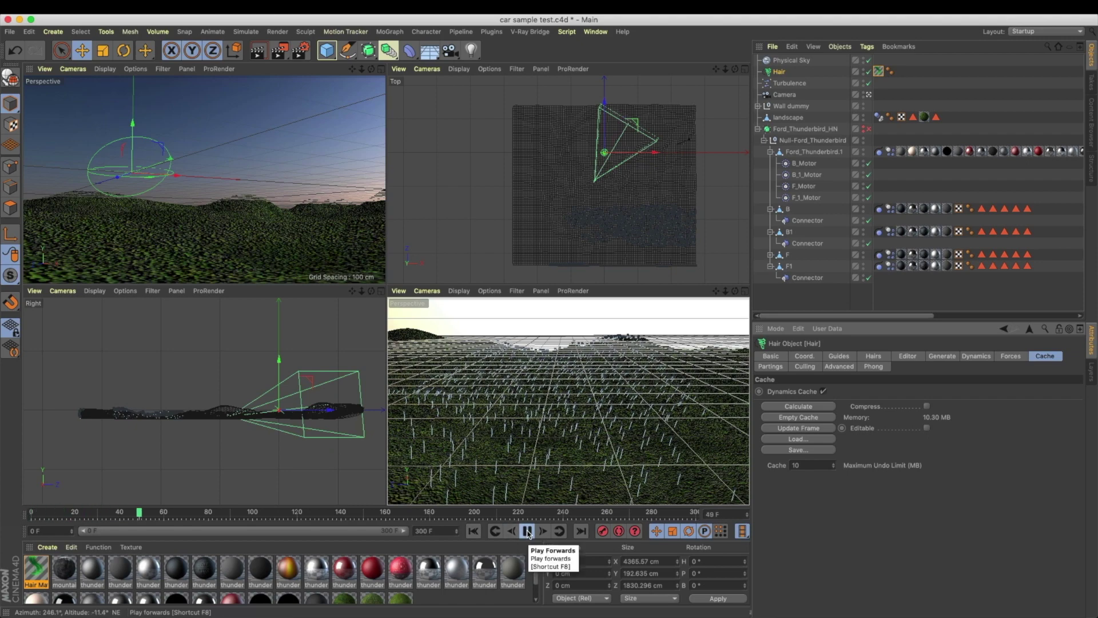
left_click(527, 531)
left_click(473, 532)
left_click(527, 532)
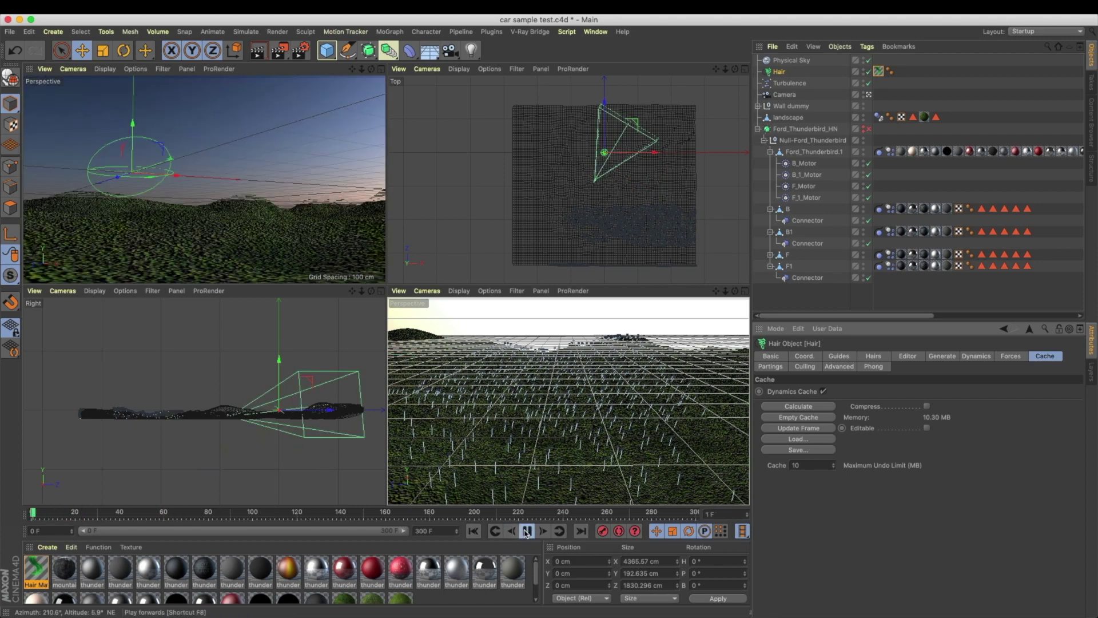
left_click(527, 531)
left_click(474, 531)
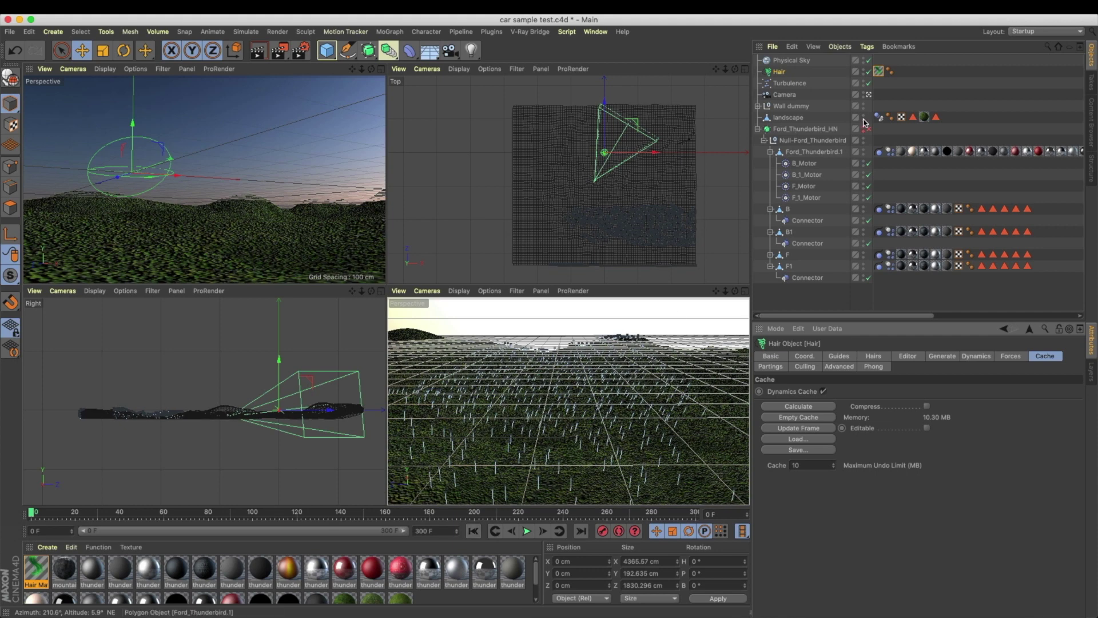
Step: Empty the Hair object's dynamics cache, check its guide root settings and enlarge the perspective view
left_click(818, 419)
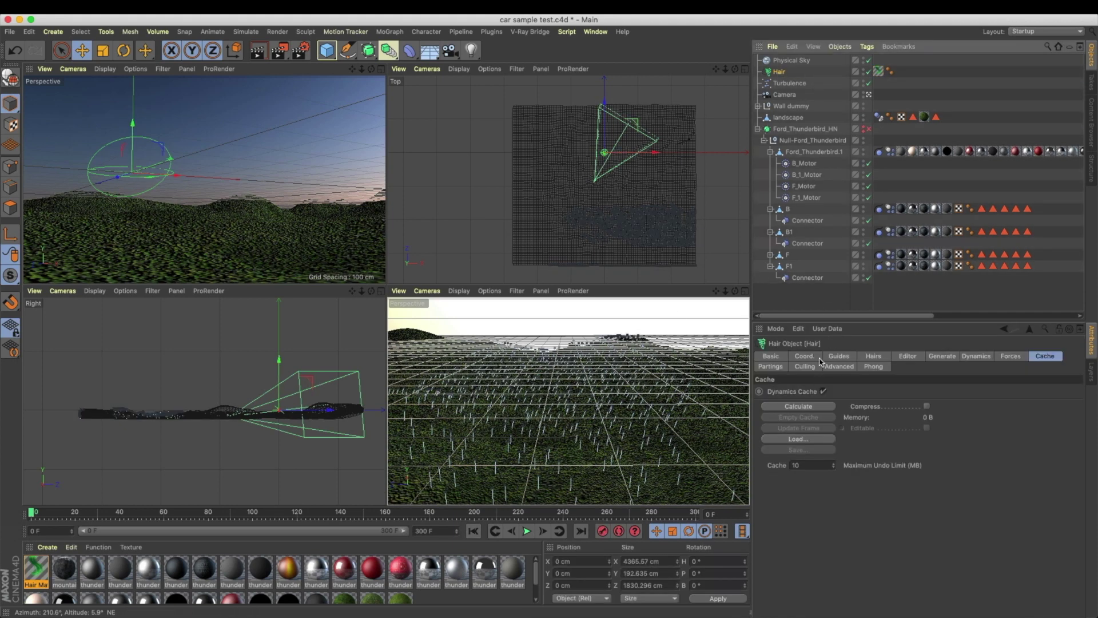
left_click(839, 357)
left_click_drag(914, 117, 898, 179)
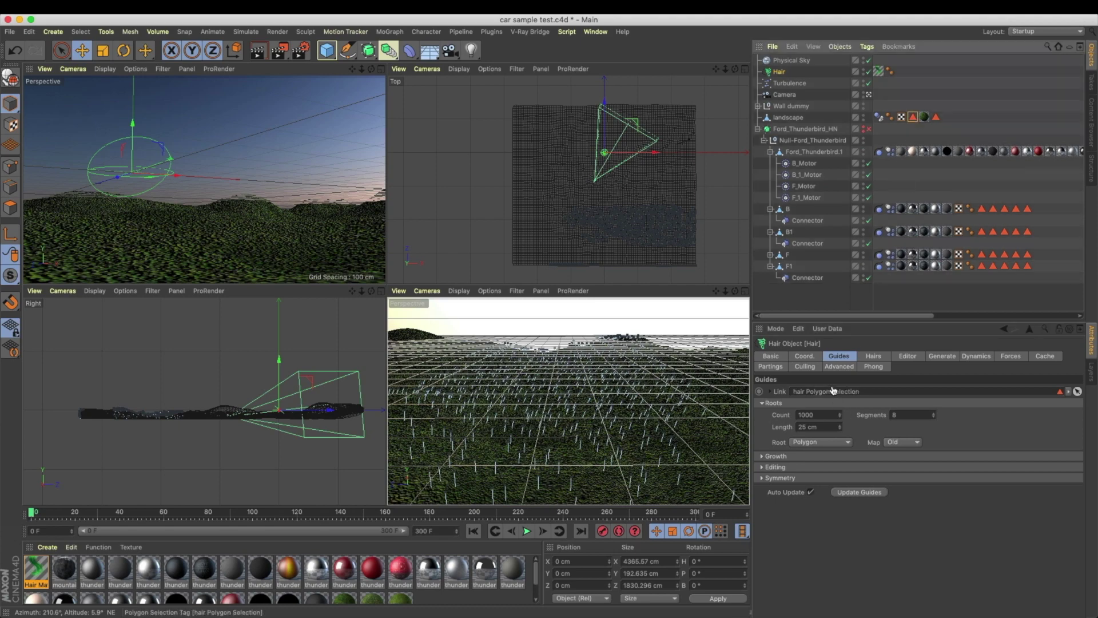
middle_click(333, 255)
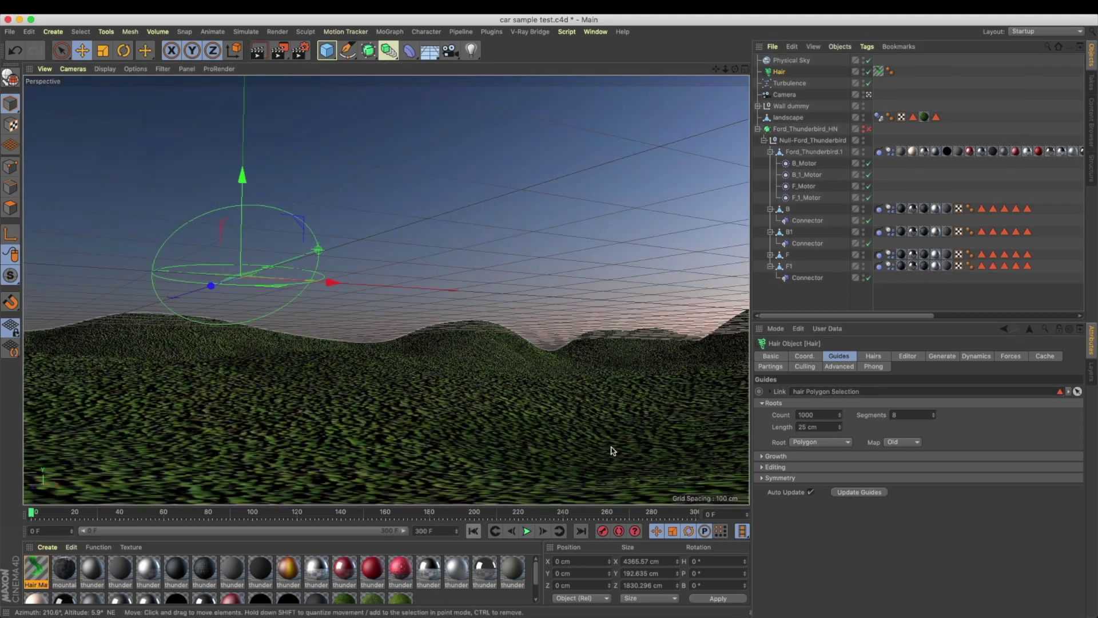
Step: Extend the Hair object's guides over the whole landscape and render the perspective view to check the grass
left_click(887, 139)
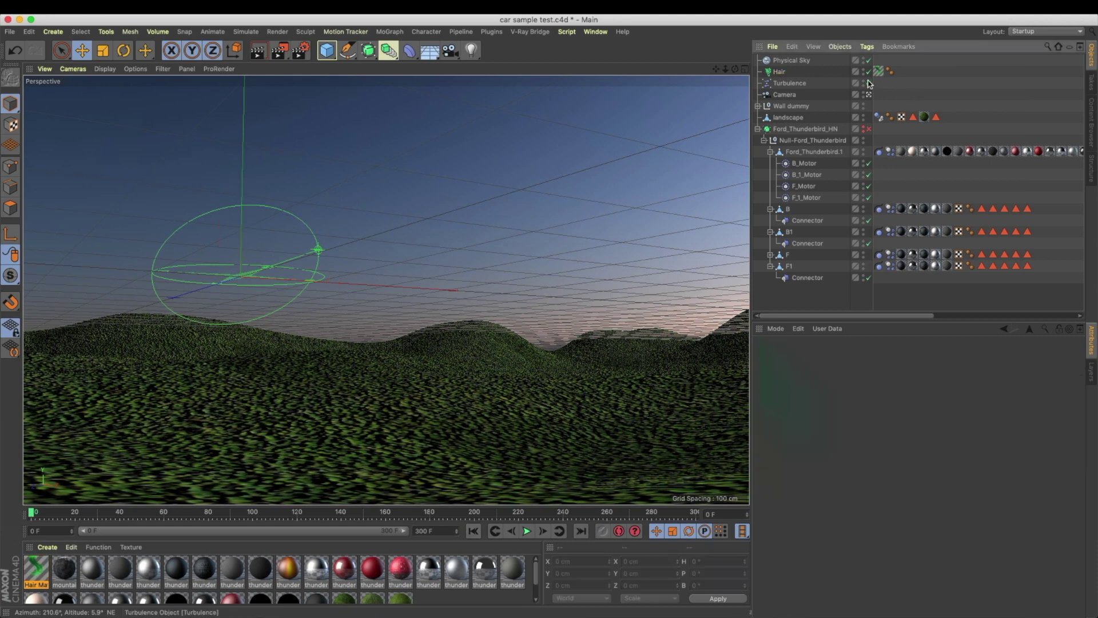
left_click(779, 72)
left_click(824, 415)
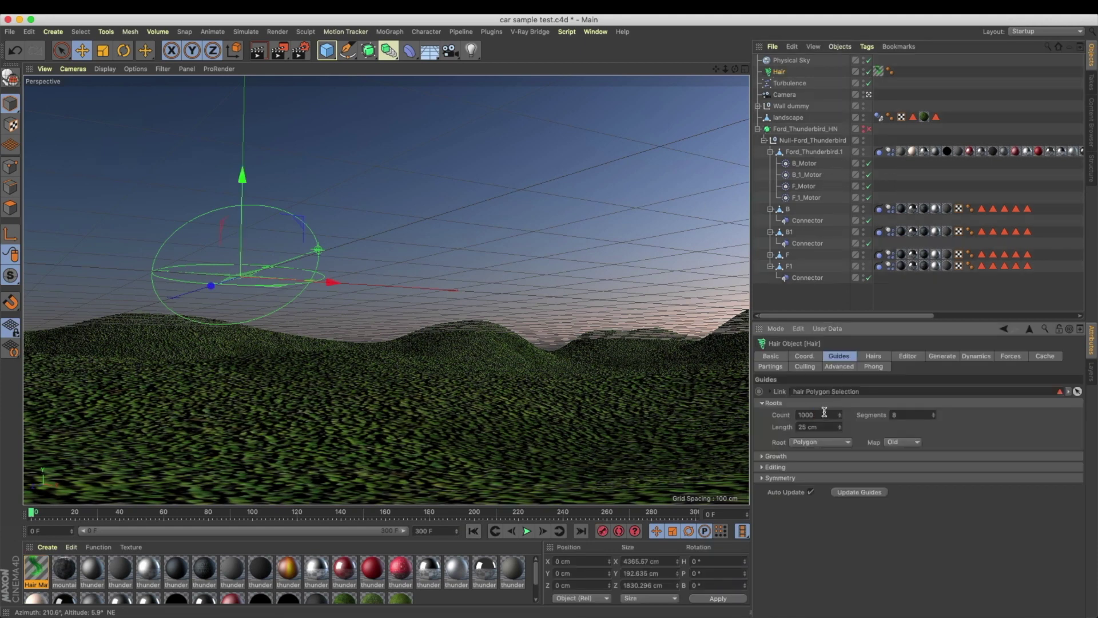
left_click(878, 358)
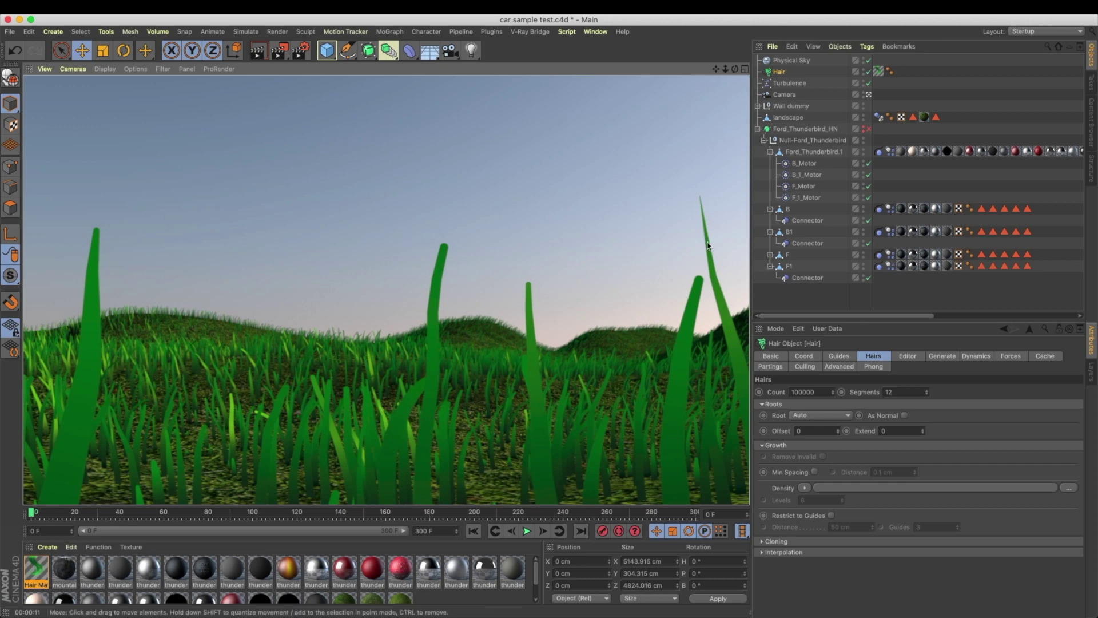
left_click(475, 532)
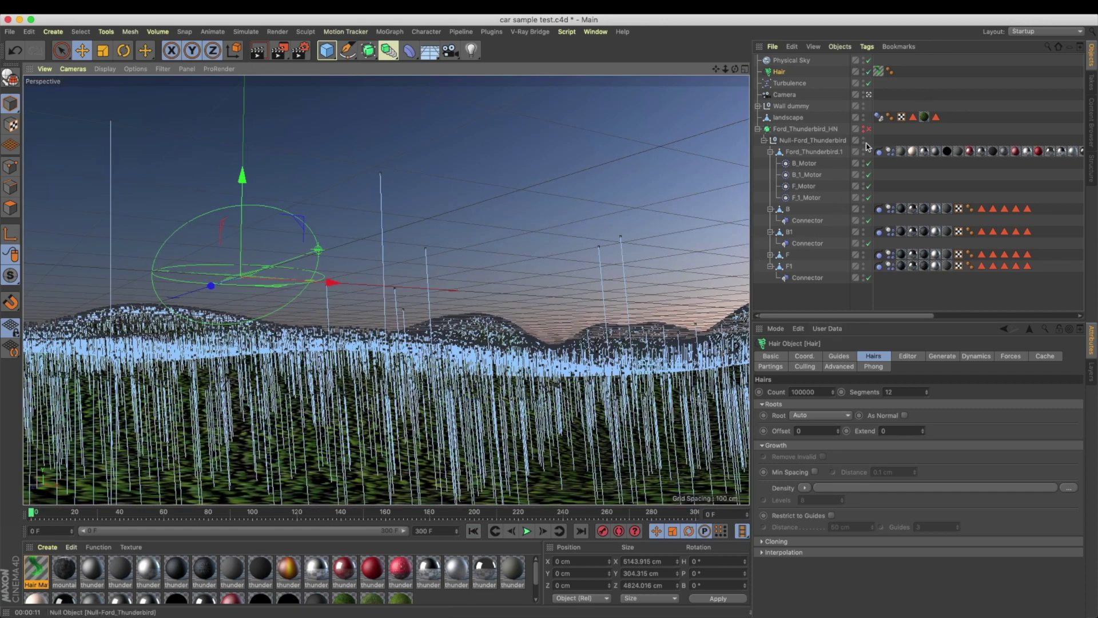
Step: Examine the Camera's physical, clipping and lens settings
left_click(784, 95)
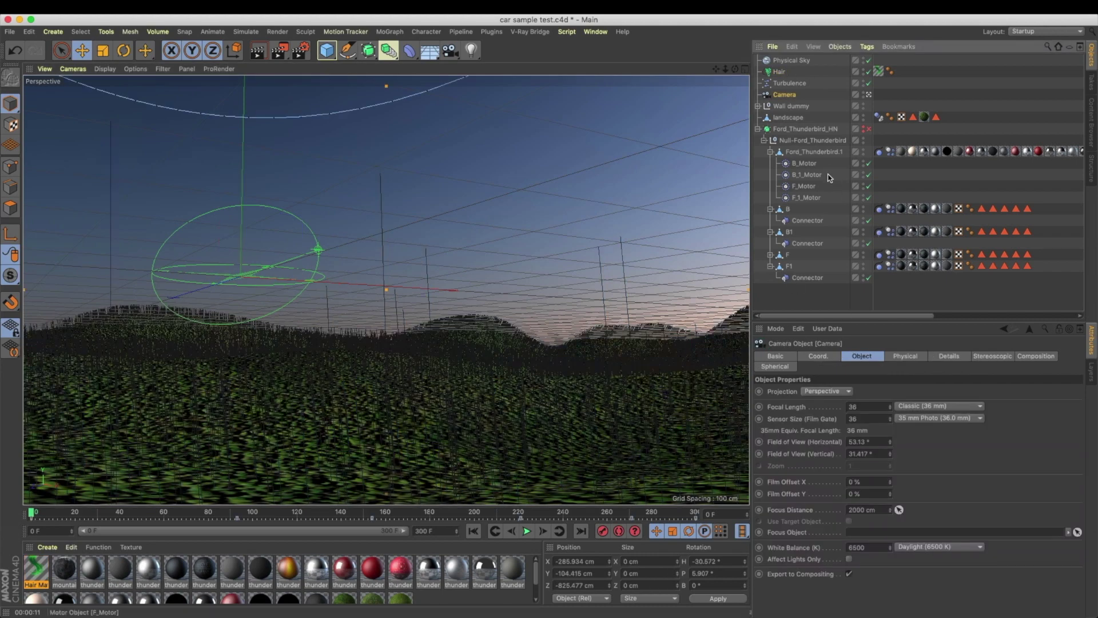
left_click(906, 356)
left_click(947, 357)
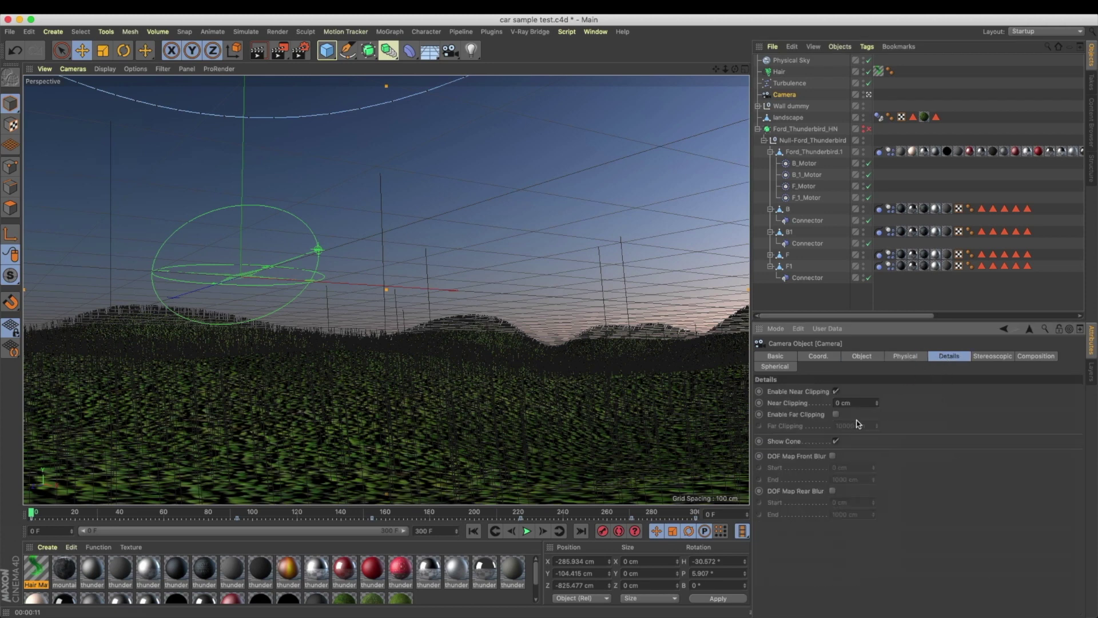
left_click(862, 356)
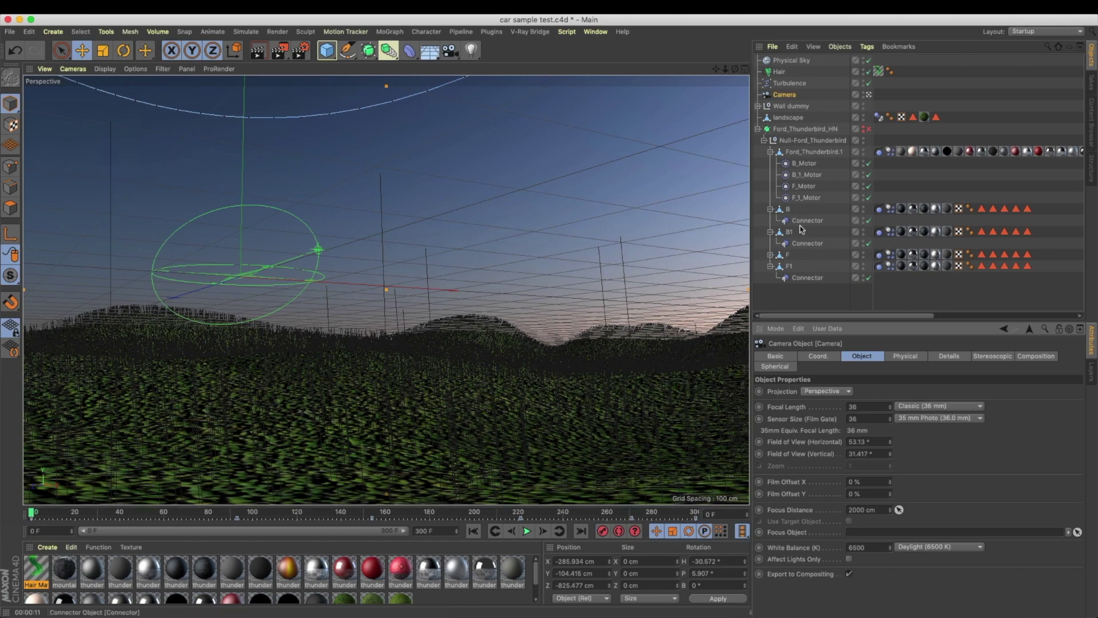
Step: Create a Null object and place it above Ford_Thunderbird.1 inside the Null-Ford_Thunderbird group
left_click(809, 152)
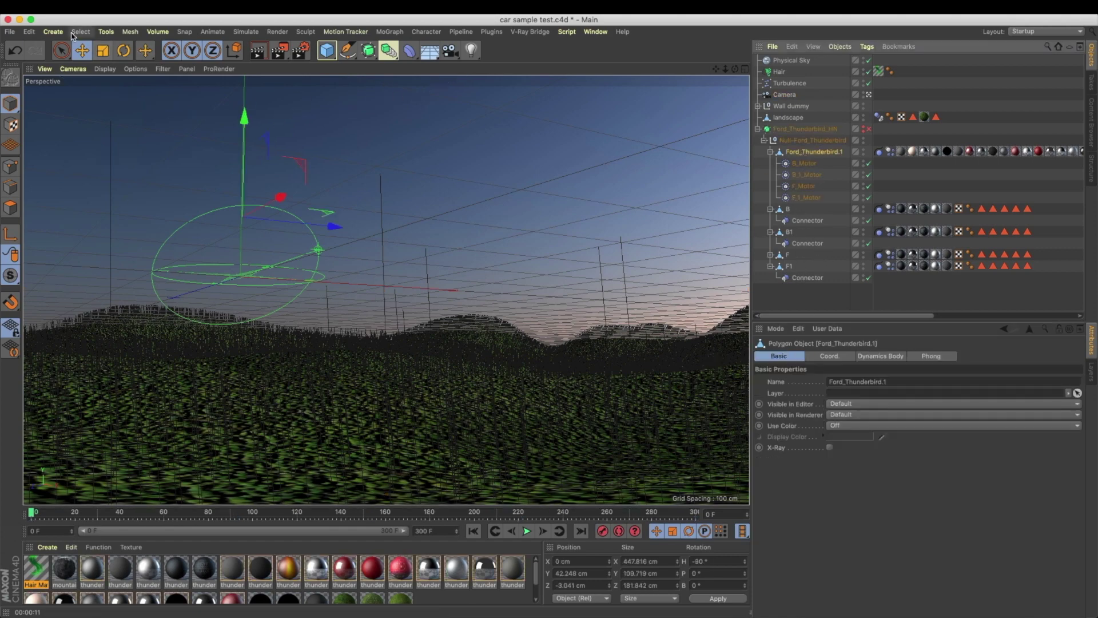
left_click(106, 32)
mouse_move(53, 32)
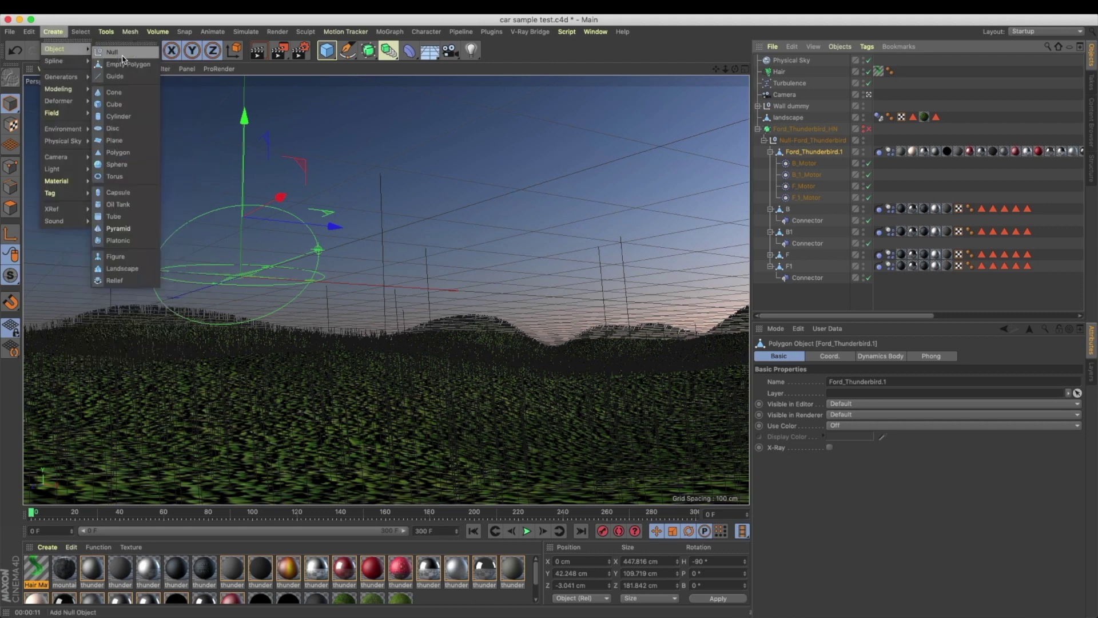
left_click(122, 55)
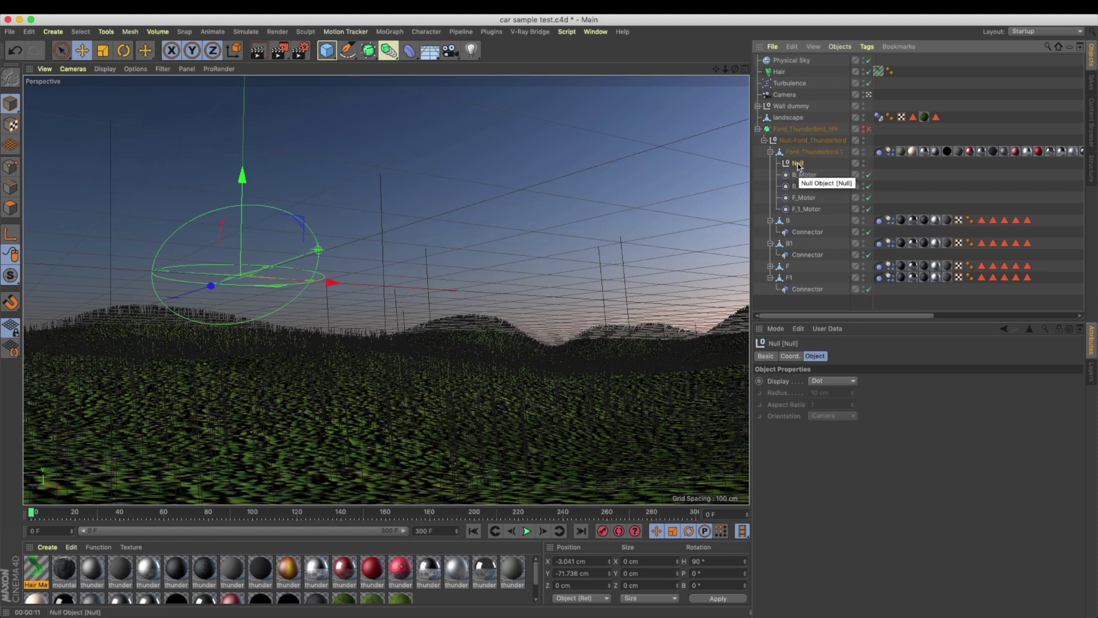
left_click_drag(799, 166, 795, 146)
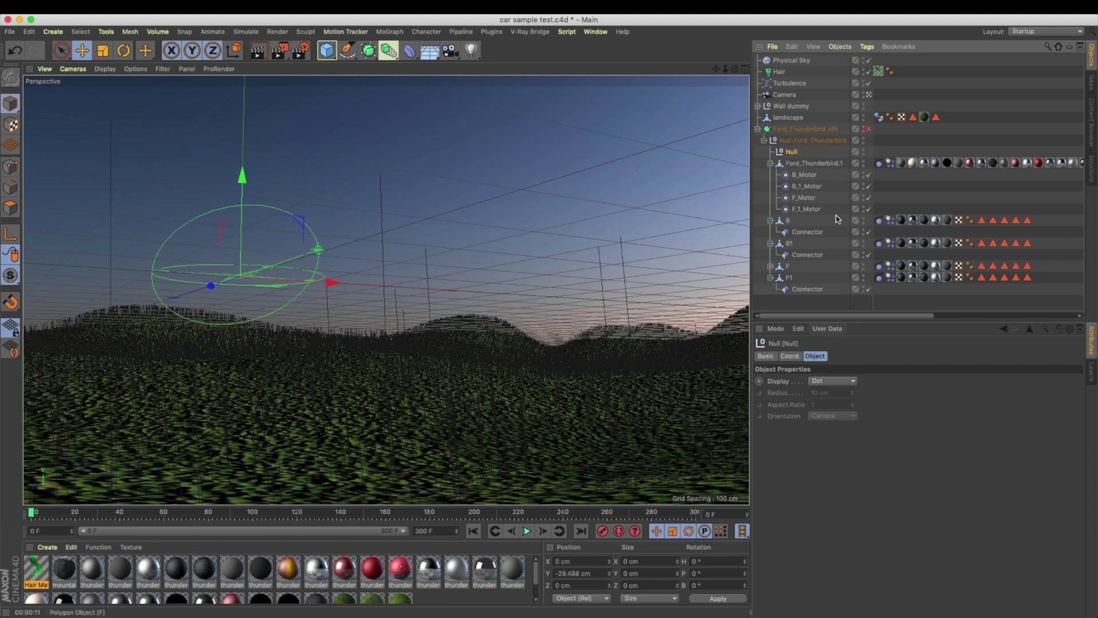
Step: Show the Ford_Thunderbird_HN car in the viewport and disable the Hair object
left_click(863, 131)
left_click(864, 127)
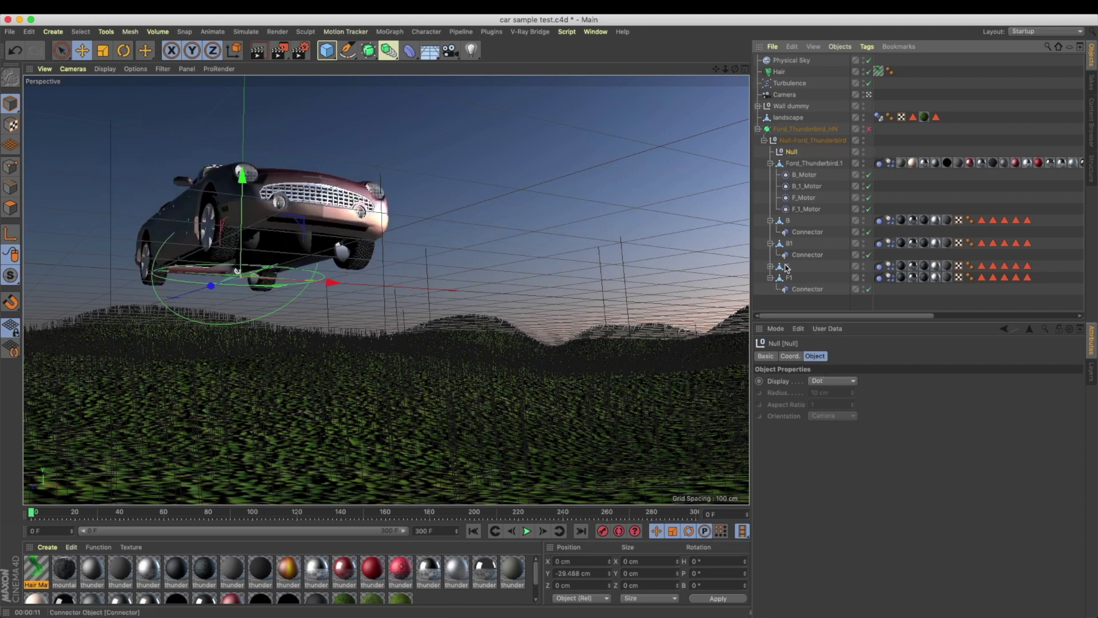
left_click(869, 72)
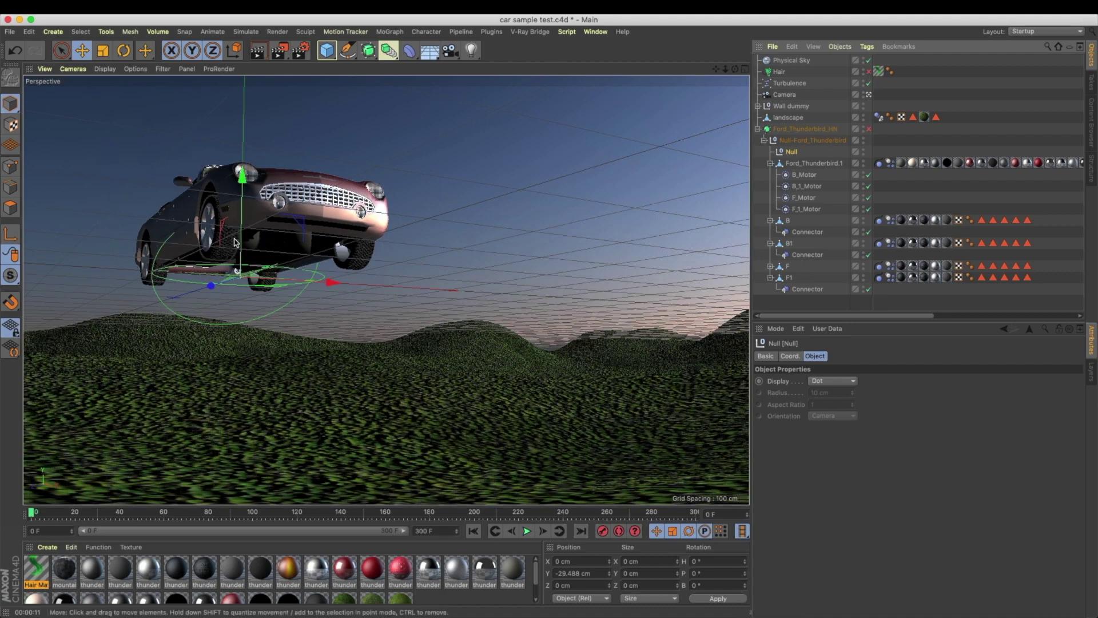
Step: In the free perspective view, frame the Null and move it to about X 4.5, Y 29.6, Z 8.2 cm at the car
middle_click(336, 244)
middle_click(498, 362)
left_click_drag(498, 362, 613, 412, "alt")
key("s")
left_click_drag(566, 366, 467, 305, "alt")
scroll(452, 304, "up", 5)
left_click_drag(408, 278, 460, 284)
Step: Play the animation to check the Null against the moving car, and return to the first frame
left_click(527, 531)
left_click(527, 531)
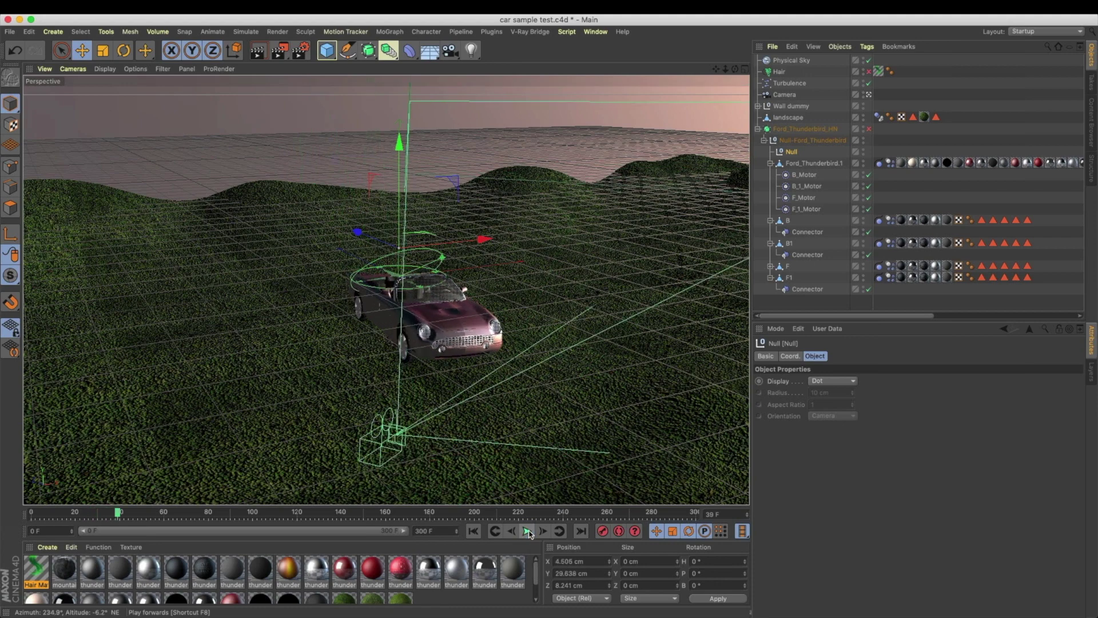
key("shift+f")
Step: Make the Null a child of Ford_Thunderbird.1 and play the animation to test that it follows the car
left_click_drag(796, 164, 796, 165)
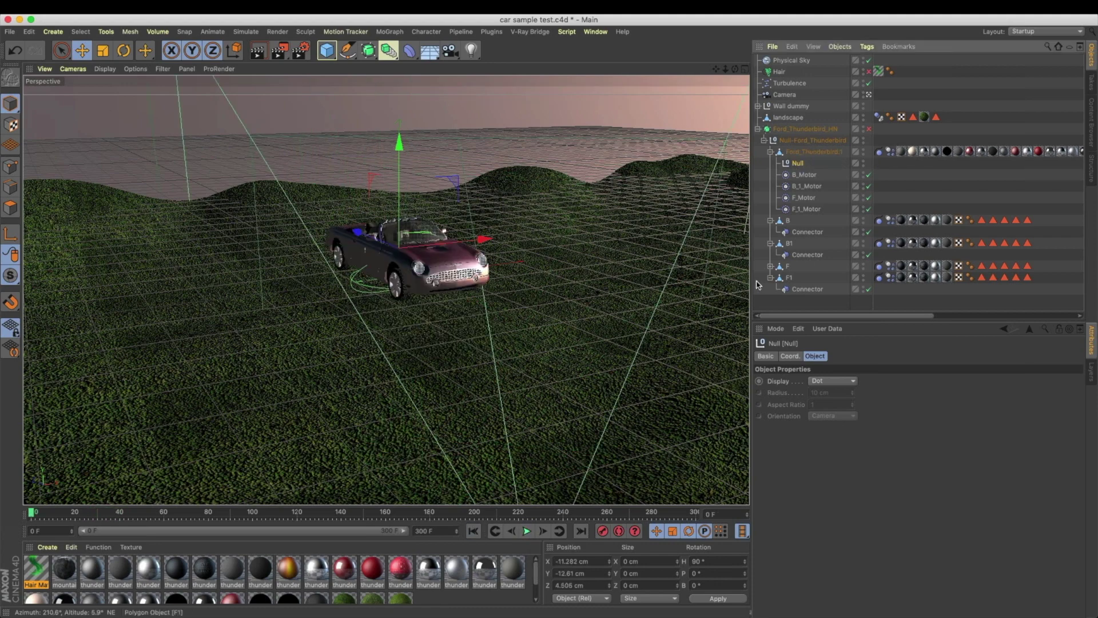
left_click(527, 531)
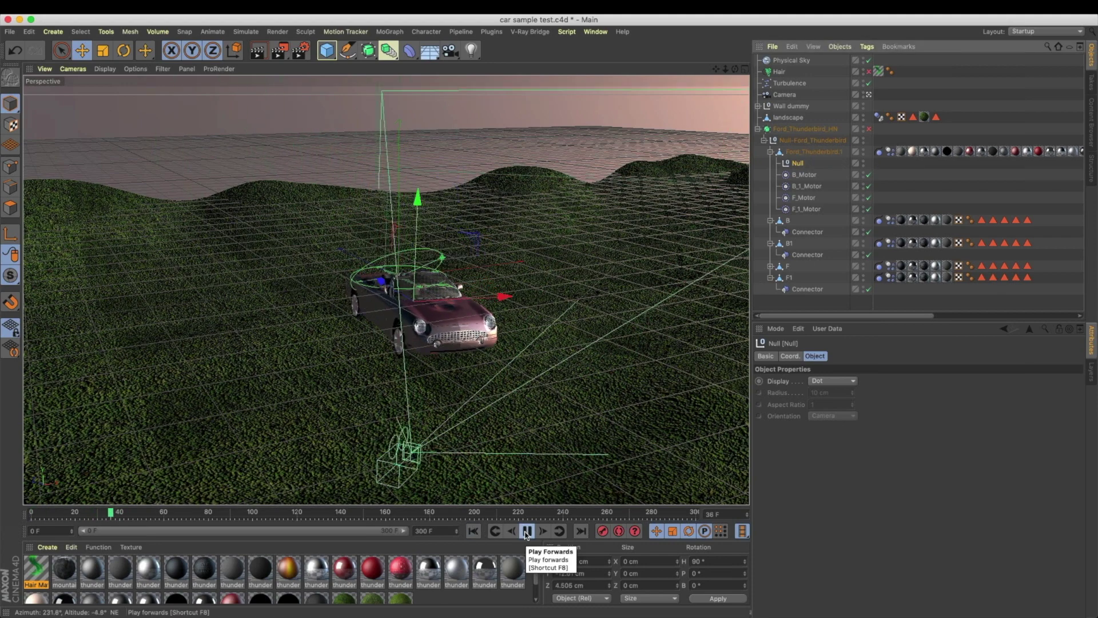
left_click(527, 532)
Step: Play more of the animation and examine the Null on the moving car up close and across the viewports
left_click_drag(468, 288, 504, 286, "alt")
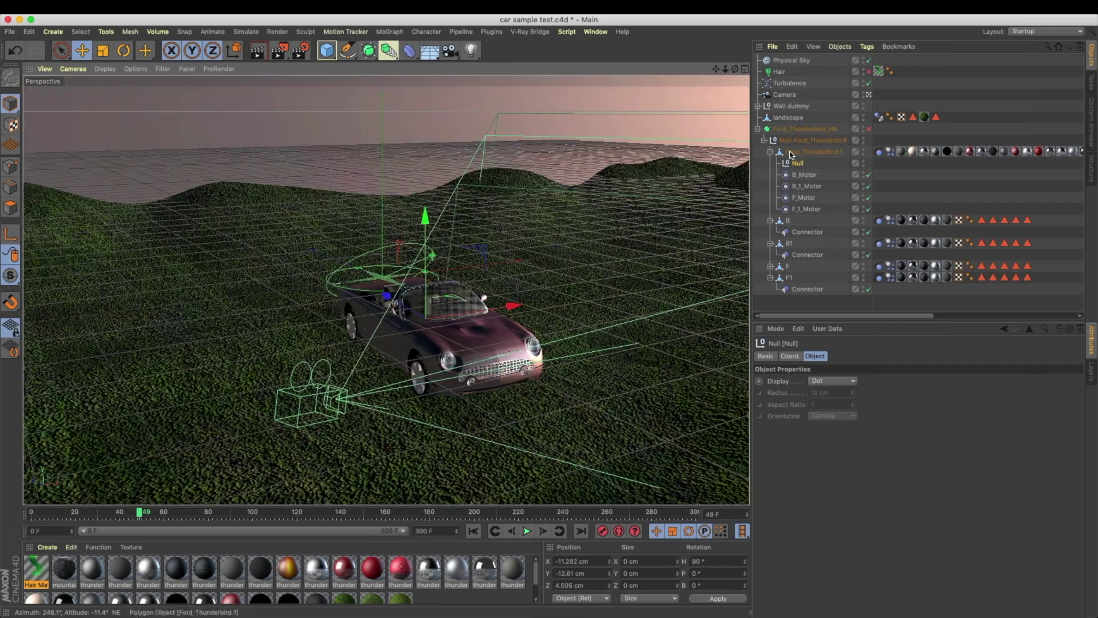
left_click_drag(446, 298, 487, 314, "alt")
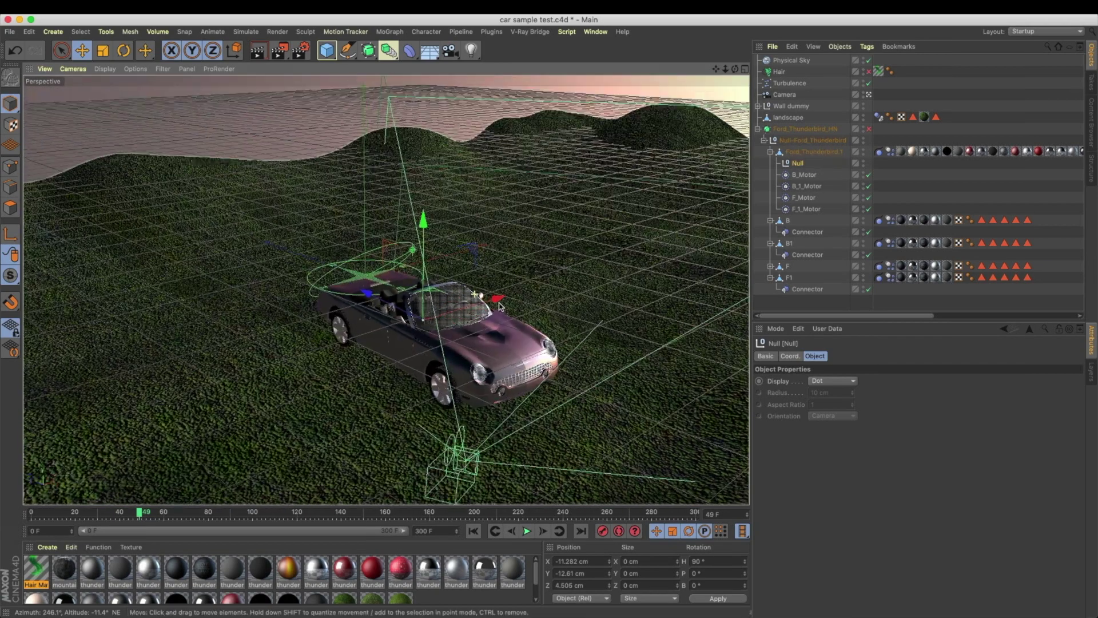
scroll(475, 317, "up", 5)
left_click(527, 532)
left_click(527, 532)
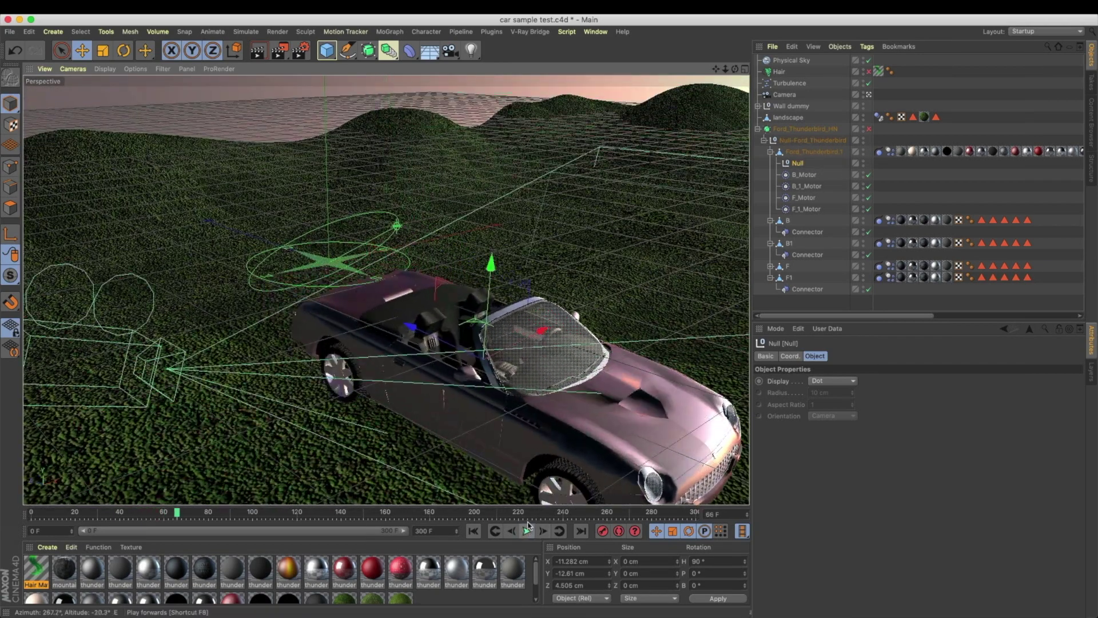
scroll(551, 356, "down", 5)
left_click_drag(548, 366, 545, 364, "alt")
middle_click(546, 364)
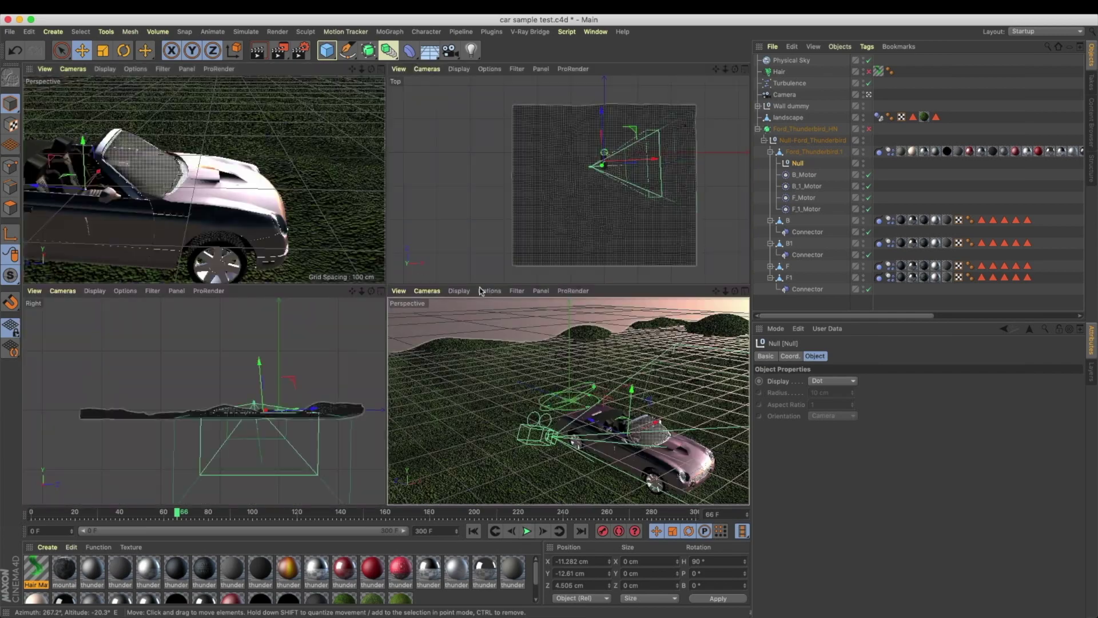
middle_click(639, 345)
middle_click(469, 446)
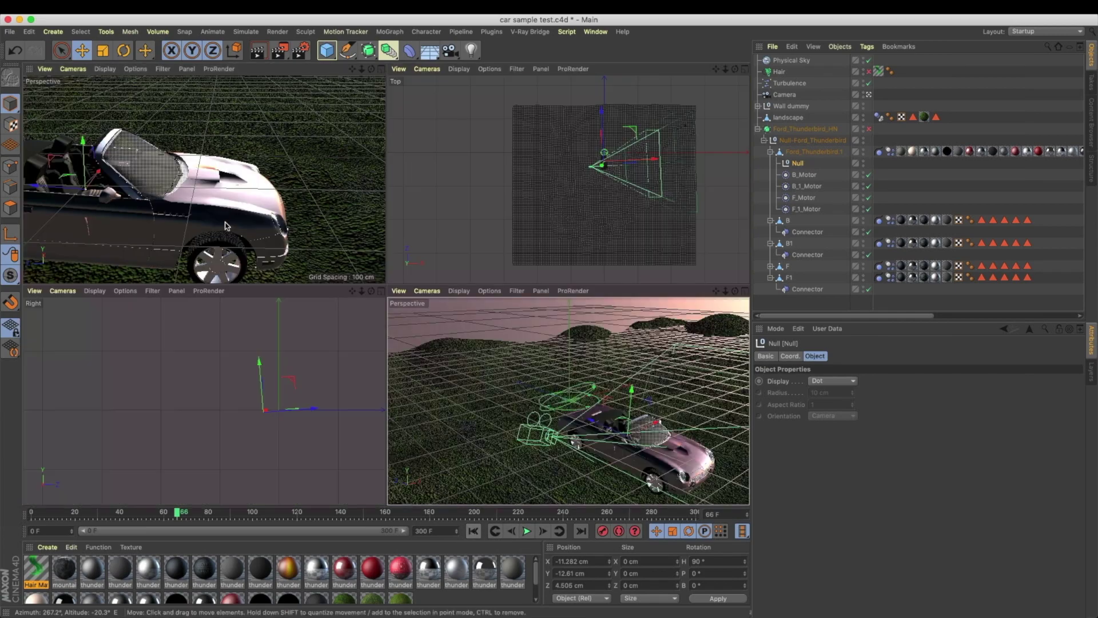
Step: Enlarge the perspective view, return to the first frame and play the animation to frame 11
middle_click(269, 223)
left_click(473, 531)
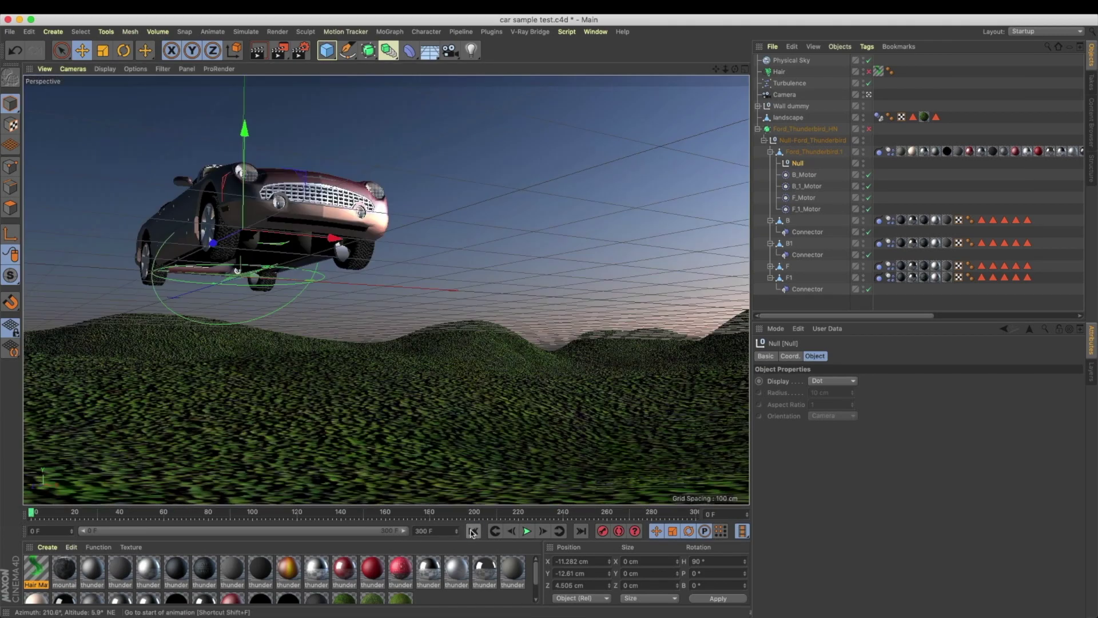
left_click(527, 532)
left_click(526, 532)
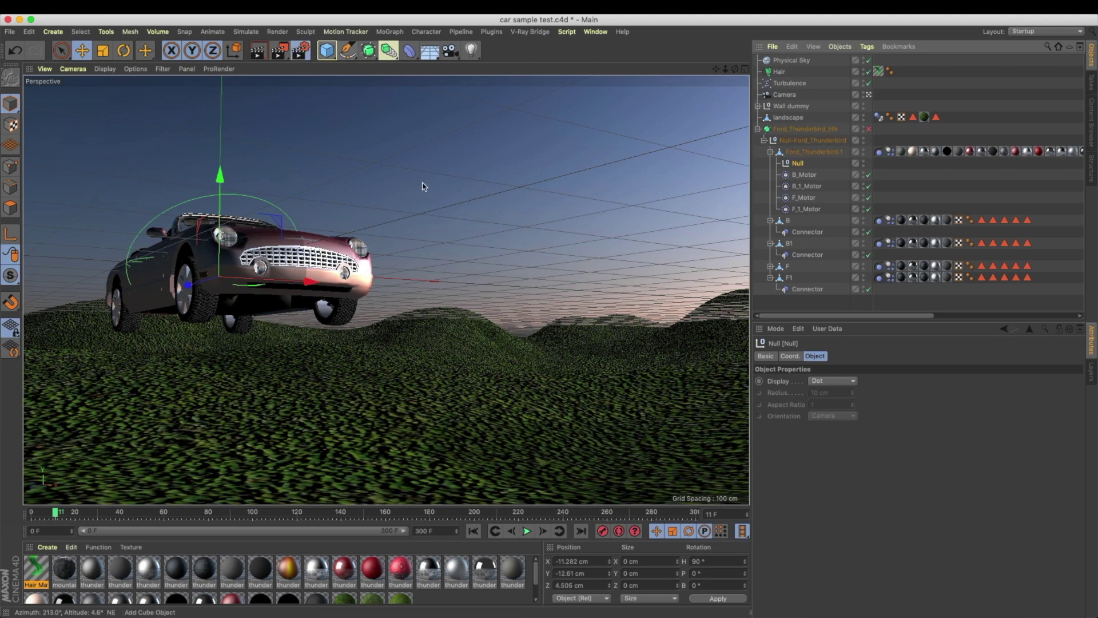
Step: Add the Depth of Field effect to the render settings
key("super+b")
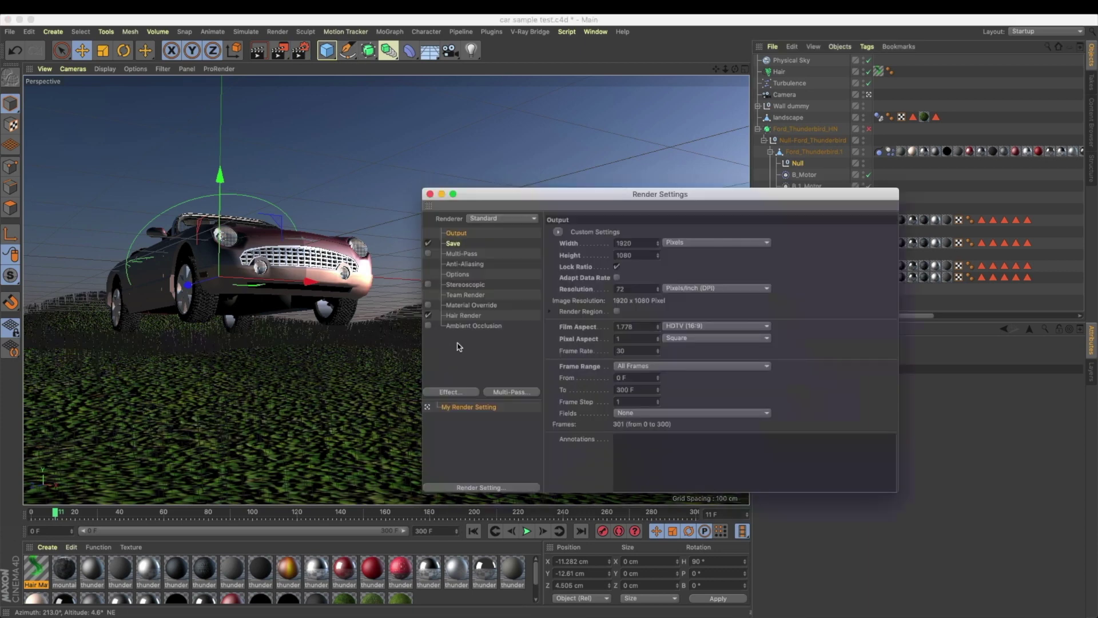
left_click(468, 392)
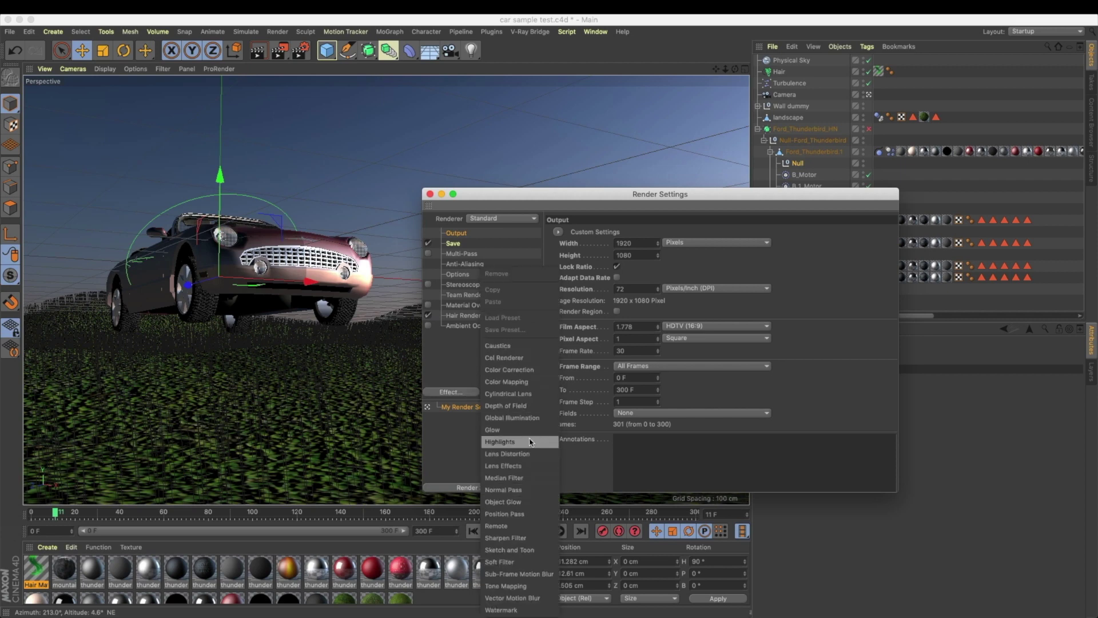
left_click(515, 406)
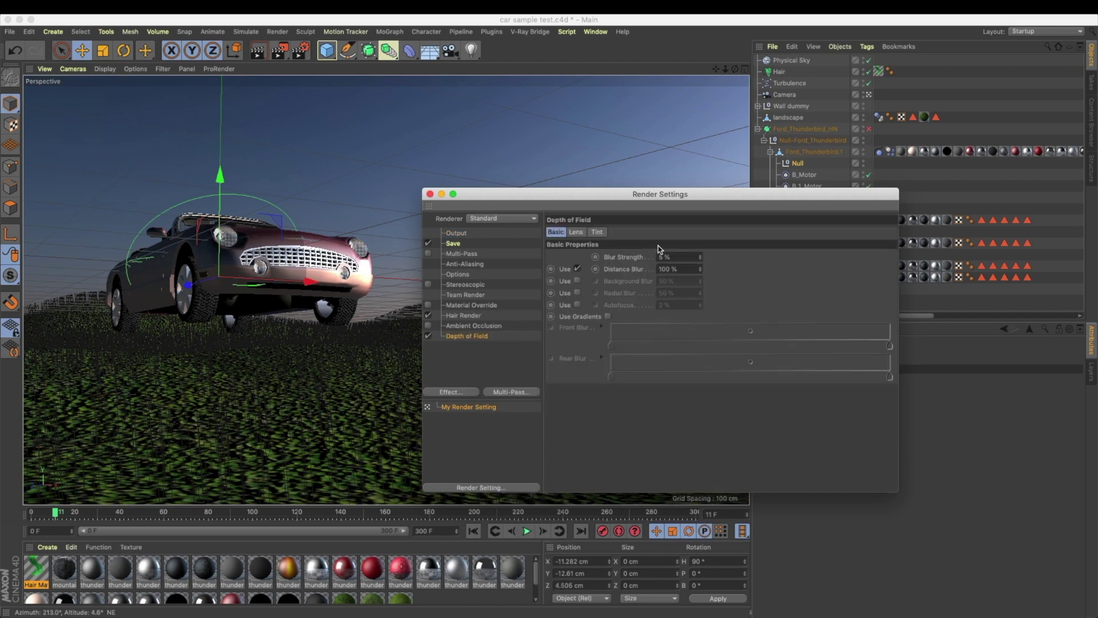
left_click(430, 194)
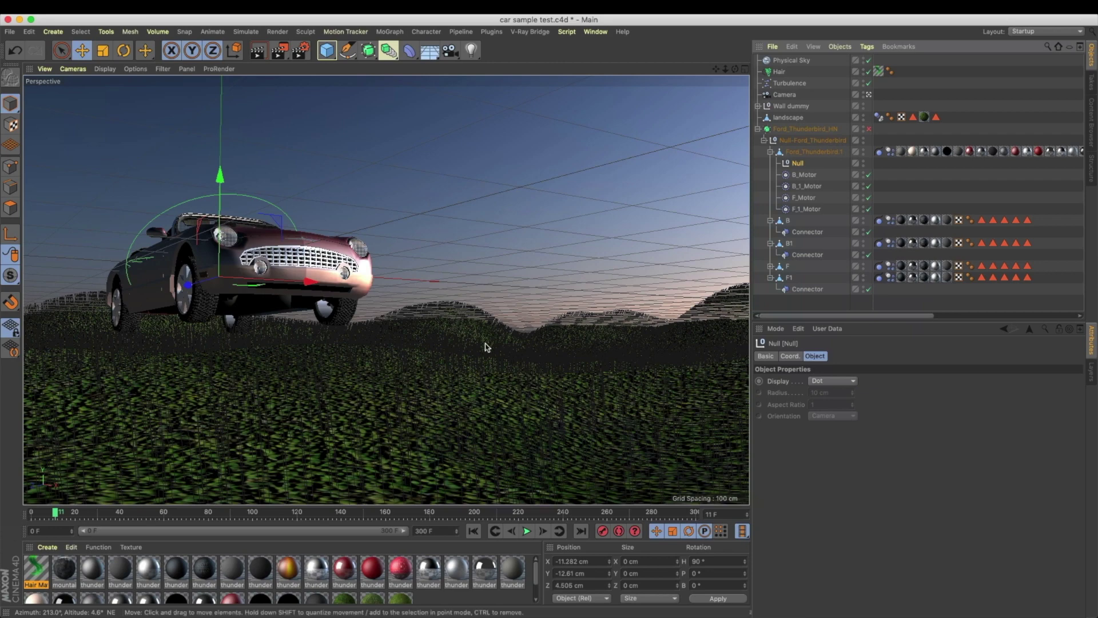
Step: Set the Hair object's hair root to As Guides and show its guide settings
left_click(779, 72)
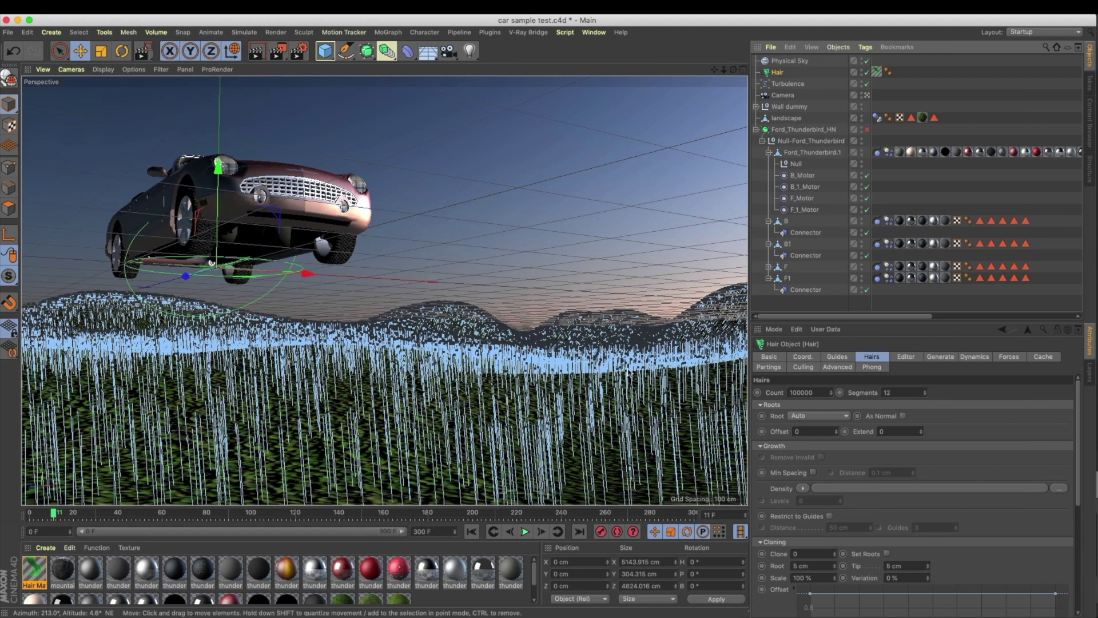
left_click(845, 356)
left_click(864, 357)
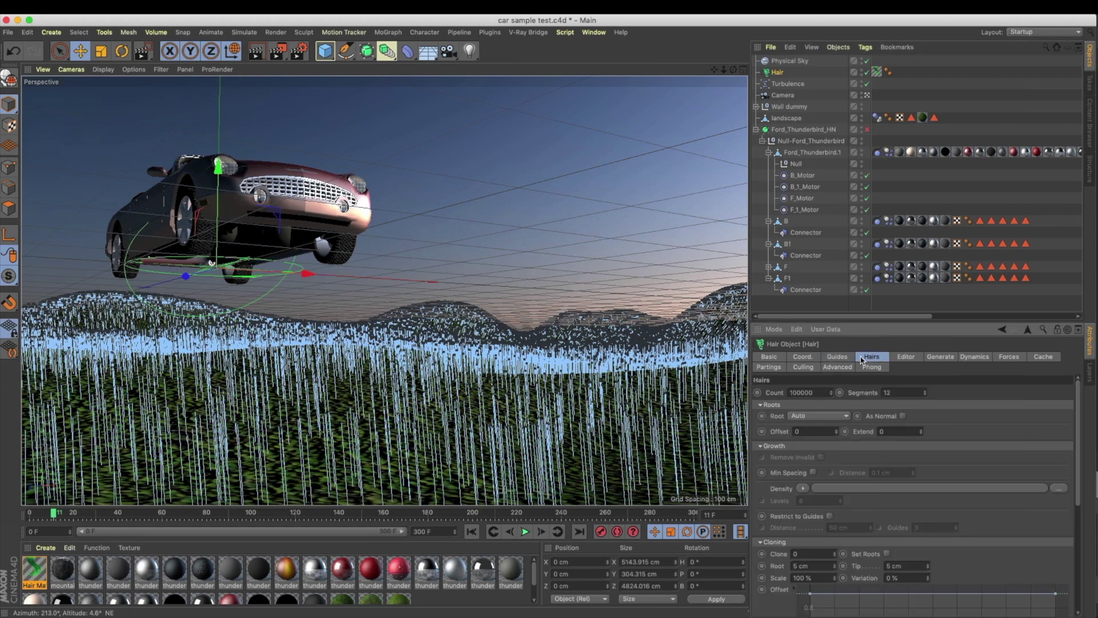
left_click(829, 414)
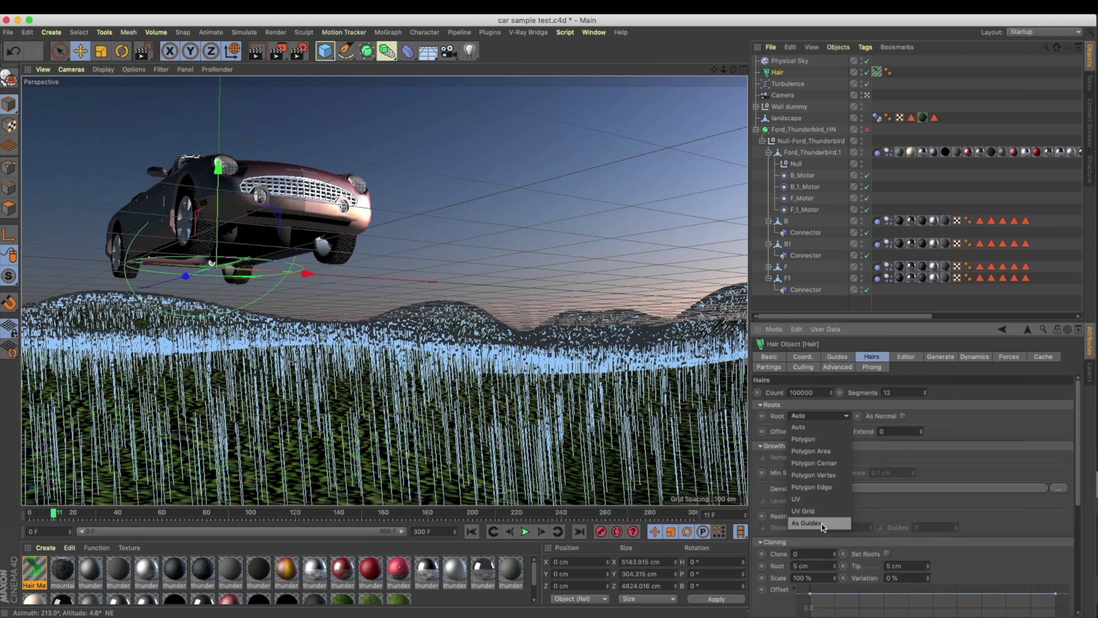
left_click(822, 523)
left_click(837, 355)
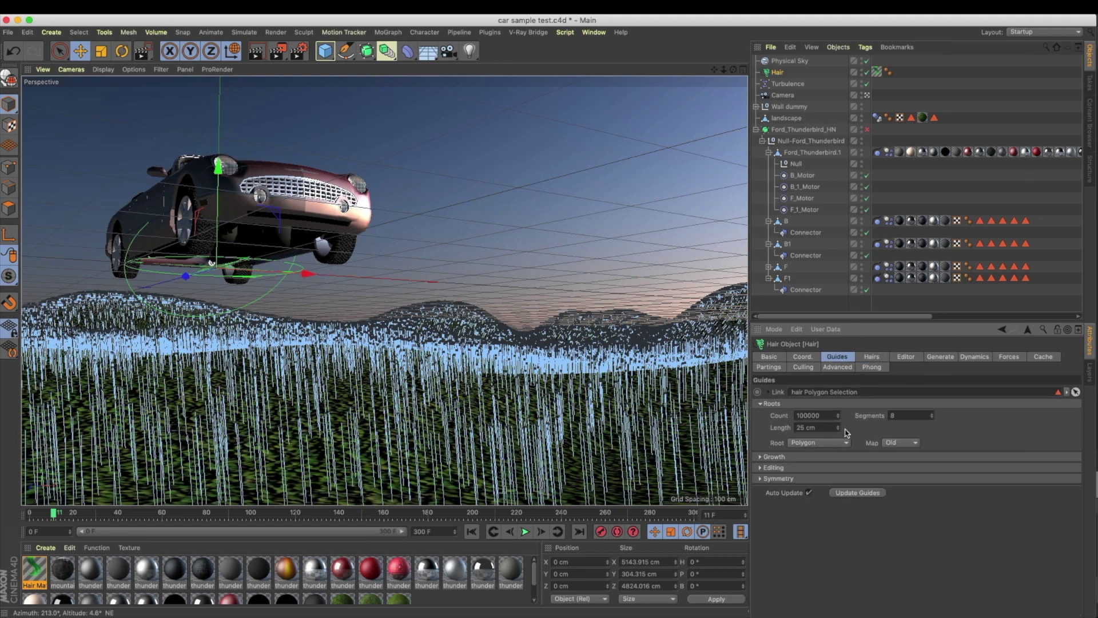
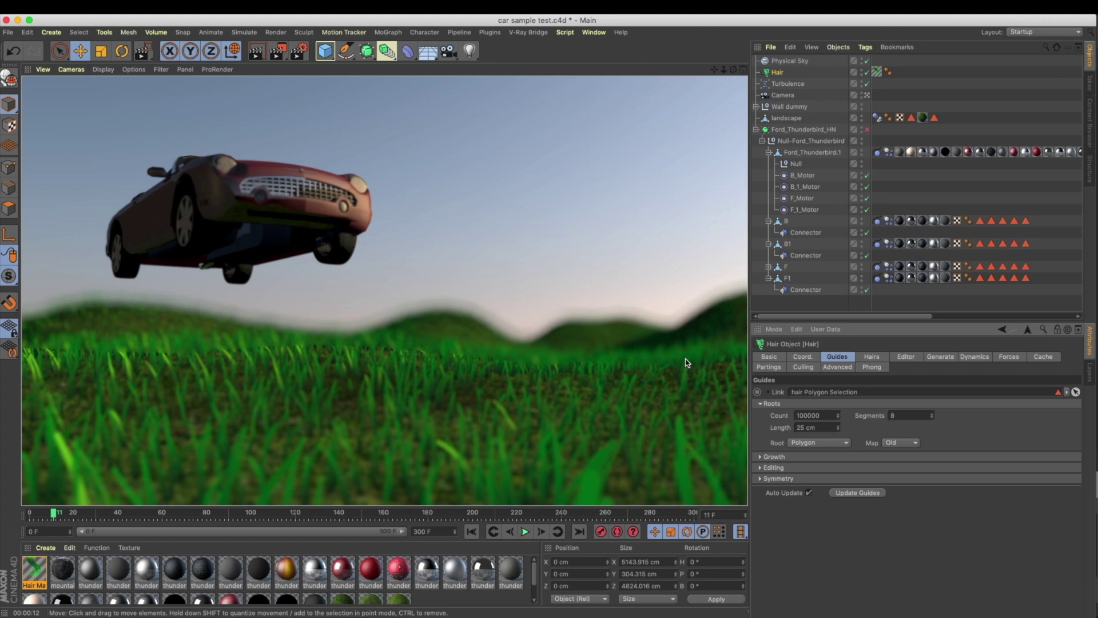
Step: Add Depth and Post Effects as multi-pass channels in the render settings
left_click(958, 197)
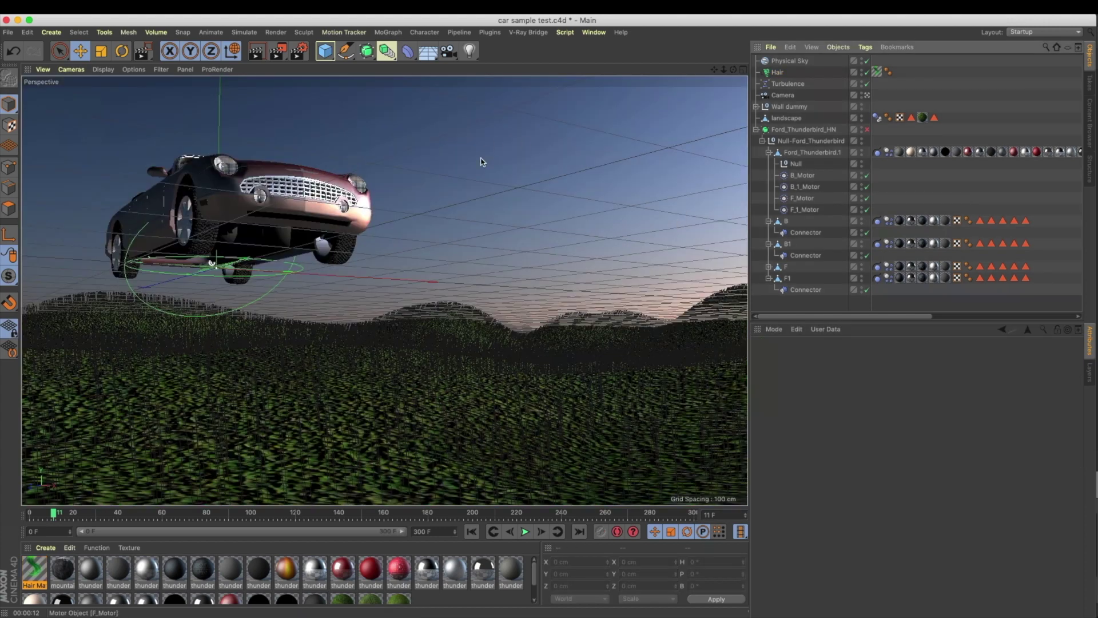
left_click(298, 51)
left_click_drag(426, 52, 515, 226)
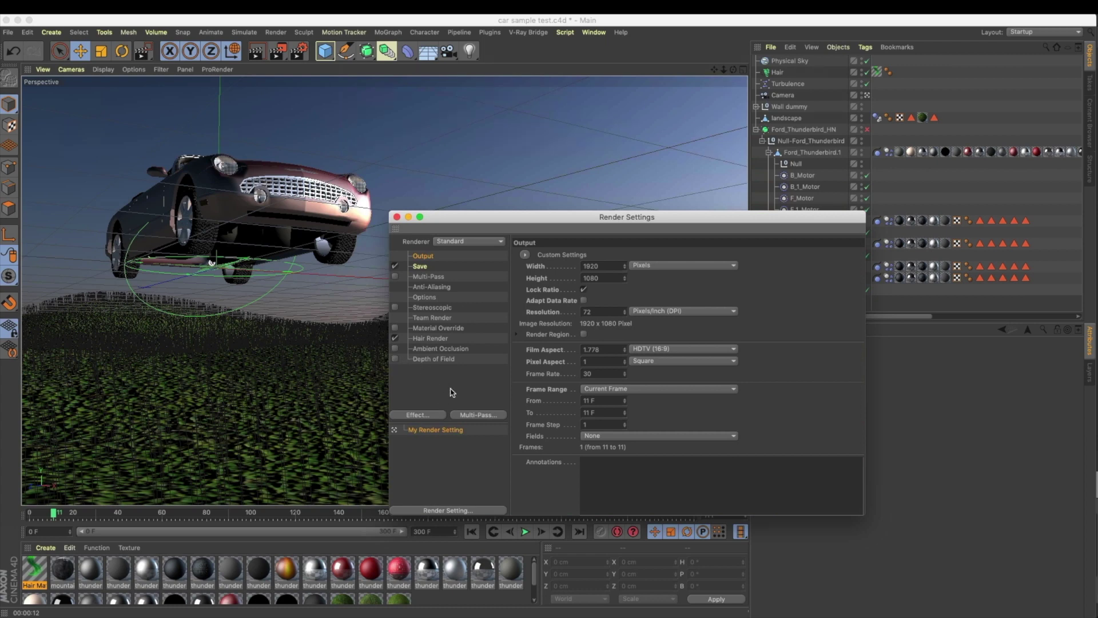
left_click(472, 415)
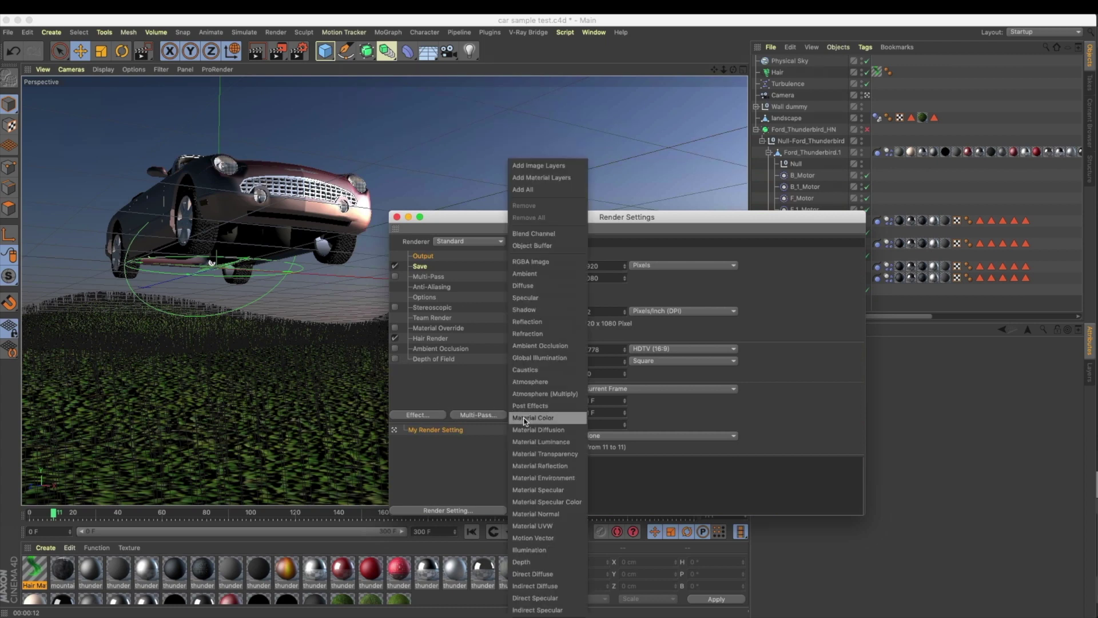
left_click(528, 568)
left_click(493, 416)
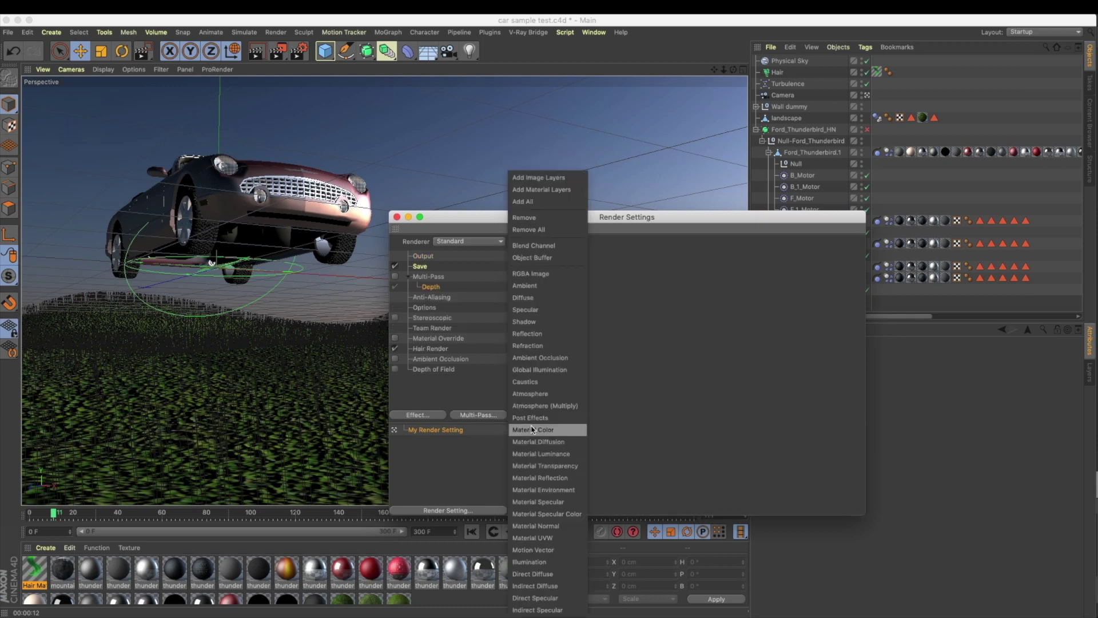
left_click(546, 419)
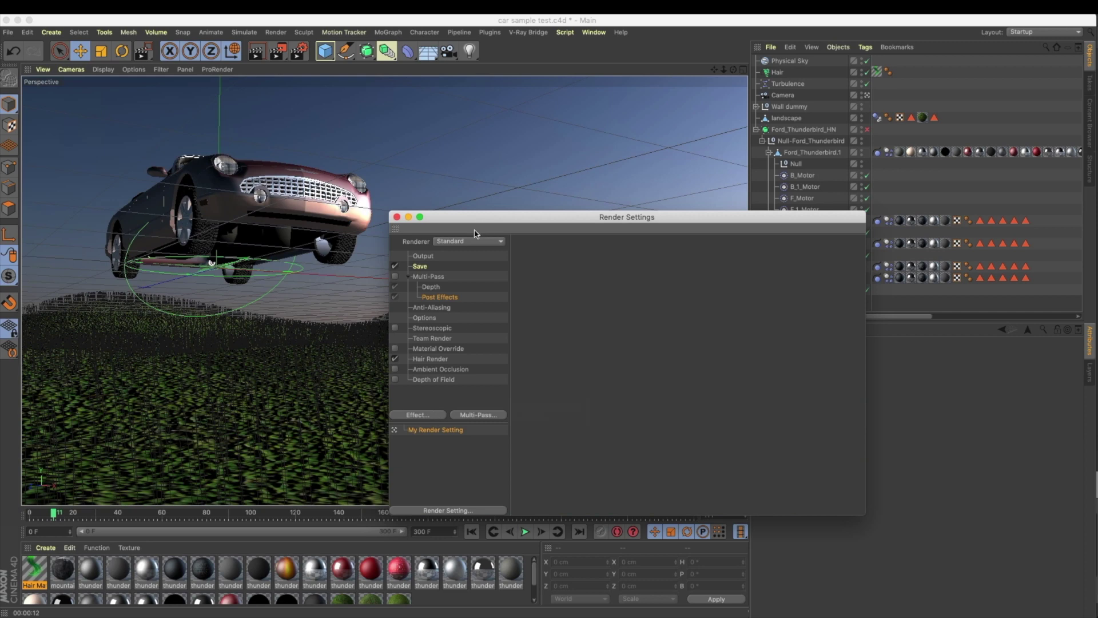
Step: Clear the regular image's output file path and turn off saving for it
left_click(426, 278)
left_click(421, 266)
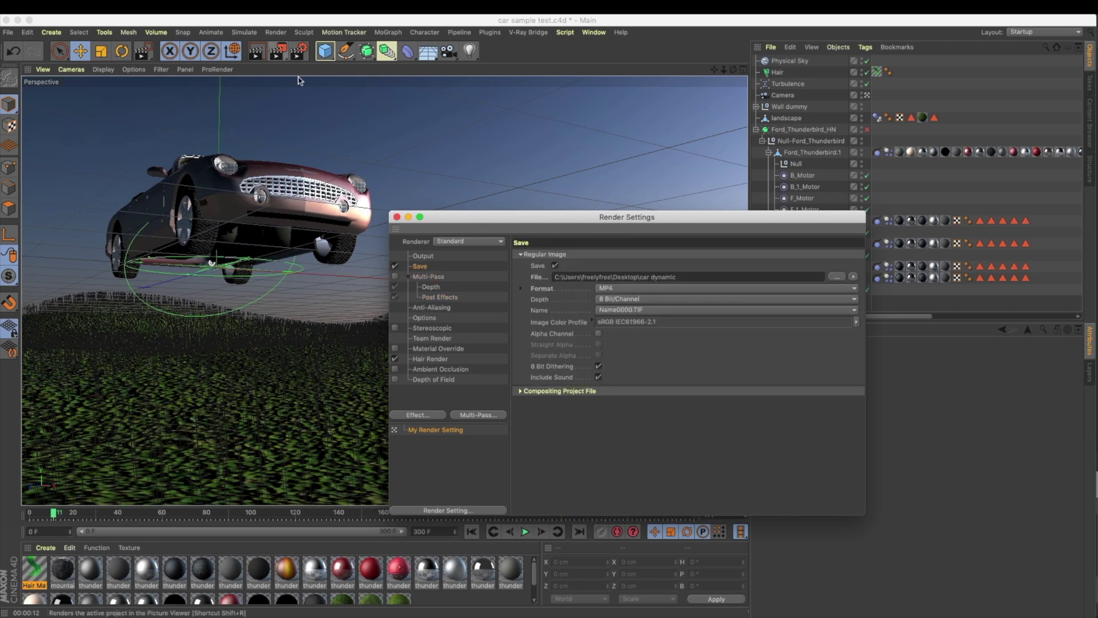
left_click(423, 256)
left_click(433, 267)
key("super+a")
key("BackSpace")
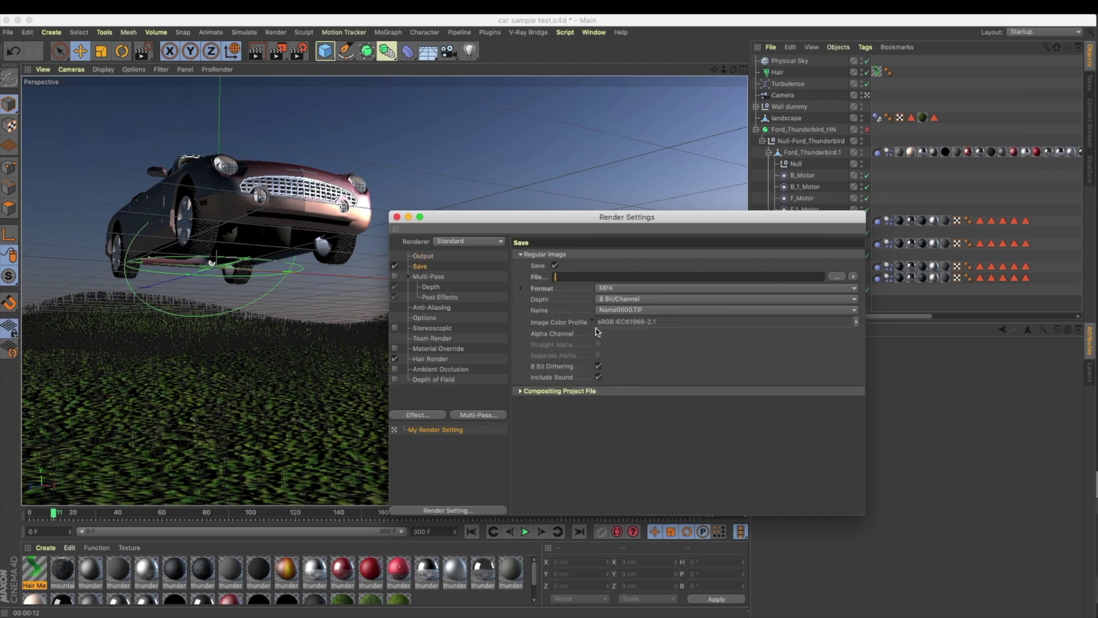
left_click(441, 278)
left_click(426, 268)
left_click(555, 266)
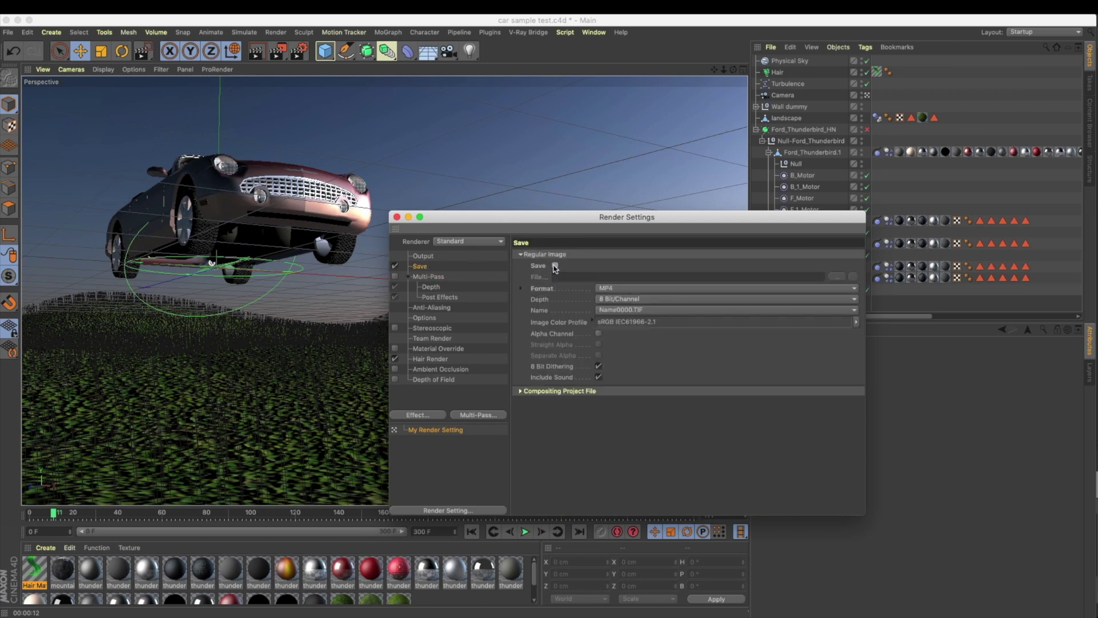
Step: Enable Multi-Pass output and render the current frame to the Picture Viewer
left_click(428, 279)
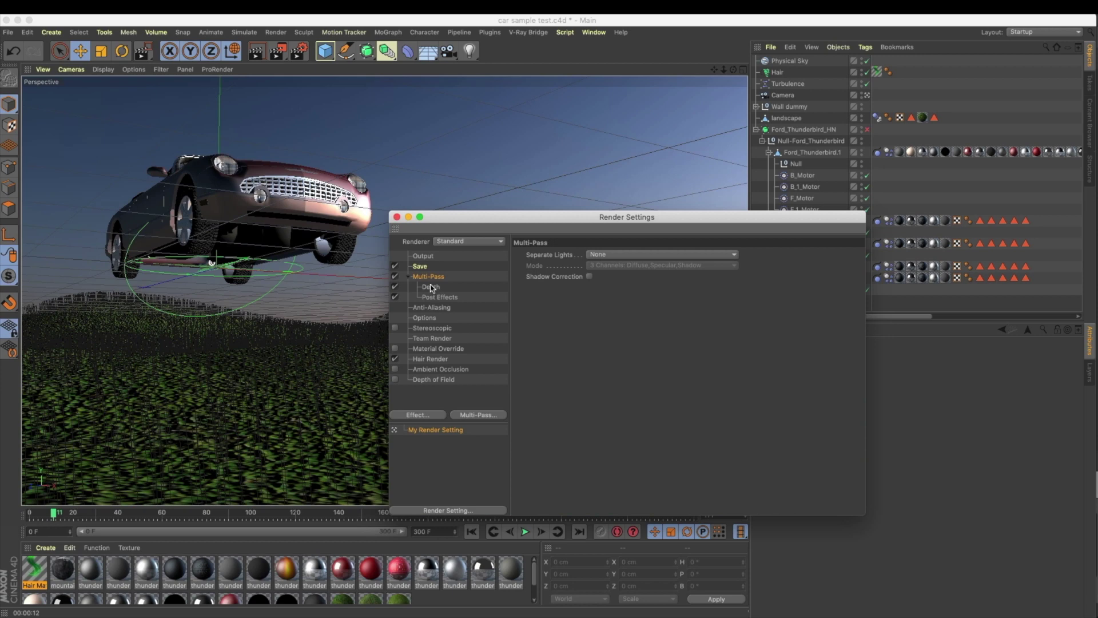
left_click(435, 298)
left_click(436, 278)
key("shift+r")
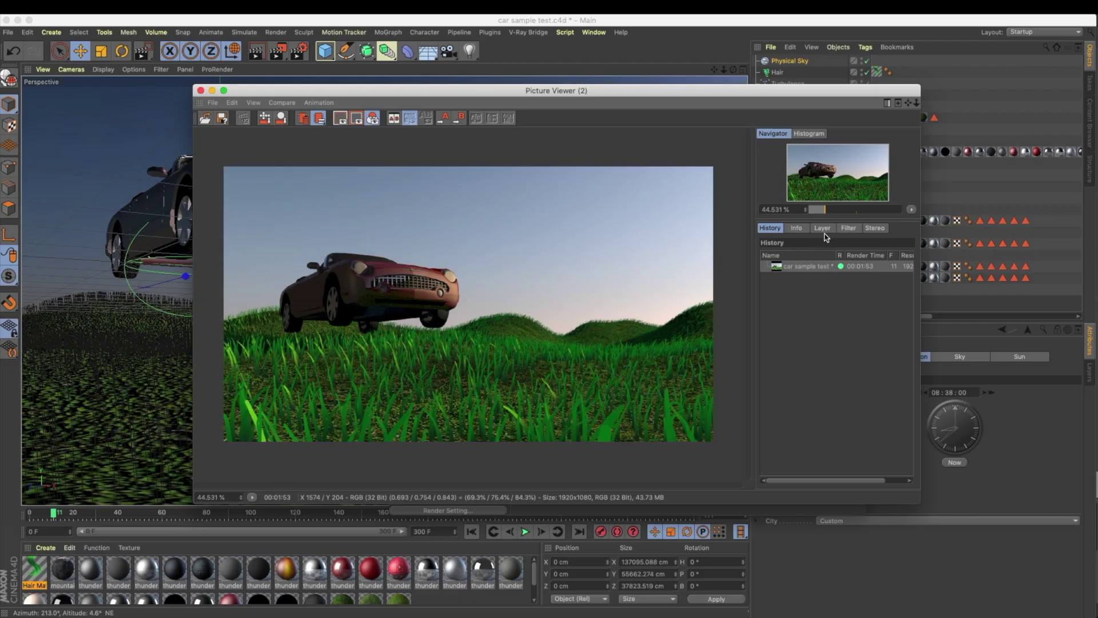
Step: Show the rendered layers in Single-Pass mode and examine the Depth pass of the car and grass up close
left_click(824, 228)
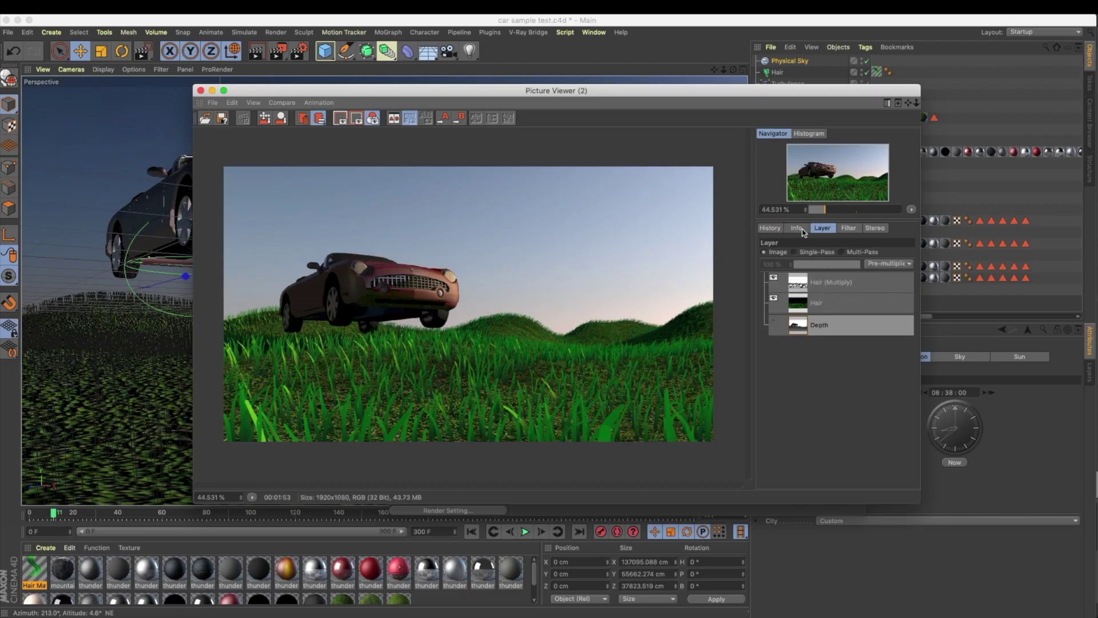
left_click(816, 252)
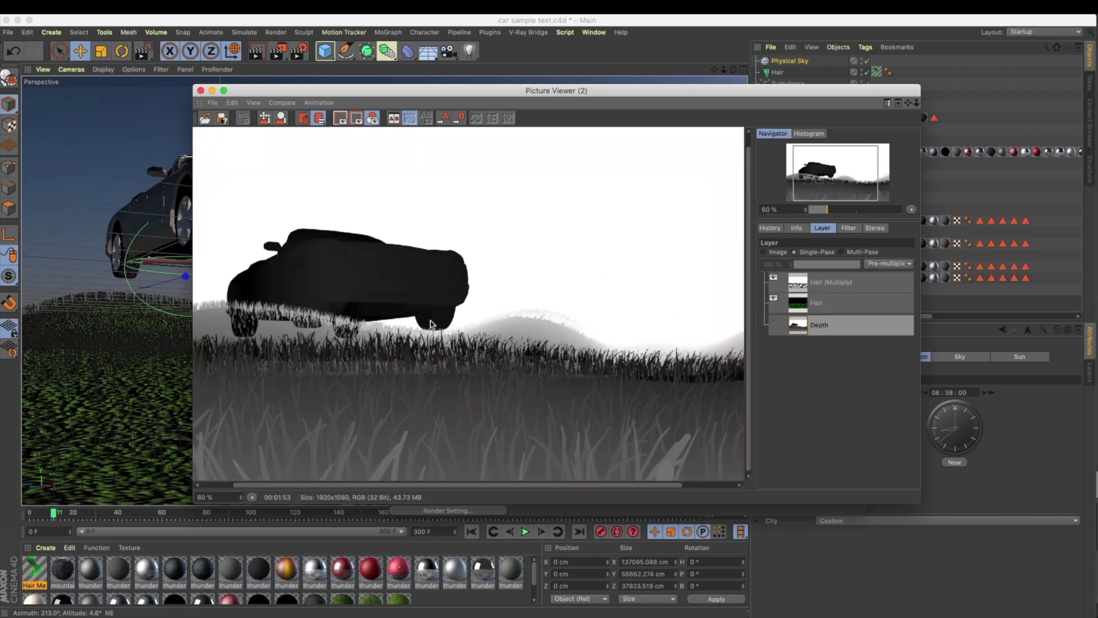
scroll(547, 292, "up", 2)
scroll(497, 309, "up", 1)
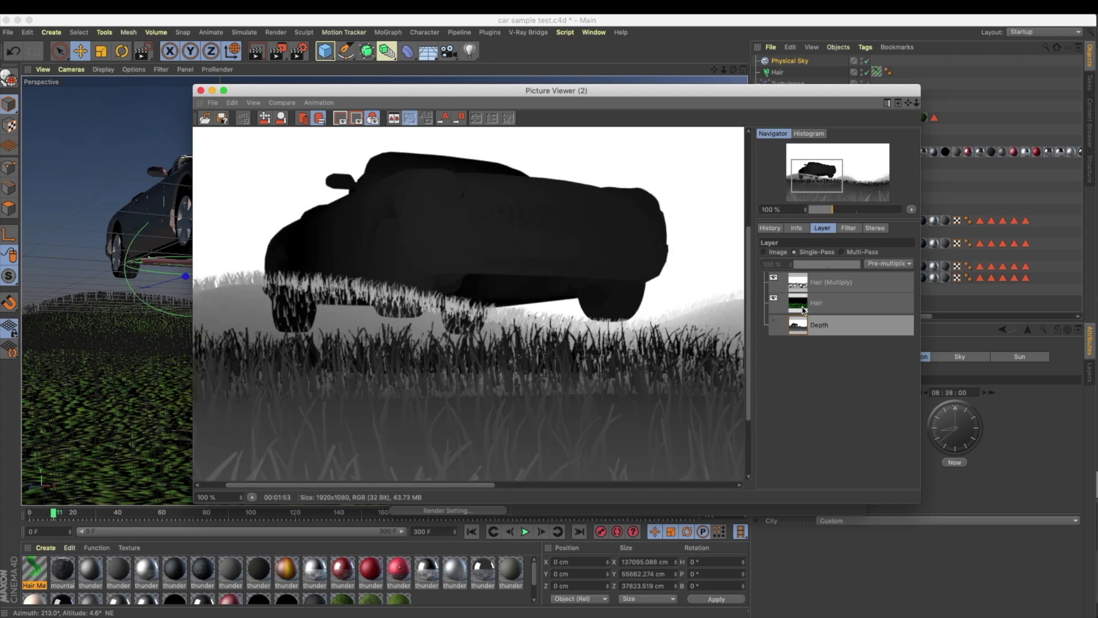
scroll(450, 314, "down", 2)
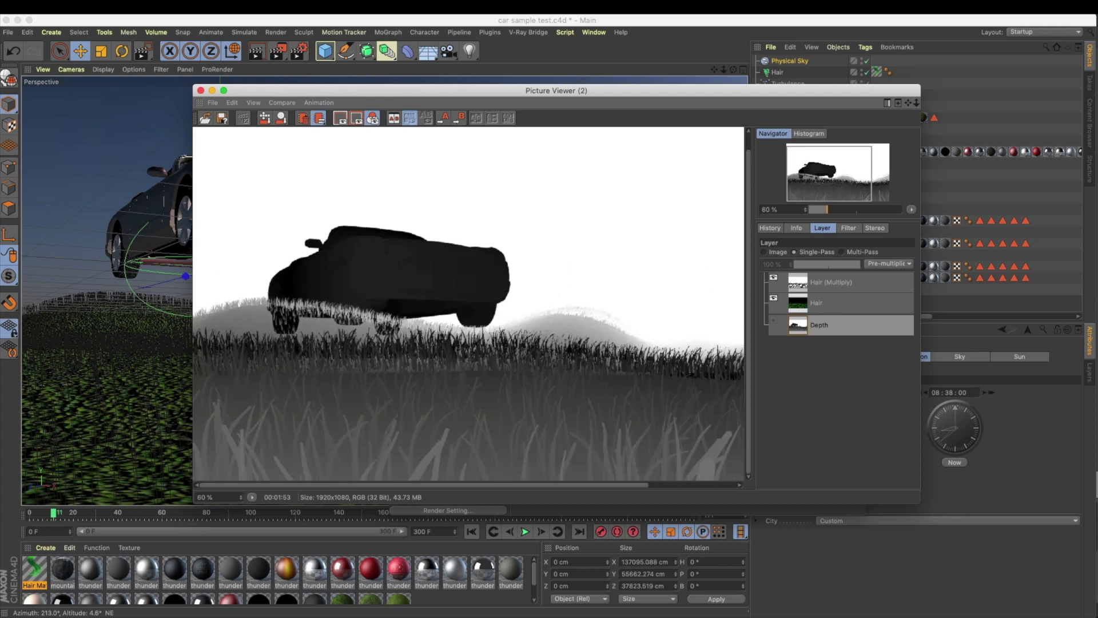
scroll(497, 338, "down", 2)
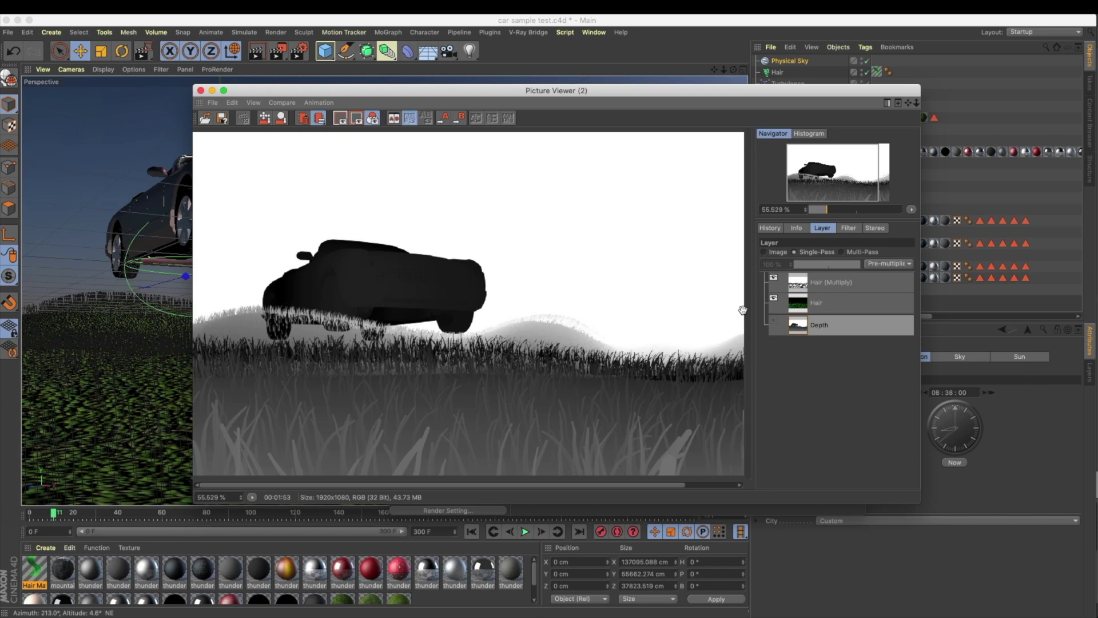
left_click_drag(445, 91, 520, 90)
Step: Compare the Hair, Depth and Hair (Multiply) passes of the render, and close the Picture Viewer and render settings
left_click(909, 304)
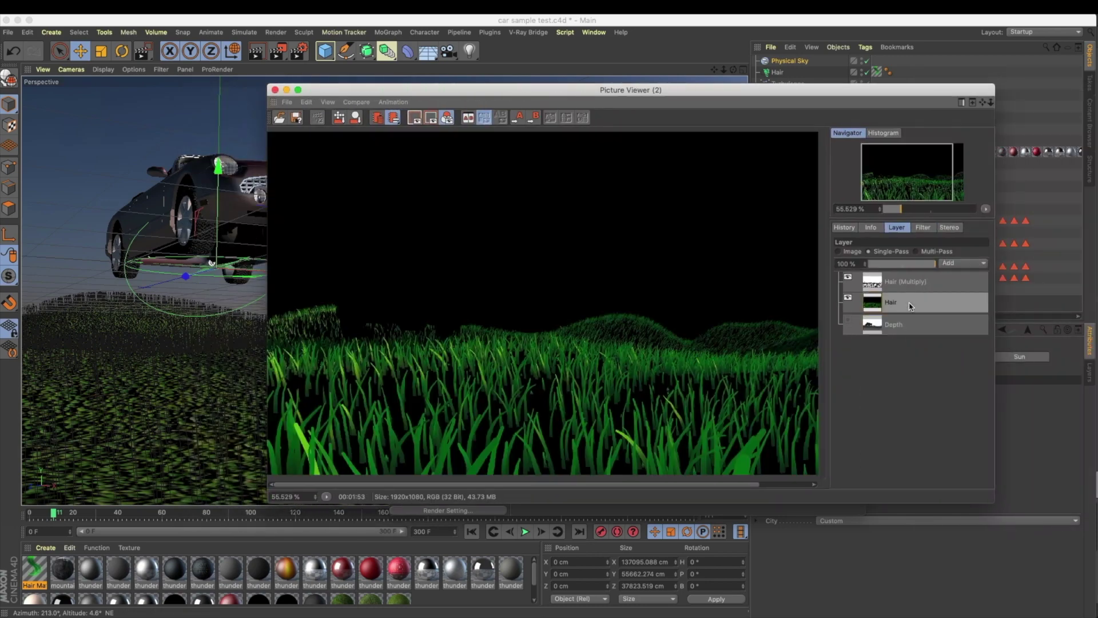
scroll(513, 392, "down", 2)
scroll(525, 375, "up", 4)
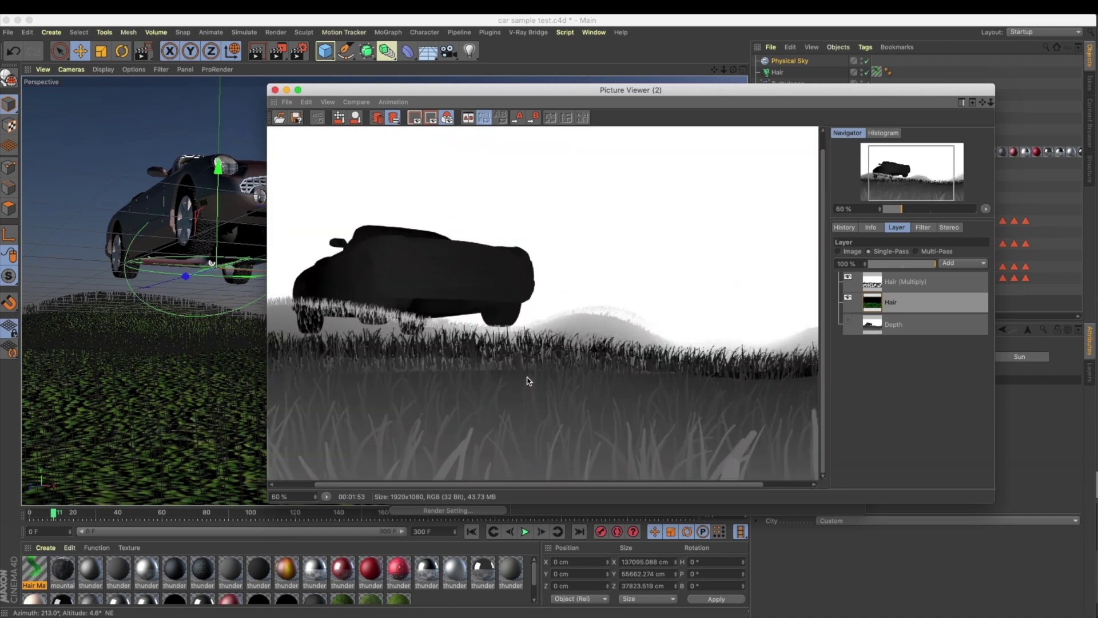
left_click(923, 309)
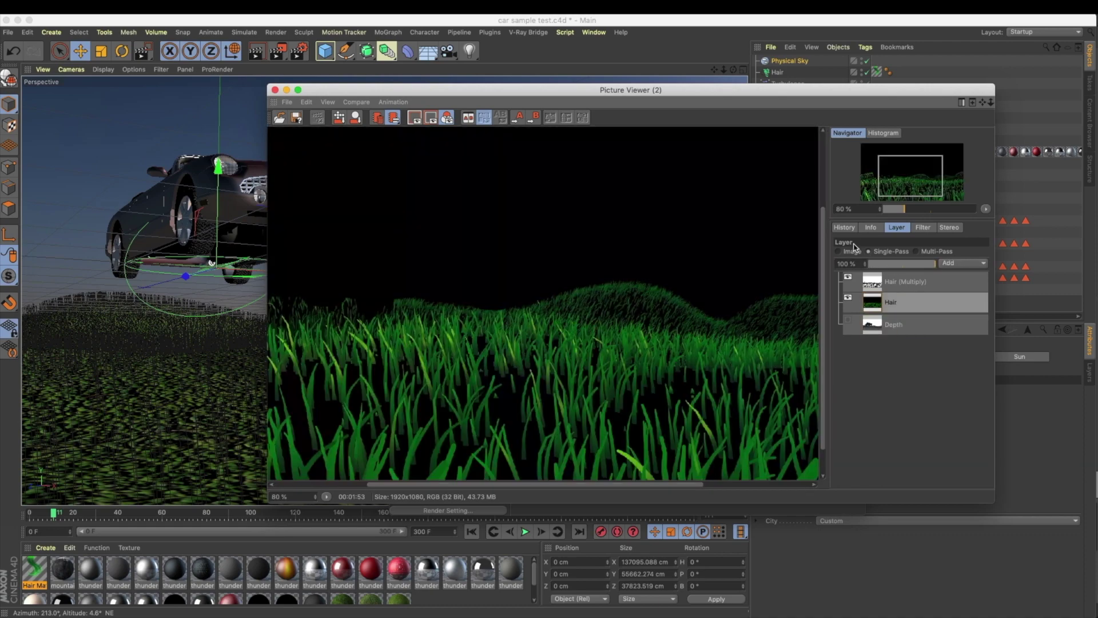
left_click(920, 286)
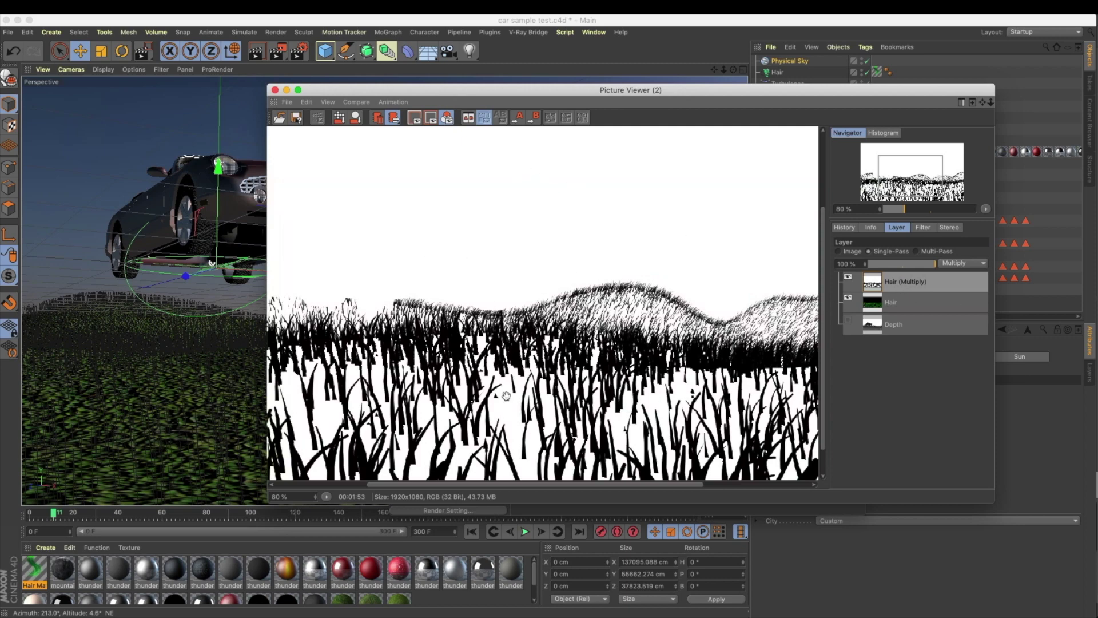
left_click(274, 90)
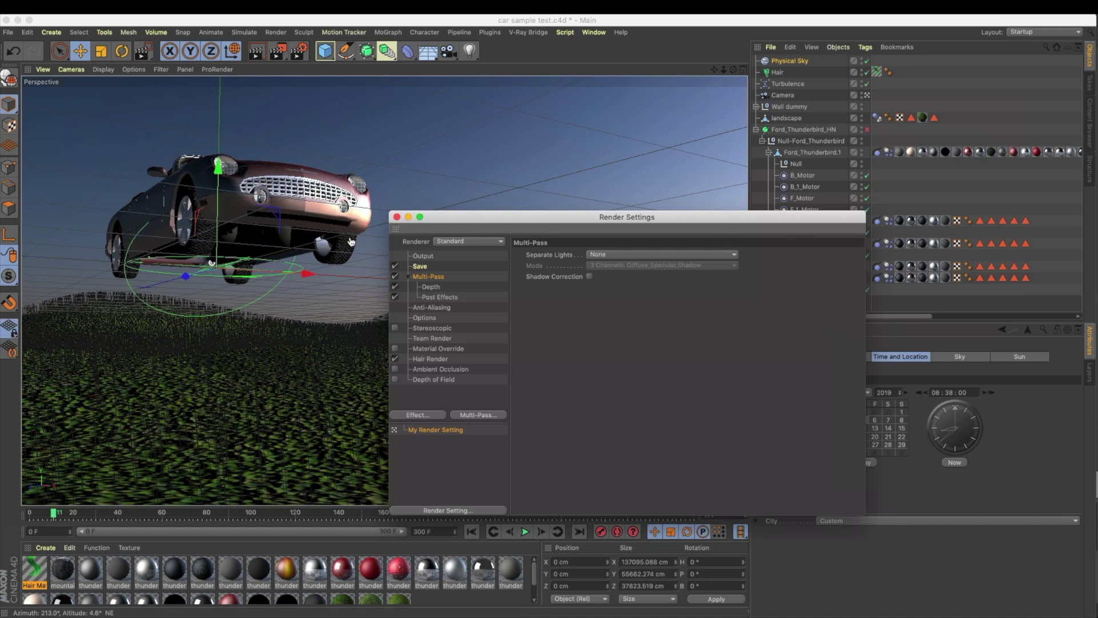
left_click(397, 217)
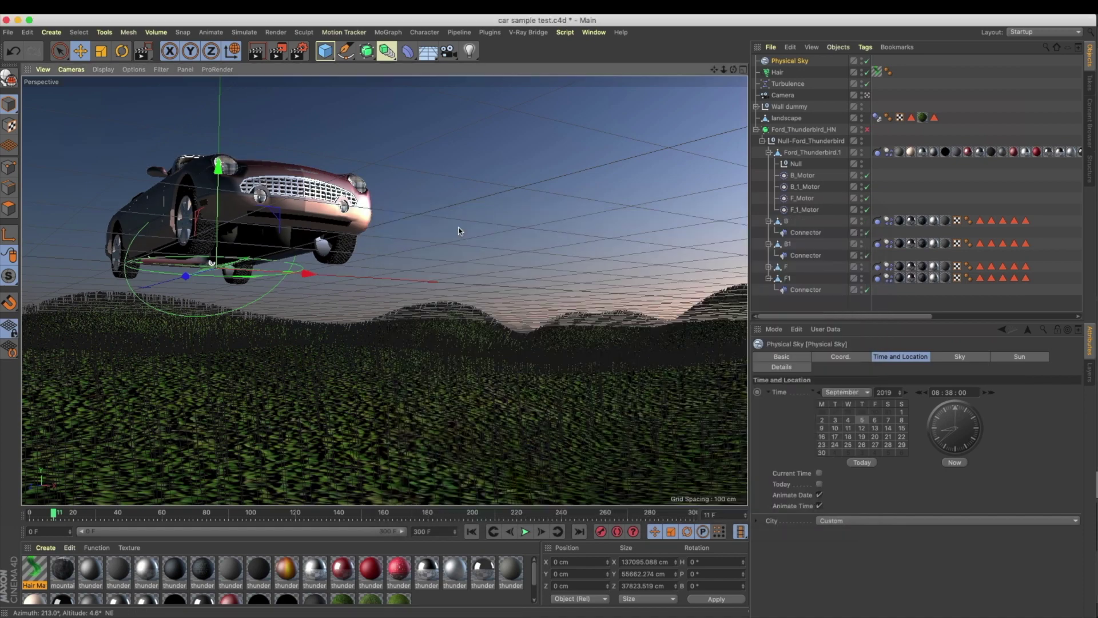
Step: Select the Physical Sky and show its Time and Location settings
left_click(908, 167)
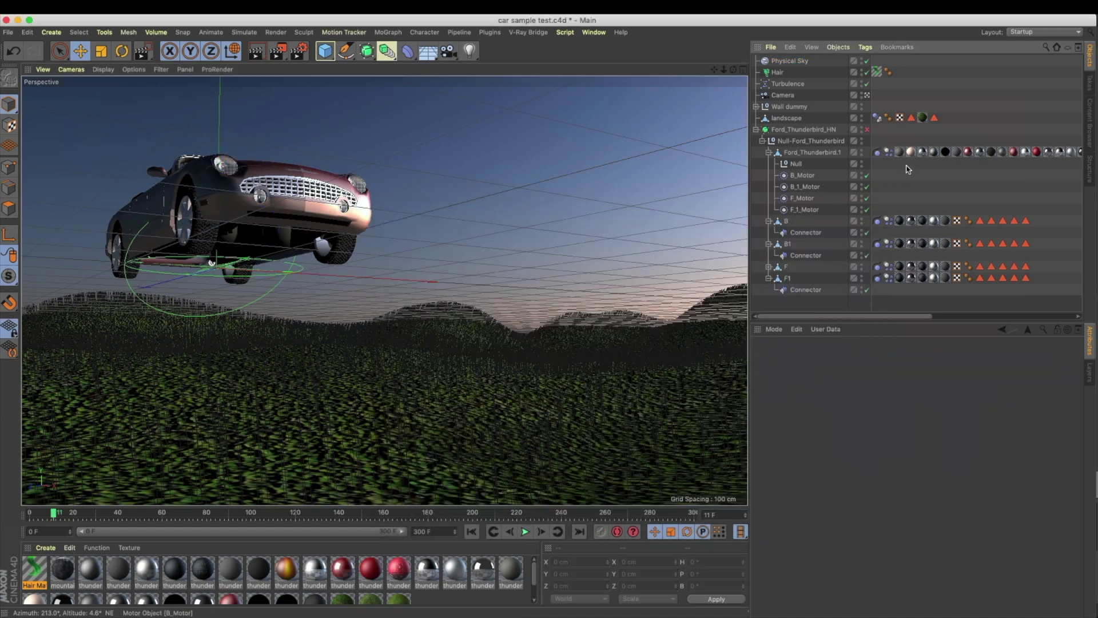
left_click(780, 74)
left_click(804, 62)
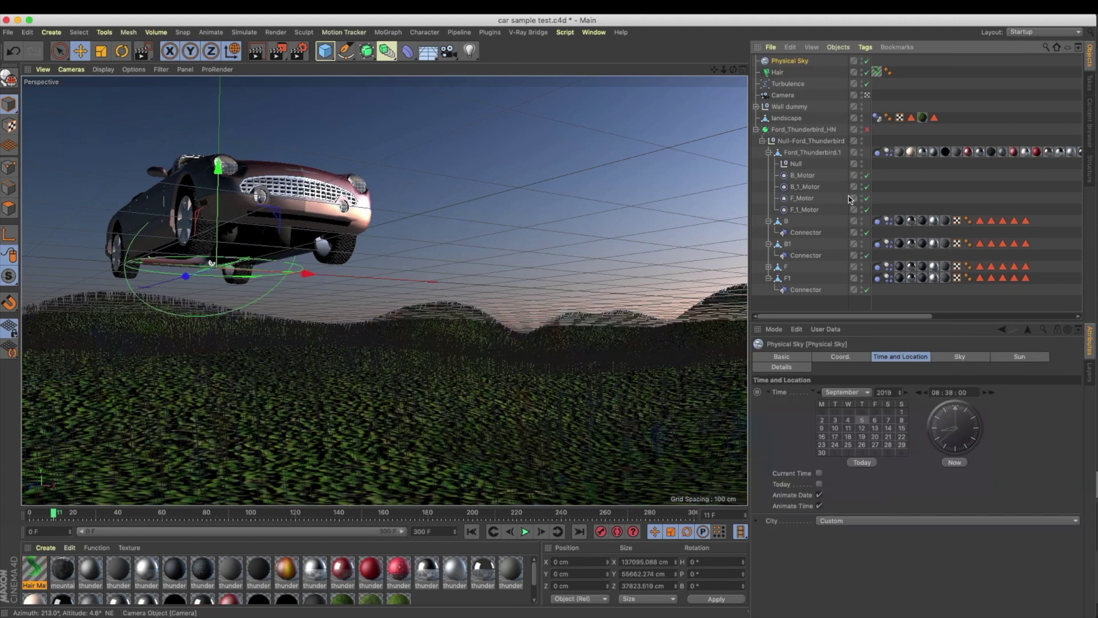
left_click_drag(278, 50, 333, 68)
left_click(333, 67)
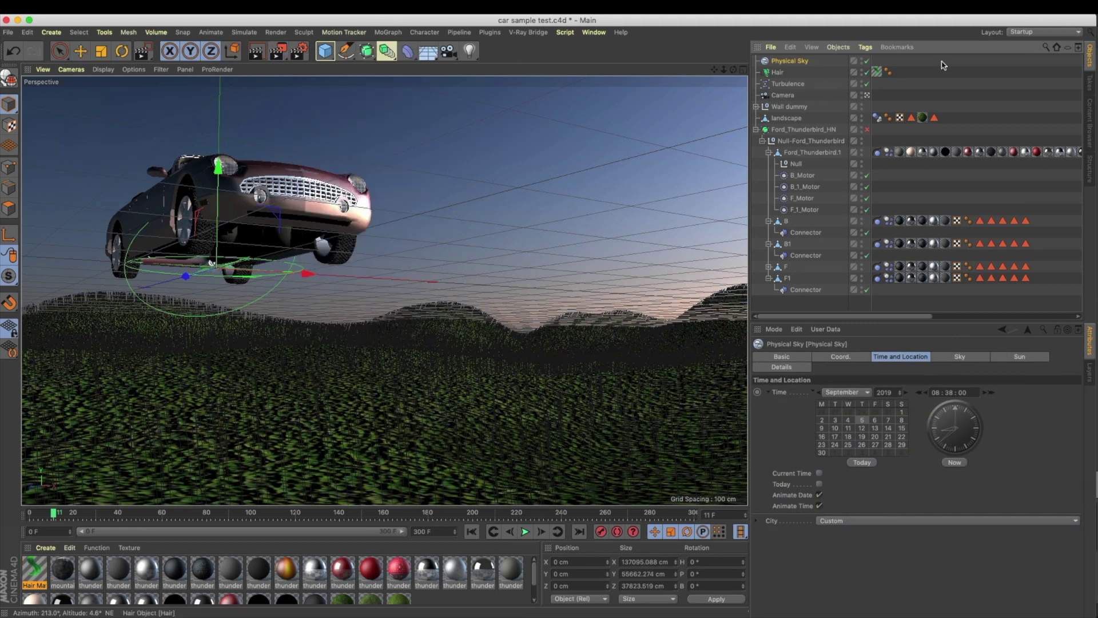
Step: Try a guide count of 200000 on the Hair object
left_click(938, 70)
left_click(779, 74)
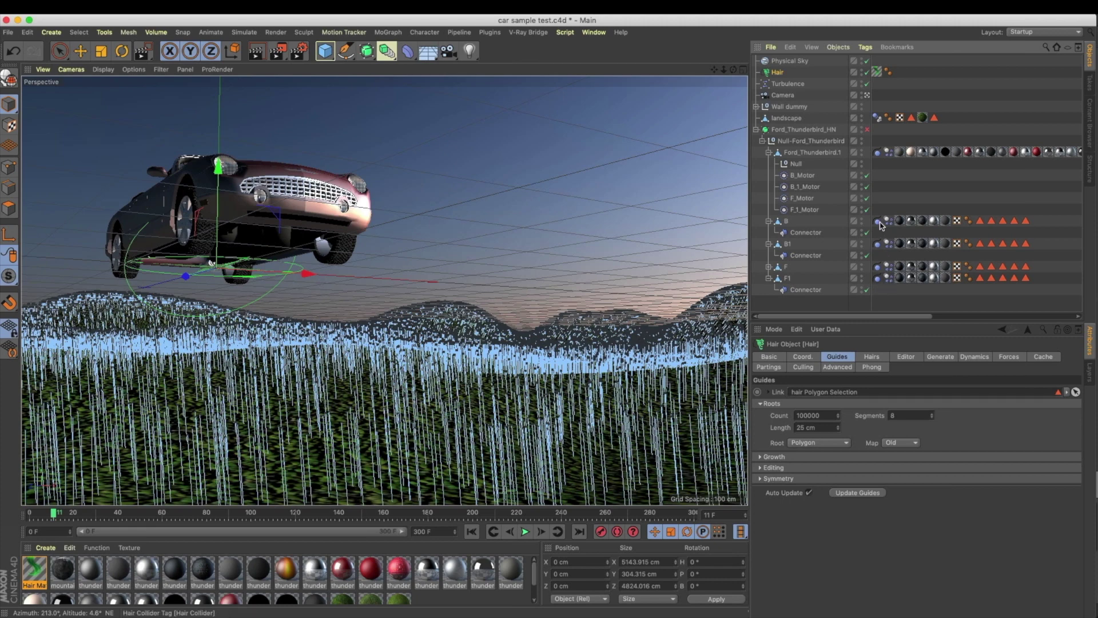
left_click_drag(883, 141, 874, 280)
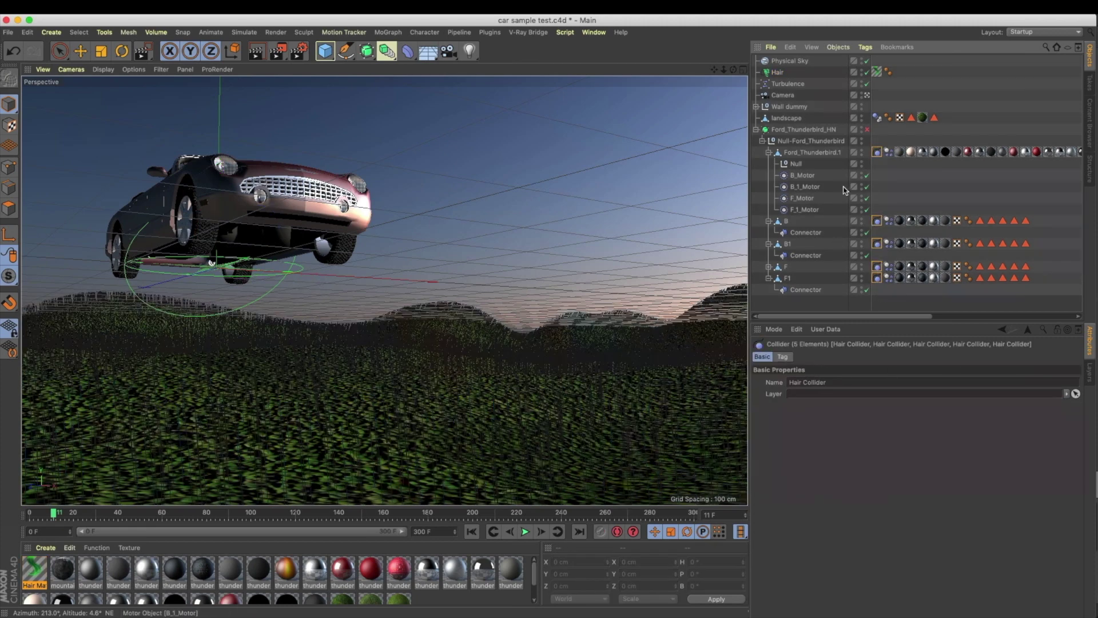
left_click(780, 75)
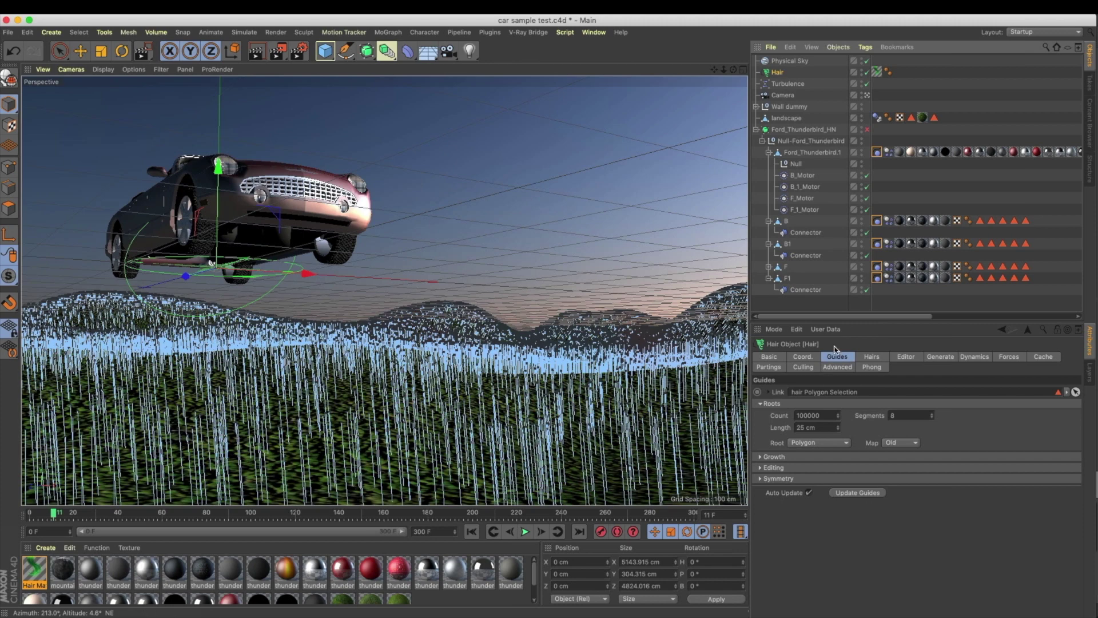
left_click_drag(826, 418, 704, 394)
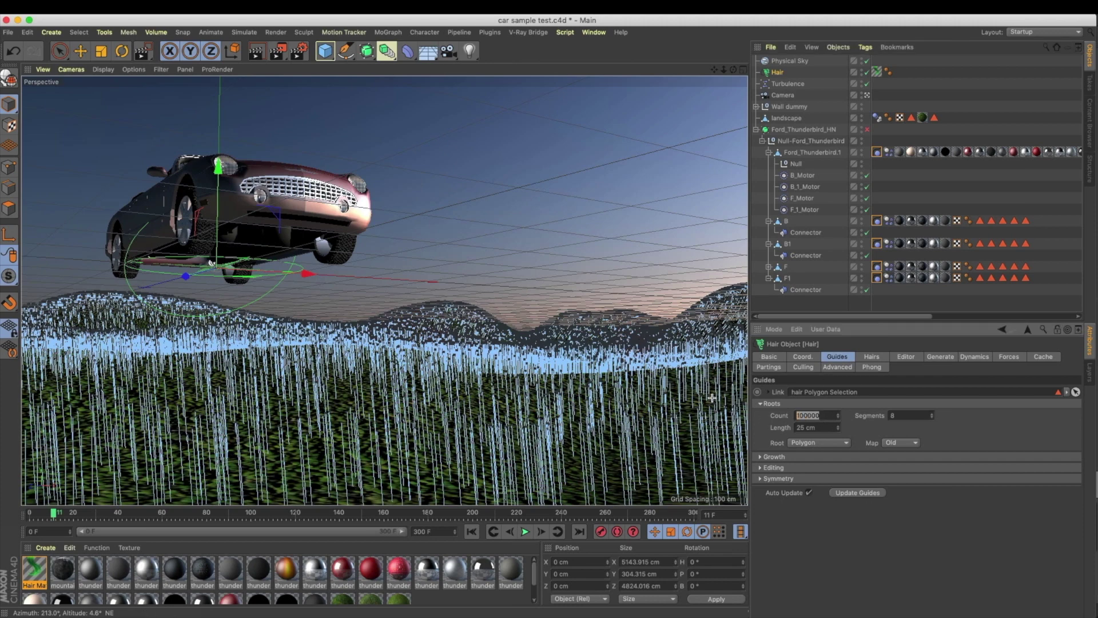
left_click_drag(800, 416, 774, 416)
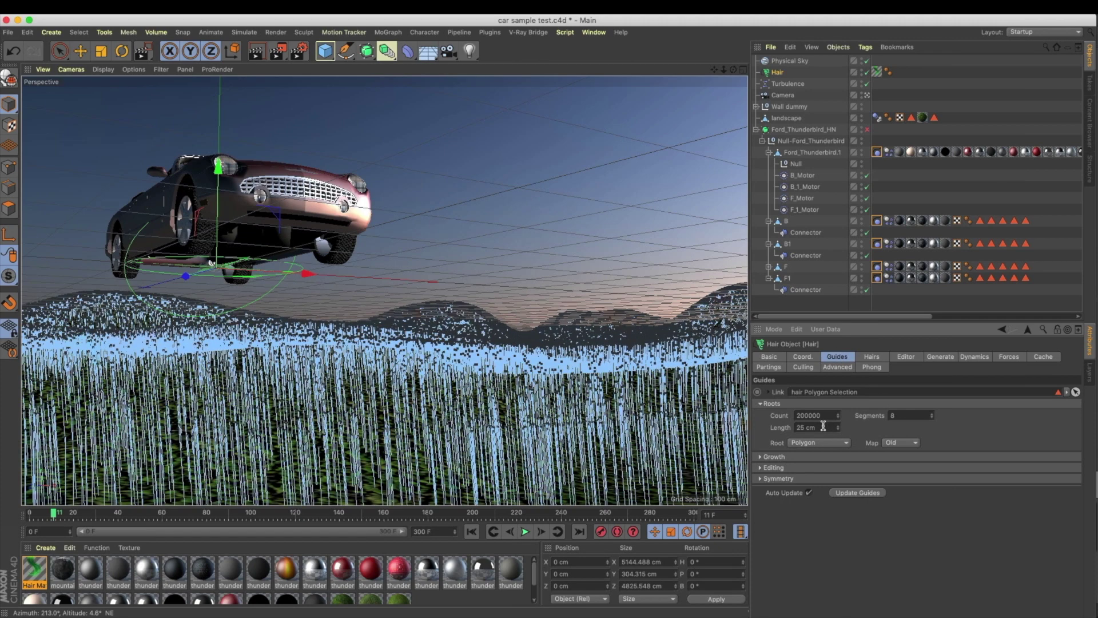
Step: Set the Hair object's guide count to 70000
left_click_drag(824, 415, 768, 415)
left_click(789, 417)
key("Return")
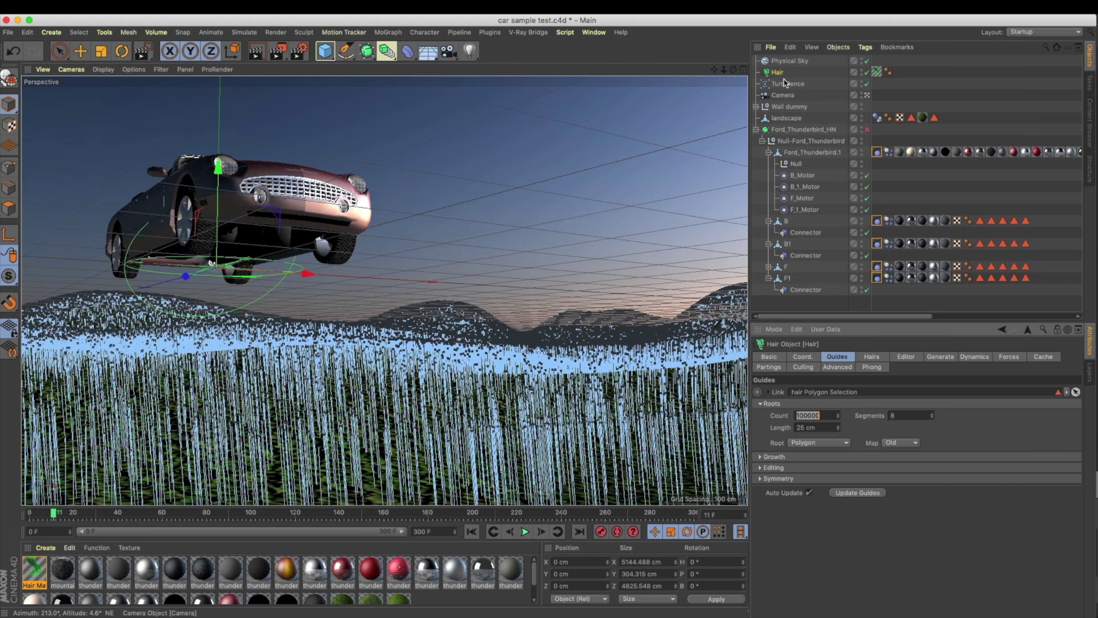
left_click_drag(830, 417, 785, 415)
type("7")
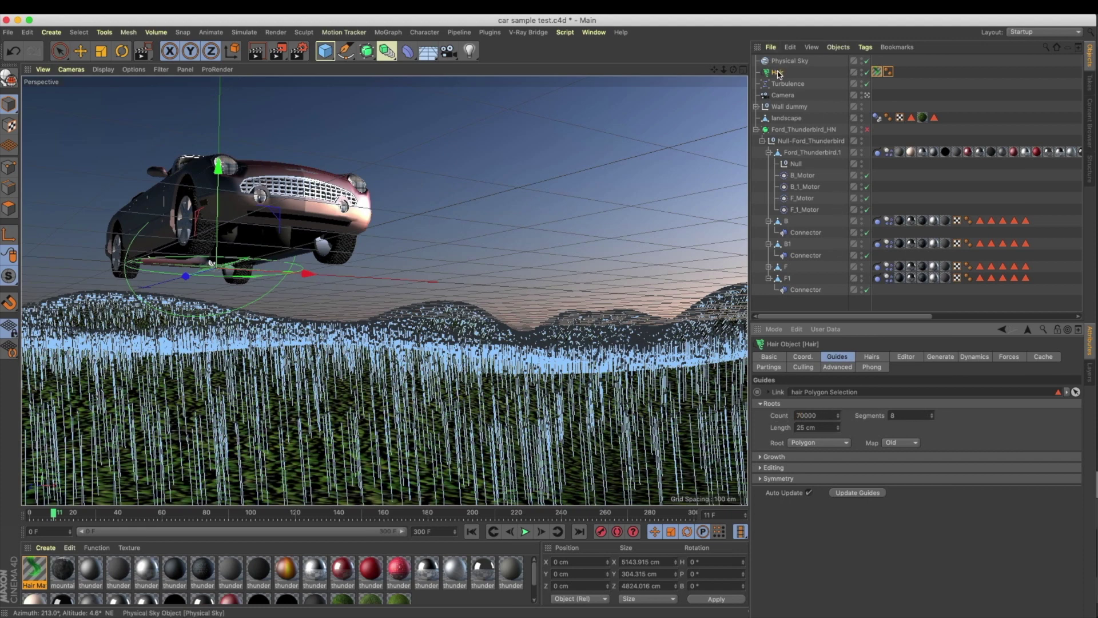
Step: Disable the Hair object and duplicate it directly below the original
left_click(868, 79)
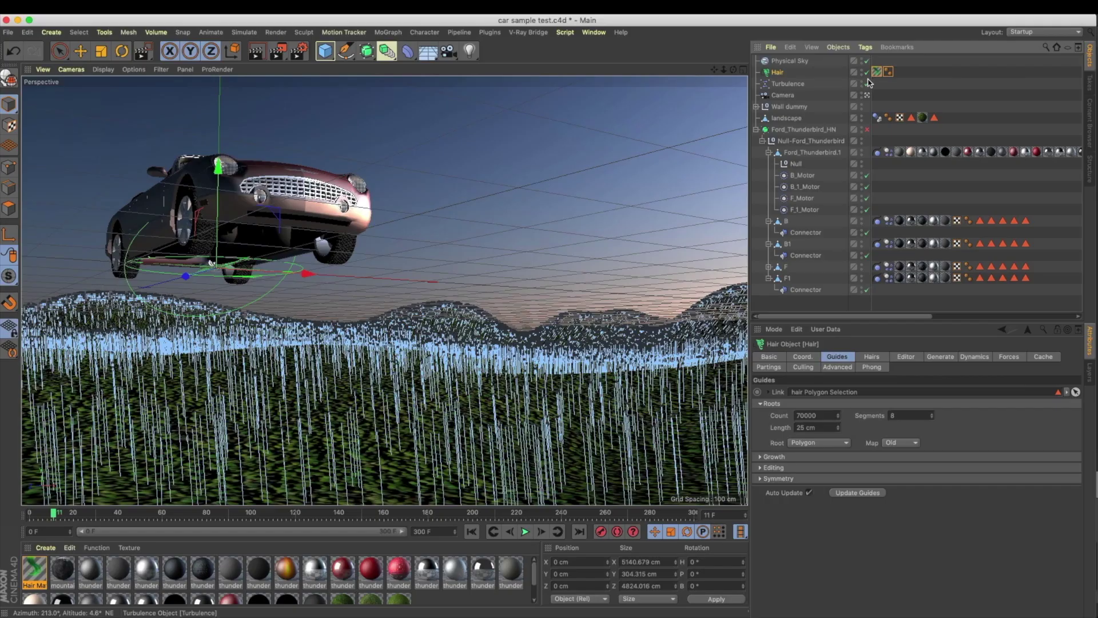
left_click(866, 72)
left_click_drag(781, 73, 784, 87, "ctrl")
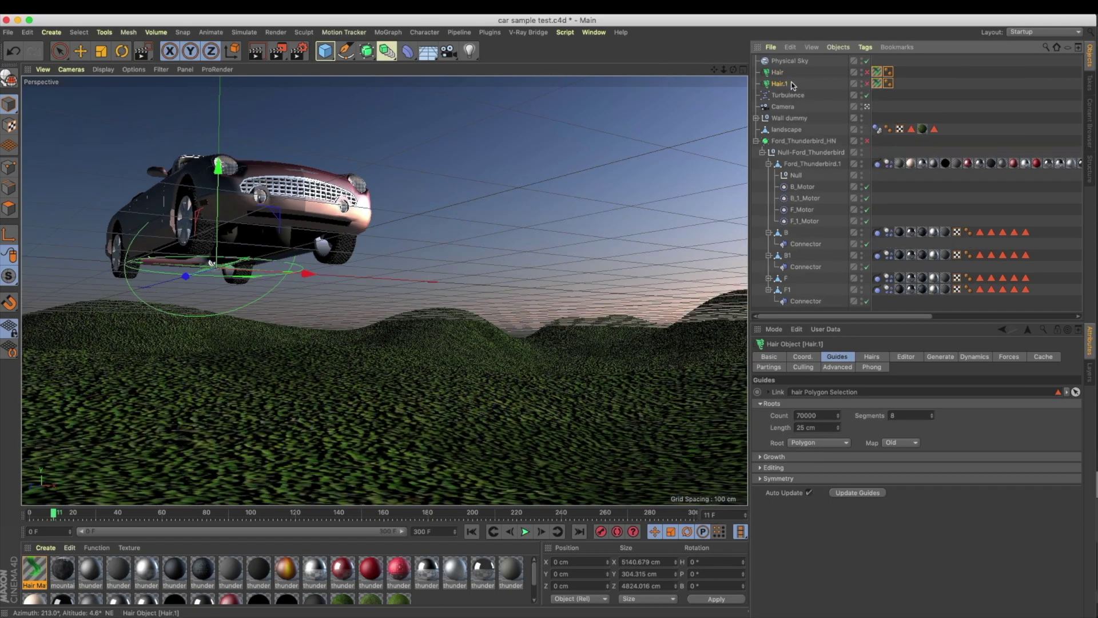
Step: Rename the original hair object "Hair thick" and its copy "Hair thin"
double_click(781, 73)
type("chick")
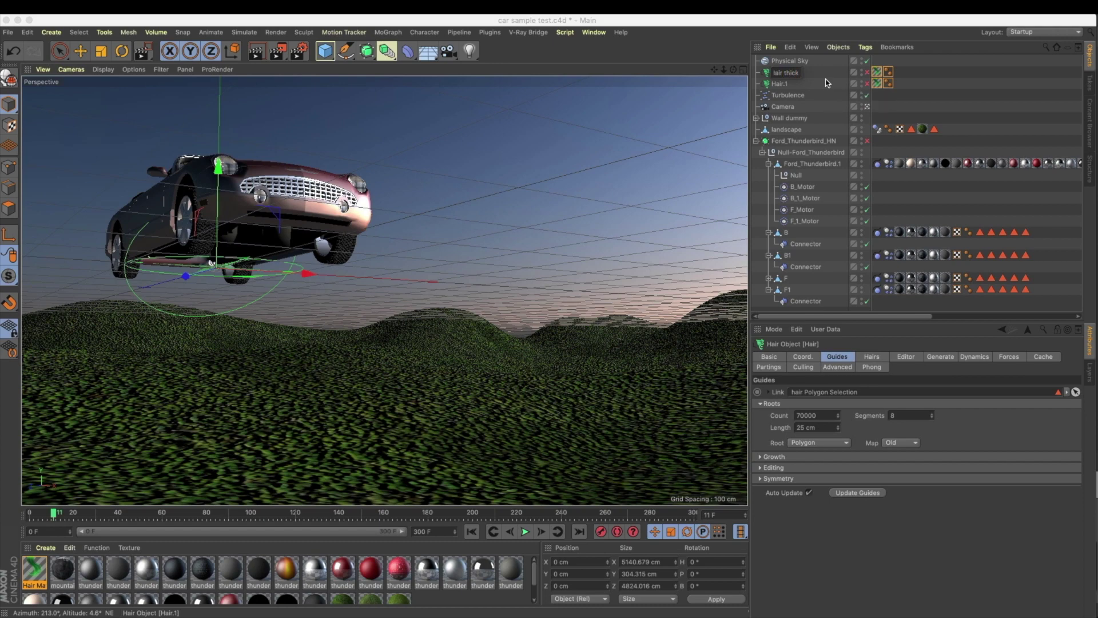
key("Return")
double_click(786, 84)
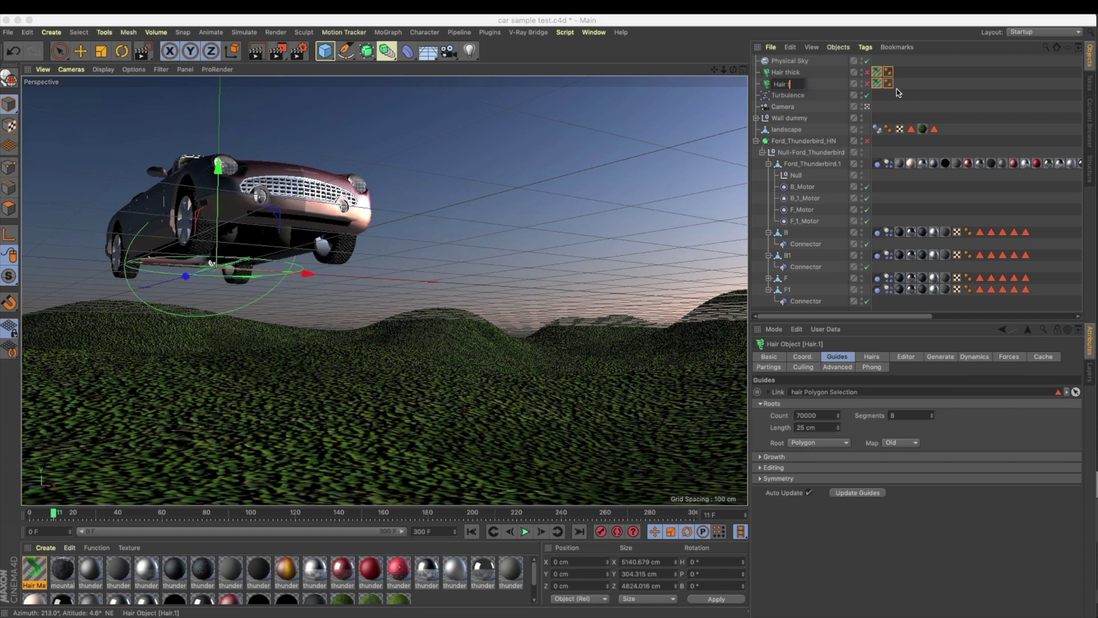
type("Hair thin")
key("Return")
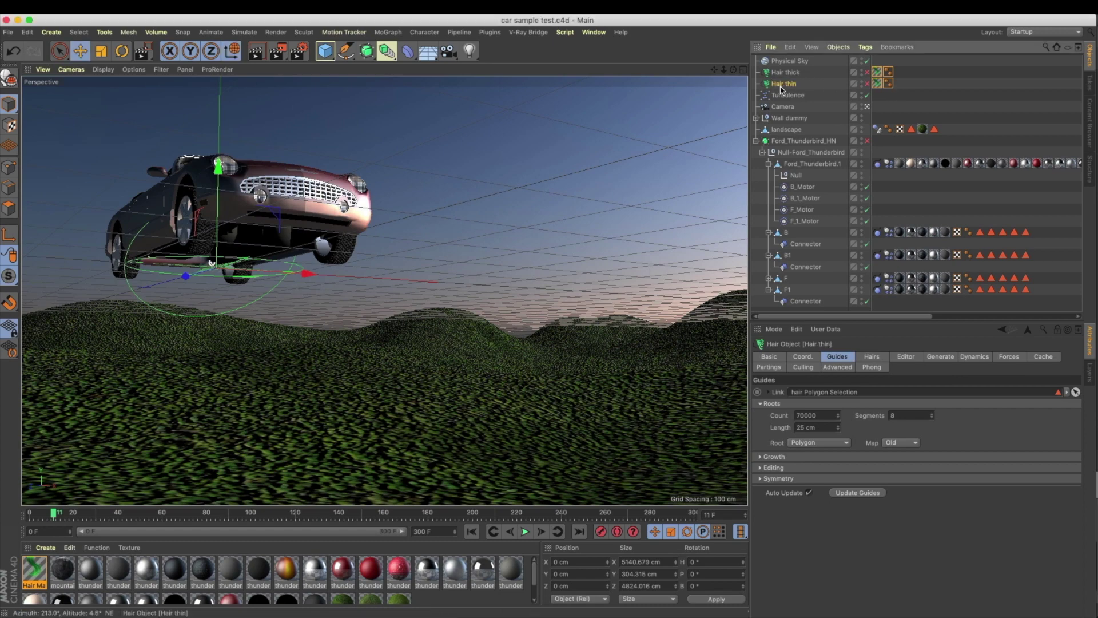
Step: Set the Hair thin guide count to 50000 and duplicate the hair material
double_click(817, 415)
type("500")
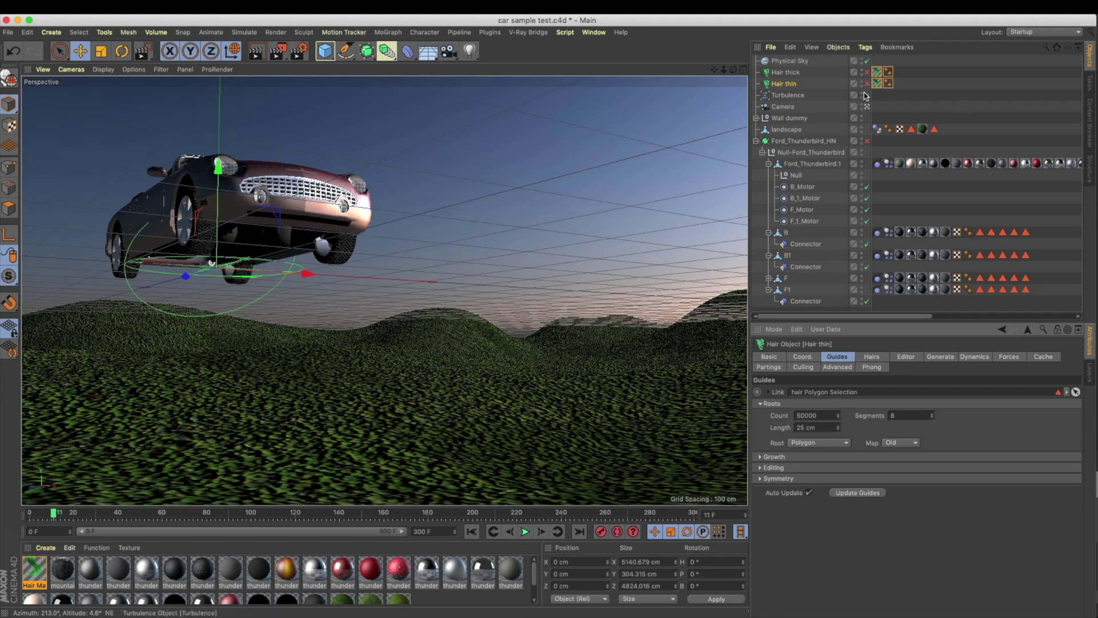
left_click_drag(38, 585, 59, 586, "ctrl")
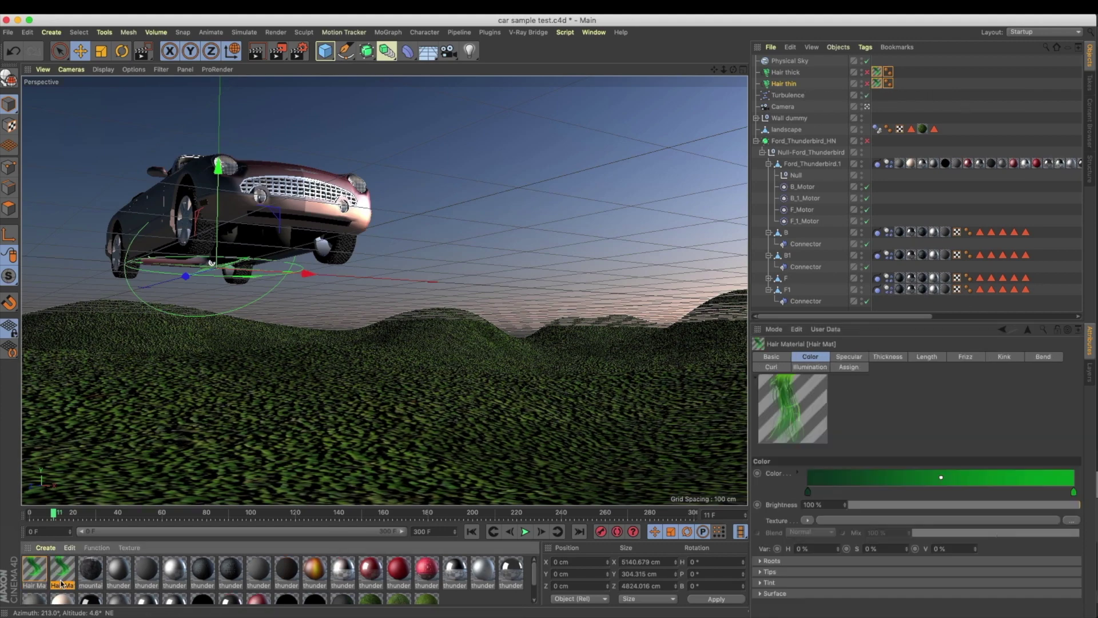
Step: Open the duplicated hair material and set the dark color gradient knot's saturation to 94%
double_click(61, 582)
left_click(199, 208)
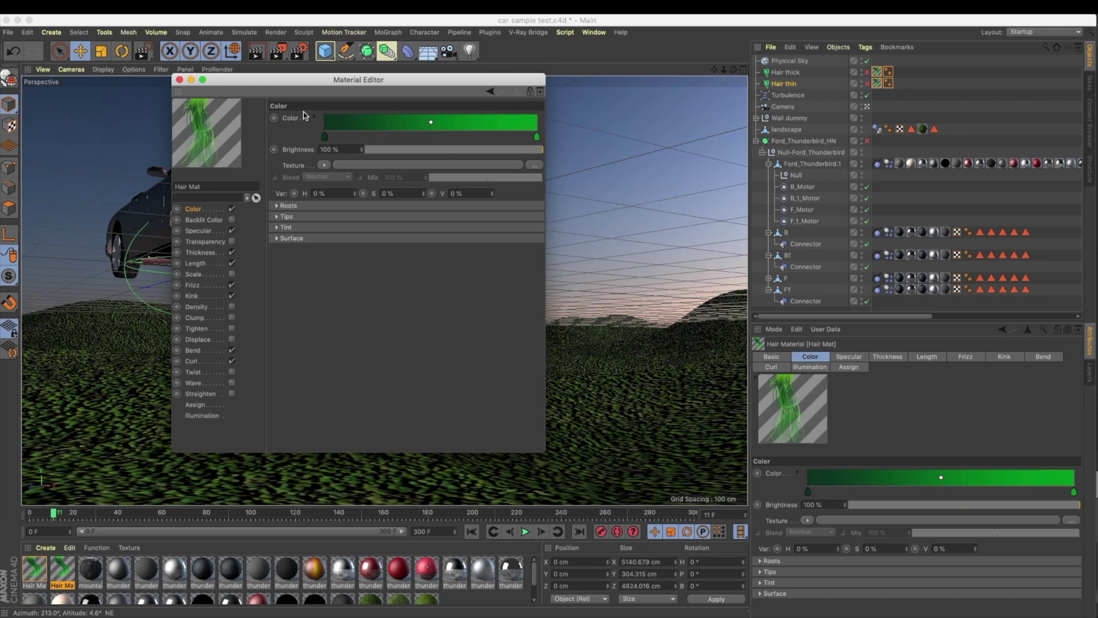
left_click_drag(320, 80, 677, 363)
double_click(681, 419)
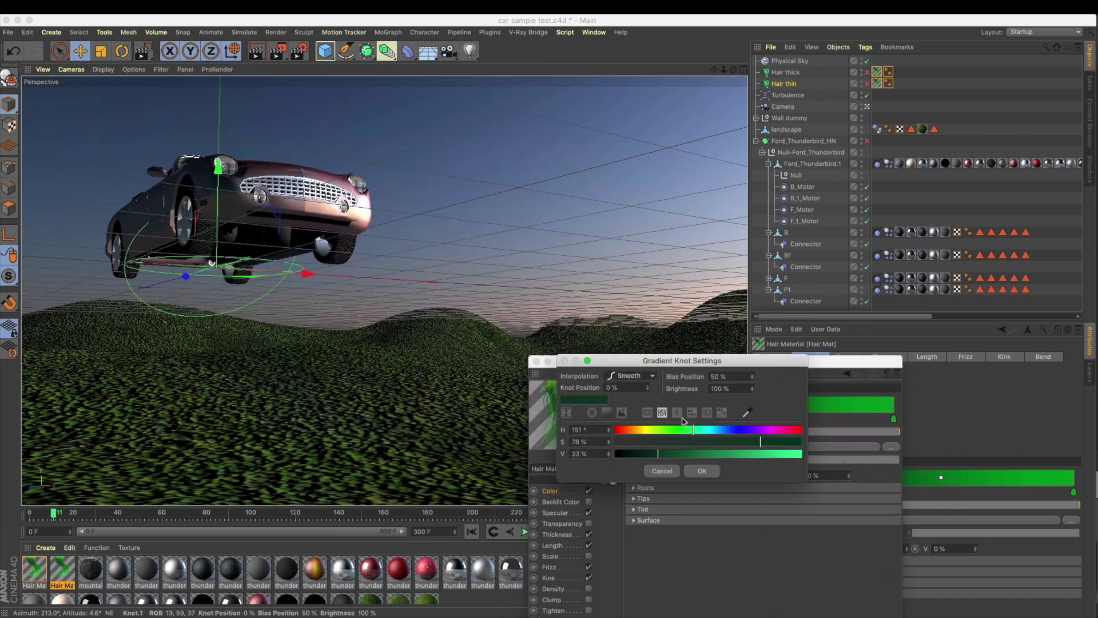
mouse_move(755, 449)
left_mouse_down()
mouse_move(745, 447)
mouse_move(790, 443)
left_mouse_up()
left_click(702, 471)
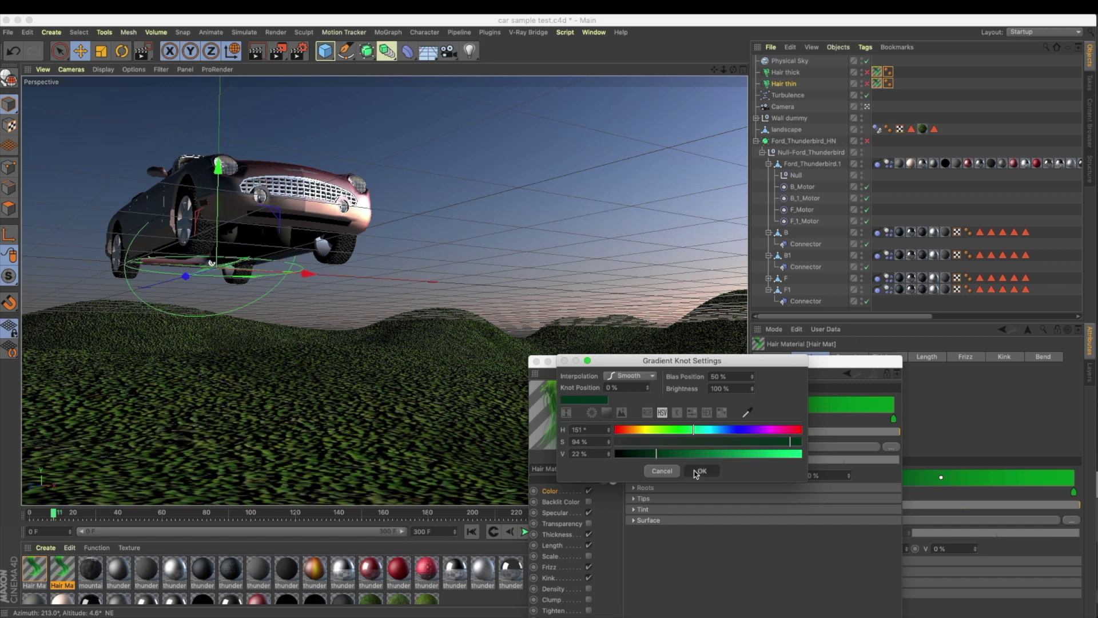
Step: Set the bright end knot of the hair color gradient to H 114°, S 100%, V 61%
double_click(895, 418)
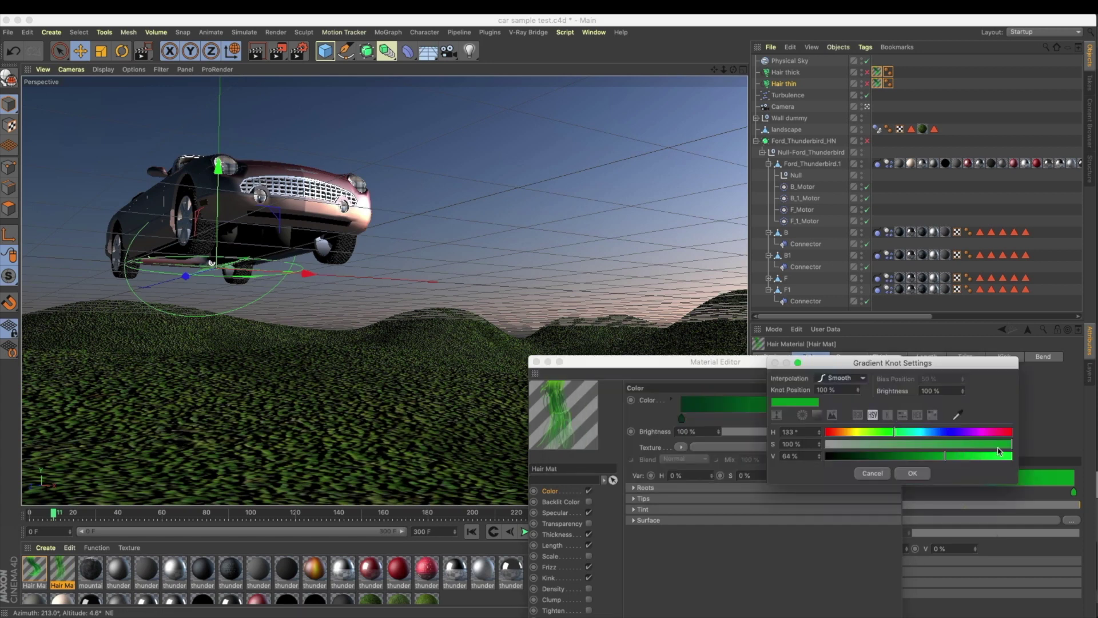
left_click(890, 435)
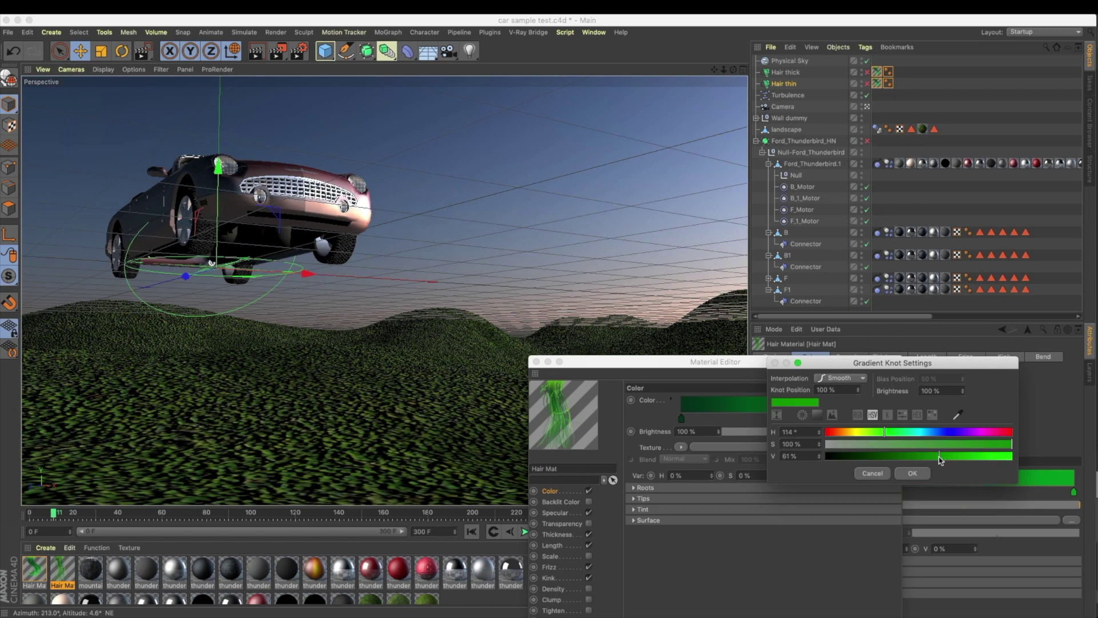
left_click(913, 473)
Step: Set the duplicated material's primary specular color to H 113°, S 89%, V 88%
left_click_drag(642, 361, 496, 219)
left_click(410, 370)
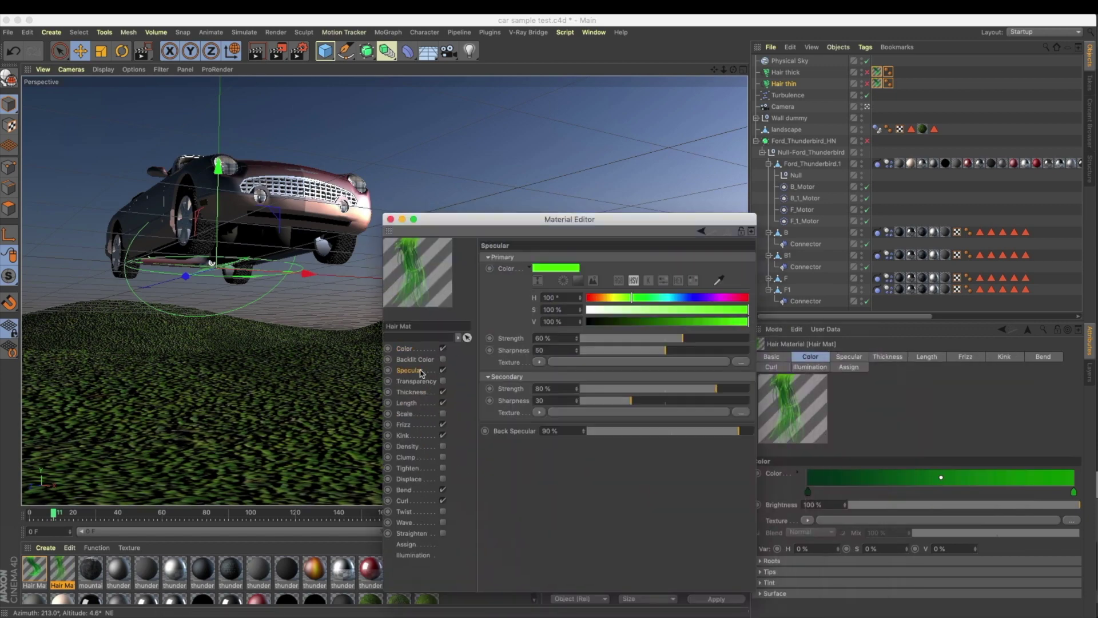
left_click(638, 298)
left_click(730, 318)
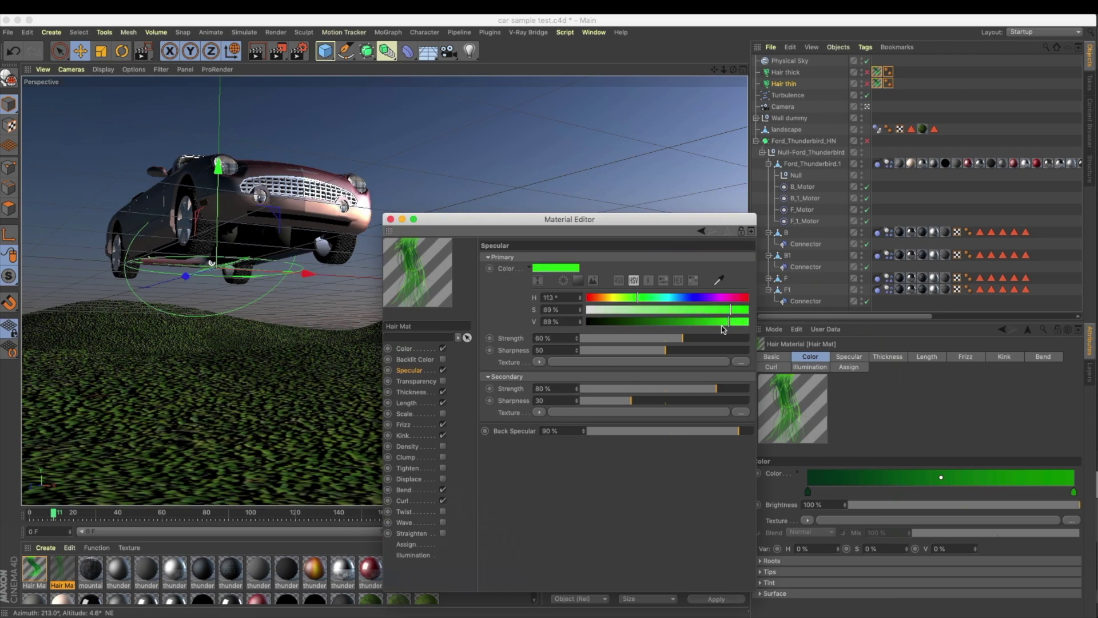
Step: Set the duplicated material's thickness to 1 cm at the root and 0.3 cm at the tip, with 0.7 cm variation
left_click(412, 392)
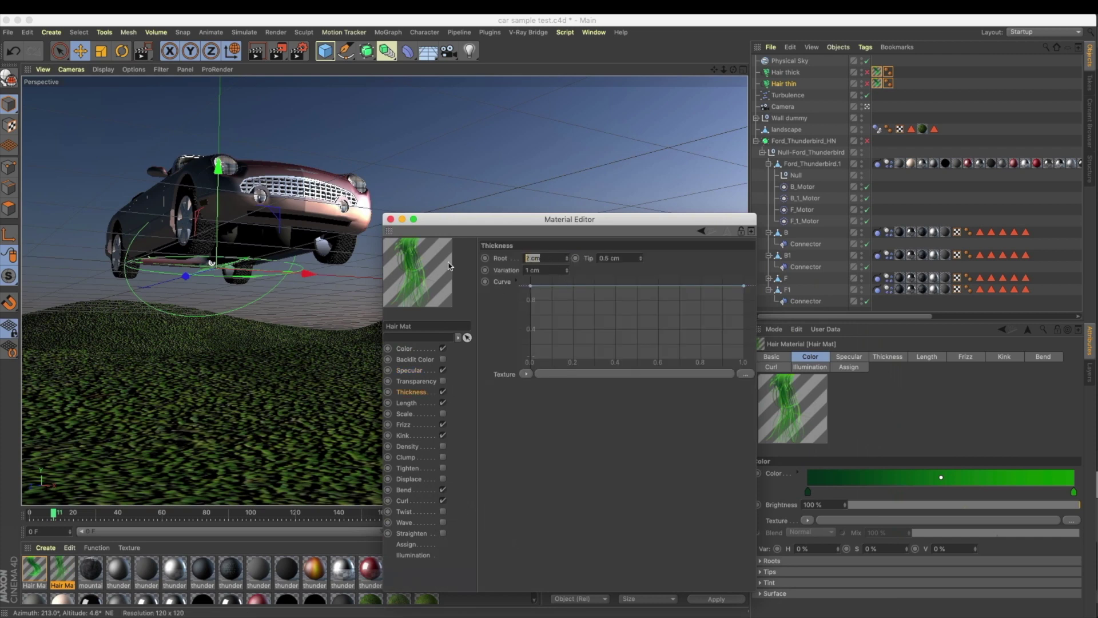
type("1")
key("Tab")
type("0.3")
key("Tab")
type("0")
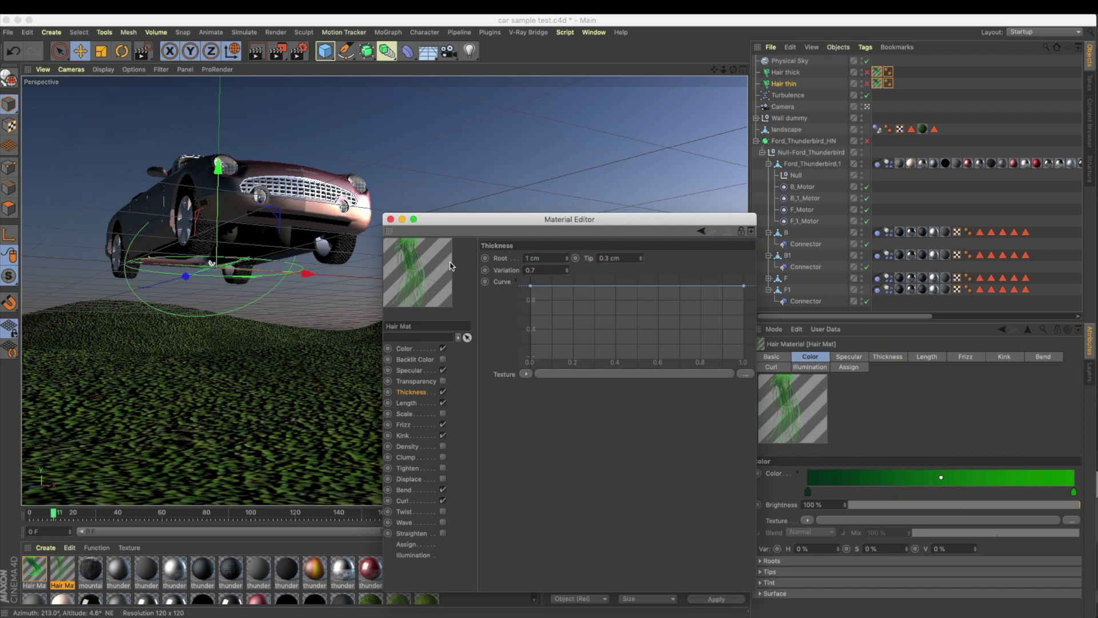
Step: Set the duplicated material's hair length variation to 50%
left_click(423, 403)
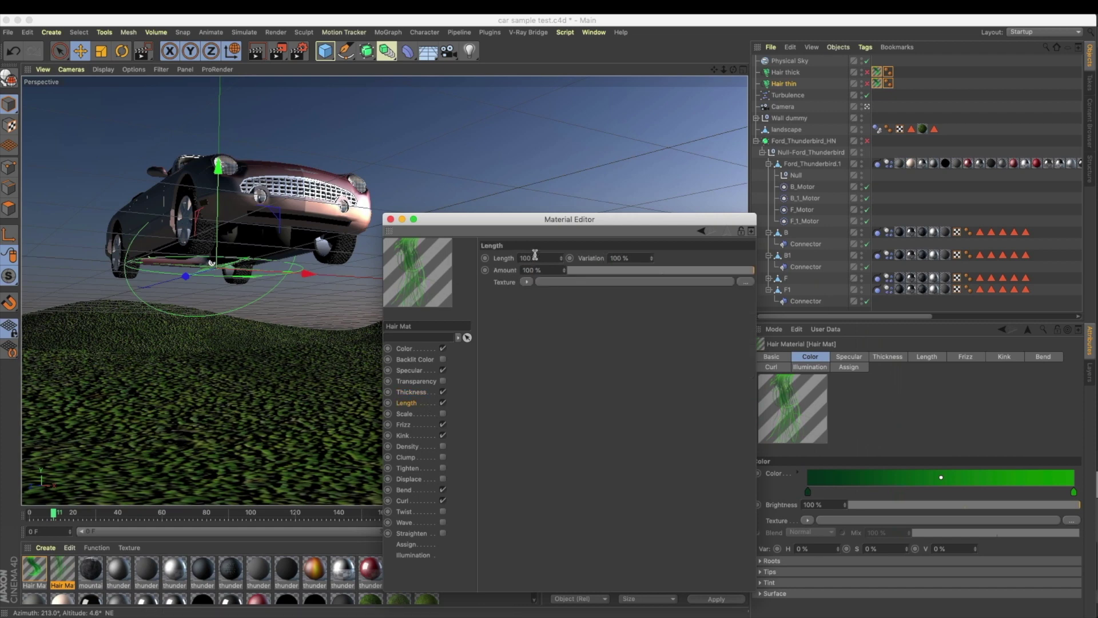
double_click(618, 258)
type("50")
key("Return")
Step: Set the guide length of the Hair thick object to 17 cm
left_click(787, 72)
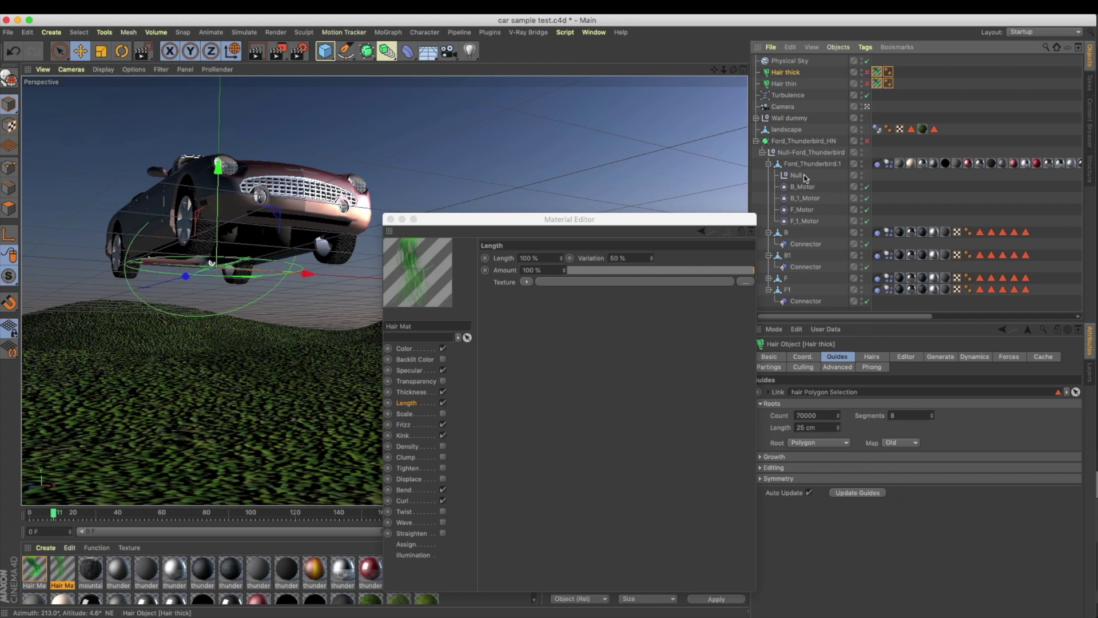
double_click(813, 428)
type("17")
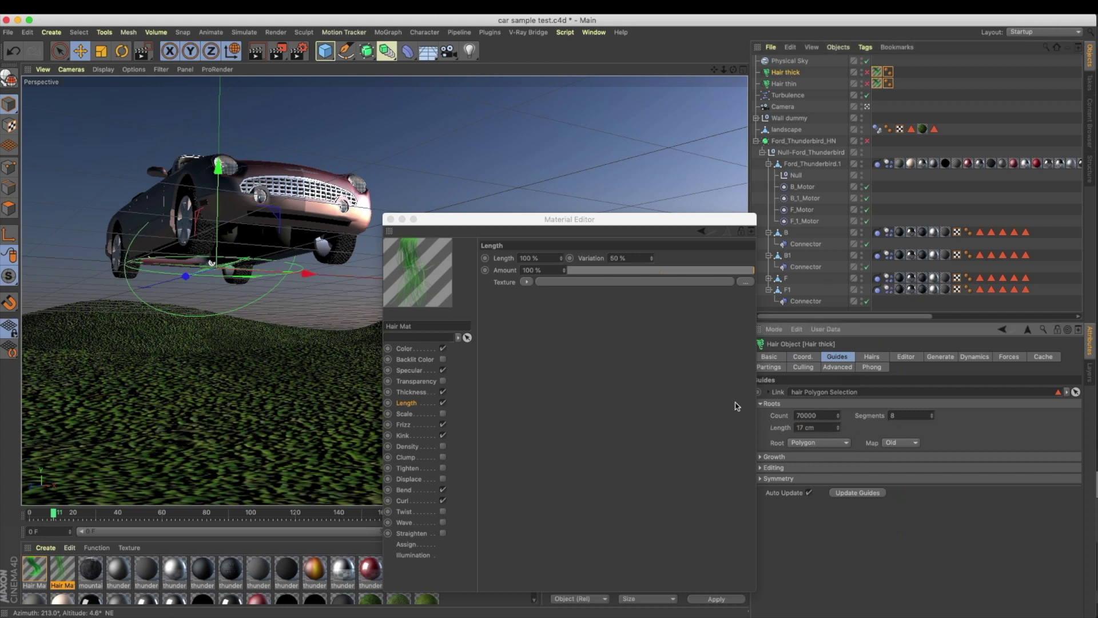
Step: Set the duplicated hair material's frizz to 30% with 20% variation
left_click(403, 425)
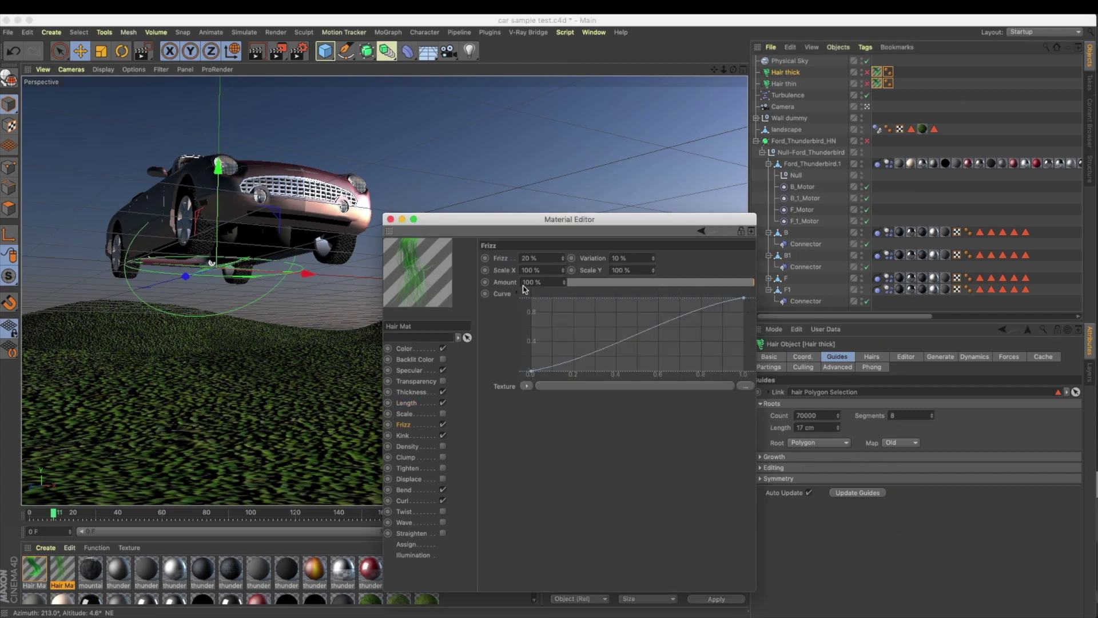
type("15")
key("Return")
left_click_drag(541, 259, 476, 259)
type("30")
key("Return")
left_click_drag(624, 258, 552, 259)
type("20")
key("Return")
Step: Set the duplicated material's curl variation to 20, close the Material Editor and save the scene
left_click(430, 501)
left_click_drag(534, 257, 458, 261)
key("Tab")
type("20")
key("Return")
left_click(391, 219)
left_click(939, 197)
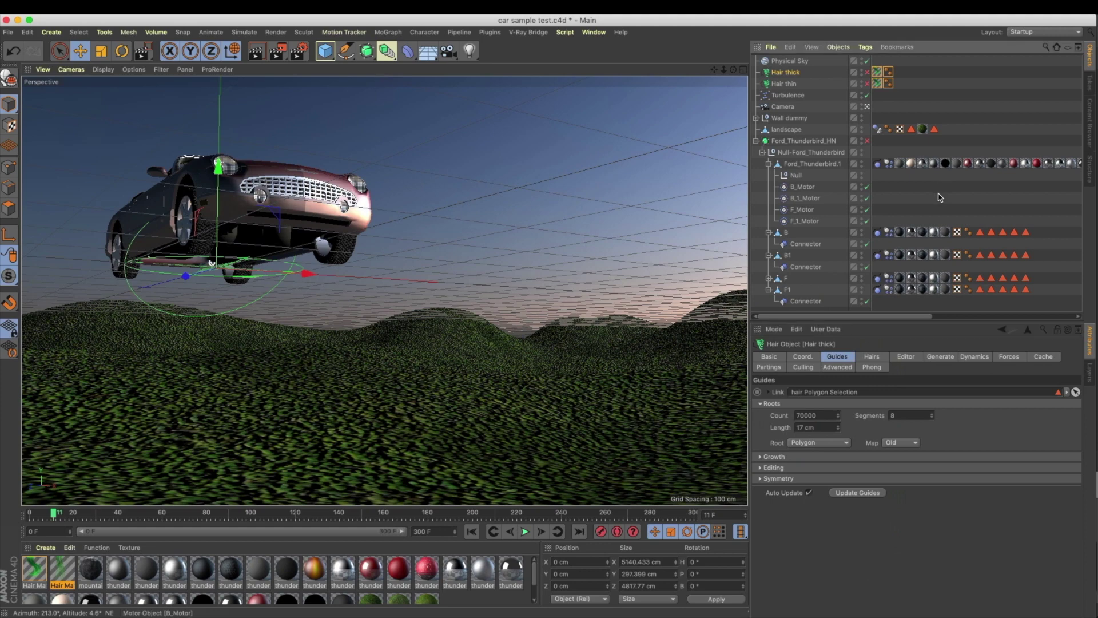
key("super+s")
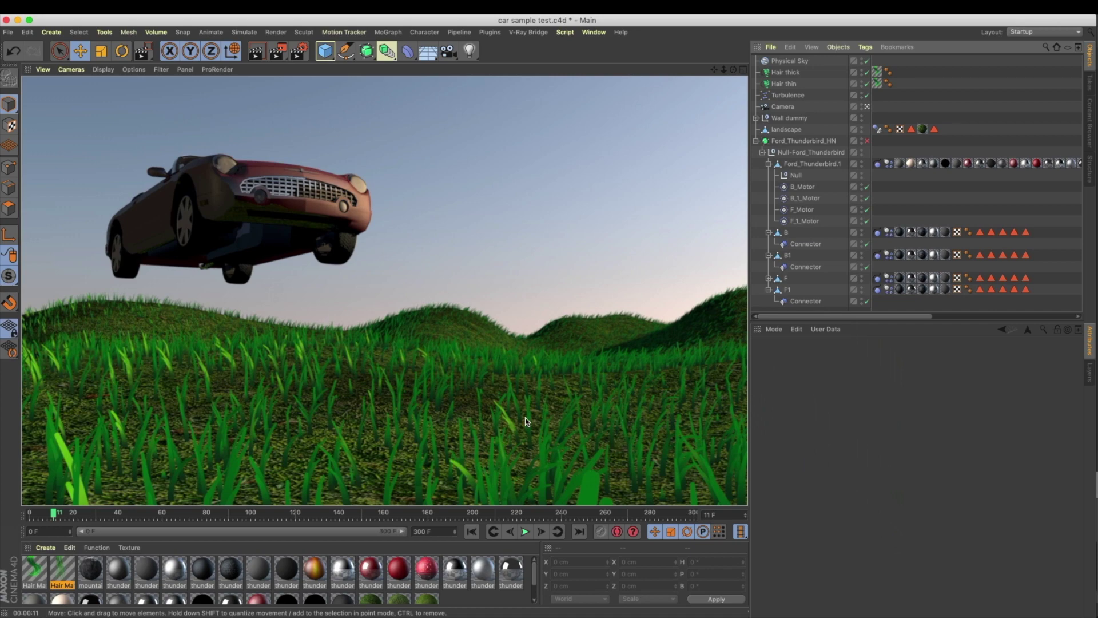
Step: Set the guide count to 80000 for Hair thick and 60000 for Hair thin
left_click(955, 135)
left_click(788, 72)
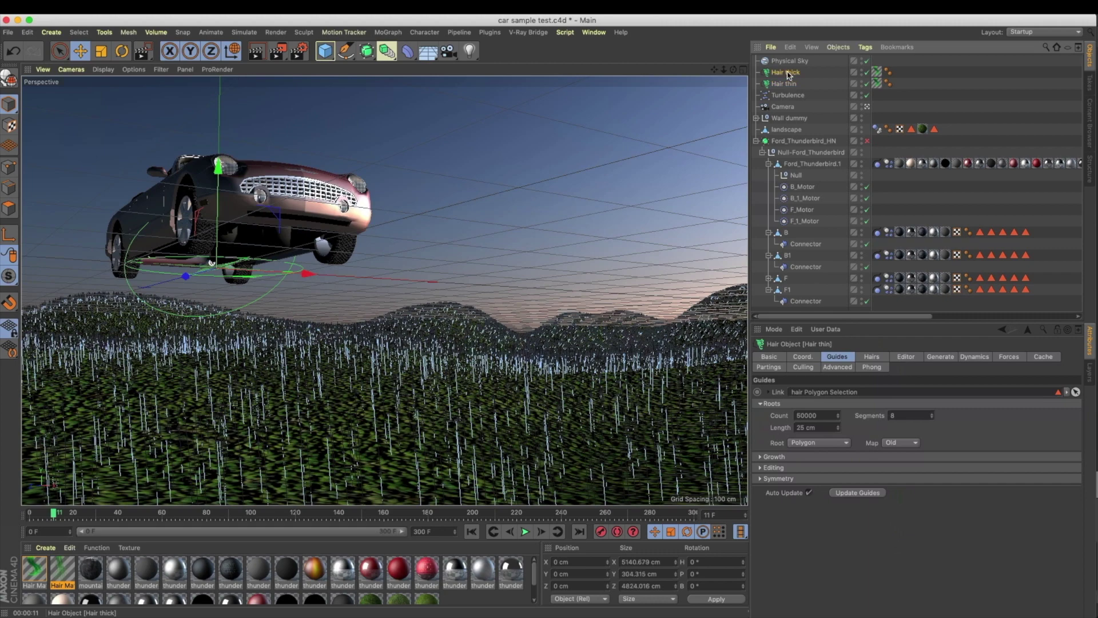
left_click(824, 416)
type("8")
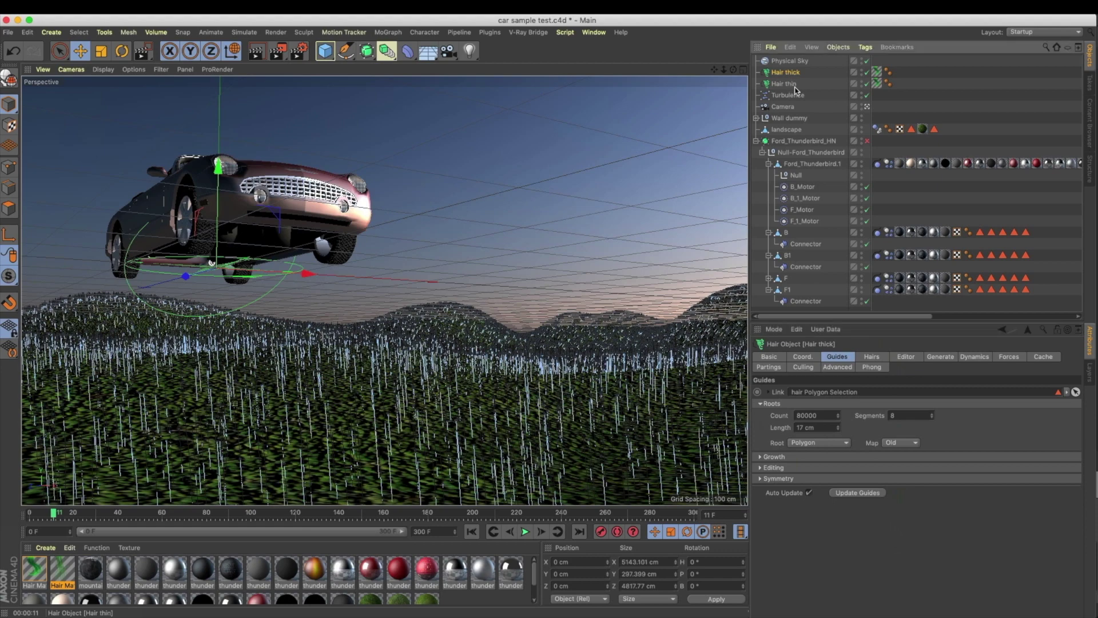
left_click(787, 84)
double_click(826, 415)
type("60")
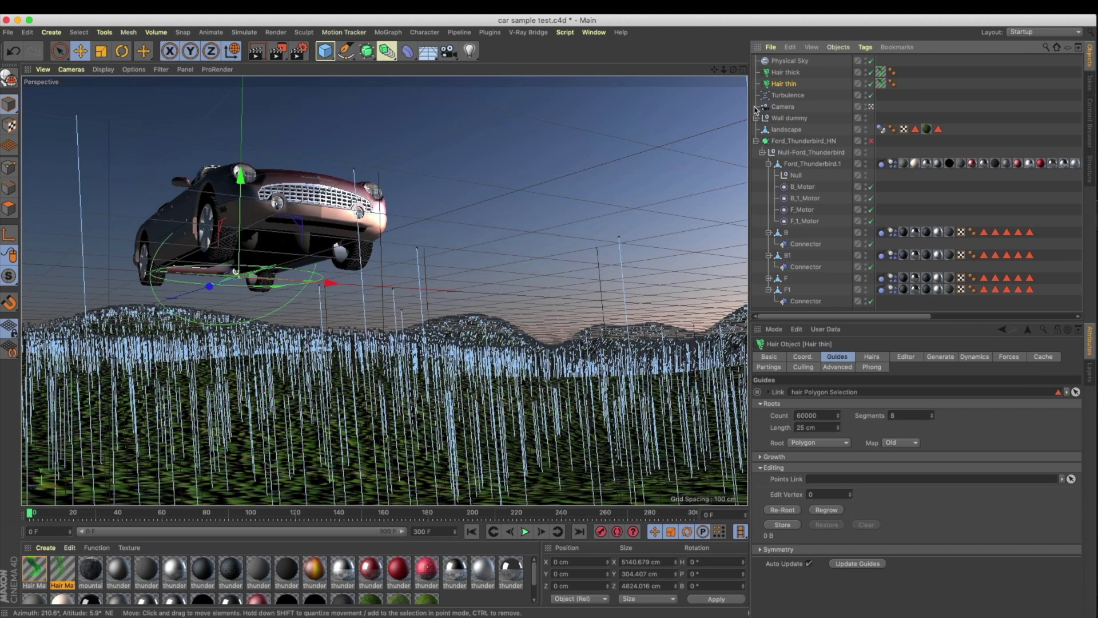
Step: Set the guide length of the Hair thin object to 17 cm
left_click(789, 73)
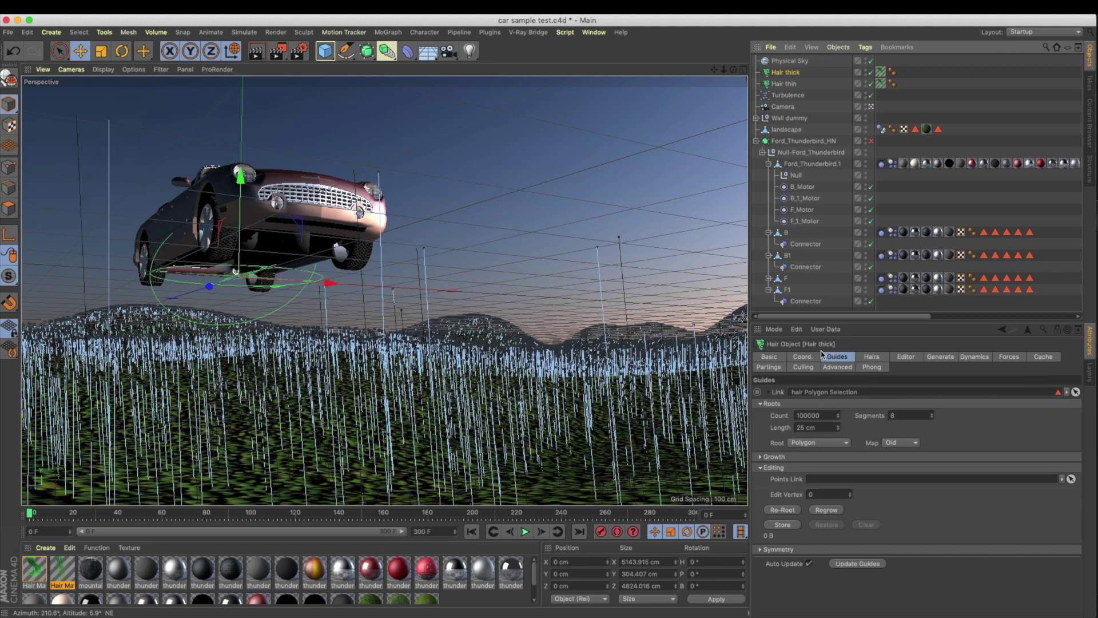
left_click(784, 83)
left_click(820, 412)
key("BackSpace")
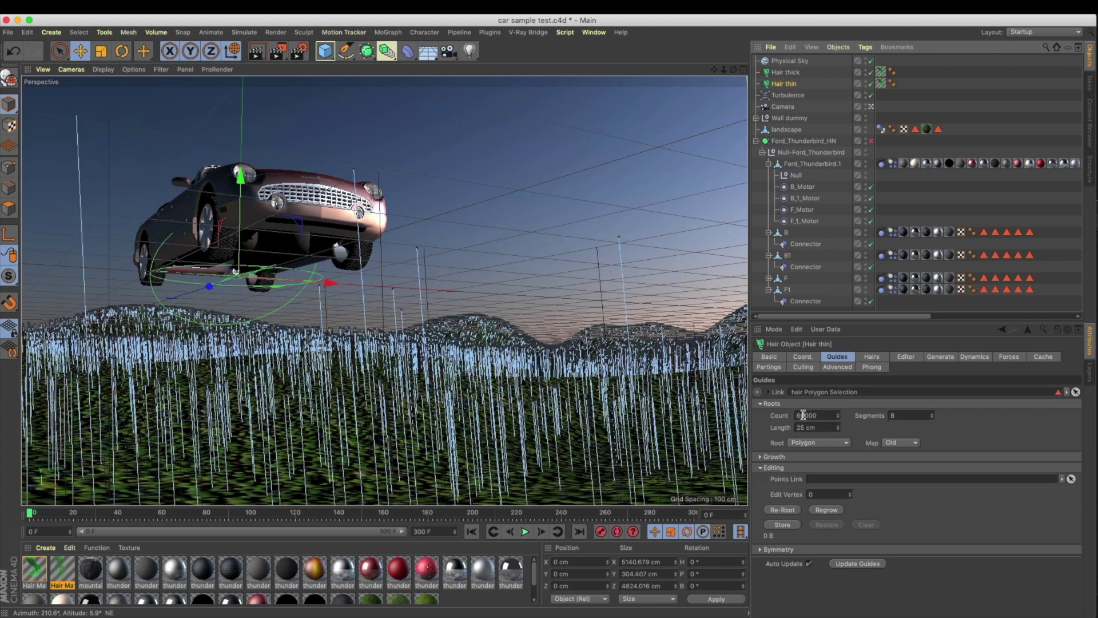
key("Tab")
type("17")
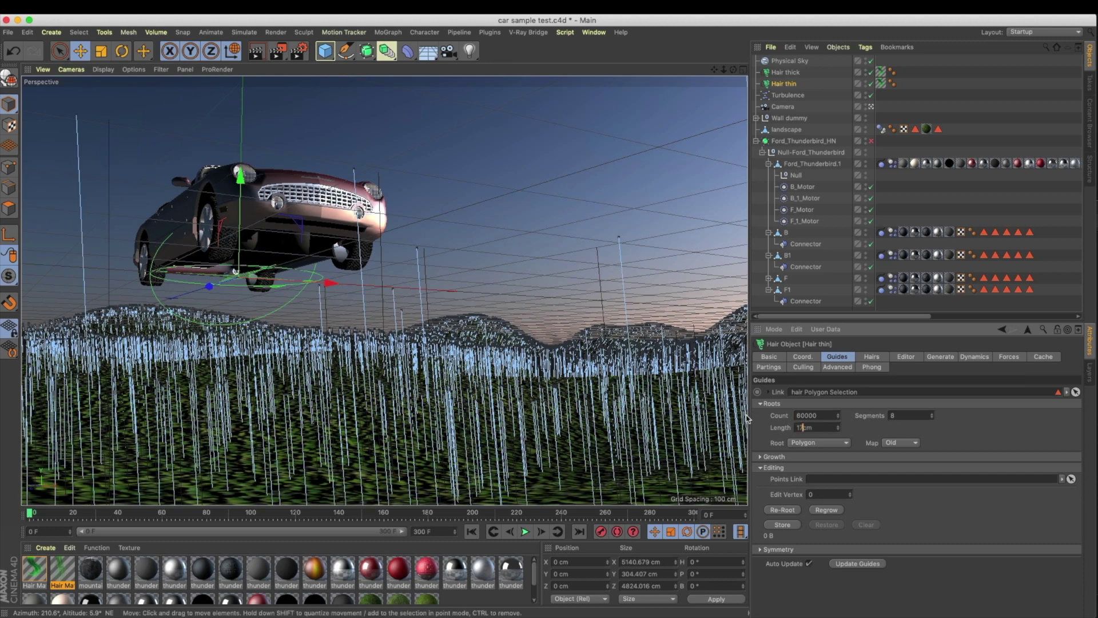
Step: Set the guide count of the Hair thin object to 70000 and keep that object selected
key("shift+Tab")
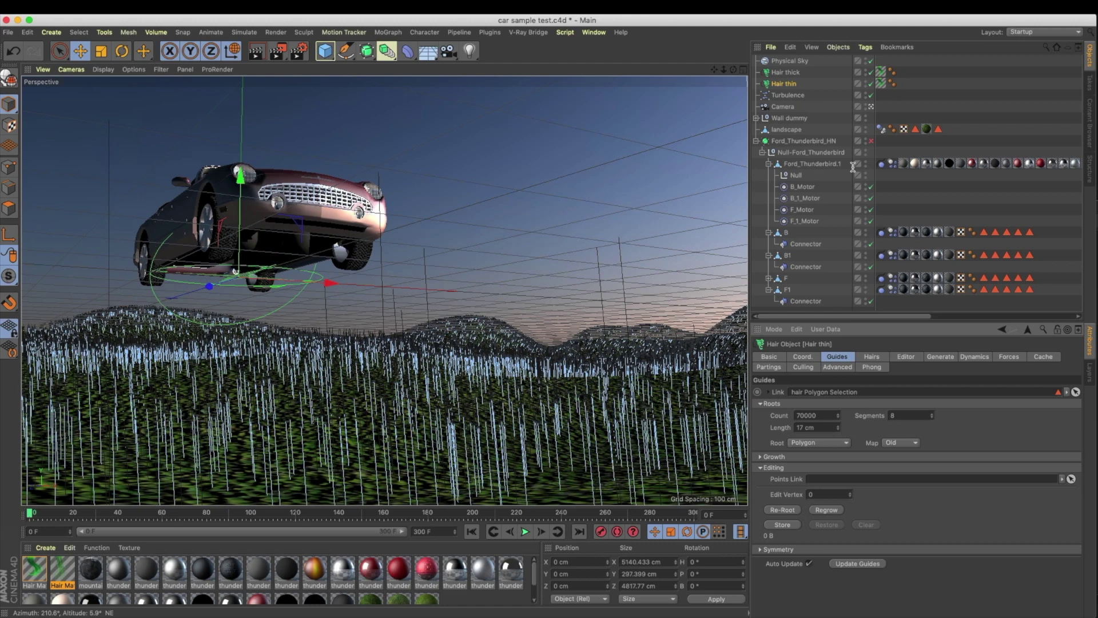
left_click(800, 84, "ctrl")
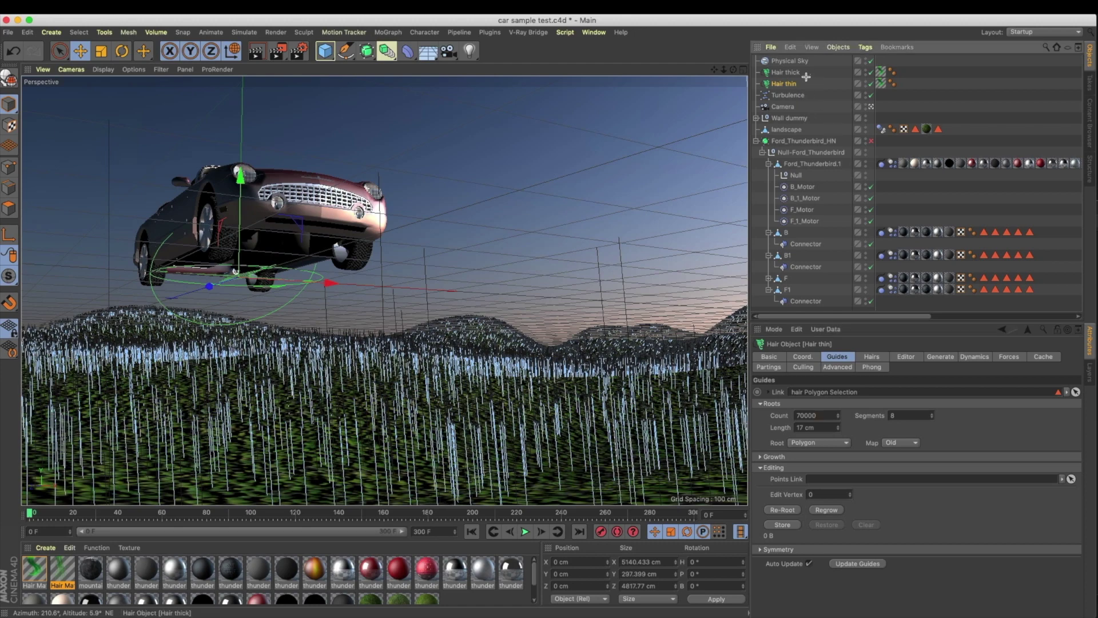
left_click(800, 85)
Step: Compare the cache settings of Hair thick and Hair thin, and calculate the dynamics cache for Hair thin
left_click(1043, 357)
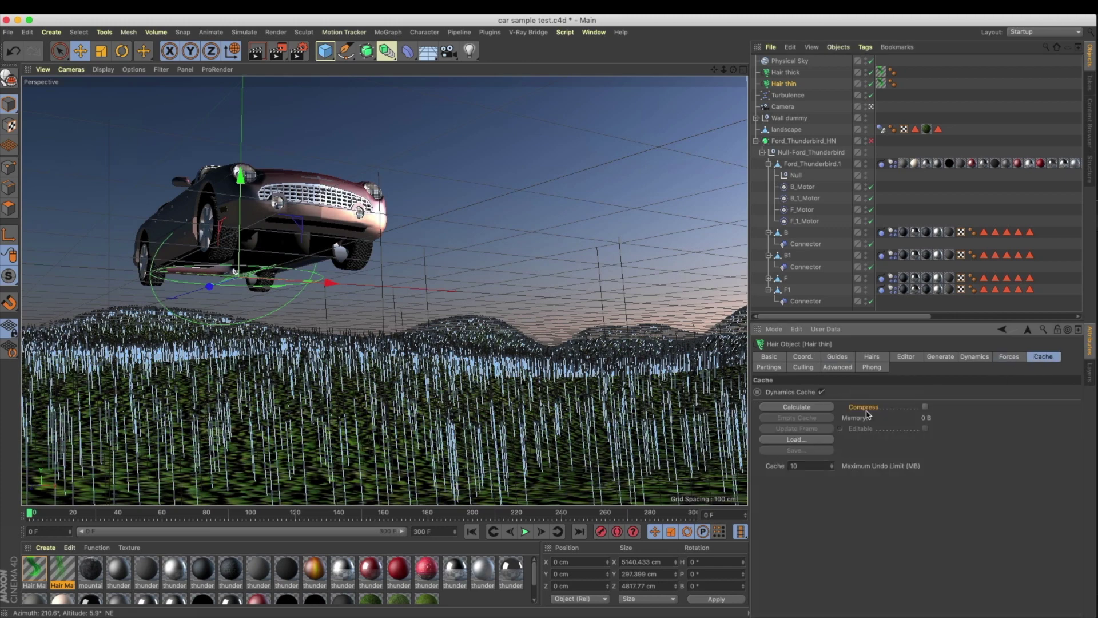
left_click(793, 73)
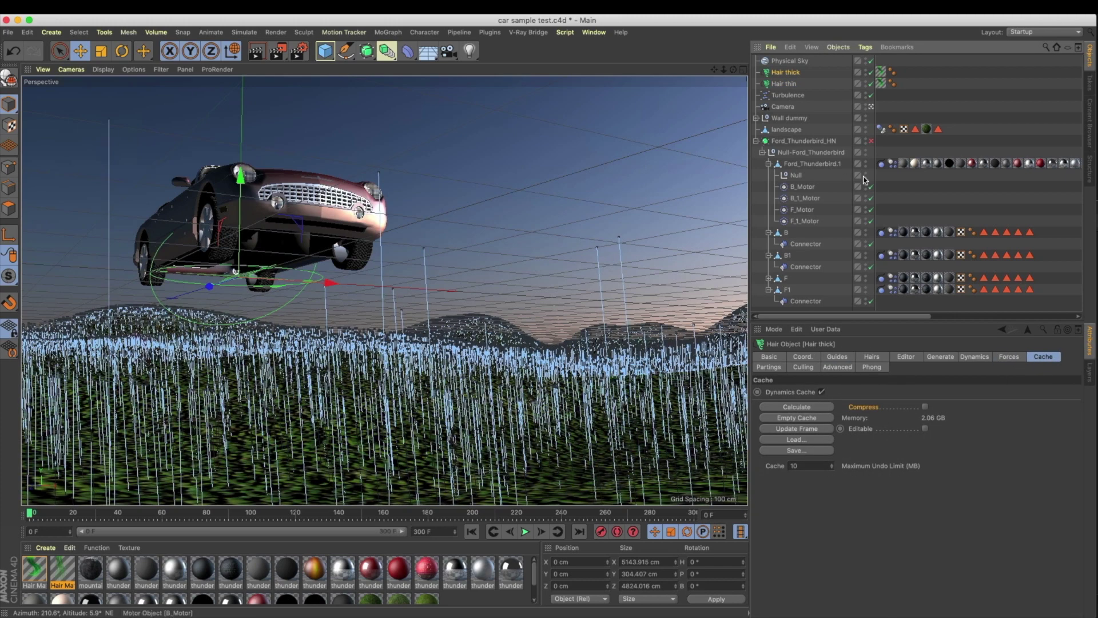
left_click(791, 84)
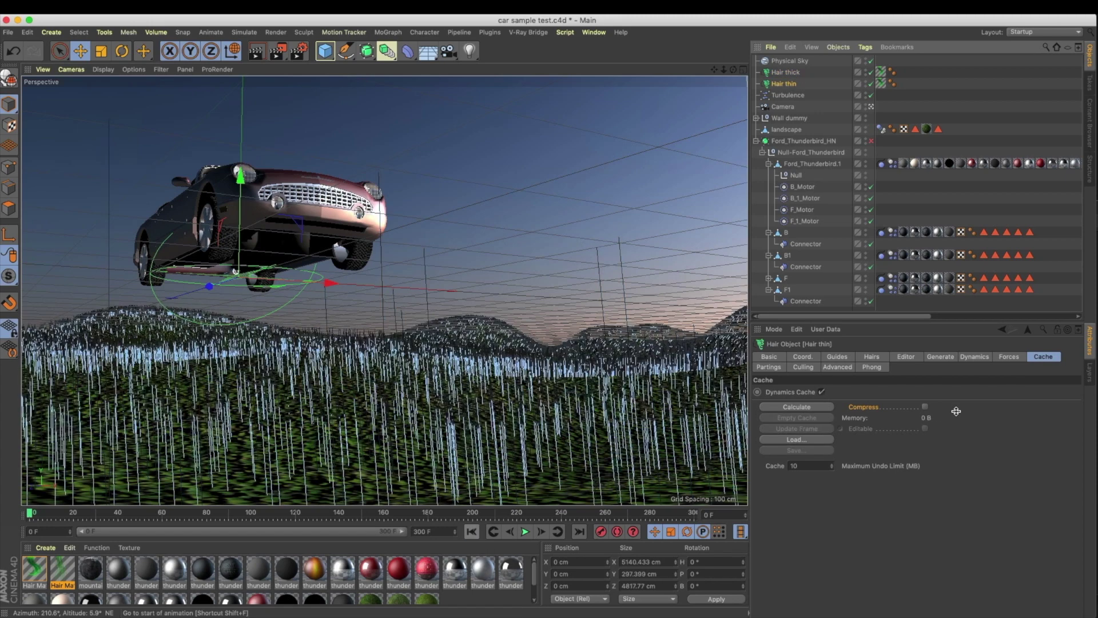
left_click(791, 73)
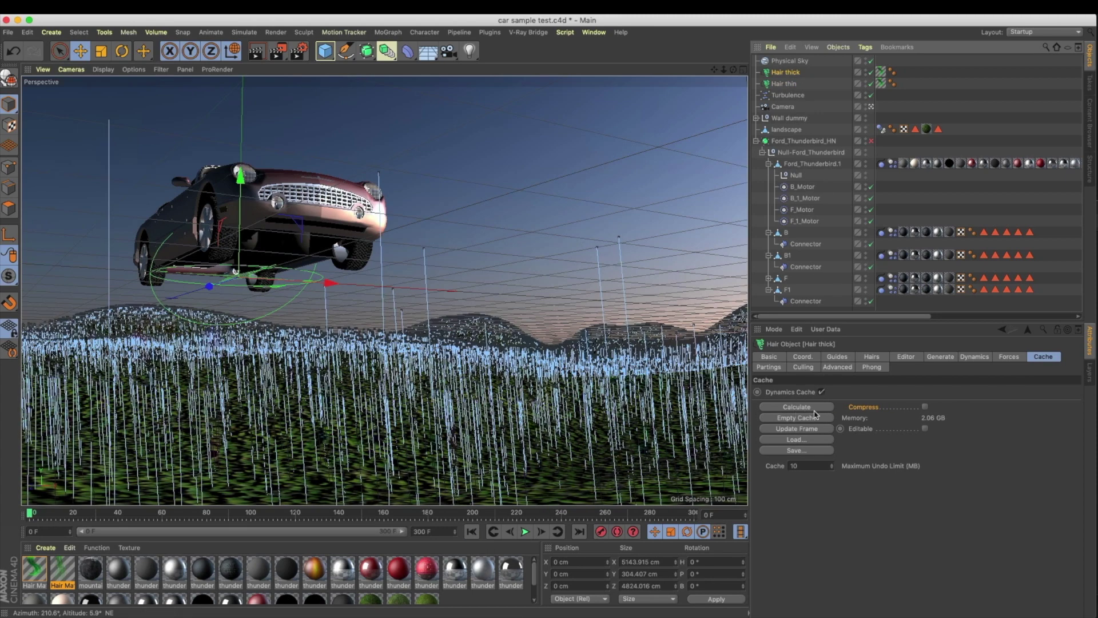
left_click(785, 84)
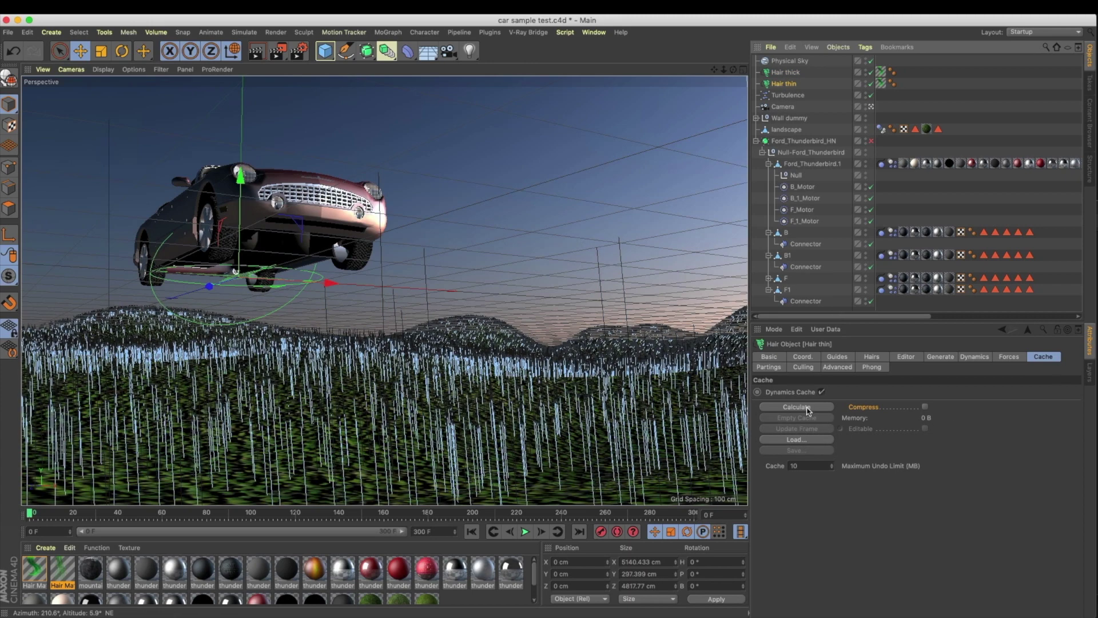
left_click(807, 408)
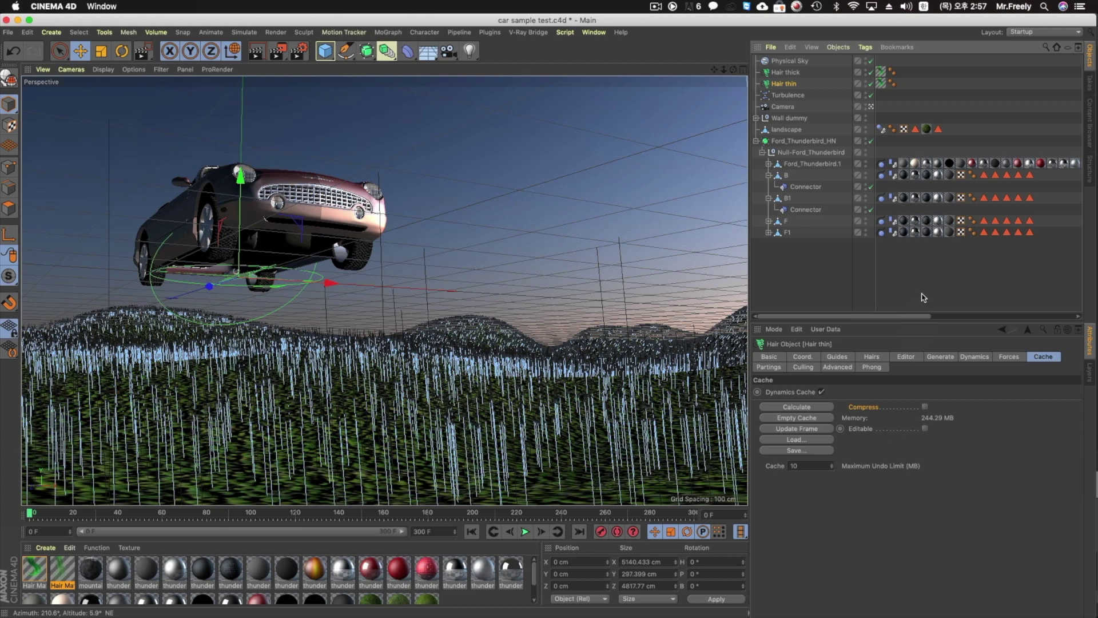
Step: Select the dynamics body tags of the car body and wheels, and check the scene at frames 68 and 132
left_click(887, 175)
left_click_drag(895, 162, 893, 266)
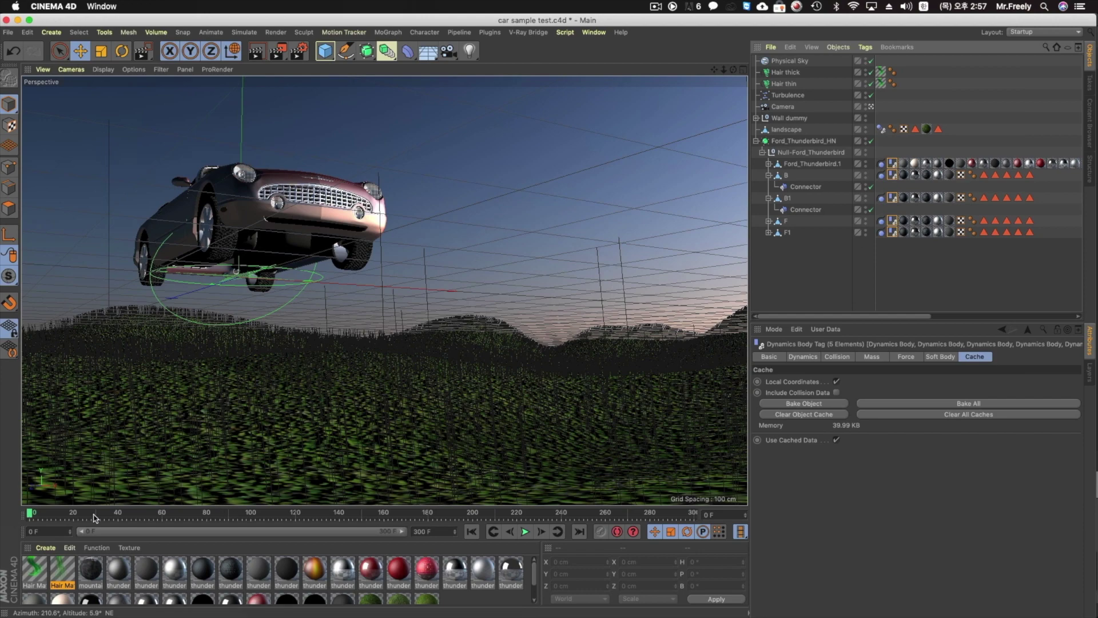
left_click(179, 513)
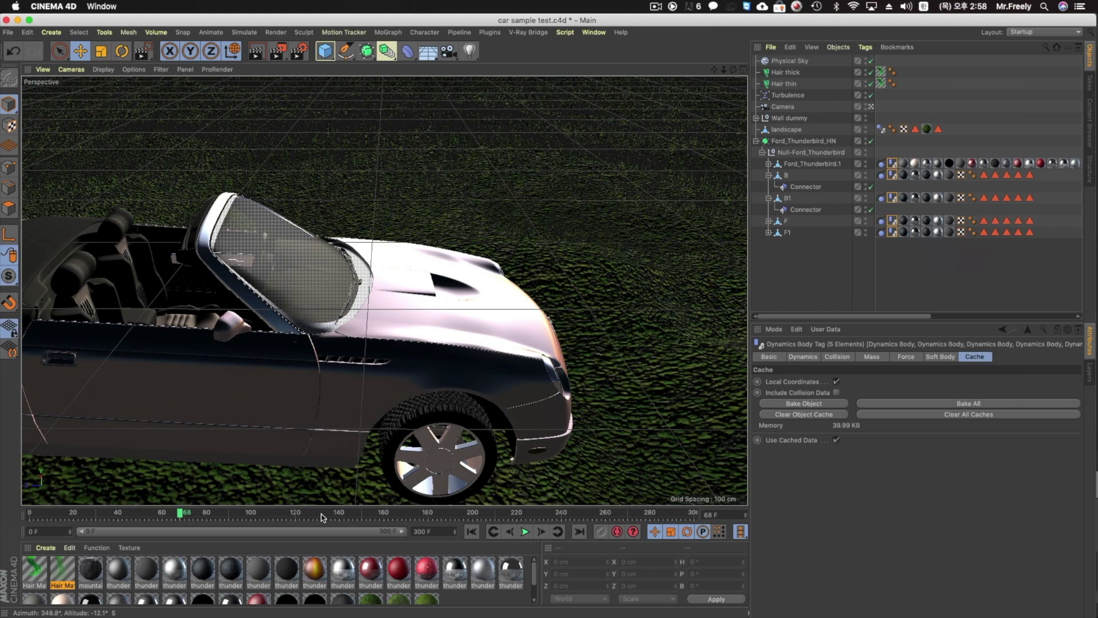
left_click(321, 517)
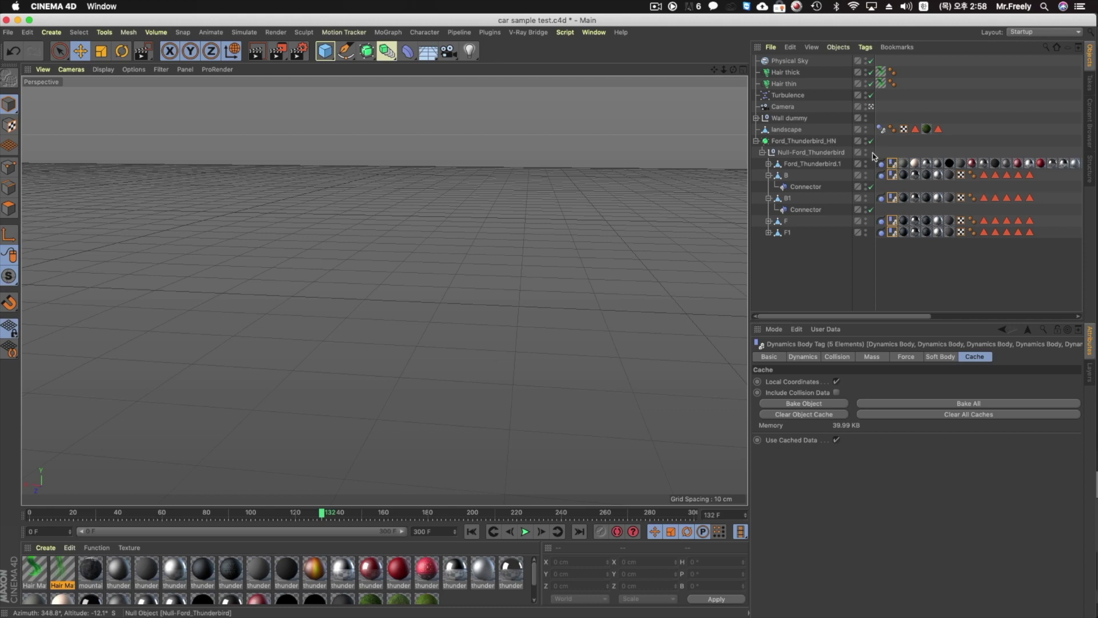
Step: Examine the car's dynamics body caches at frame 132, along with the guides of both hair objects around it
left_click(782, 107)
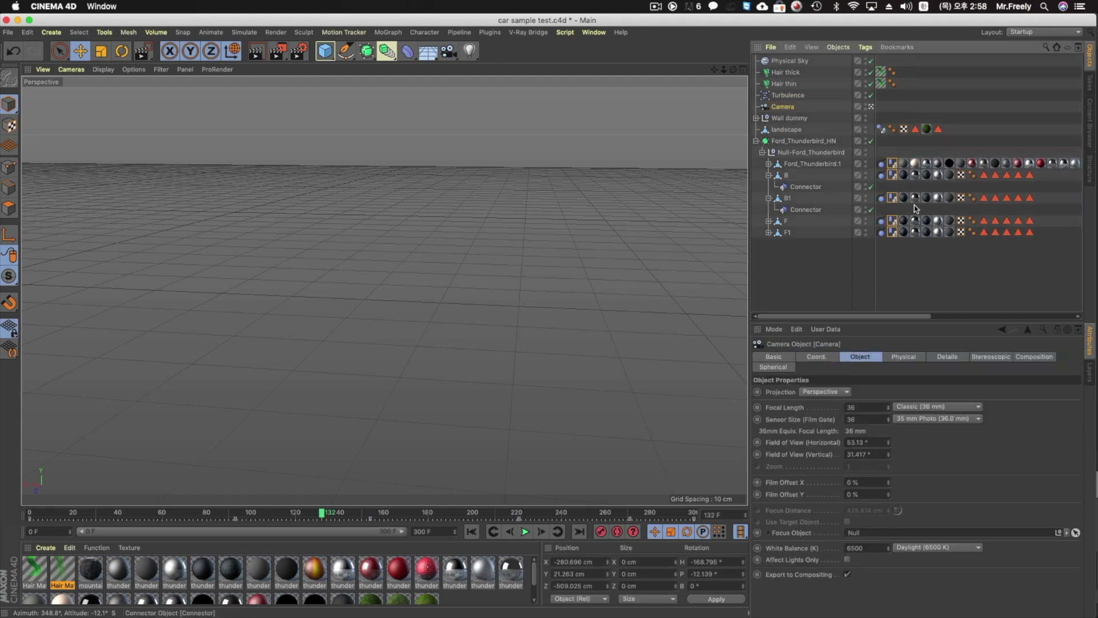
left_click(894, 167)
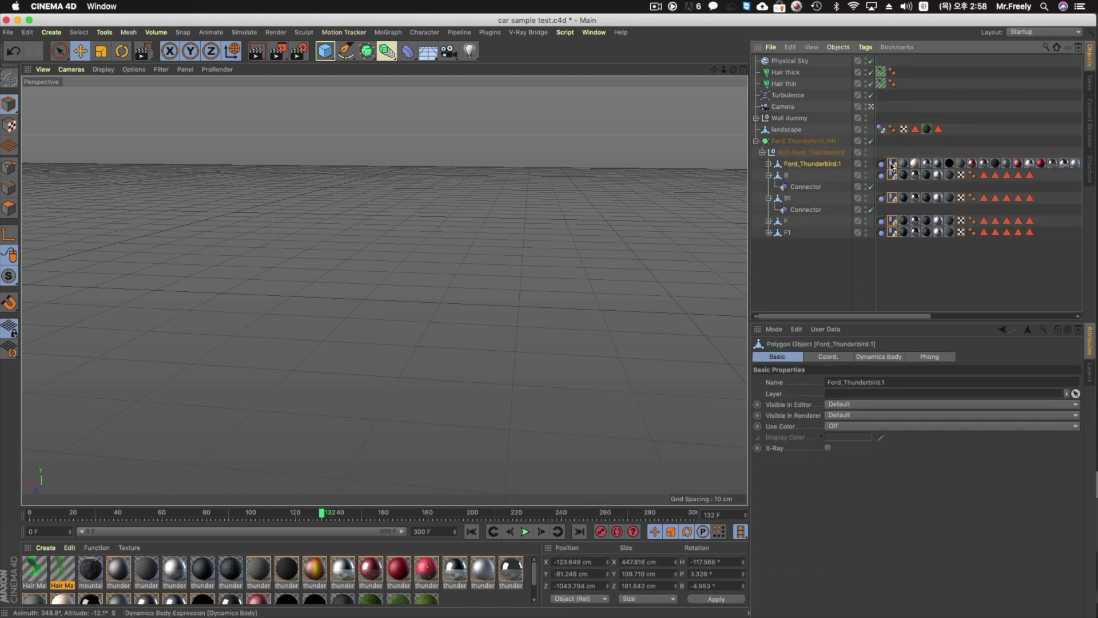
left_click(893, 198)
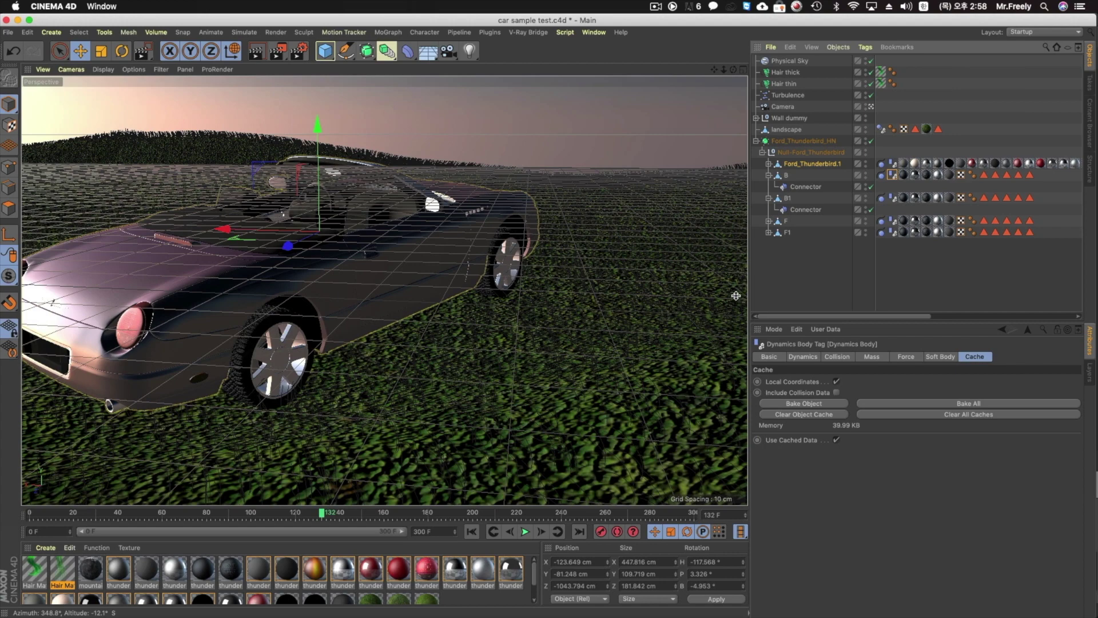
left_click_drag(893, 156, 895, 255)
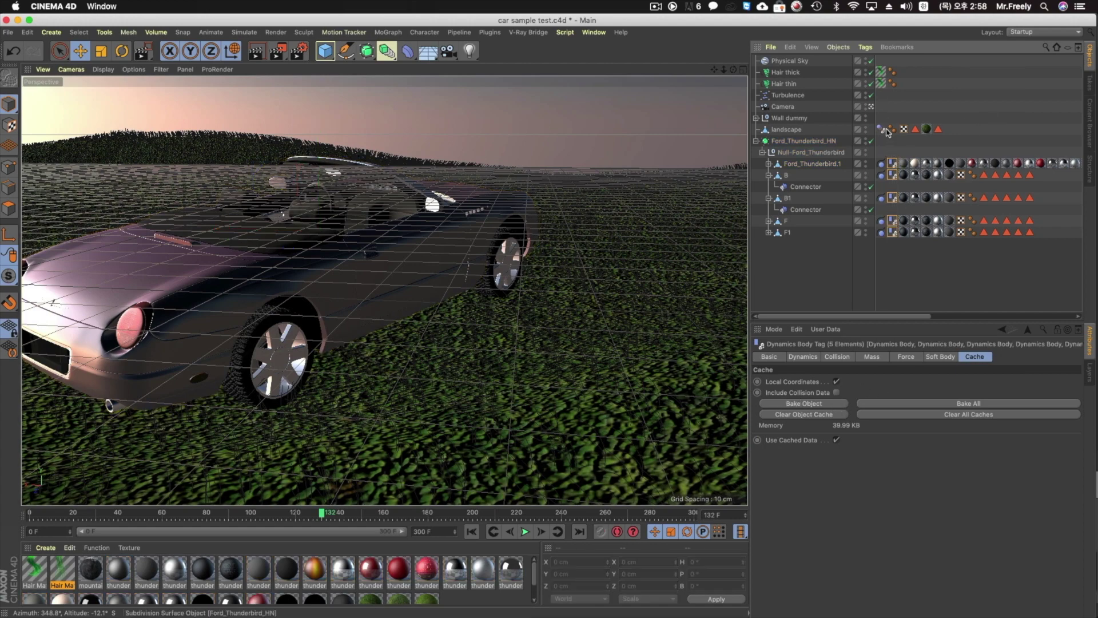
left_click(804, 73)
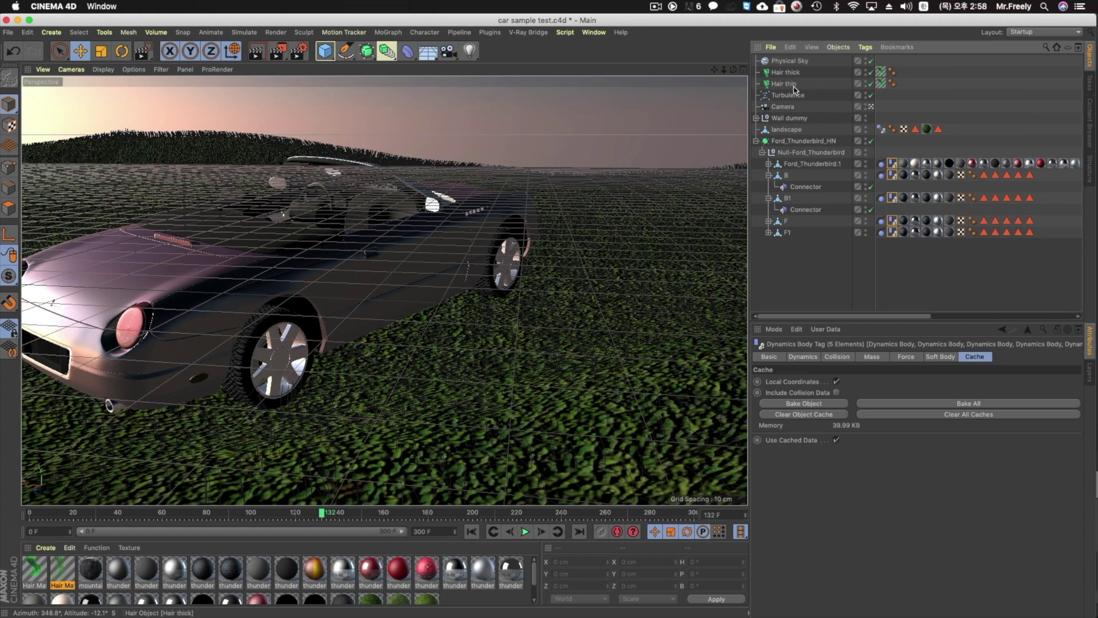
left_click(790, 86, "shift")
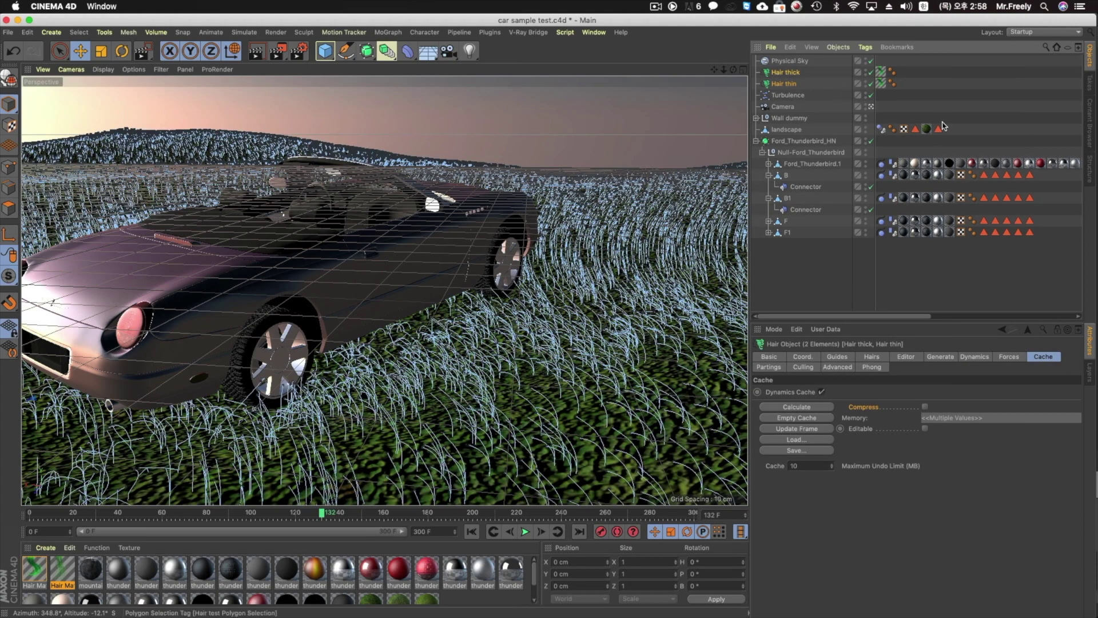
Step: Hide the car body and the B and B1 wheels in the viewport and renderer, and select the F and F1 wheels
left_click(880, 167)
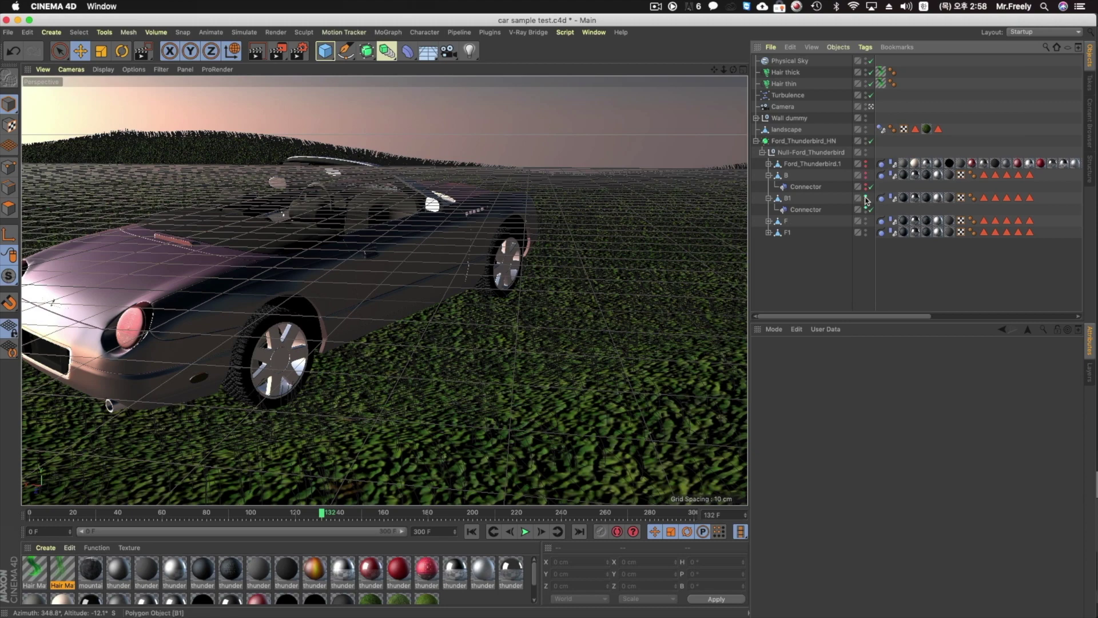
left_click(787, 222)
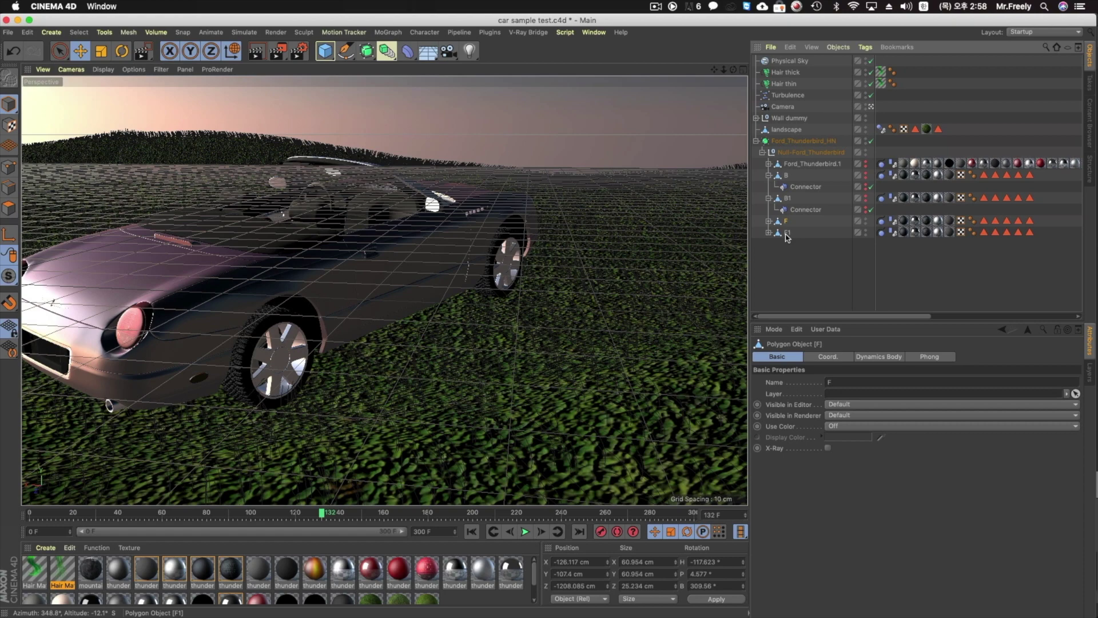
left_click_drag(802, 247, 767, 218)
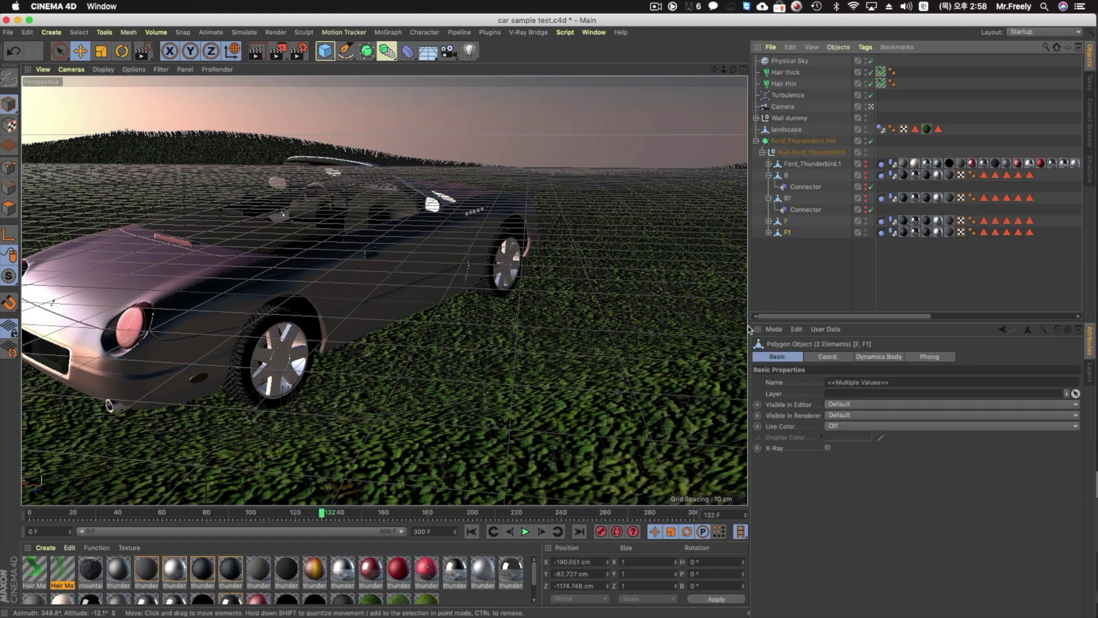
Step: Return to the first frame, disable the Hair thin object and play the animation
left_click(472, 532)
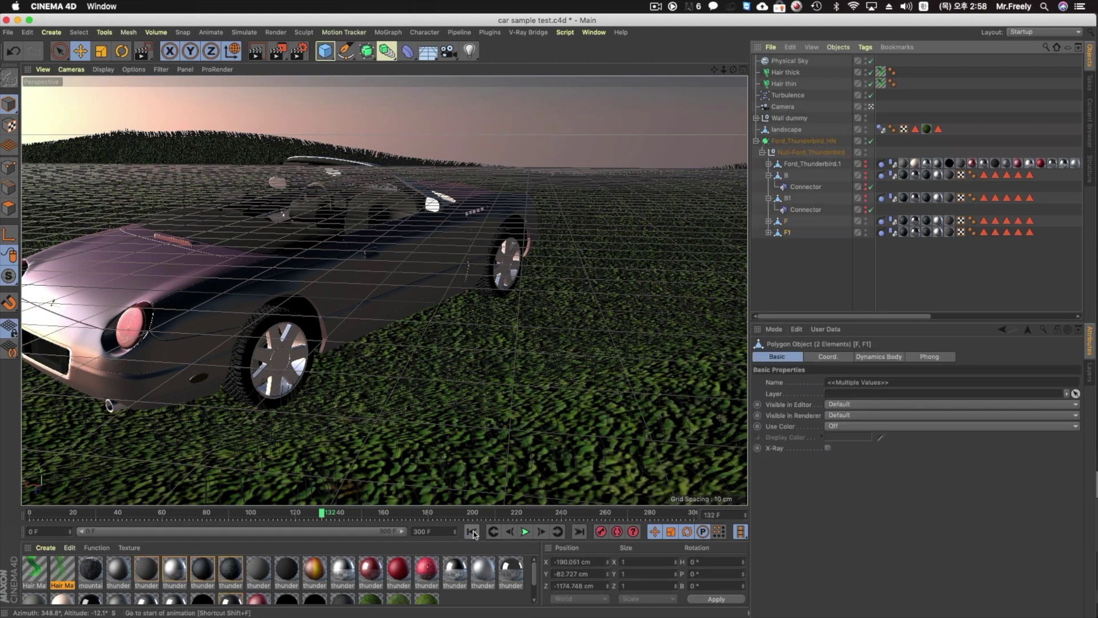
left_click(871, 84)
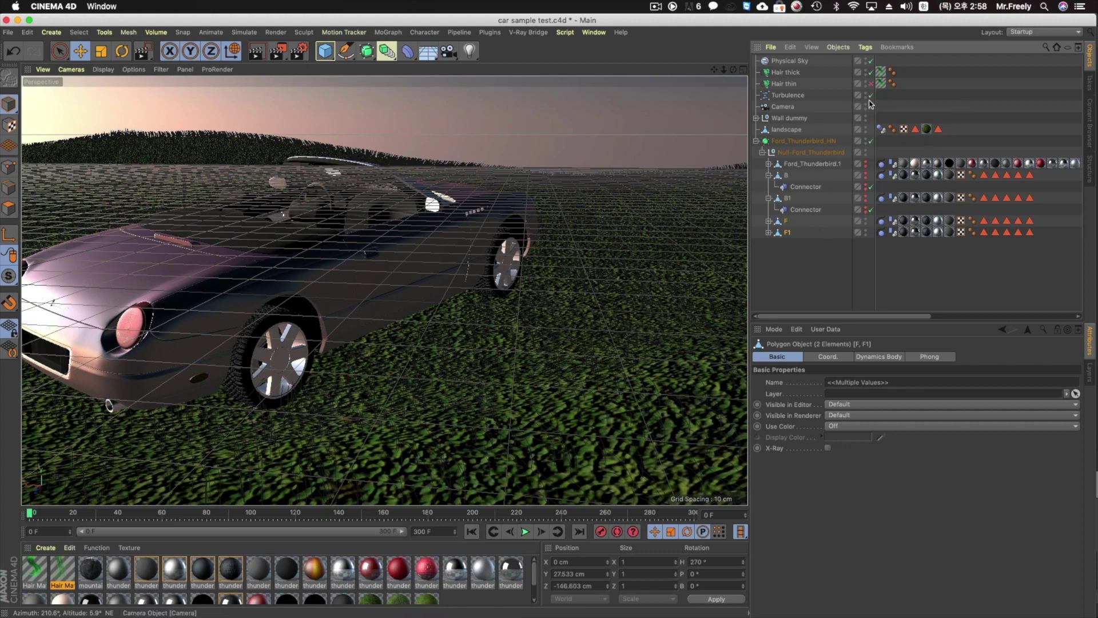
left_click(483, 533)
left_click(522, 533)
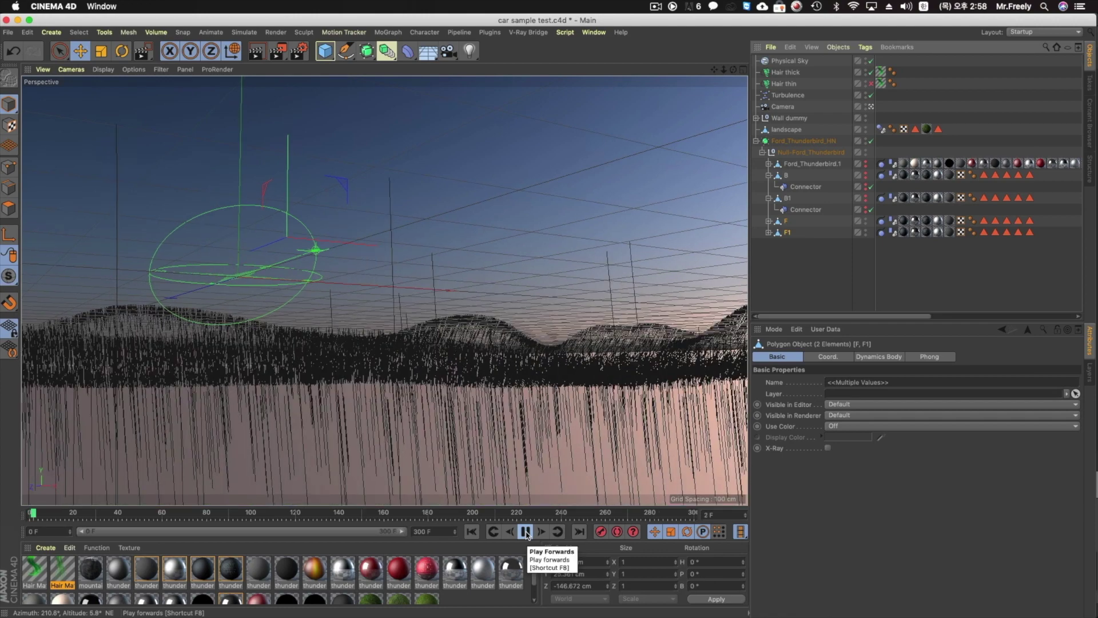
Step: Check the caches of both hair objects and the car body, and disable the Ford_Thunderbird_HN subdivision surface
left_click(792, 73)
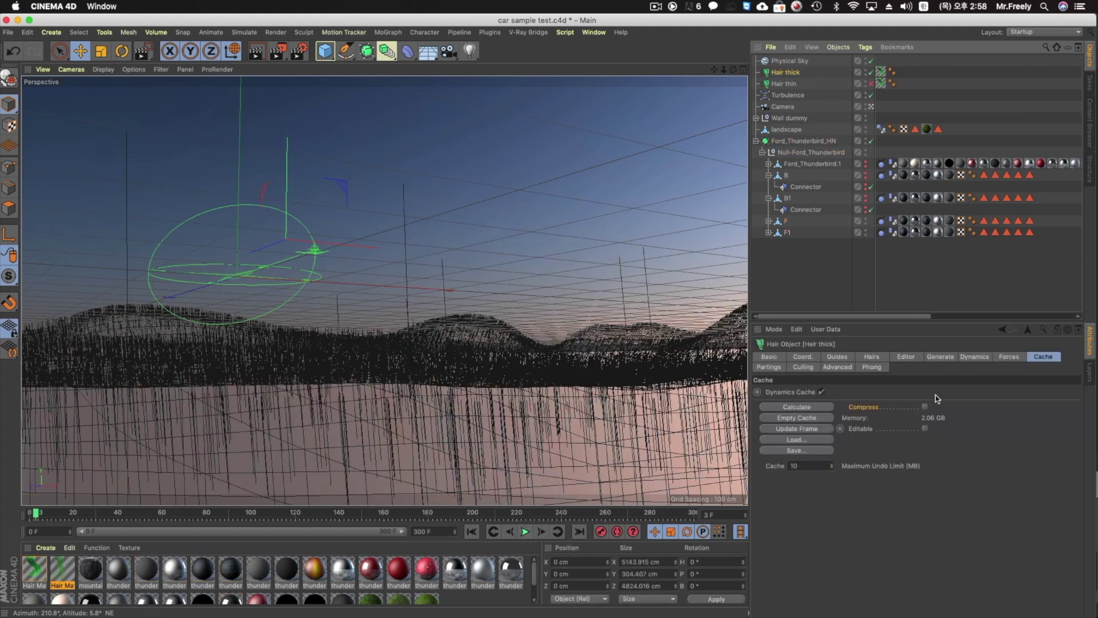
left_click(791, 84)
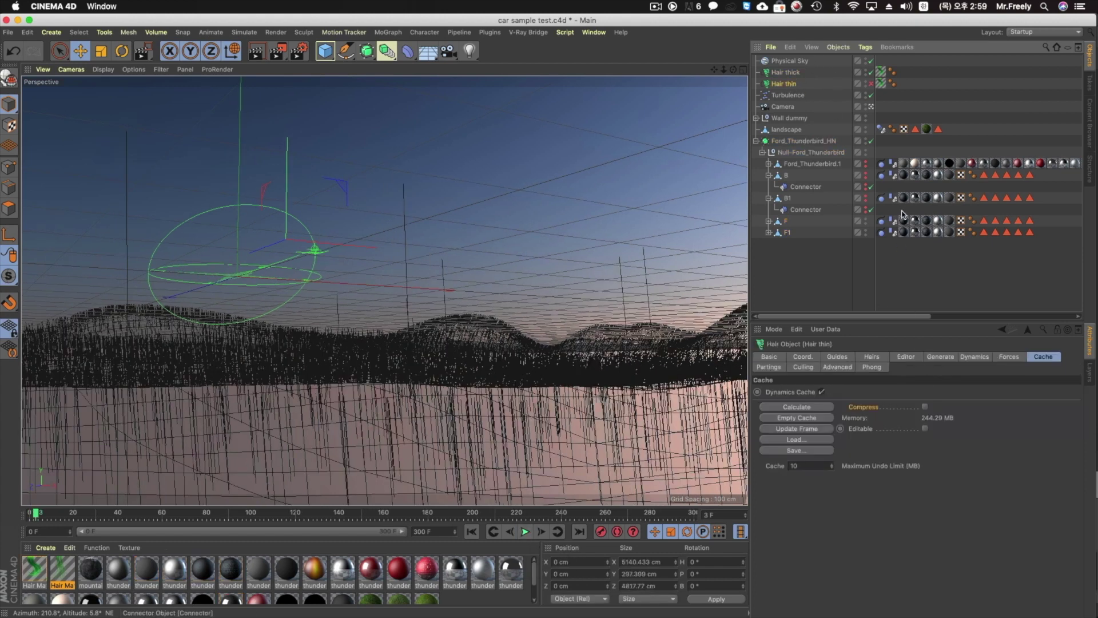
left_click(892, 164)
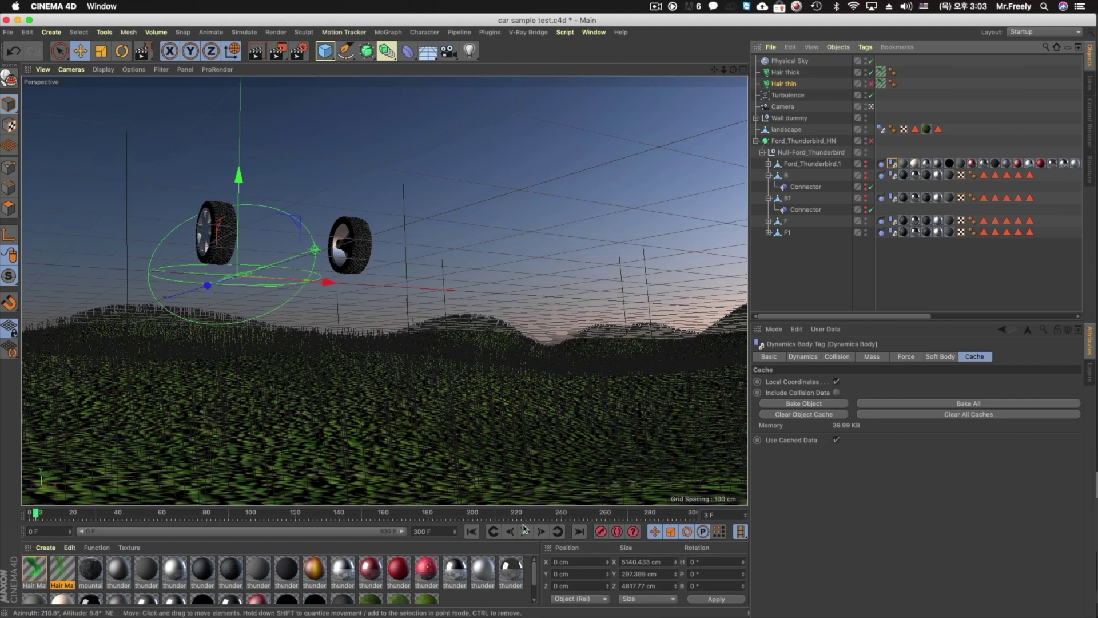
Step: Play the animation from the start to examine the wheels' movement over the landscape, stopping at frame 92
left_click(472, 532)
left_click(525, 531)
left_click(525, 532)
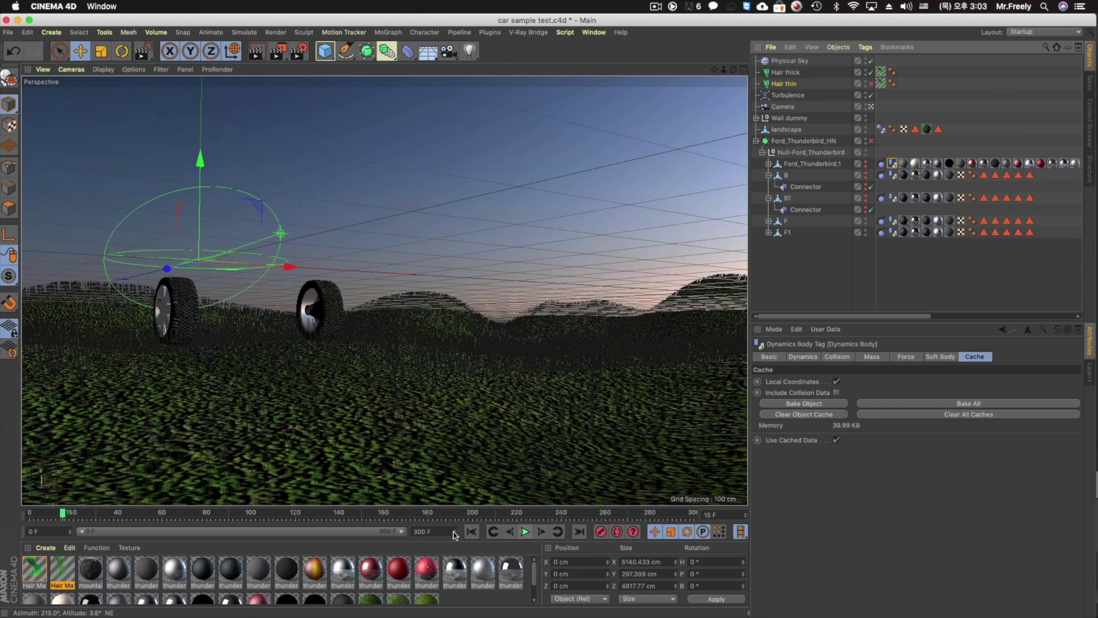
left_click(472, 531)
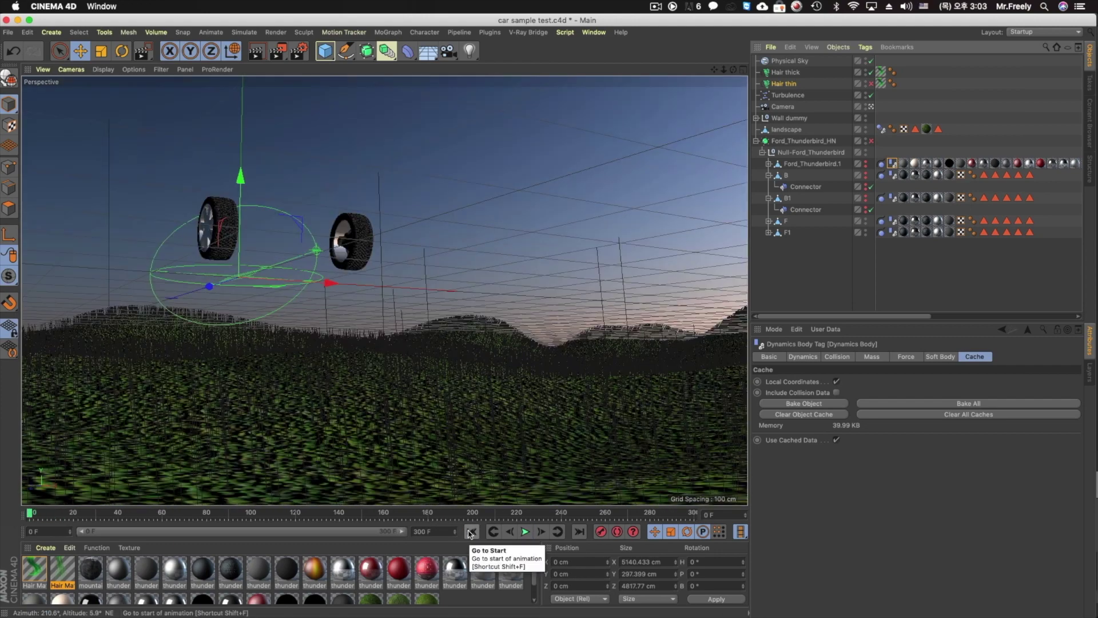
left_click(524, 532)
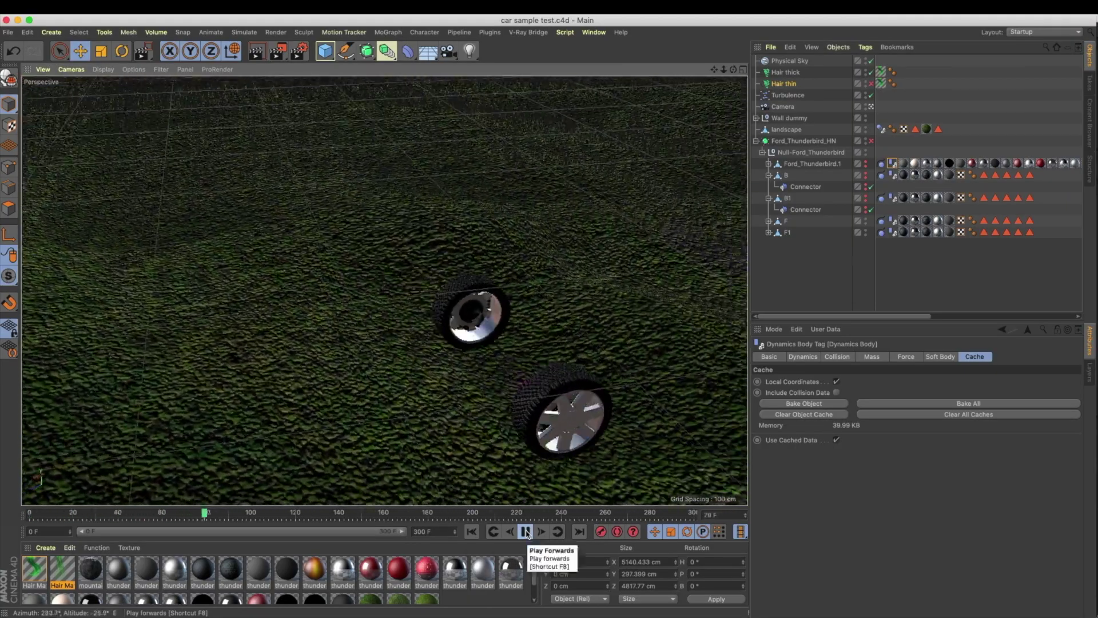
left_click(525, 532)
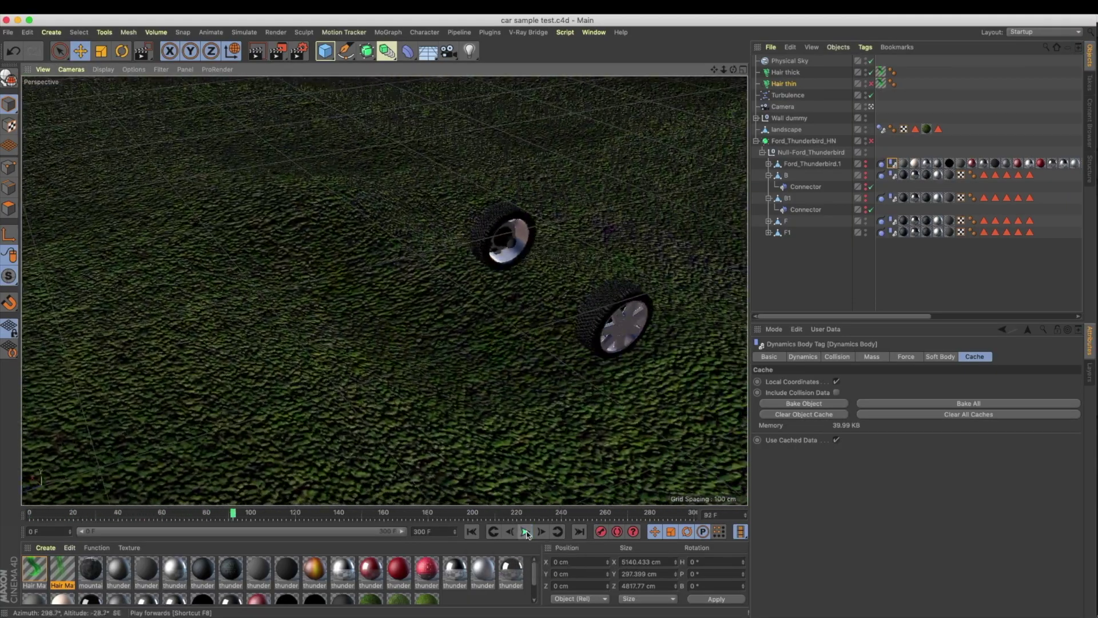
Step: Inspect the force and cache settings of Hair thick, and scrub to frame 235 to examine the grass motion
left_click(778, 73)
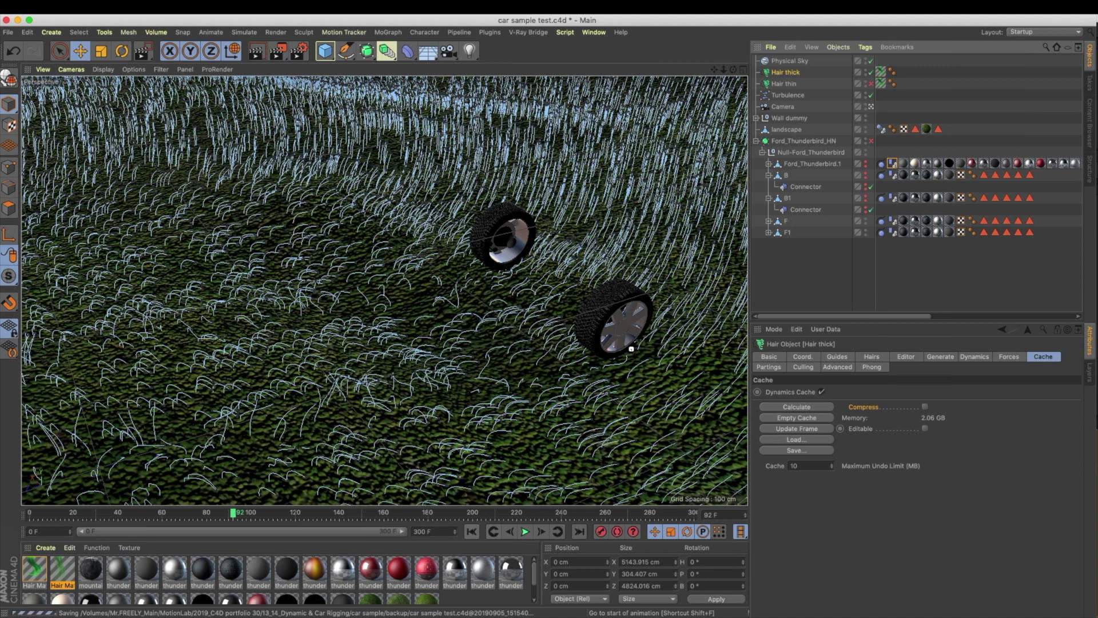
left_click(1011, 357)
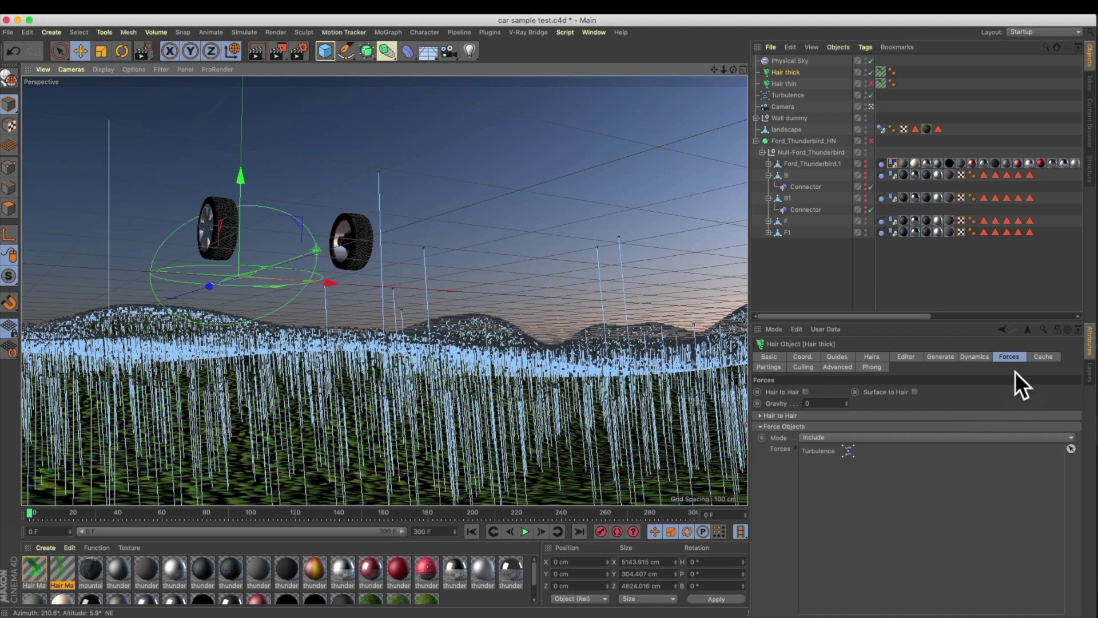
left_click(916, 393)
left_click(916, 393)
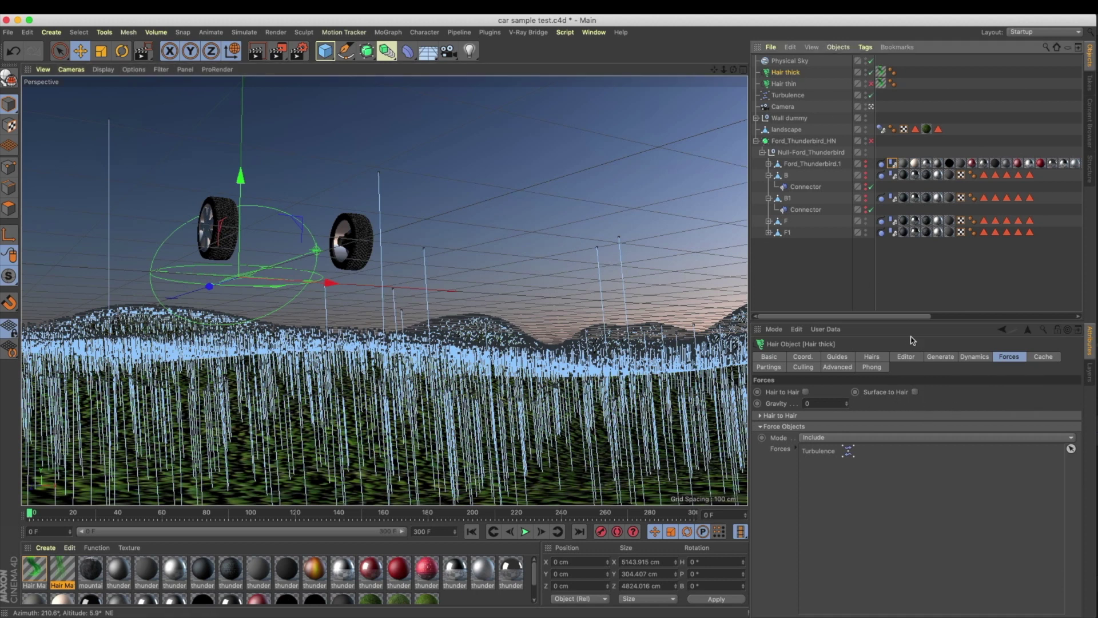
left_click(1039, 359)
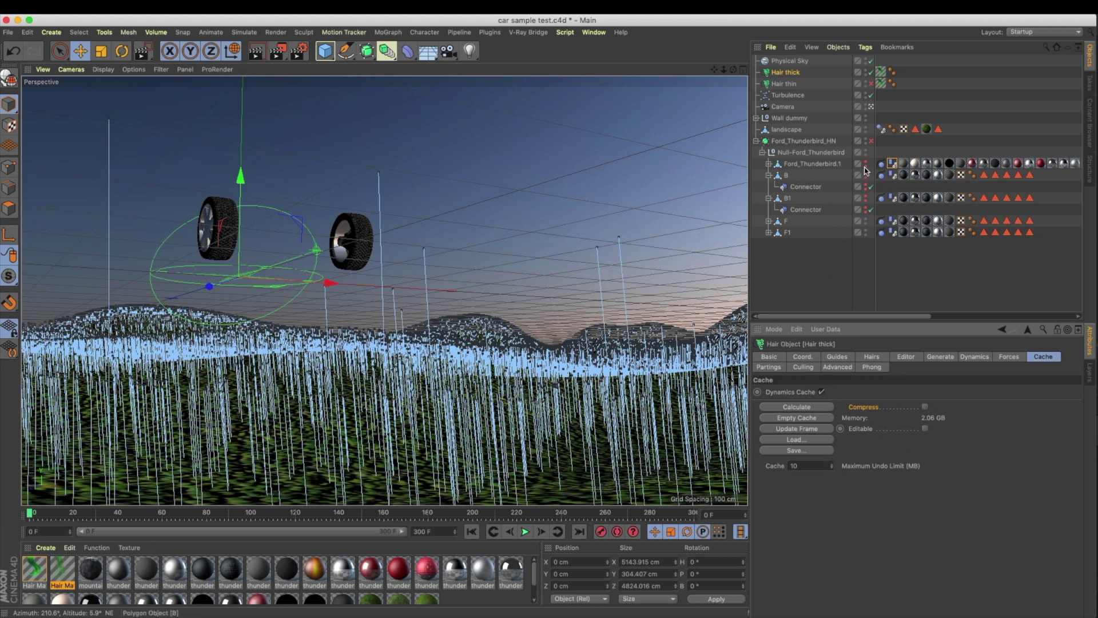
left_click(416, 515)
left_click_drag(415, 515, 550, 524)
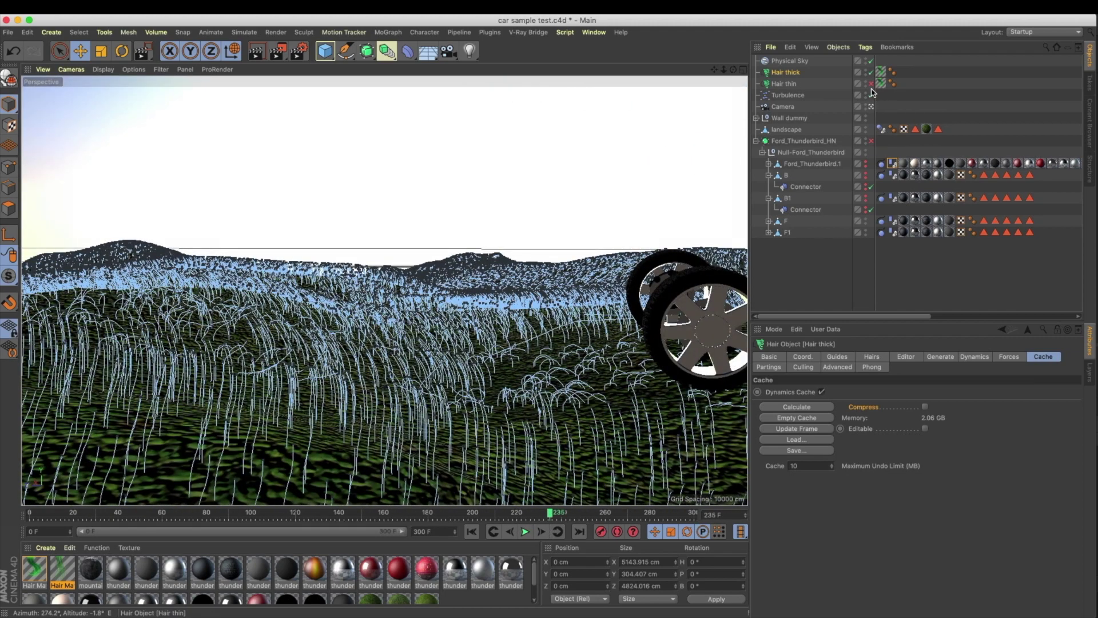
Step: Make the car body and rear wheel parts visible in the viewport, and re-enable Hair thin and the Ford_Thunderbird_HN subdivision surface
left_click_drag(867, 162, 868, 206)
left_click_drag(866, 166, 867, 210)
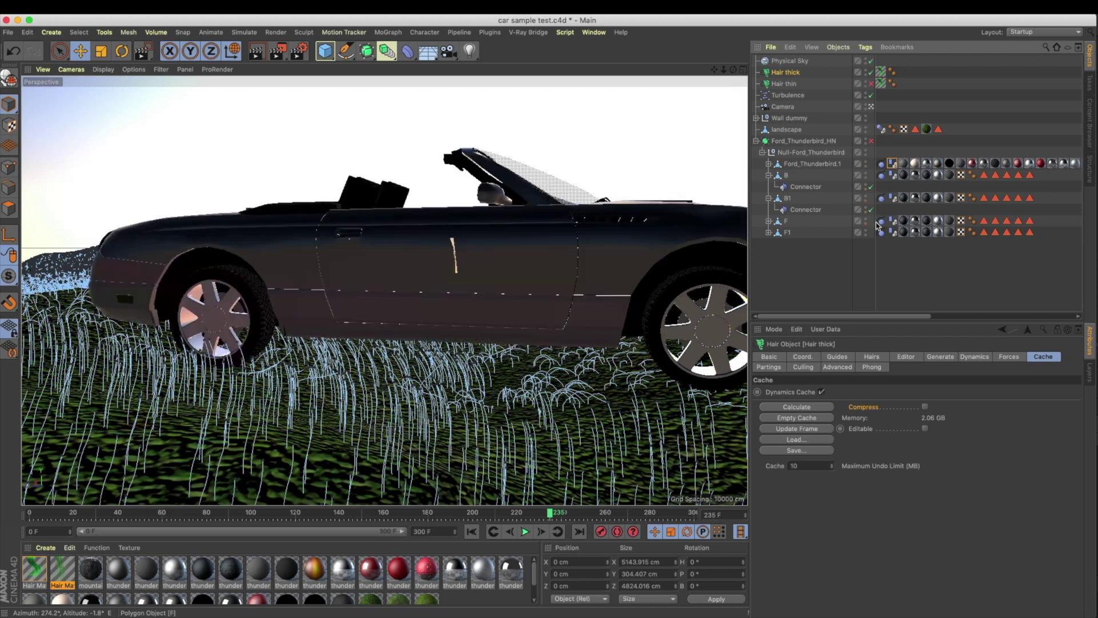
left_click(871, 141)
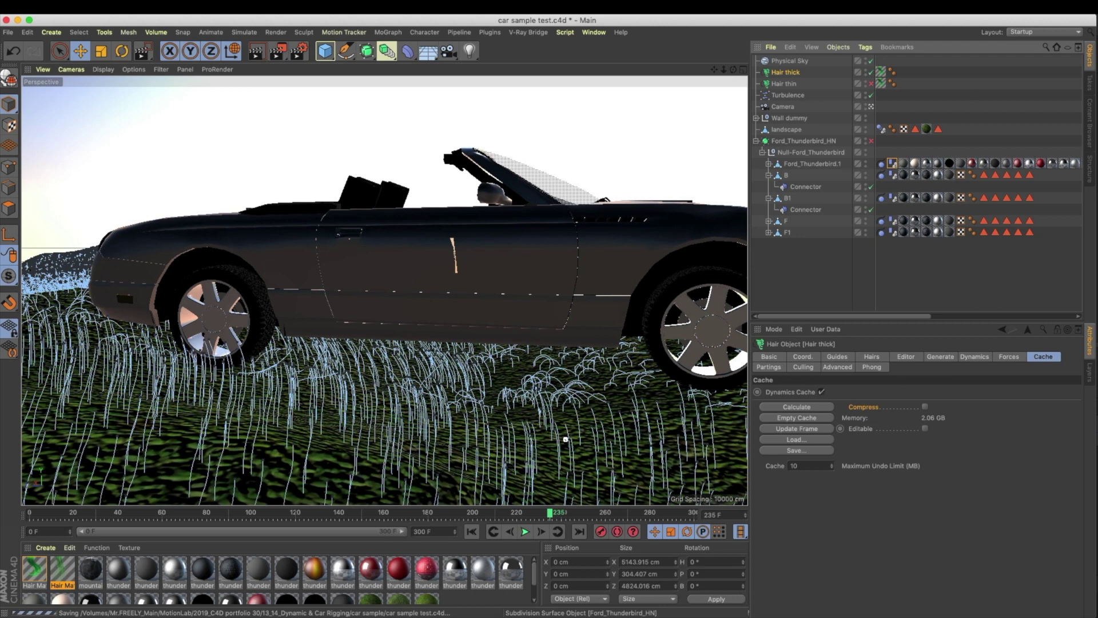
left_click(871, 84)
left_click(871, 142)
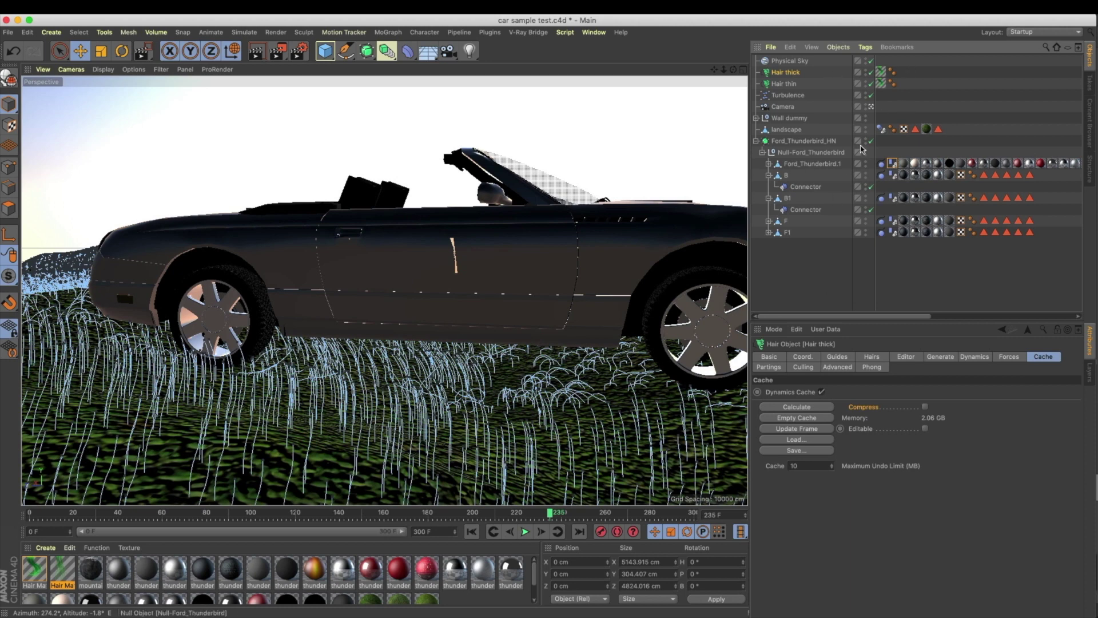
Step: Review the anti-aliasing and hair render options in the render settings and enable Ambient Occlusion
left_click(299, 53)
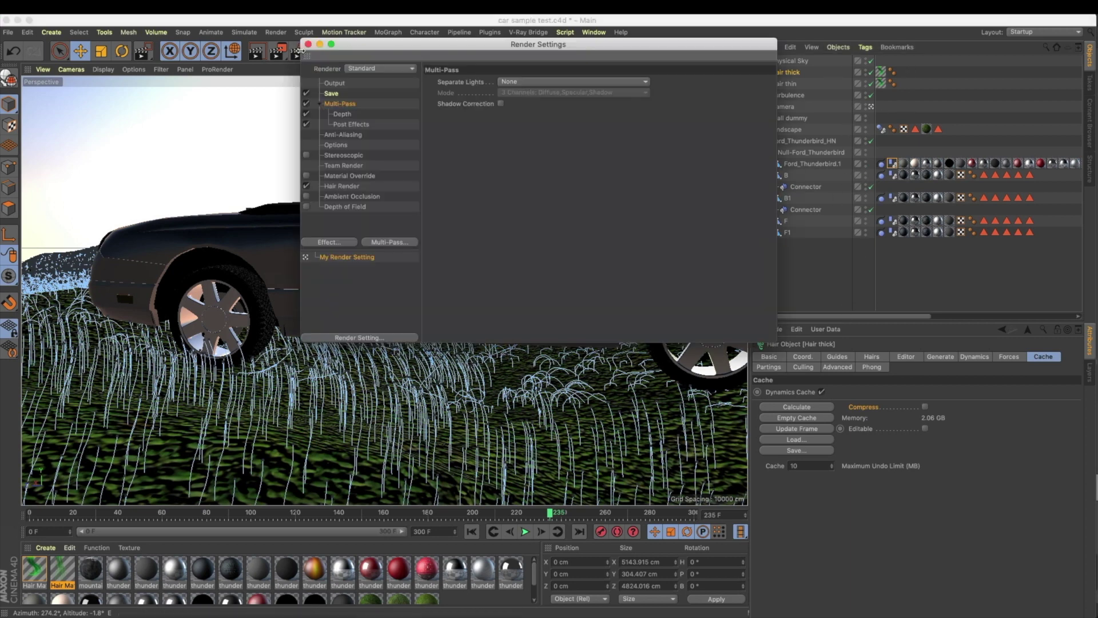
left_click_drag(442, 46, 627, 160)
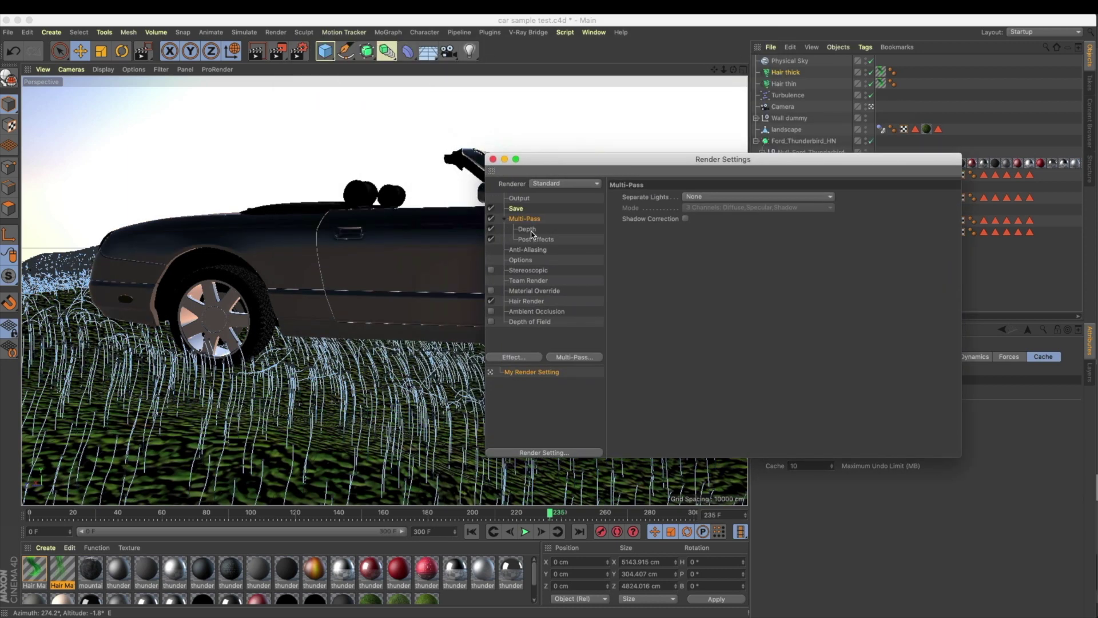
left_click(534, 252)
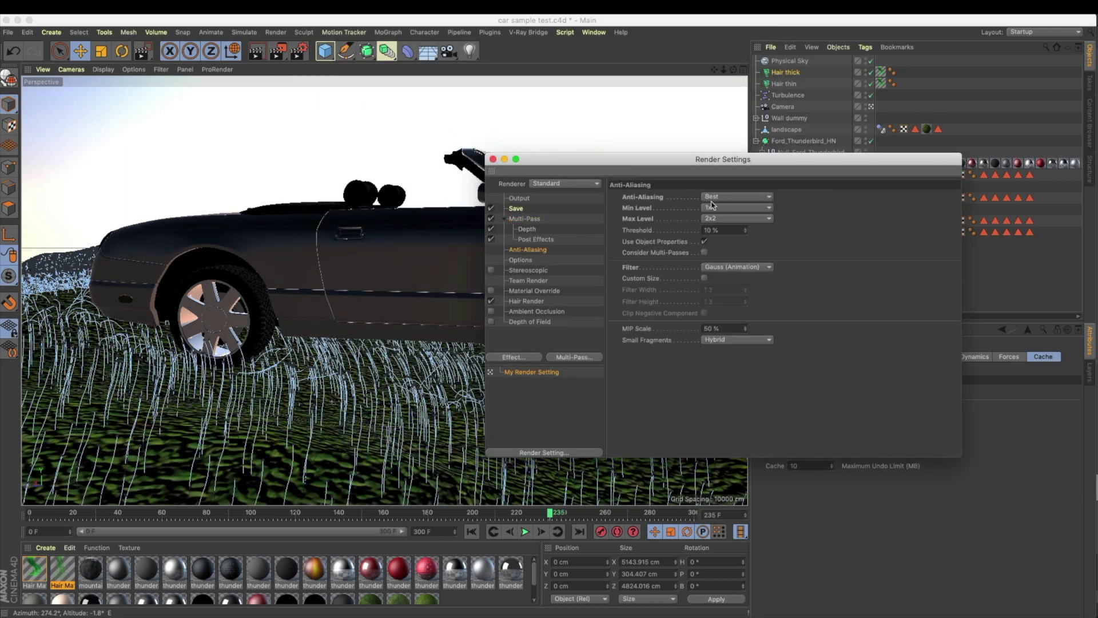
left_click(544, 302)
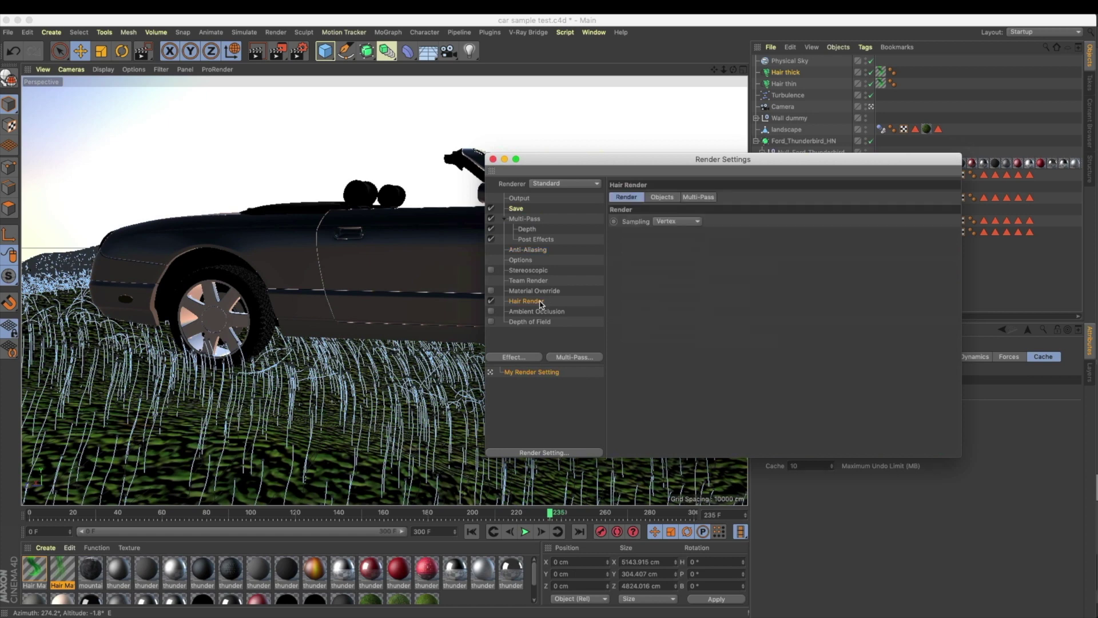
left_click(540, 313)
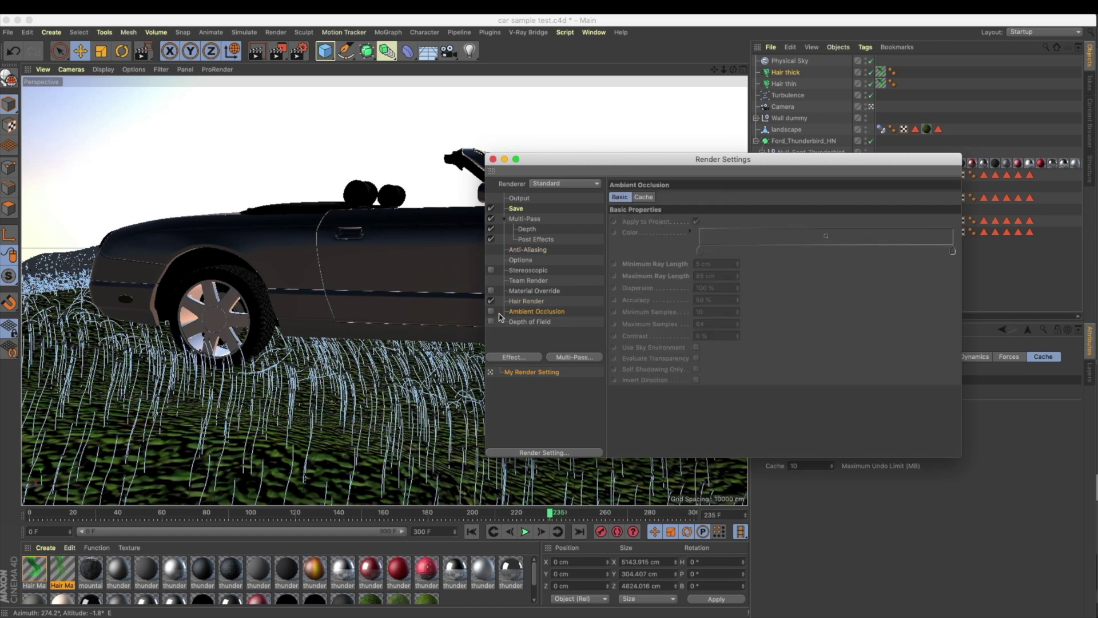
left_click(491, 312)
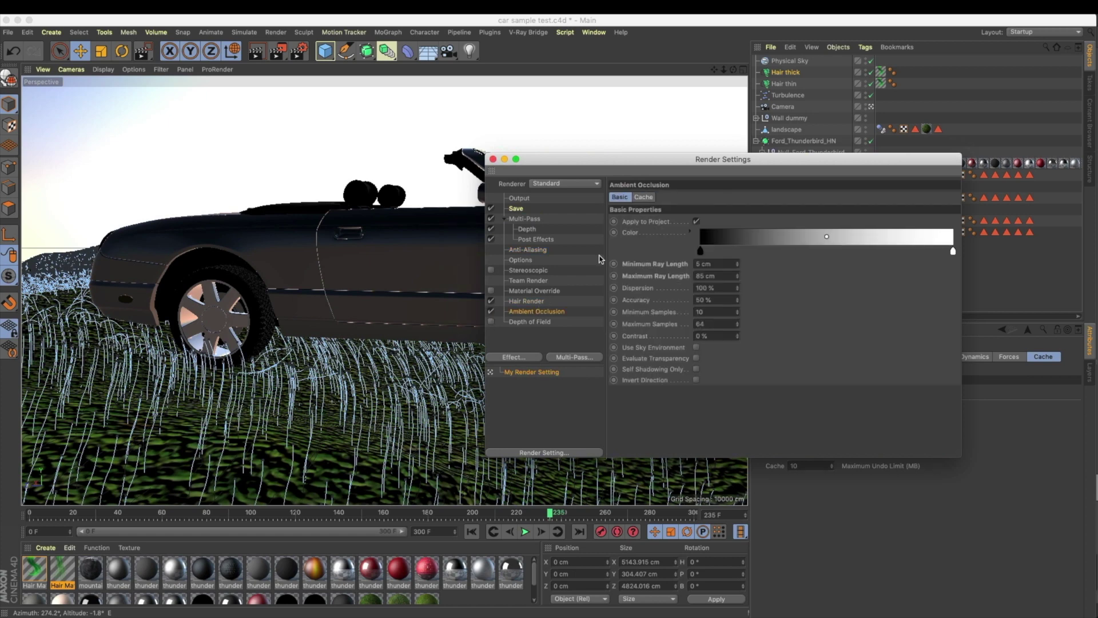
left_click(517, 322)
Step: Set the render output's frame range to All Frames and save the project
left_click(520, 199)
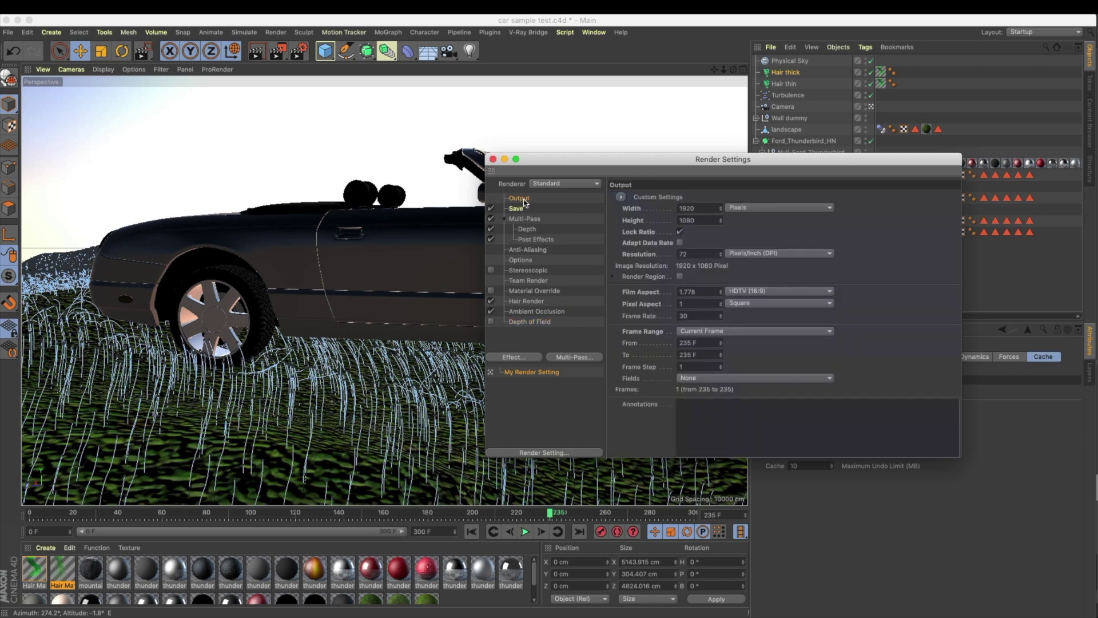
left_click(702, 332)
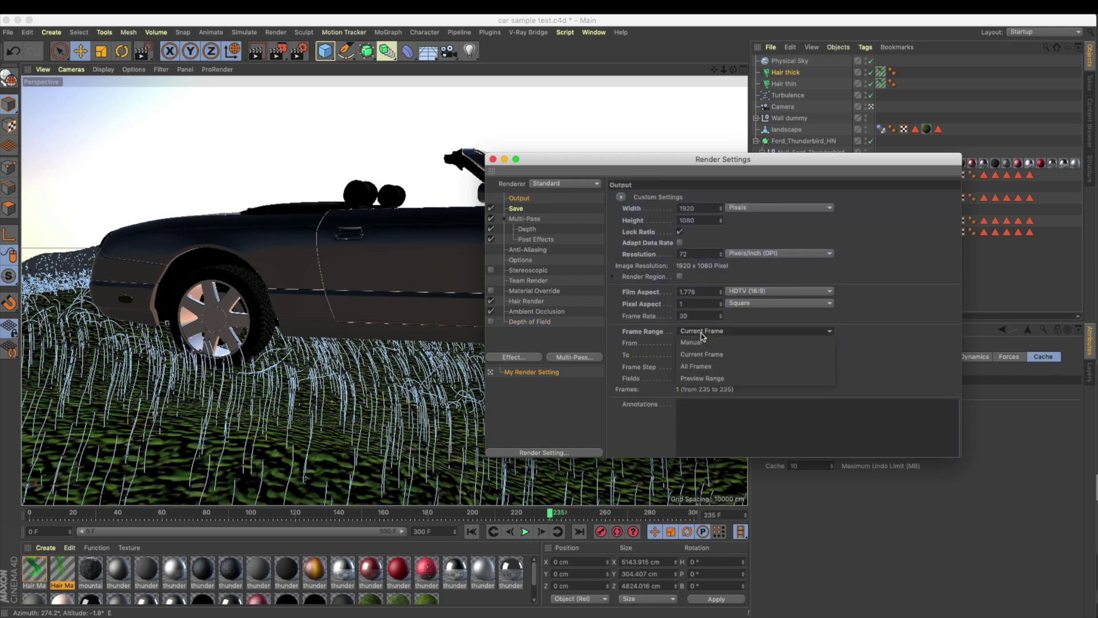
left_click(710, 371)
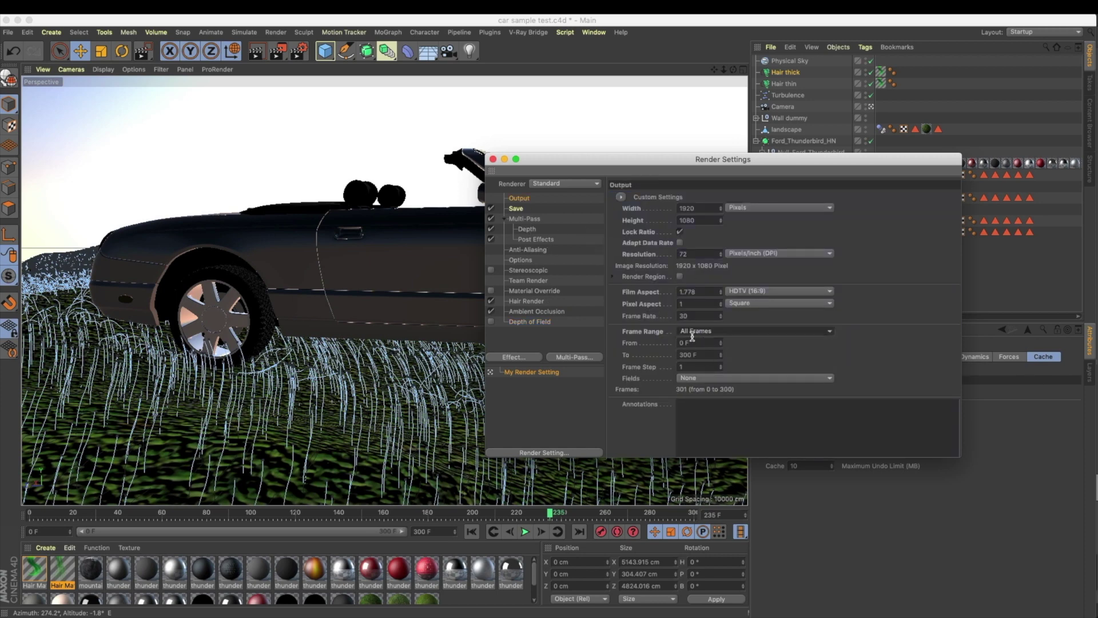
key("super+s")
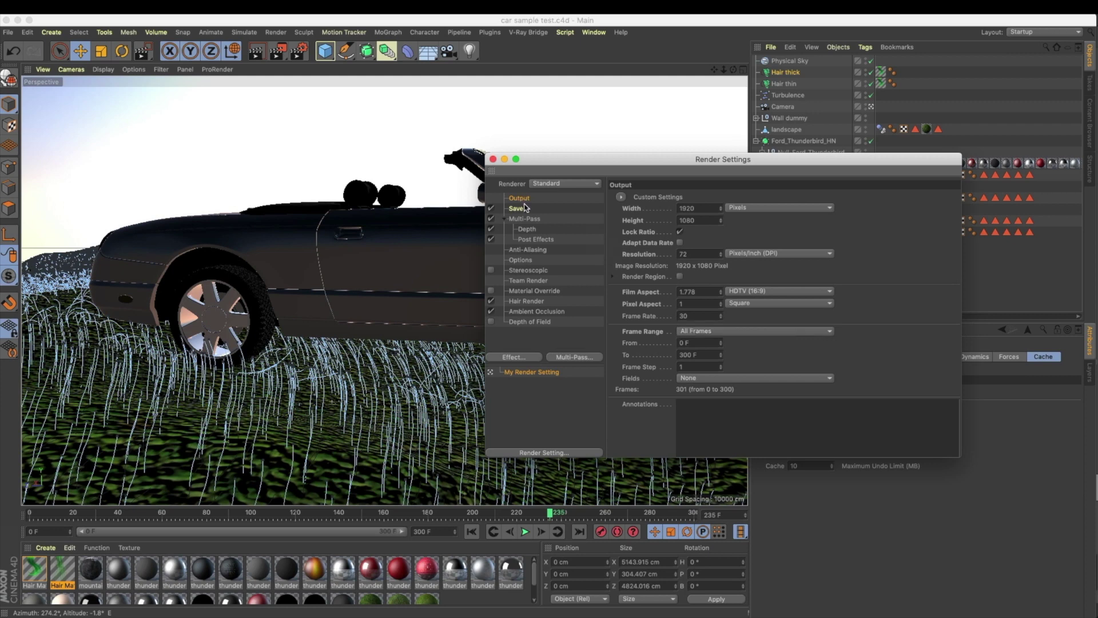
Step: Set the regular image format to TGA with an alpha channel, and the multi-pass image format to TGA
left_click(517, 209)
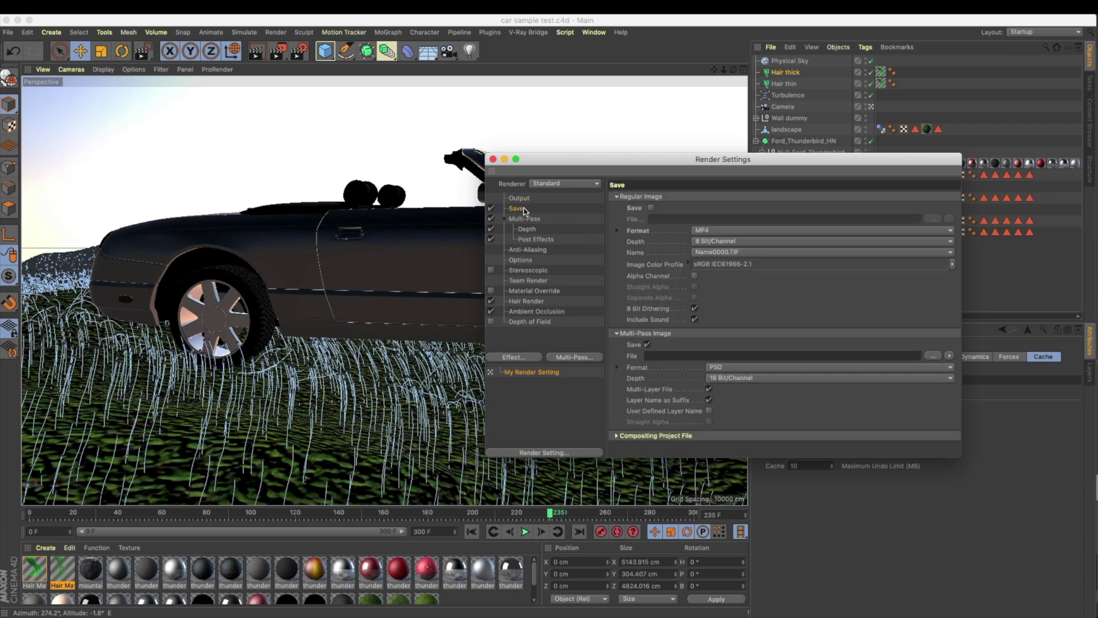
left_click(711, 231)
left_click(735, 407)
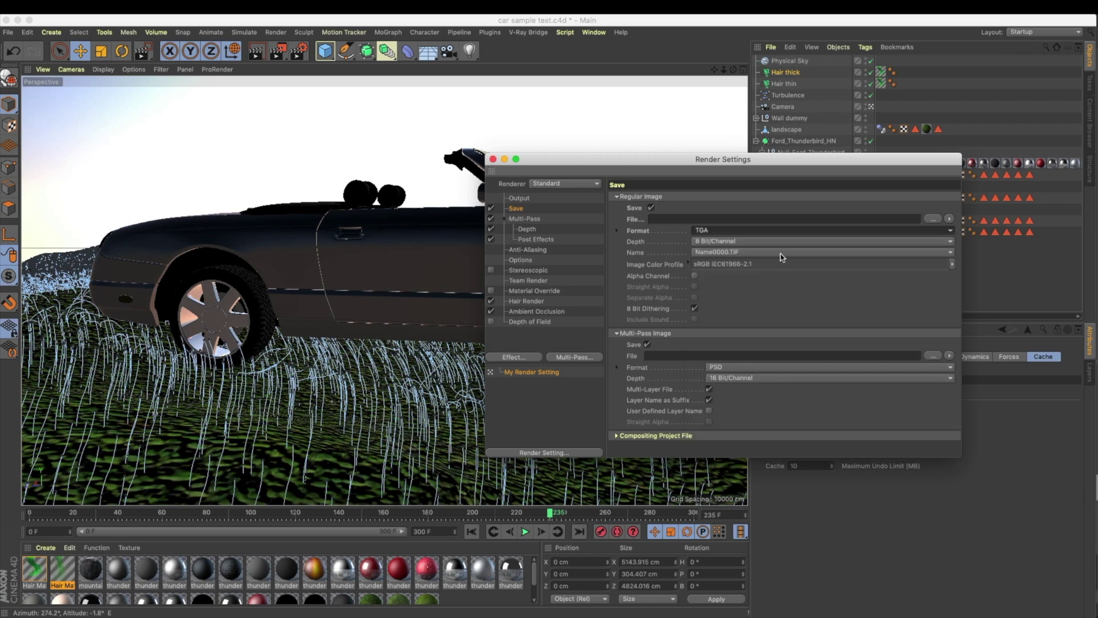
left_click(695, 275)
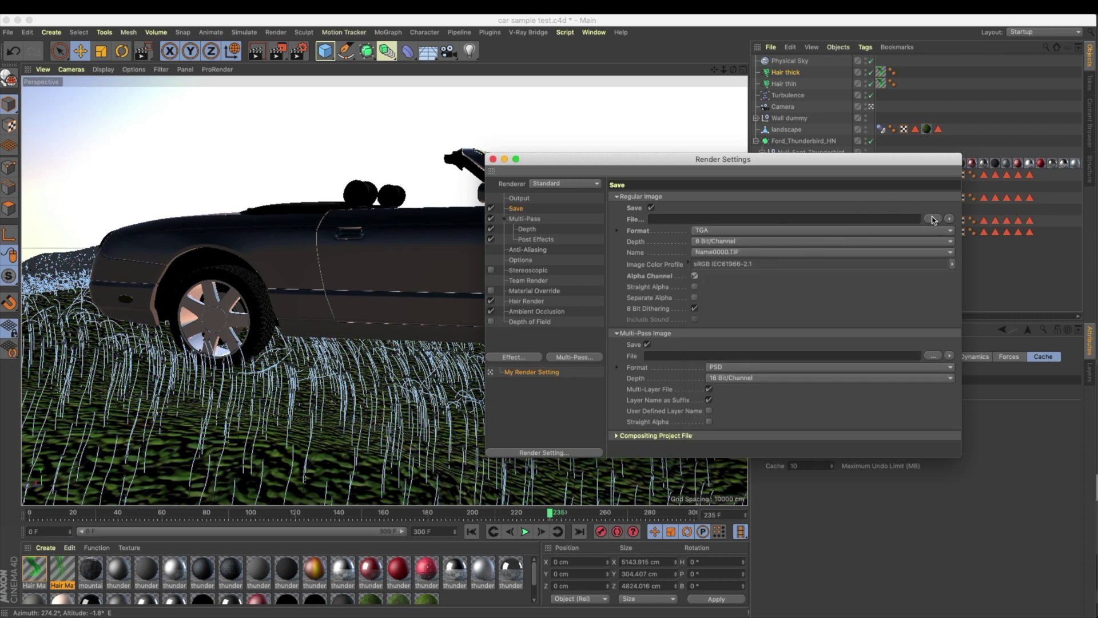
left_click(720, 369)
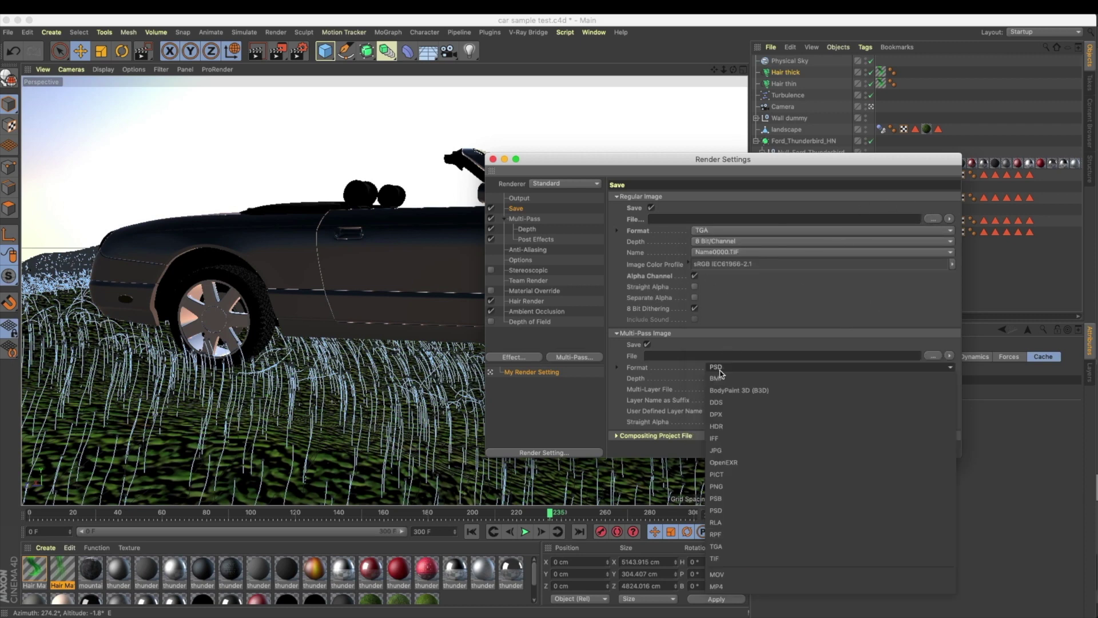
left_click(750, 546)
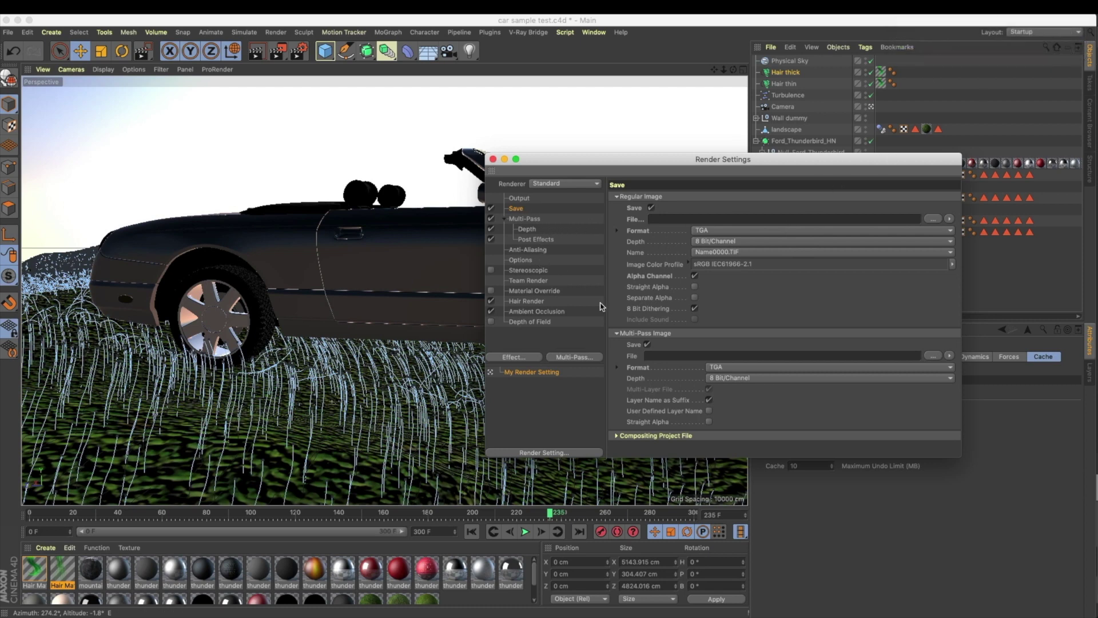
Step: Check the available multi-pass channels and render the animation to the Picture Viewer without specifying a file name
right_click(532, 223)
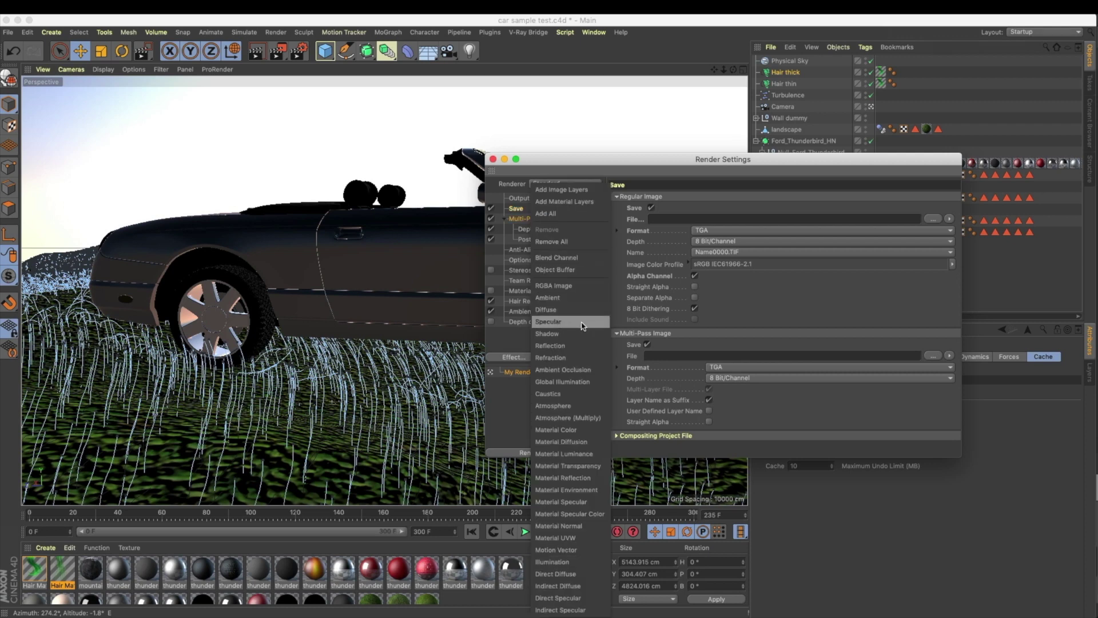
left_click(802, 303)
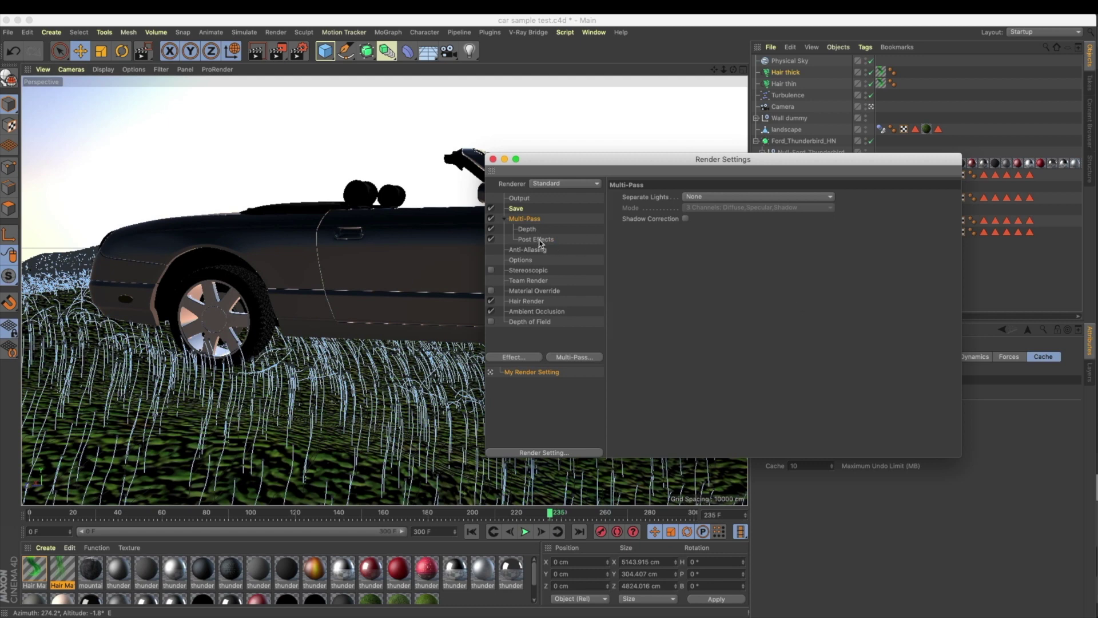
left_click(515, 208)
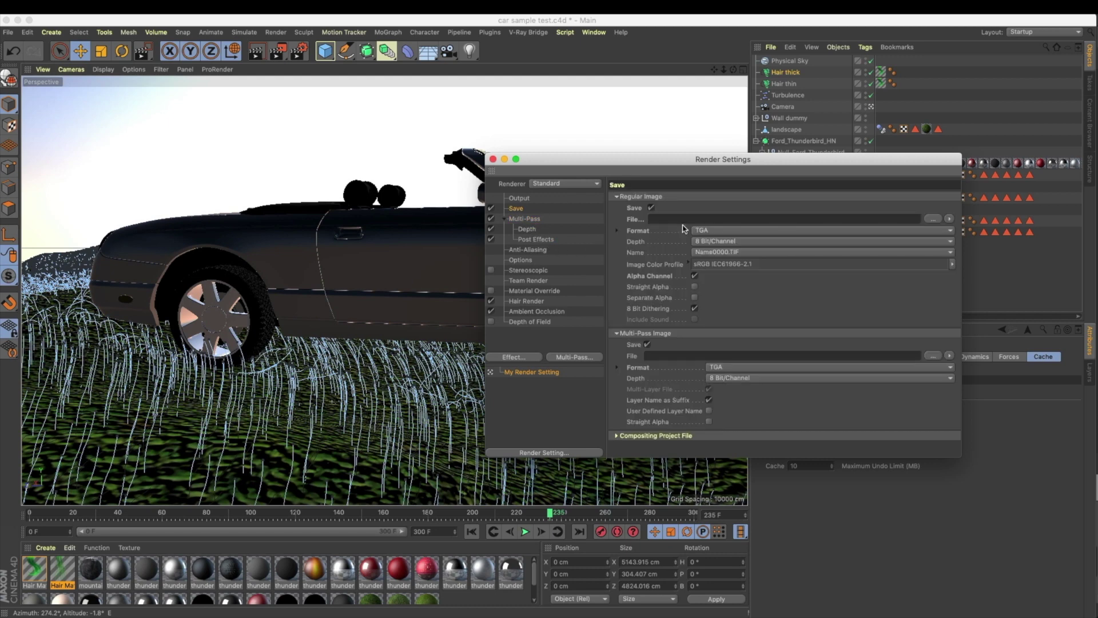
left_click(278, 51)
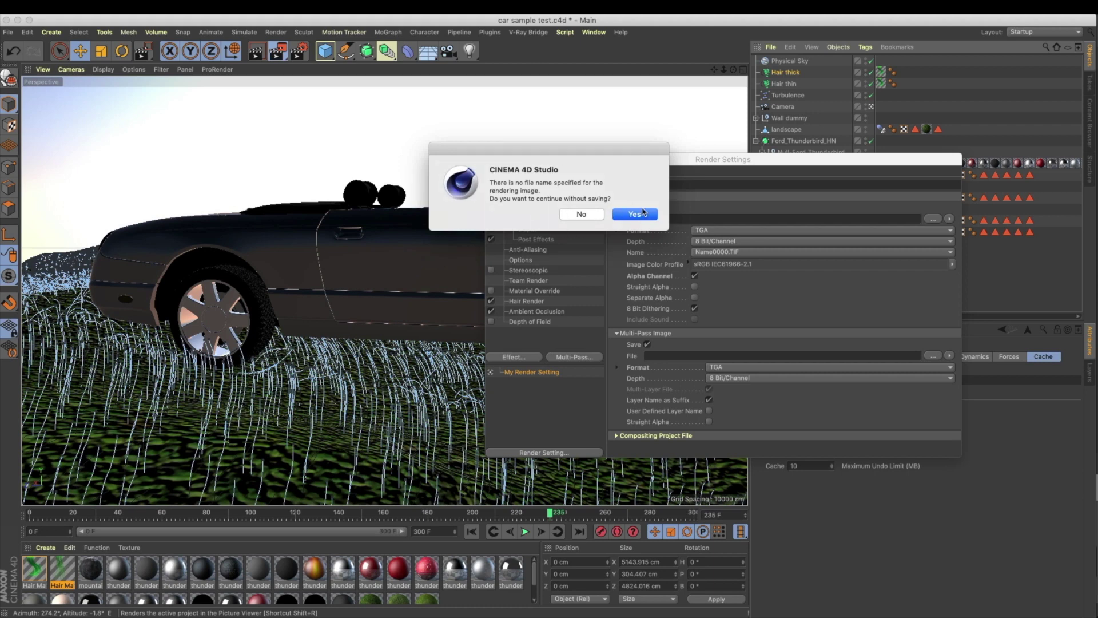
left_click(636, 214)
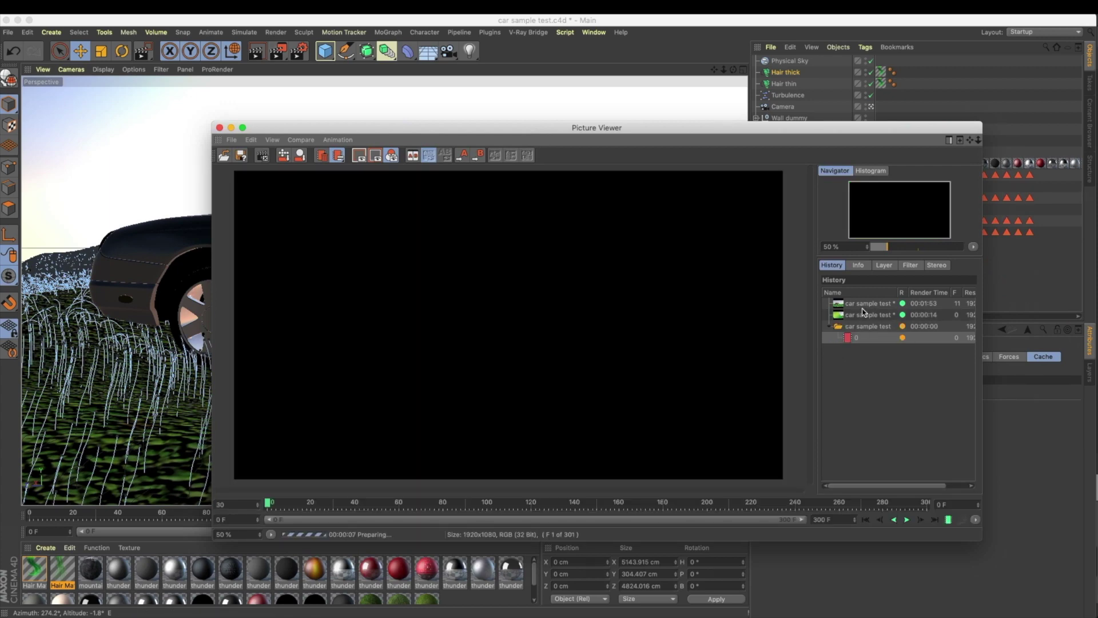
Step: Display the Hair (Multiply) layer as a single pass in the Picture Viewer, and save the project
left_click(886, 269)
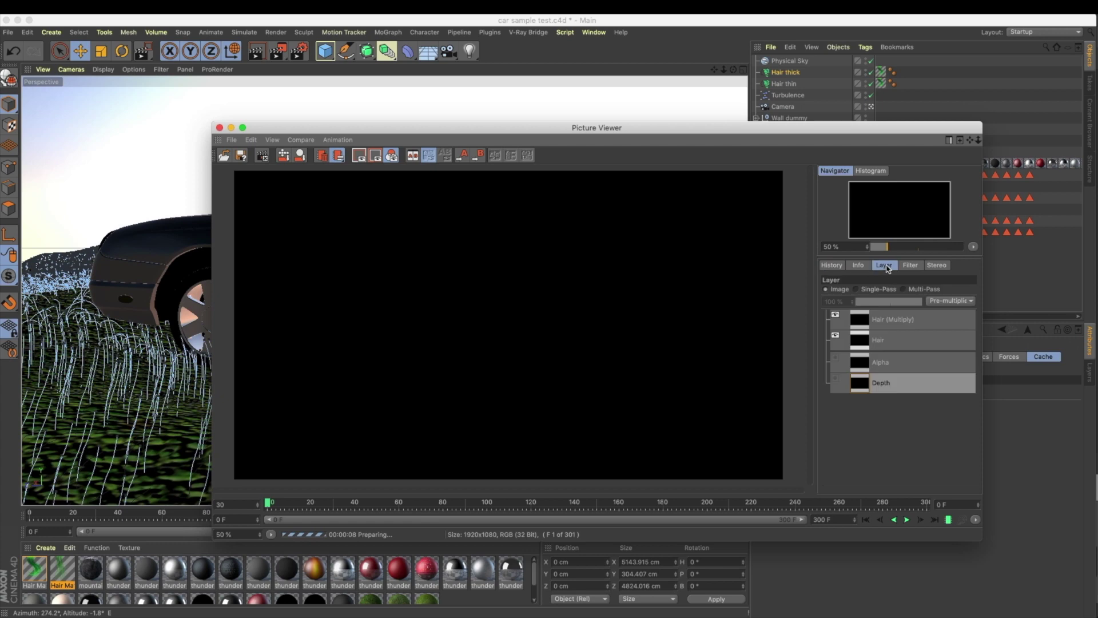
left_click(882, 316)
scroll(572, 361, "down", 2)
scroll(574, 360, "up", 1)
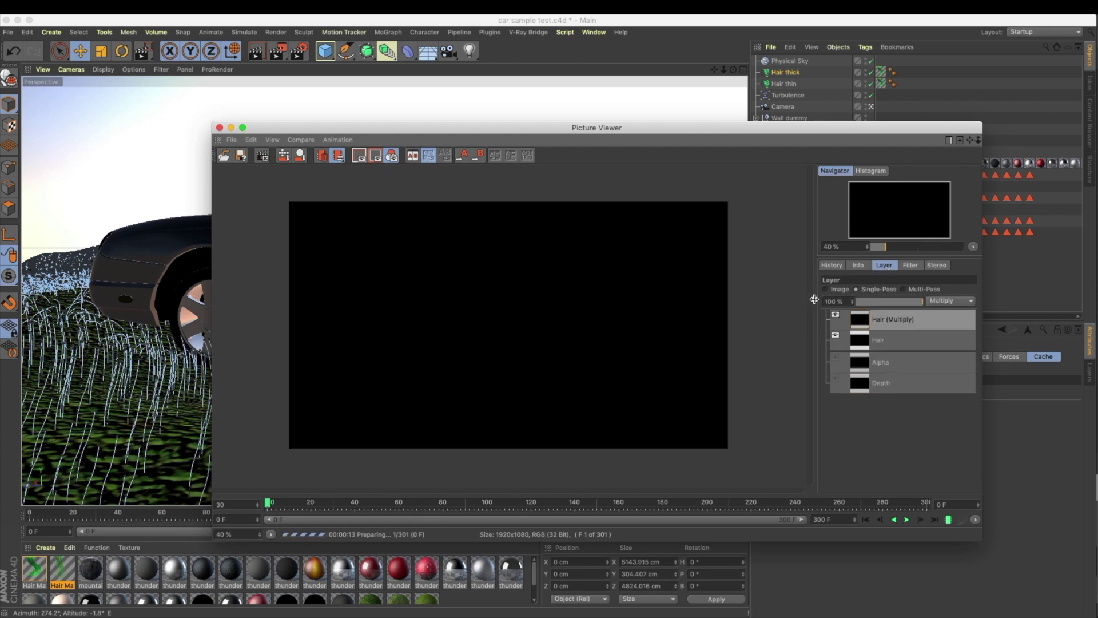
key("super+s")
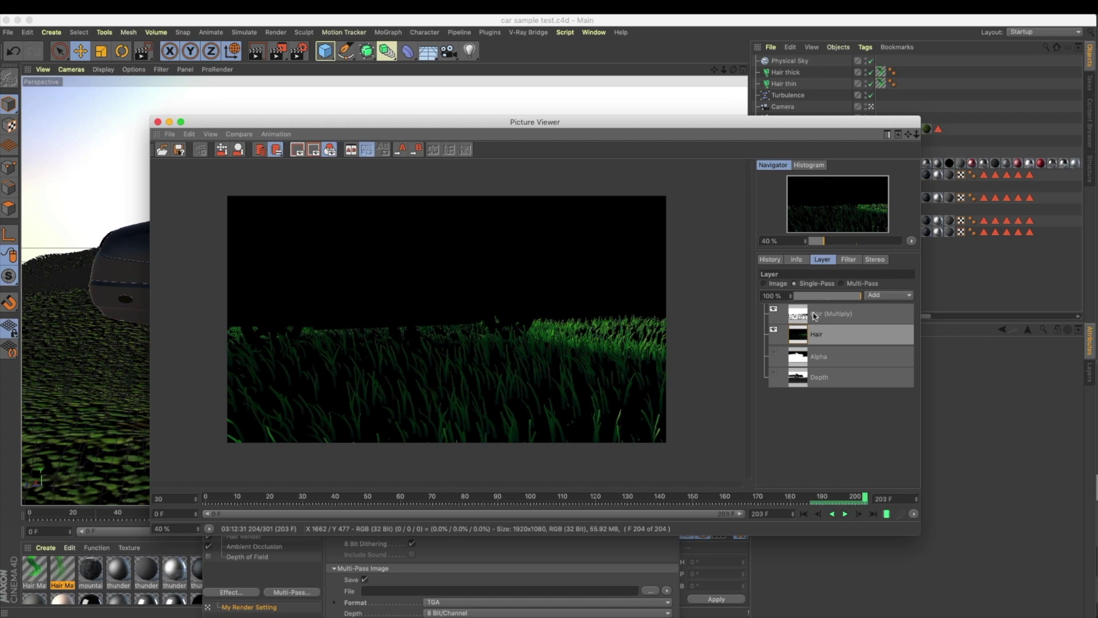
Step: Compare the rendered Hair (Multiply) and Hair passes at frame 203, examining the grass up close
left_click(815, 316)
left_click(813, 335)
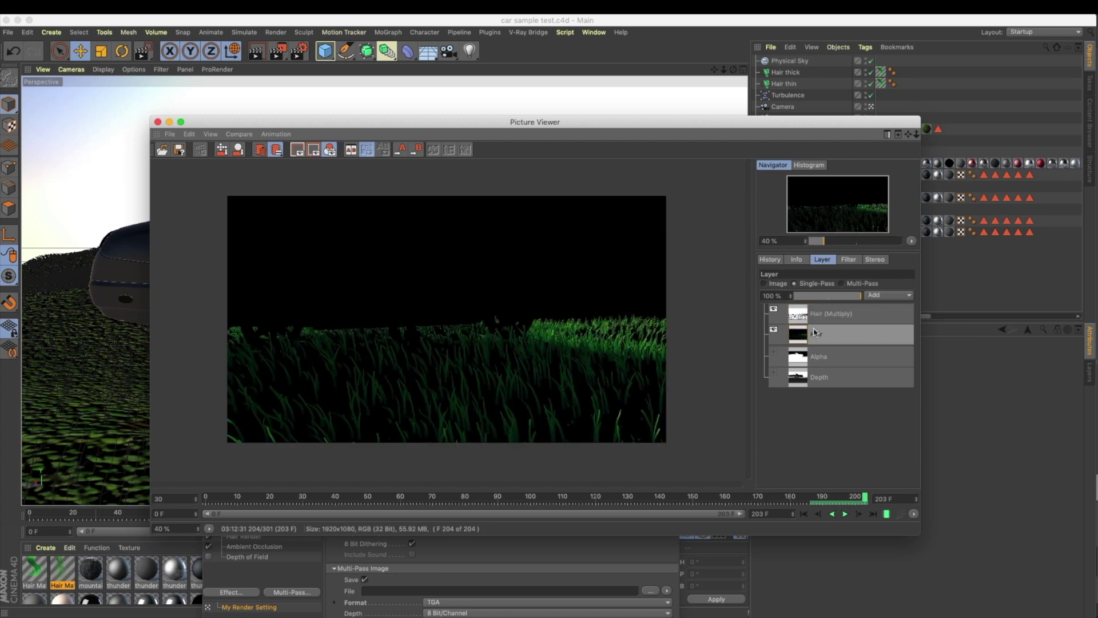
left_click(835, 315)
left_click(829, 337)
scroll(529, 381, "up", 3)
scroll(500, 341, "down", 1)
scroll(553, 365, "down", 2)
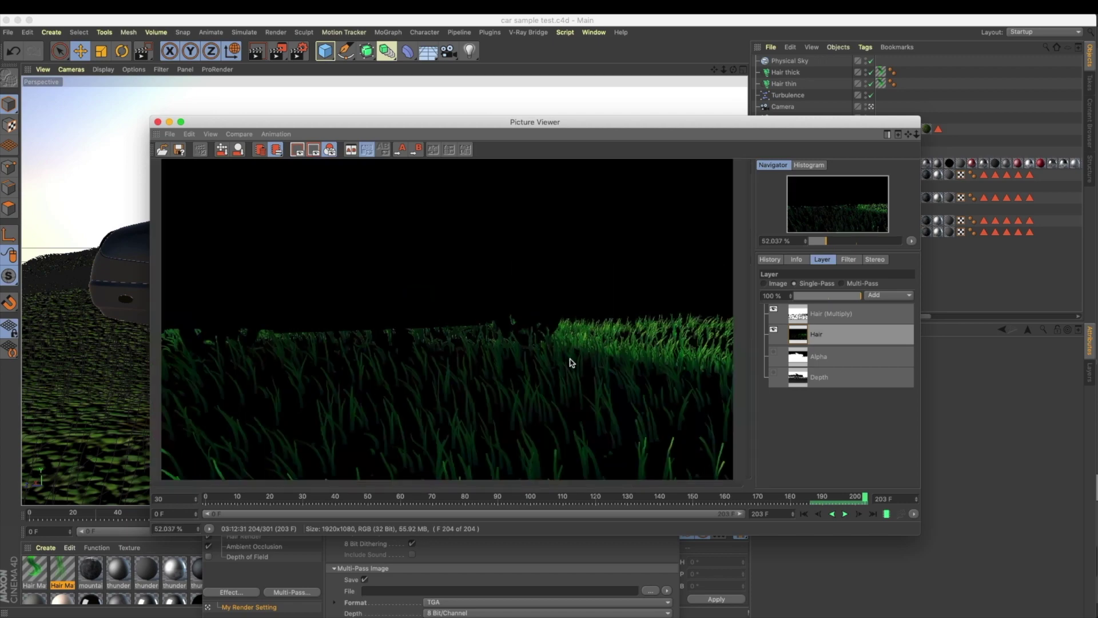
Step: View the Alpha and Depth passes, and examine the car and grass shading in the Depth pass up close
left_click(847, 355)
left_click(807, 384)
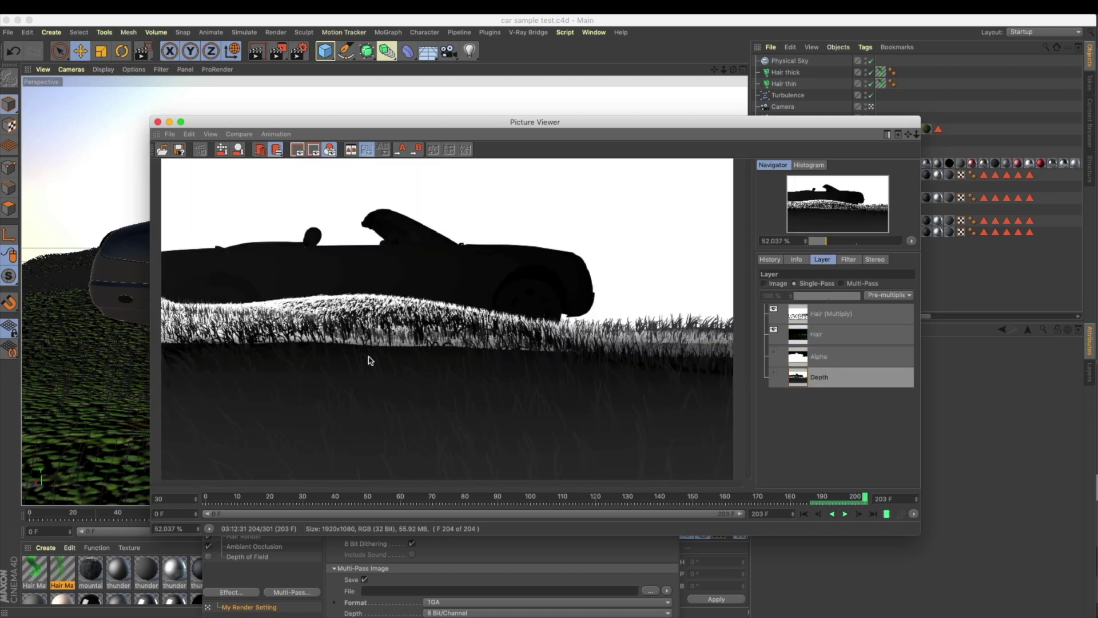
scroll(430, 331, "up", 1)
scroll(430, 331, "up", 1)
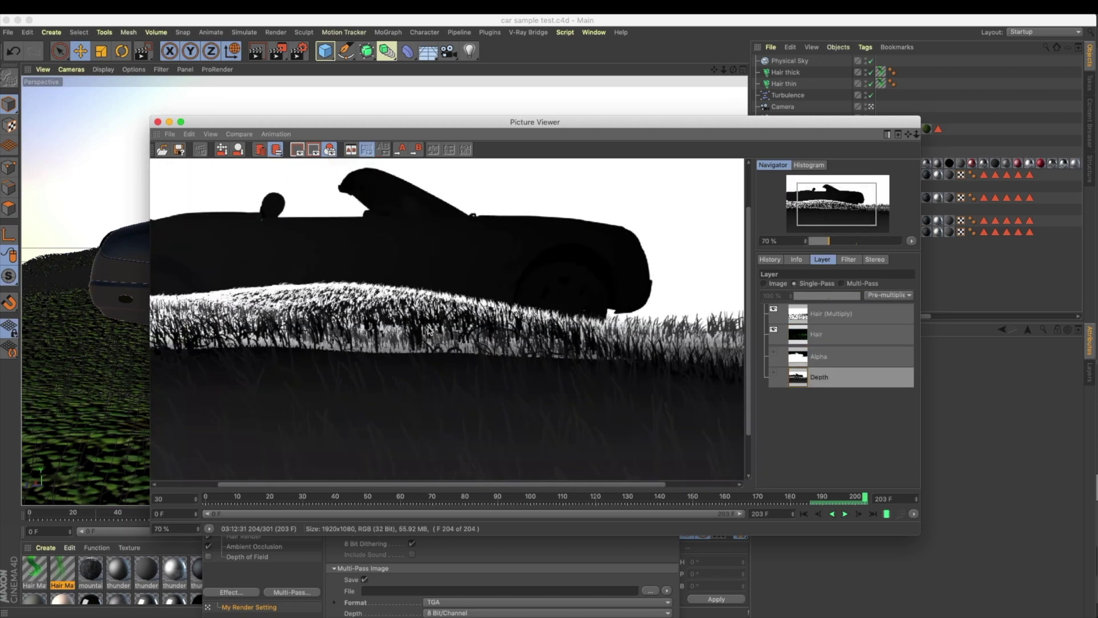
scroll(423, 338, "down", 3)
scroll(415, 349, "up", 2)
scroll(415, 350, "down", 1)
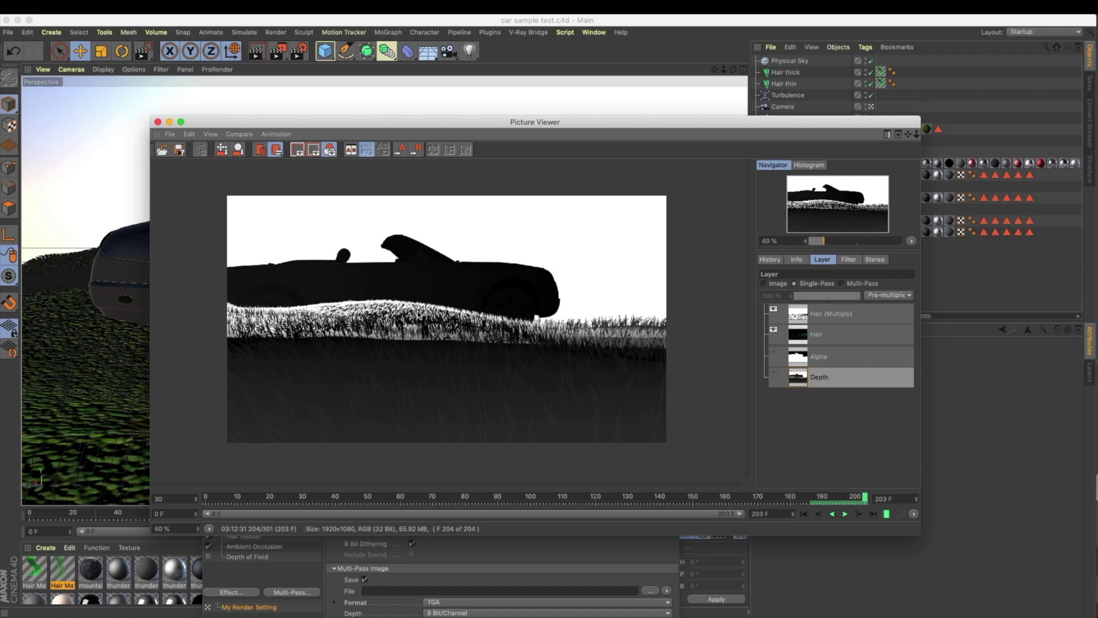
scroll(419, 314, "up", 5)
scroll(460, 409, "up", 5)
scroll(502, 342, "down", 9)
scroll(500, 346, "down", 3)
scroll(456, 367, "up", 4)
scroll(361, 267, "down", 2)
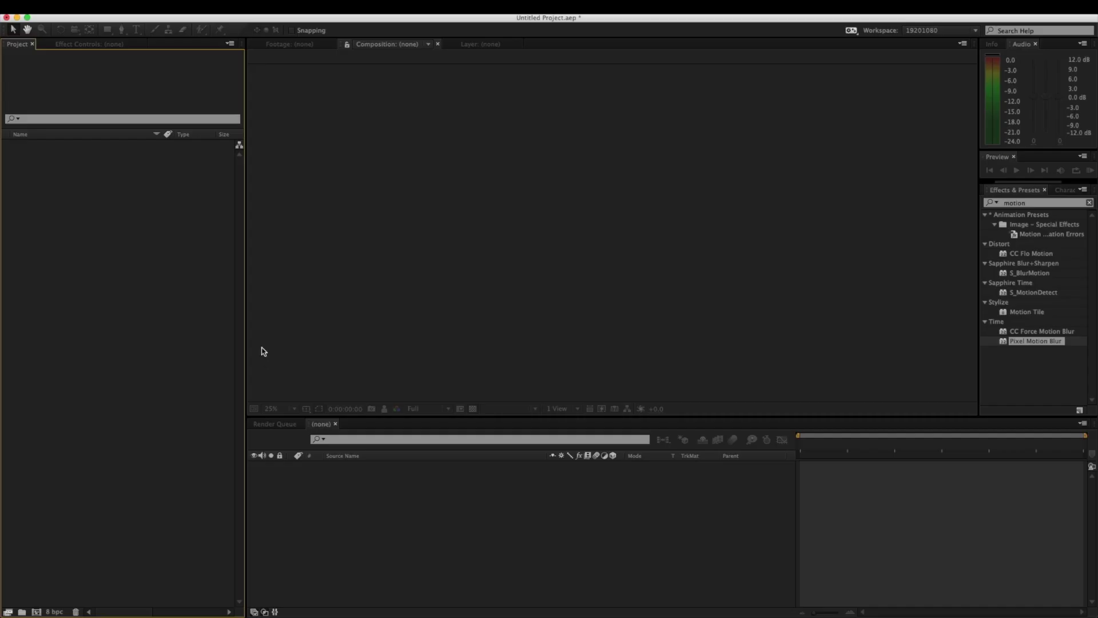
Step: Switch to After Effects and import the car_depth files from the ren folder as a Targa sequence
double_click(172, 253)
left_click(361, 149)
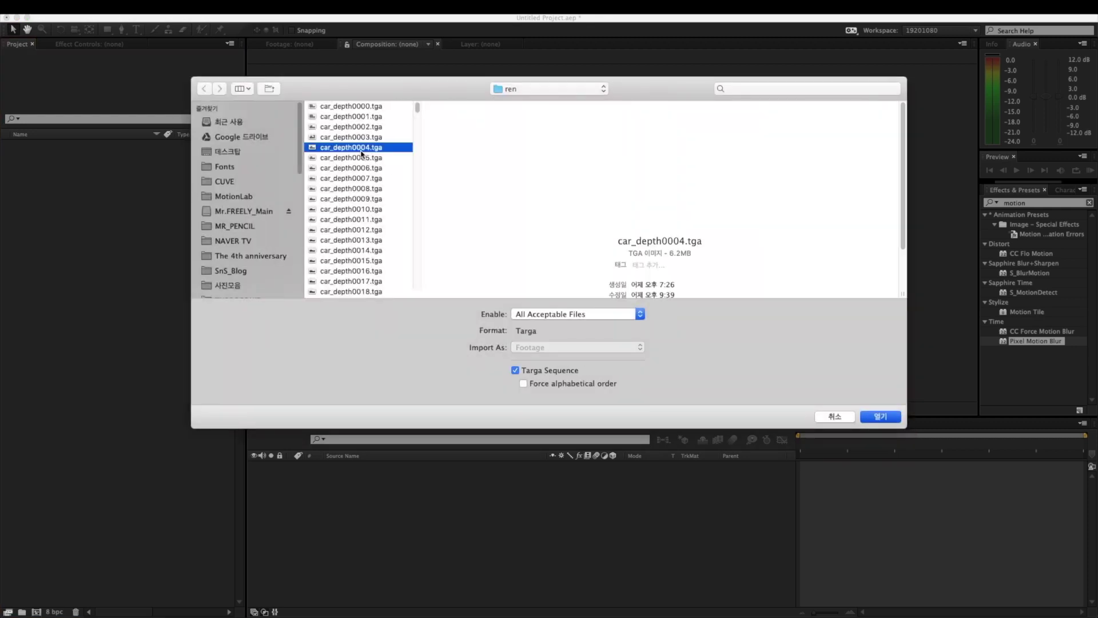
key("Return")
Step: Import the car_hair (multiply) files from the ren folder as a Targa sequence
left_click(147, 262)
key("super+i")
scroll(417, 167, "down", 20)
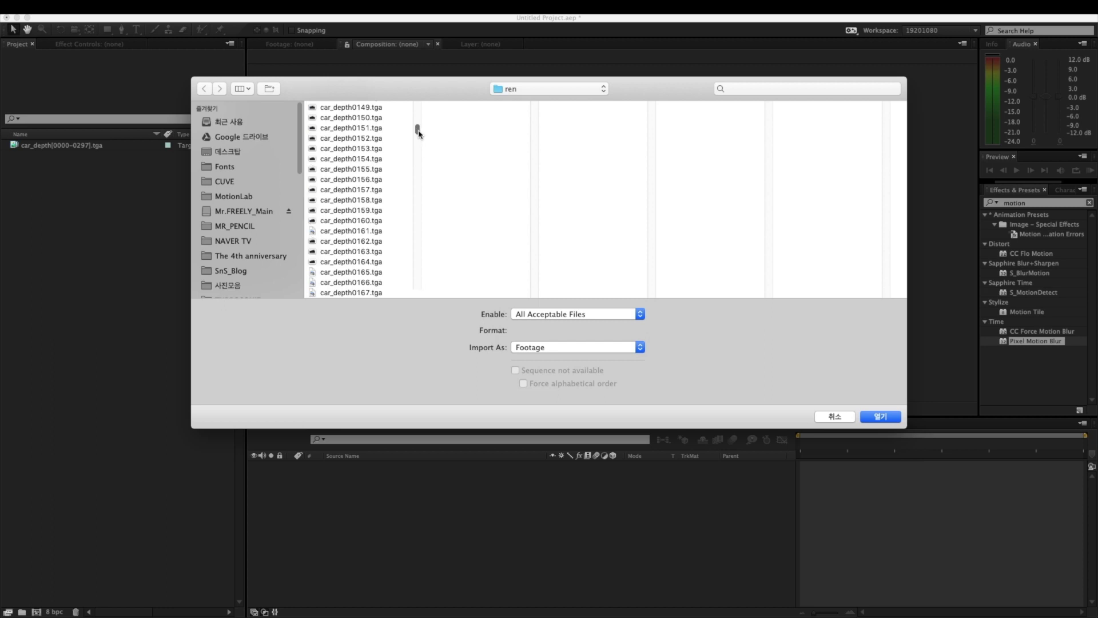
left_click_drag(419, 133, 419, 157)
left_click(380, 164)
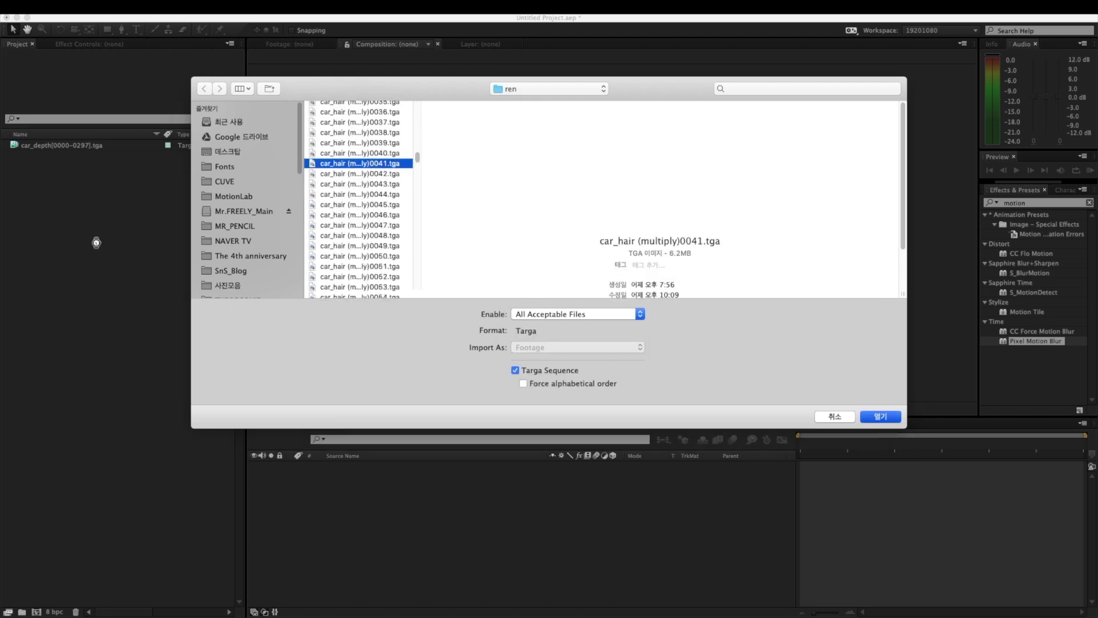
key("Return")
Step: Import the car_hair files from the ren folder as a Targa sequence
left_click(135, 224)
key("super+i")
left_click_drag(417, 109, 417, 212)
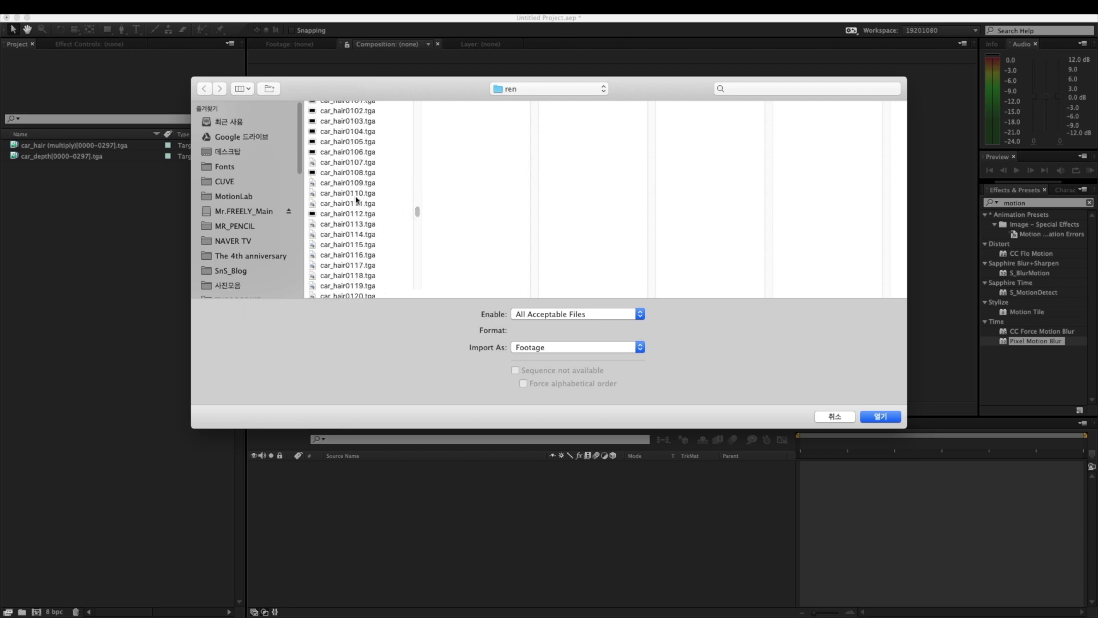
left_click(357, 199)
key("Return")
Step: Import the main car files from the ren folder as a Targa sequence, with the alpha channel set to Ignore
left_click(104, 223)
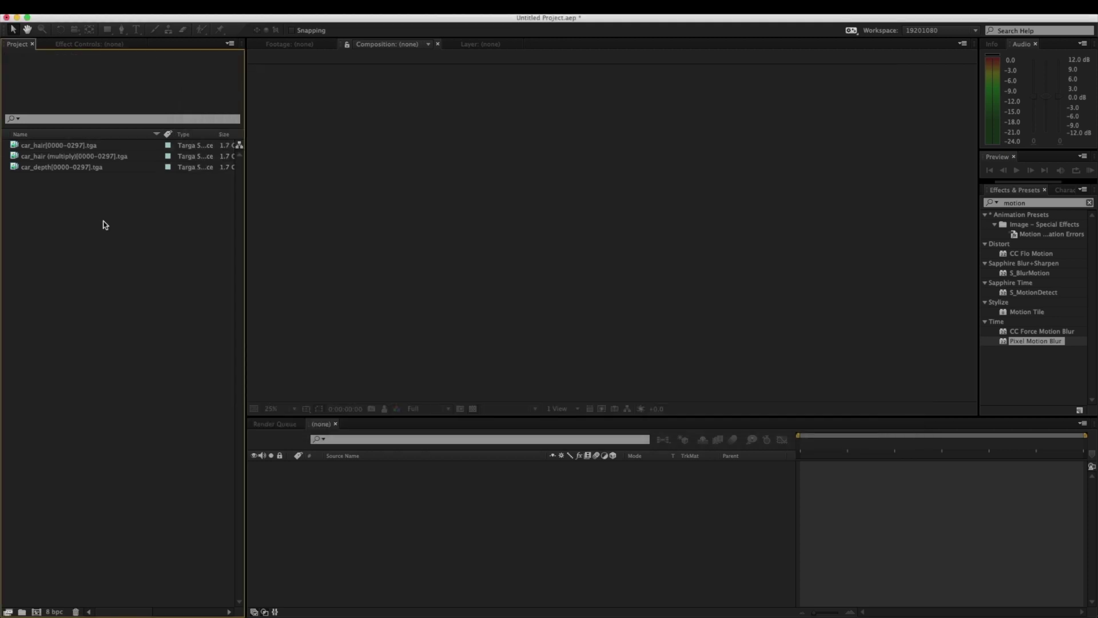
key("super+i")
left_click_drag(417, 108, 413, 249)
left_click(340, 209)
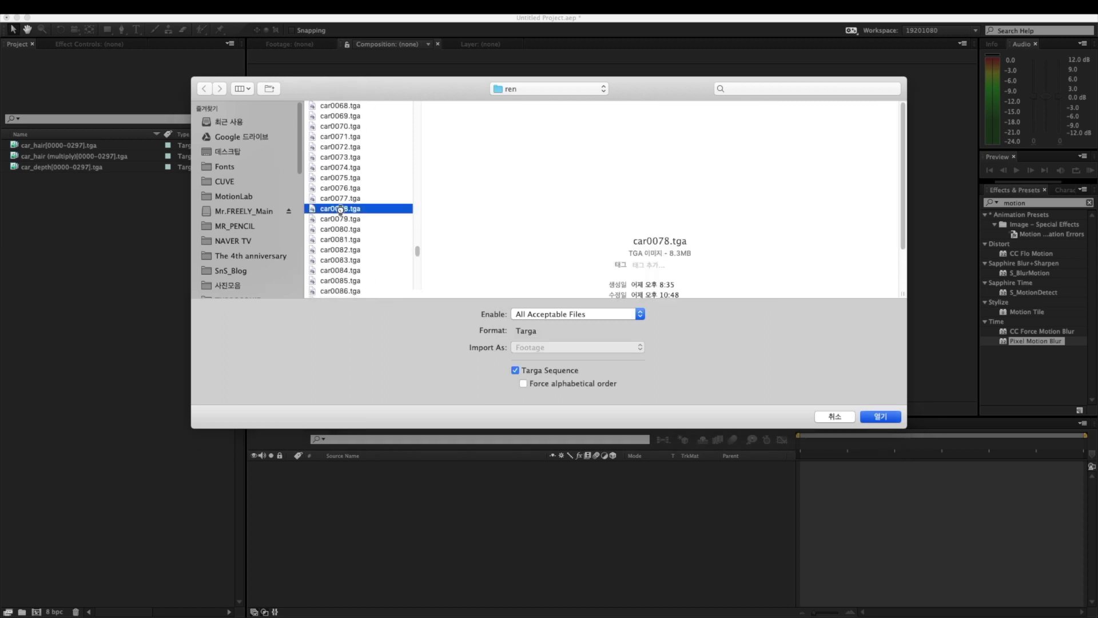
key("Return")
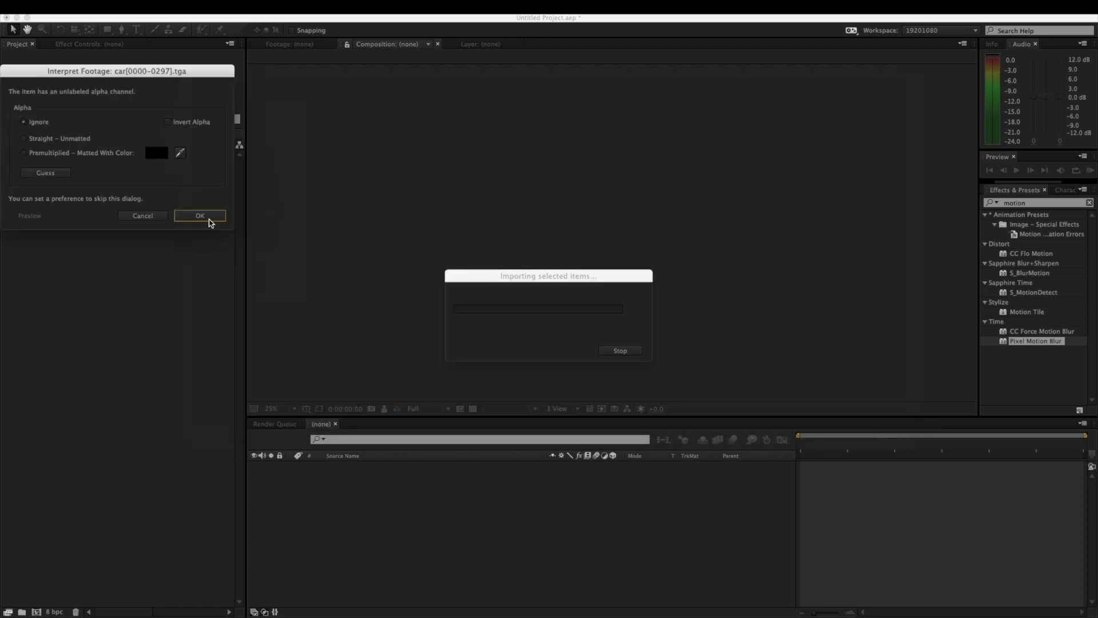
left_click(190, 214)
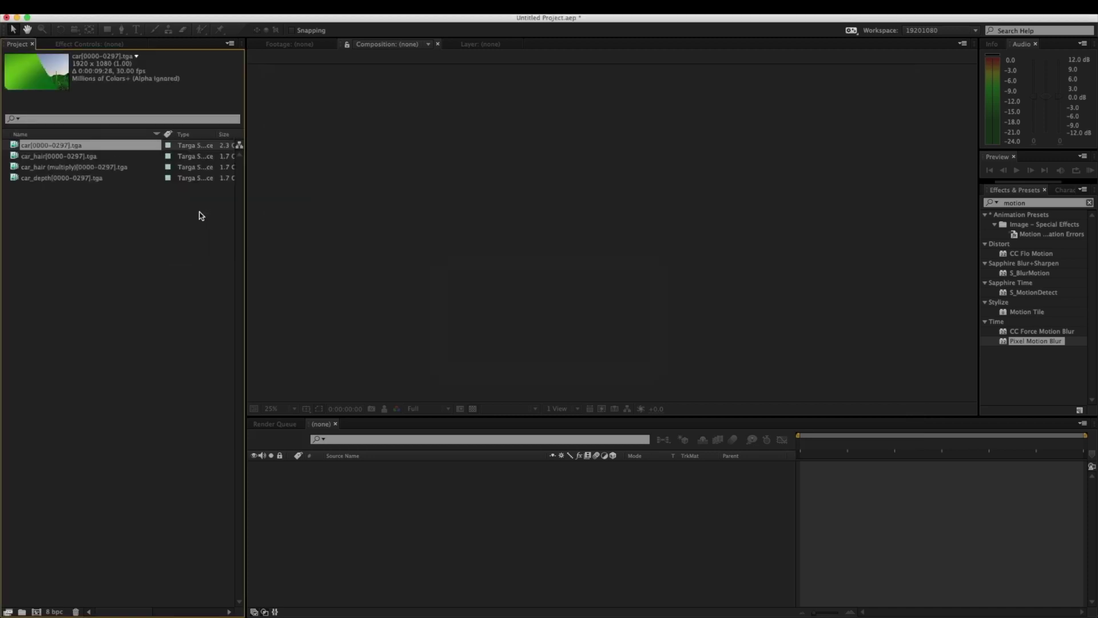
Step: Create a composition from the car[0000-0297].tga sequence and view the frame at 0:00:05:24
left_click(88, 185)
left_click_drag(55, 148, 37, 611)
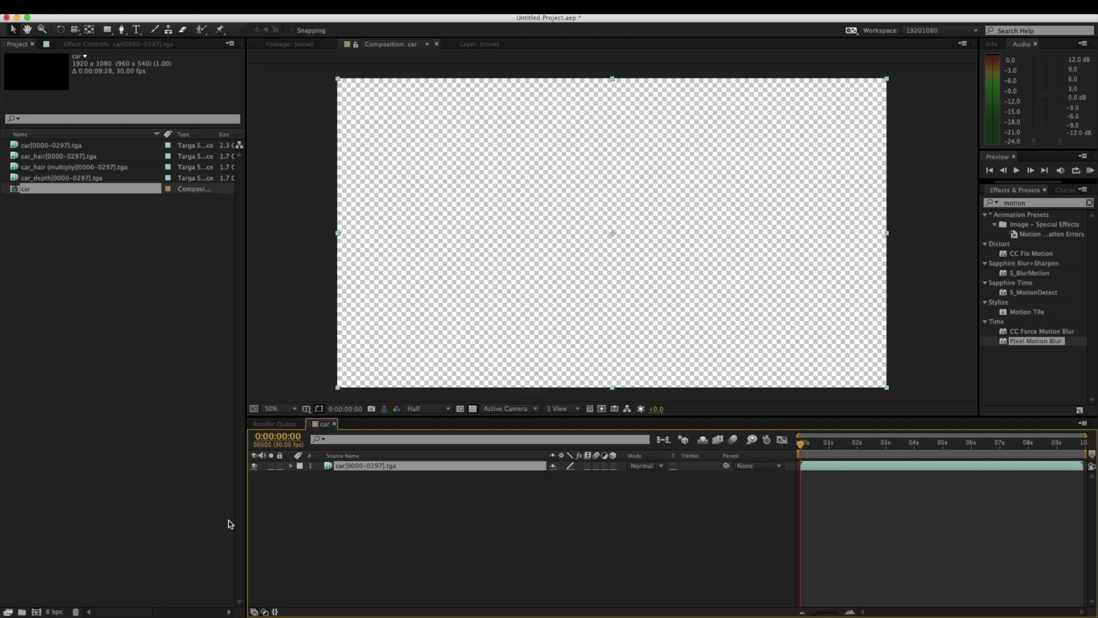
left_click_drag(811, 445, 966, 446)
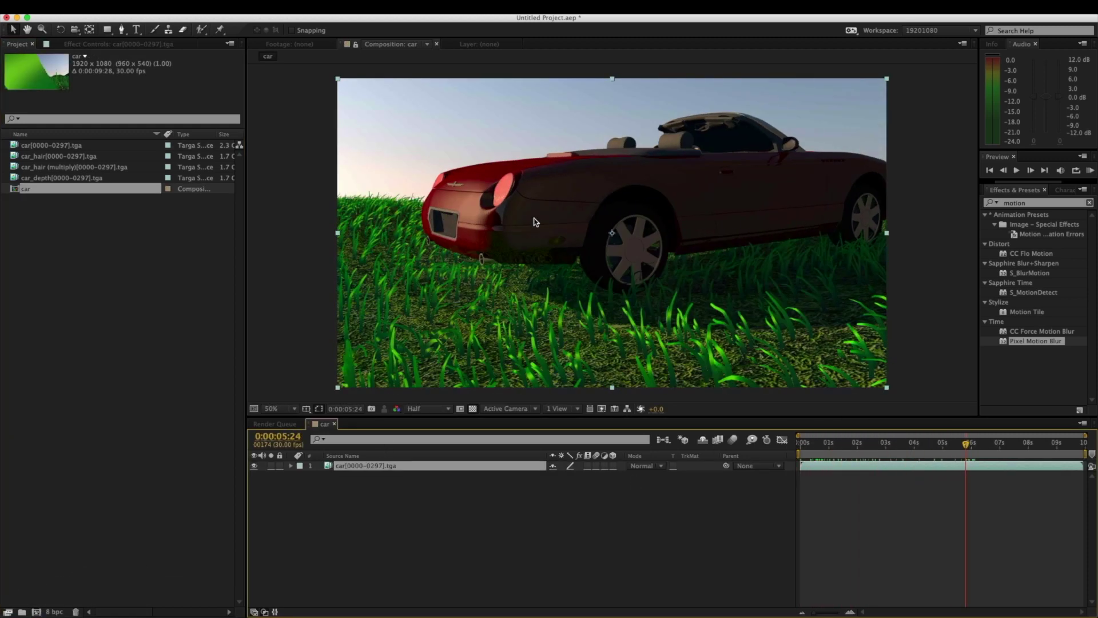
Step: Preview the car sequence with its alpha interpreted as Straight - Unmatted, and discard the interpretation change
right_click(64, 145)
mouse_move(196, 220)
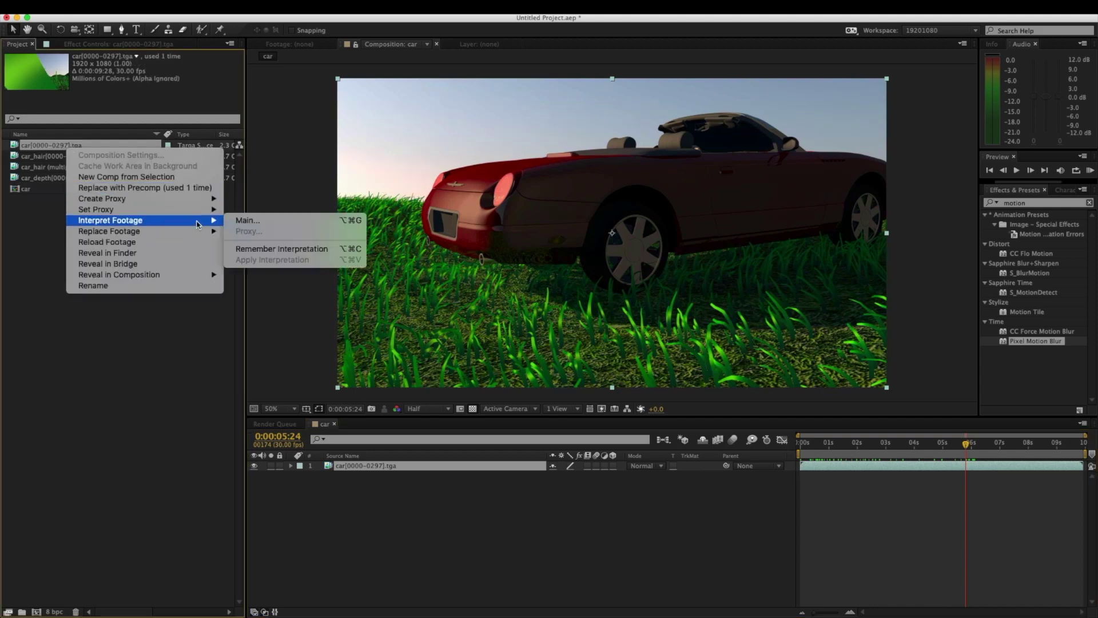
left_click(260, 221)
left_click(47, 141)
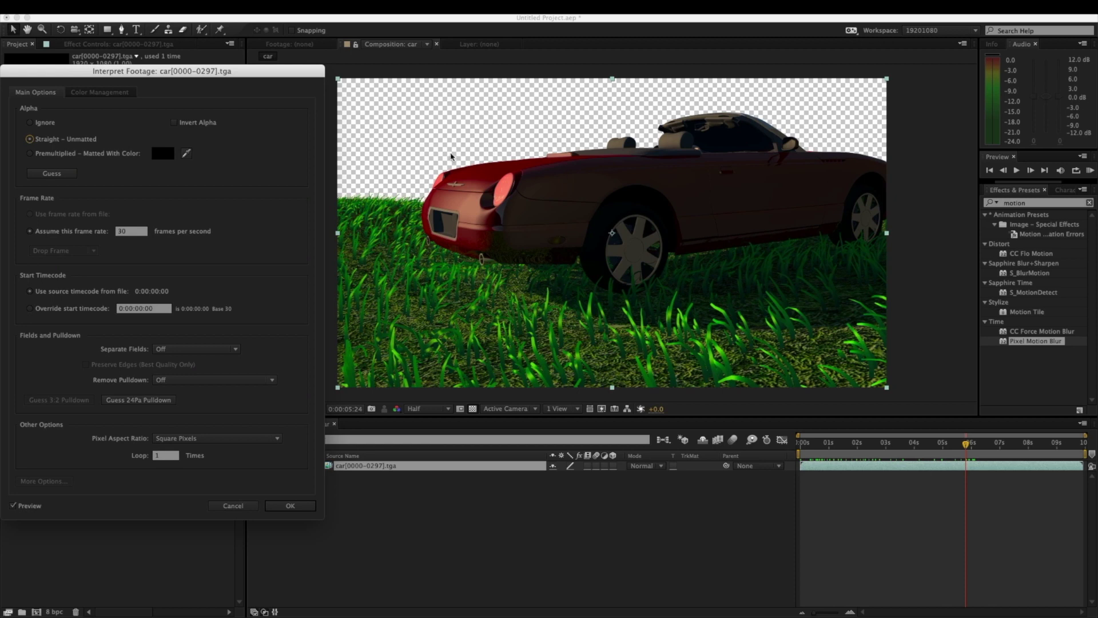
left_click(237, 505)
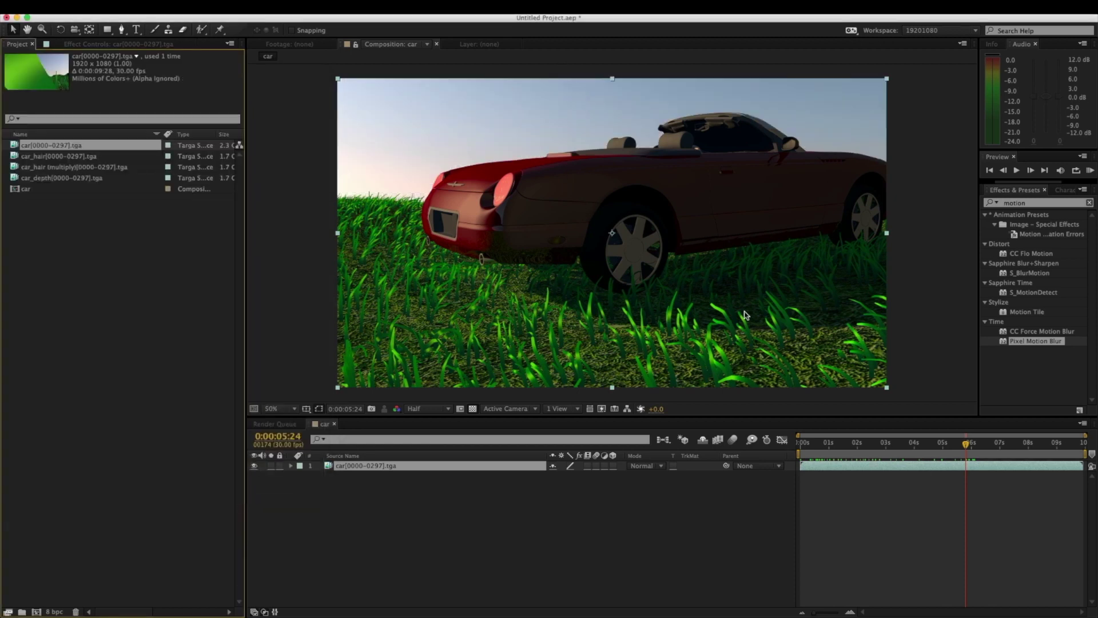
Step: Go to 0:00:01:12 and add a full-size blue solid named lighting to the car composition
left_click_drag(881, 451, 841, 453)
key("super+y")
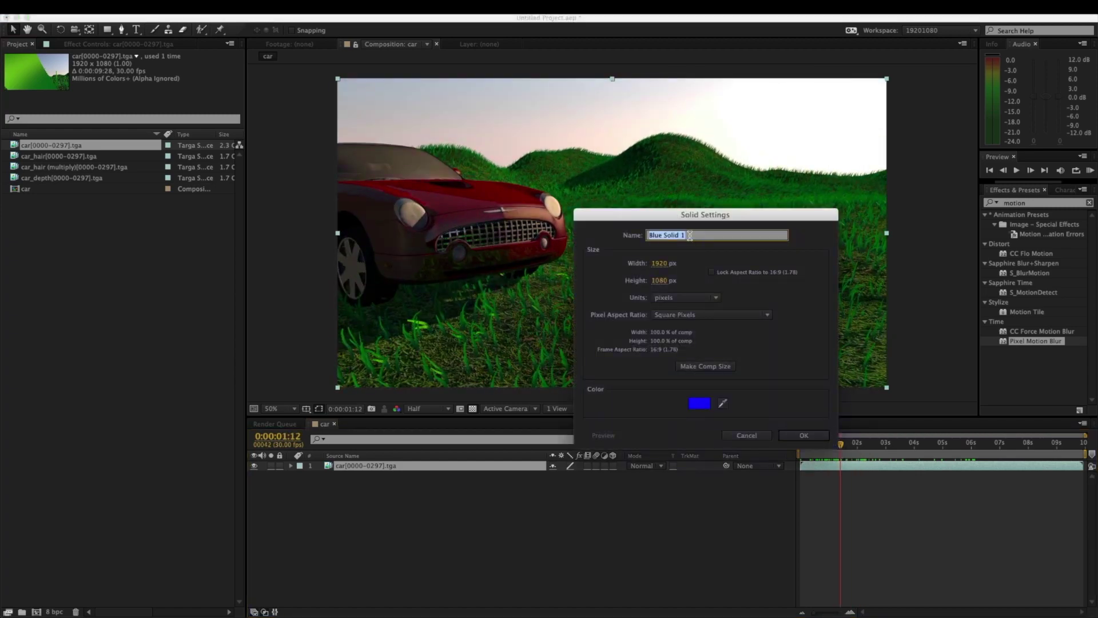
type("lighting")
key("Return")
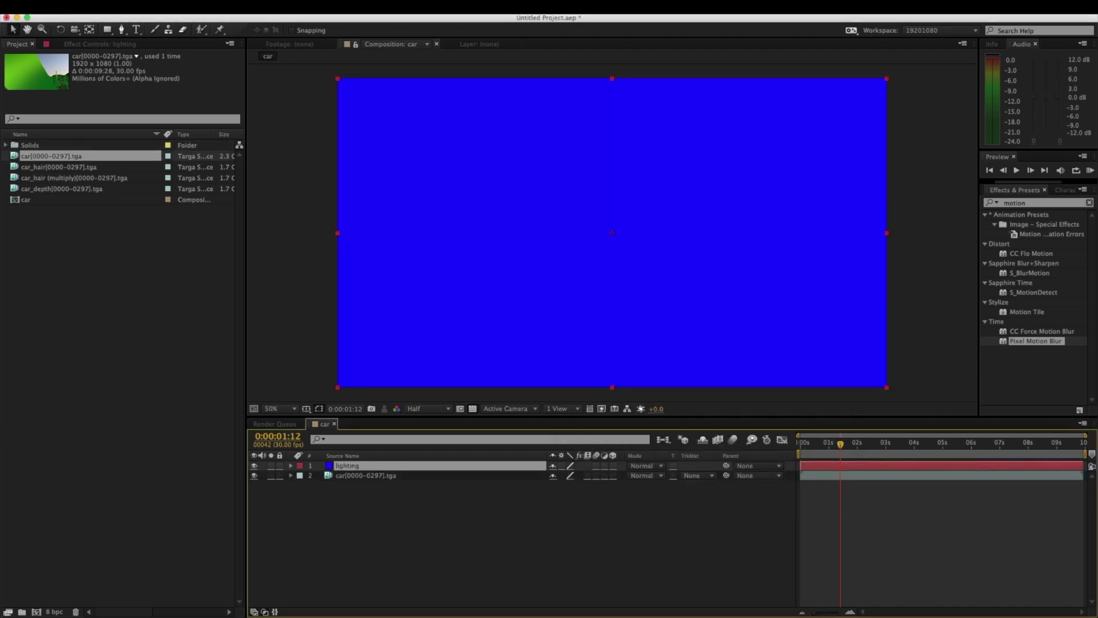
Step: Apply the Video Copilot Optical Flares effect to the lighting layer
left_click(1025, 204)
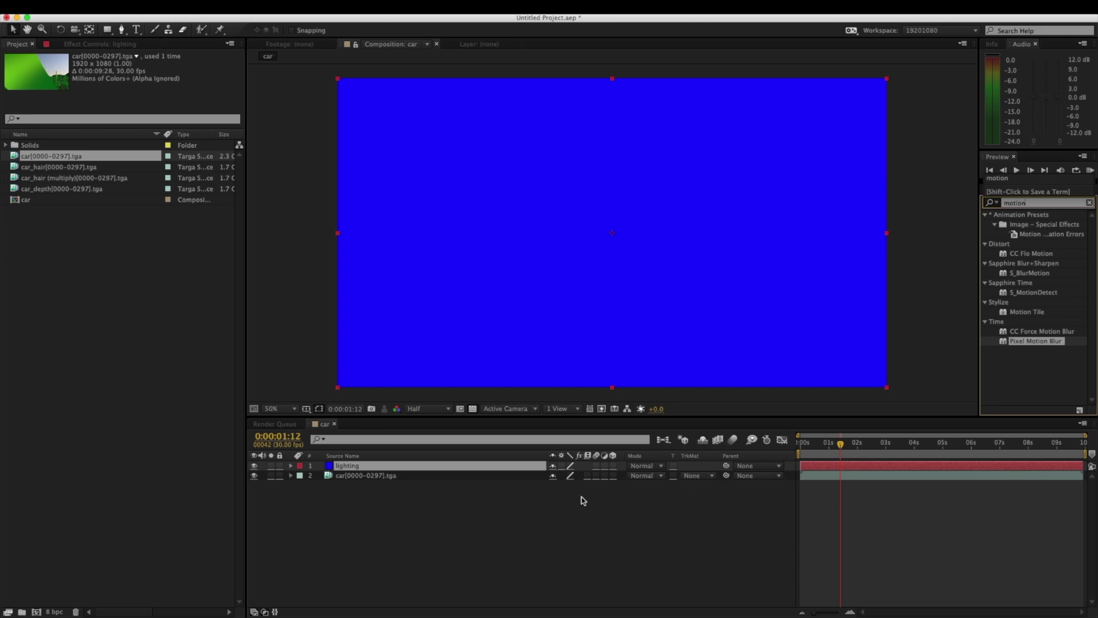
left_click(418, 474)
left_click(417, 469)
left_click(1026, 203)
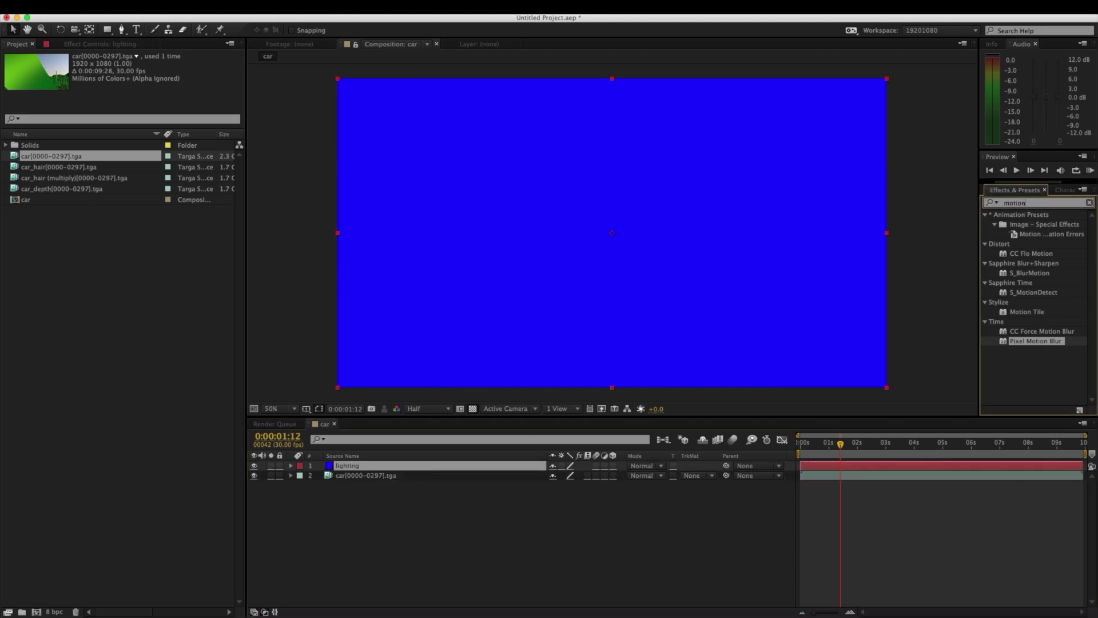
left_click(351, 468)
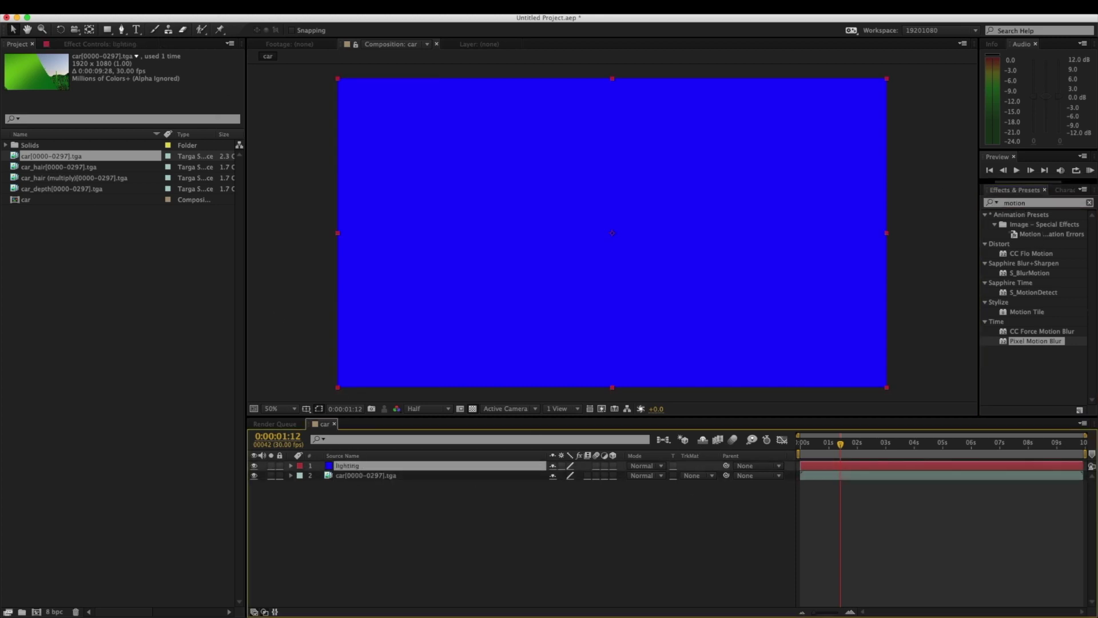
left_click(239, 7)
mouse_move(312, 411)
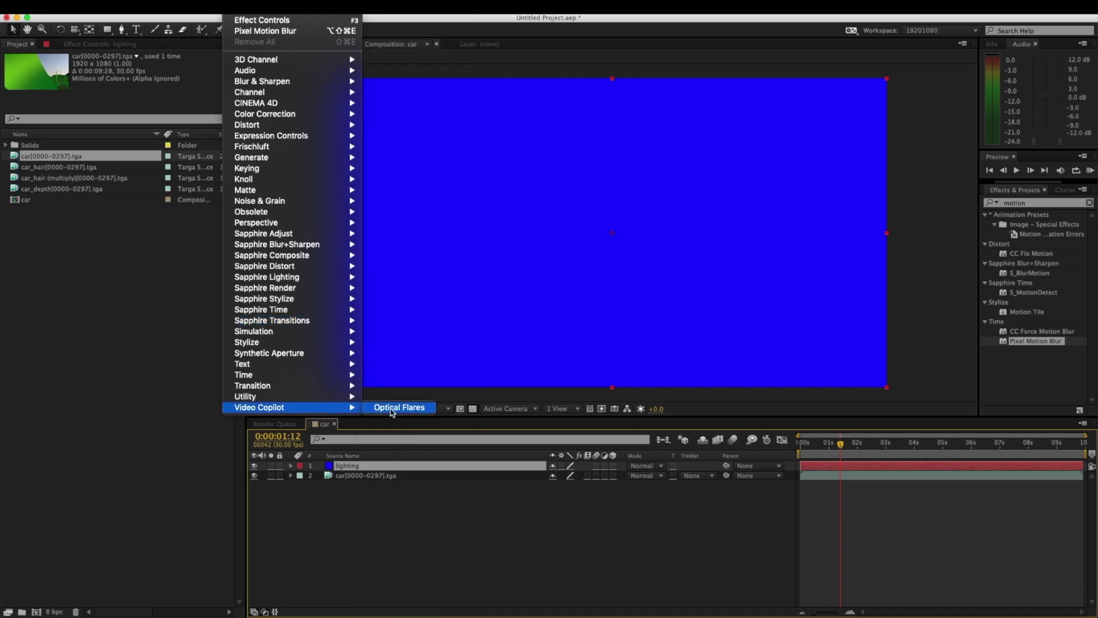
left_click(392, 410)
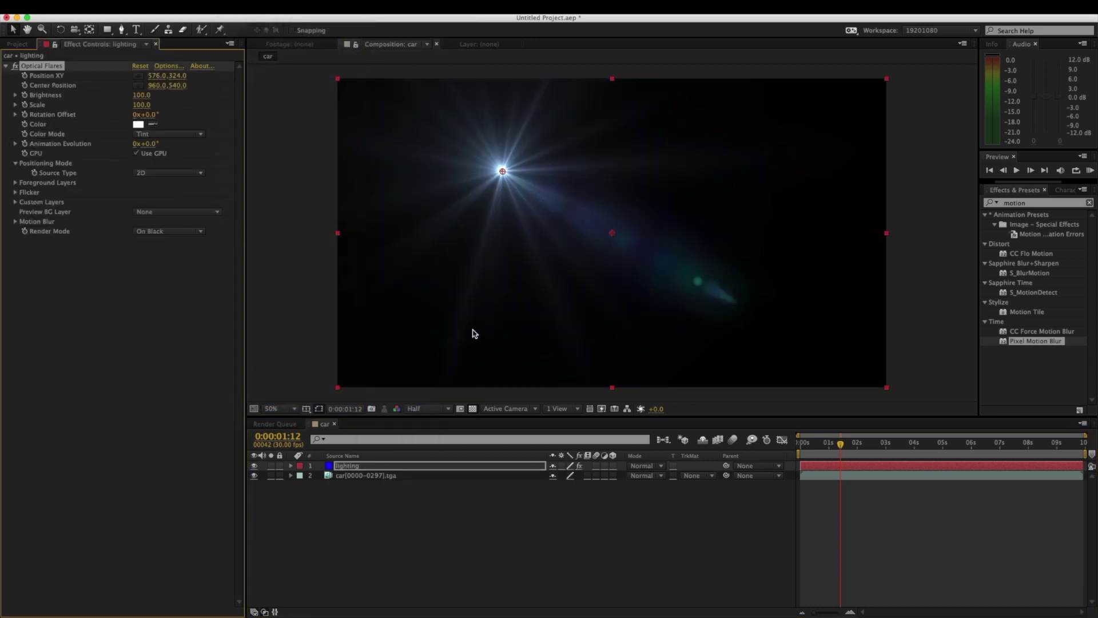
Step: Set the flare's Render Mode to On Transparent and place its source just outside the frame's upper-right corner, at about 1954, -18
left_click(160, 230)
left_click(165, 254)
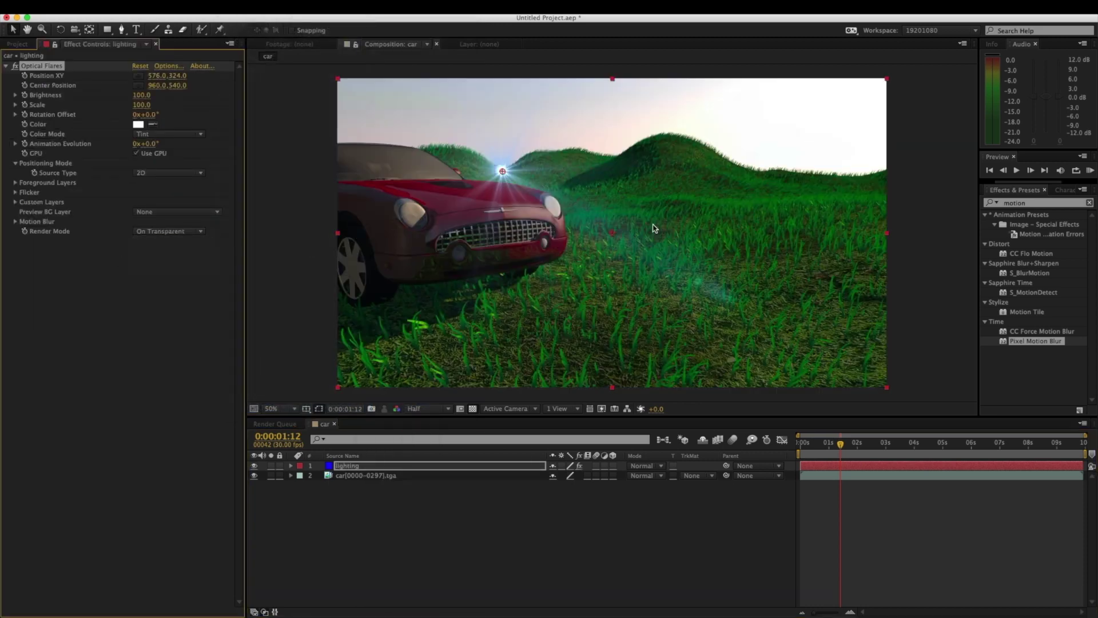
left_click_drag(503, 172, 896, 73)
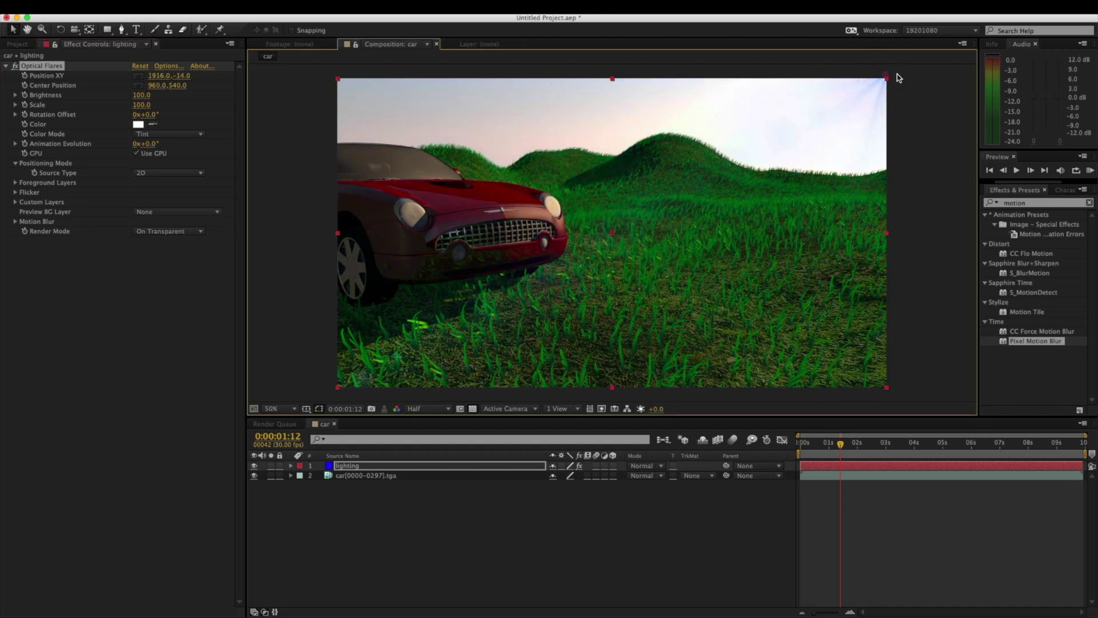
Step: Set the flare colour to orange FFBD3F and open the Optical Flares options
left_click(138, 124)
left_click_drag(745, 378, 732, 347)
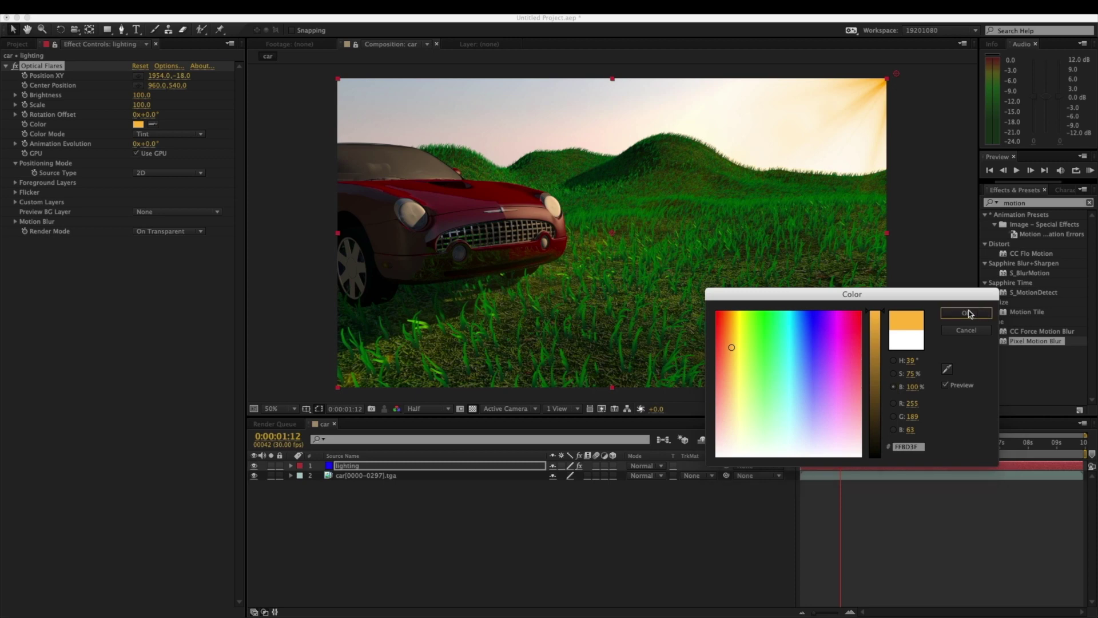
left_click(966, 313)
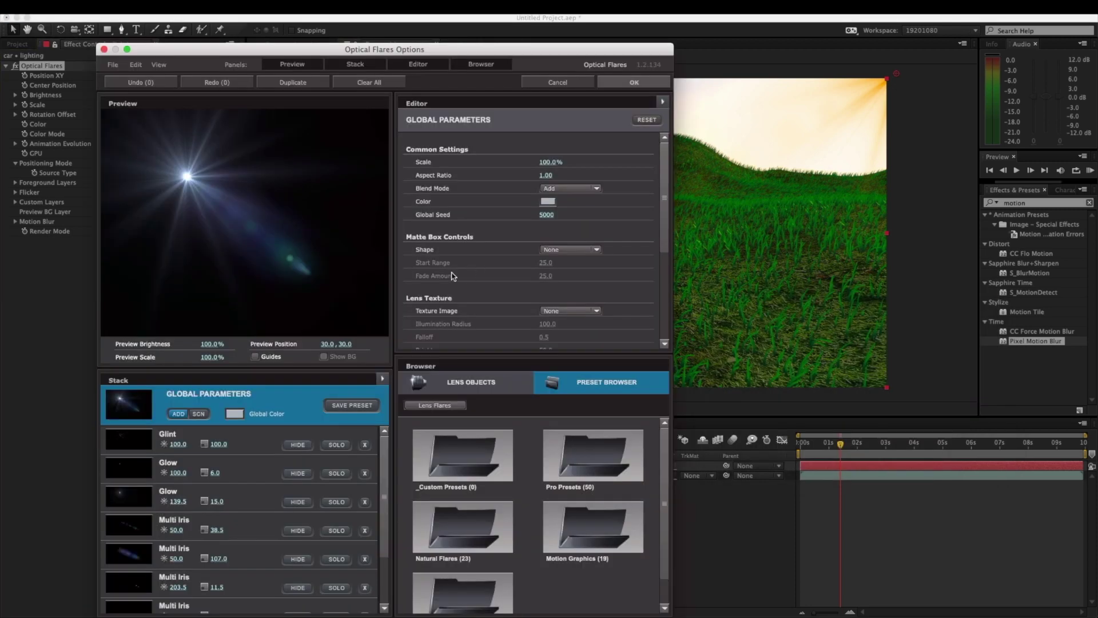
Step: Browse the Natural Flares and Motion Graphics preset folders for a suitable sun flare
double_click(599, 472)
left_click(500, 474)
left_click(591, 519)
left_click(477, 465)
left_click(474, 528)
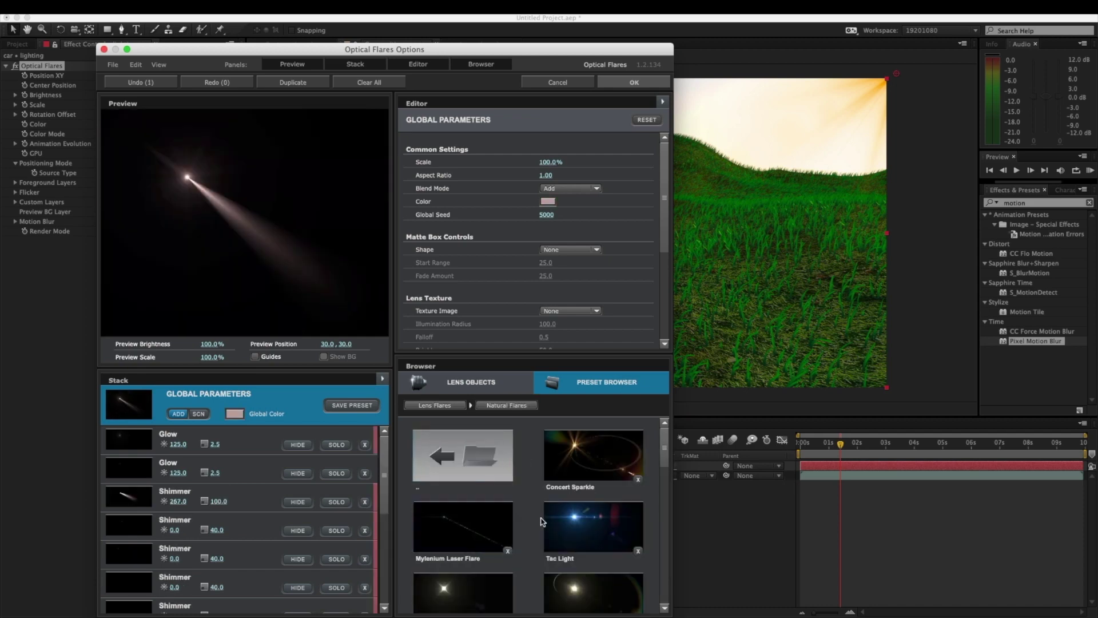
scroll(595, 518, "down", 5)
scroll(595, 518, "up", 3)
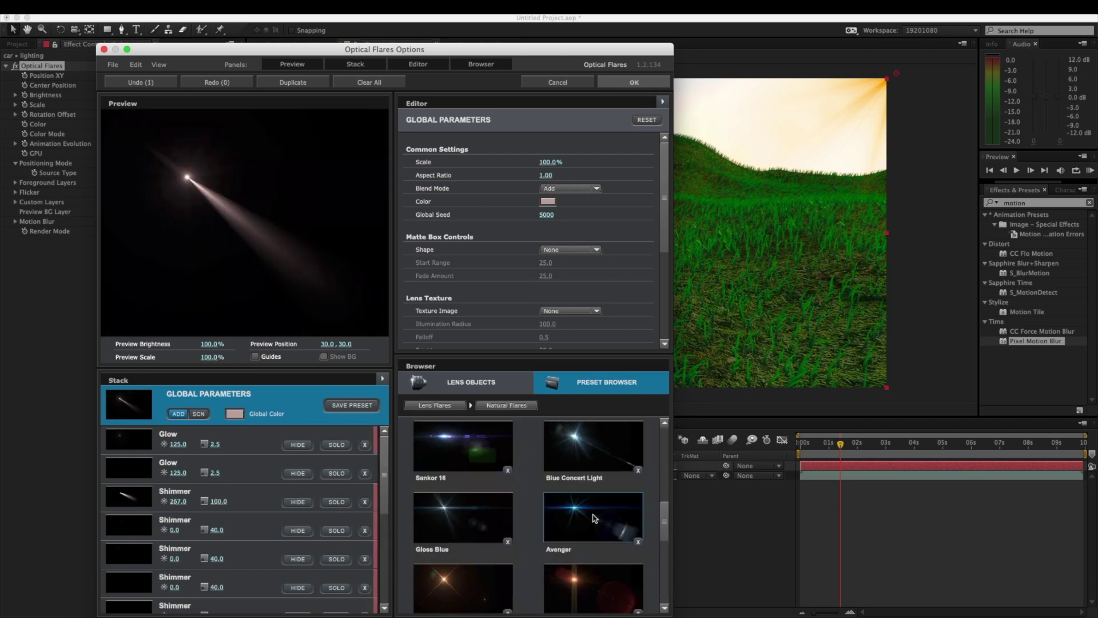
scroll(593, 518, "up", 5)
left_click(478, 464)
left_click(593, 519)
scroll(596, 523, "down", 8)
scroll(598, 524, "up", 8)
Step: Browse the Pro Presets and Light preset folders for a suitable sun flare
left_click(470, 452)
left_click(595, 474)
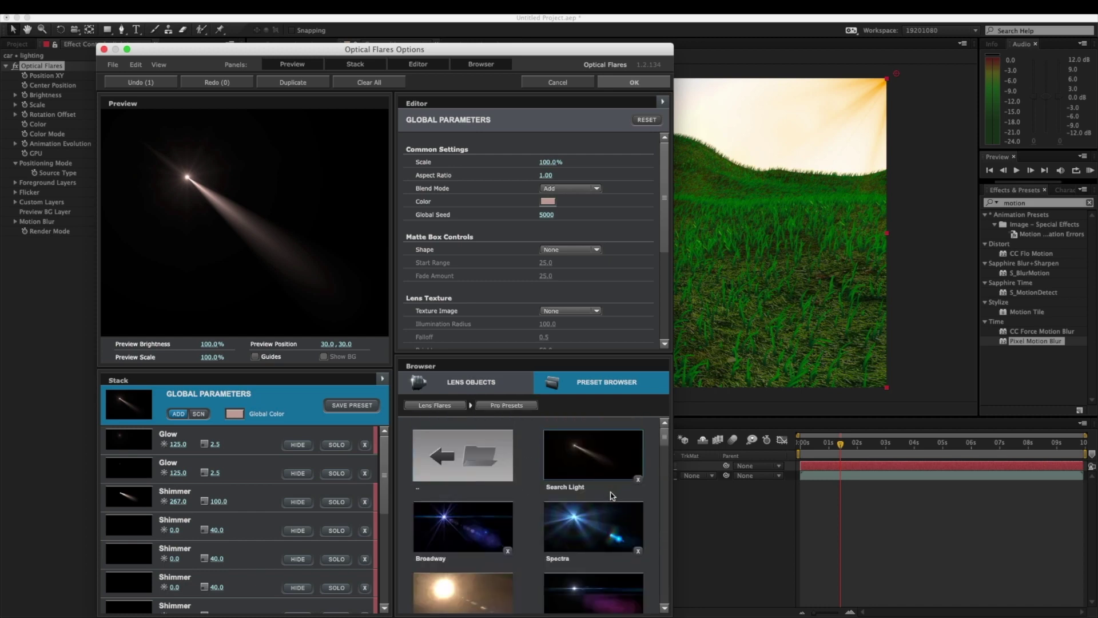
scroll(613, 496, "down", 3)
scroll(612, 497, "down", 10)
scroll(612, 498, "up", 10)
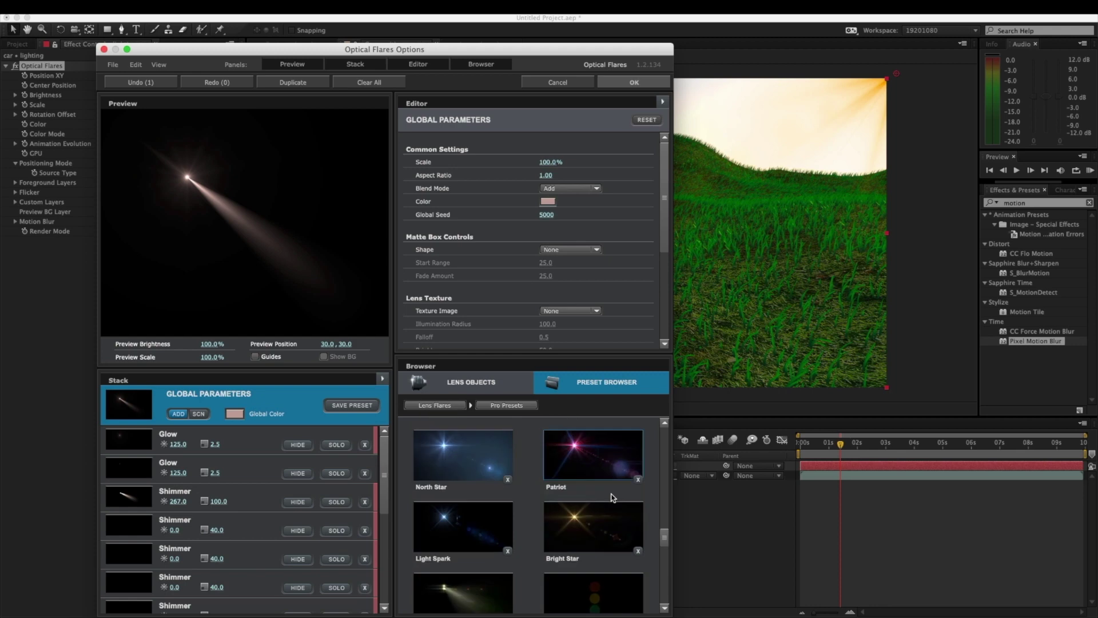
scroll(613, 497, "up", 5)
left_click(464, 458)
left_click(463, 528)
left_click(470, 463)
left_click(479, 584)
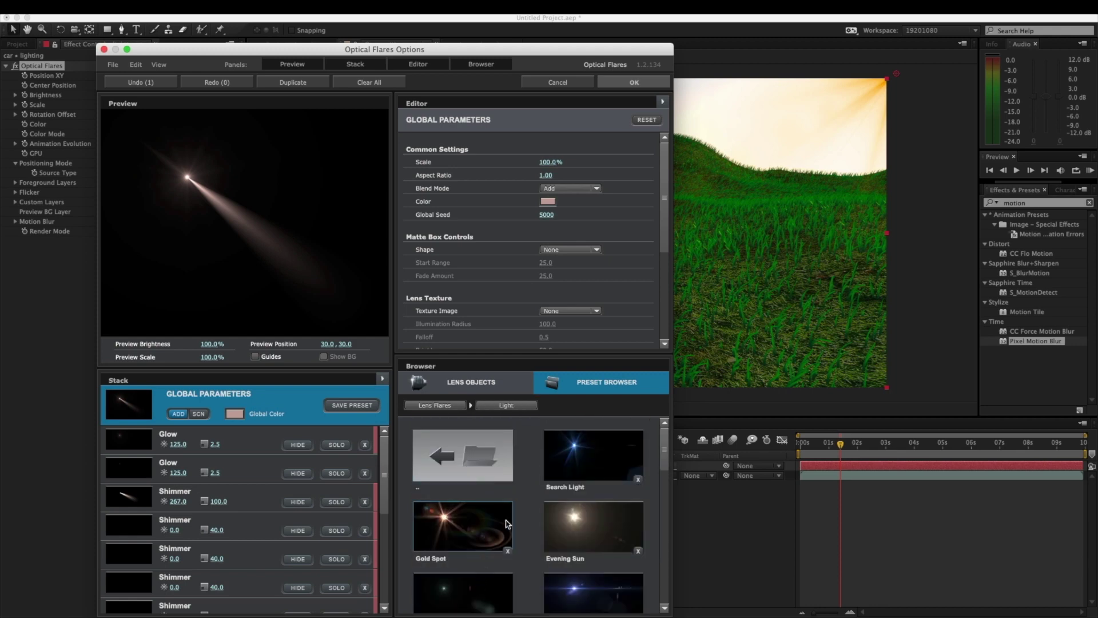
scroll(626, 497, "down", 10)
scroll(618, 496, "up", 10)
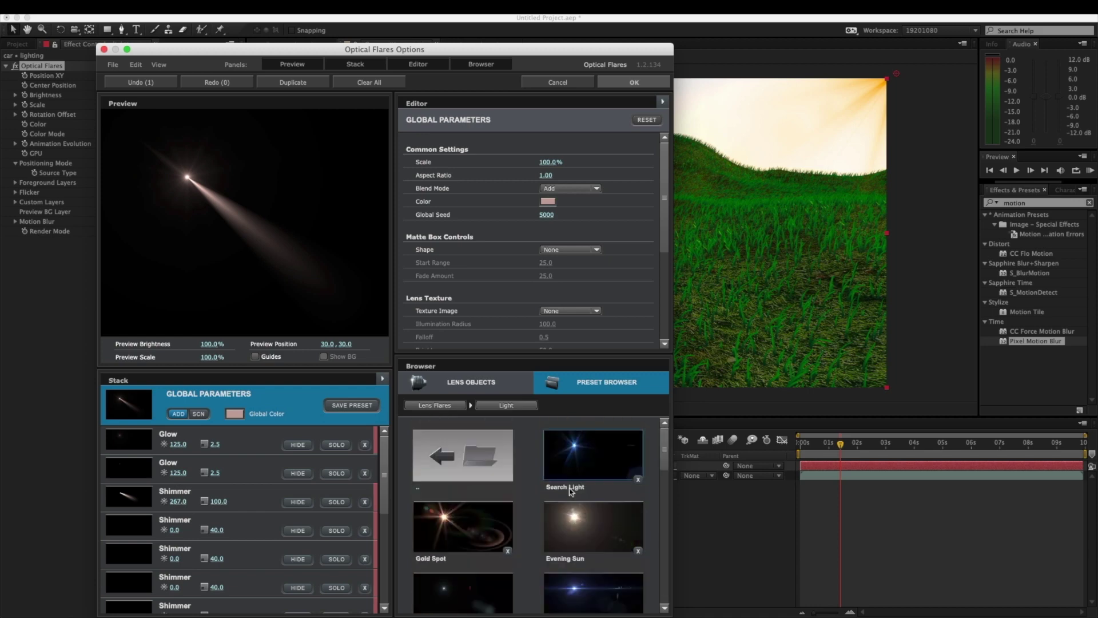
Step: Load the Golden Sun preset from the Motion Graphics flare presets
left_click(463, 458)
left_click(640, 544)
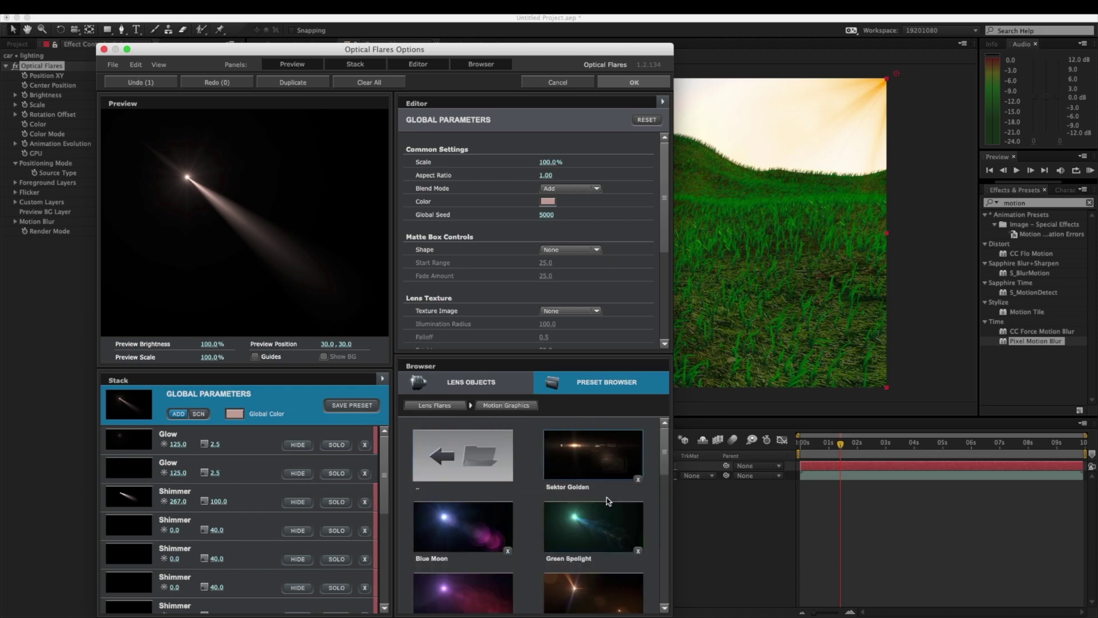
scroll(610, 507, "down", 3)
scroll(602, 525, "down", 1)
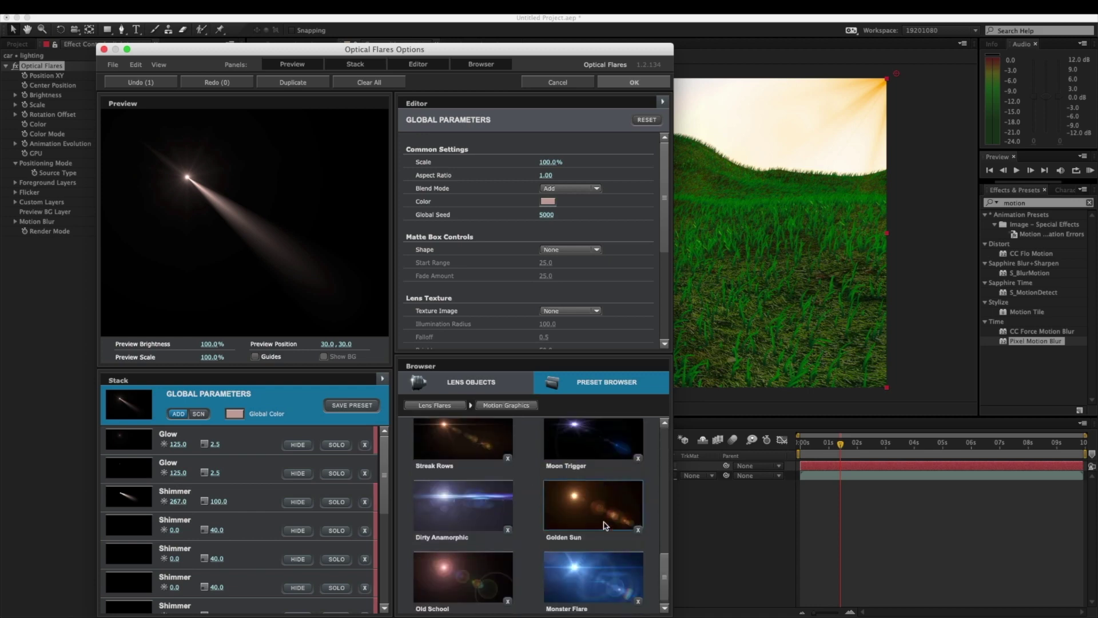
left_click(608, 514)
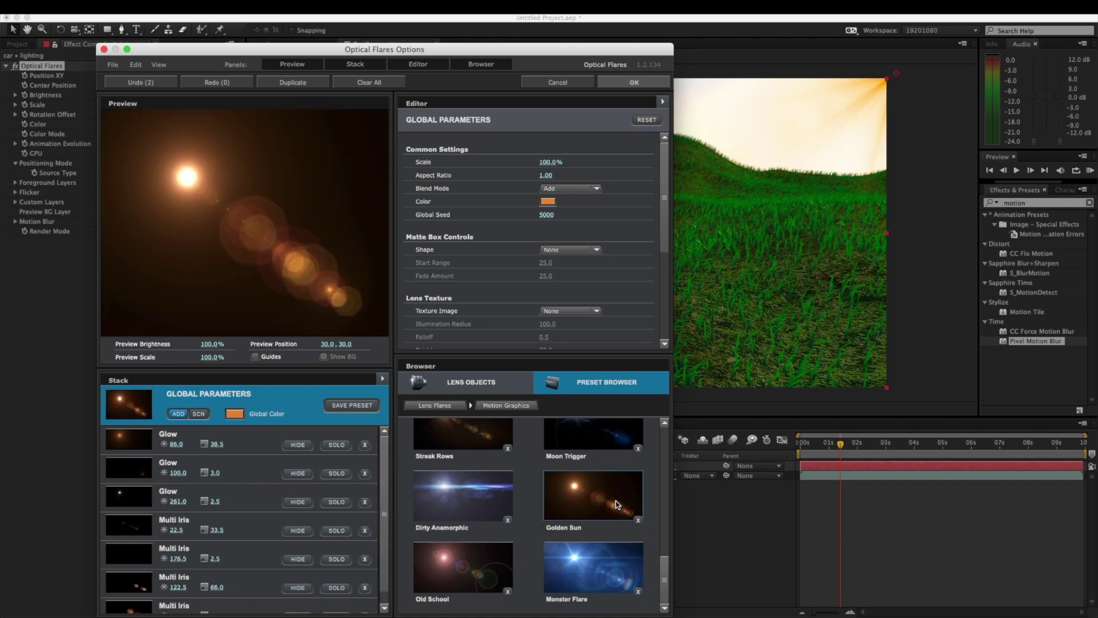
Step: Compare the Golden Sun flare with and without each of its first two Glow objects
left_click(298, 445)
left_click(298, 445)
left_click(298, 473)
left_click(298, 473)
left_click(298, 445)
left_click(297, 445)
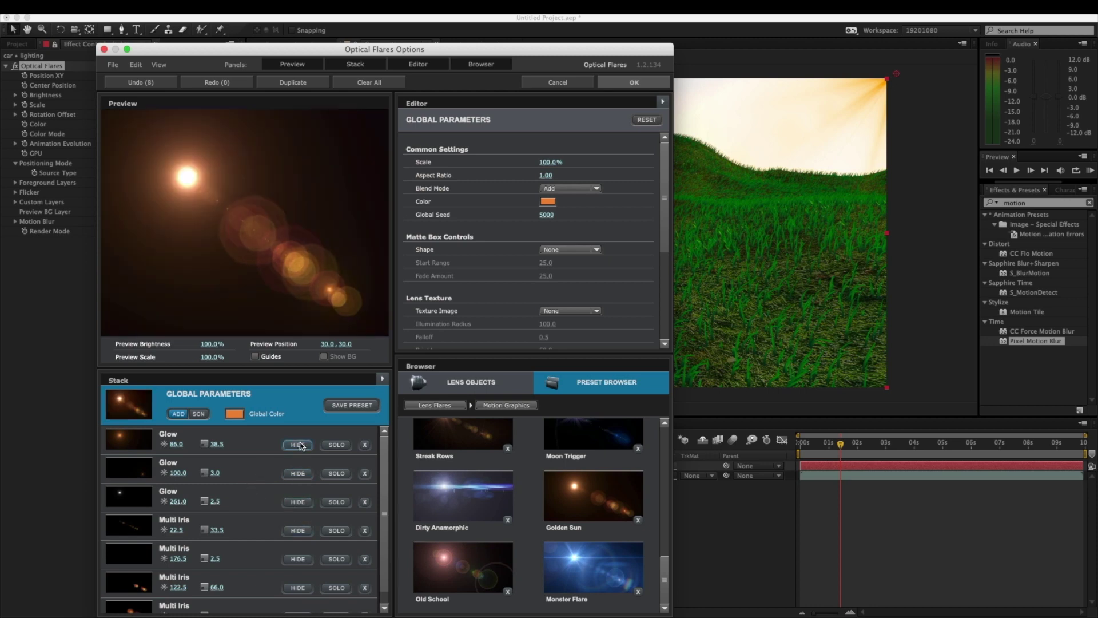
Step: Hide the third Glow object (brightness 261.0) of the Golden Sun flare, and accept the flare options
left_click(301, 502)
scroll(266, 525, "down", 1)
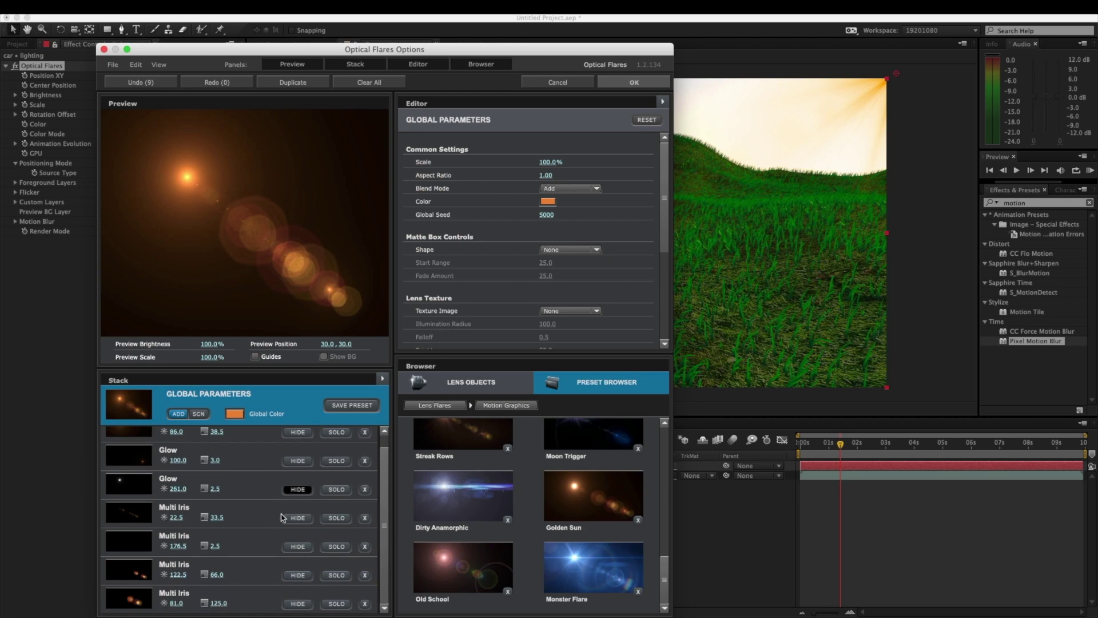
left_click(629, 85)
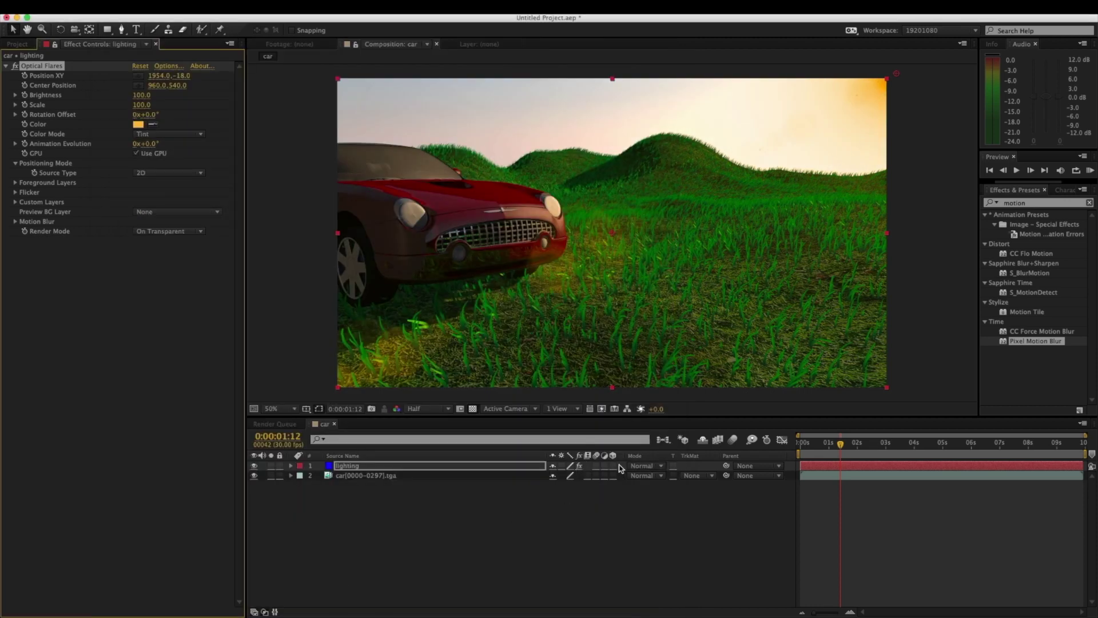
Step: Try the Lighten blend mode on the lighting layer, and settle on Add
left_click(636, 467)
left_click(659, 280)
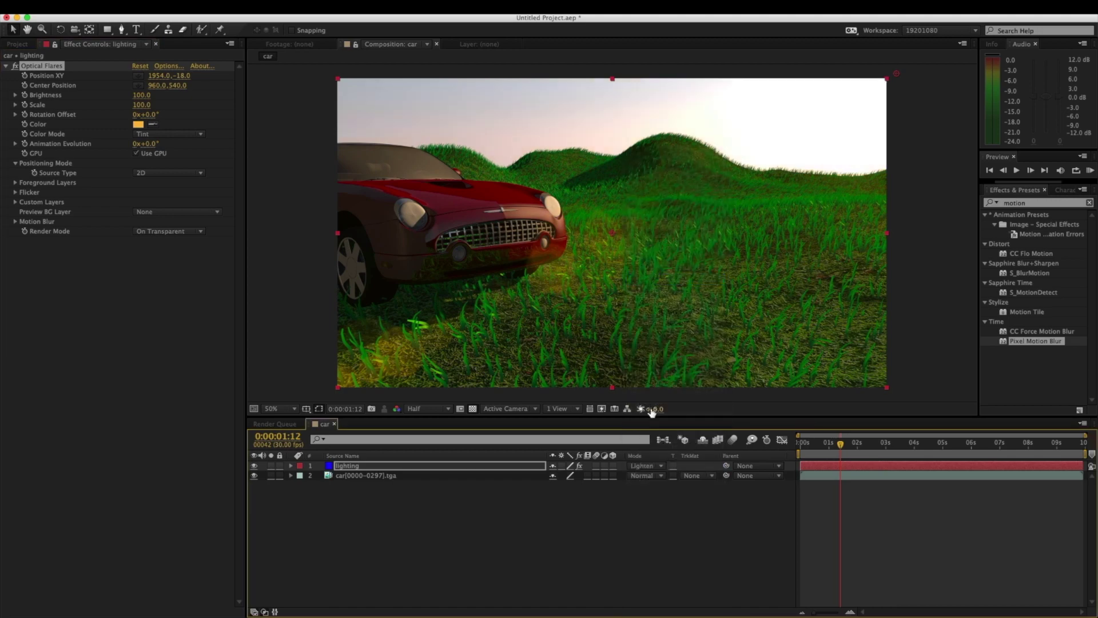
left_click(646, 466)
left_click(658, 268)
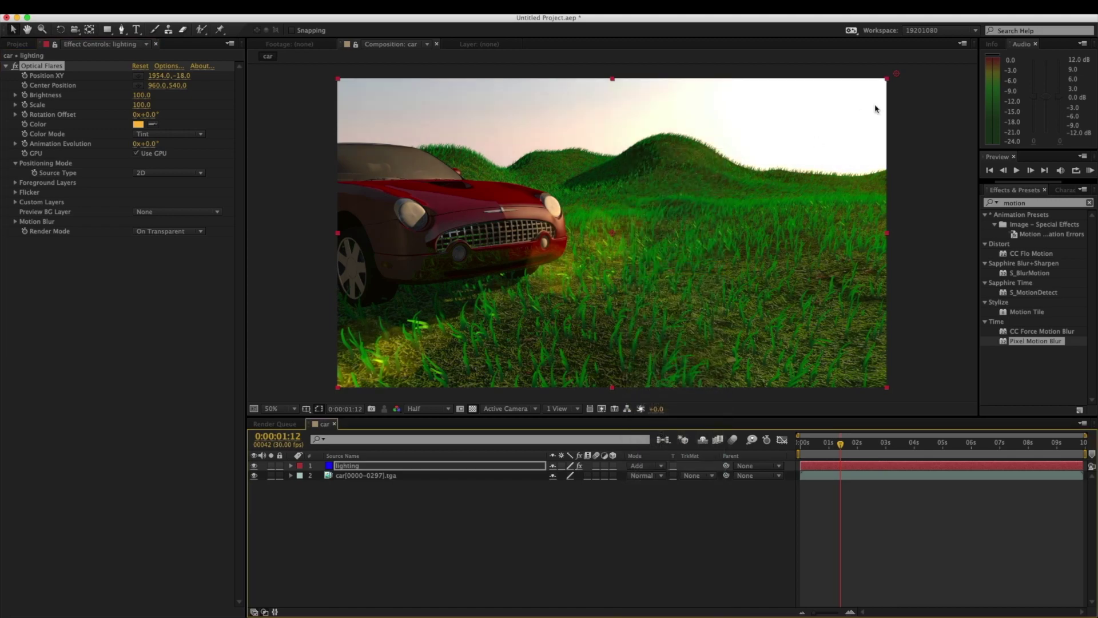
Step: Move the sun flare farther off the frame's upper-right corner to 2038.0, -118.0, and set its scale to 160
key("comma")
left_click_drag(767, 151, 767, 140)
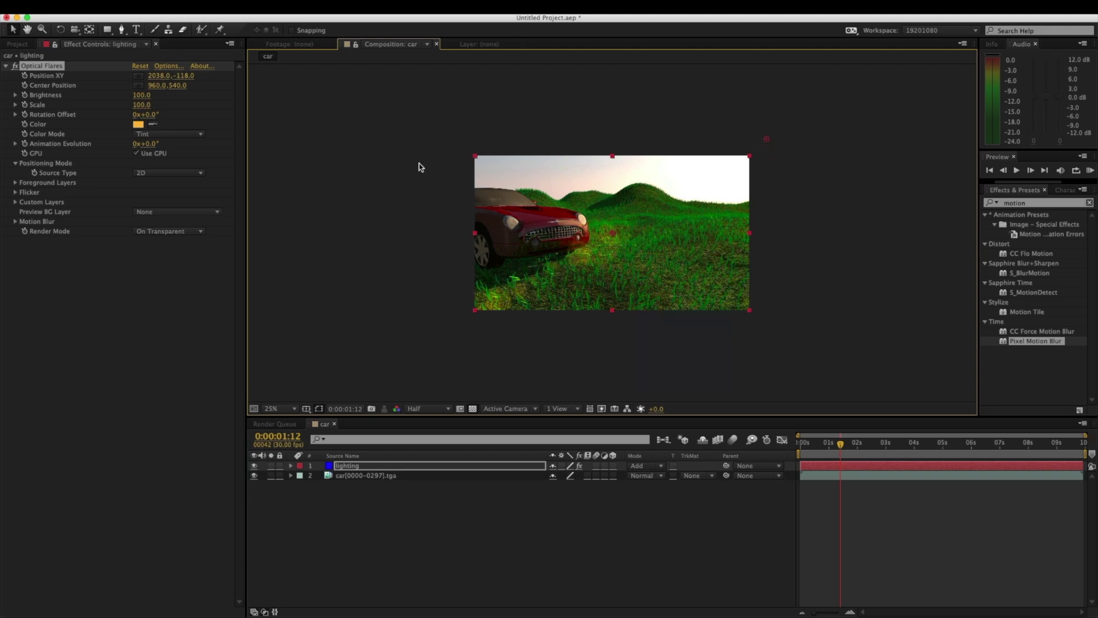
mouse_move(142, 104)
left_mouse_down()
mouse_move(163, 104)
mouse_move(145, 105)
left_mouse_up()
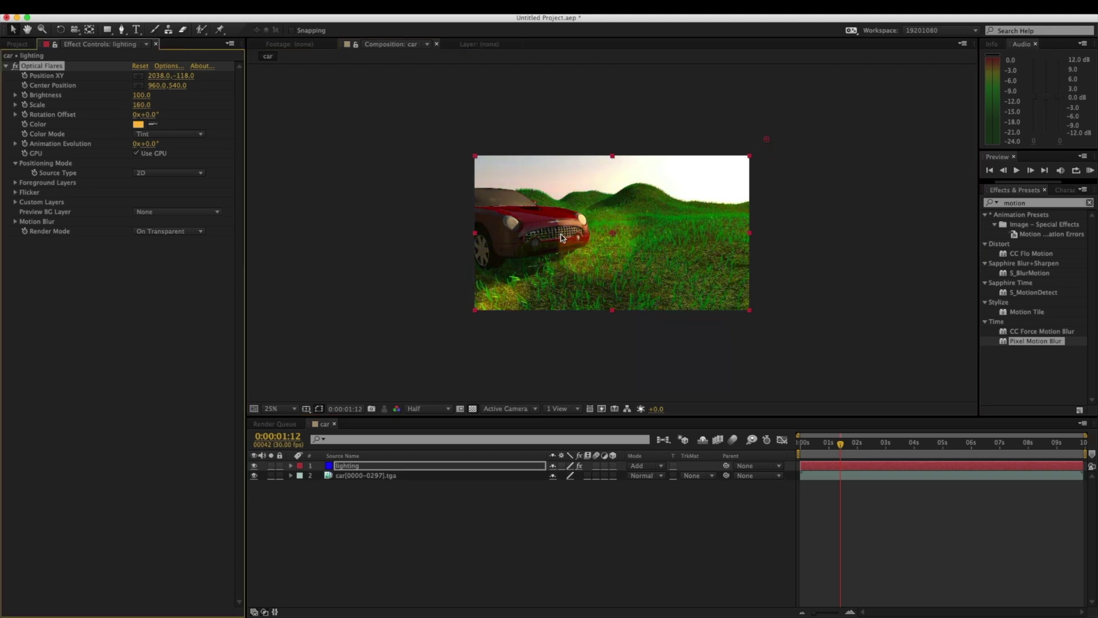
key("period")
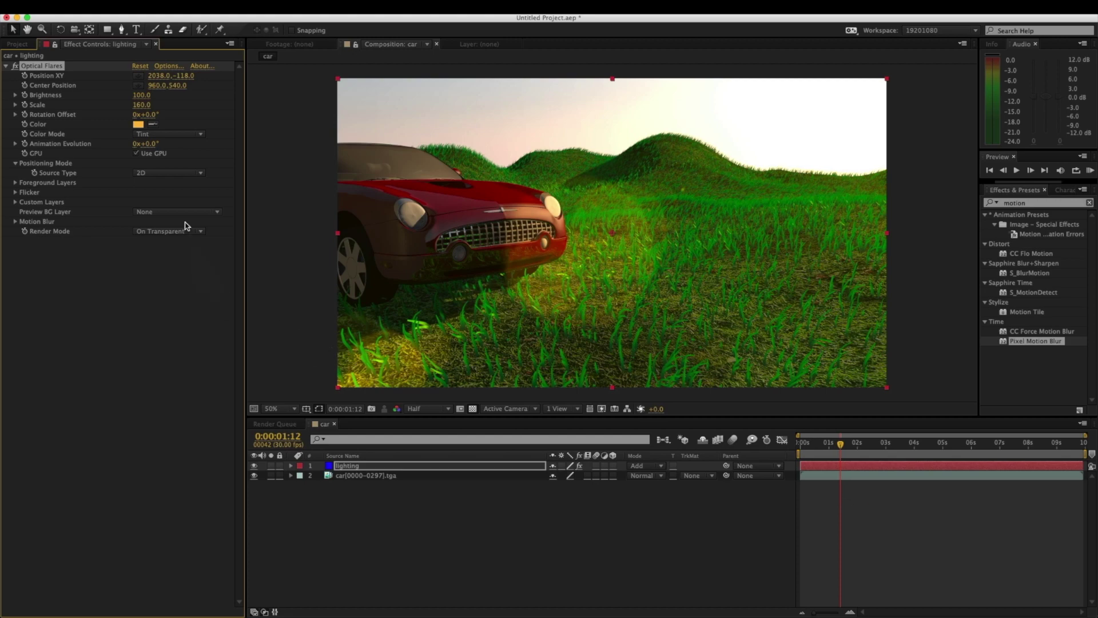
Step: Try the 3D source type for the flare's positioning at the start of the timeline, and undo it
left_click(168, 174)
left_click(193, 322)
mouse_move(811, 454)
left_mouse_down()
mouse_move(1019, 456)
mouse_move(800, 456)
left_mouse_up()
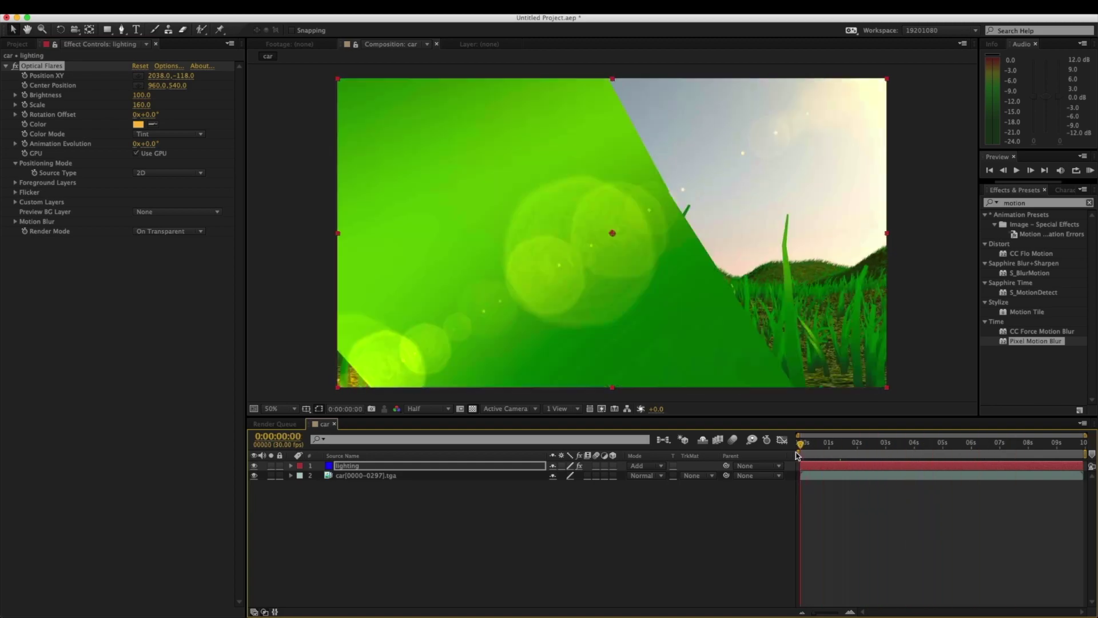
left_click(168, 173)
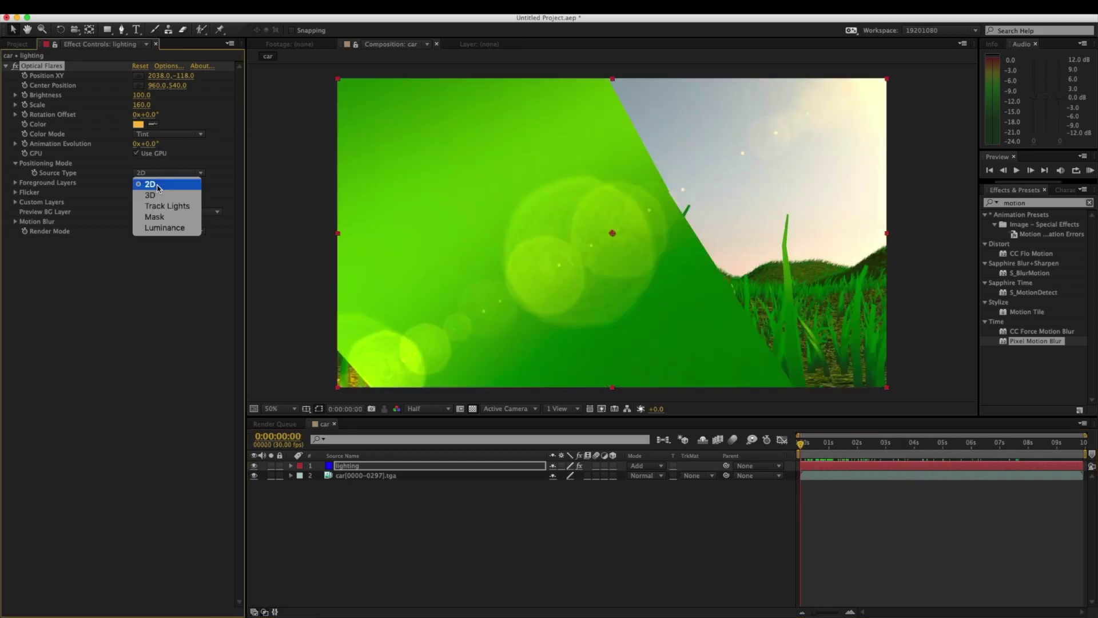
left_click(146, 194)
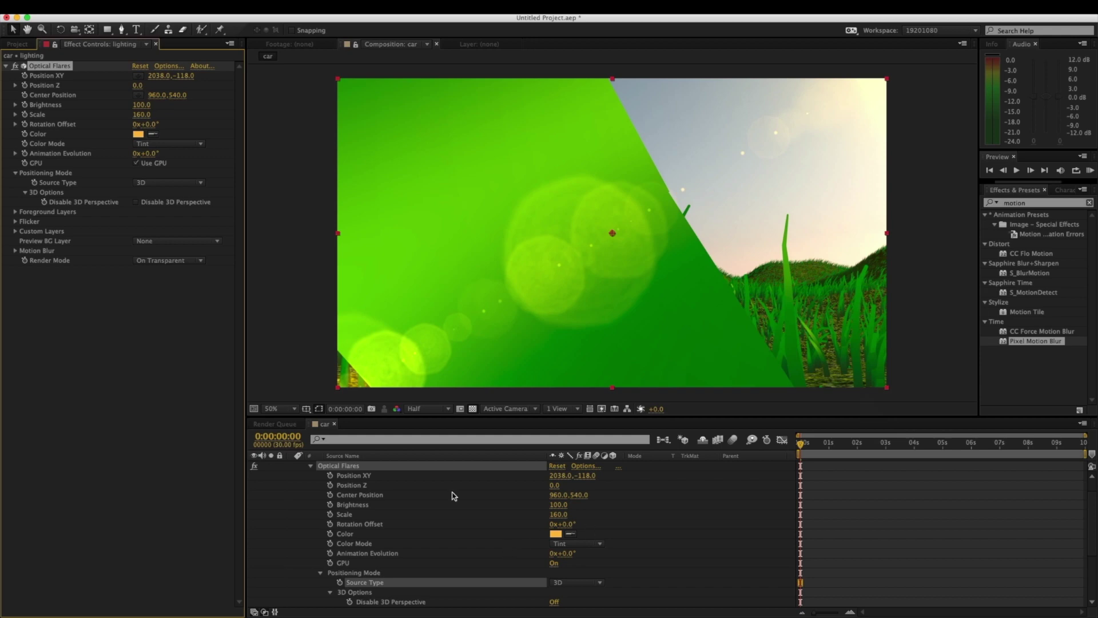
key("ctrl+z")
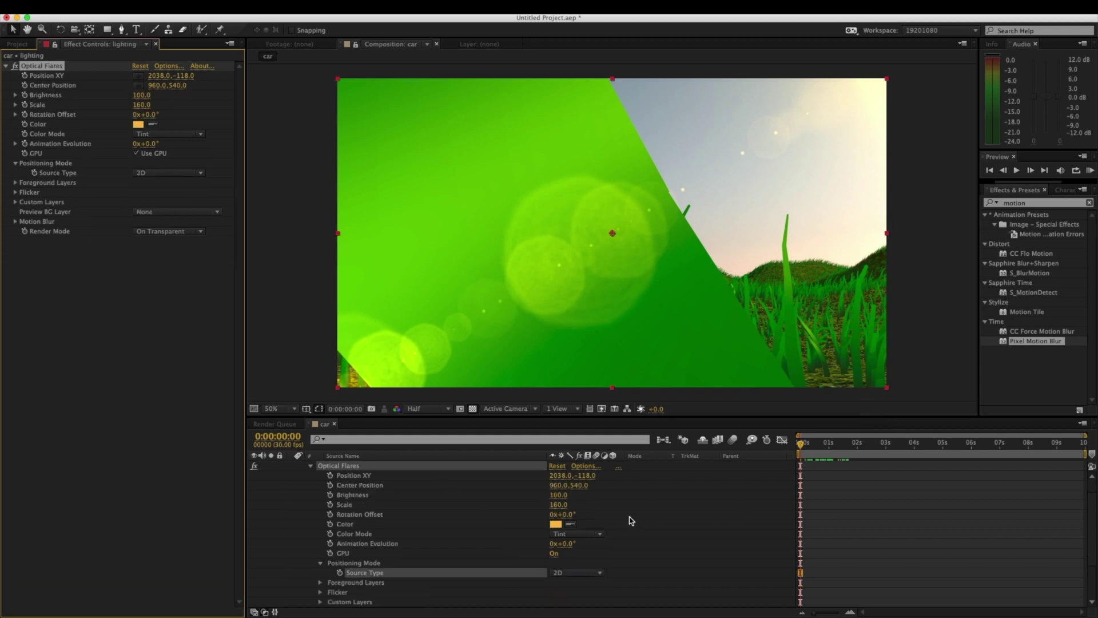
scroll(632, 520, "up", 2)
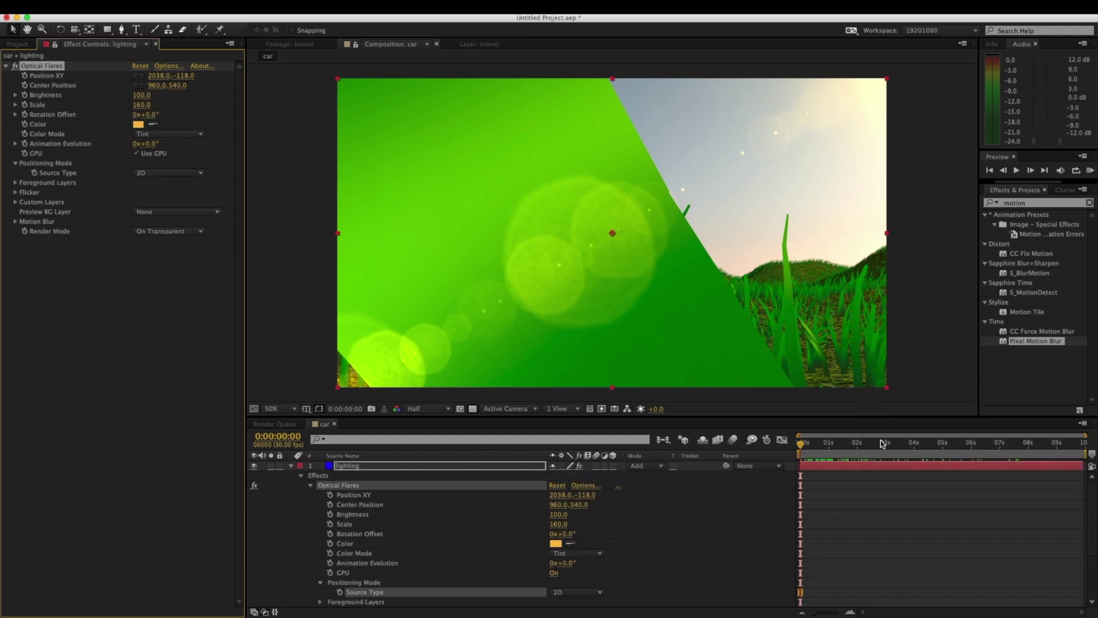
Step: Keyframe the flare's Position XY and Center Position at 0:00:00:02, and move the flare farther right of the frame at 0:00:09:27
mouse_move(818, 449)
left_mouse_down()
mouse_move(846, 447)
mouse_move(803, 446)
left_mouse_up()
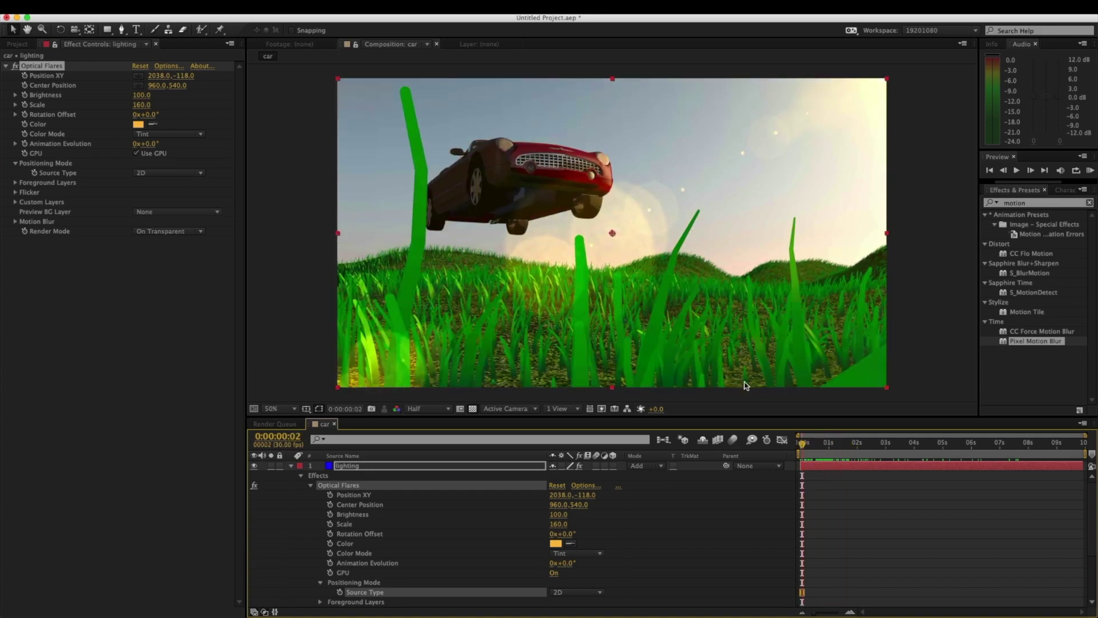
left_click(24, 76)
left_click(25, 85)
key("End")
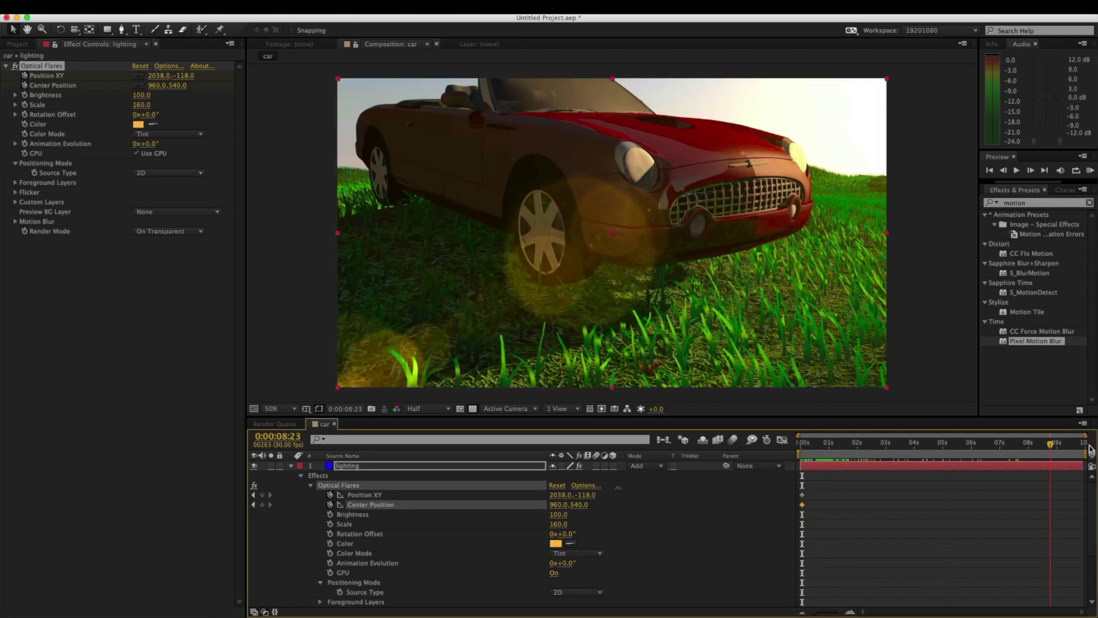
key("comma")
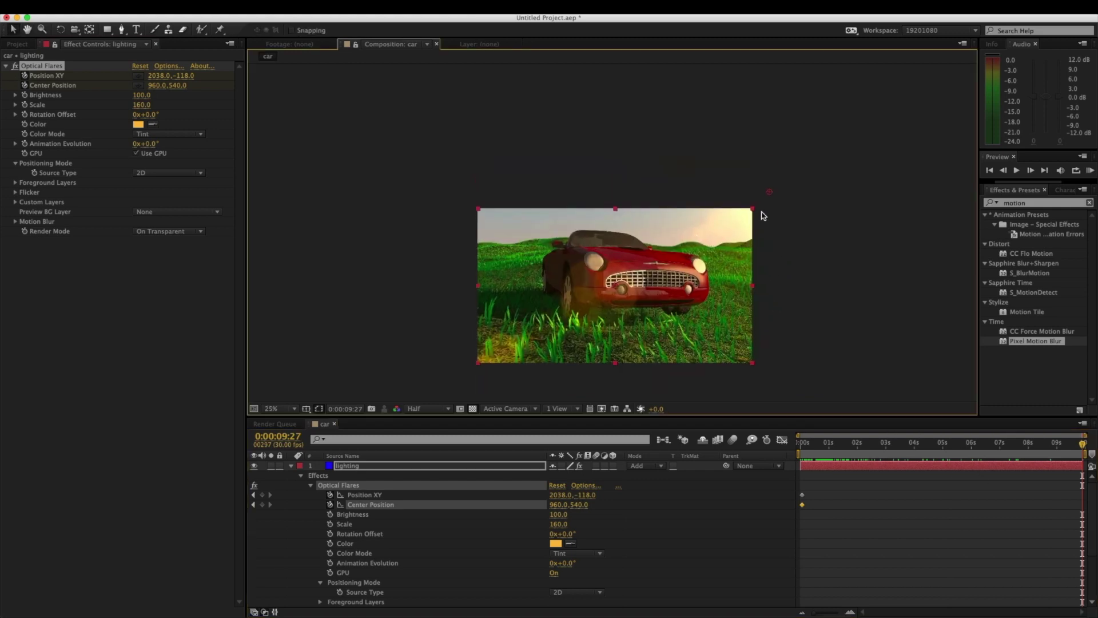
left_click_drag(770, 191, 933, 169)
Step: Add a Position XY keyframe near 5 seconds with the flare just outside the frame's upper-right corner, and scrub the animation
left_click_drag(855, 449, 940, 450)
left_click(849, 182)
left_click_drag(849, 182, 750, 159)
left_click_drag(814, 444, 1079, 491)
scroll(838, 395, "up", 2)
mouse_move(765, 366)
middle_mouse_down()
mouse_move(823, 317)
mouse_move(738, 306)
mouse_move(781, 359)
middle_mouse_up()
scroll(767, 322, "down", 2)
scroll(739, 309, "up", 2)
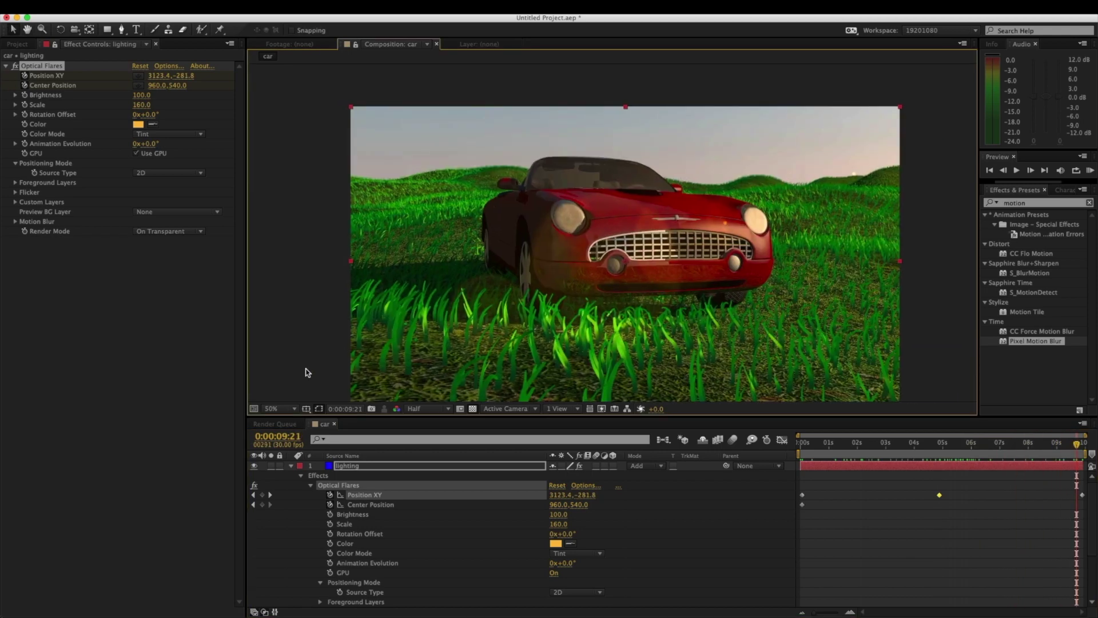
Step: Collapse the lighting layer's properties, and insert the car_hair[0000-0297].tga pass between the lighting and car layers
left_click(292, 465)
key("super+0")
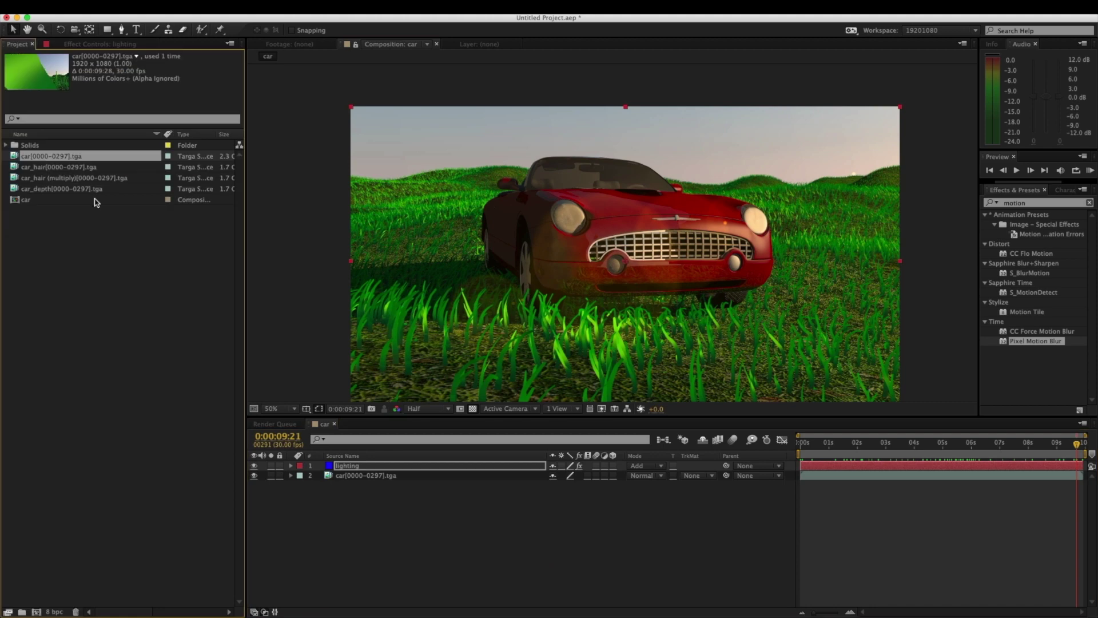
left_click(90, 178)
left_click(86, 186)
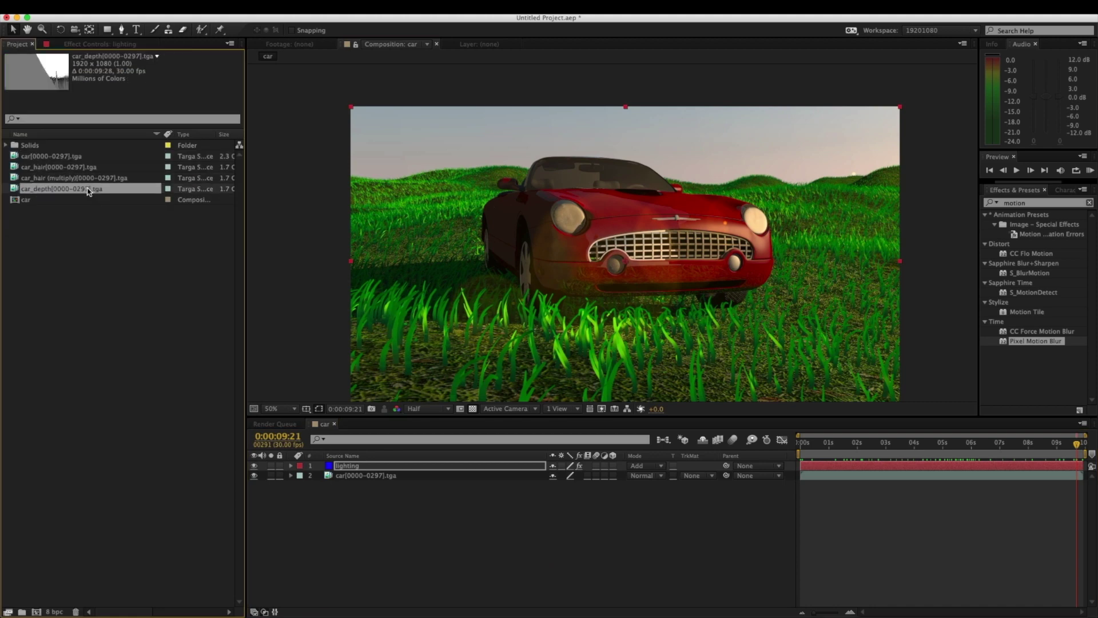
left_click(87, 180)
left_click(84, 167)
left_click_drag(83, 171, 356, 475)
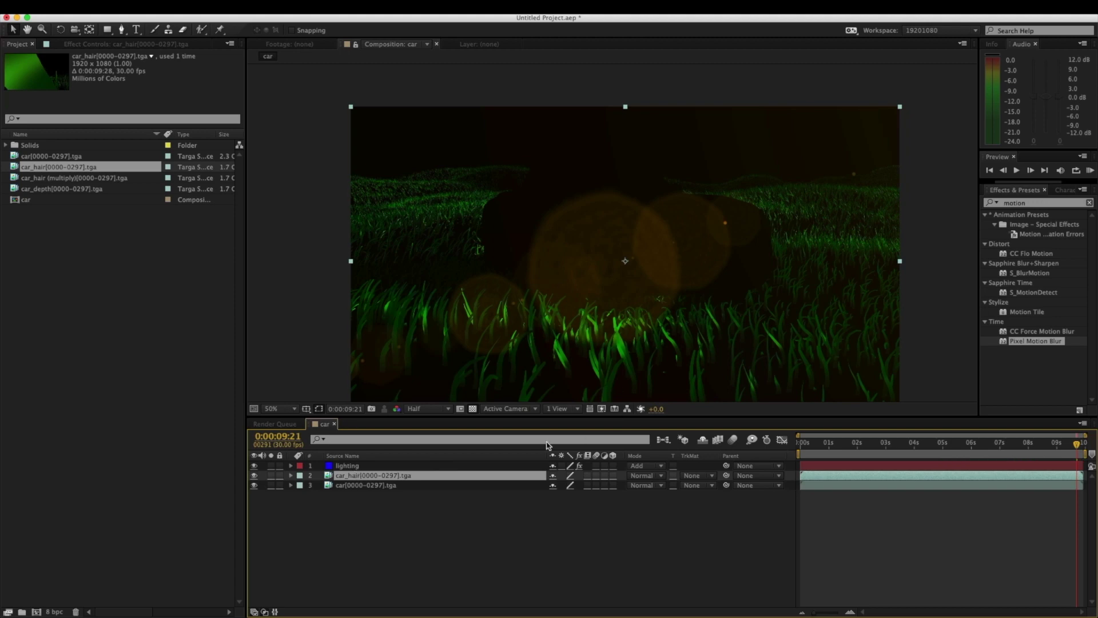
Step: Compare the composite with the car_hair layer shown and hidden
left_click(254, 475)
left_click(255, 476)
left_click(254, 476)
left_click(253, 476)
right_click(81, 169)
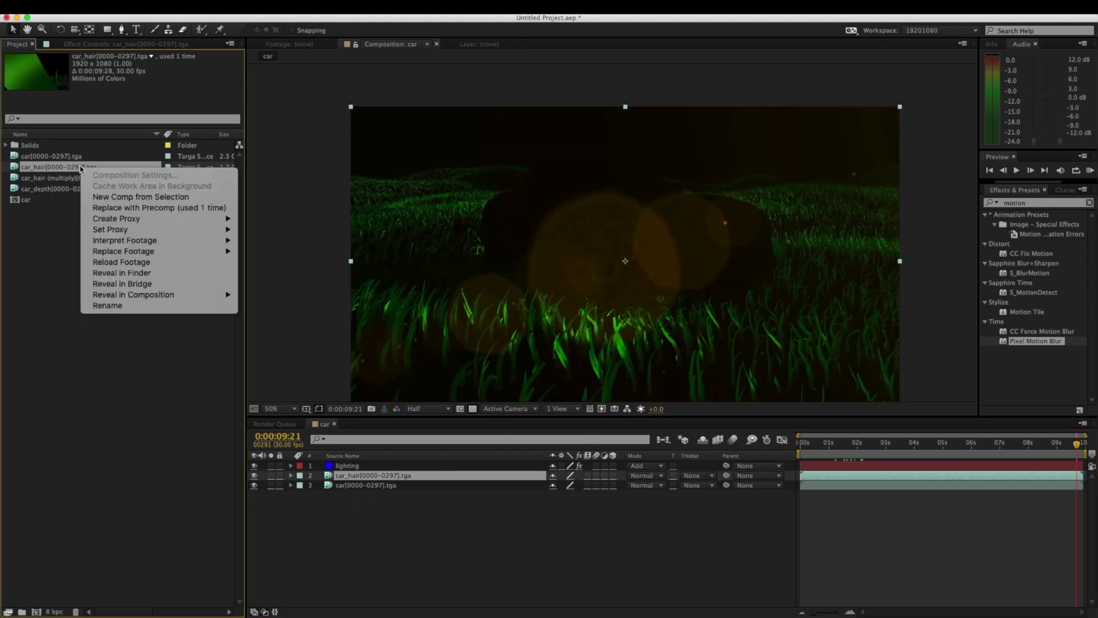
mouse_move(185, 238)
left_click(263, 243)
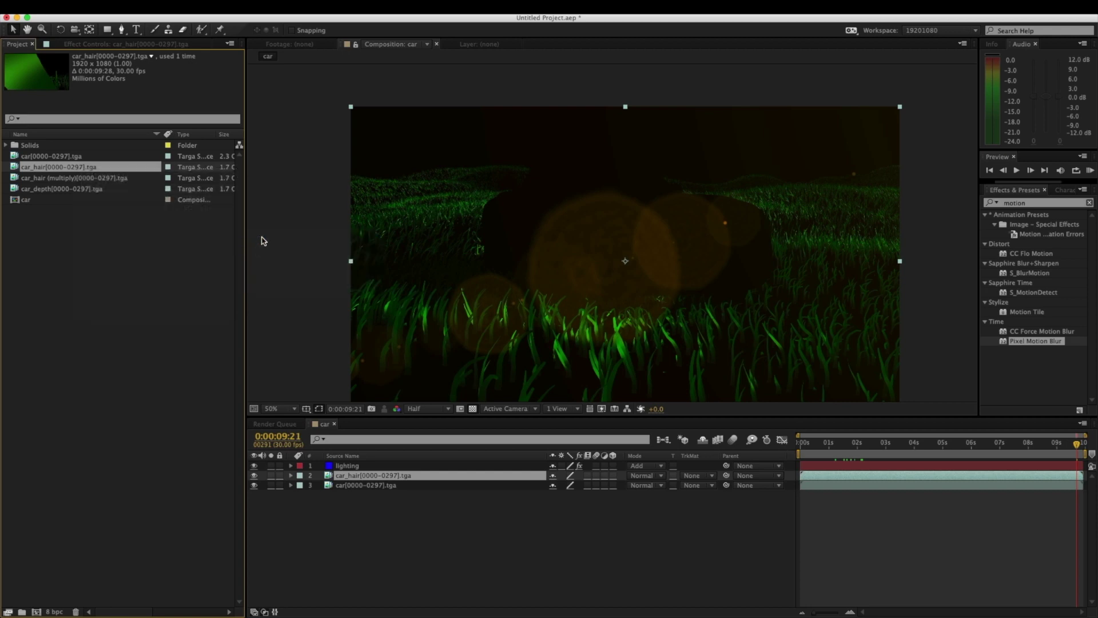
left_click(235, 505)
Step: Find the UnMult effect and apply it to the car_hair layer to remove its black background
left_click(1040, 206)
type("unmult")
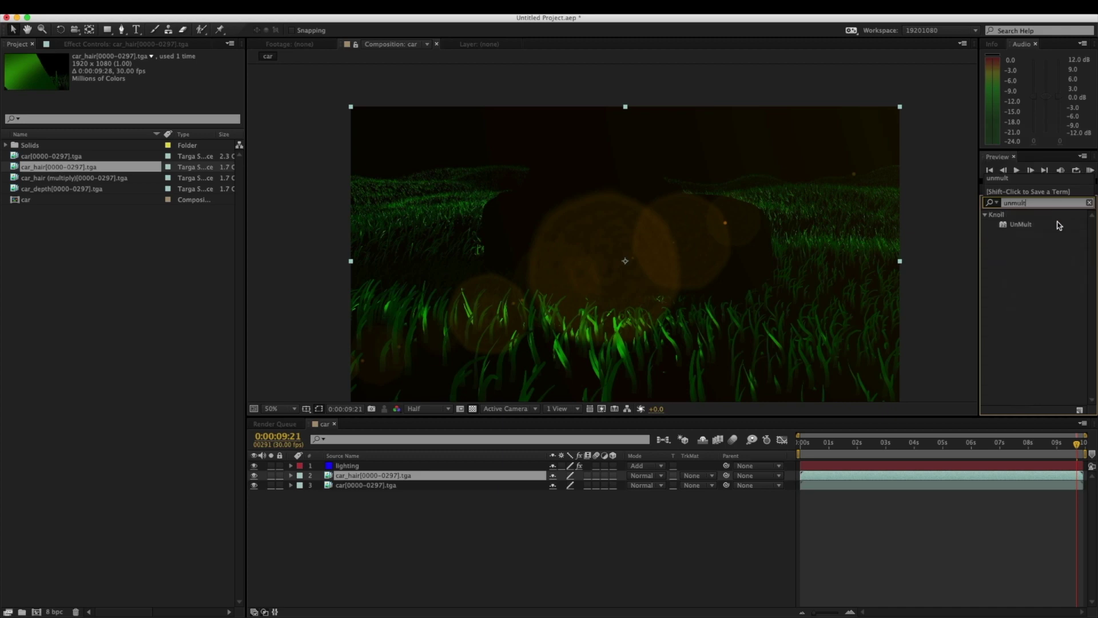
double_click(1022, 225)
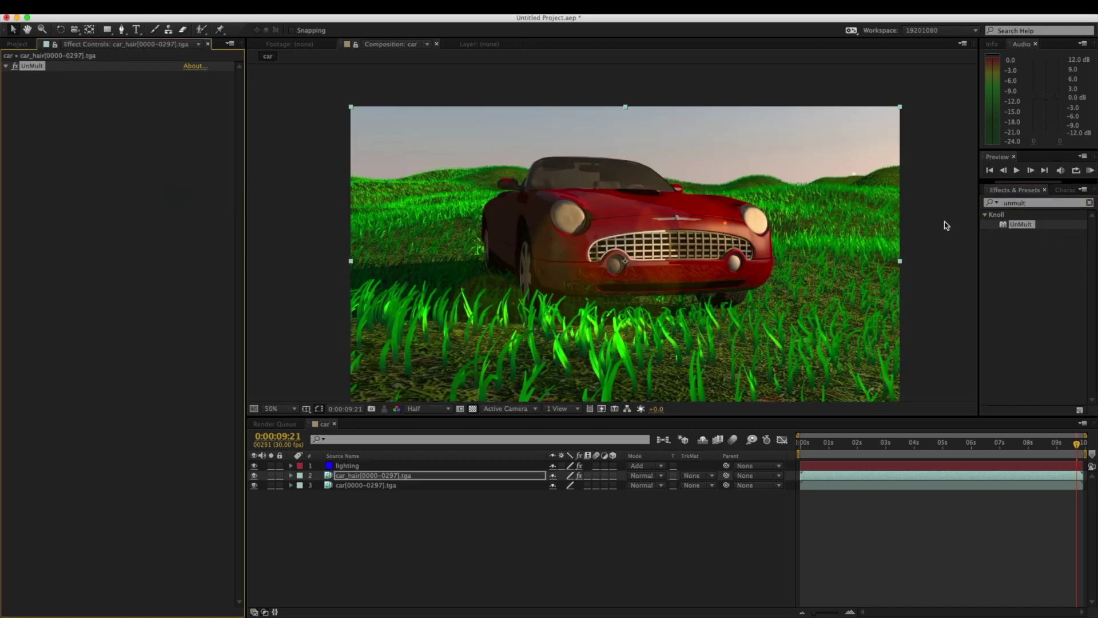
left_click(419, 479)
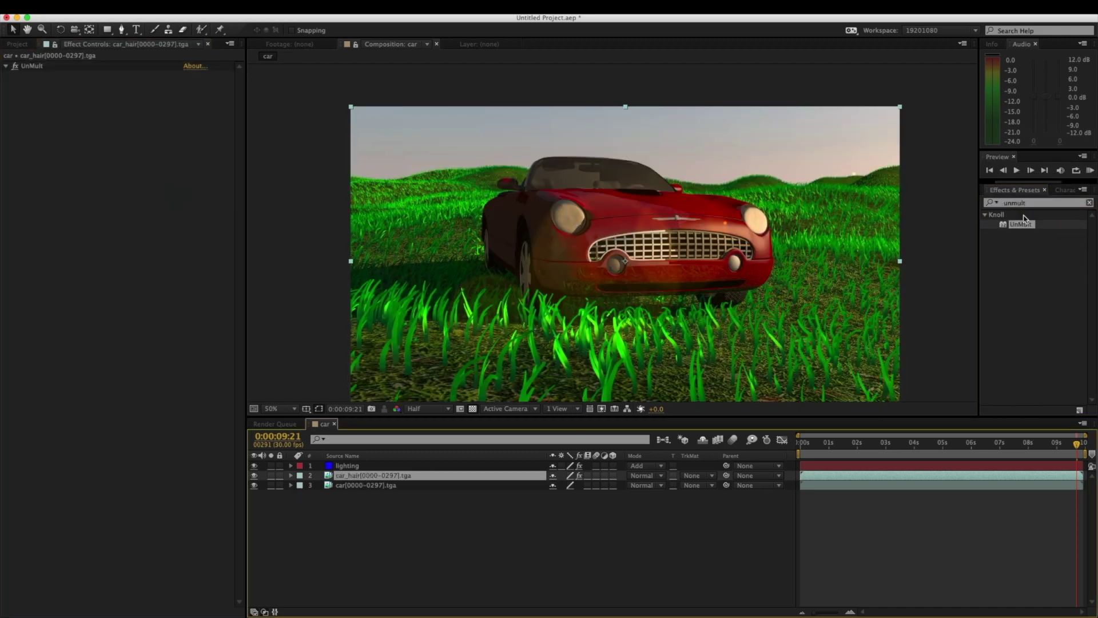
Step: Apply the 4-Color Gradient effect to the car_hair layer, and set the layer's blend mode to Soft Light
left_click(1030, 203)
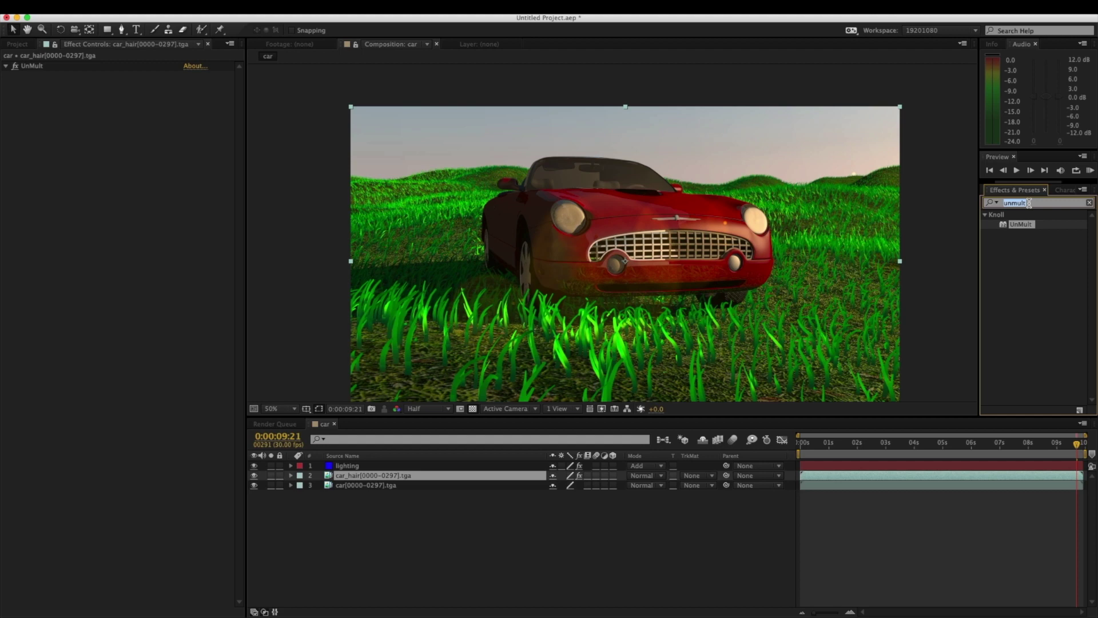
type("rame")
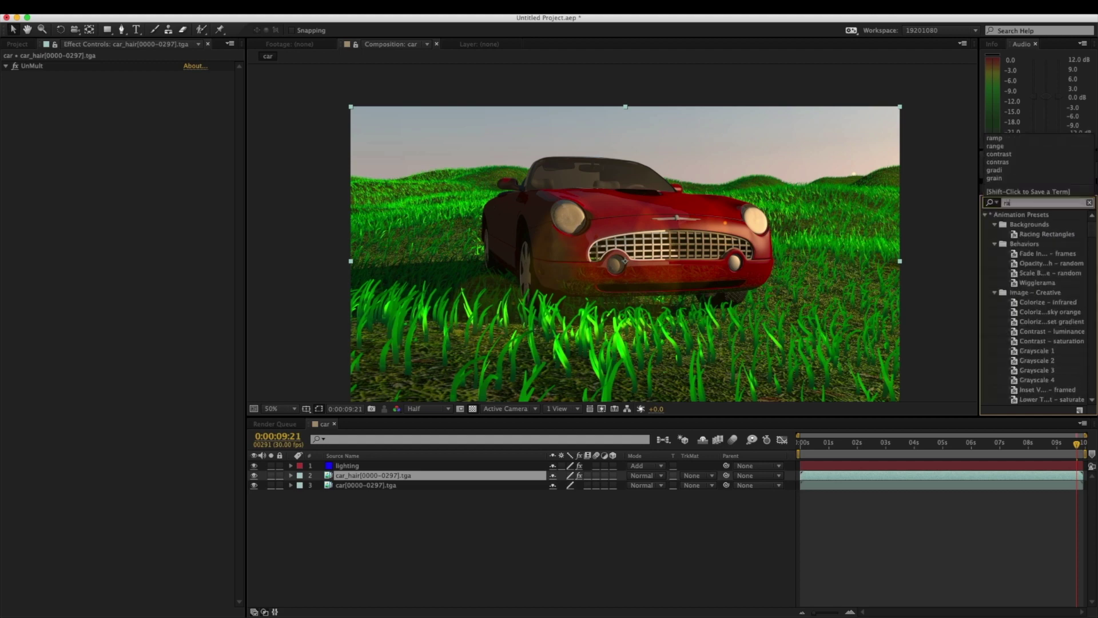
key("BackSpace")
type("p")
key("BackSpace")
key("BackSpace")
key("BackSpace")
key("BackSpace")
type("4")
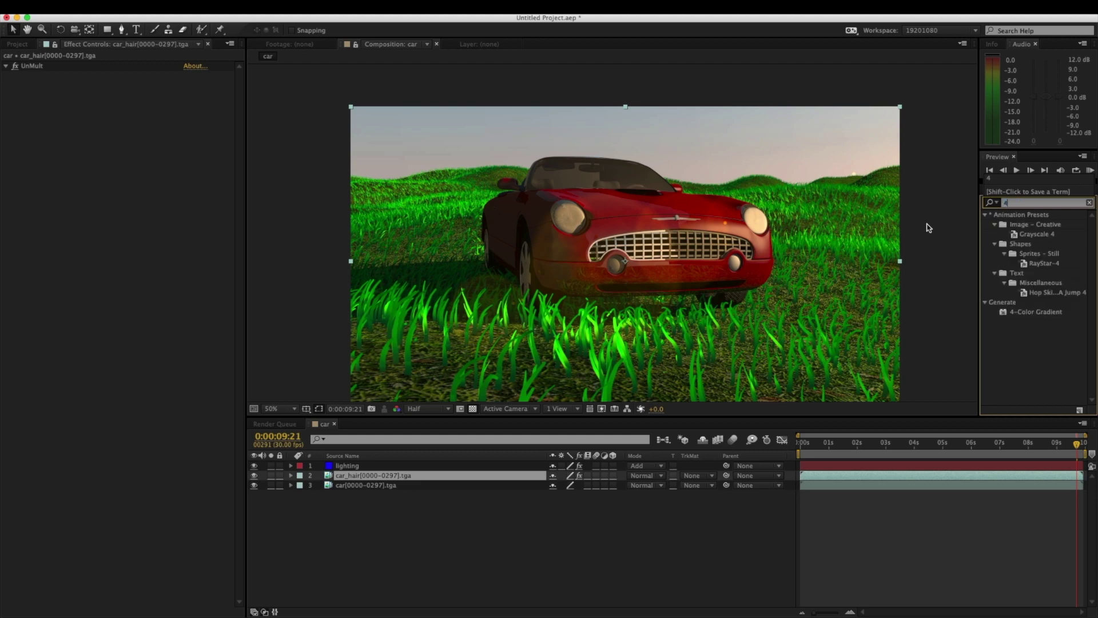
double_click(1034, 312)
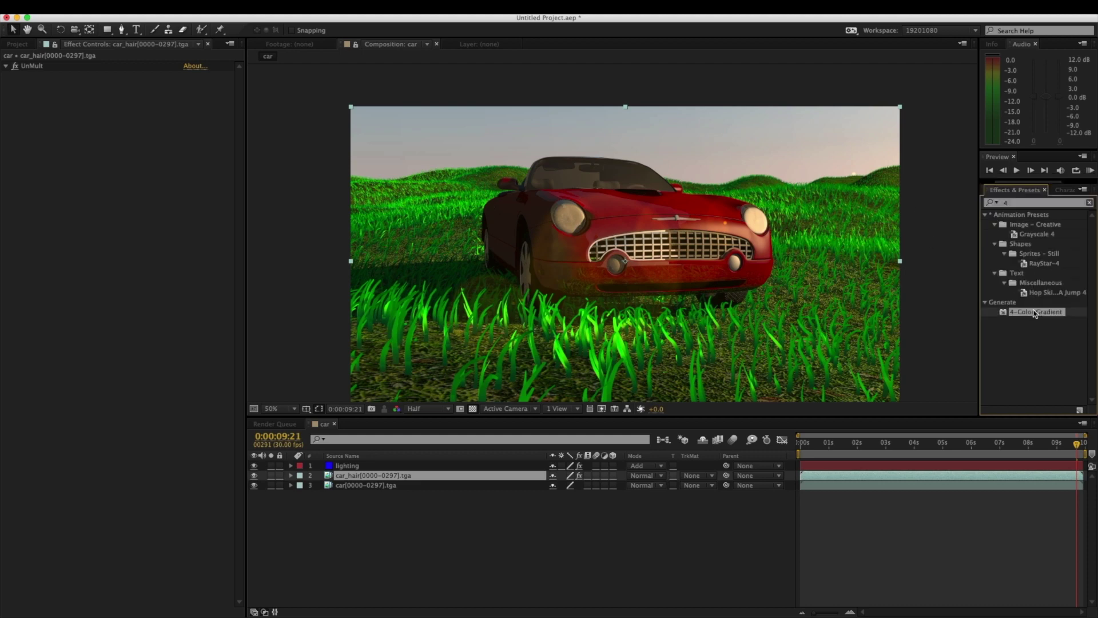
left_click(639, 478)
left_click(640, 360)
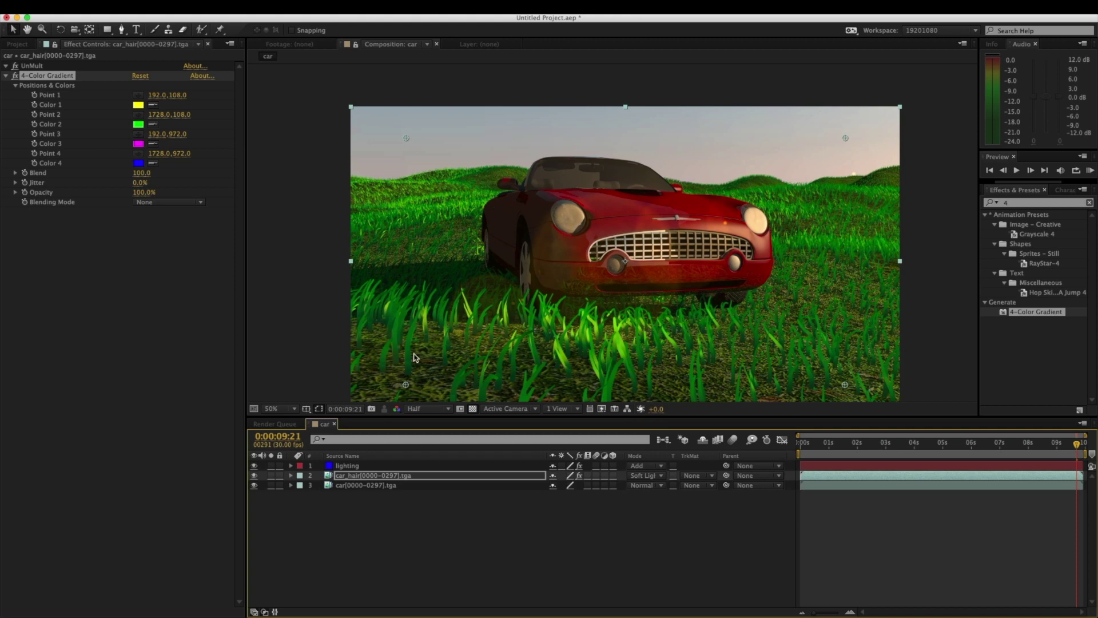
Step: Set the gradient's Color 1 to orange-red FF510C, and place its Point 1 at 1570.0, 548.0 beside the car
left_click(139, 105)
mouse_move(721, 331)
left_mouse_down()
mouse_move(741, 321)
mouse_move(765, 344)
mouse_move(717, 324)
left_mouse_up()
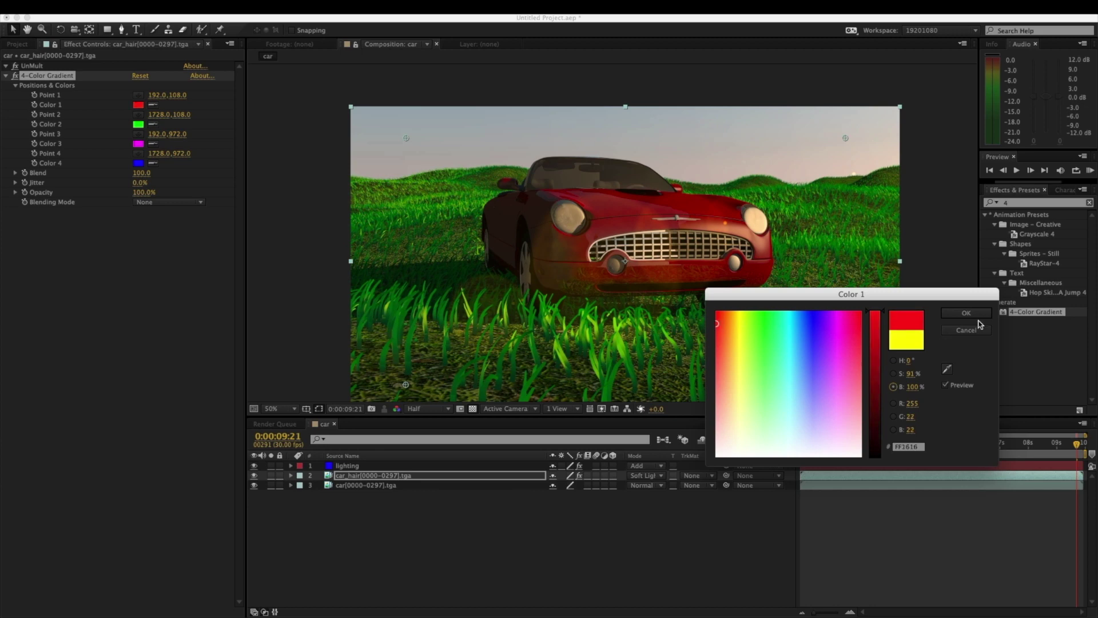
left_click_drag(804, 342, 722, 319)
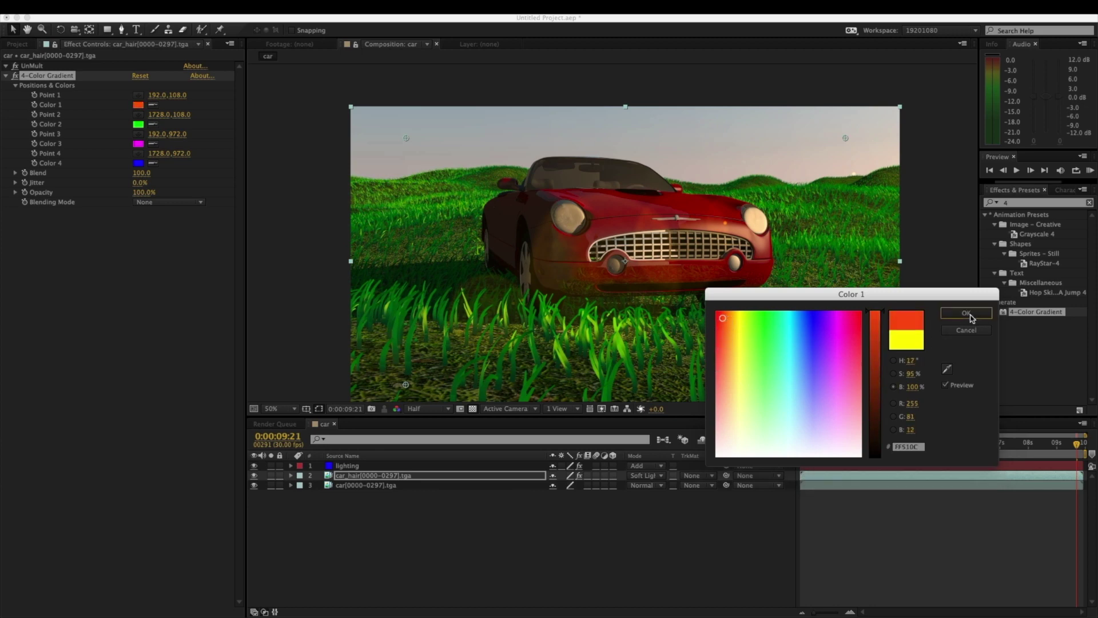
left_click(966, 313)
left_click(139, 95)
left_click(402, 178)
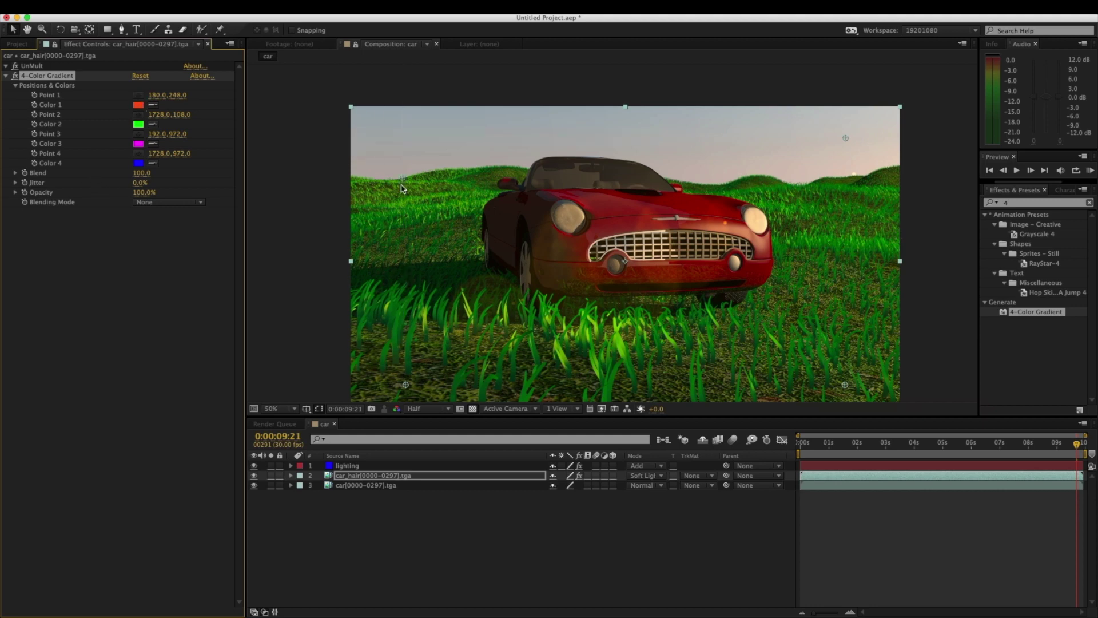
left_click_drag(403, 178, 800, 264)
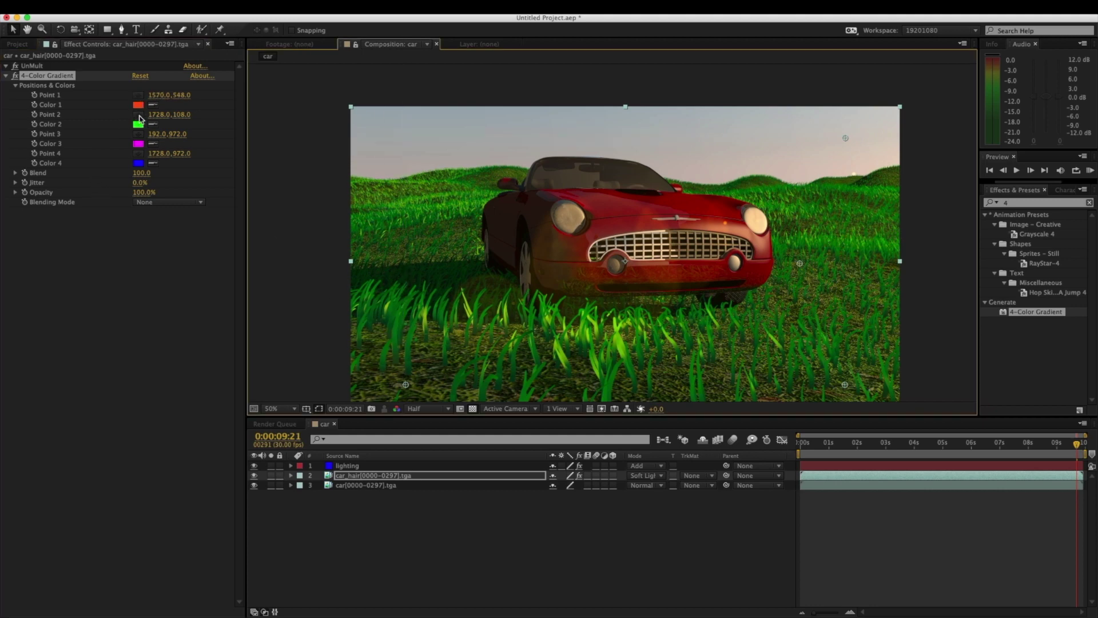
Step: Hide the base car layer and toggle the car_hair layer to inspect the gradient-tinted grass on its own
left_click(503, 480)
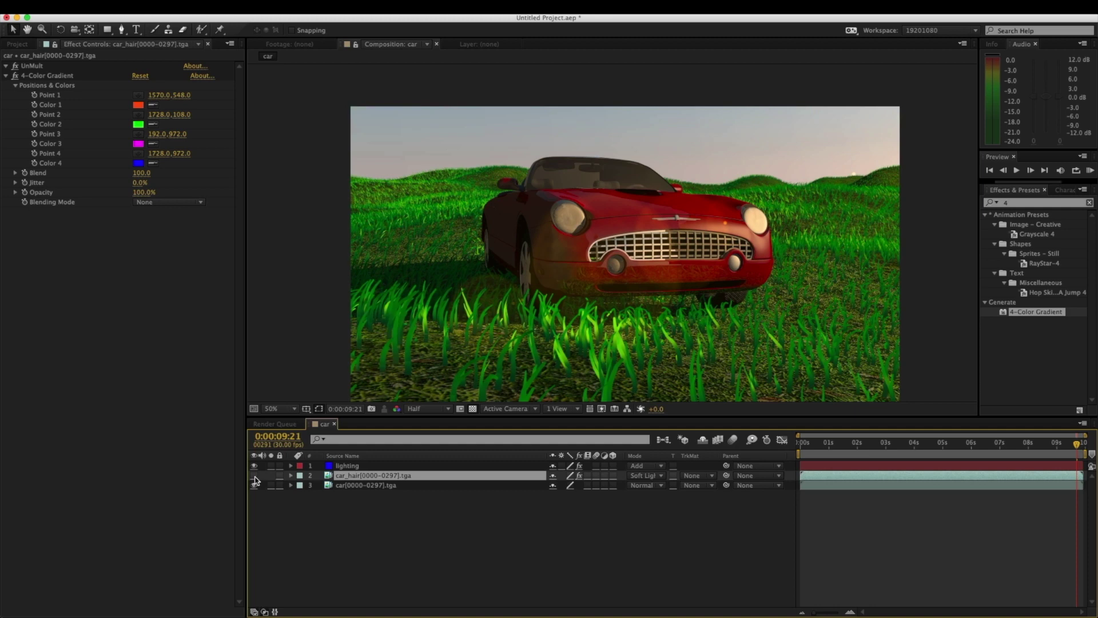
left_click(254, 486)
left_click(254, 476)
left_click(254, 476)
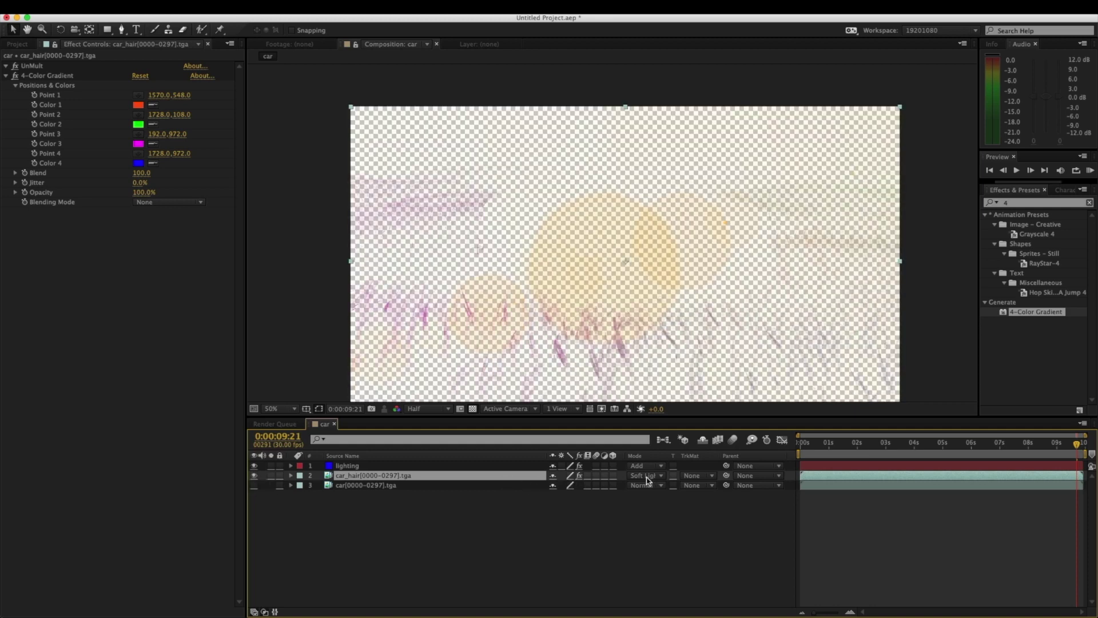
Step: Try UnMult below the 4-Color Gradient, toggle it off and on, and restore the original effect order
left_click_drag(36, 68, 60, 239)
left_click(39, 69)
left_click(31, 203)
left_click(16, 203)
left_click(16, 202)
left_click(15, 203)
left_click_drag(56, 67, 67, 226)
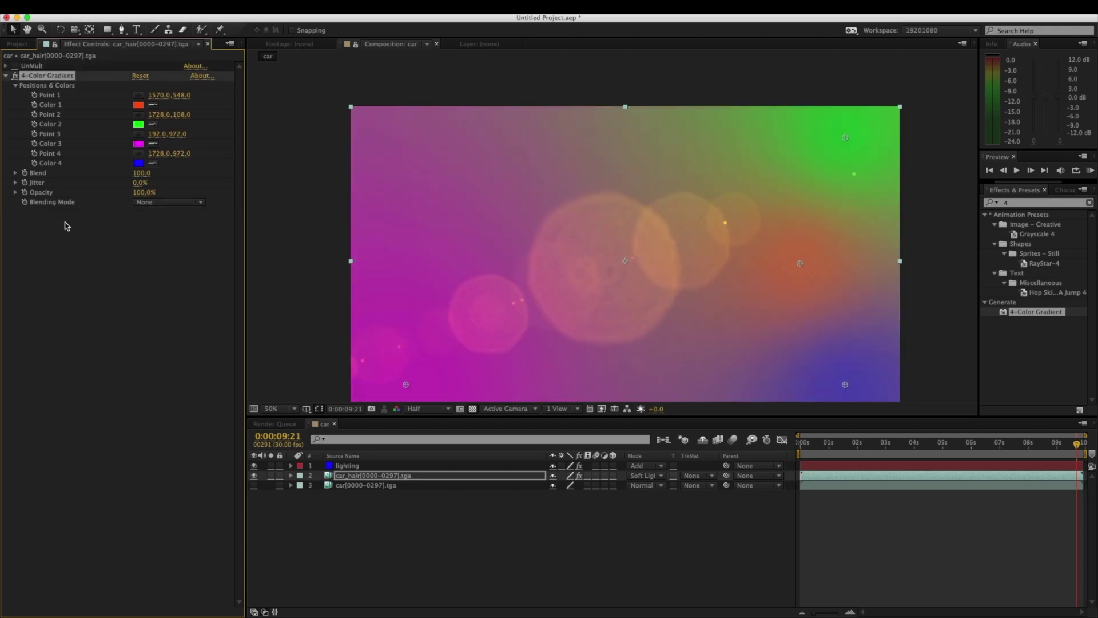
left_click(15, 66)
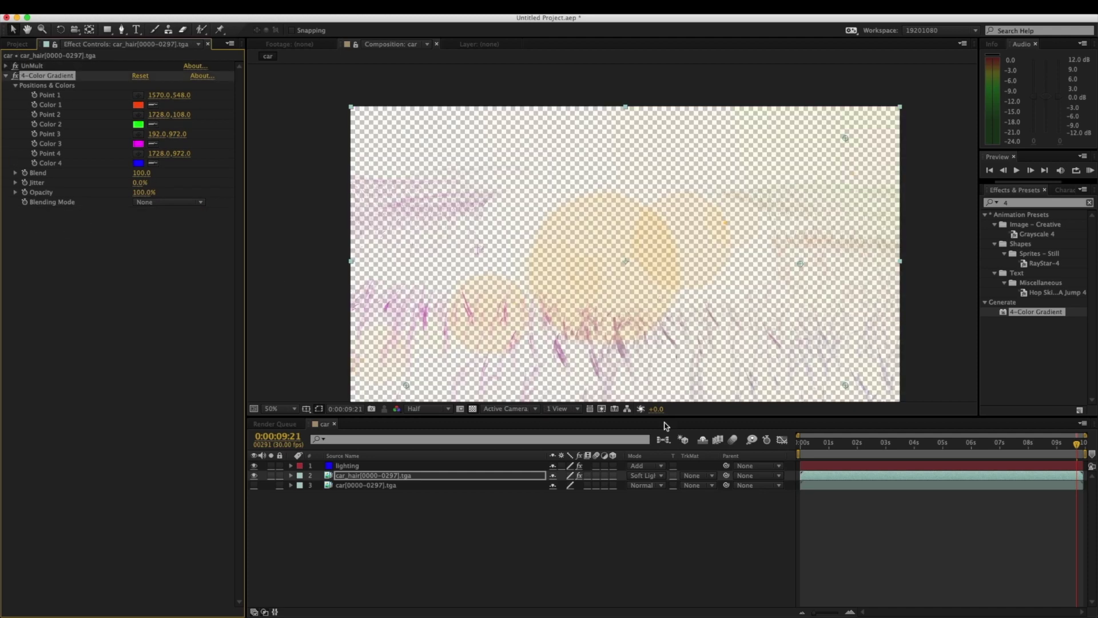
Step: Show the base car layer again and, after trying Overlay, Add and Multiply, set the car_hair layer's blend mode to Hard Light
left_click(645, 475)
left_click(672, 362)
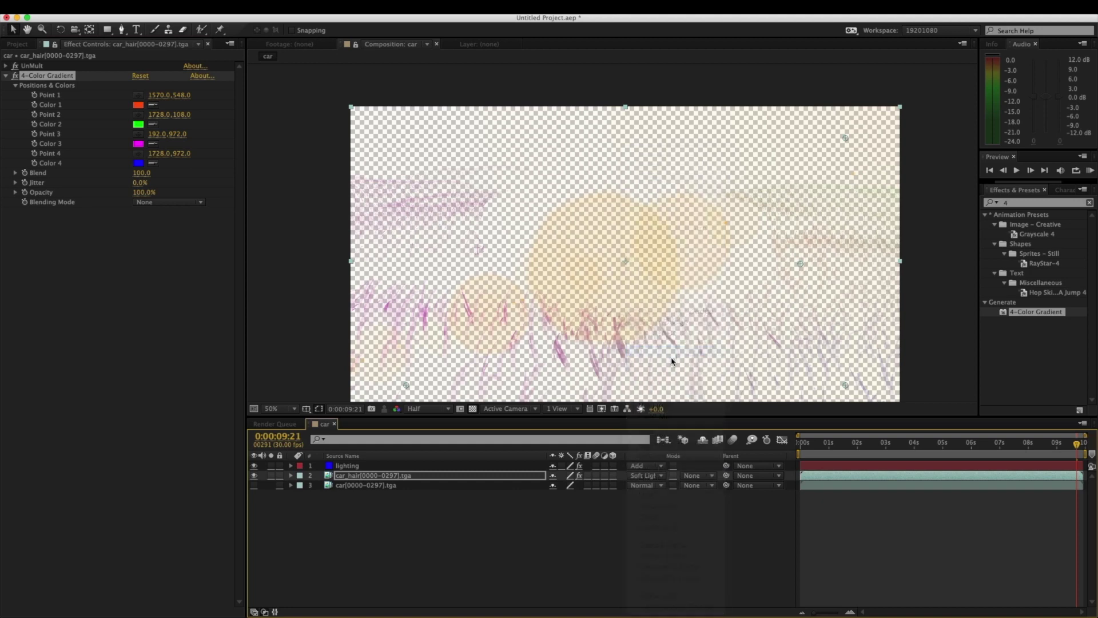
left_click(254, 485)
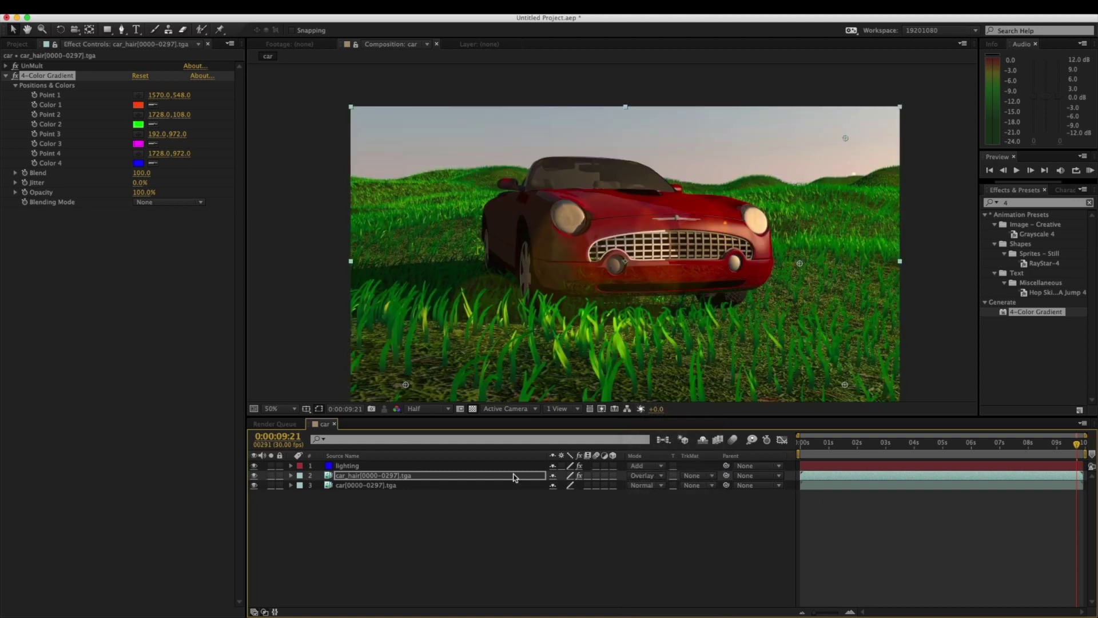
left_click(642, 475)
left_click(687, 269)
left_click(642, 475)
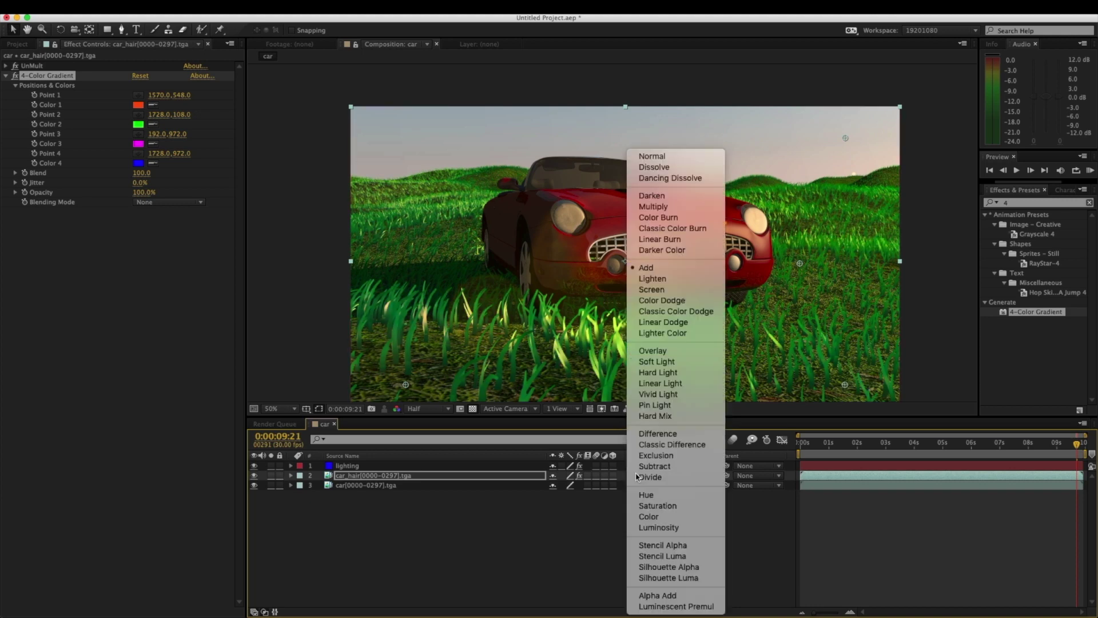
left_click(658, 213)
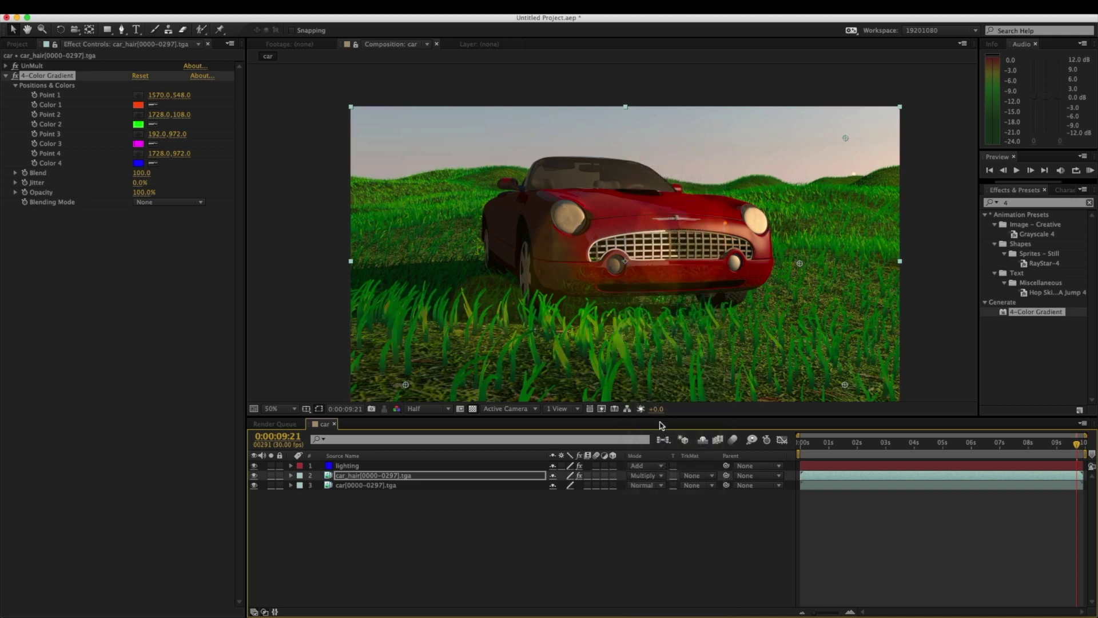
left_click(650, 476)
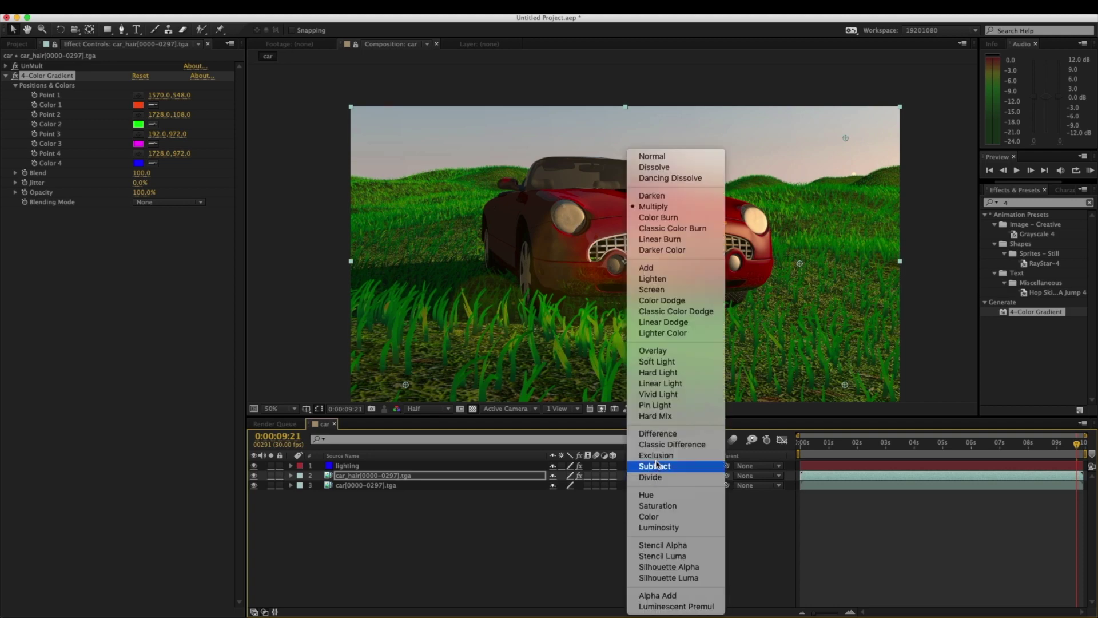
left_click(676, 372)
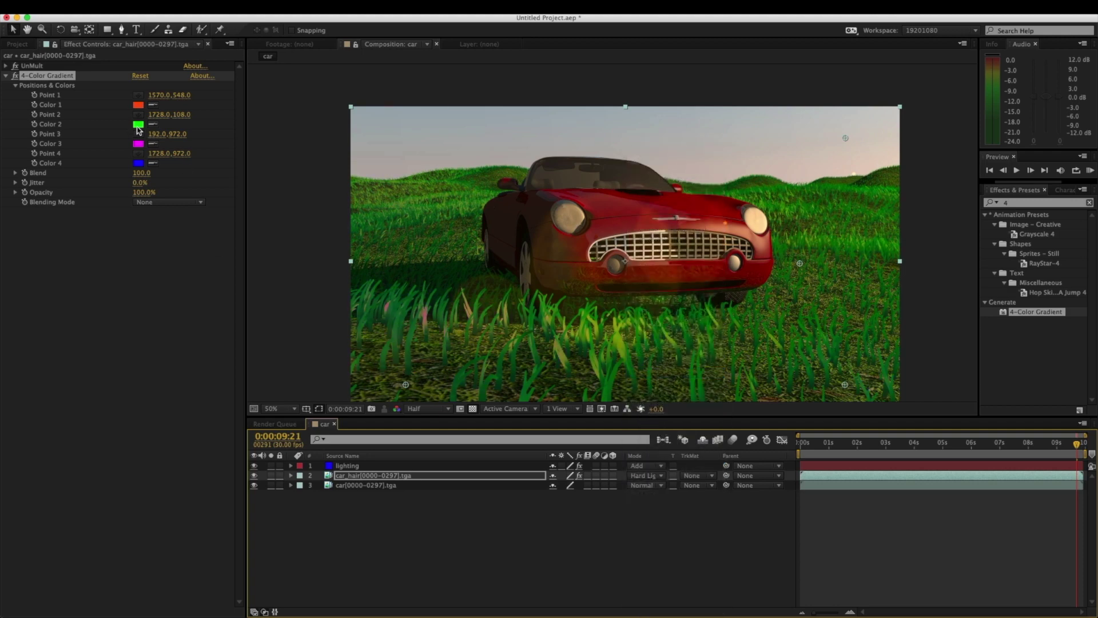
Step: Move the gradient's Point 1 to 378.0, 328.0, match Color 2 to Color 1's orange-red, and place Point 2 at 1674.0, 538.0
left_click(138, 95)
left_click(458, 195)
left_click(153, 125)
left_click(138, 105)
left_click(138, 114)
left_click(829, 260)
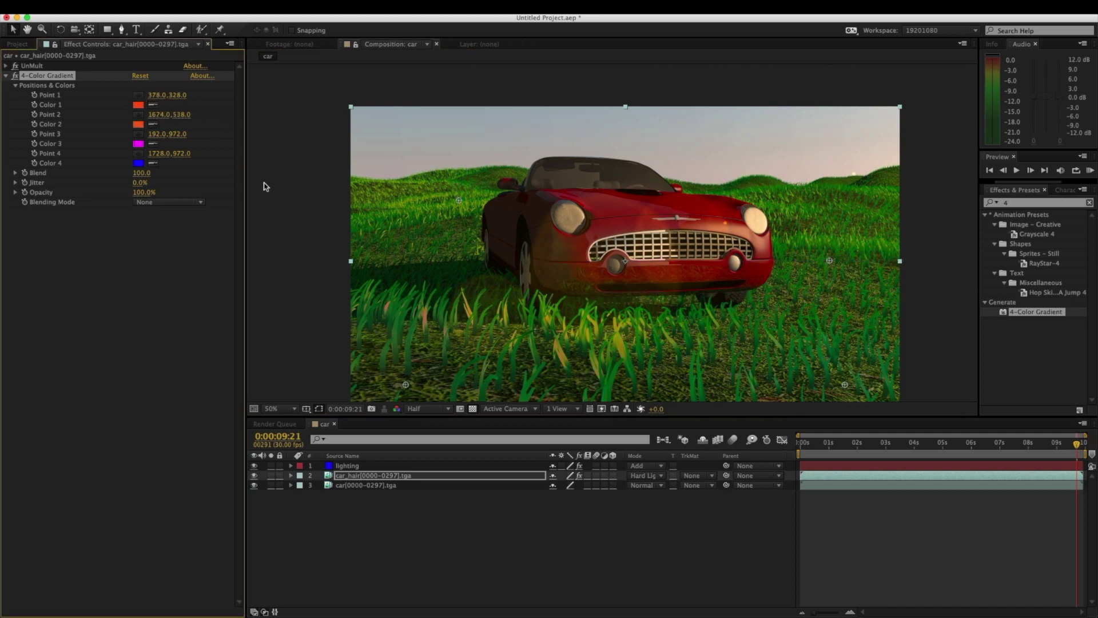
Step: Set the gradient's Color 3 to bright green and place Point 3 at 176.0, 654.0 over the foreground grass
left_click(138, 144)
left_click_drag(817, 427, 715, 479)
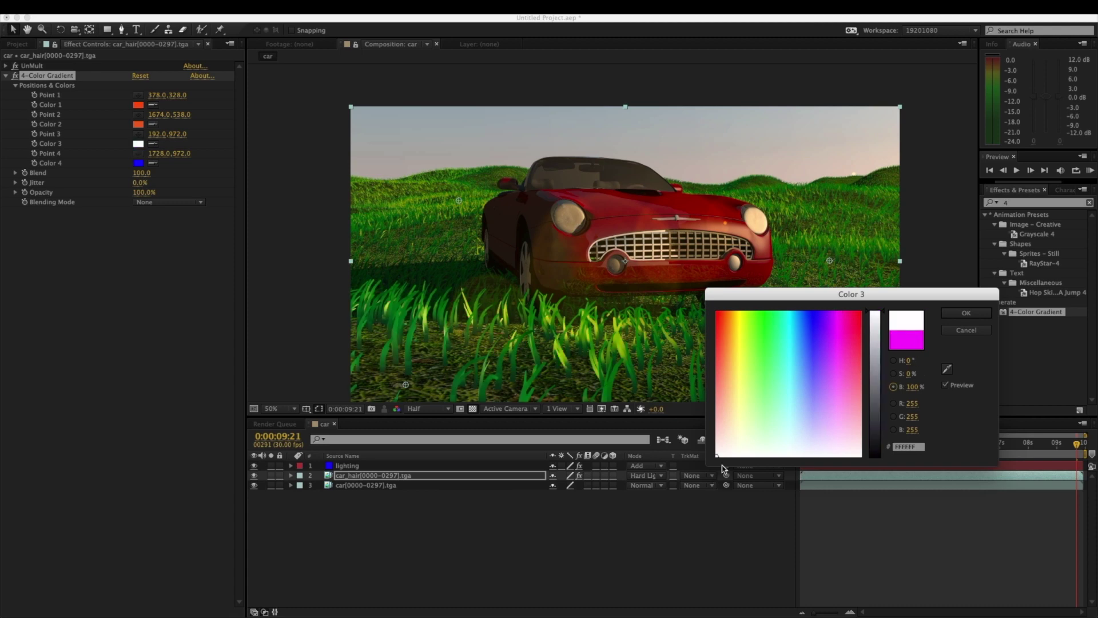
left_click(882, 364)
mouse_move(761, 337)
left_mouse_down()
mouse_move(736, 308)
mouse_move(755, 311)
left_mouse_up()
left_click_drag(879, 324, 881, 303)
left_click(966, 313)
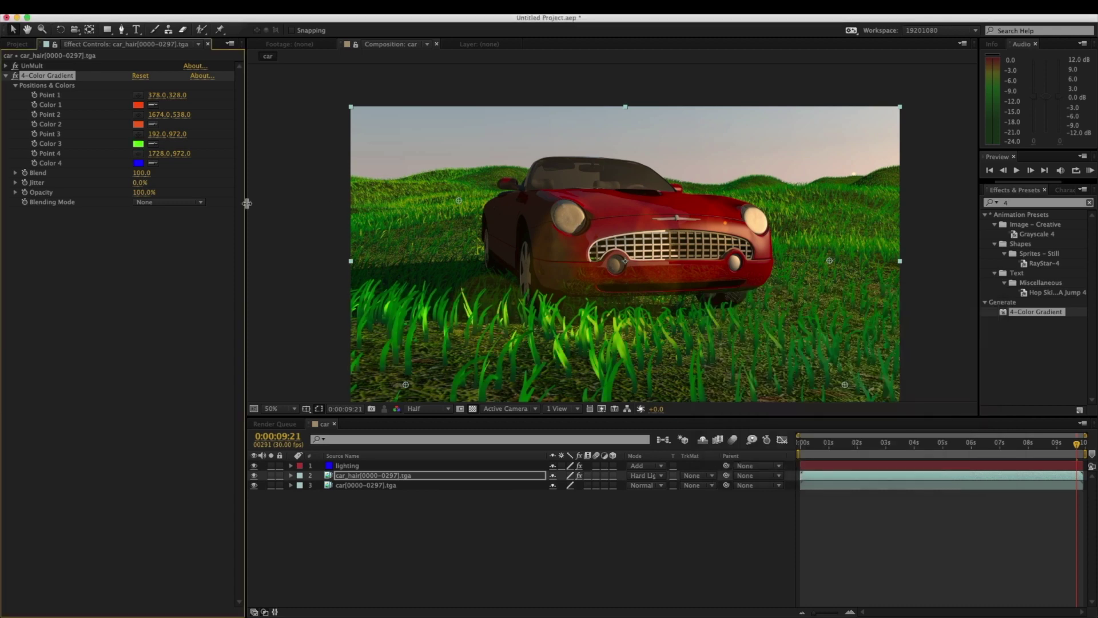
left_click(137, 134)
left_click(401, 293)
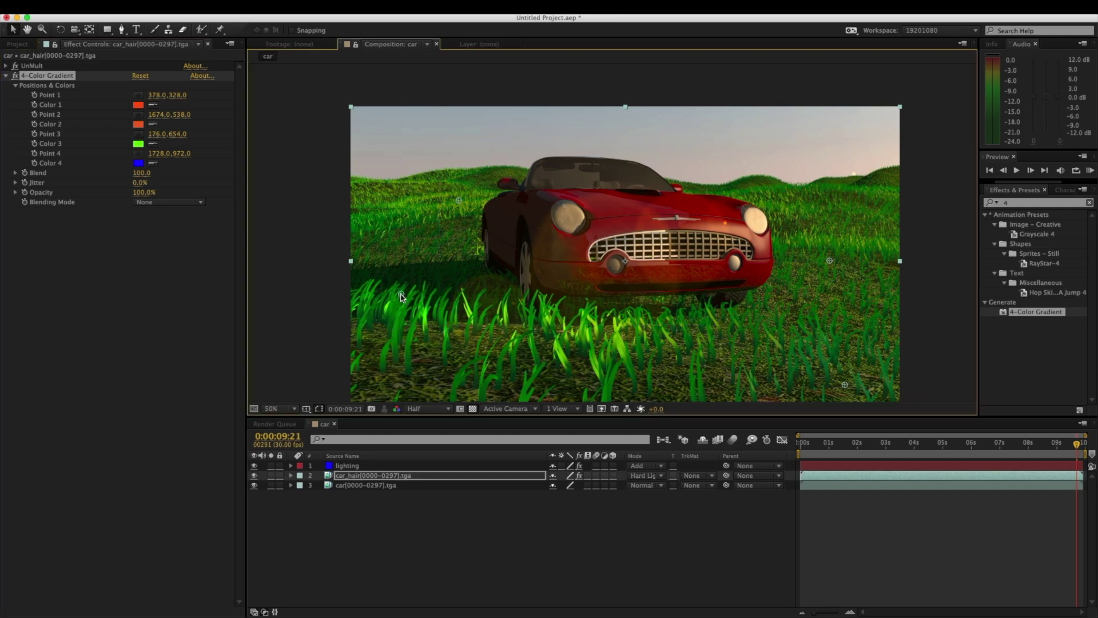
Step: Set the gradient's Color 4 to black 000000 and move Point 2 to 1866.0, 938.0 near the frame's lower corner
left_click(138, 163)
left_click_drag(770, 406, 853, 444)
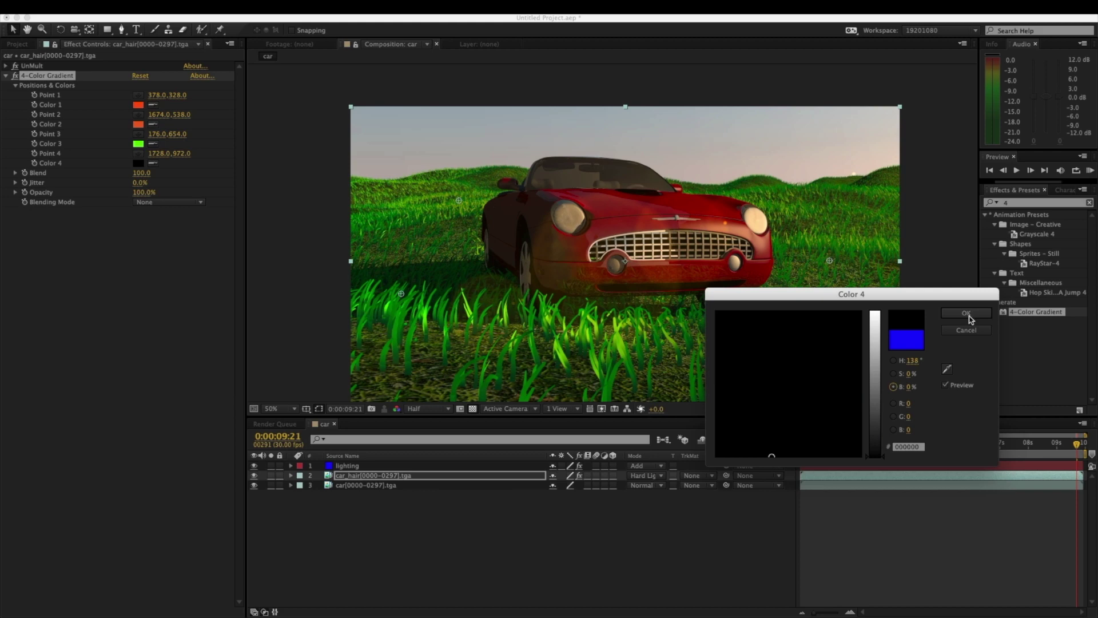
left_click(966, 313)
left_click_drag(829, 260, 882, 373)
Step: Toggle the car_hair layer off and on to compare its tint, and duplicate the layer
left_click(254, 477)
left_click(253, 476)
left_click(253, 476)
left_click(254, 477)
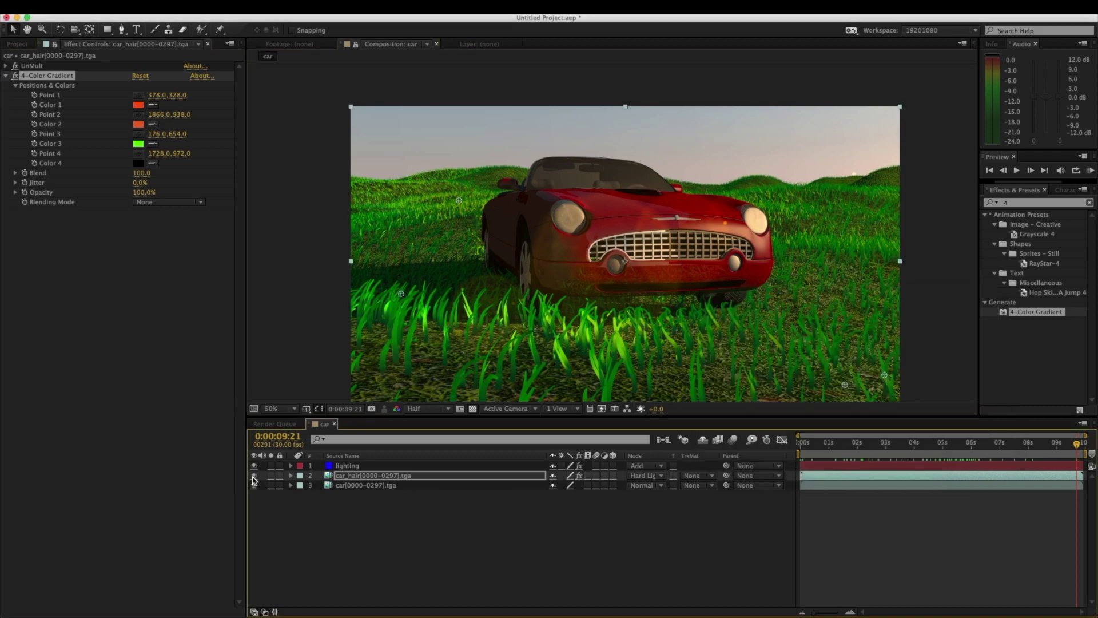
left_click(377, 477)
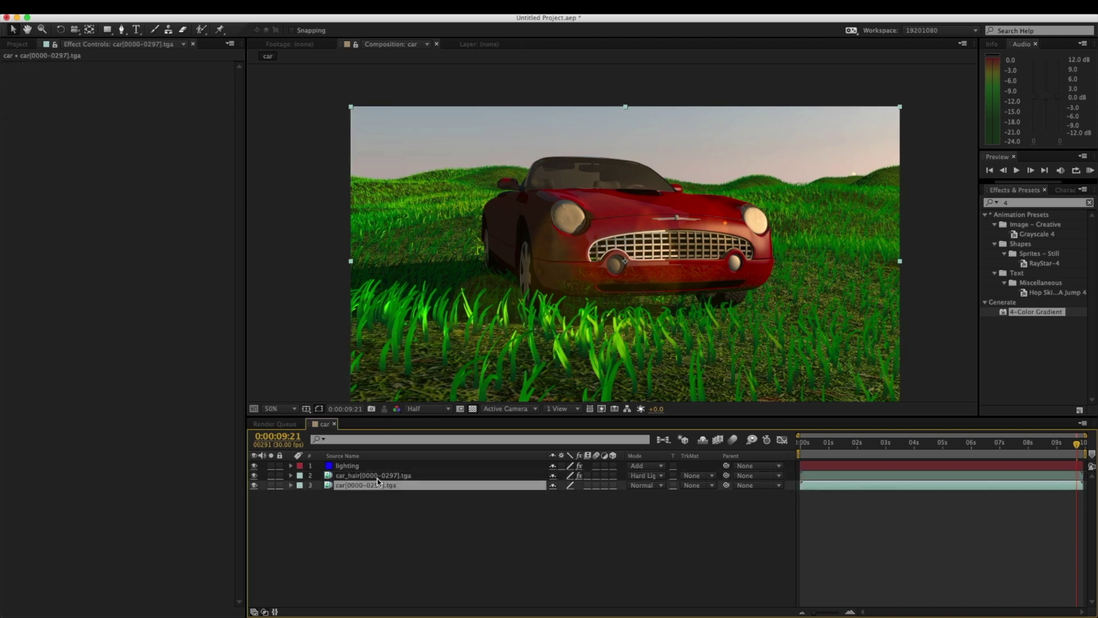
key("super+d")
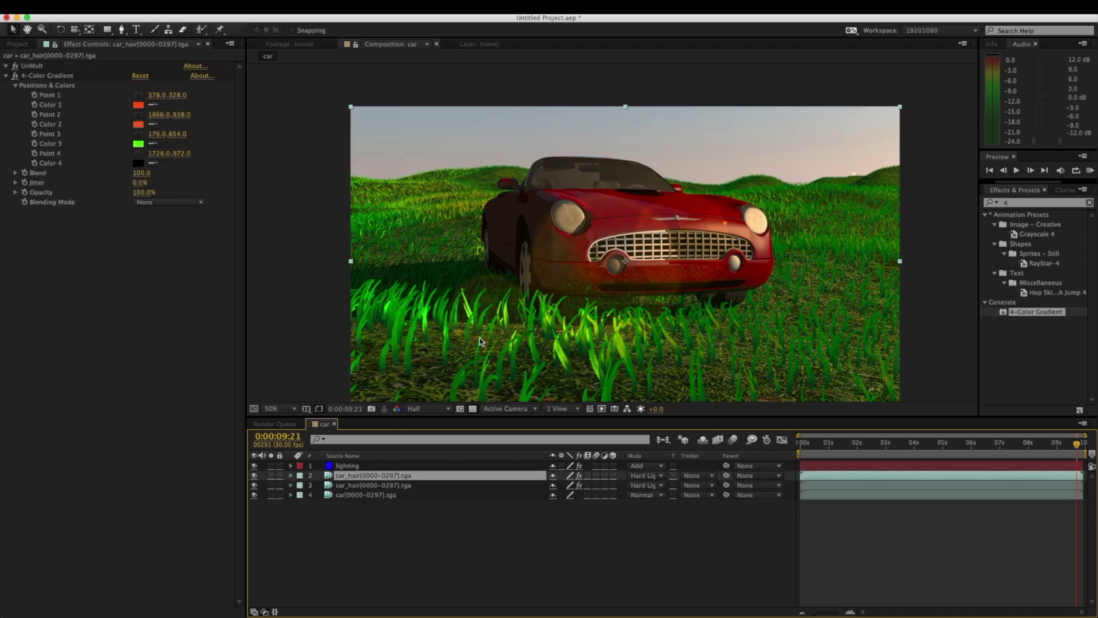
Step: Add the car_hair (multiply) sequence to the car composition directly above the base car layer
left_click(23, 44)
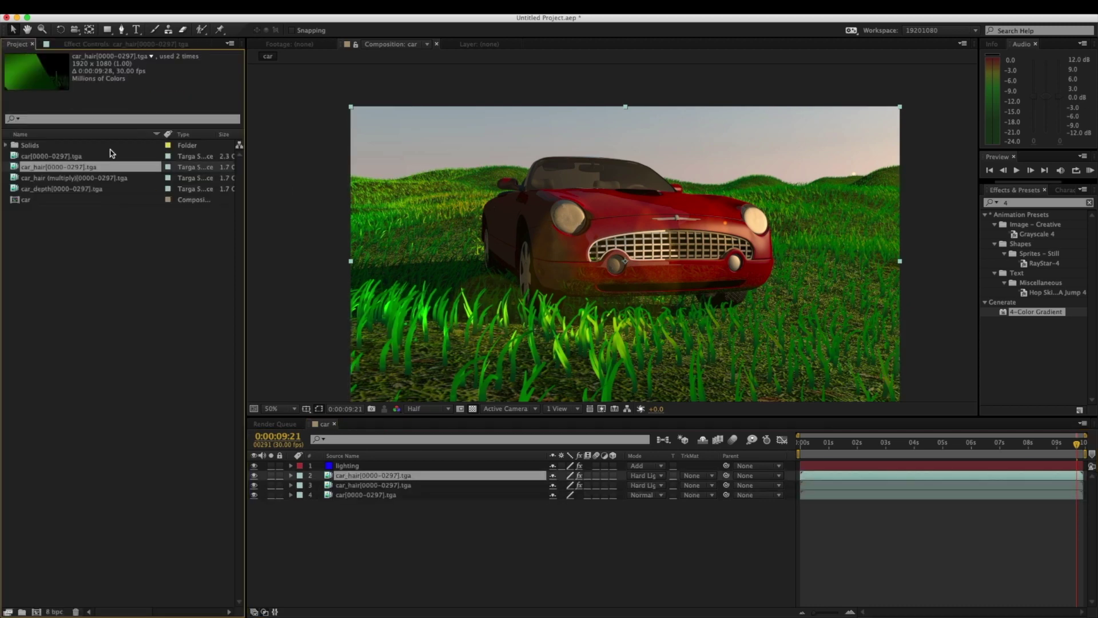
left_click(77, 178)
left_click_drag(384, 453, 374, 498)
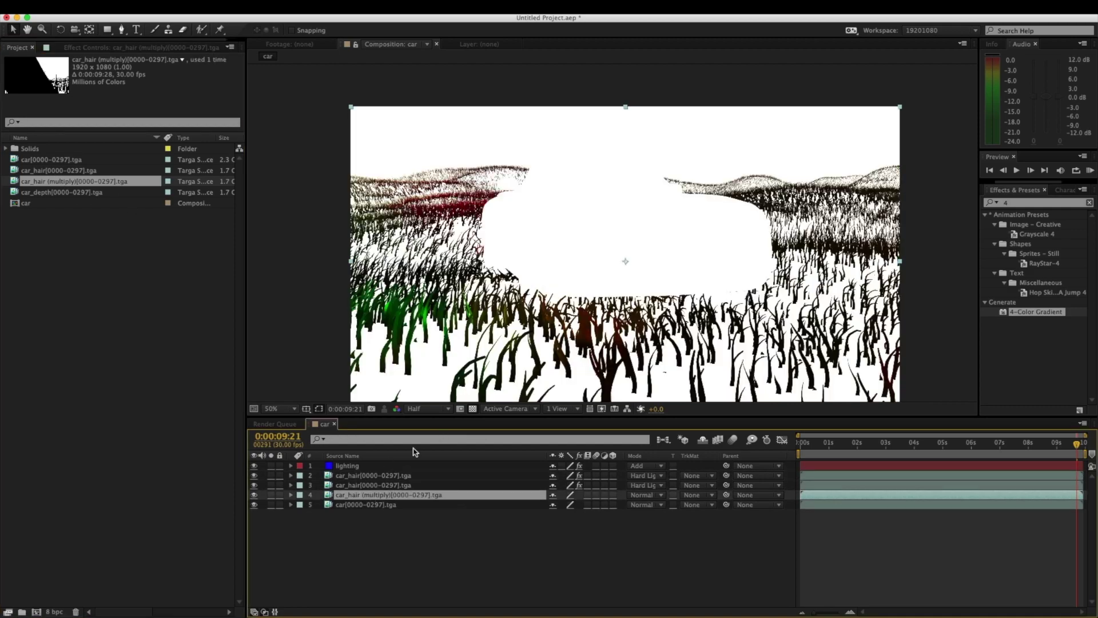
Step: Duplicate the base car layer and matte the copy with the hidden car_hair (multiply) layer as an inverted luma matte
left_click(357, 504)
key("ctrl+d")
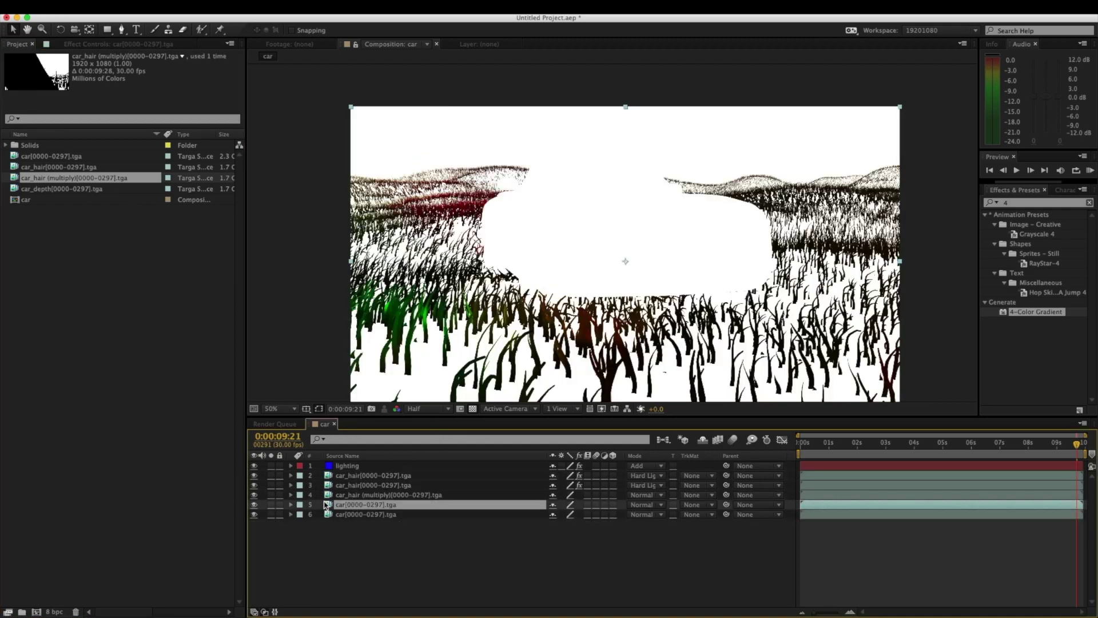
left_click(254, 495)
left_click(637, 504)
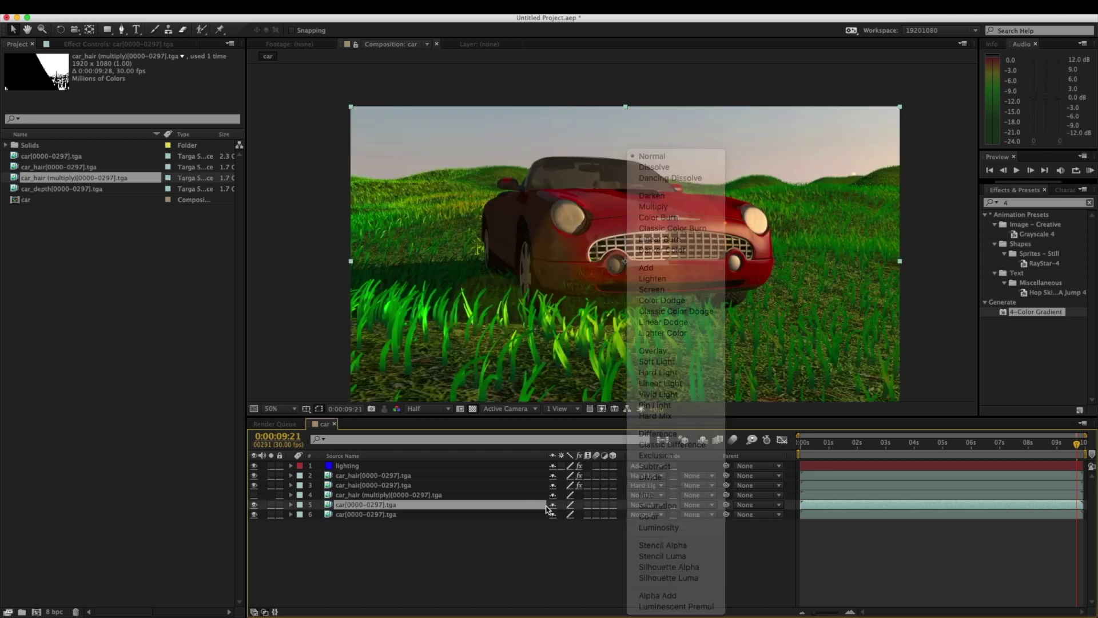
left_click(694, 505)
left_click(718, 566)
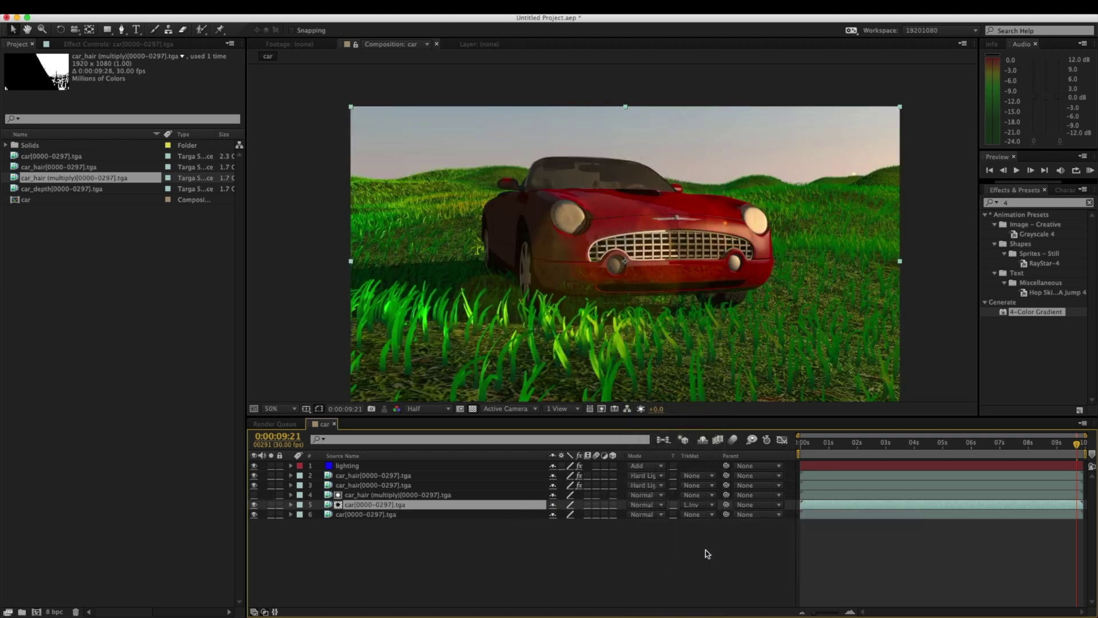
Step: Hide the upper car_hair copy and toggle the other layers' visibility to inspect the luma-matted grass on its own
left_click(254, 478)
left_click(256, 519)
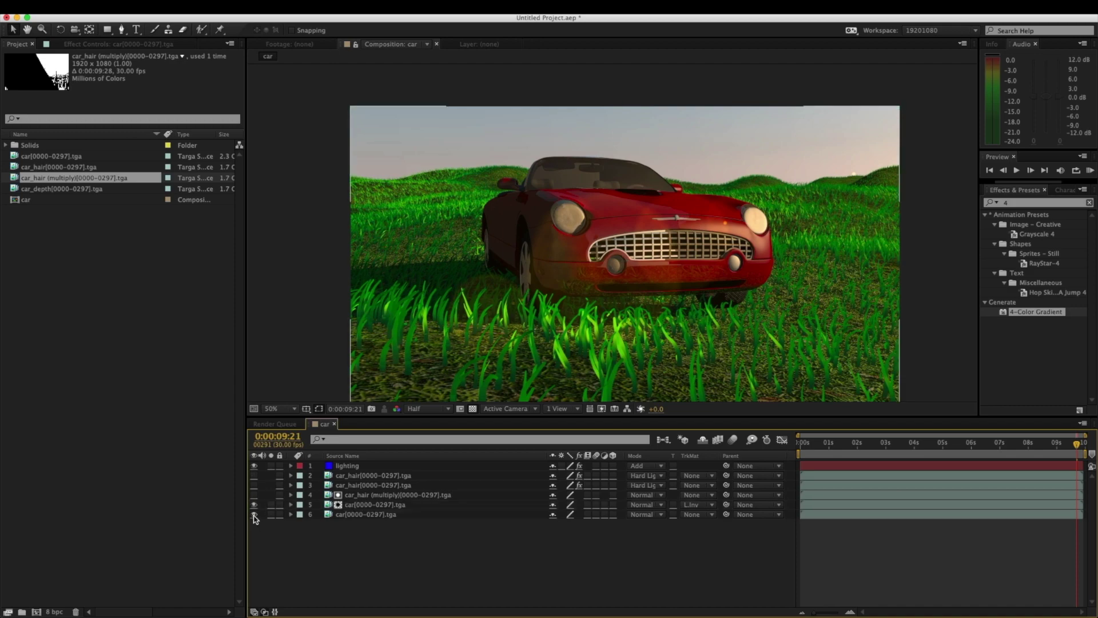
left_click(254, 515)
left_click(255, 505)
left_click(254, 505)
left_click(254, 514)
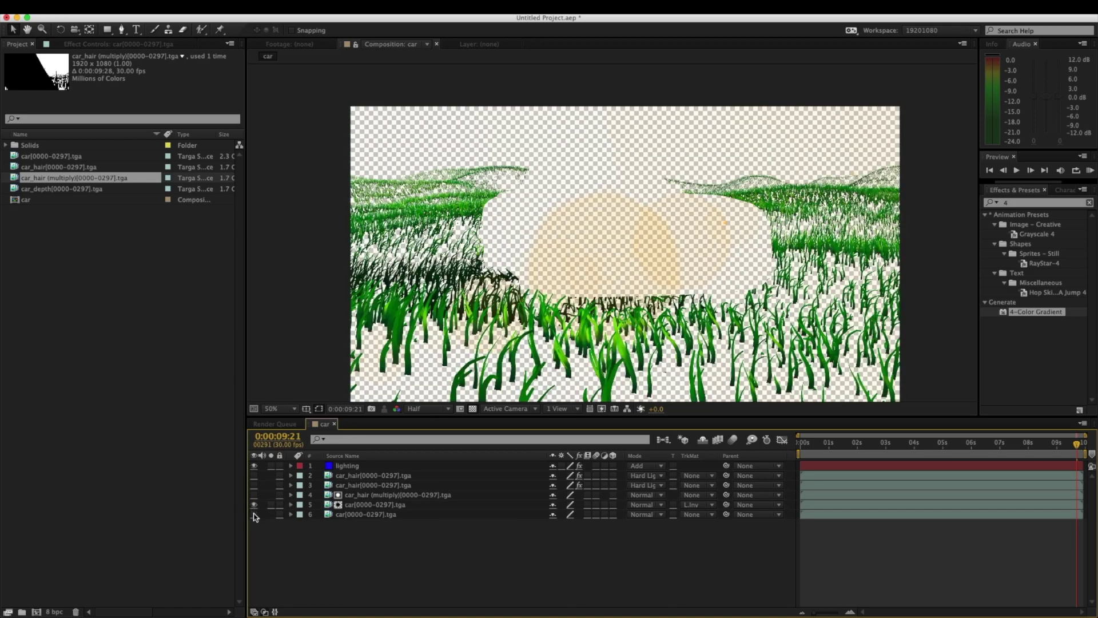
left_click(255, 495)
left_click(254, 485)
left_click(339, 497)
left_click(339, 505)
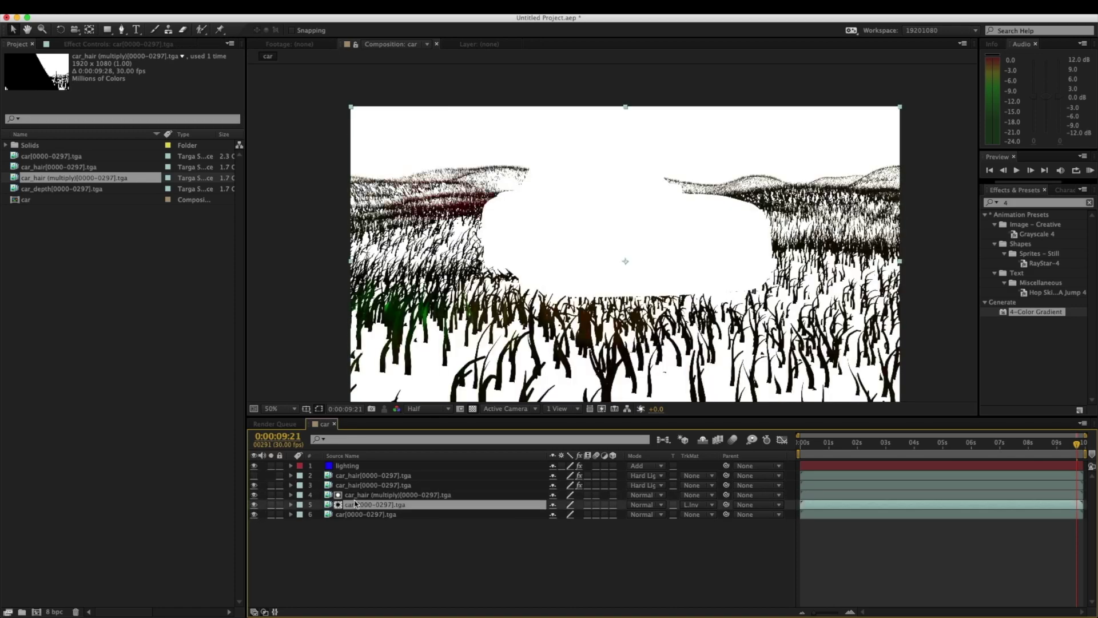
left_click(253, 505)
left_click(254, 496)
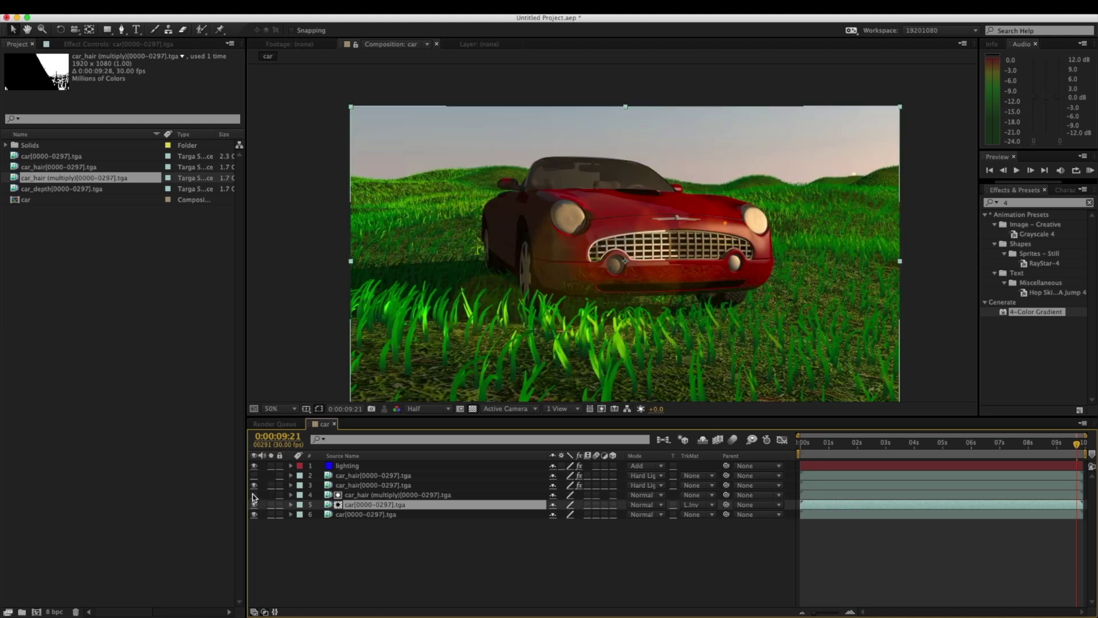
Step: Set the matted car layer to Soft Light and copy the car_hair layer's 4-Color Gradient onto it, comparing the look without and with it
left_click(654, 508)
left_click(664, 364)
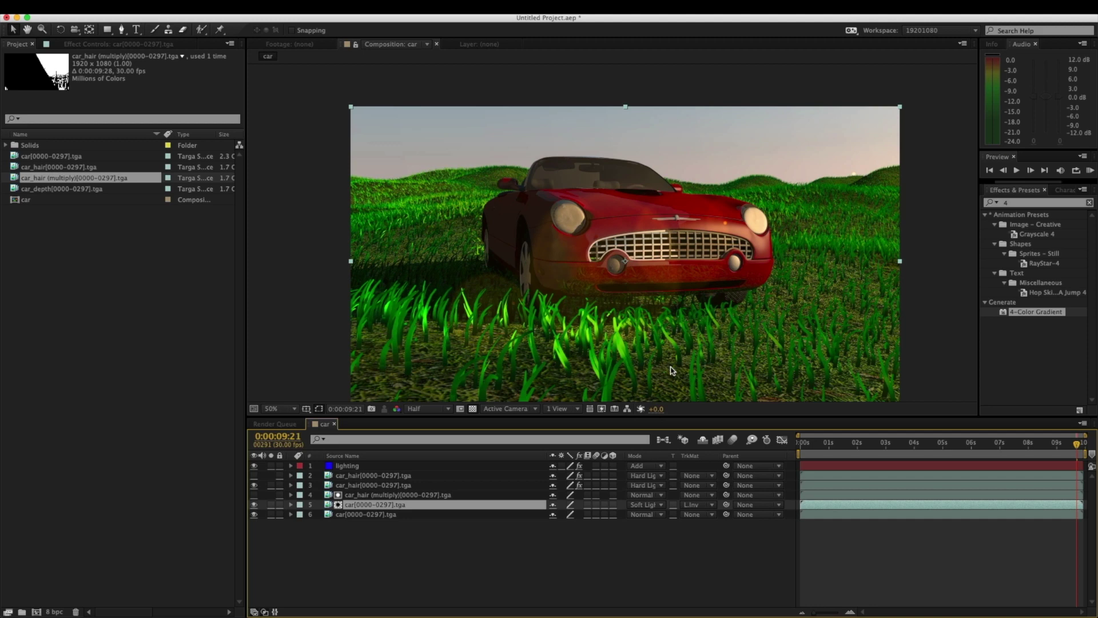
left_click(150, 44)
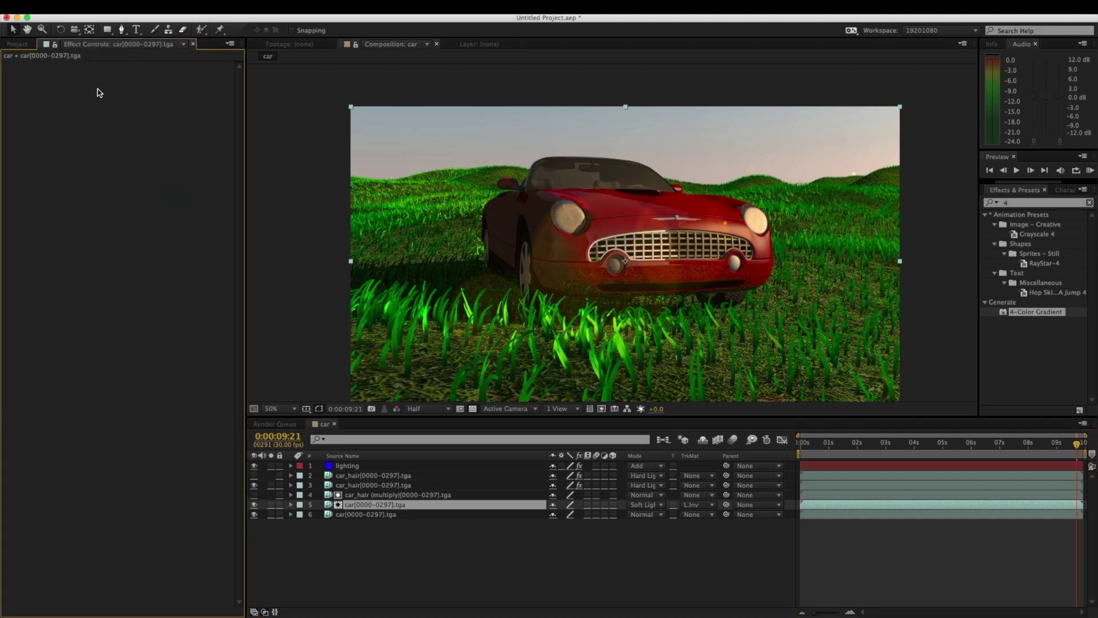
left_click(383, 485)
left_click(47, 76)
key("ctrl+c")
left_click(424, 505)
key("ctrl+v")
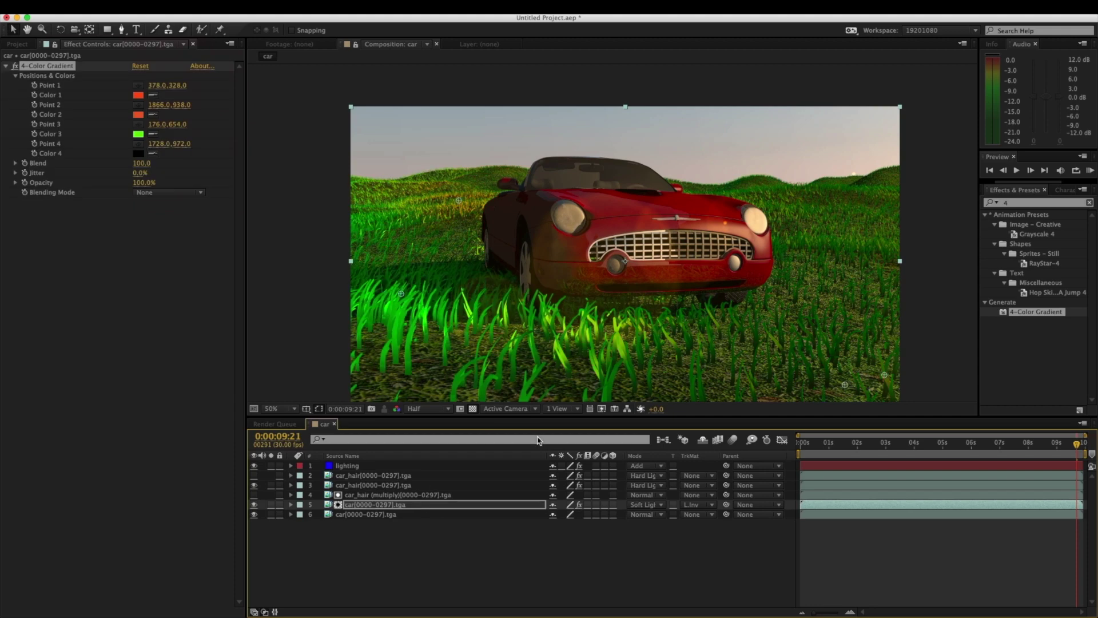
key("ctrl+z")
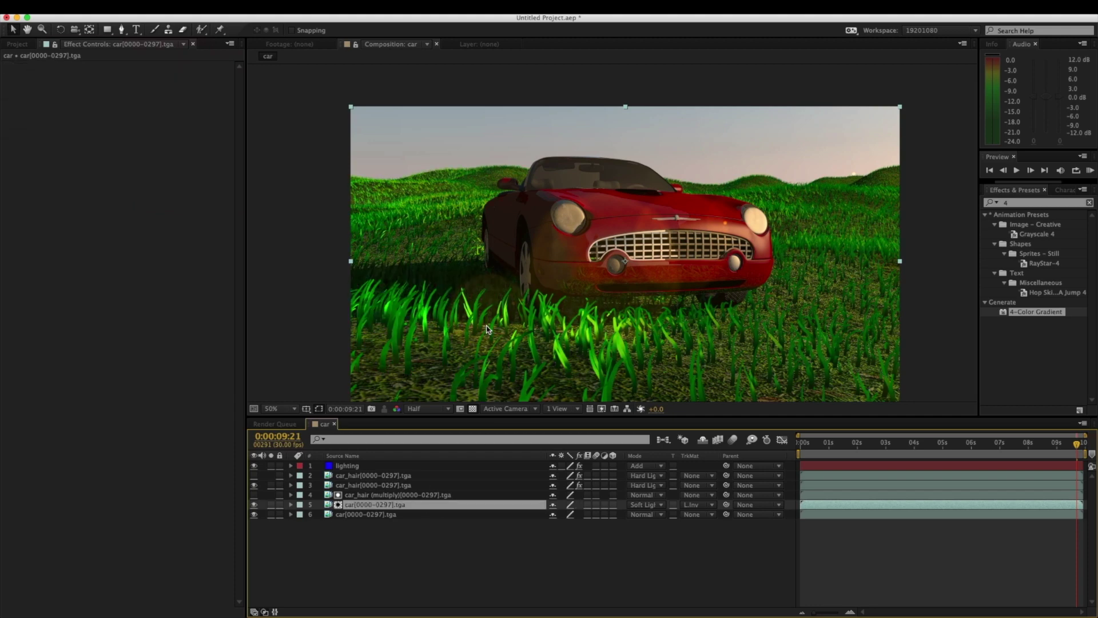
key("ctrl+shift+z")
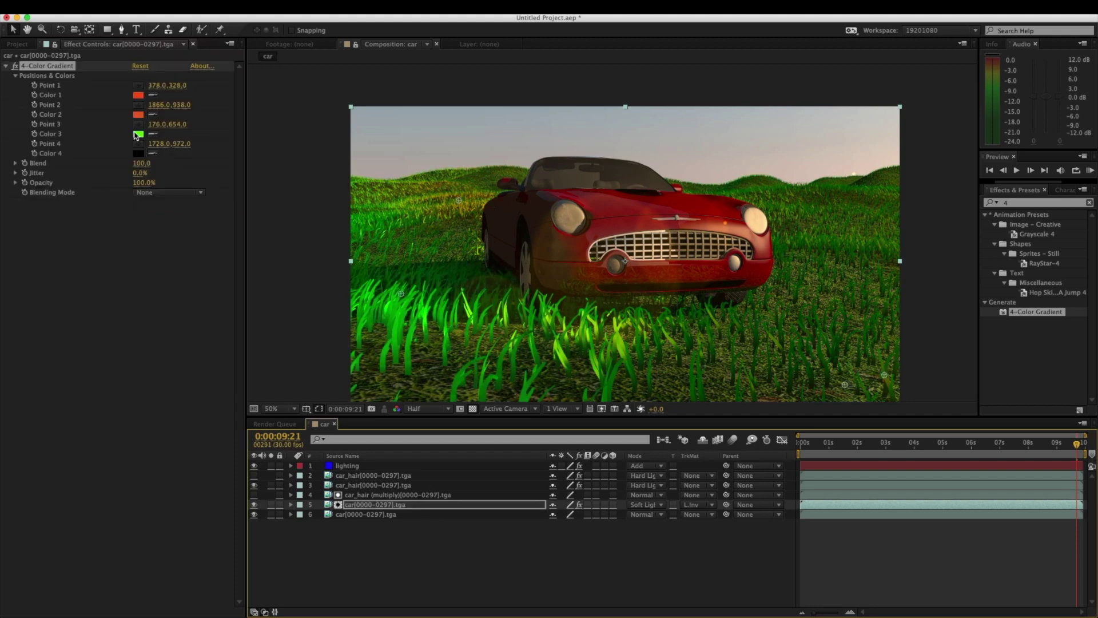
Step: Set Color 3 of the matted car layer's gradient to orange FF801B, and preview the composite at 0:00:00:23
left_click(136, 135)
left_click_drag(765, 372, 674, 243)
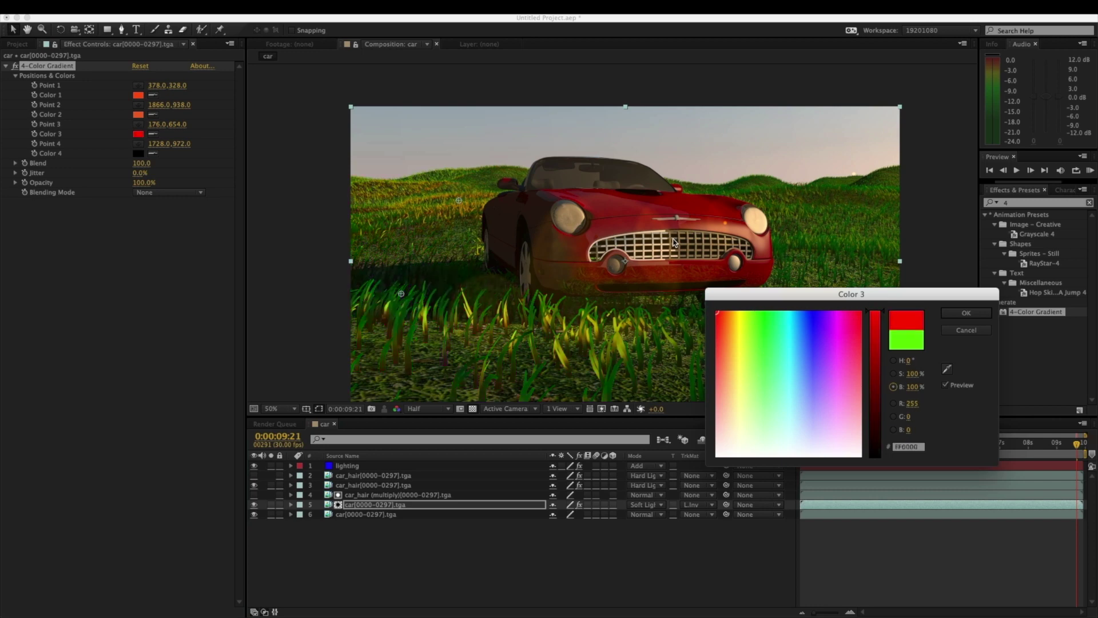
left_click_drag(843, 332, 726, 326)
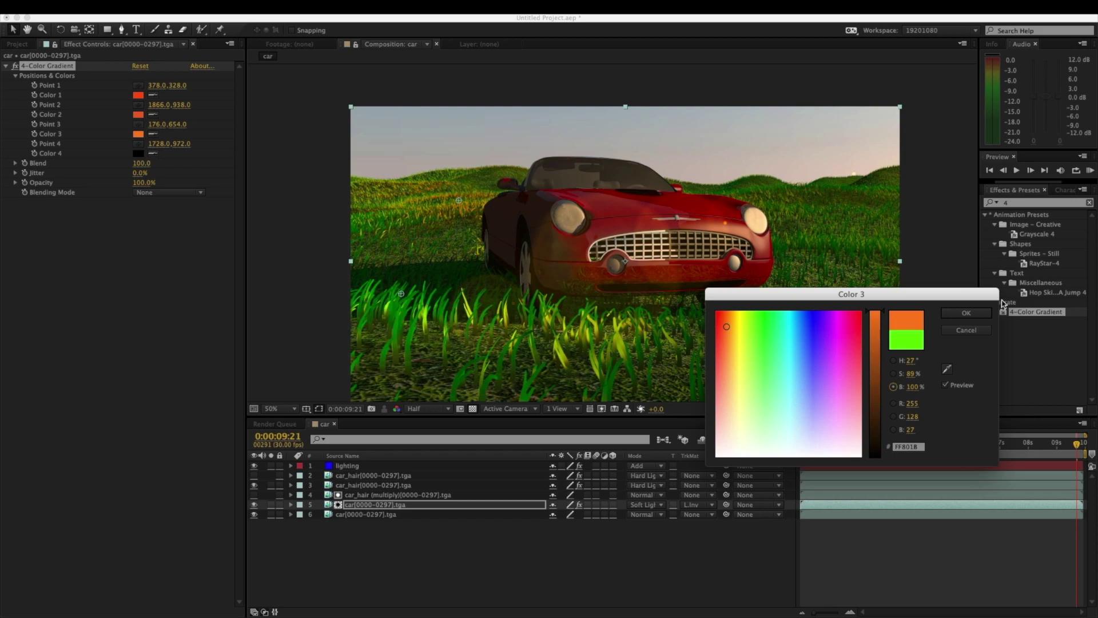
left_click(977, 311)
left_click_drag(802, 445, 822, 455)
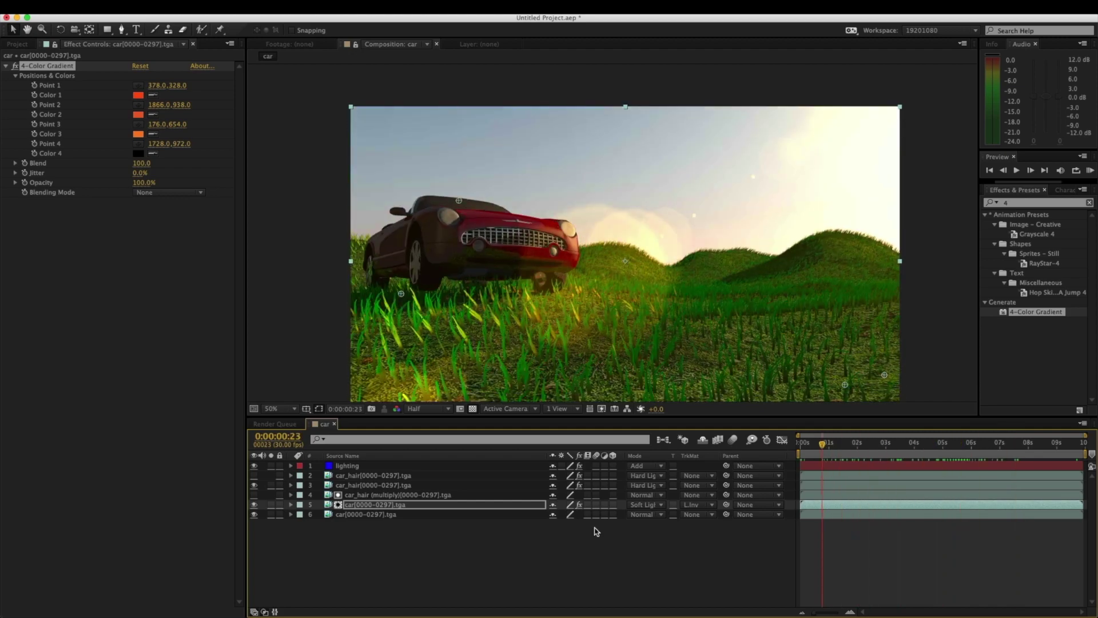
Step: Add the car_depth sequence to the car composition as the topmost layer, above the lighting layer
left_click(435, 544)
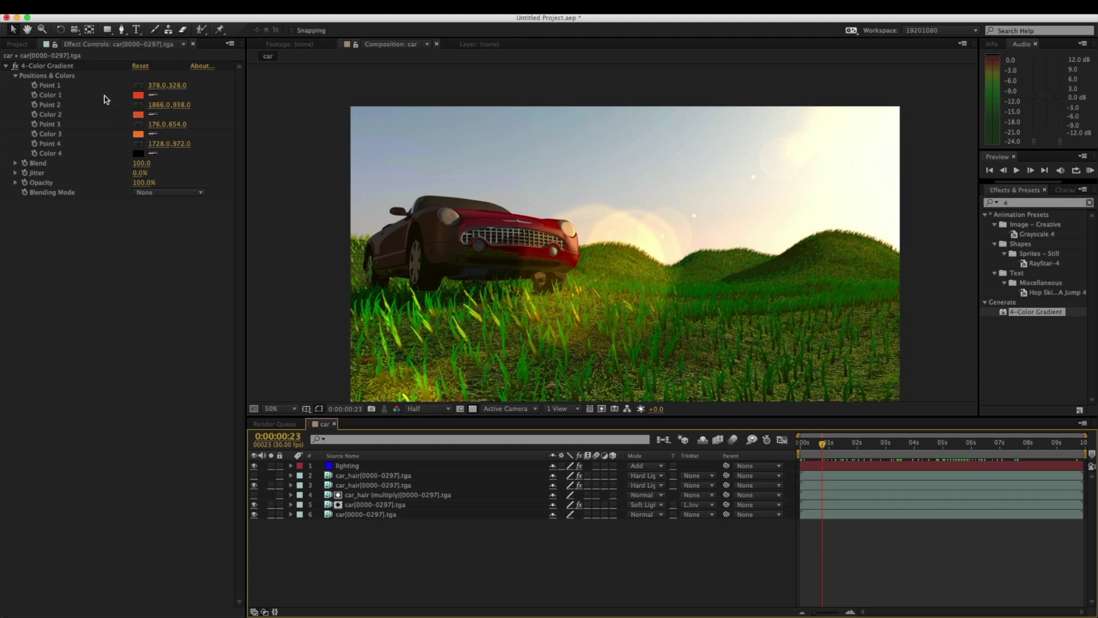
left_click(17, 44)
left_click_drag(71, 187, 335, 464)
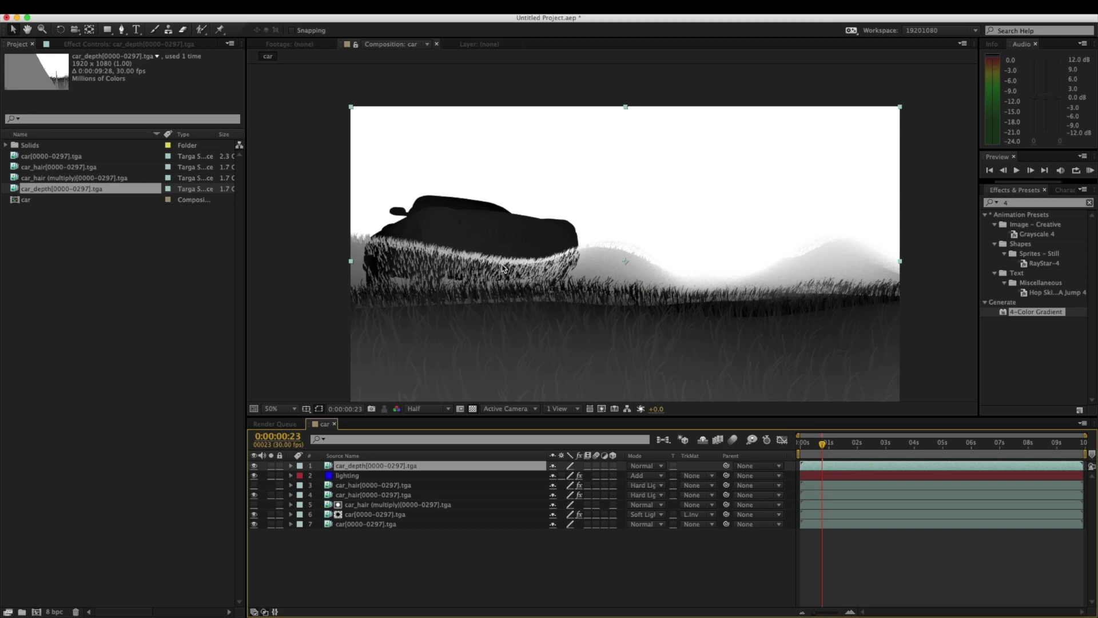
Step: Pre-compose the layers from lighting down to the base car sequence into a new composition named car, leaving car_depth outside
left_click(367, 476)
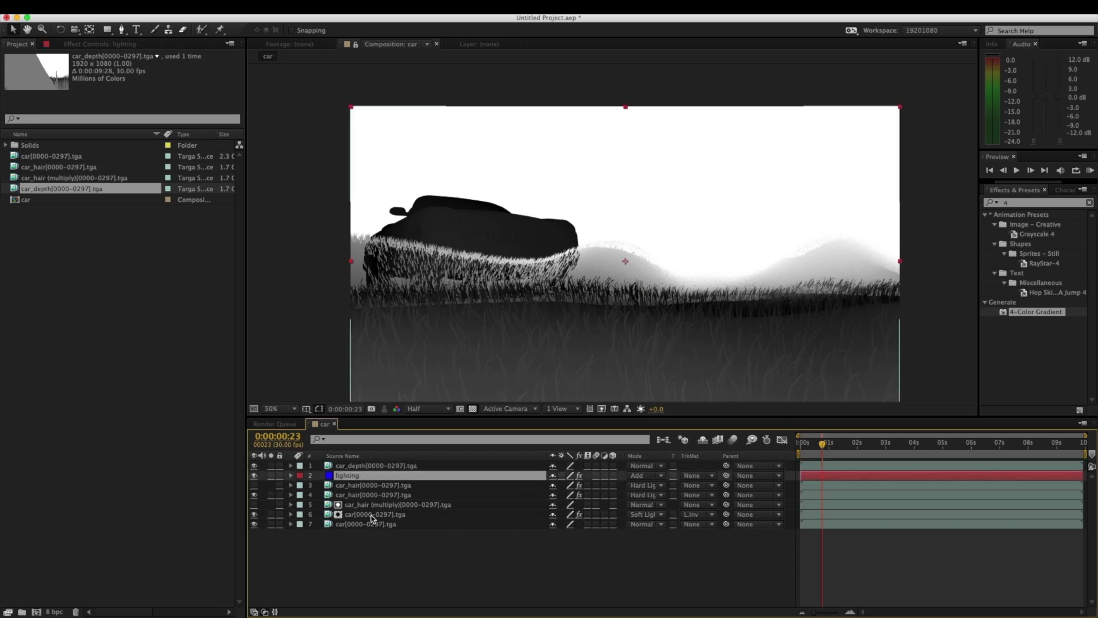
left_click(373, 525, "shift")
key("super+shift+c")
left_click_drag(73, 80, 539, 286)
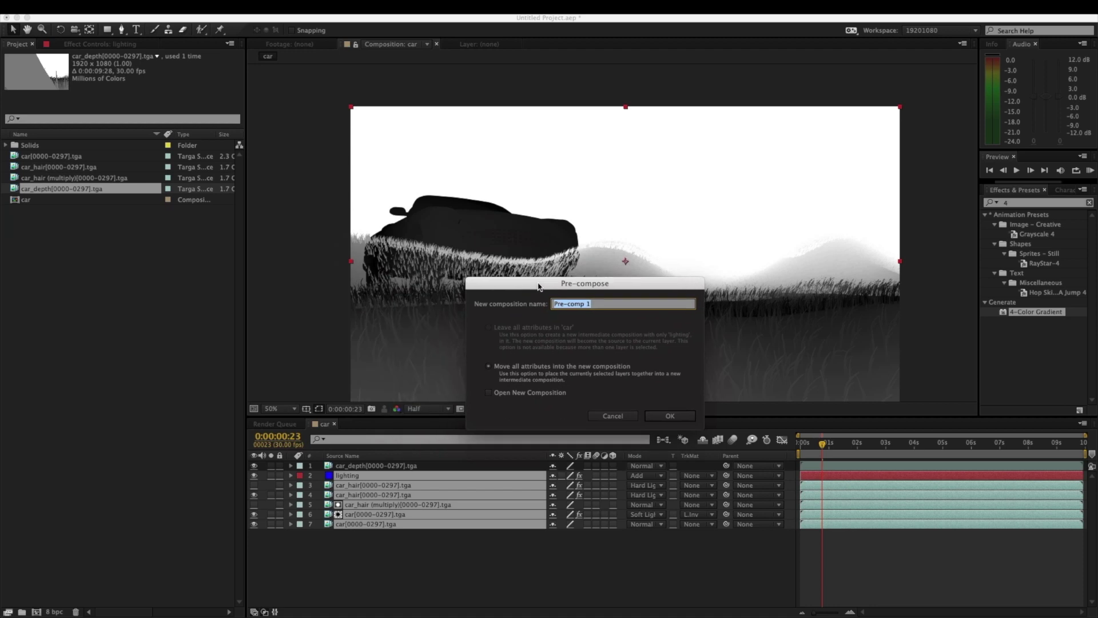
left_click(609, 416)
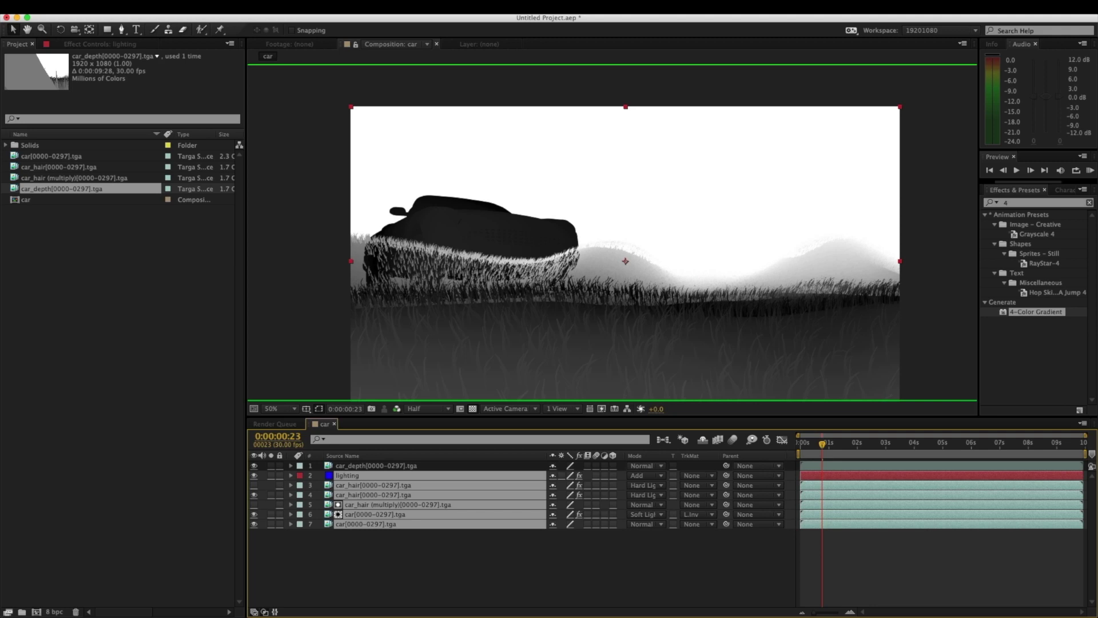
key("super+shift+c")
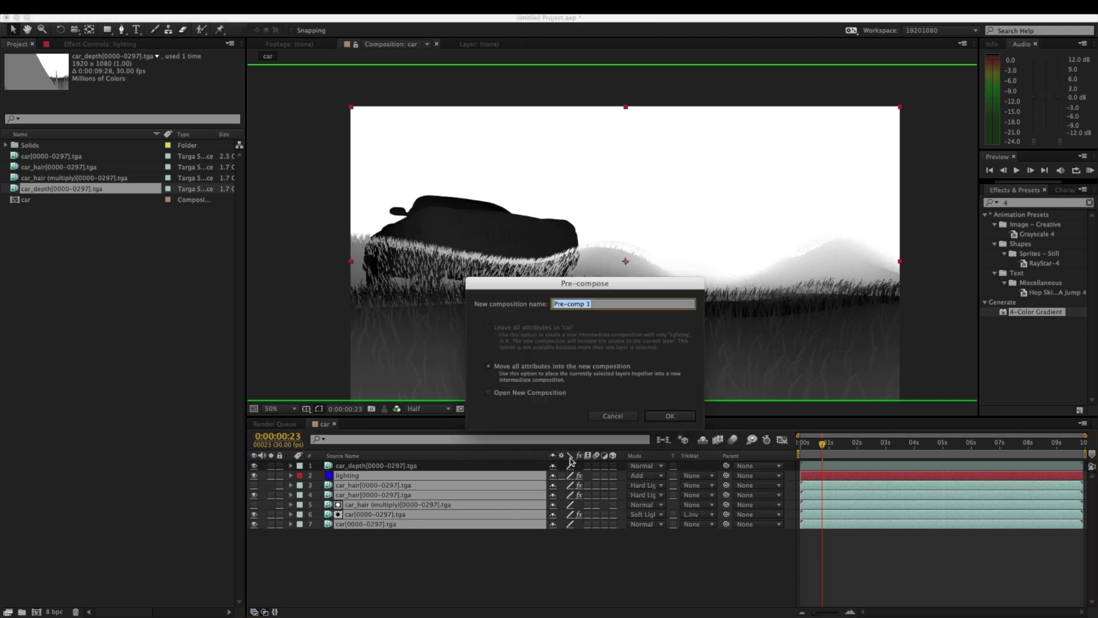
type("car")
key("Return")
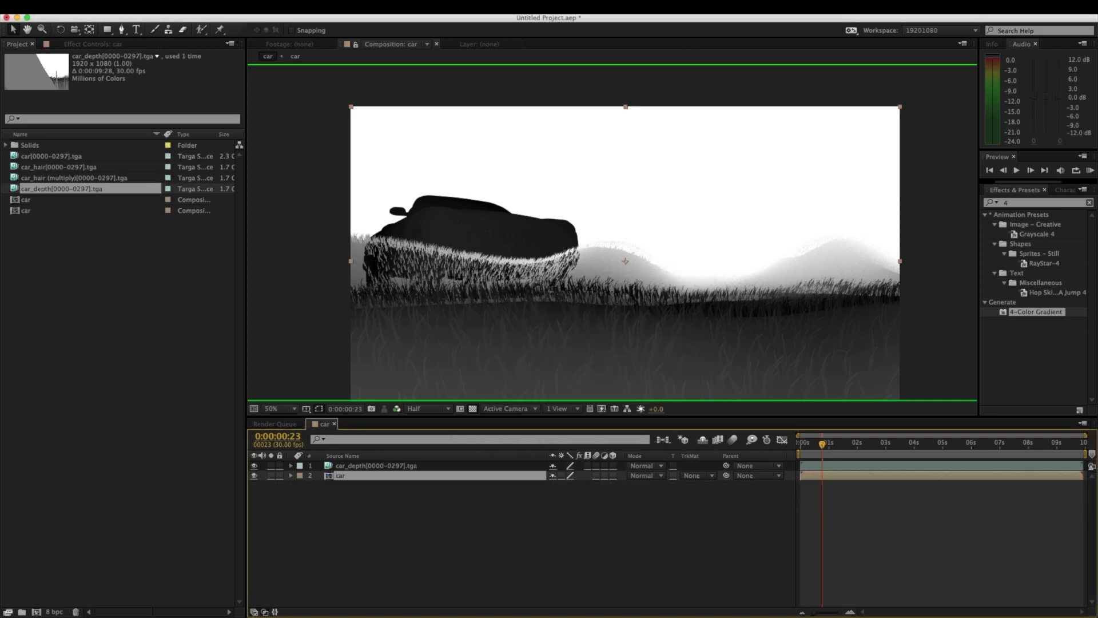
Step: Hide the car_depth layer, find the depth effects, and apply FL Depth Of Field to car_depth
left_click(254, 466)
left_click(354, 468)
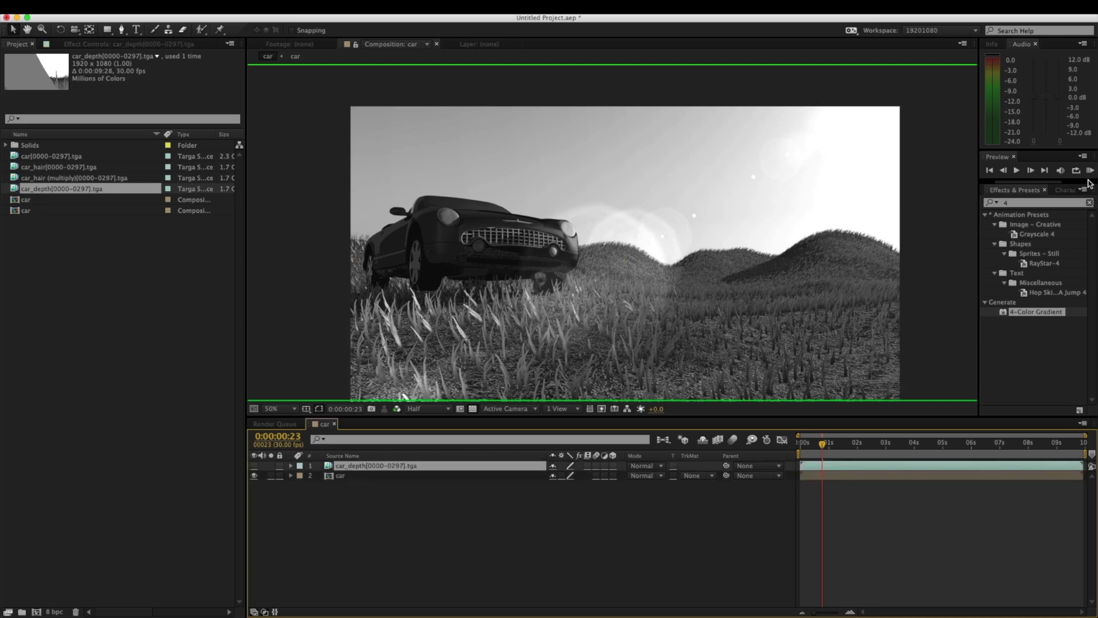
left_click(1029, 202)
type("4d")
type("e")
key("BackSpace")
key("BackSpace")
key("BackSpace")
type("depth")
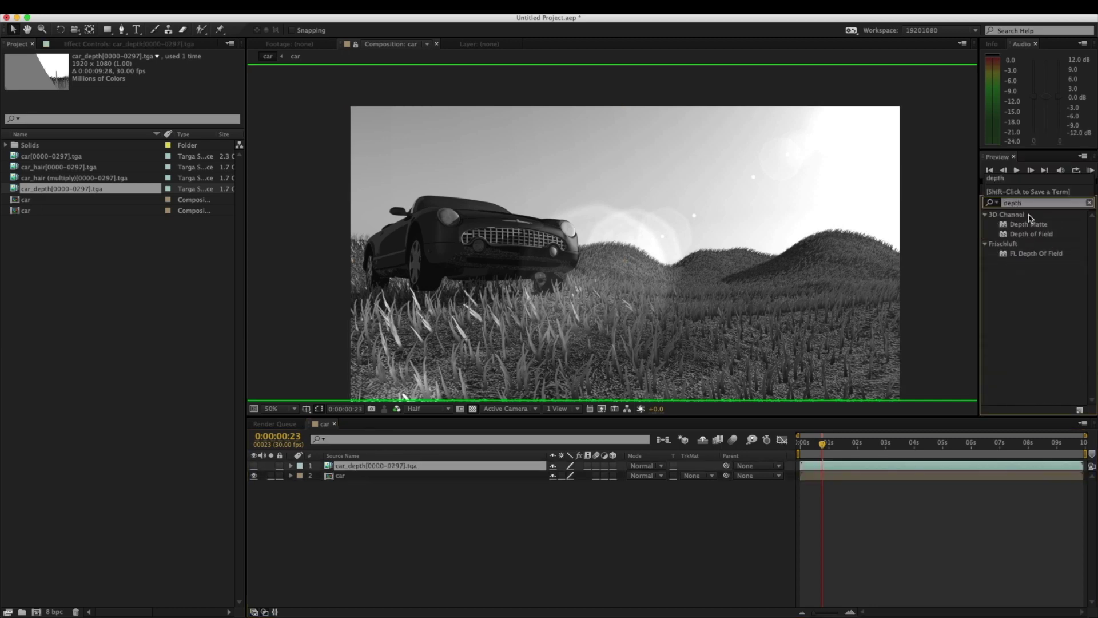
double_click(1044, 256)
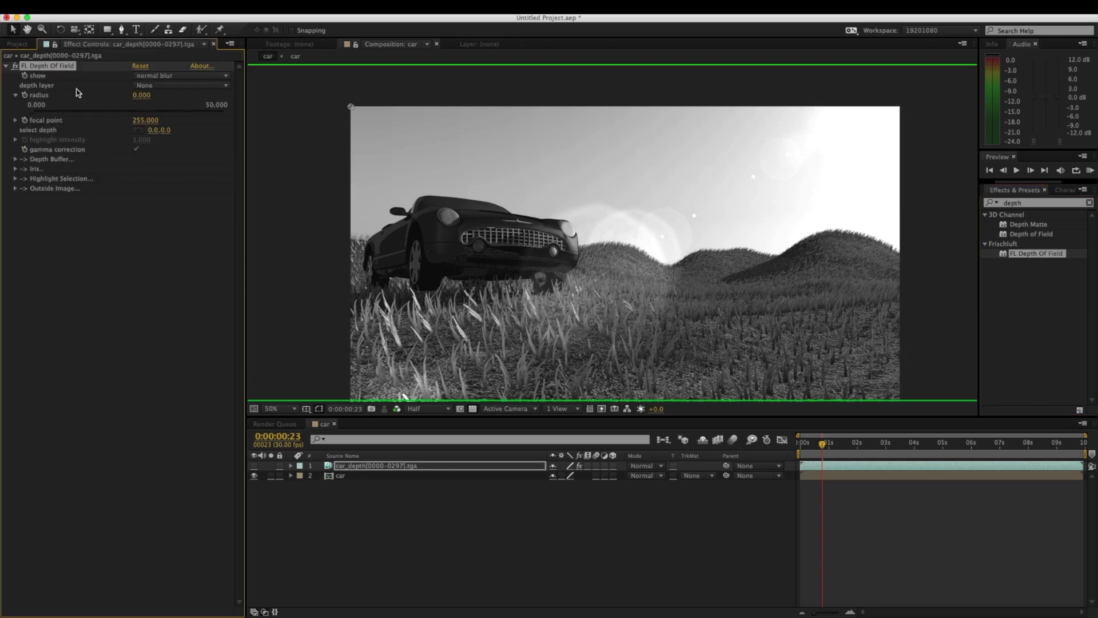
Step: Move the FL Depth Of Field effect from the car_depth layer onto the nested car layer
left_click(339, 477)
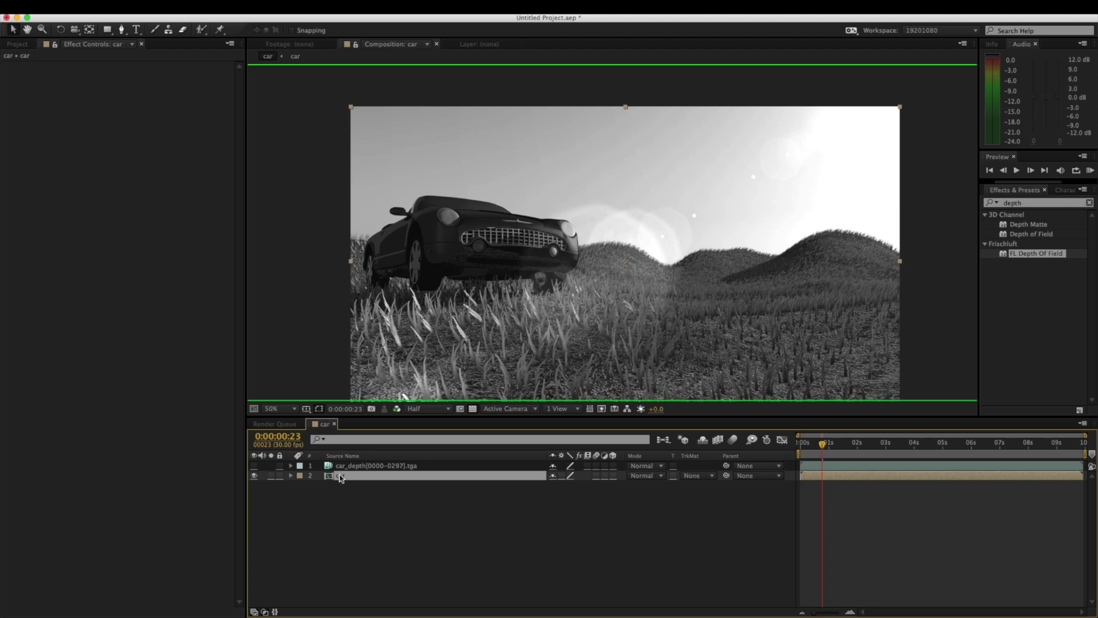
key("super+v")
left_click(303, 42)
Step: Look inside the nested car composition, return to the outer one, and check both car compositions in the project
double_click(389, 480)
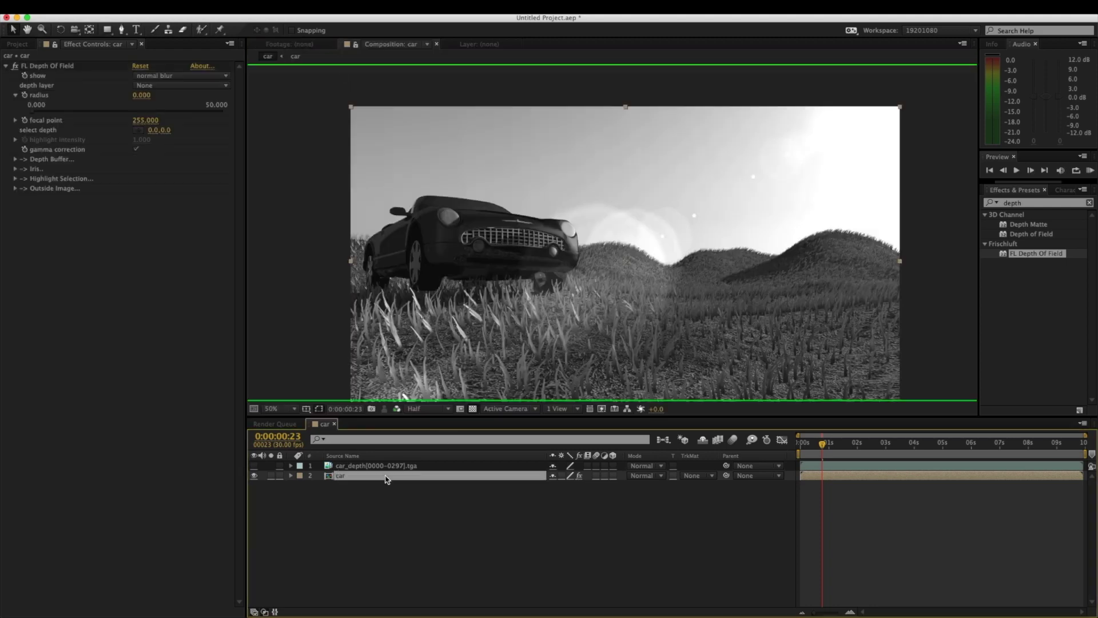
key("Tab")
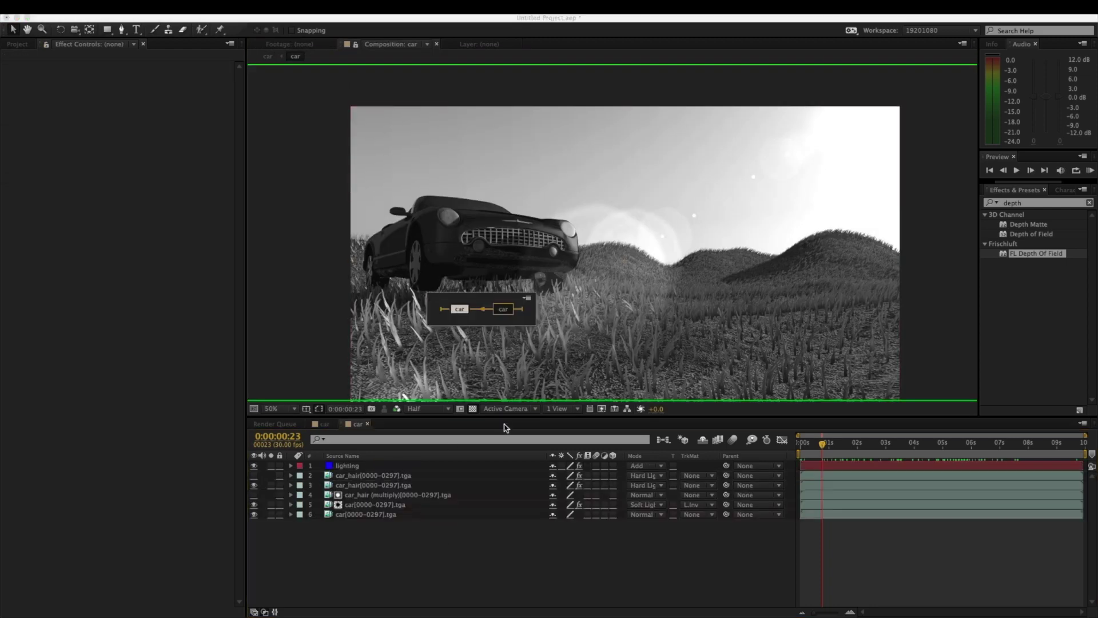
left_click(460, 314)
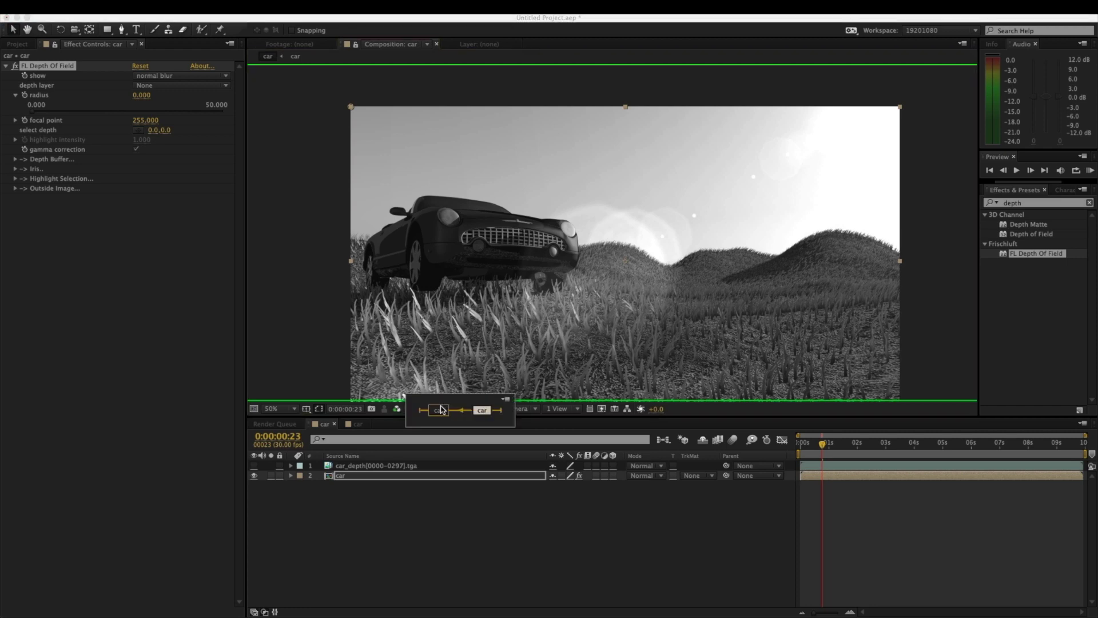
left_click(397, 491)
left_click(292, 424)
left_click(330, 428)
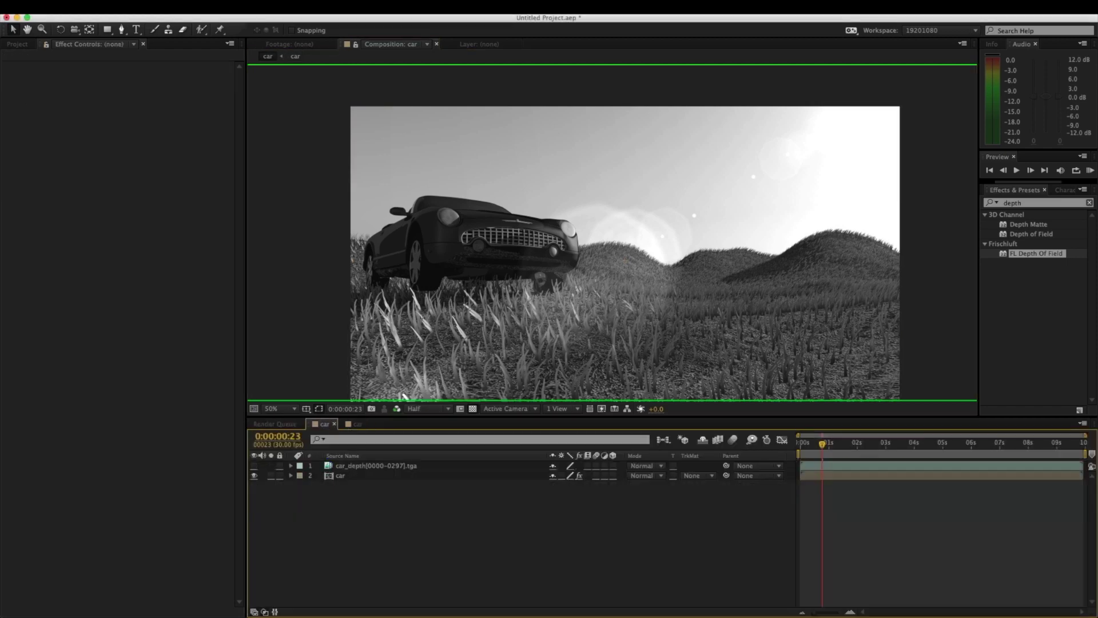
left_click(267, 56)
left_click(21, 45)
left_click(46, 210)
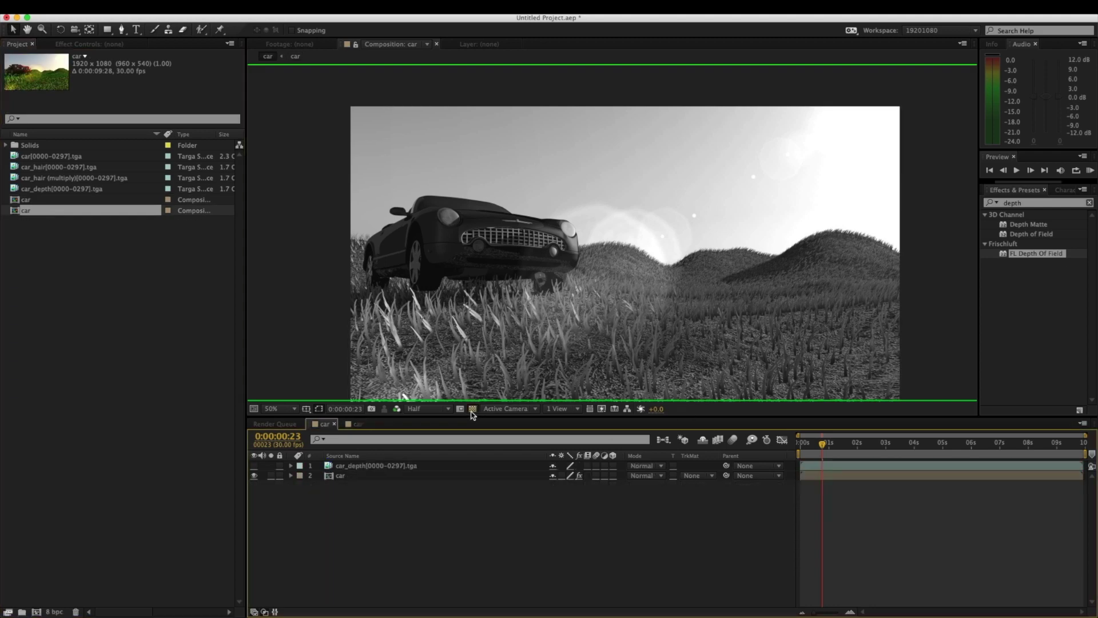
Step: Restore the full-color RGB channel display, select the nested car layer, and go to 0:00:05:14
left_click(397, 409)
left_click(440, 423)
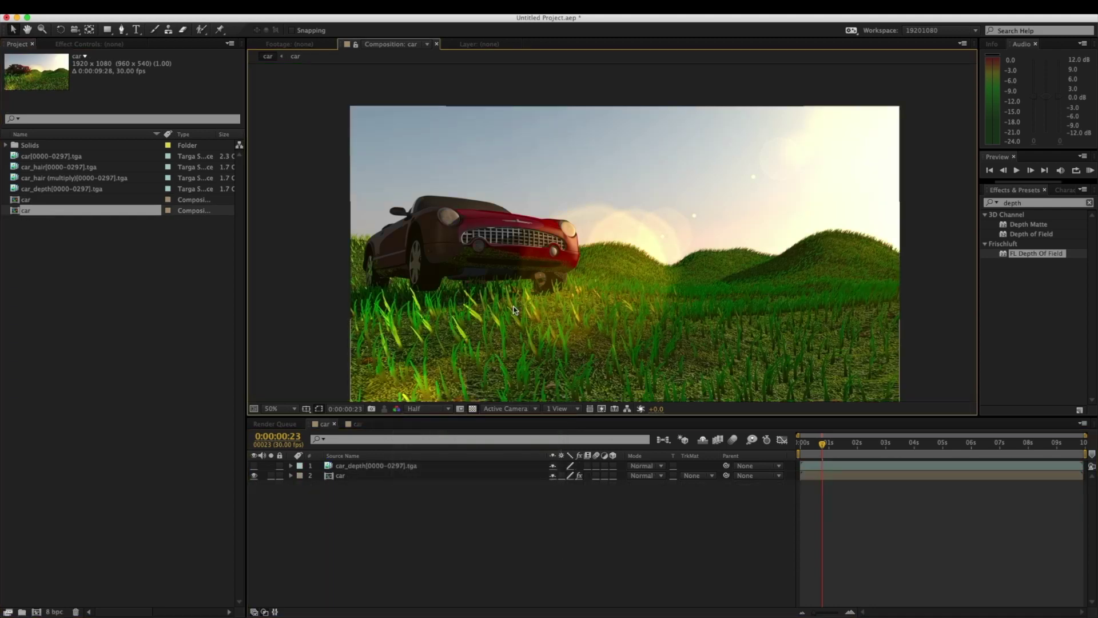
left_click(367, 476)
left_click_drag(816, 445, 958, 455)
Step: Set FL Depth Of Field's depth layer to car_depth and radius to 10, and pick the select depth point on the car at 1360, 354
left_click(135, 46)
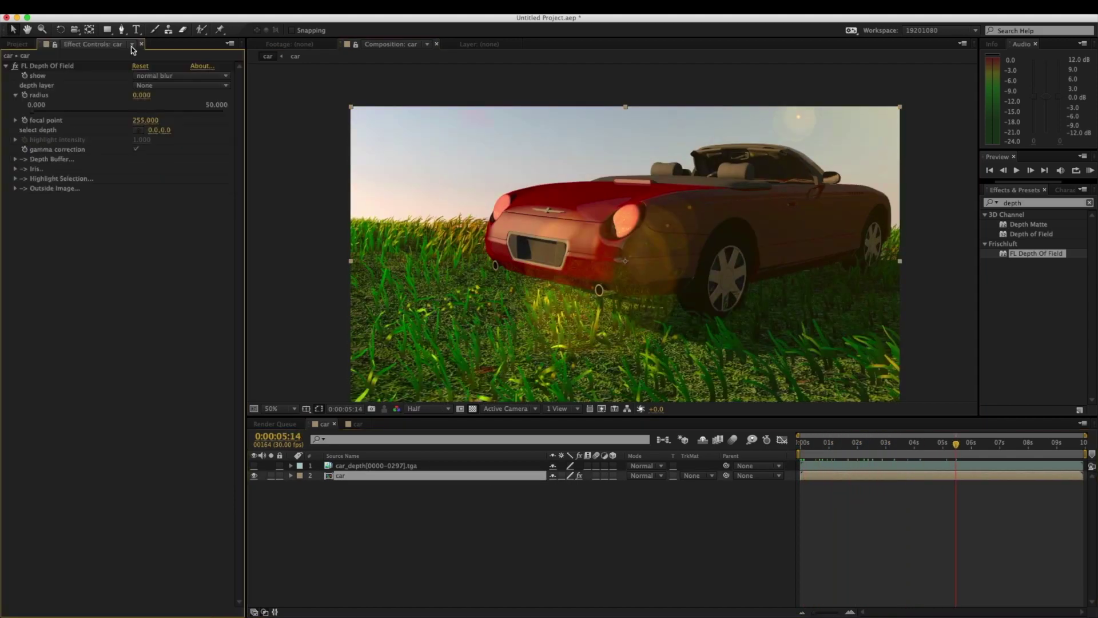
left_click(156, 86)
left_click(169, 111)
left_click(138, 95)
type("10")
key("Return")
left_click(137, 129)
left_click(748, 195)
left_click_drag(750, 196, 740, 207)
Step: Check the depth blur through 0:00:06:13, and set the FL Depth Of Field focal point to 50 and radius to 5
left_click(850, 445)
left_click(885, 445)
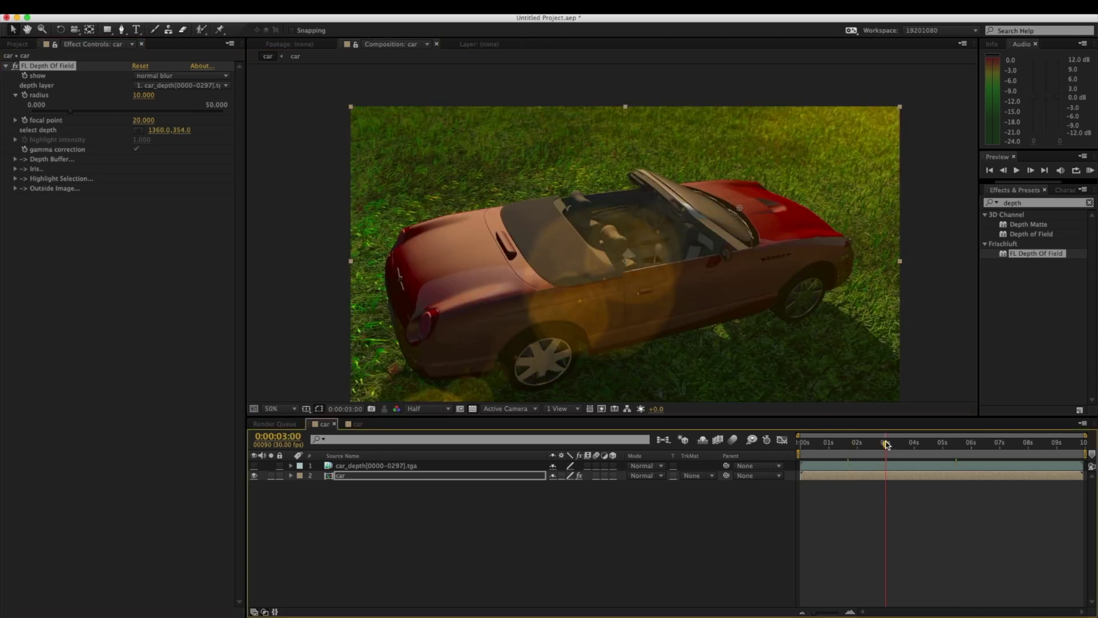
left_click(932, 445)
left_click(984, 445)
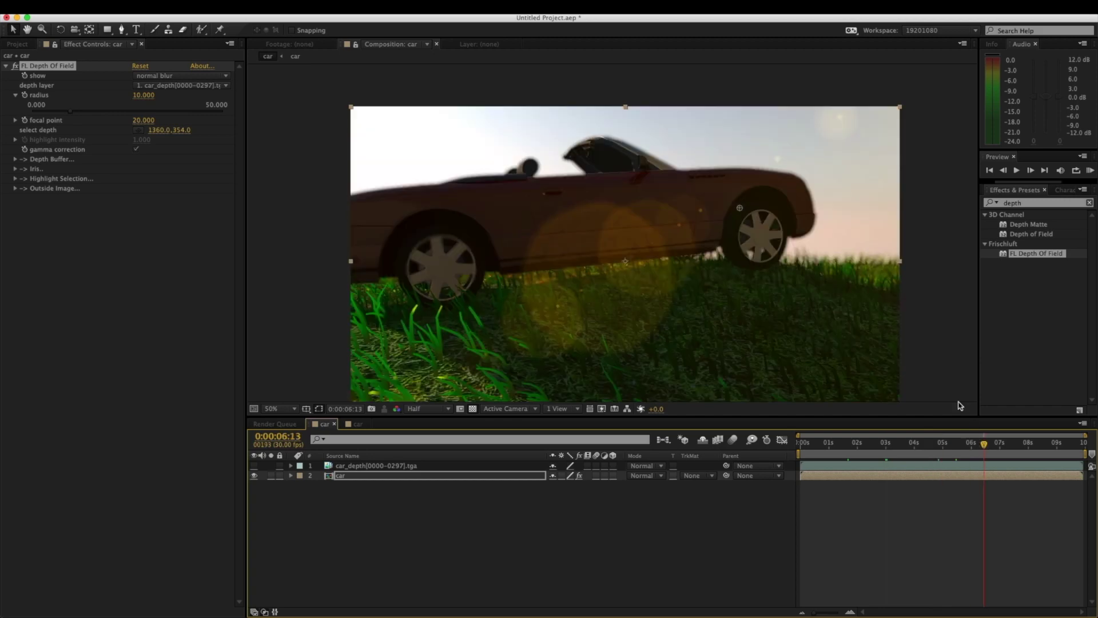
left_click(143, 122)
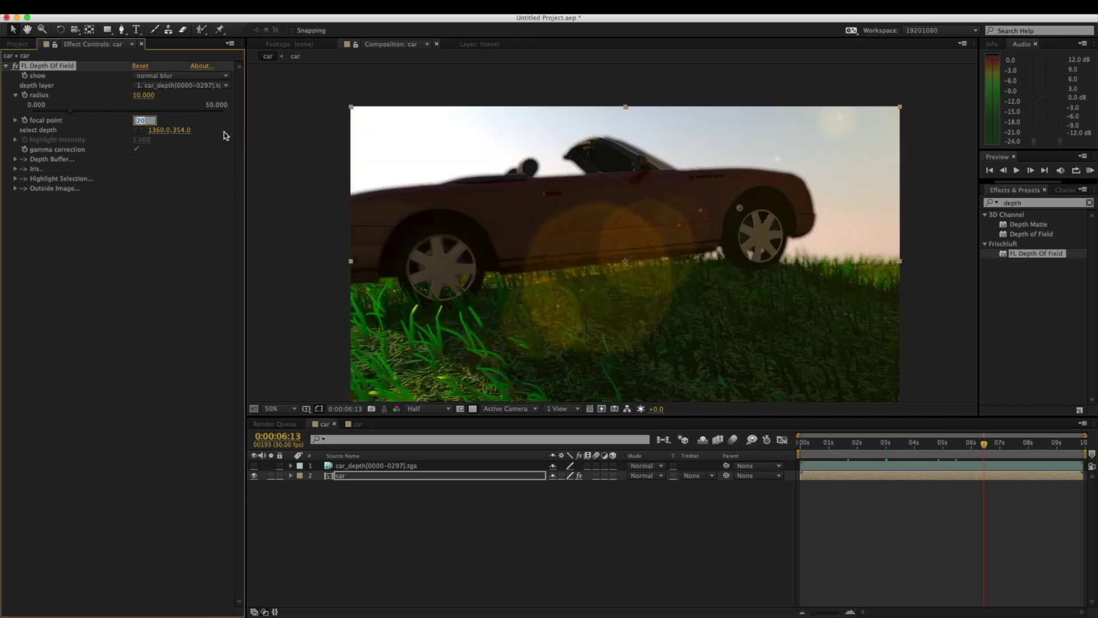
type("50")
key("Return")
left_click(143, 95)
type("5")
key("Return")
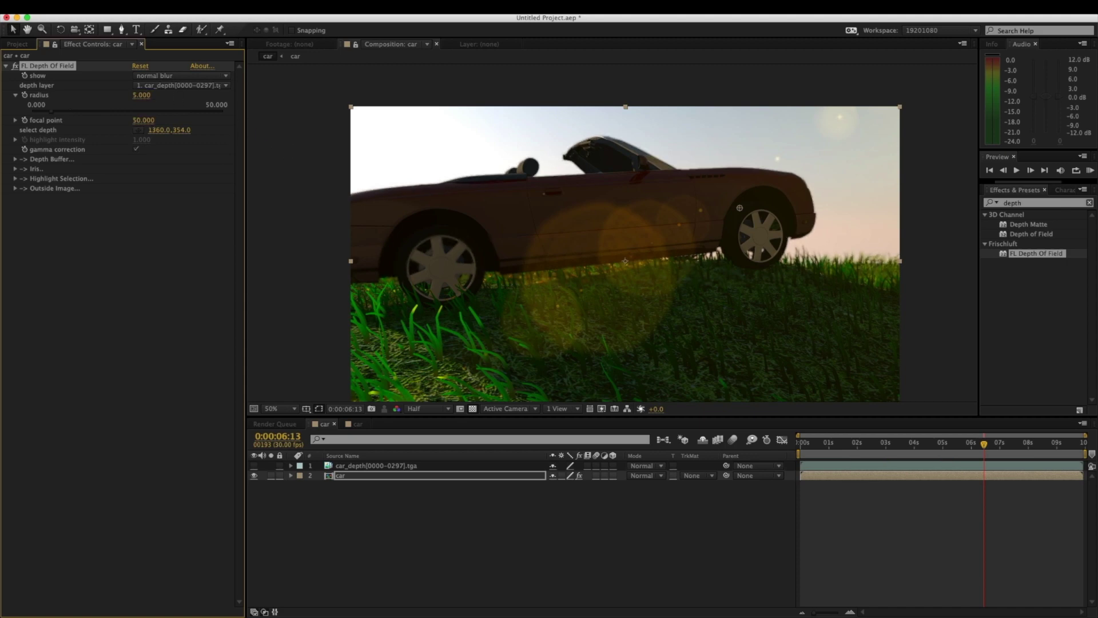
Step: Preview the softer depth blur at several frames, and apply Pixel Motion Blur to the nested car layer at 0:00:04:06
left_click(872, 444)
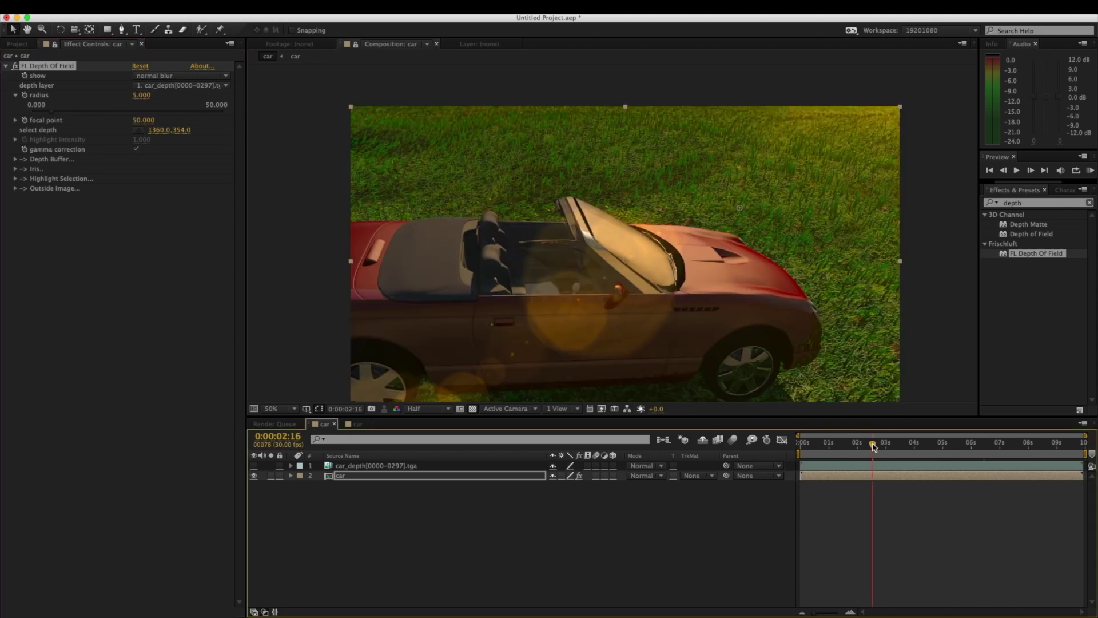
left_click_drag(912, 447, 947, 445)
left_click(920, 446)
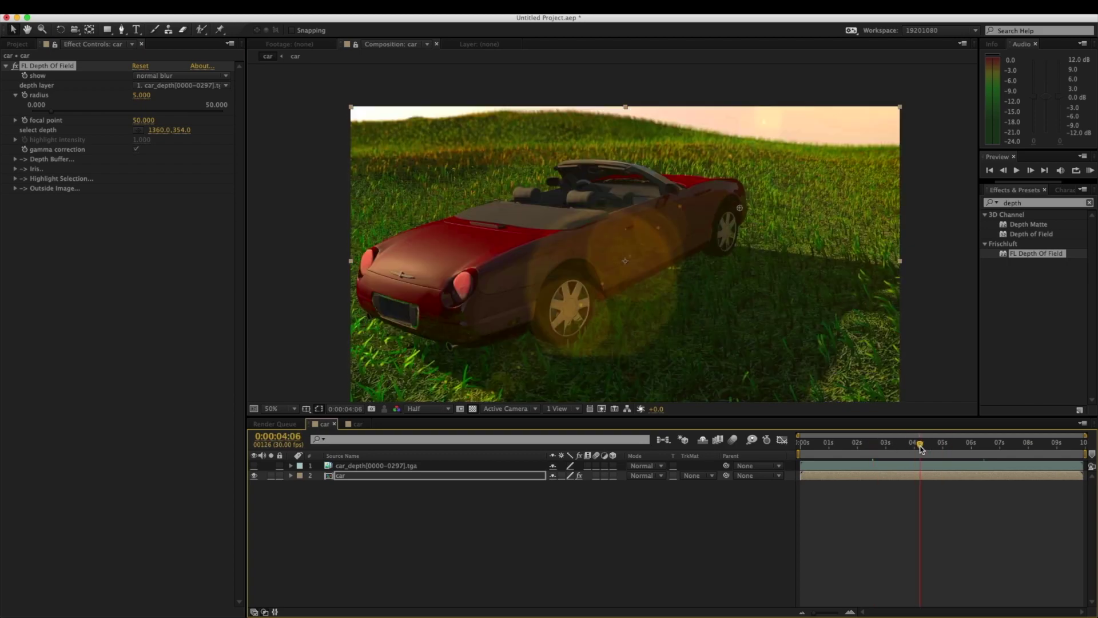
left_click(1030, 203)
type("motion")
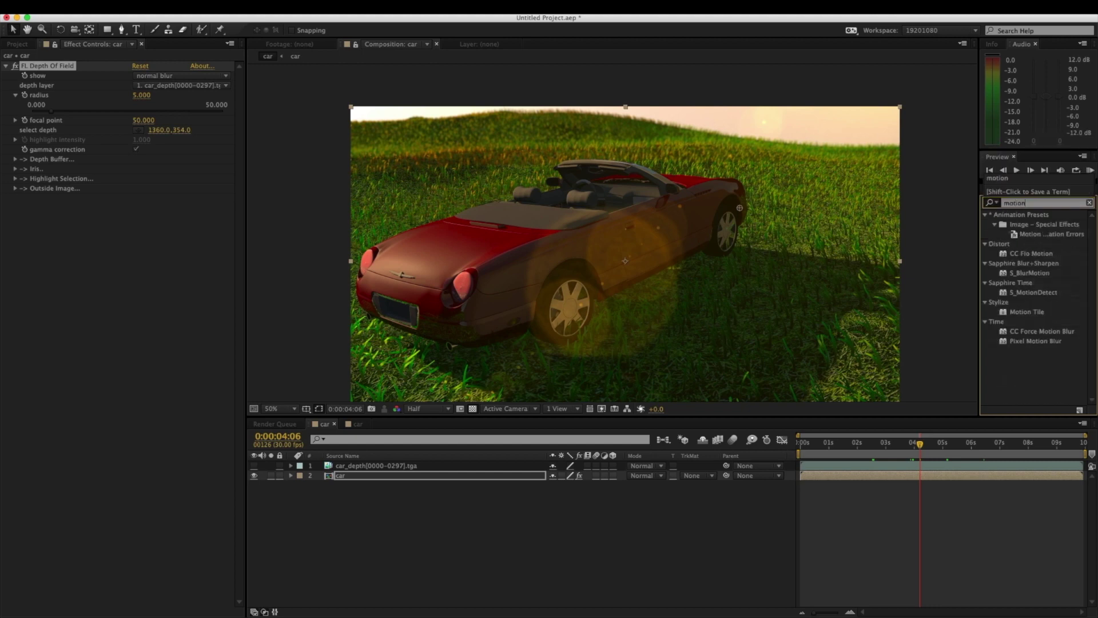
double_click(1036, 341)
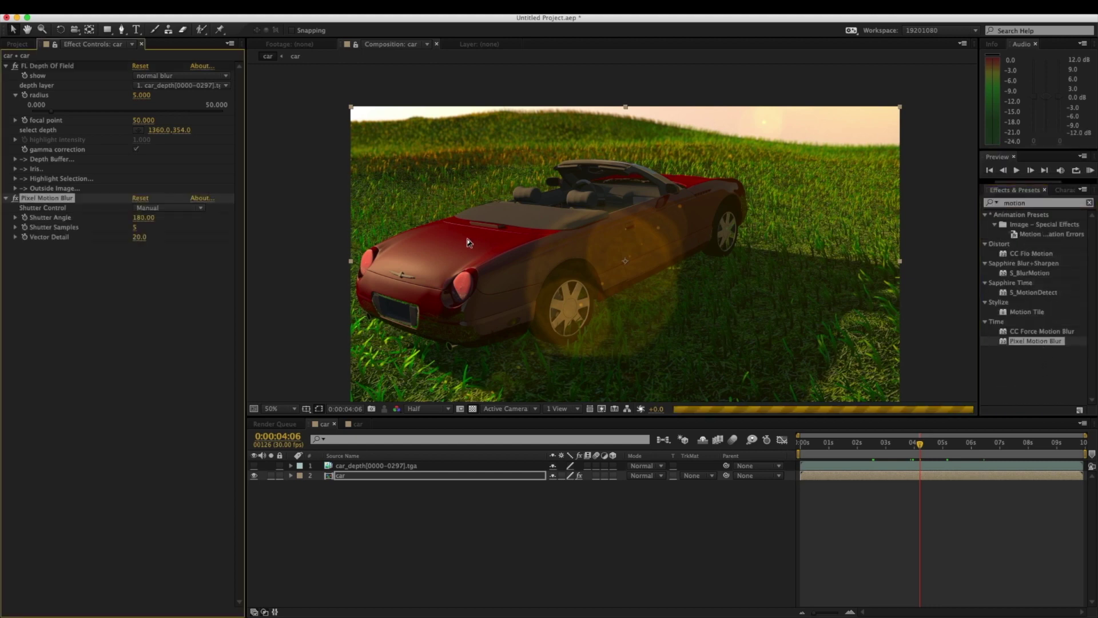
Step: Try FL Depth Of Field below Pixel Motion Blur, check the frame at 0:00:02:06, and undo the reordering
left_click_drag(58, 66, 99, 368)
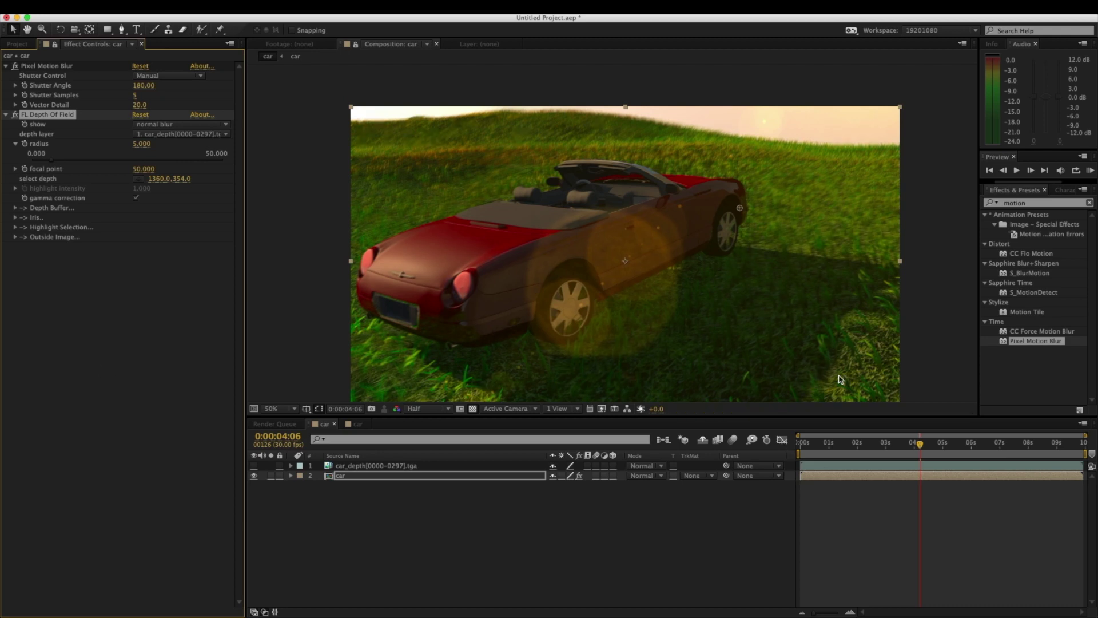
left_click(864, 446)
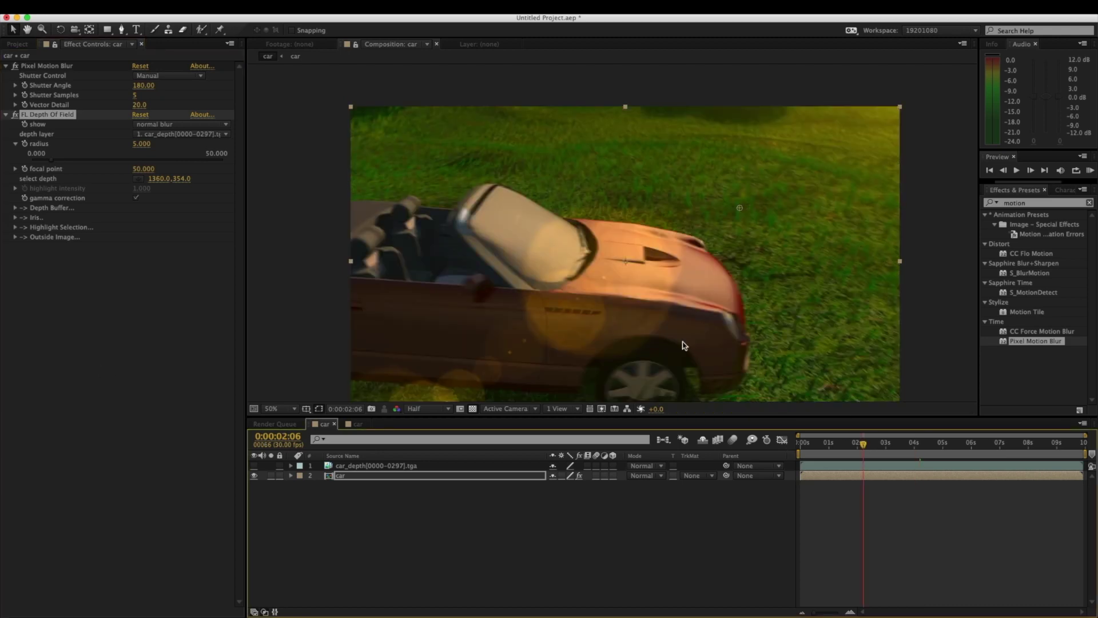
left_click(69, 67)
key("super+z")
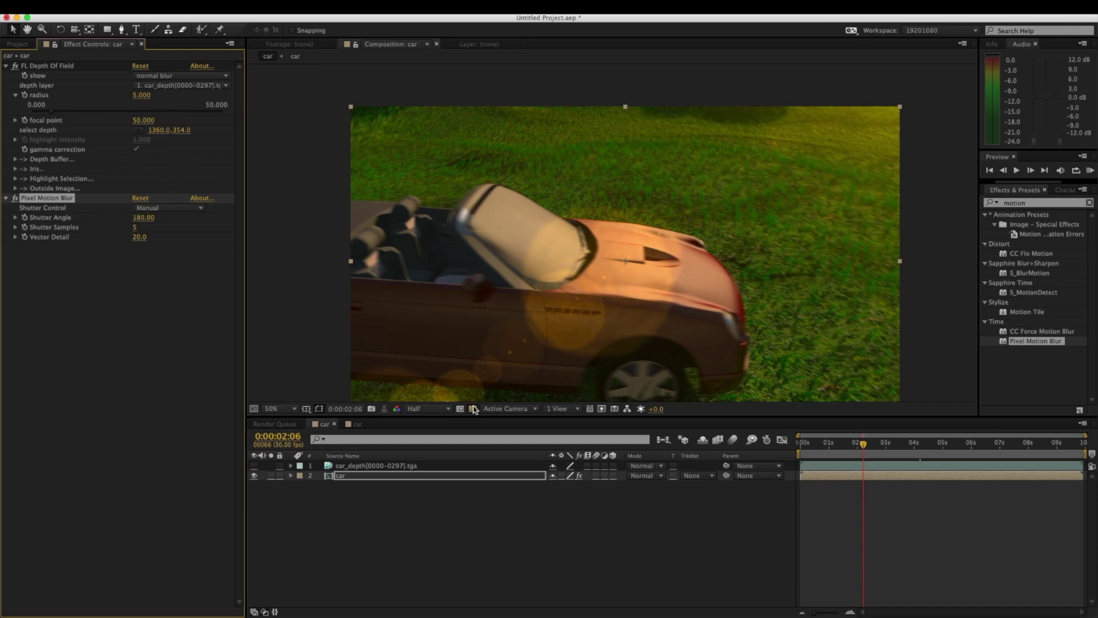
Step: Preview the motion blur through 0:00:09:00, and set Pixel Motion Blur to Shutter Angle 130, Shutter Samples 3 and Vector Detail 50
left_click(914, 443)
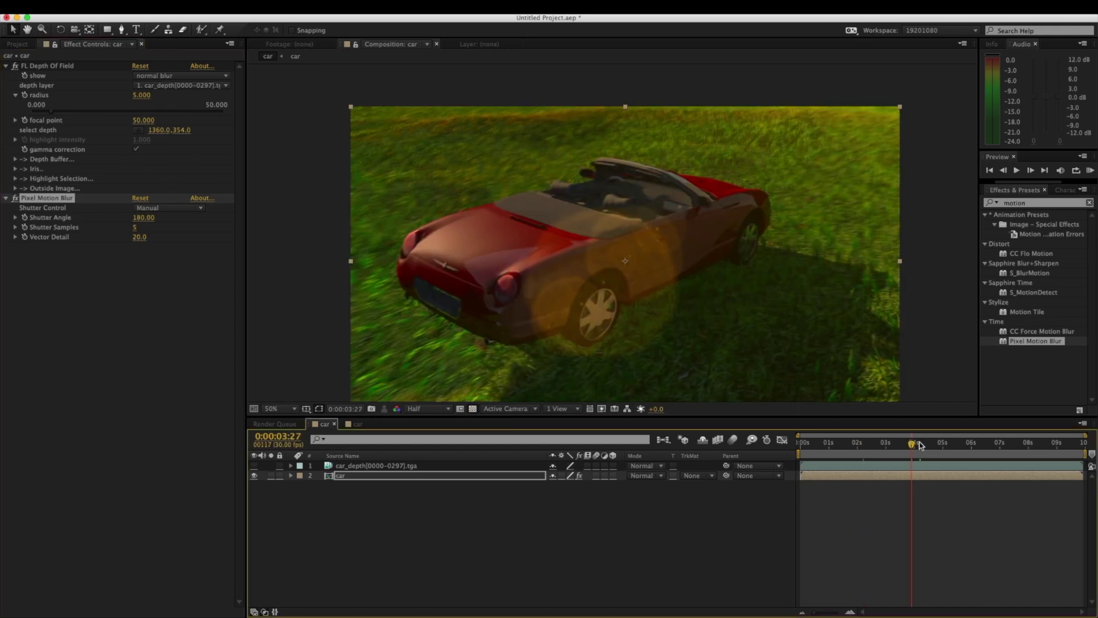
left_click(989, 444)
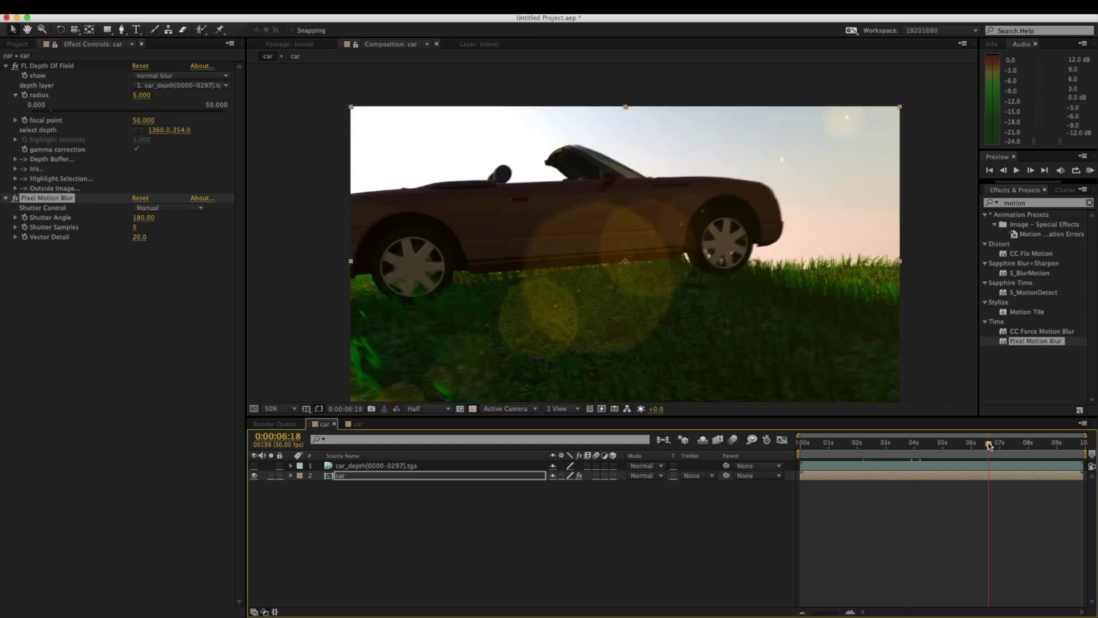
left_click(1024, 444)
left_click(1053, 445)
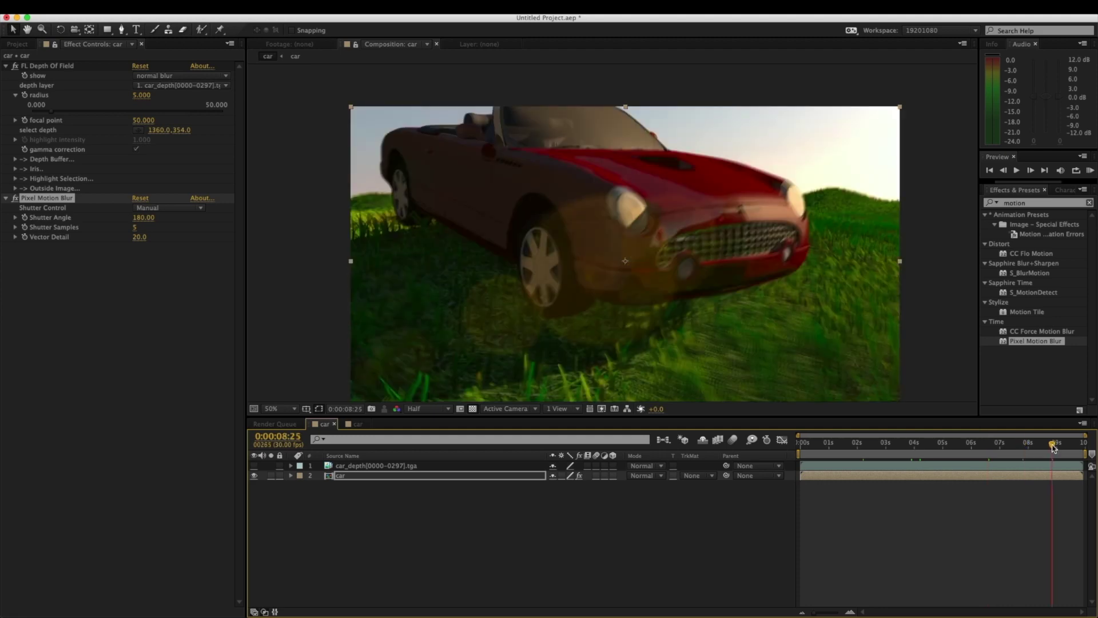
left_click(1057, 446)
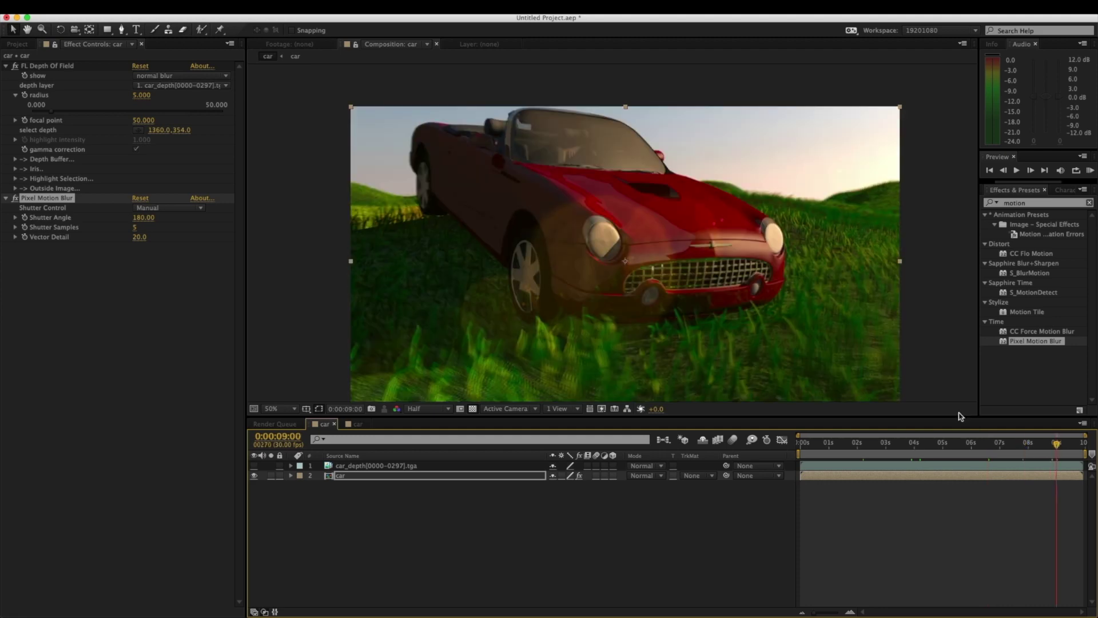
left_click(143, 218)
type("130")
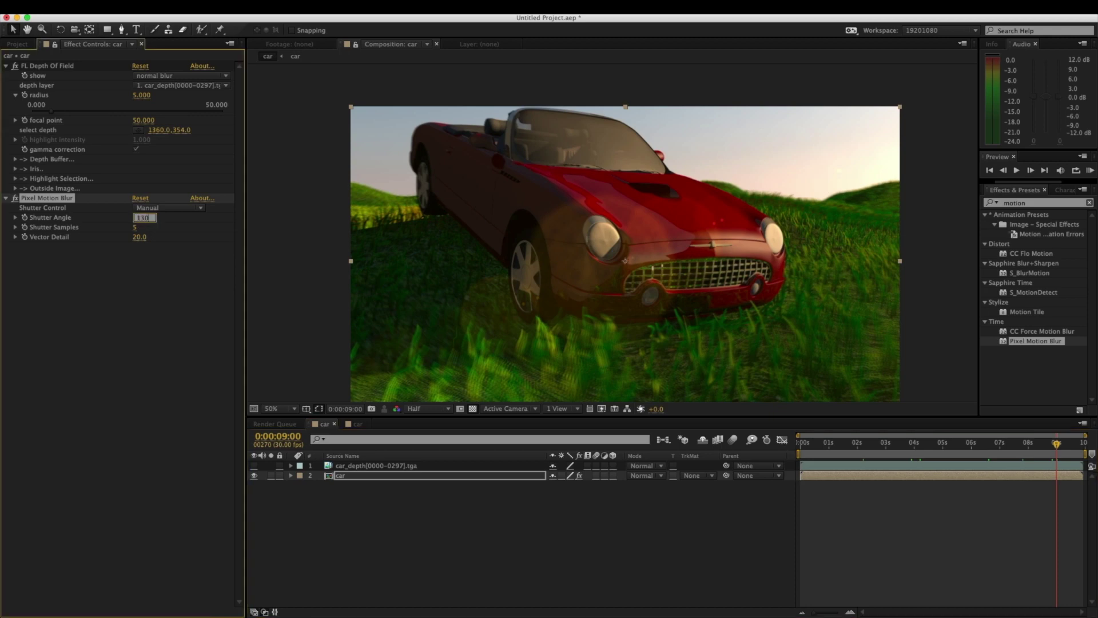
key("Tab")
key("Tab")
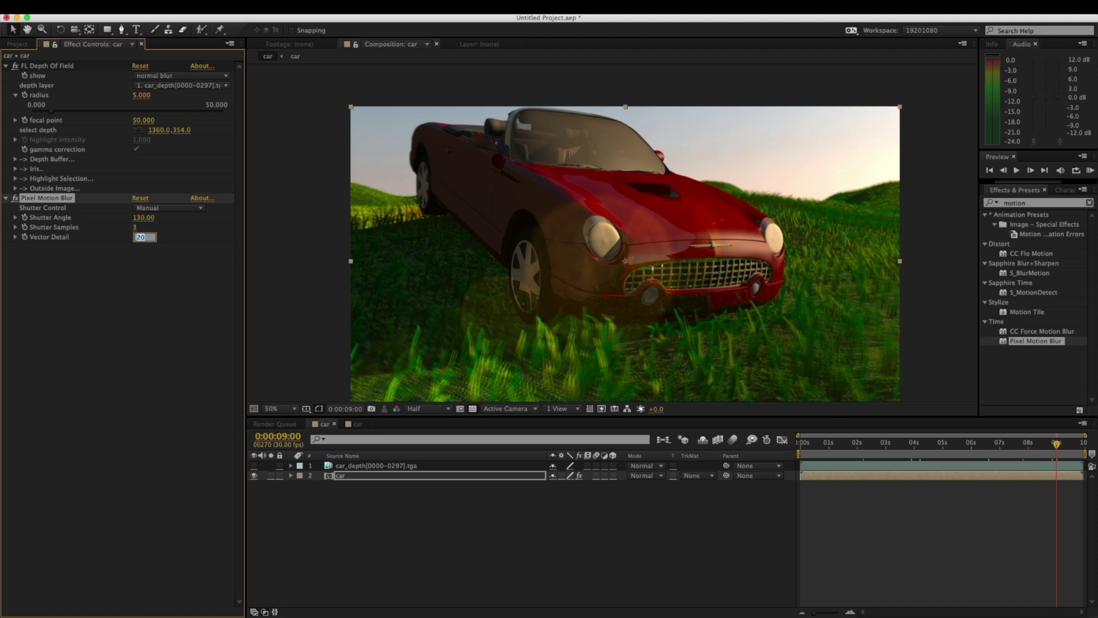
key("Return")
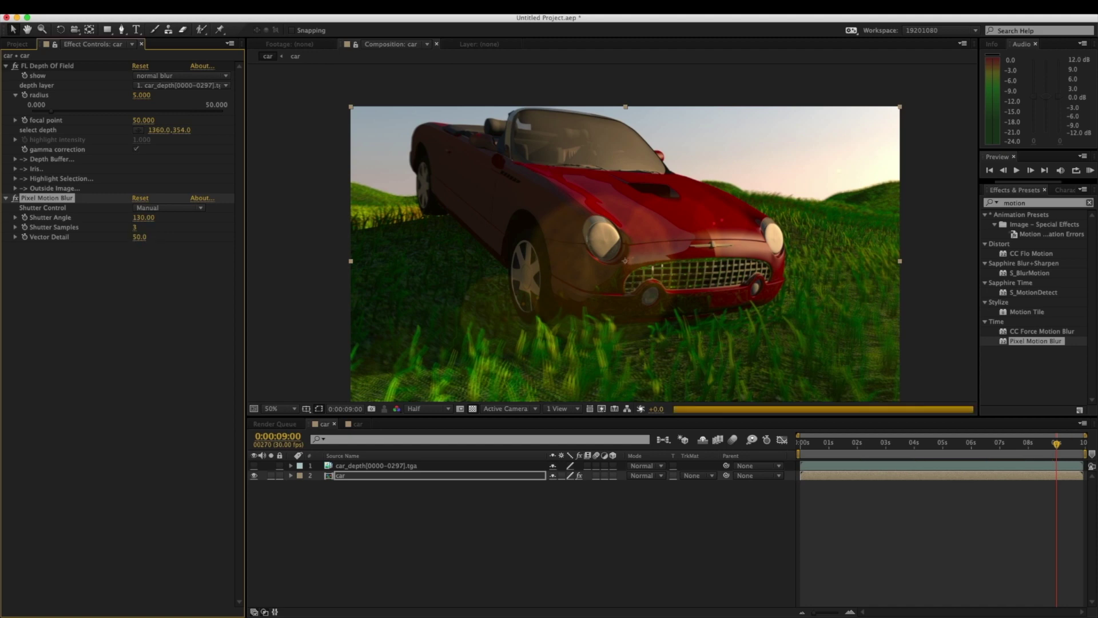
left_click(665, 483)
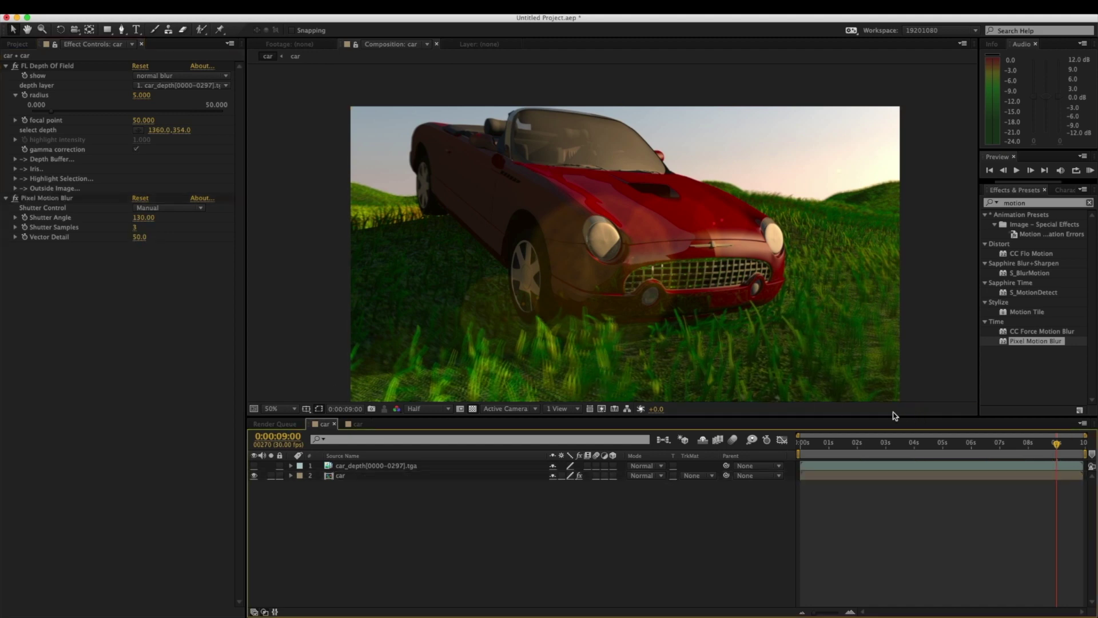
Step: Preview the motion blur at 0:00:03:02, 0:00:04:20, 0:00:06:05 and 0:00:07:04
left_click(888, 446)
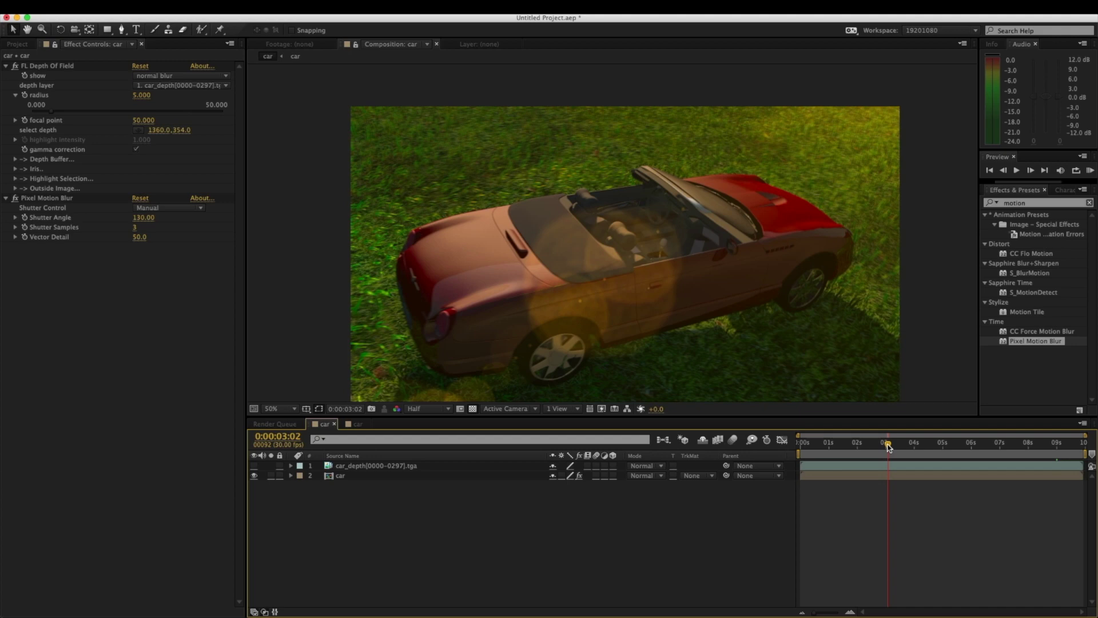
left_click(936, 445)
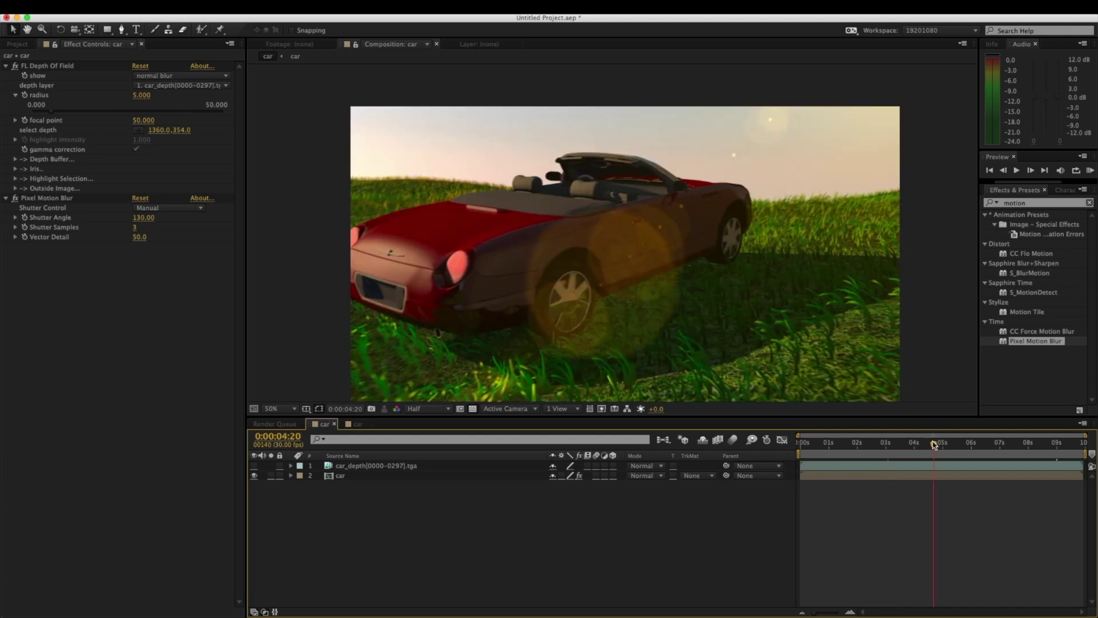
left_click(977, 446)
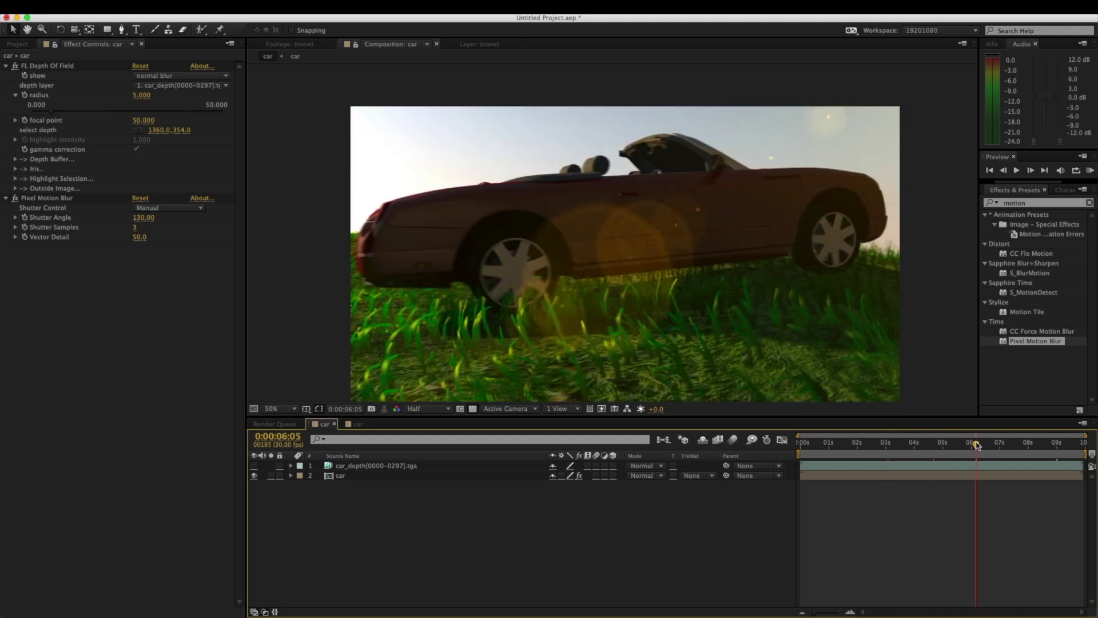
left_click(1005, 445)
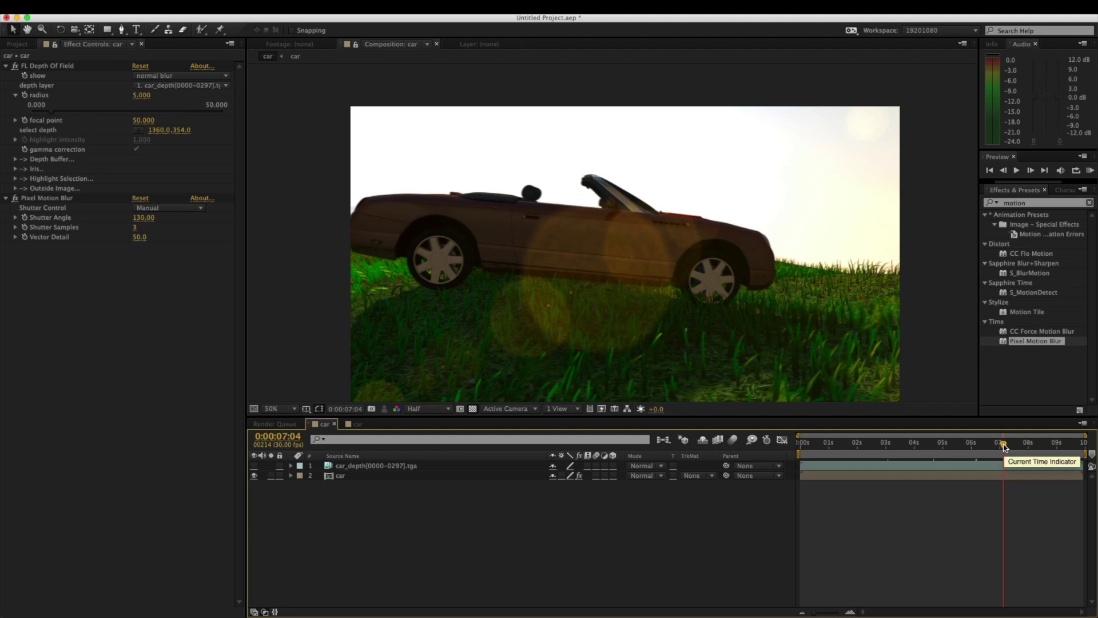
Step: Save the project, and add the car composition to the render queue with Best Settings
key("super+s")
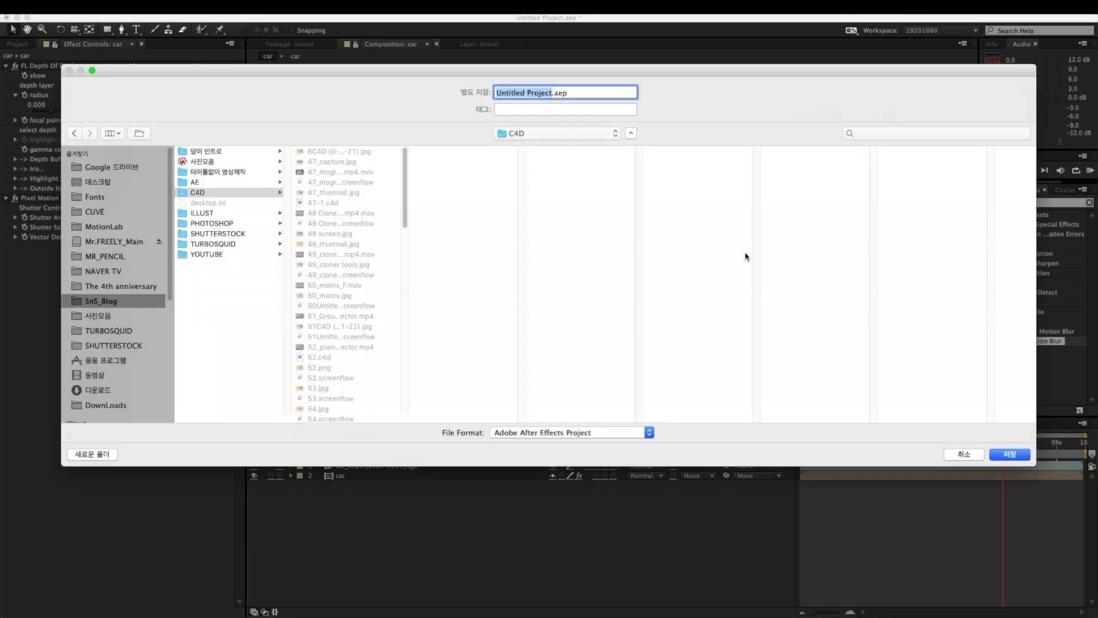
left_click(1006, 453)
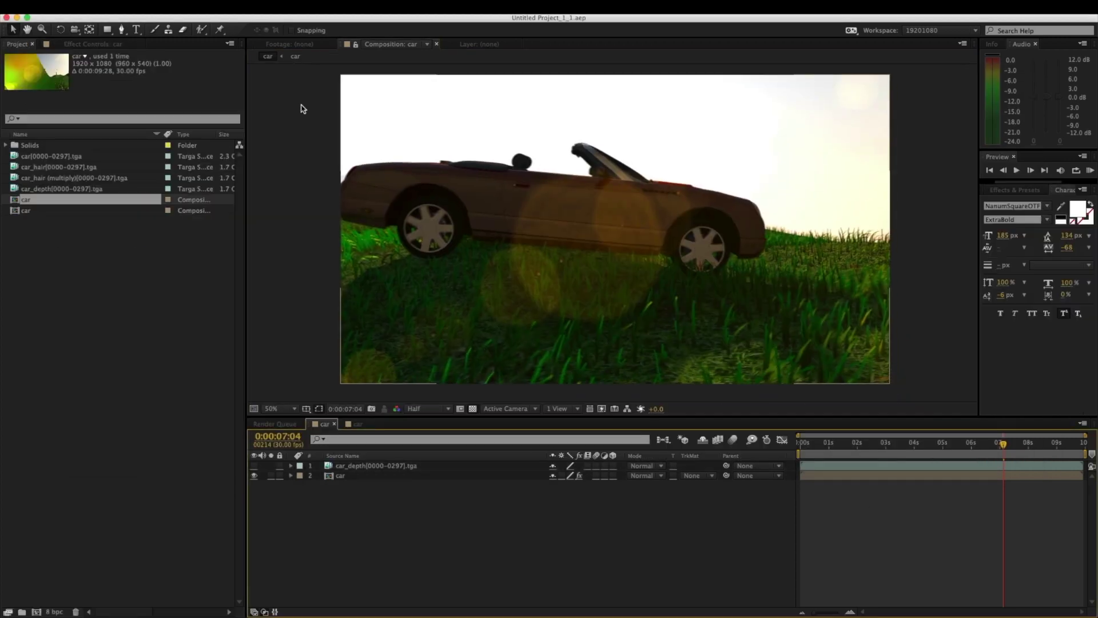
left_click(172, 7)
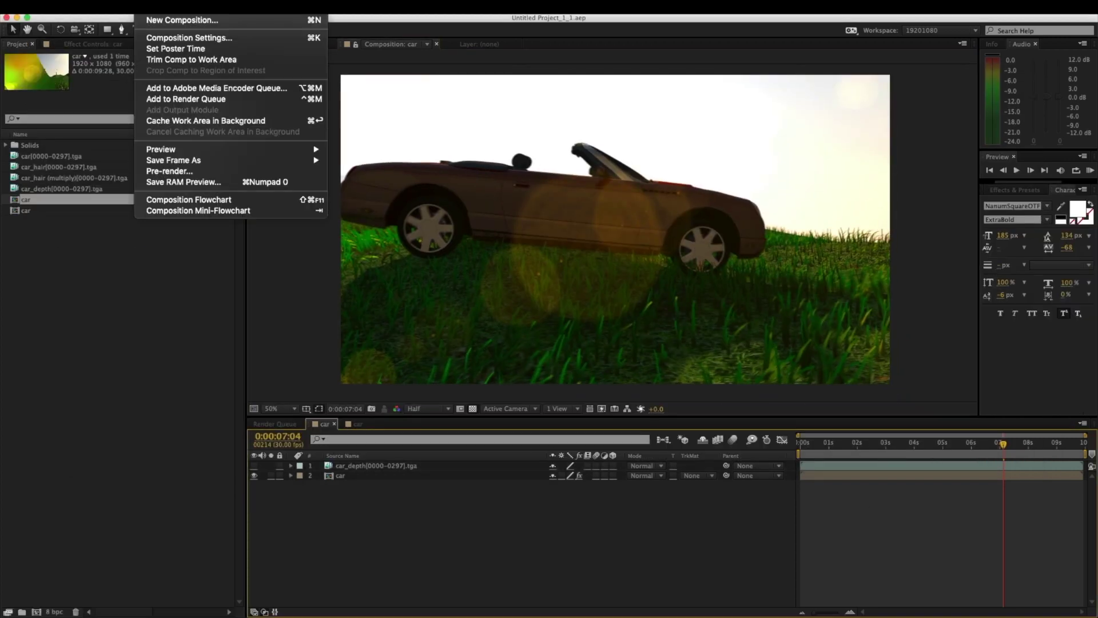
key("Return")
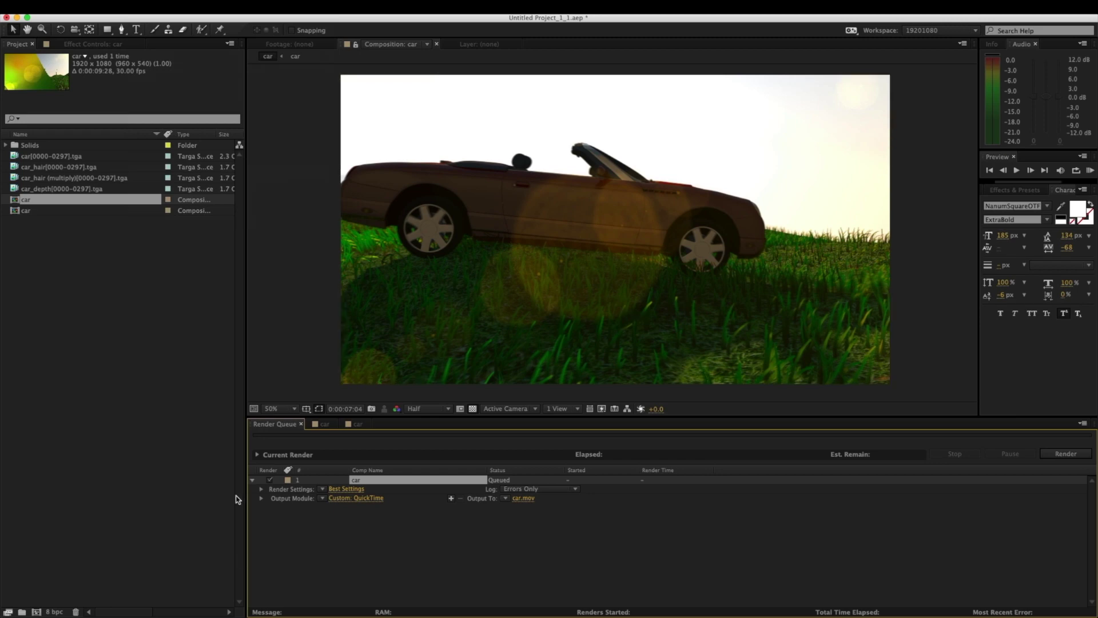
left_click(335, 490)
key("Return")
Step: Set the QuickTime output module's video codec to H.264 and change its audio output option
left_click(354, 498)
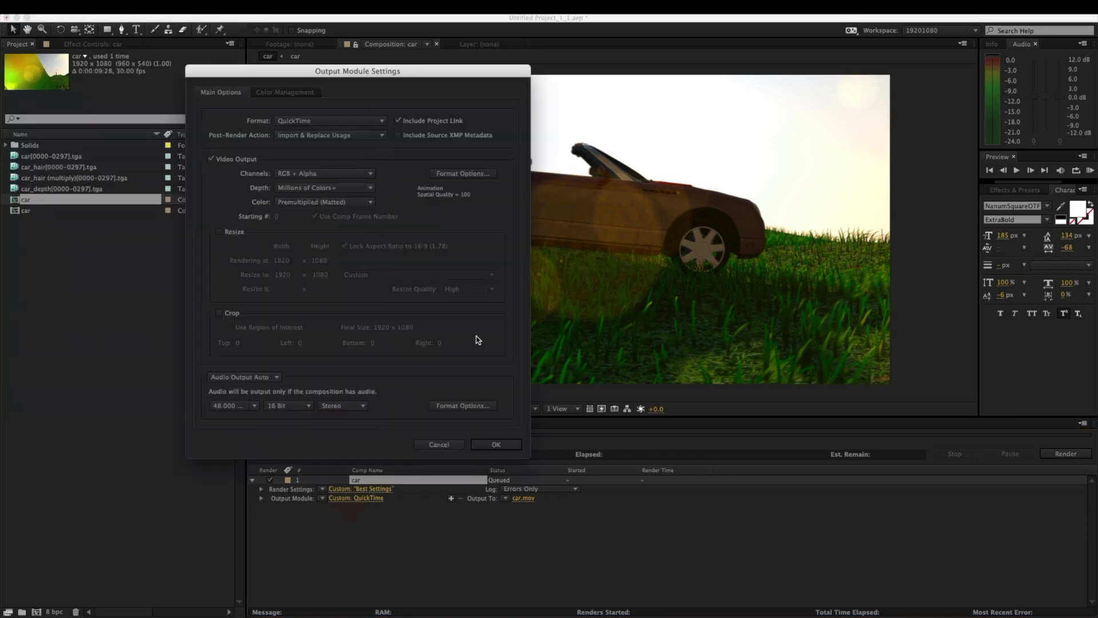
left_click(461, 174)
left_click(408, 119)
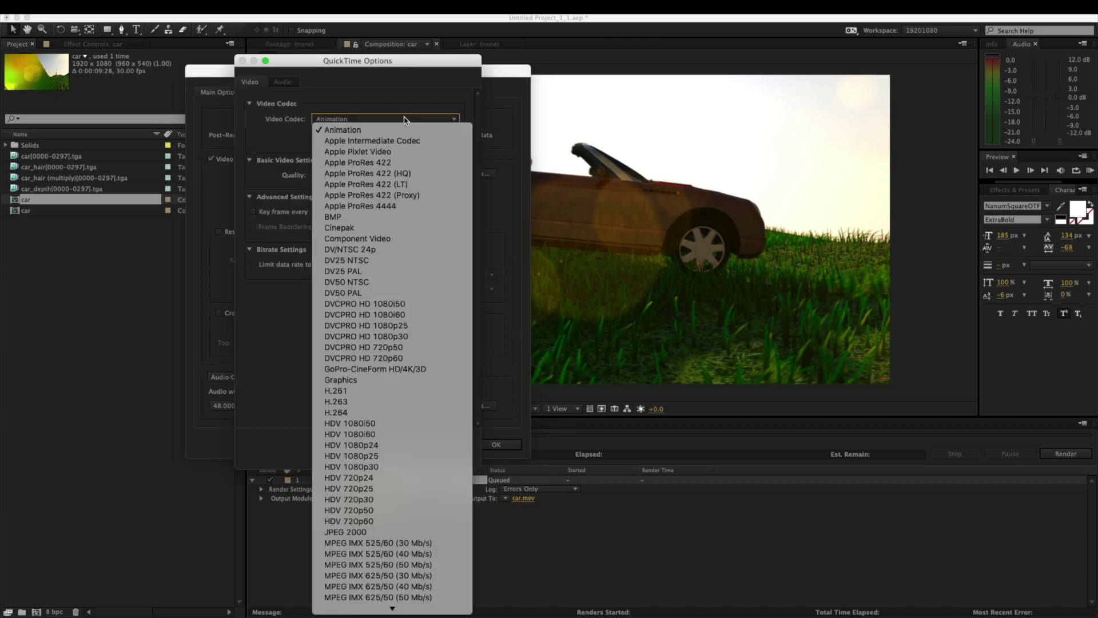
left_click(409, 412)
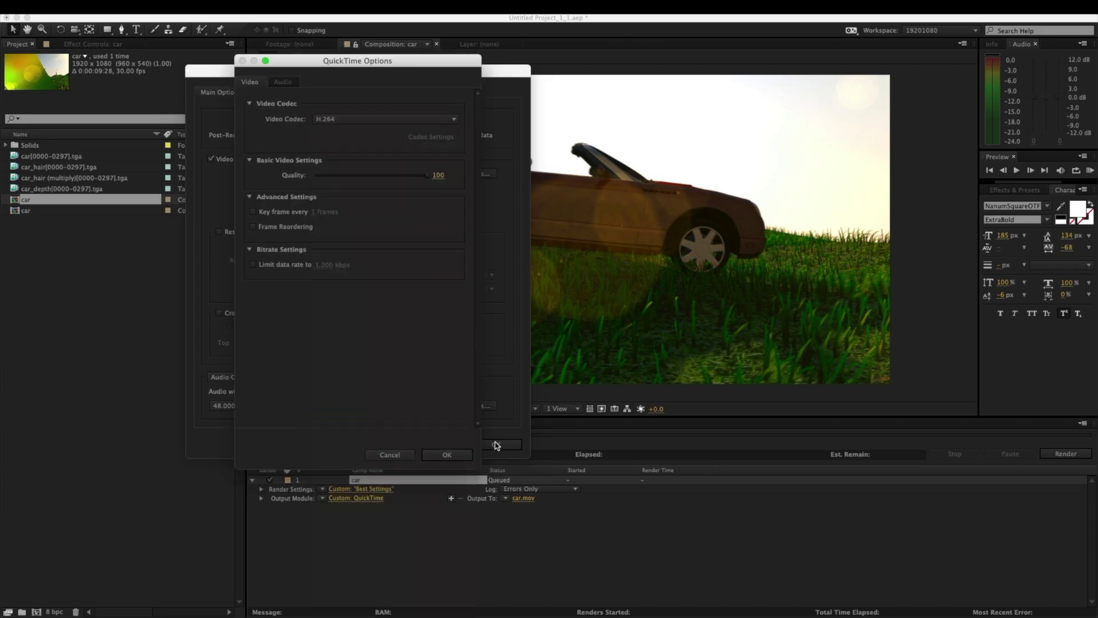
left_click(445, 453)
left_click(257, 379)
left_click(246, 409)
left_click(494, 444)
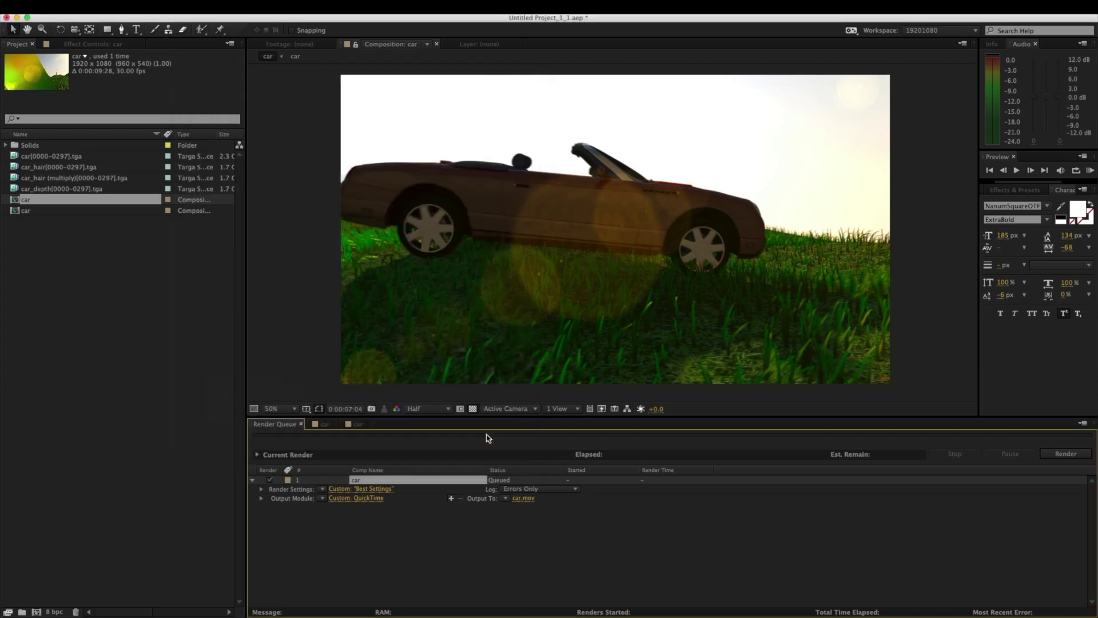
Step: Set the output destination to car.mov on the desktop and render the queued car composition
left_click(524, 499)
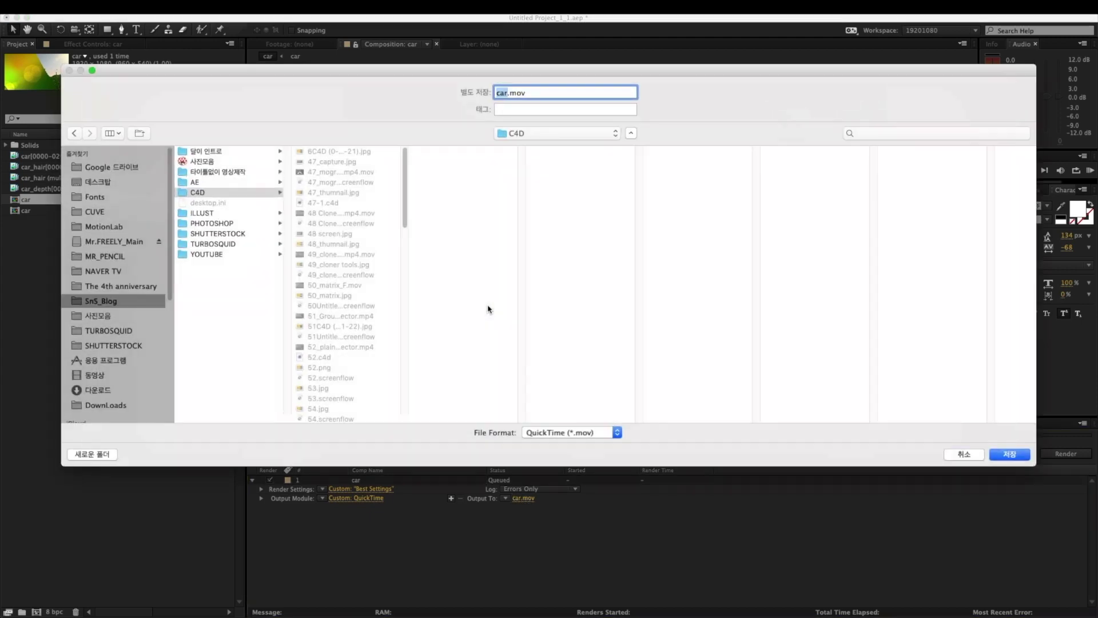
left_click(104, 199)
left_click(105, 183)
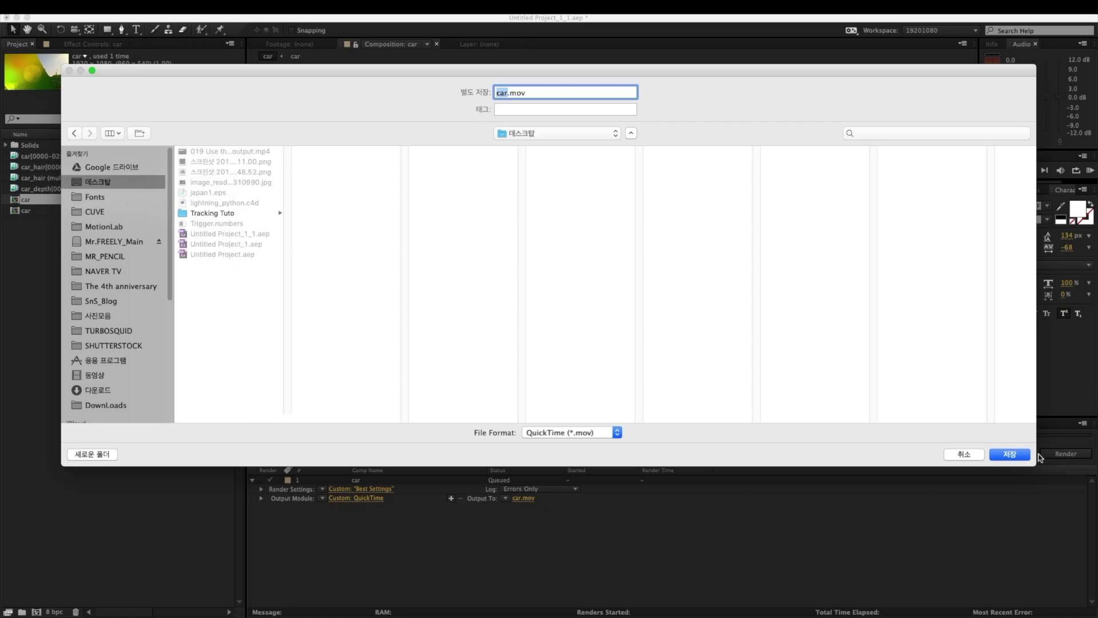
left_click(1018, 456)
left_click(1051, 456)
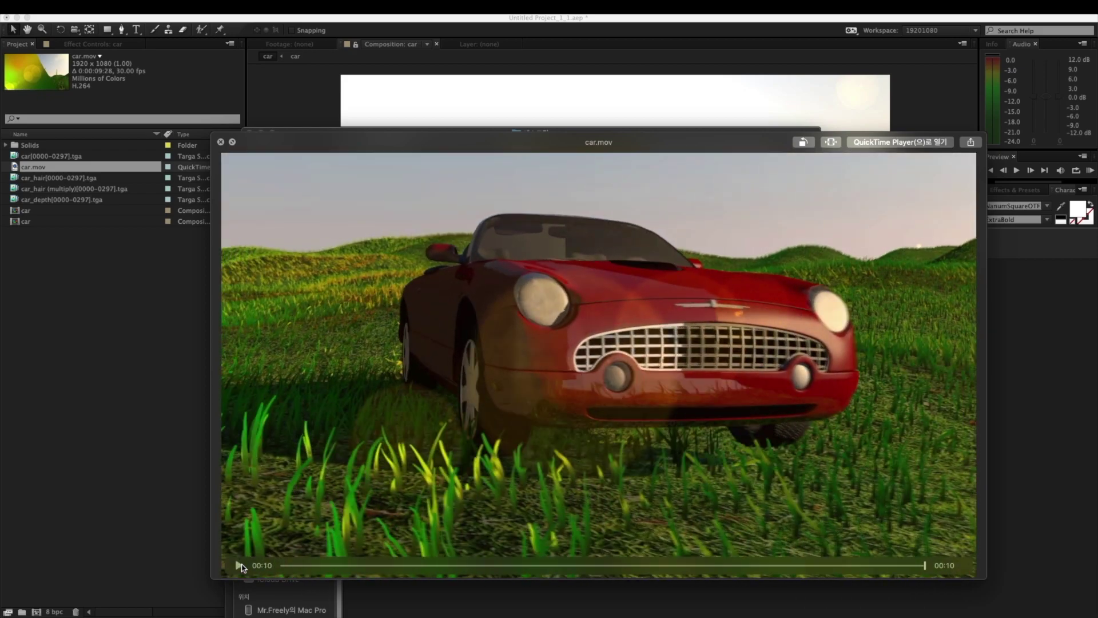
Step: Play back the rendered car.mov repeatedly to review the finished composite
left_click(239, 565)
left_click(239, 565)
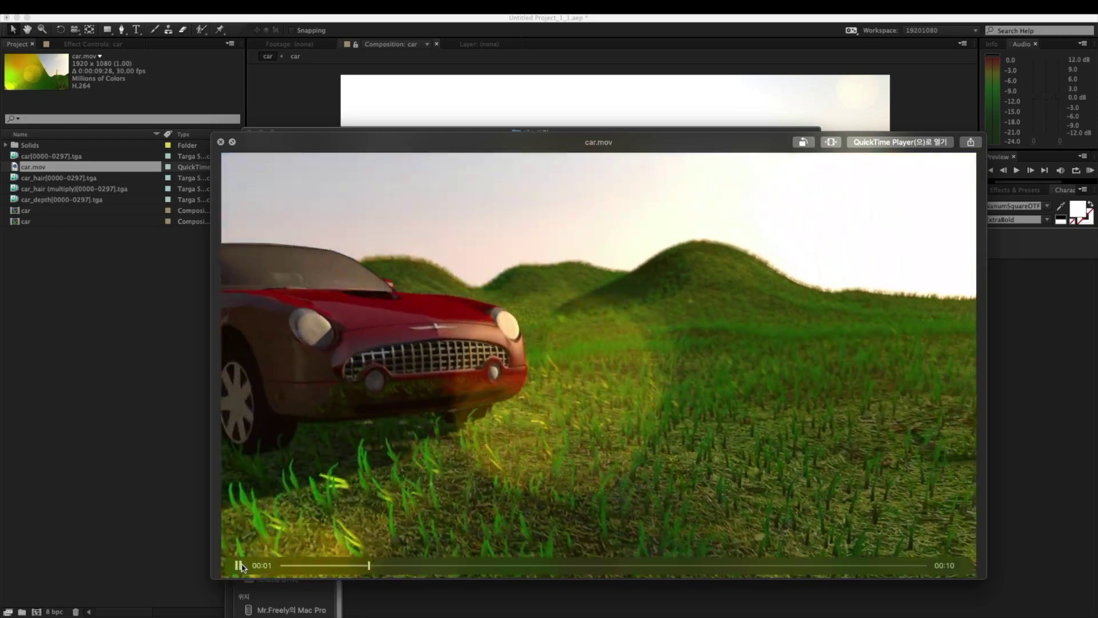
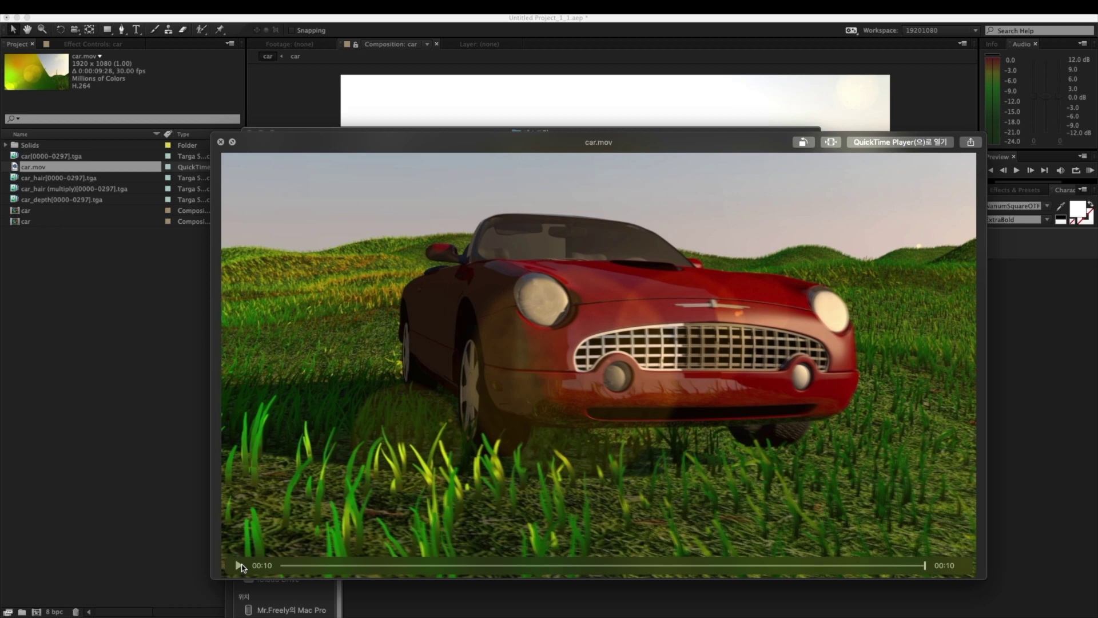
left_click(240, 566)
left_click(239, 566)
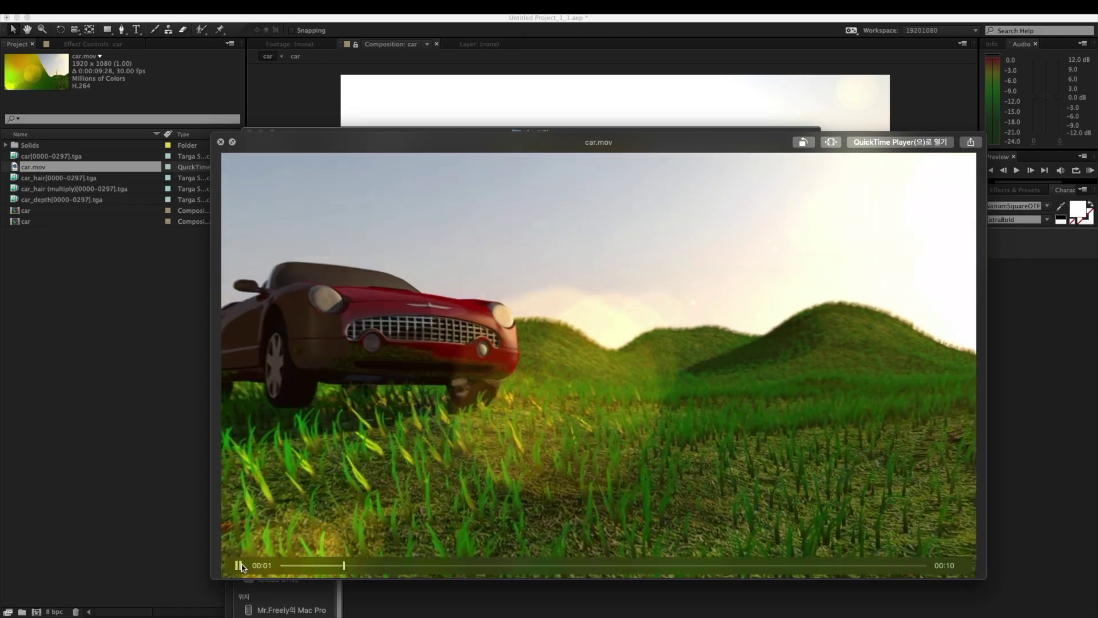